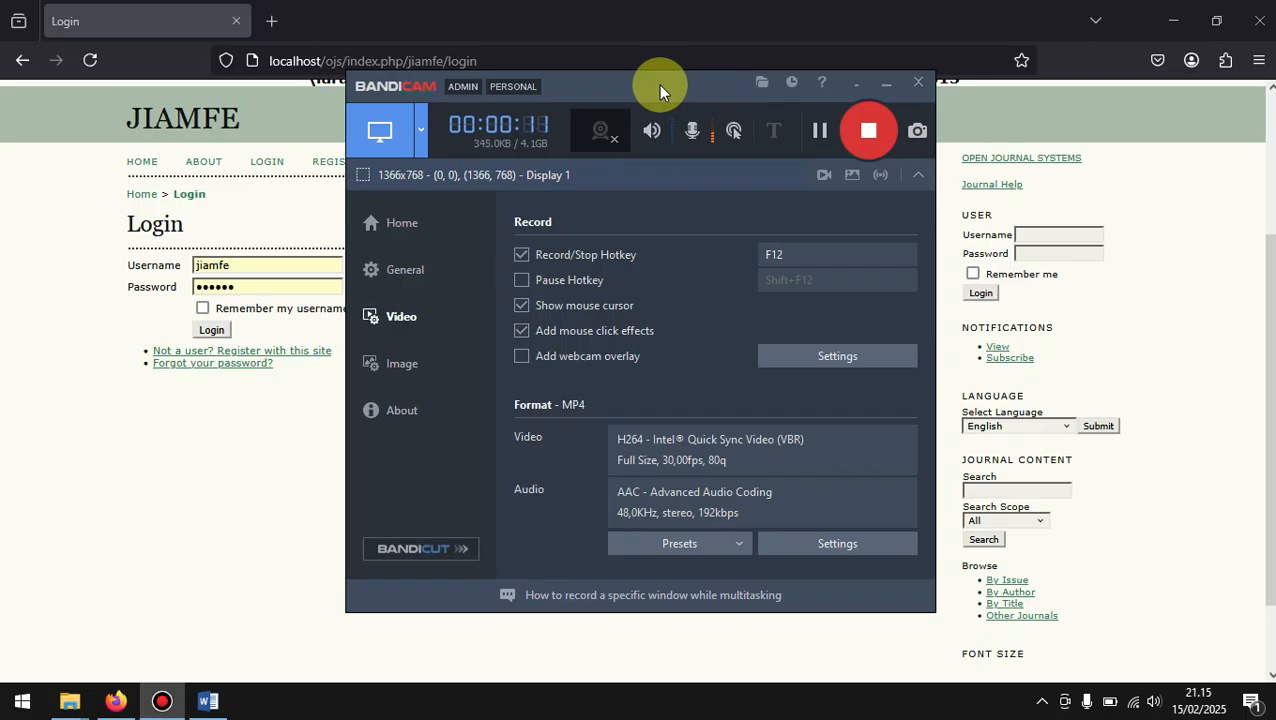
click(93, 393)
scroll(735, 467, up, 3)
scroll(735, 467, down, 2)
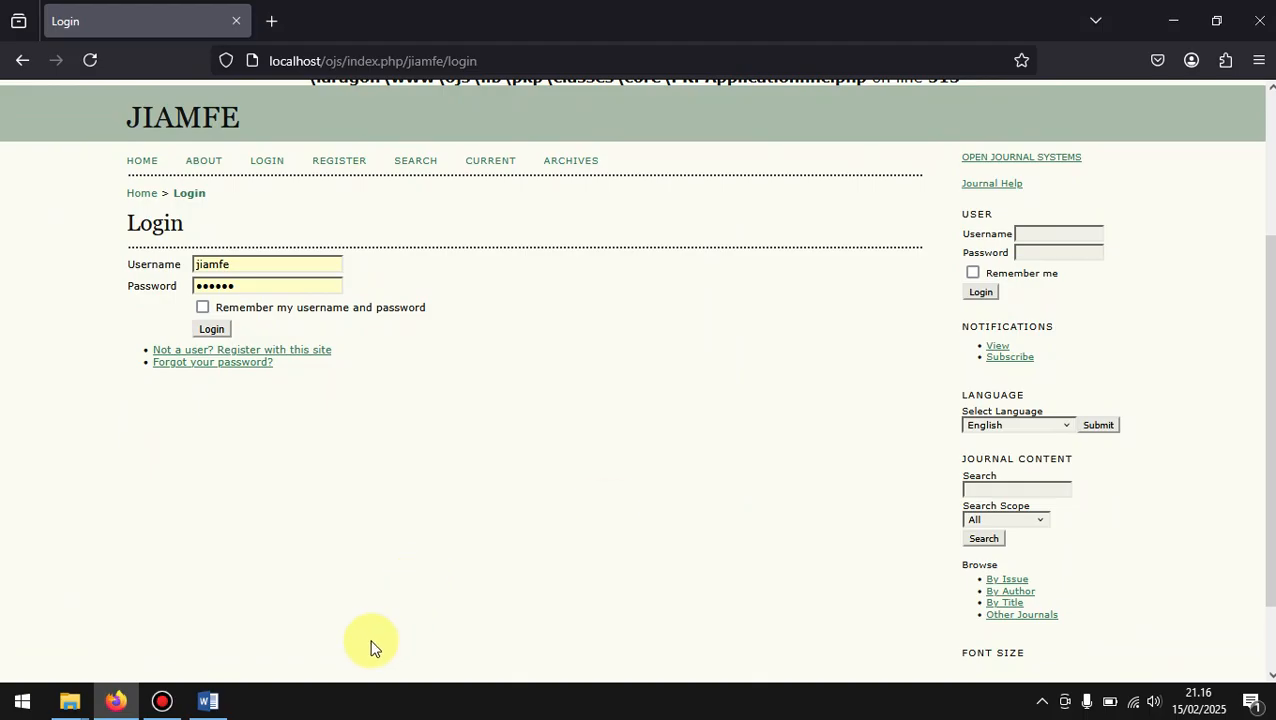
Step: Switch to Word, review the listed journal manager roles Editor and Pengelola Website, and return to the browser's login page
click(208, 703)
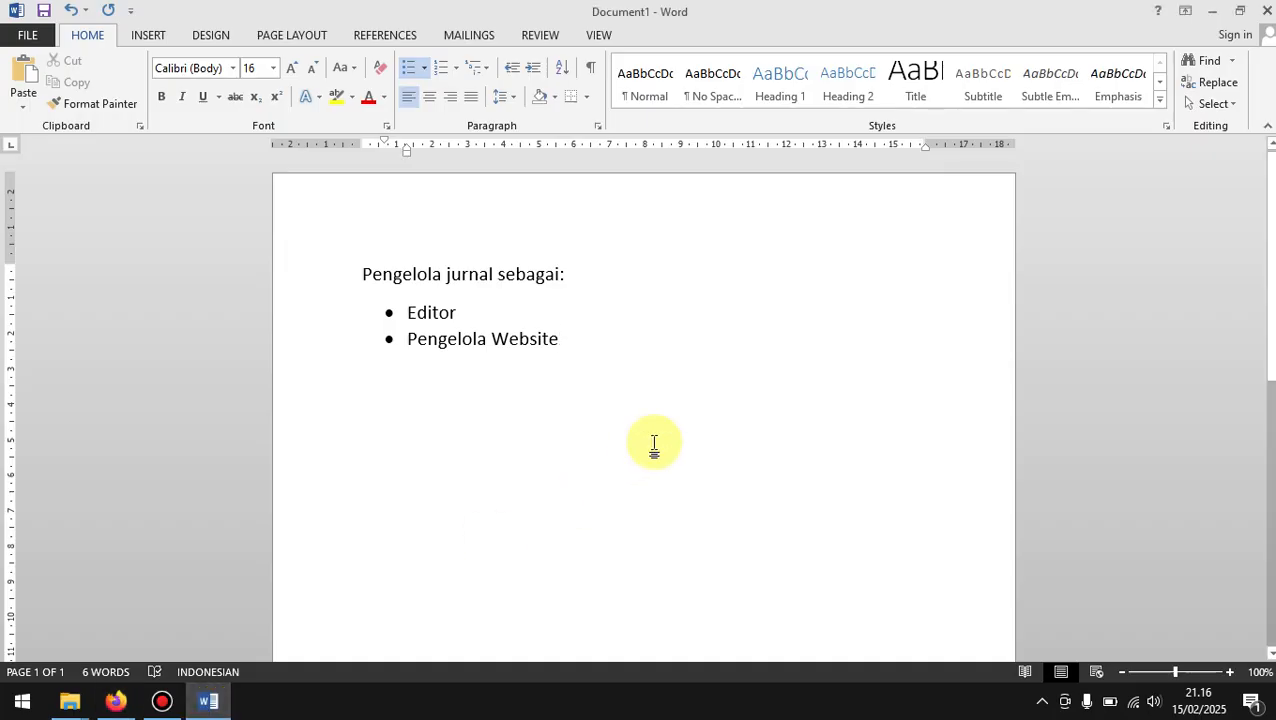
click(580, 306)
click(592, 344)
click(545, 312)
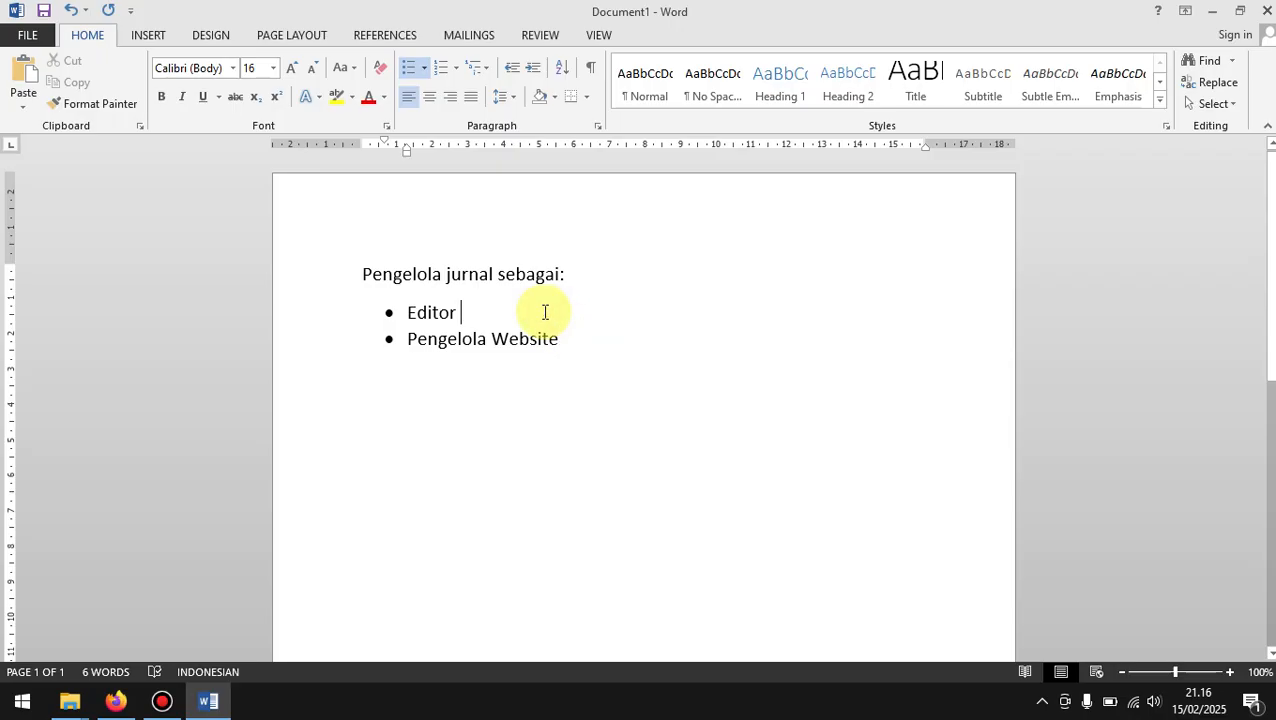
click(634, 347)
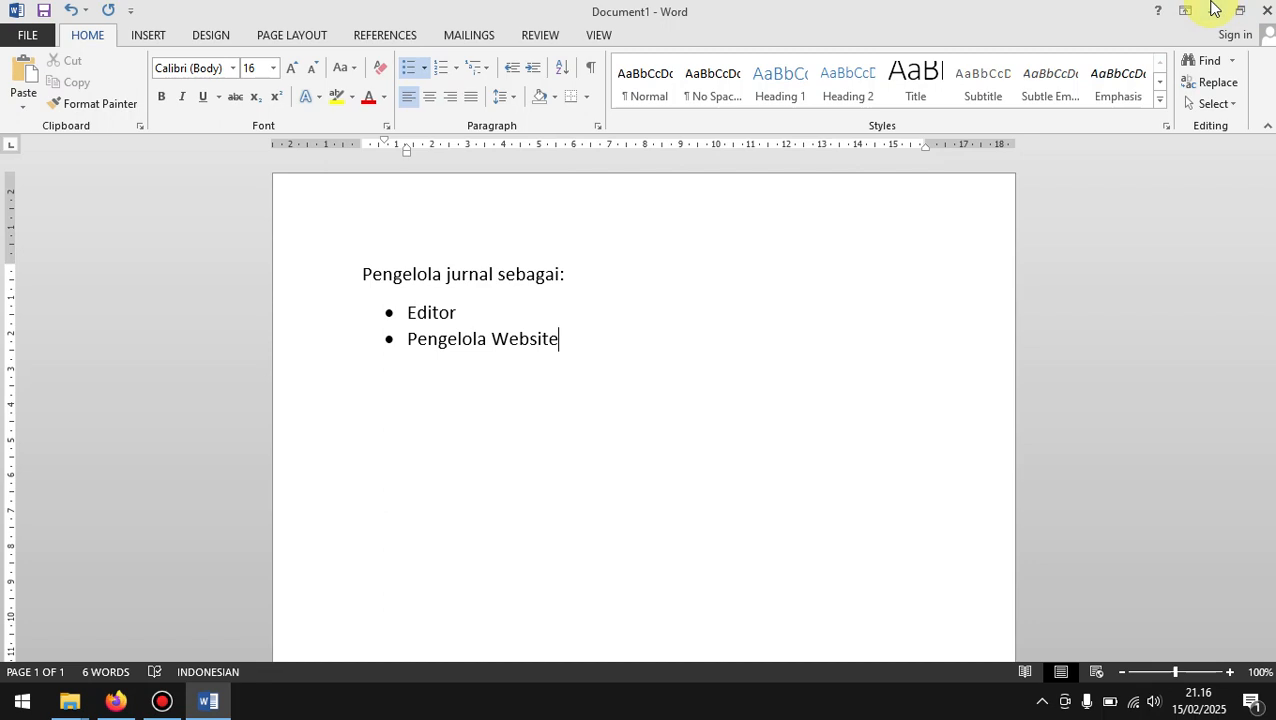
click(623, 345)
drag(489, 314, 581, 347)
click(584, 350)
click(493, 322)
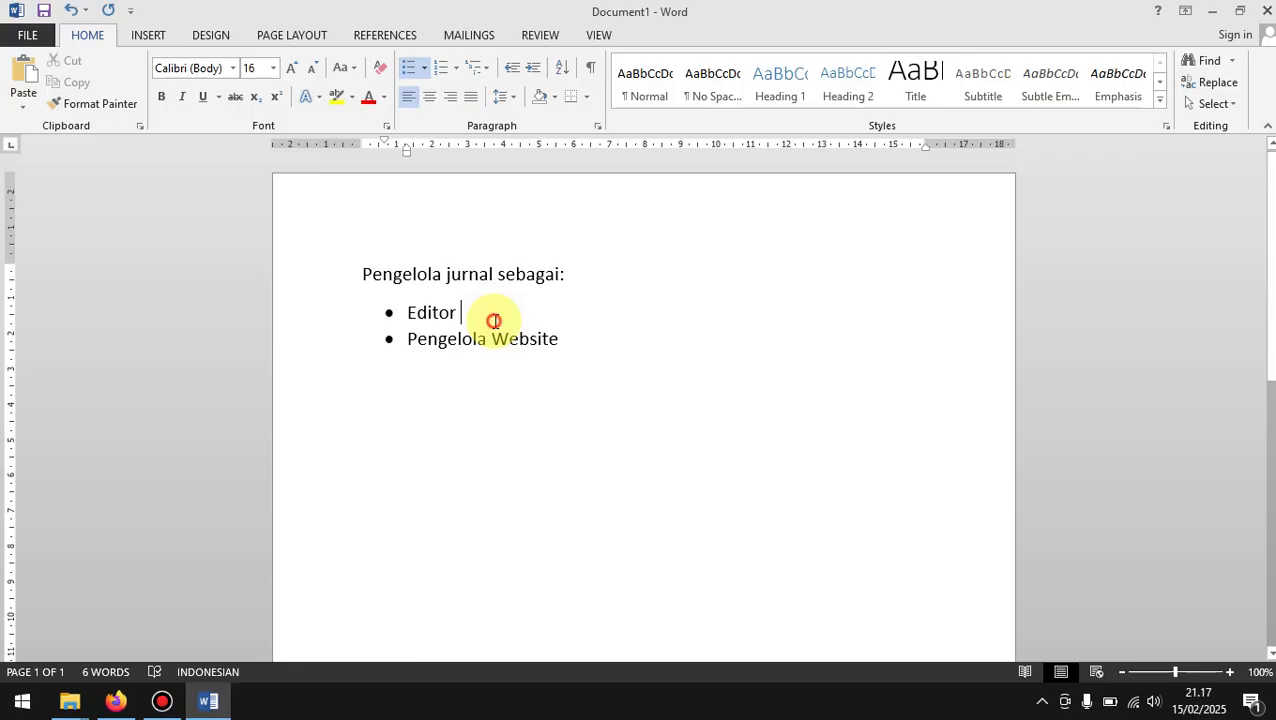
click(578, 343)
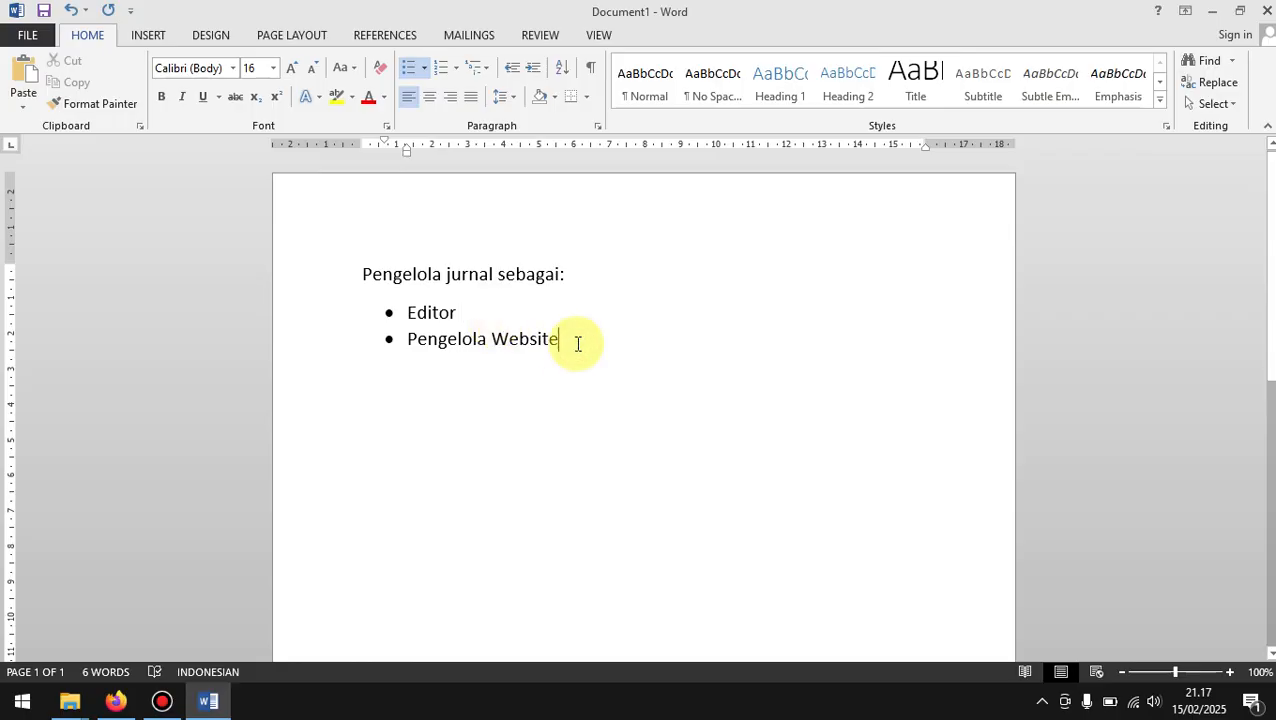
click(1213, 9)
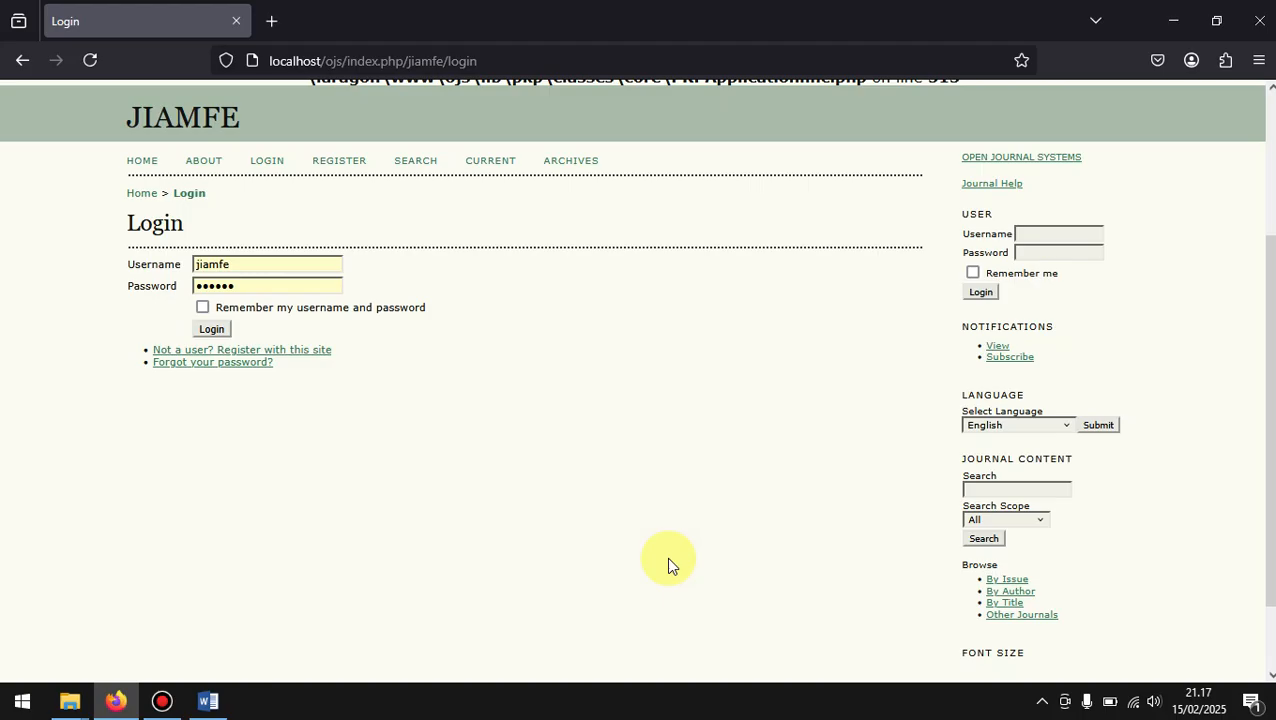
Step: Look over the JIAMFE login page and inspect the login part of its web address
scroll(669, 566, down, 1)
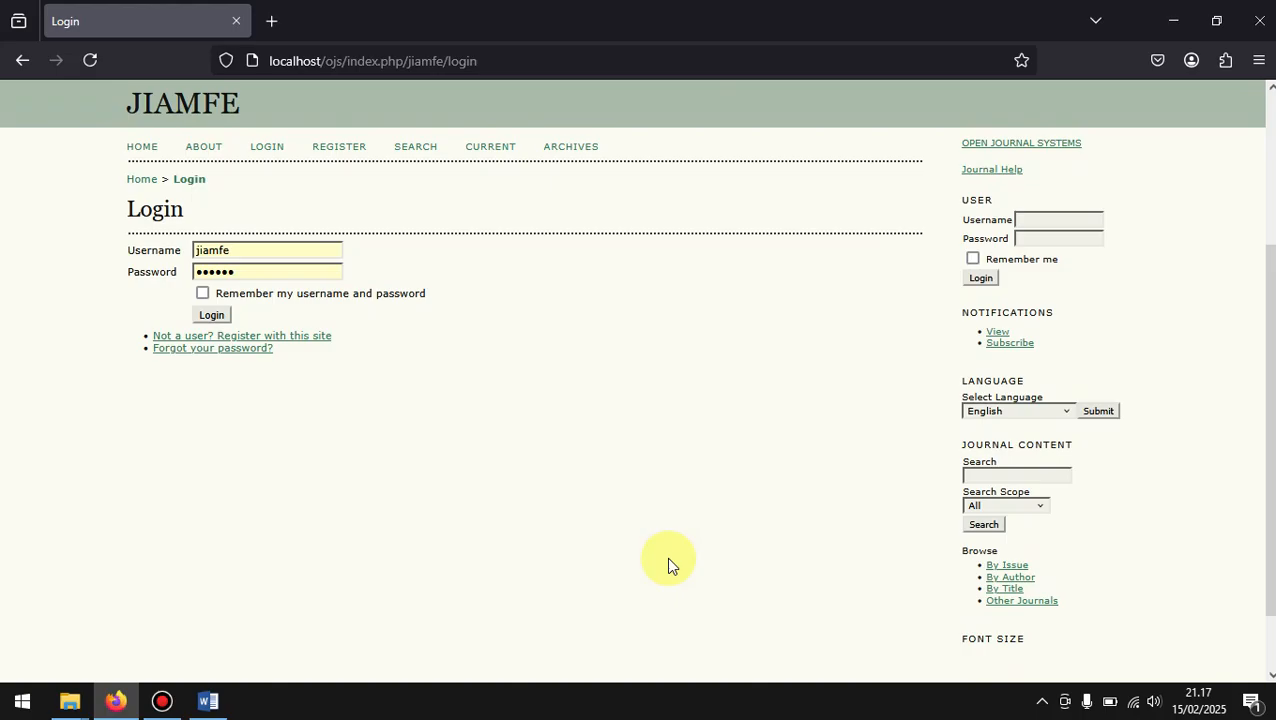
scroll(669, 560, down, 1)
scroll(669, 560, up, 1)
scroll(669, 560, down, 1)
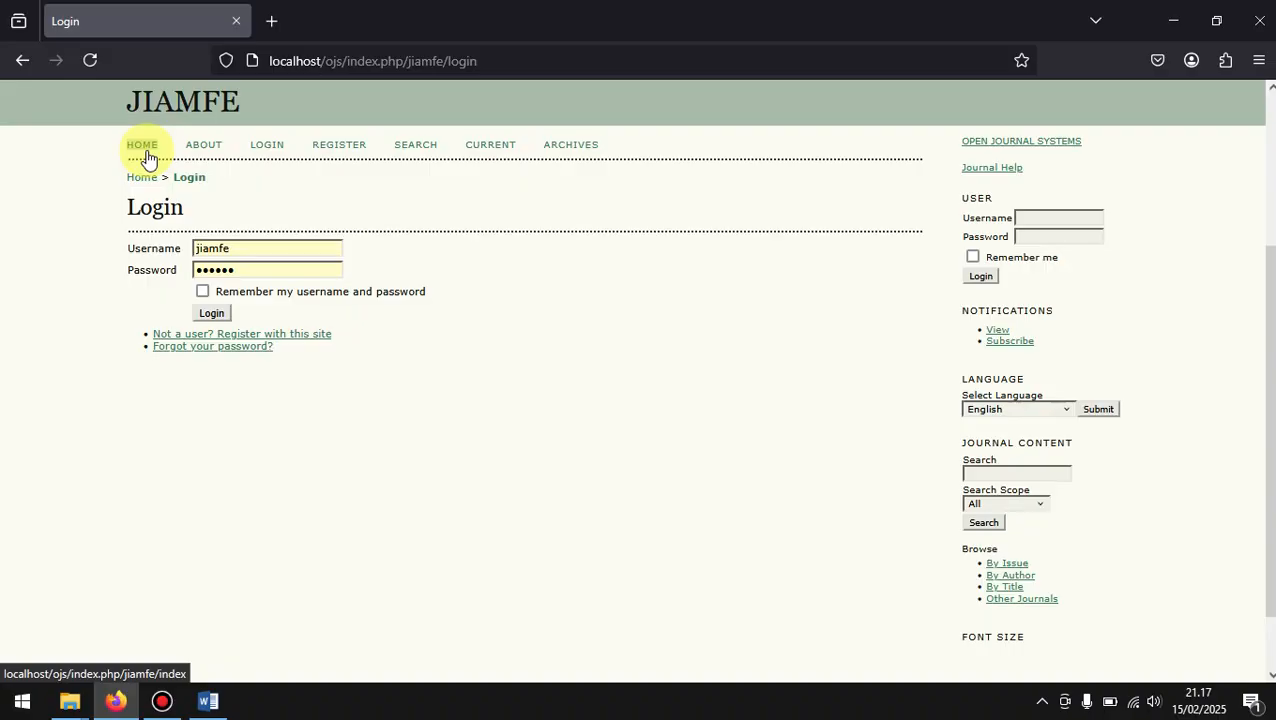
click(553, 61)
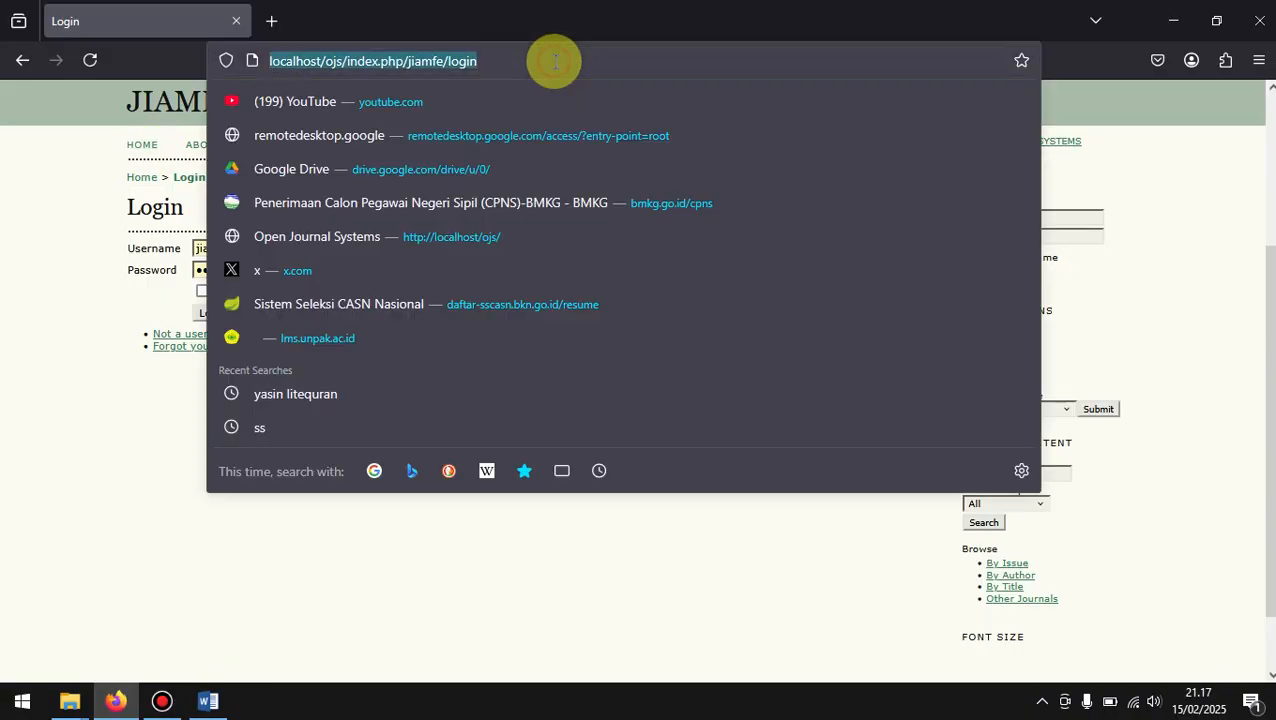
click(490, 61)
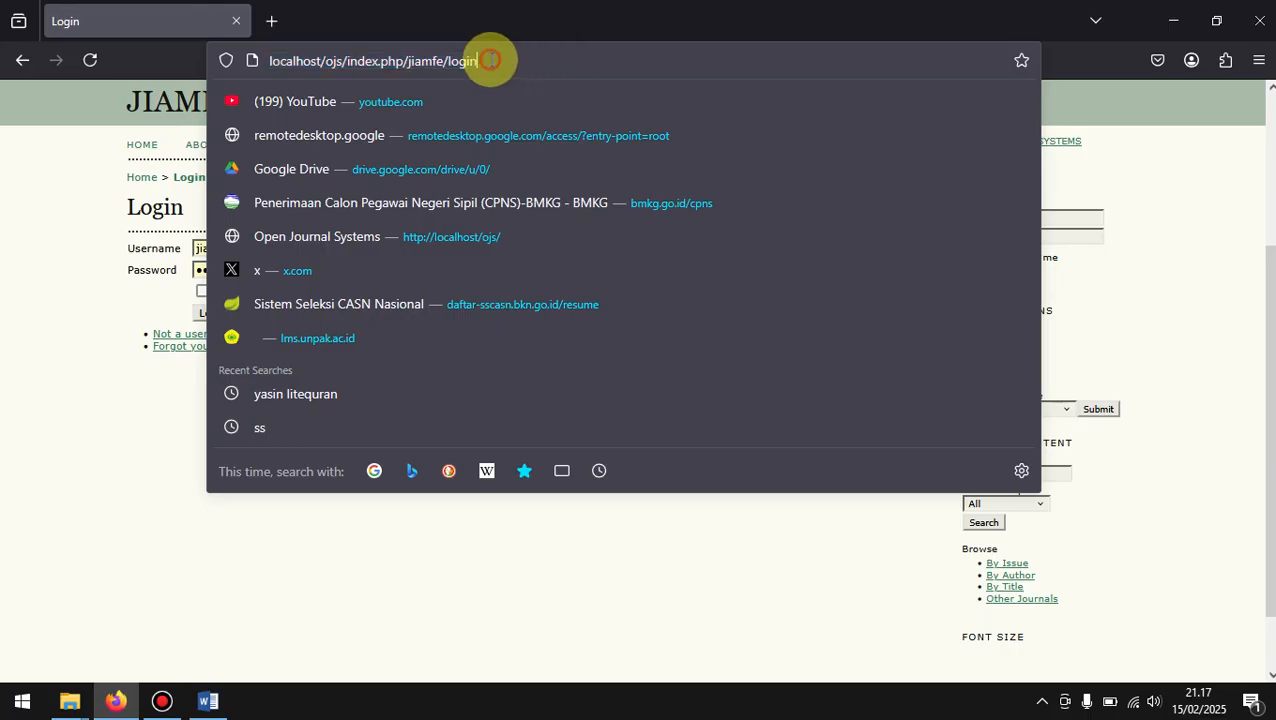
drag(489, 60, 451, 59)
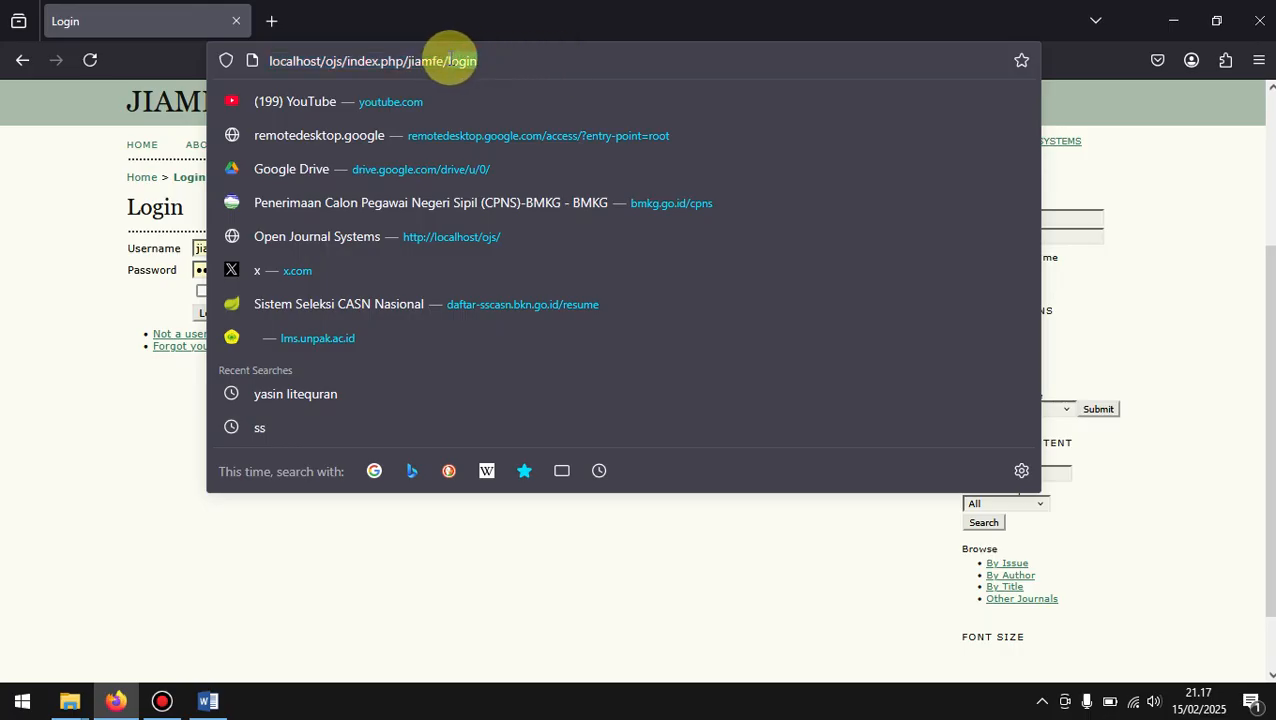
click(24, 193)
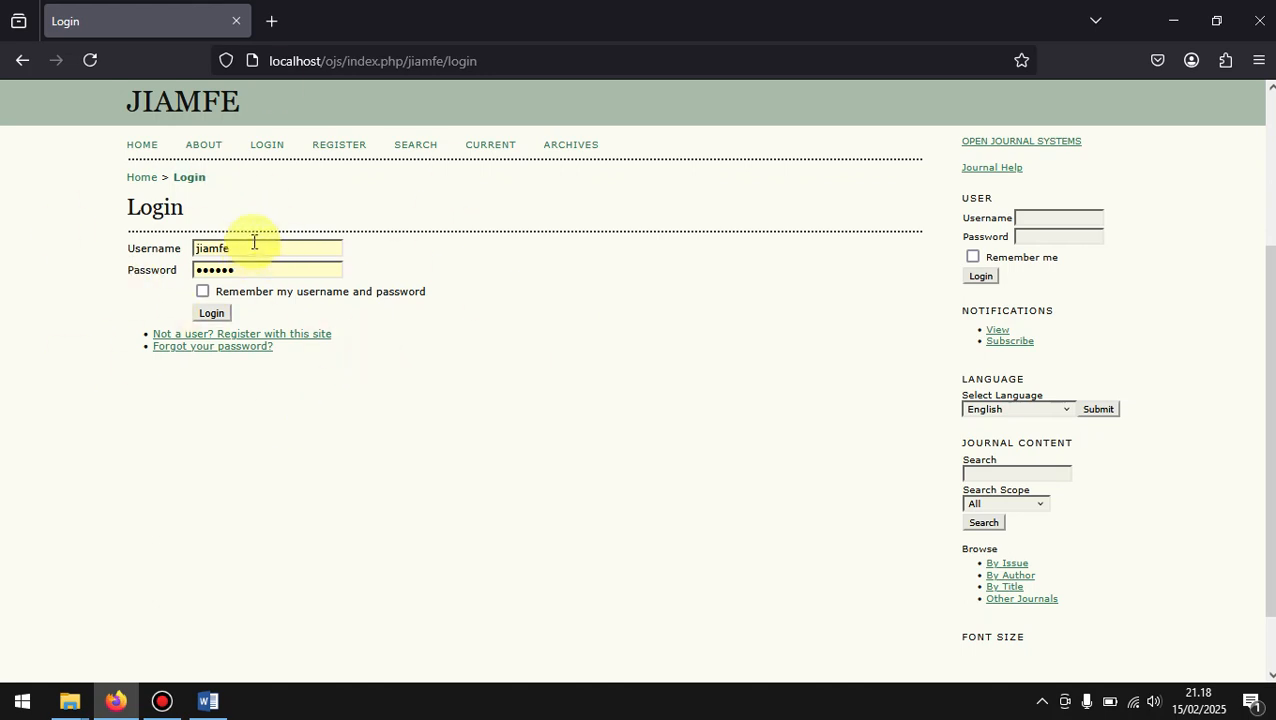
Step: Clear the prefilled username and password from the main login form
click(317, 247)
key(BackSpace)
key(BackSpace)
key(BackSpace)
key(BackSpace)
key(BackSpace)
key(BackSpace)
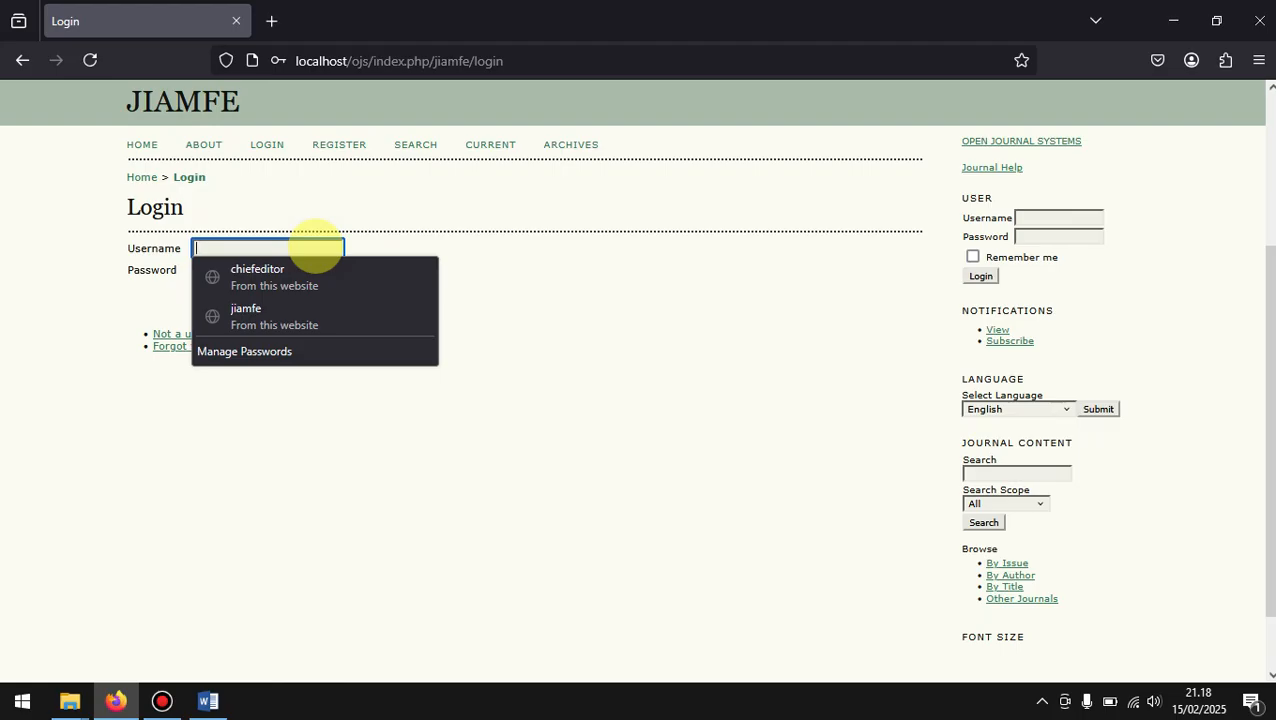
click(600, 283)
click(298, 267)
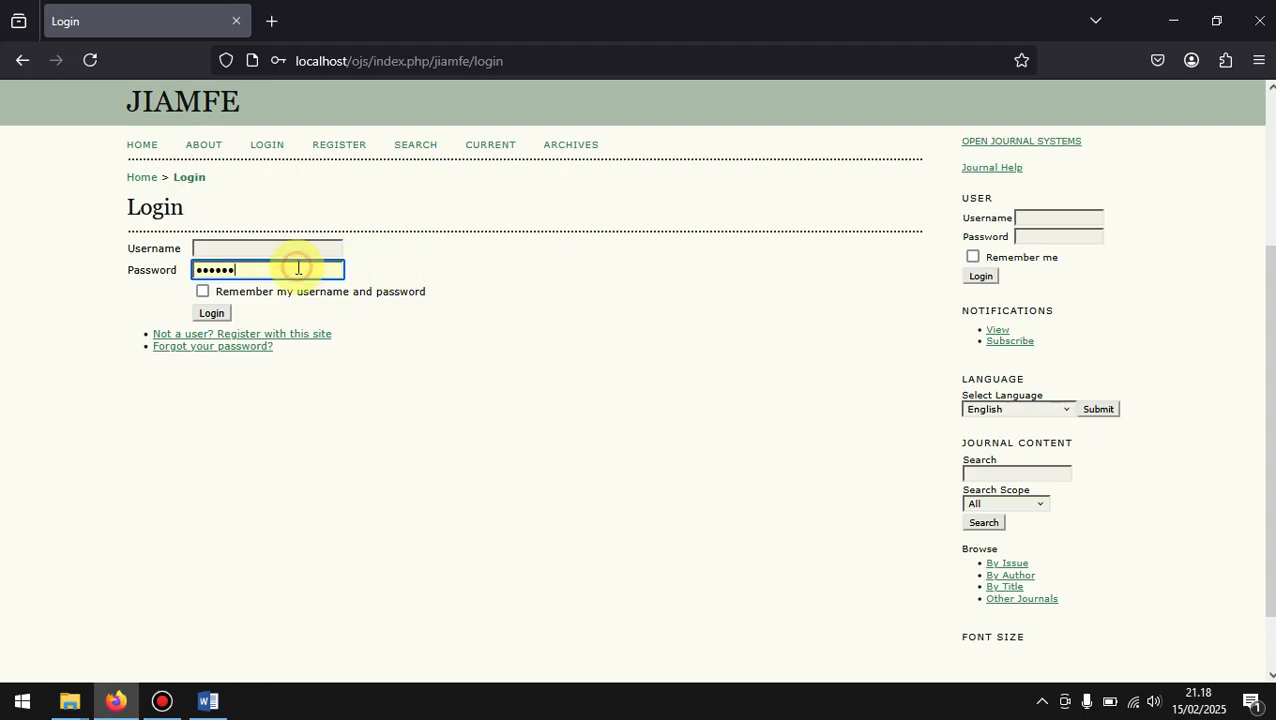
key(BackSpace)
key(BackSpace)
key(BackSpace)
key(BackSpace)
key(BackSpace)
key(BackSpace)
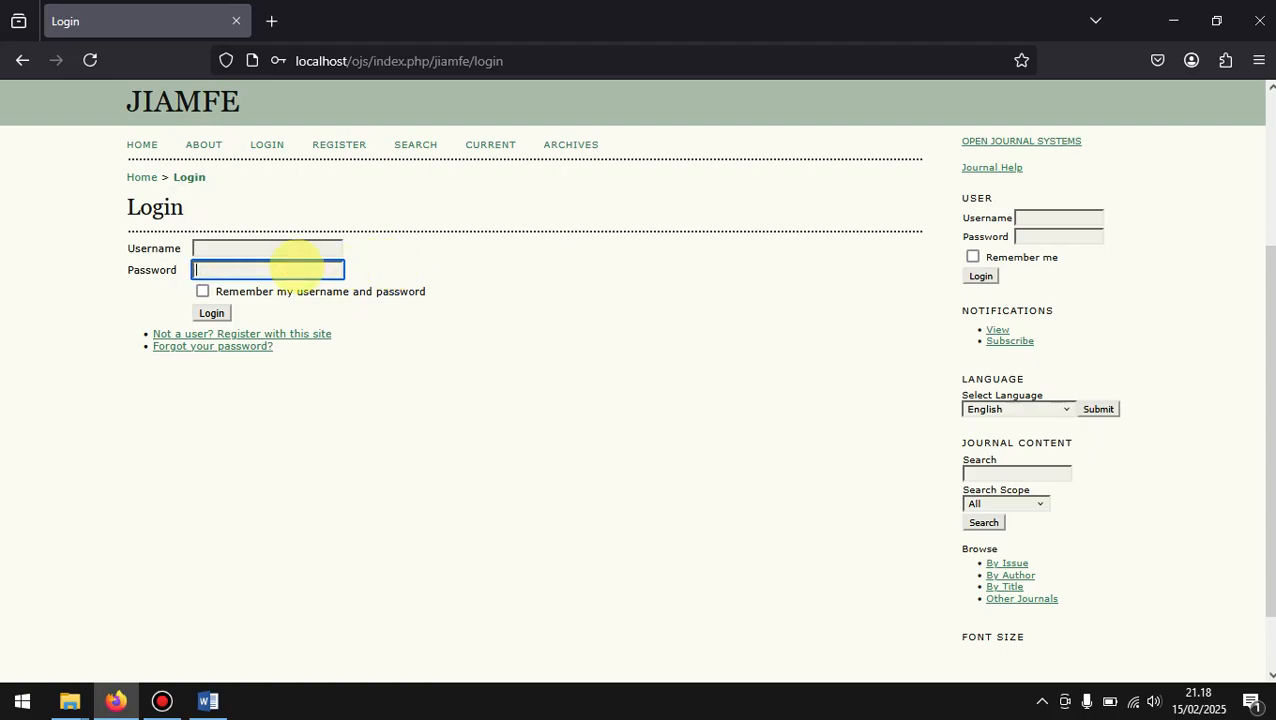
click(511, 222)
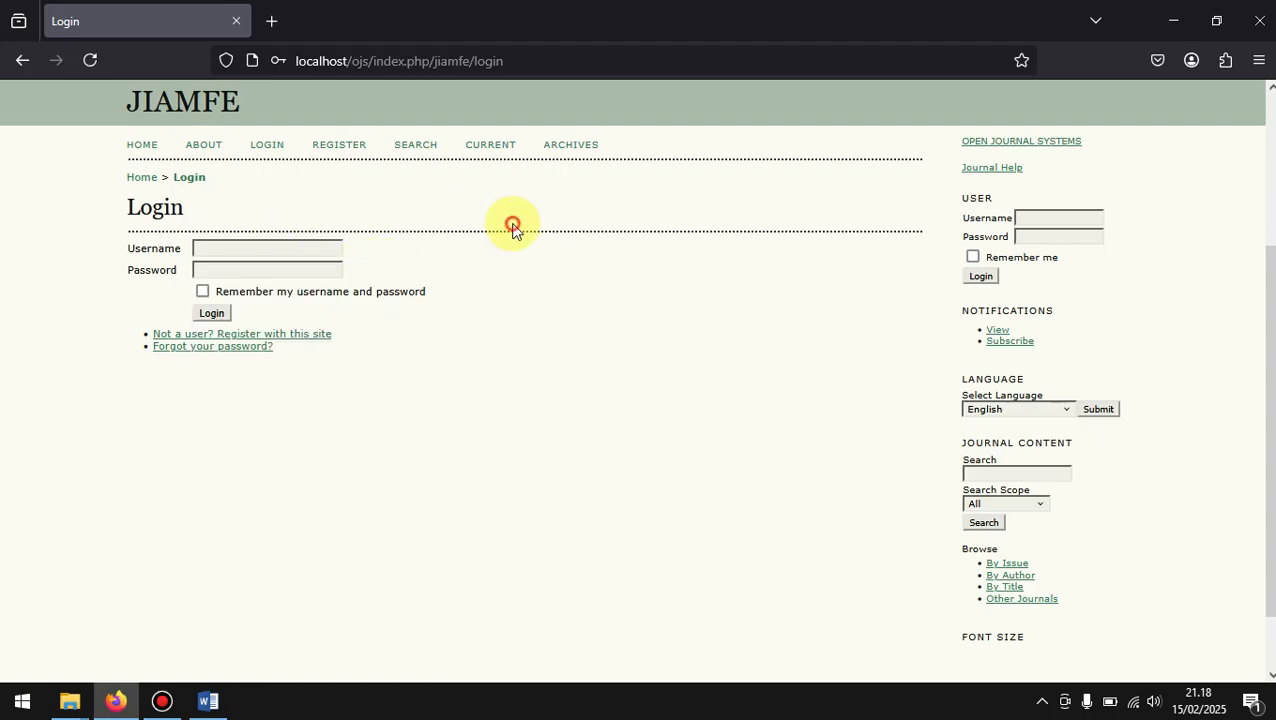
Step: Check the Pengelola Website role in the Word document and return to the login form in the browser
click(316, 255)
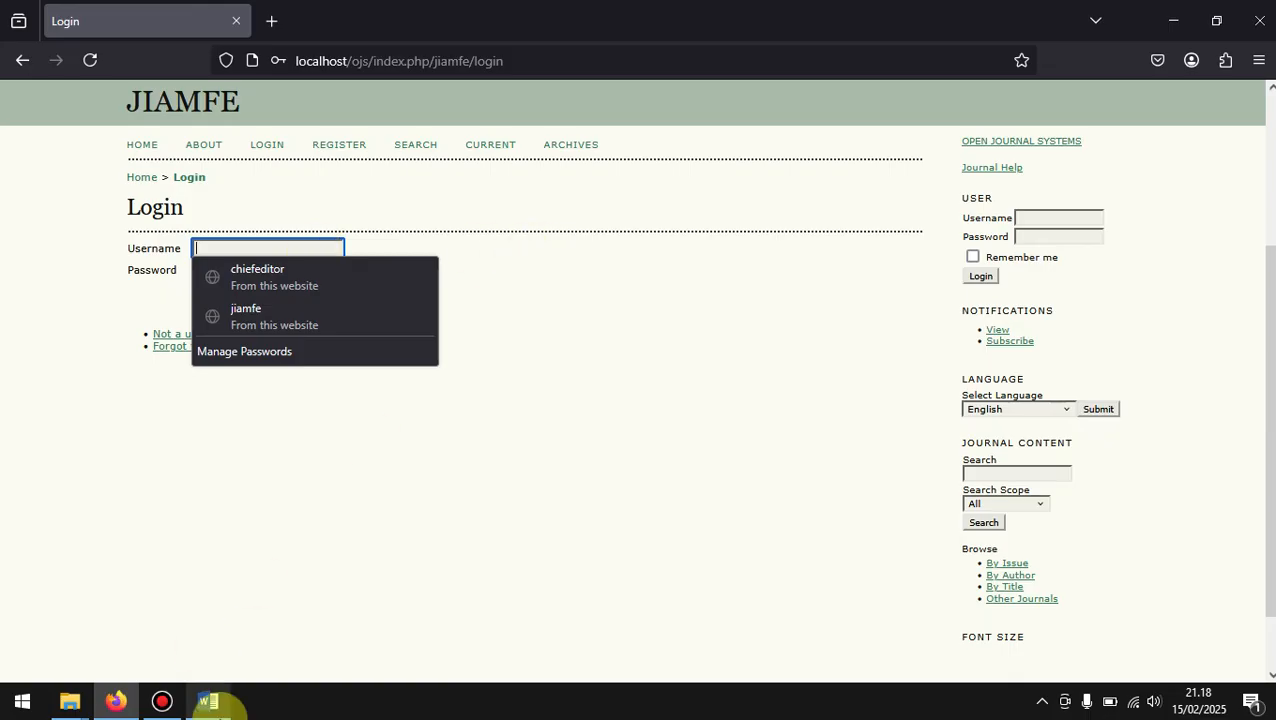
click(215, 706)
click(576, 351)
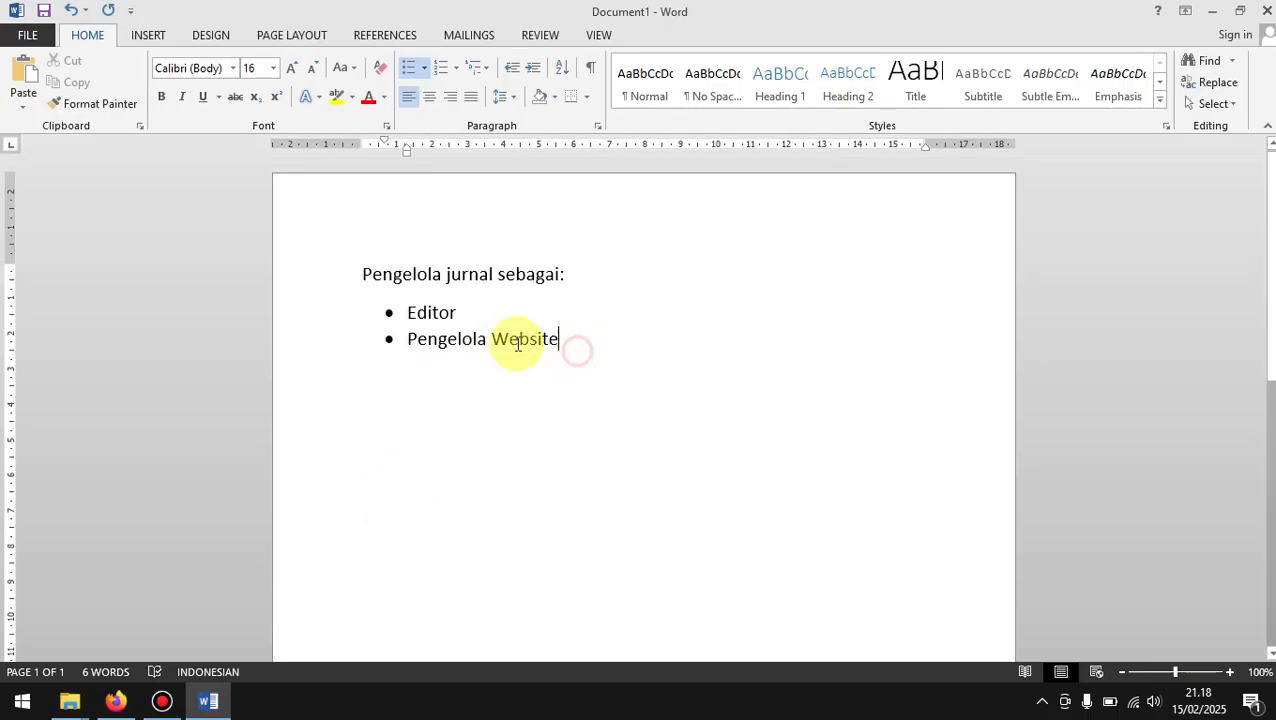
drag(517, 344, 413, 347)
click(586, 374)
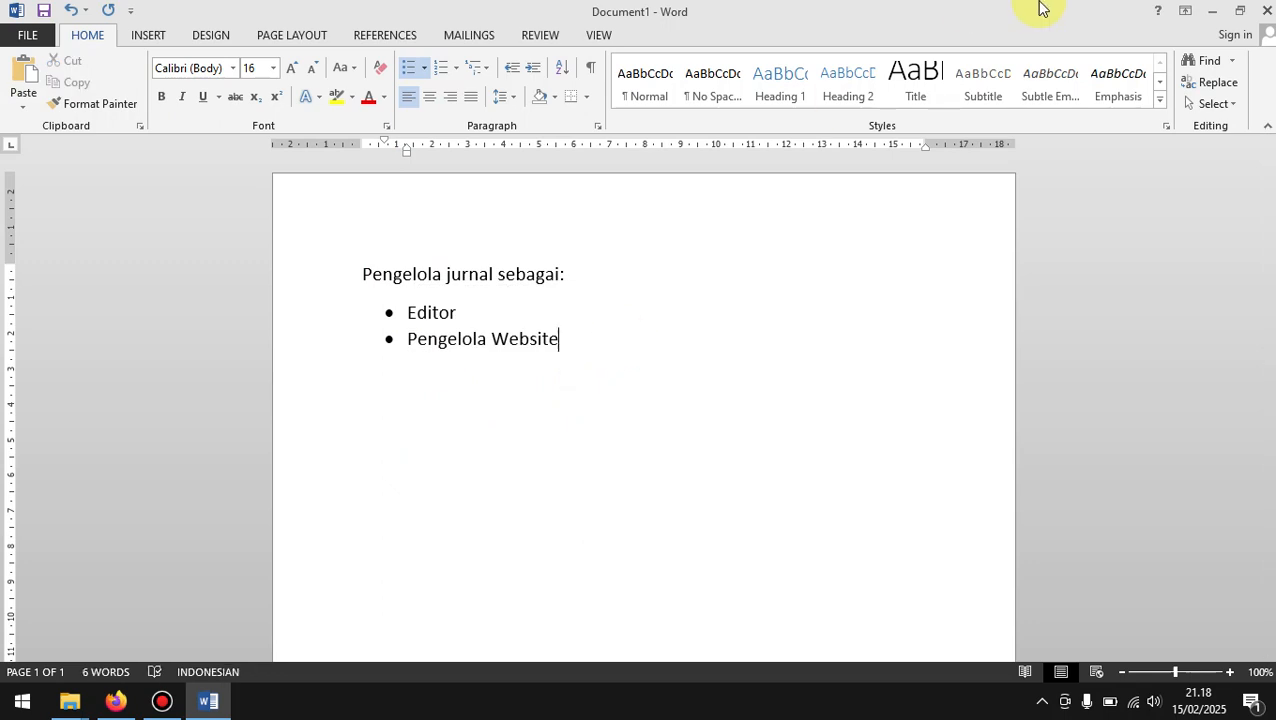
click(1213, 10)
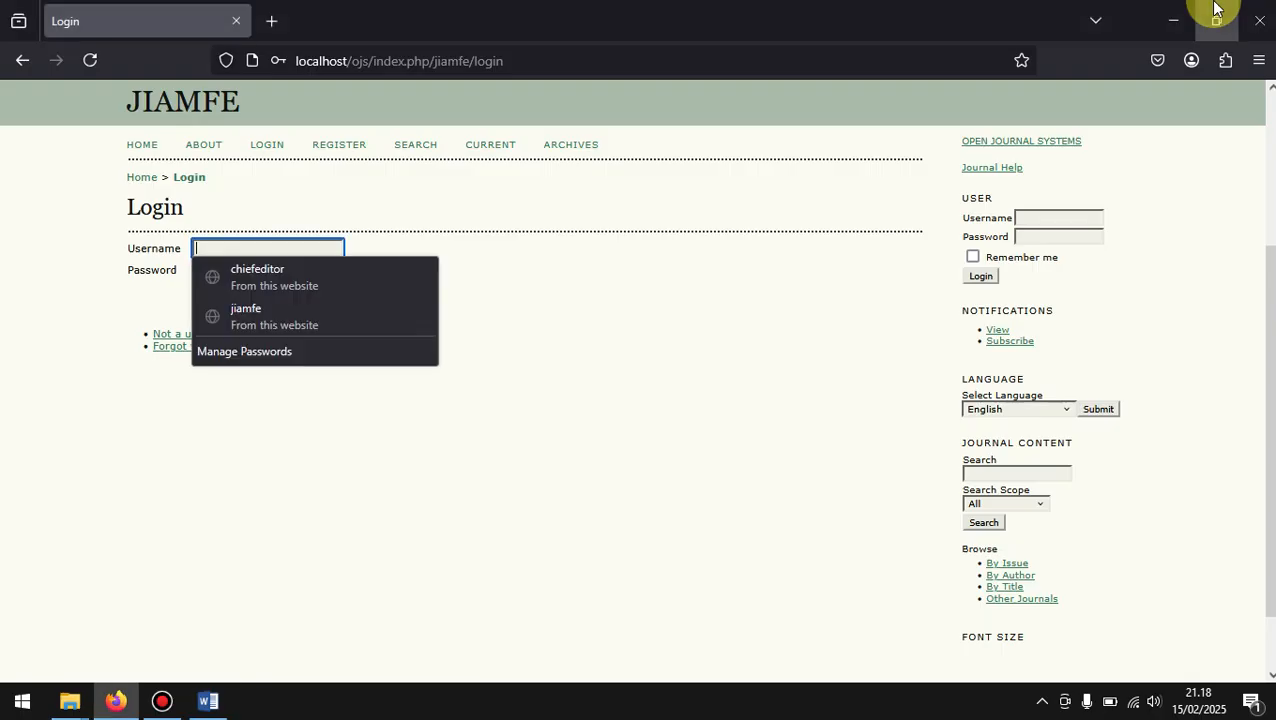
click(577, 280)
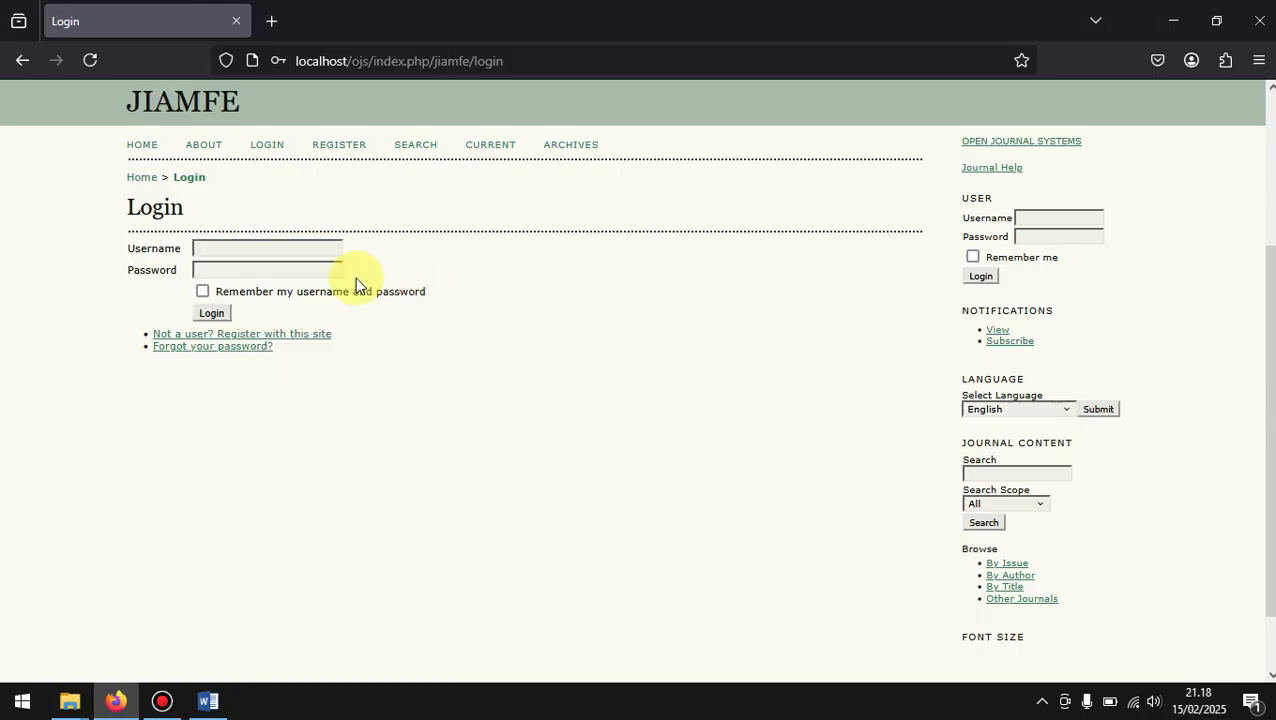
click(264, 247)
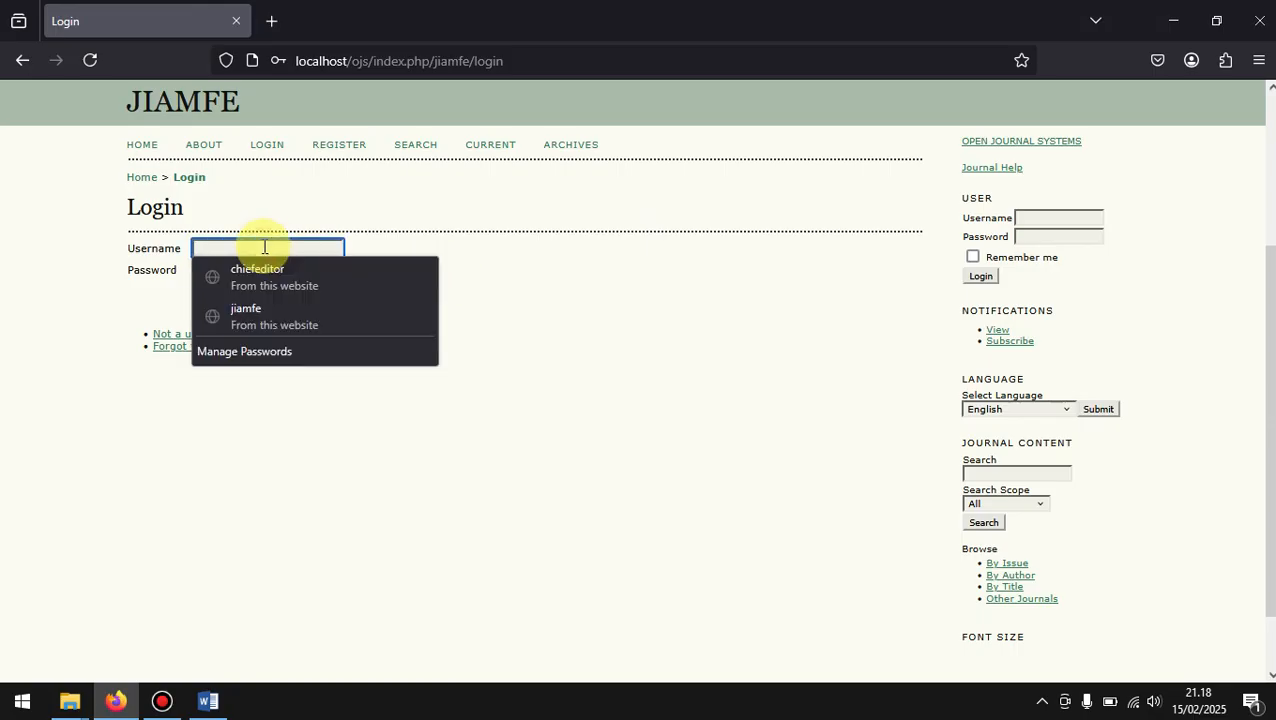
click(272, 311)
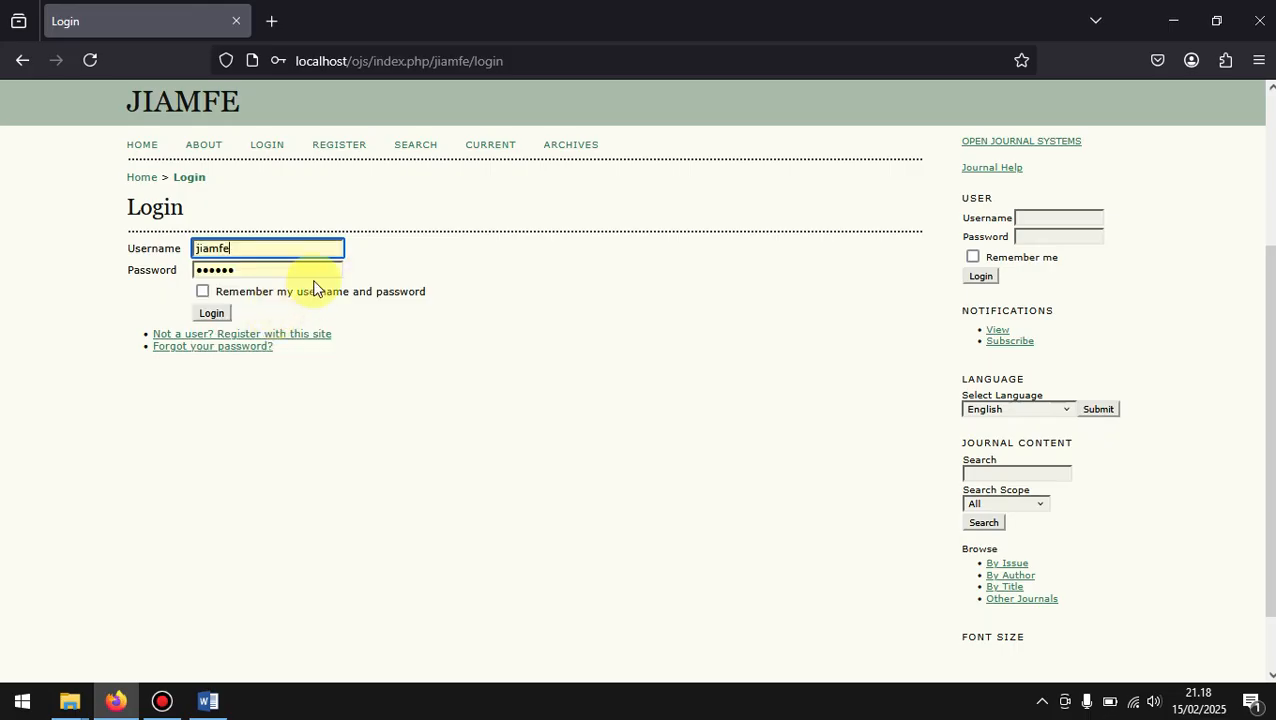
click(302, 243)
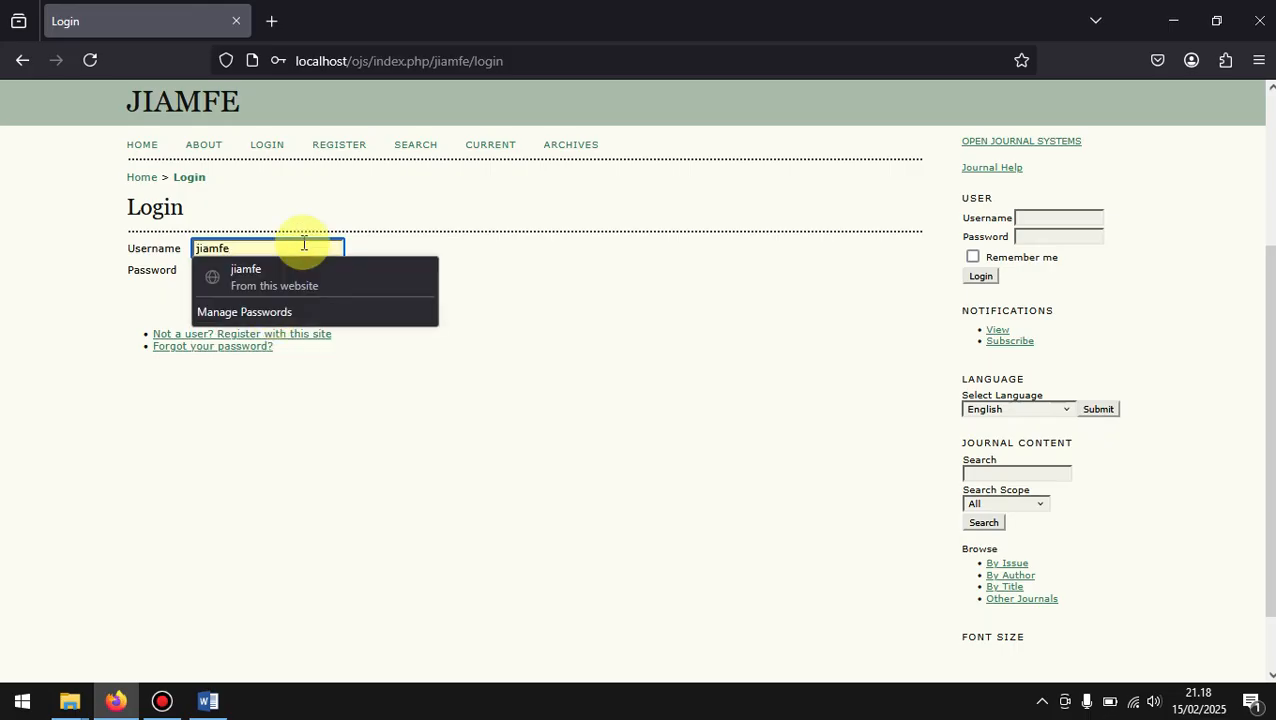
click(242, 248)
Step: Re-enter the account password and log in to the journal
click(322, 268)
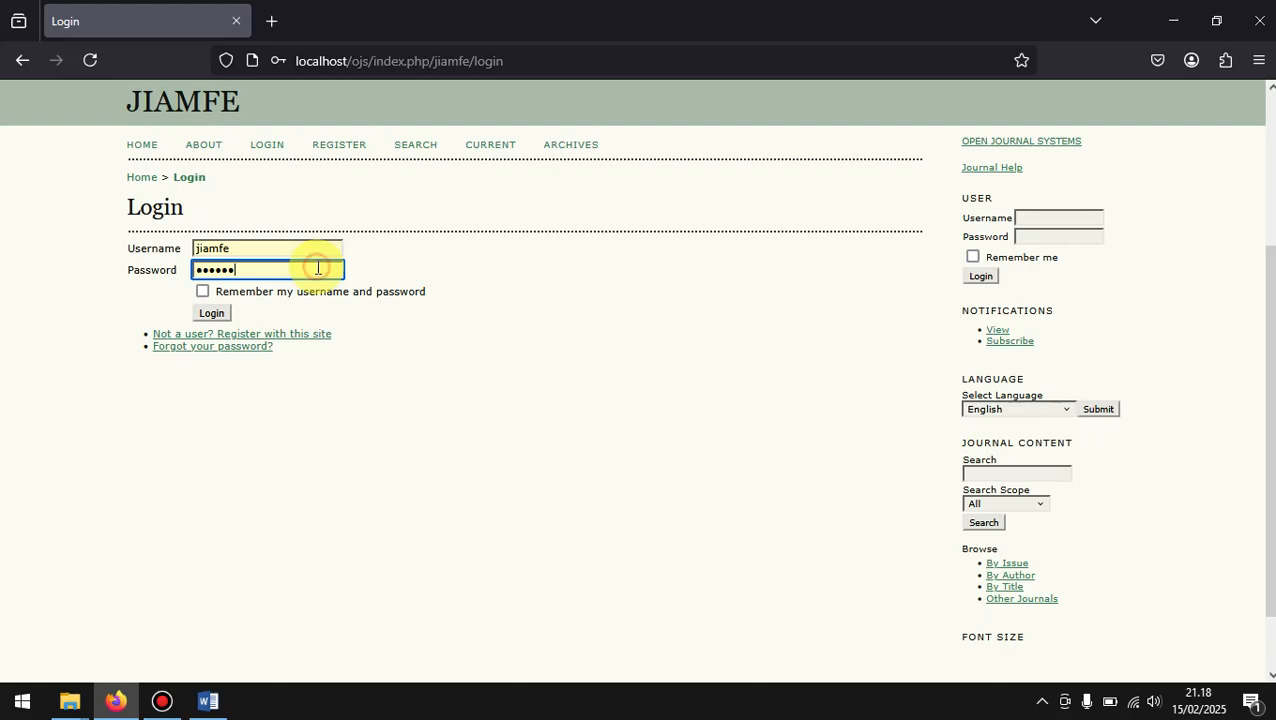
key(BackSpace)
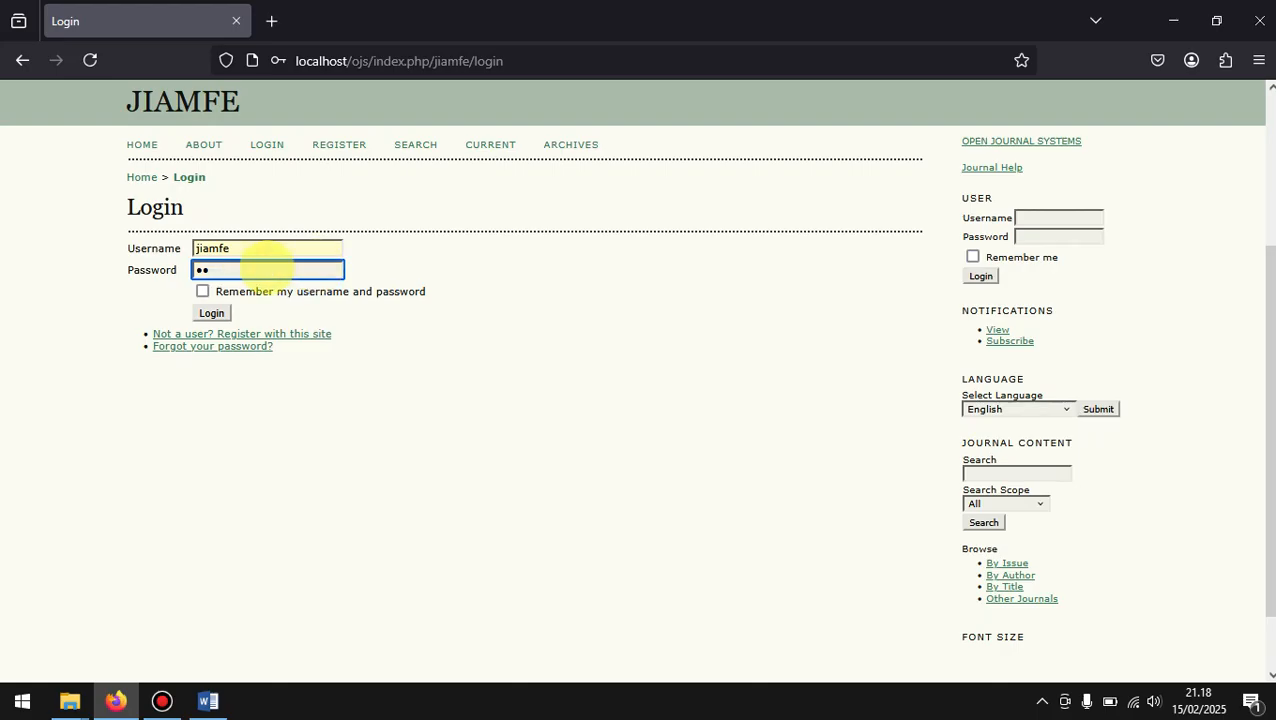
key(BackSpace)
key(BackSpace)
text(•)
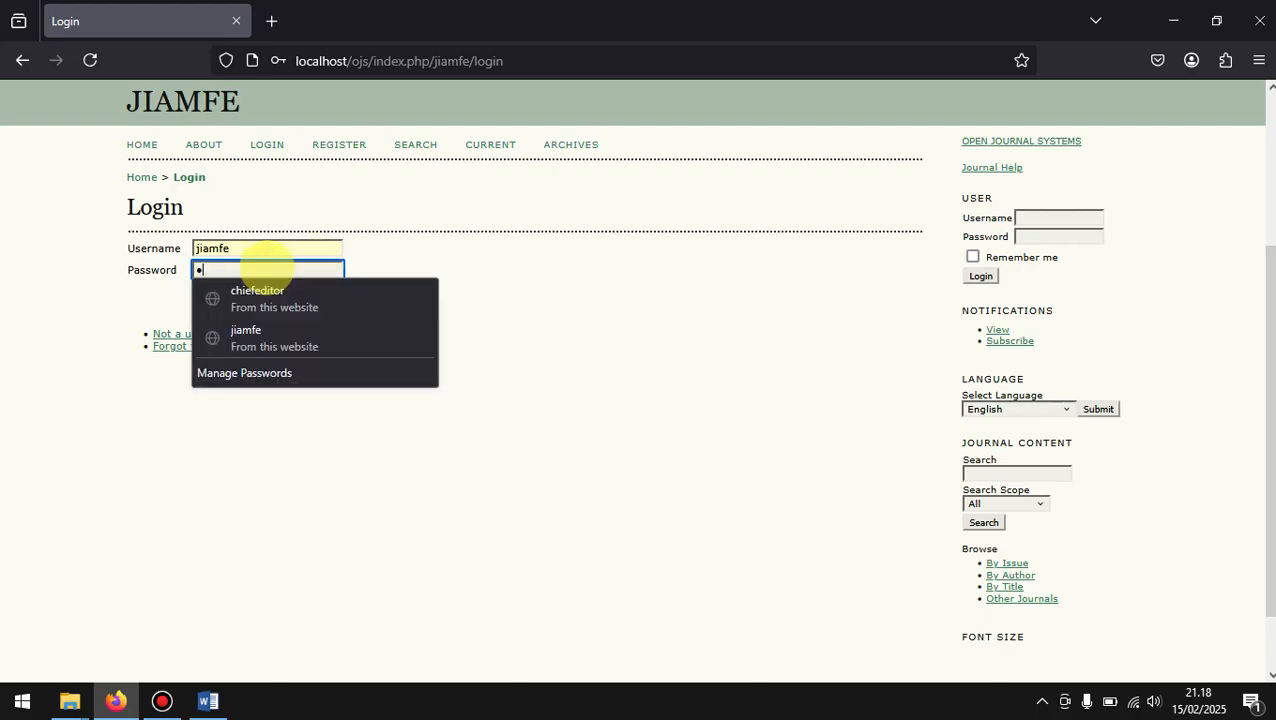
text(•••)
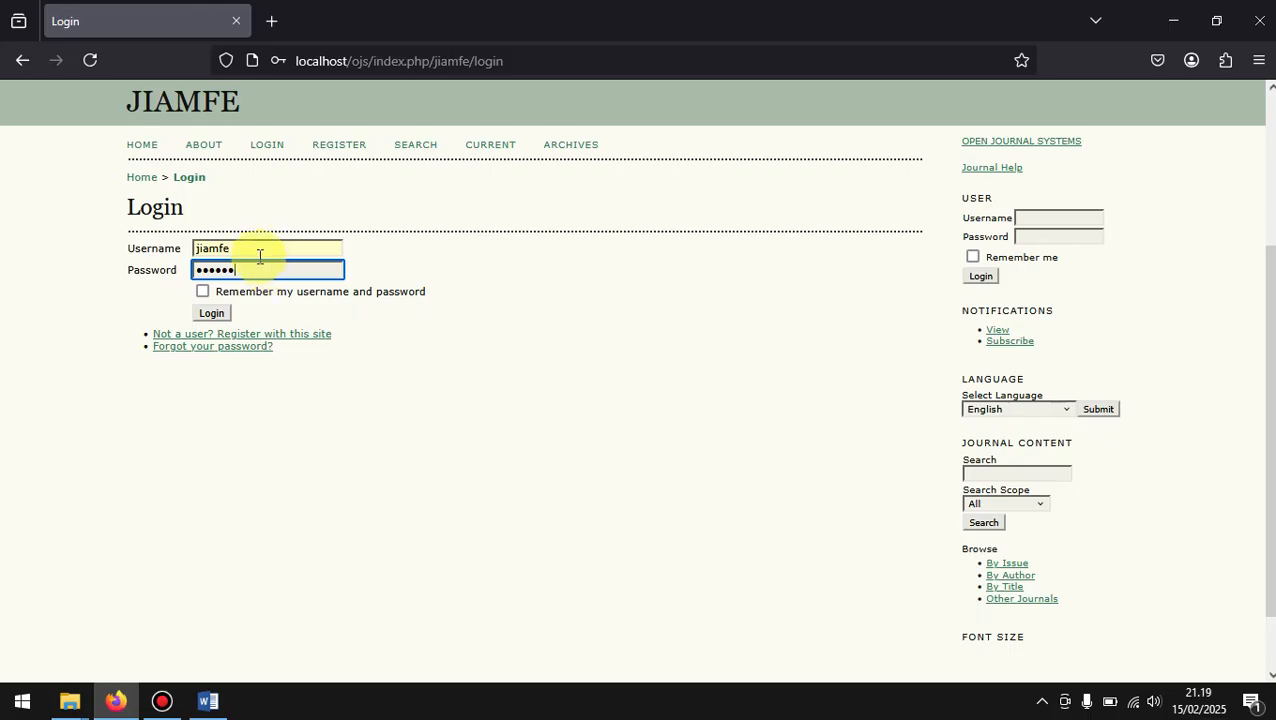
click(216, 311)
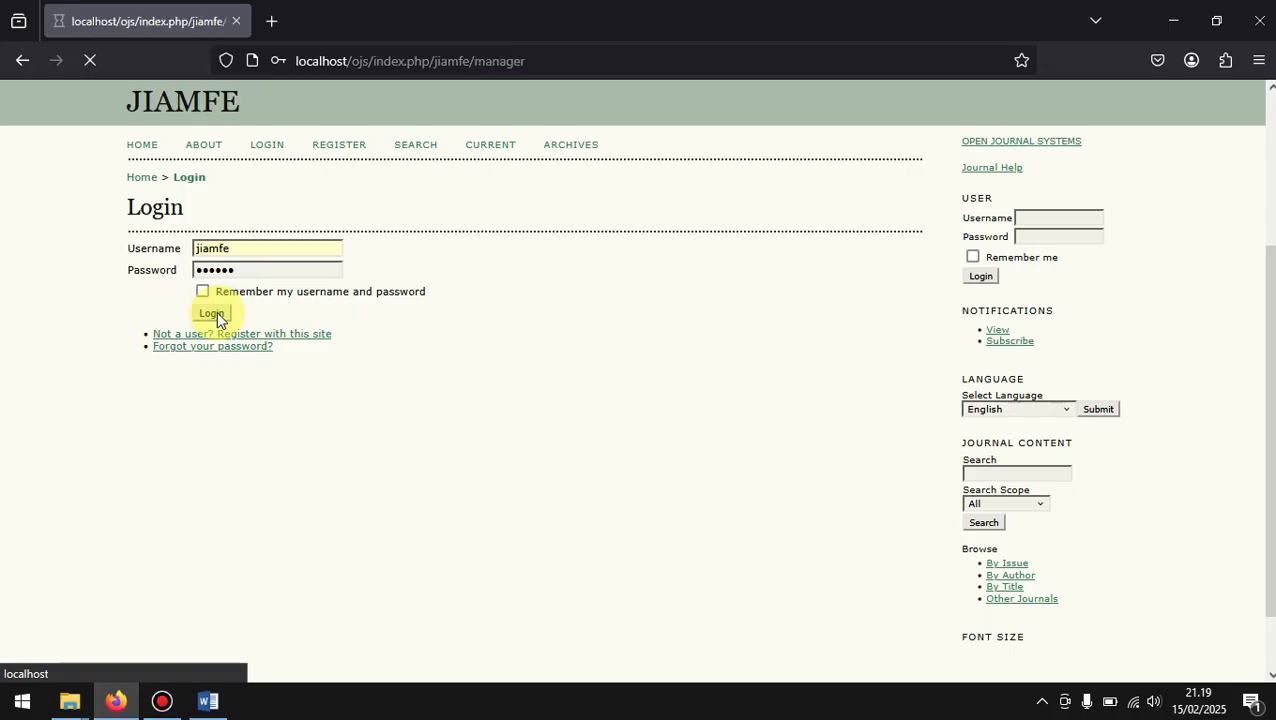
Step: Look through the Journal Management page, open Review Forms and examine its contents
scroll(486, 412, down, 3)
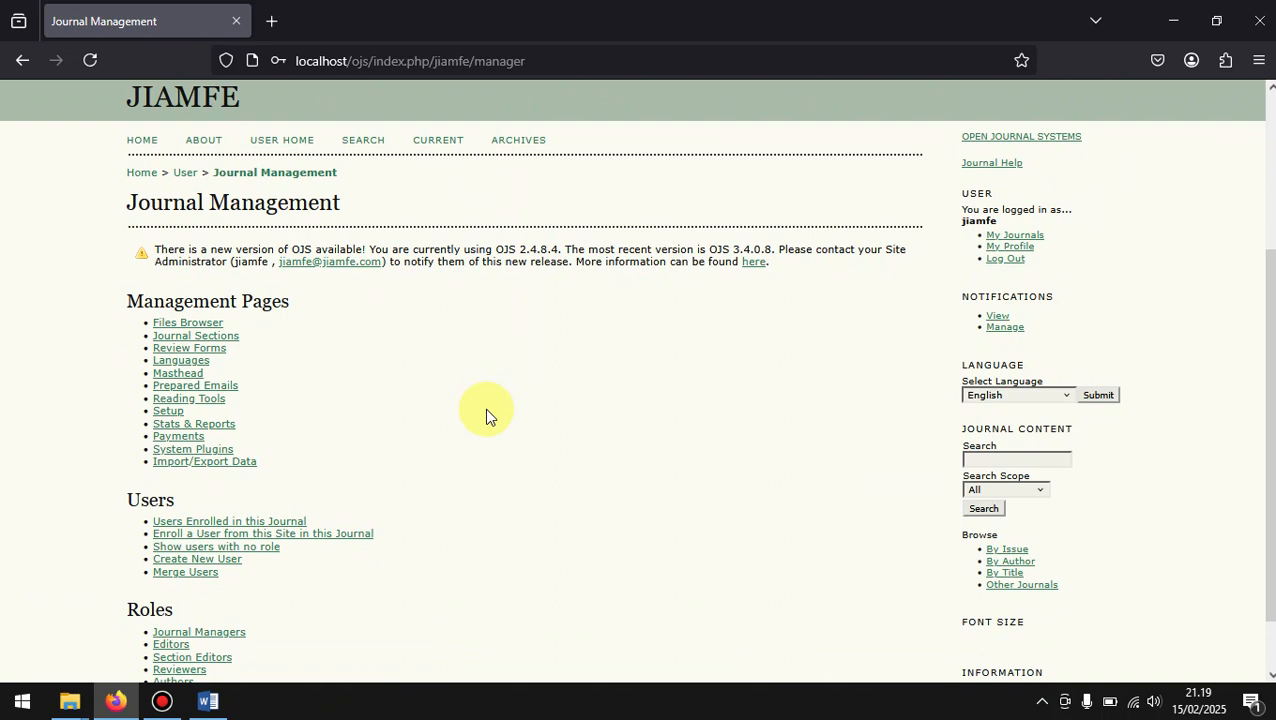
scroll(486, 412, down, 1)
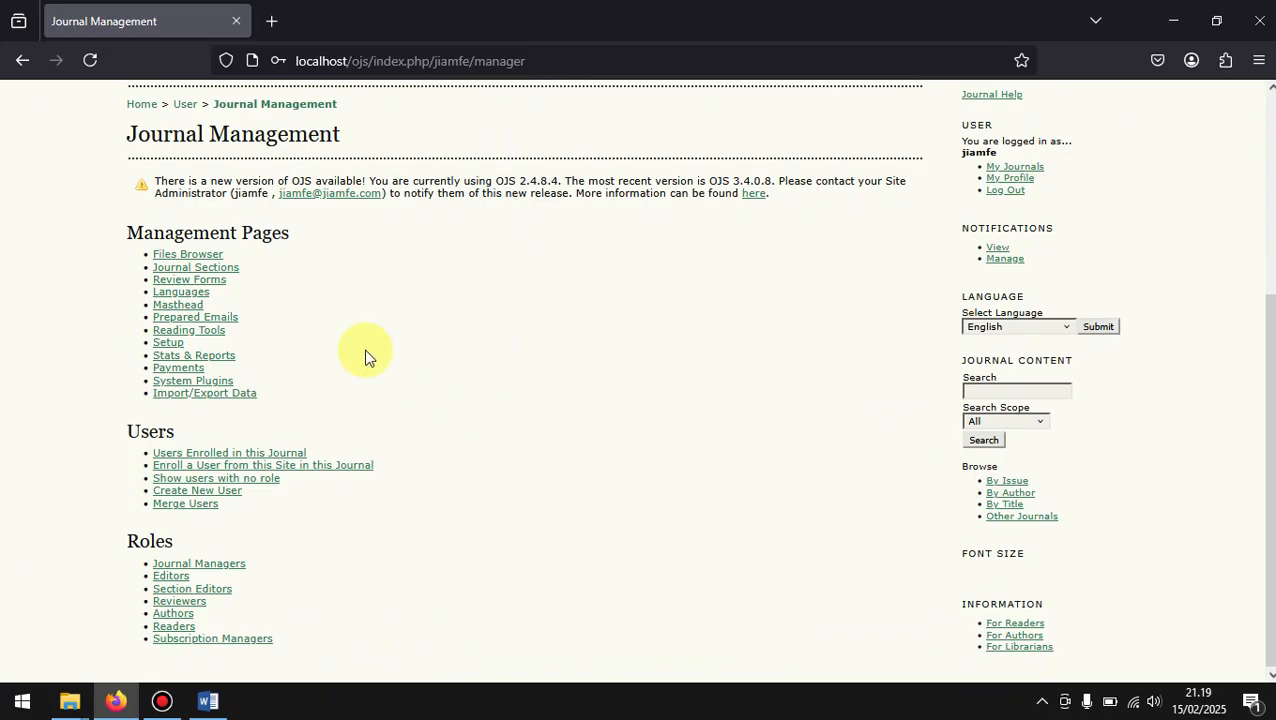
click(199, 281)
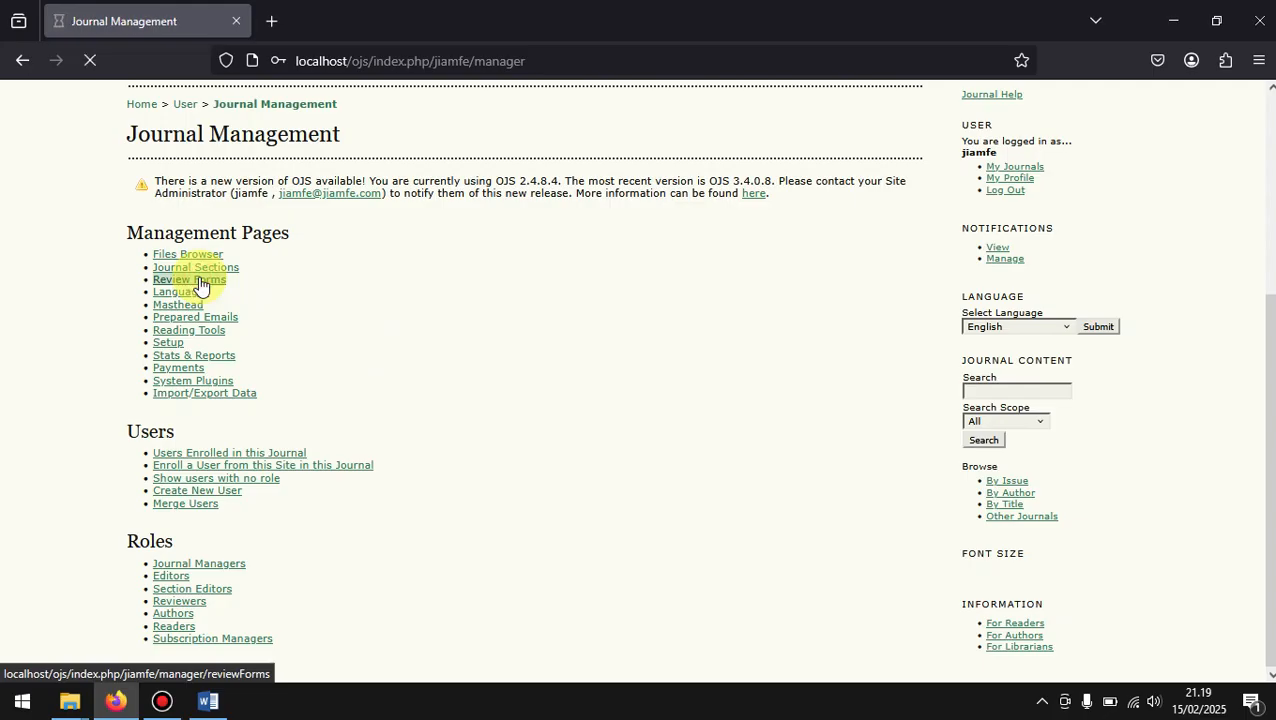
scroll(421, 412, down, 2)
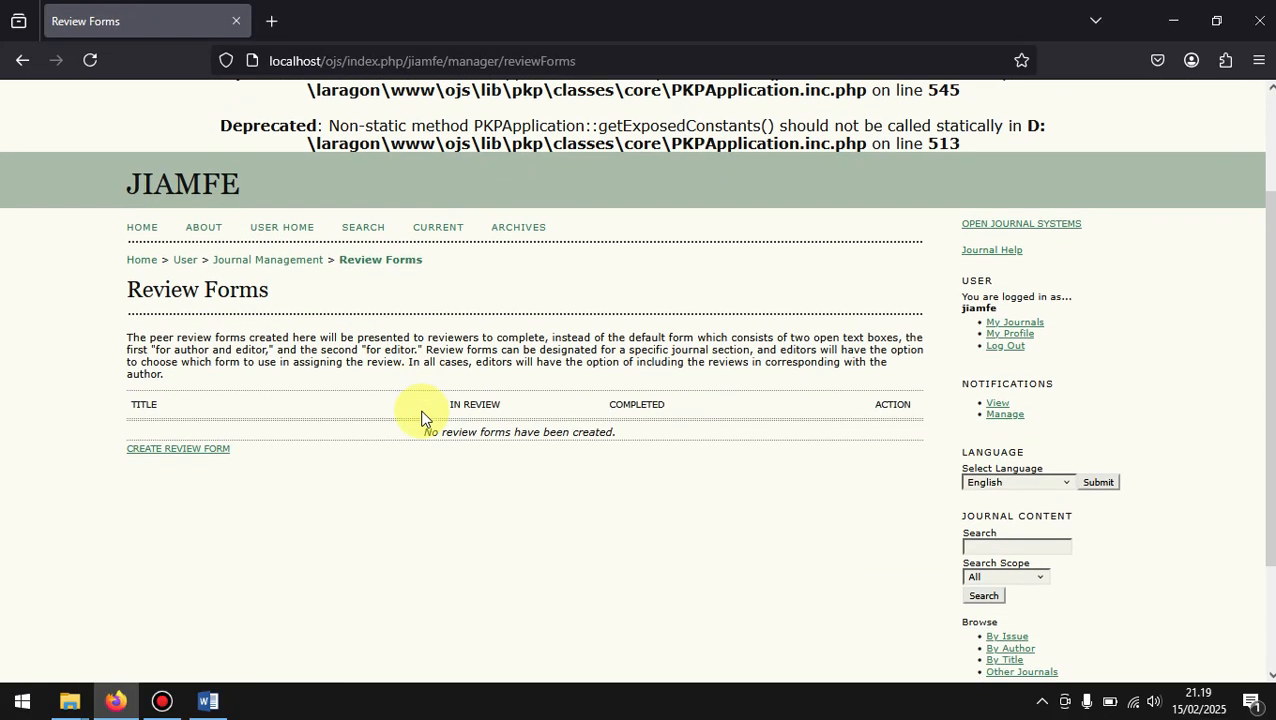
scroll(421, 418, down, 2)
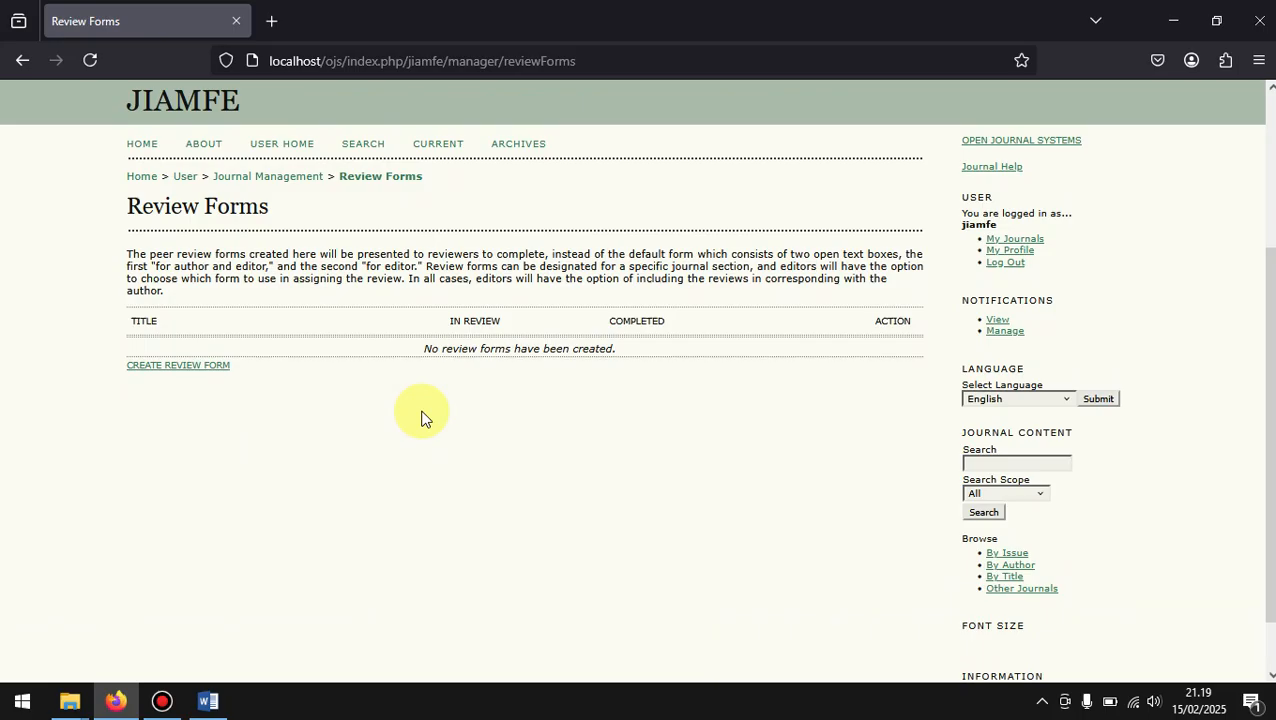
scroll(421, 418, up, 1)
scroll(421, 418, down, 1)
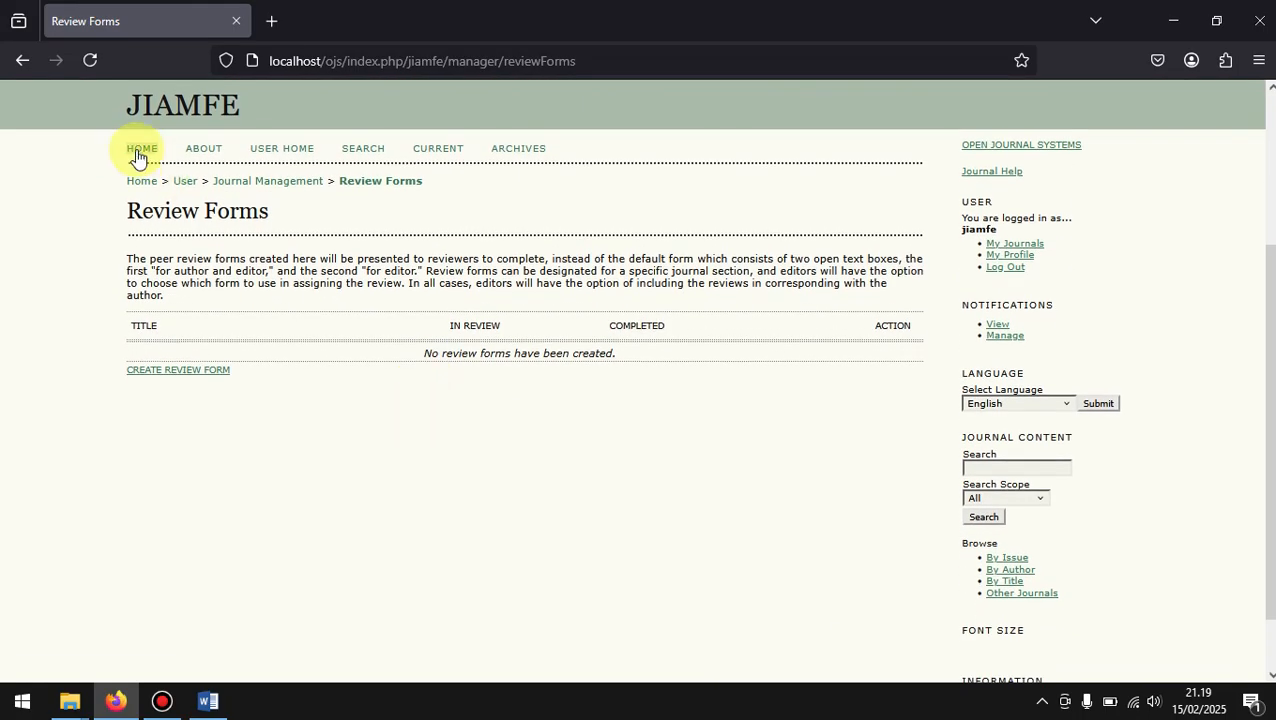
Step: Return to the Journal Management page, open Prepared Emails and look at the template list
click(12, 64)
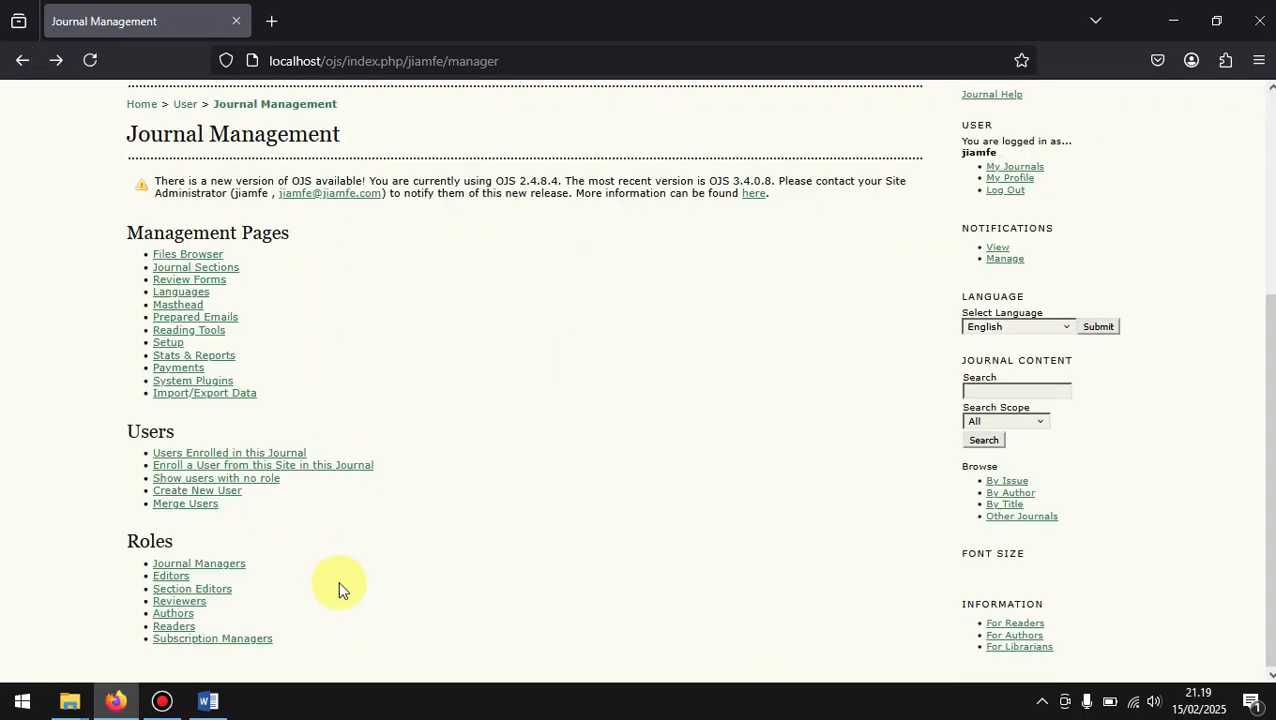
click(226, 319)
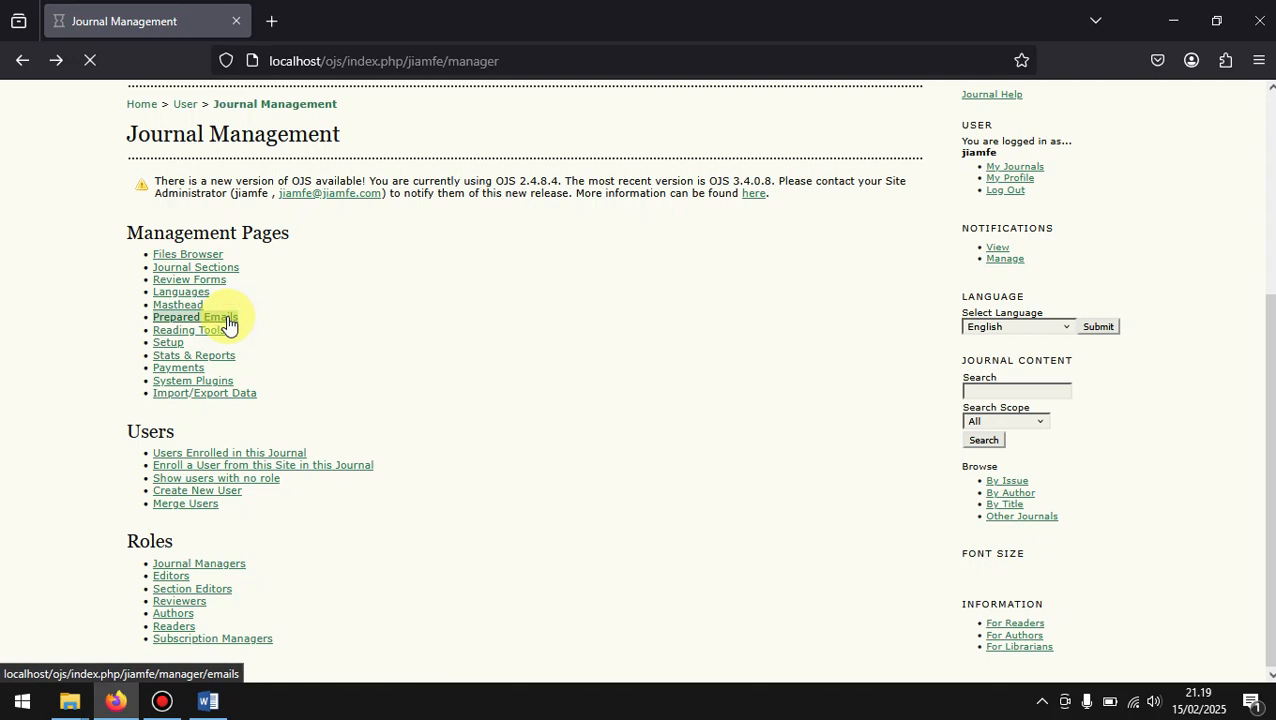
scroll(612, 560, down, 5)
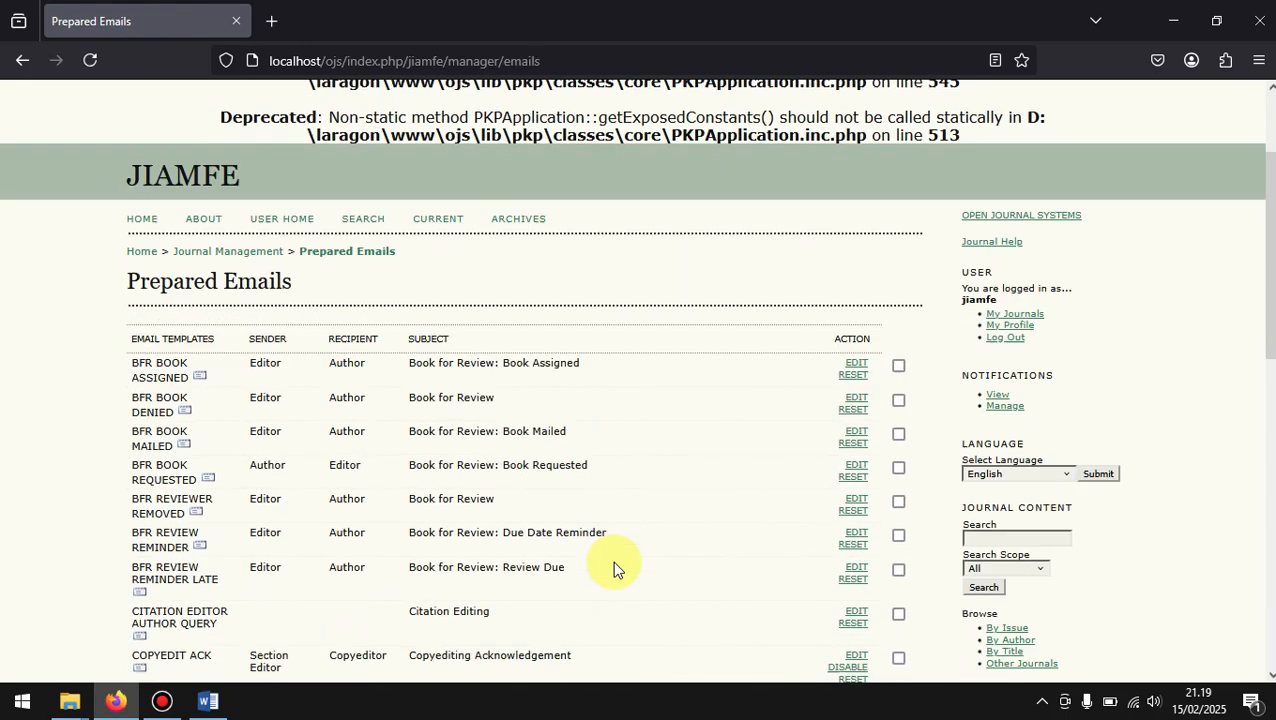
scroll(612, 560, down, 1)
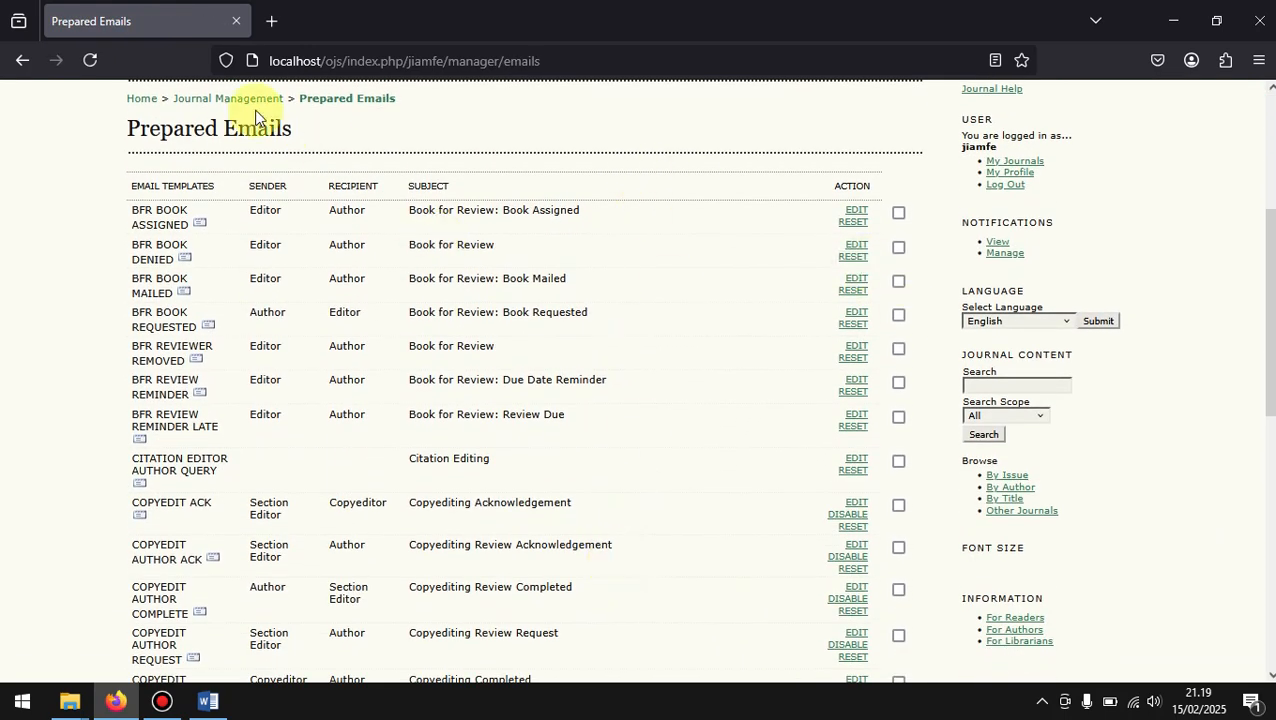
Step: Reopen Prepared Emails from the Journal Management page and examine the templates' senders, recipients, subjects and actions
click(24, 66)
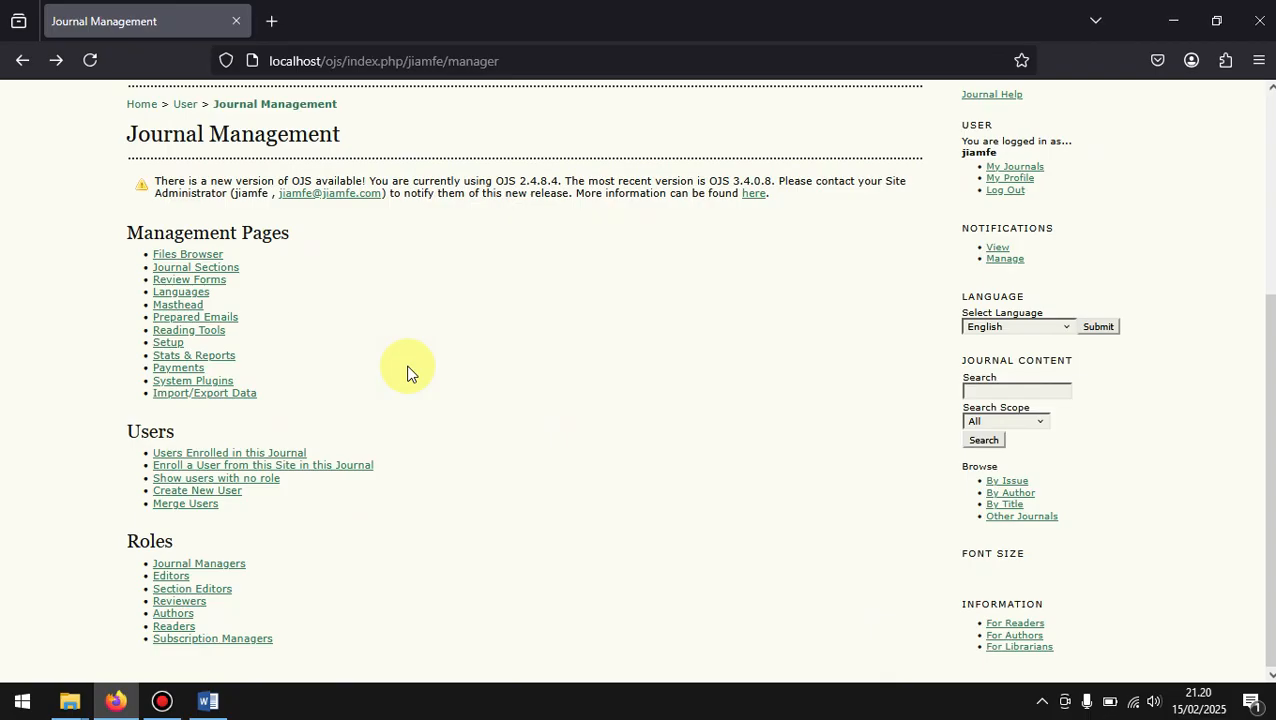
click(220, 317)
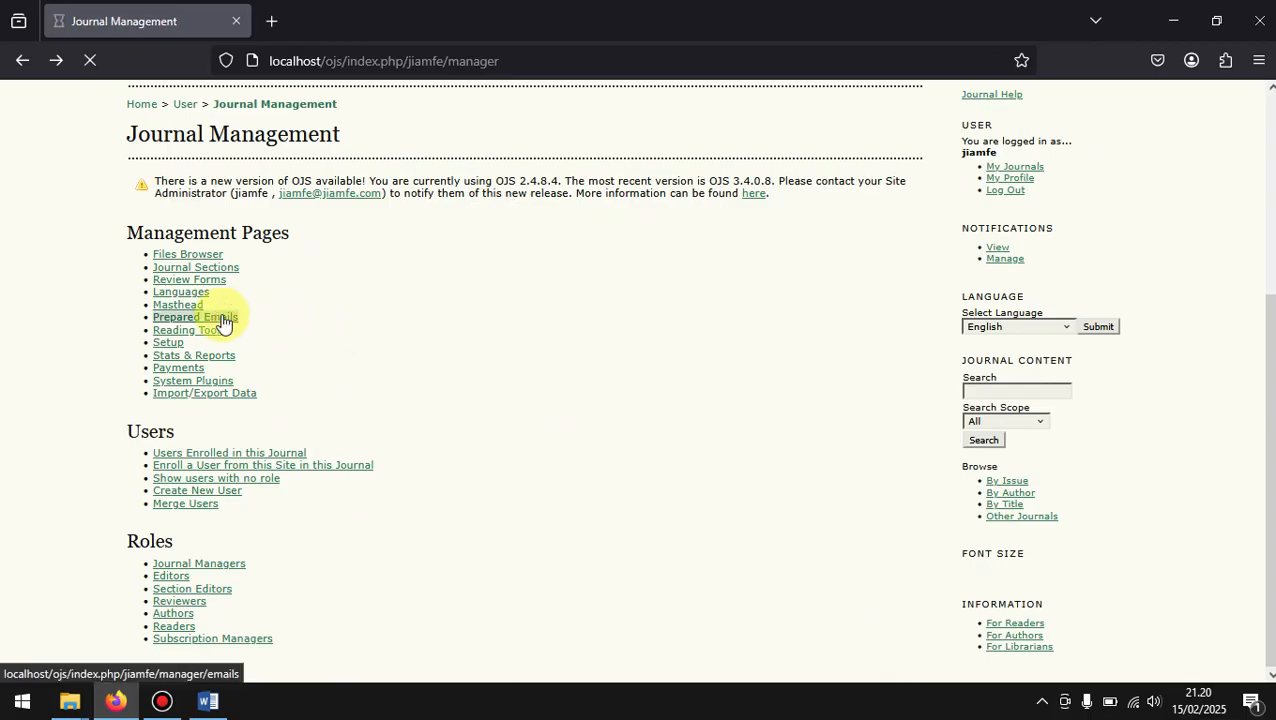
scroll(543, 493, down, 5)
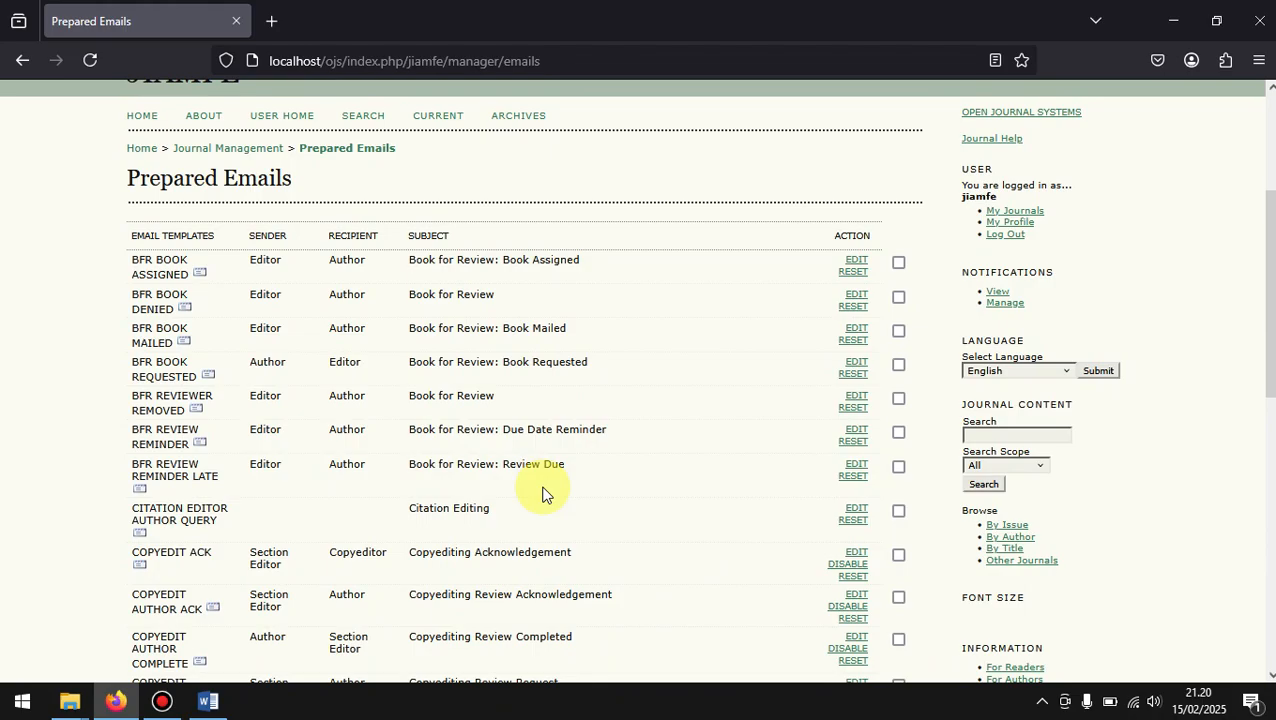
scroll(543, 493, down, 1)
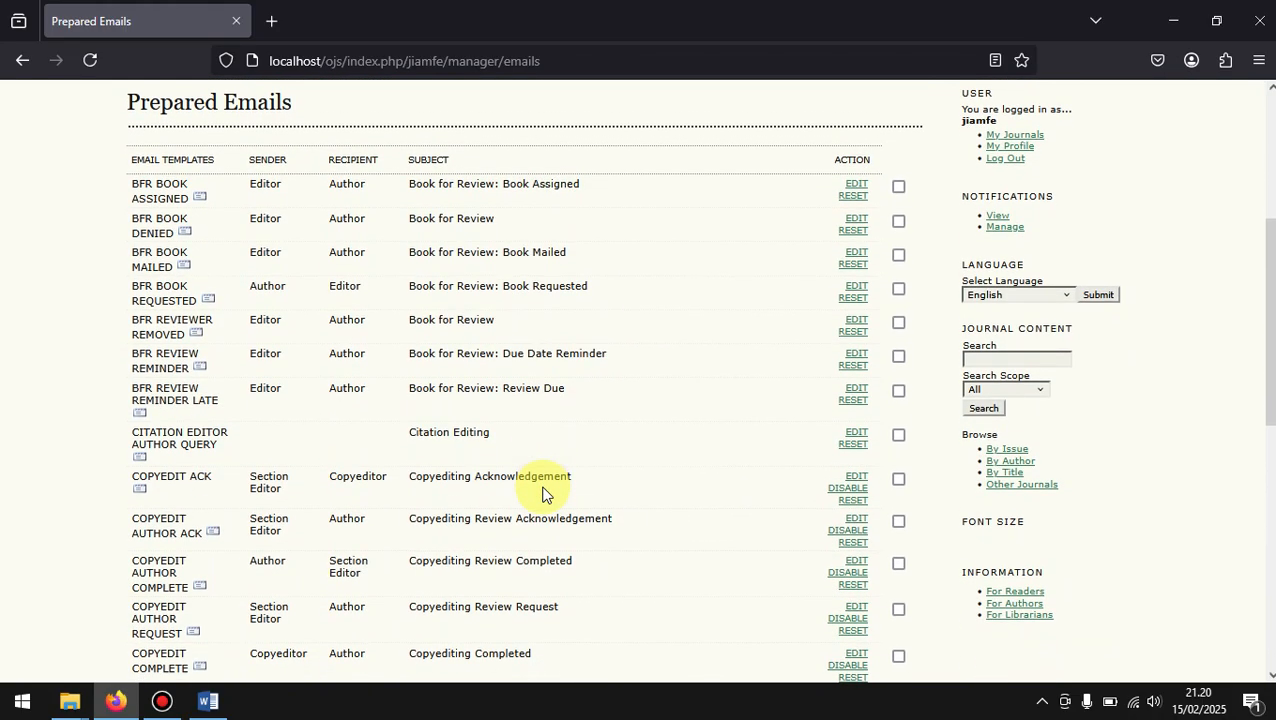
scroll(543, 493, down, 2)
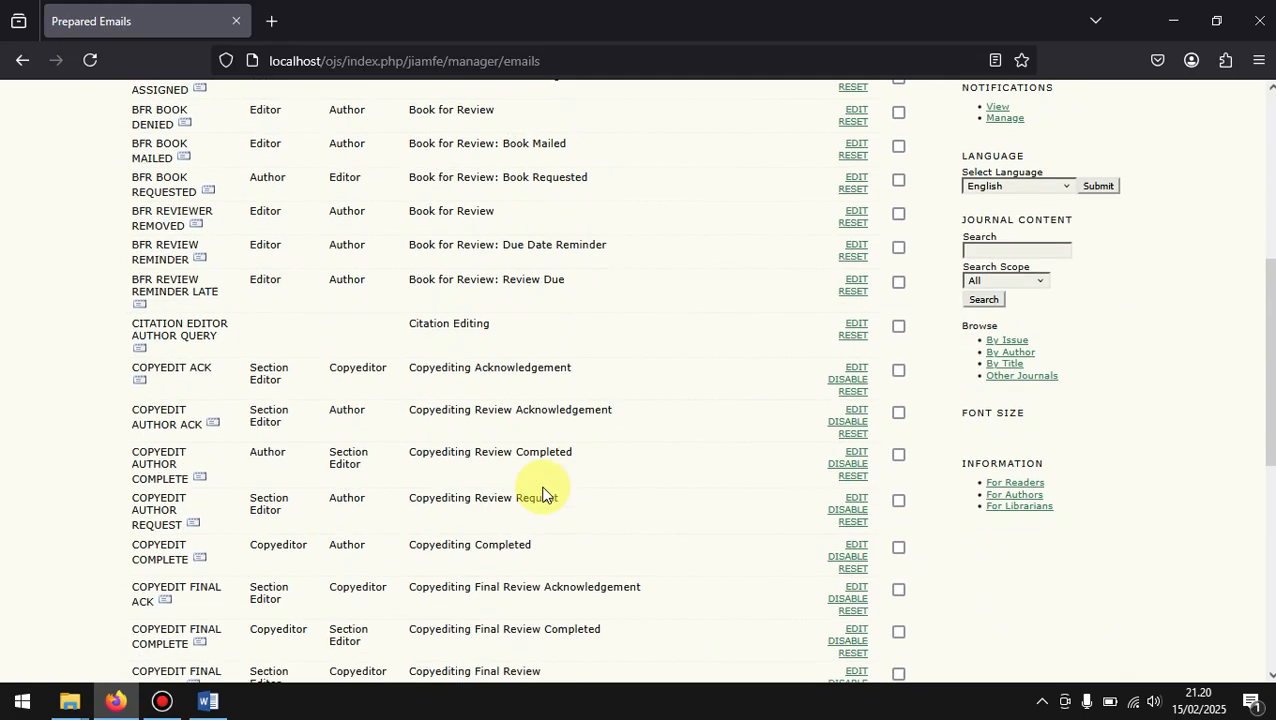
scroll(543, 493, up, 3)
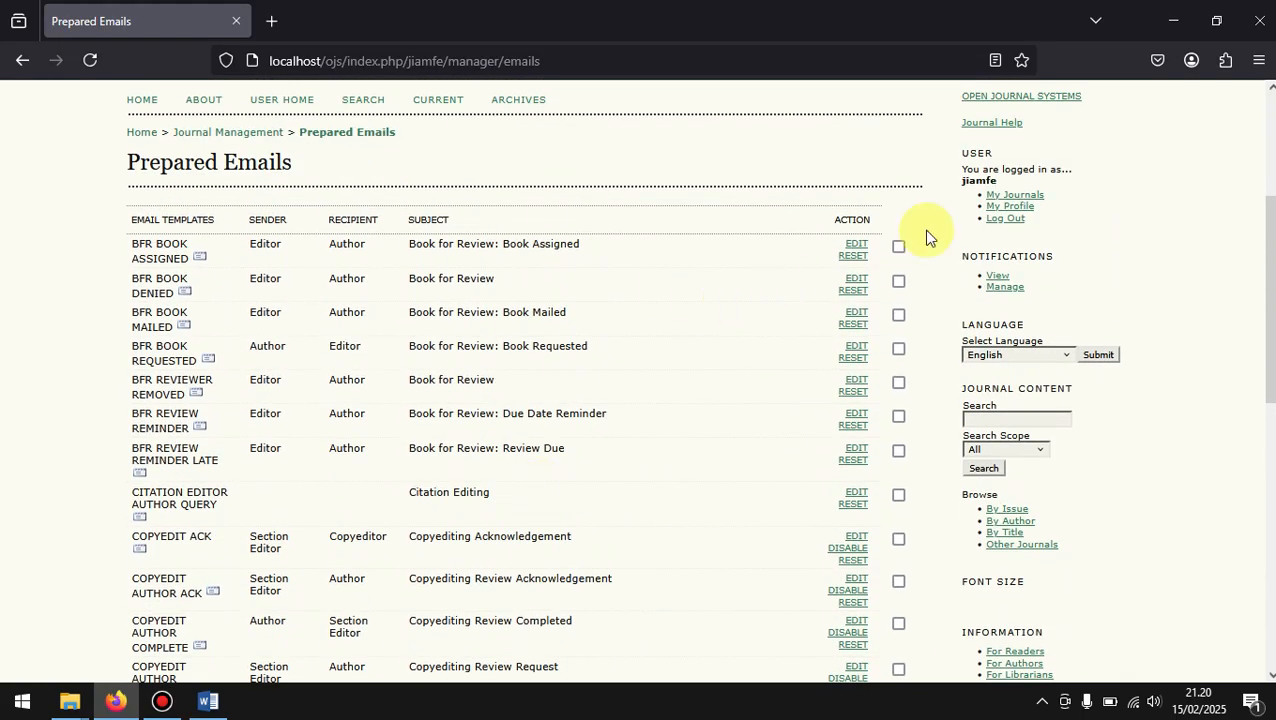
scroll(270, 295, down, 2)
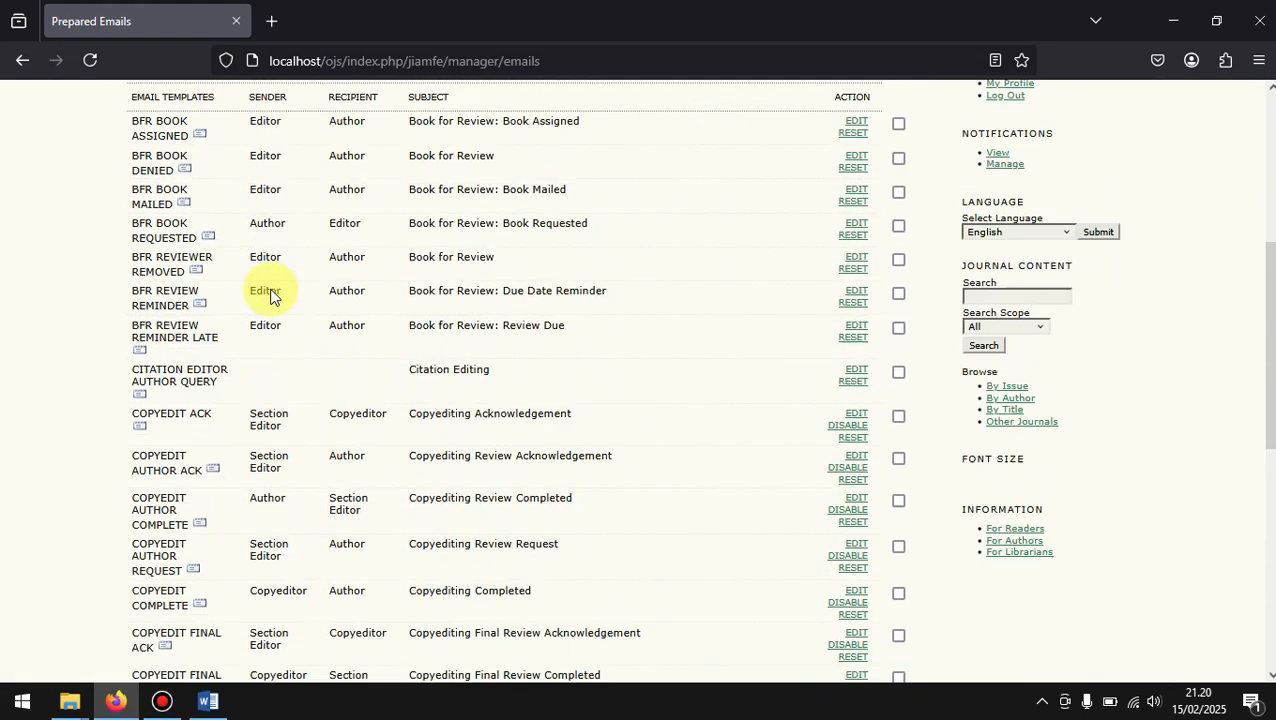
Step: Return to the Journal Management page, open Setup and look through the five steps to a journal web site
click(22, 62)
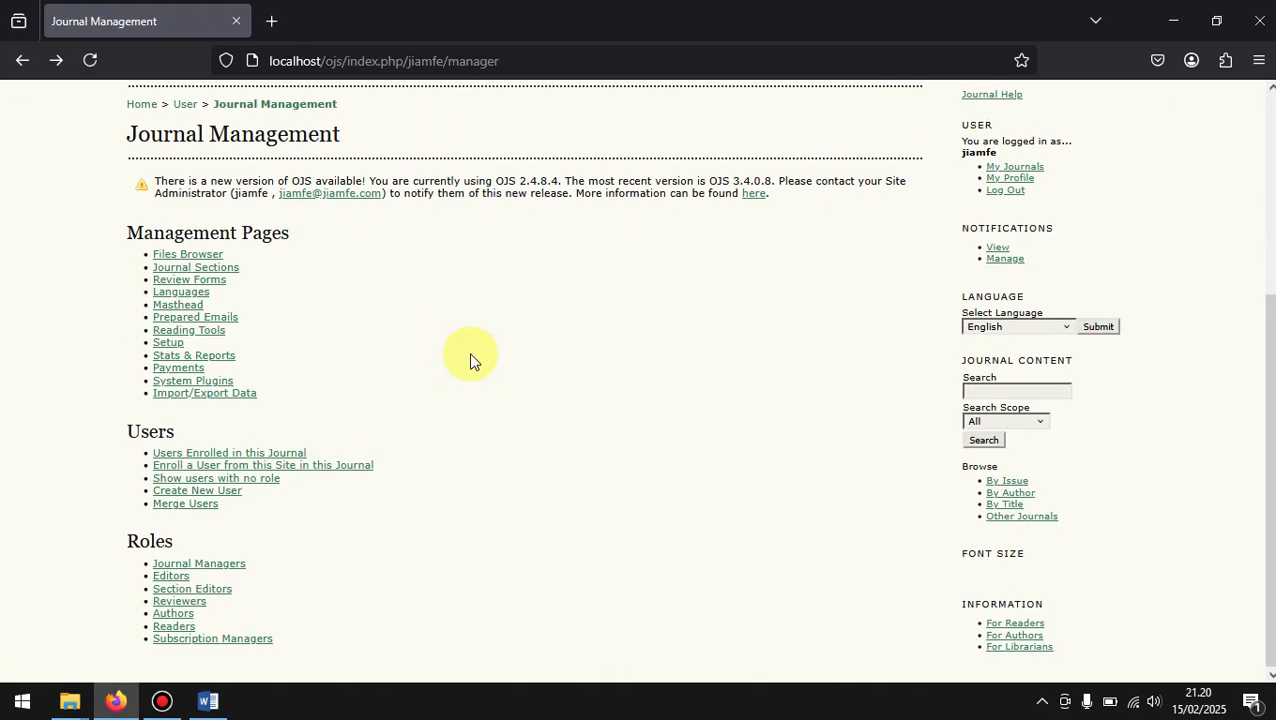
click(160, 344)
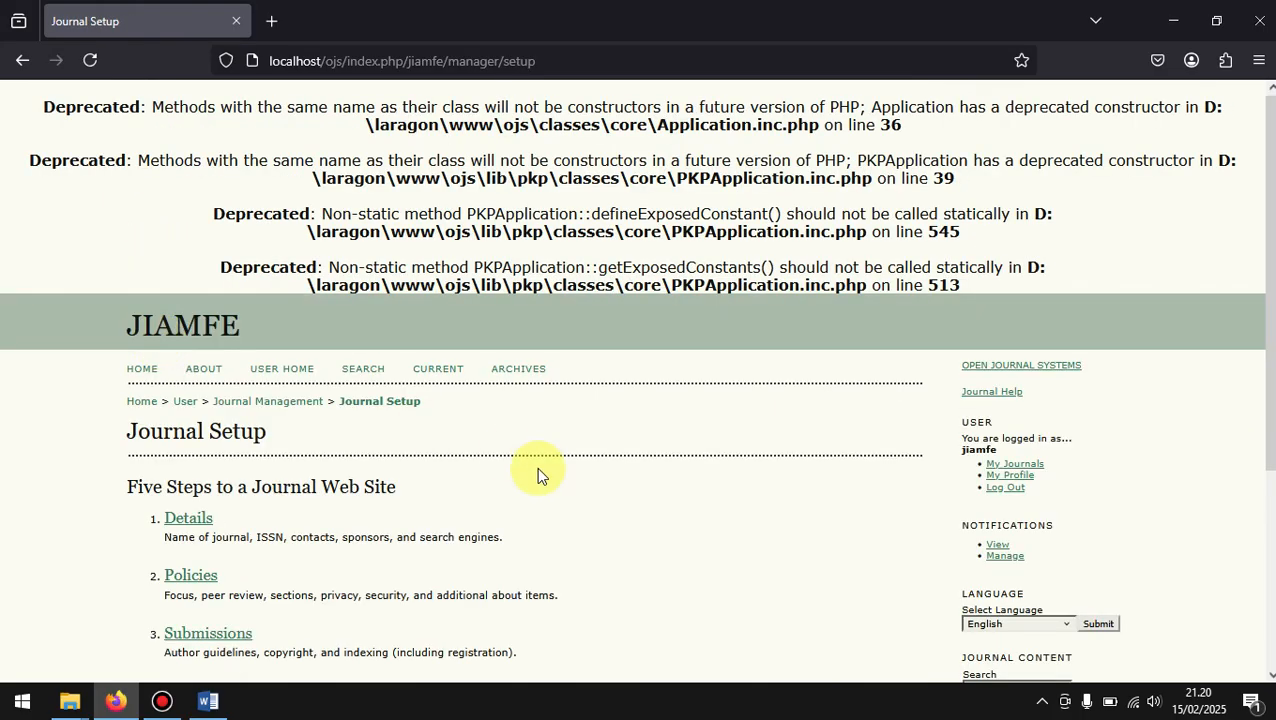
scroll(536, 467, down, 2)
scroll(536, 467, up, 1)
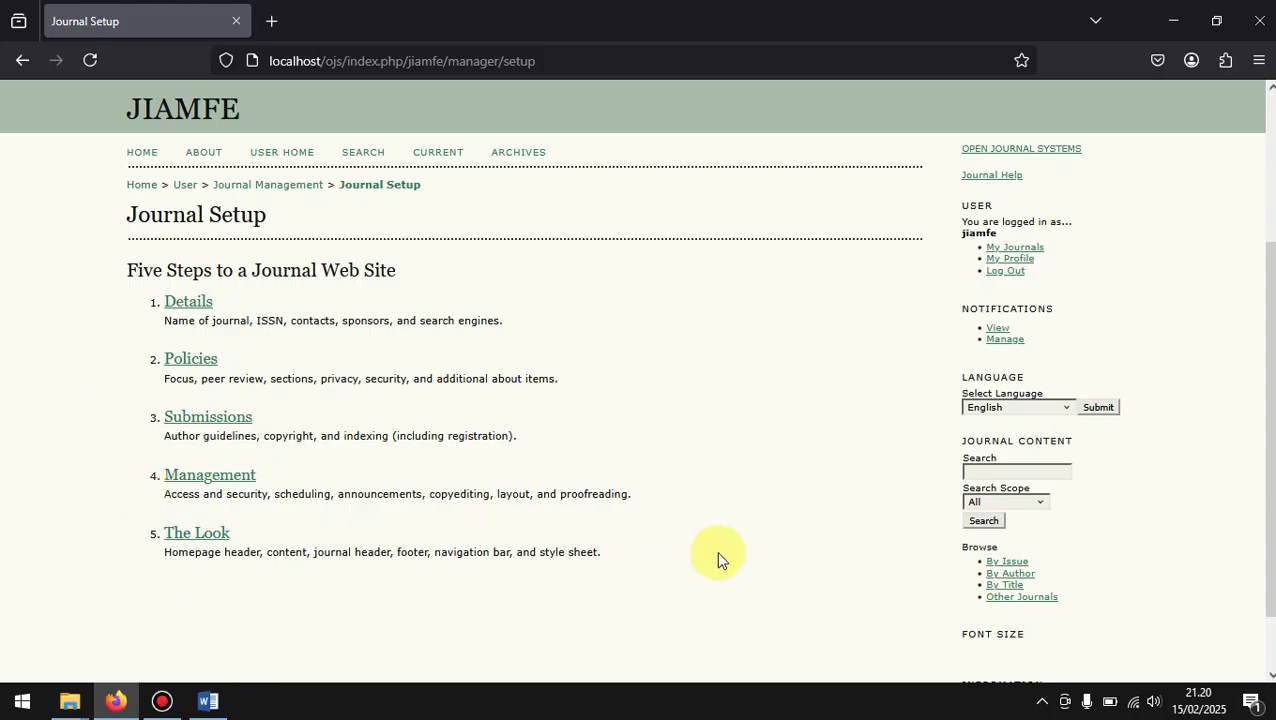
scroll(716, 550, down, 1)
scroll(716, 550, up, 3)
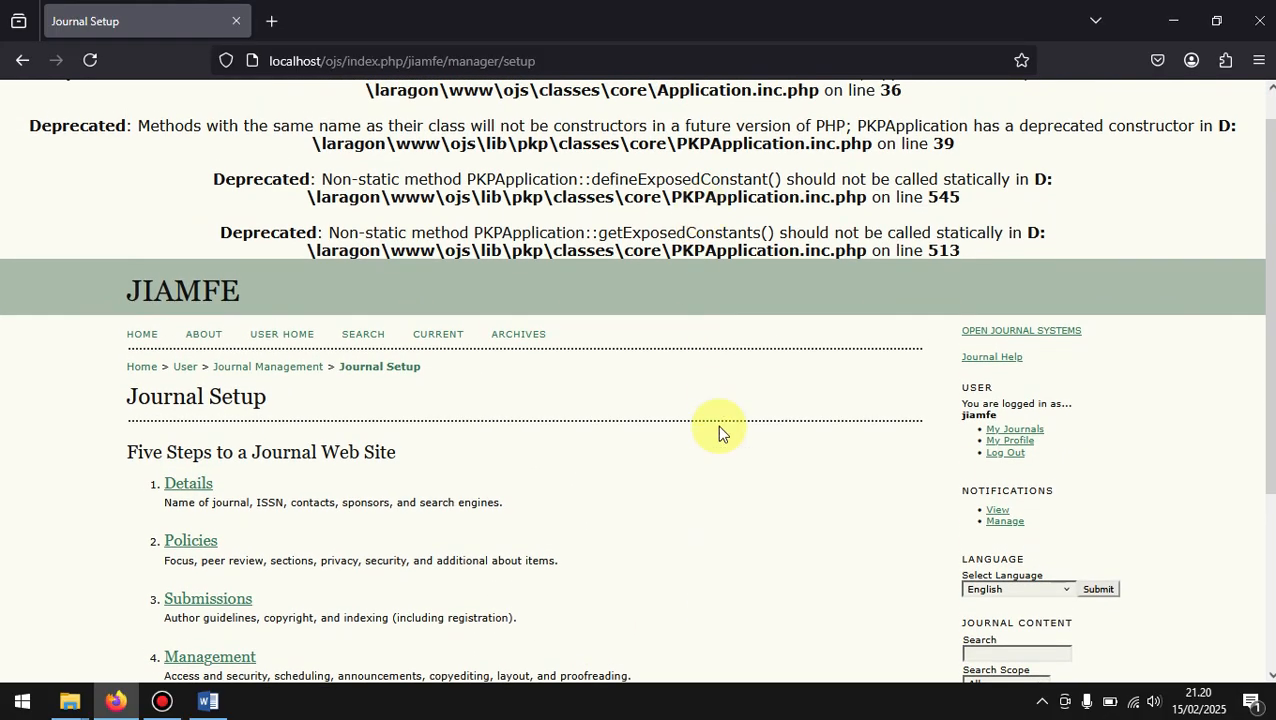
scroll(717, 425, down, 4)
scroll(717, 425, down, 1)
scroll(717, 432, up, 1)
Step: Examine the descriptions under the Details and The Look setup steps
drag(163, 247, 507, 254)
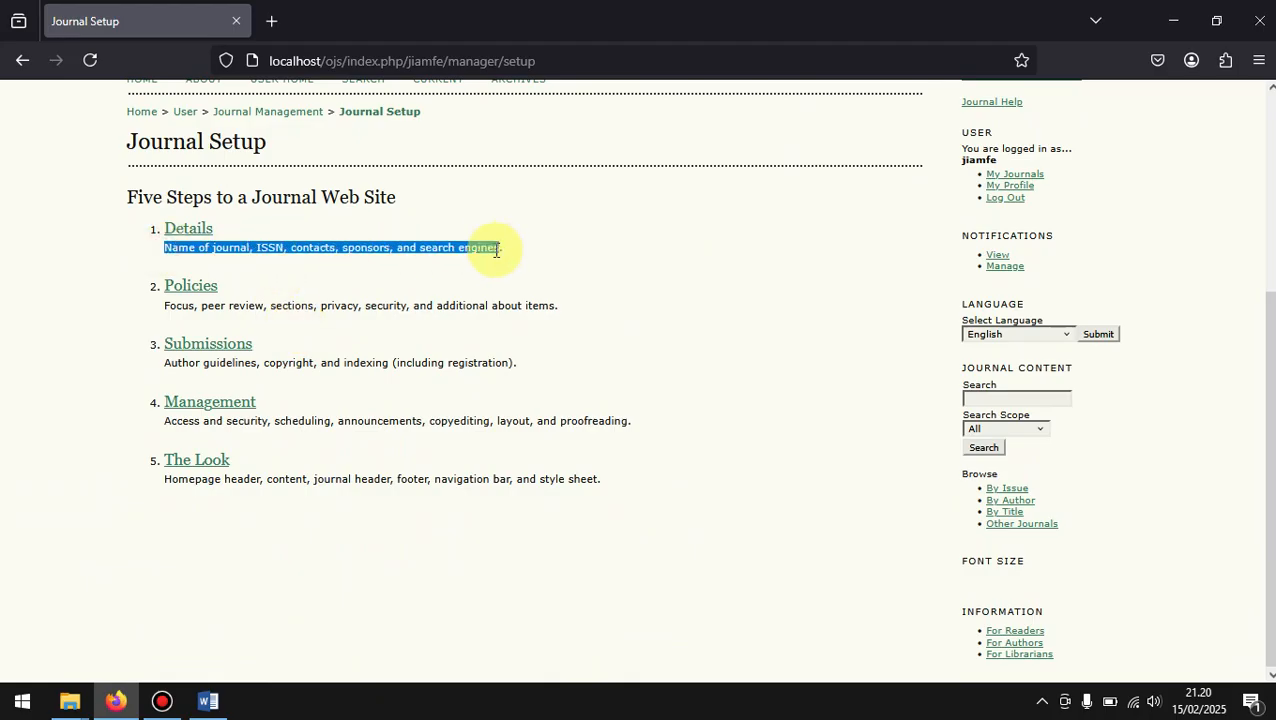
click(501, 250)
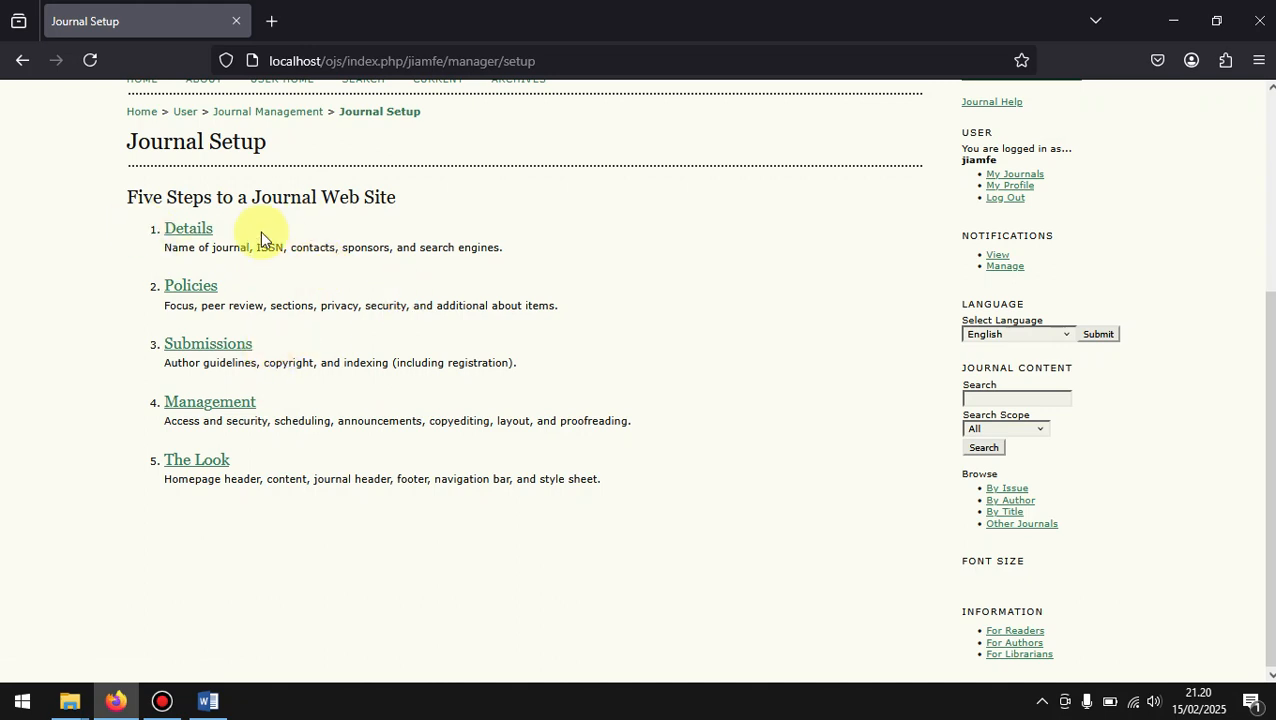
double_click(177, 482)
click(287, 483)
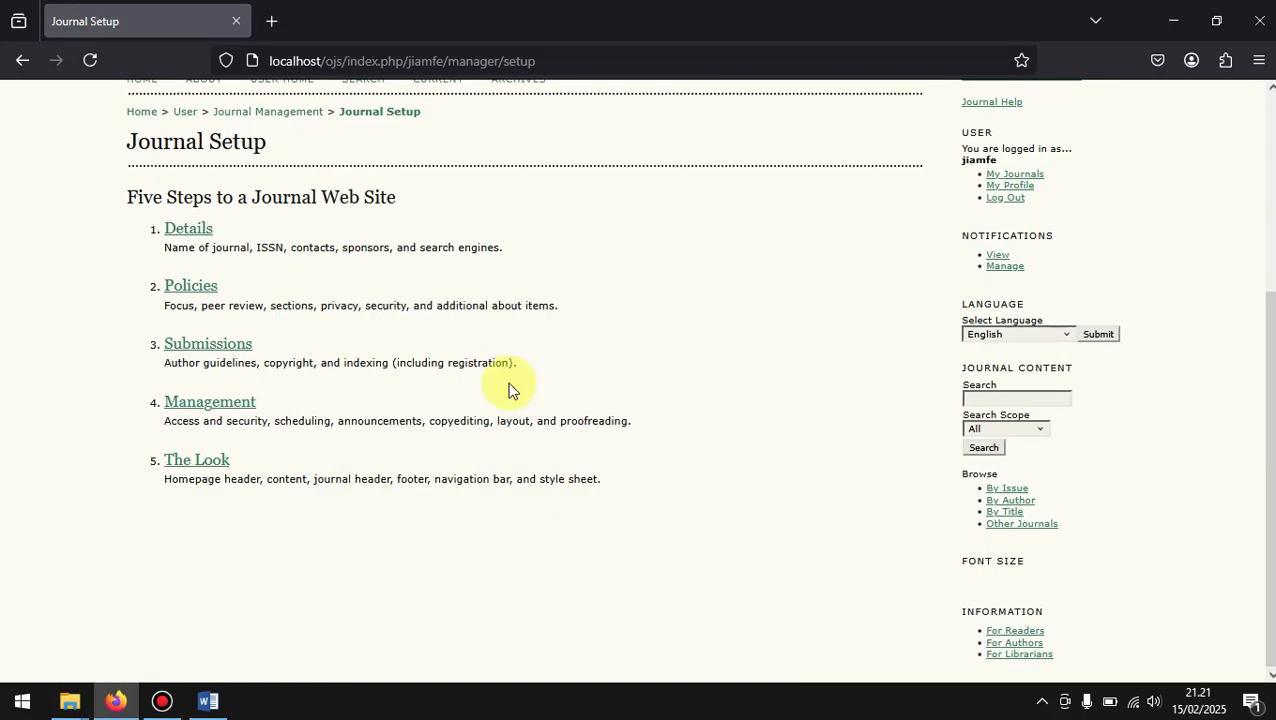
Step: Check the JIAMFE title in the page header and return to the list of setup steps
scroll(627, 219, up, 5)
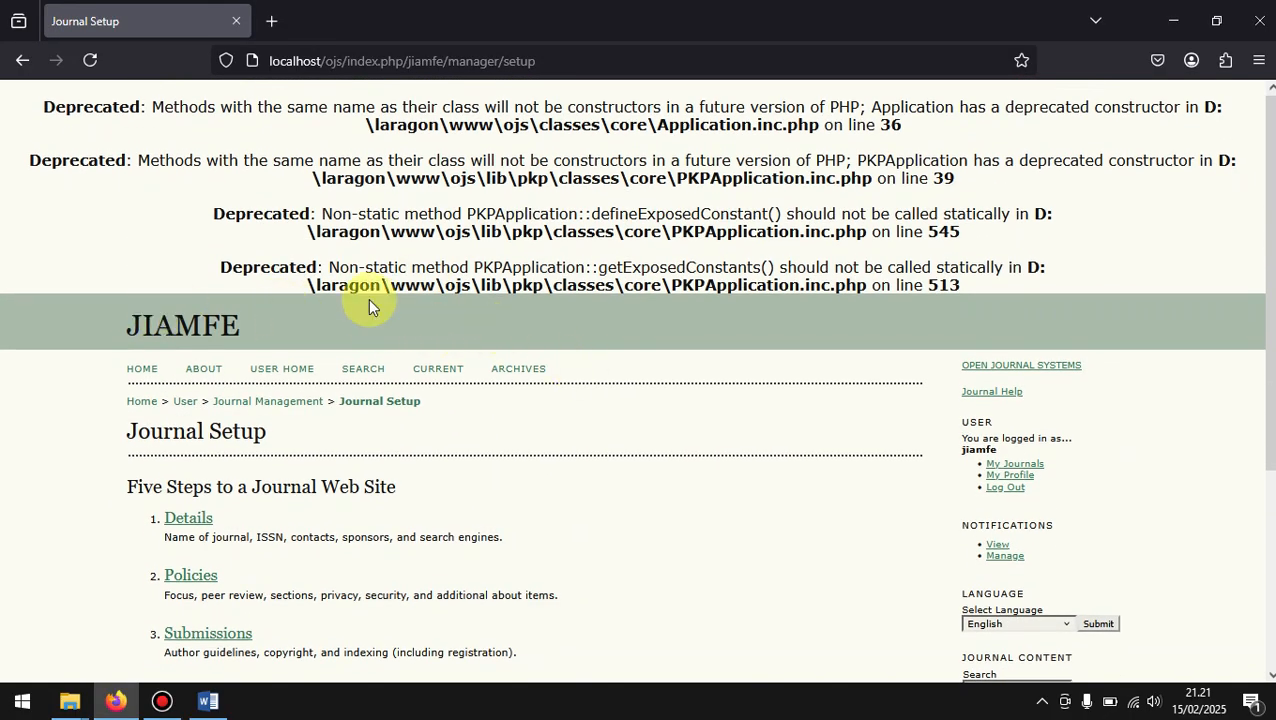
drag(267, 322, 138, 322)
click(300, 327)
scroll(300, 327, down, 4)
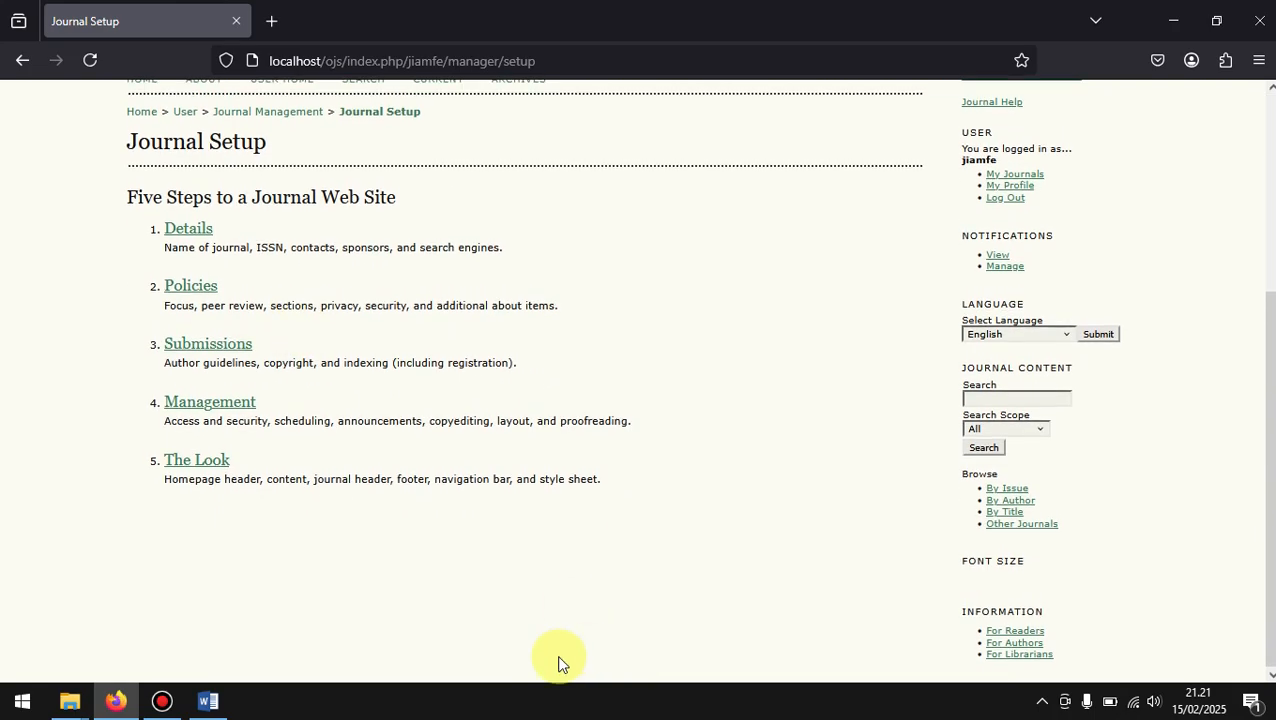
scroll(588, 658, down, 1)
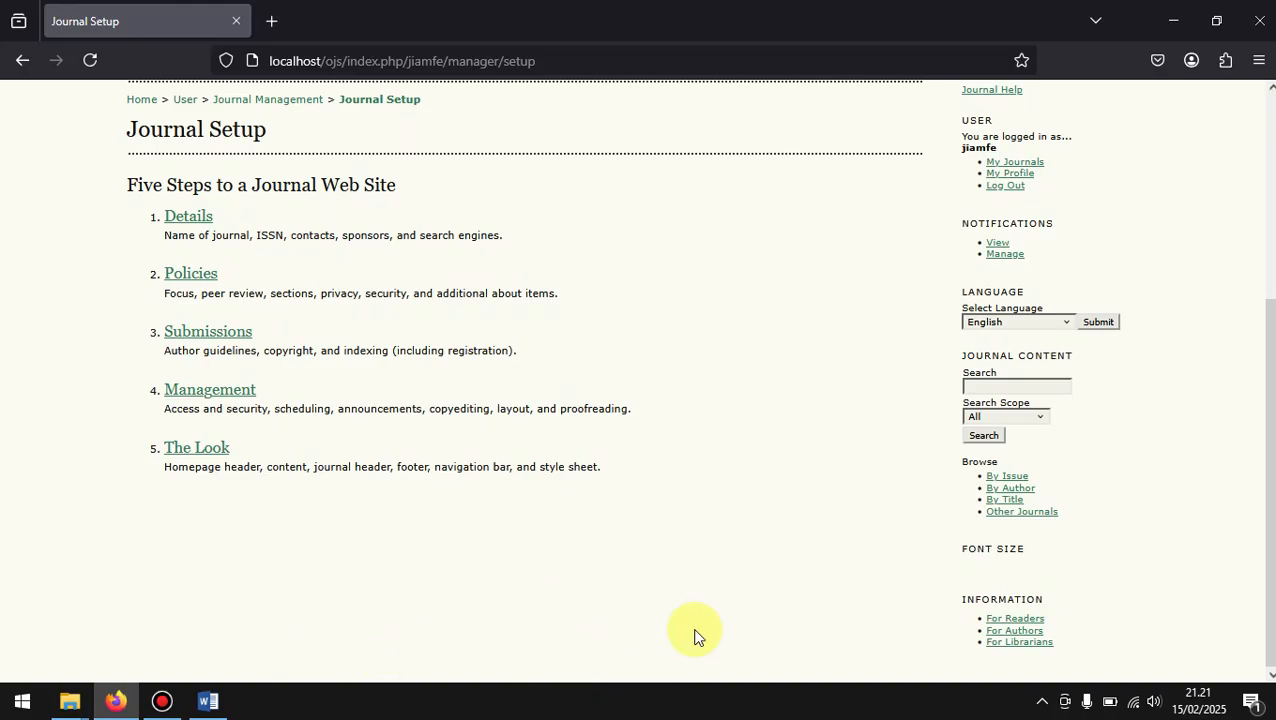
scroll(697, 637, up, 3)
scroll(697, 637, down, 2)
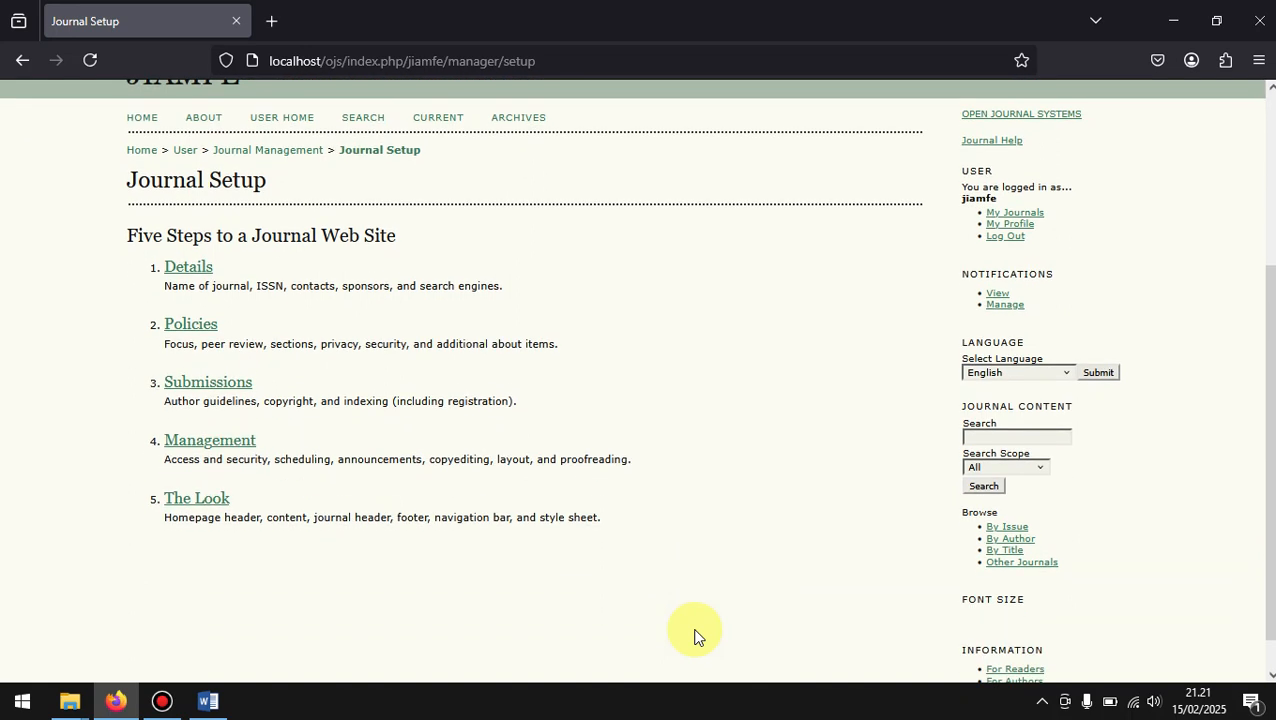
scroll(697, 637, up, 1)
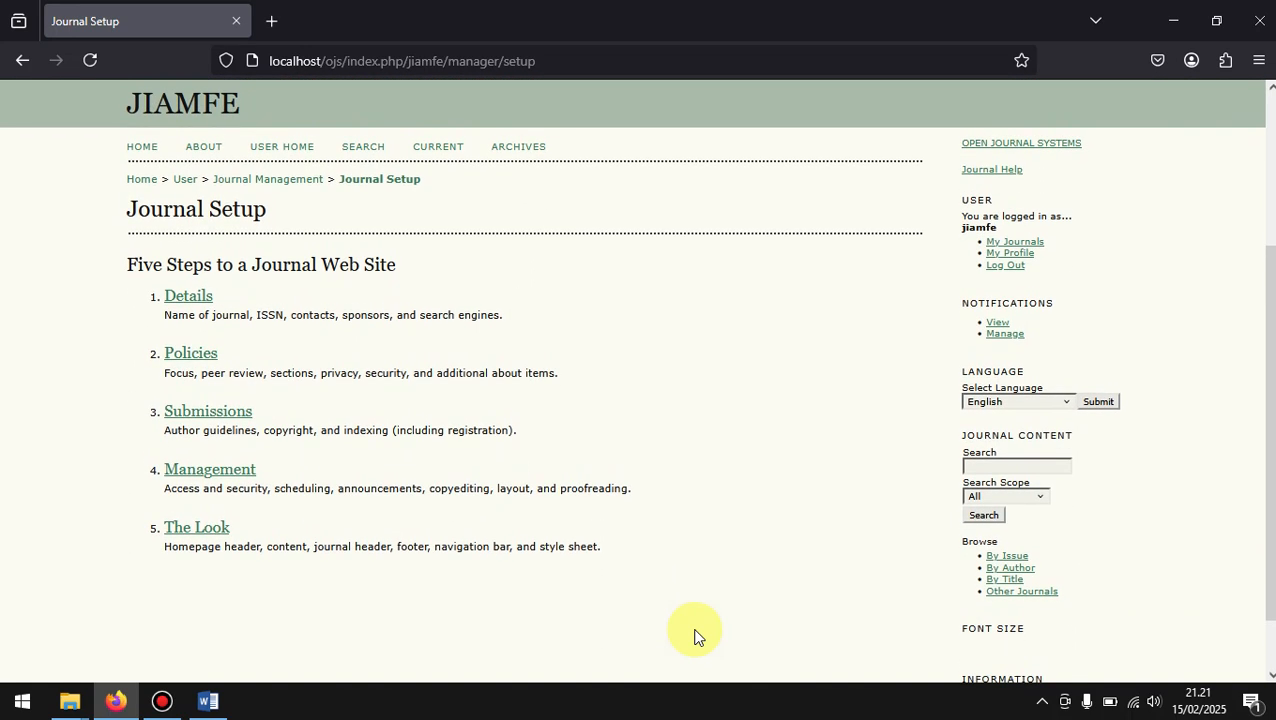
scroll(697, 637, down, 2)
scroll(697, 637, up, 4)
scroll(697, 637, down, 3)
scroll(697, 637, up, 1)
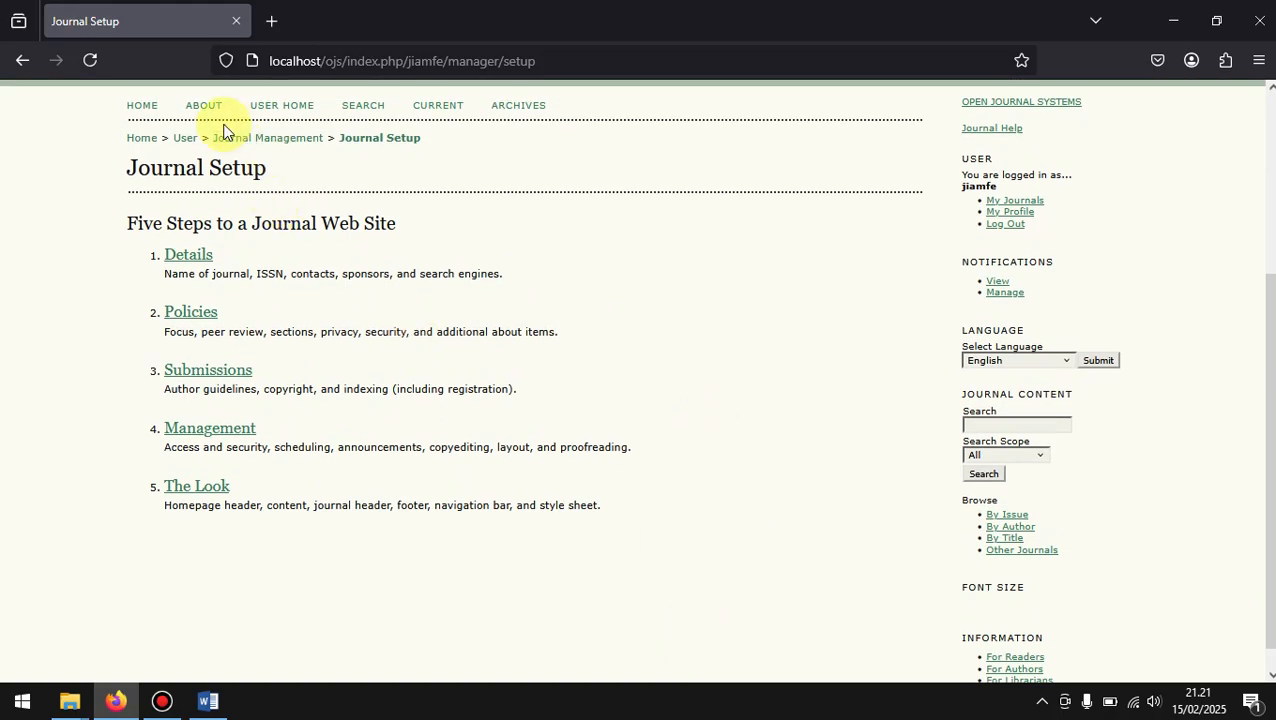
Step: Return to the Journal Management page and open the Create New User form from its Users section
click(268, 142)
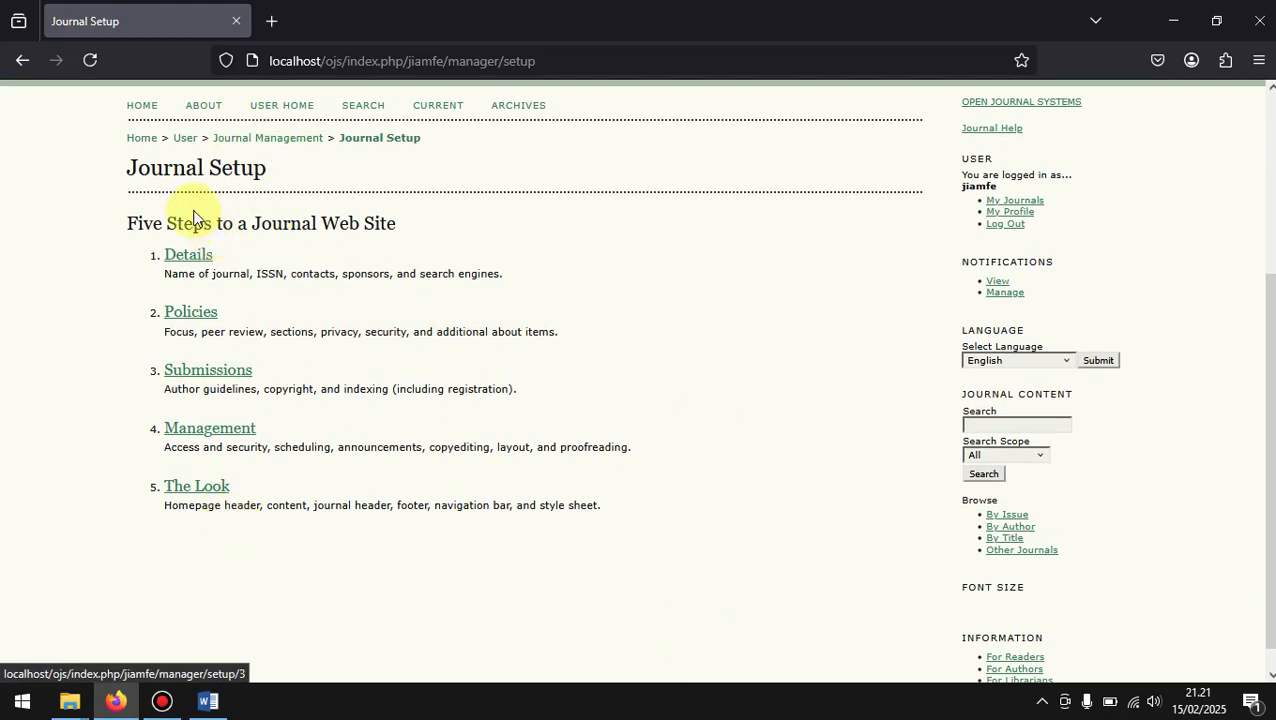
click(266, 145)
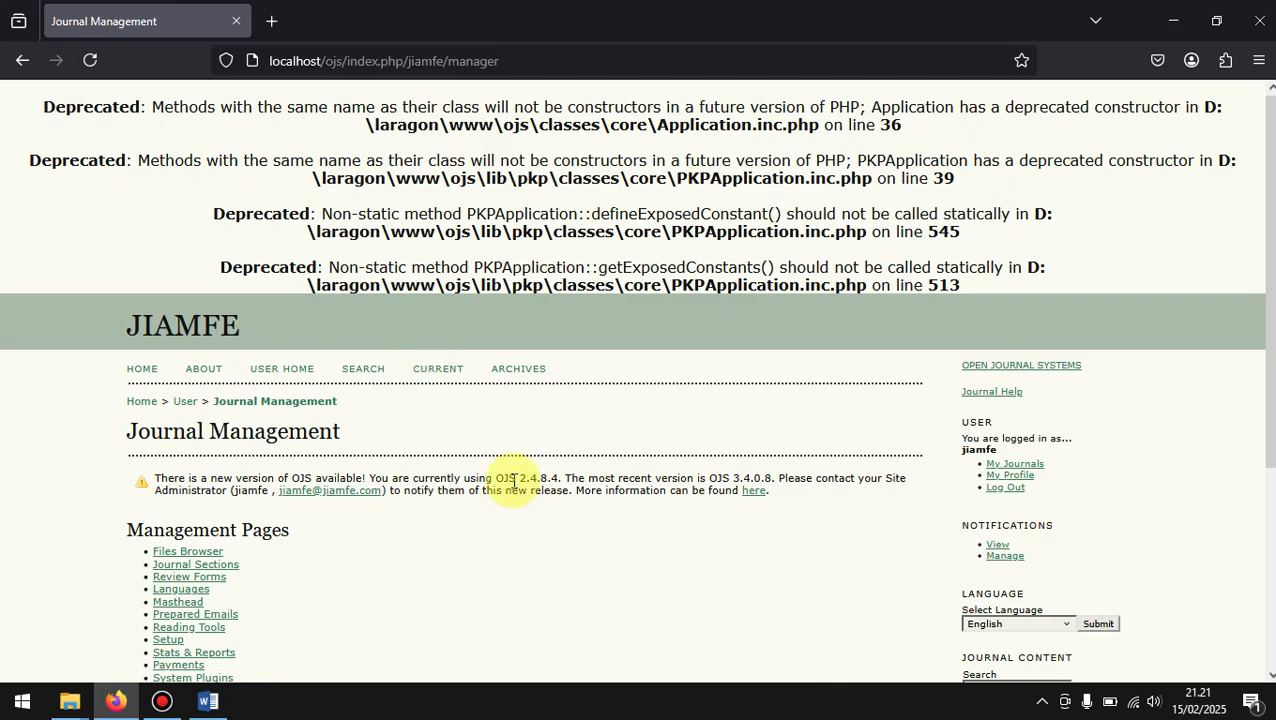
scroll(512, 487, down, 3)
scroll(512, 487, down, 1)
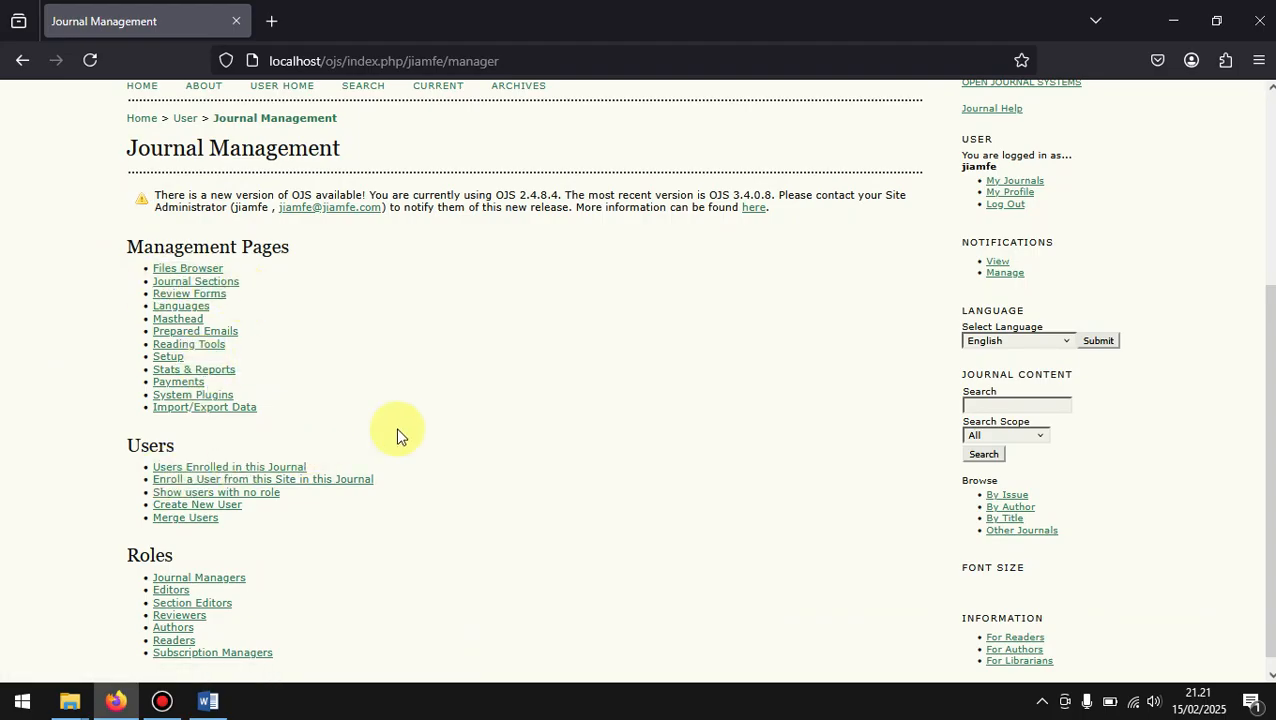
scroll(397, 435, down, 1)
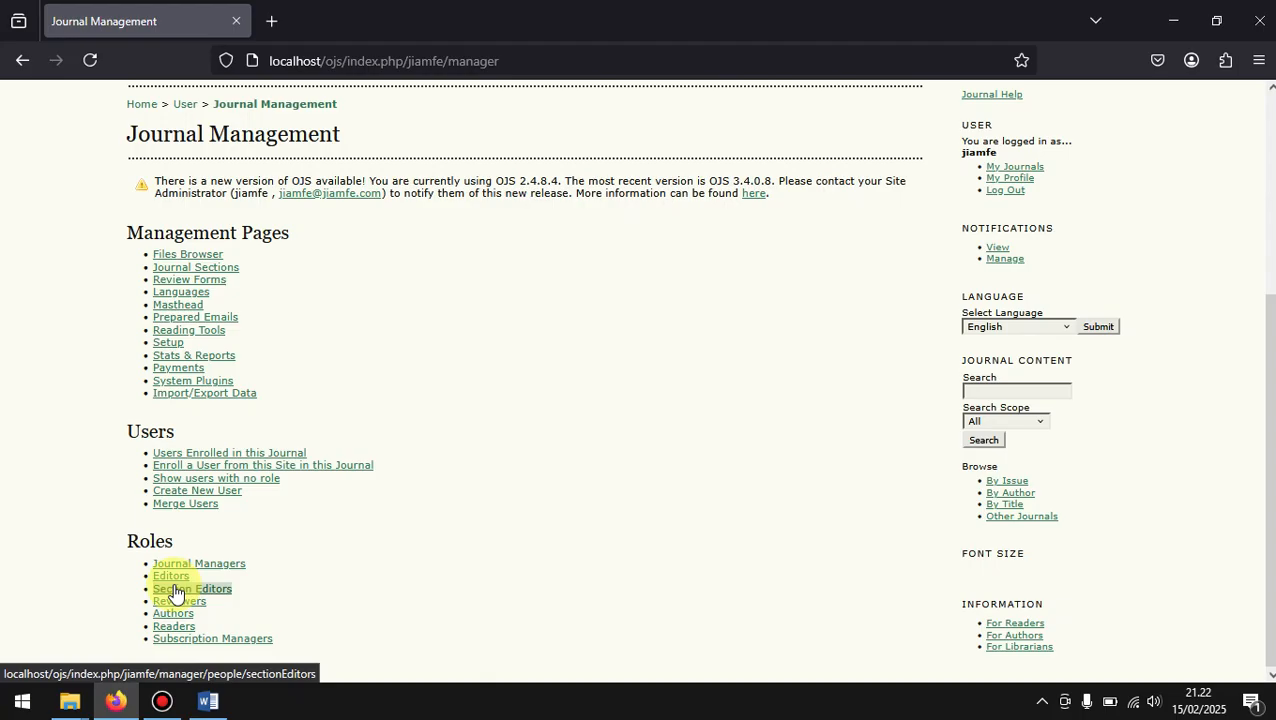
click(220, 498)
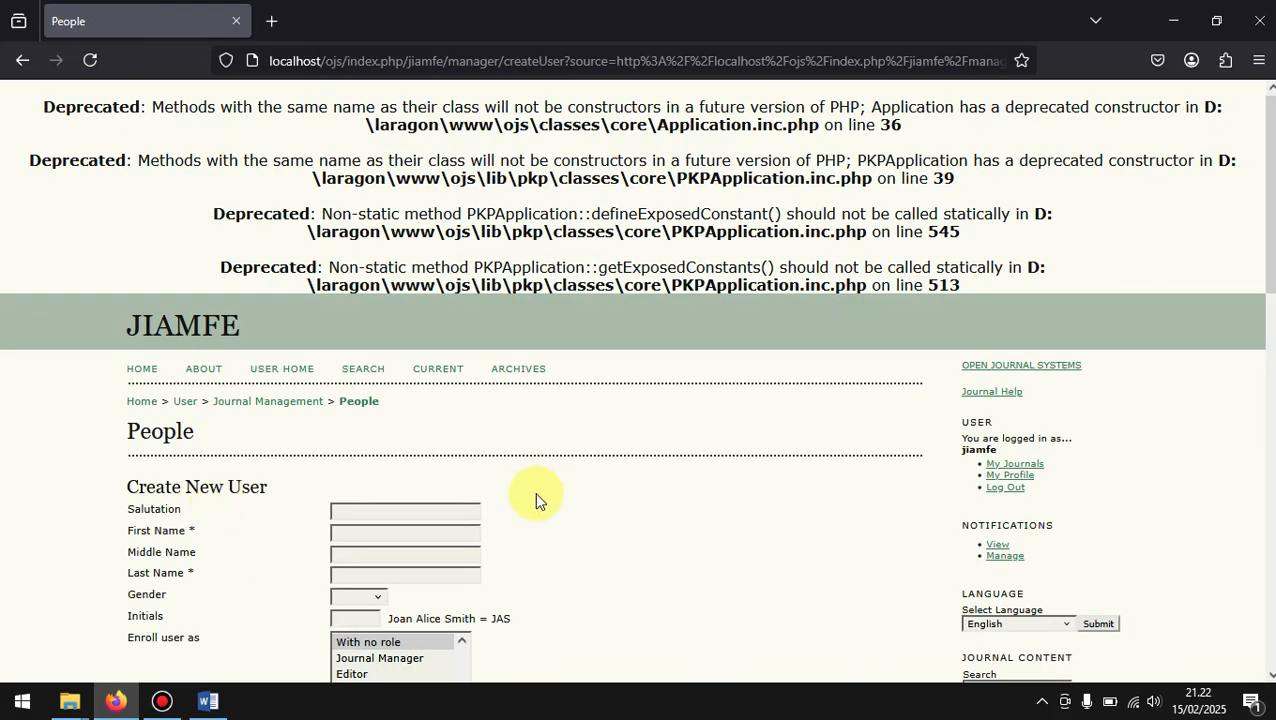
Step: Look through the Create New User form, including its name fields, enrolment roles and password options
scroll(534, 491, down, 5)
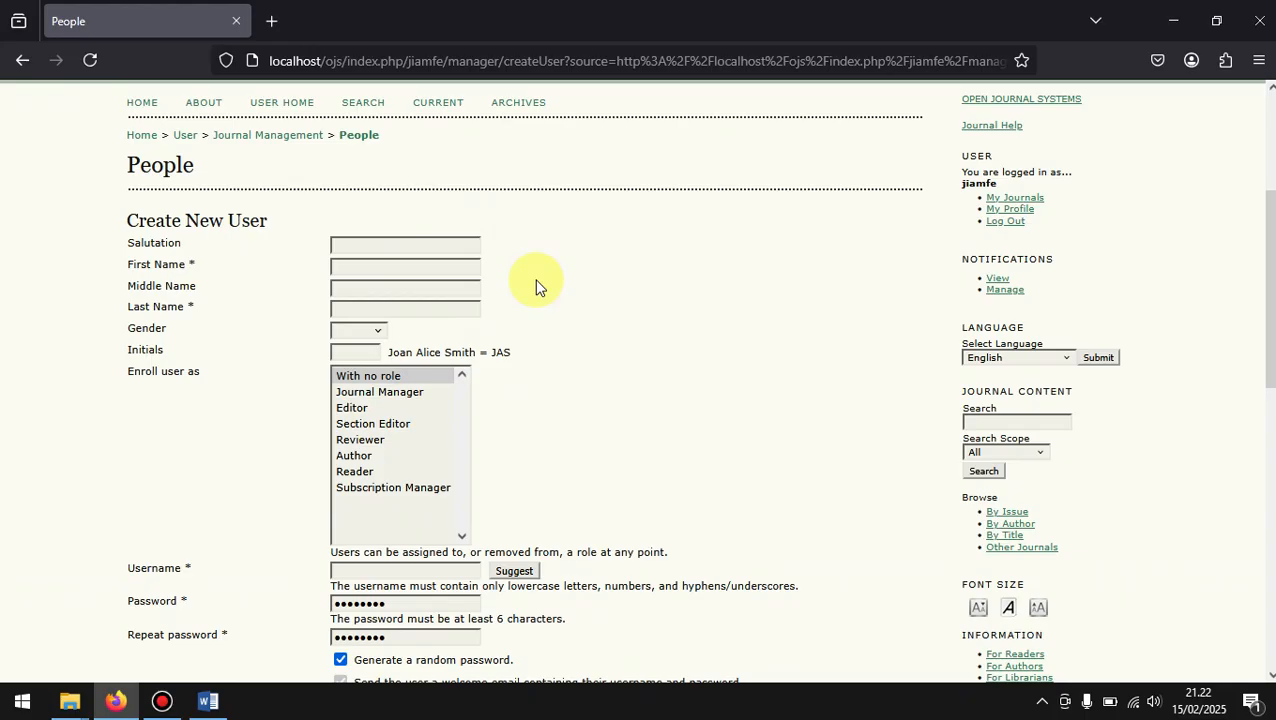
scroll(535, 287, down, 2)
scroll(535, 287, up, 1)
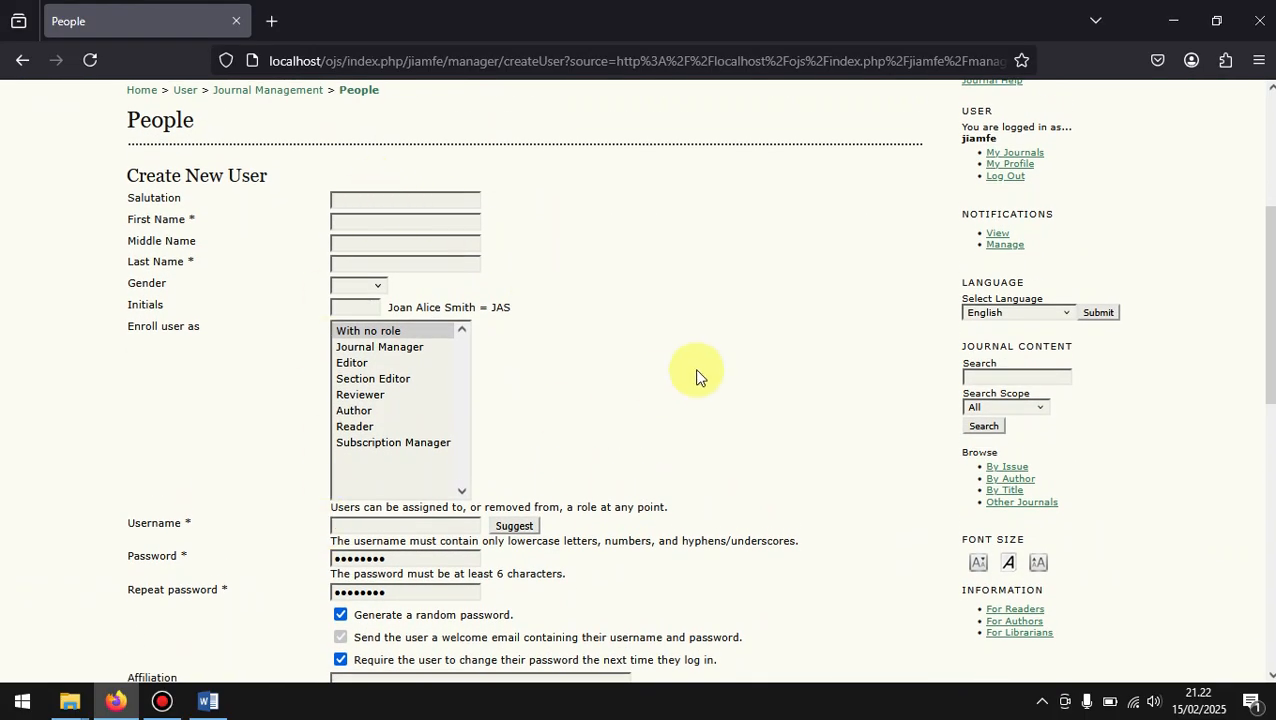
scroll(697, 378, down, 2)
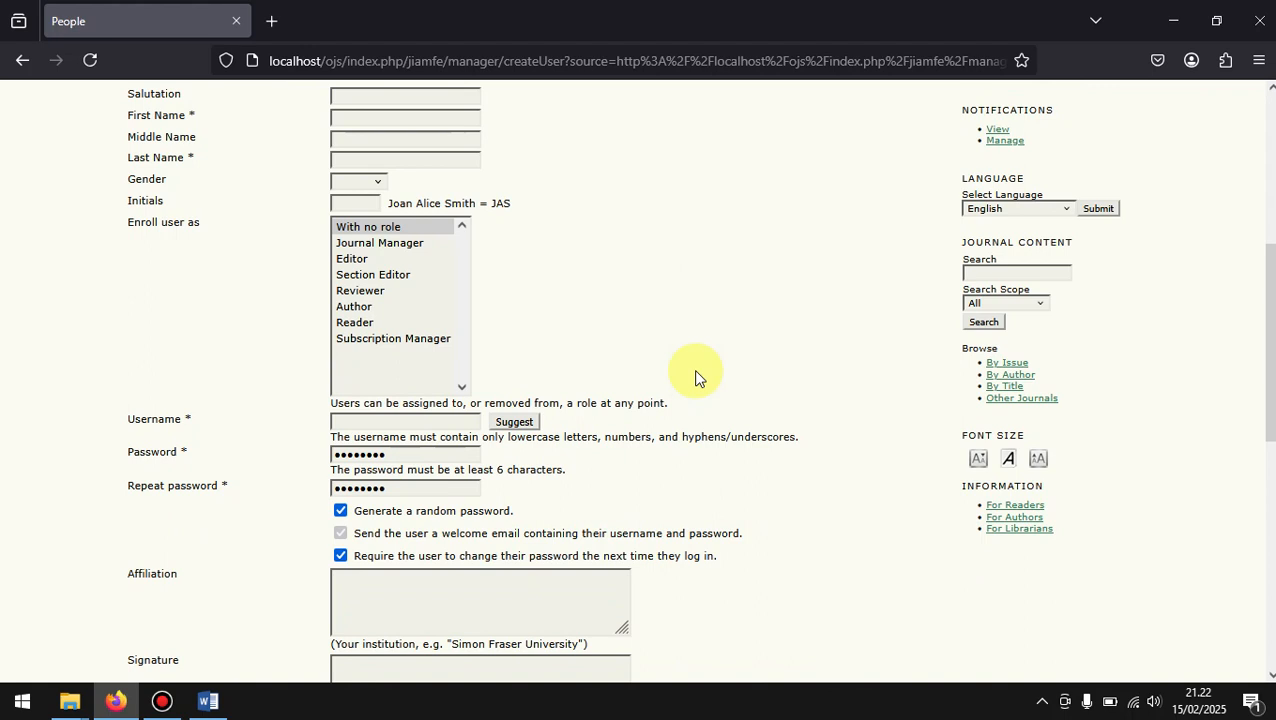
click(425, 122)
drag(210, 106, 128, 115)
click(175, 161)
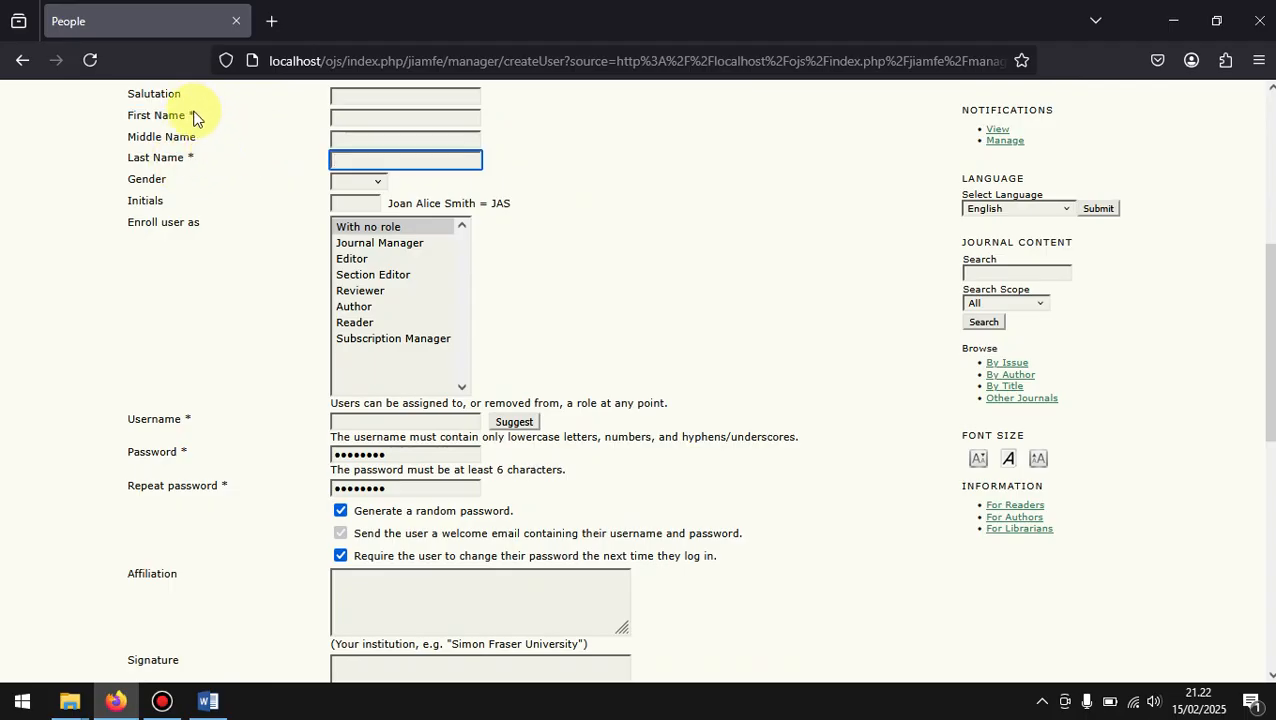
click(355, 118)
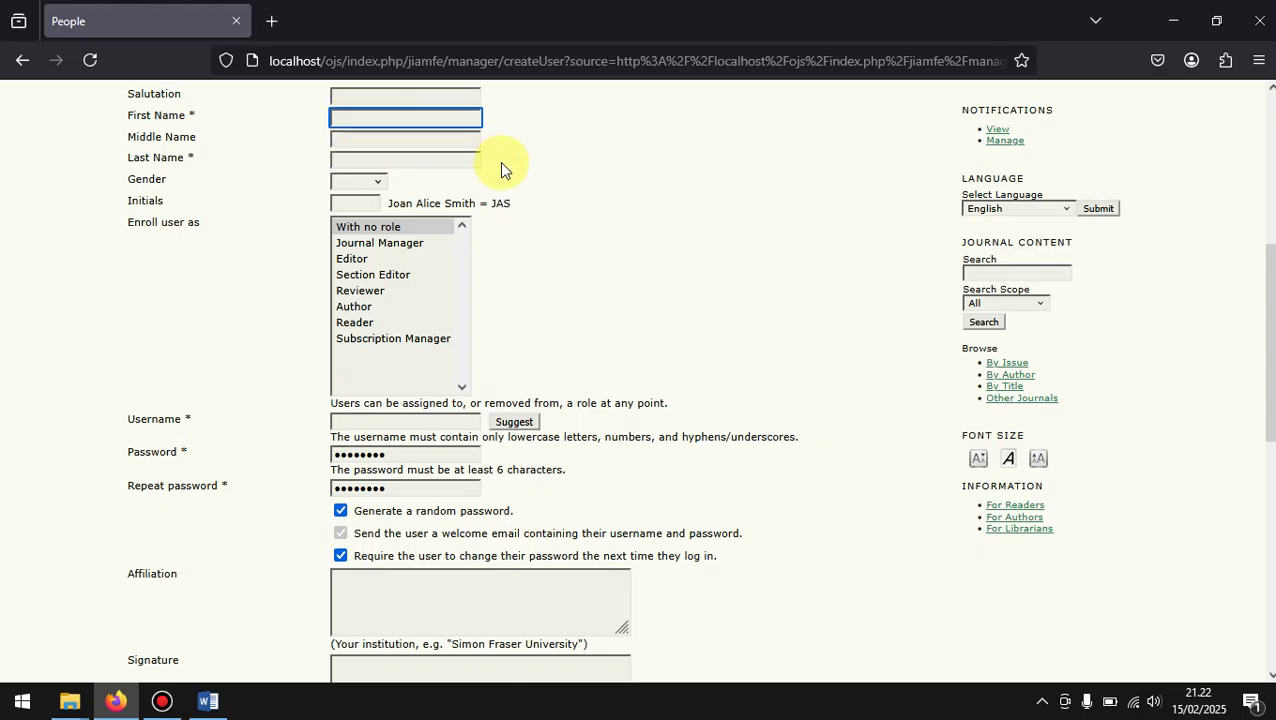
click(399, 125)
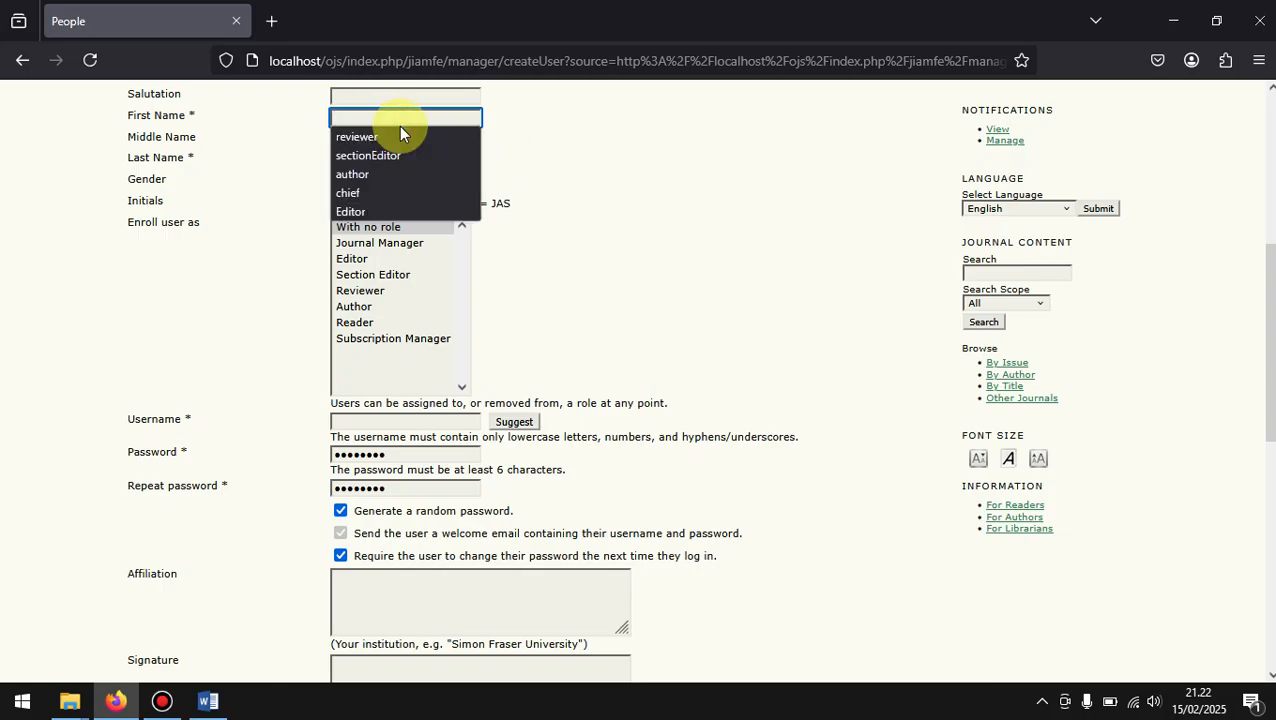
text(Wijaya)
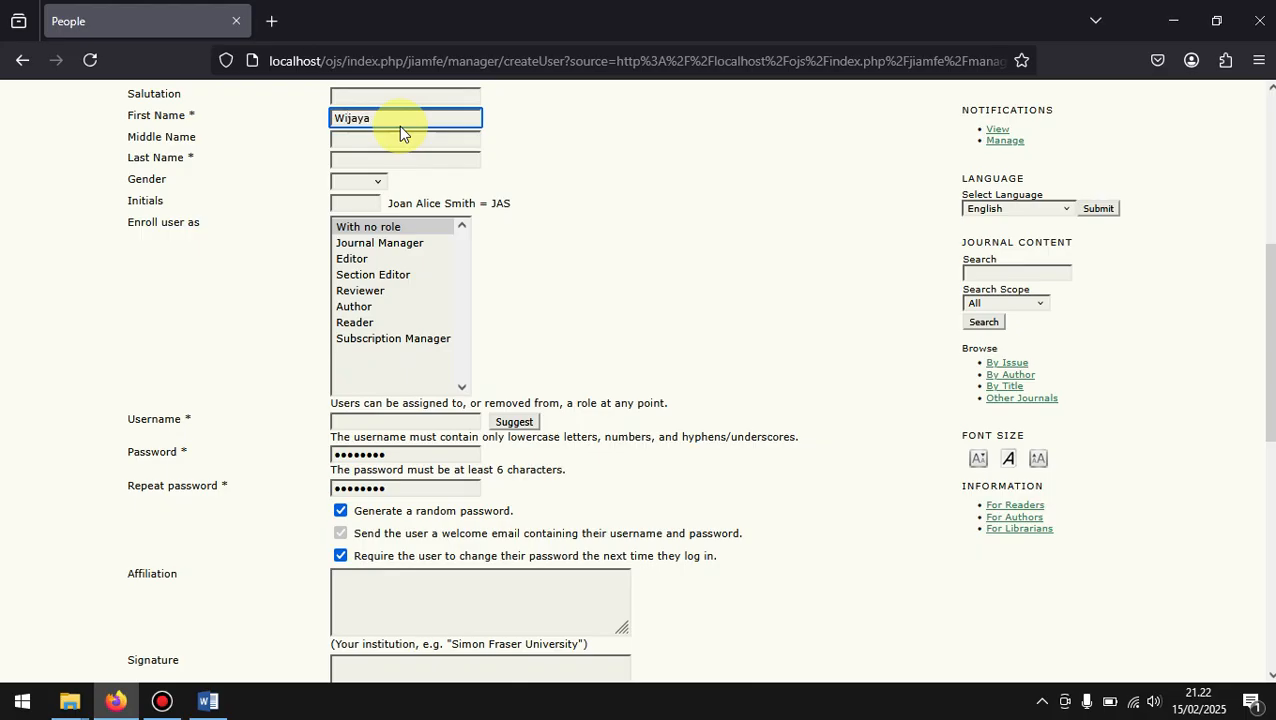
click(358, 161)
text(Wijaya)
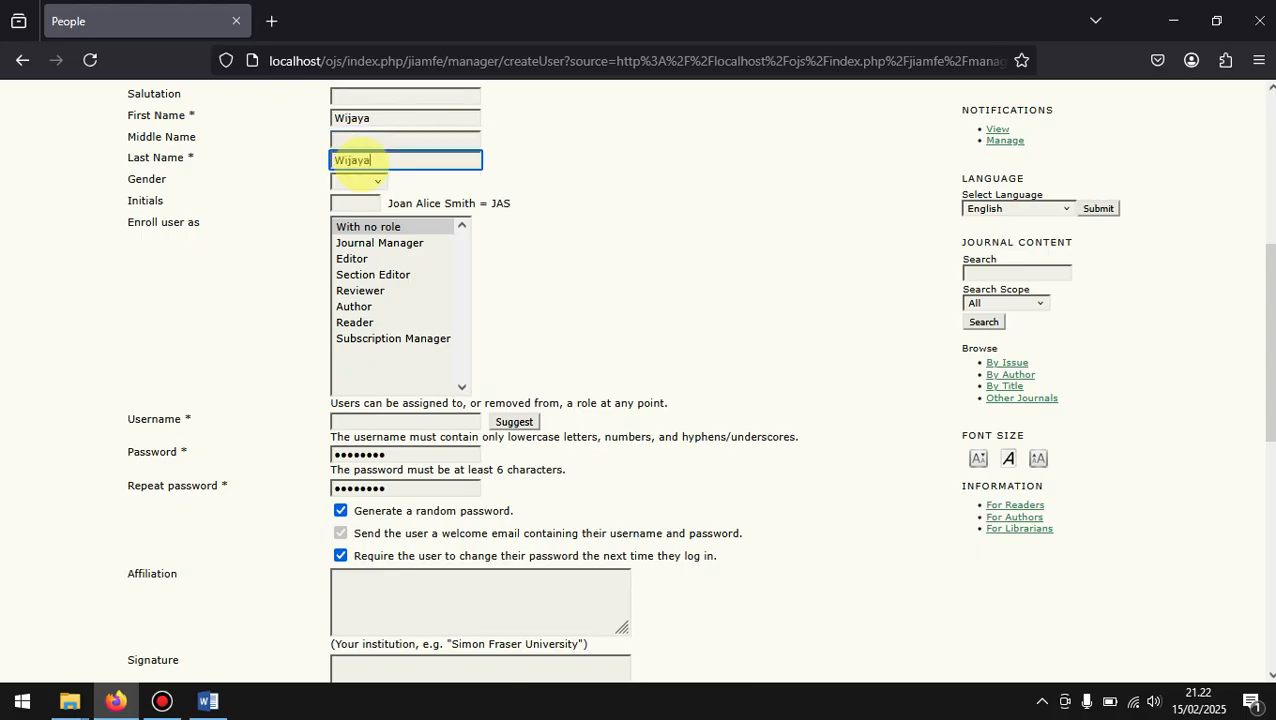
key(BackSpace)
key(BackSpace)
key(BackSpace)
key(BackSpace)
key(BackSpace)
key(BackSpace)
click(390, 118)
key(BackSpace)
key(BackSpace)
key(BackSpace)
key(BackSpace)
key(BackSpace)
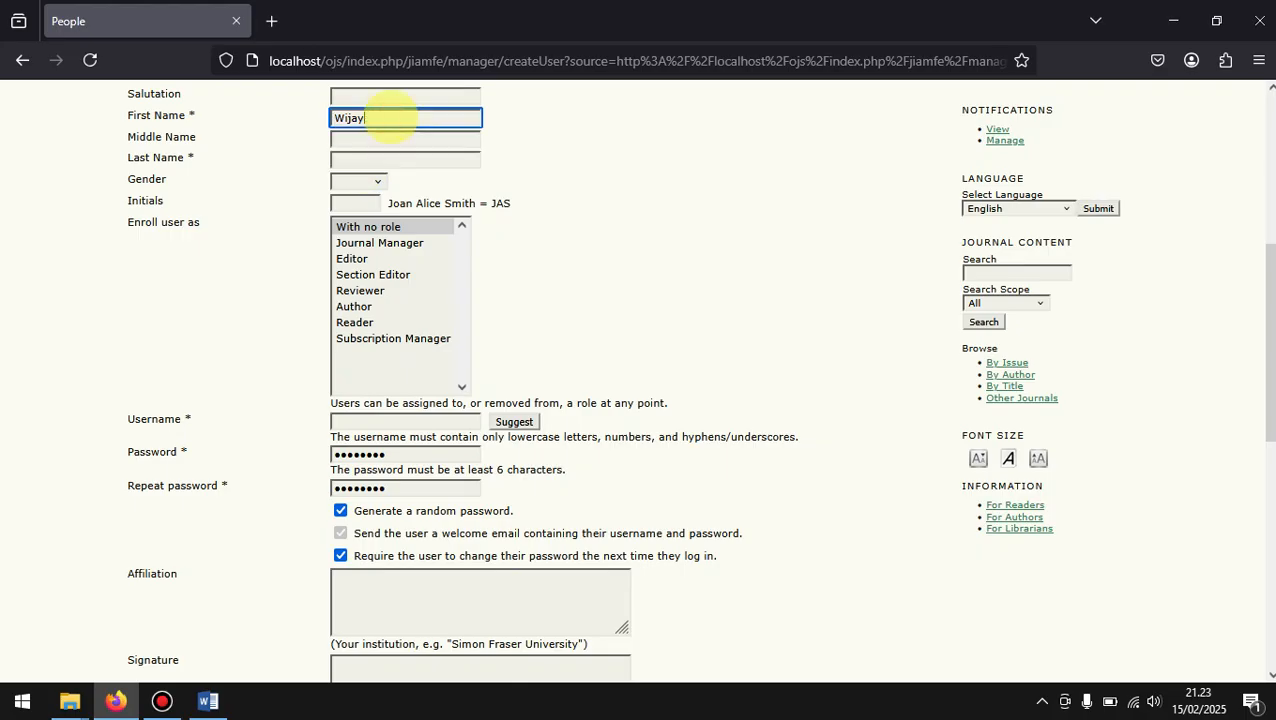
key(BackSpace)
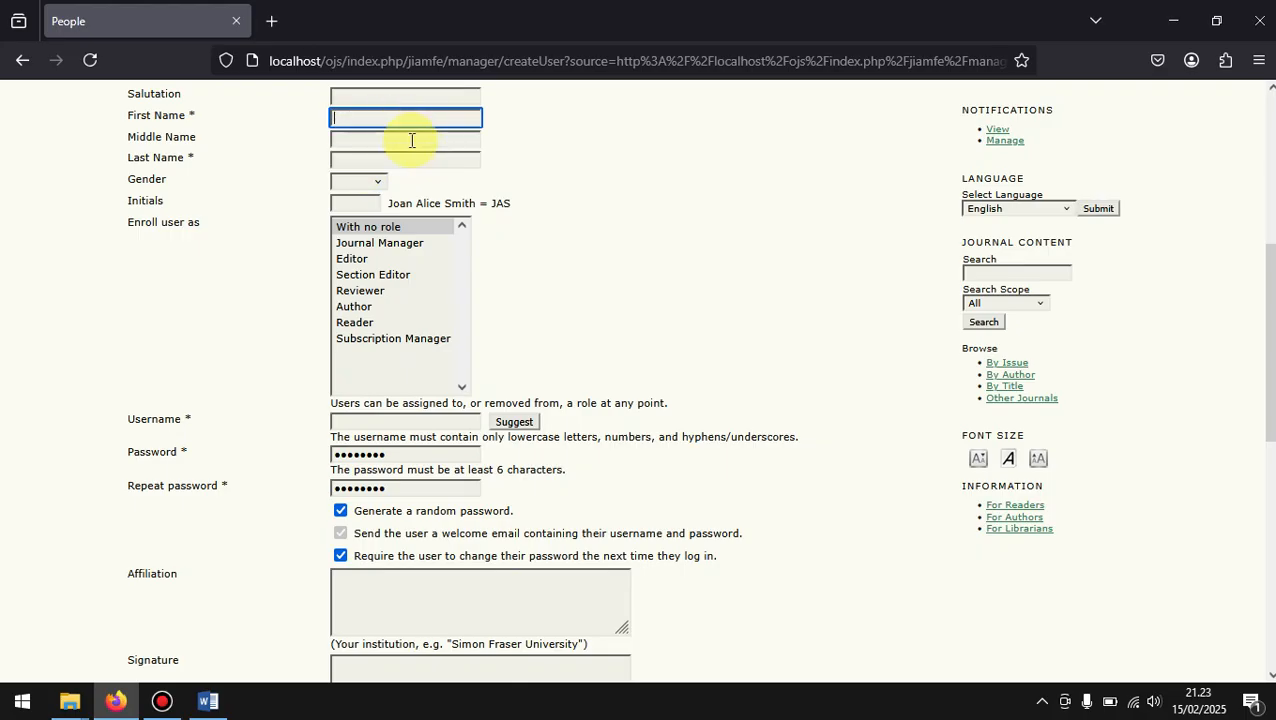
Step: Enter the new user's first and last name and set the gender to M
text(Wijaya)
click(397, 157)
text(Wijaya)
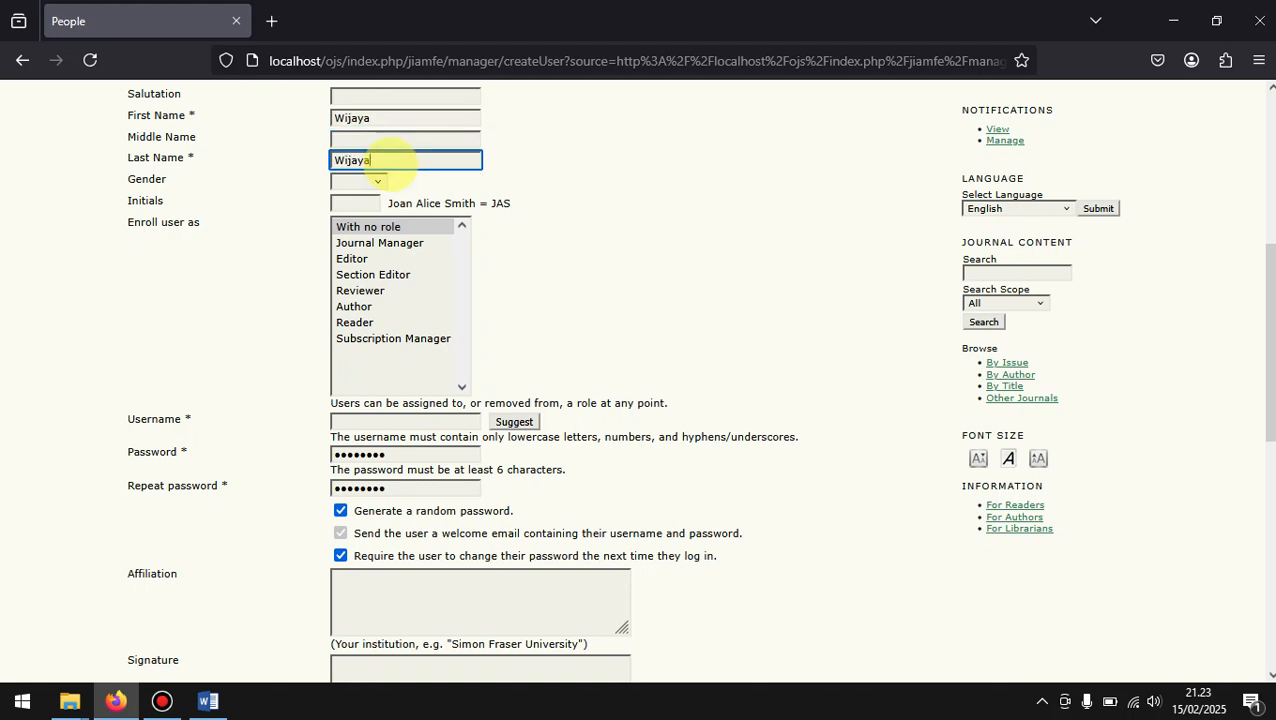
click(380, 181)
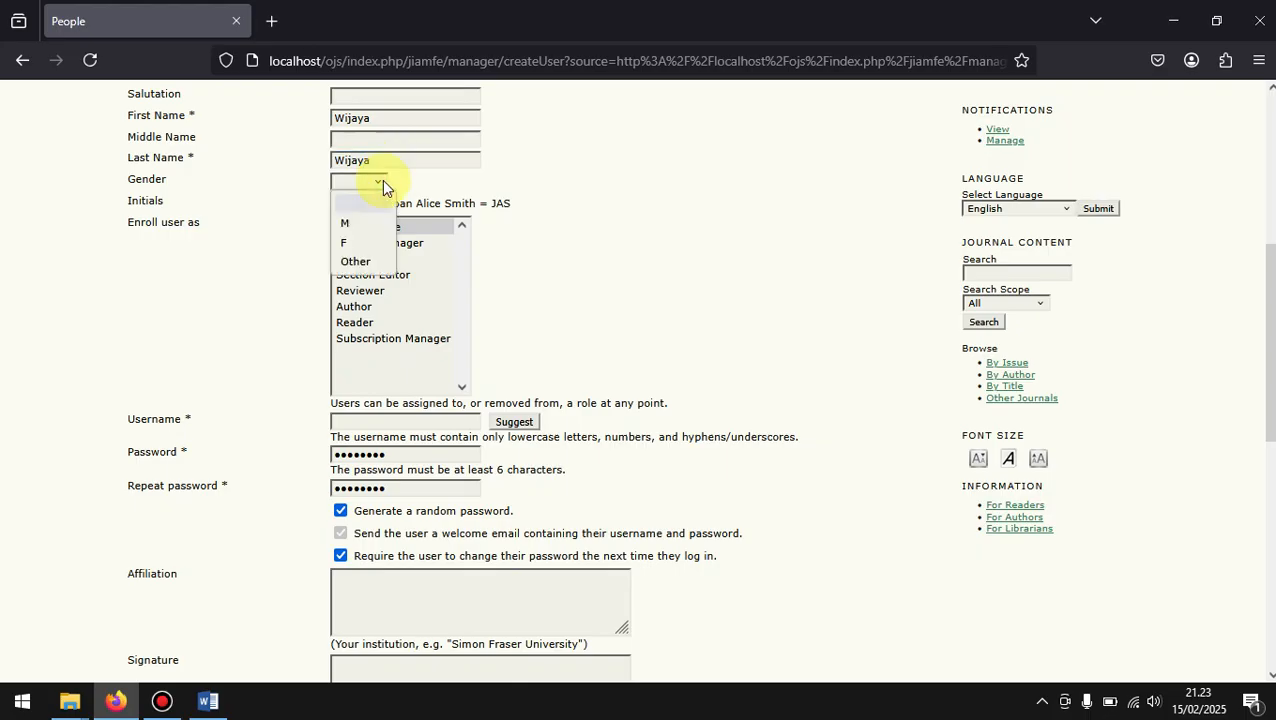
click(351, 222)
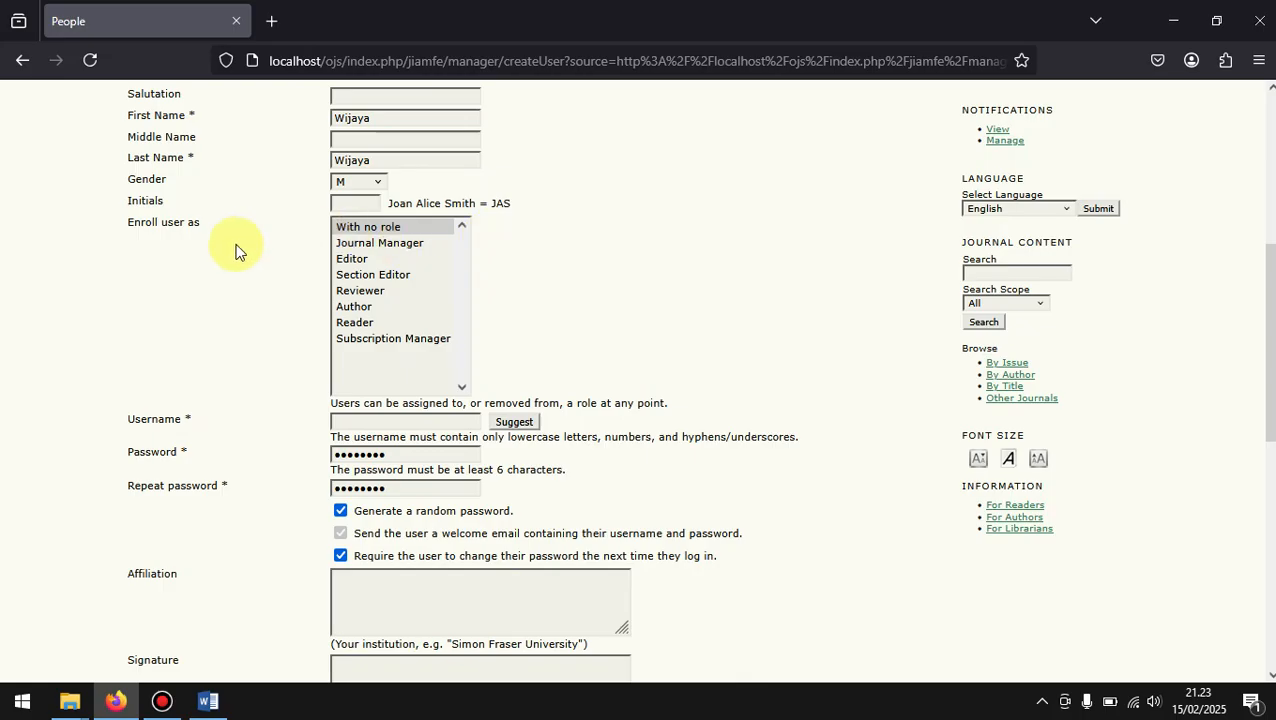
scroll(235, 250, down, 1)
scroll(235, 250, up, 1)
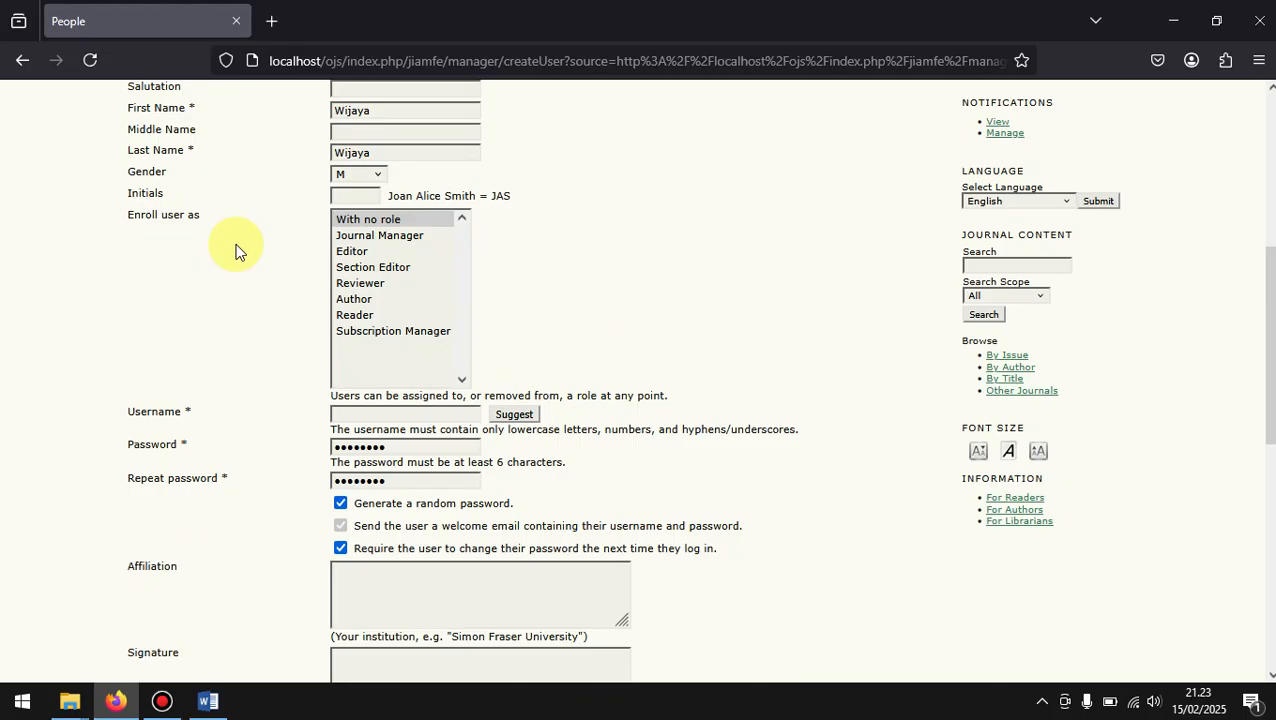
scroll(235, 250, up, 1)
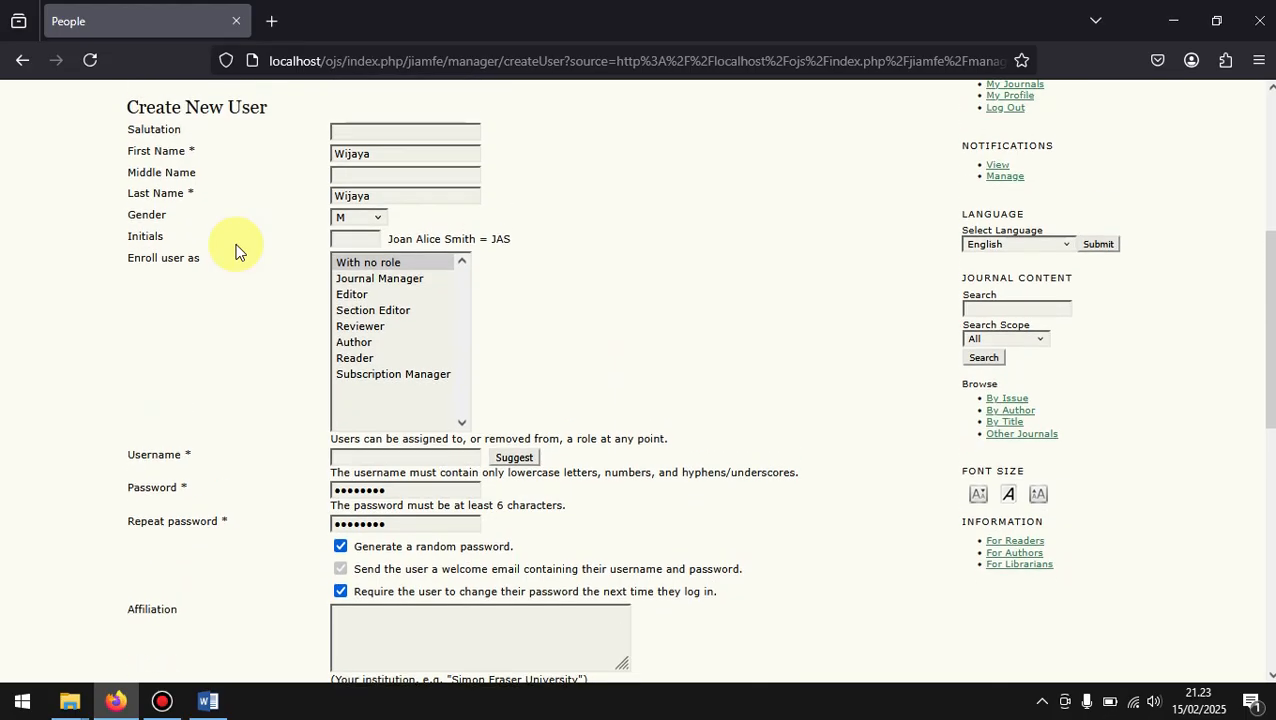
drag(276, 100, 131, 162)
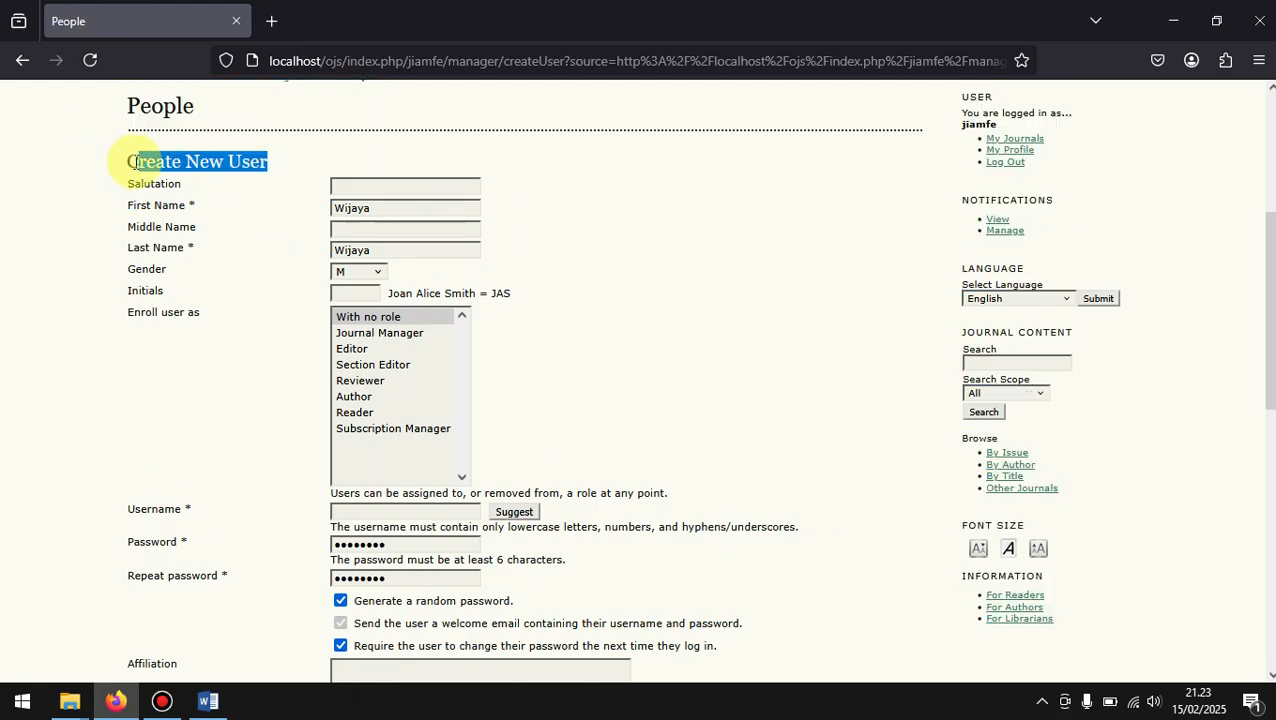
click(130, 162)
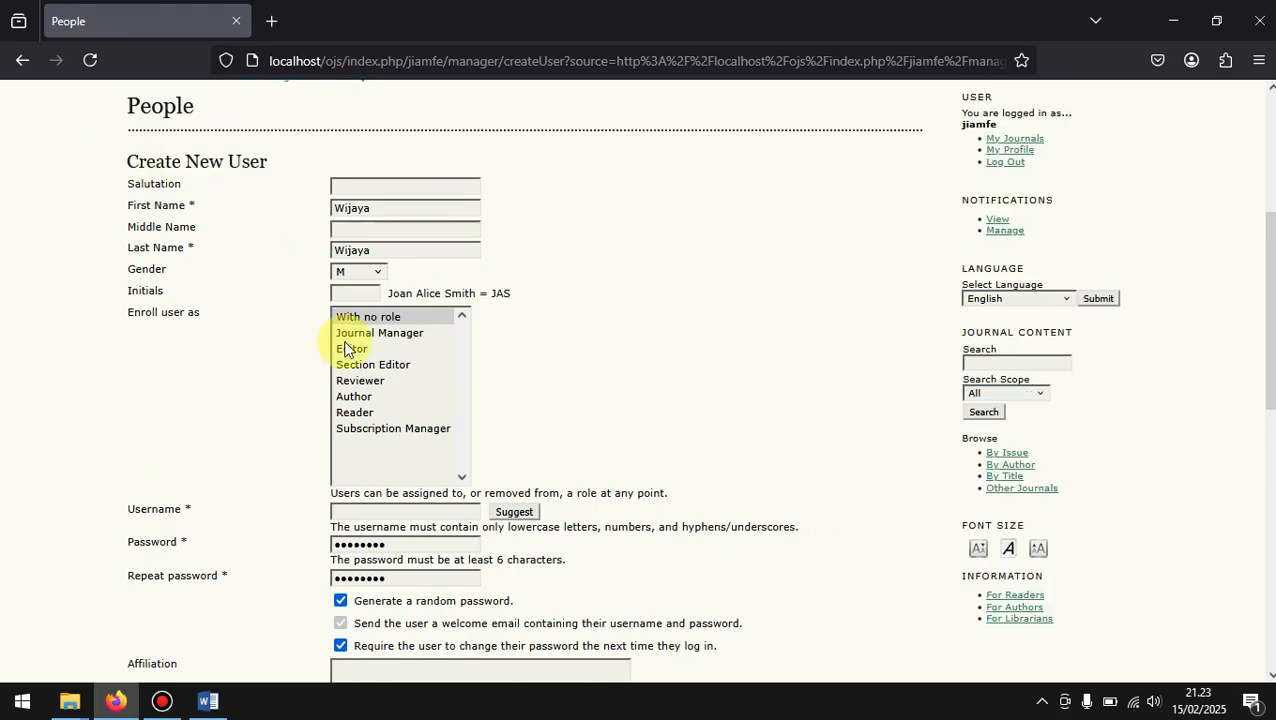
Step: Choose Author as the role in which the new user is enrolled
scroll(500, 342, down, 2)
scroll(502, 348, down, 1)
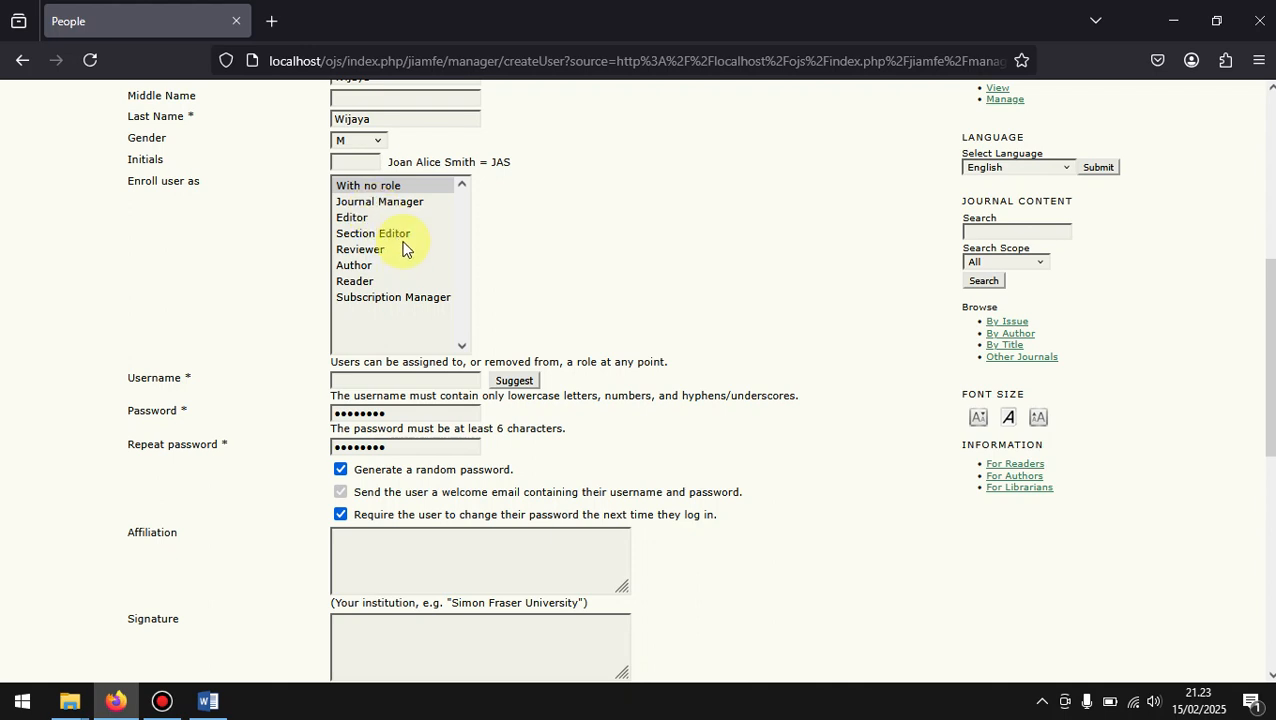
click(352, 266)
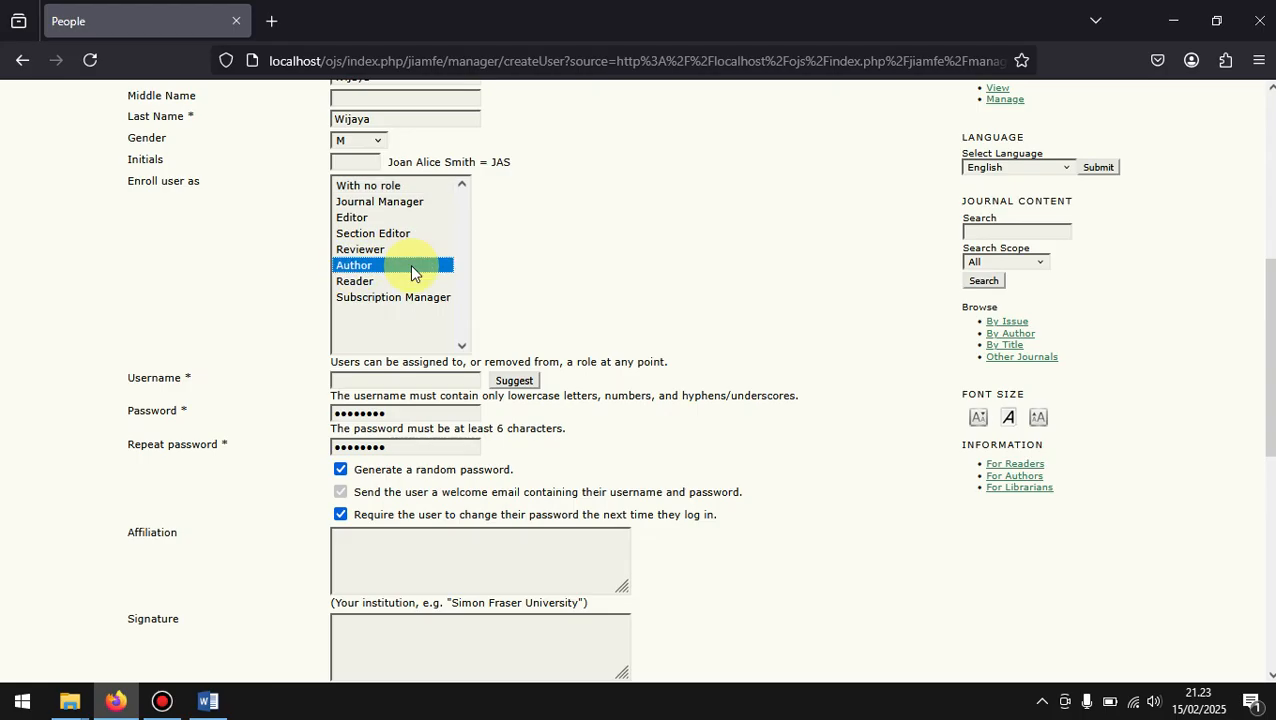
click(363, 234)
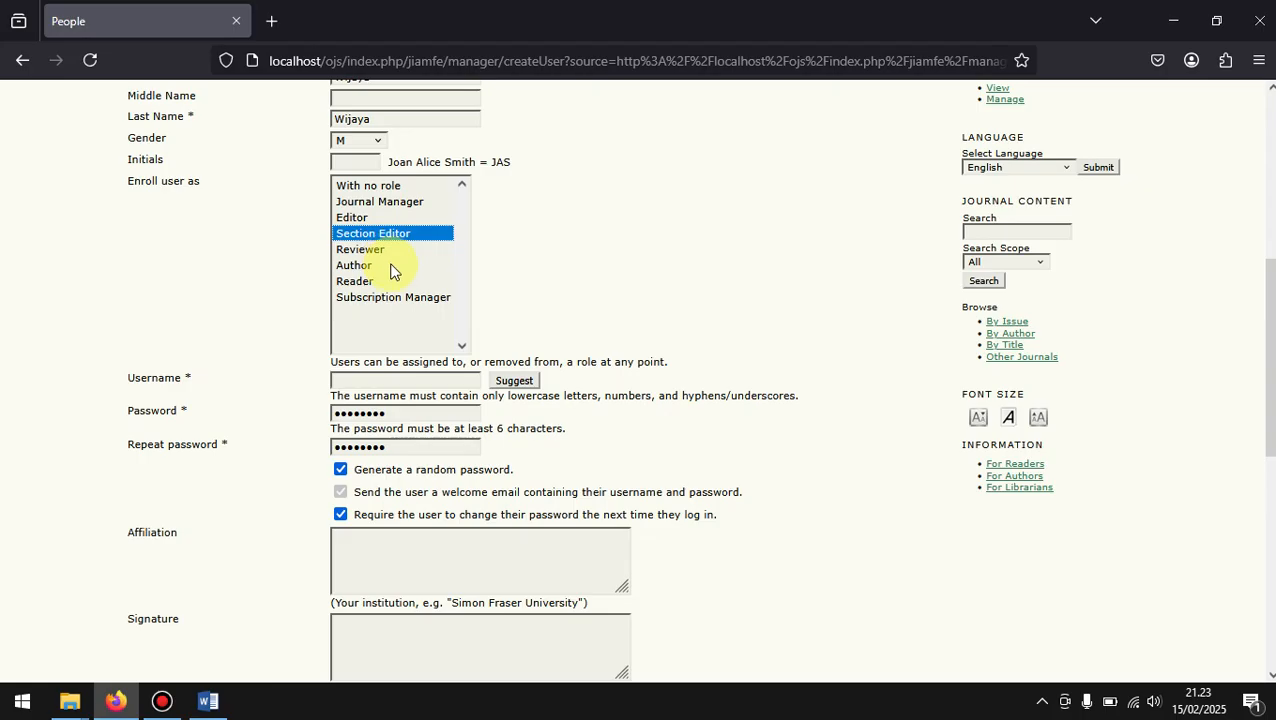
click(390, 268)
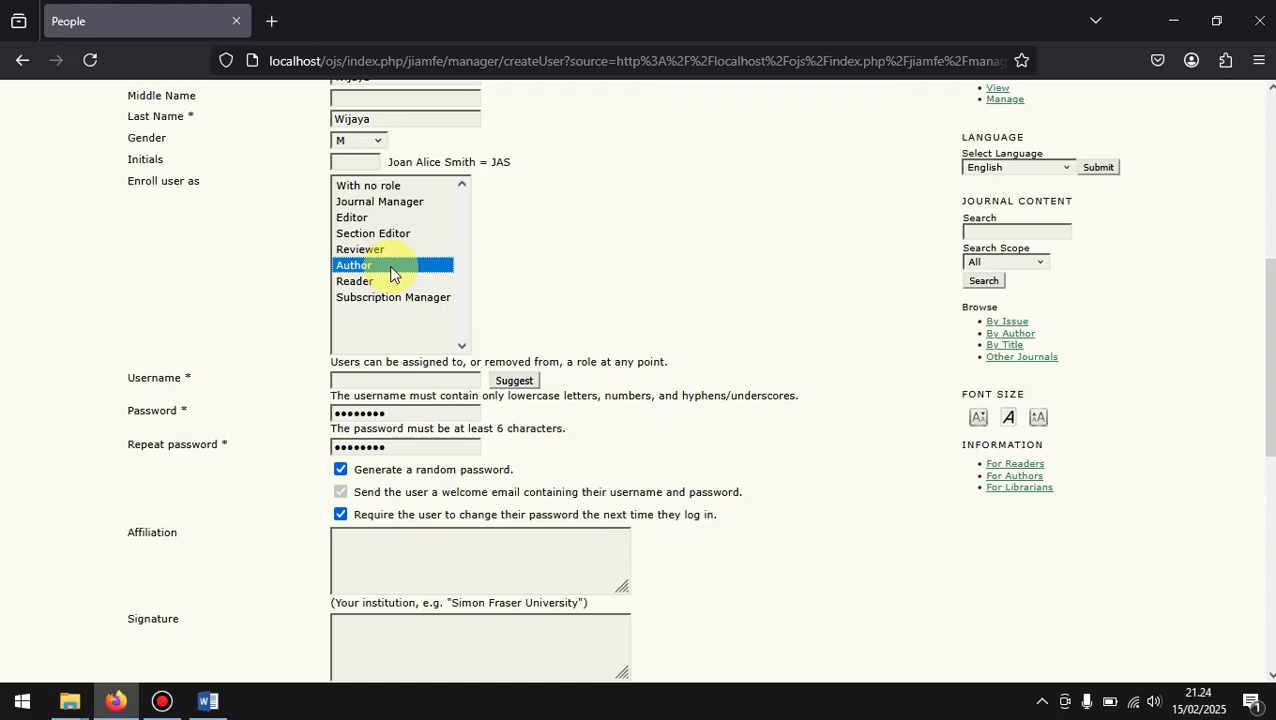
Step: Enter a username for the new account using lowercase letters and a number
scroll(613, 296, down, 2)
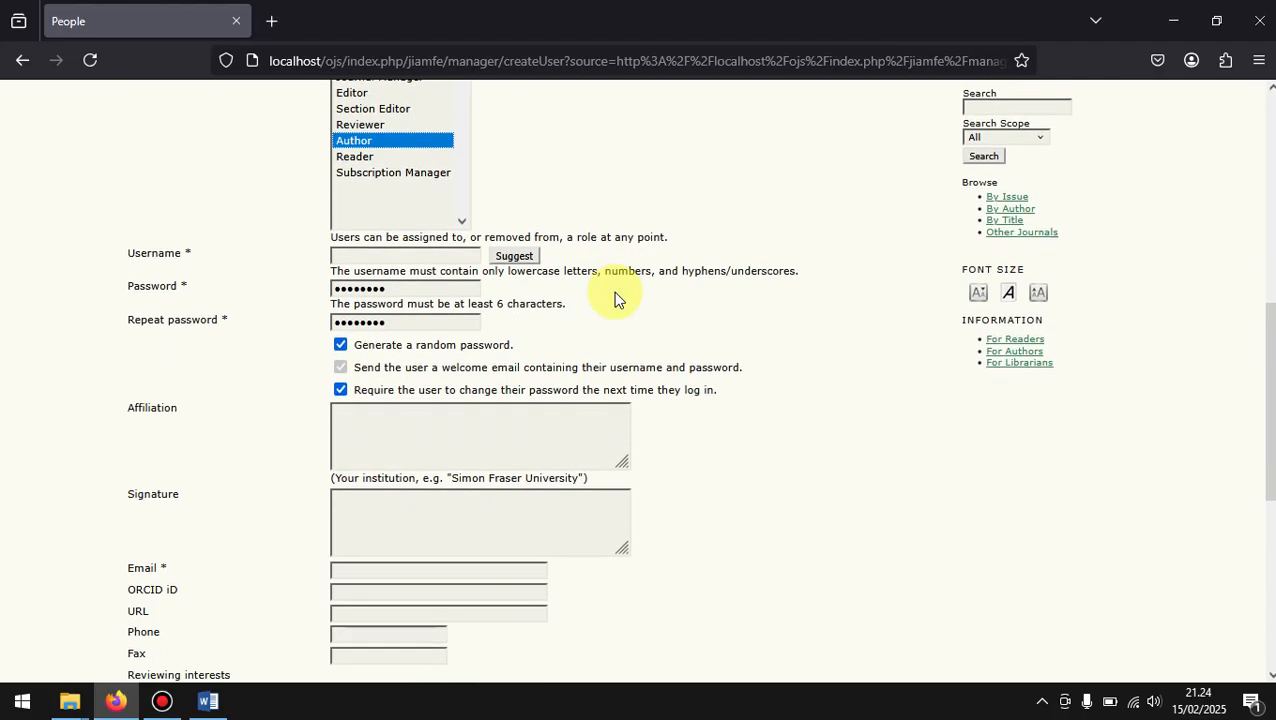
click(387, 258)
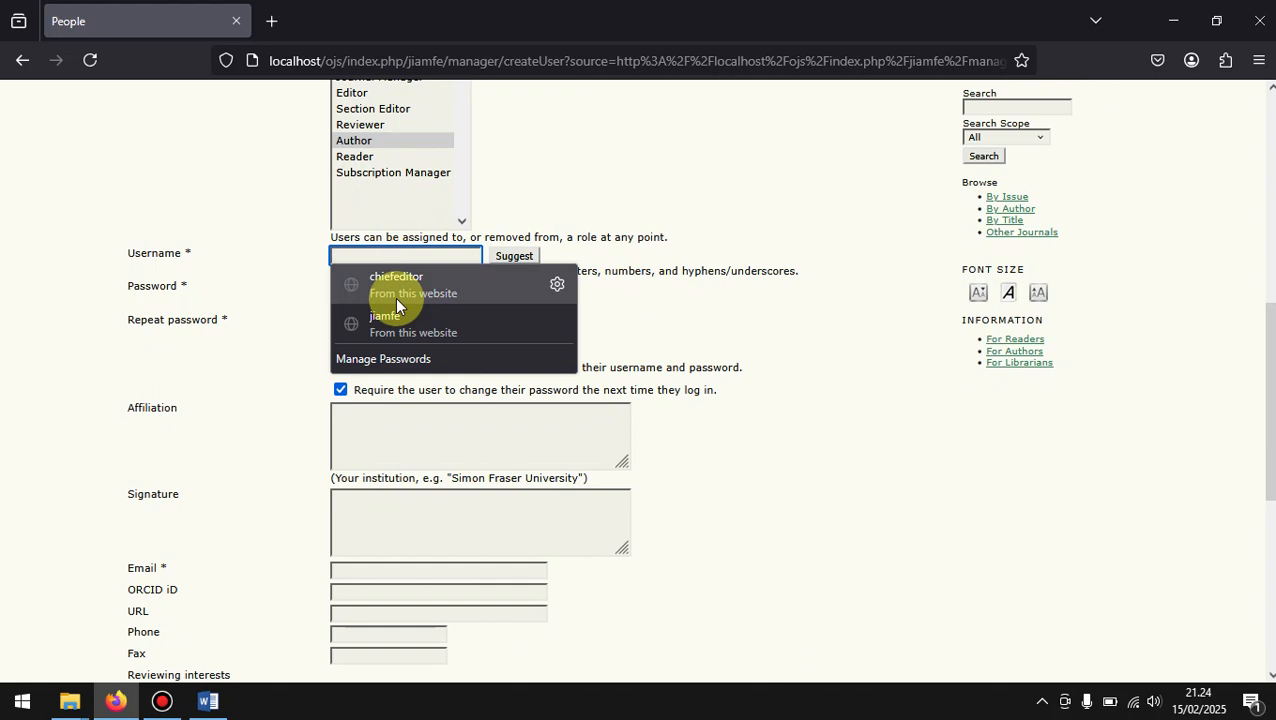
text(wijaya)
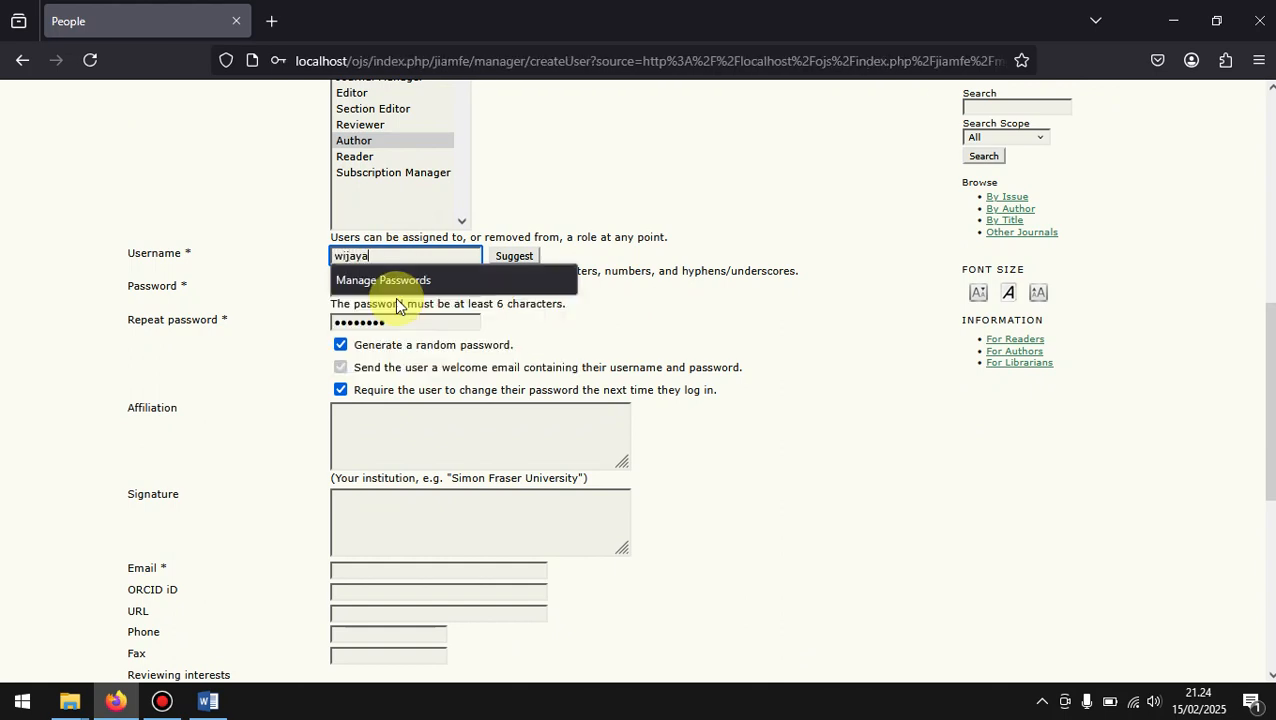
text(1)
drag(372, 256, 317, 244)
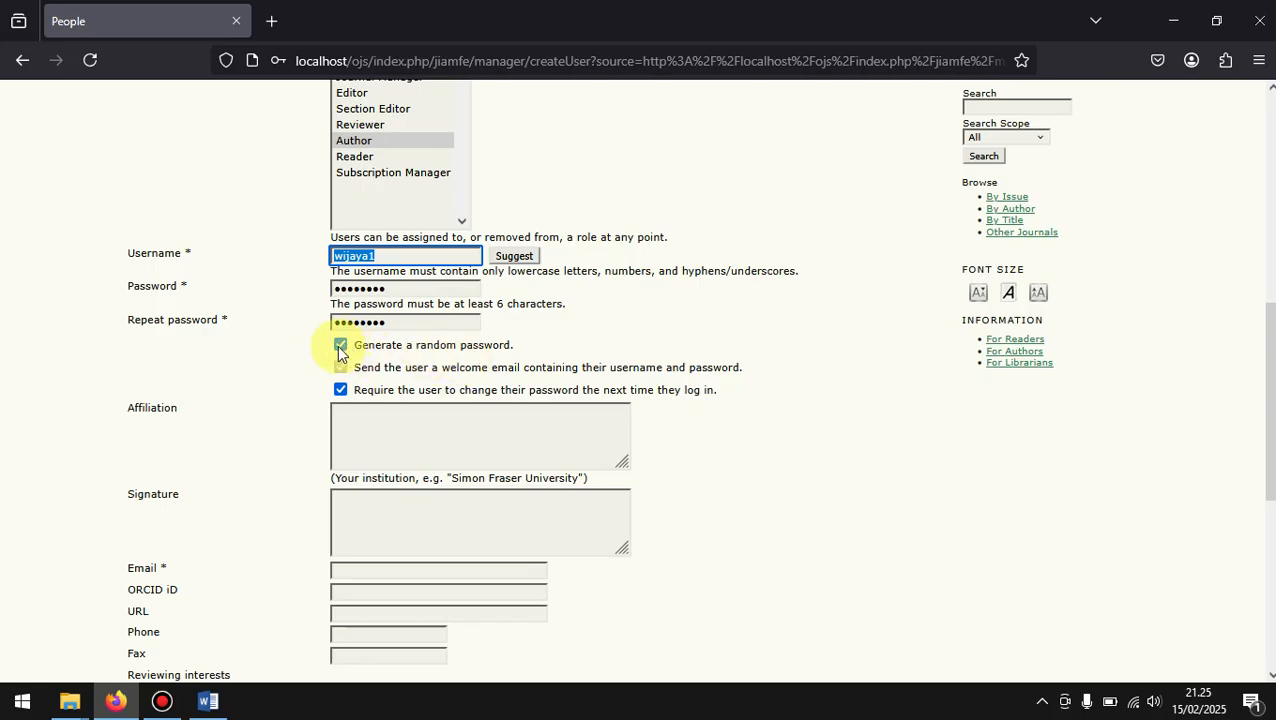
Step: Turn off random password generation so that the account password can be entered manually
click(340, 345)
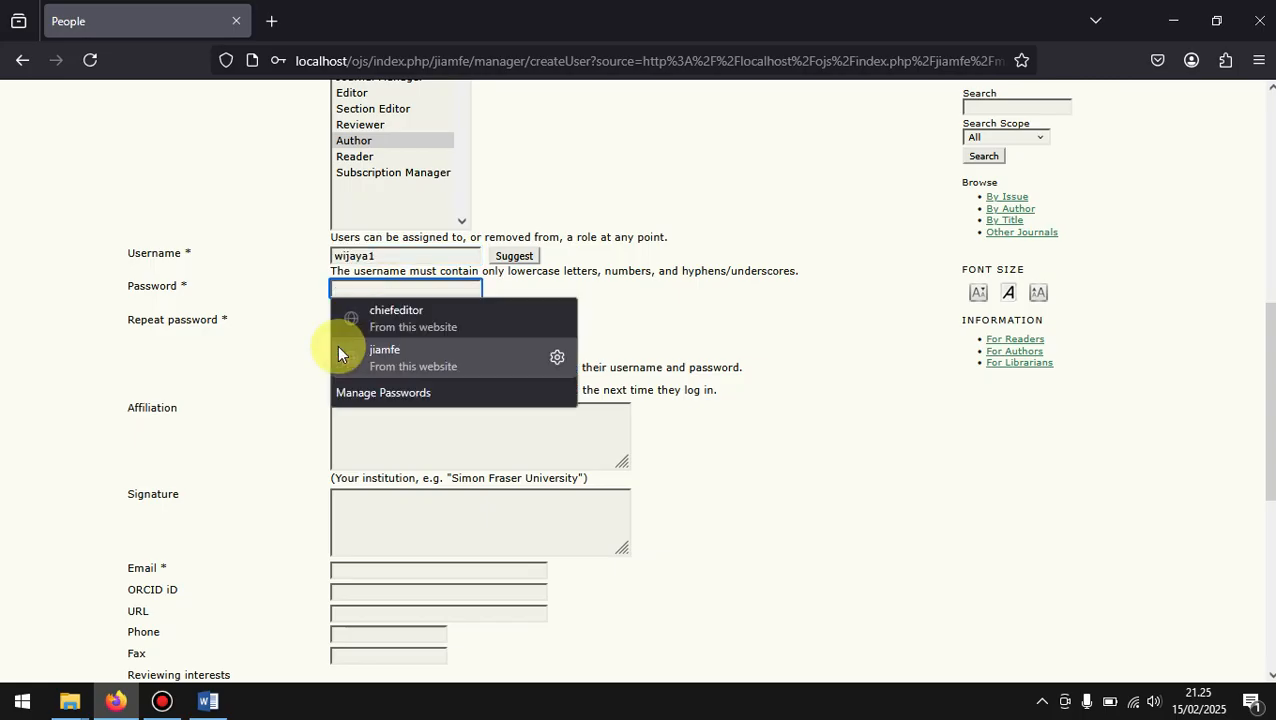
click(660, 334)
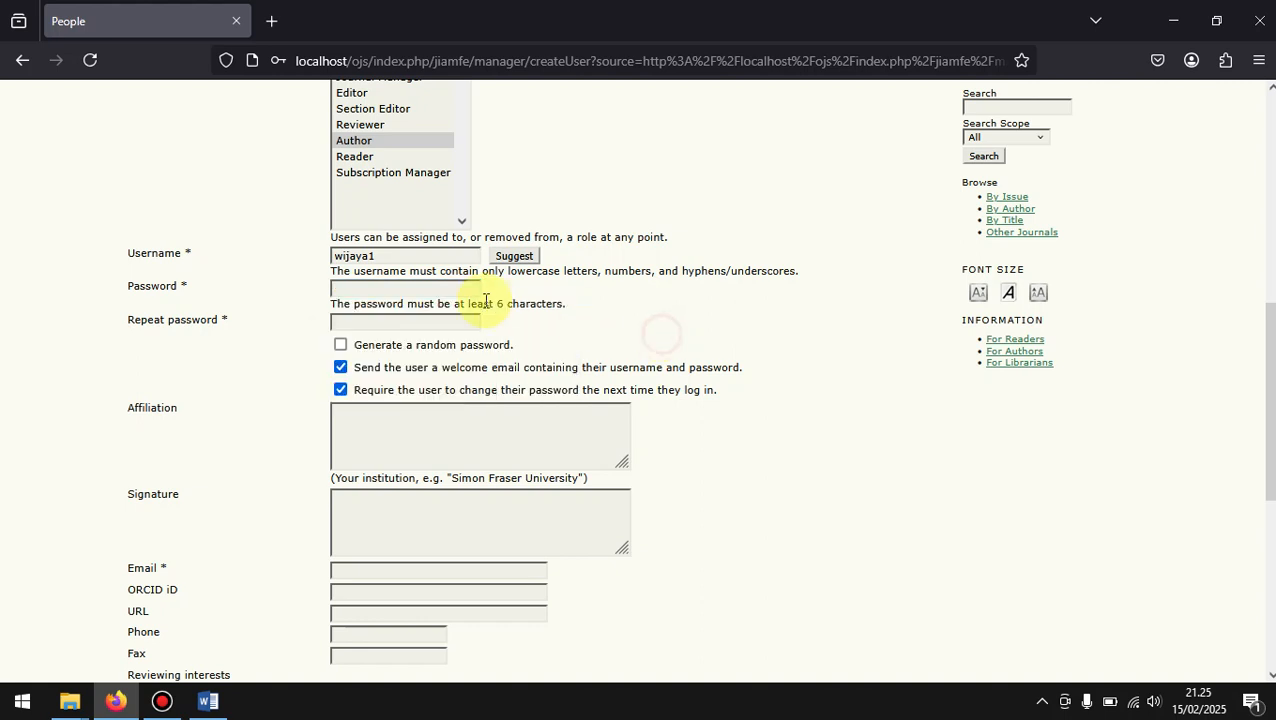
click(403, 293)
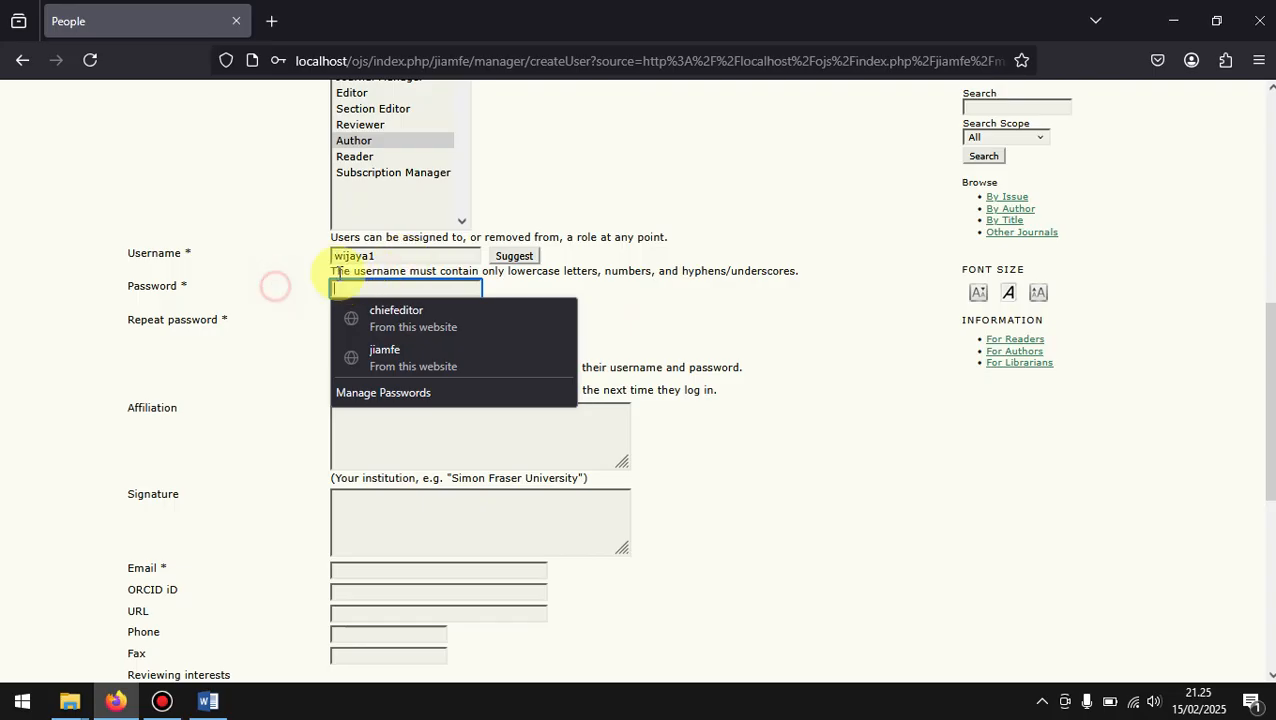
Step: Fill in the Password and Repeat password fields with a copy of the account's username
click(383, 256)
drag(383, 256, 325, 256)
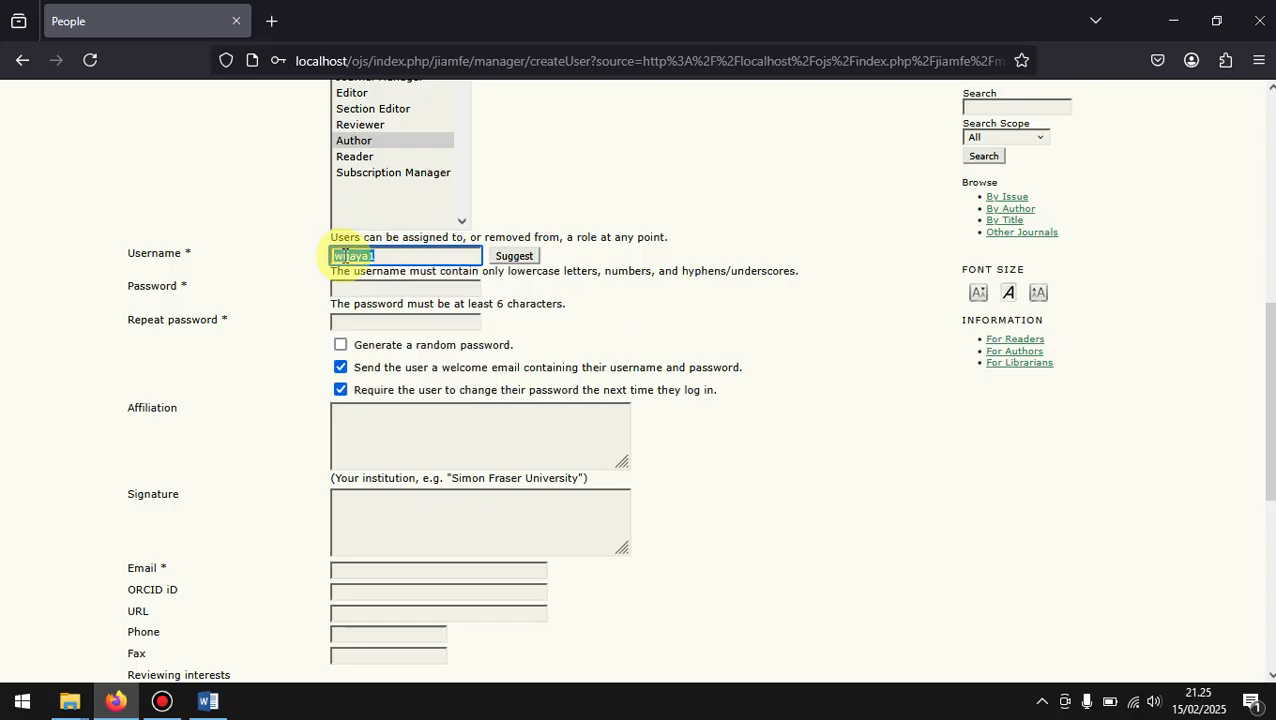
right_click(344, 262)
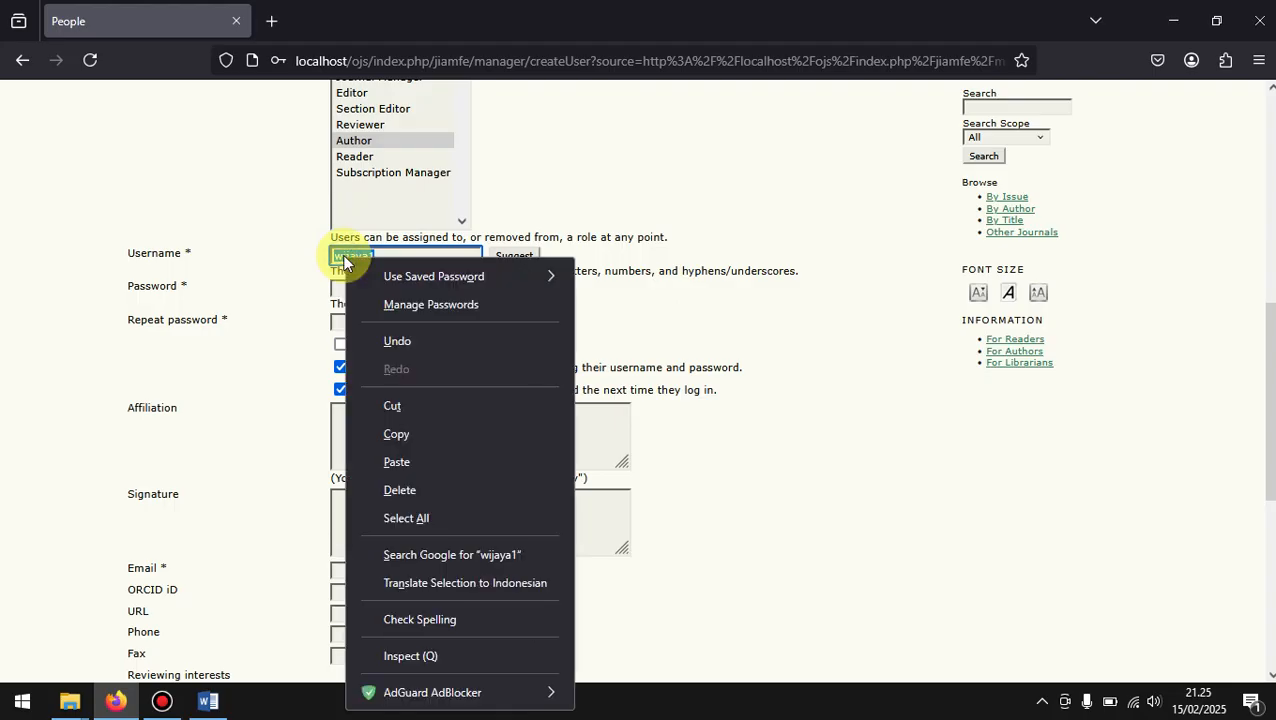
click(414, 436)
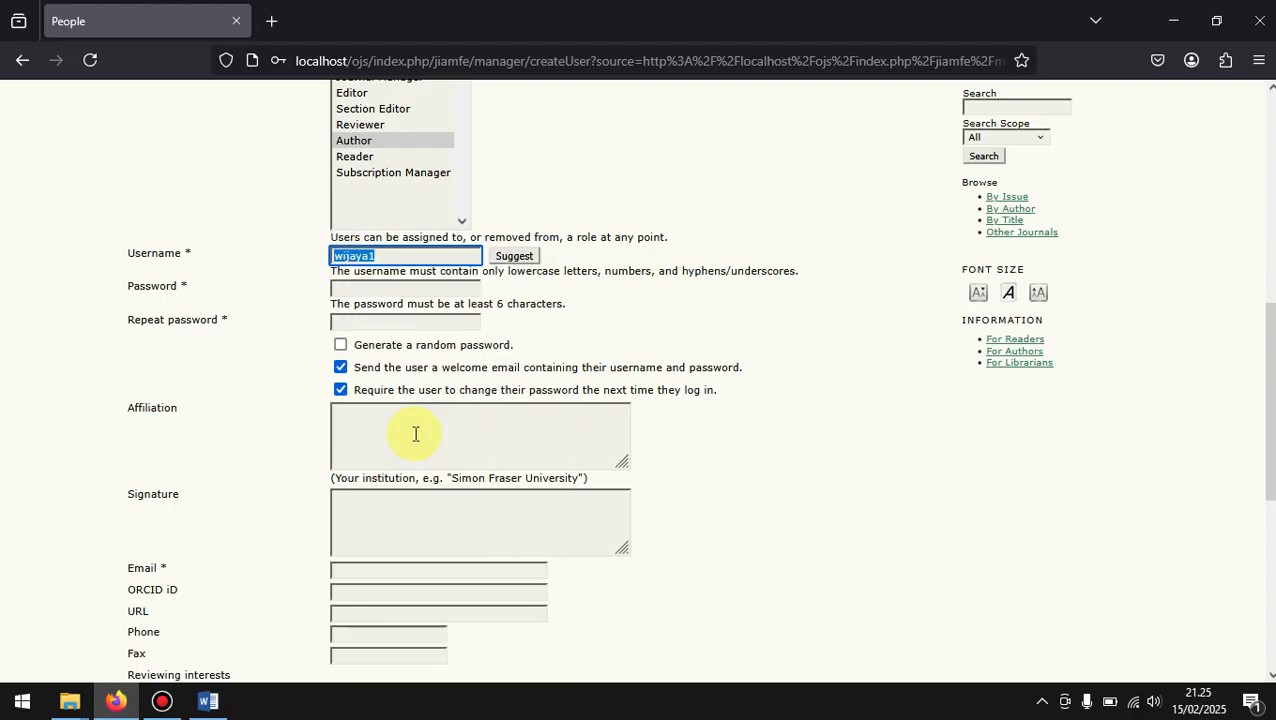
click(375, 287)
right_click(381, 286)
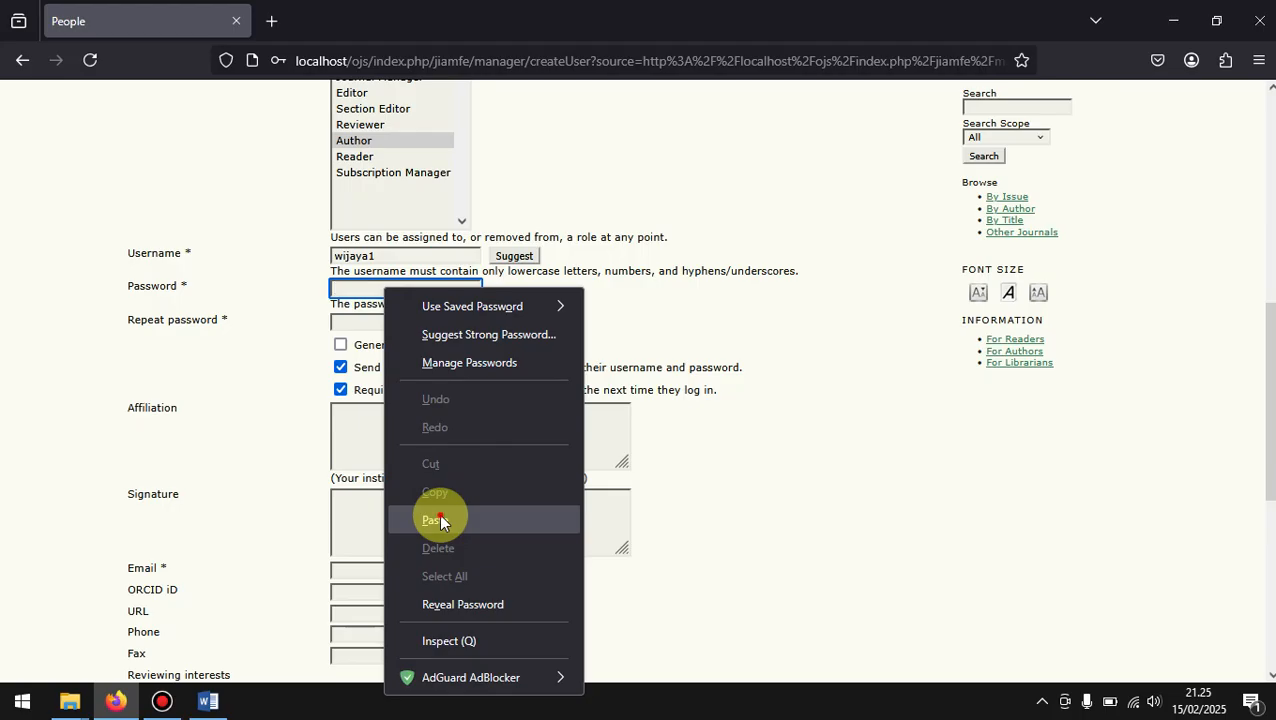
click(440, 519)
right_click(368, 318)
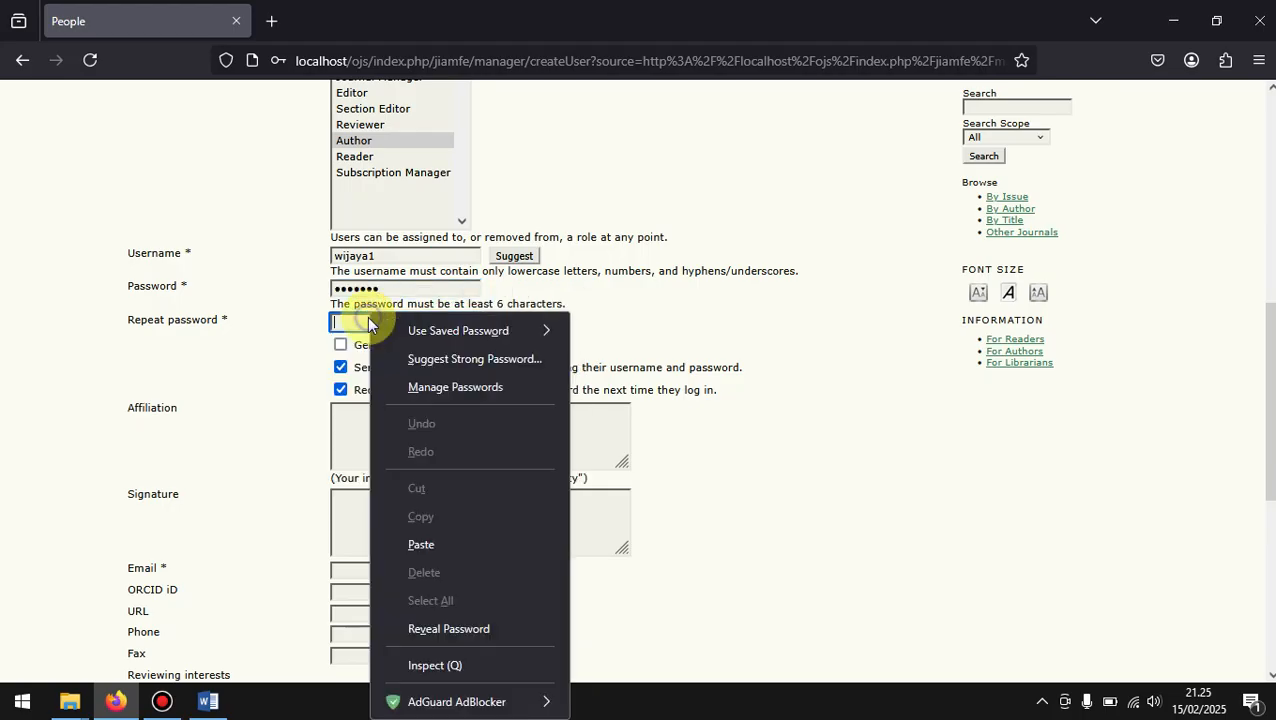
click(417, 545)
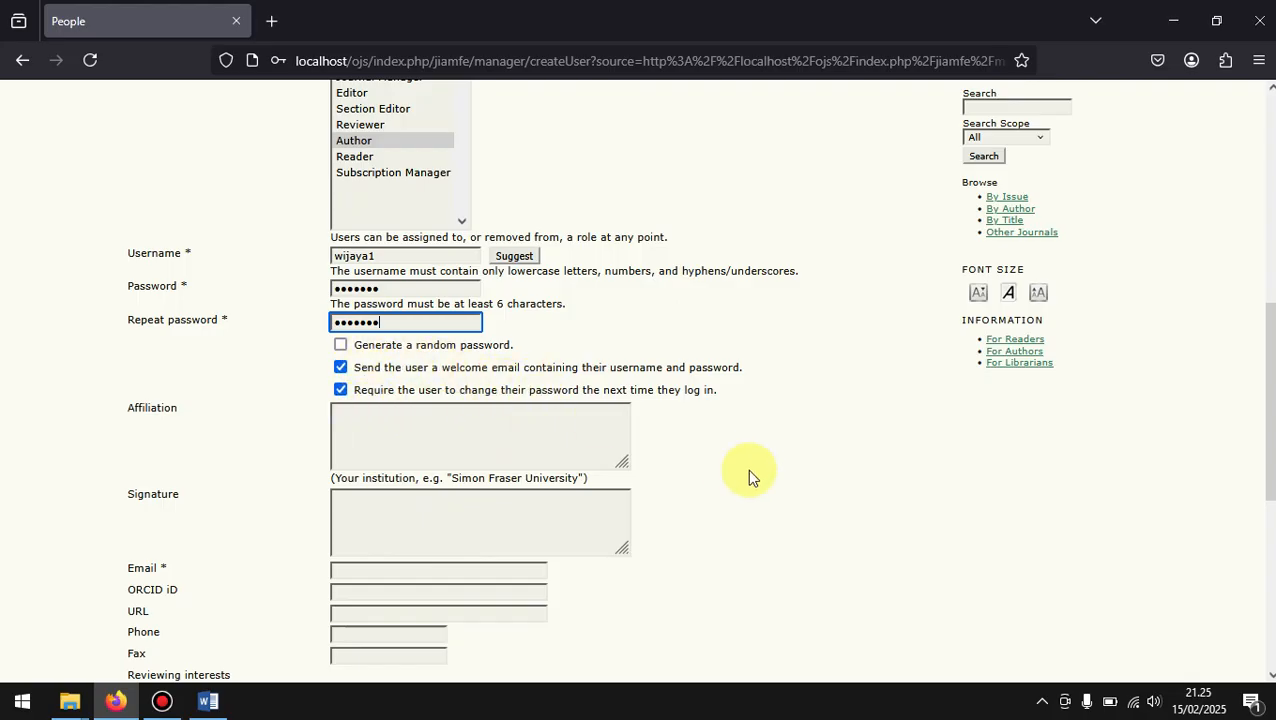
Step: Enter "Universitas Wijaya" as the new user's affiliation
scroll(749, 476, down, 3)
scroll(749, 474, down, 3)
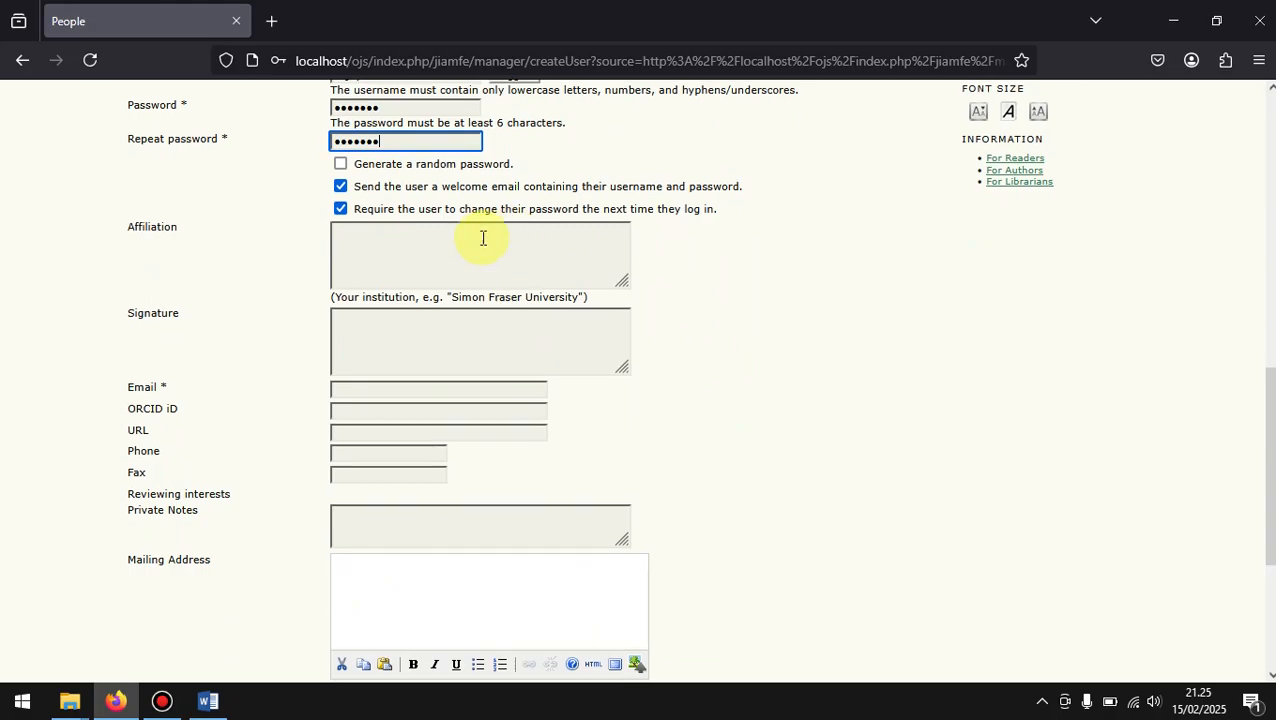
click(392, 252)
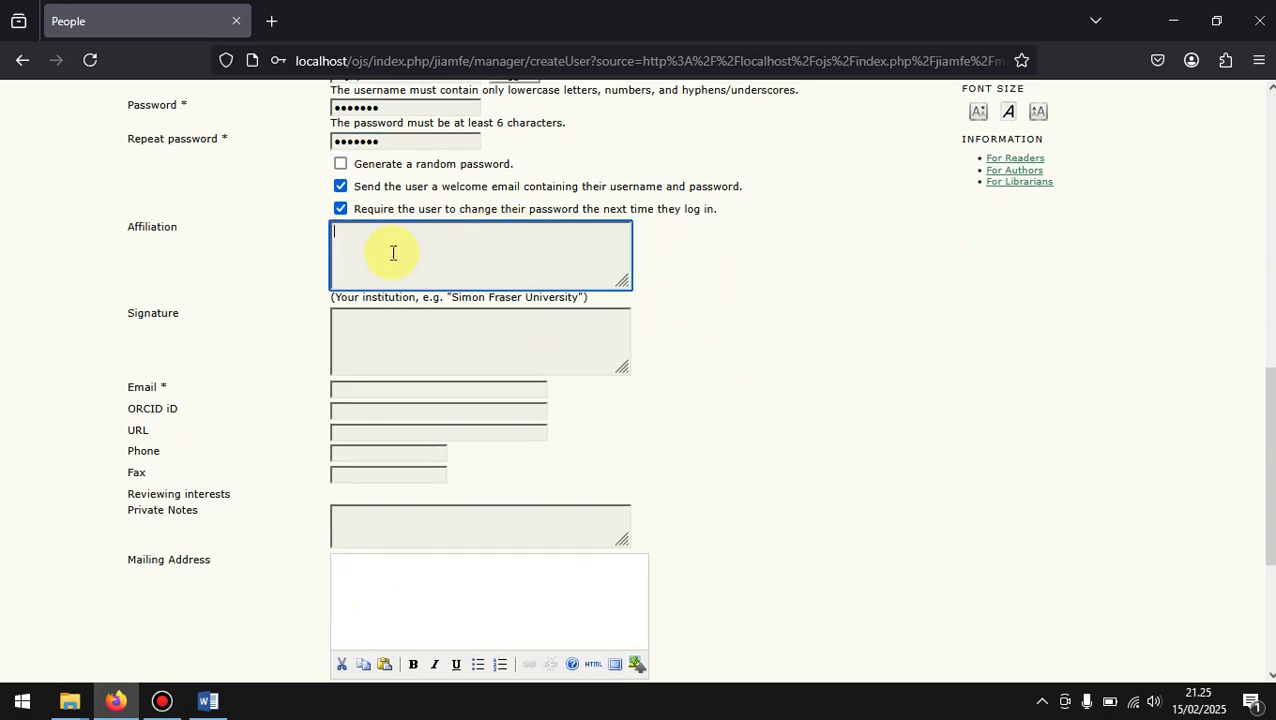
text(Universitas Wijaya)
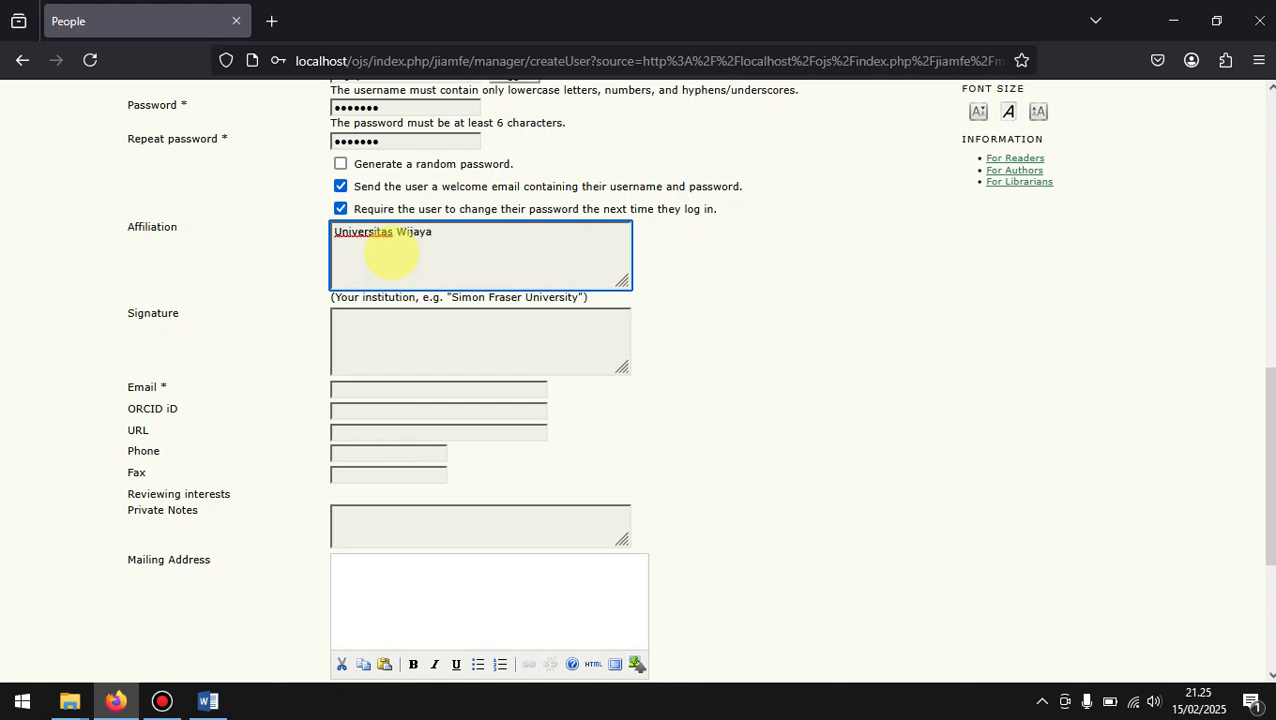
click(738, 367)
scroll(738, 367, down, 2)
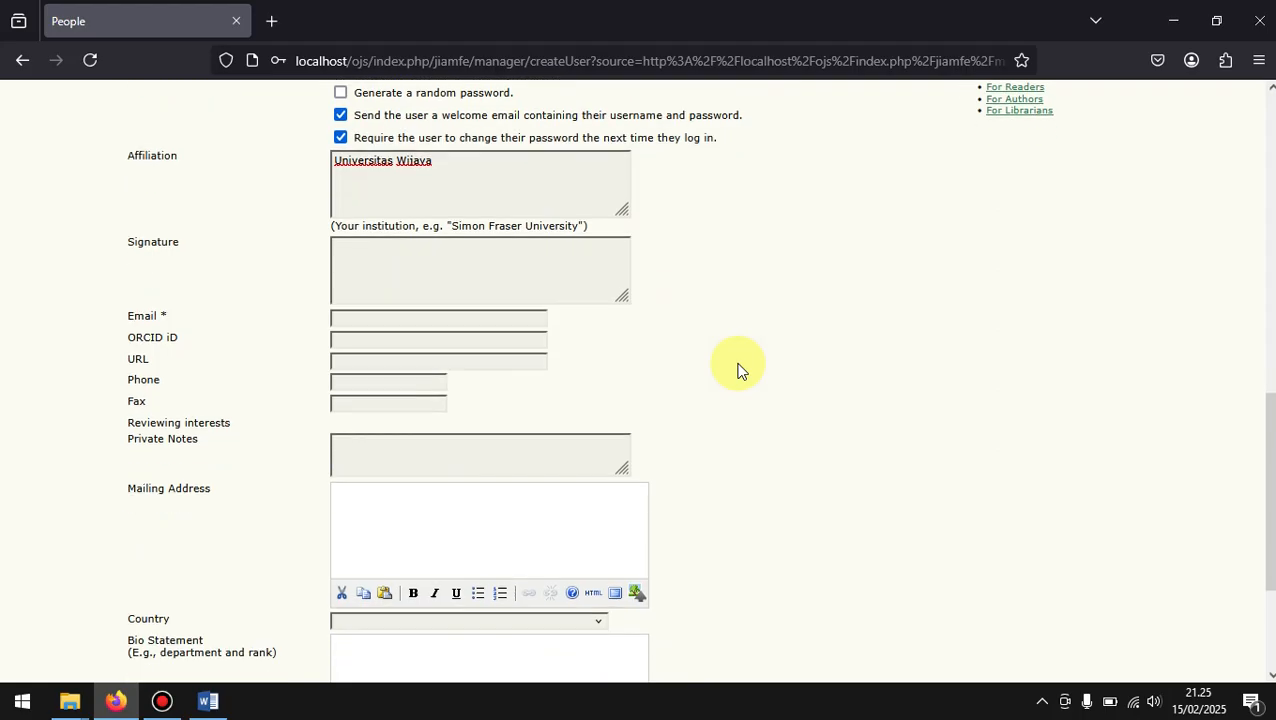
Step: Enter the email address for the new user in the required Email field
click(437, 291)
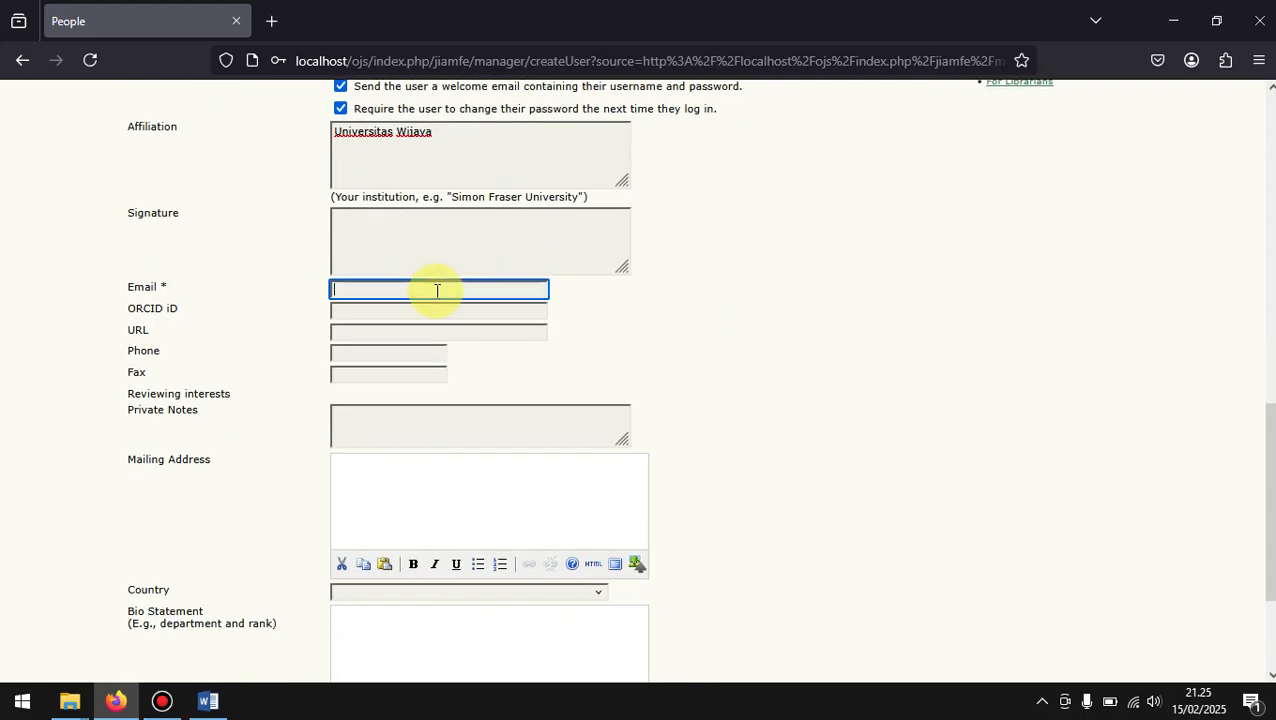
click(166, 290)
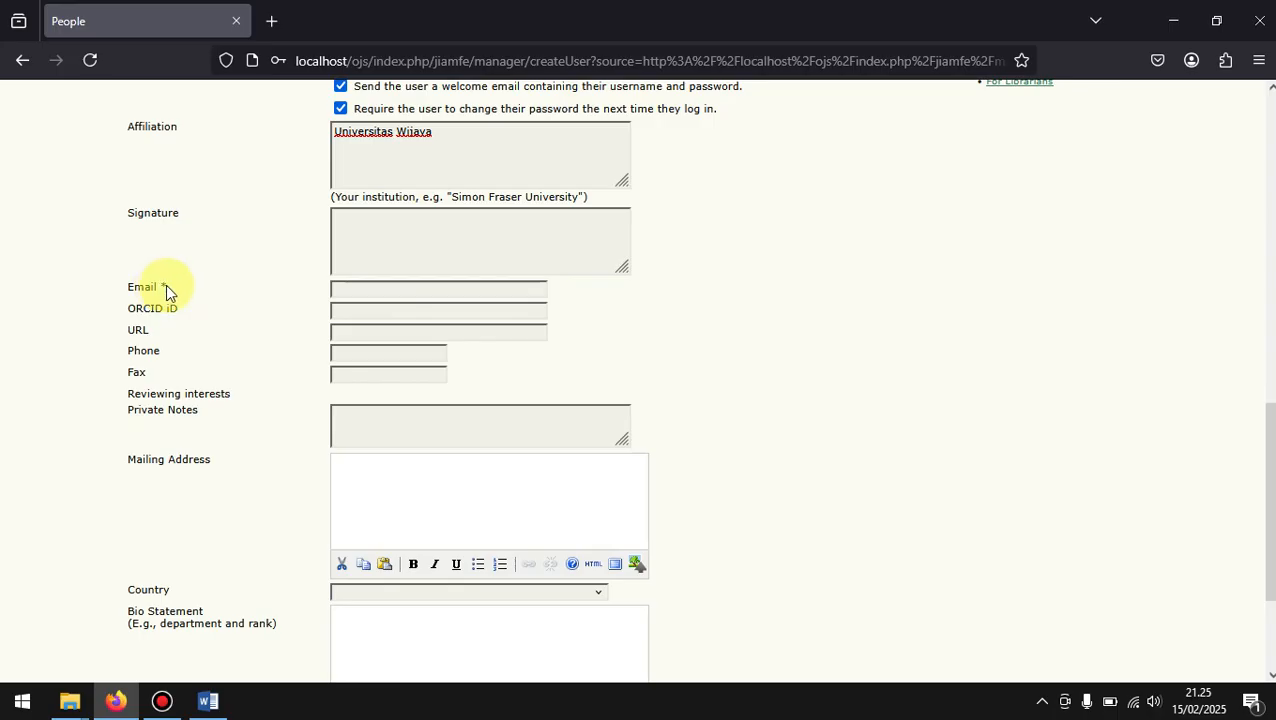
click(375, 290)
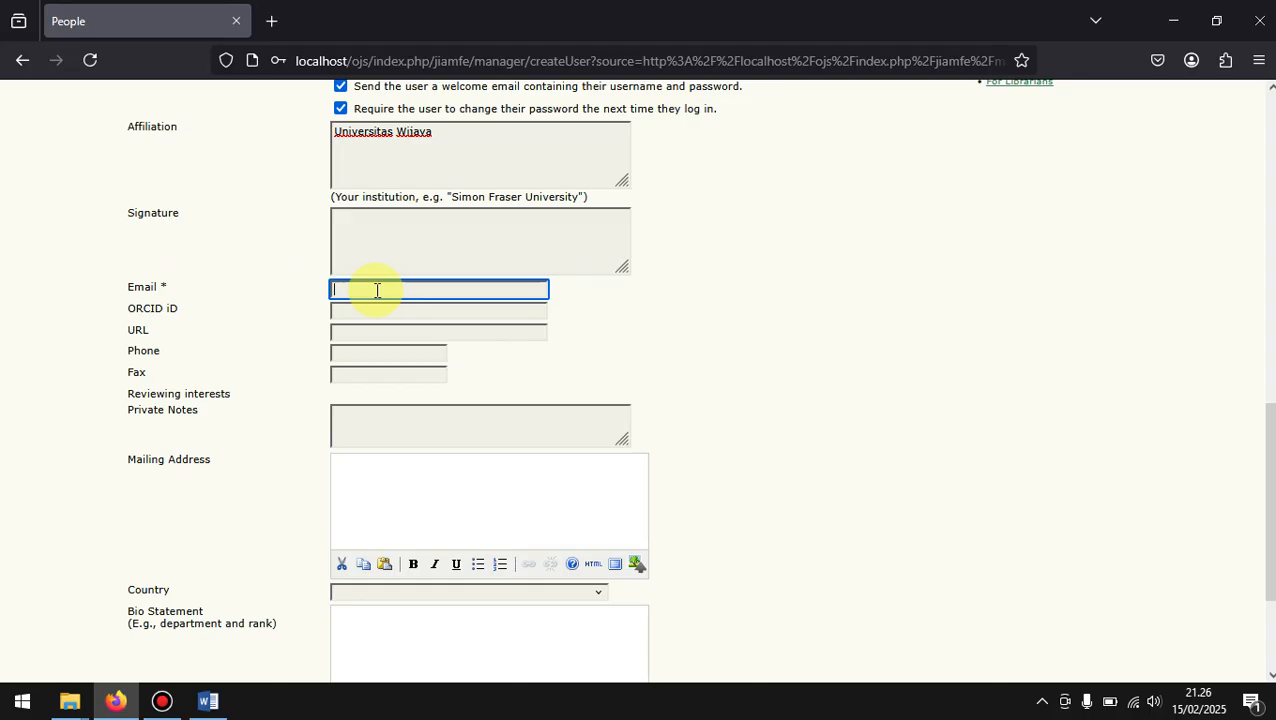
scroll(377, 290, up, 5)
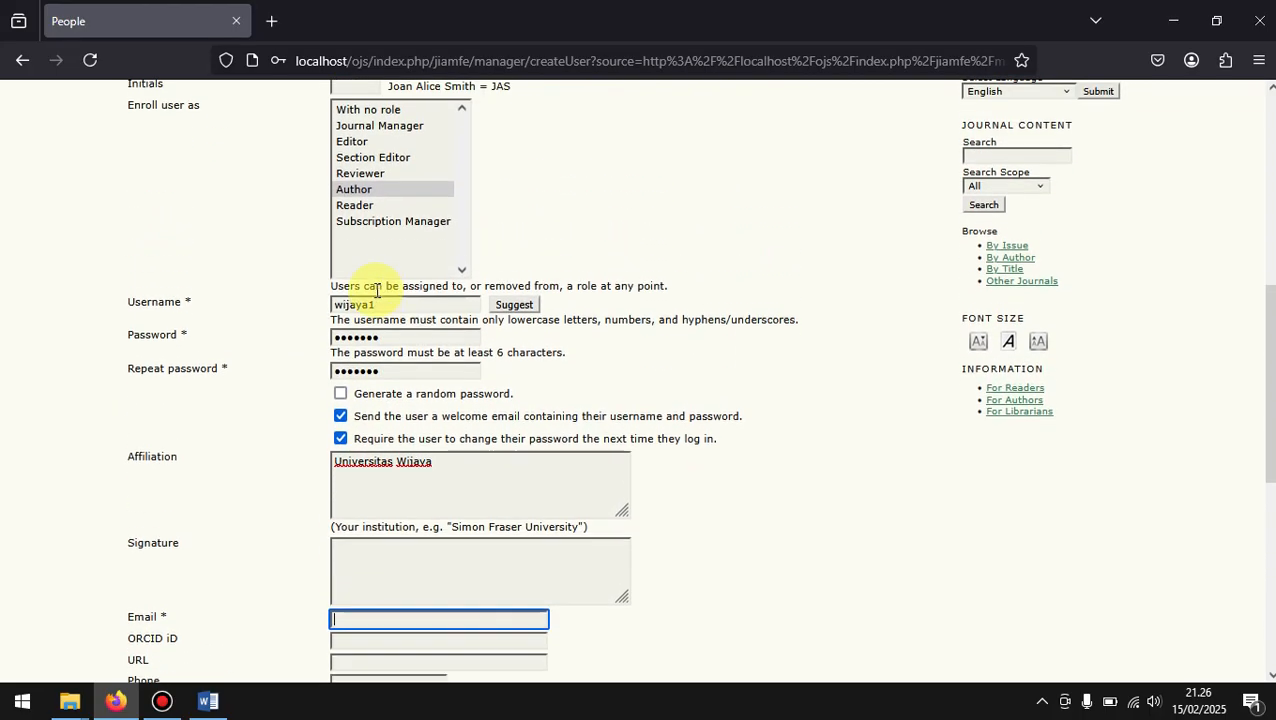
scroll(377, 297, up, 2)
scroll(377, 290, down, 3)
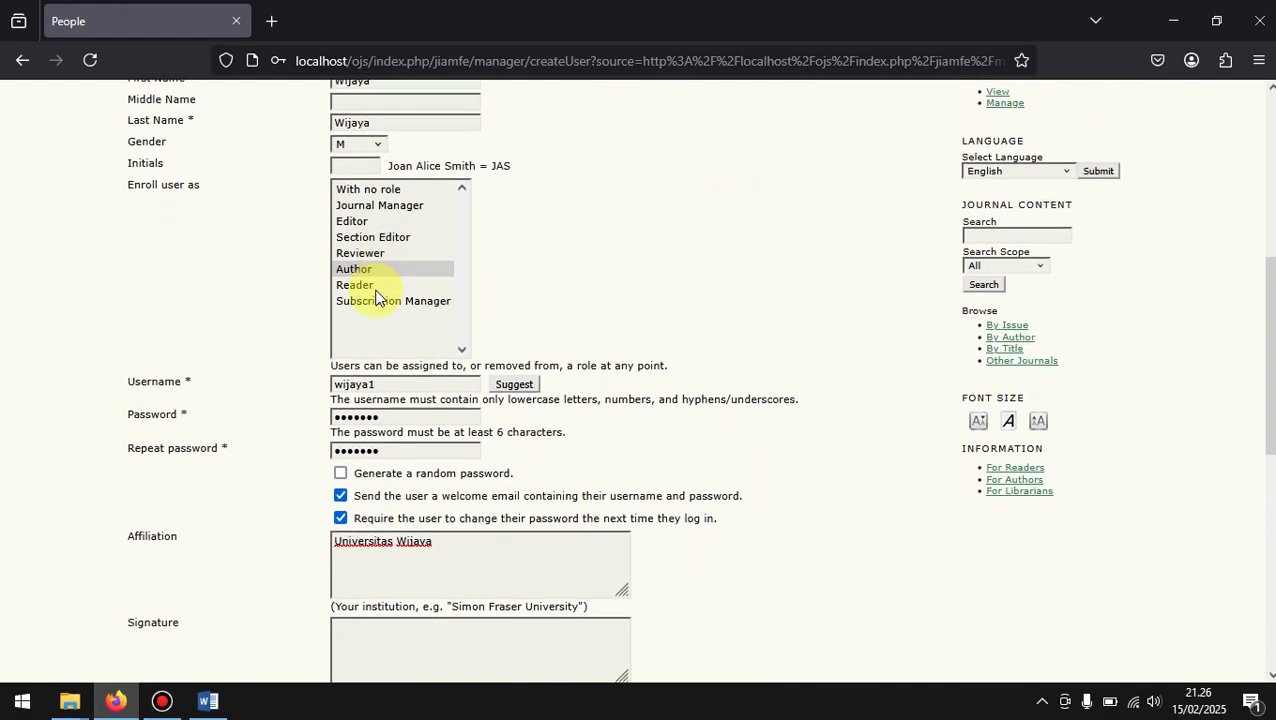
scroll(377, 290, down, 2)
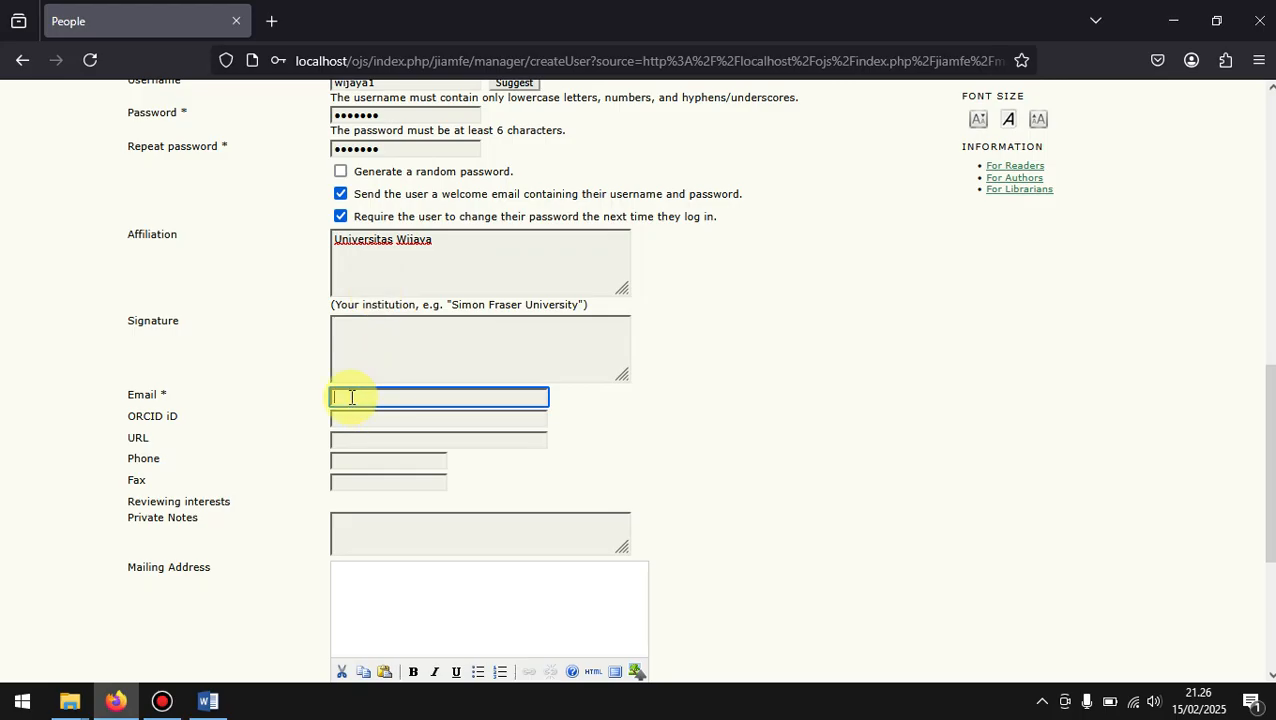
scroll(386, 353, up, 5)
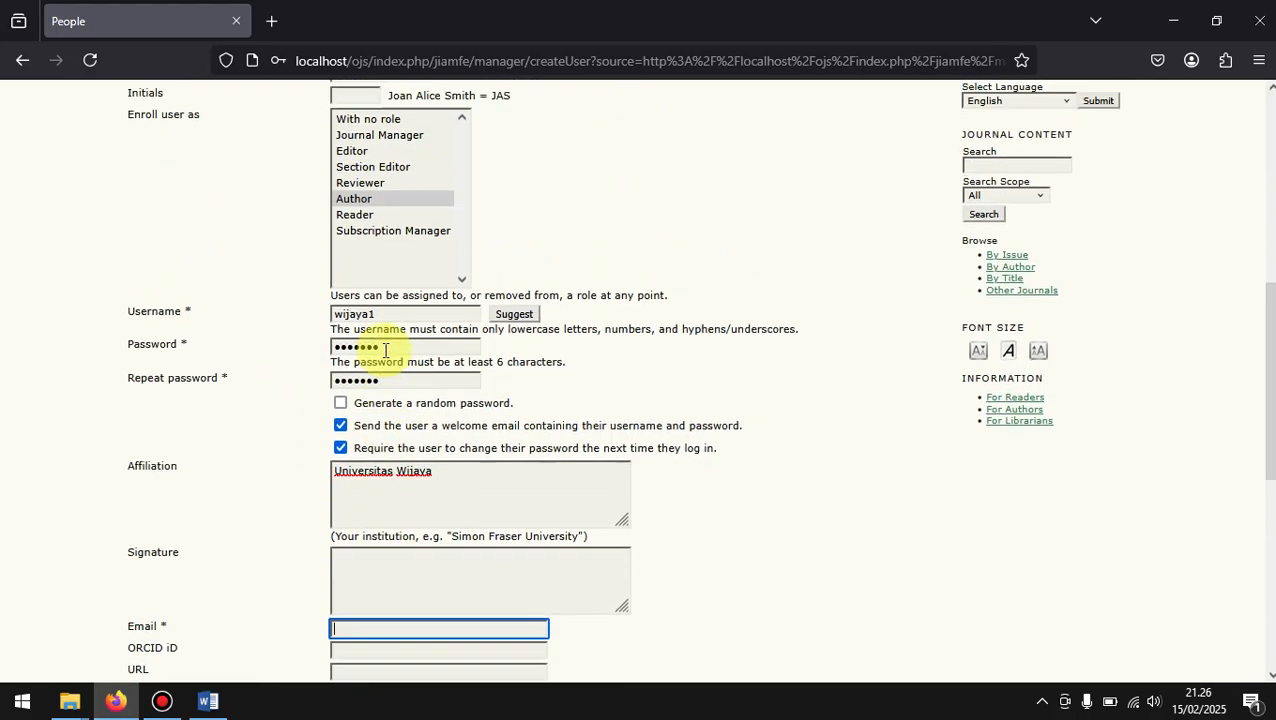
scroll(384, 350, down, 6)
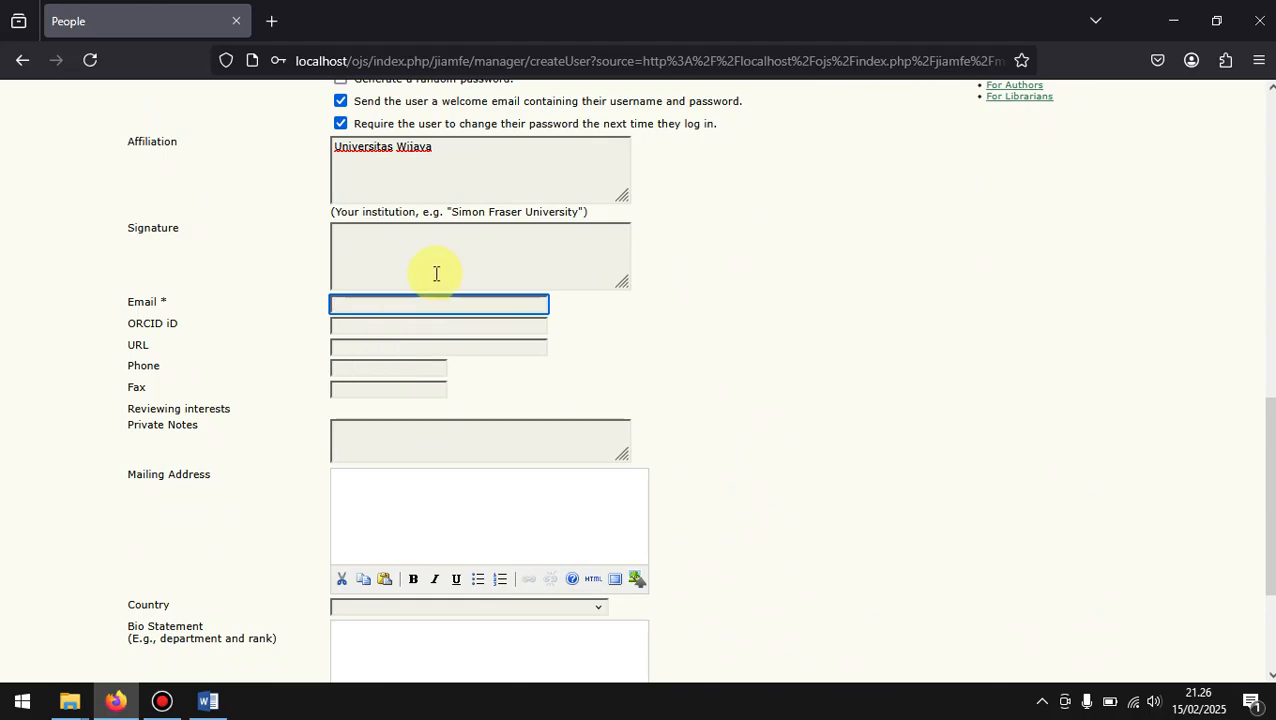
click(359, 298)
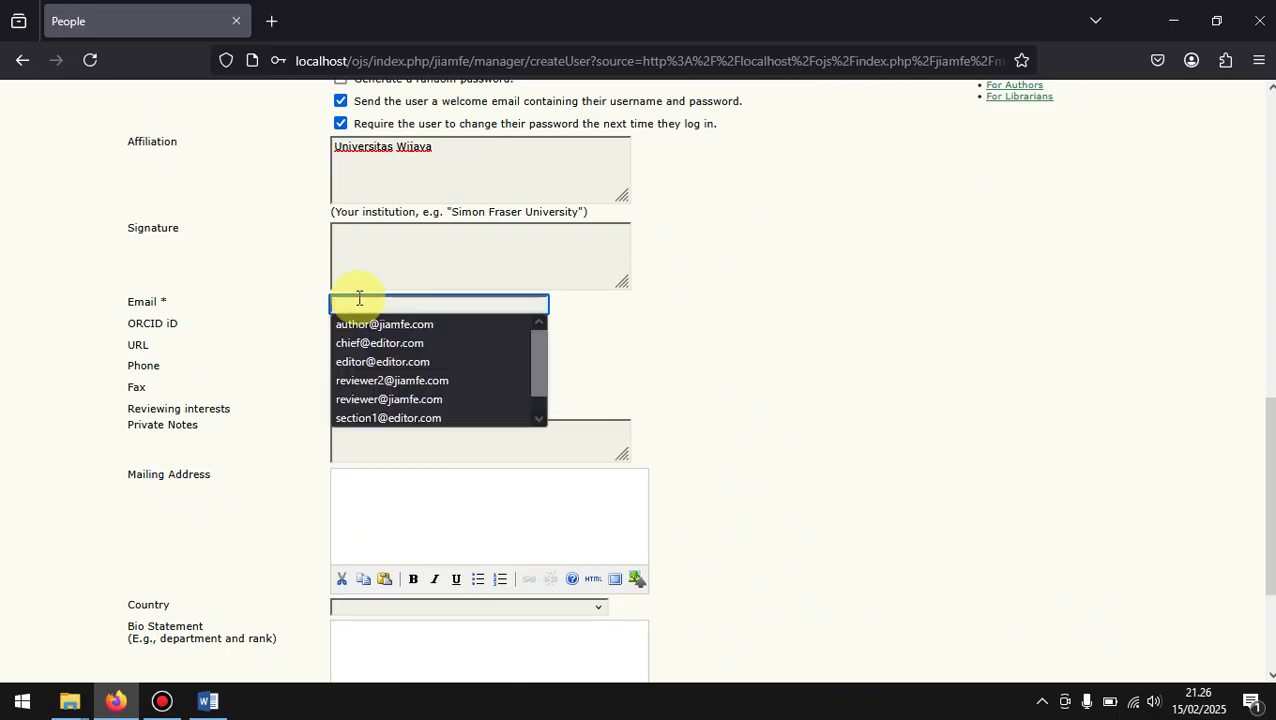
click(744, 315)
click(484, 307)
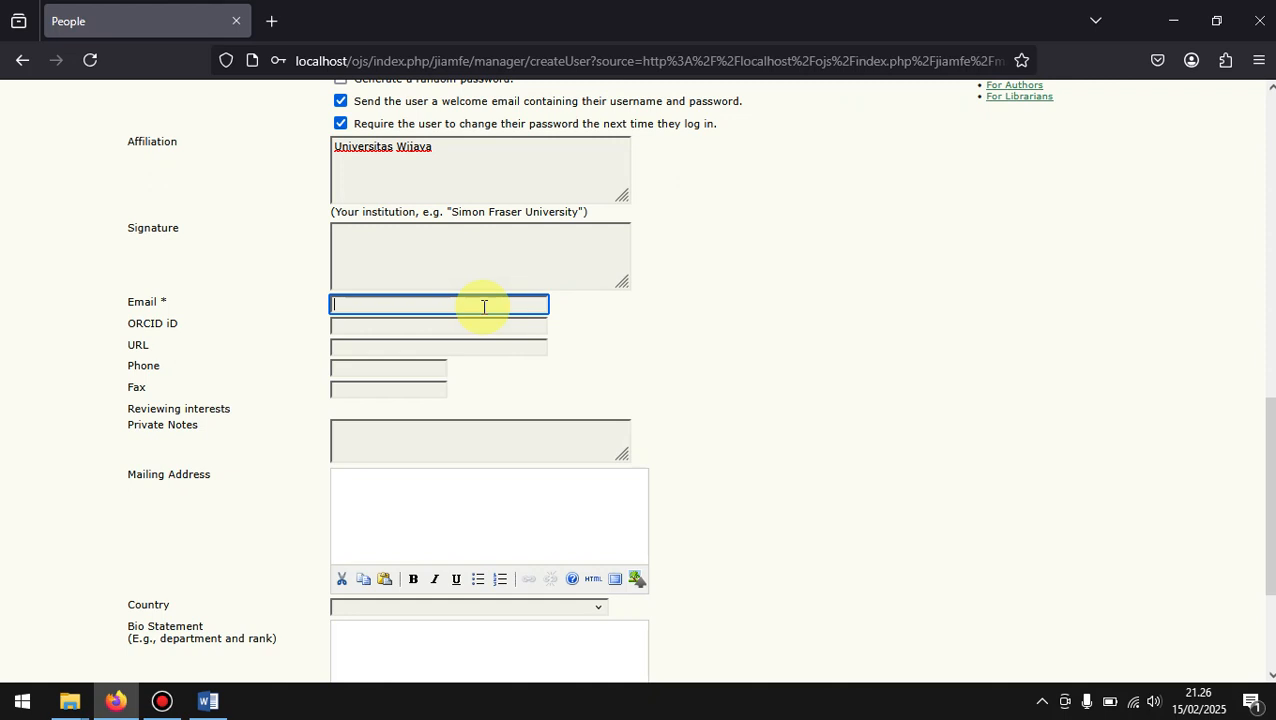
text(wijaya@email.com)
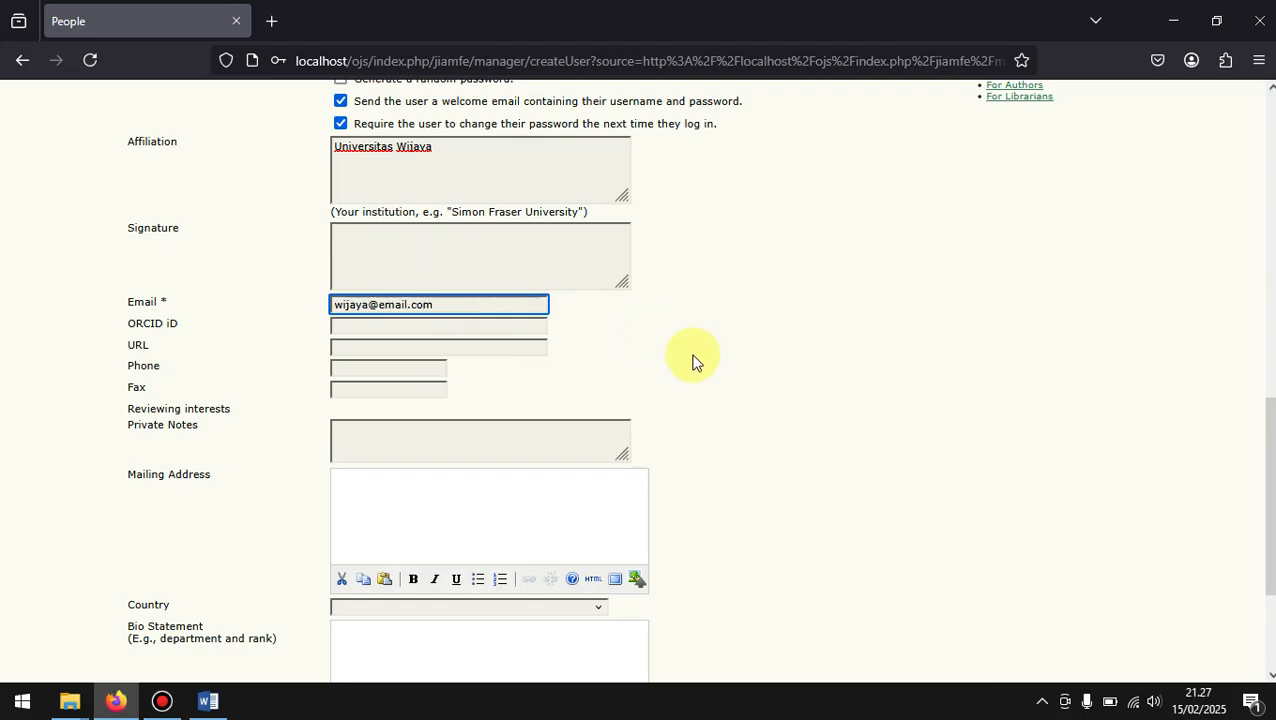
Step: Set the new user's country to Indonesia, leaving the optional contact fields empty
scroll(693, 360, down, 2)
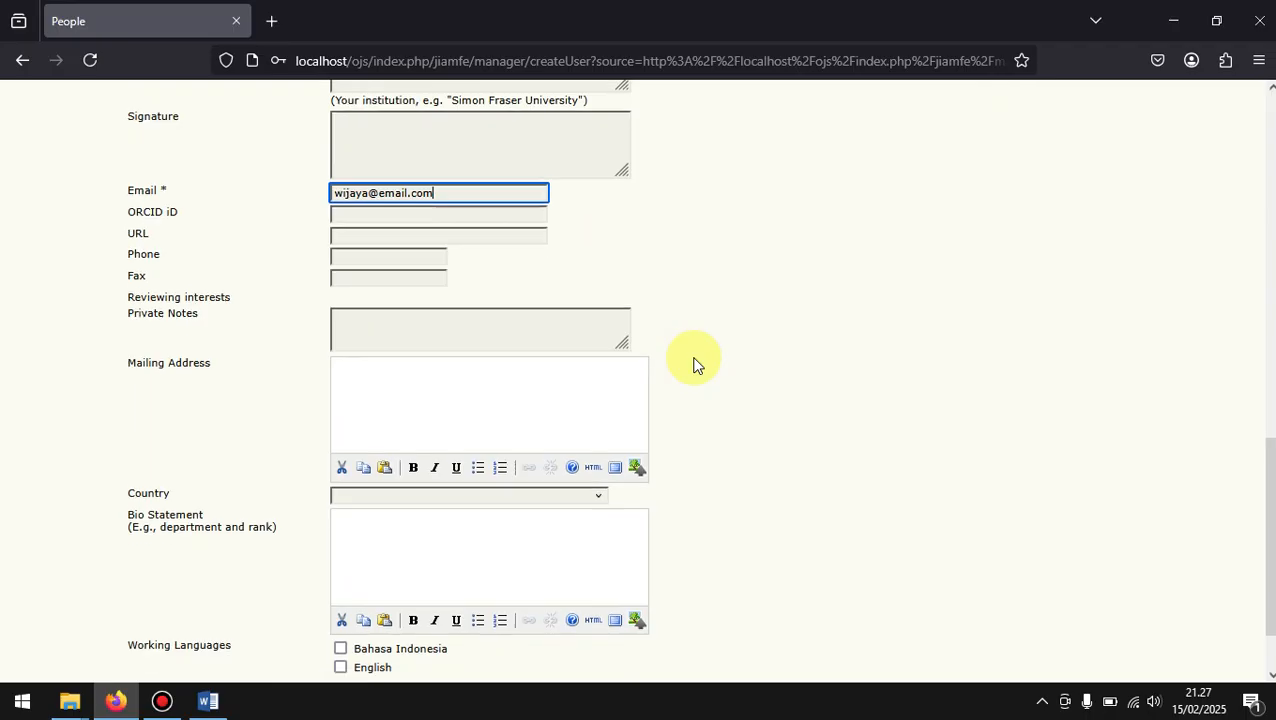
right_click(535, 253)
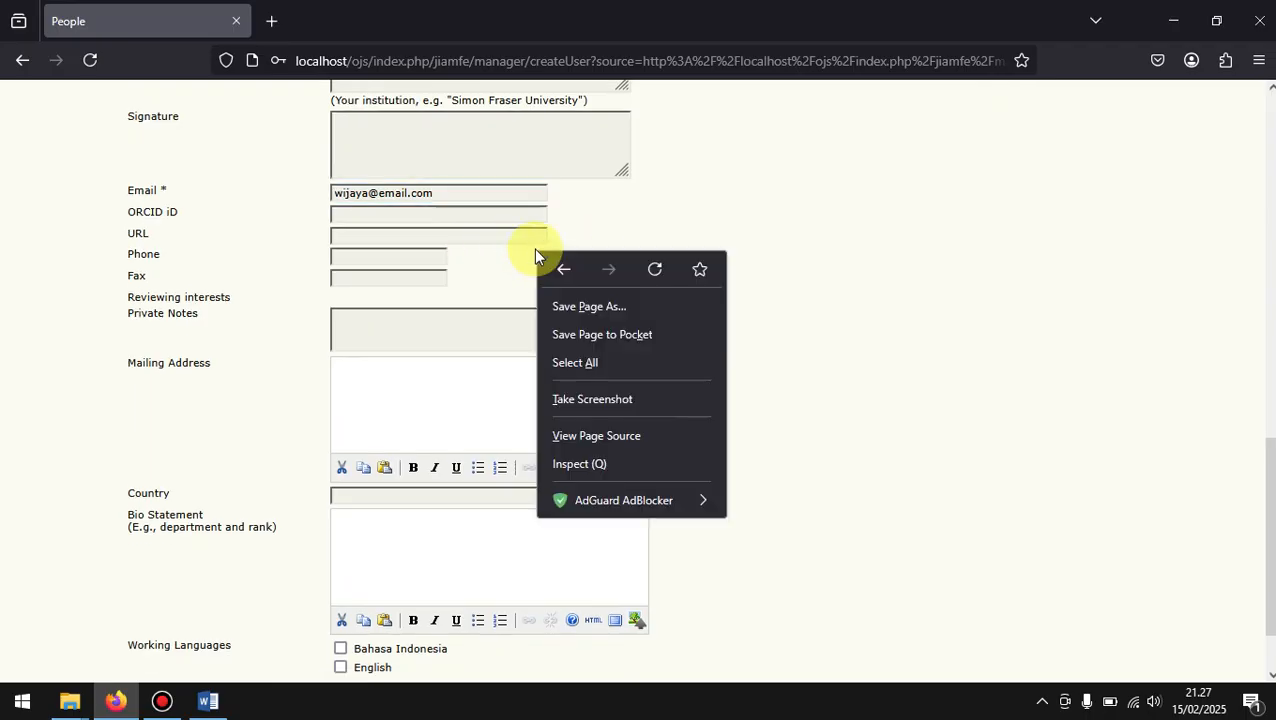
click(582, 225)
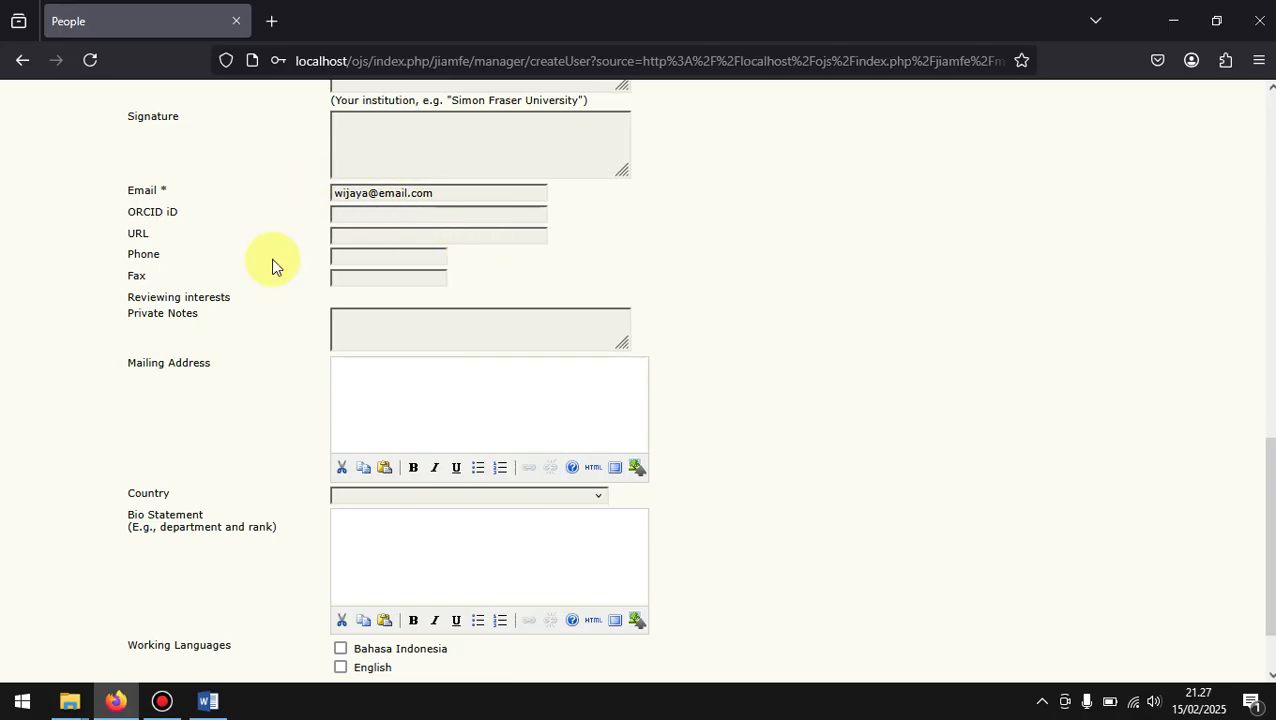
scroll(515, 304, down, 1)
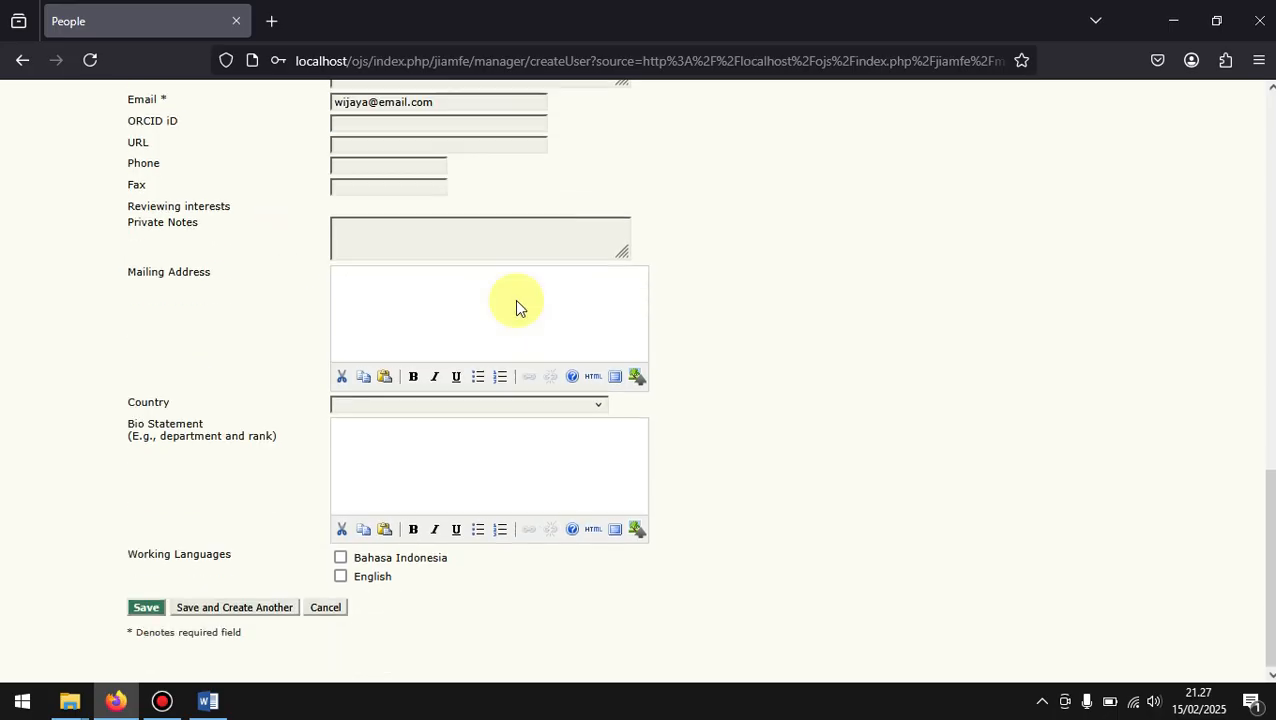
click(374, 412)
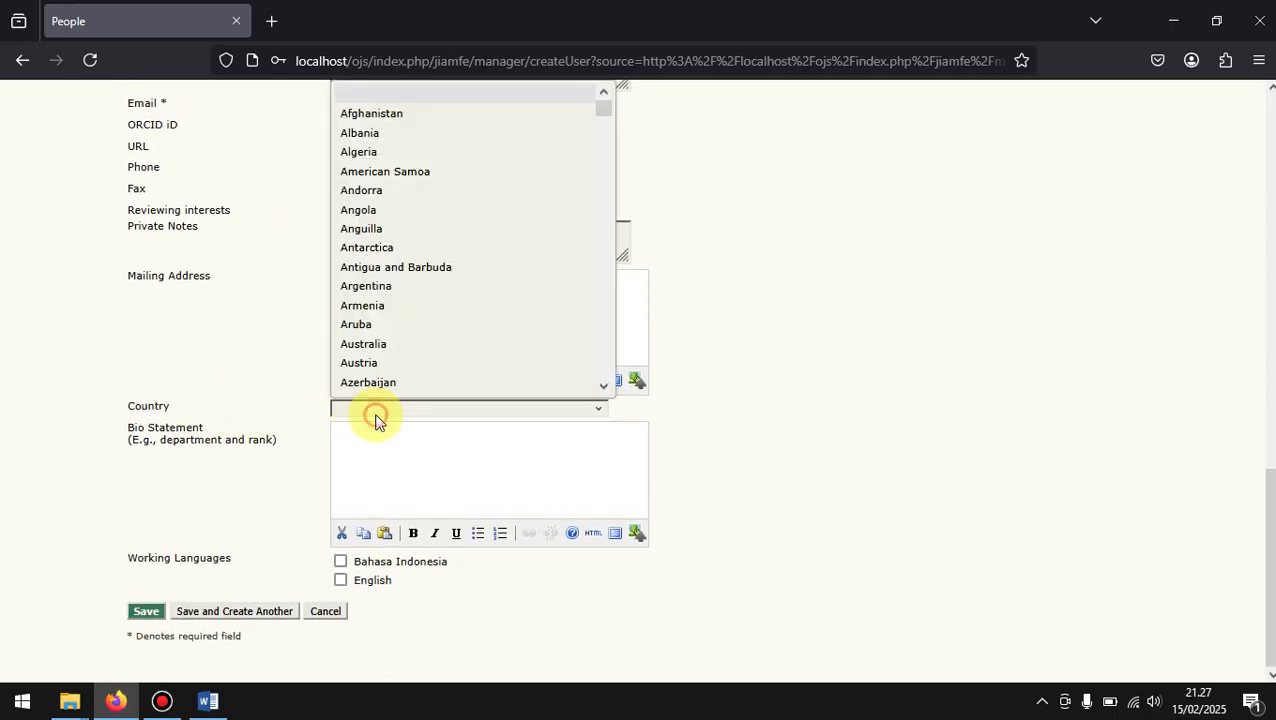
text(indo)
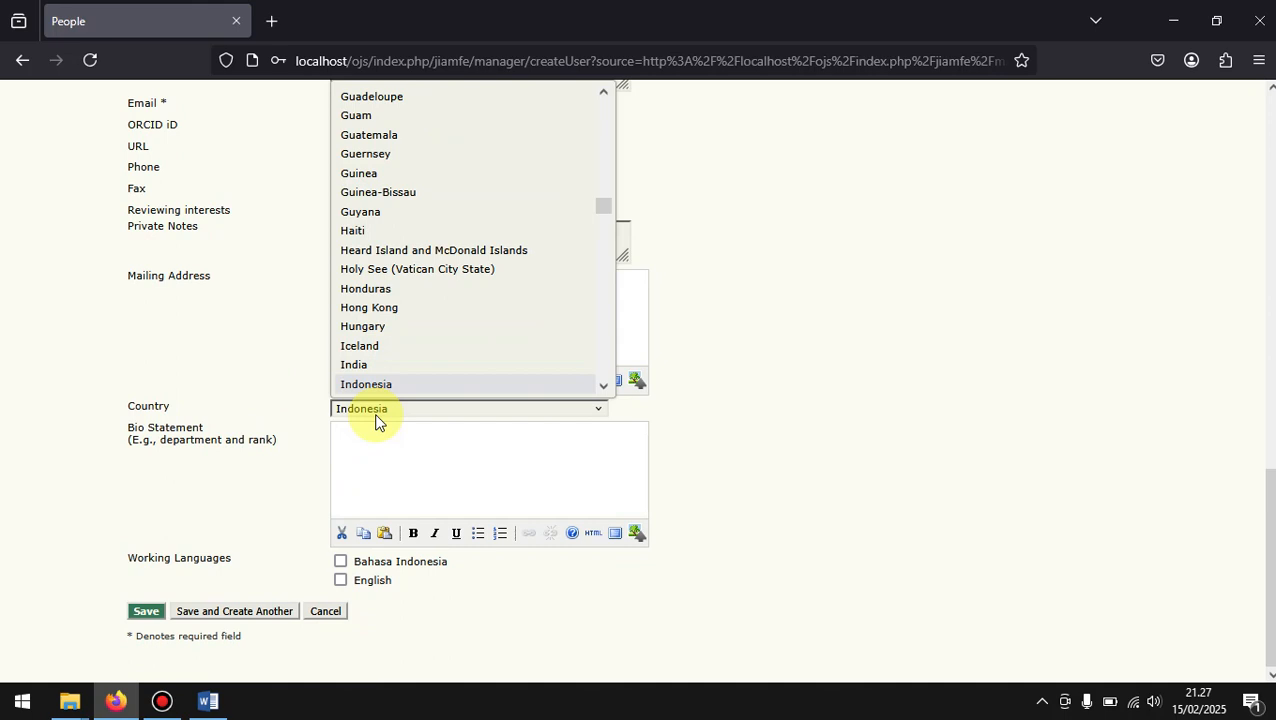
click(442, 383)
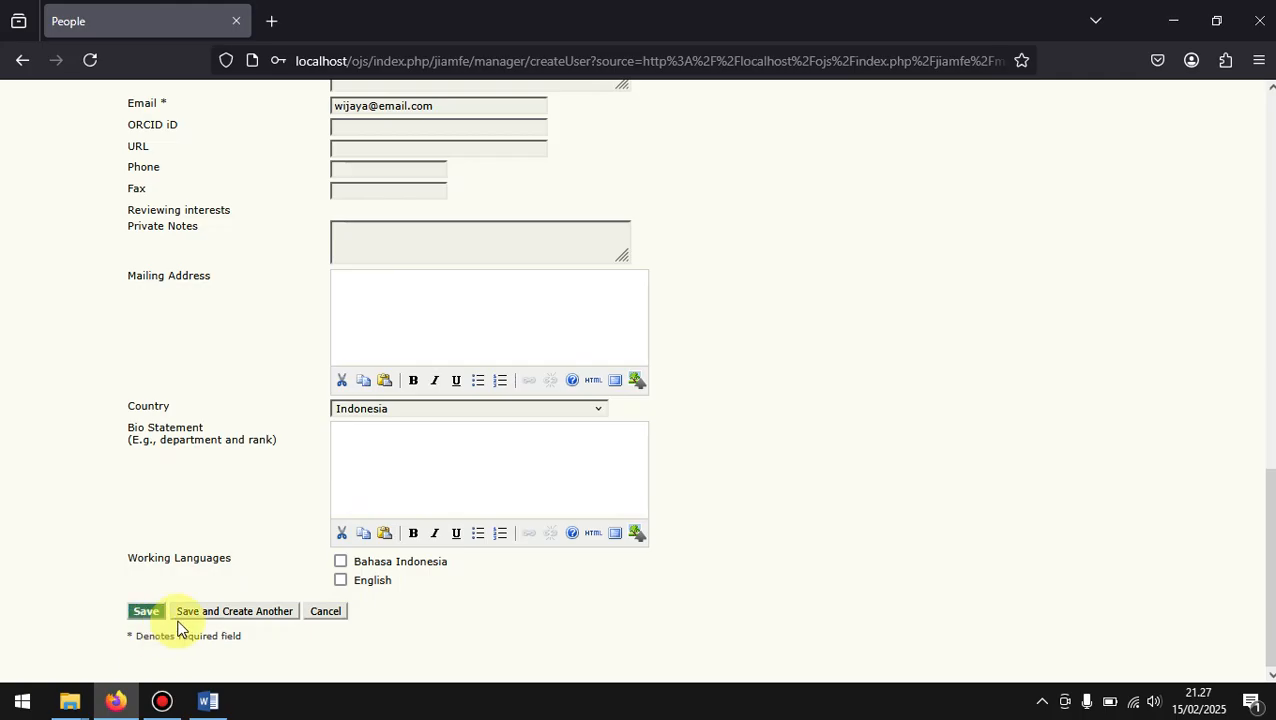
Step: Check the completed form, save the new user account and decline storing its login in the browser
scroll(190, 588, down, 1)
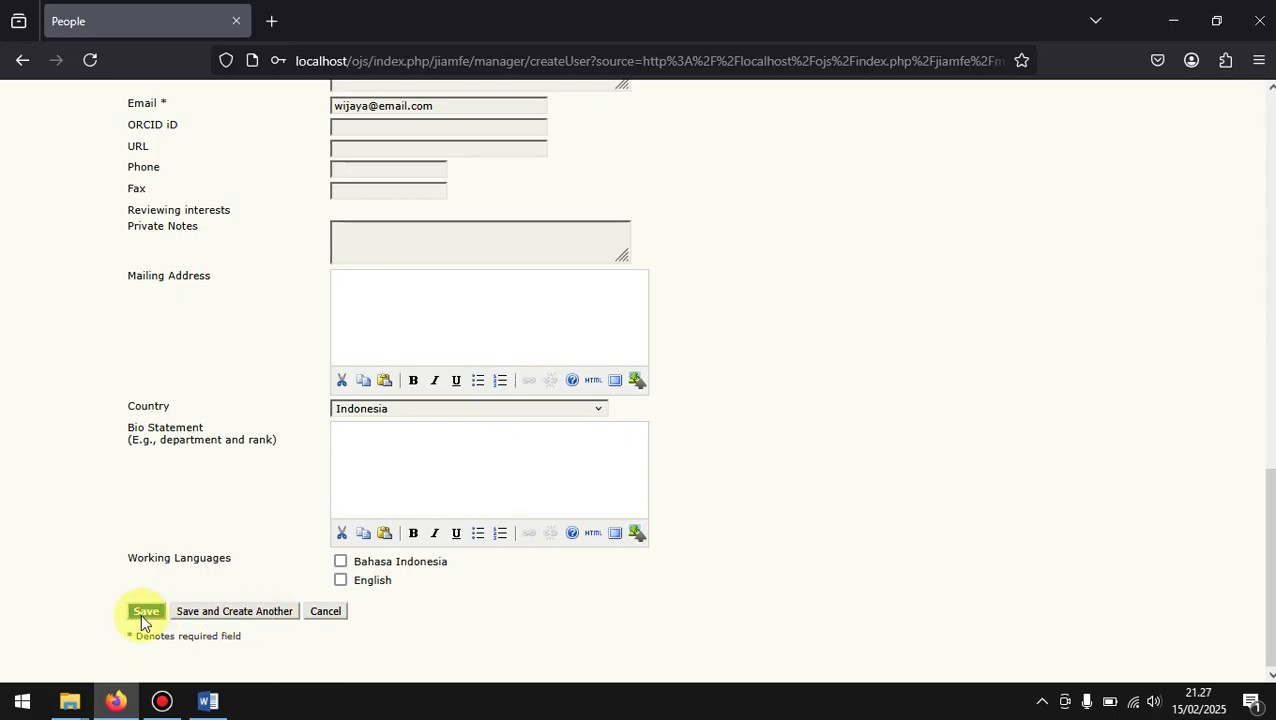
scroll(239, 418, up, 8)
scroll(239, 418, up, 3)
scroll(239, 418, down, 10)
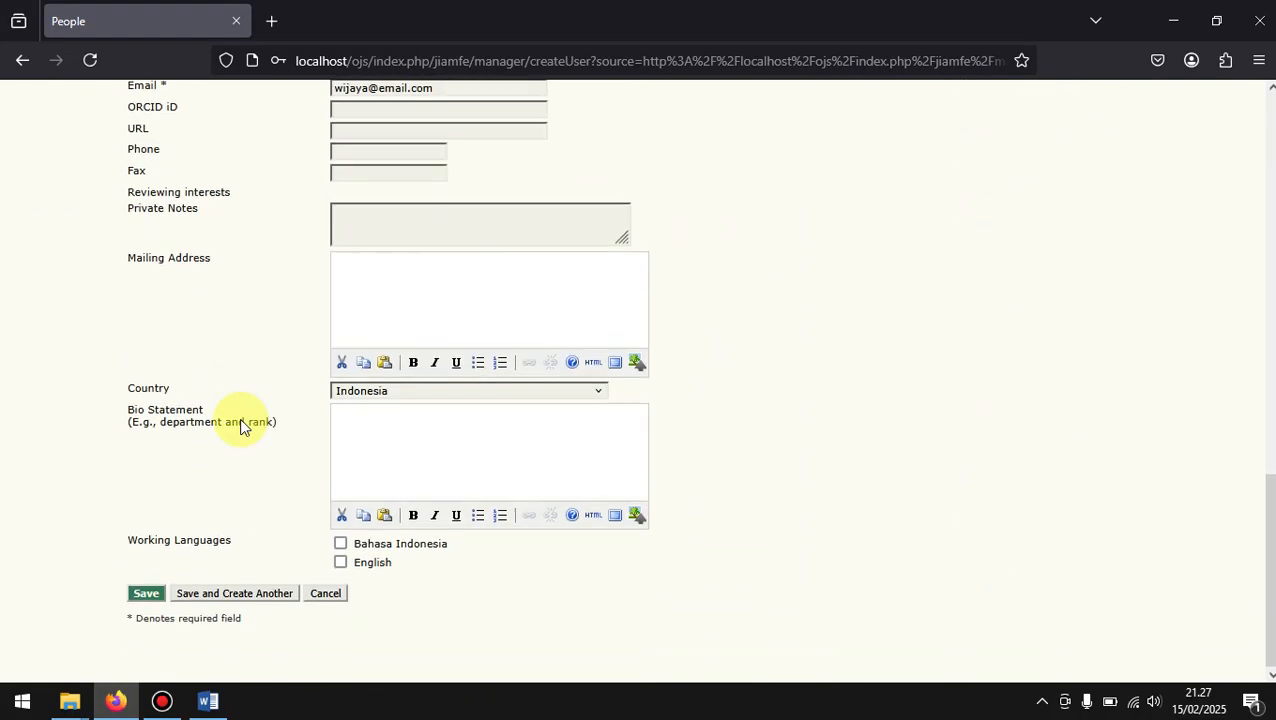
scroll(239, 418, up, 1)
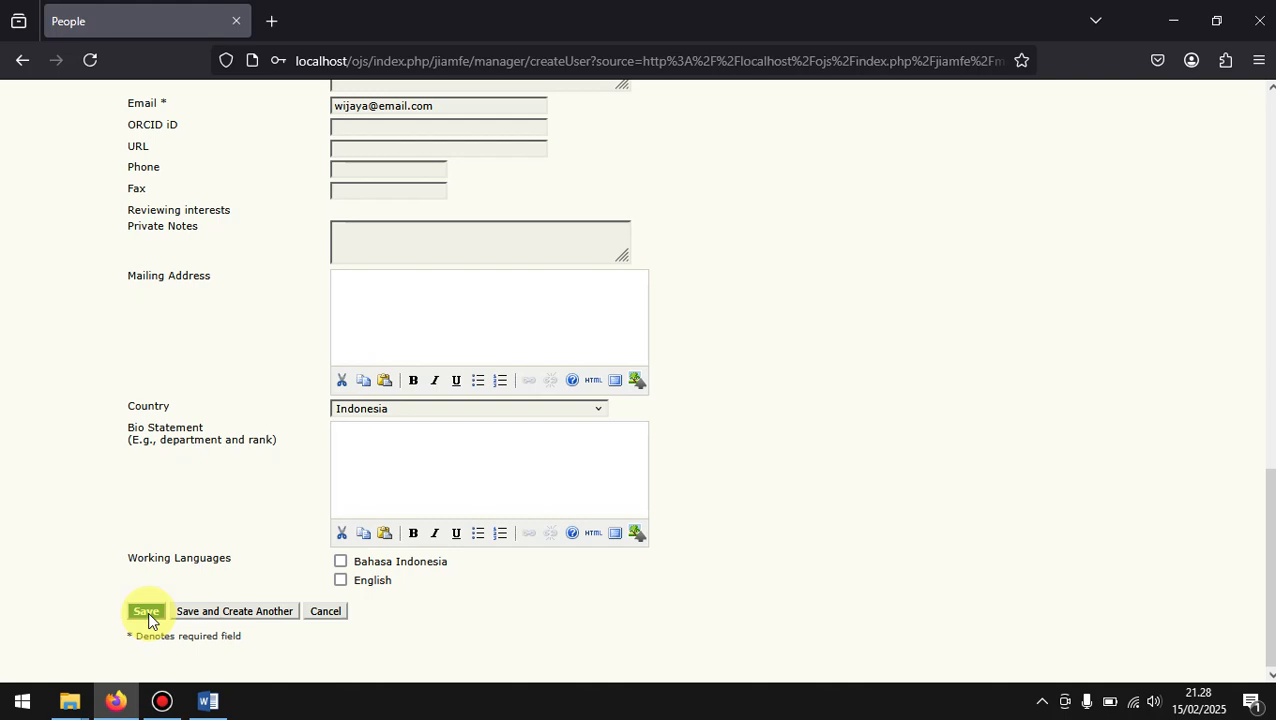
click(240, 611)
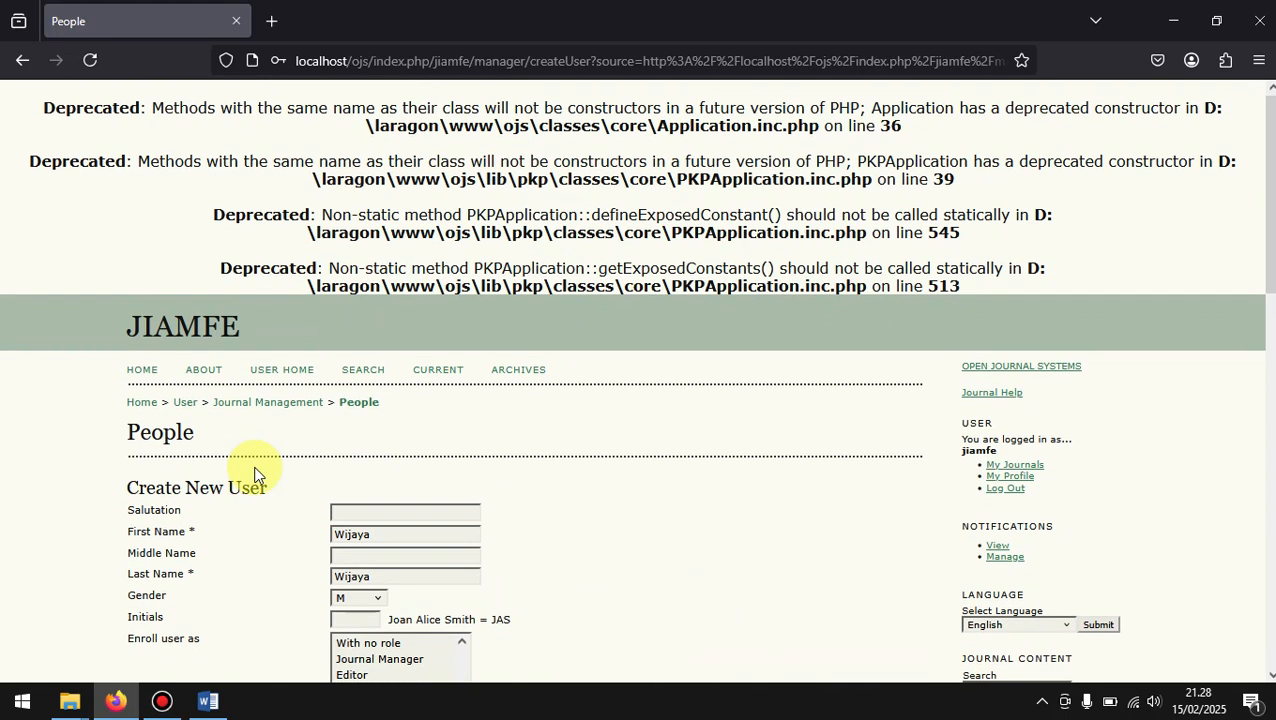
scroll(254, 473, down, 8)
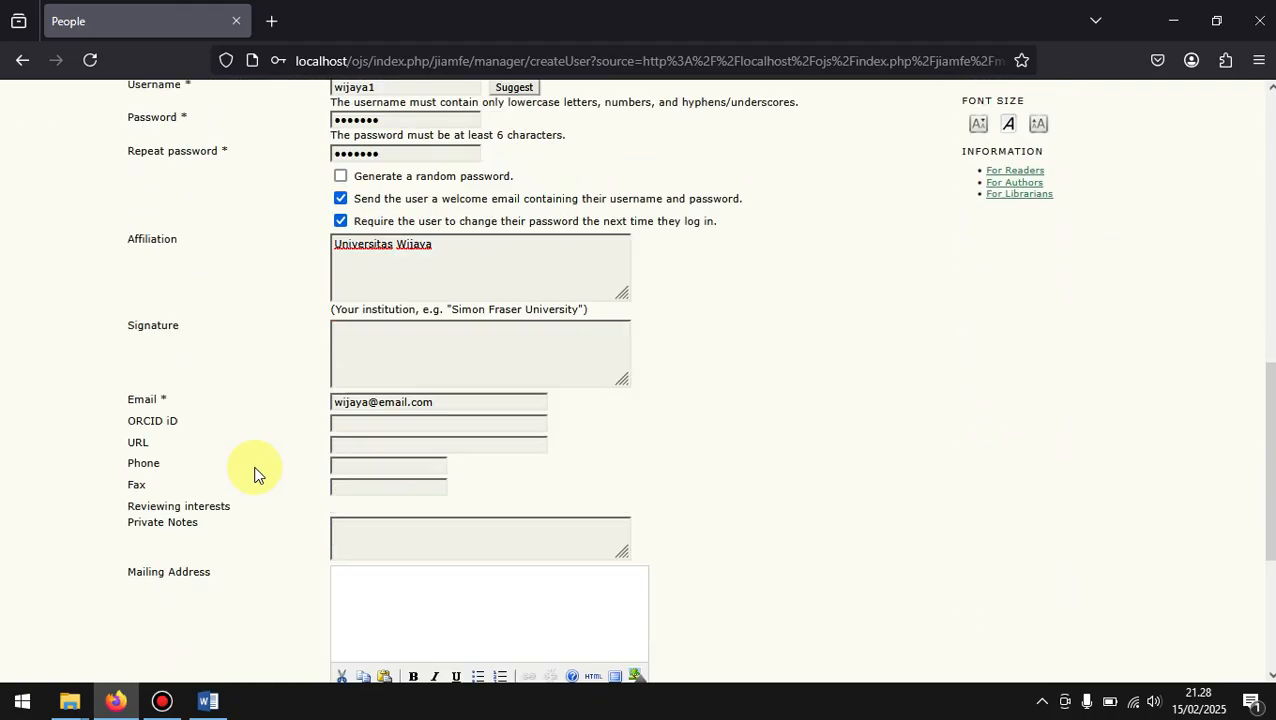
scroll(254, 473, down, 3)
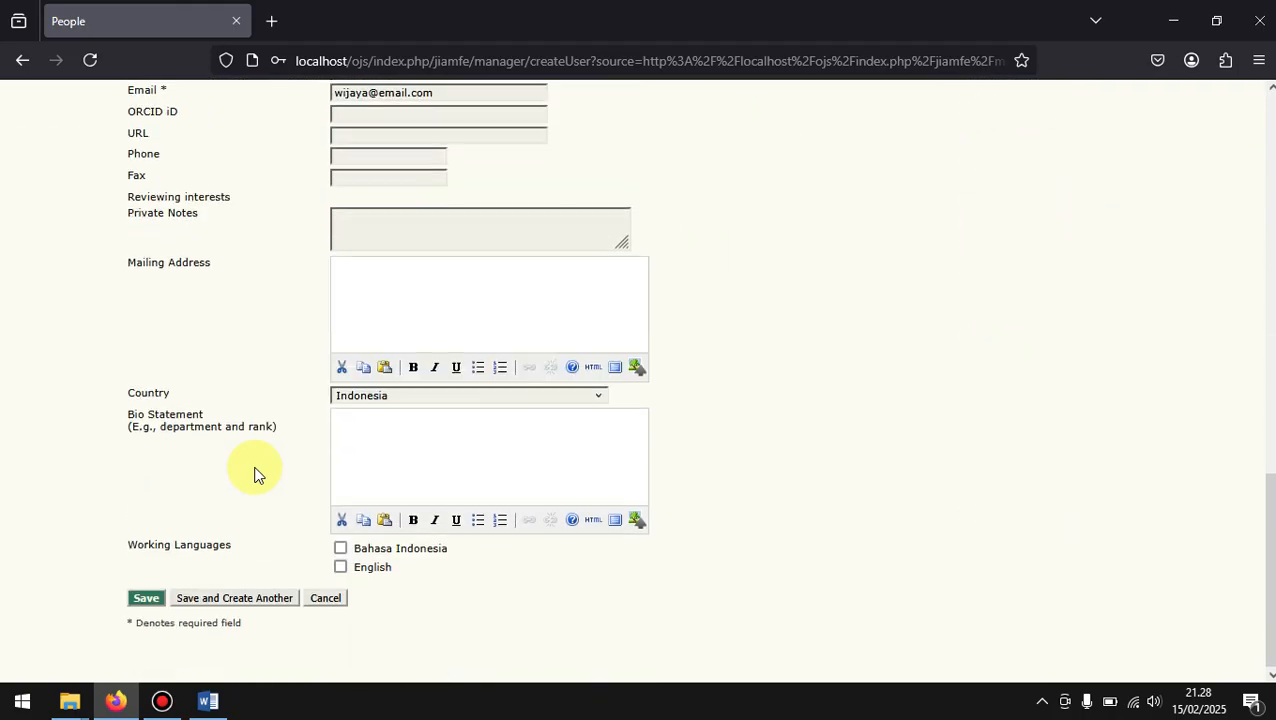
click(147, 613)
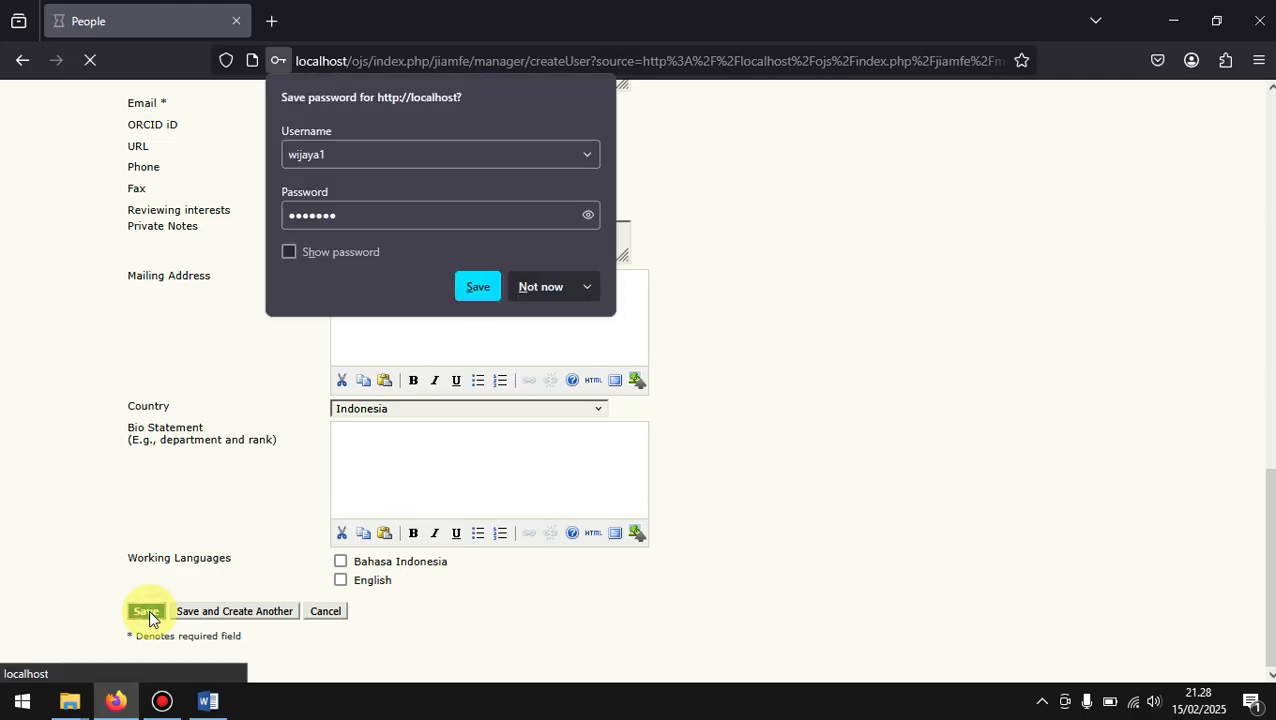
click(543, 287)
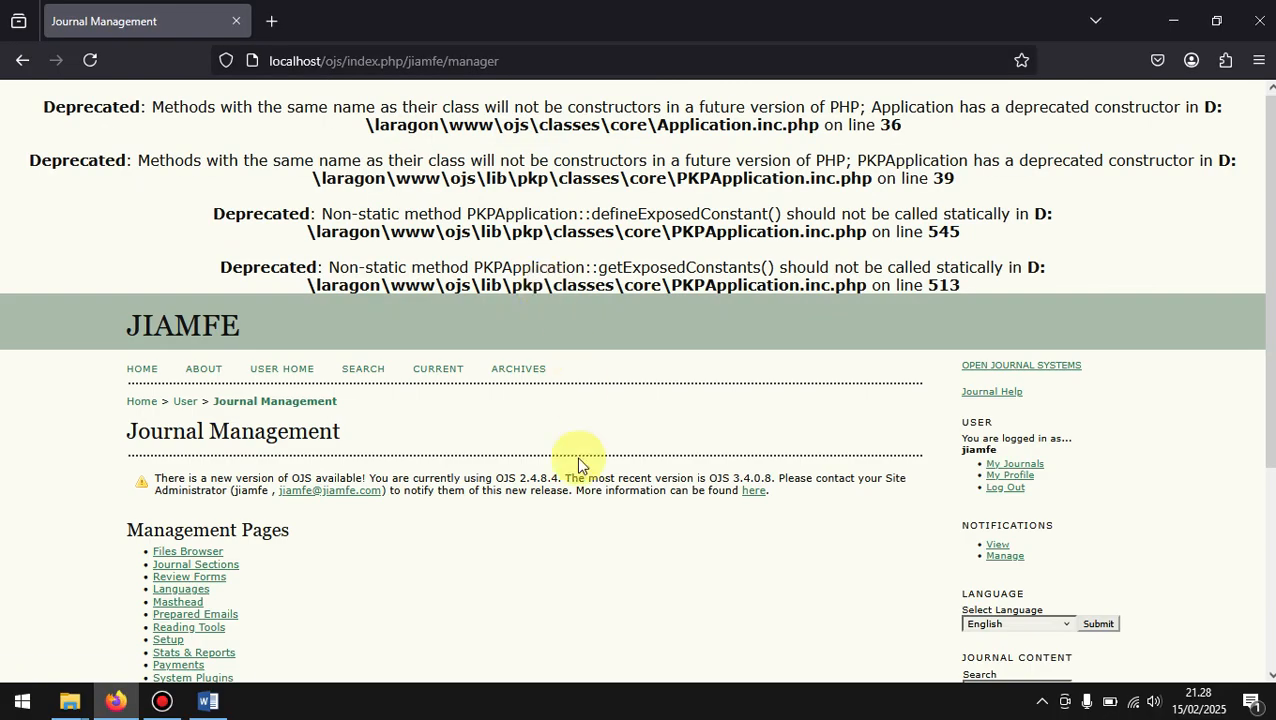
Step: Open the journal's Authors role list and examine the names and usernames of the enrolled authors
scroll(578, 464, down, 3)
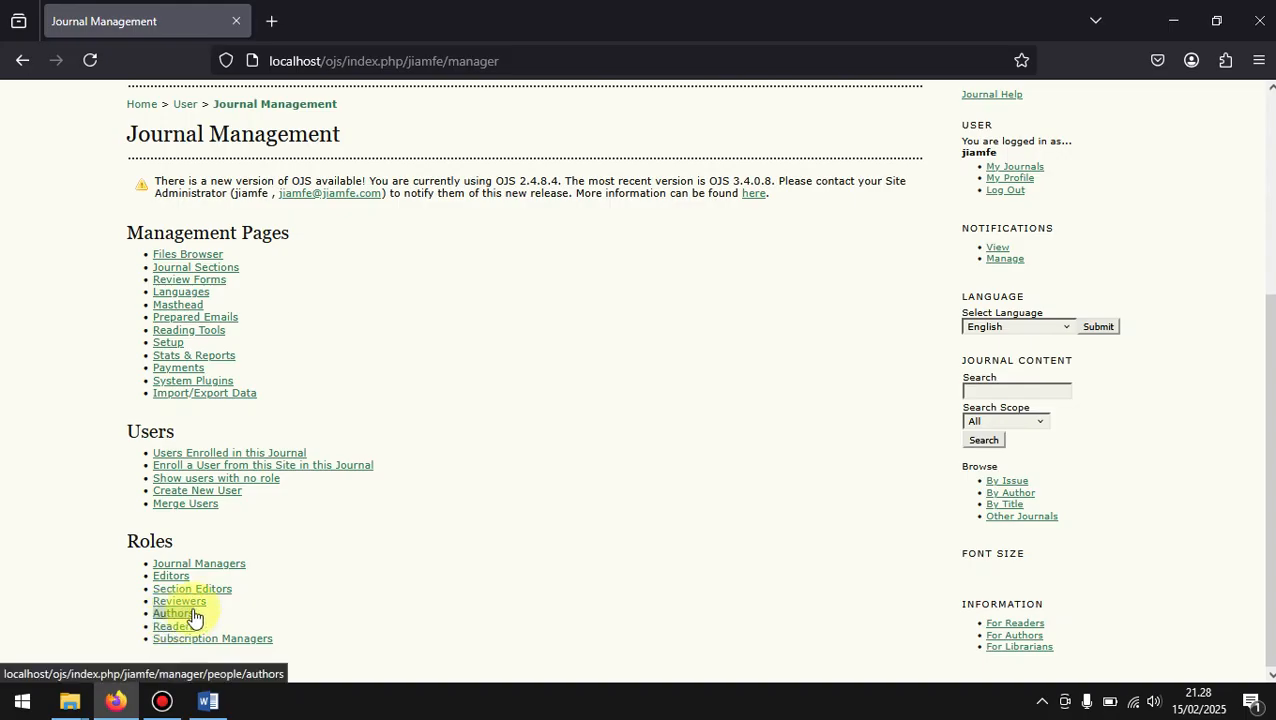
scroll(154, 541, down, 1)
scroll(152, 541, up, 1)
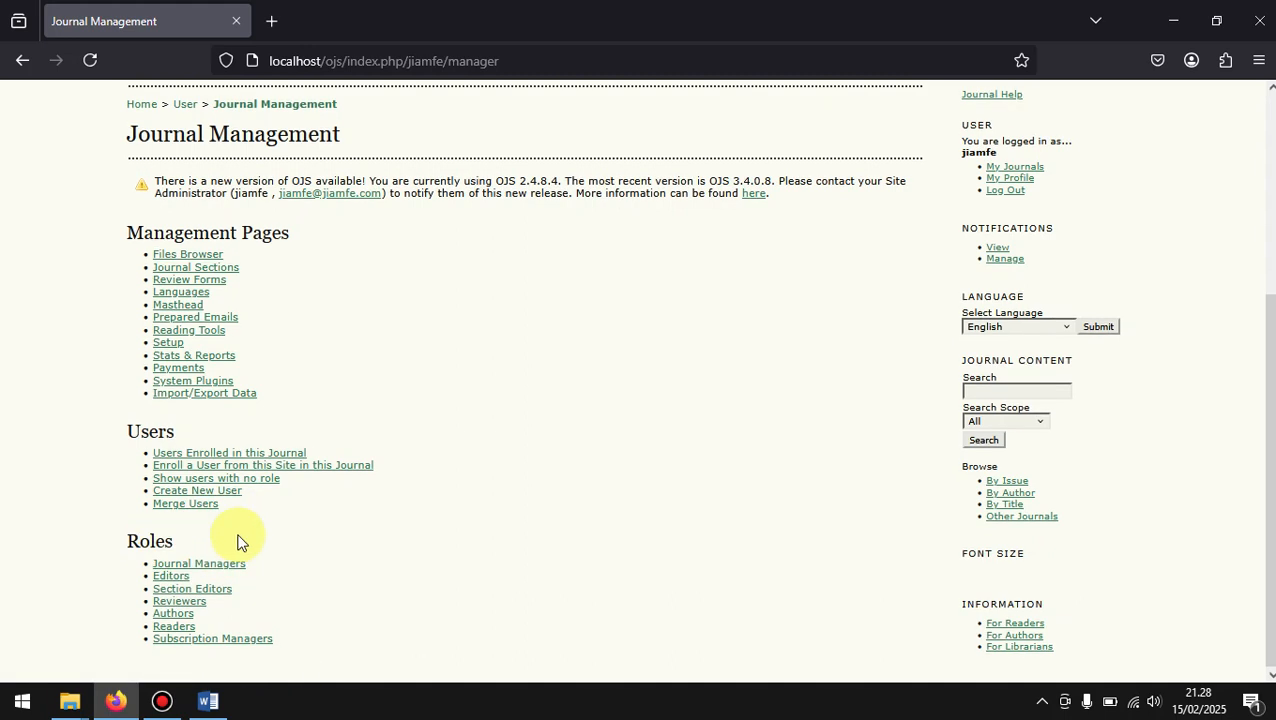
click(162, 620)
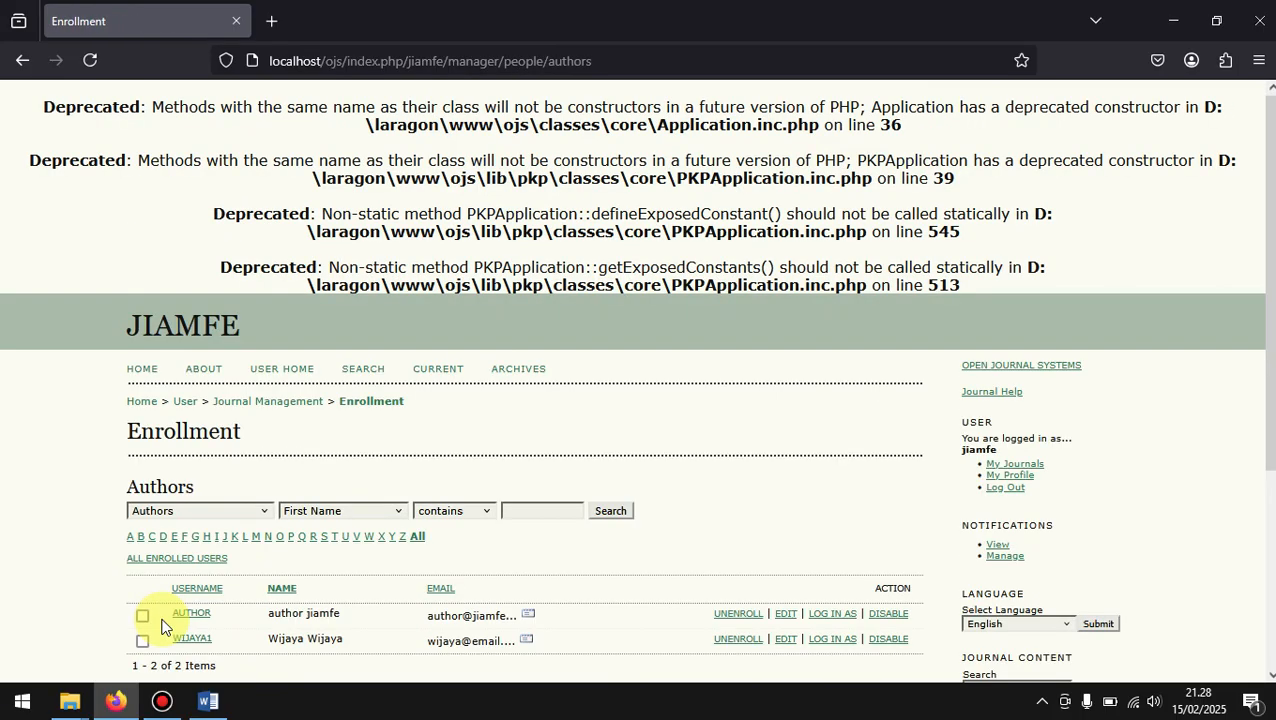
scroll(313, 572, down, 5)
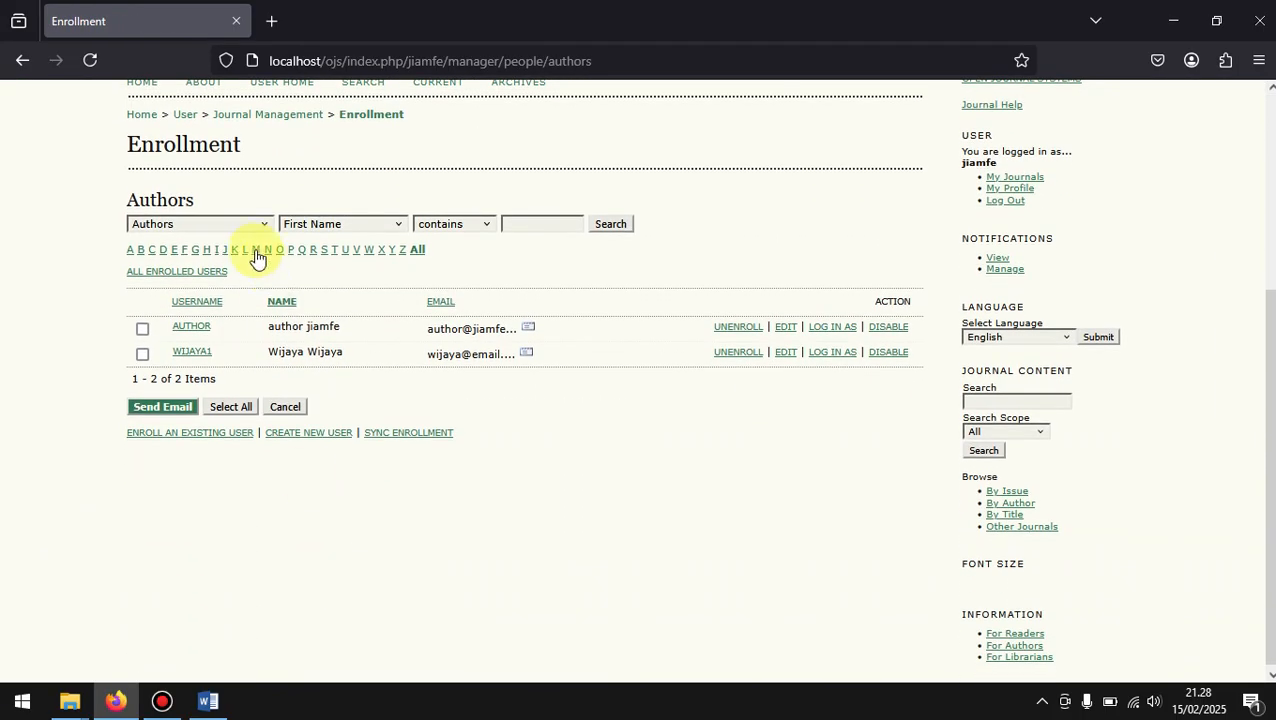
drag(354, 329, 265, 333)
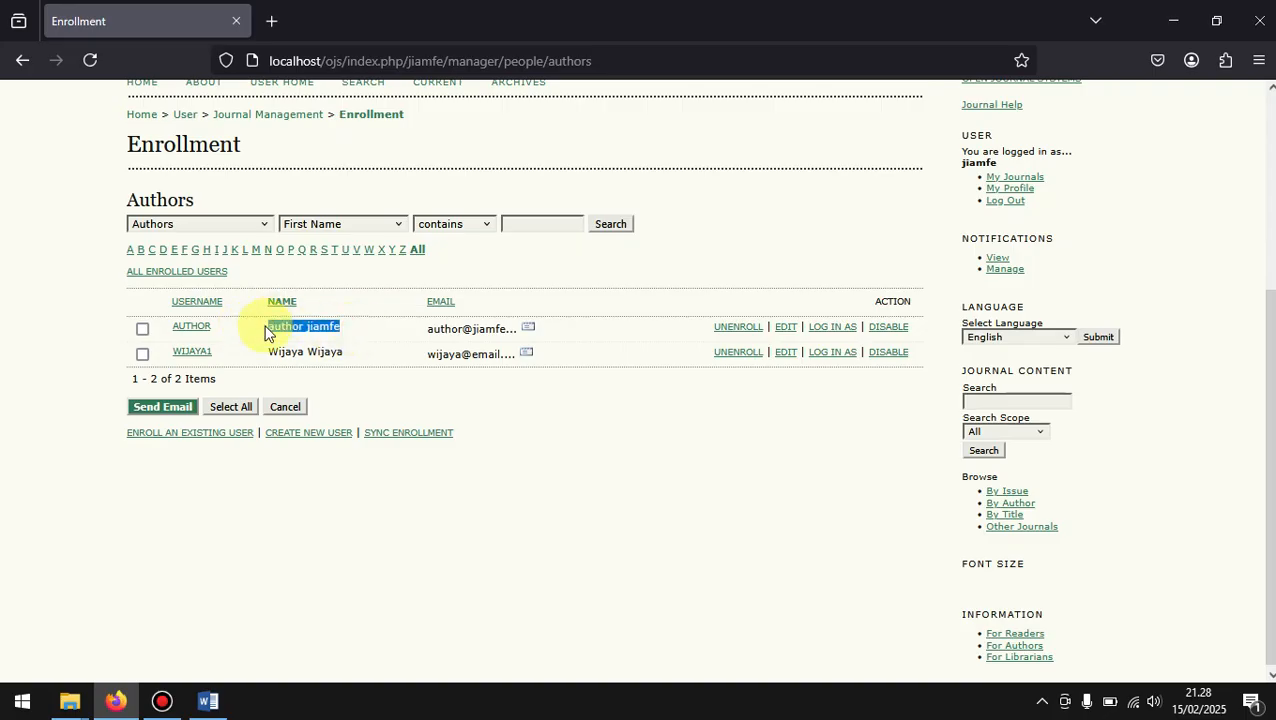
click(245, 346)
drag(362, 357, 257, 361)
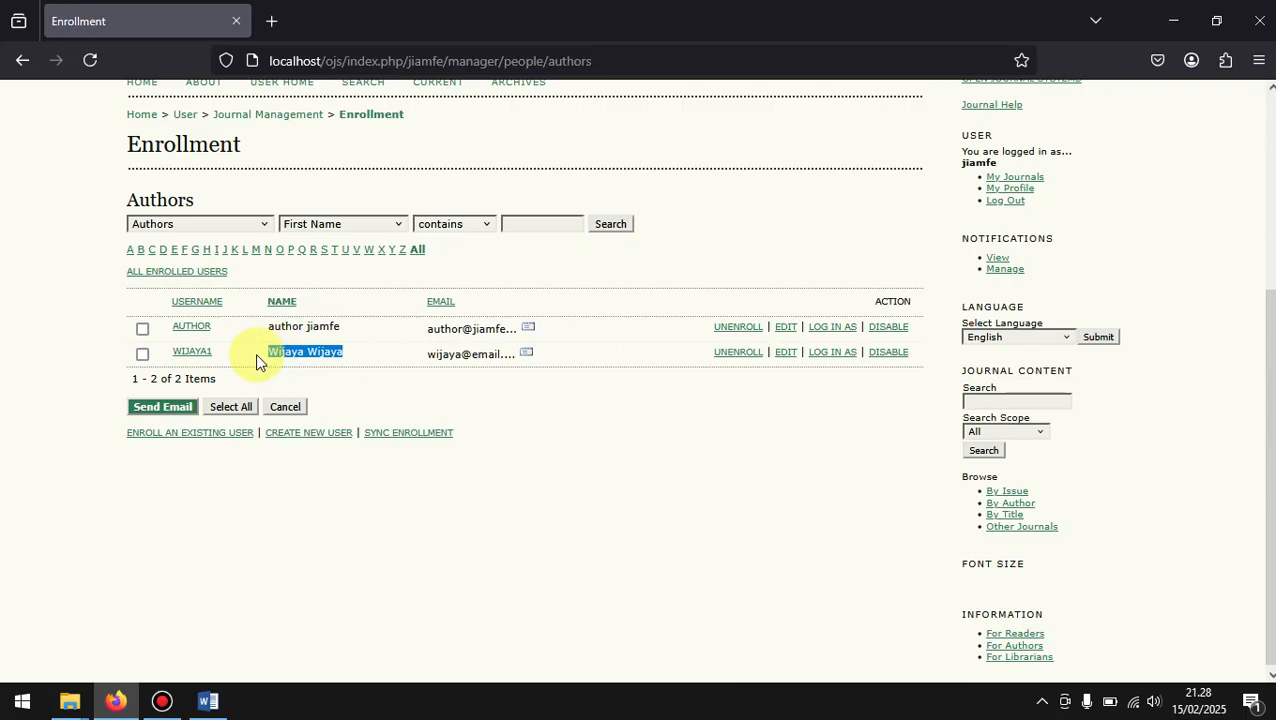
drag(230, 357, 190, 350)
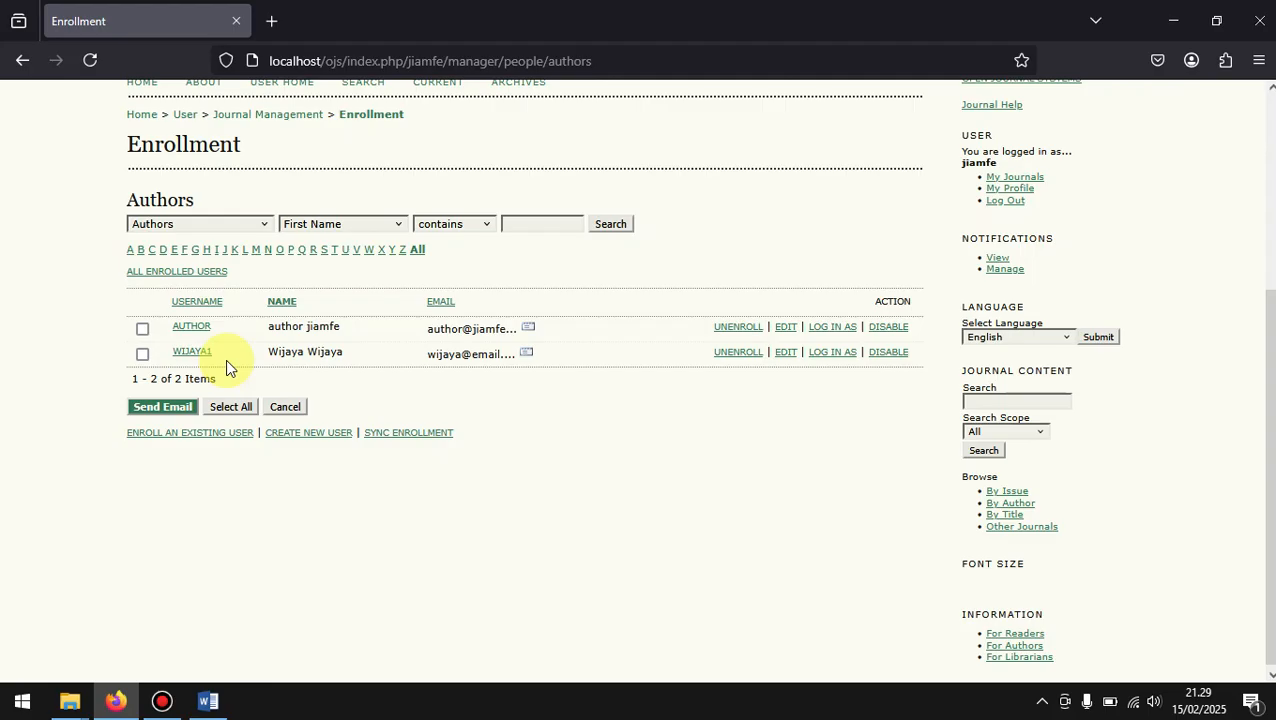
Step: Log in as the newly created author from the Authors list and view that account's User Home page
click(836, 355)
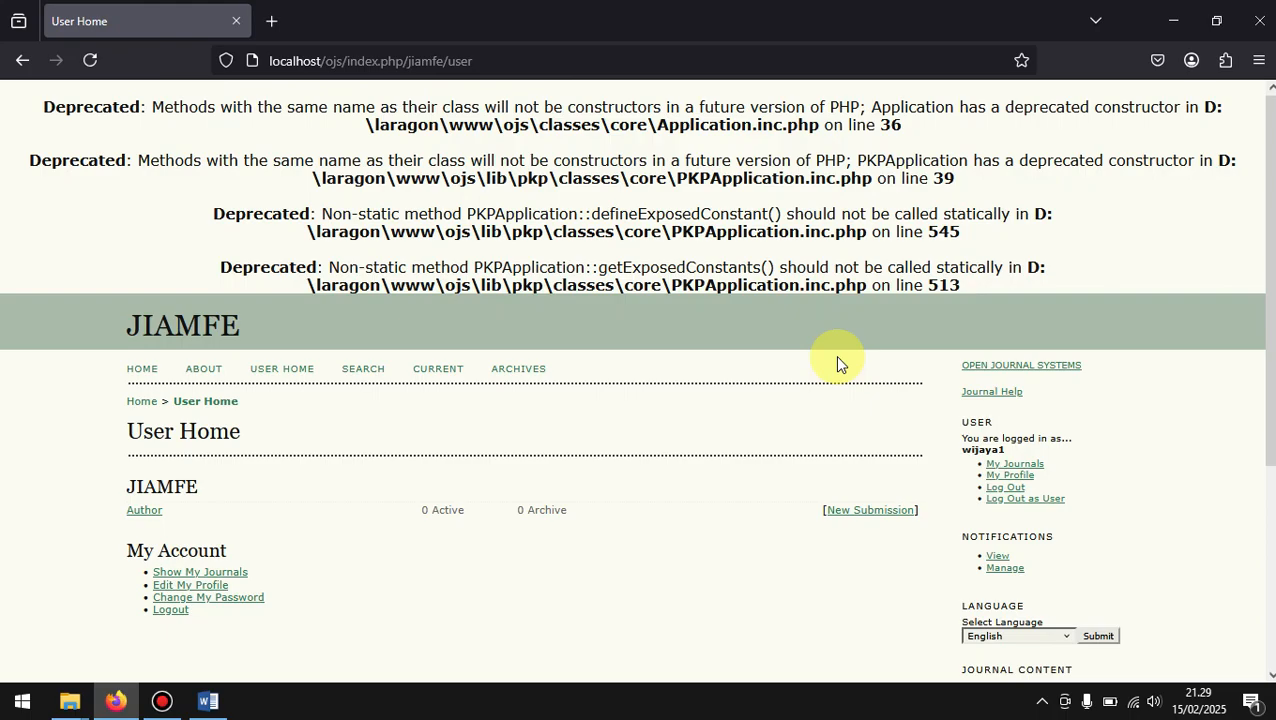
scroll(786, 561, down, 2)
scroll(786, 561, down, 1)
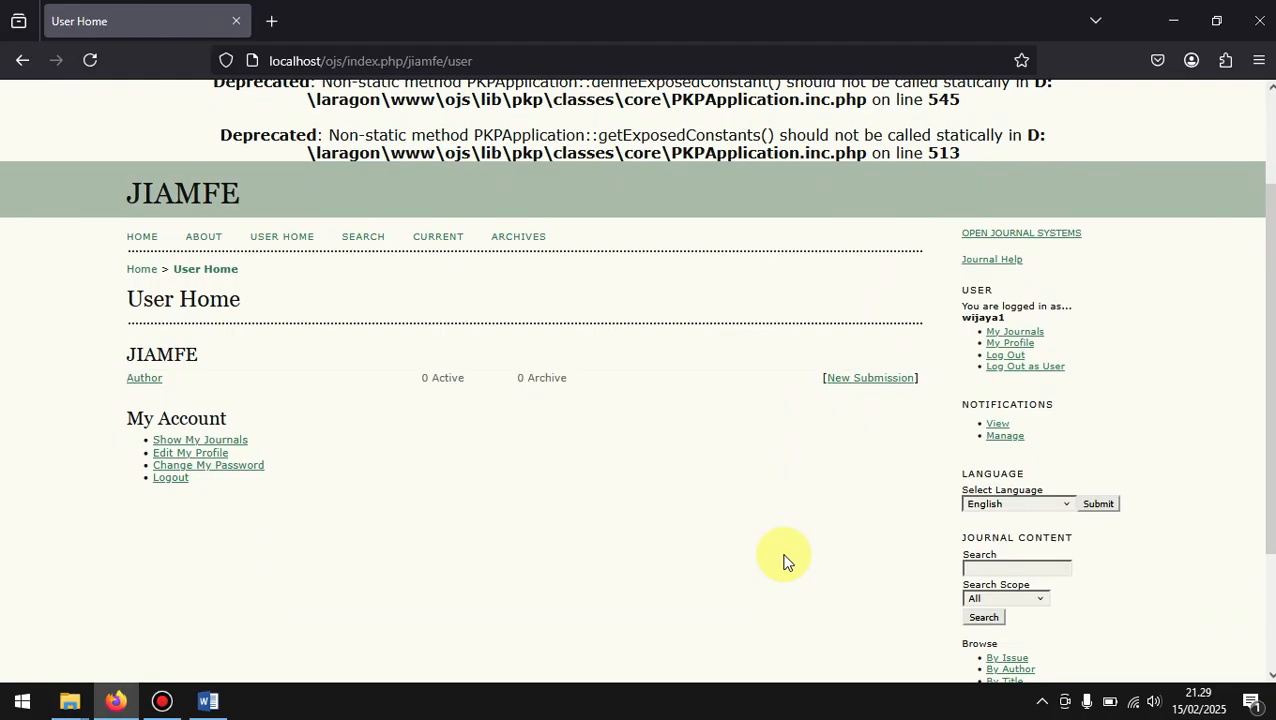
Step: Stop acting as the author by logging out as user, and open the Journal Management page as Journal Manager
scroll(784, 561, up, 3)
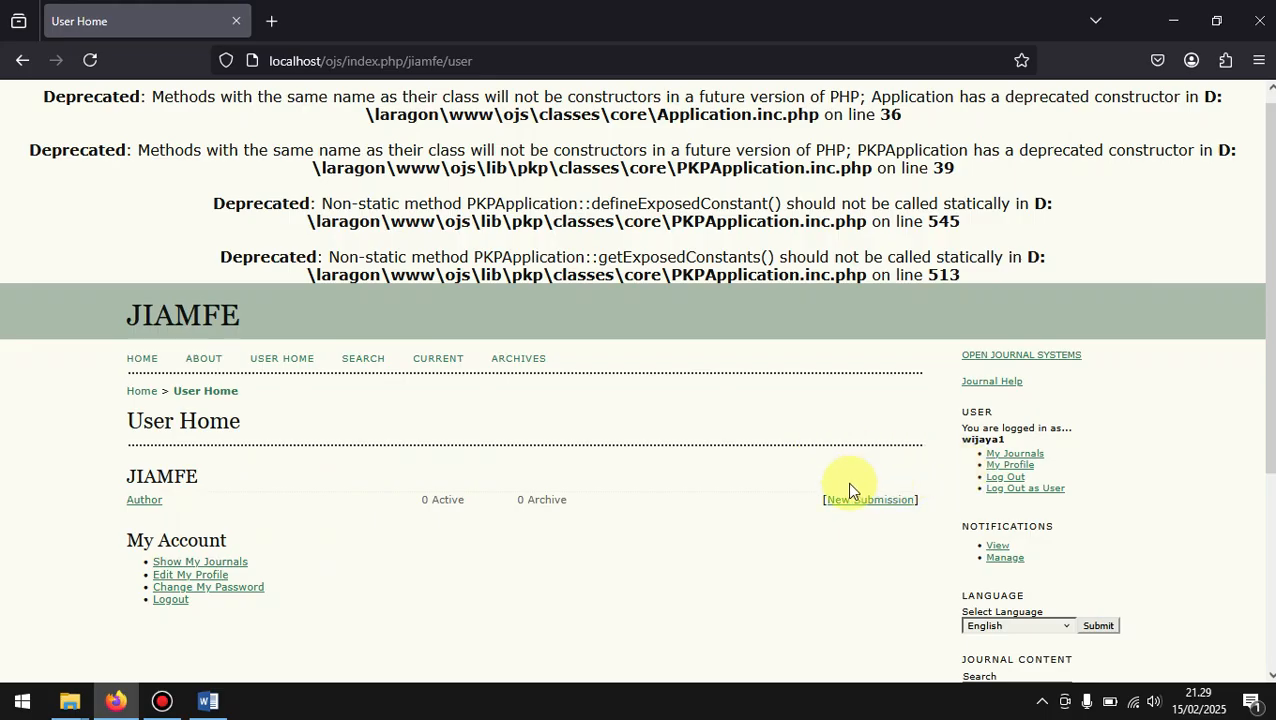
click(1005, 490)
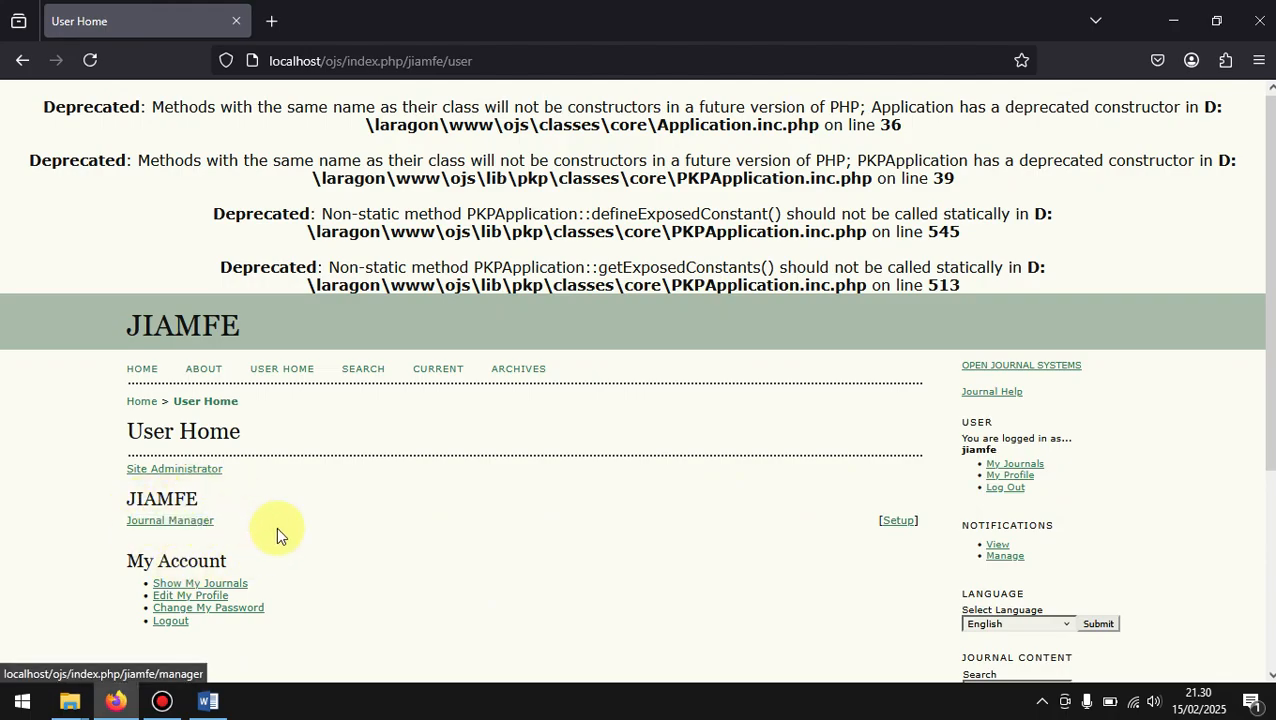
click(181, 526)
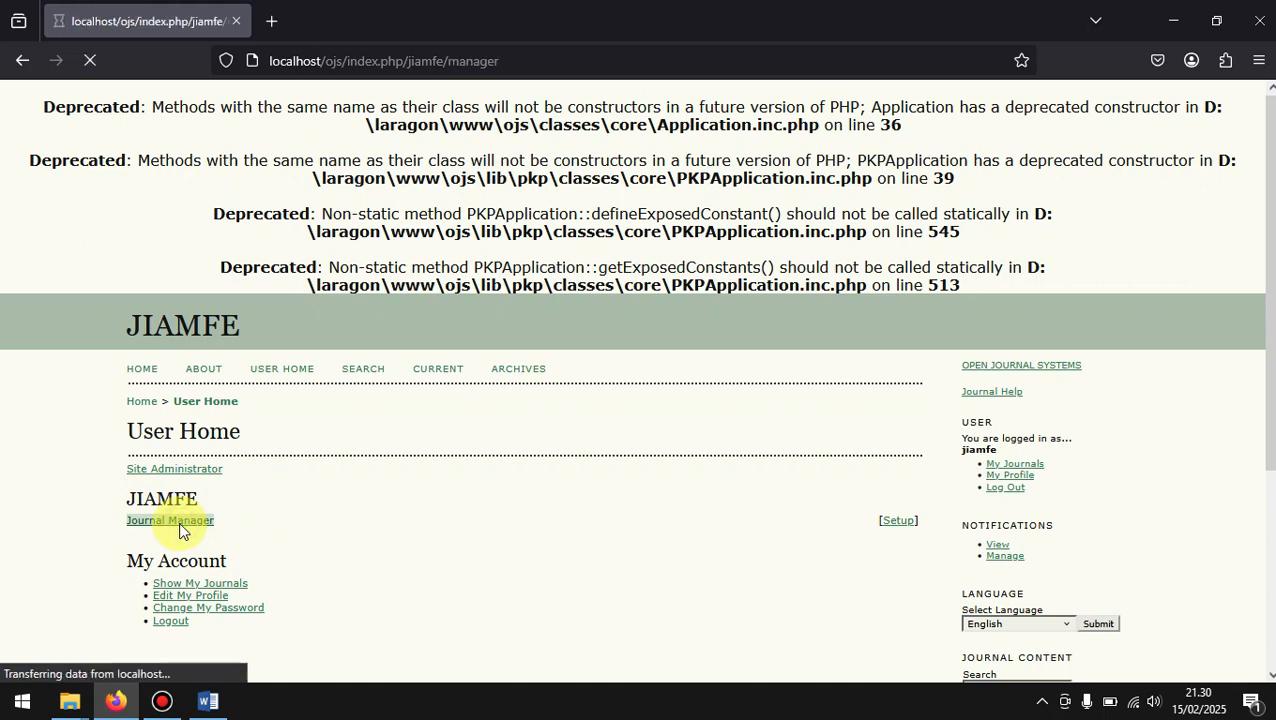
Step: Examine the Management Pages, Users and Roles sections of the Journal Management page
scroll(181, 524, down, 3)
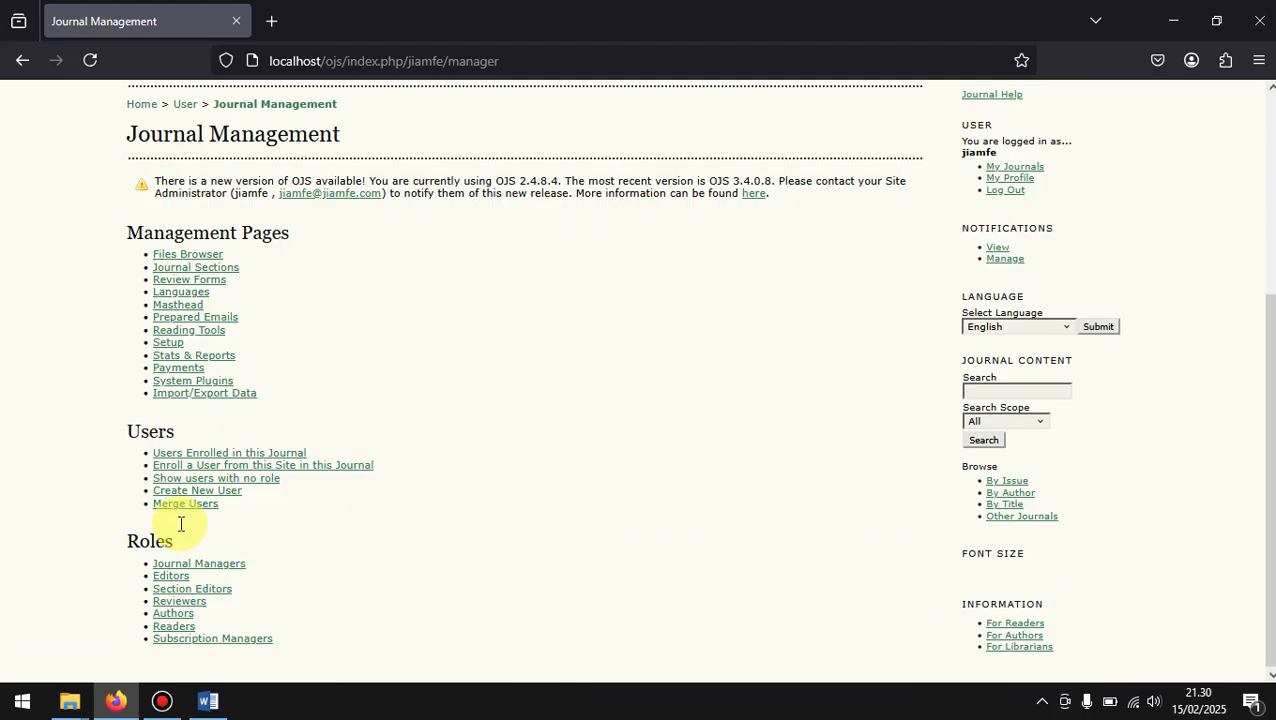
scroll(181, 524, up, 1)
scroll(181, 524, down, 1)
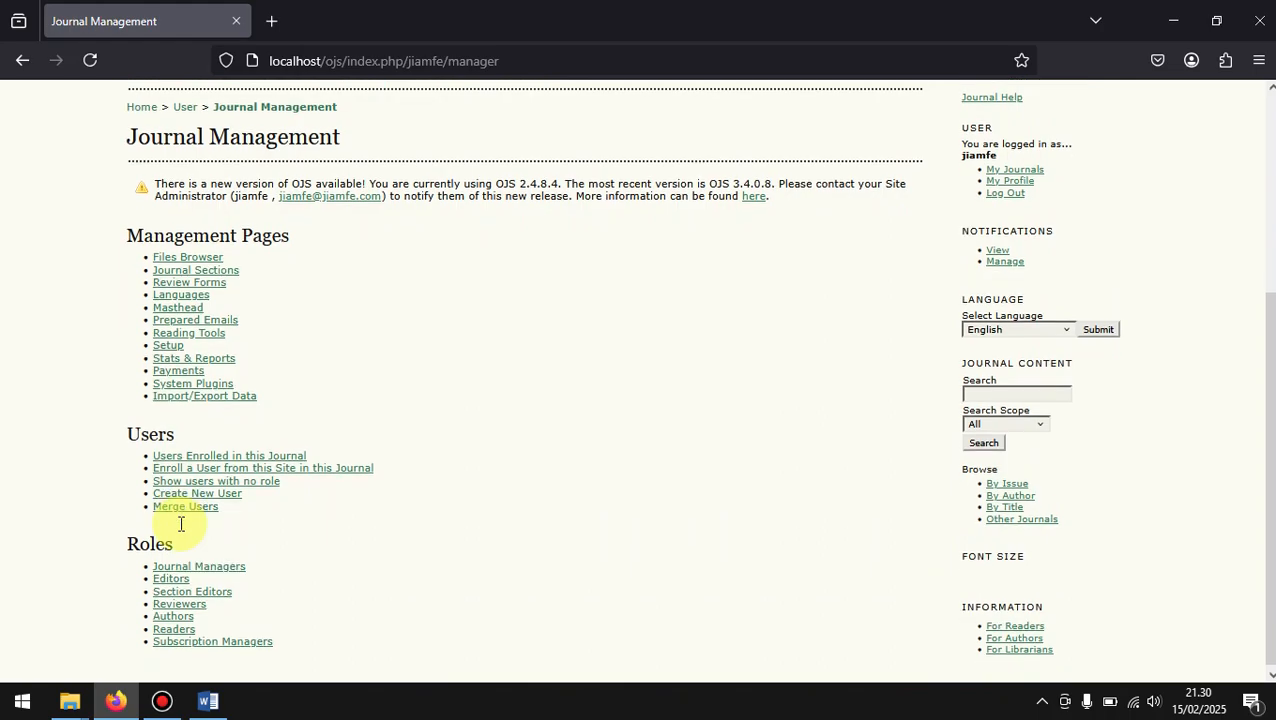
scroll(181, 524, up, 1)
scroll(181, 524, down, 1)
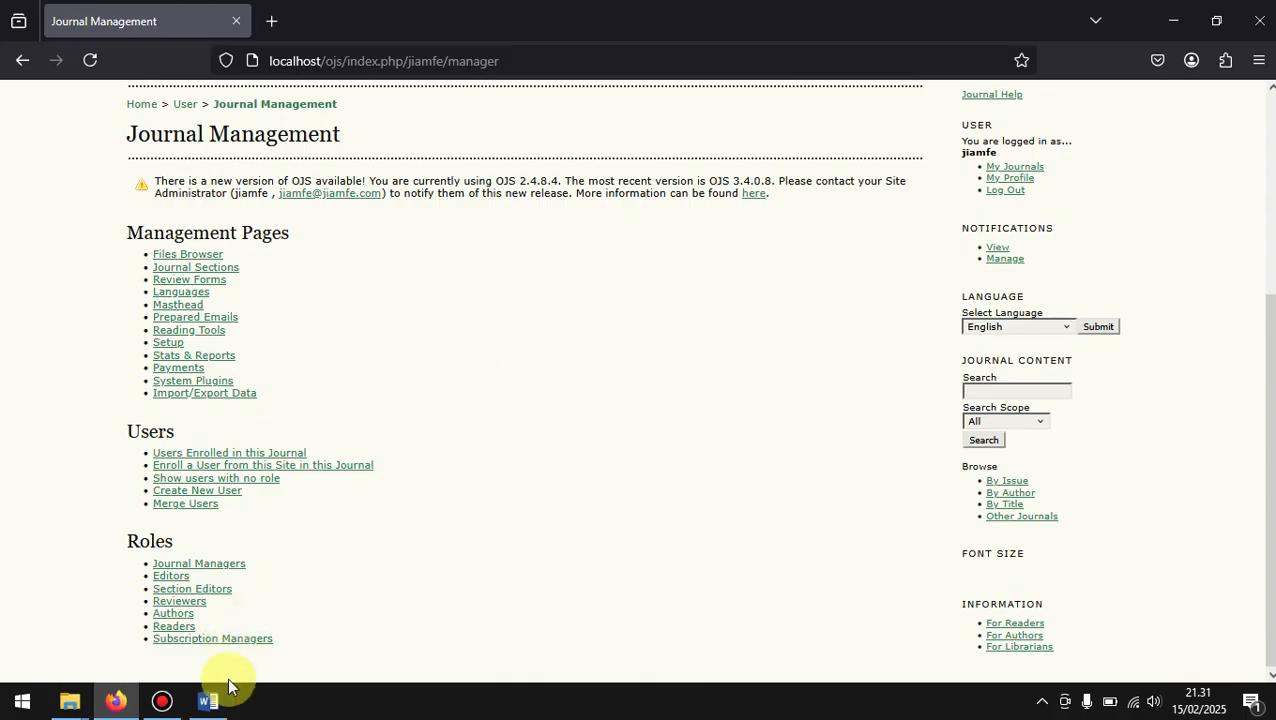
mouse_move(222, 703)
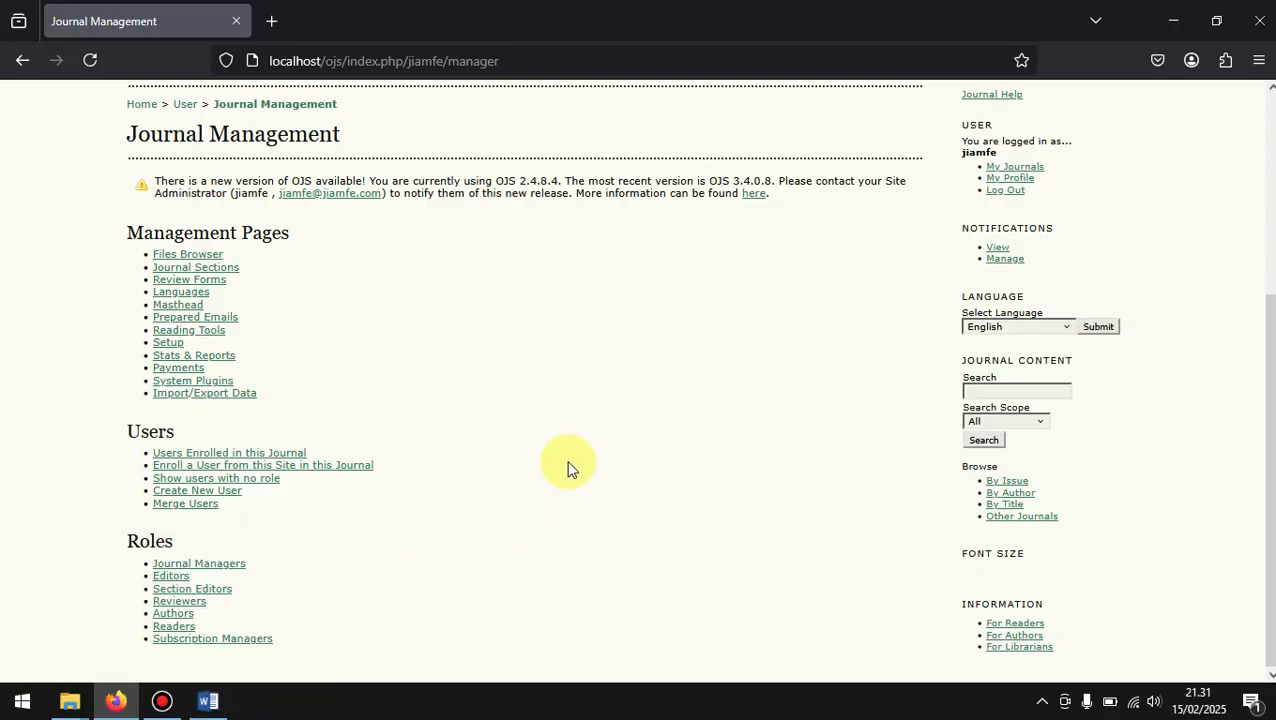
scroll(530, 491, down, 1)
scroll(530, 497, up, 1)
scroll(528, 488, up, 5)
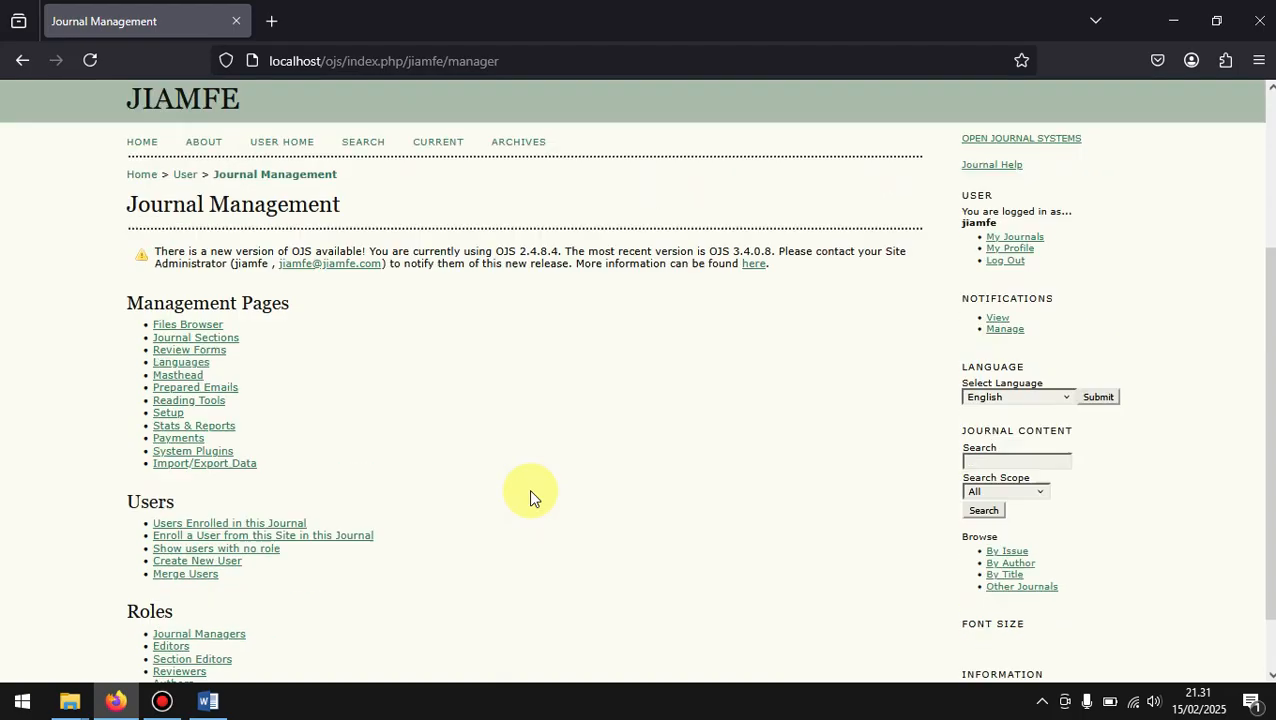
Step: Log out of the journal manager account and clear the prefilled username and password on the login page
click(1001, 430)
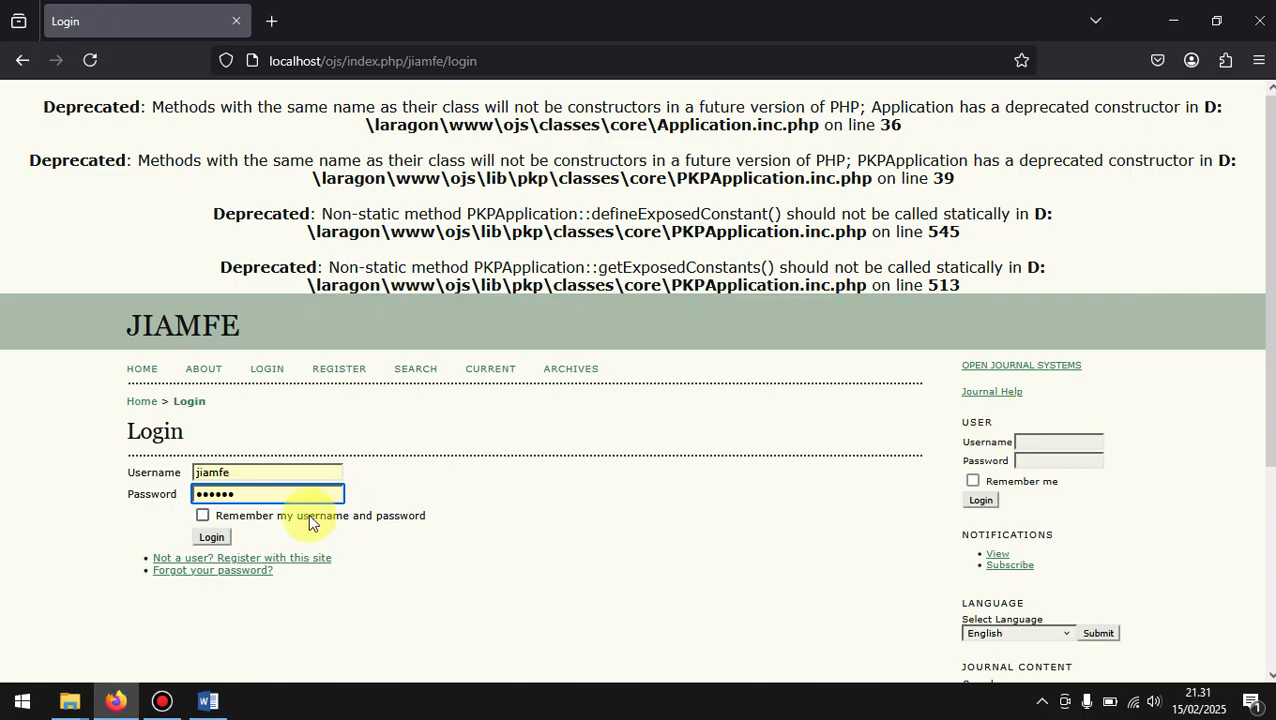
click(277, 468)
key(BackSpace)
key(BackSpace)
key(BackSpace)
key(BackSpace)
key(BackSpace)
key(BackSpace)
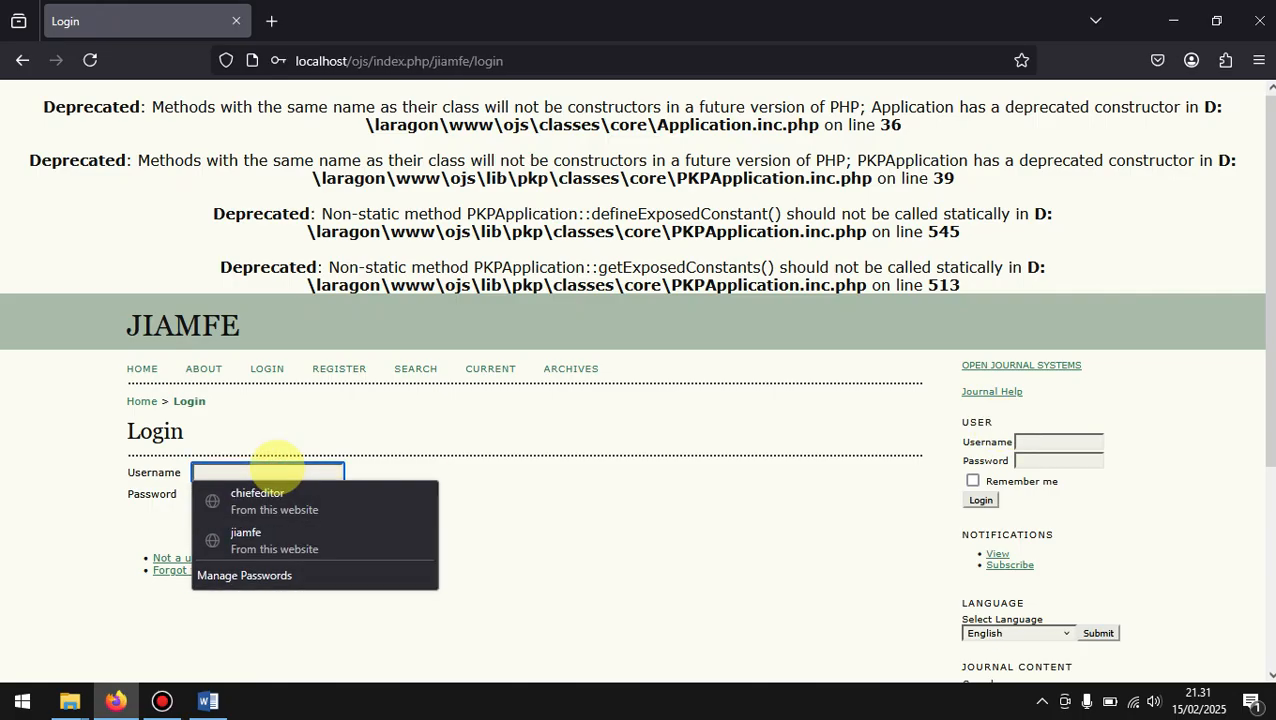
click(576, 578)
click(302, 490)
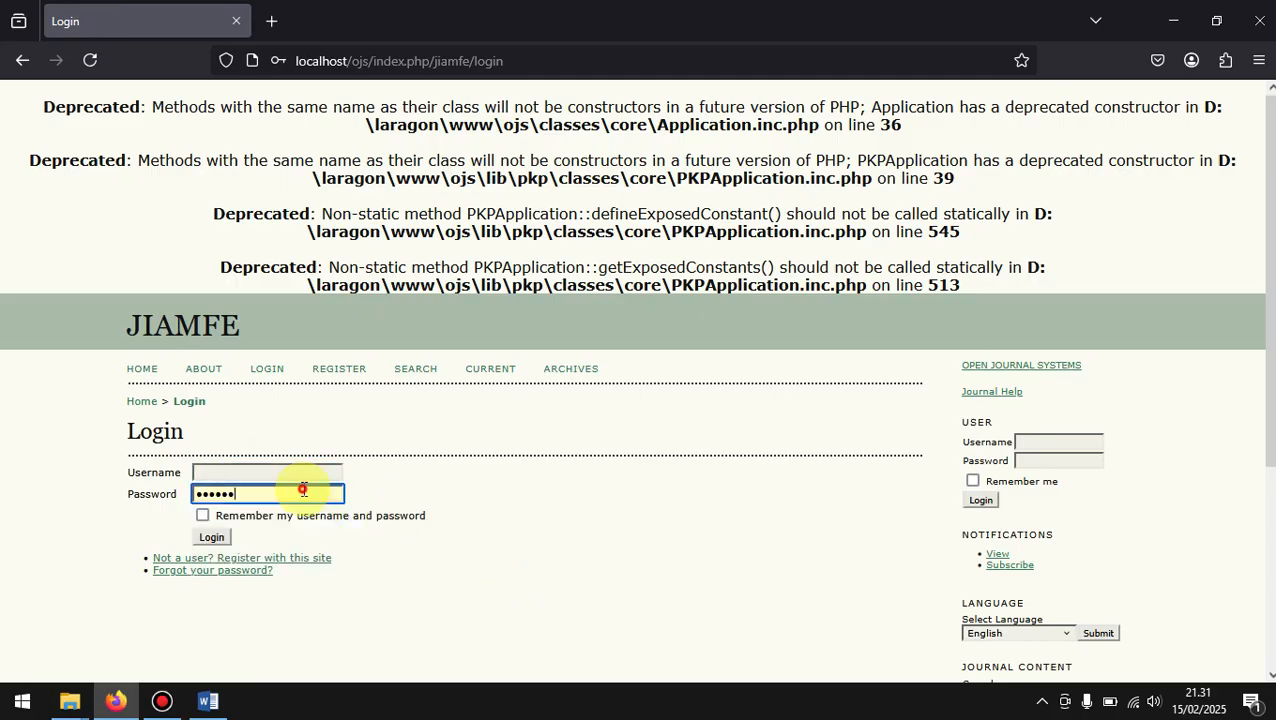
key(BackSpace)
key(BackSpace)
key(BackSpace)
key(BackSpace)
key(BackSpace)
key(BackSpace)
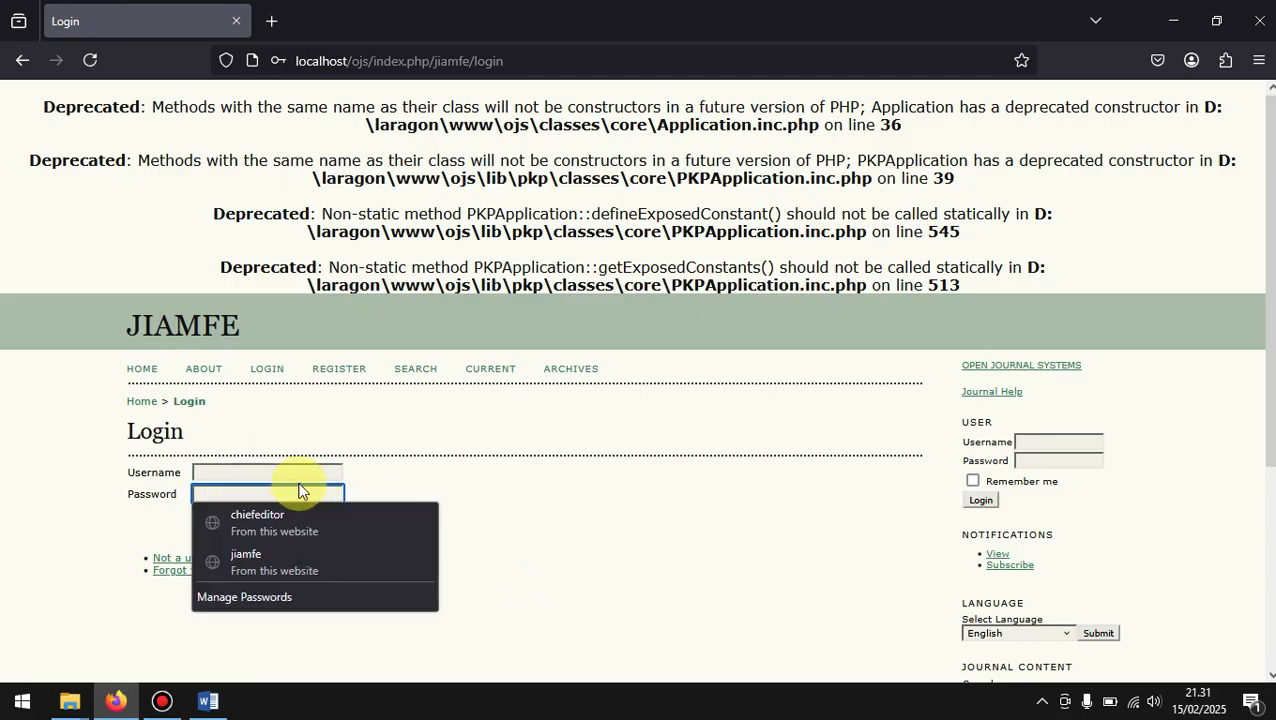
Step: Log in with the new author's username and account password, declining to store the login in the browser
click(294, 472)
text(wij)
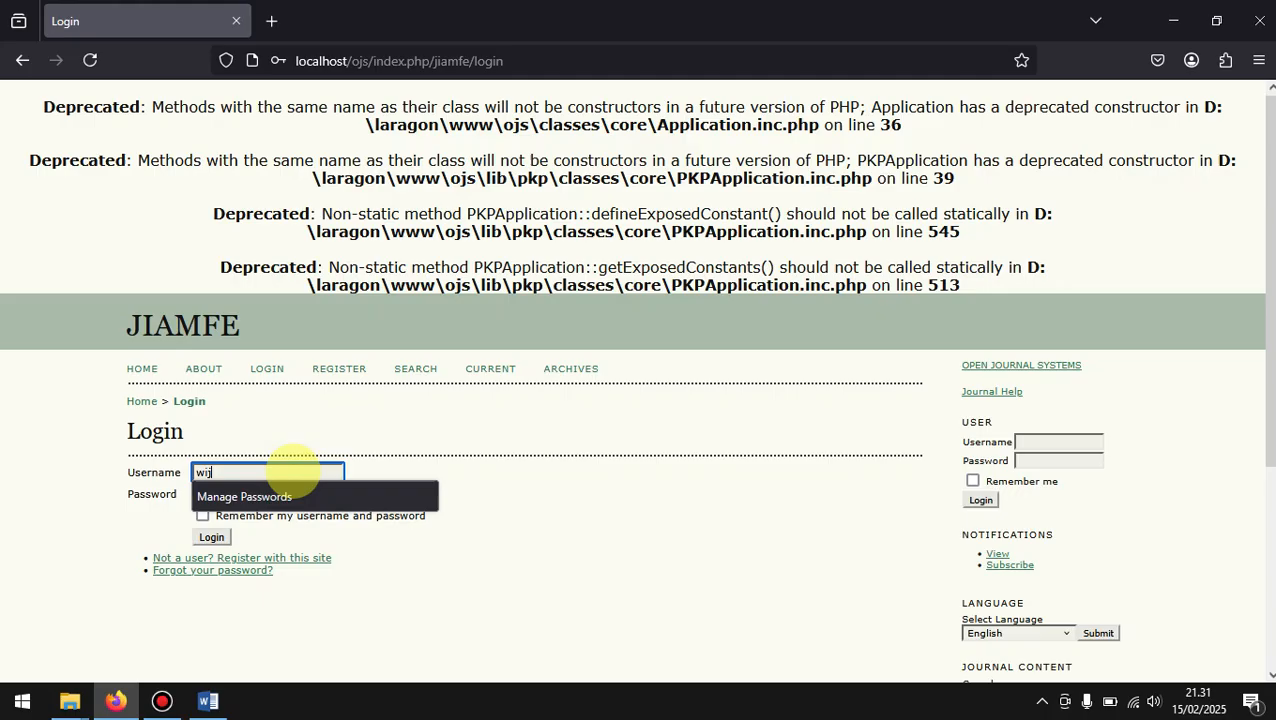
text(aya1)
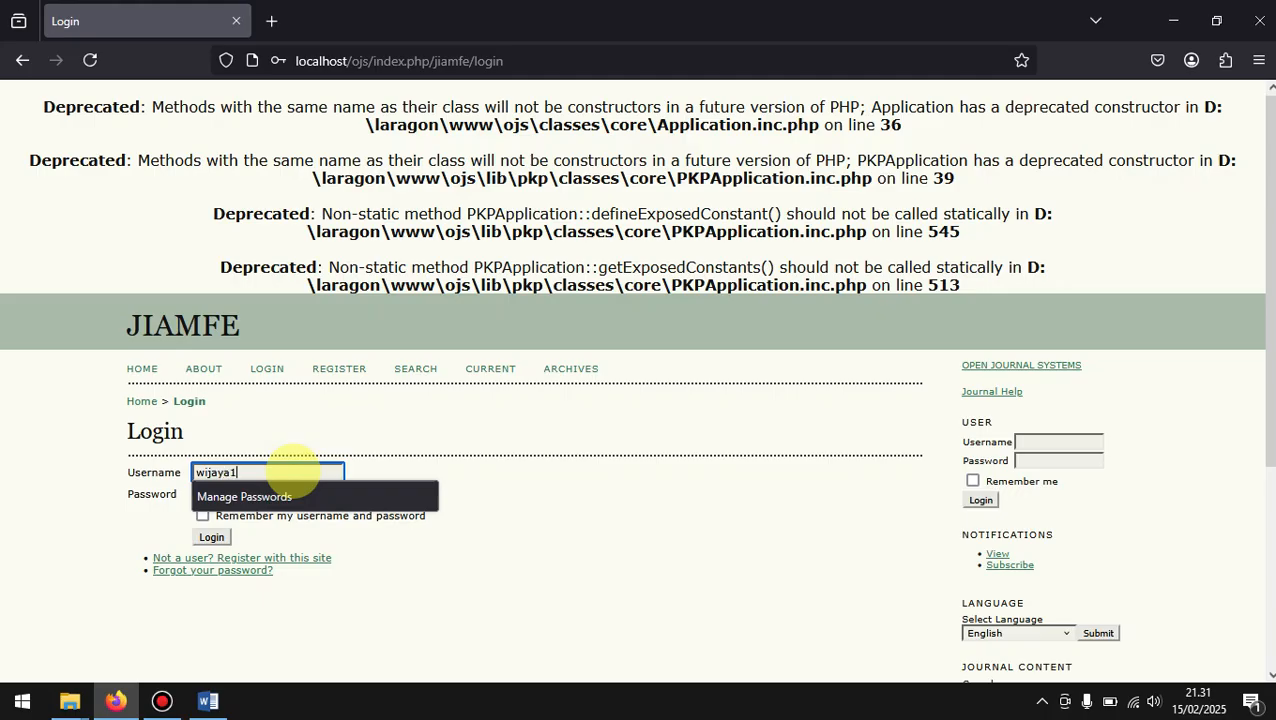
click(558, 465)
click(265, 495)
text(123)
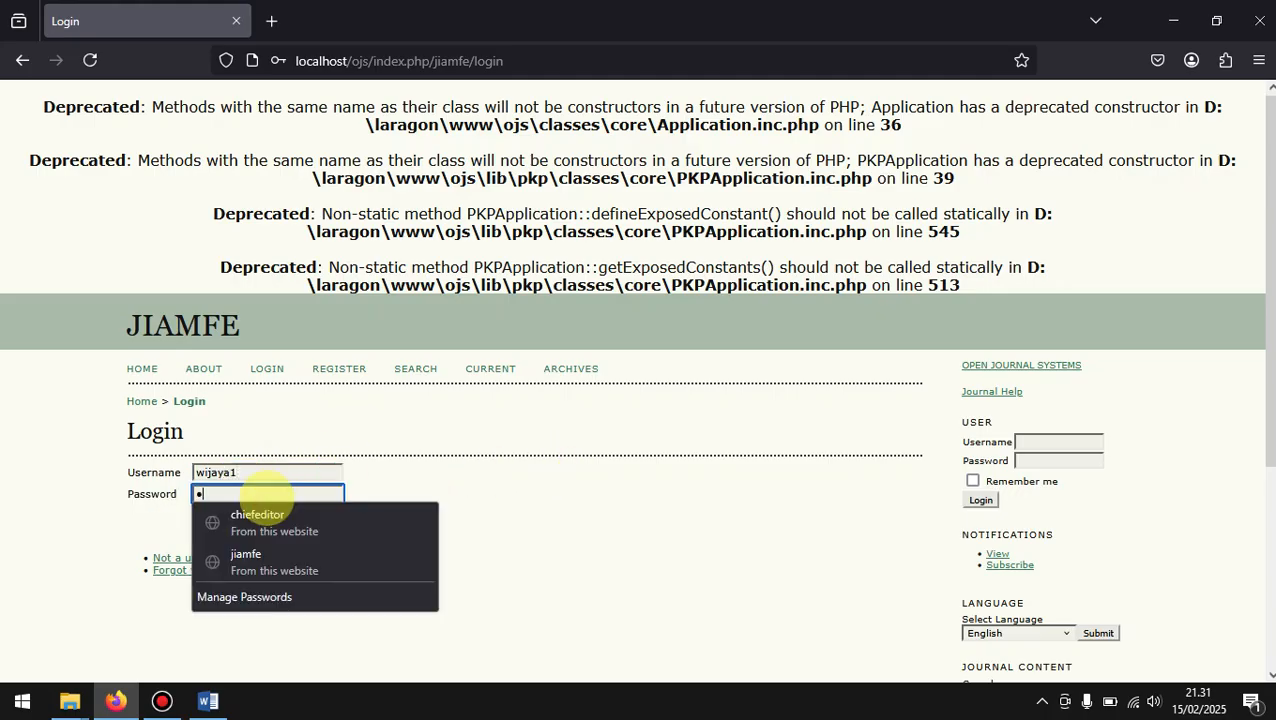
text(4567)
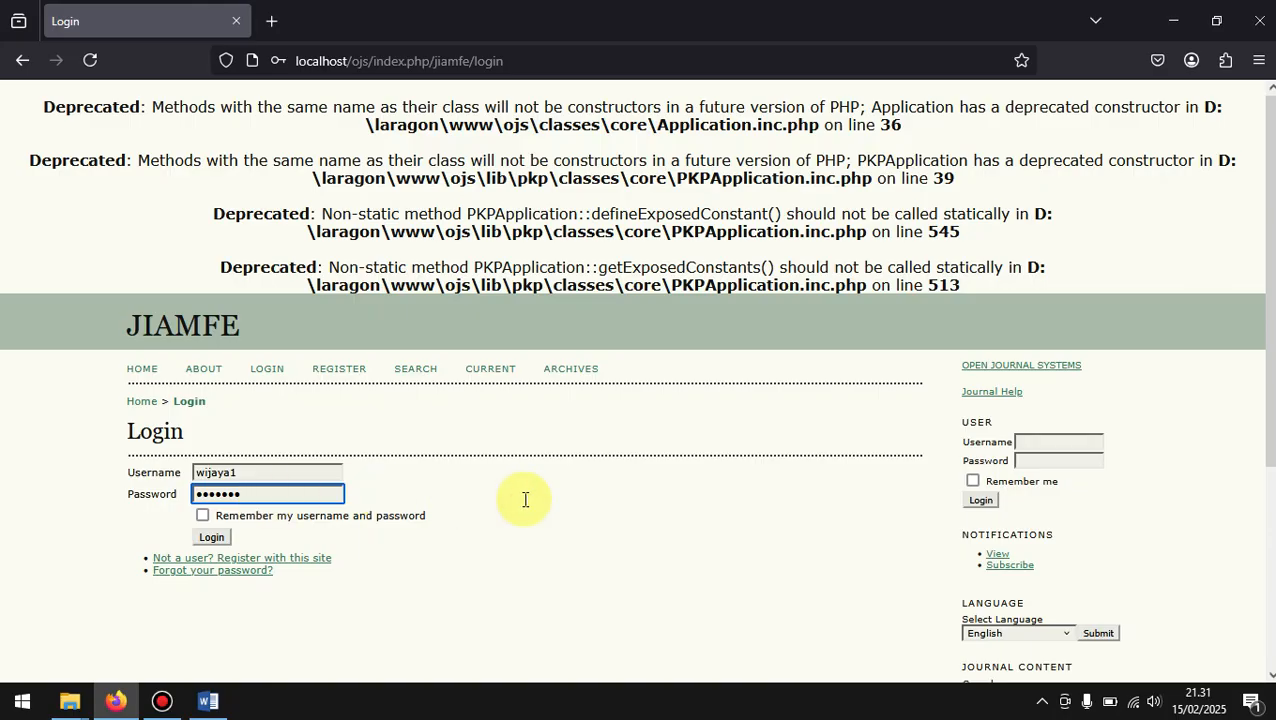
scroll(525, 499, down, 2)
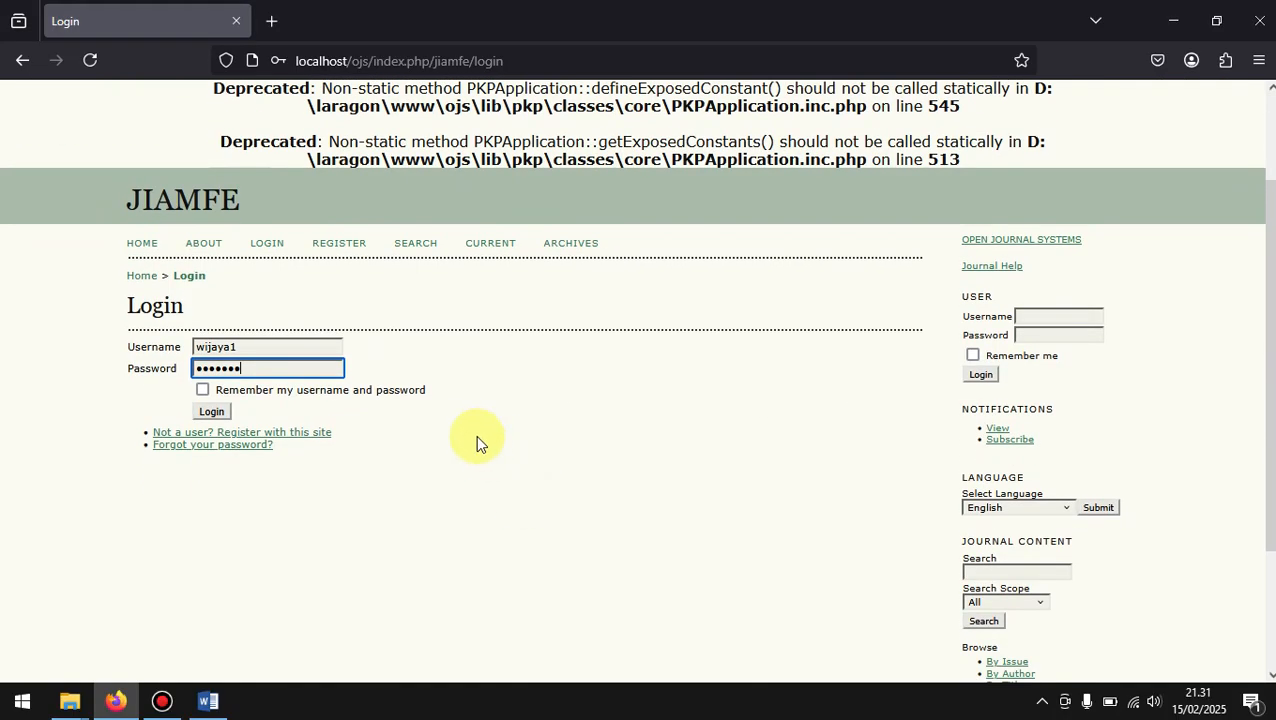
click(222, 414)
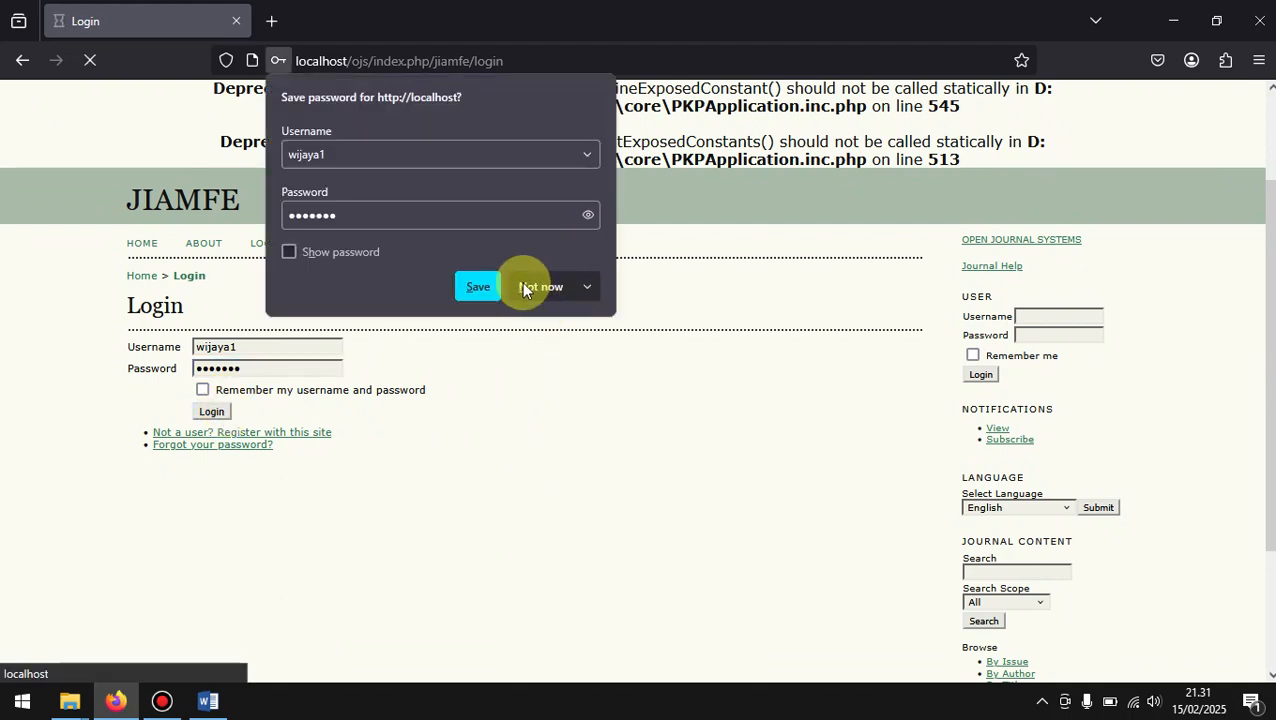
click(536, 286)
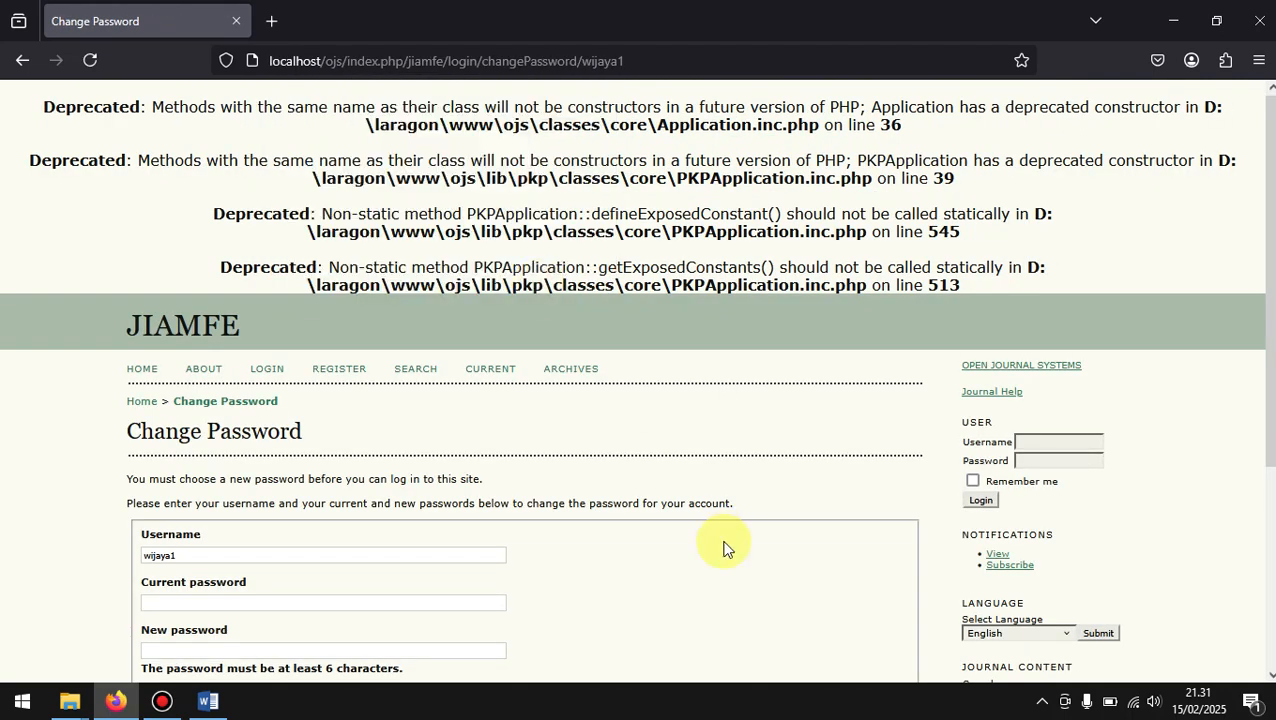
Step: Review the Change Password form and enter the author's current password
scroll(725, 546, down, 3)
scroll(725, 546, down, 1)
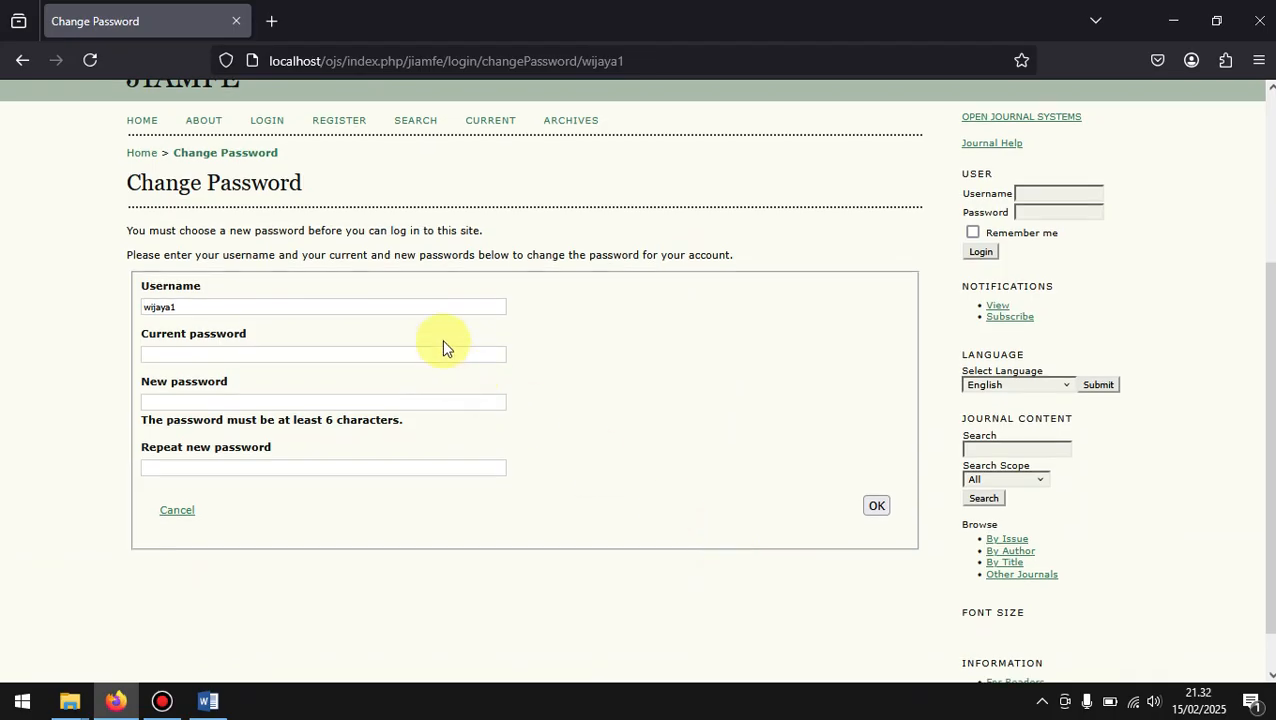
scroll(443, 347, down, 1)
scroll(443, 347, up, 2)
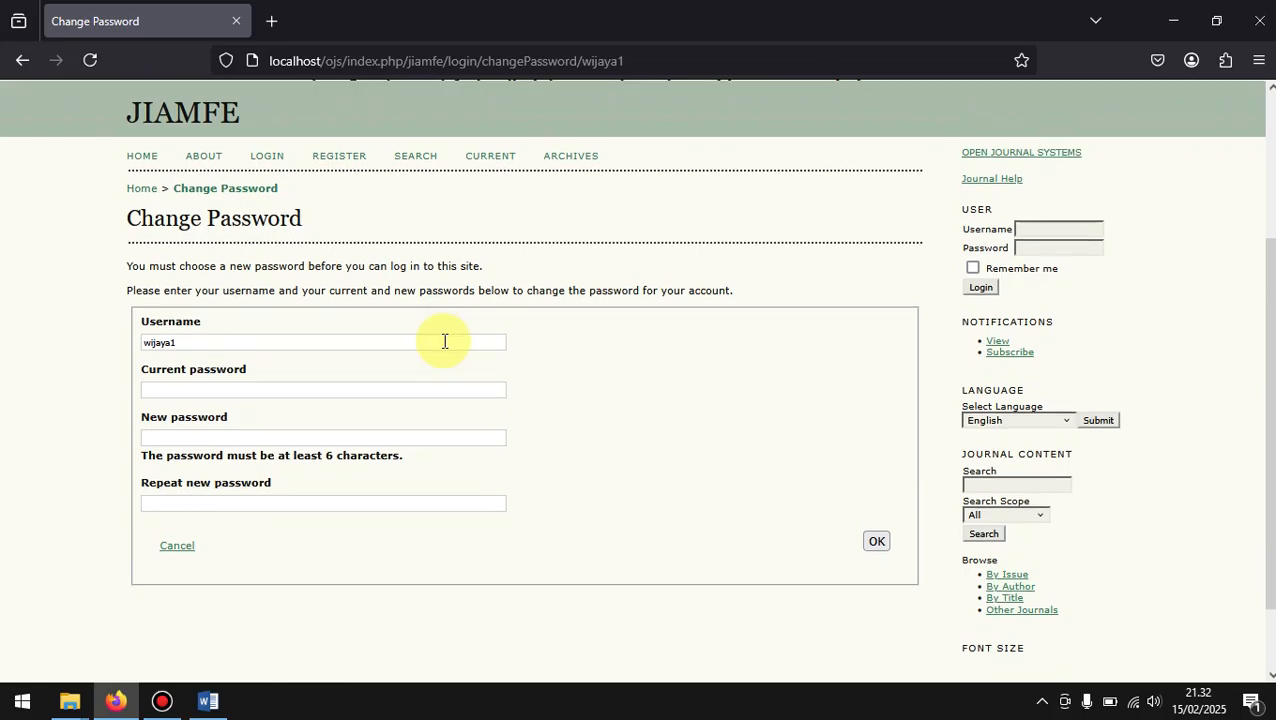
click(348, 389)
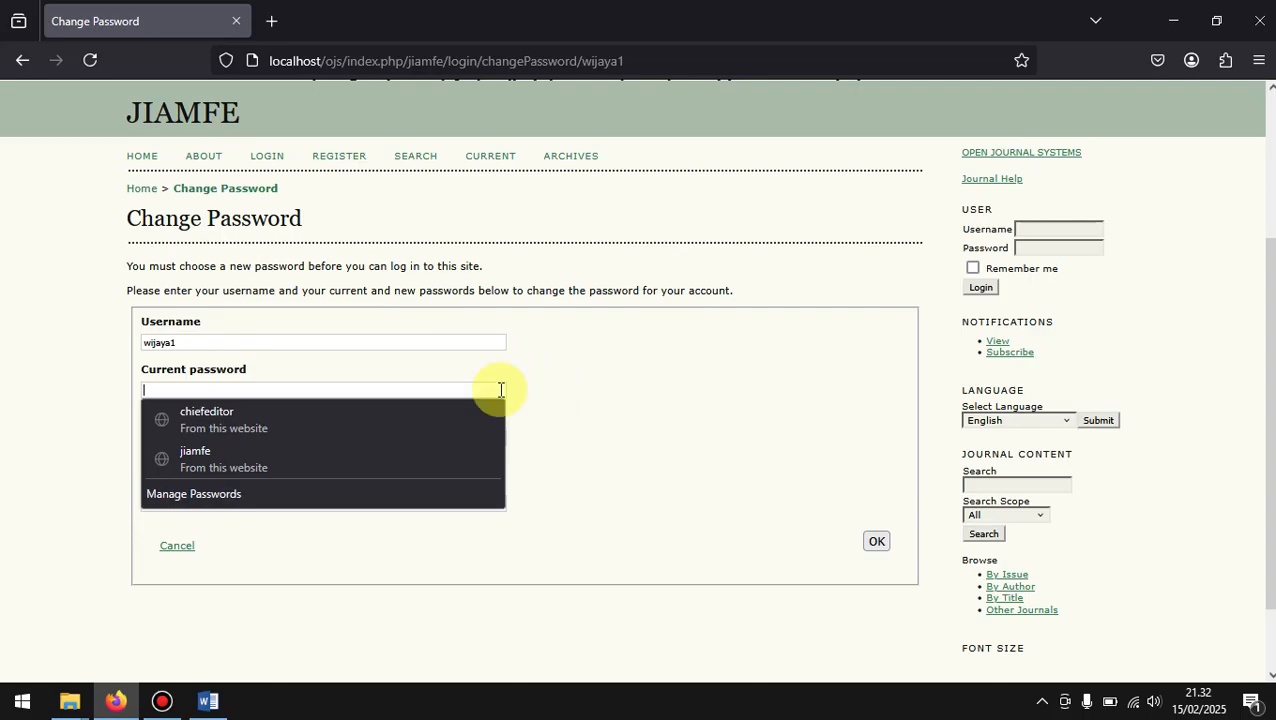
text(•••••••)
Step: Enter and repeat the author's new password, submit the password change and decline storing the login in the browser
click(377, 440)
text(•••••••)
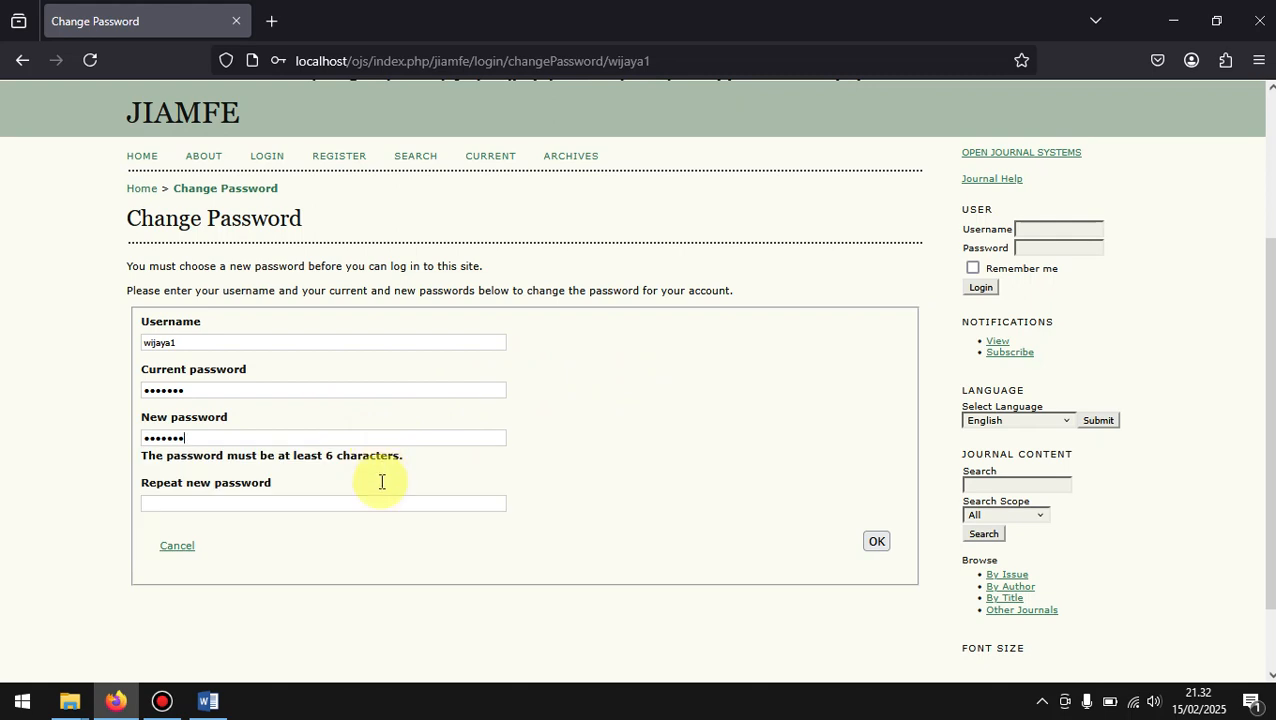
click(252, 505)
text(•••••••)
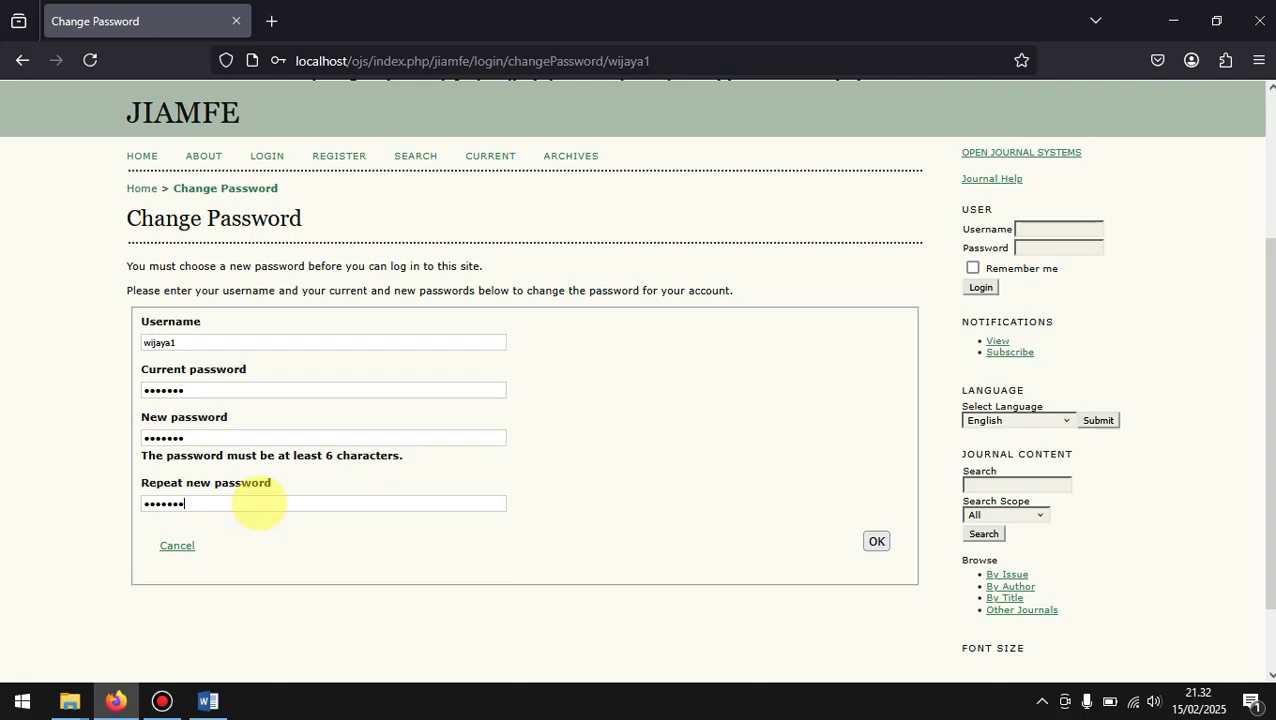
click(876, 543)
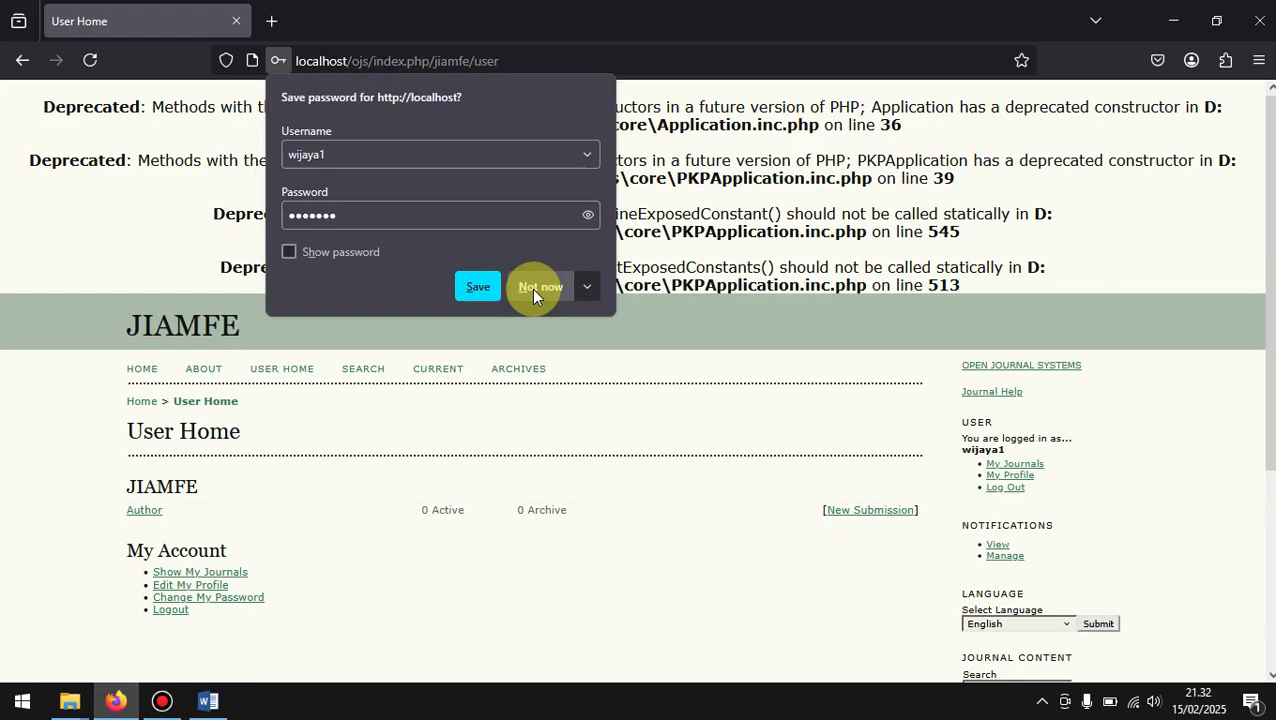
click(531, 288)
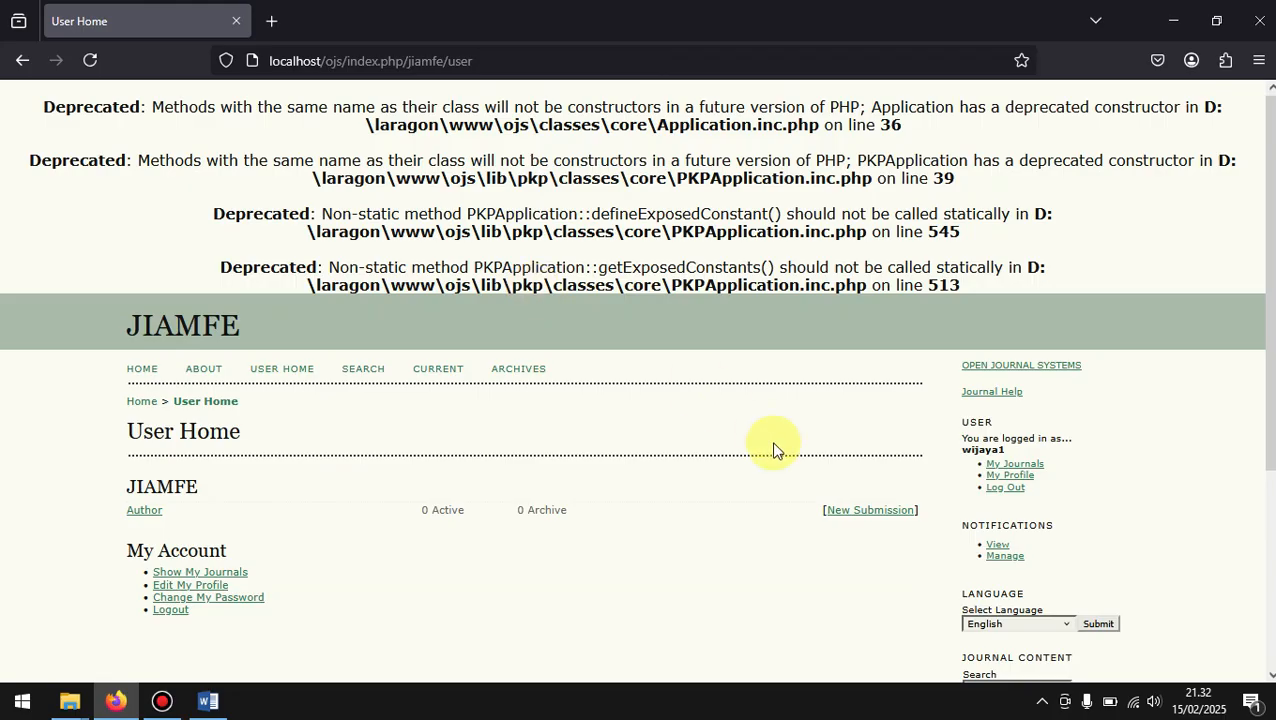
Step: Examine the author's User Home, active submissions and submission archive
scroll(773, 448, down, 2)
scroll(773, 448, down, 2)
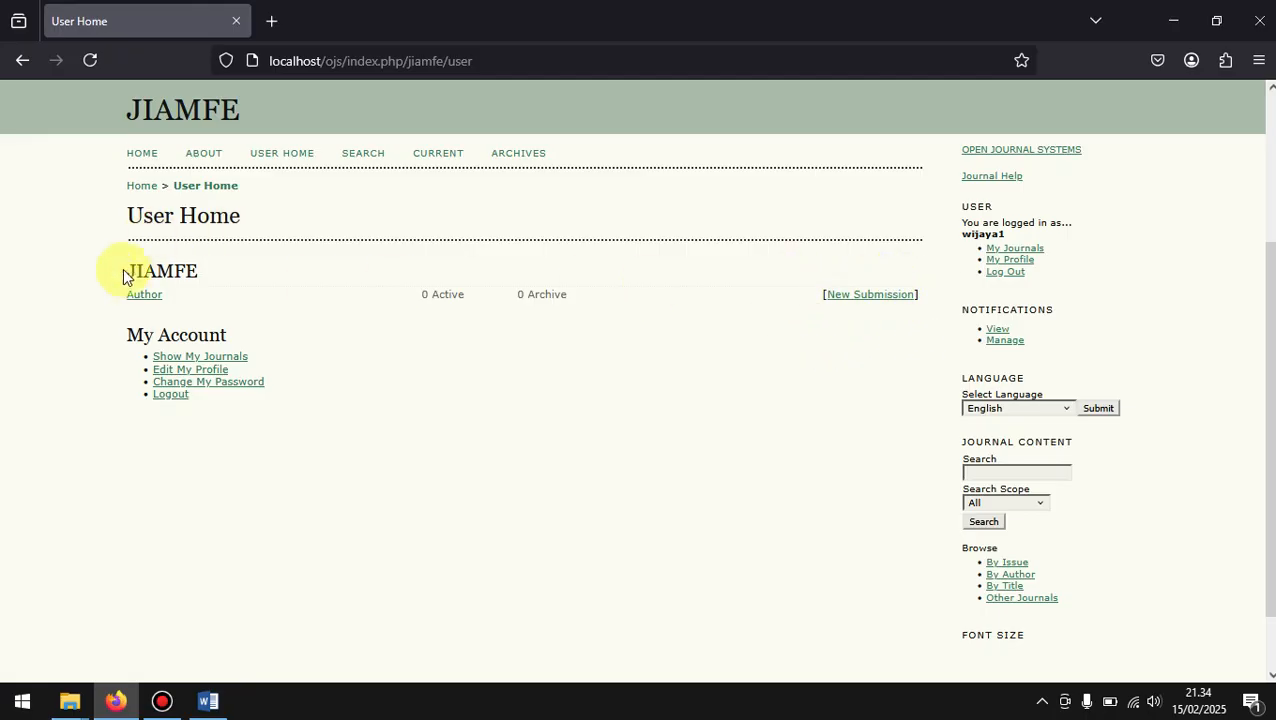
click(145, 298)
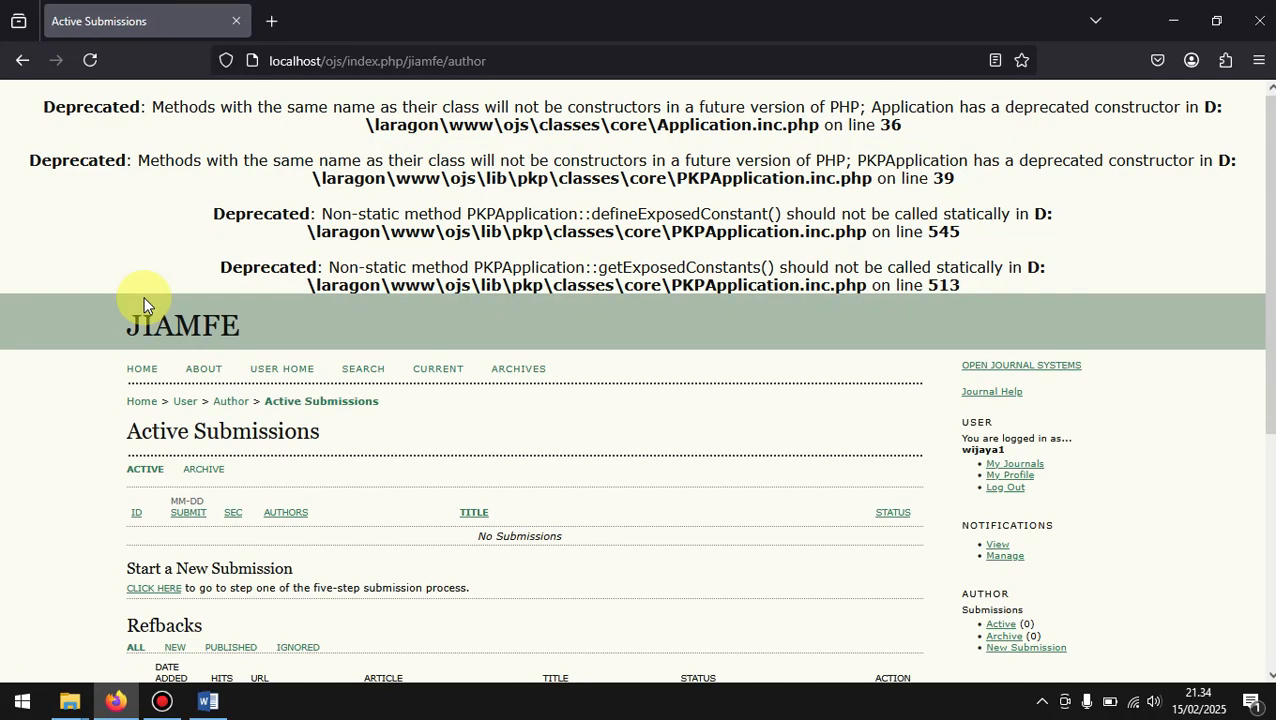
scroll(456, 461, down, 3)
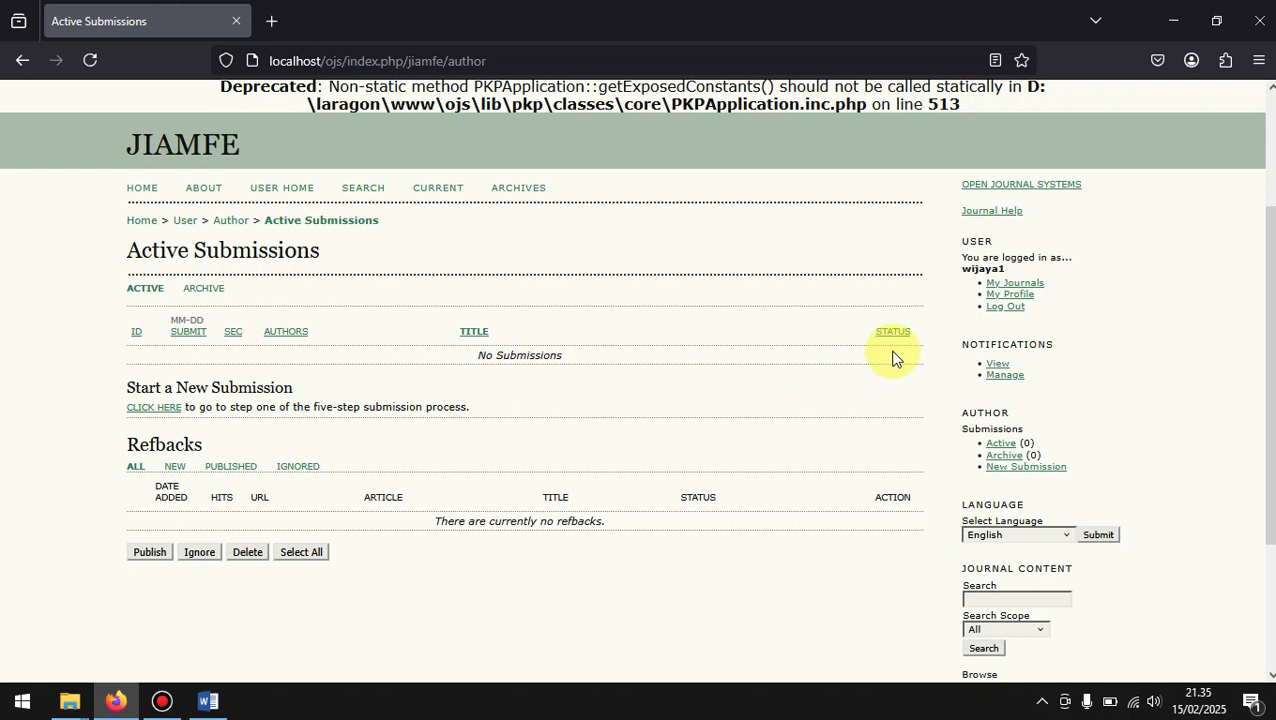
click(203, 290)
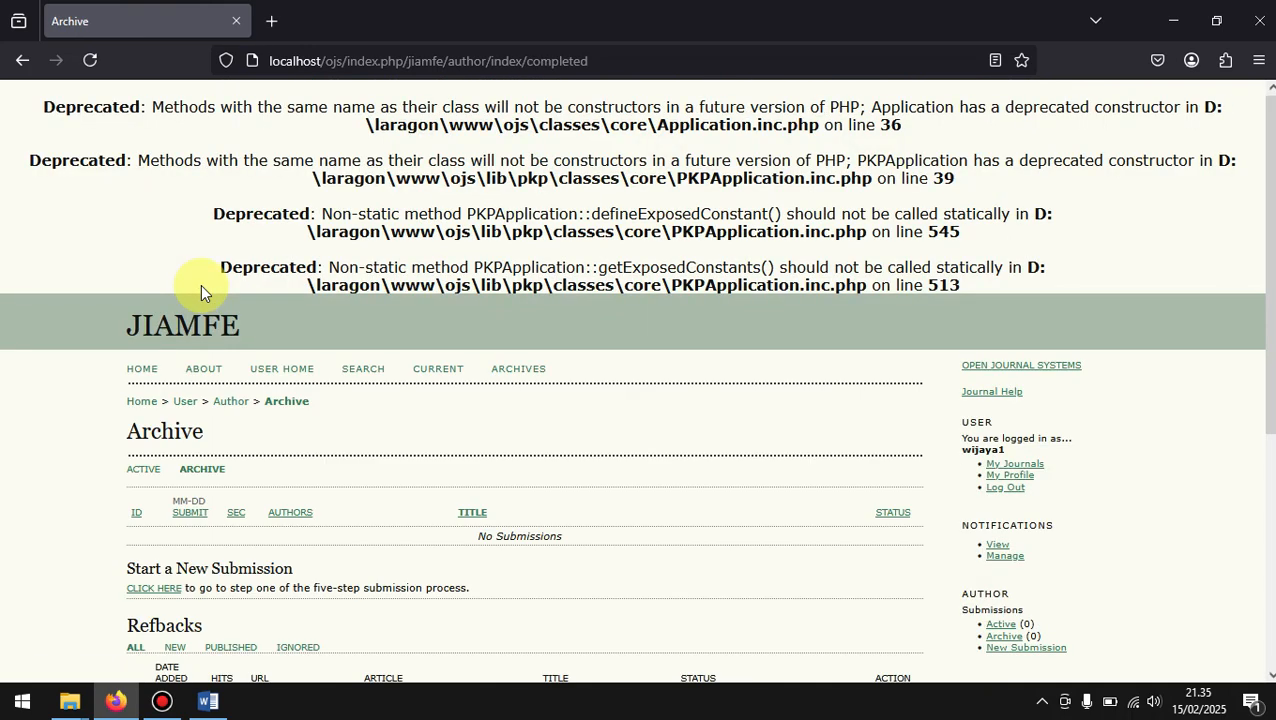
scroll(349, 434, down, 2)
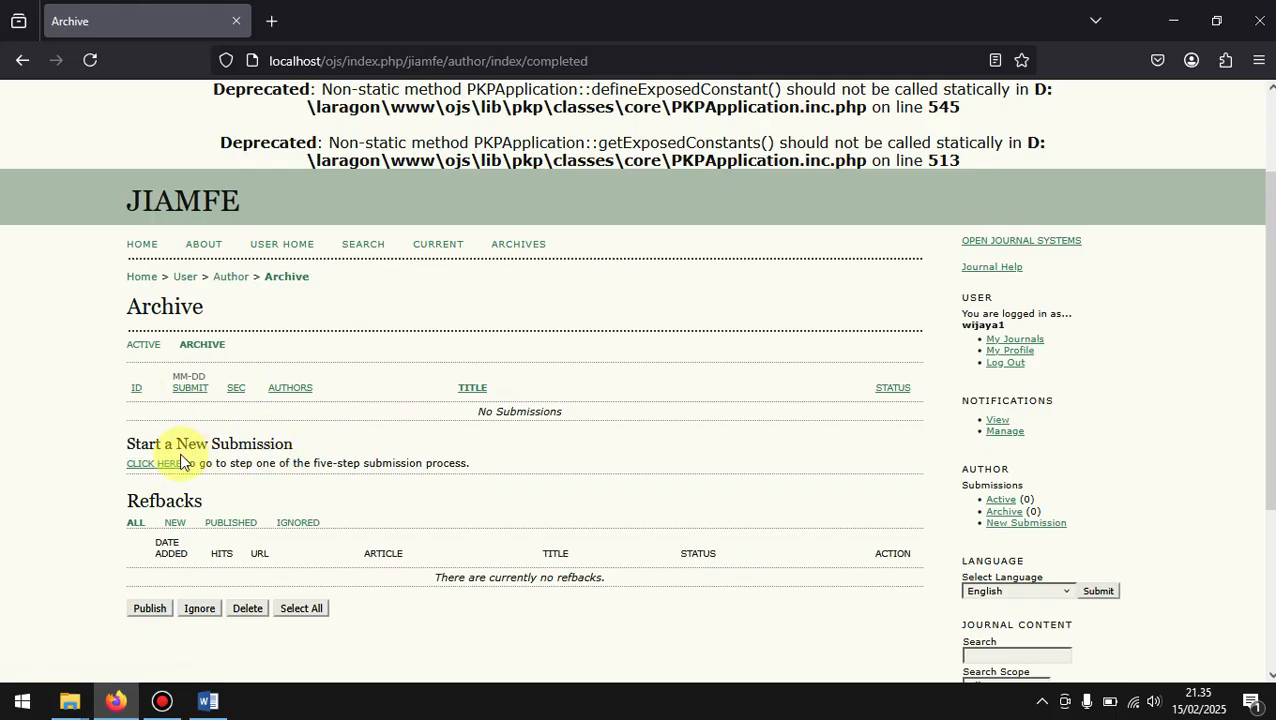
Step: Return to User Home, look at the New Submission option and reopen the author's Active Submissions page
click(185, 281)
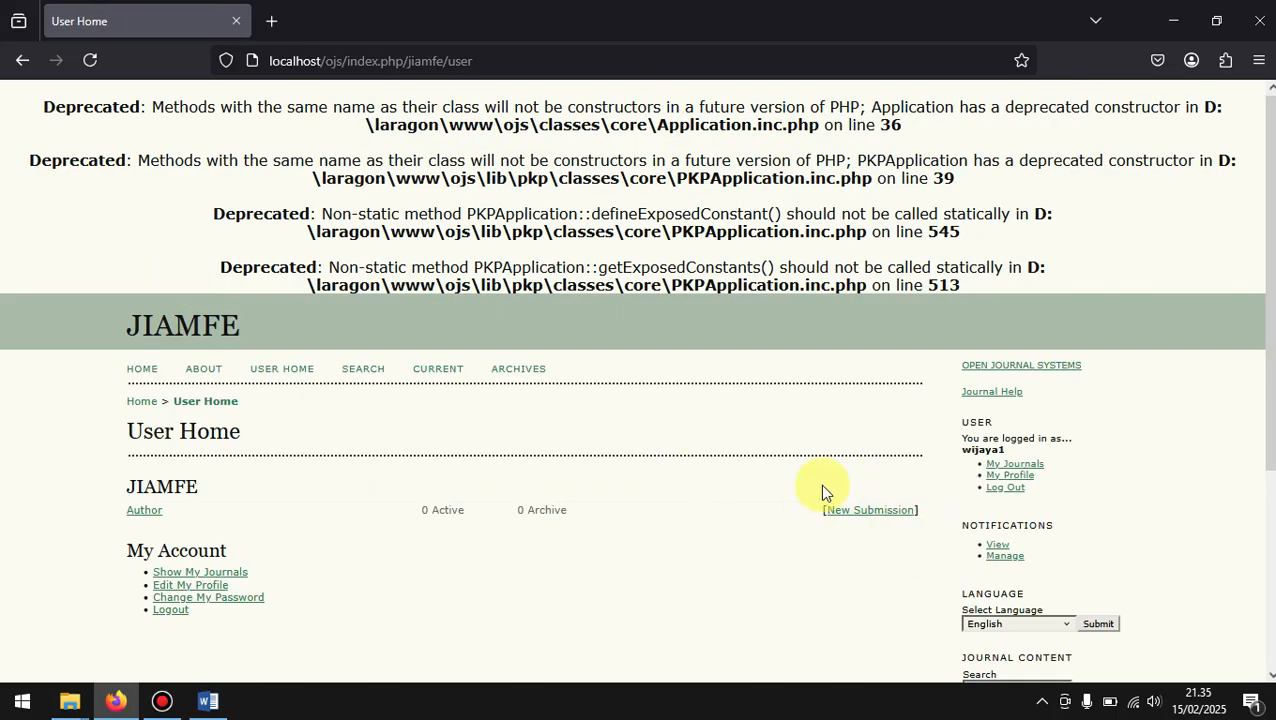
drag(931, 510, 805, 510)
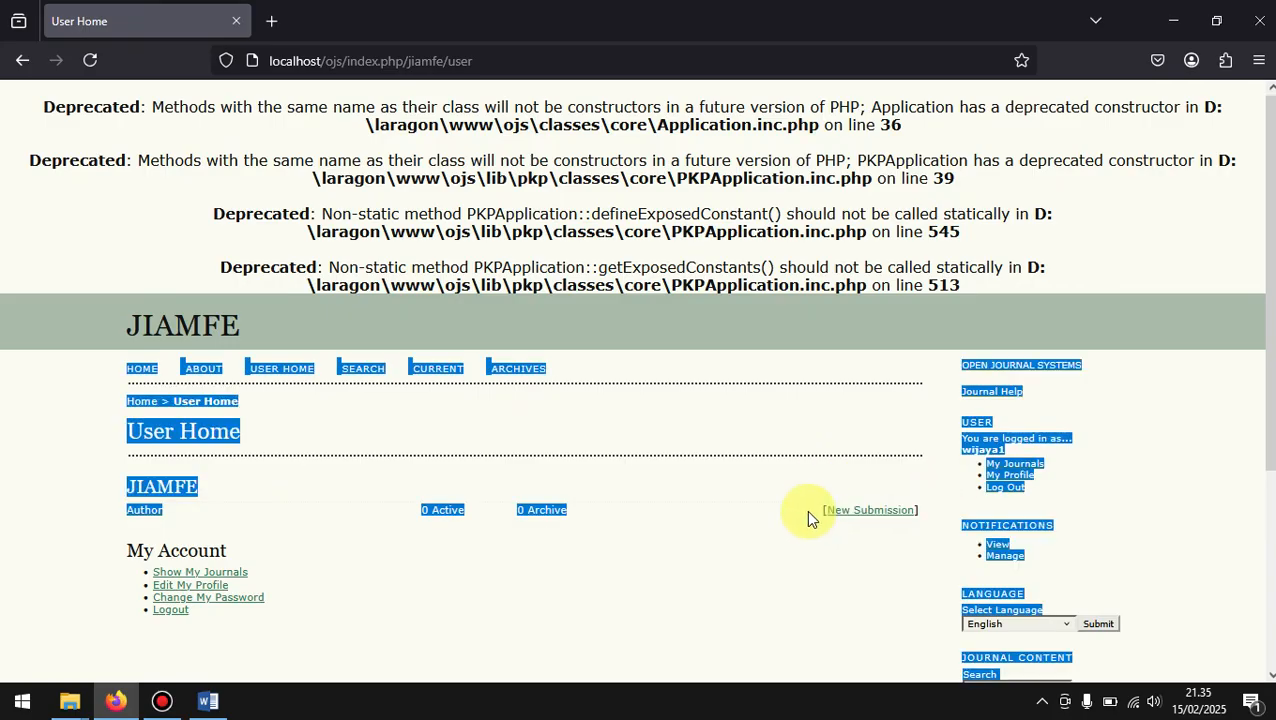
click(805, 509)
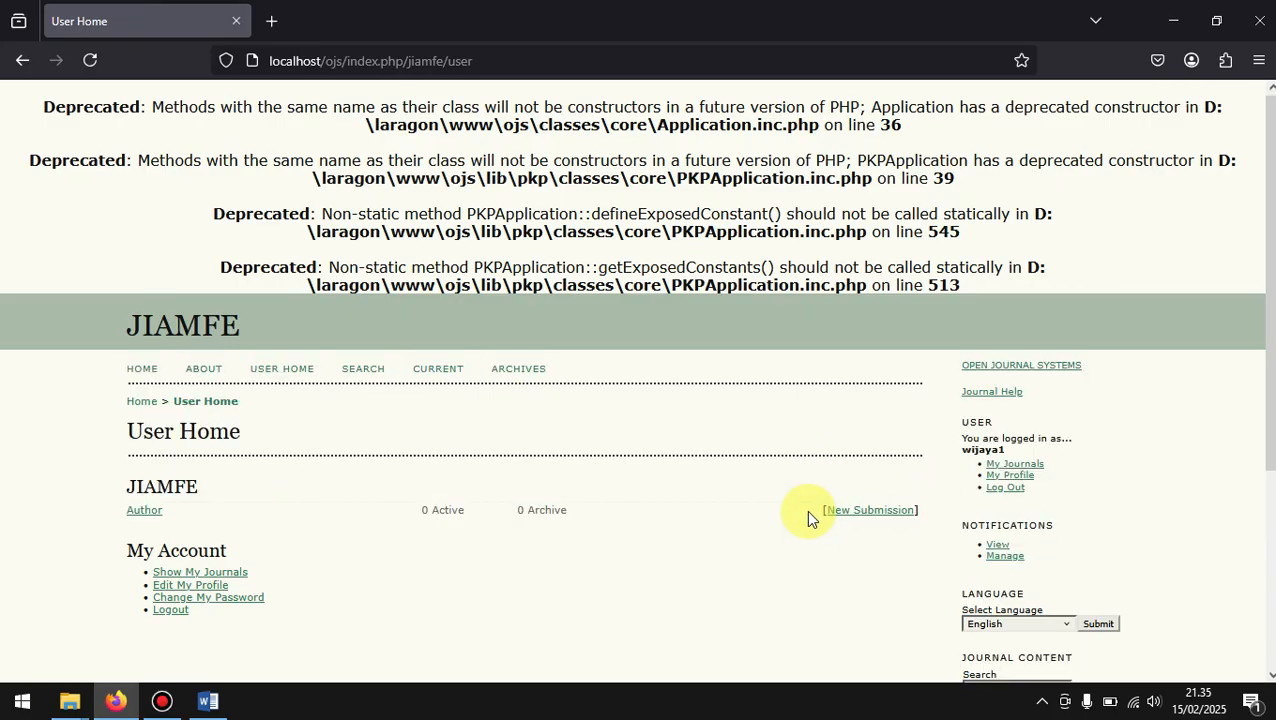
click(142, 511)
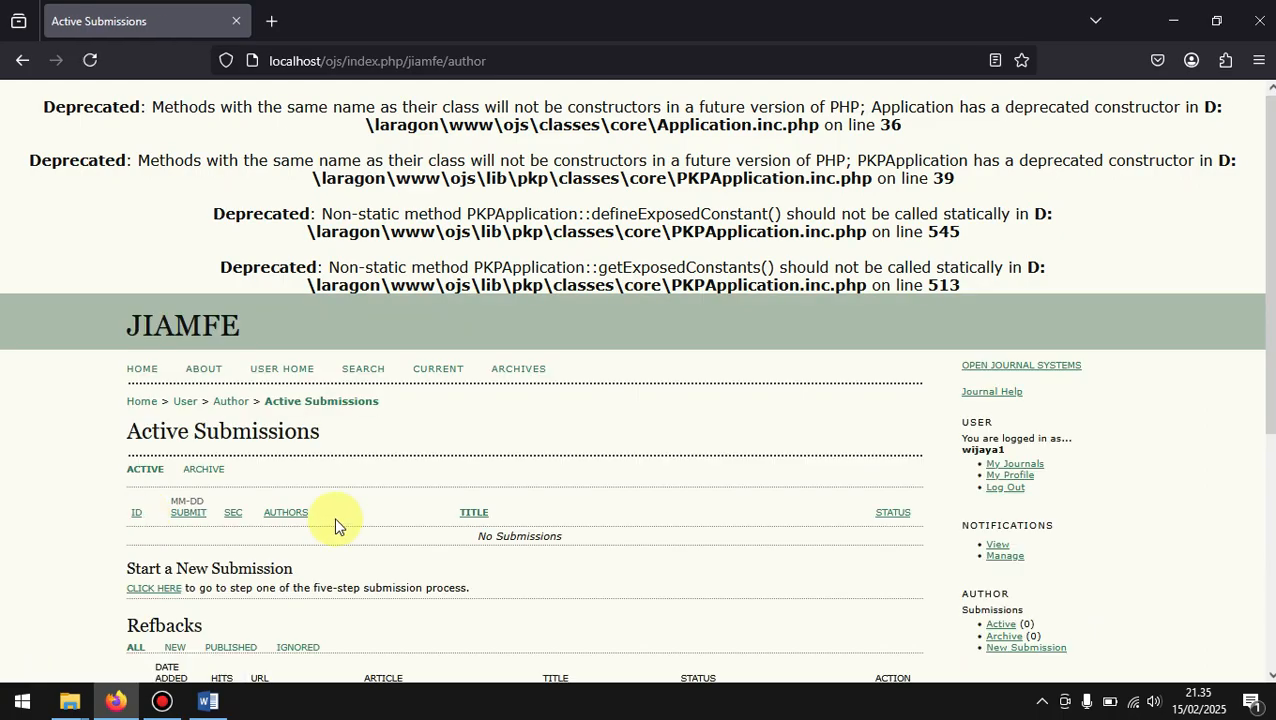
Step: Start a new submission with all six Submission Checklist statements ticked and no editor comments, and save step 1
scroll(340, 525, down, 3)
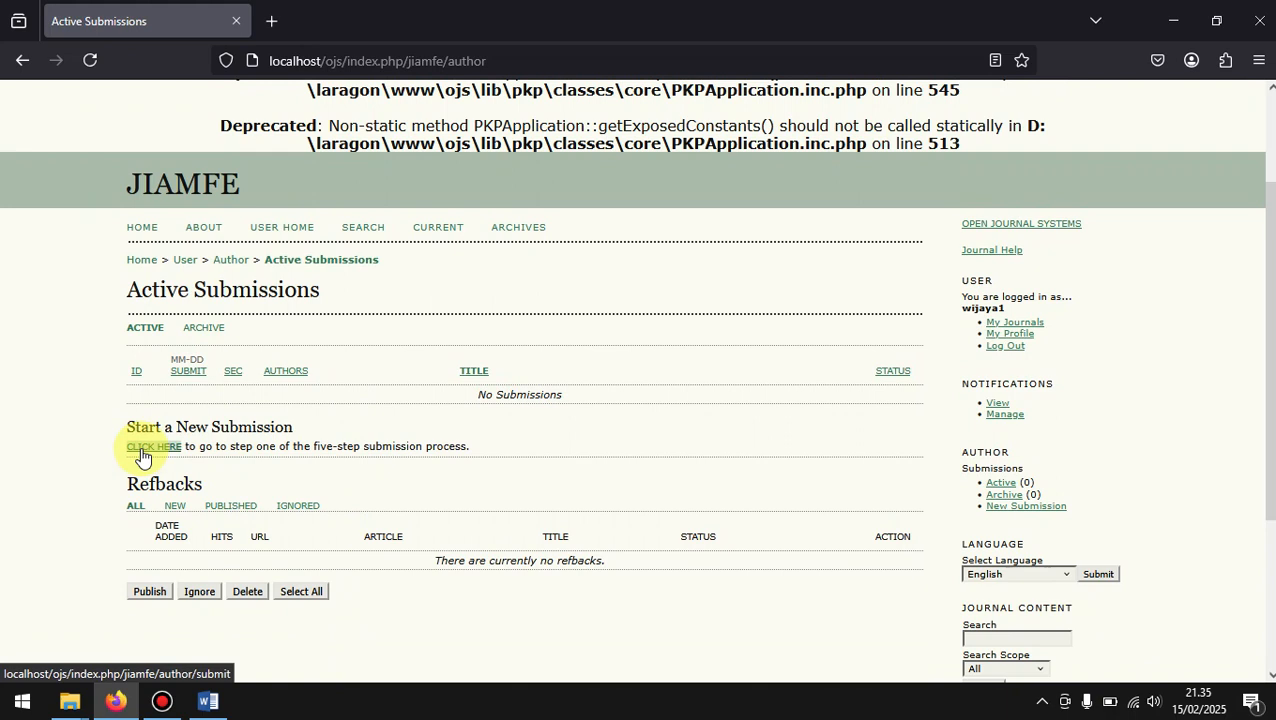
click(141, 455)
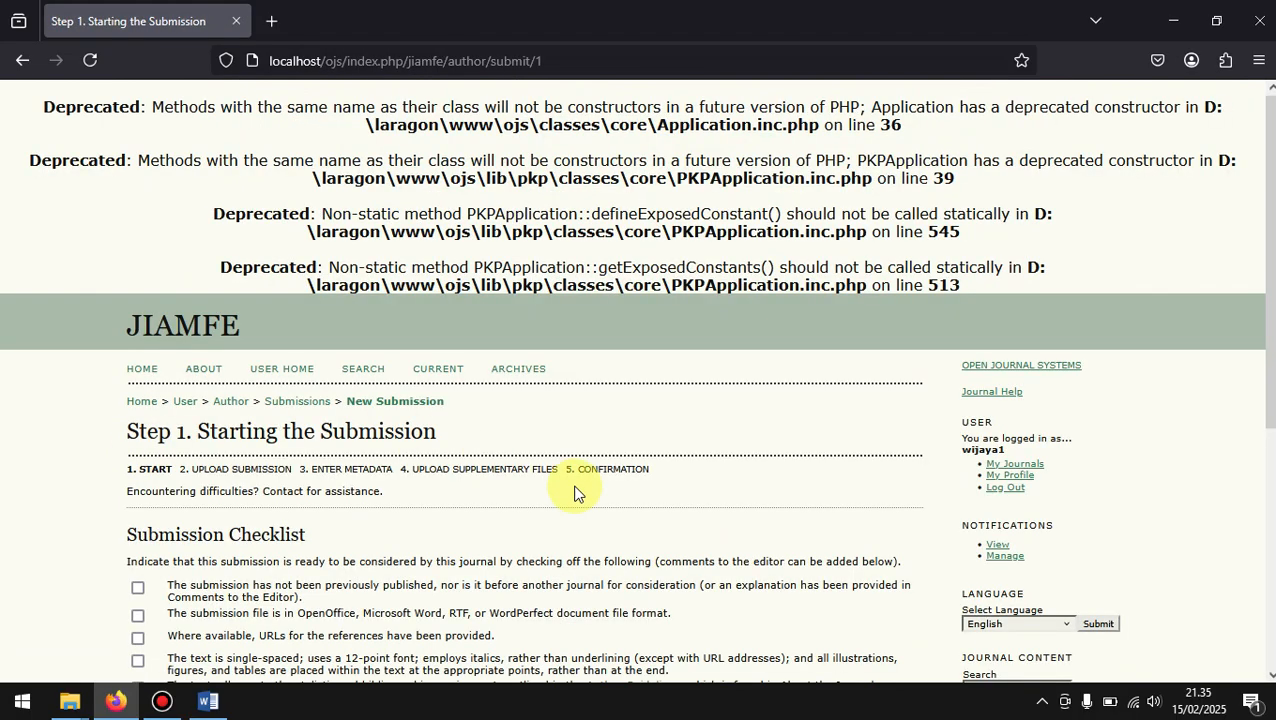
scroll(572, 490, down, 3)
scroll(574, 493, down, 1)
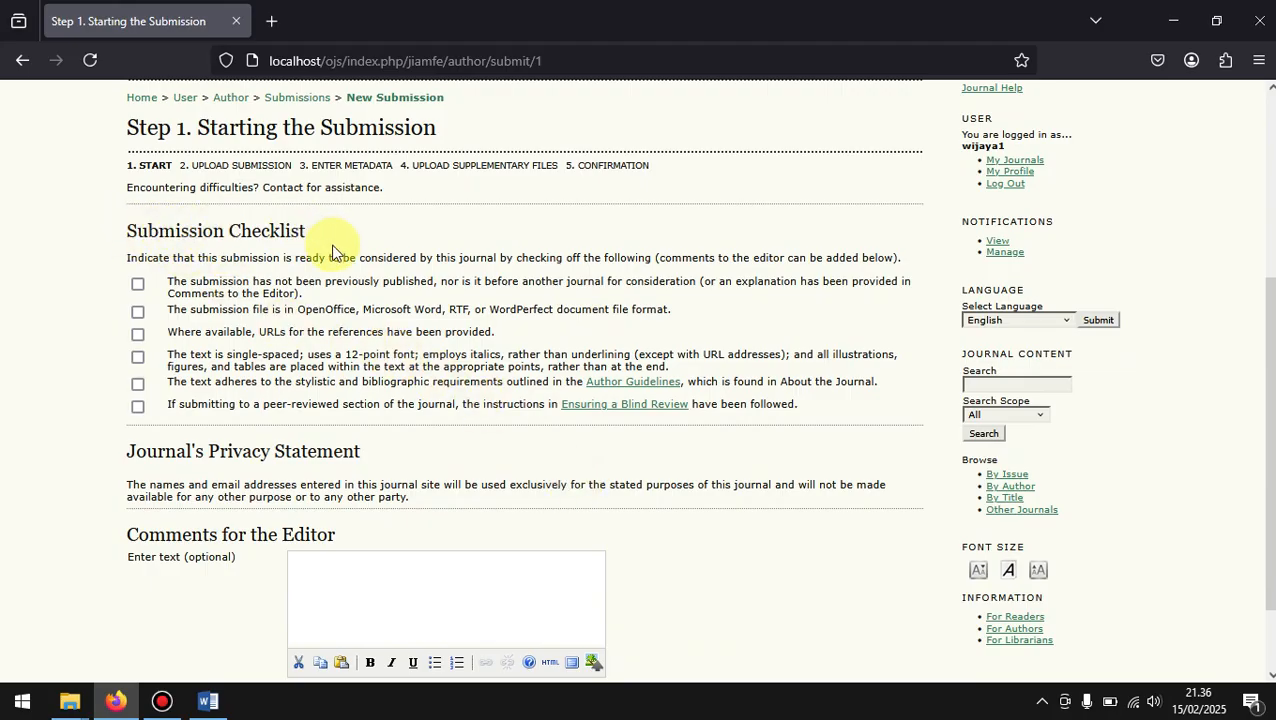
click(138, 311)
click(138, 334)
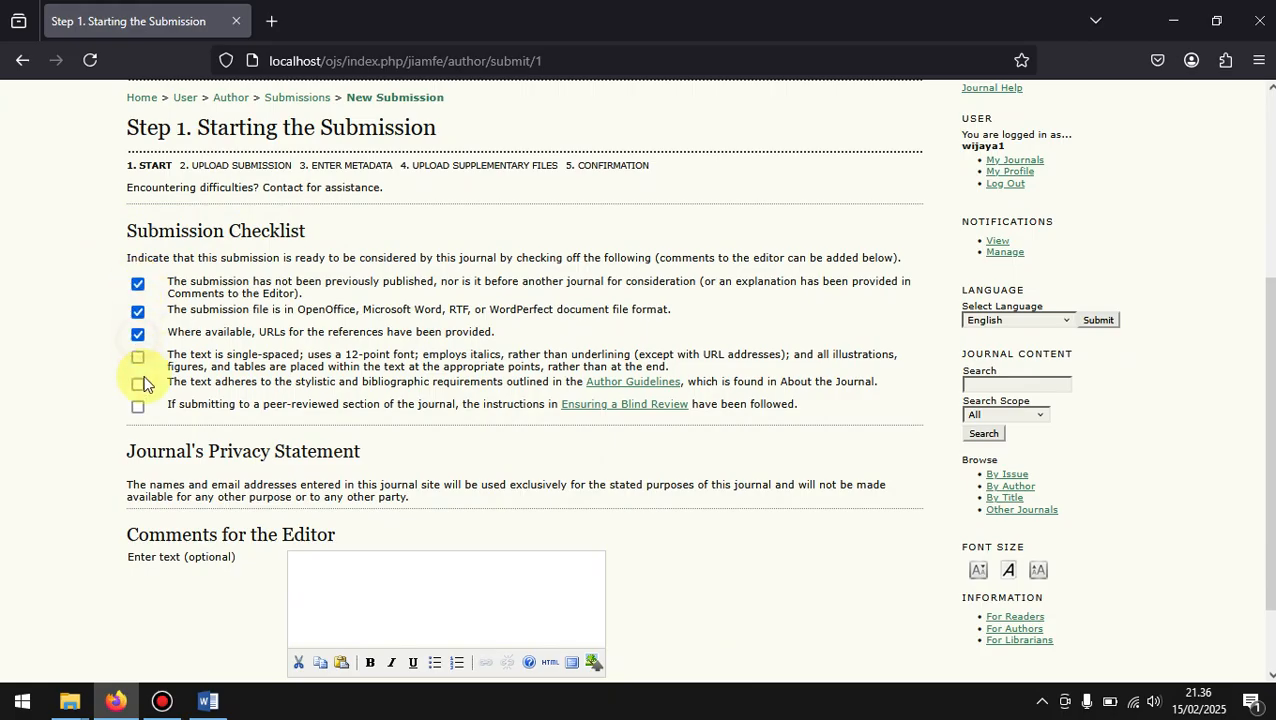
click(138, 358)
click(138, 384)
scroll(179, 424, down, 1)
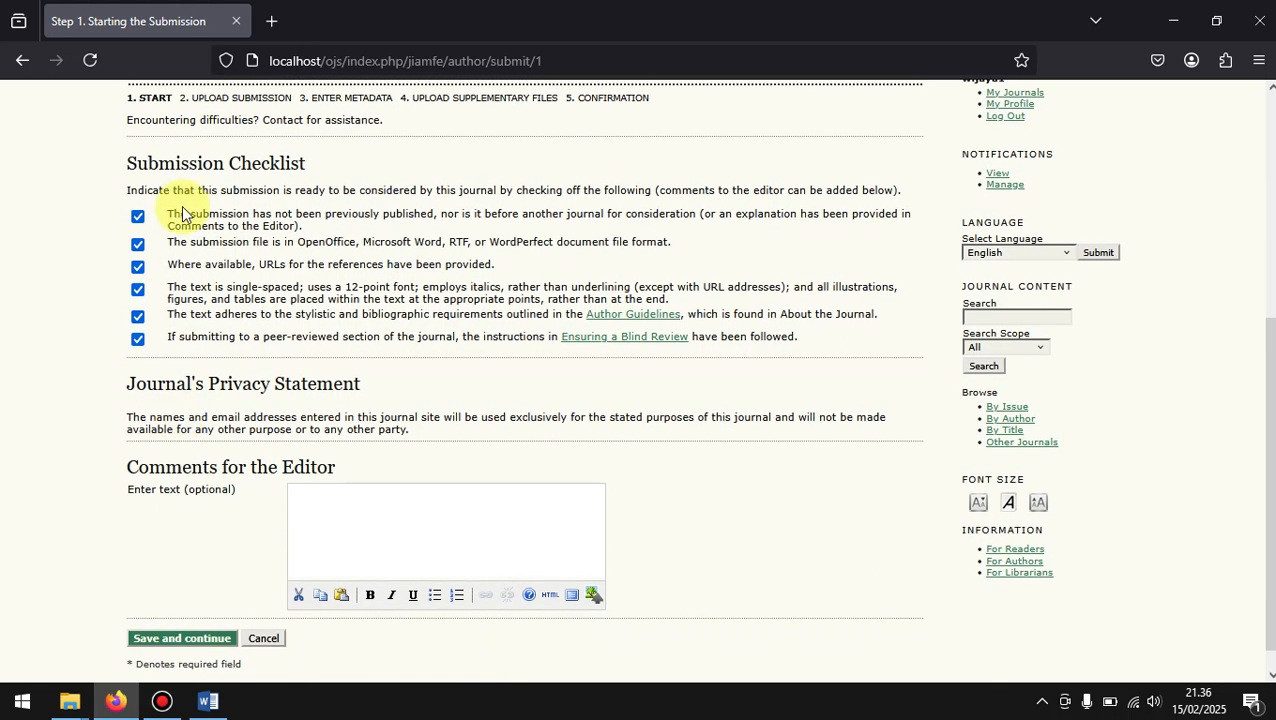
scroll(185, 414, down, 1)
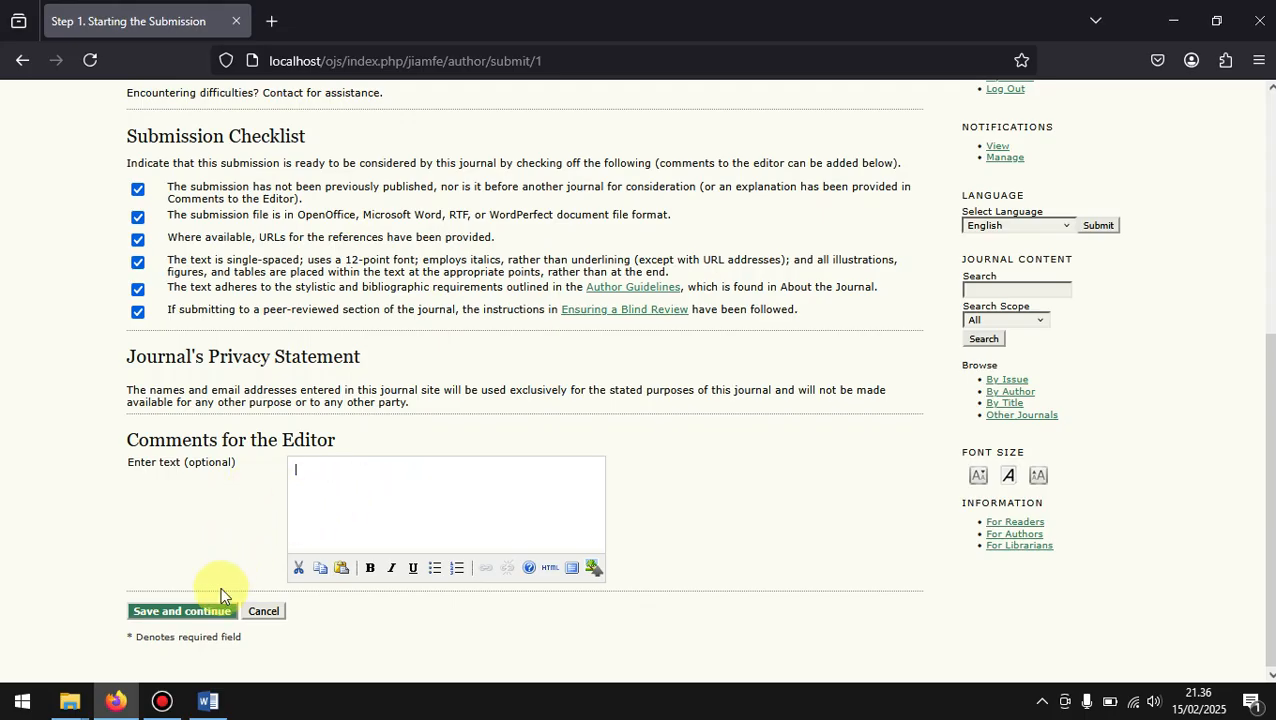
click(176, 612)
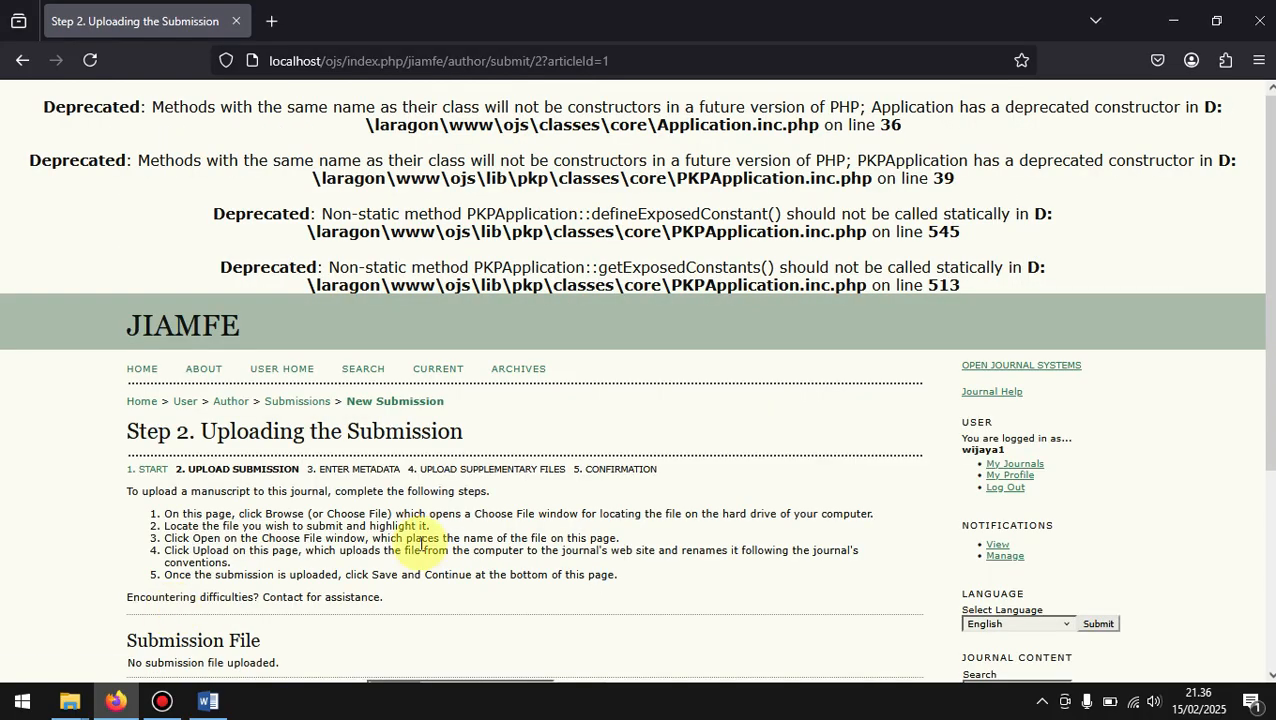
Step: Choose File dari penulis.docx from the Documents folder as the submission file, viewing the folder as large icons
scroll(489, 540, down, 3)
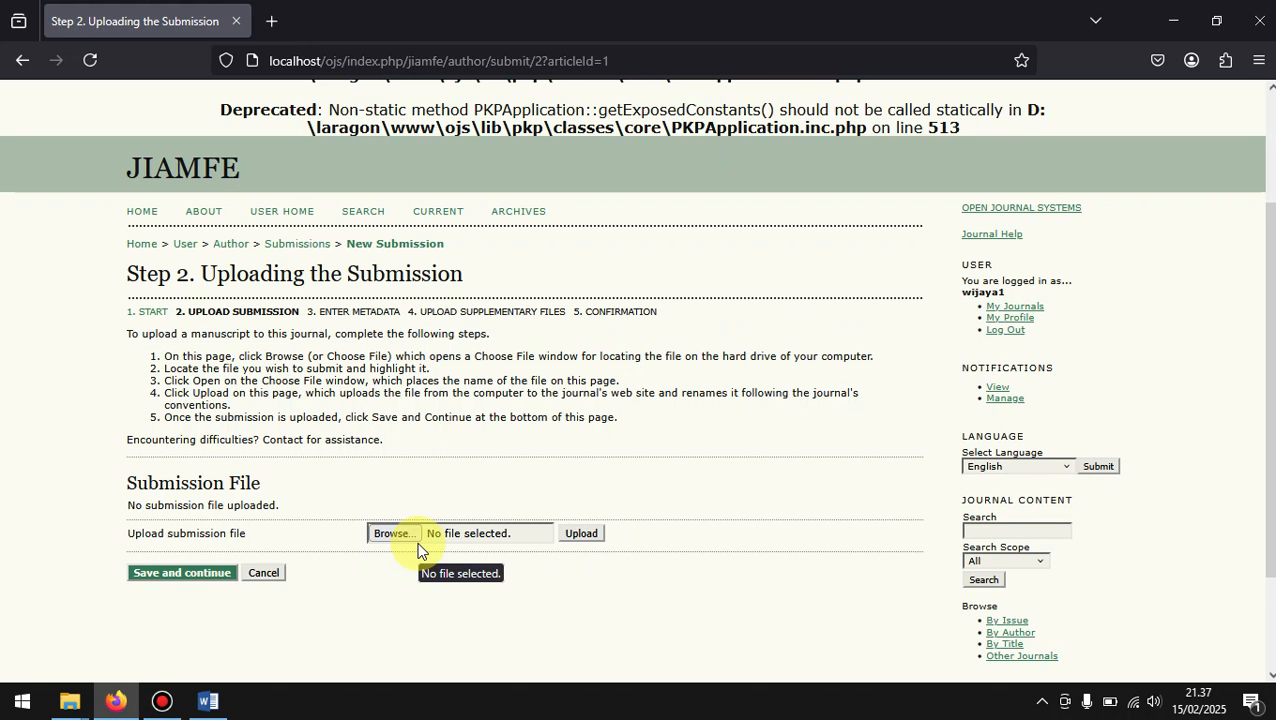
click(401, 545)
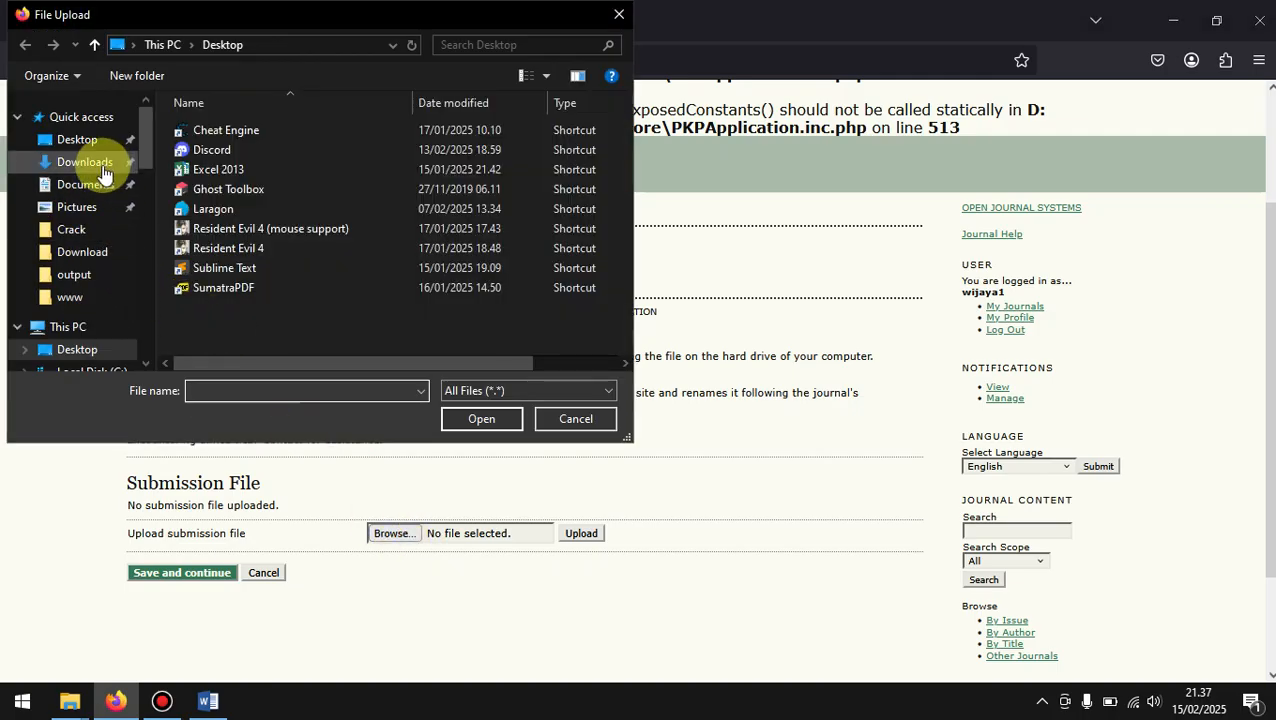
click(86, 192)
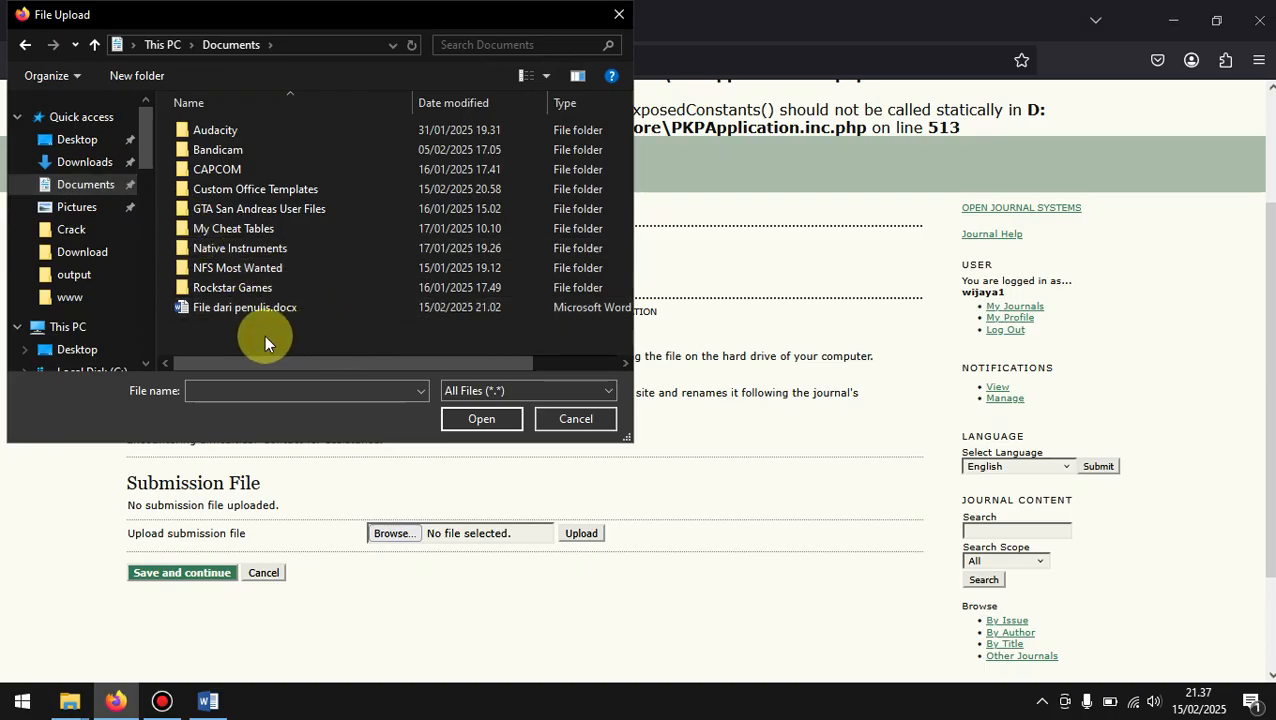
click(545, 77)
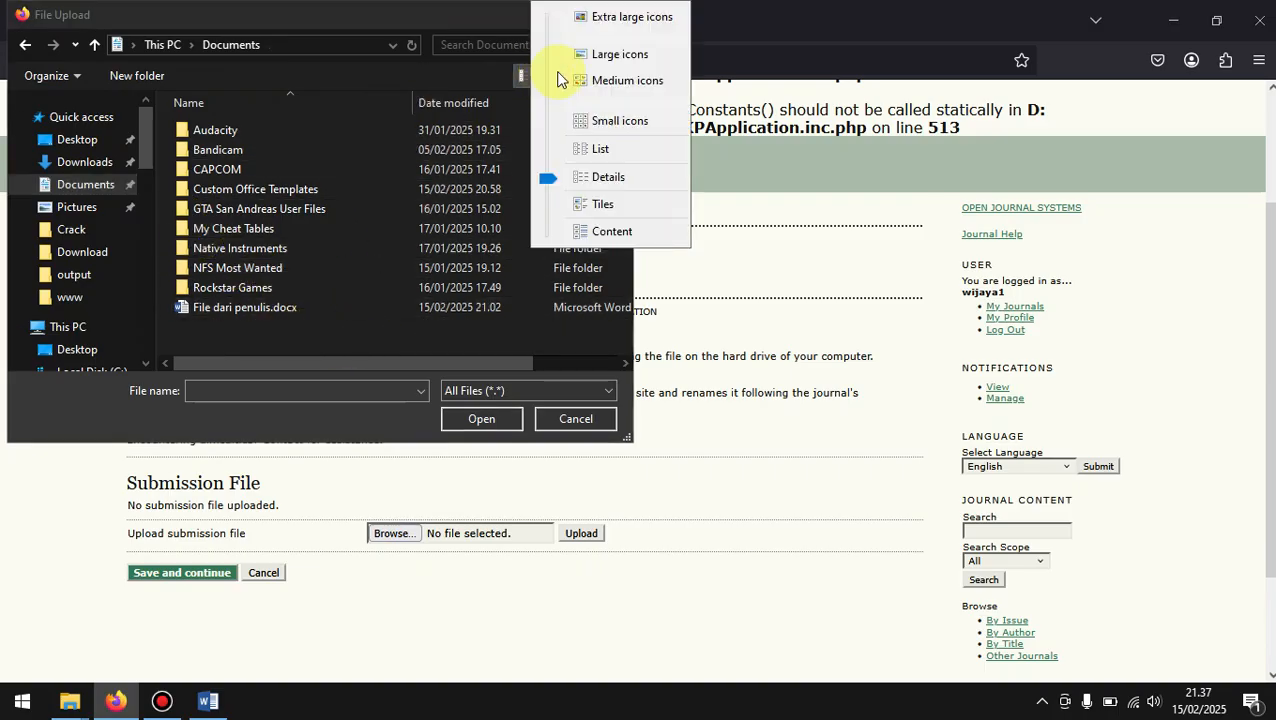
click(612, 52)
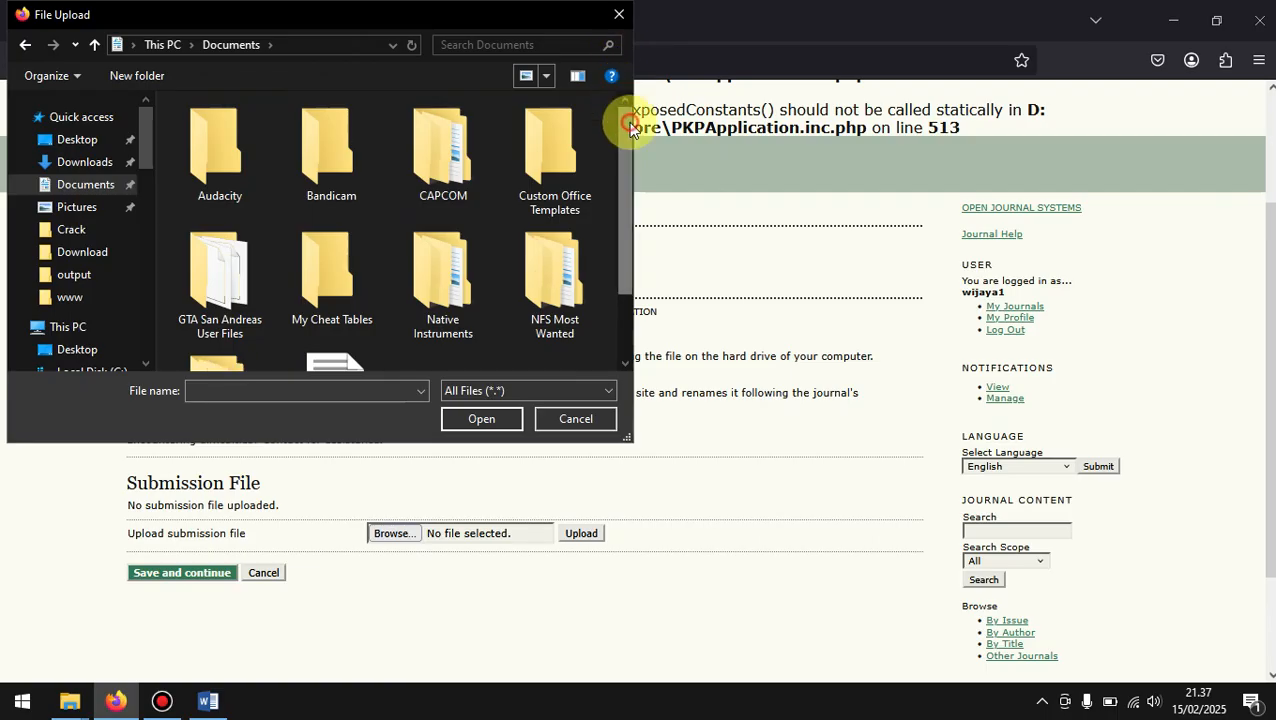
drag(621, 134, 618, 256)
click(347, 322)
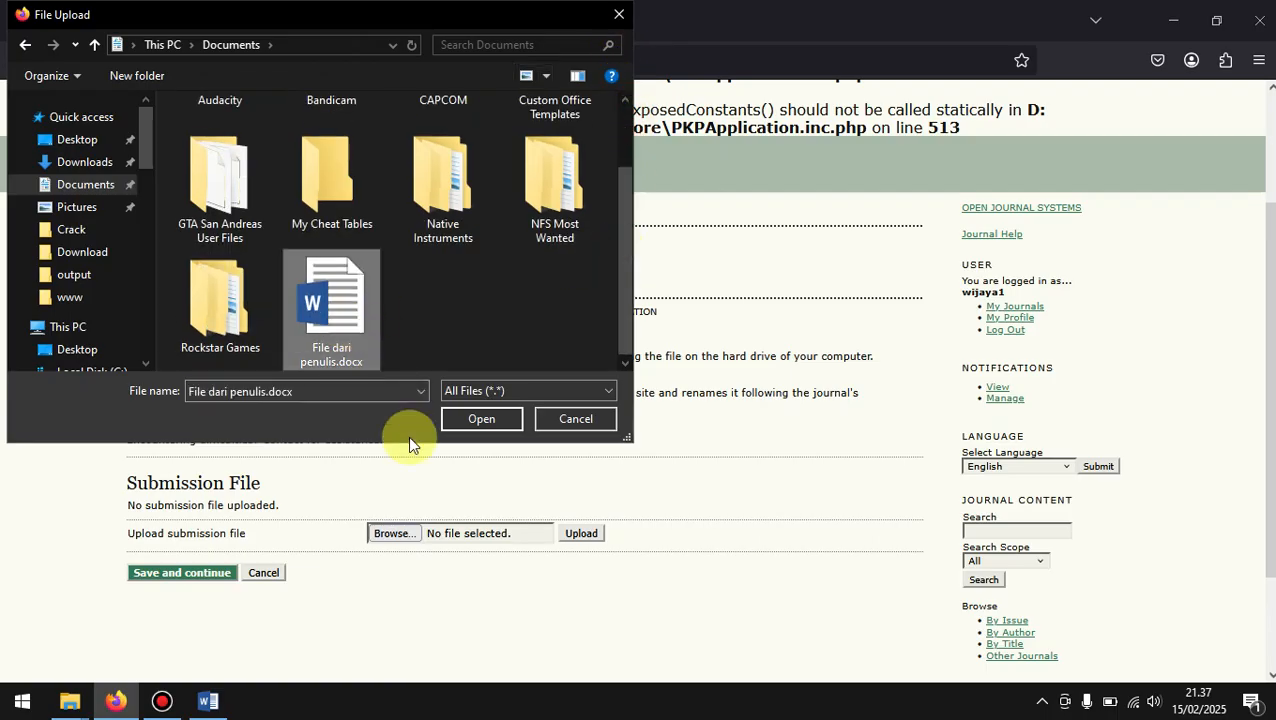
click(490, 425)
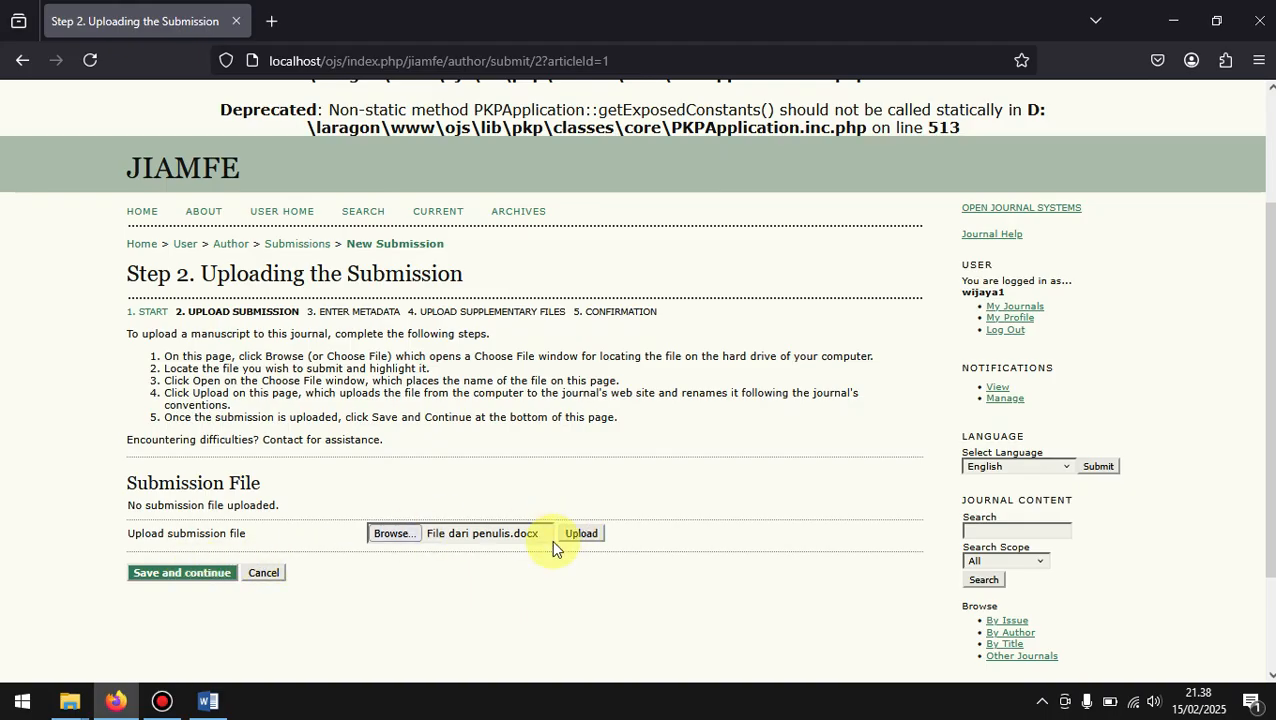
Step: Upload the chosen manuscript file and save step 2 to continue to the submission's metadata
click(394, 533)
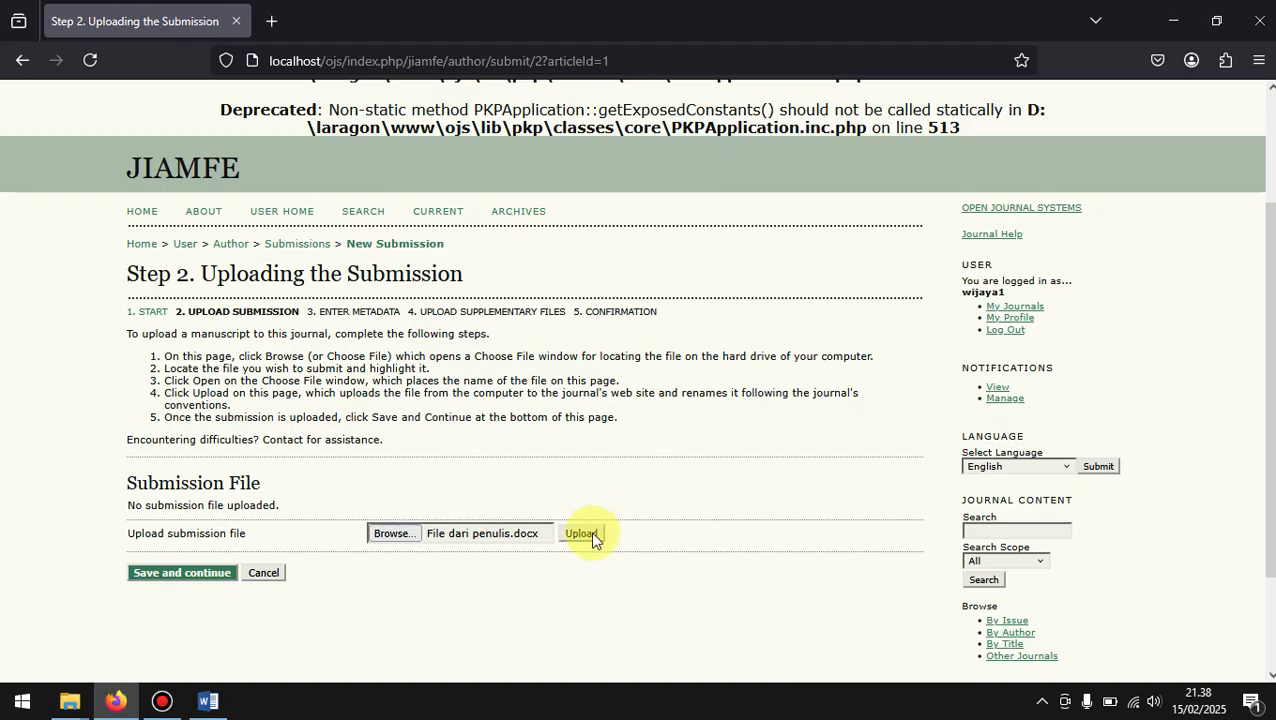
click(583, 536)
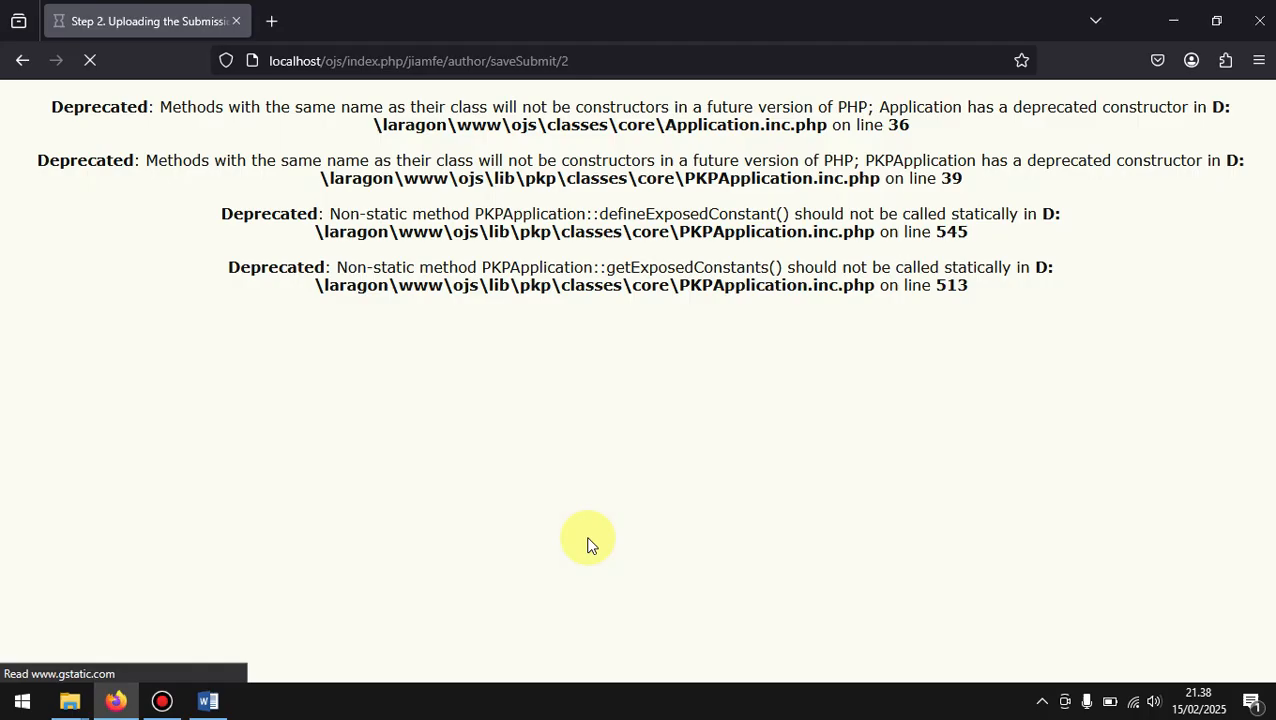
scroll(589, 541, down, 3)
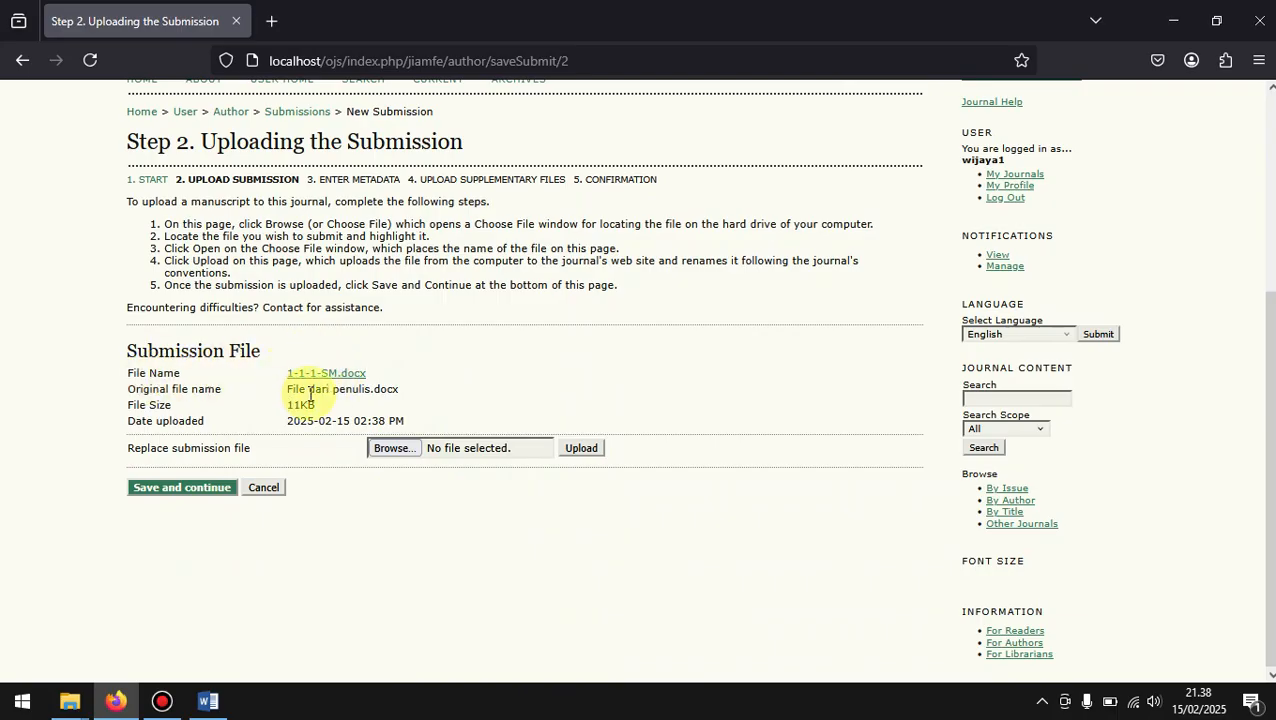
click(69, 701)
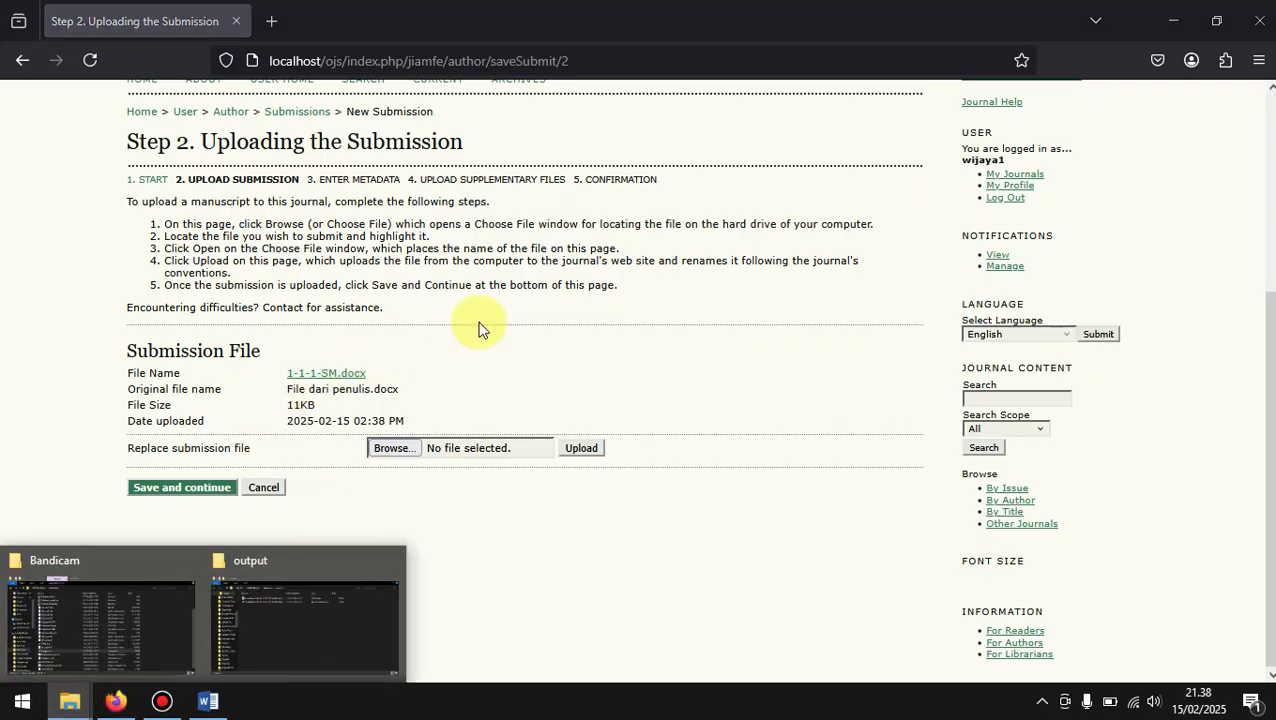
click(324, 376)
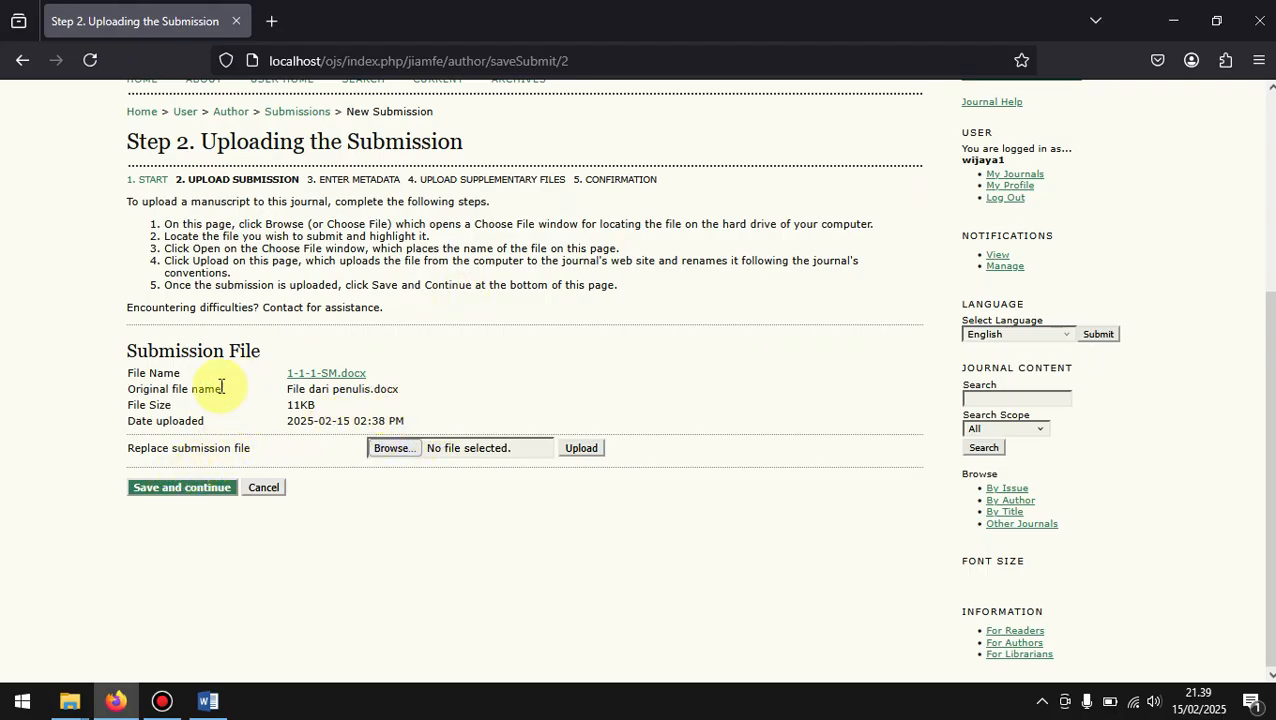
click(173, 492)
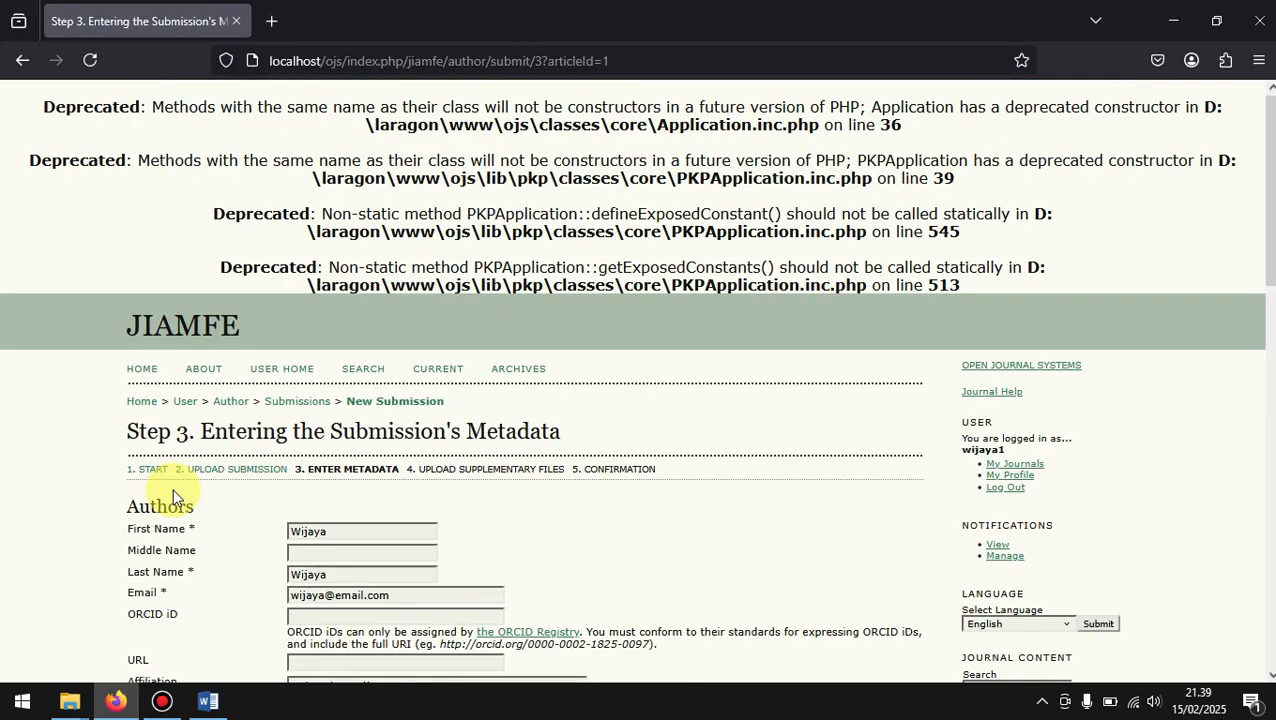
Step: Review the prefilled author details in the submission's metadata, including the e-mail address, affiliation and country
scroll(592, 512, down, 3)
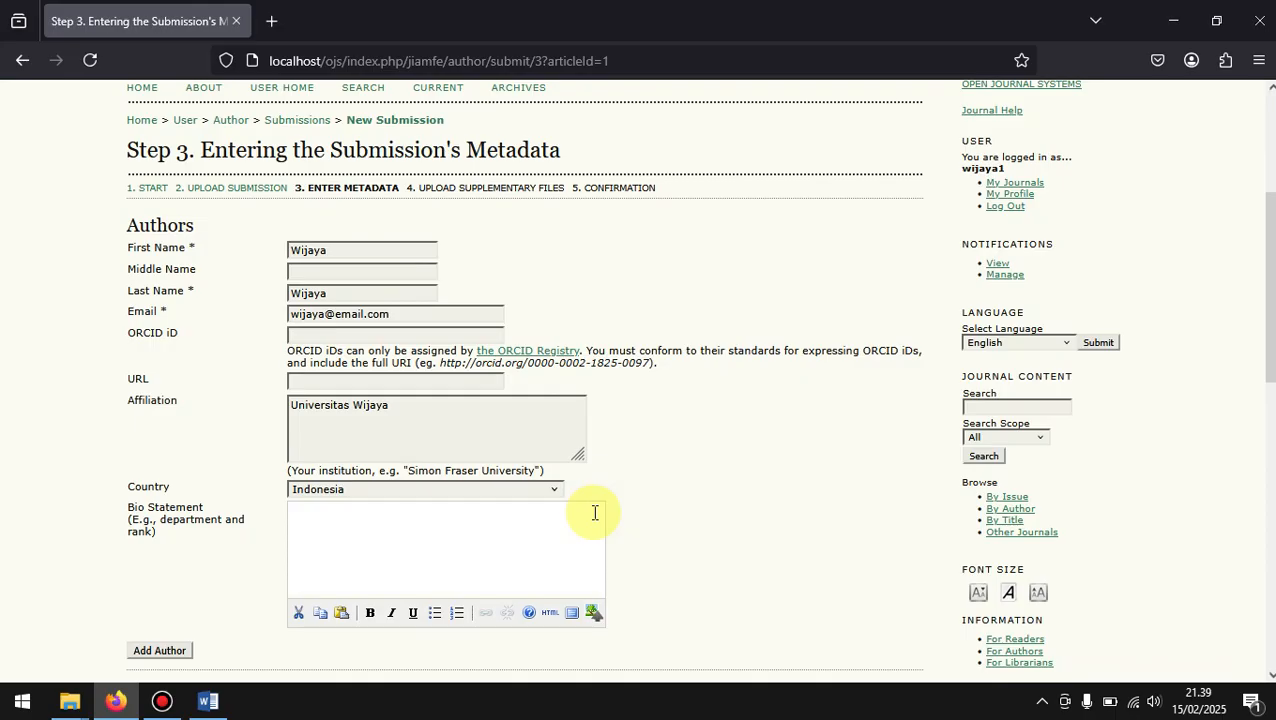
scroll(594, 512, down, 1)
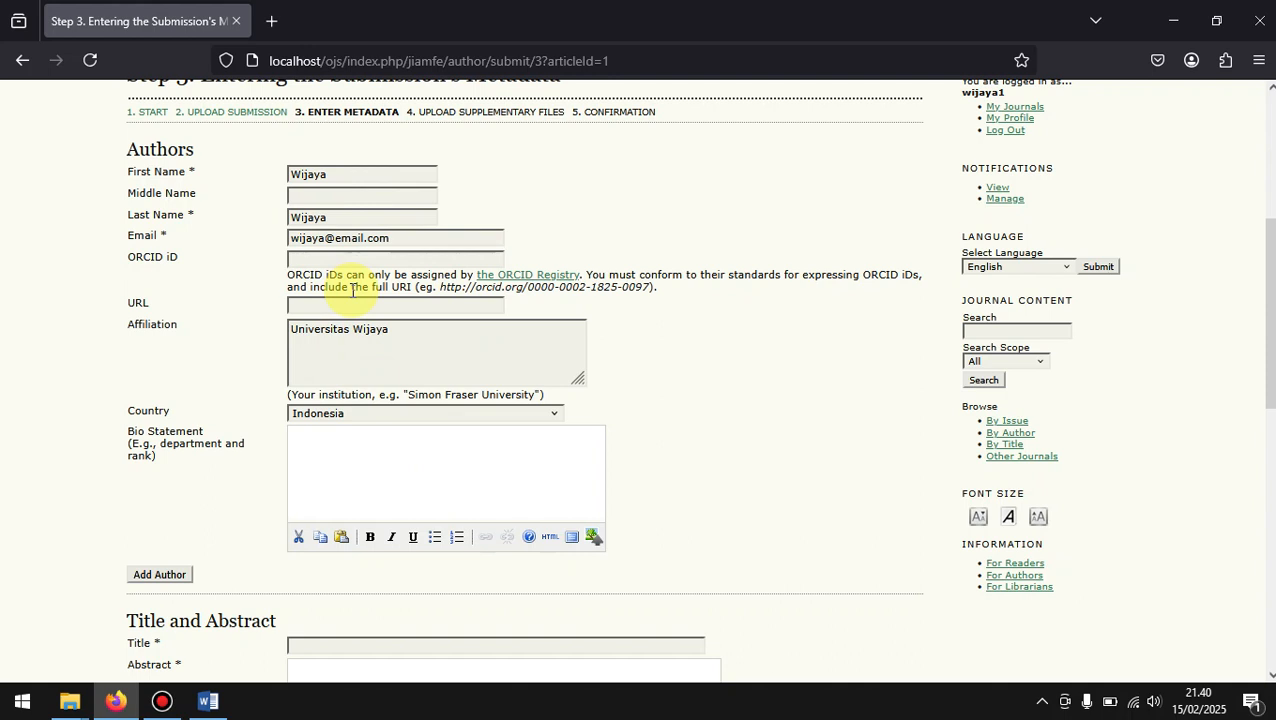
click(402, 239)
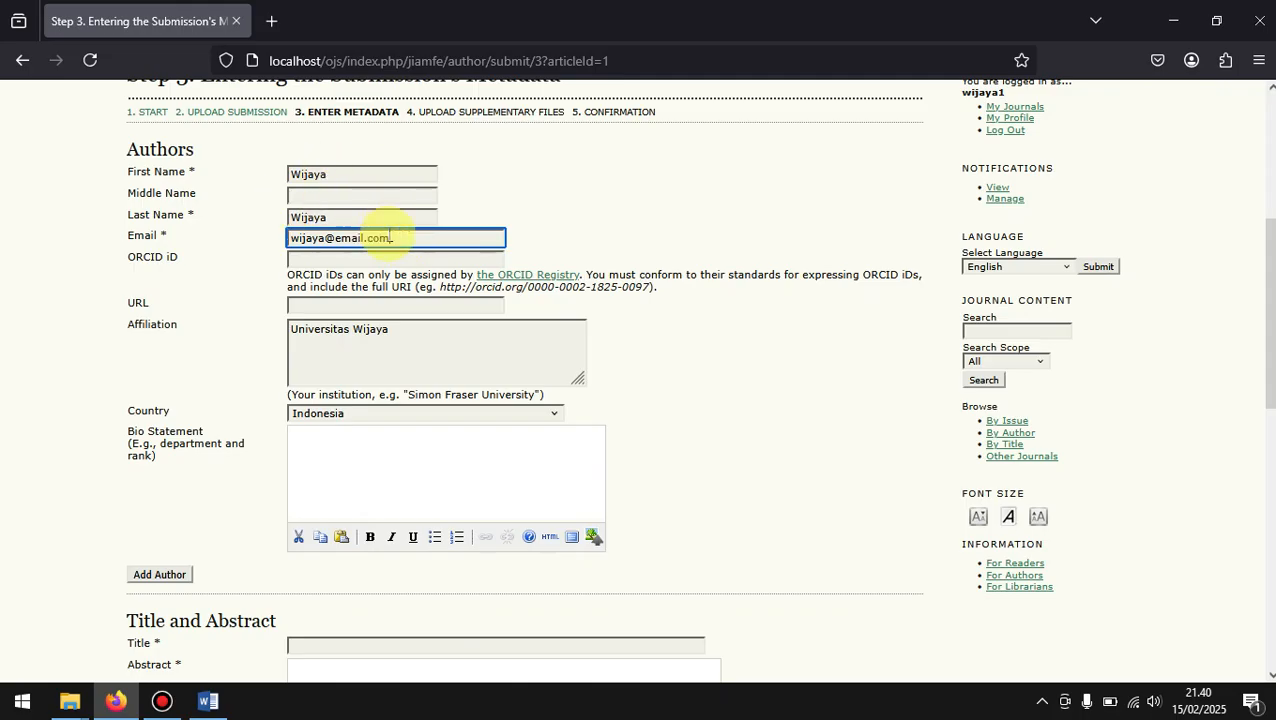
drag(407, 239, 283, 233)
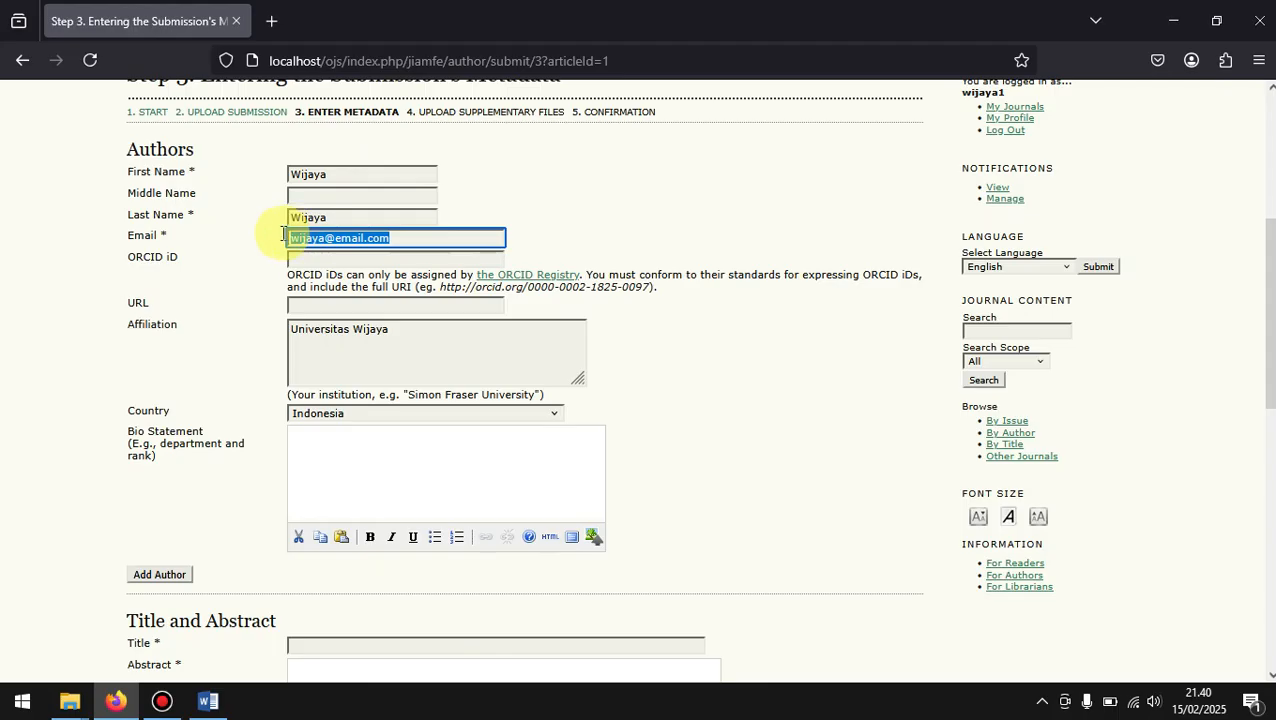
click(362, 238)
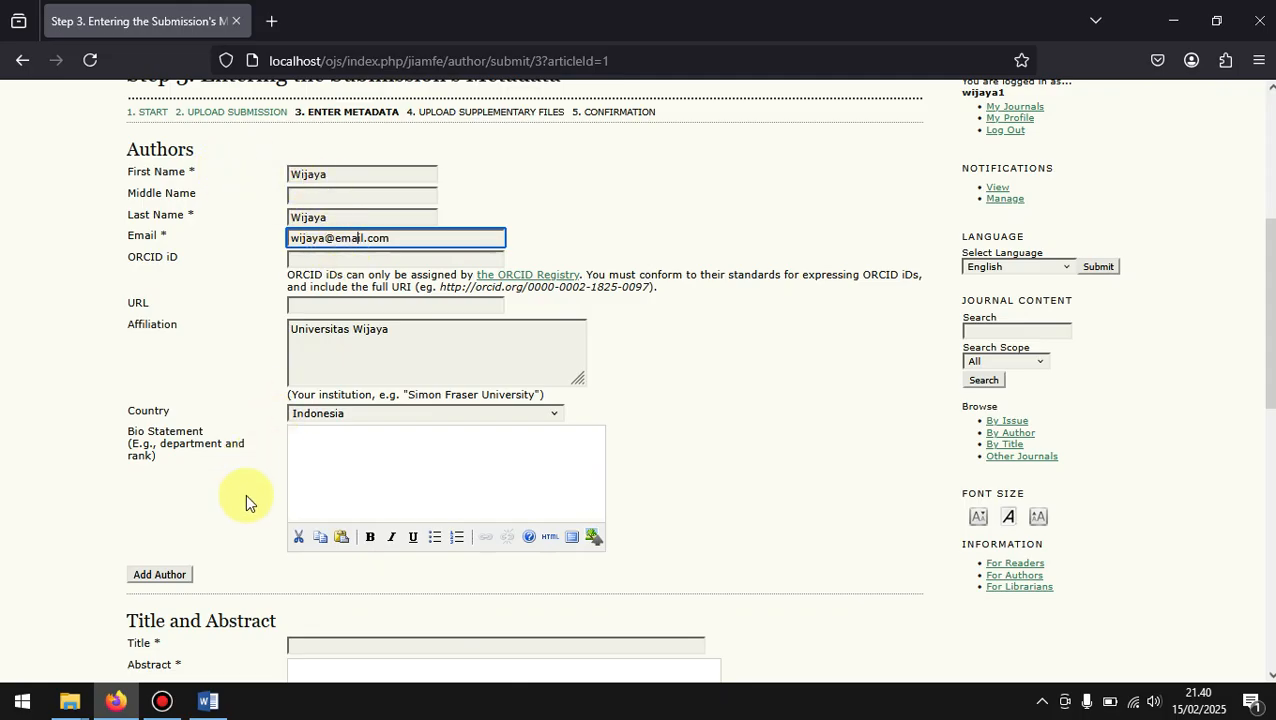
scroll(245, 493, down, 1)
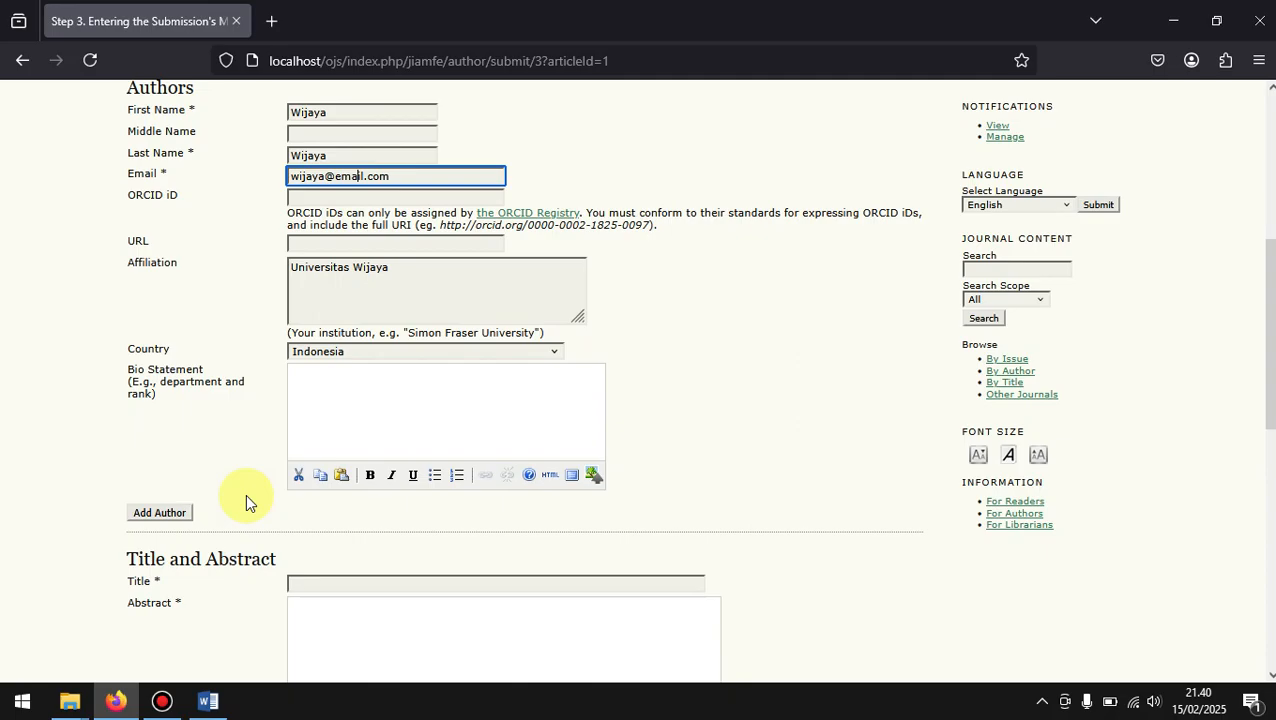
Step: Add a second author to the submission and enter the co-author's first and last names
click(157, 514)
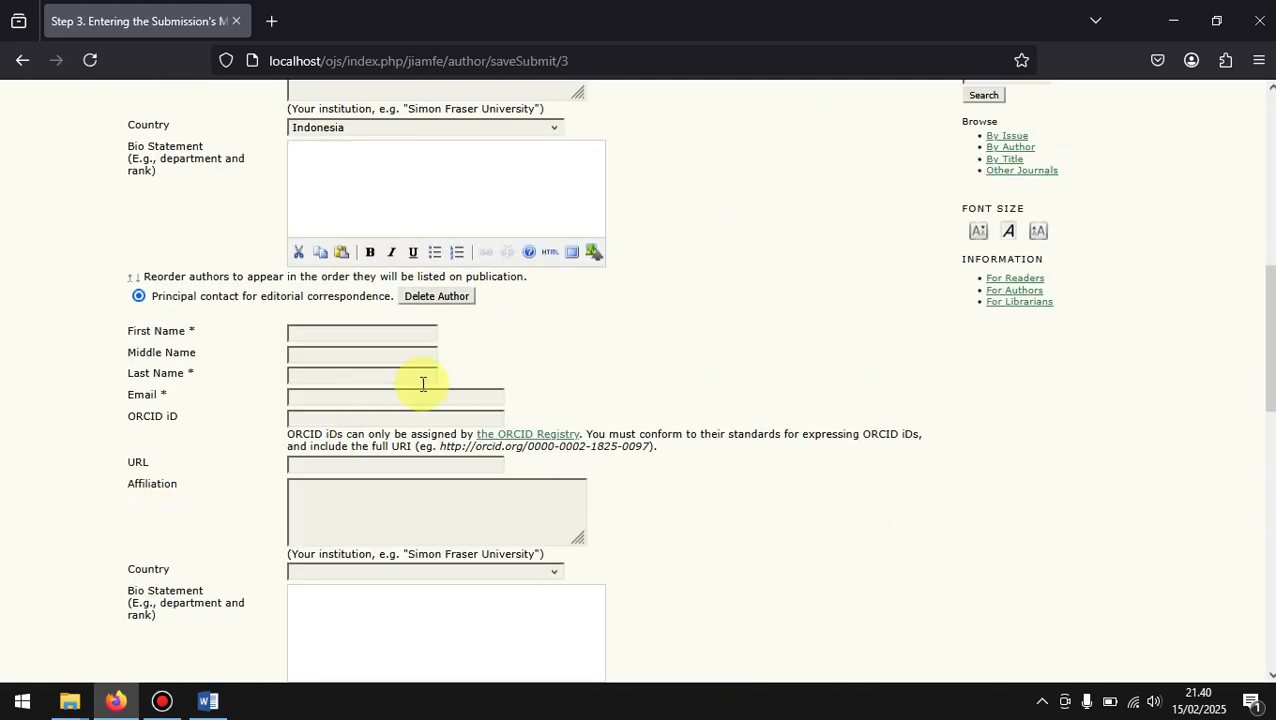
scroll(444, 372, down, 2)
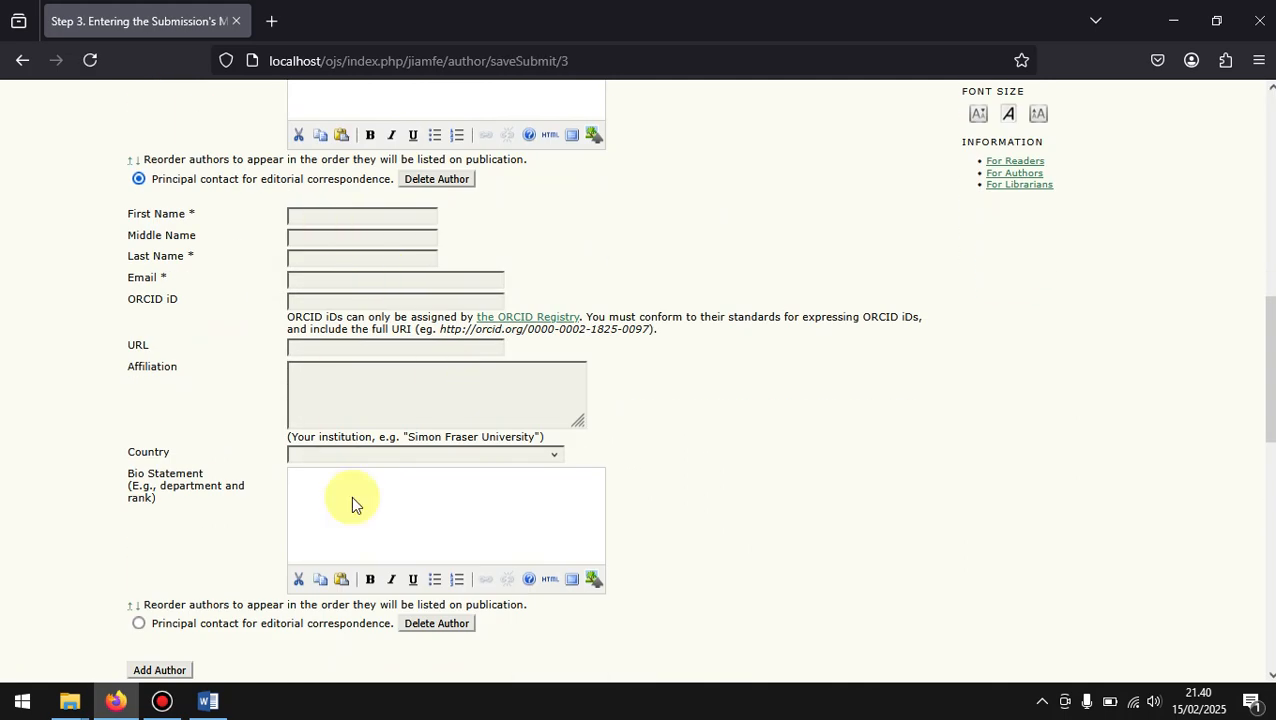
scroll(351, 495, up, 5)
scroll(351, 497, up, 3)
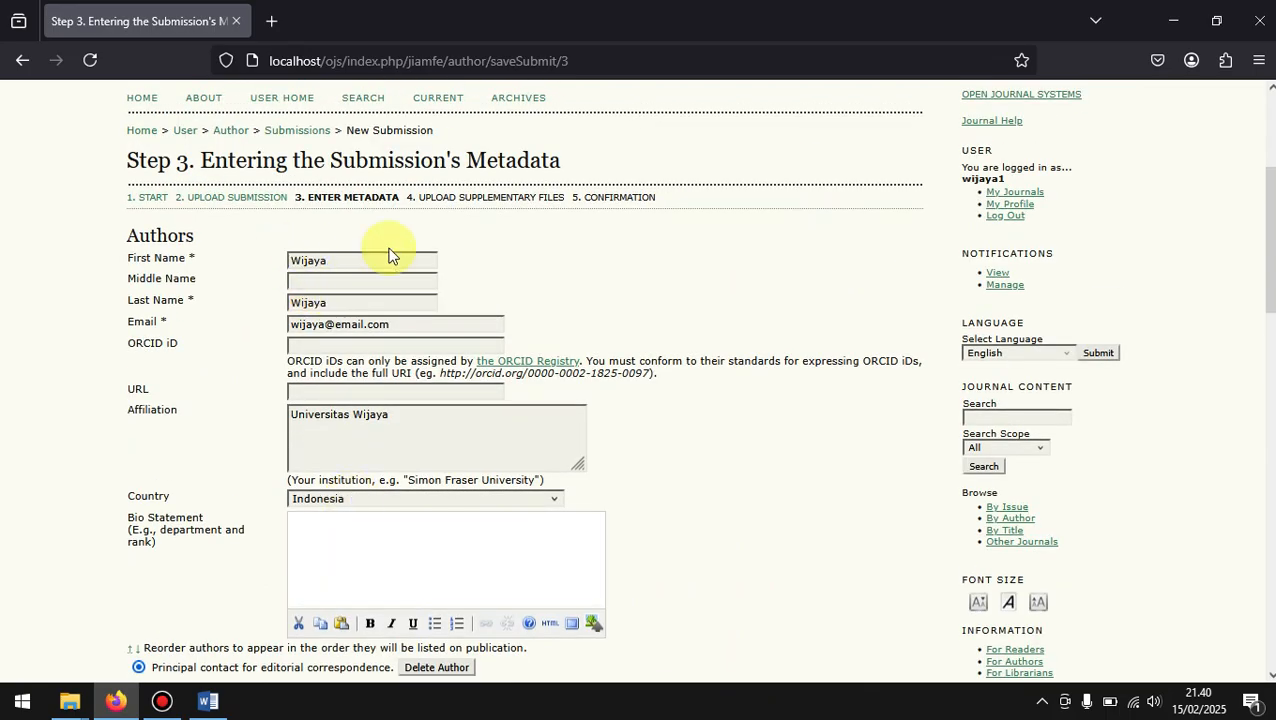
scroll(367, 568, down, 7)
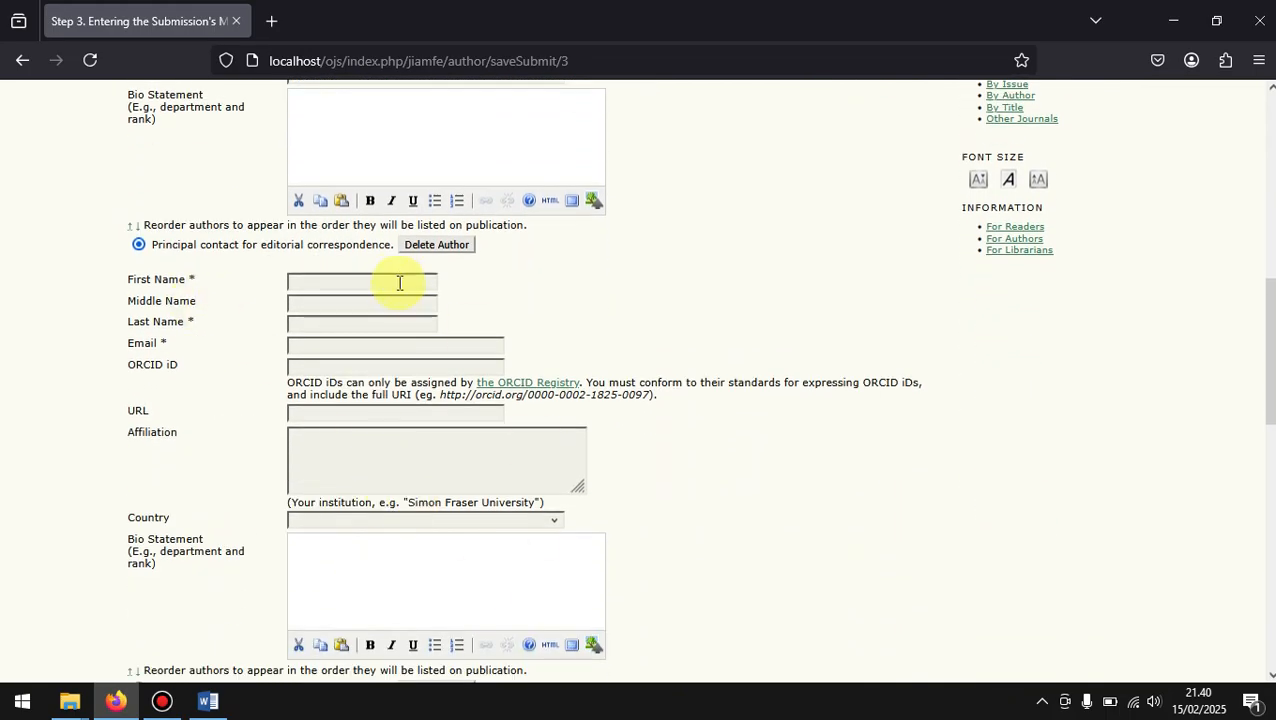
click(388, 280)
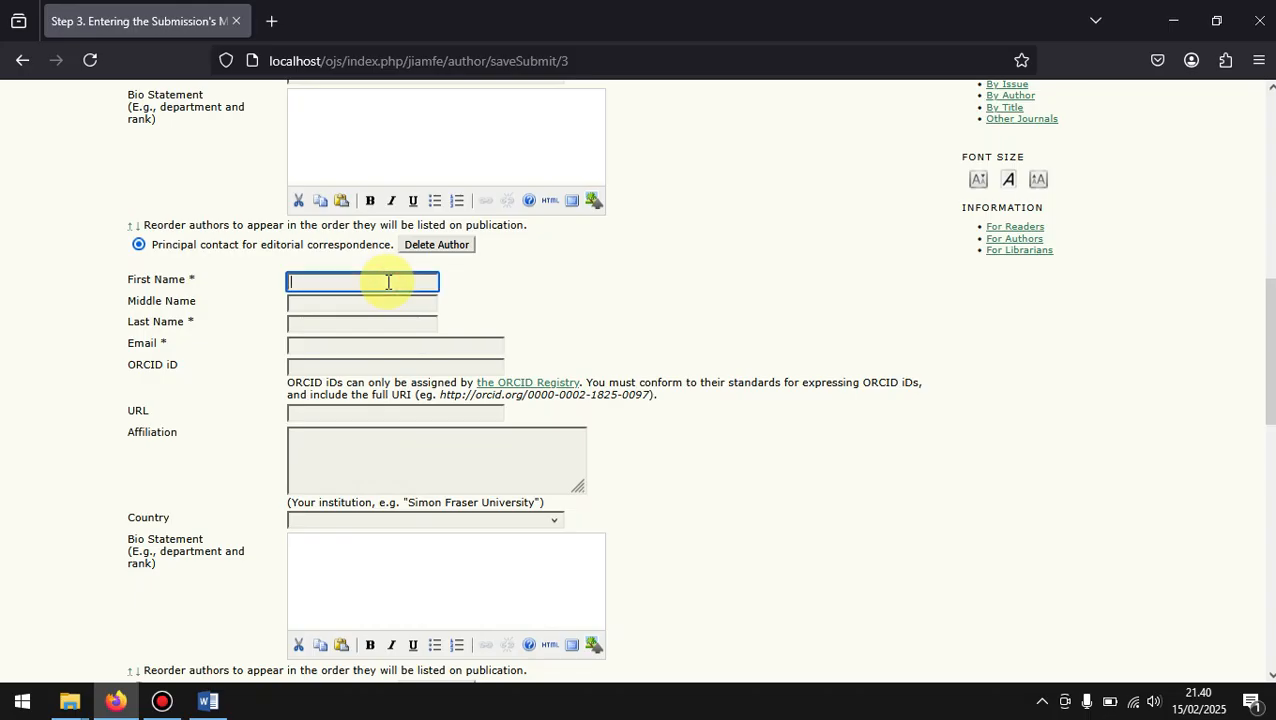
text(Dudung)
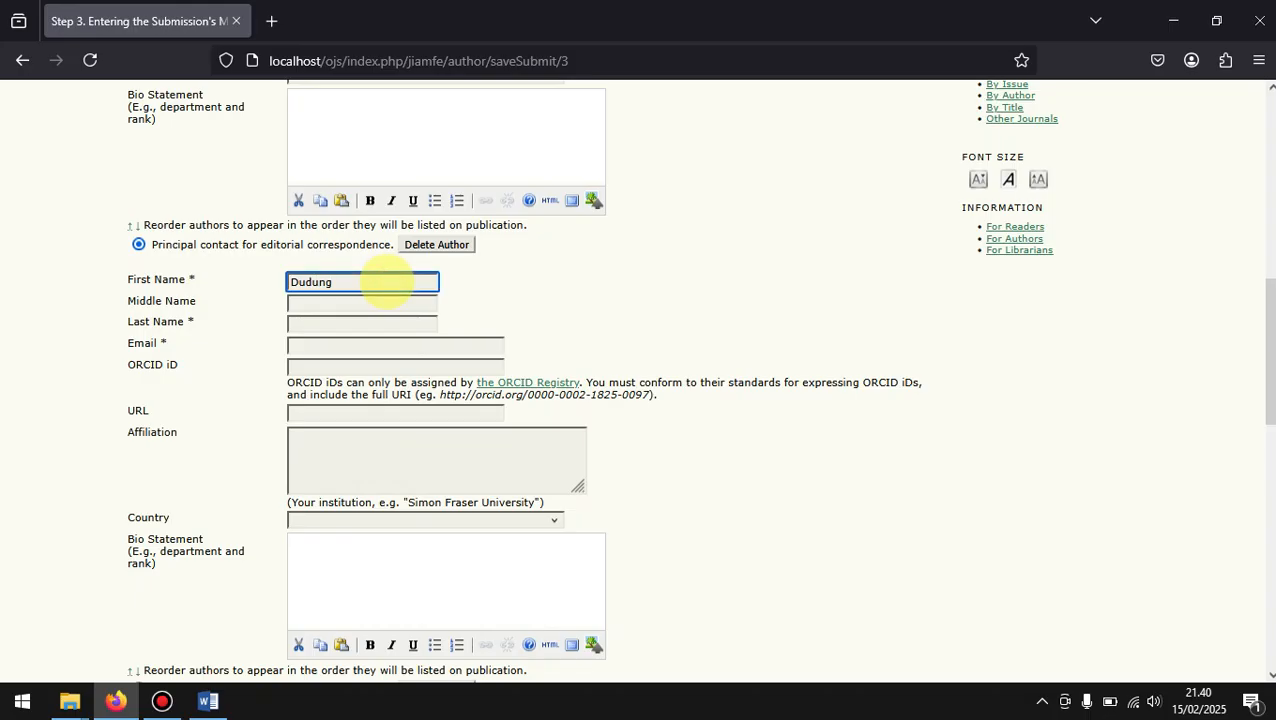
click(370, 323)
text(Odading)
Step: Enter the co-author's e-mail address, using the first author's address format as a reference
click(417, 348)
scroll(636, 316, up, 5)
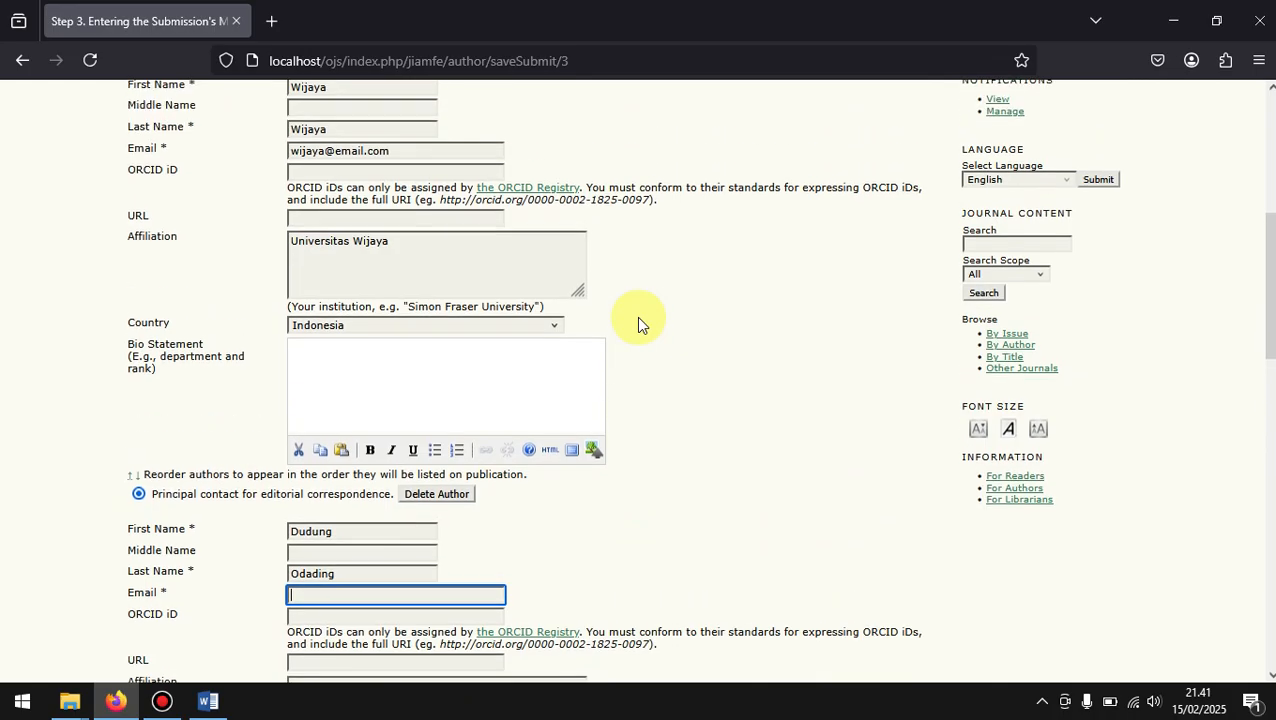
scroll(636, 316, up, 2)
scroll(636, 316, down, 1)
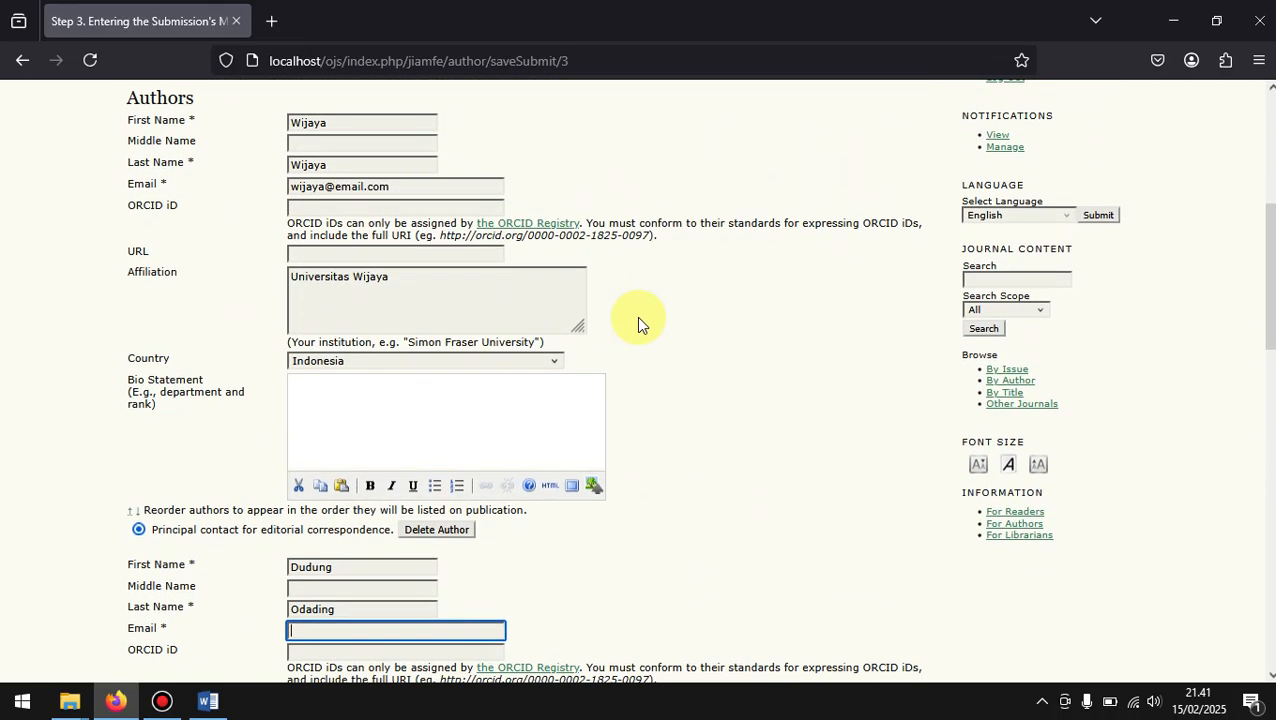
scroll(638, 322, down, 1)
click(390, 167)
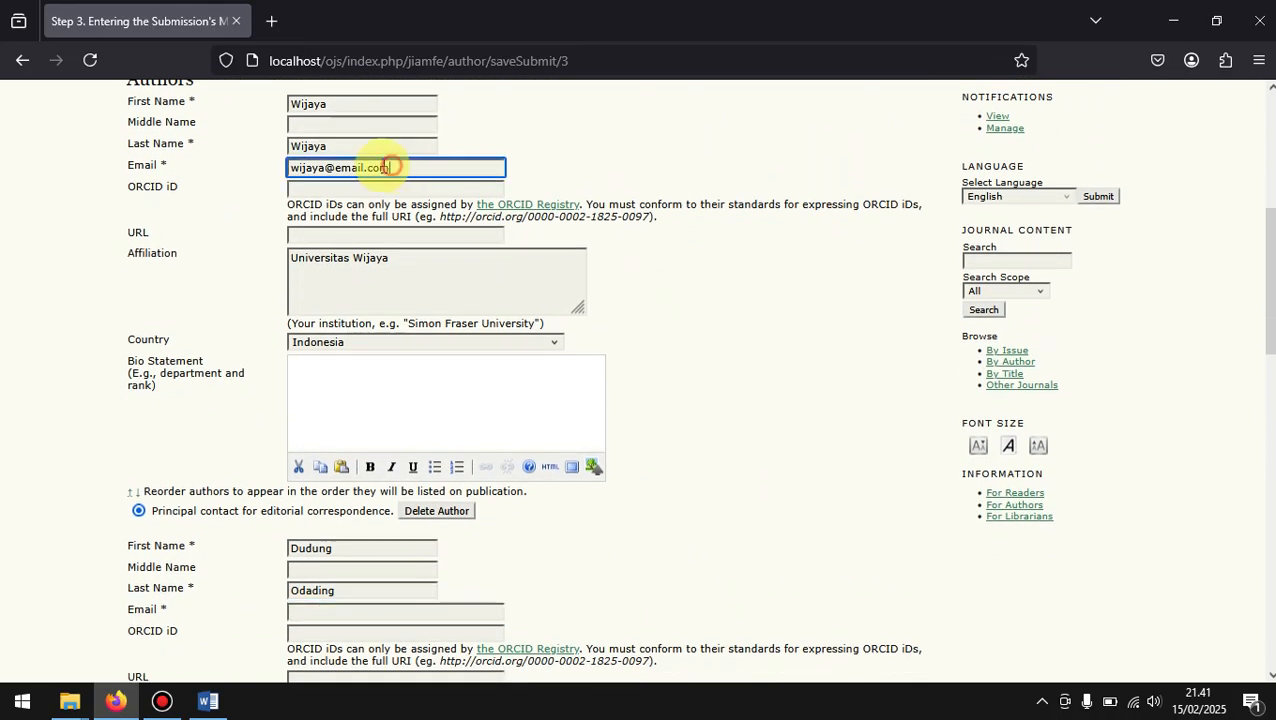
drag(390, 167, 283, 162)
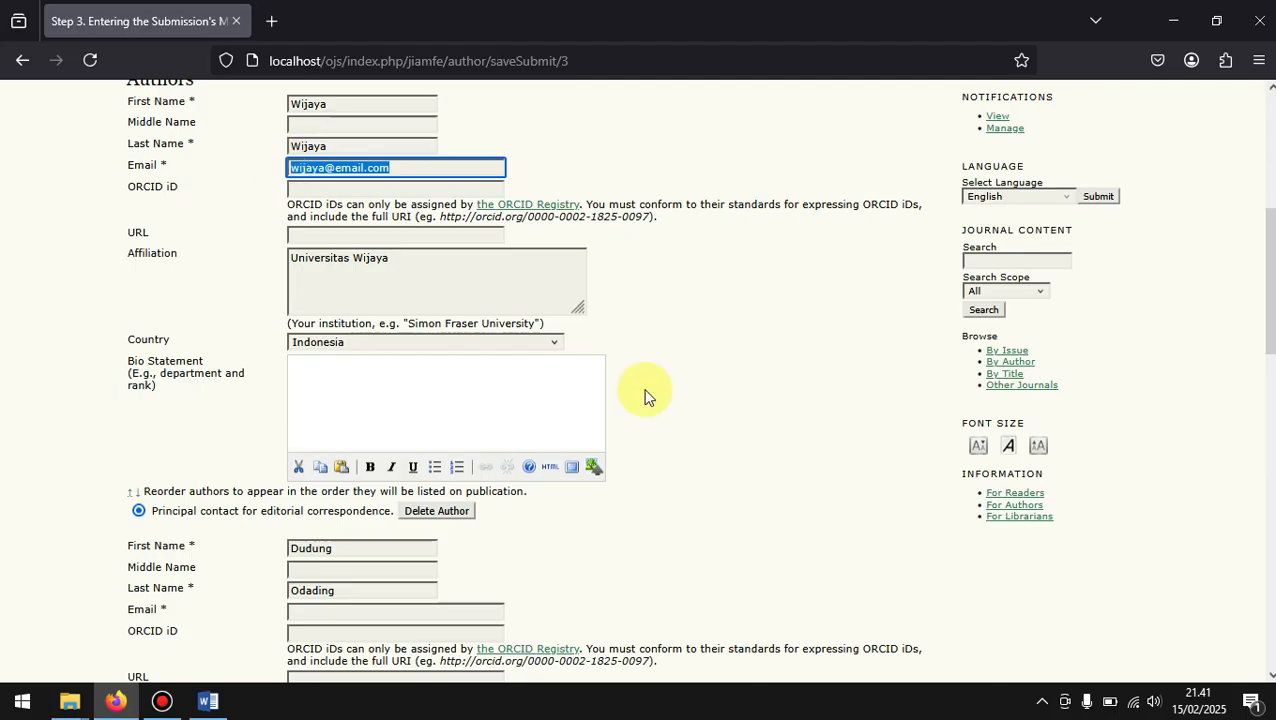
scroll(560, 420, down, 3)
click(411, 468)
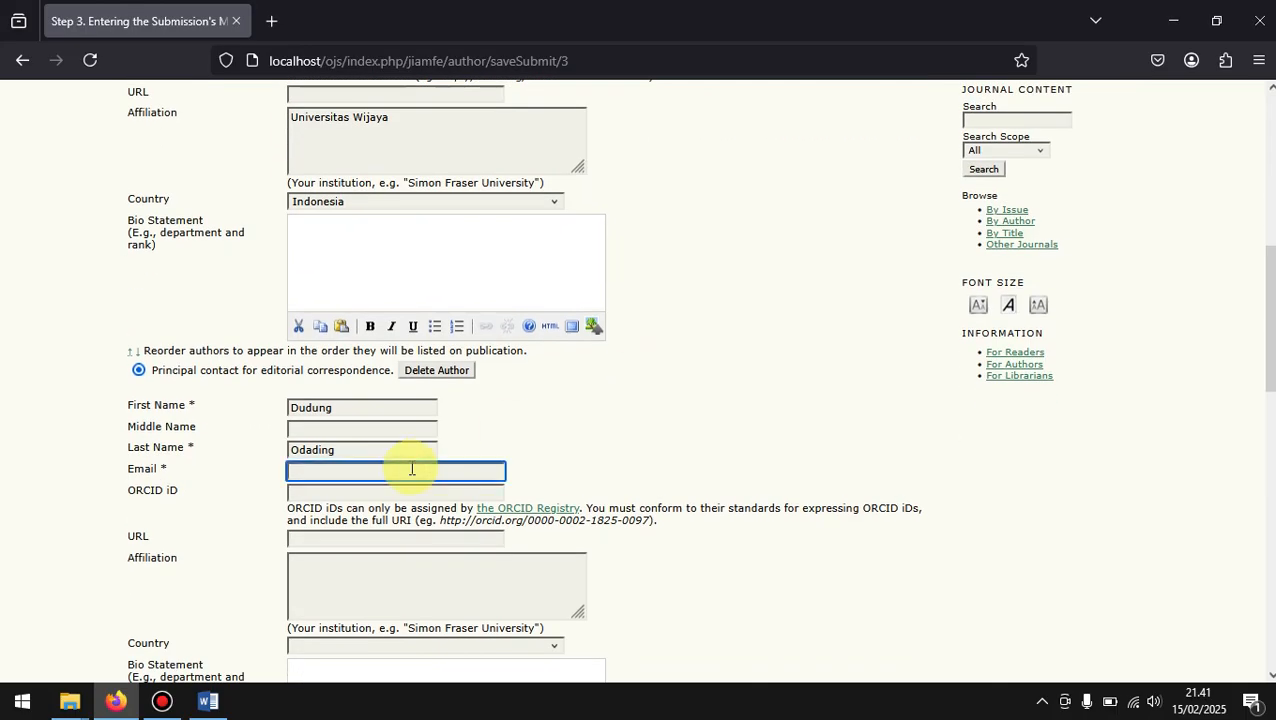
text(dudung@email.com)
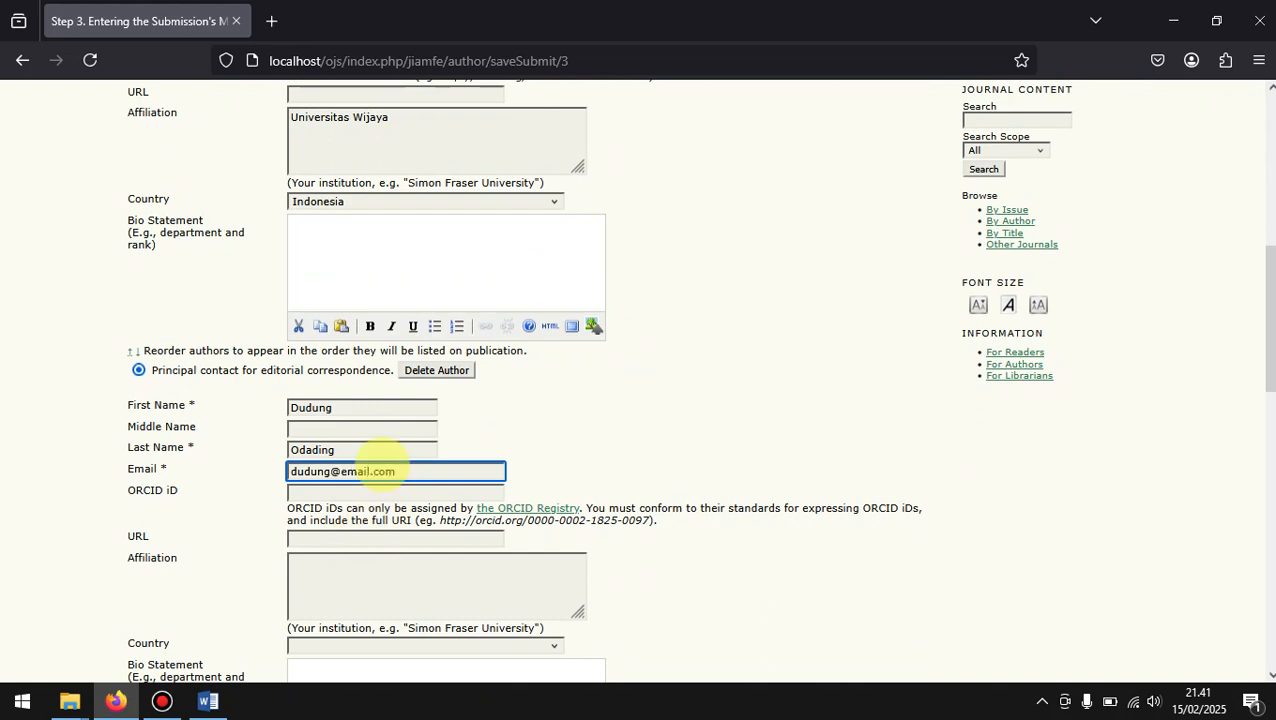
Step: Set the co-author's affiliation to Universitas Wijaya and the country to Indonesia
click(723, 601)
scroll(723, 604, down, 1)
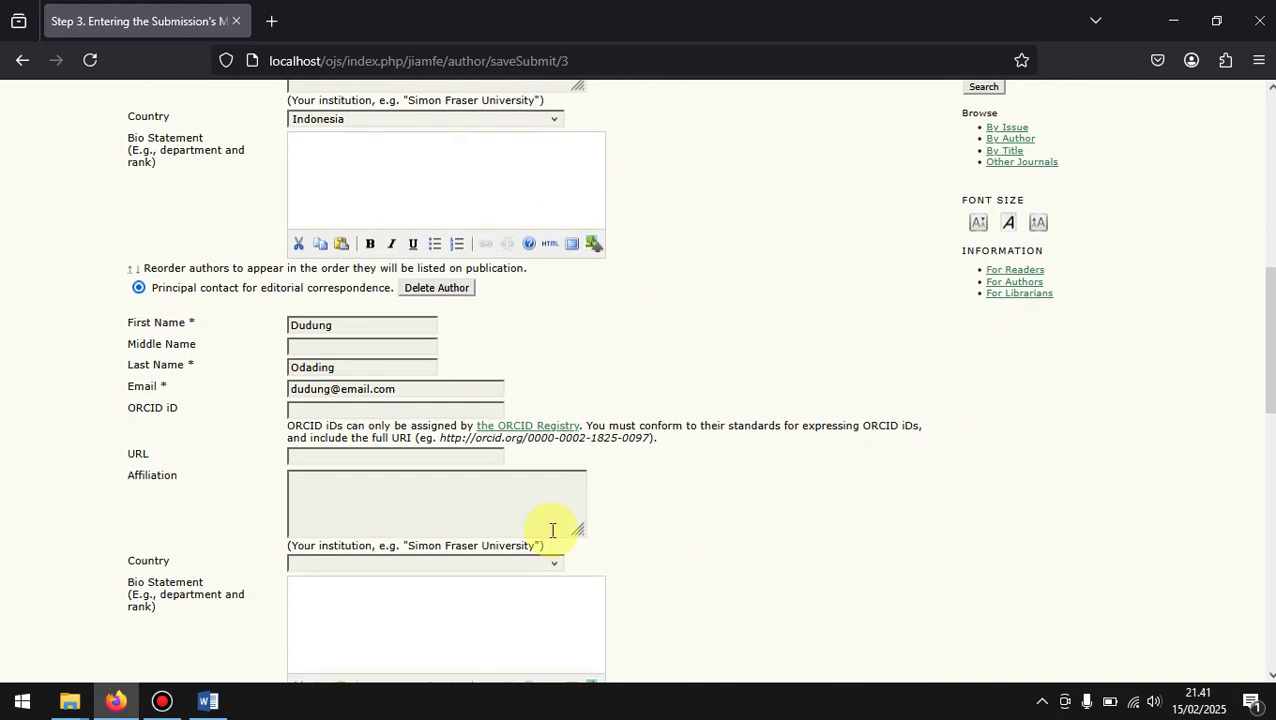
click(428, 503)
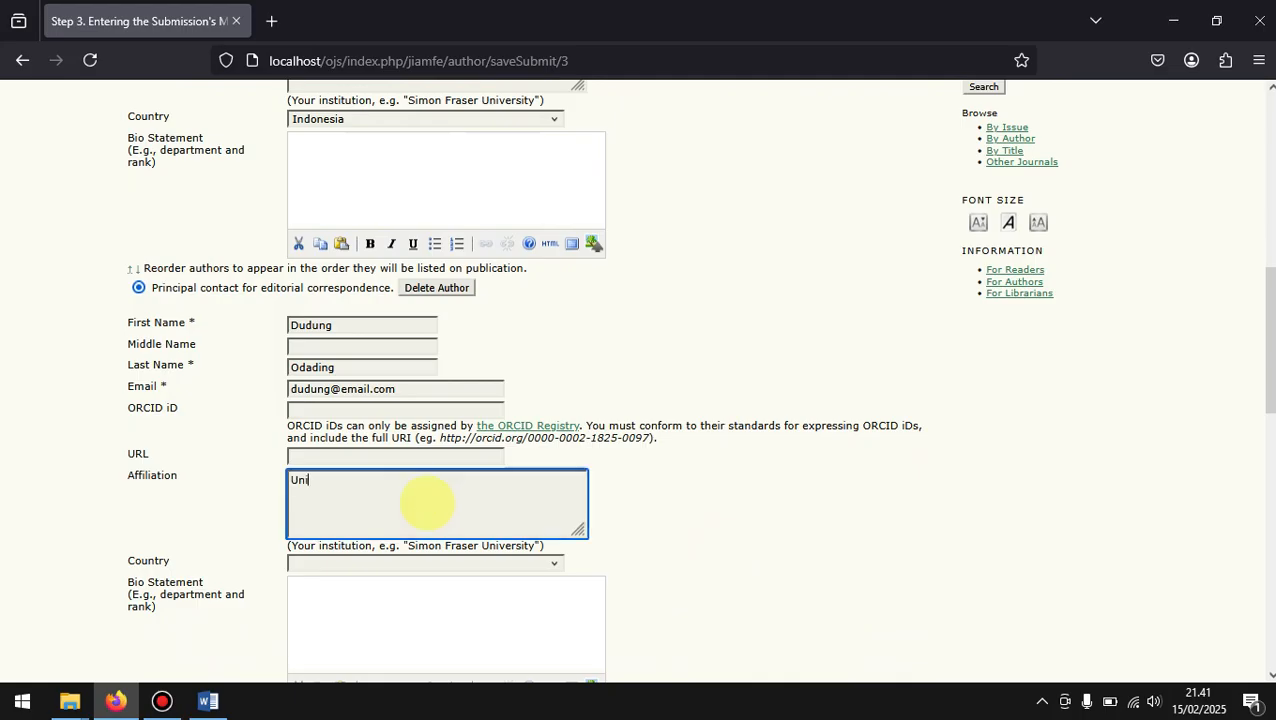
text(Universitas Wijaya)
click(550, 565)
text(indo)
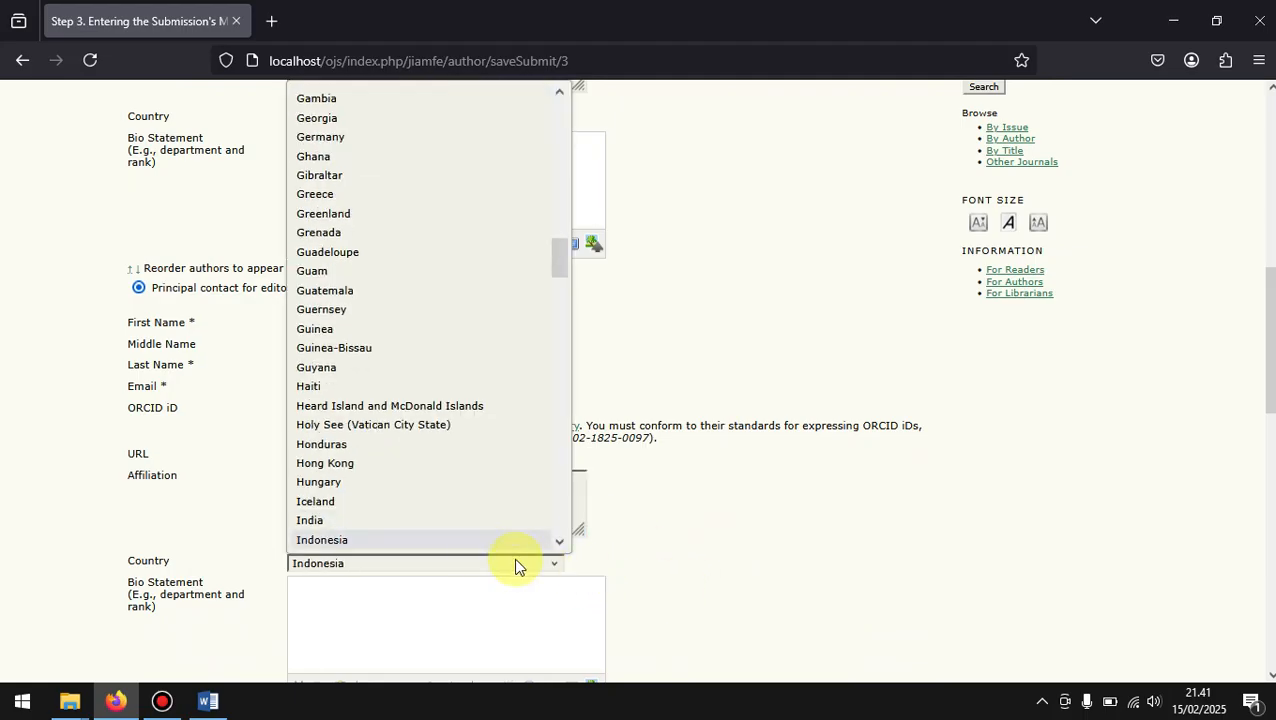
click(465, 542)
Step: Review both authors' details, including the author reordering option and the principal contact for editorial correspondence
scroll(707, 515, down, 3)
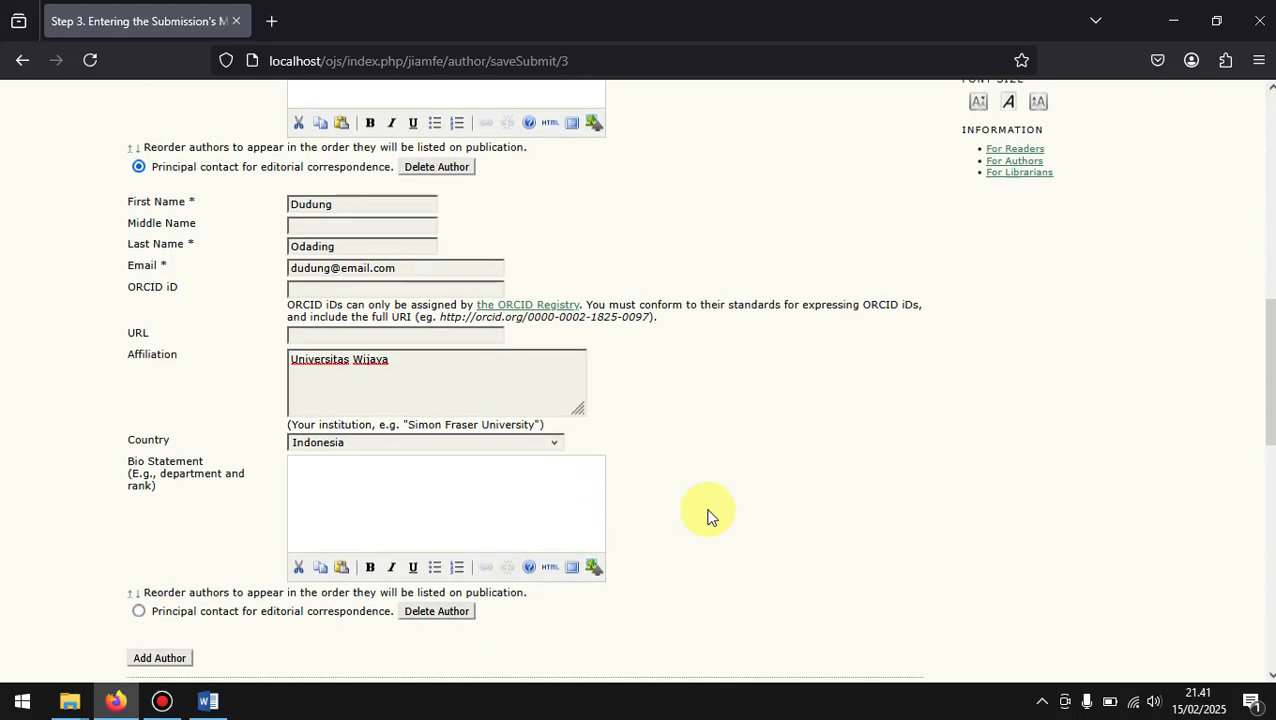
scroll(707, 515, up, 7)
scroll(707, 515, down, 1)
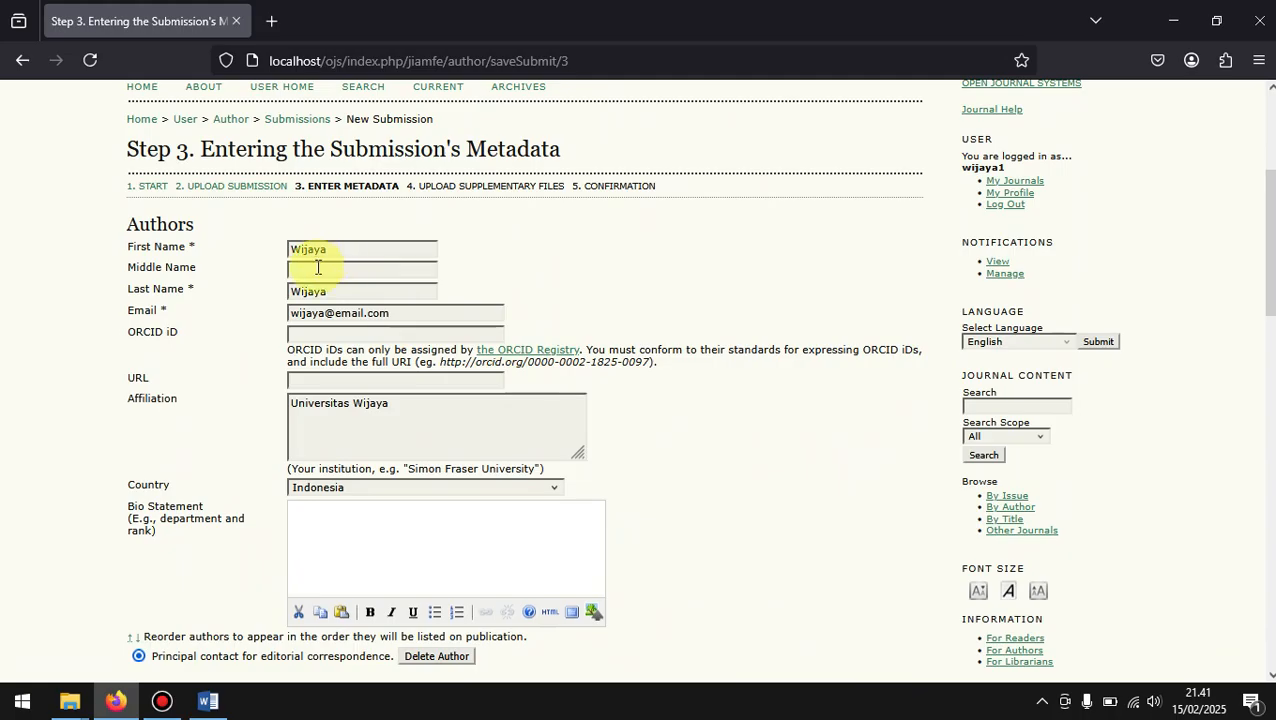
scroll(318, 267, down, 2)
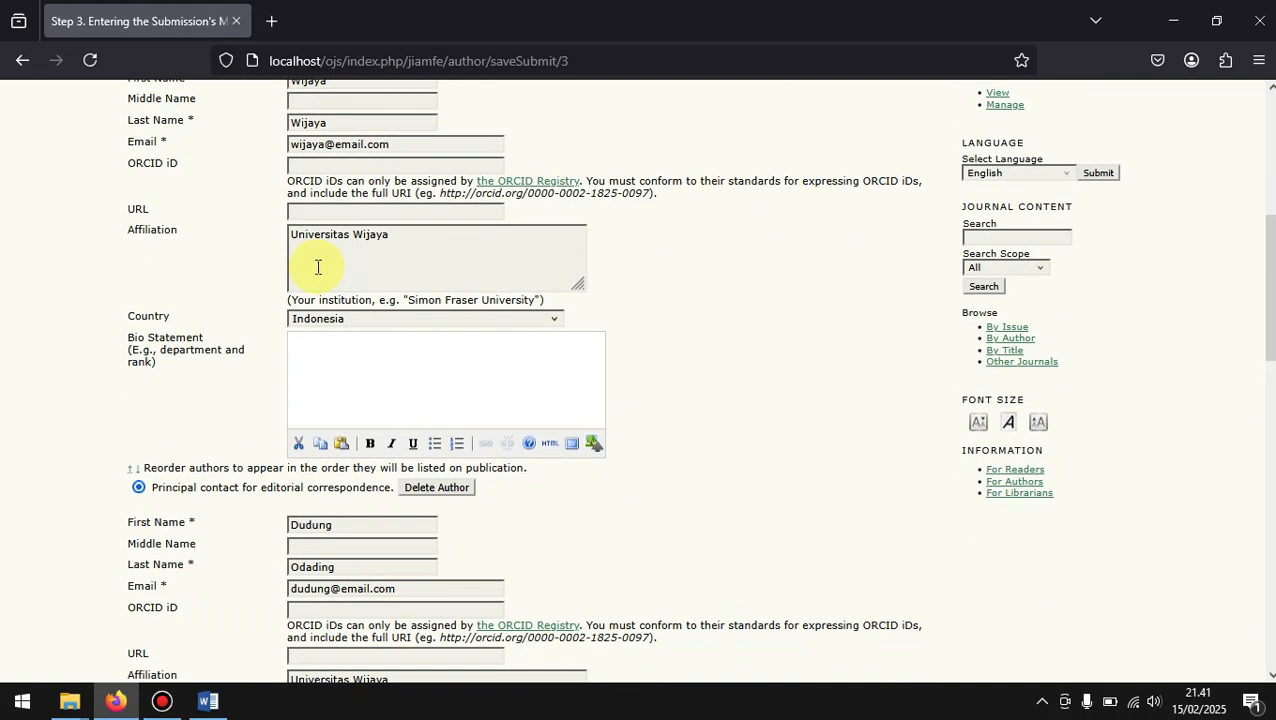
scroll(318, 267, down, 2)
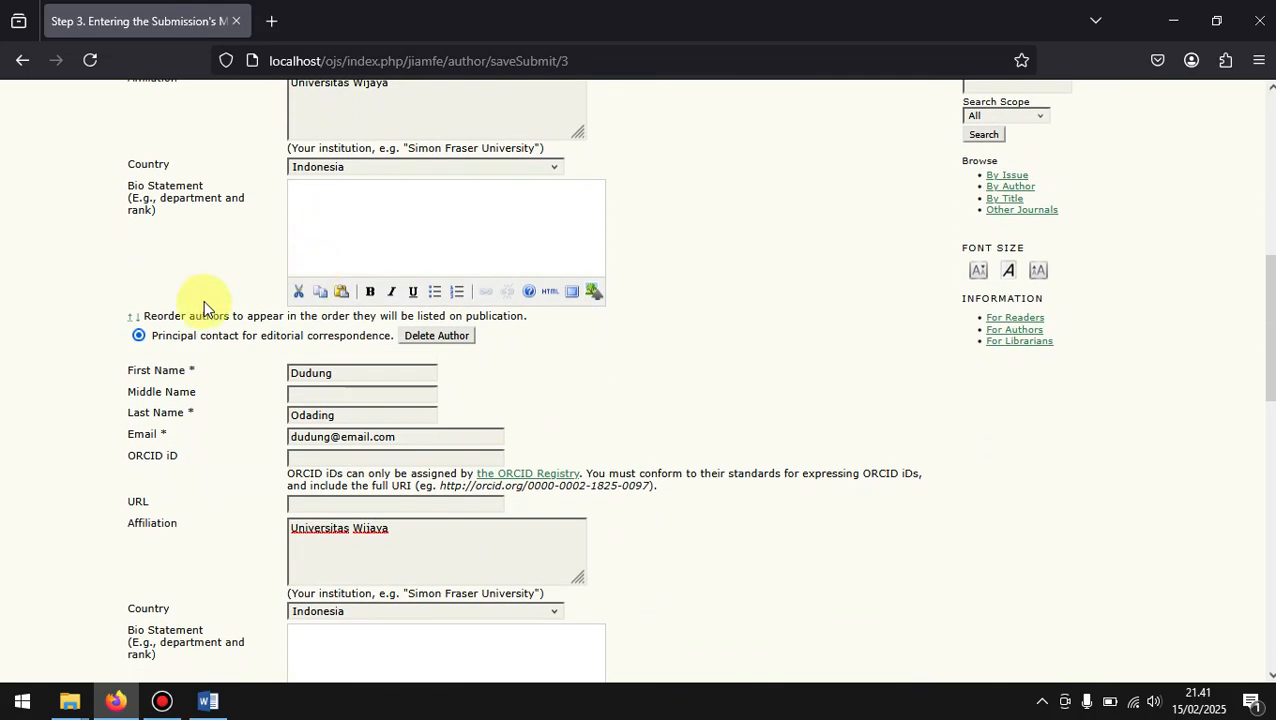
scroll(220, 222, up, 3)
scroll(220, 222, up, 2)
scroll(276, 319, down, 4)
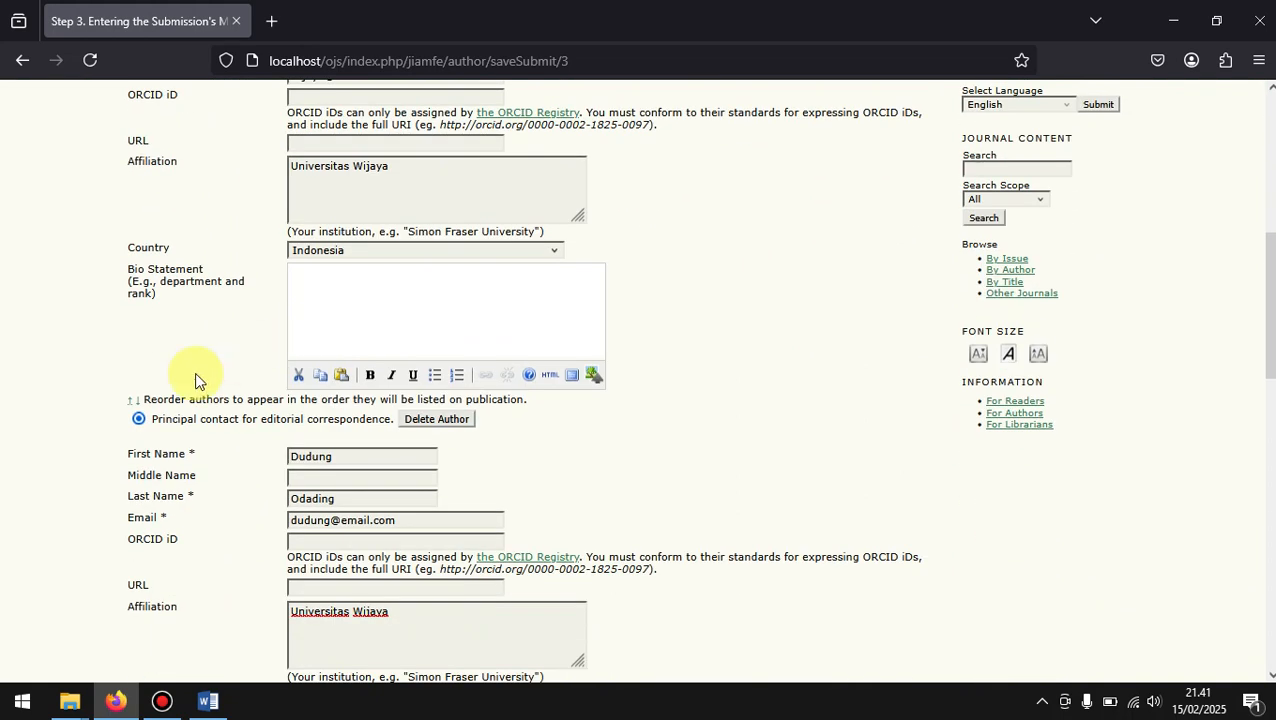
click(138, 418)
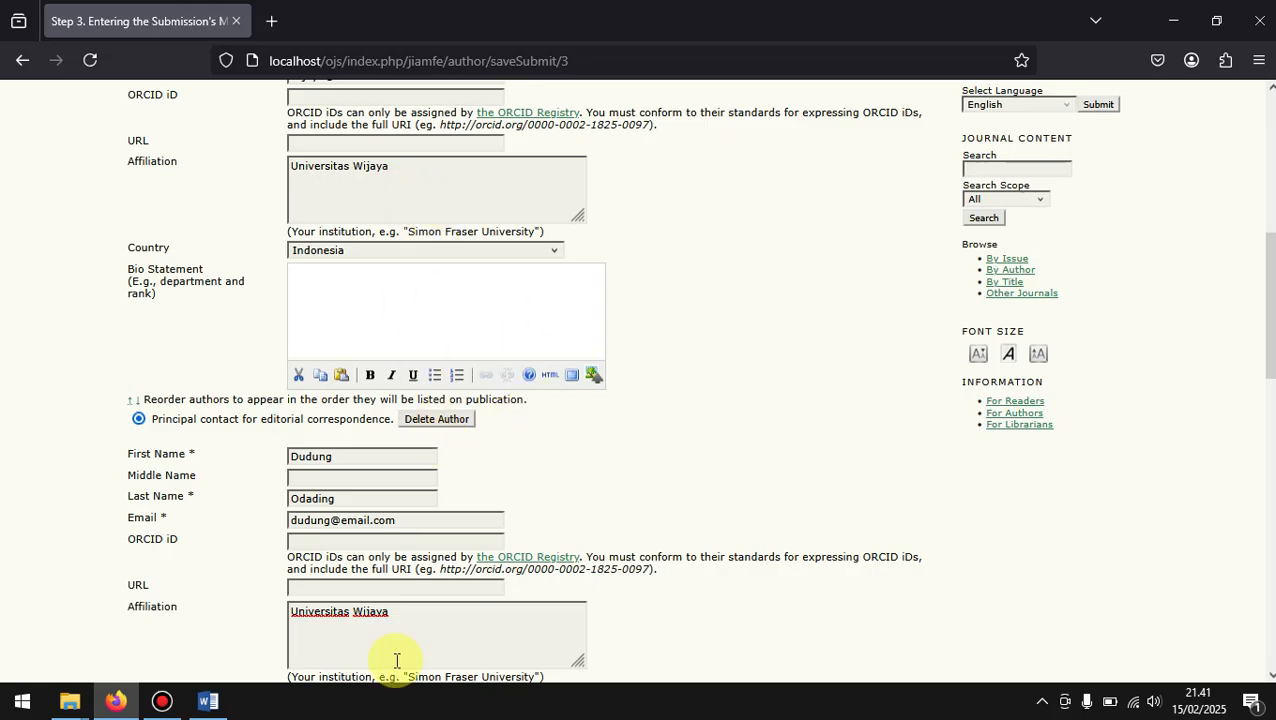
drag(530, 400, 114, 404)
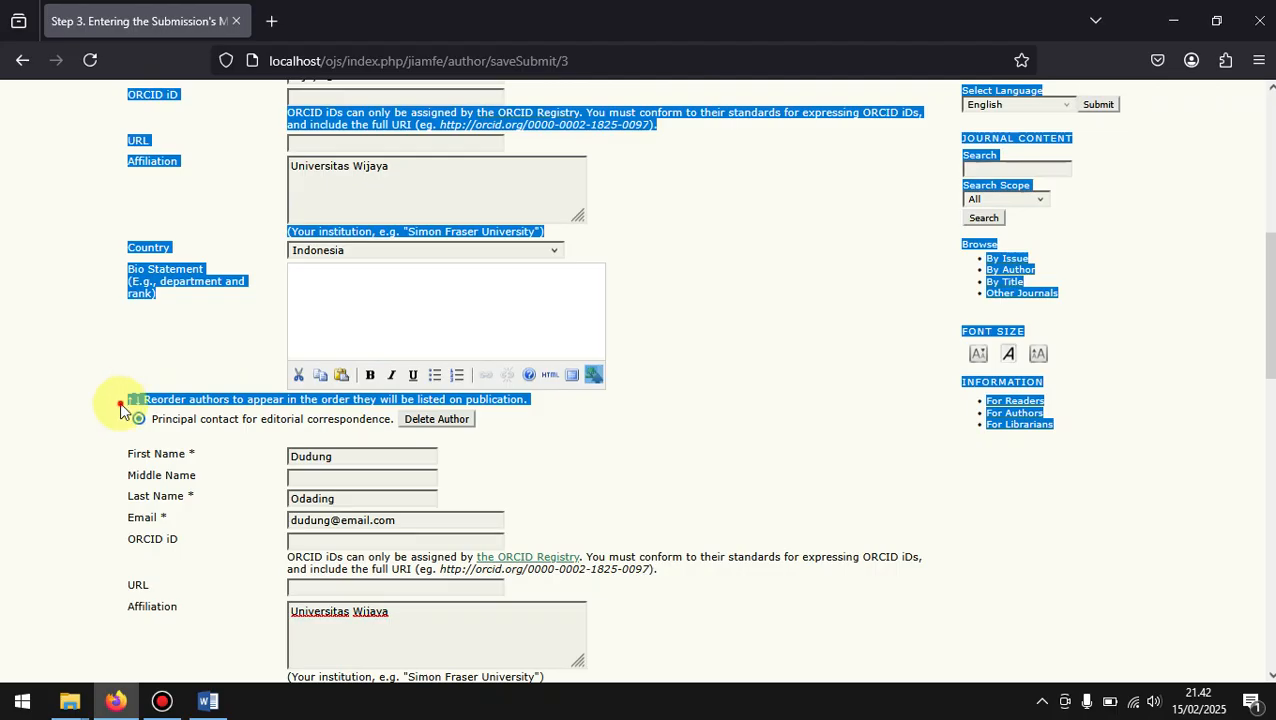
click(150, 405)
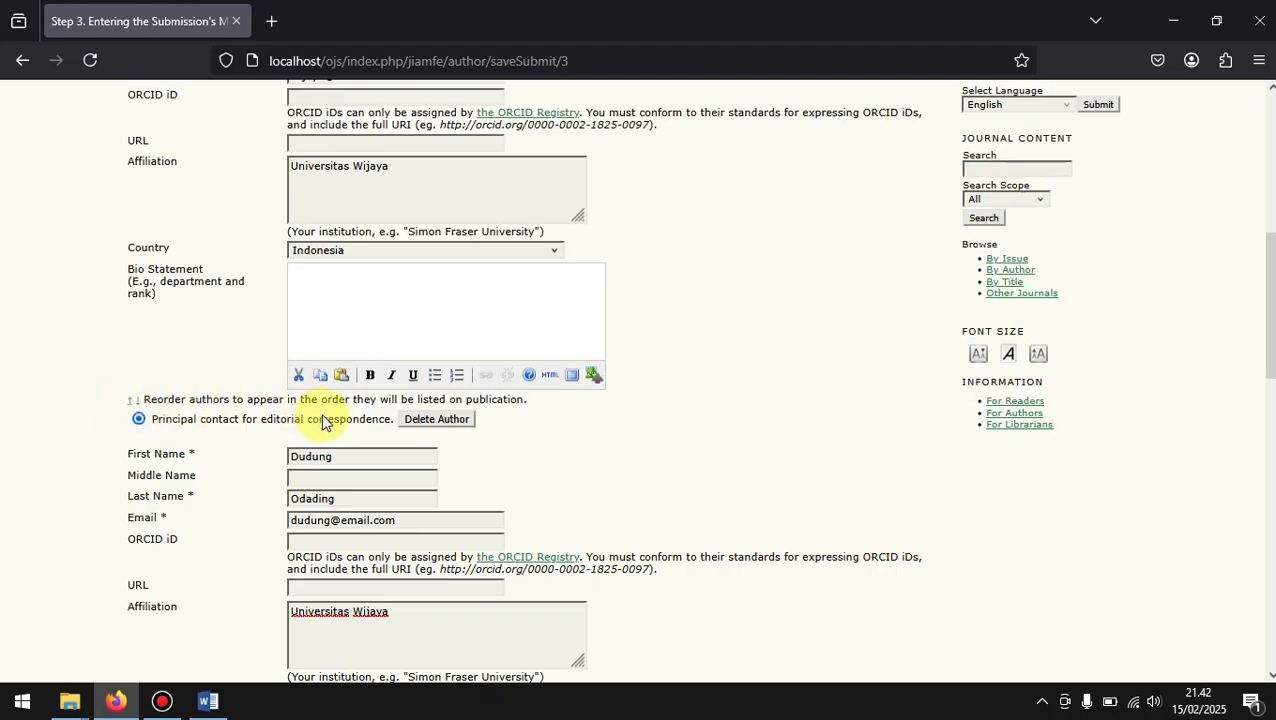
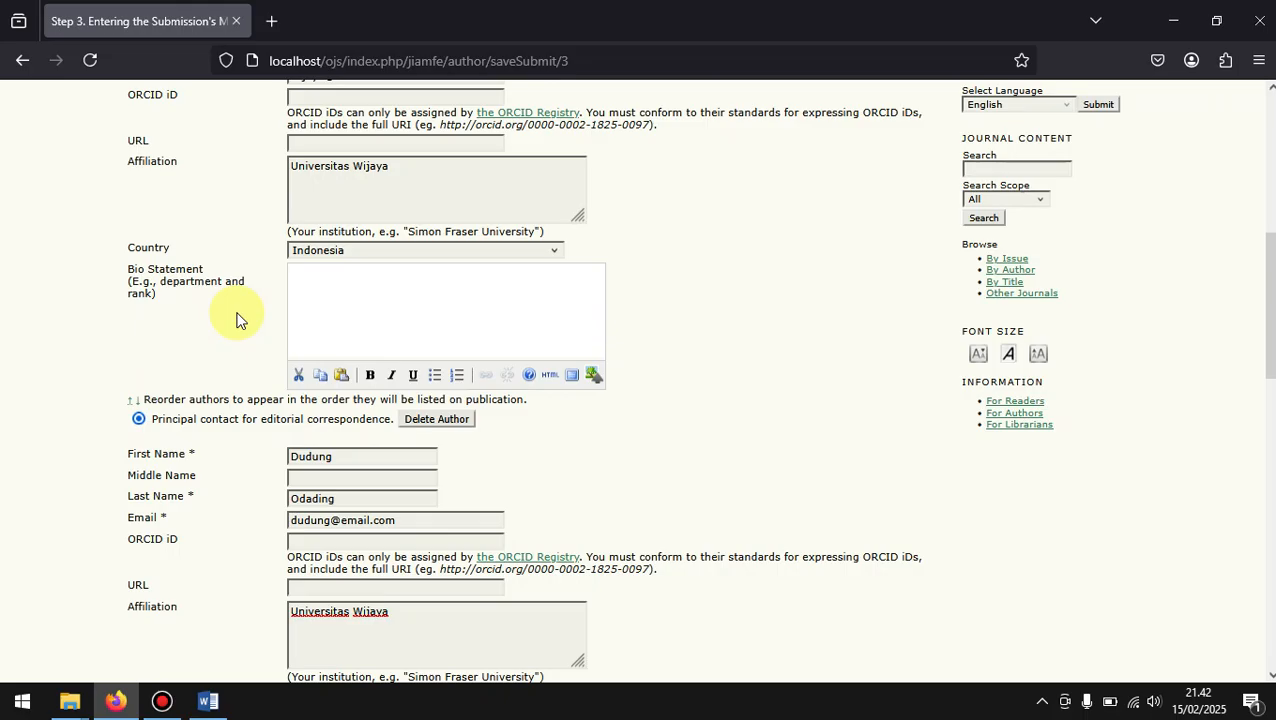
Step: Reorder the authors to list the co-author first for publication, and check both entries in the new order
click(138, 402)
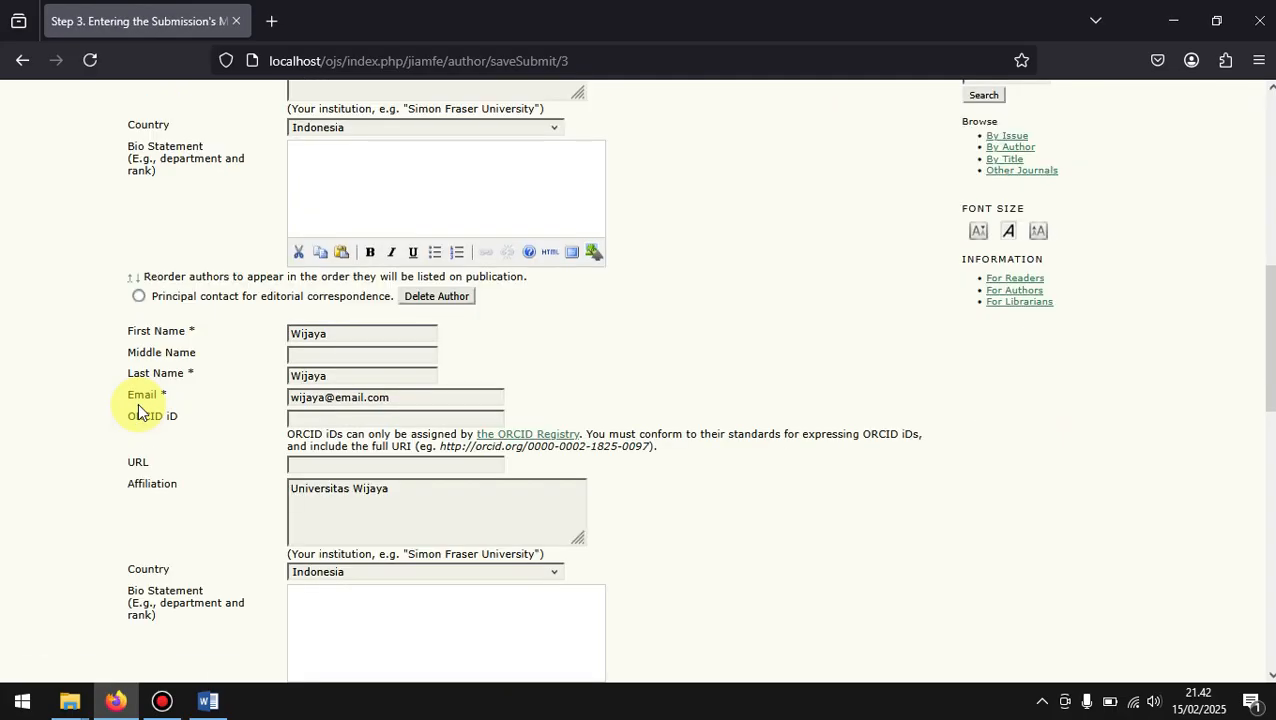
scroll(410, 360, down, 2)
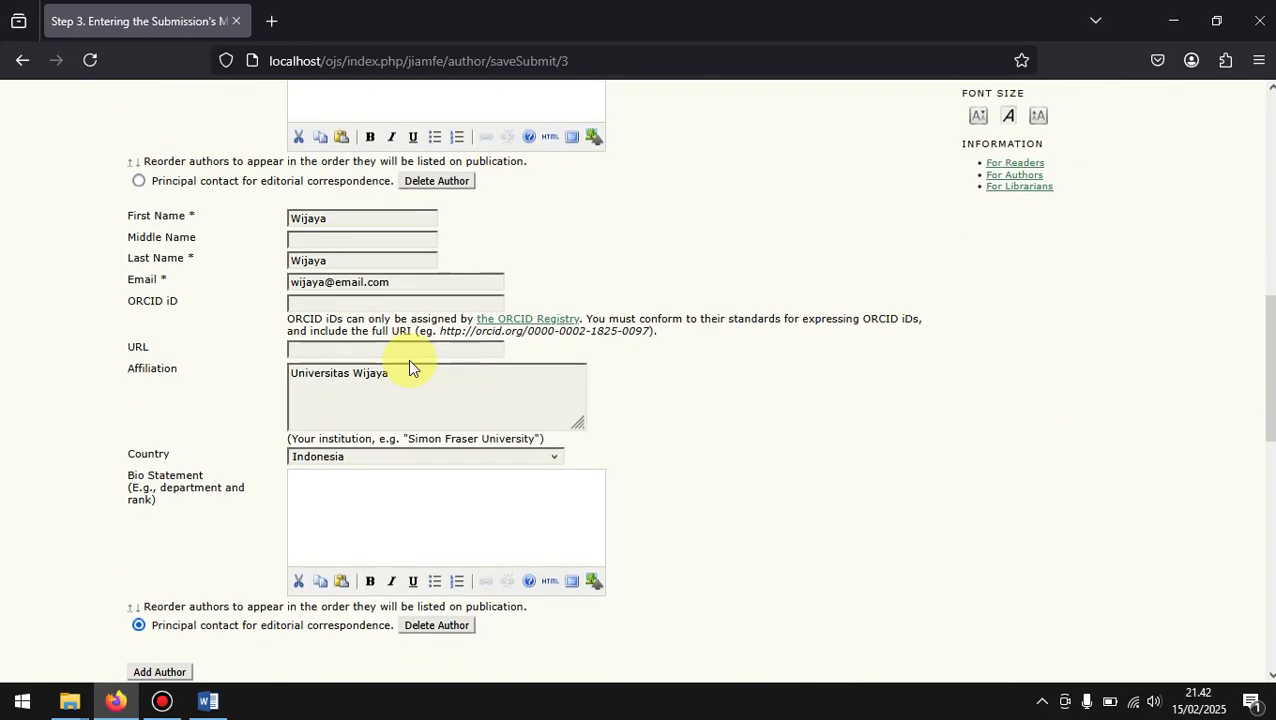
scroll(410, 360, up, 5)
scroll(410, 360, down, 1)
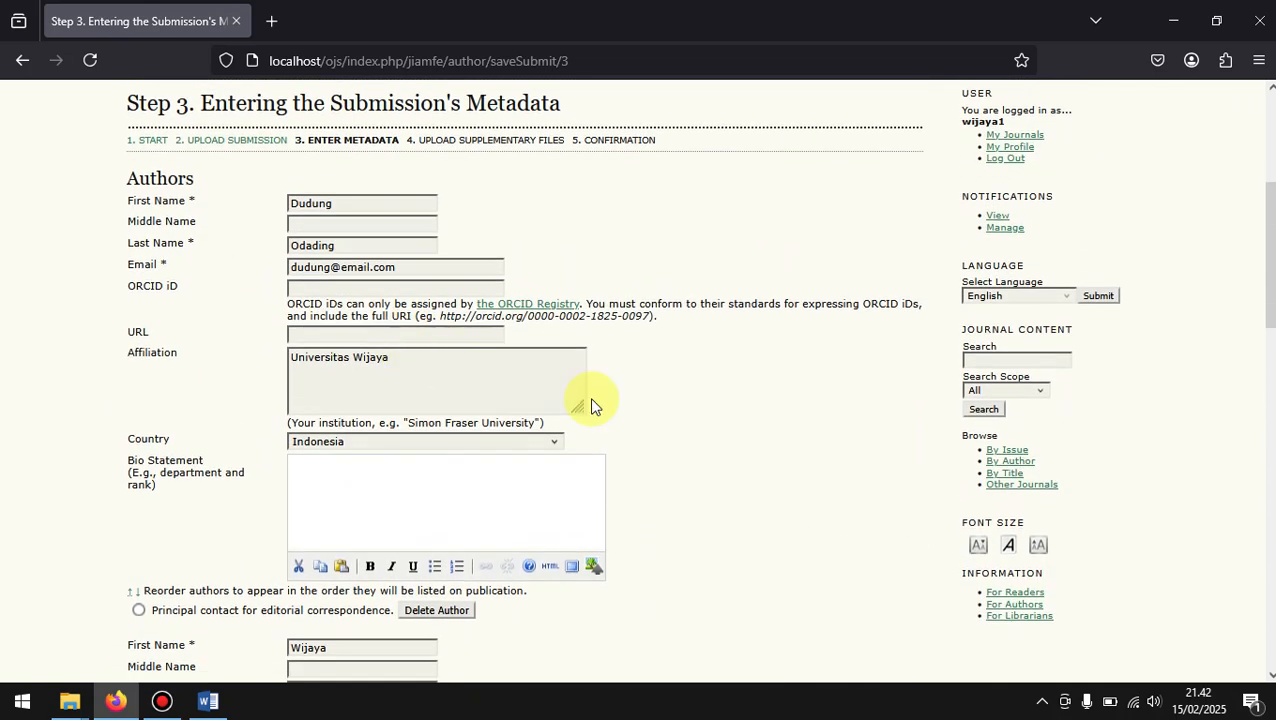
scroll(591, 405, down, 4)
scroll(591, 405, down, 2)
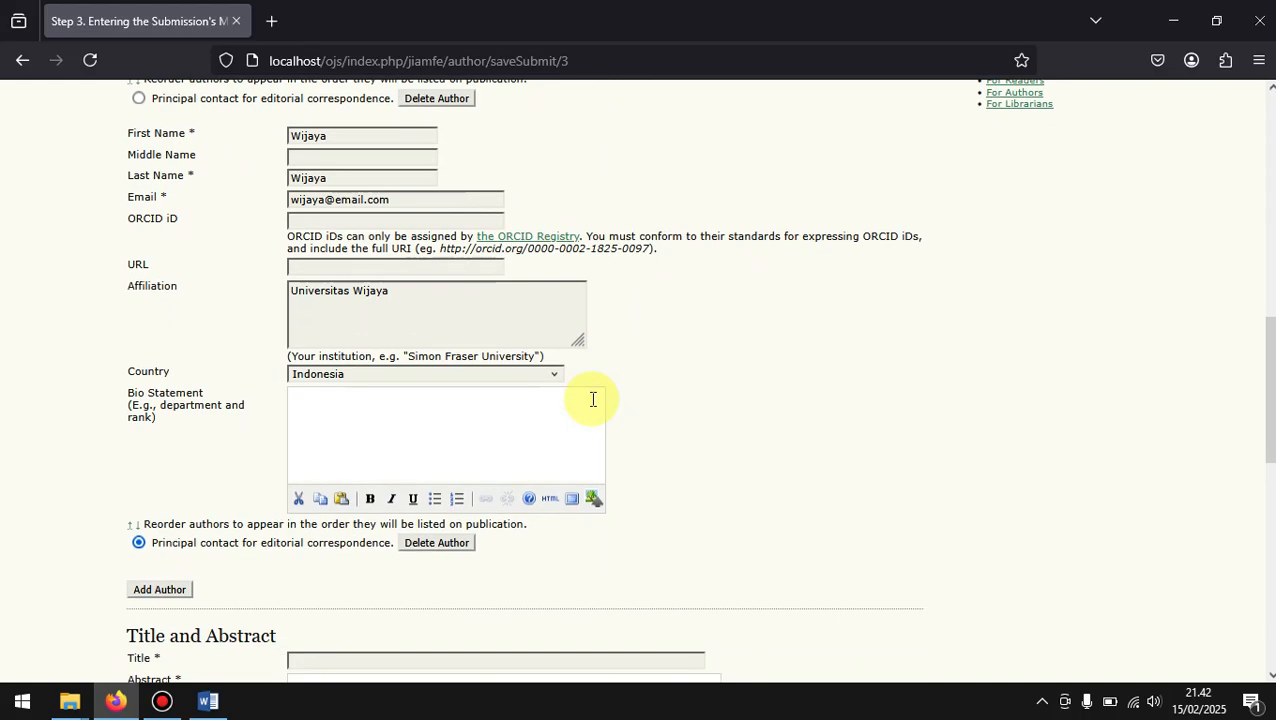
Step: Review the reordered author entries, the option to add another author and the principal contact setting
click(160, 590)
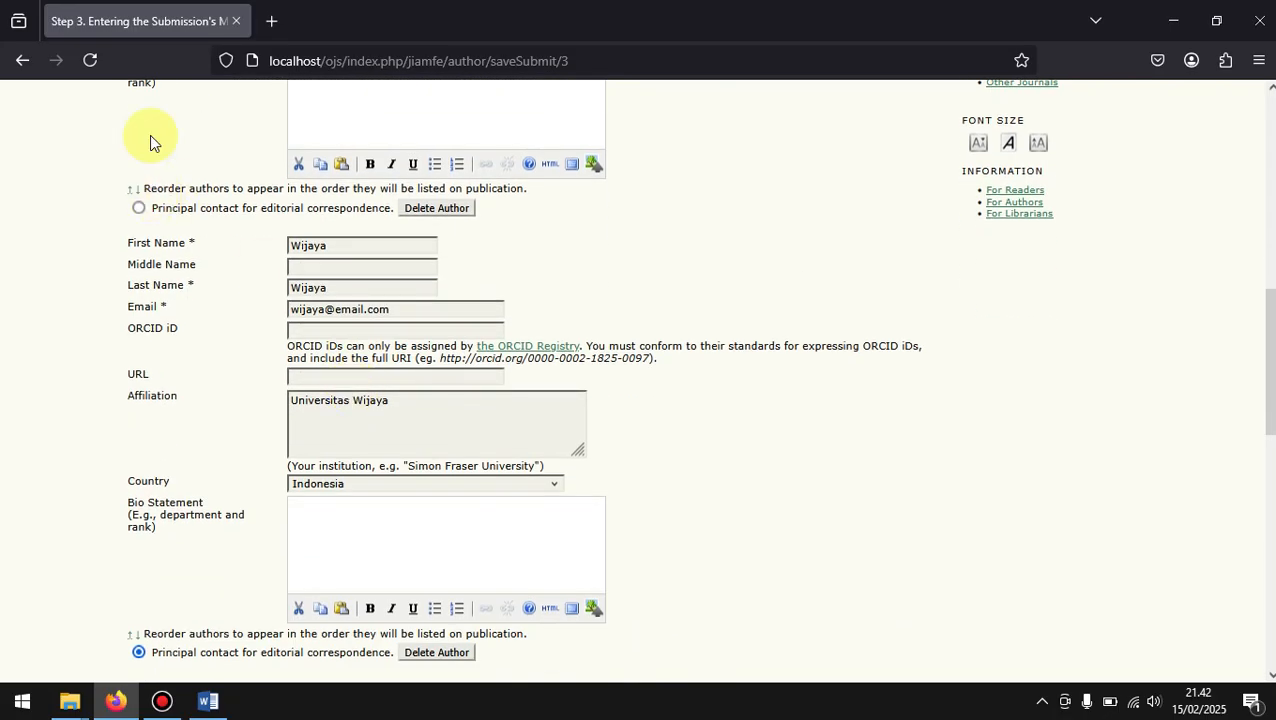
scroll(197, 271, up, 3)
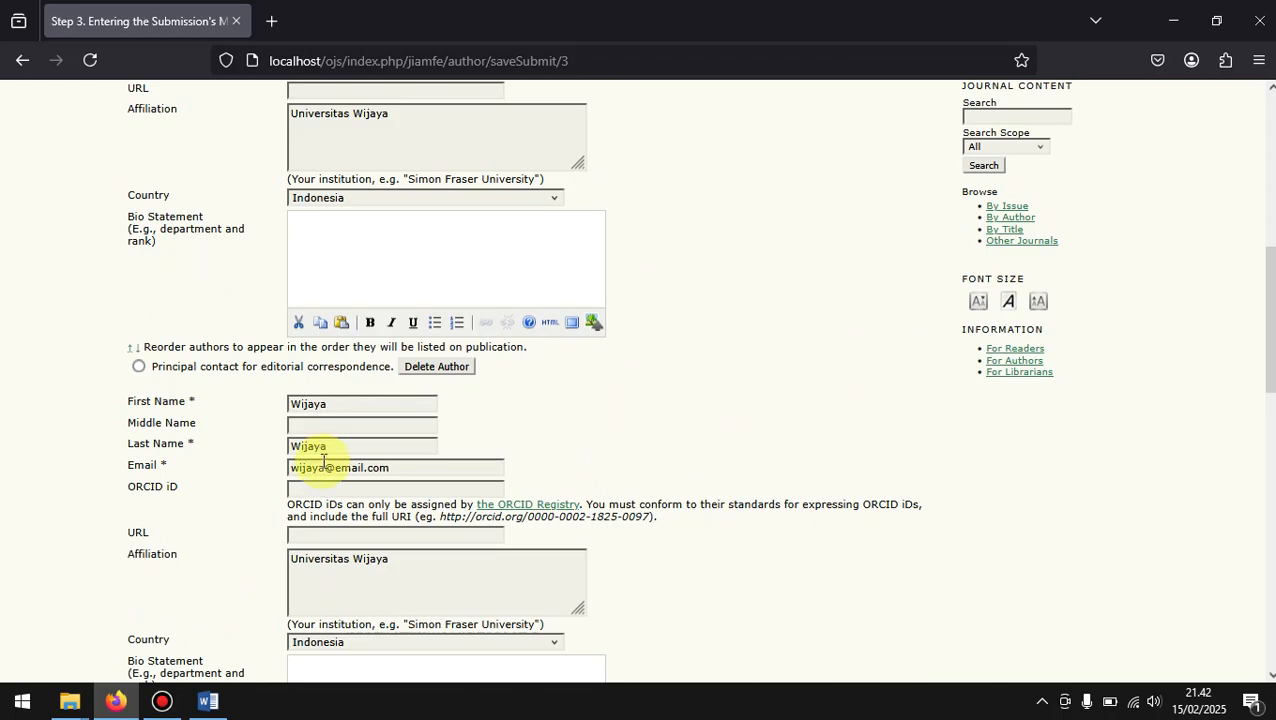
scroll(251, 376, down, 3)
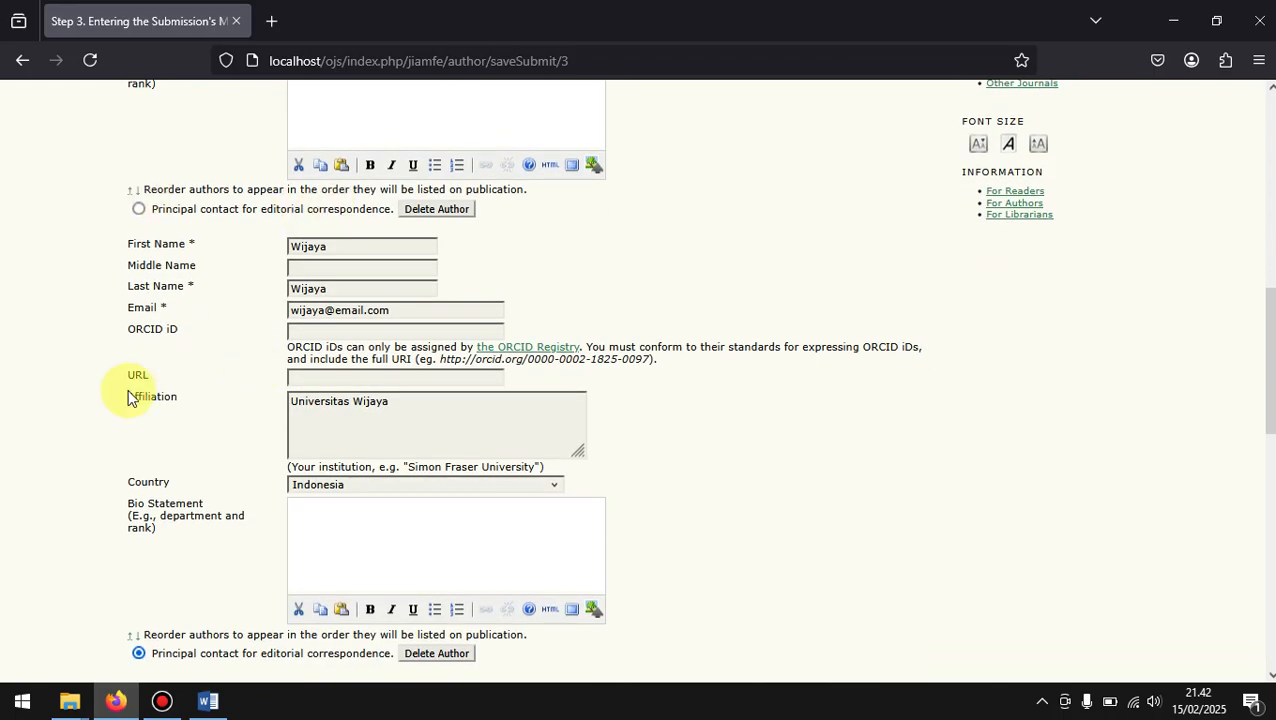
scroll(165, 610, down, 2)
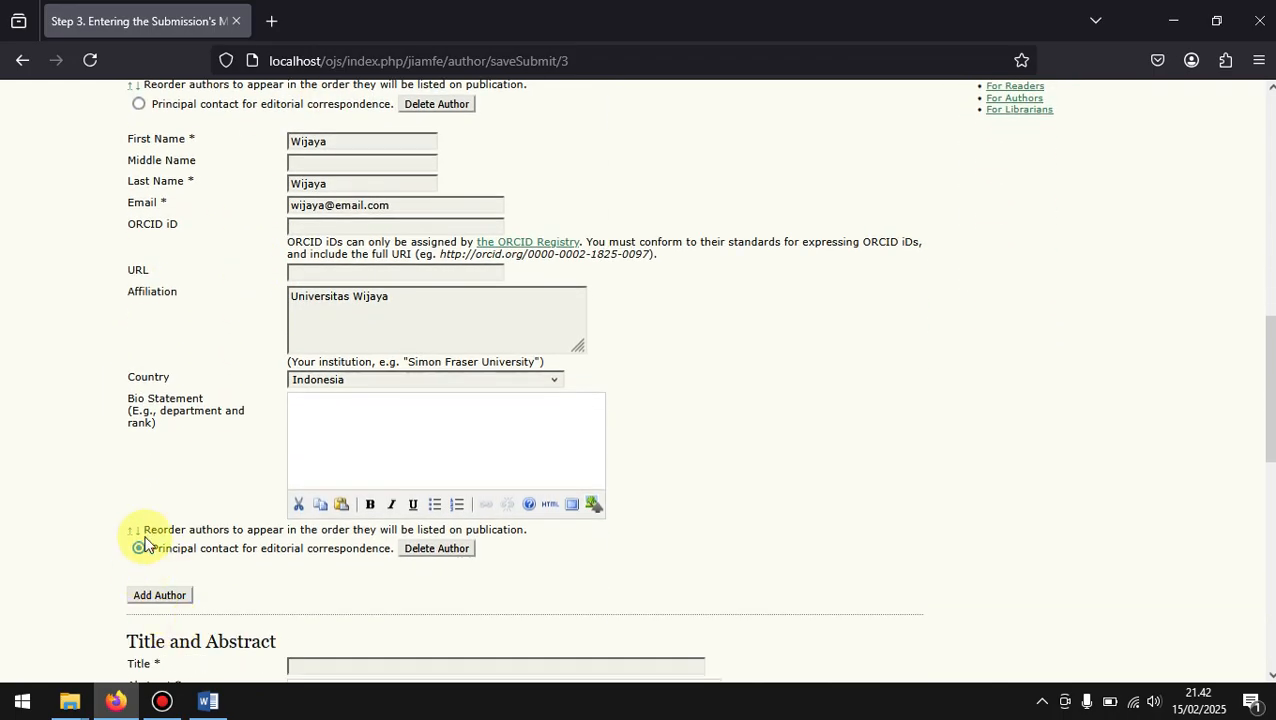
scroll(307, 395, up, 6)
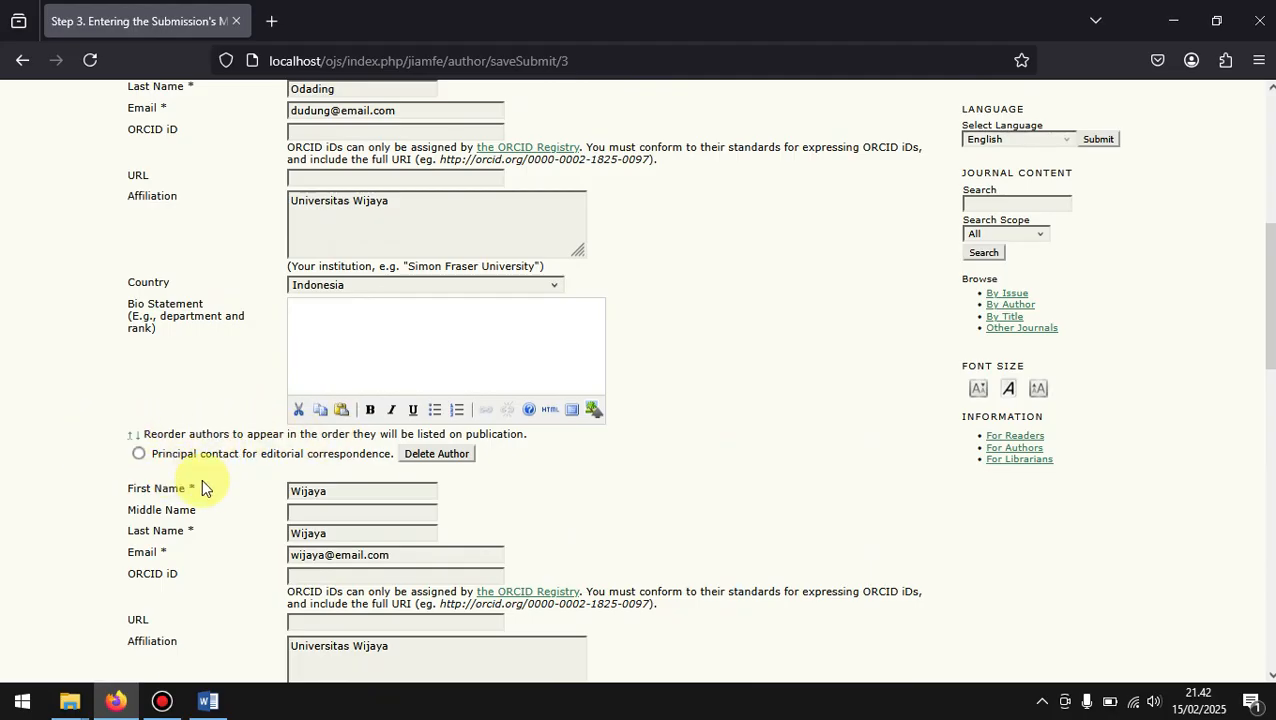
scroll(201, 478, down, 2)
scroll(201, 478, down, 1)
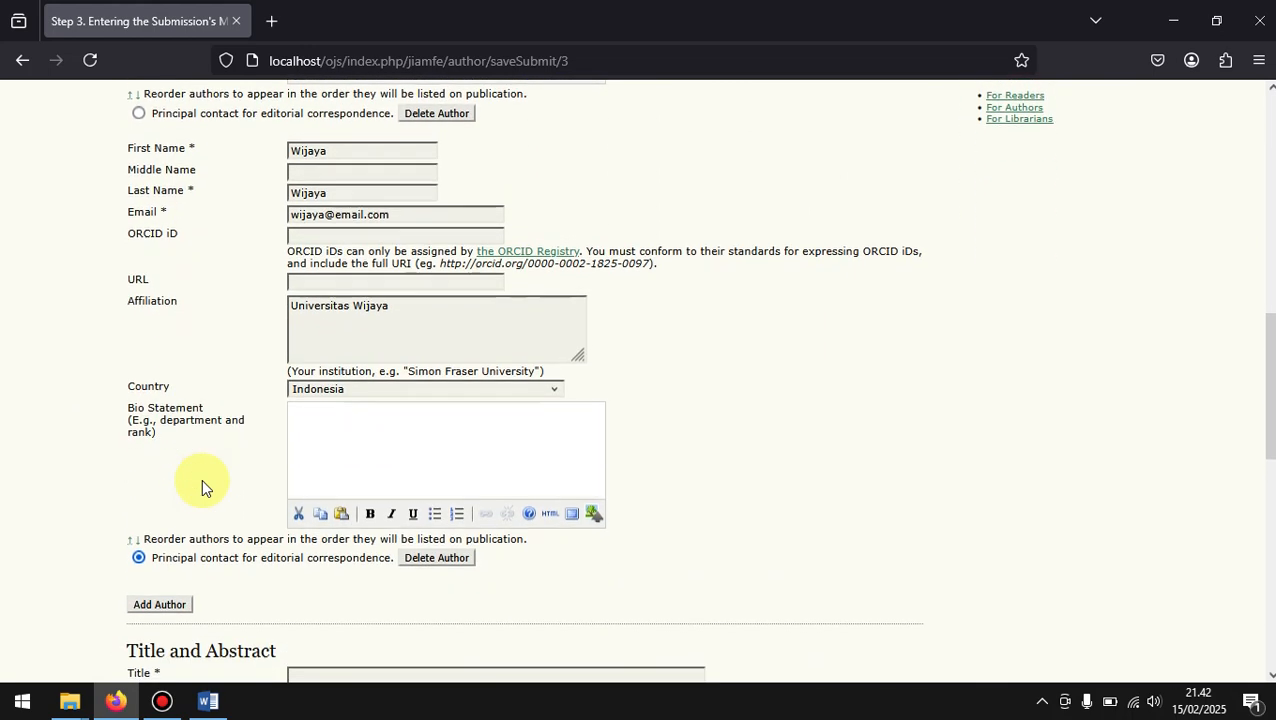
scroll(201, 478, down, 1)
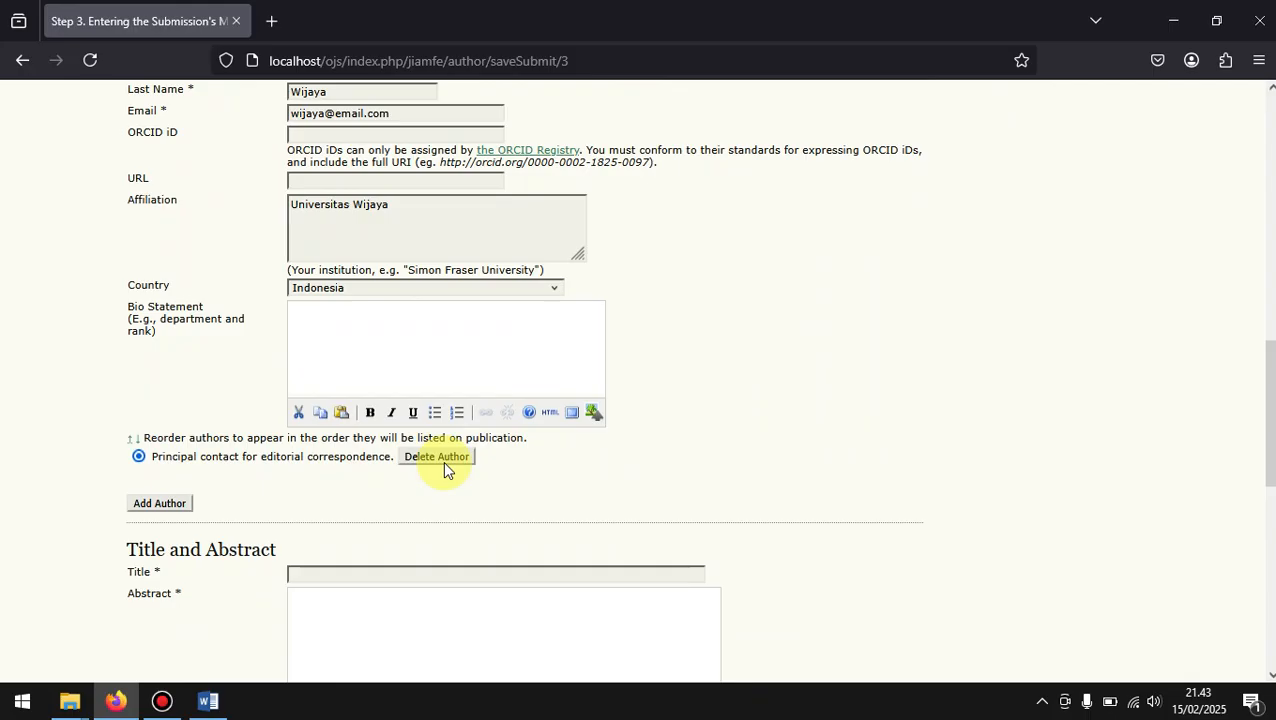
Step: Examine the option to delete an author beneath each author entry
click(443, 461)
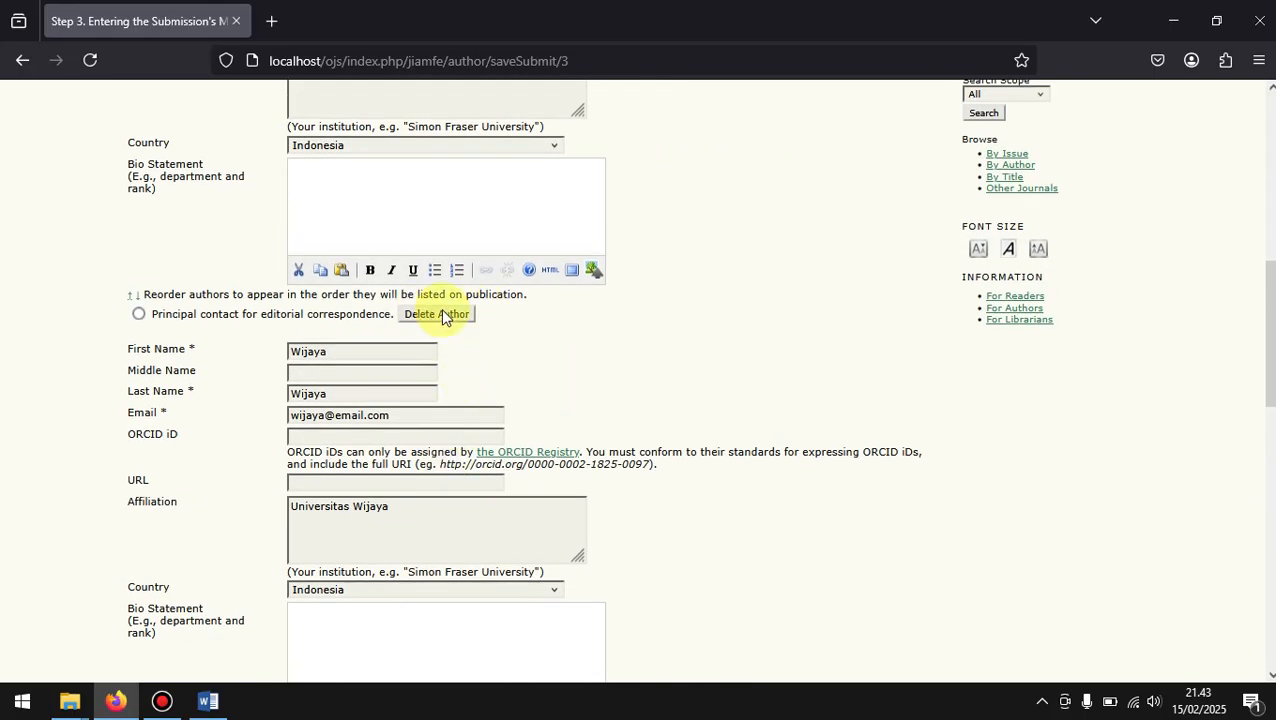
scroll(443, 311, up, 2)
scroll(563, 560, down, 2)
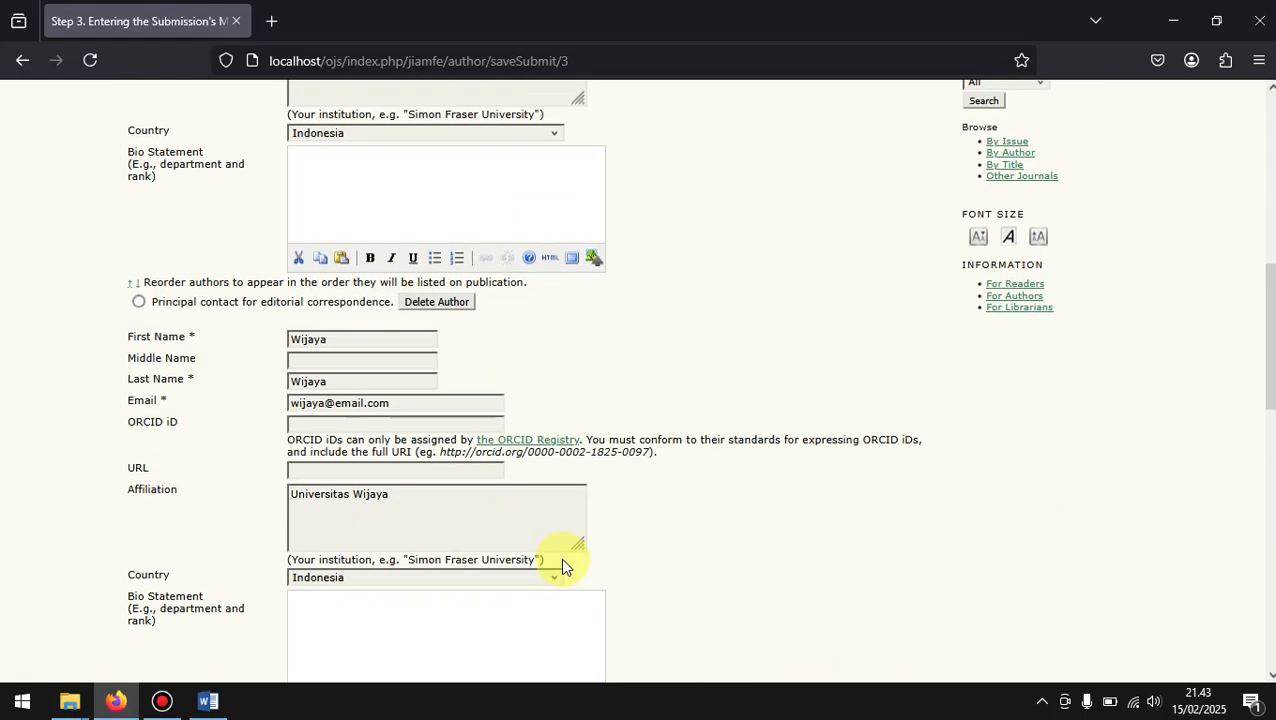
scroll(562, 566, down, 1)
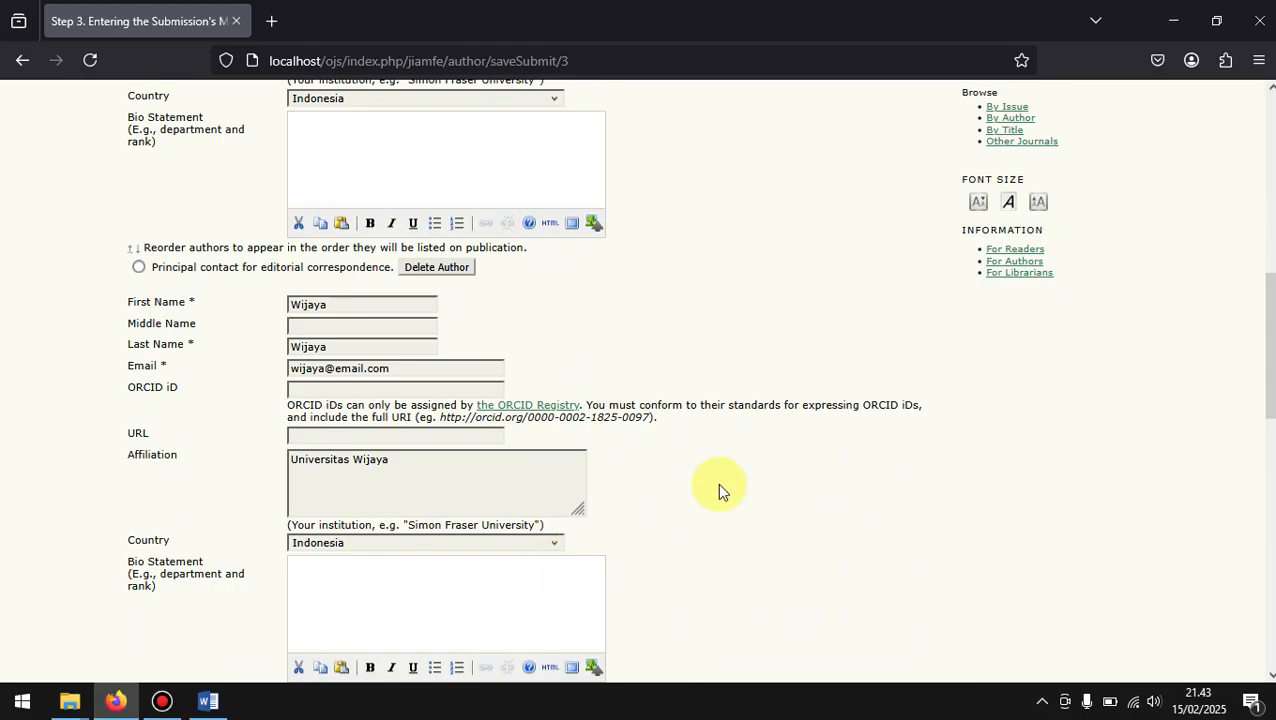
Step: Make the first-listed author the principal contact for editorial correspondence
scroll(717, 482, up, 5)
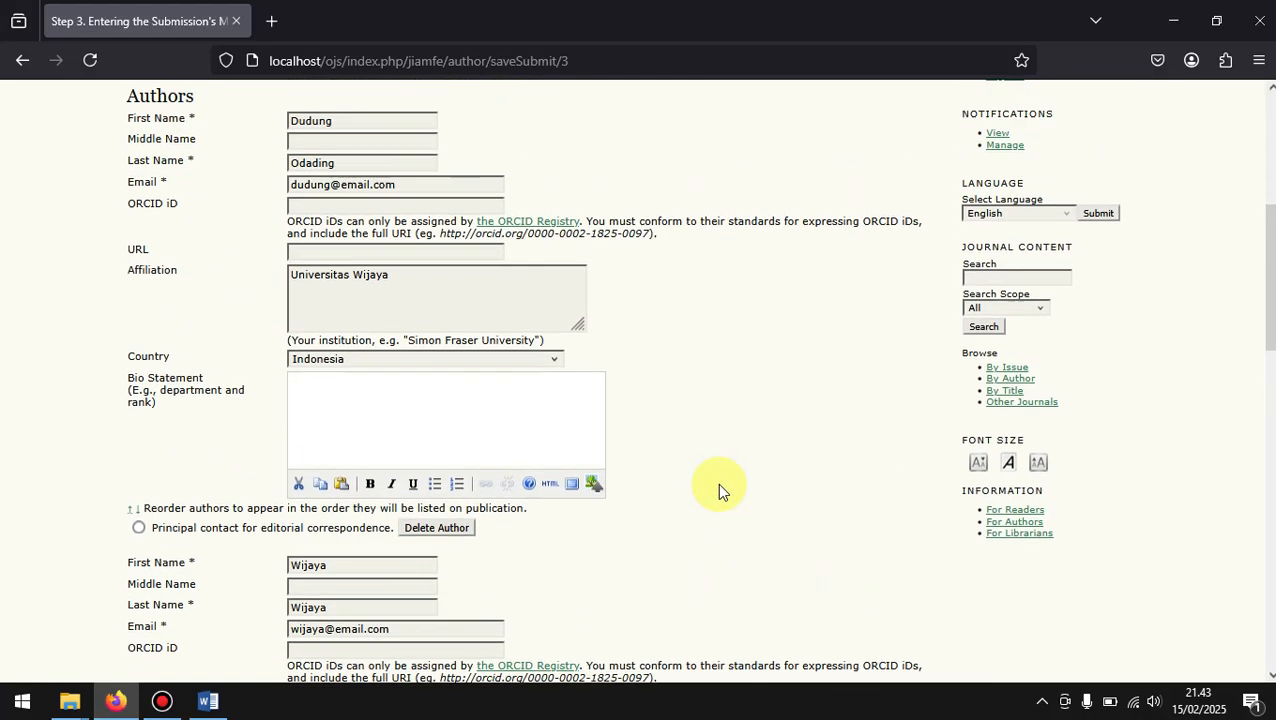
scroll(717, 482, up, 1)
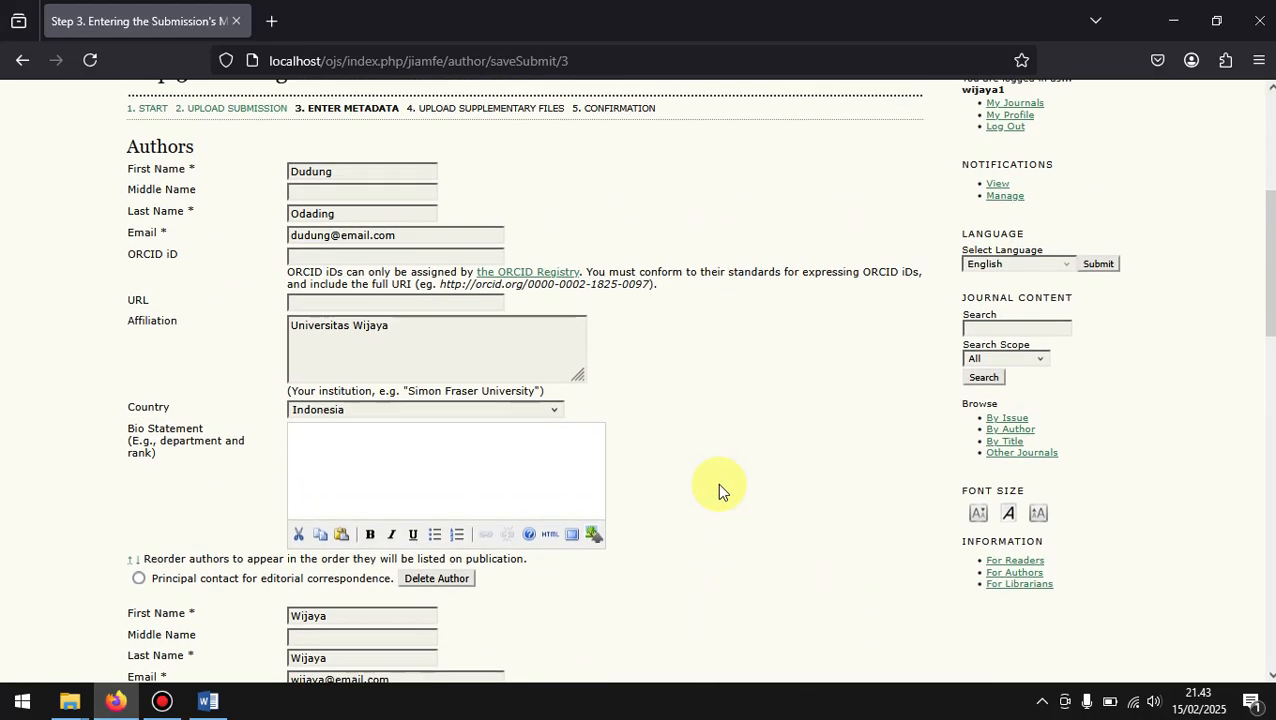
scroll(717, 482, down, 6)
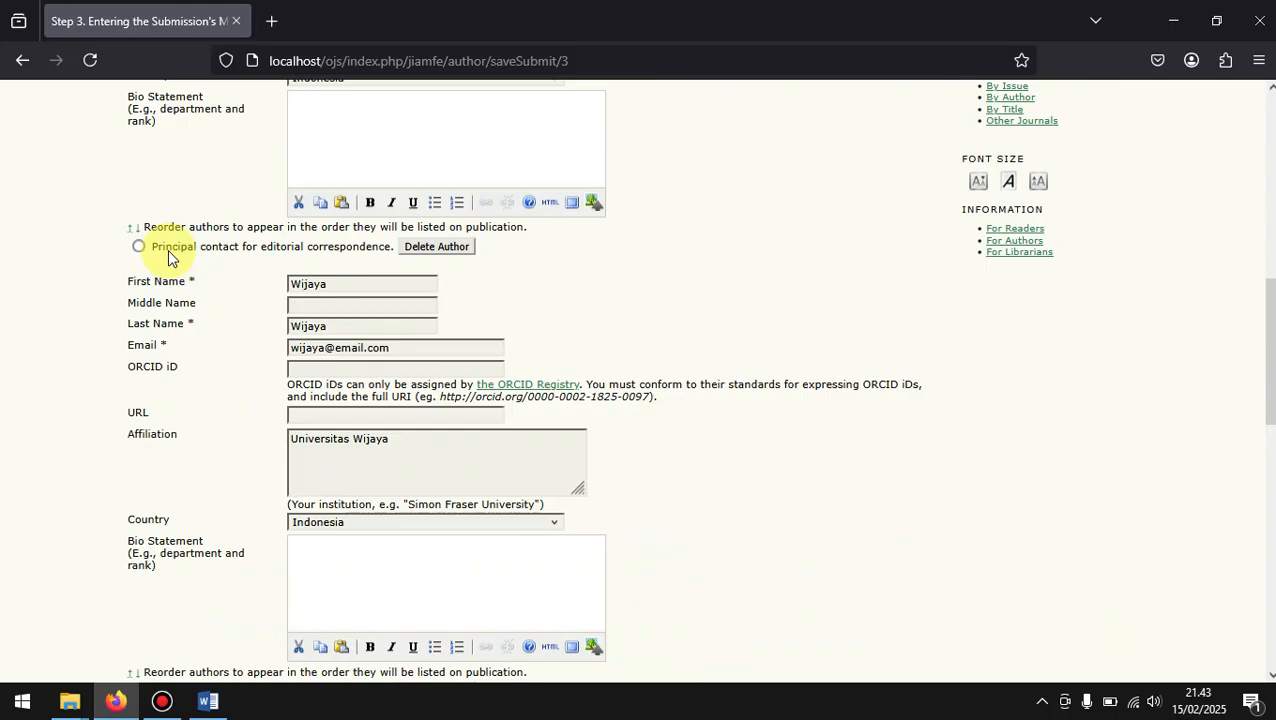
scroll(168, 258, down, 5)
click(138, 430)
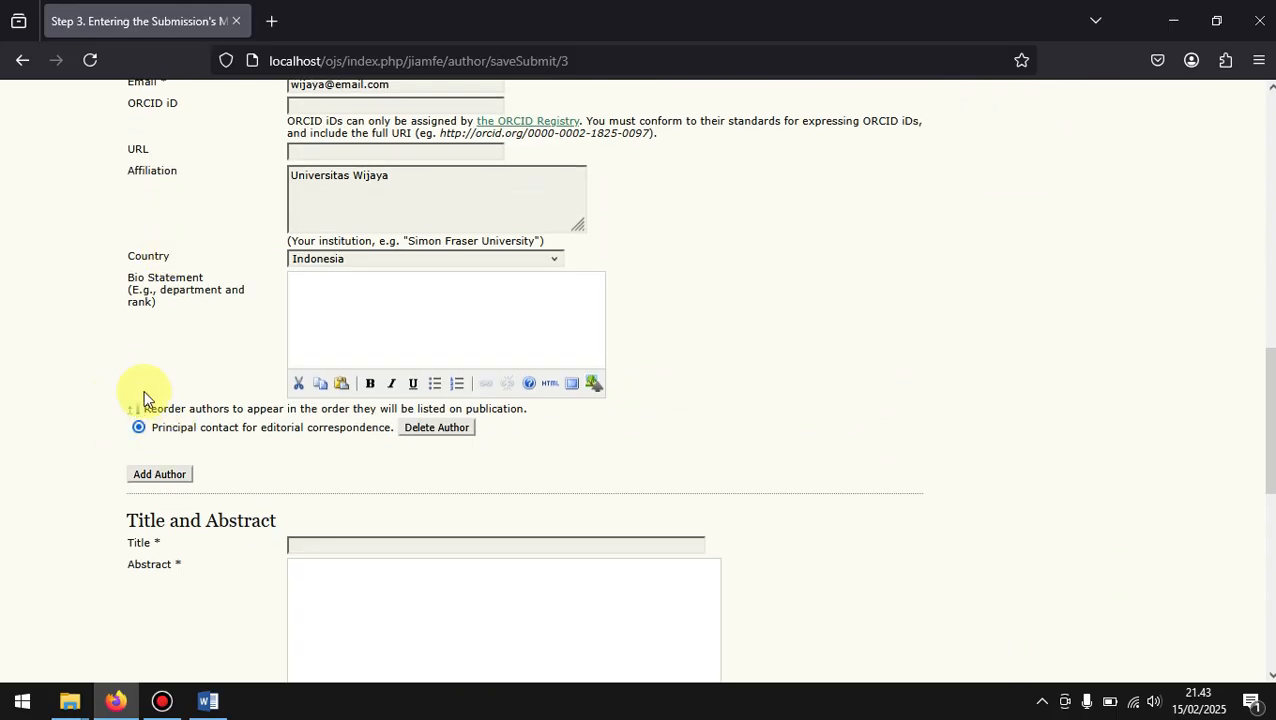
scroll(160, 350, up, 4)
scroll(160, 350, up, 3)
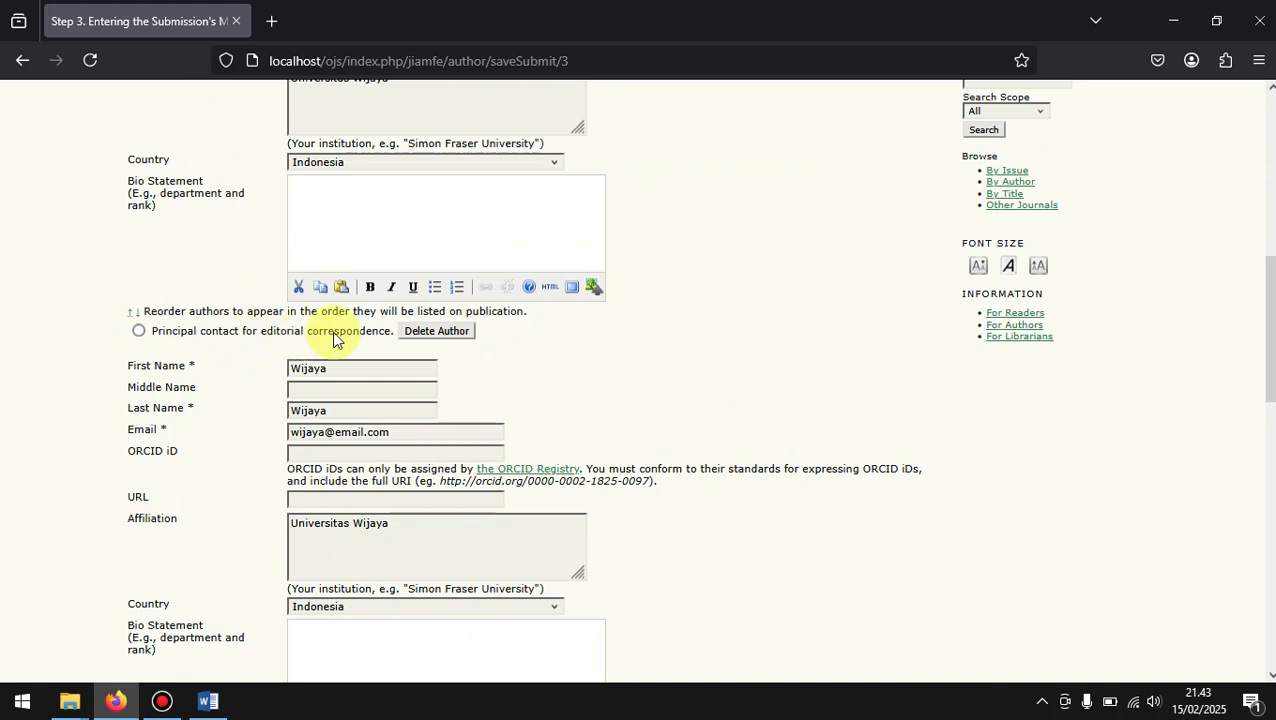
scroll(362, 340, up, 5)
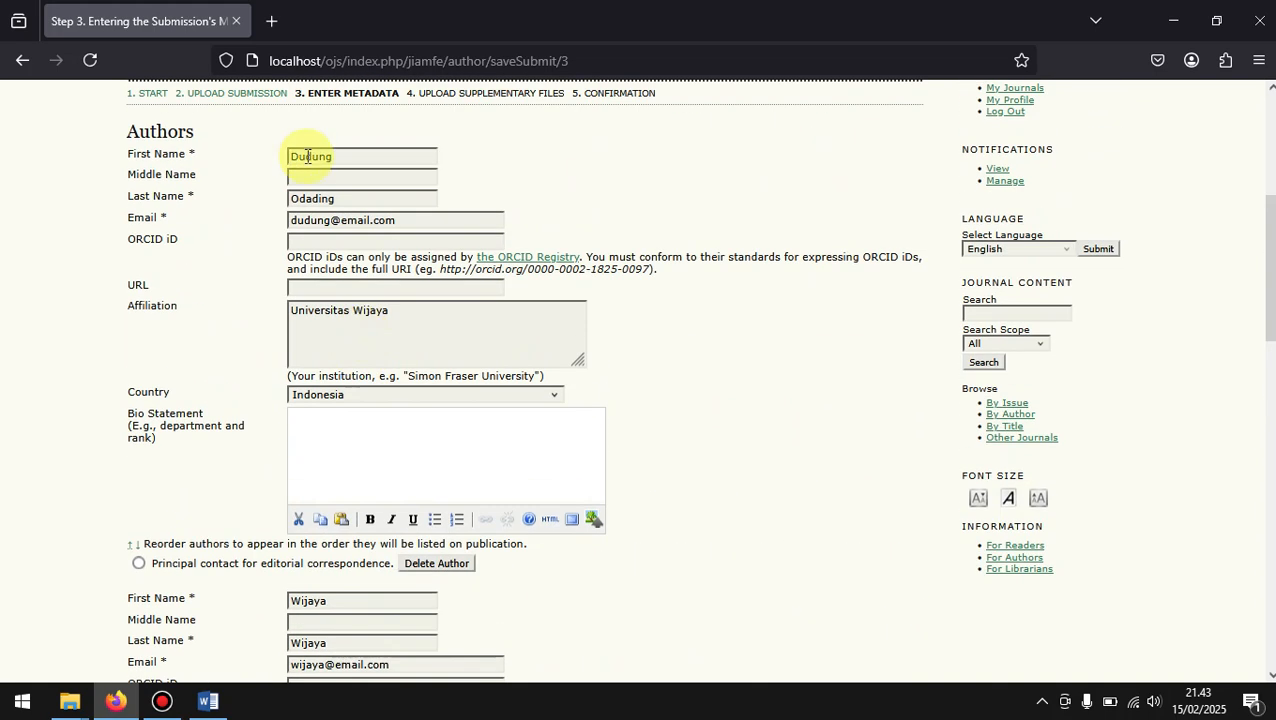
click(138, 564)
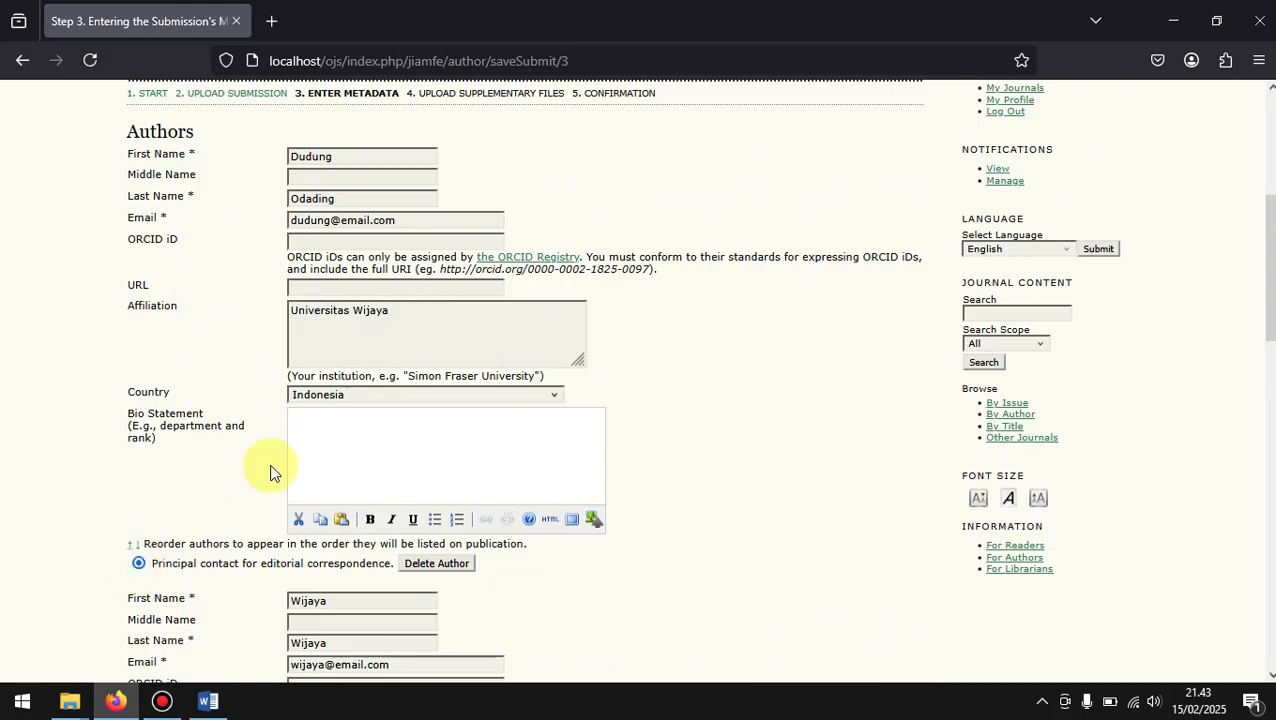
Step: Review the principal contact and ordering settings of both authors, down to the Title and Abstract section
scroll(271, 470, down, 5)
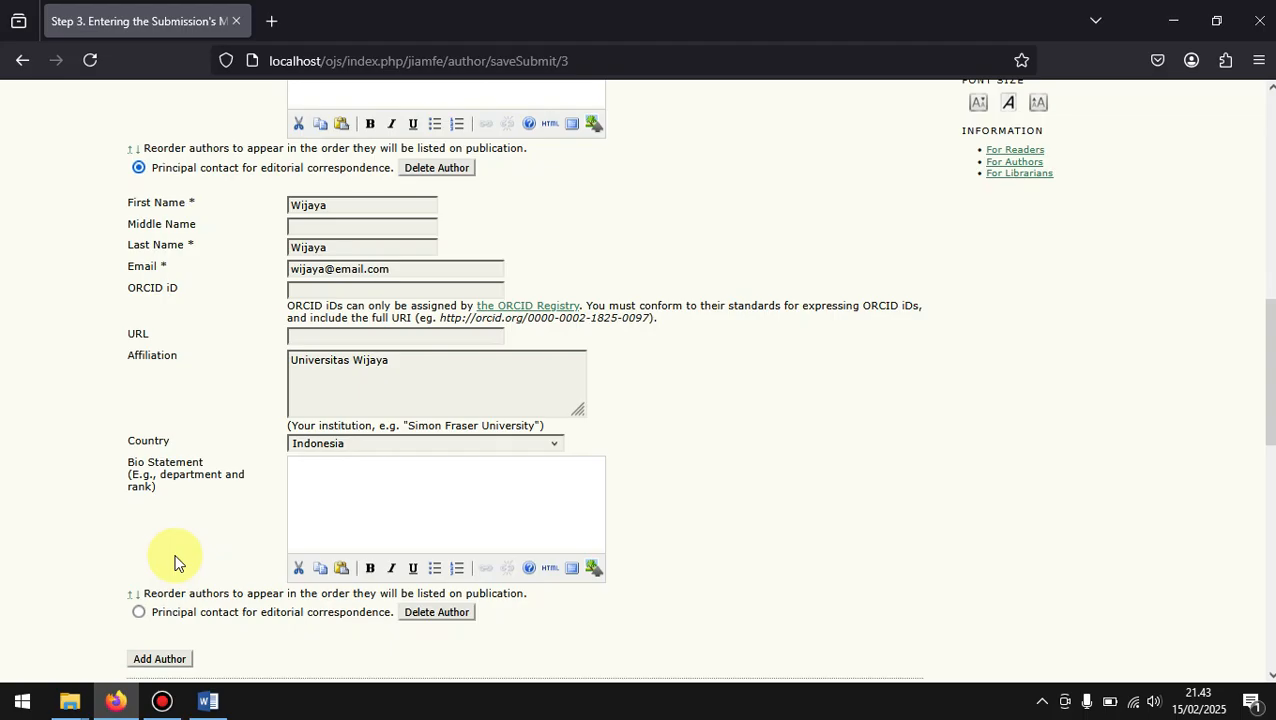
scroll(174, 562, down, 2)
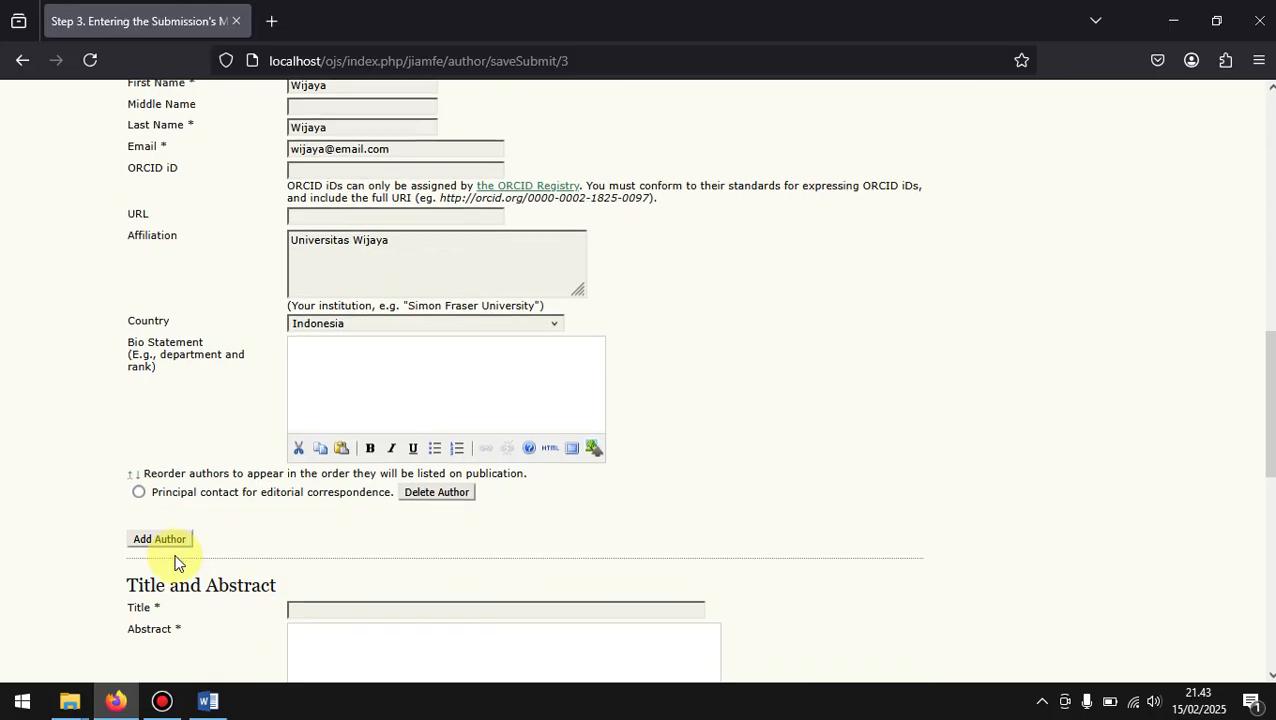
scroll(203, 484, down, 3)
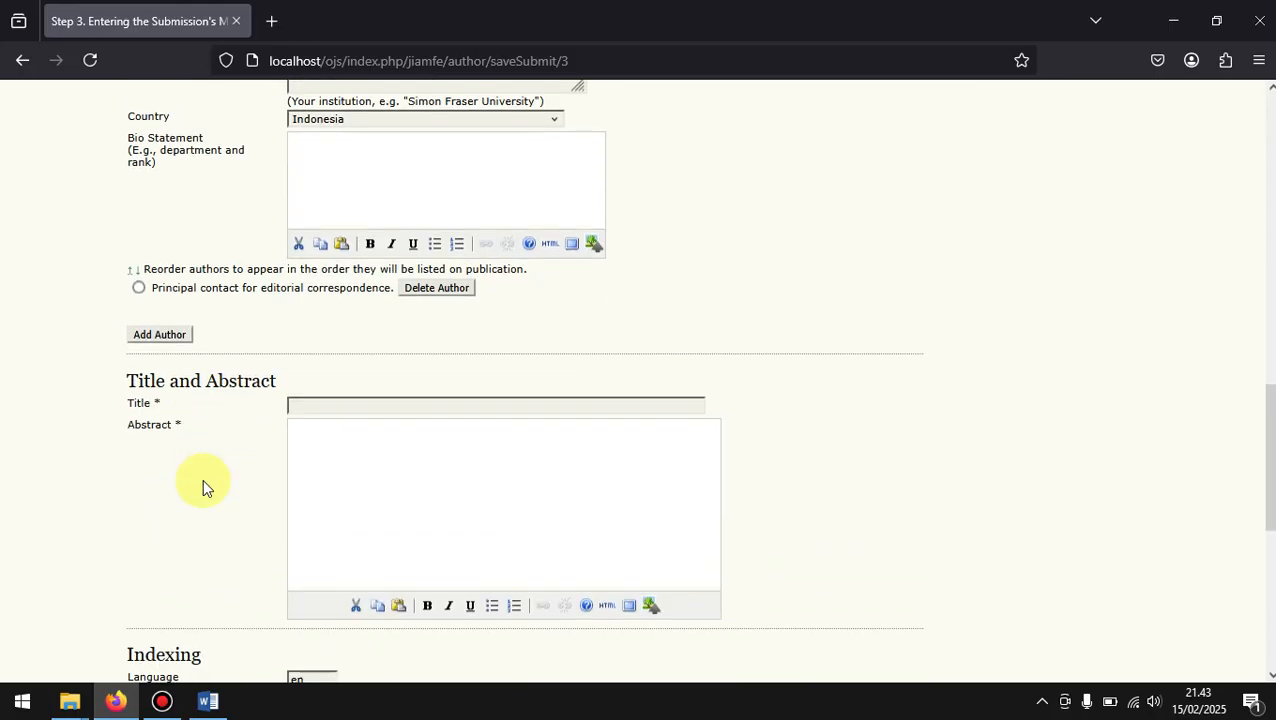
scroll(203, 484, up, 9)
scroll(202, 478, up, 2)
scroll(202, 478, down, 6)
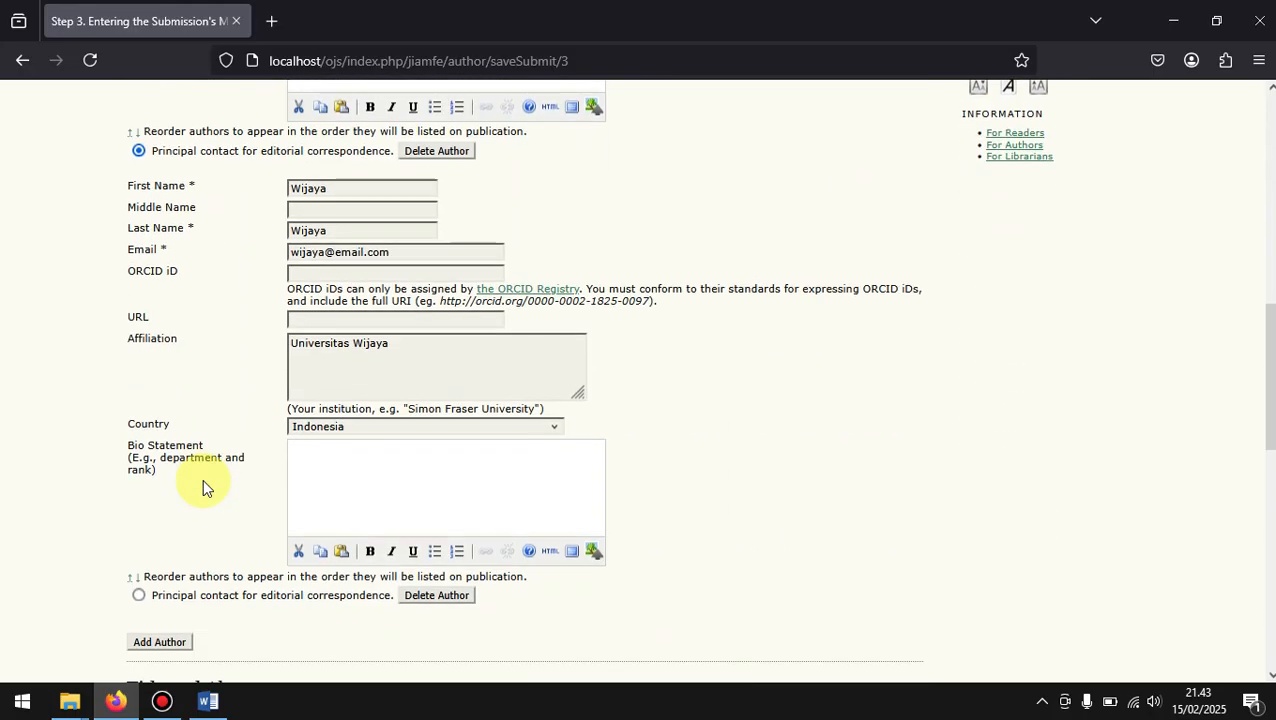
scroll(202, 478, up, 5)
scroll(202, 478, down, 2)
scroll(202, 484, down, 8)
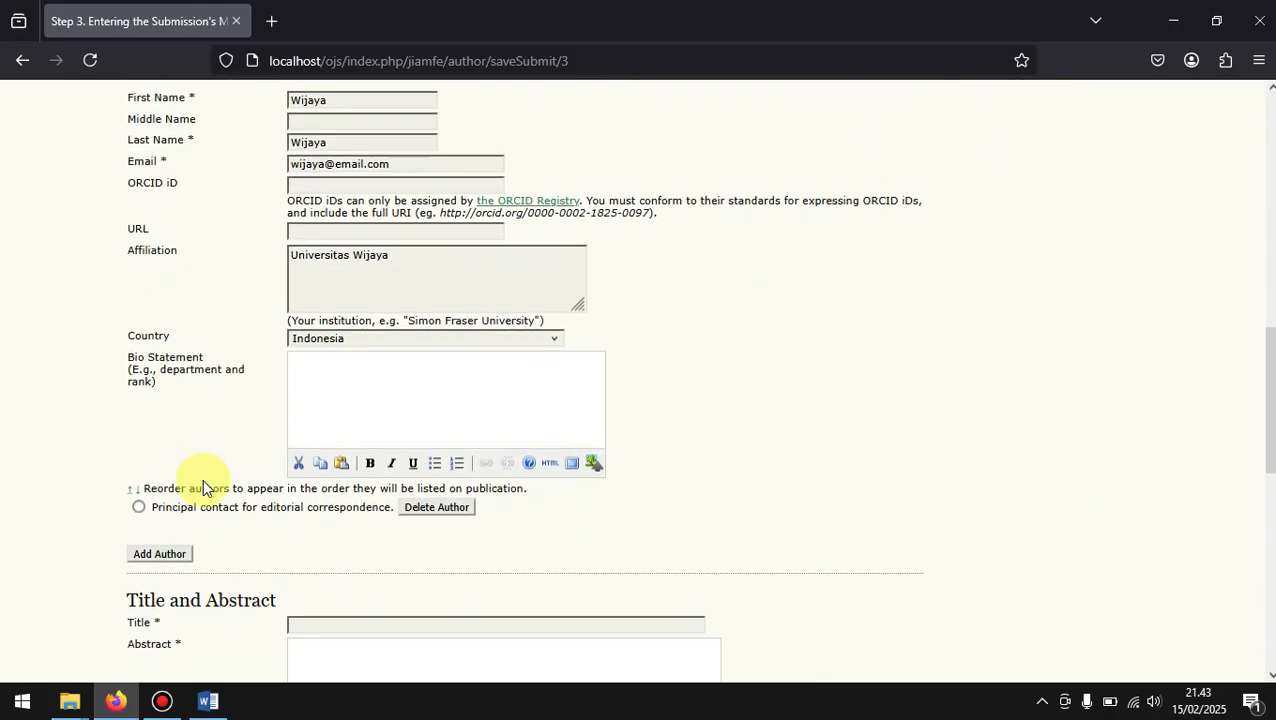
scroll(202, 478, down, 3)
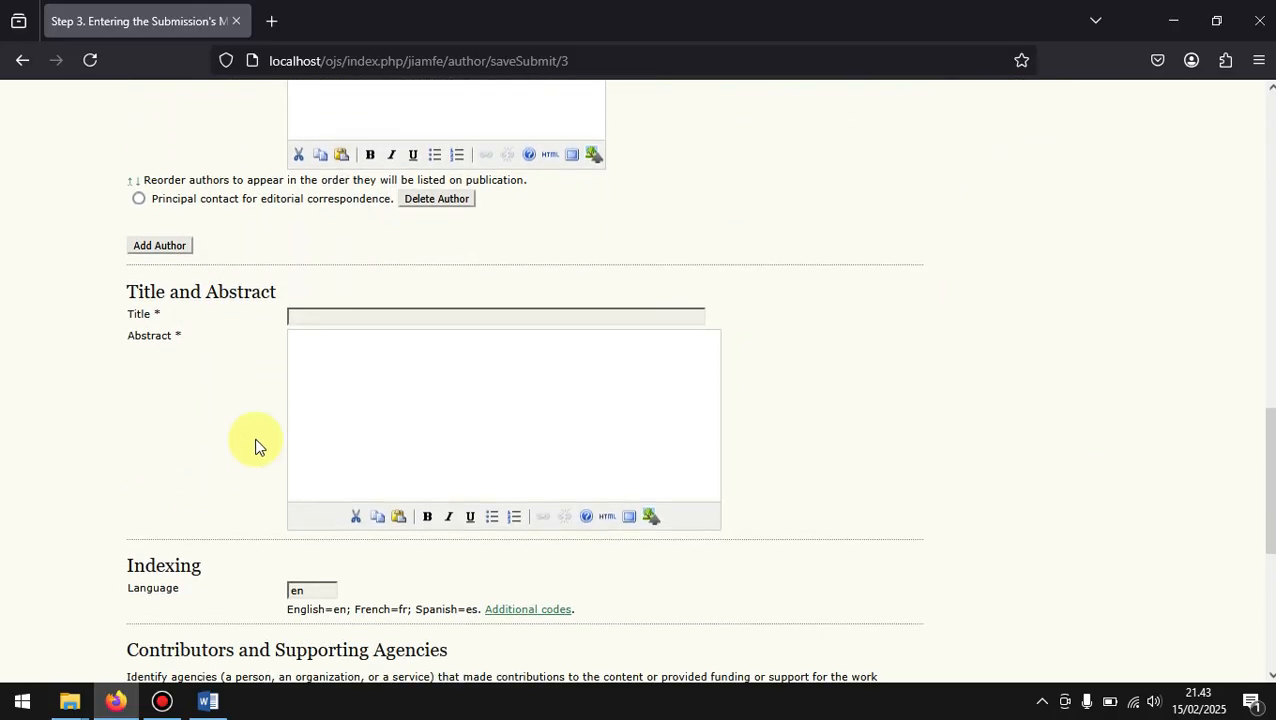
Step: Start entering the submission title with "Judu" in the Title and Abstract section
scroll(320, 276, down, 2)
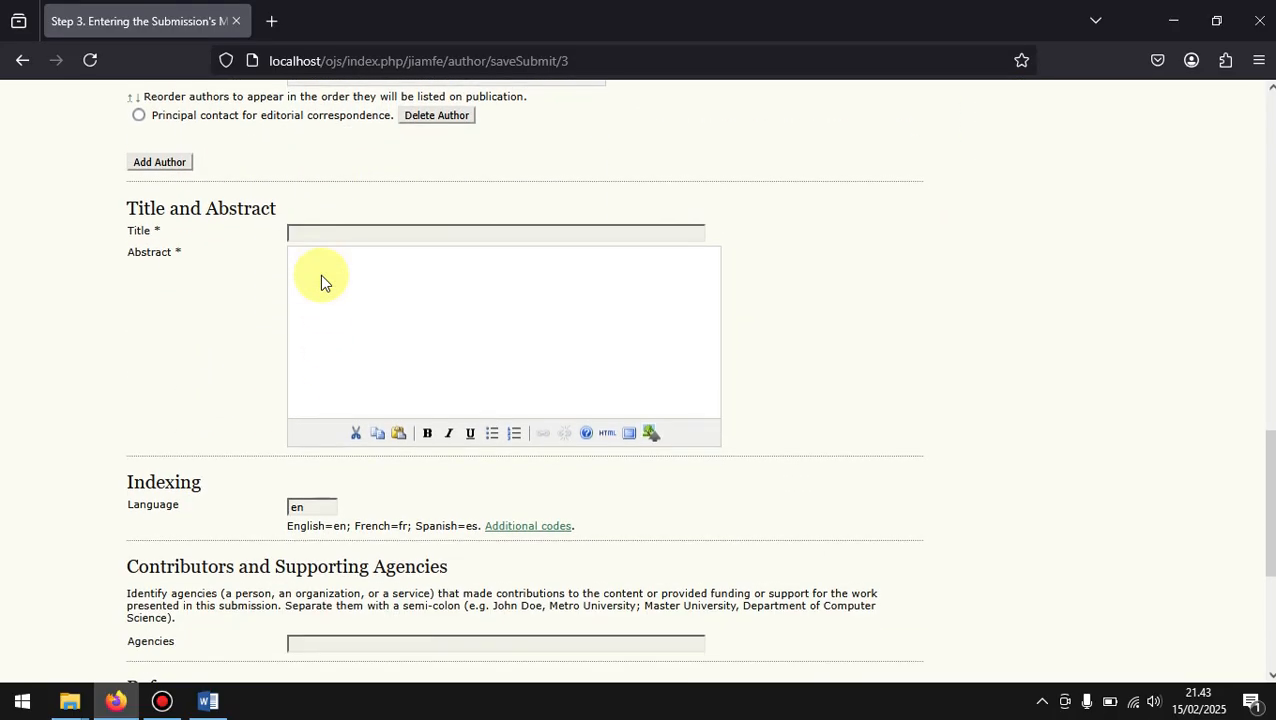
click(392, 228)
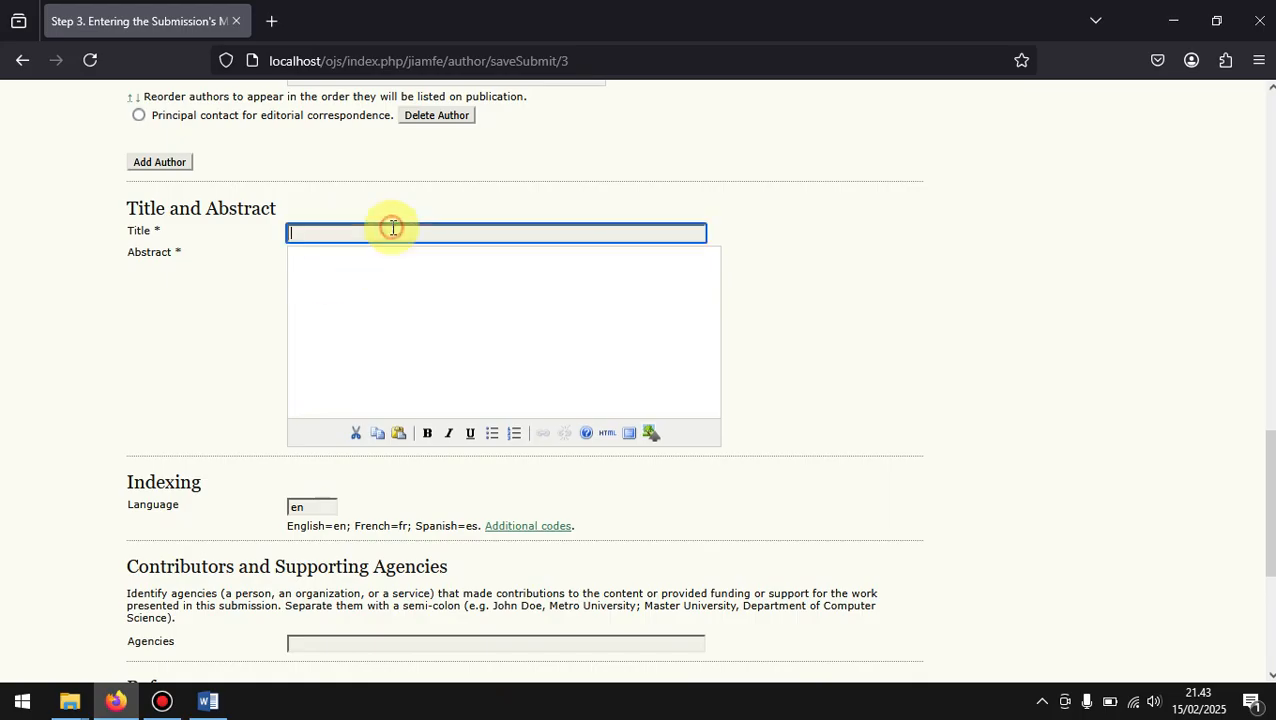
text(Judu)
click(182, 352)
Step: Switch to Word, open the recent document "File dari penulis.docx" and examine its author line
click(212, 702)
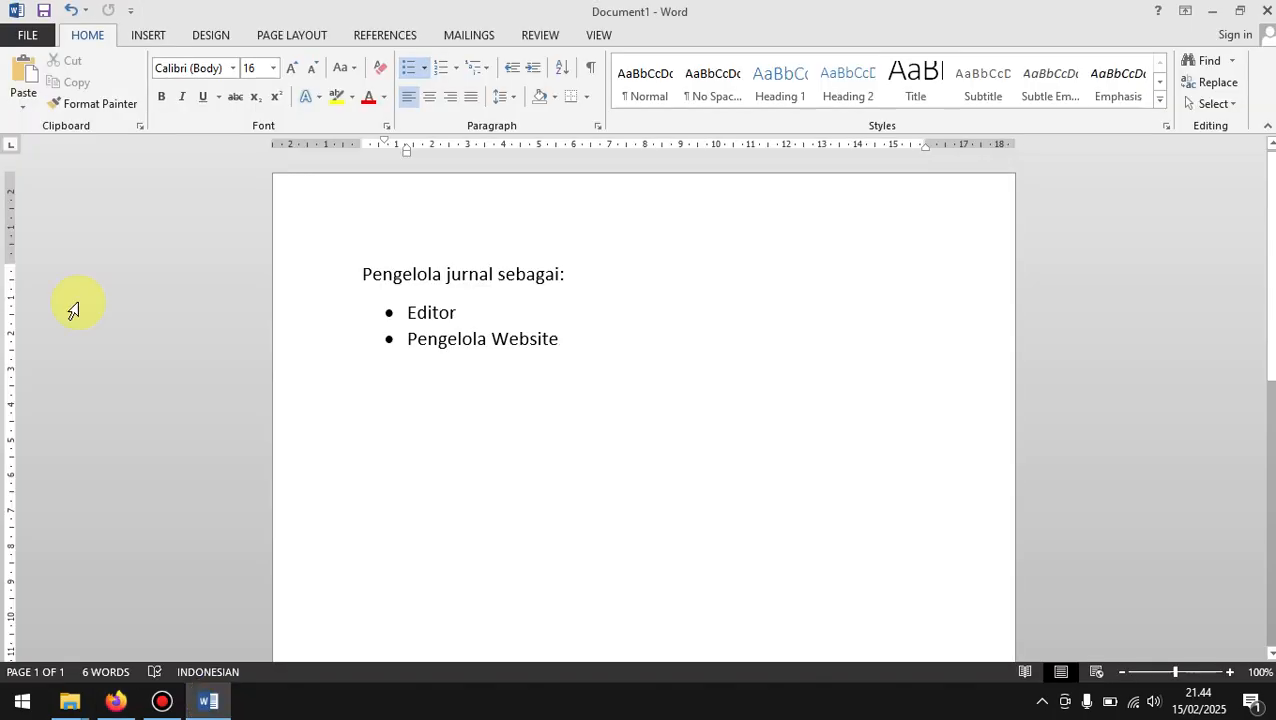
click(22, 35)
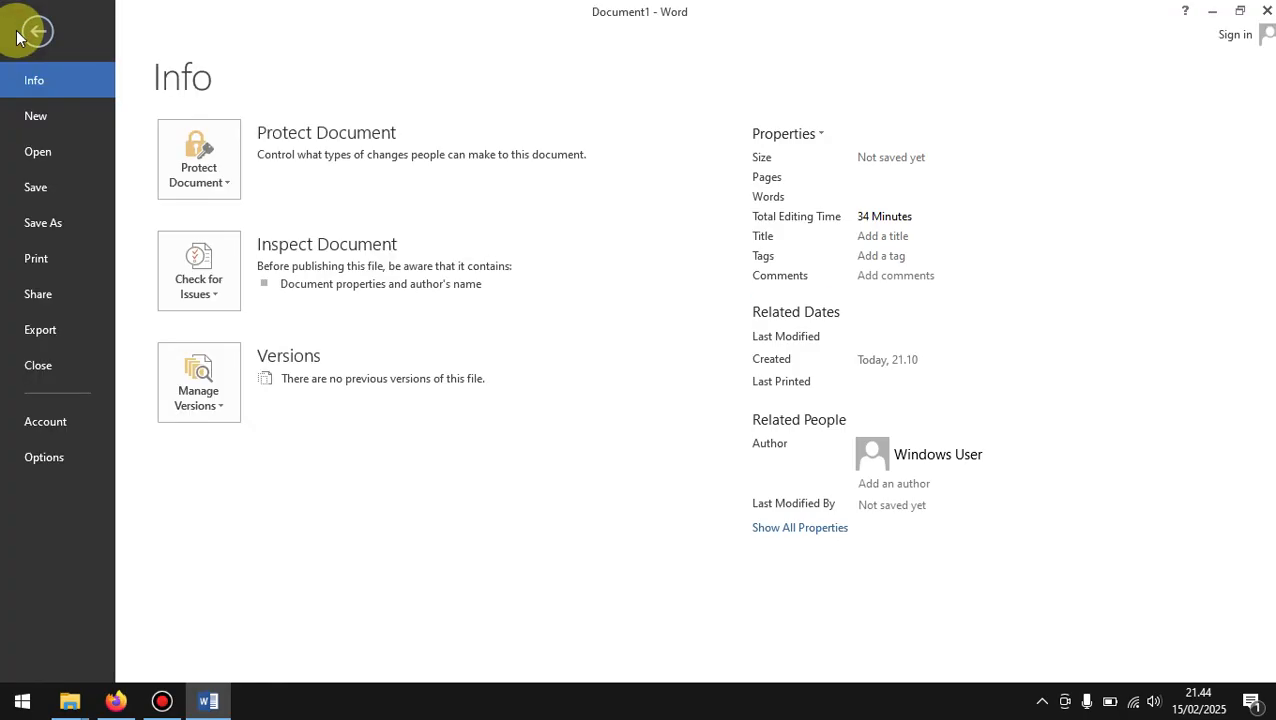
click(67, 148)
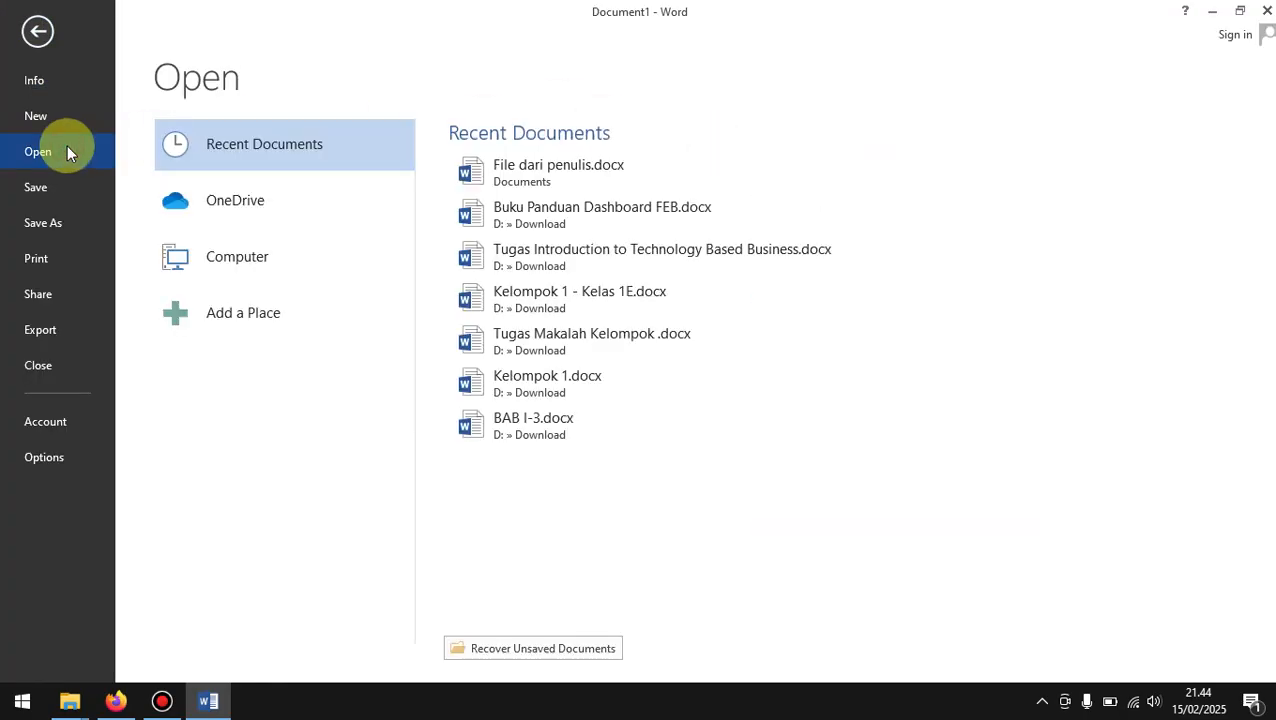
click(590, 178)
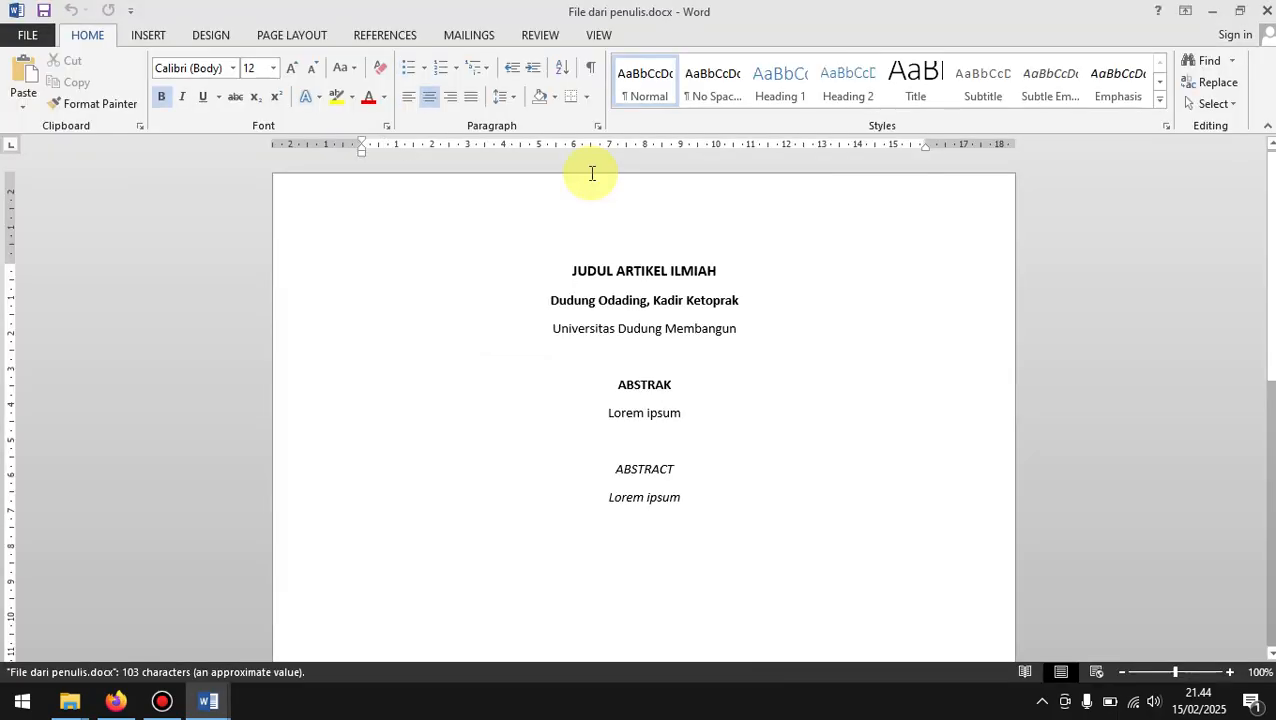
click(757, 301)
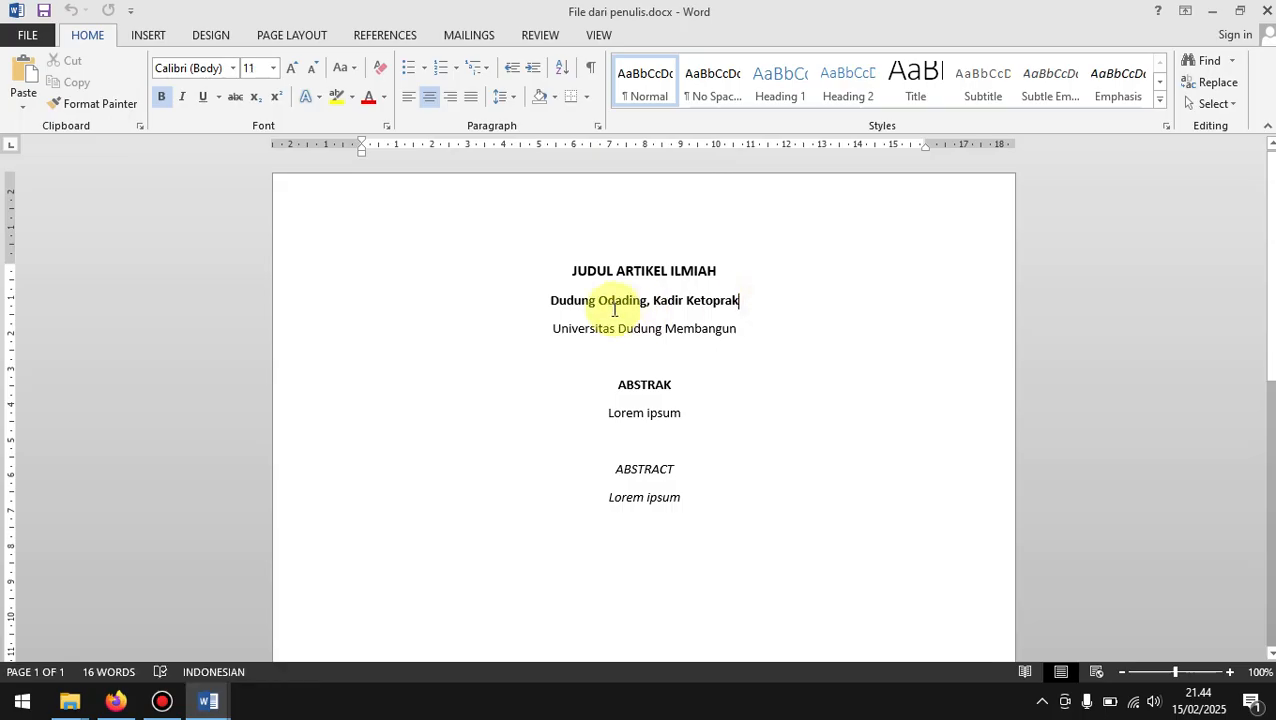
click(651, 302)
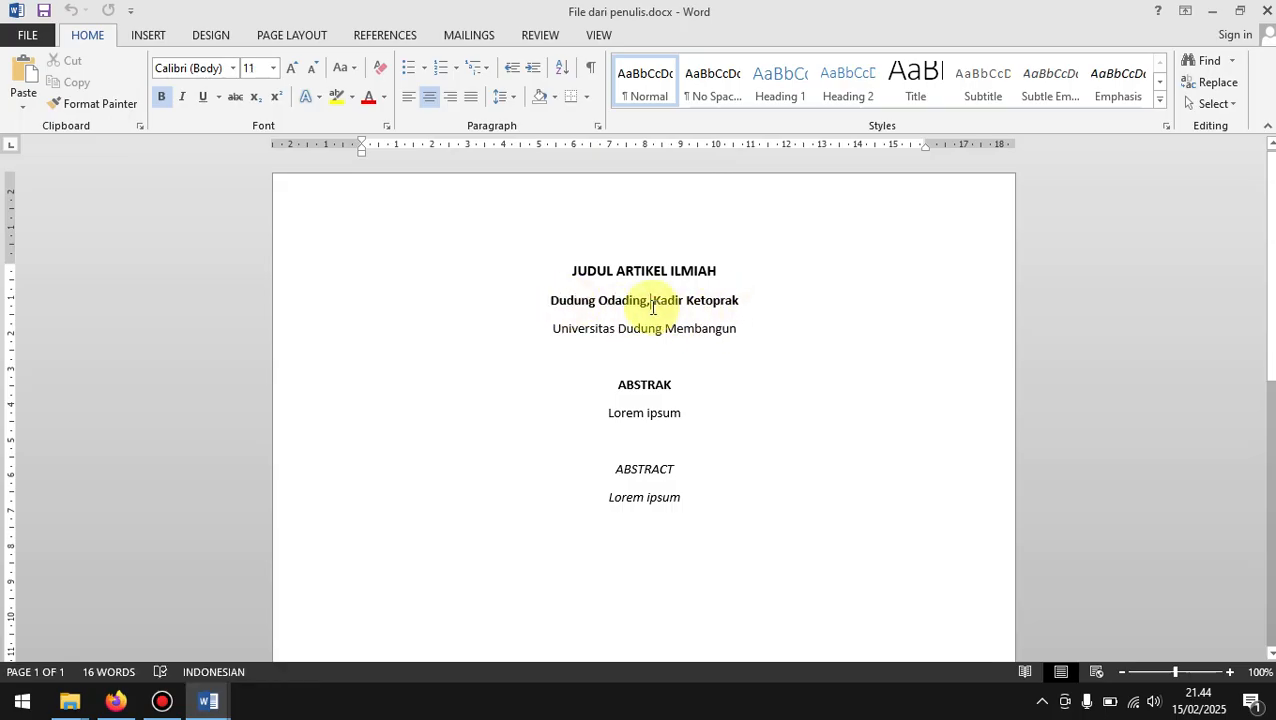
Step: Replace the second author's name on the author line beneath the article title and save the document
text(Wijaya,)
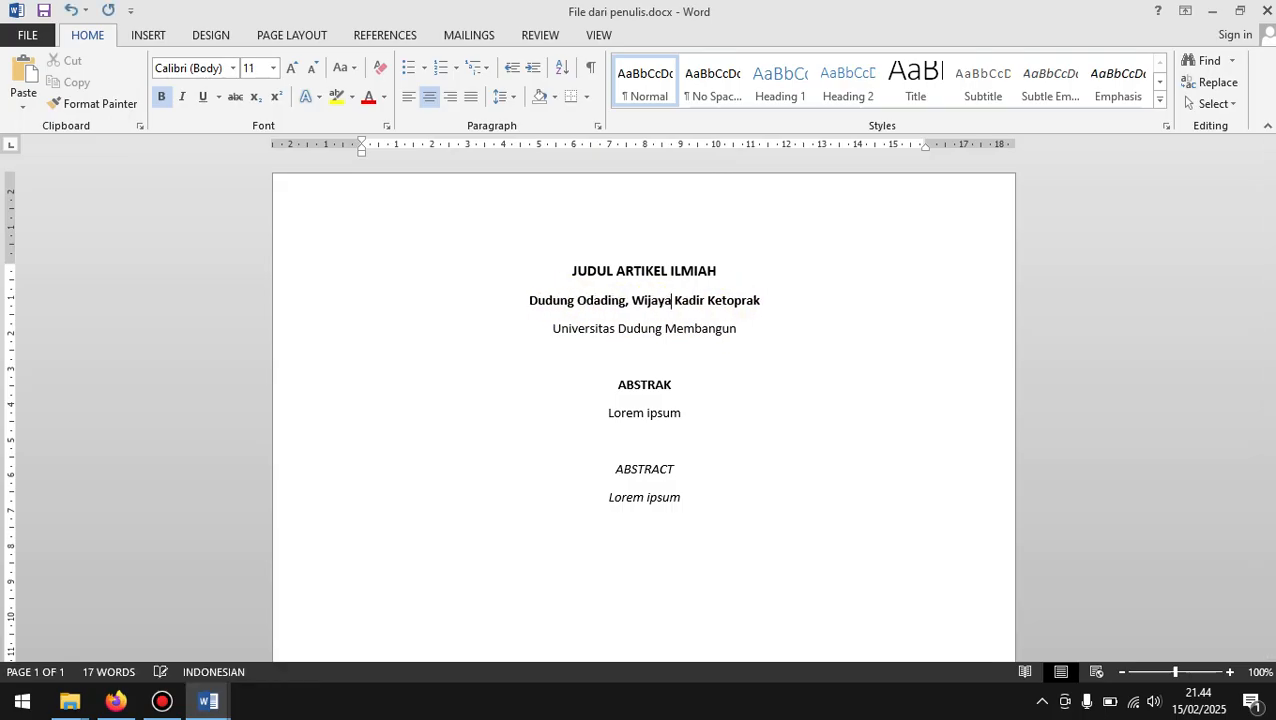
key(ctrl+s)
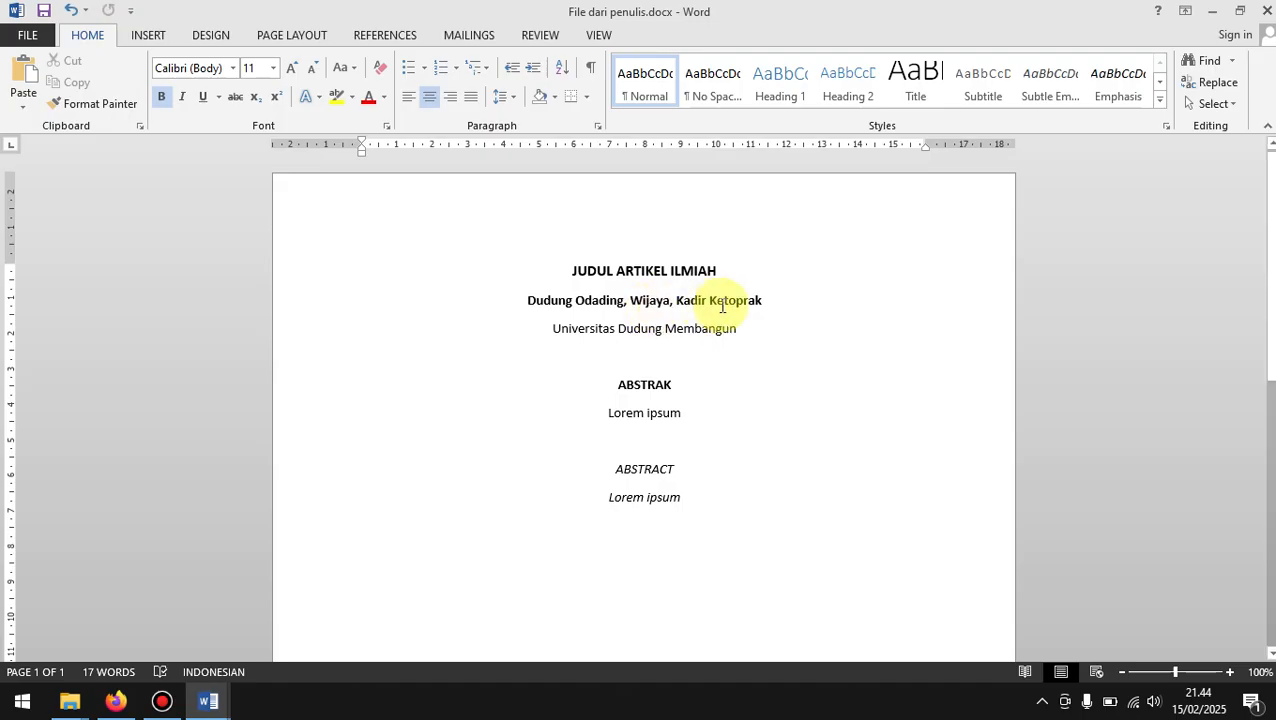
drag(783, 295, 668, 315)
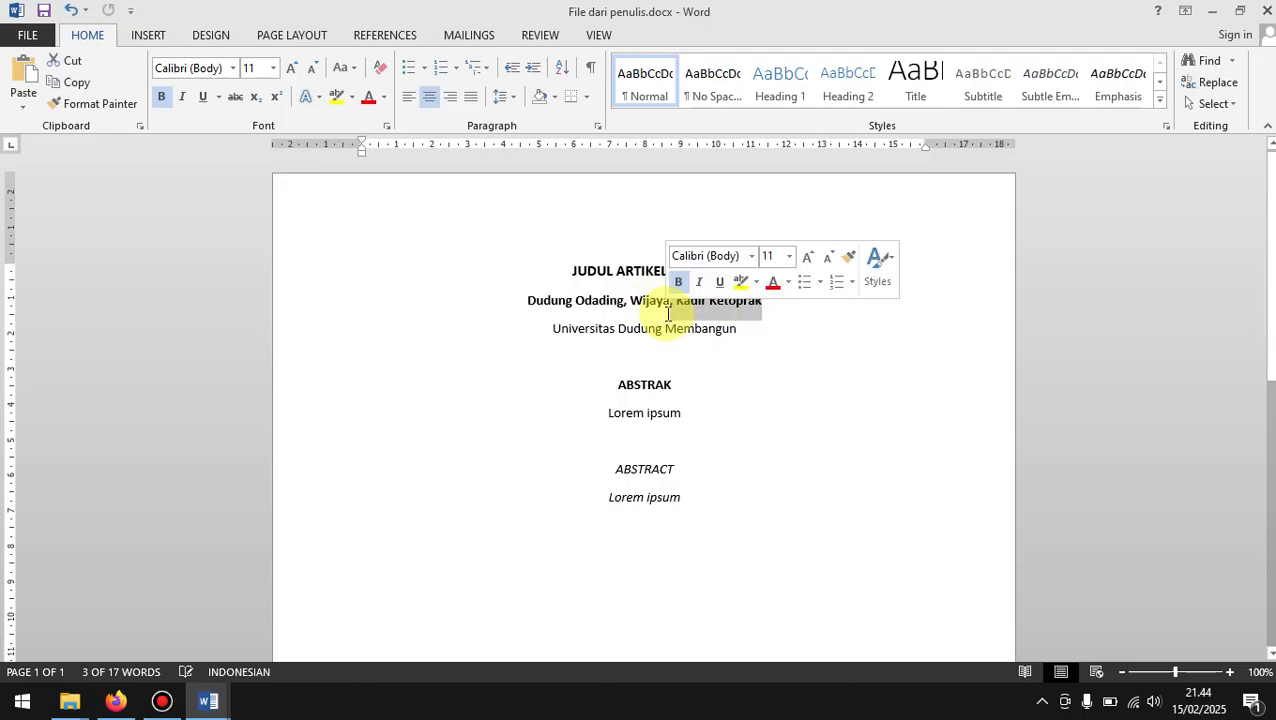
key(Delete)
key(ctrl+s)
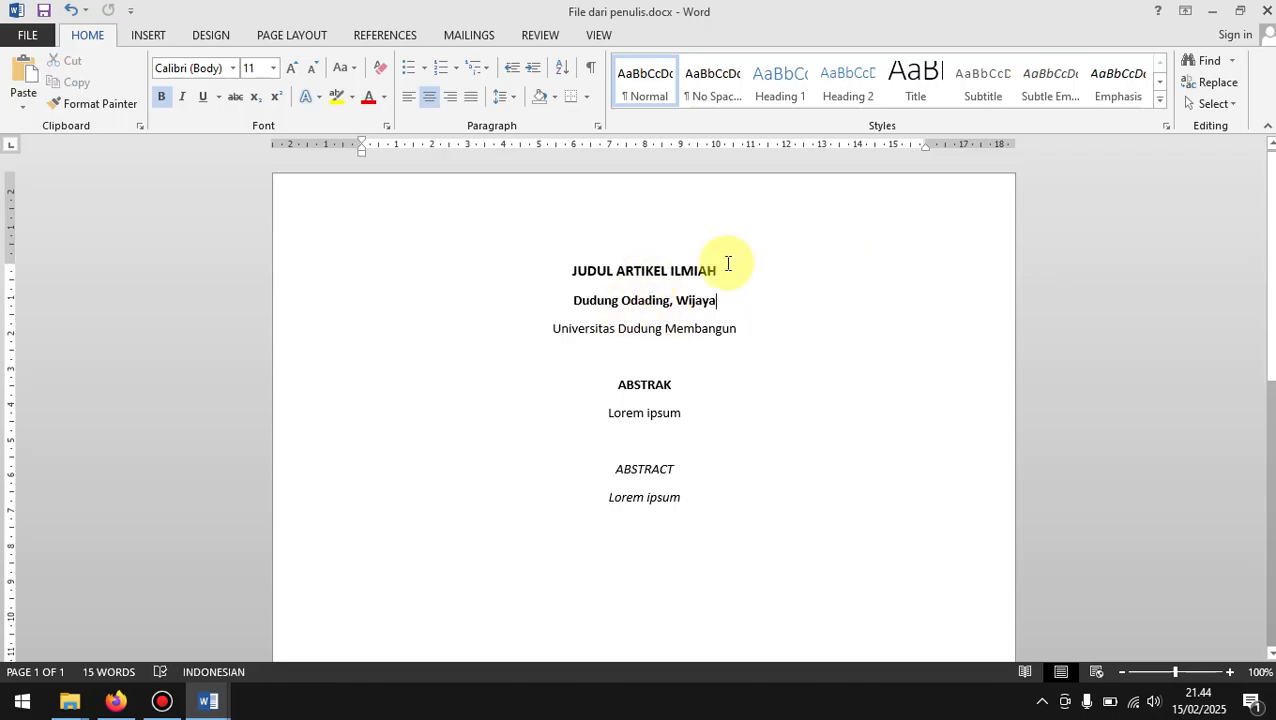
Step: Copy the title "JUDUL ARTIKEL ILMIAH" from the Word document and paste it into the submission's Title field in Firefox
drag(732, 268, 584, 277)
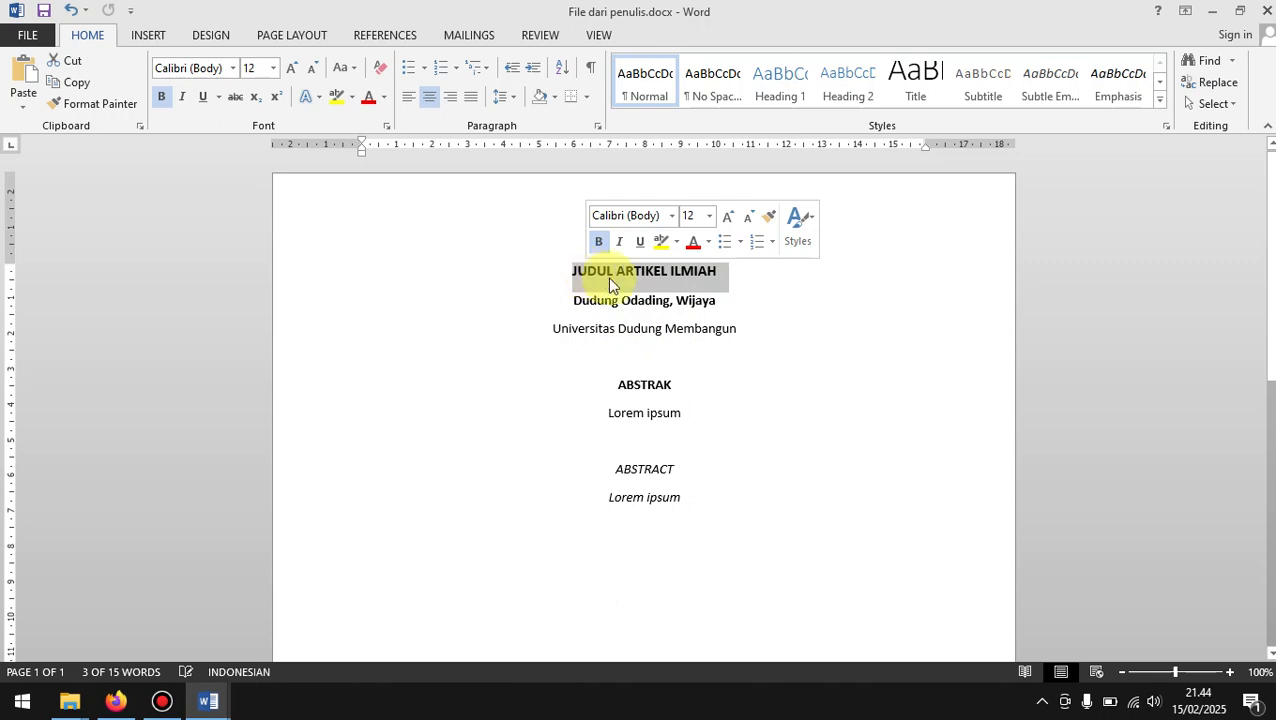
right_click(678, 279)
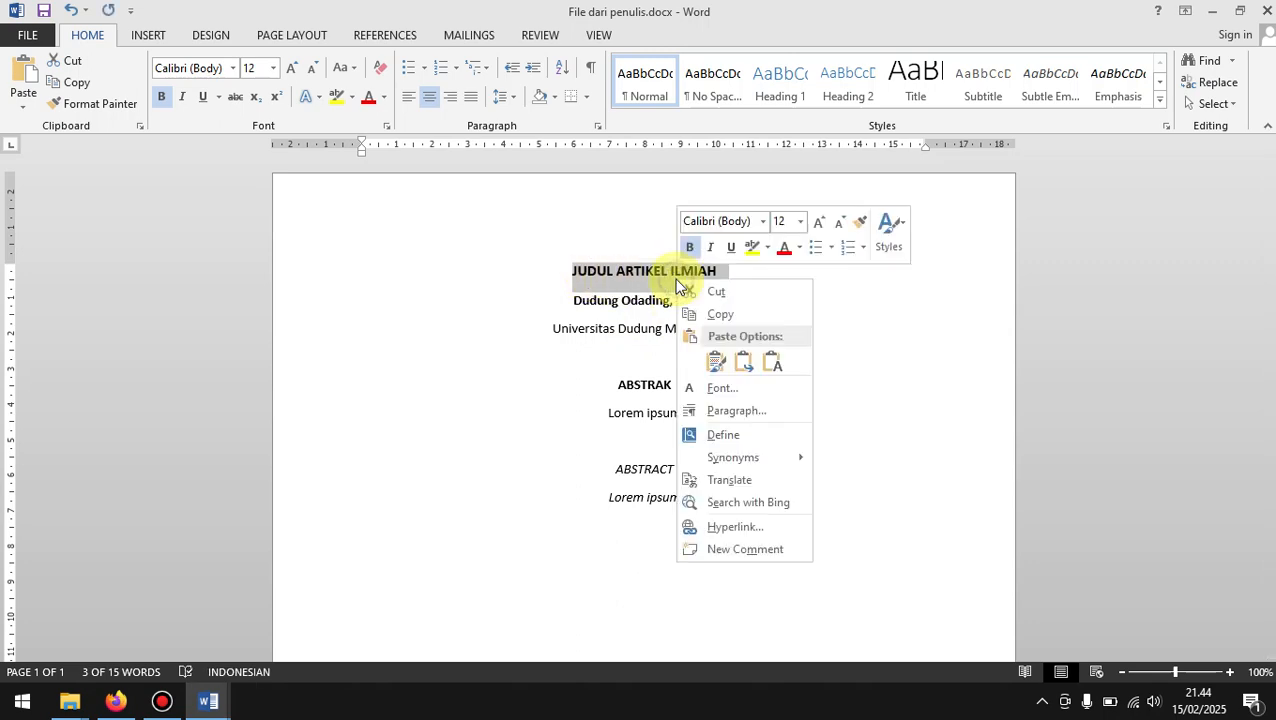
click(723, 316)
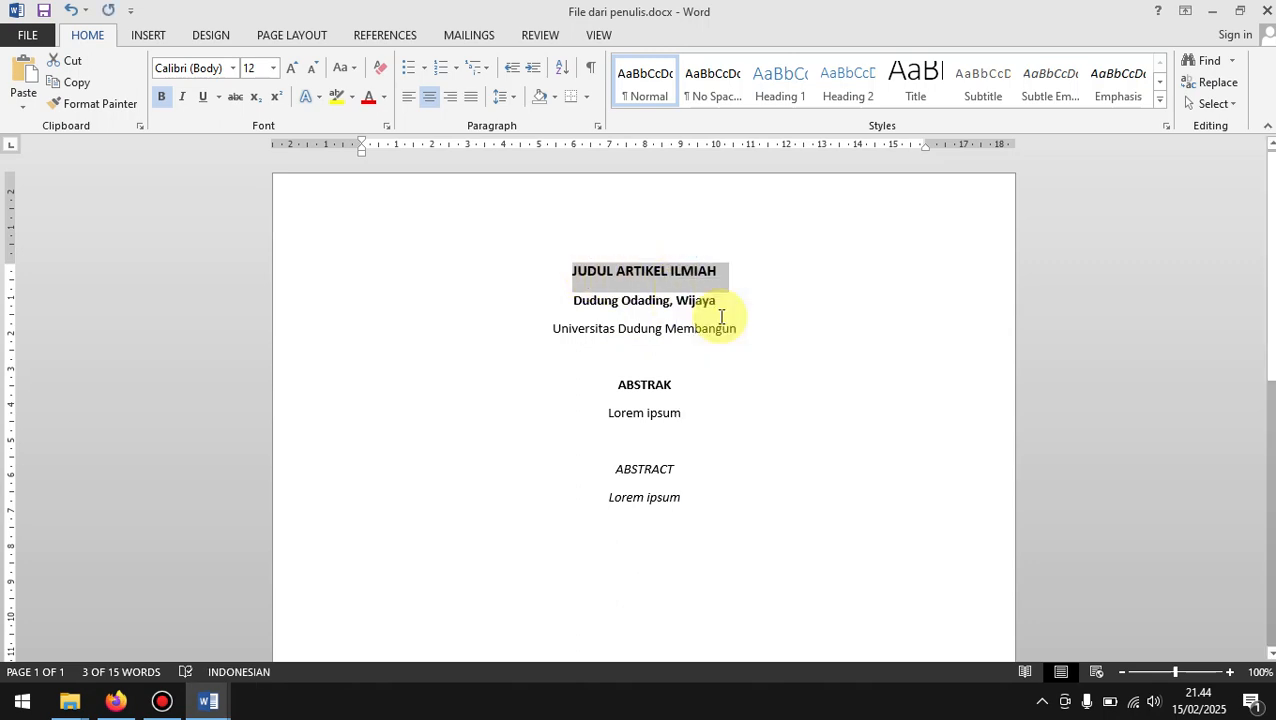
key(alt+Tab)
key(alt+Tab)
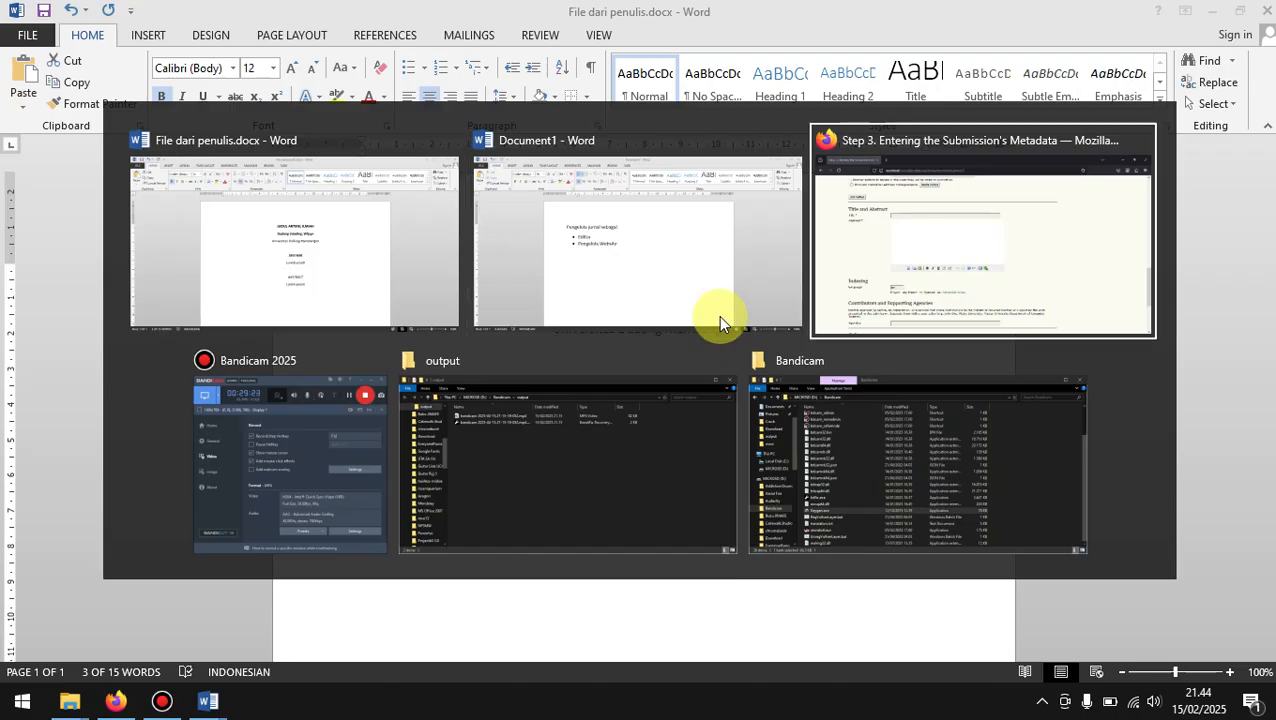
click(455, 231)
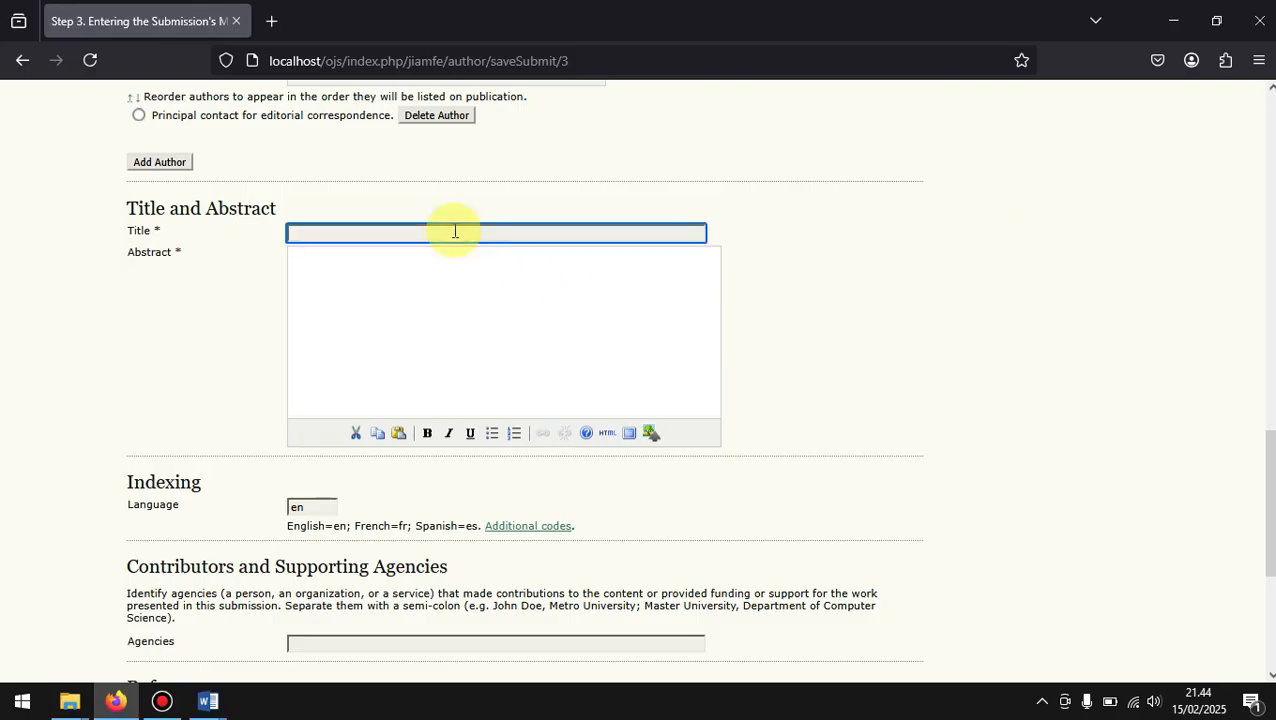
right_click(455, 231)
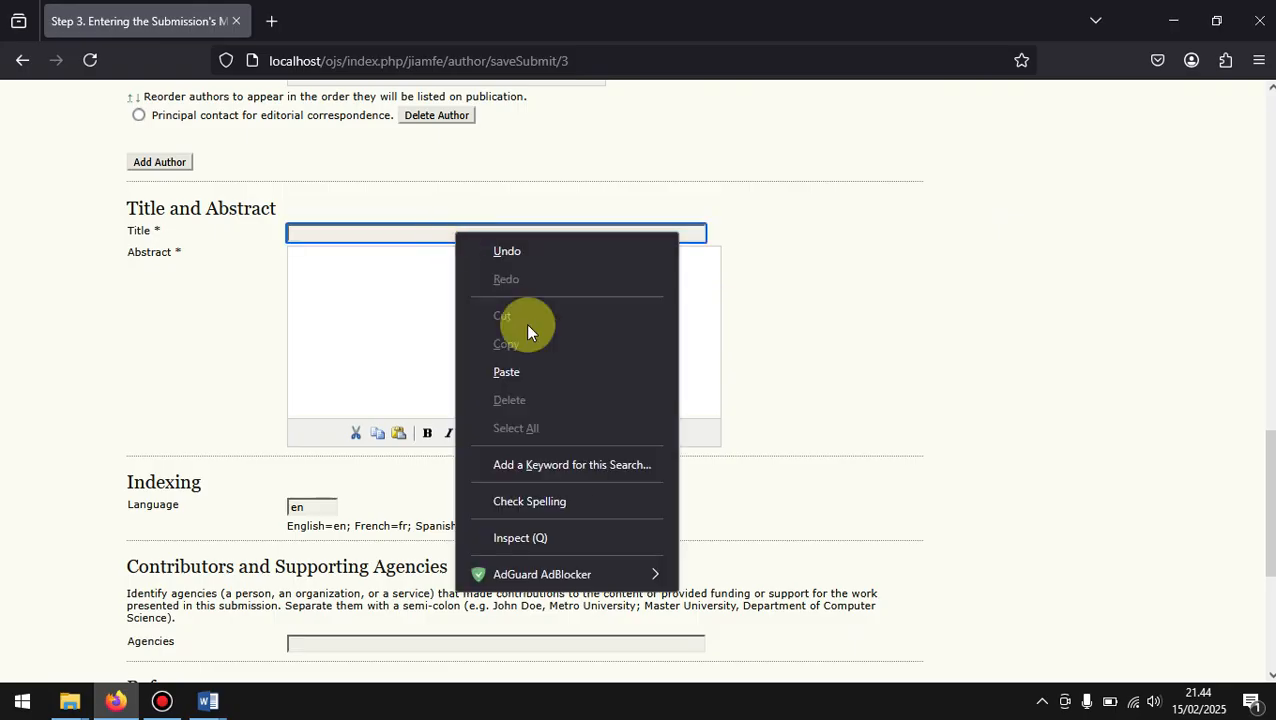
click(539, 362)
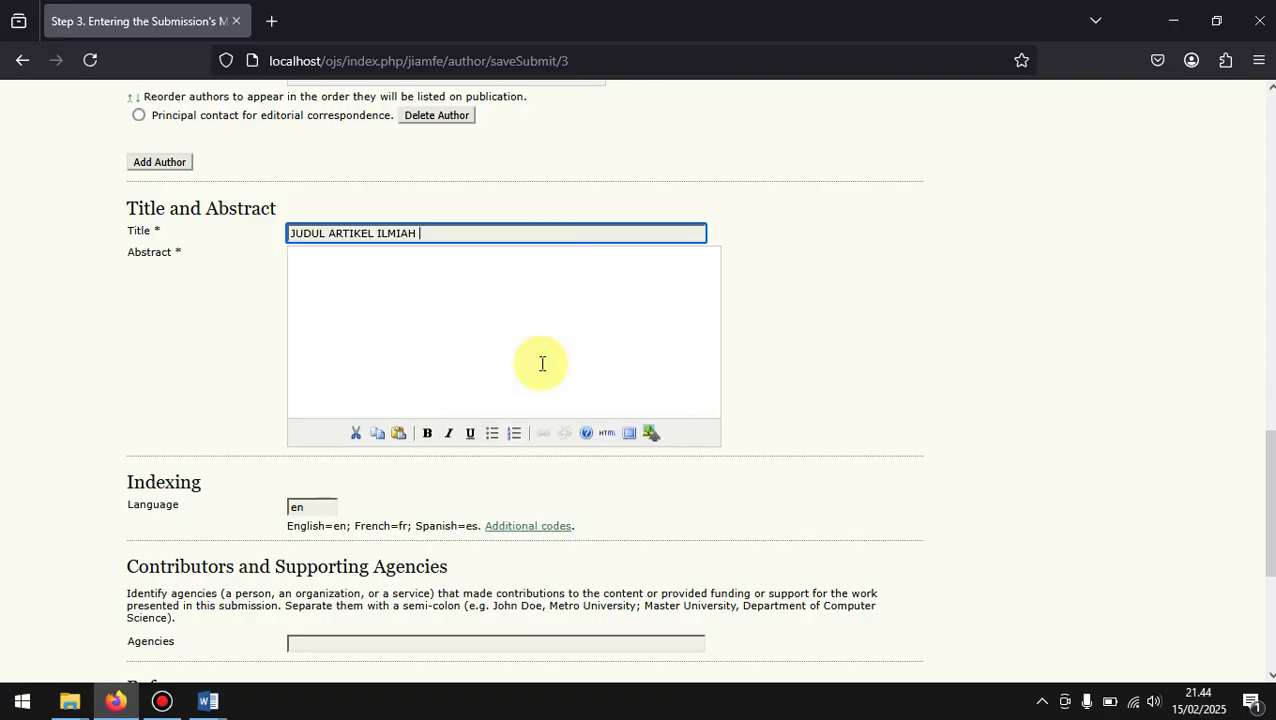
Step: Switch to the author's Word document and copy the ABSTRAK and ABSTRACT headings together with their Lorem ipsum texts
click(397, 257)
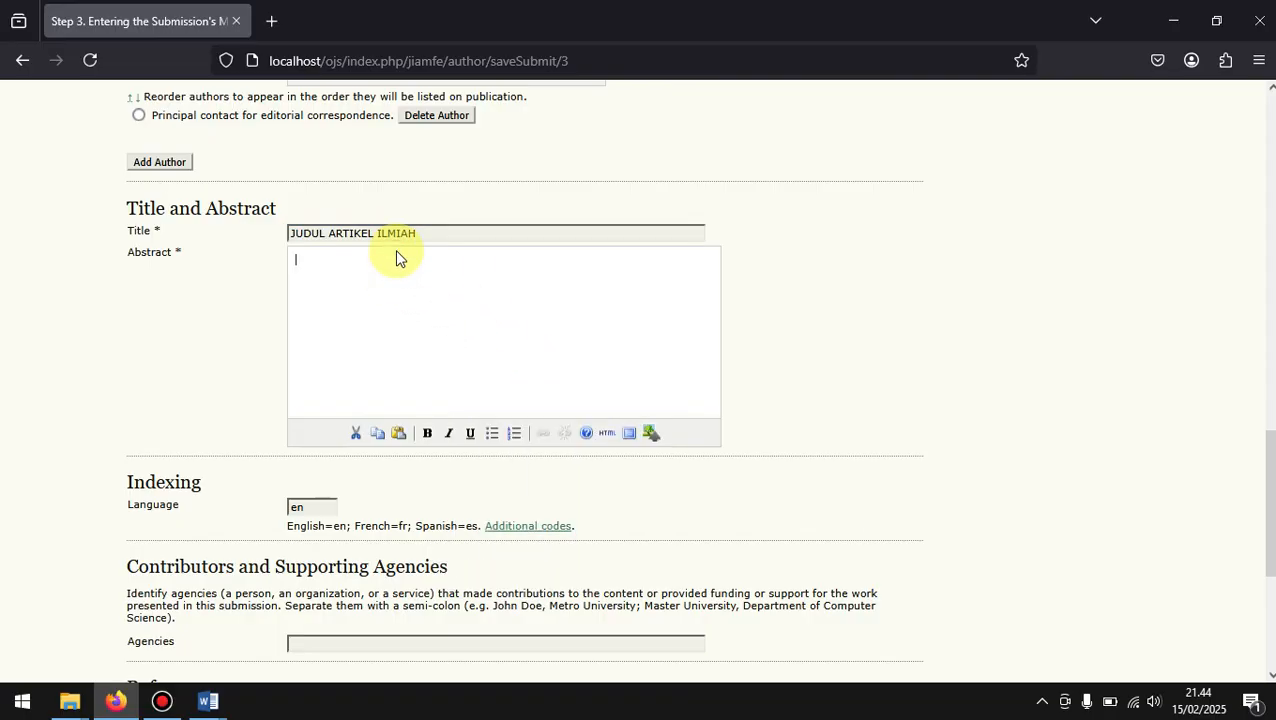
key(alt+Tab)
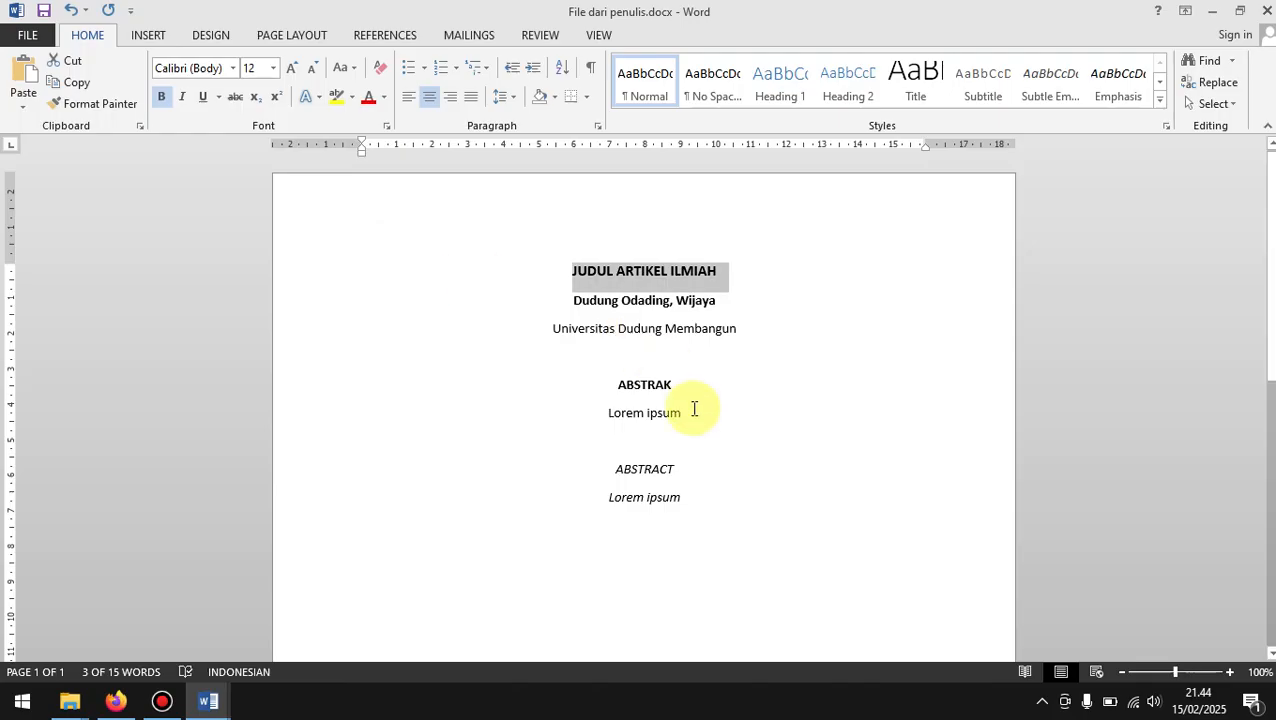
click(694, 413)
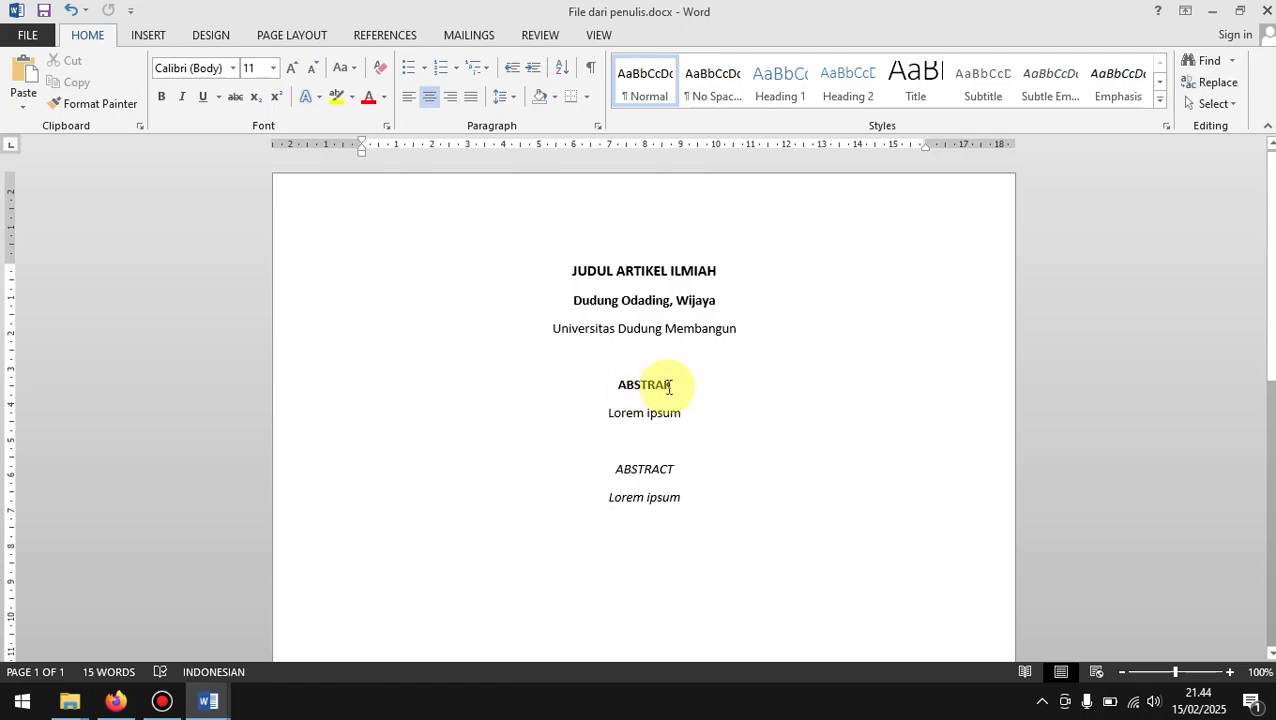
click(614, 385)
drag(629, 411, 682, 503)
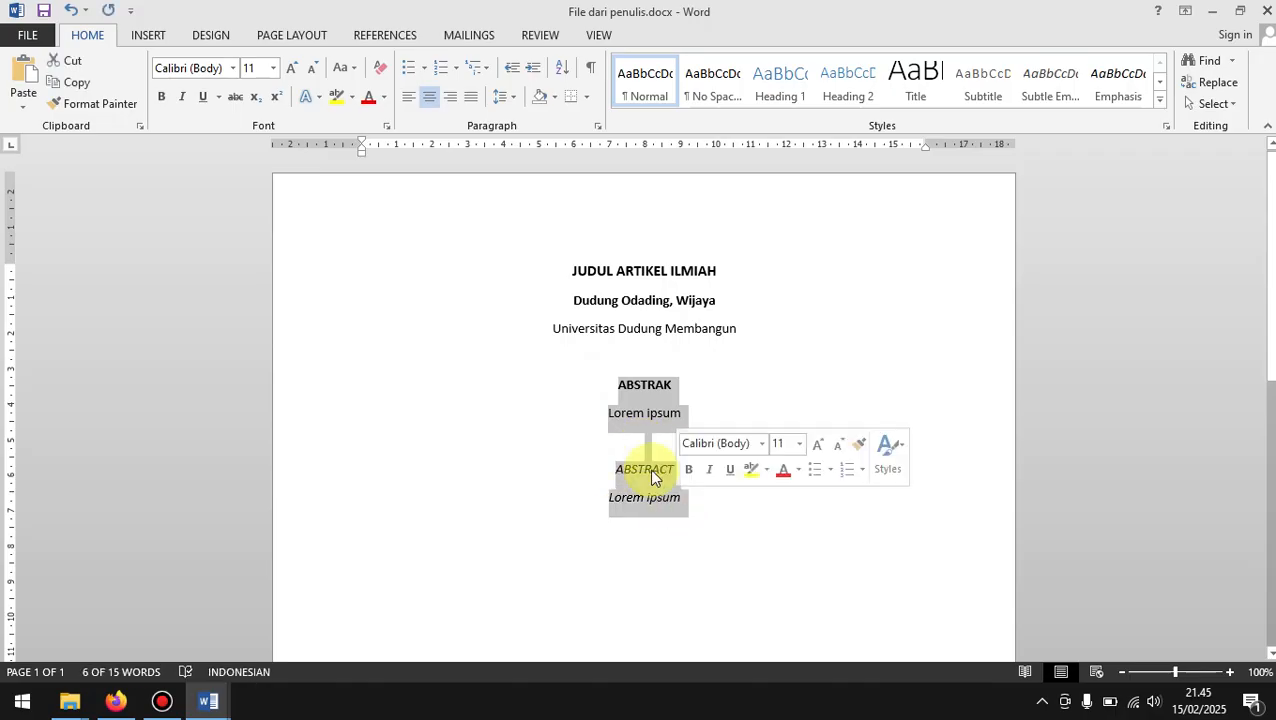
right_click(652, 470)
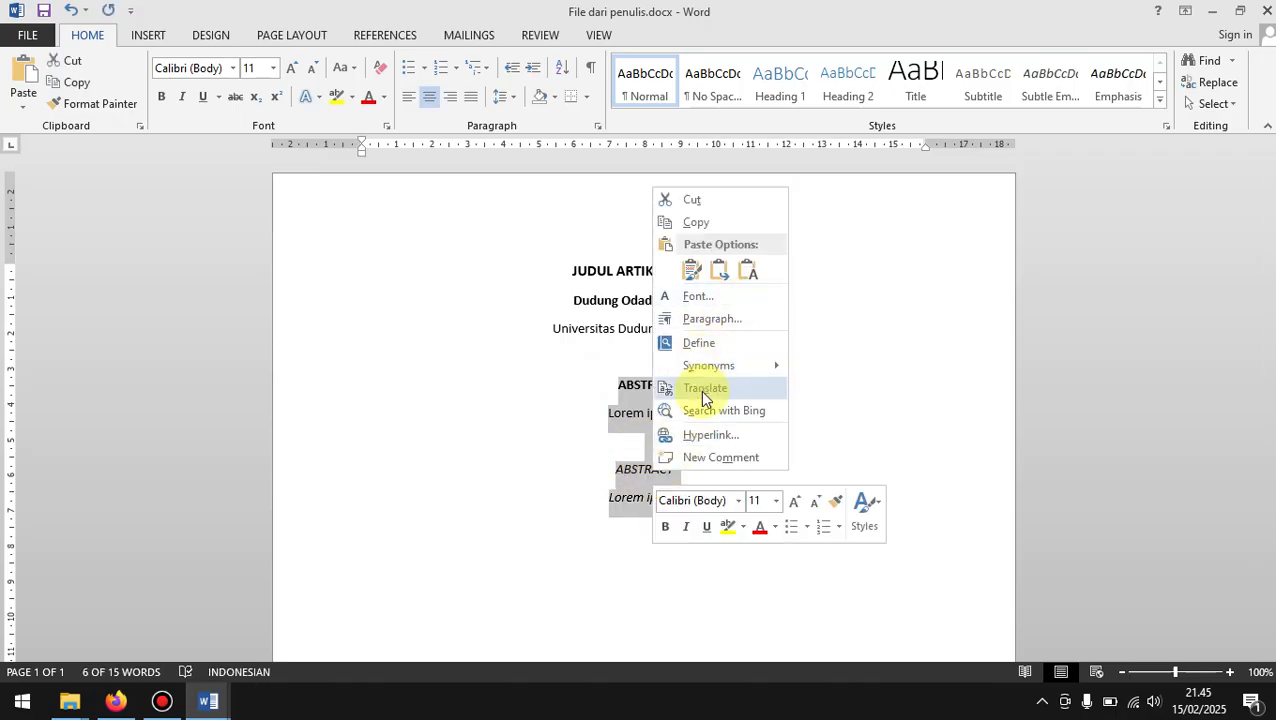
click(687, 225)
Step: Return to the submission form in Firefox and paste the copied Indonesian and English abstracts into the Abstract field
key(alt+Tab)
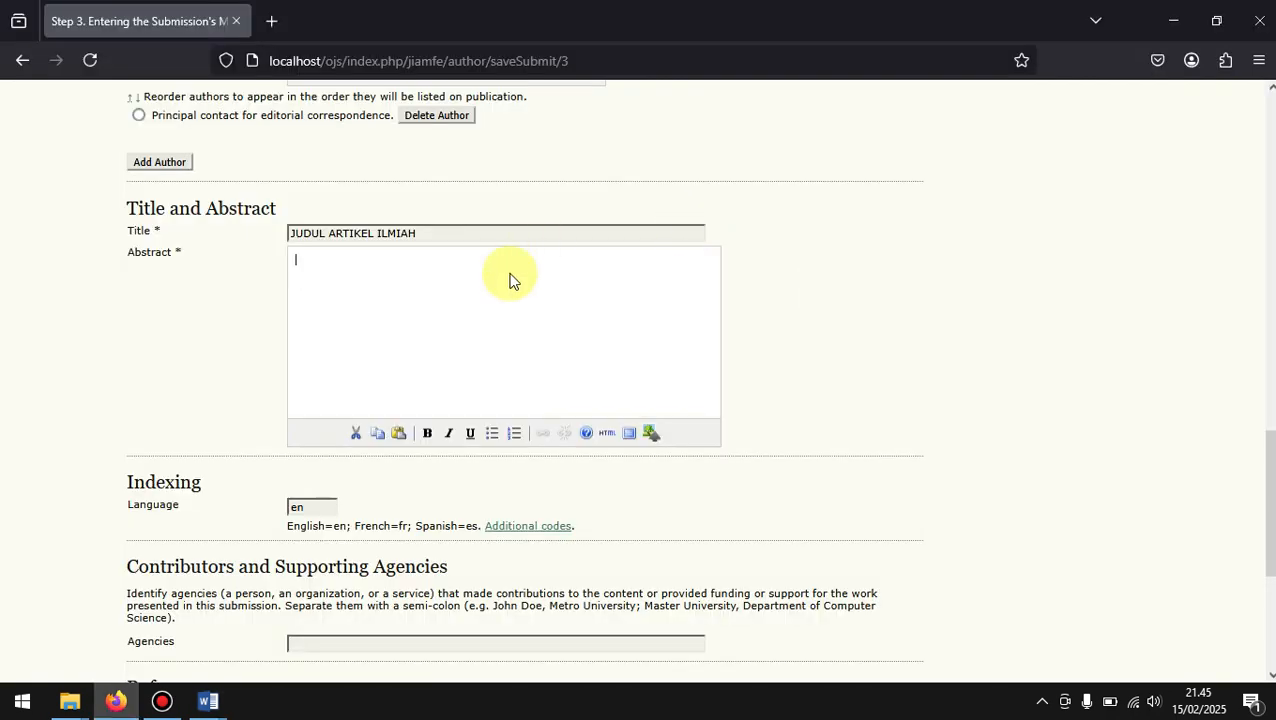
right_click(509, 279)
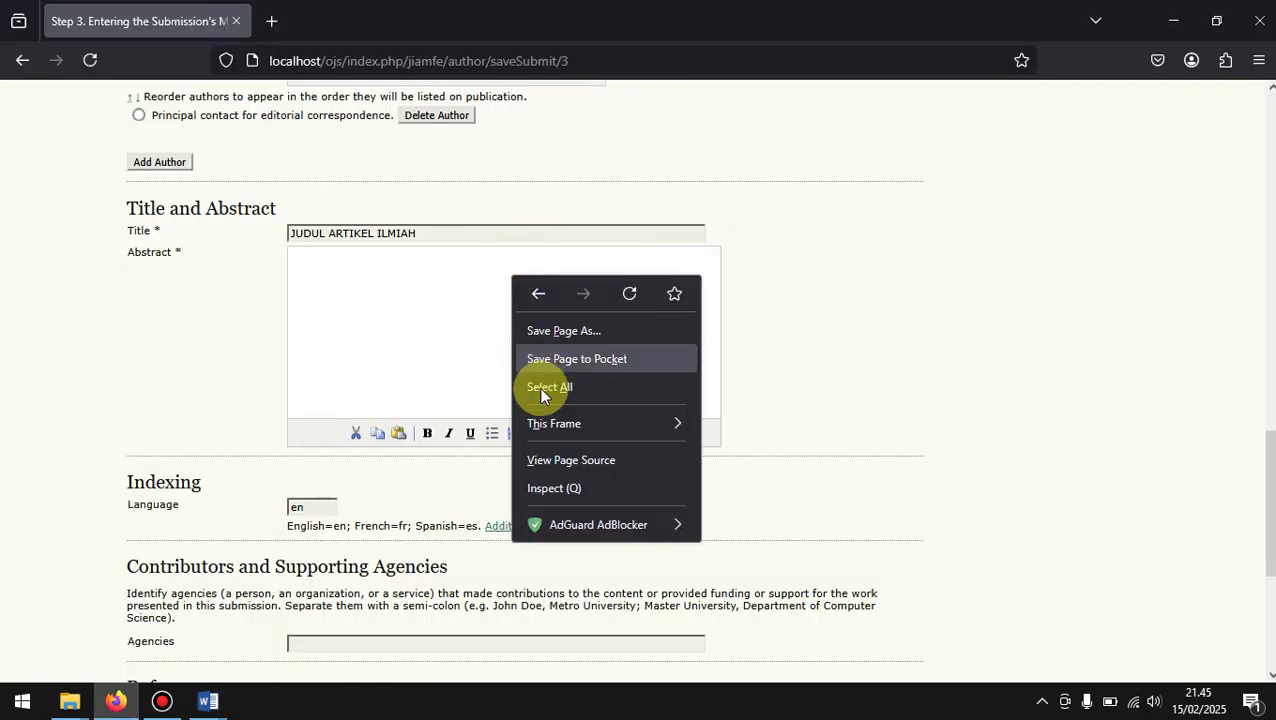
click(437, 372)
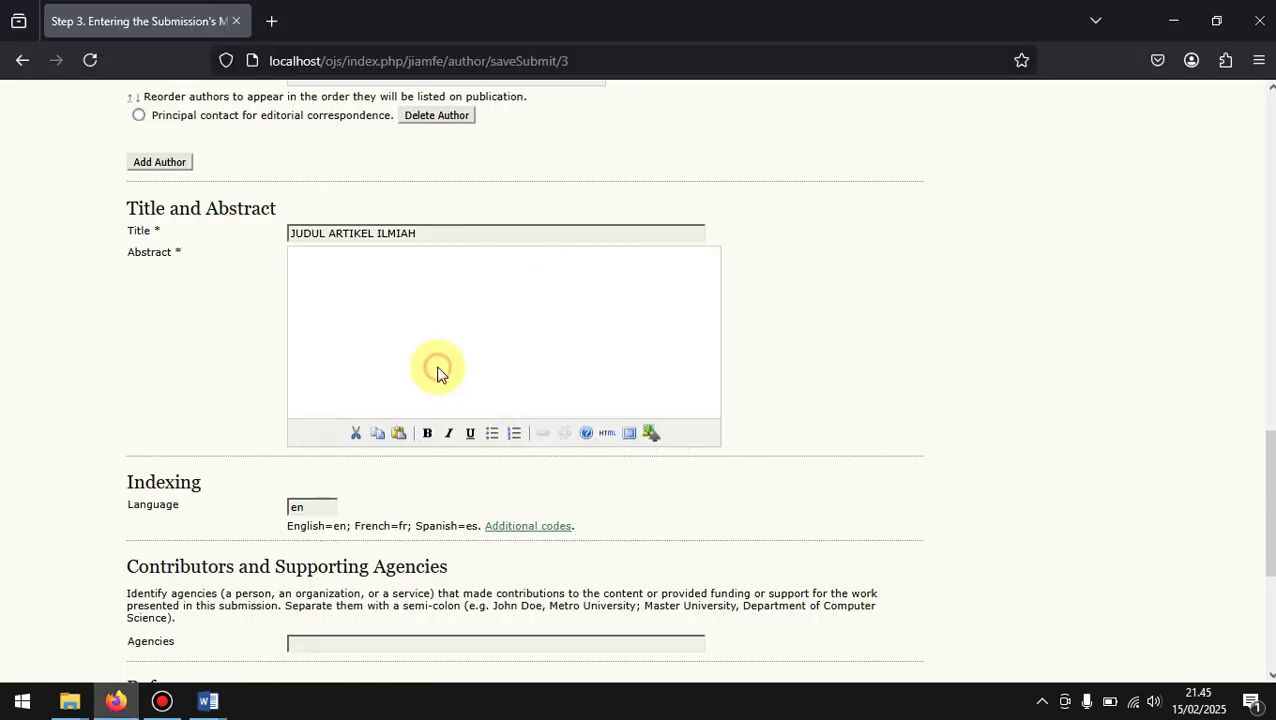
right_click(308, 262)
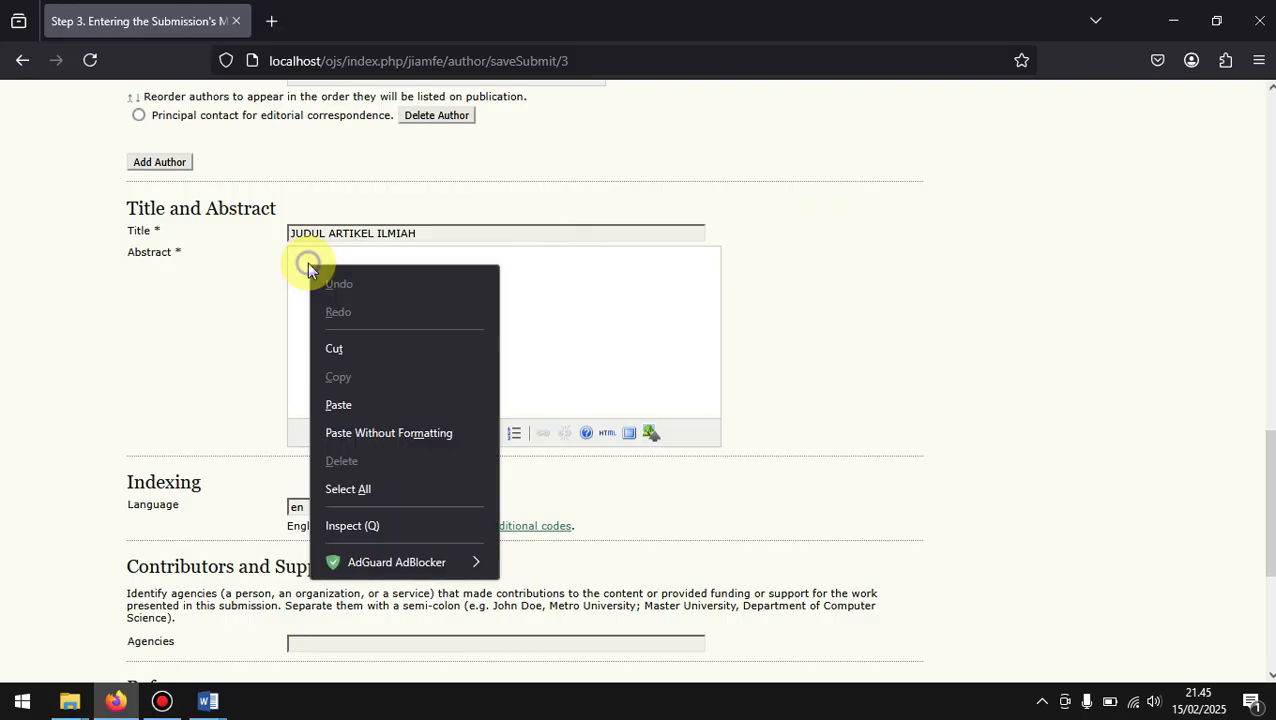
click(354, 404)
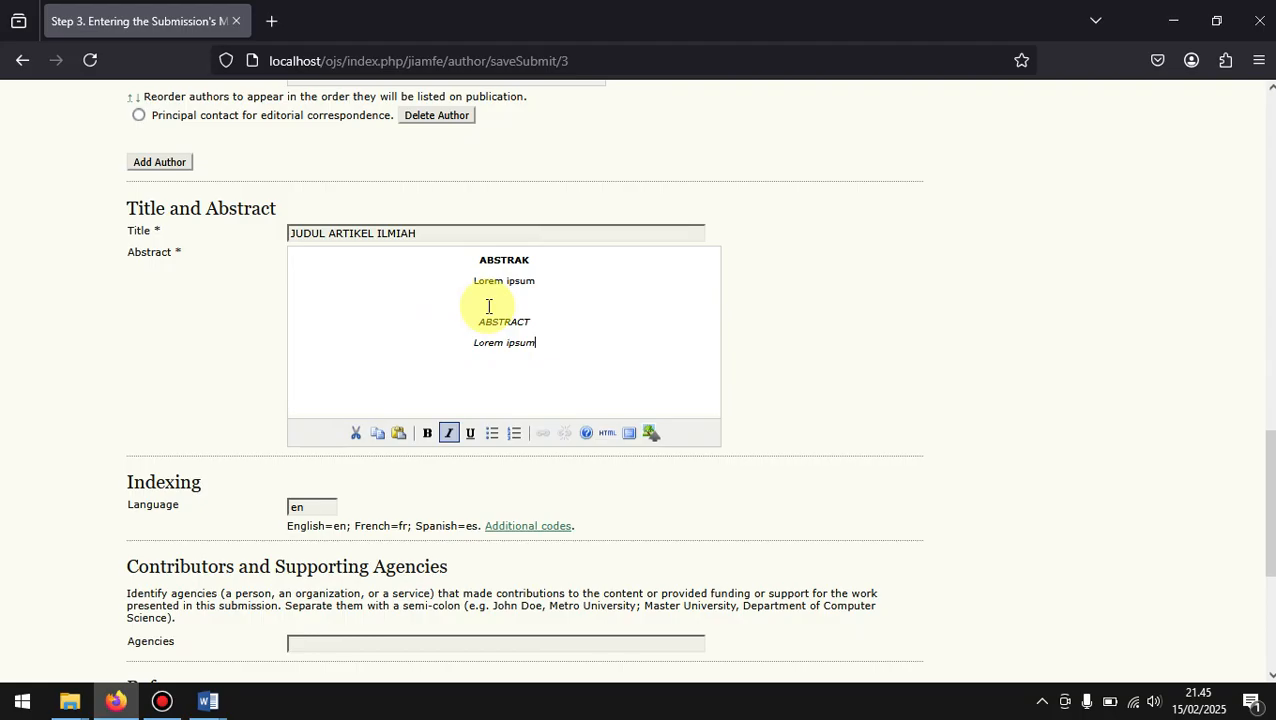
Step: Check the rest of "File dari penulis.docx" in Word for a reference list, then return to the form's References field in Firefox
scroll(488, 306, down, 2)
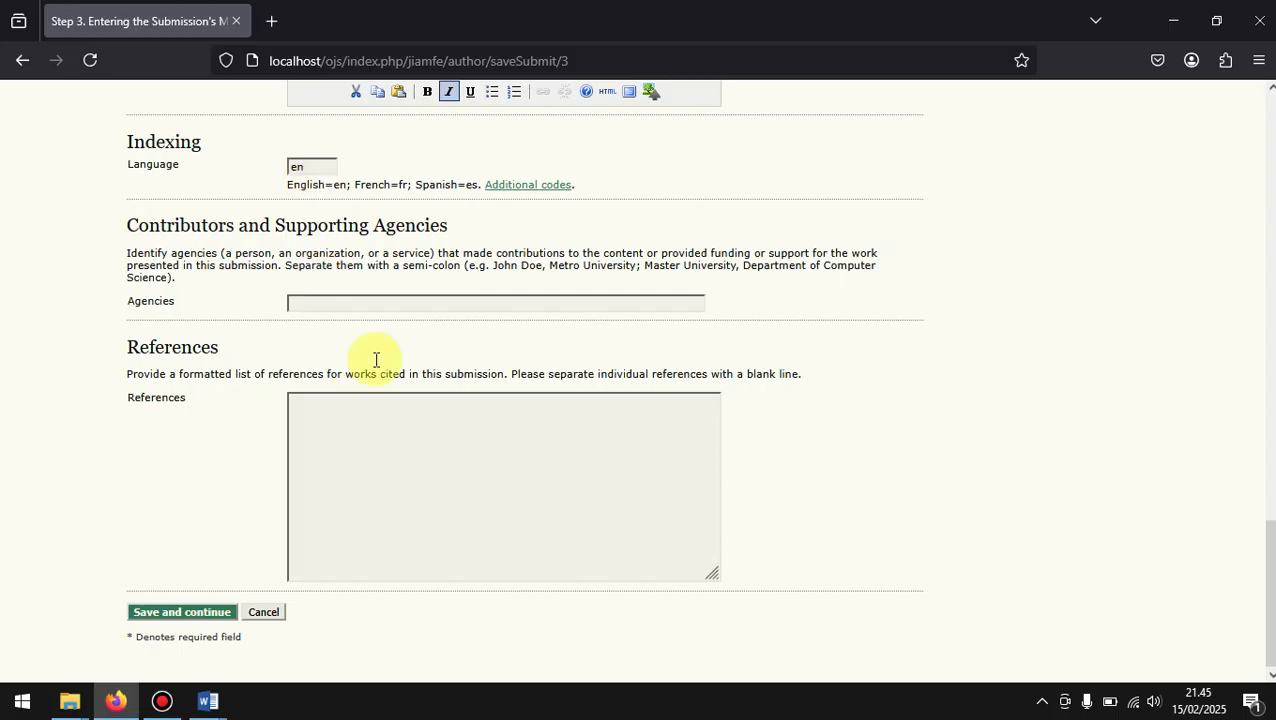
click(328, 447)
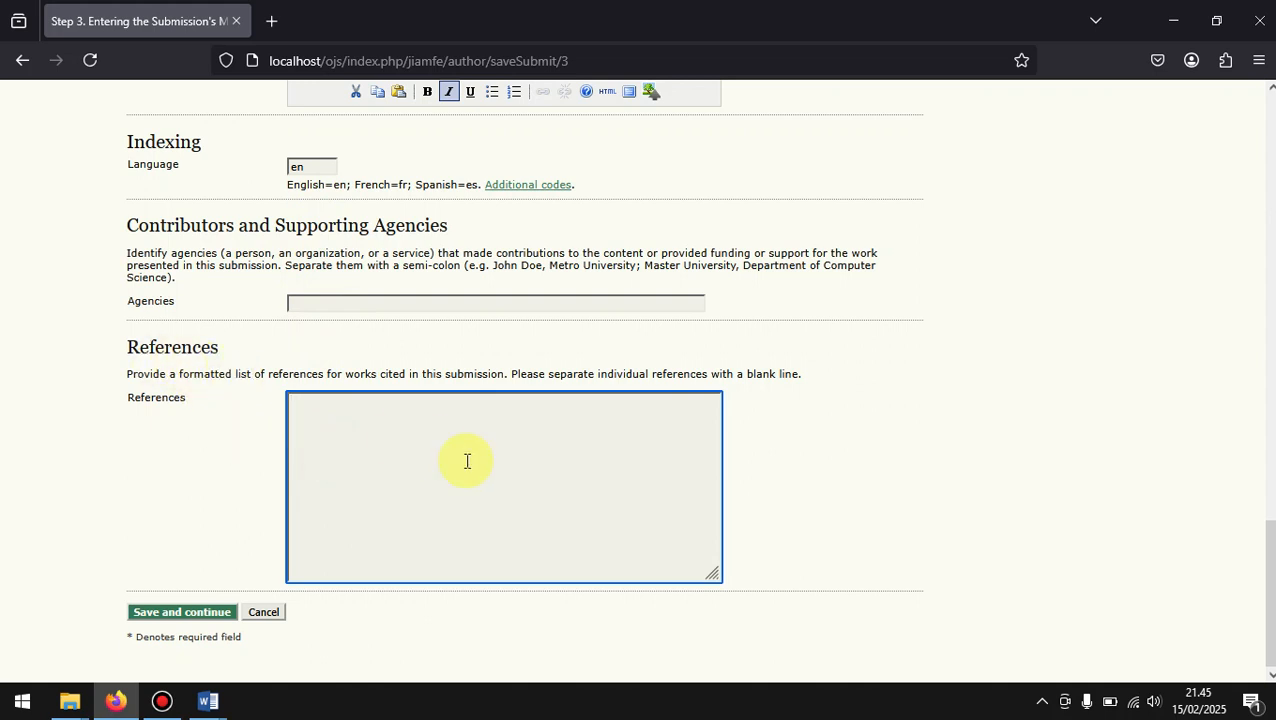
mouse_move(208, 705)
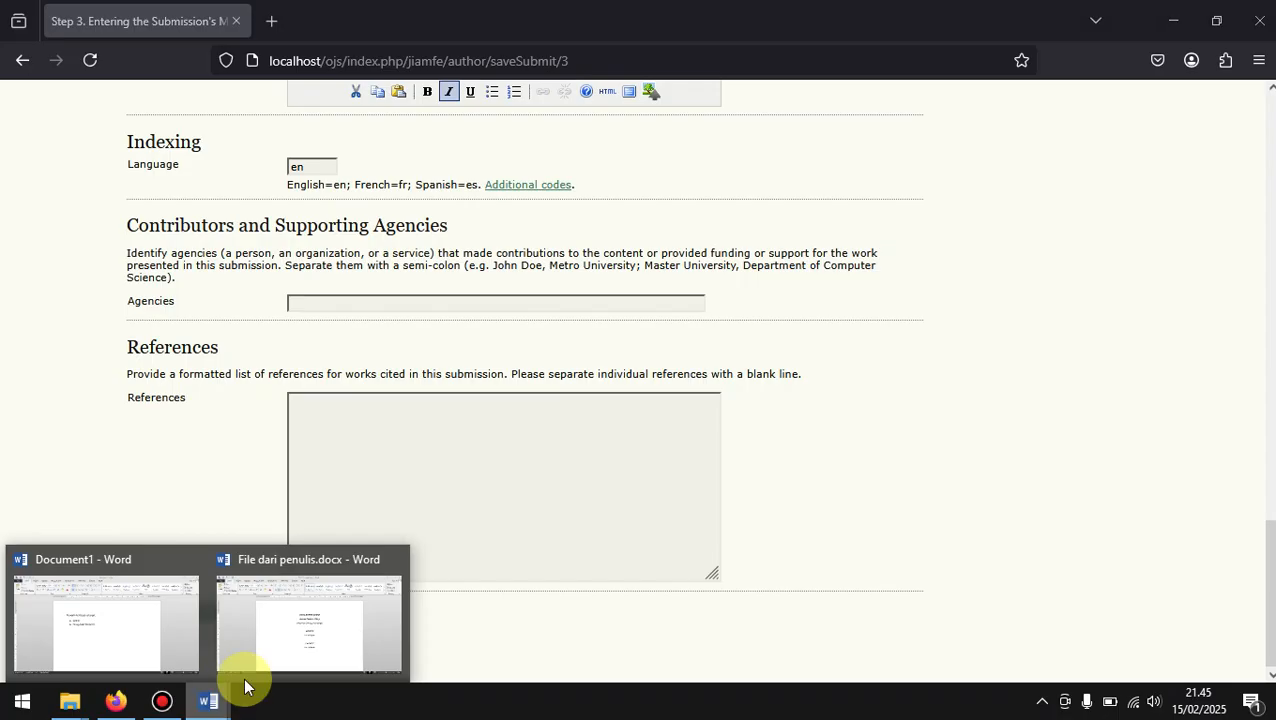
click(283, 645)
scroll(631, 545, down, 8)
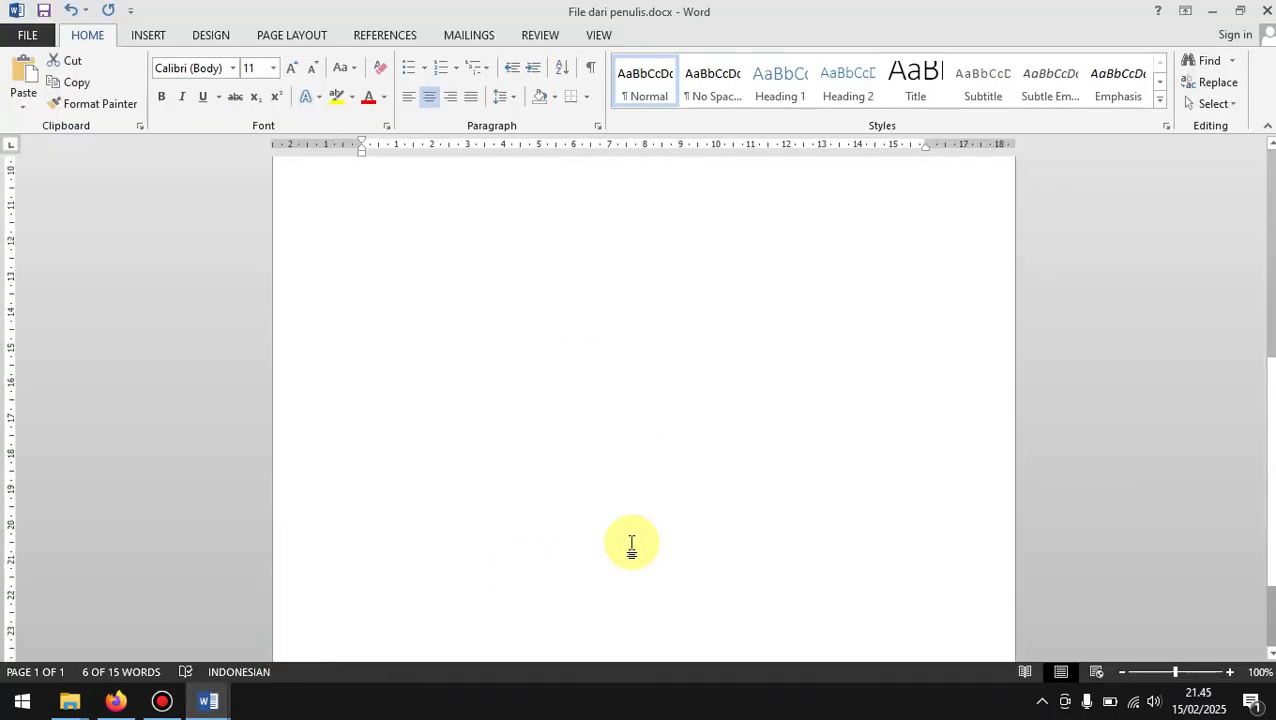
right_click(631, 545)
click(631, 545)
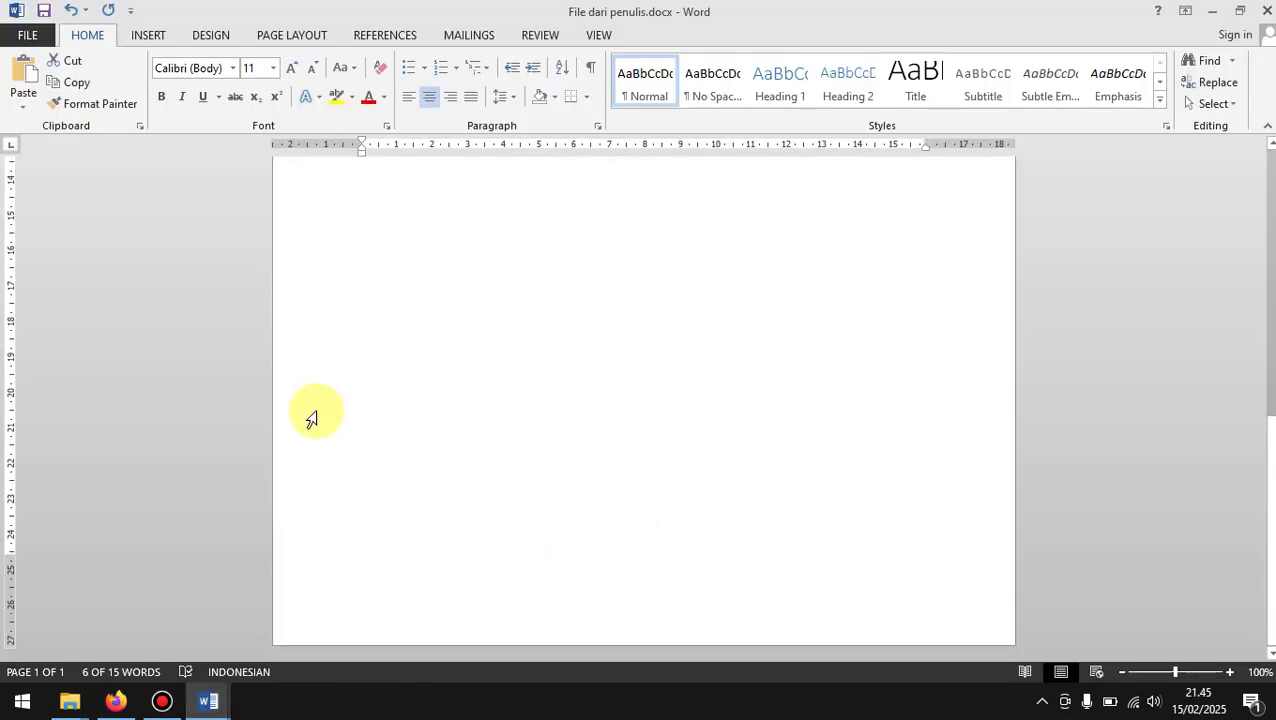
click(98, 713)
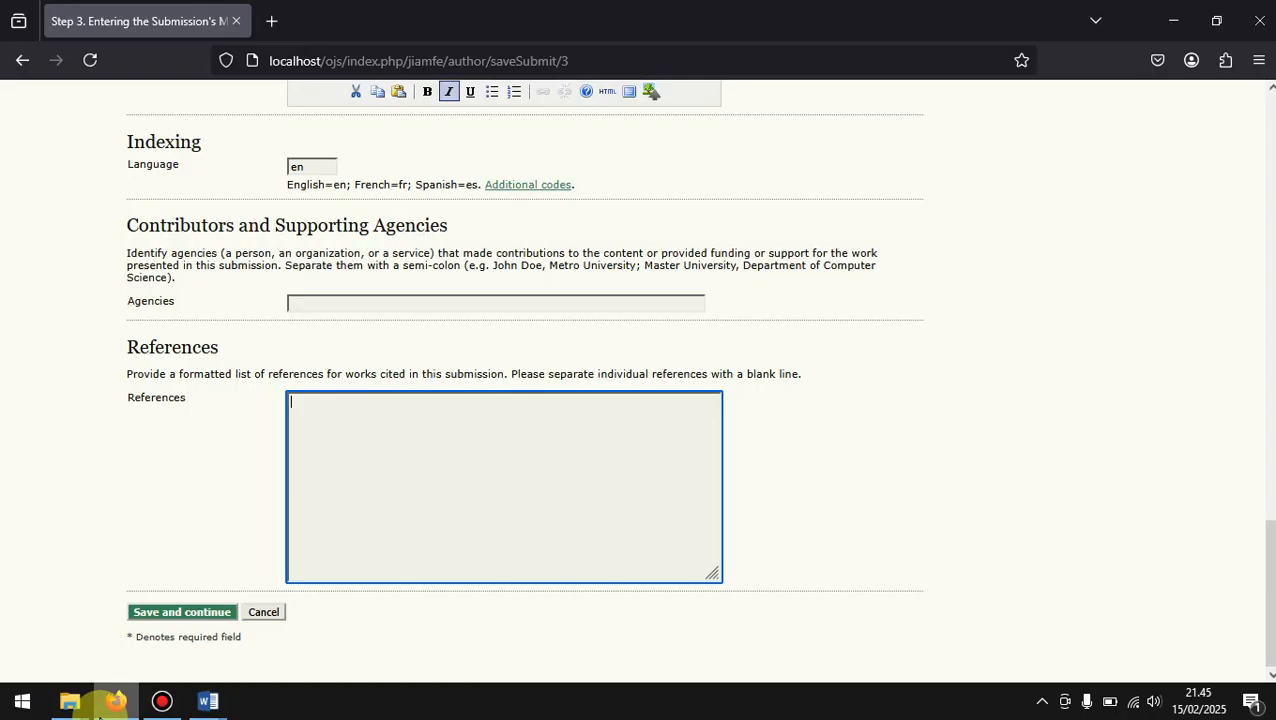
Step: Enter "daftar pustaka di-copy paste di sini" as placeholder text in the References field
right_click(341, 552)
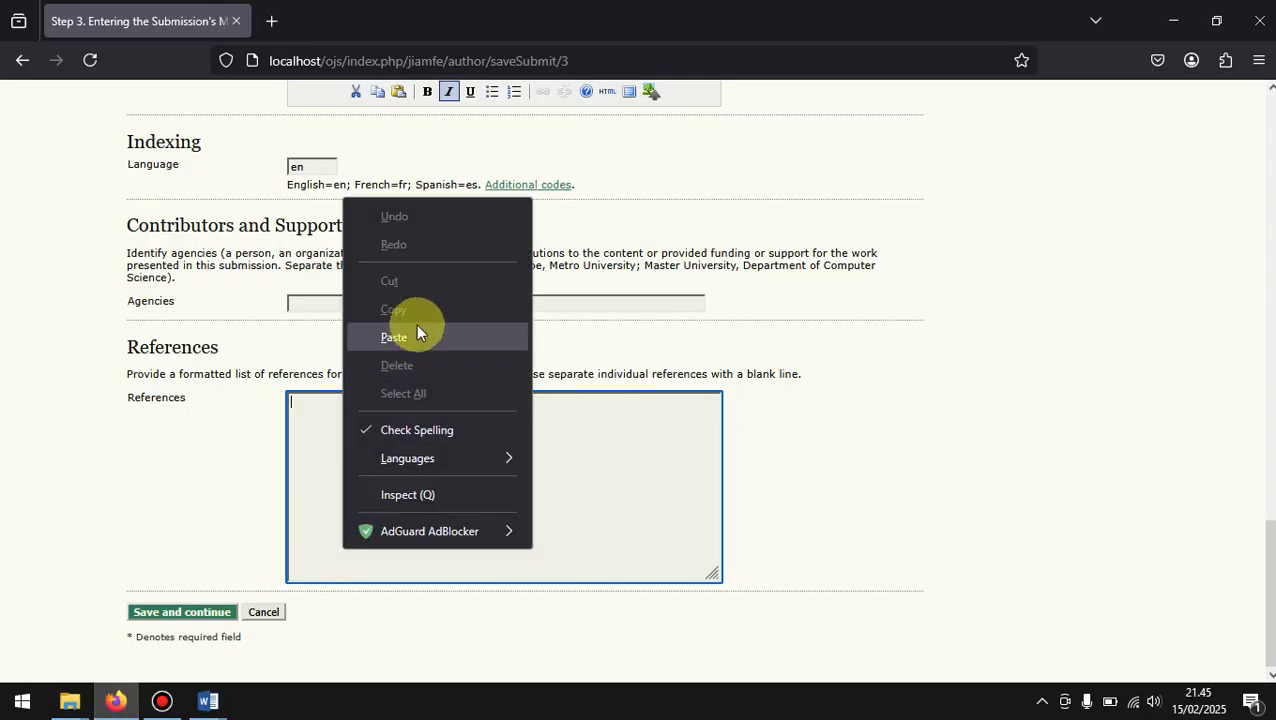
click(265, 467)
click(379, 444)
text(dafta)
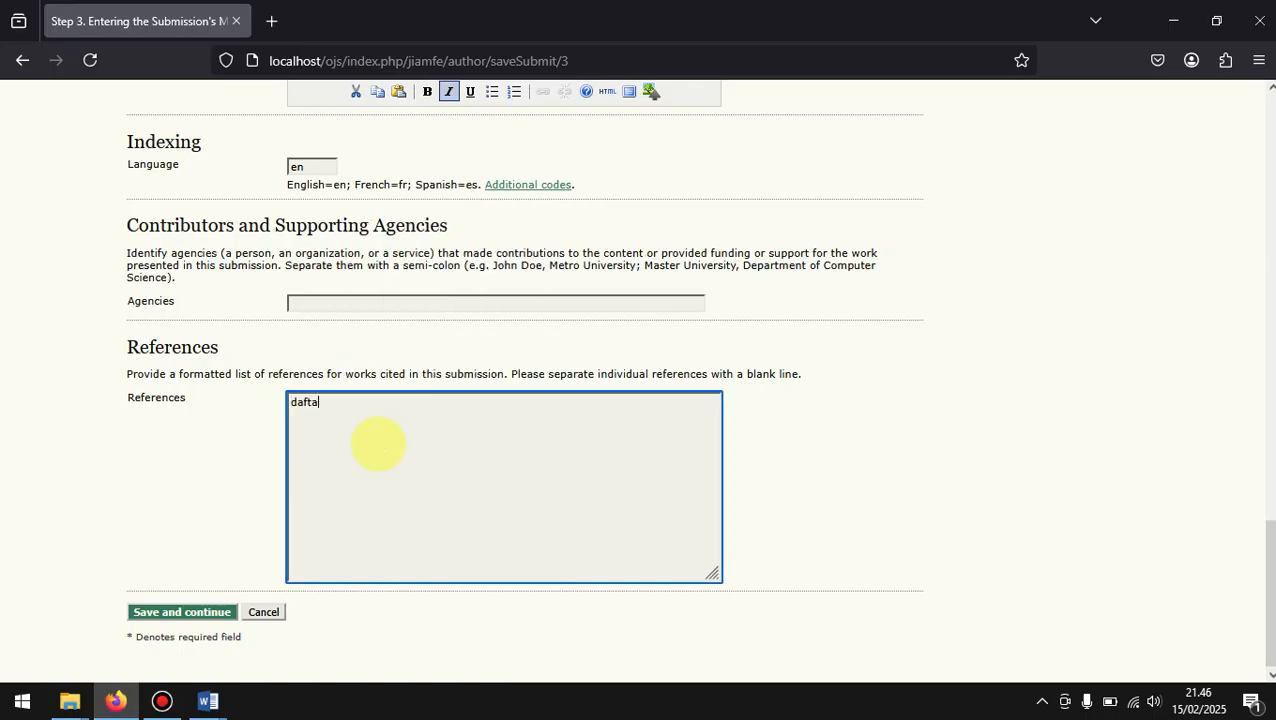
text(r pustaka di c)
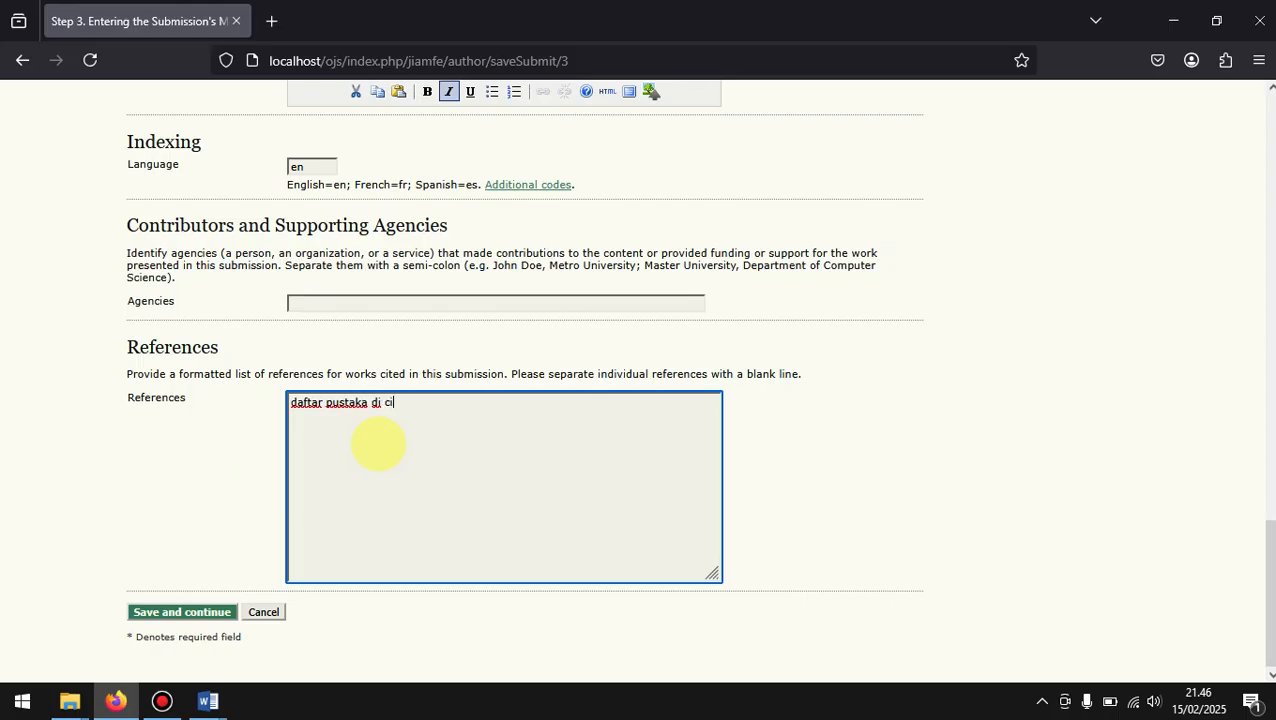
text(opy paste di sini)
click(385, 402)
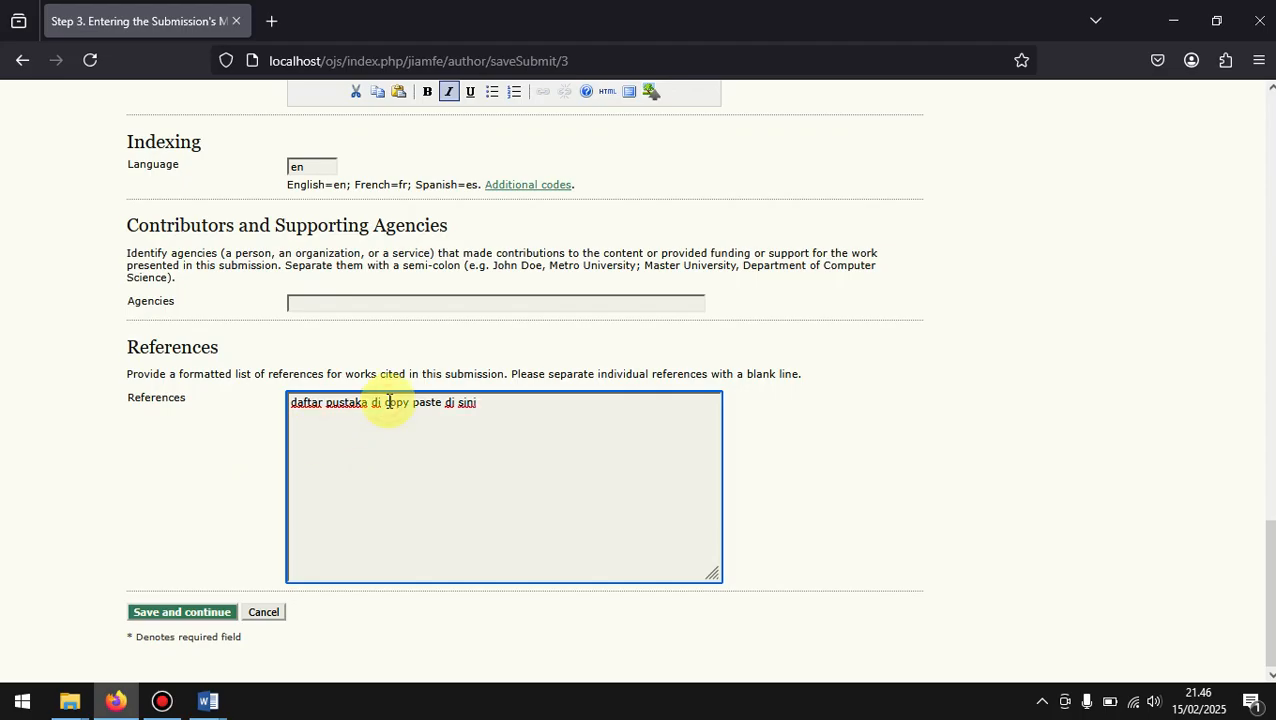
key(BackSpace)
text(-)
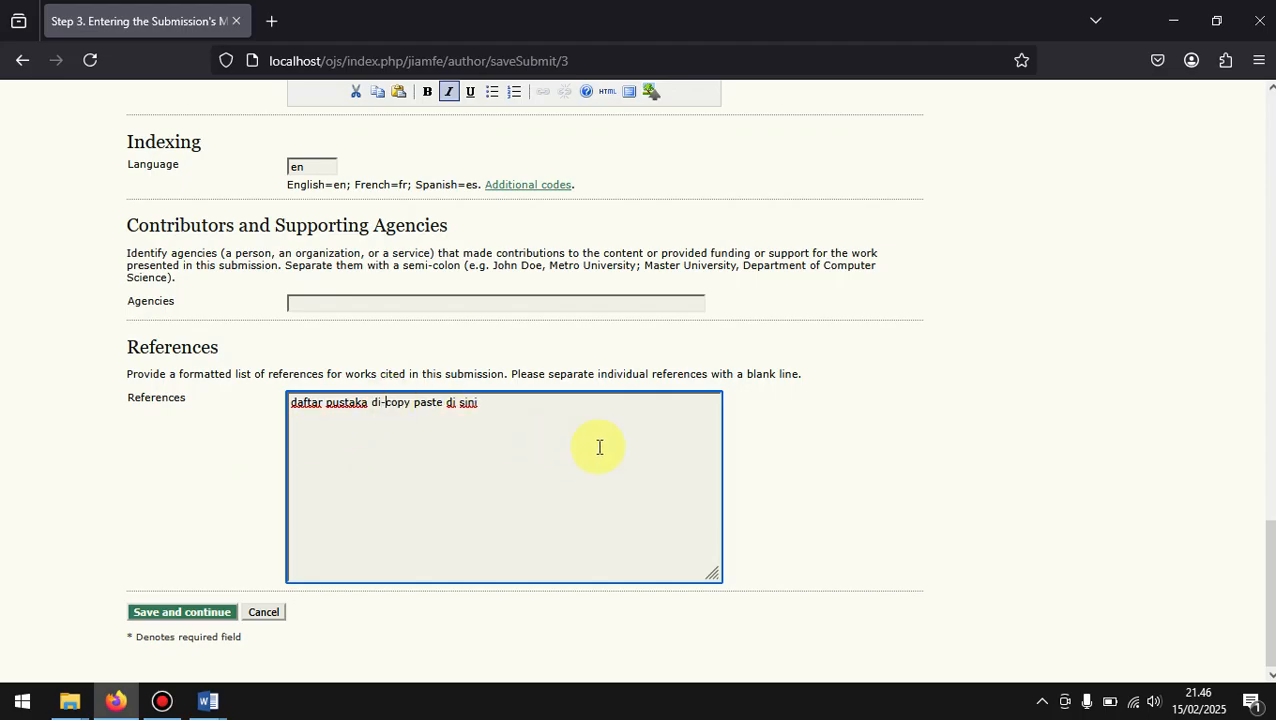
Step: Save the submission metadata, continue to Step 4 and review the supplementary file upload options
click(818, 447)
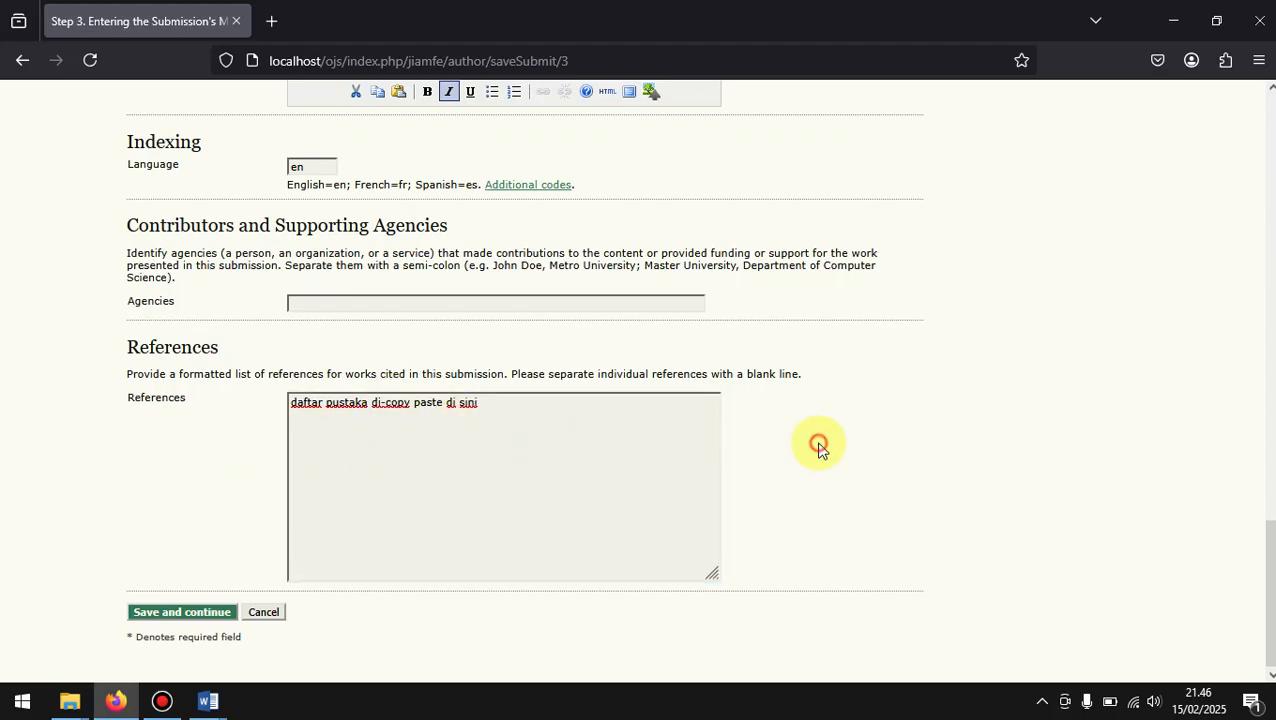
click(160, 613)
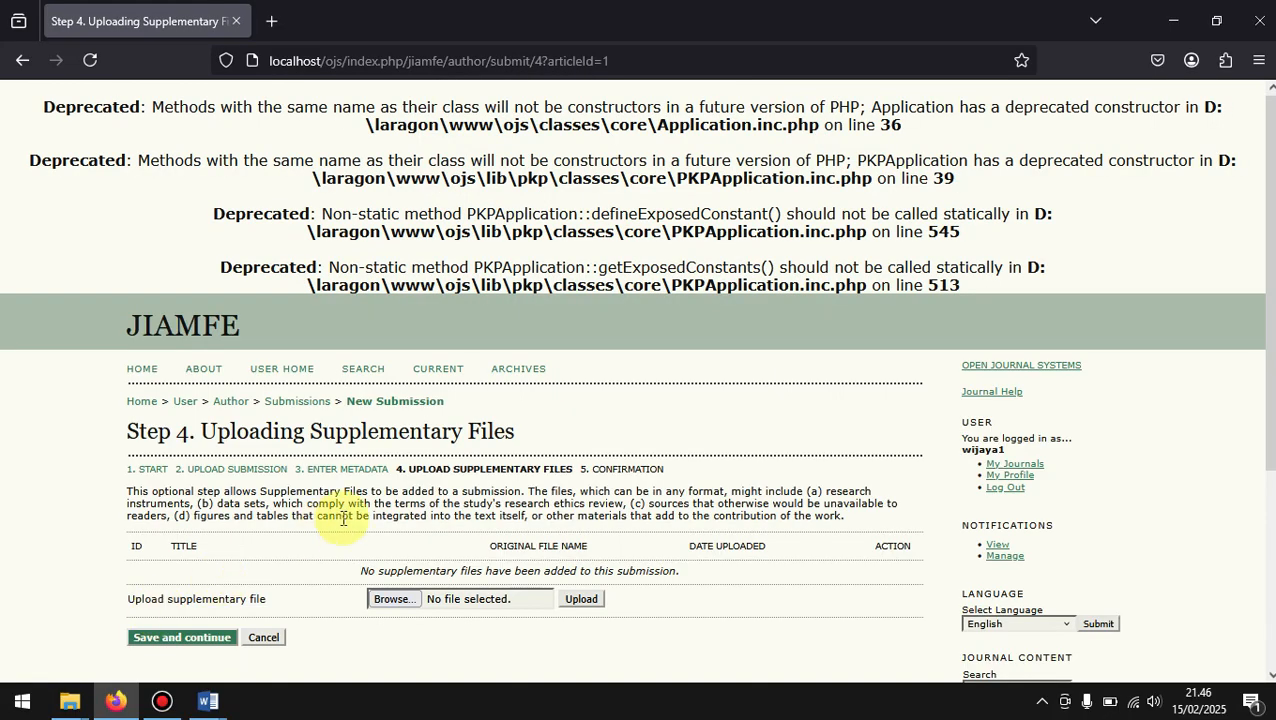
scroll(344, 518, down, 2)
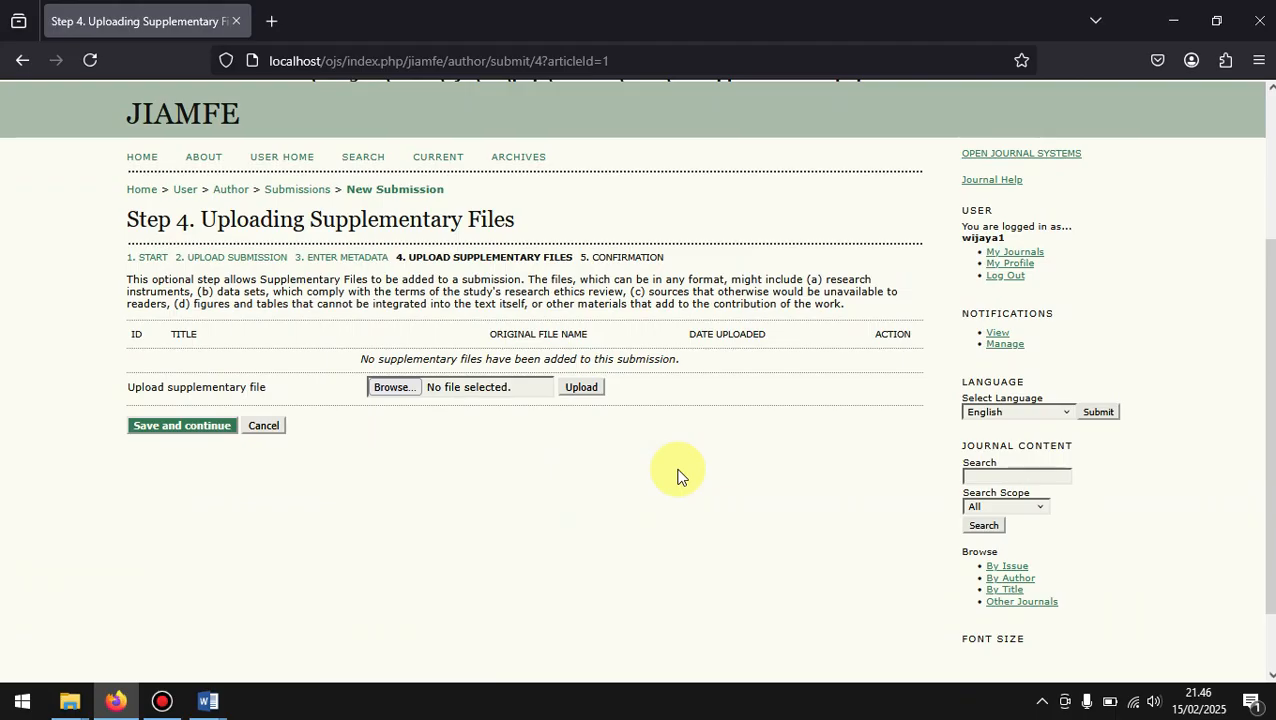
click(507, 393)
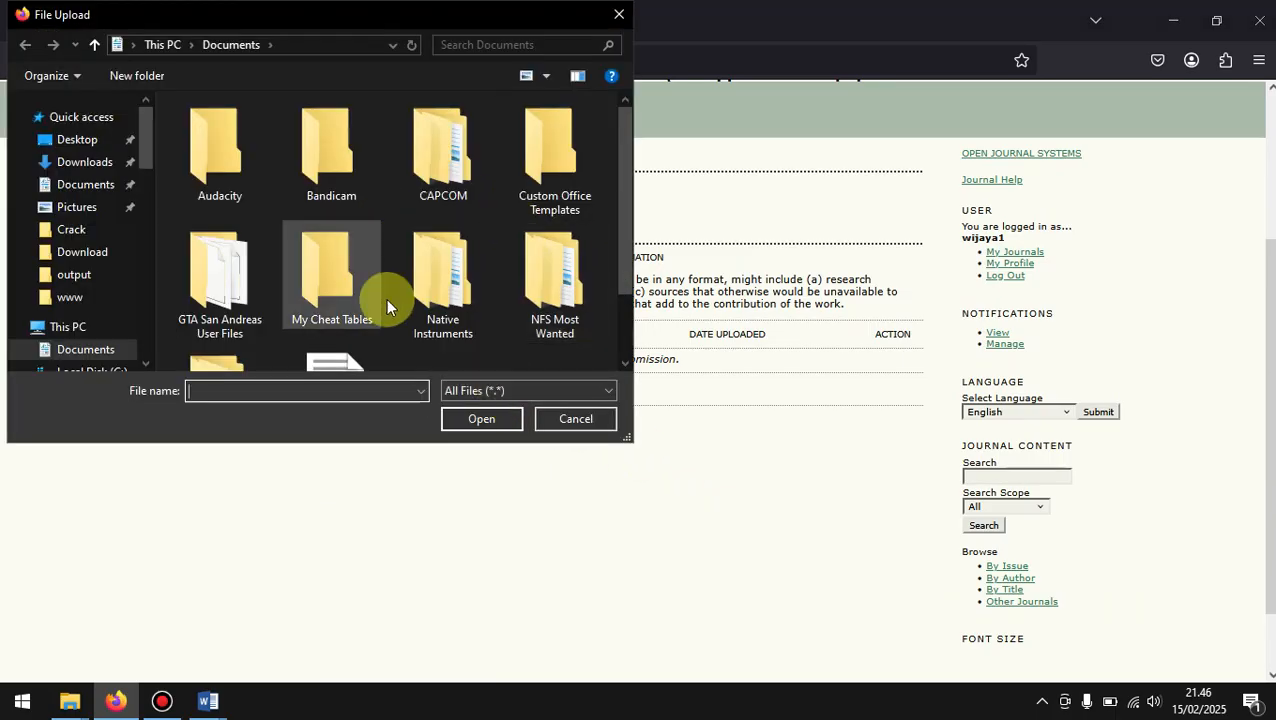
drag(621, 239, 619, 312)
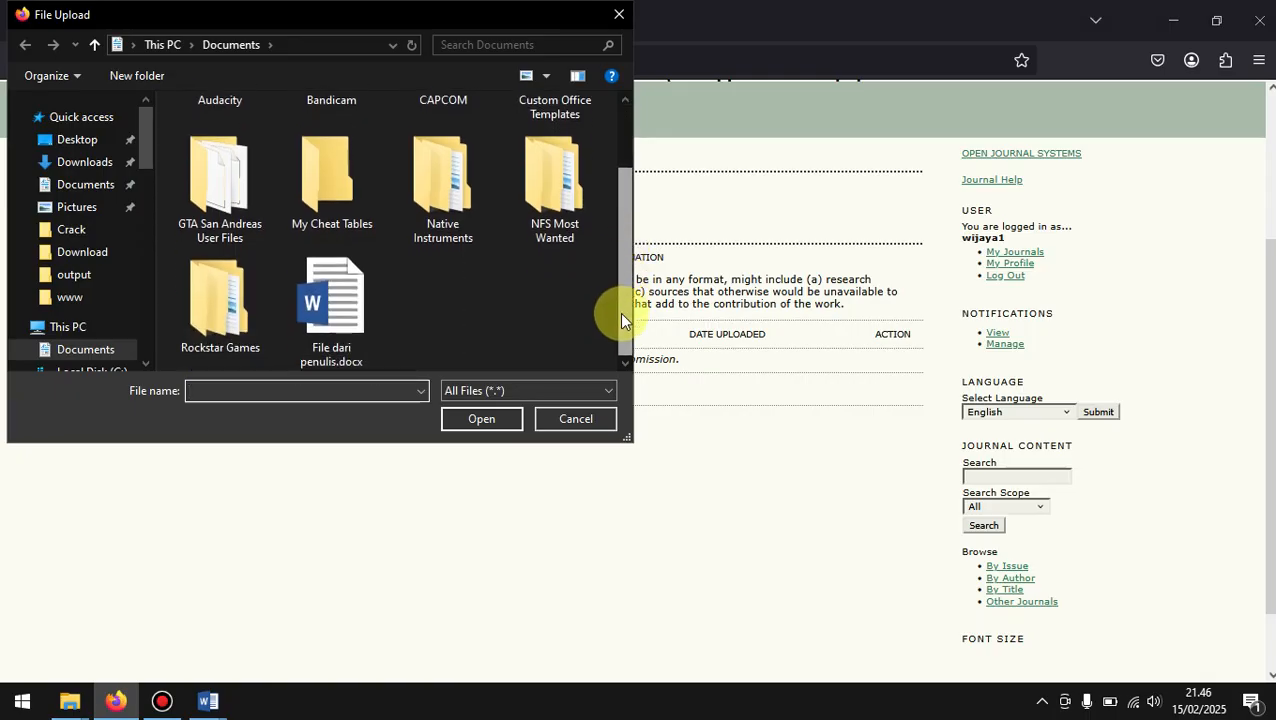
click(620, 13)
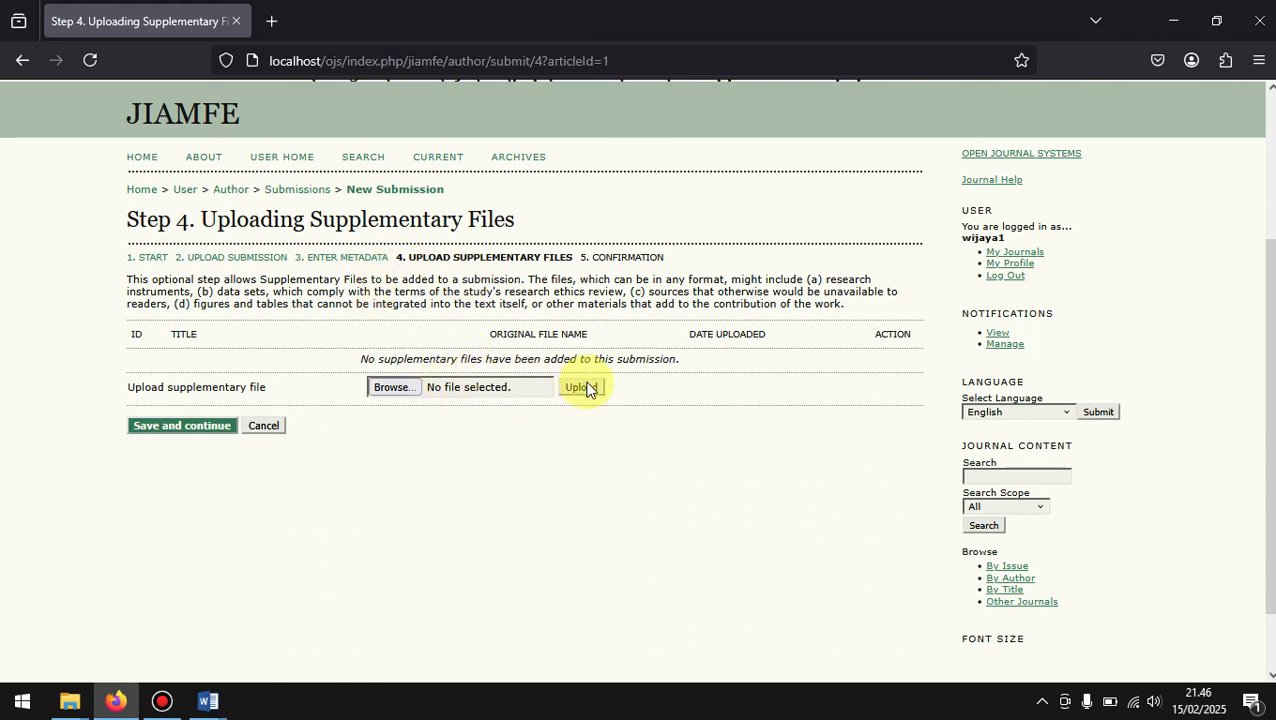
Step: Continue to Step 5 without a supplementary file, check the file summary and finish the submission
click(160, 426)
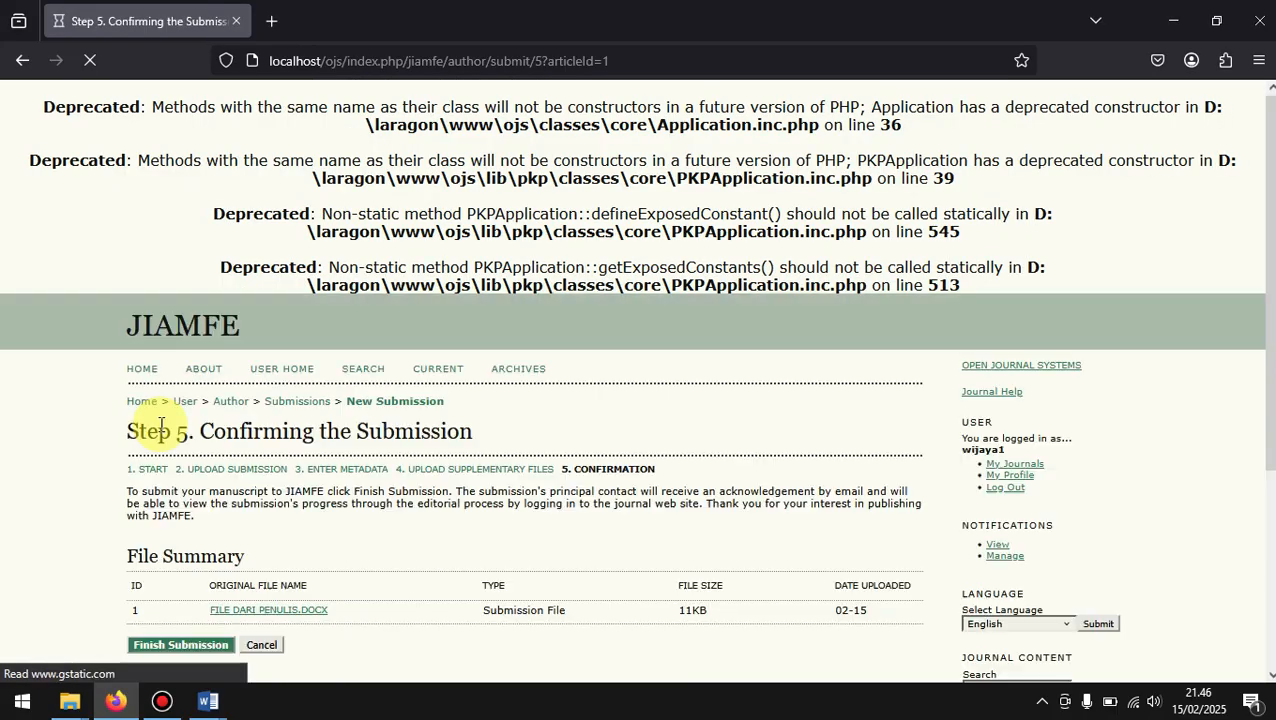
scroll(512, 505, down, 2)
scroll(512, 505, down, 2)
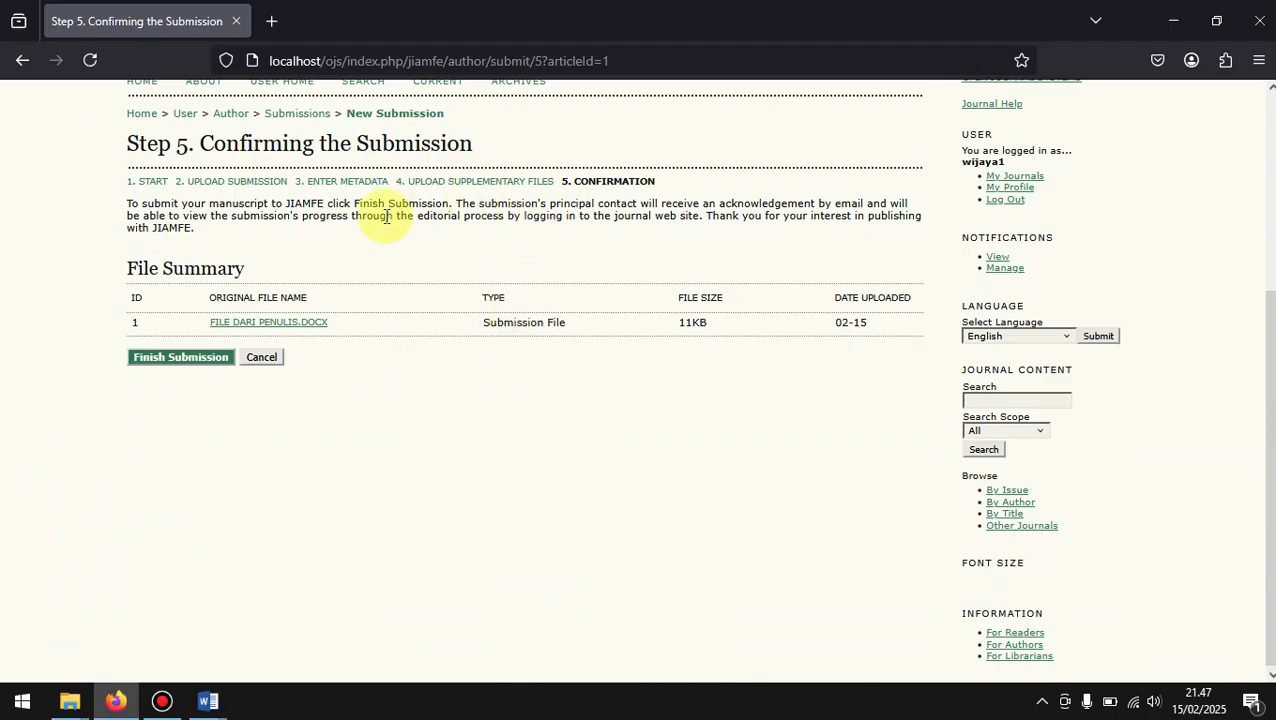
scroll(353, 244, up, 2)
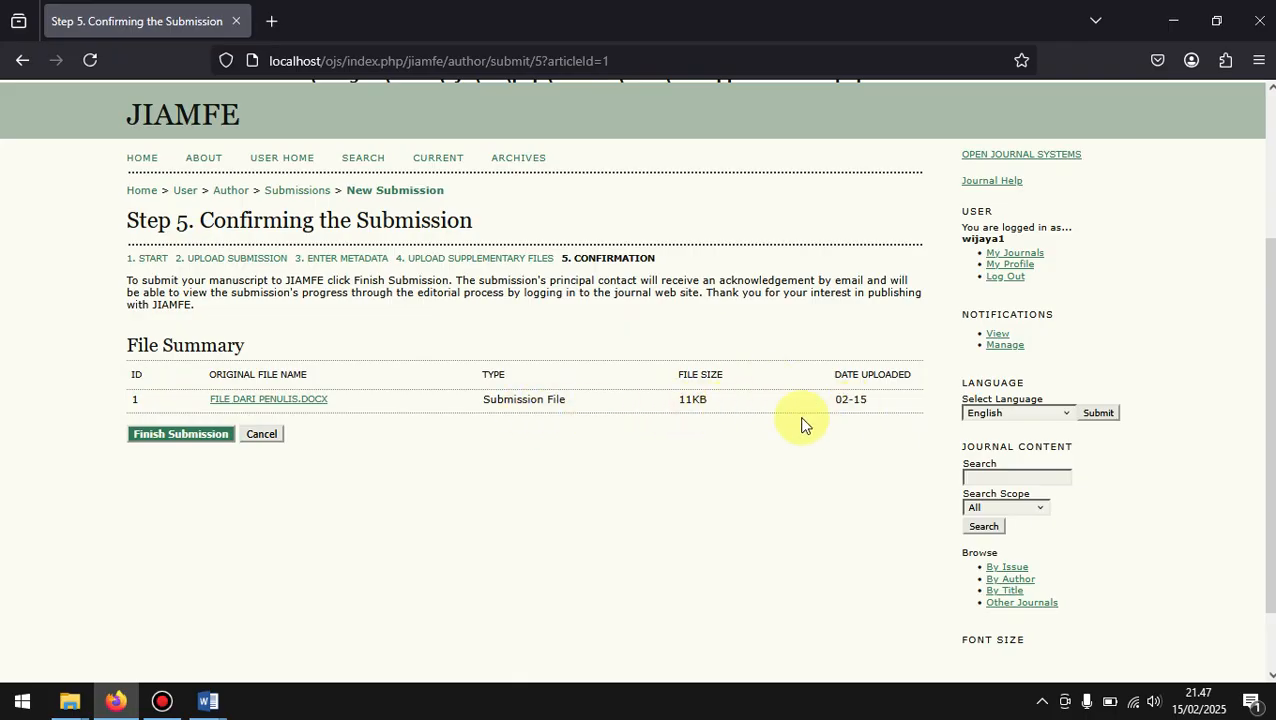
click(185, 434)
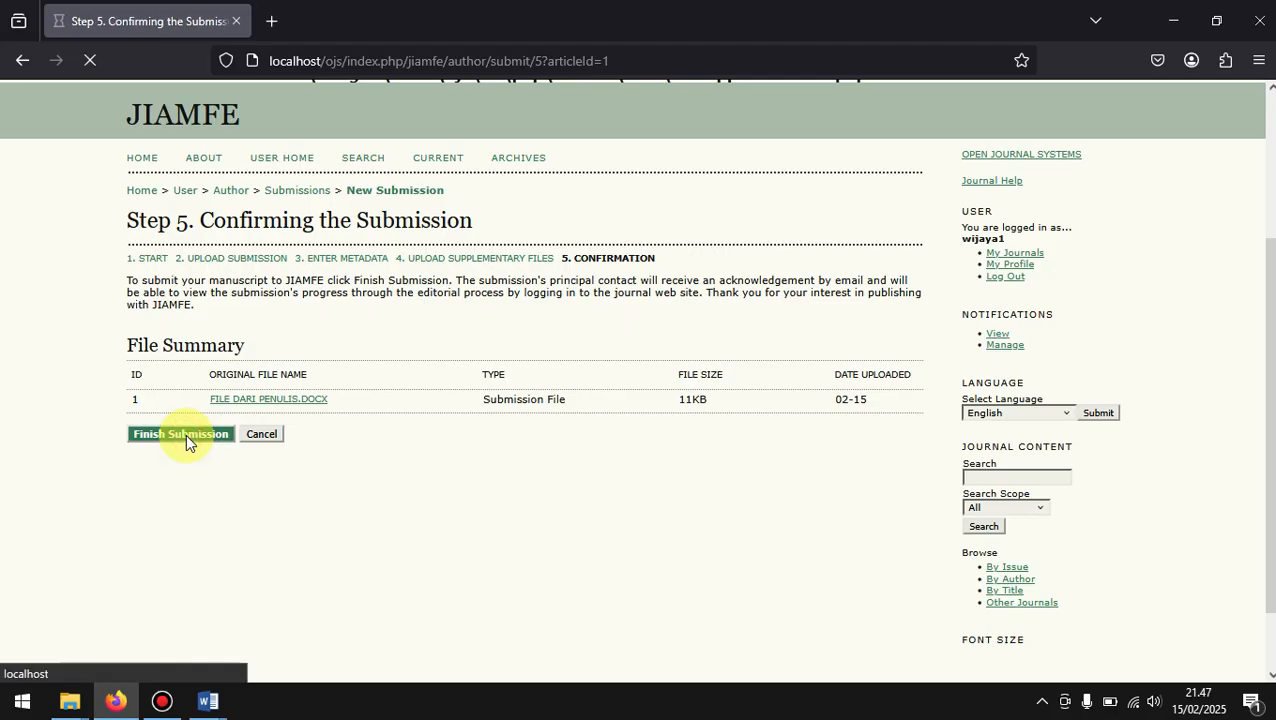
Step: Open the active submissions list from the completion page and check the submitted article's entry and status
scroll(187, 436, down, 2)
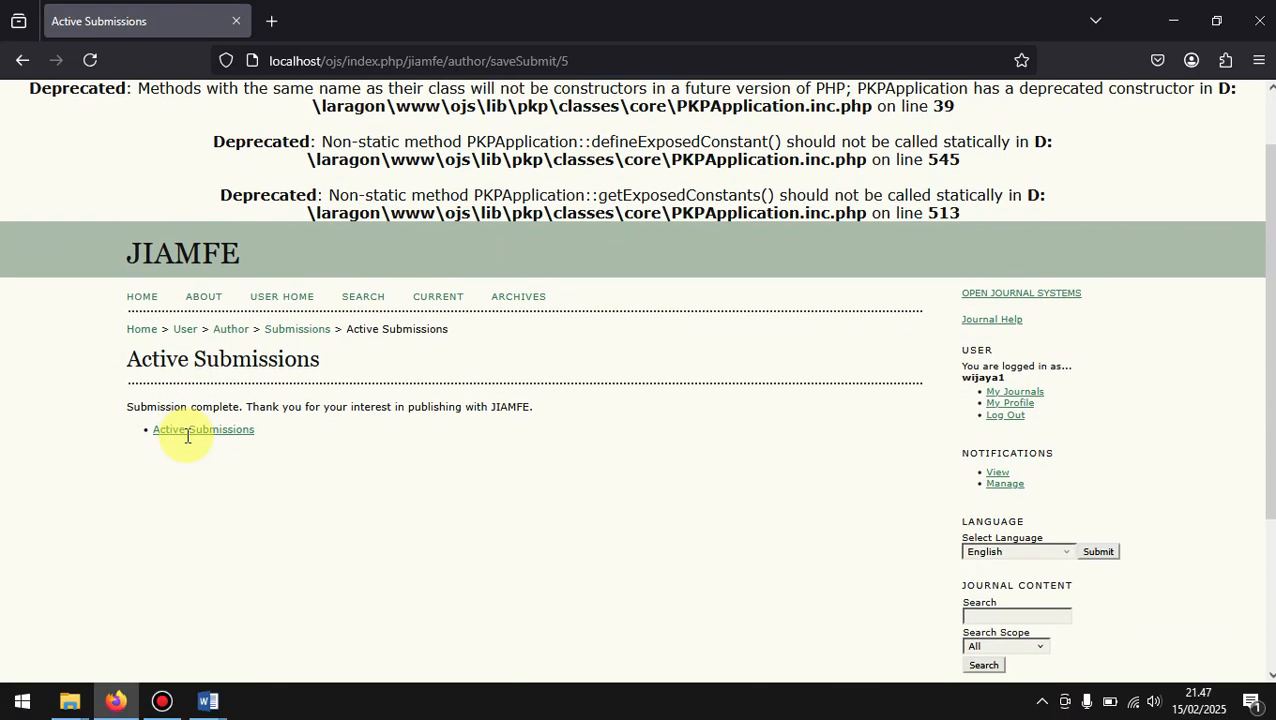
scroll(187, 436, down, 1)
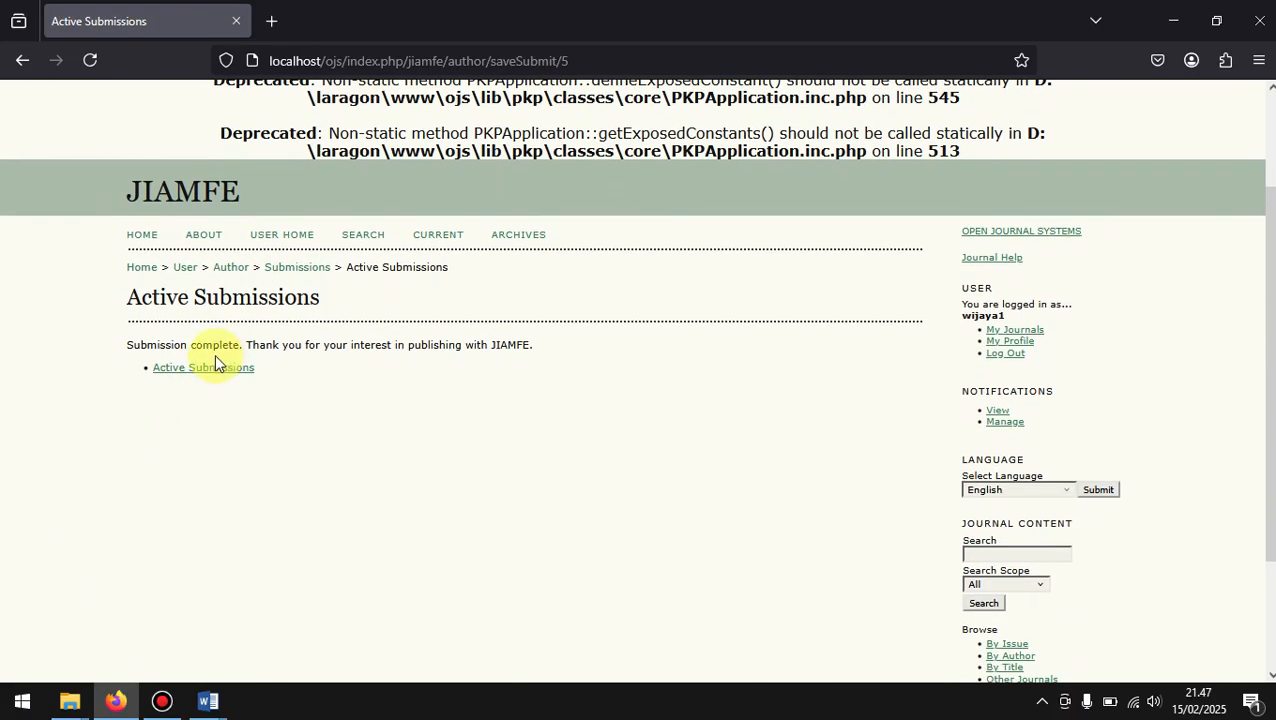
click(235, 372)
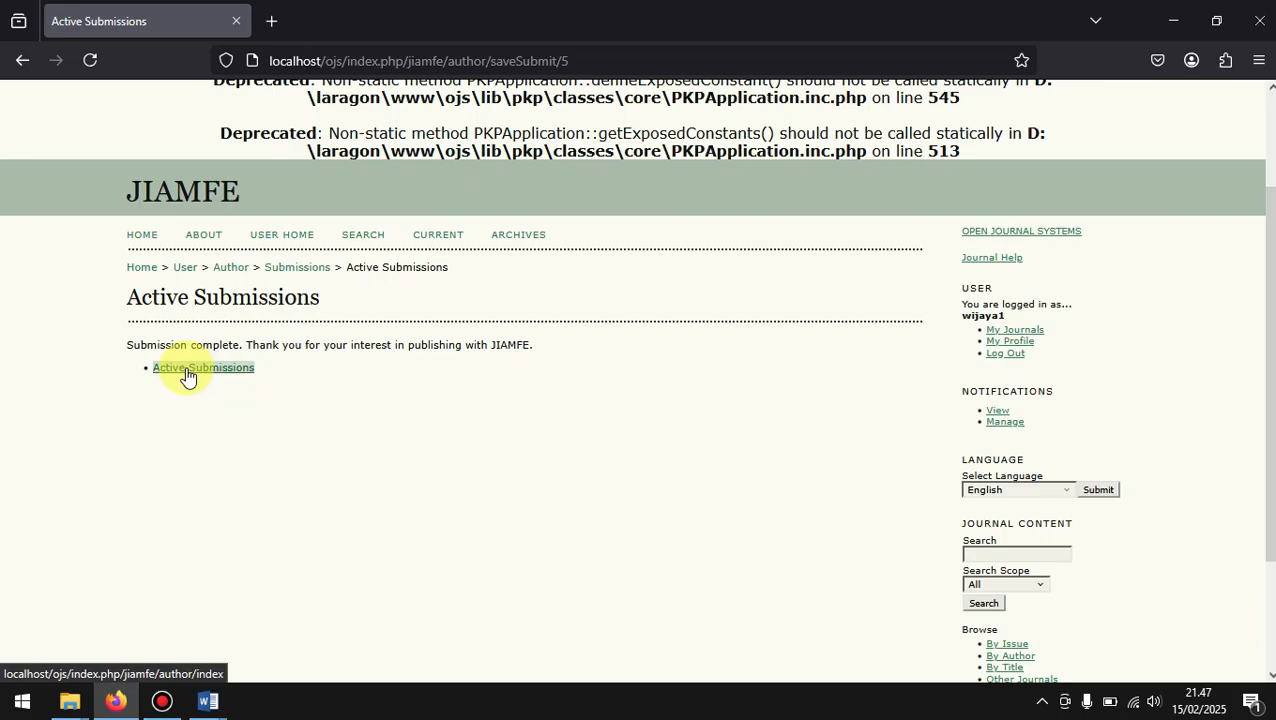
click(187, 371)
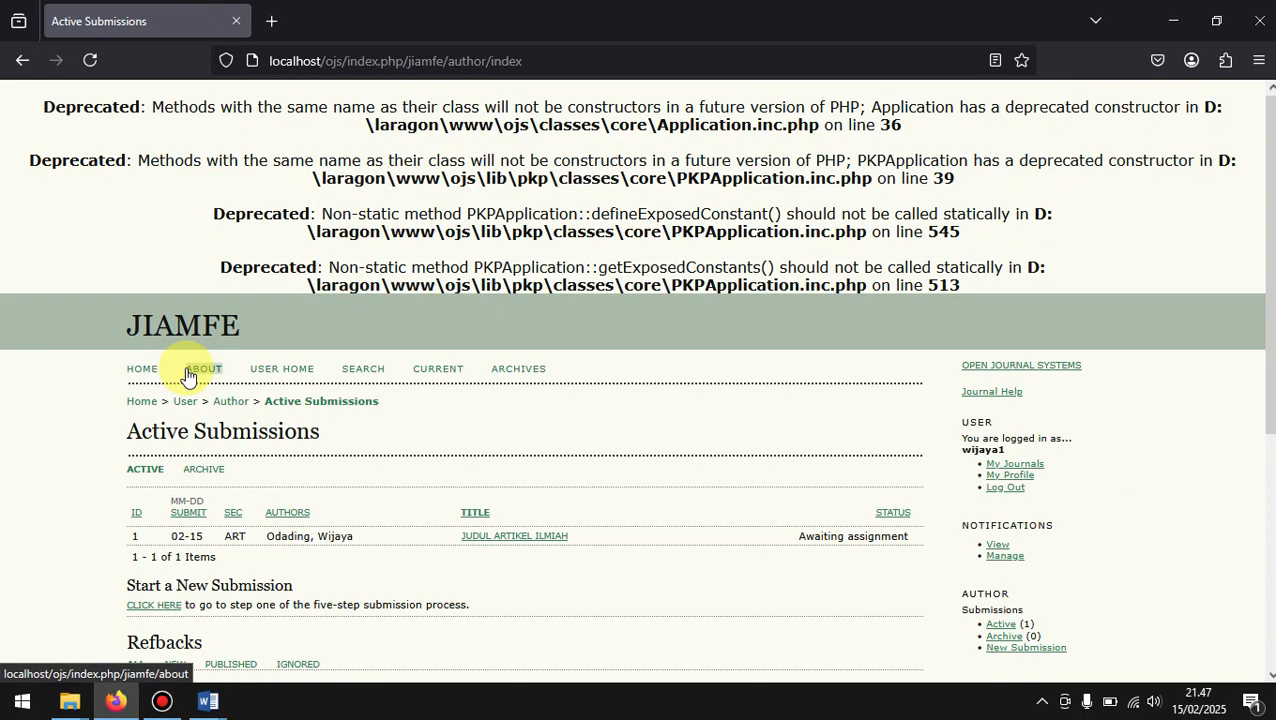
scroll(186, 371, down, 2)
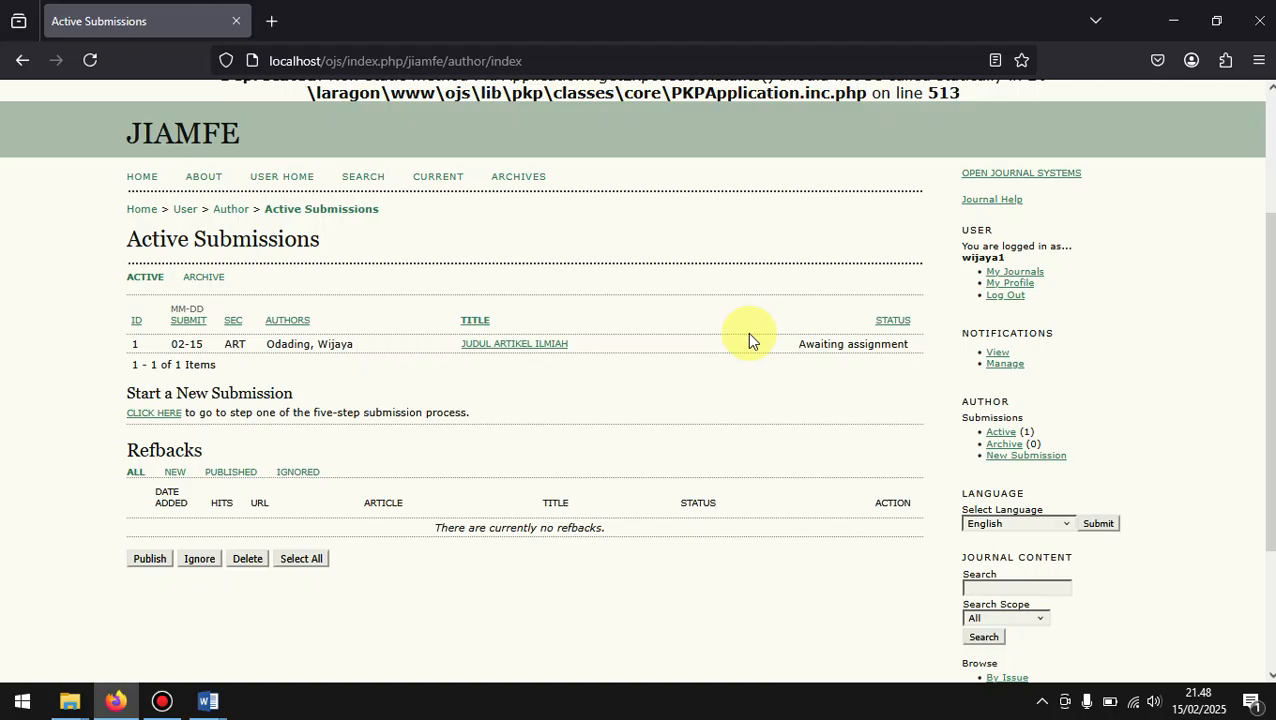
Step: Open the "JUDUL ARTIKEL ILMIAH" submission and examine its summary, status, author metadata, abstract and references
click(541, 346)
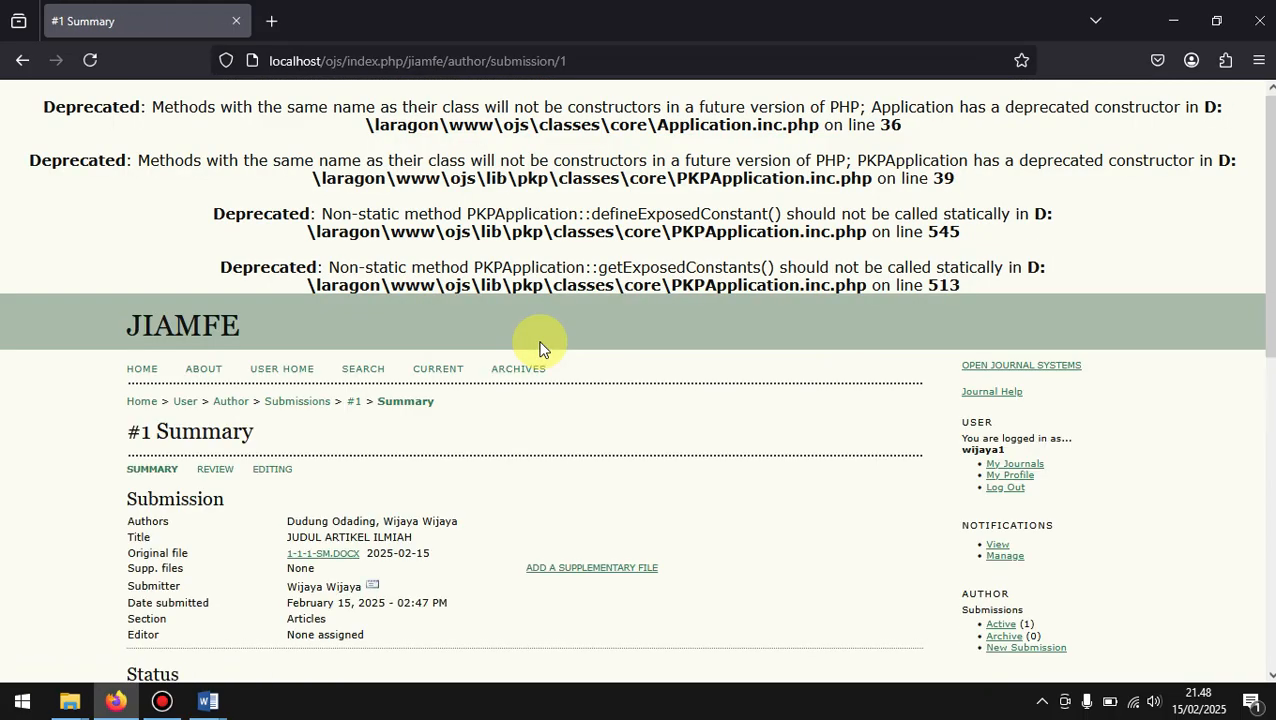
scroll(540, 349, down, 3)
scroll(539, 348, down, 3)
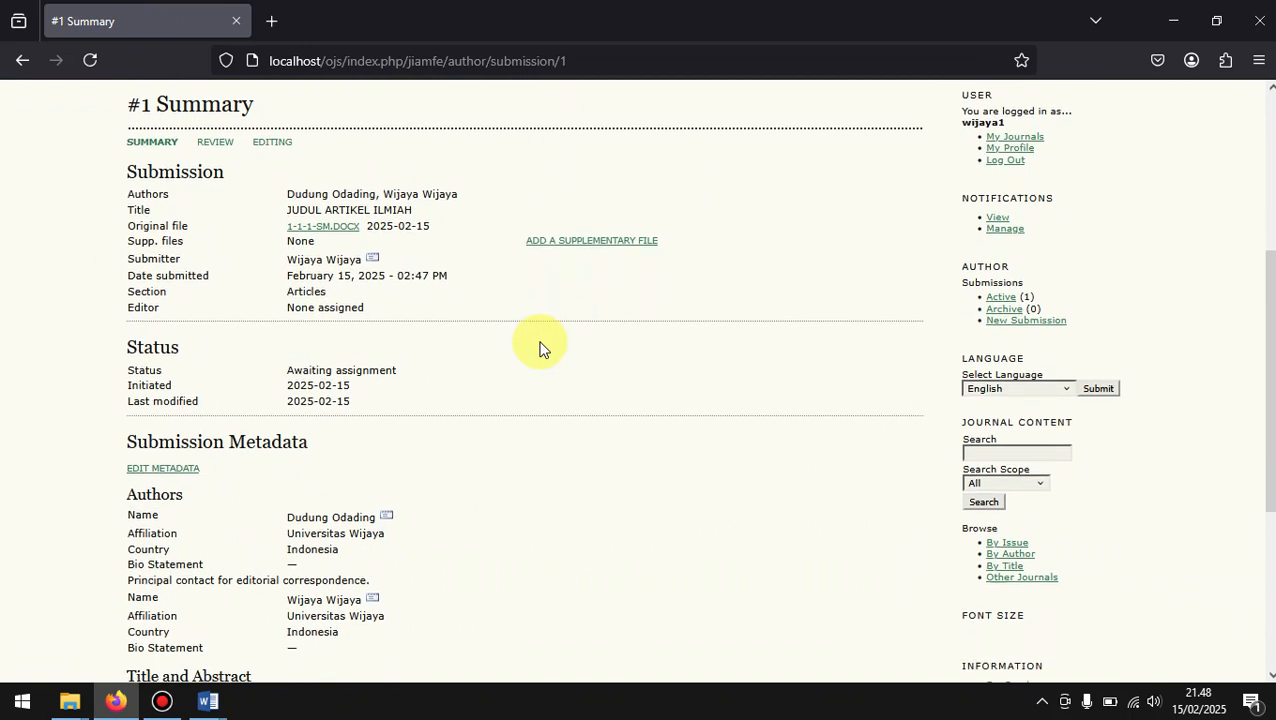
scroll(540, 349, down, 2)
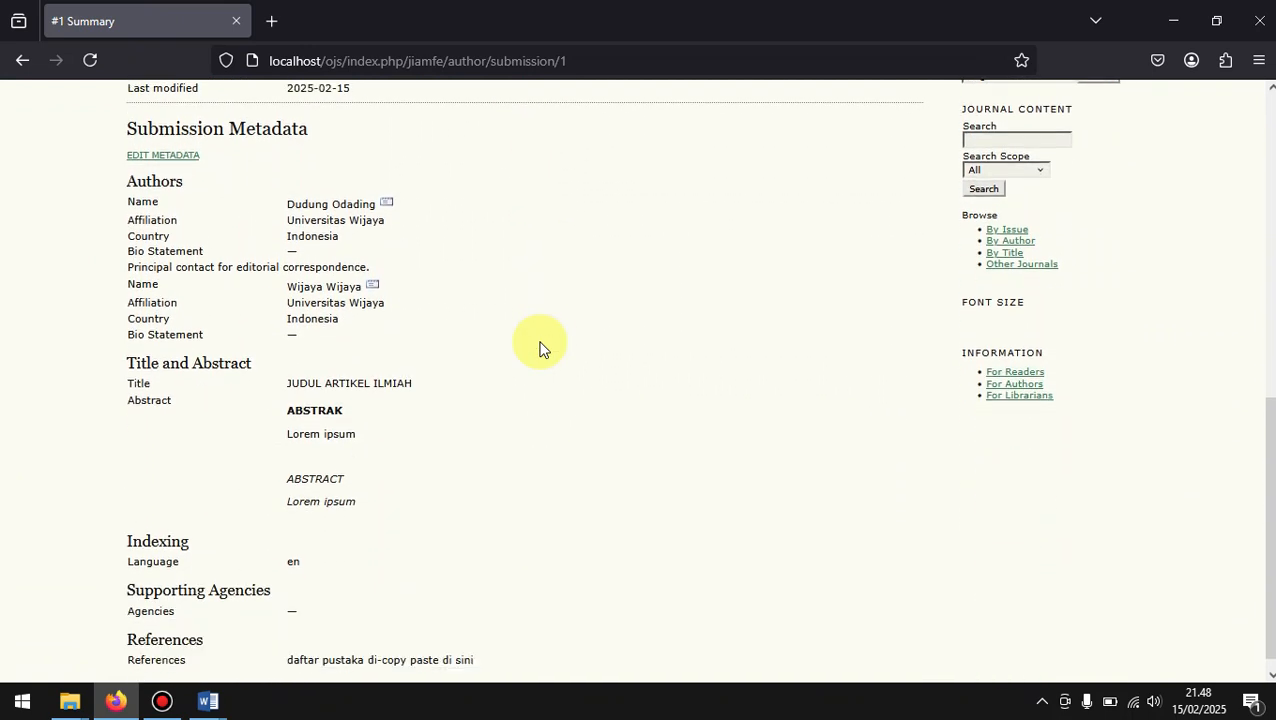
scroll(540, 349, up, 8)
scroll(540, 349, down, 3)
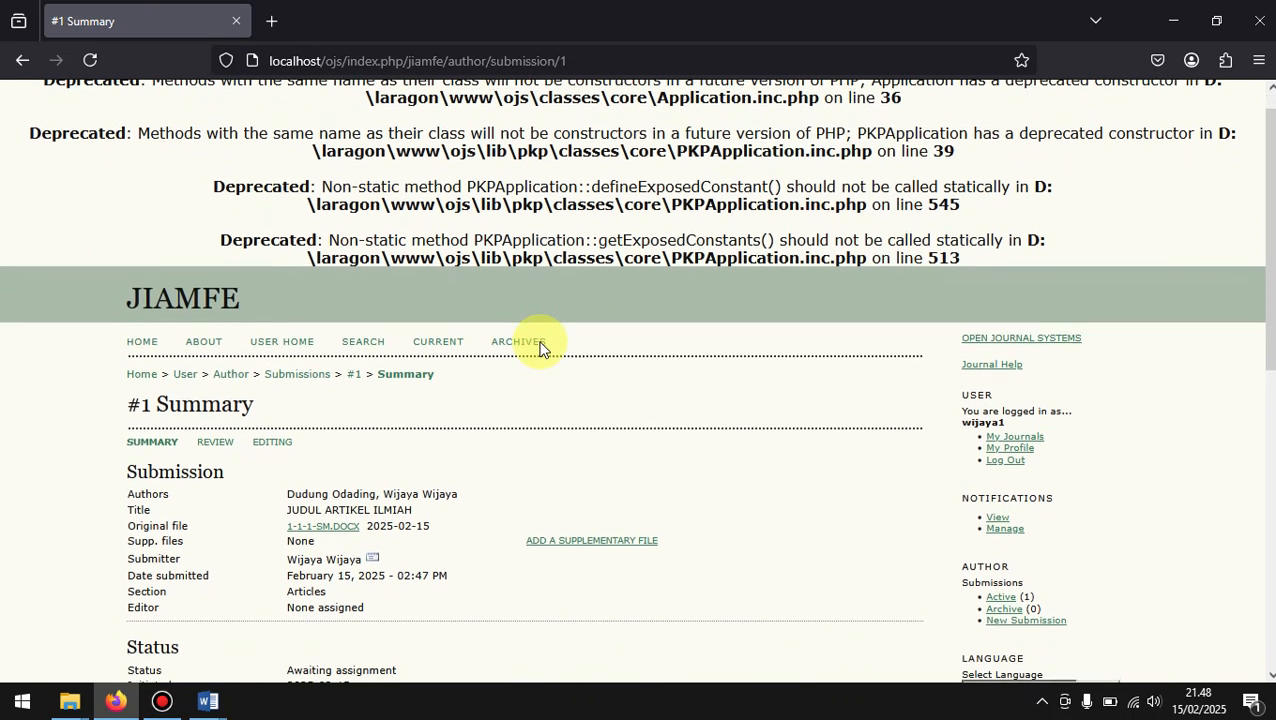
scroll(539, 348, down, 2)
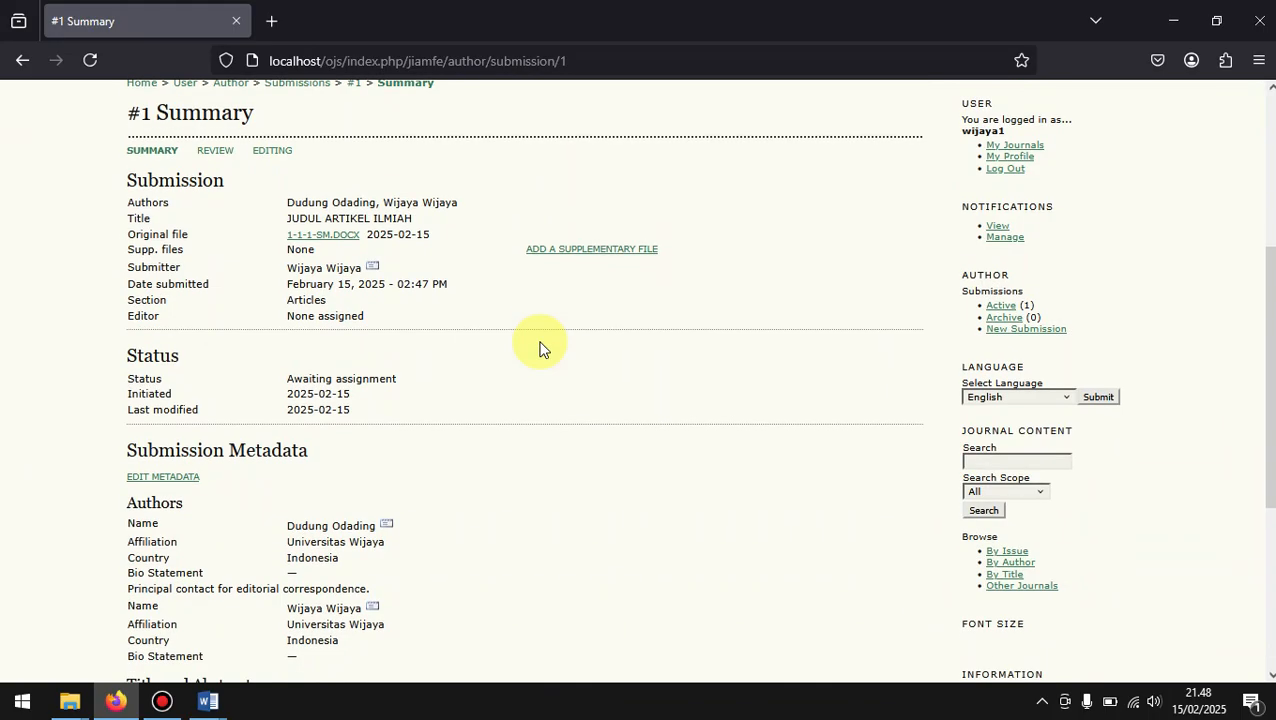
scroll(539, 348, up, 3)
scroll(539, 348, down, 2)
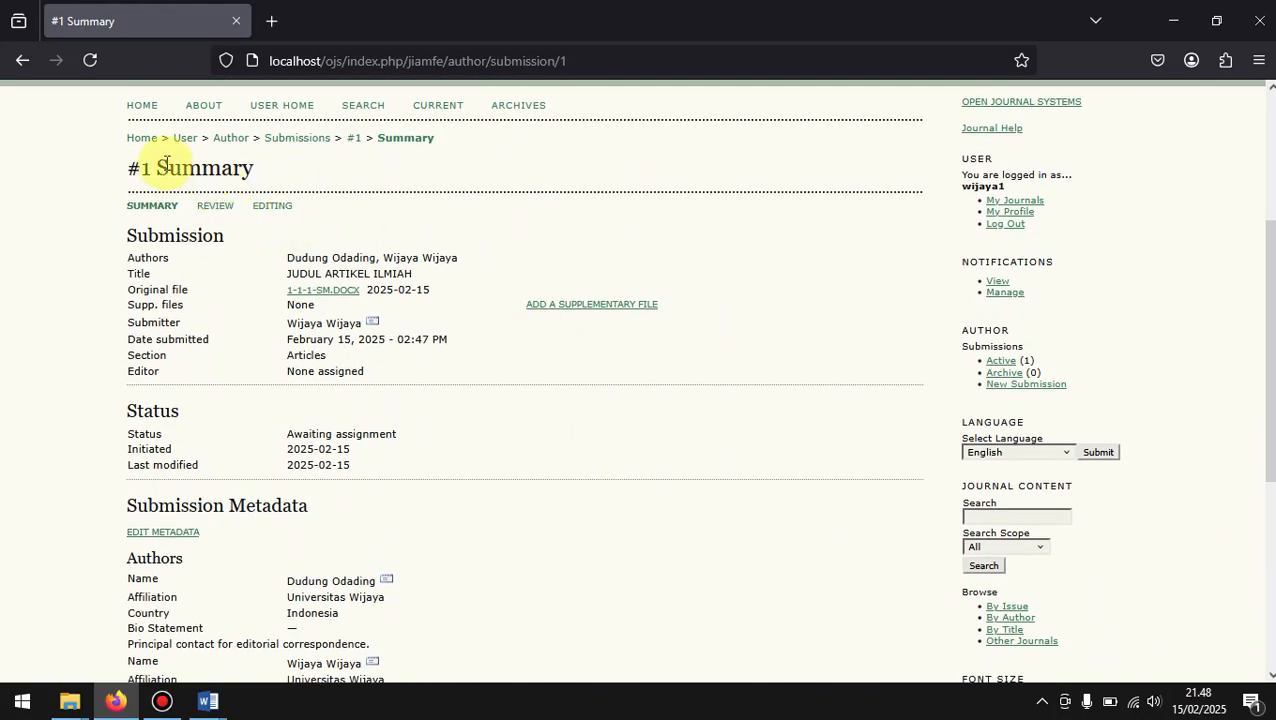
Step: Return to the author's User Home and open the active submissions list from there
click(185, 140)
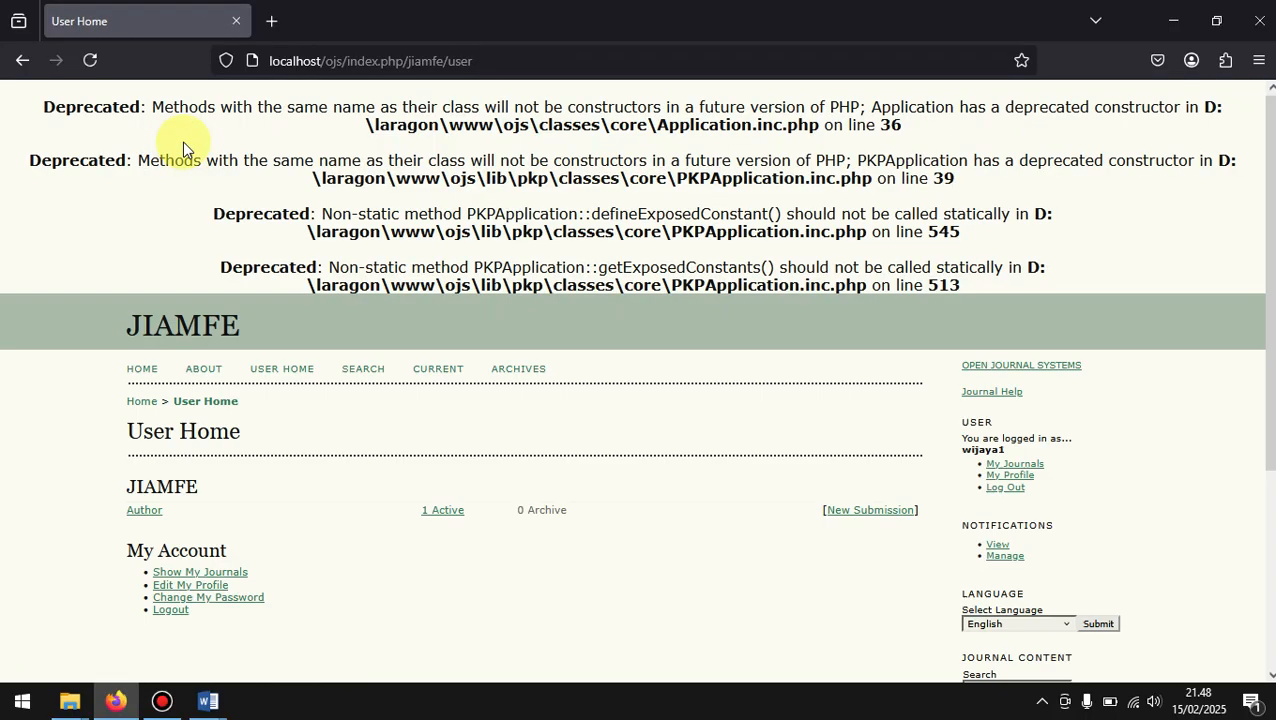
scroll(461, 425, down, 2)
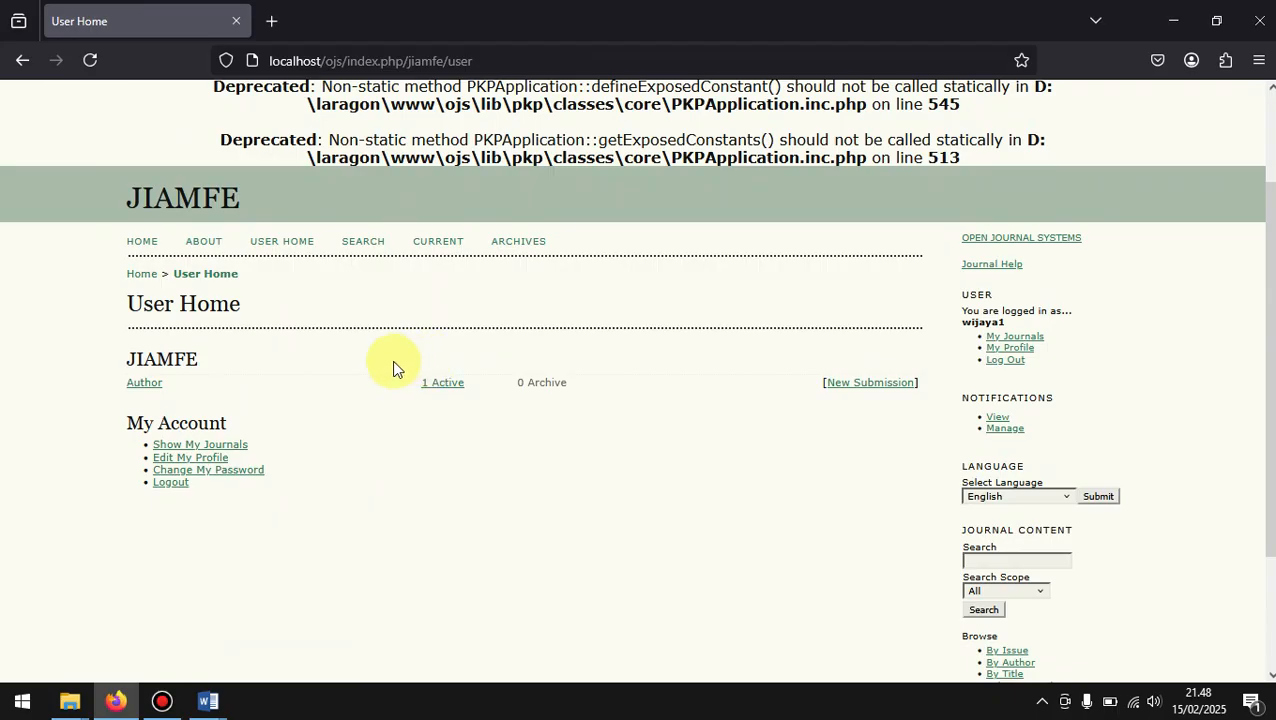
click(436, 389)
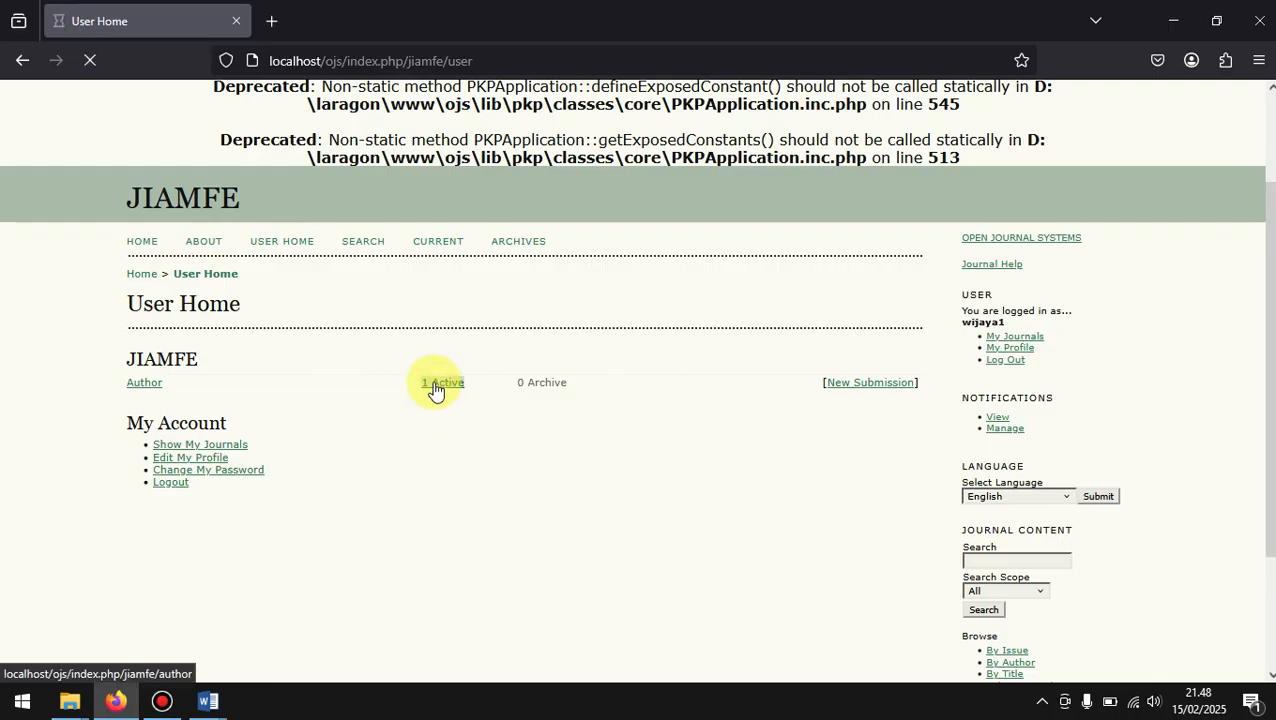
scroll(436, 389, down, 2)
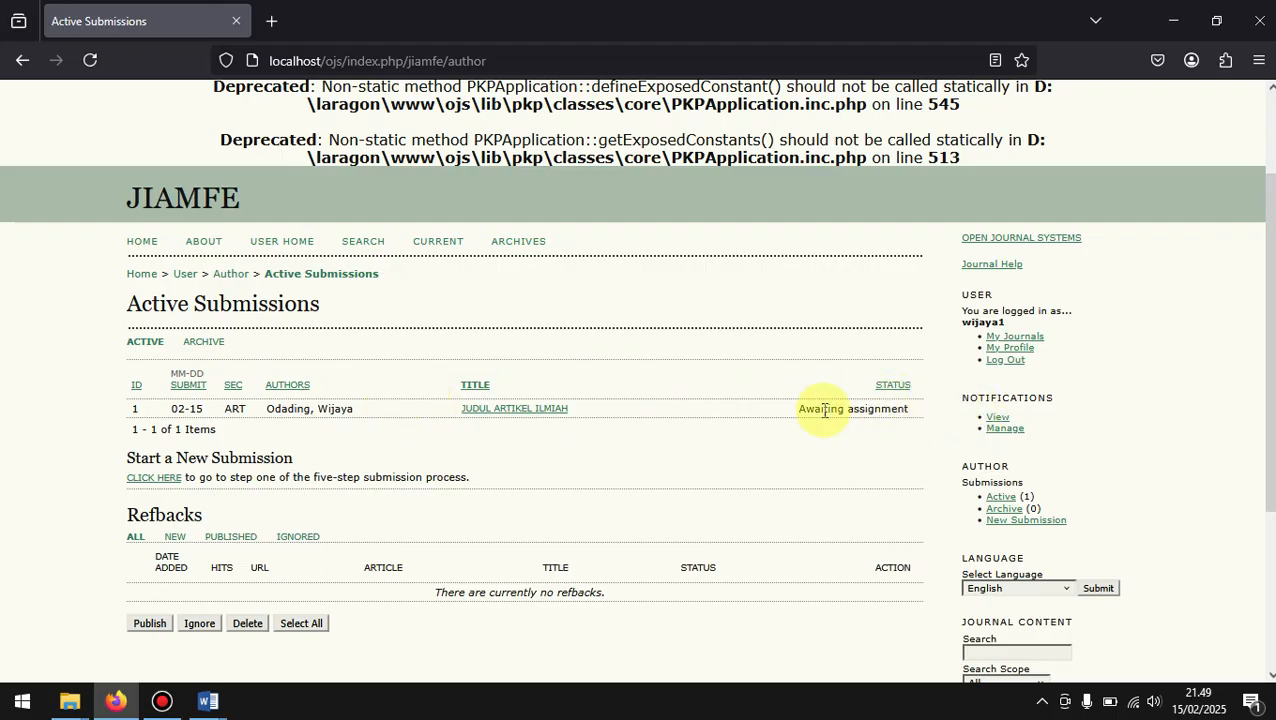
Step: Reopen the "JUDUL ARTIKEL ILMIAH" summary from the active list and review its submission details
click(516, 412)
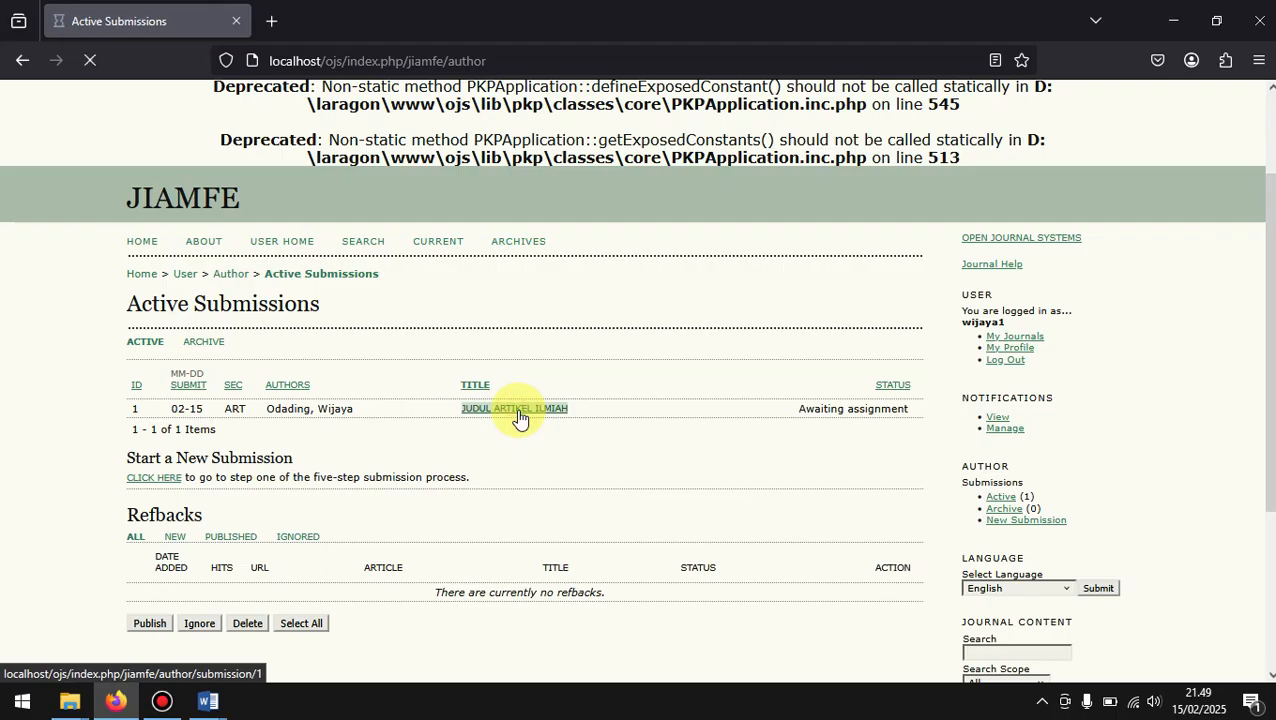
scroll(516, 409, down, 5)
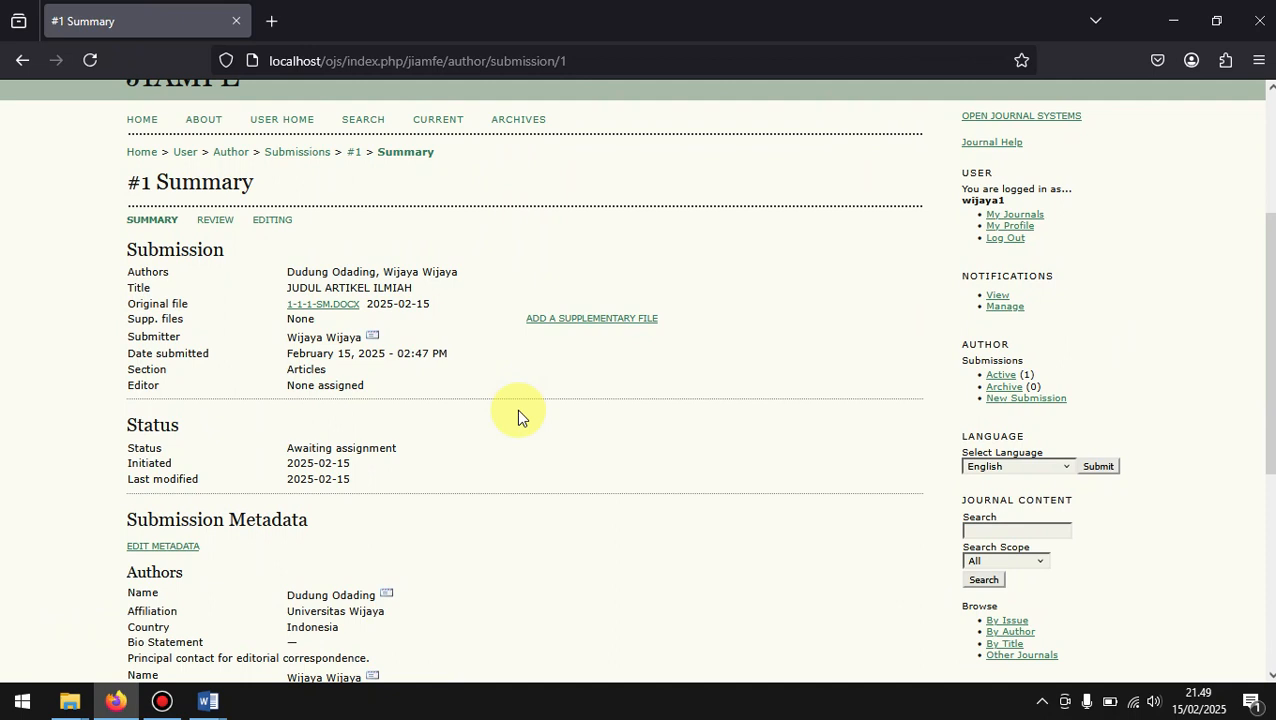
scroll(517, 411, down, 2)
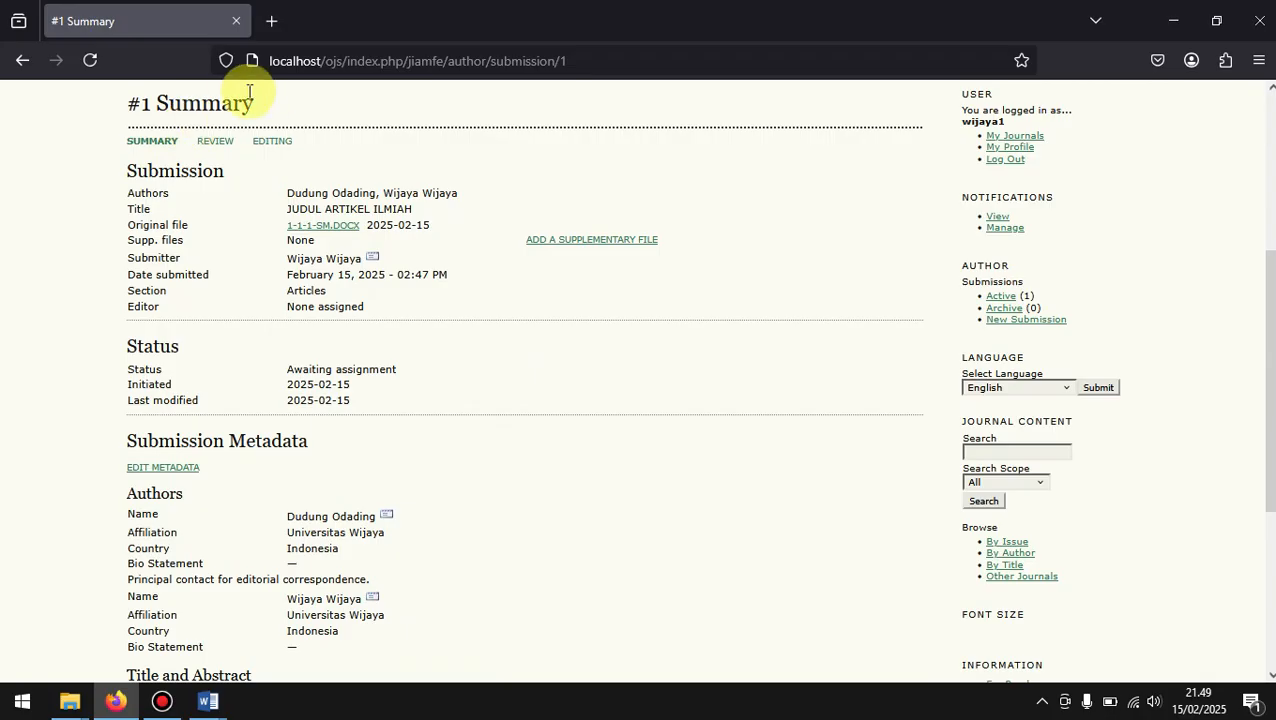
drag(256, 99, 138, 101)
click(157, 100)
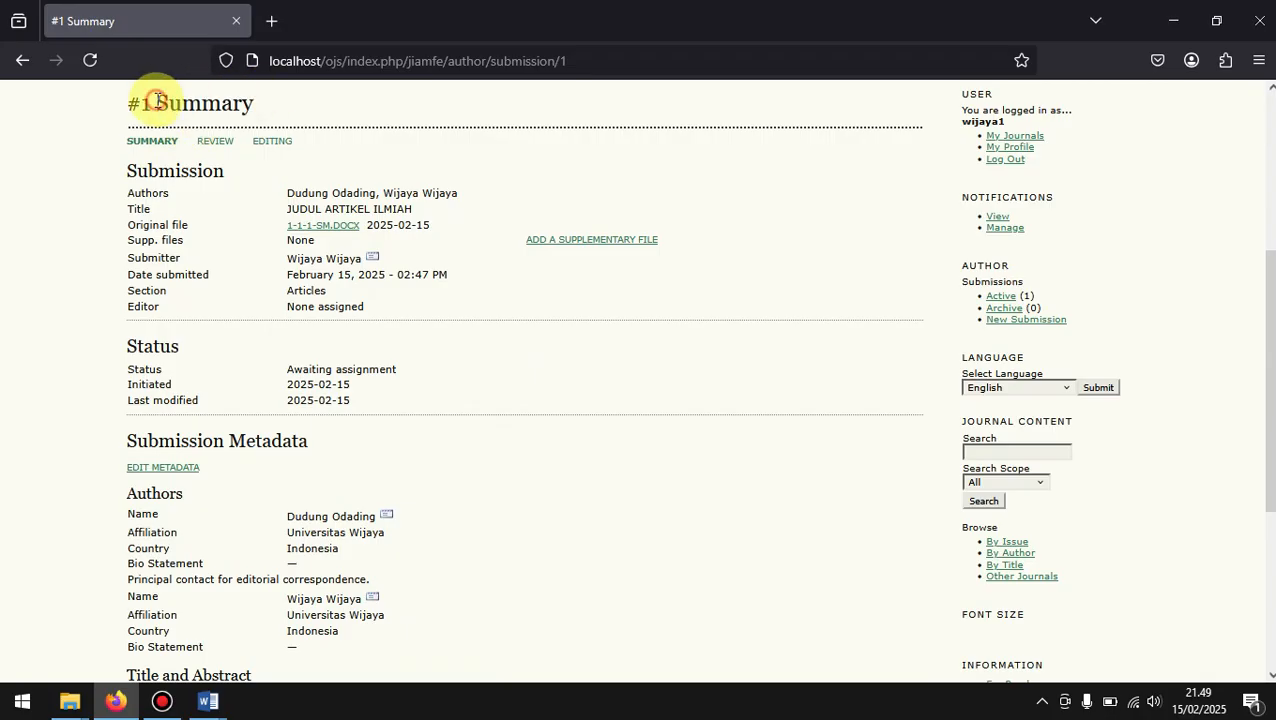
Step: Open the submission's Review page and examine the Peer Review file, Editor Decision section and author version upload option
click(214, 142)
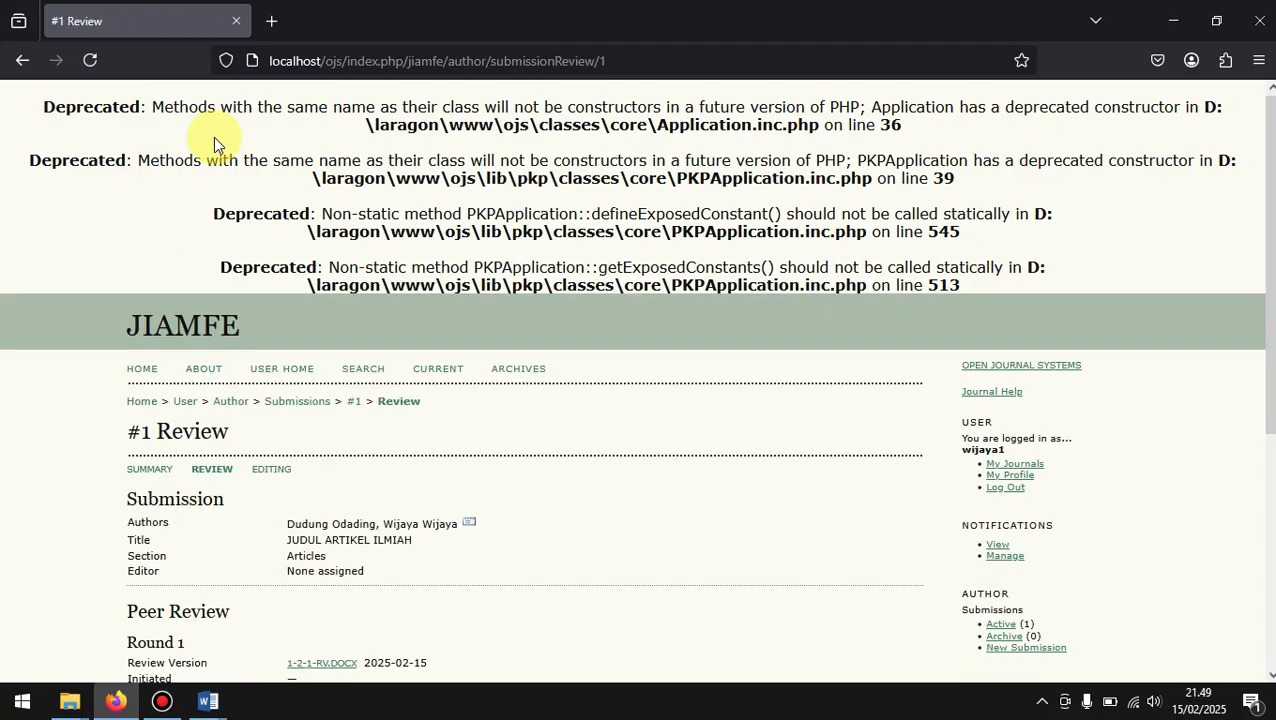
scroll(405, 408, down, 3)
scroll(405, 408, down, 3)
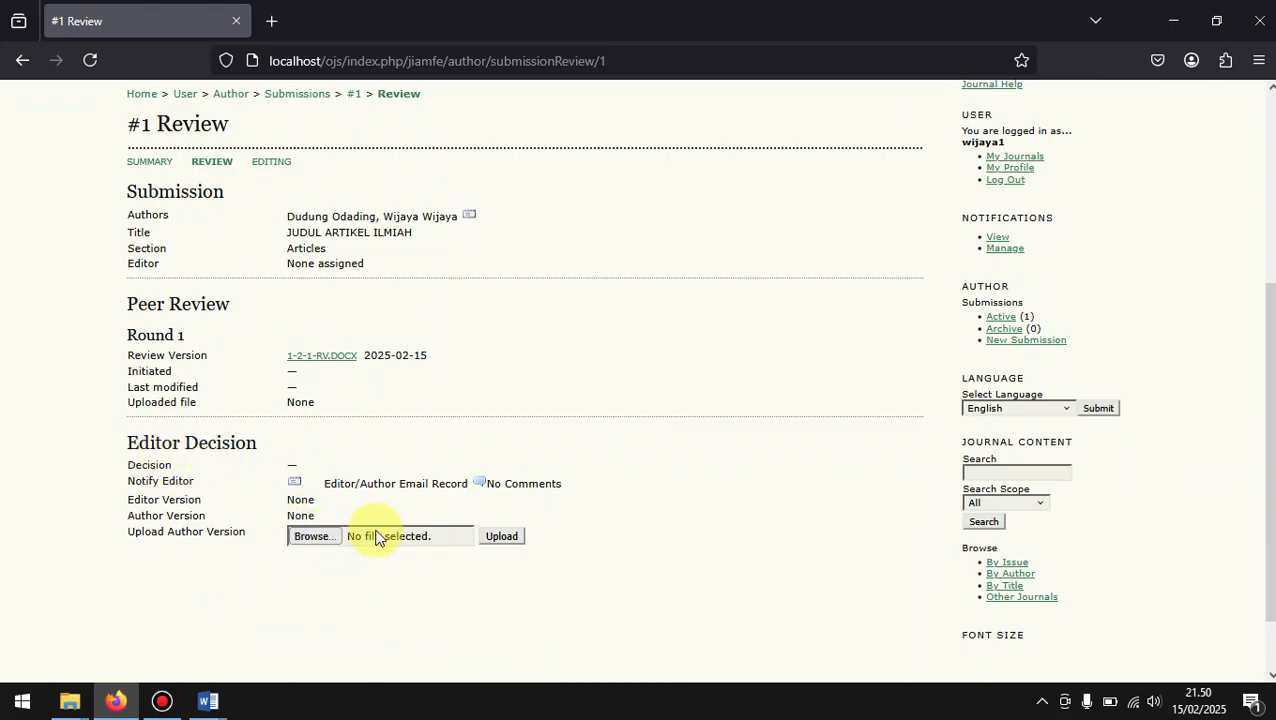
drag(141, 533, 242, 531)
click(242, 532)
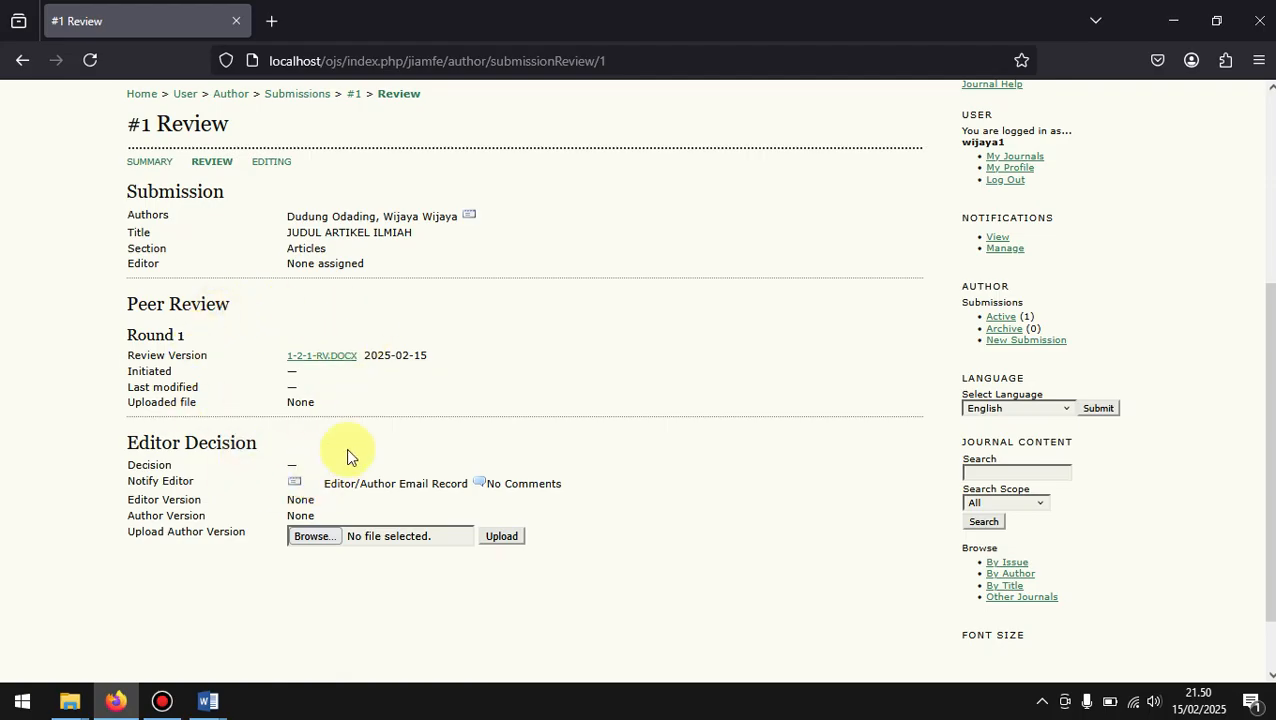
mouse_move(121, 288)
mouse_down()
mouse_move(214, 299)
mouse_move(128, 302)
mouse_up()
click(224, 305)
click(128, 302)
drag(358, 357, 287, 355)
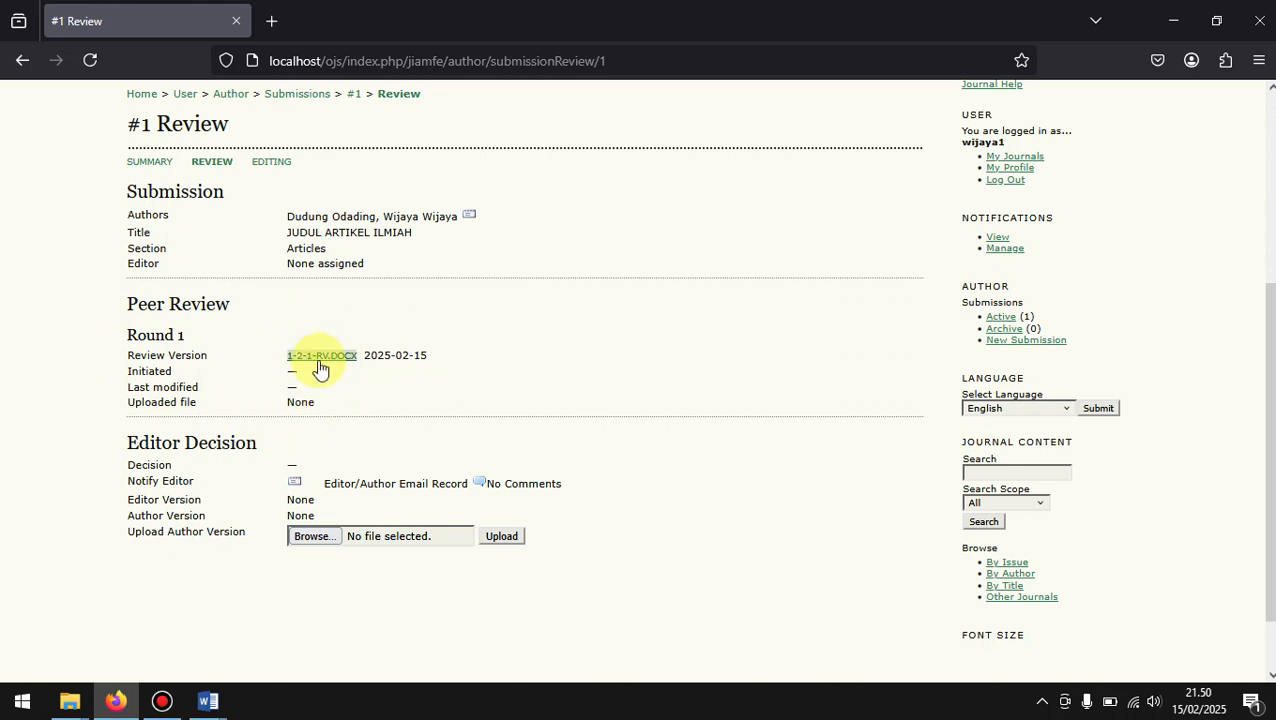
click(345, 366)
mouse_move(289, 355)
mouse_down()
mouse_move(343, 369)
mouse_move(356, 354)
mouse_move(277, 360)
mouse_up()
Step: Open the submission's Editing page and examine the Copyediting, Layout and Proofreading sections
click(270, 165)
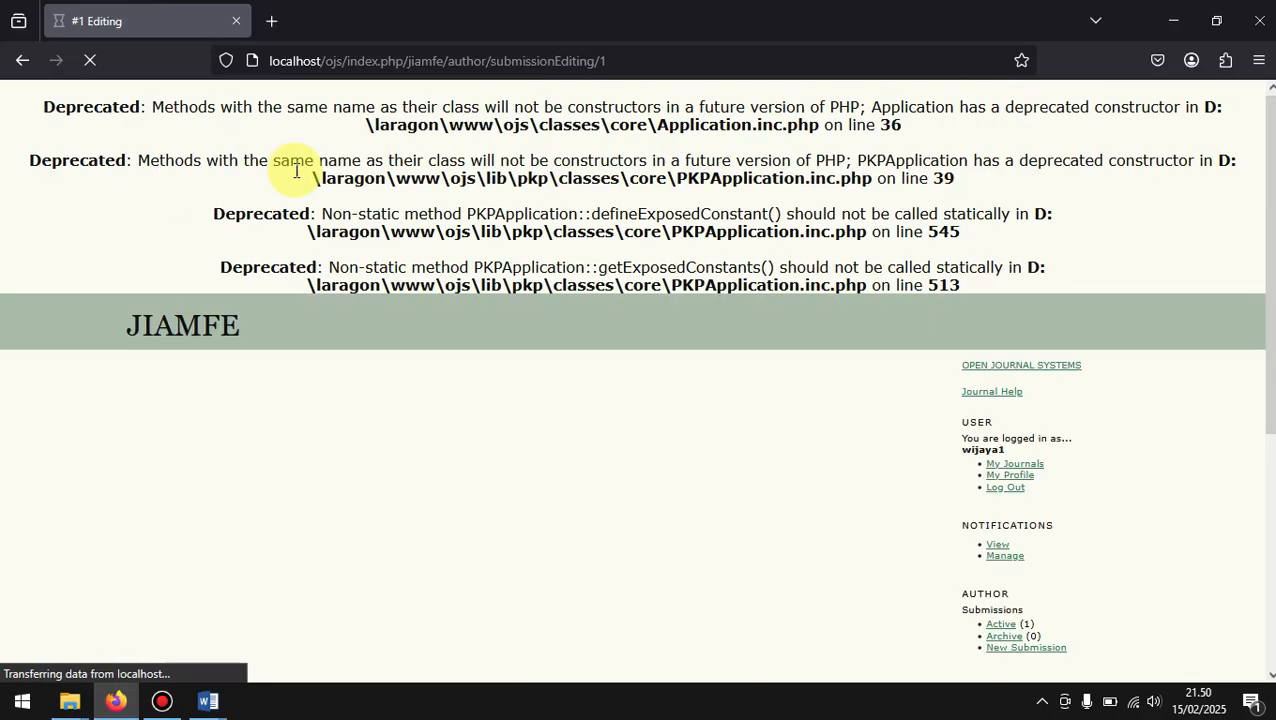
scroll(533, 346, down, 5)
scroll(533, 346, down, 3)
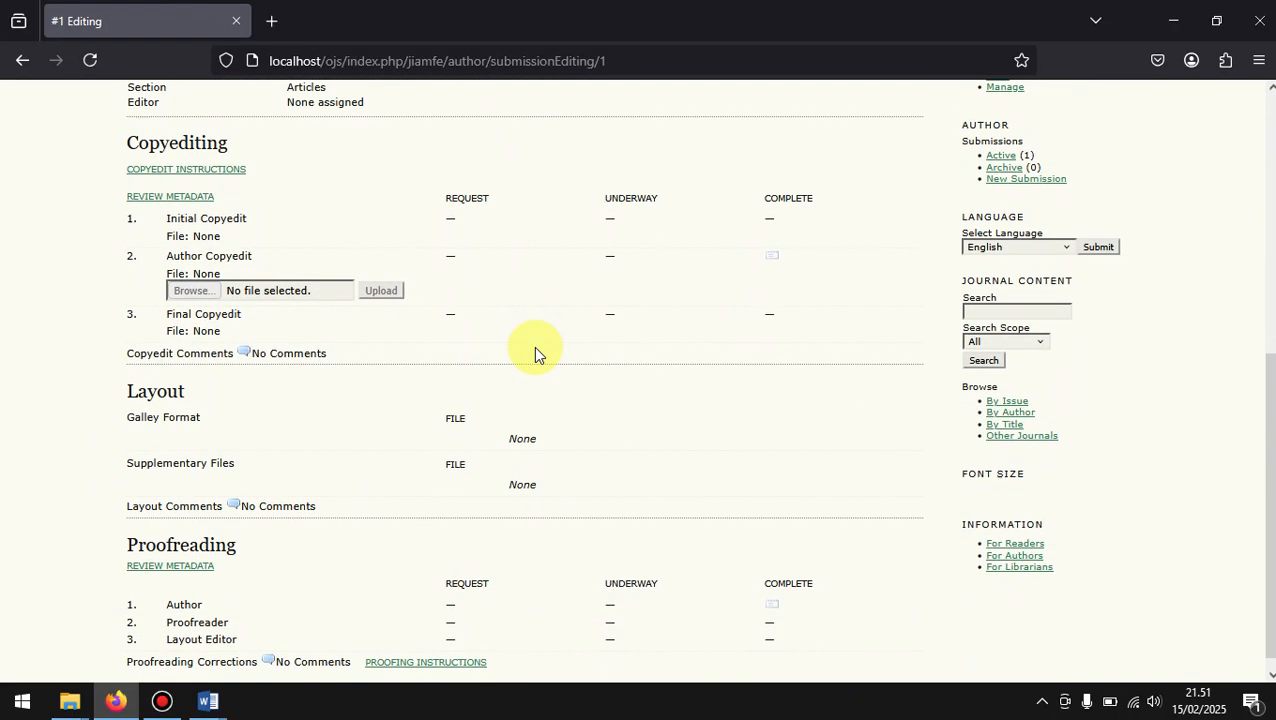
scroll(416, 373, down, 1)
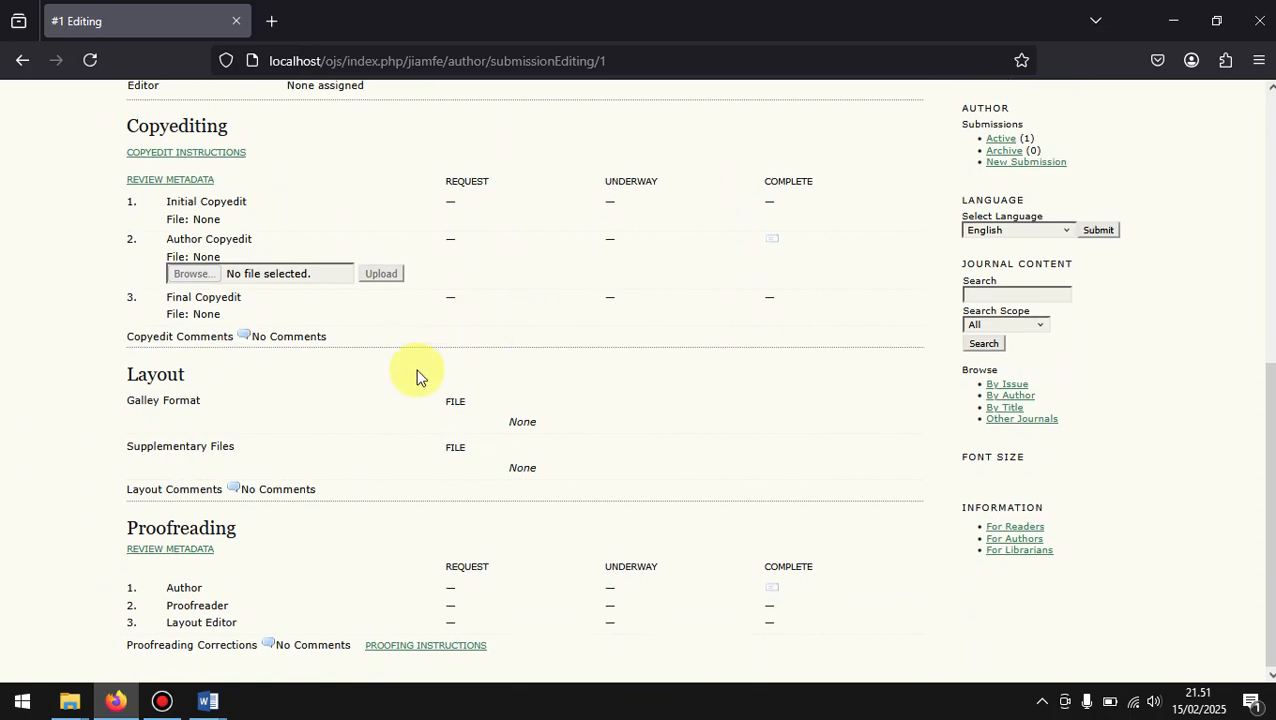
Step: Open the submission's metadata from the Copyediting section and examine its author, title, abstract, cover and indexing fields
scroll(416, 376, up, 4)
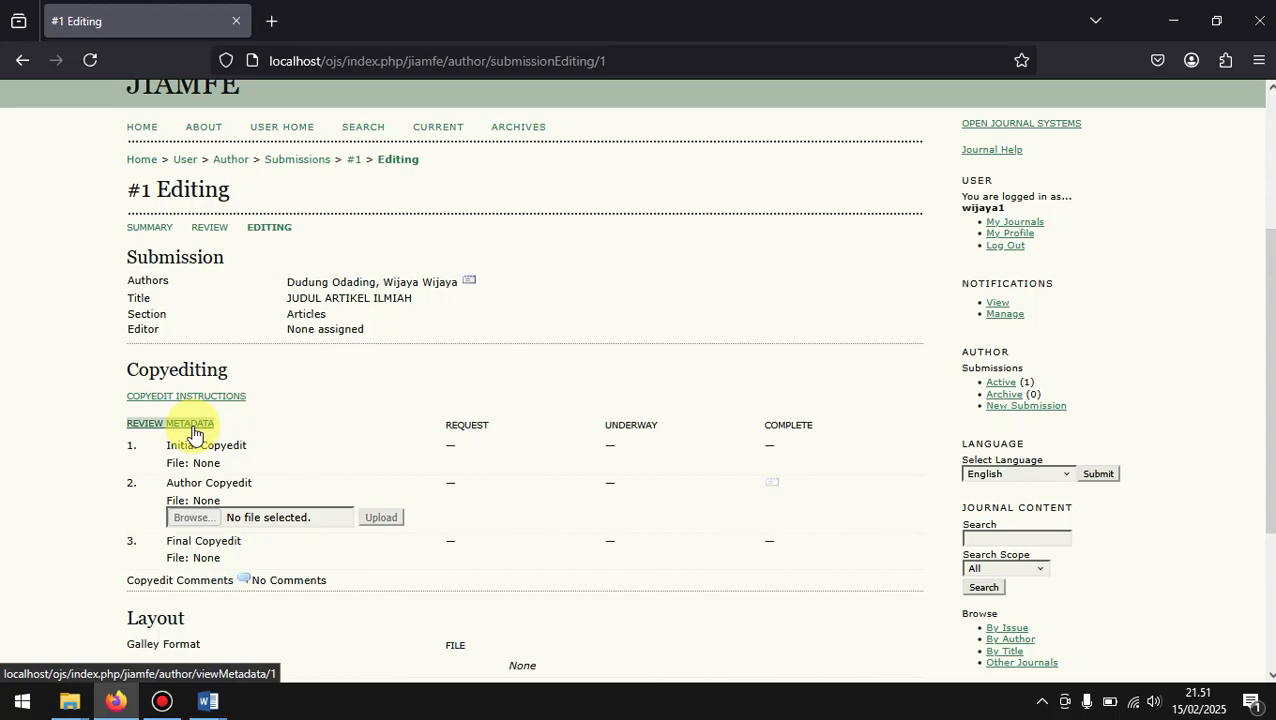
click(194, 434)
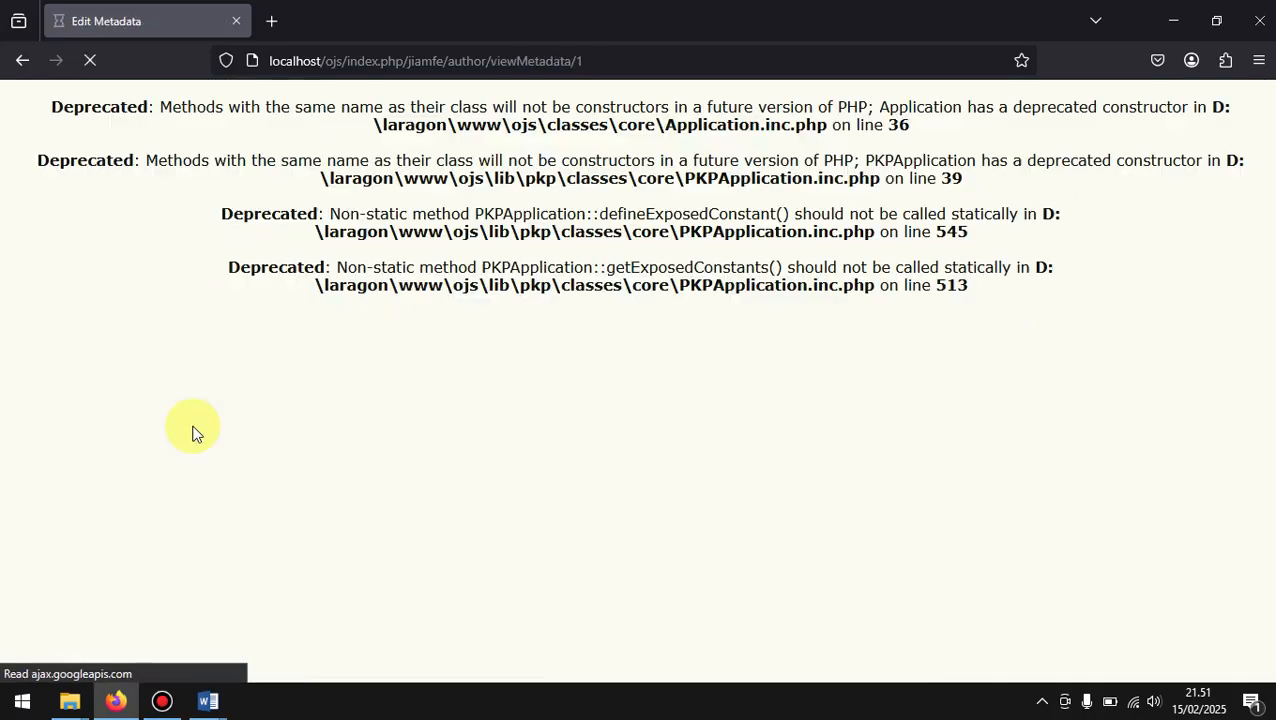
scroll(446, 515, down, 3)
scroll(447, 516, down, 10)
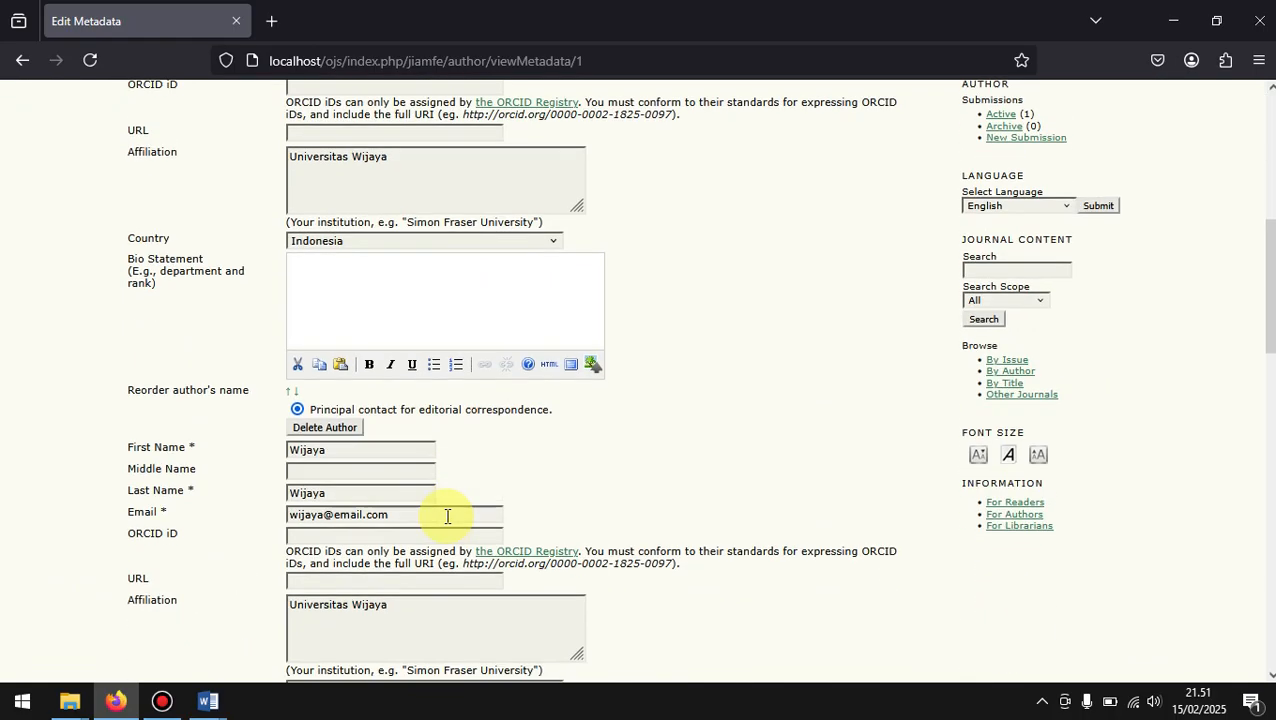
scroll(445, 514, down, 3)
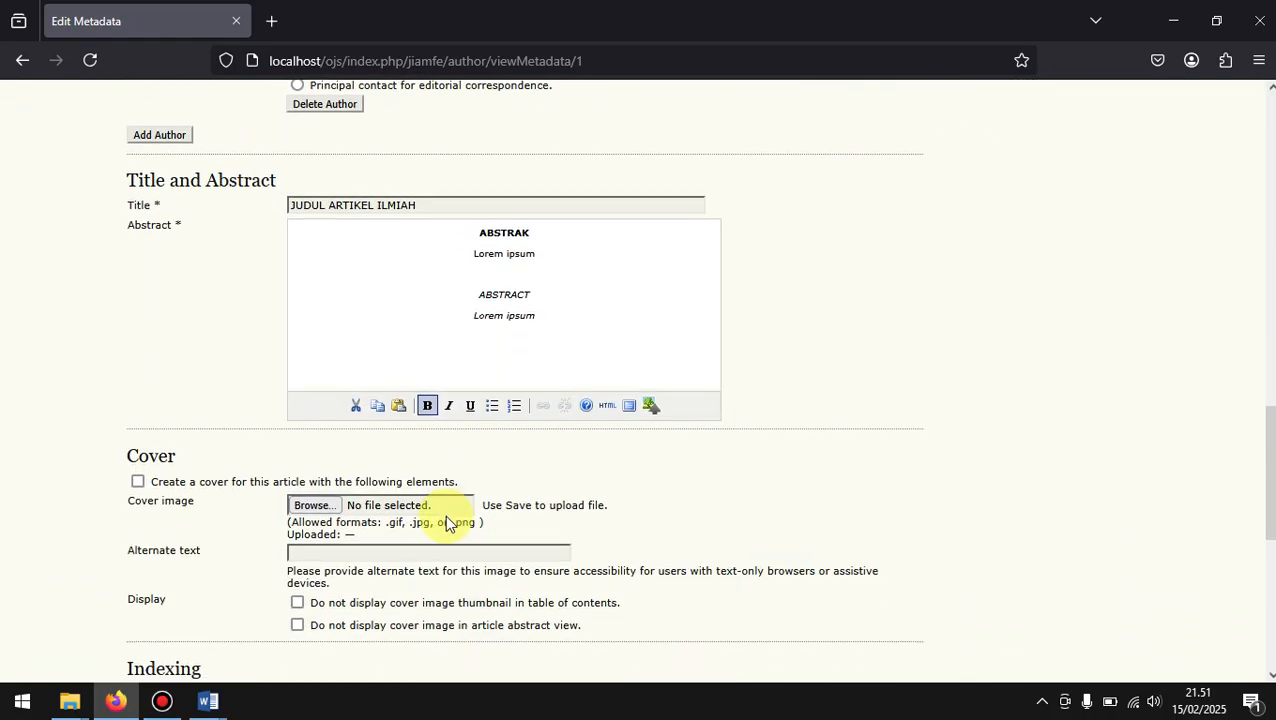
scroll(445, 514, down, 1)
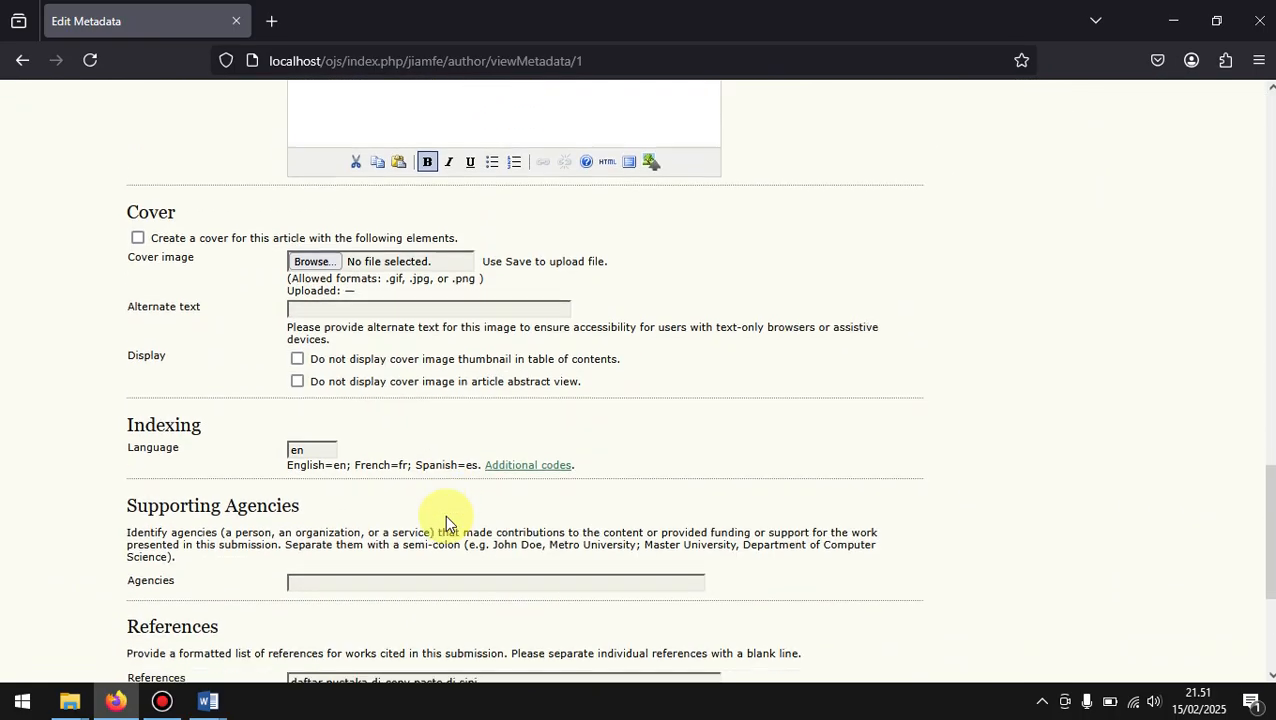
scroll(447, 516, up, 15)
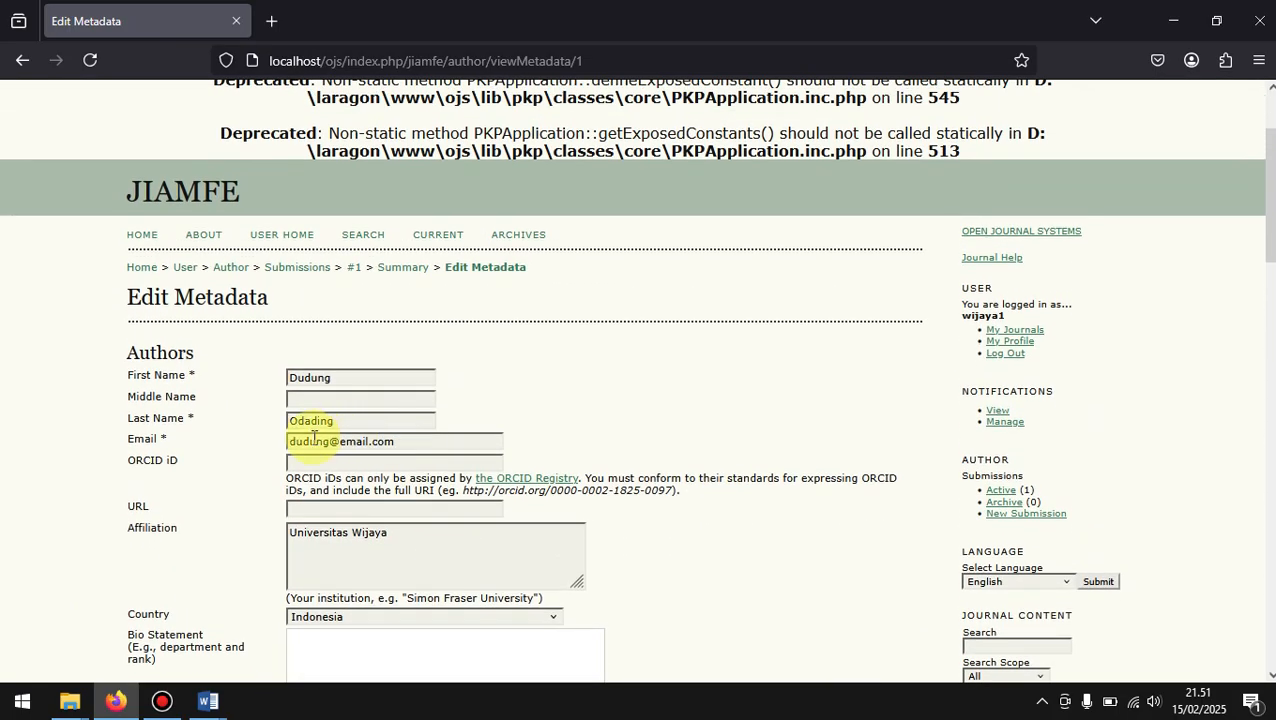
Step: Check the metadata form through to the References field and save the metadata
scroll(316, 438, down, 7)
scroll(313, 438, down, 7)
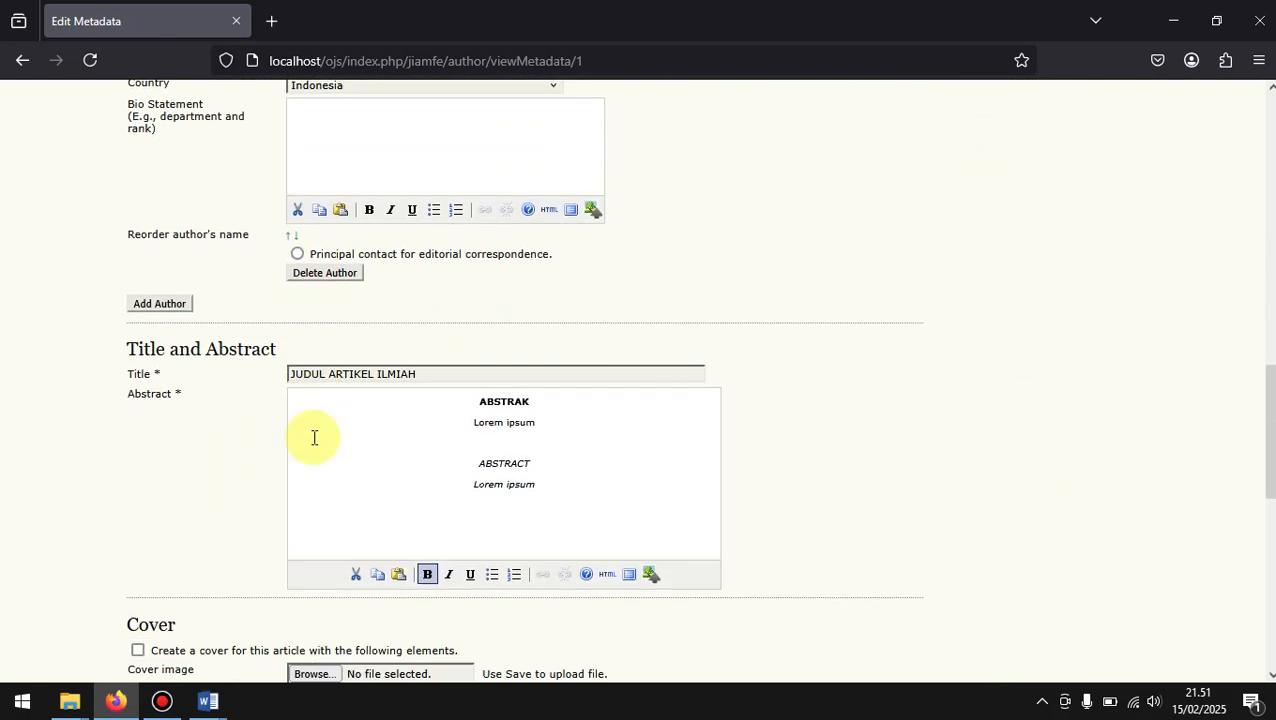
scroll(313, 440, down, 4)
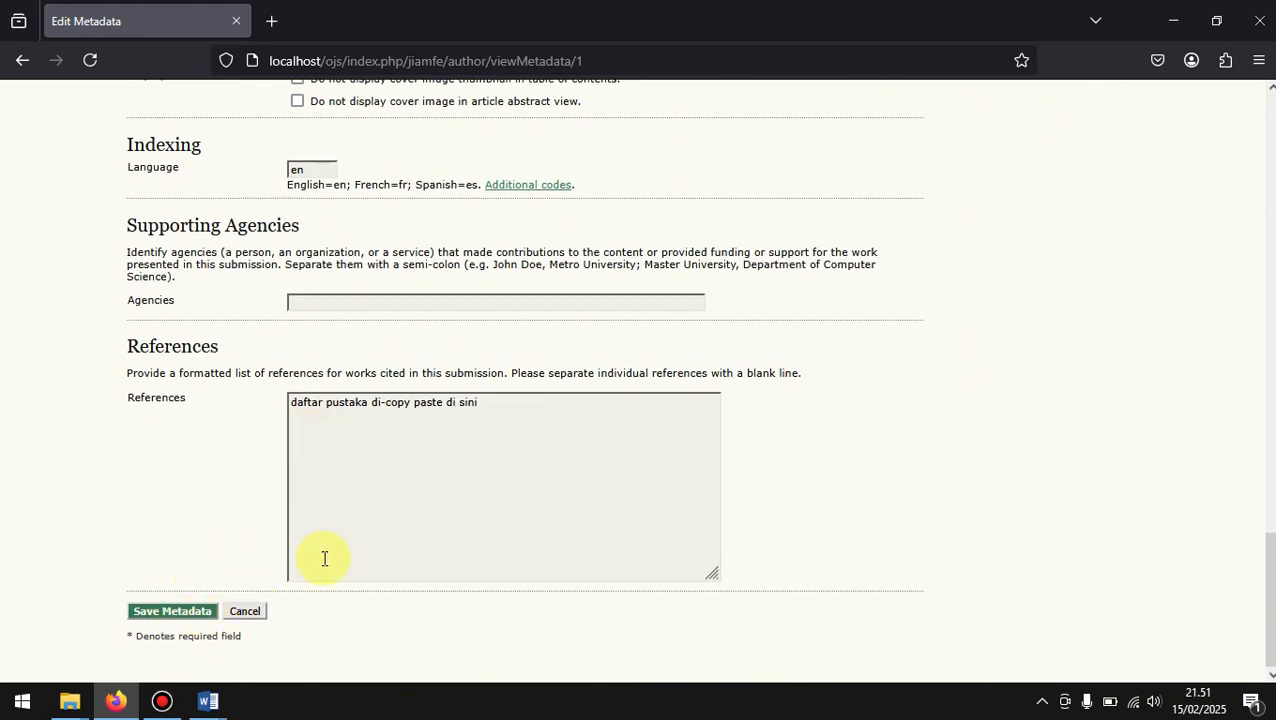
click(165, 614)
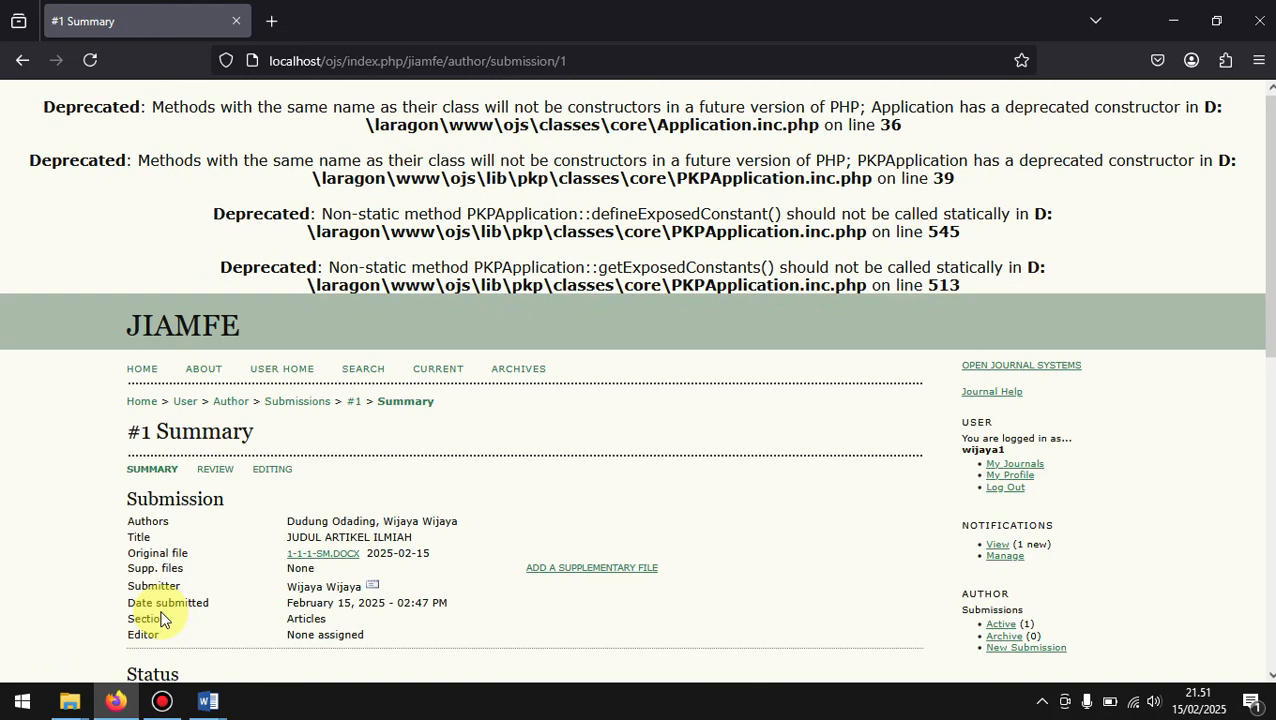
Step: Review the submission's summary page, including its Status, Authors, Title and Abstract, Indexing and References details
scroll(160, 620, down, 3)
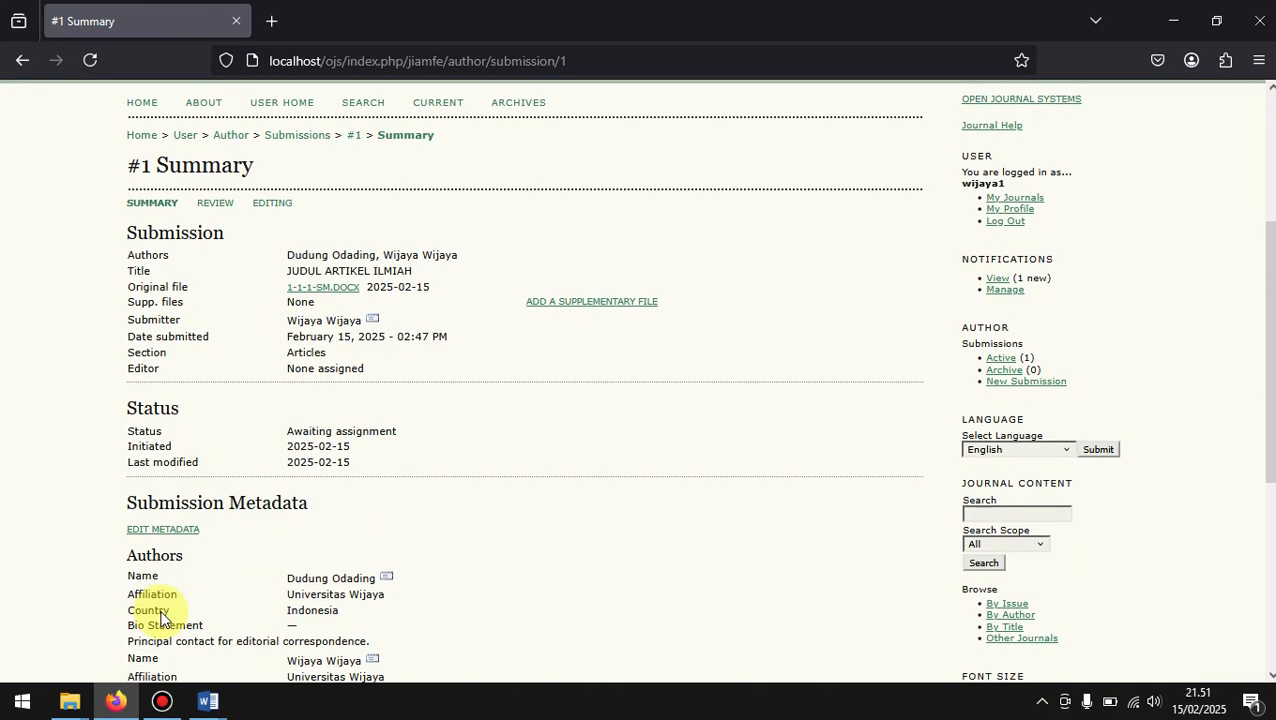
scroll(160, 620, down, 4)
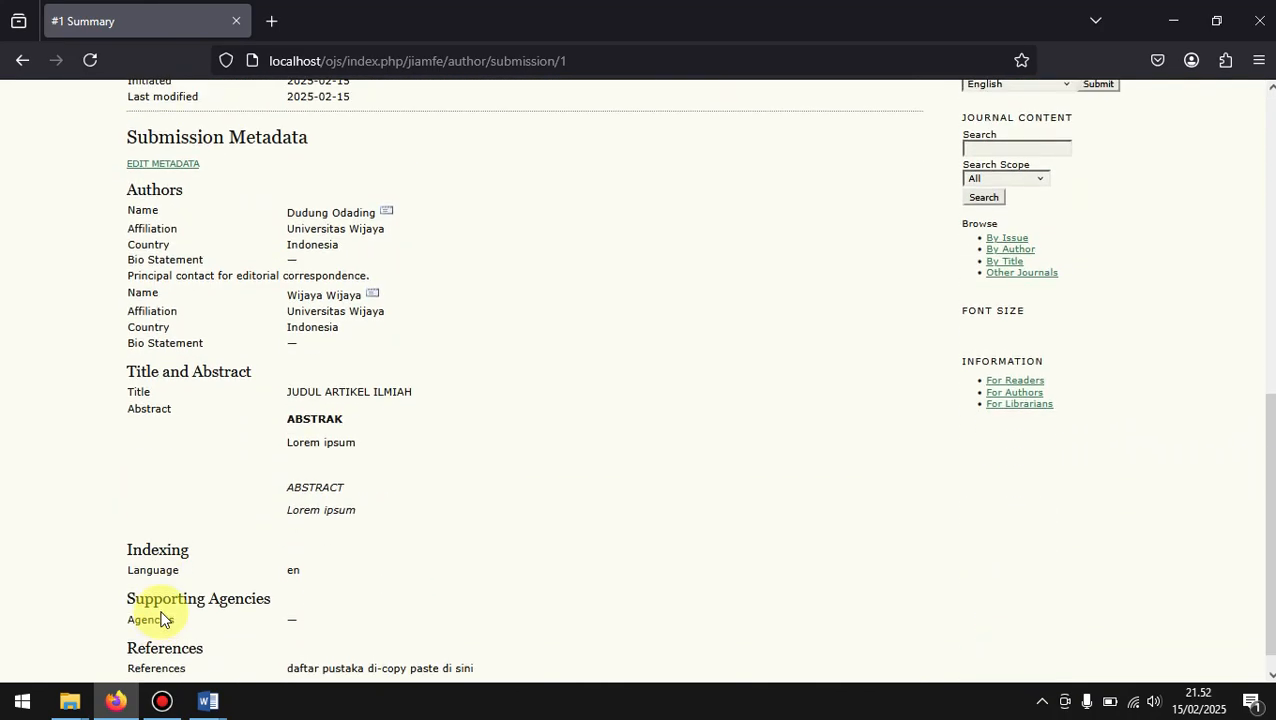
scroll(160, 620, up, 7)
scroll(160, 620, down, 2)
scroll(160, 620, down, 1)
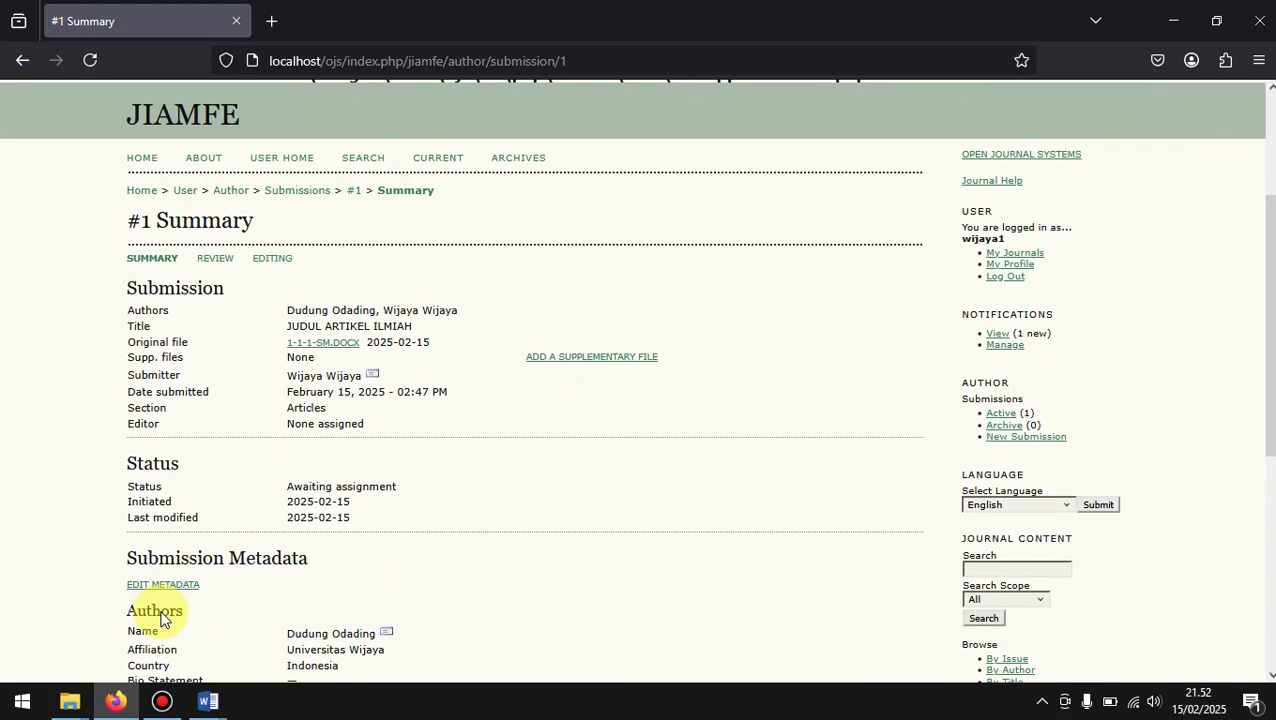
scroll(160, 620, down, 2)
scroll(160, 615, up, 2)
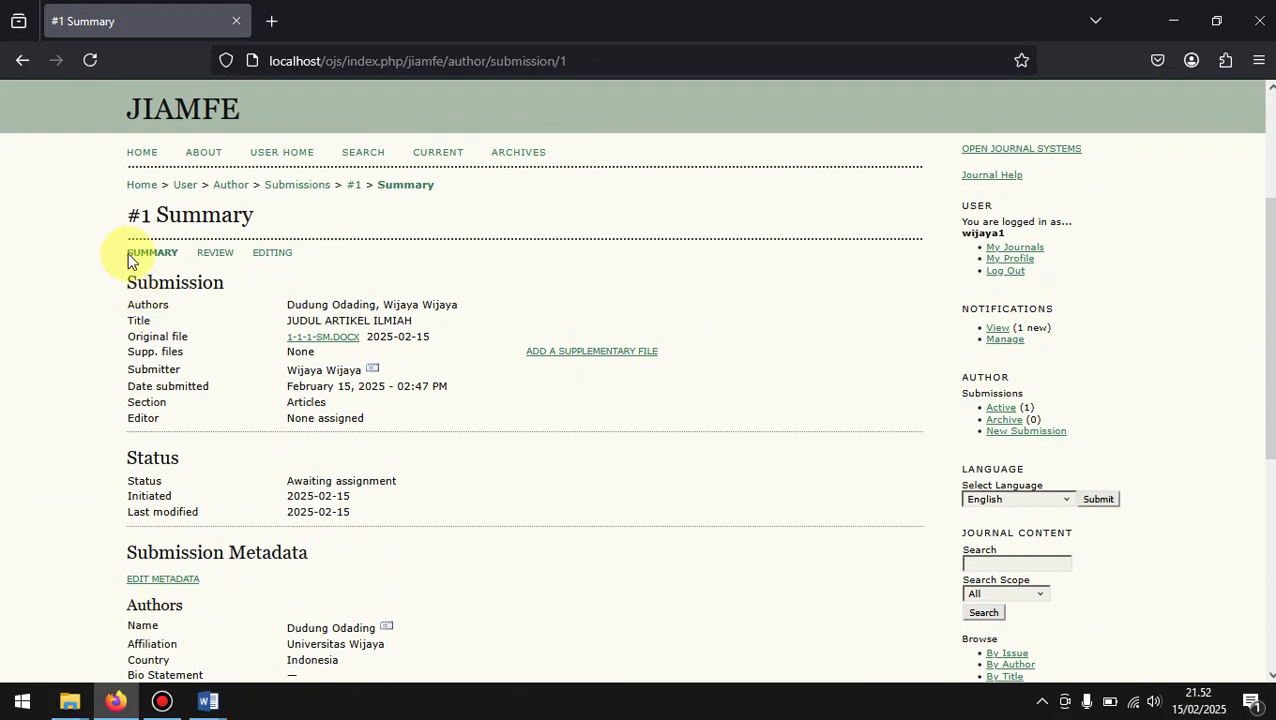
Step: Return to User Home and open the author's profile for editing
click(183, 189)
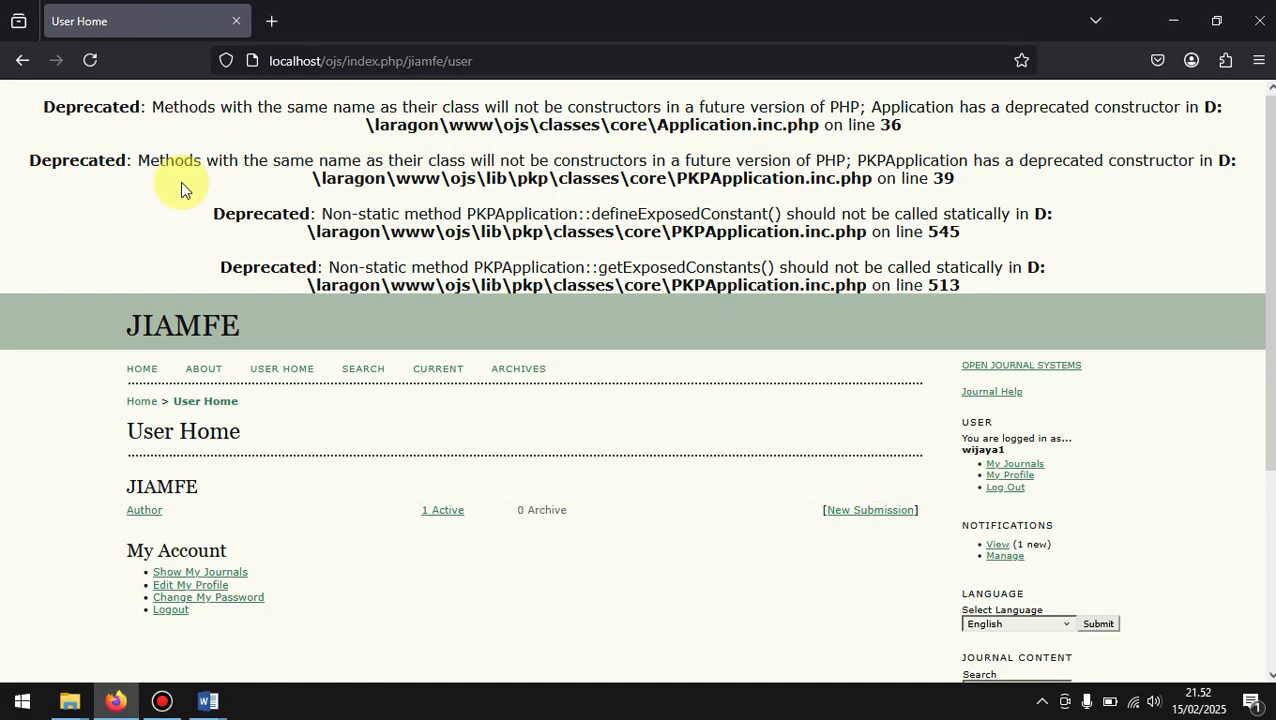
scroll(330, 568, down, 2)
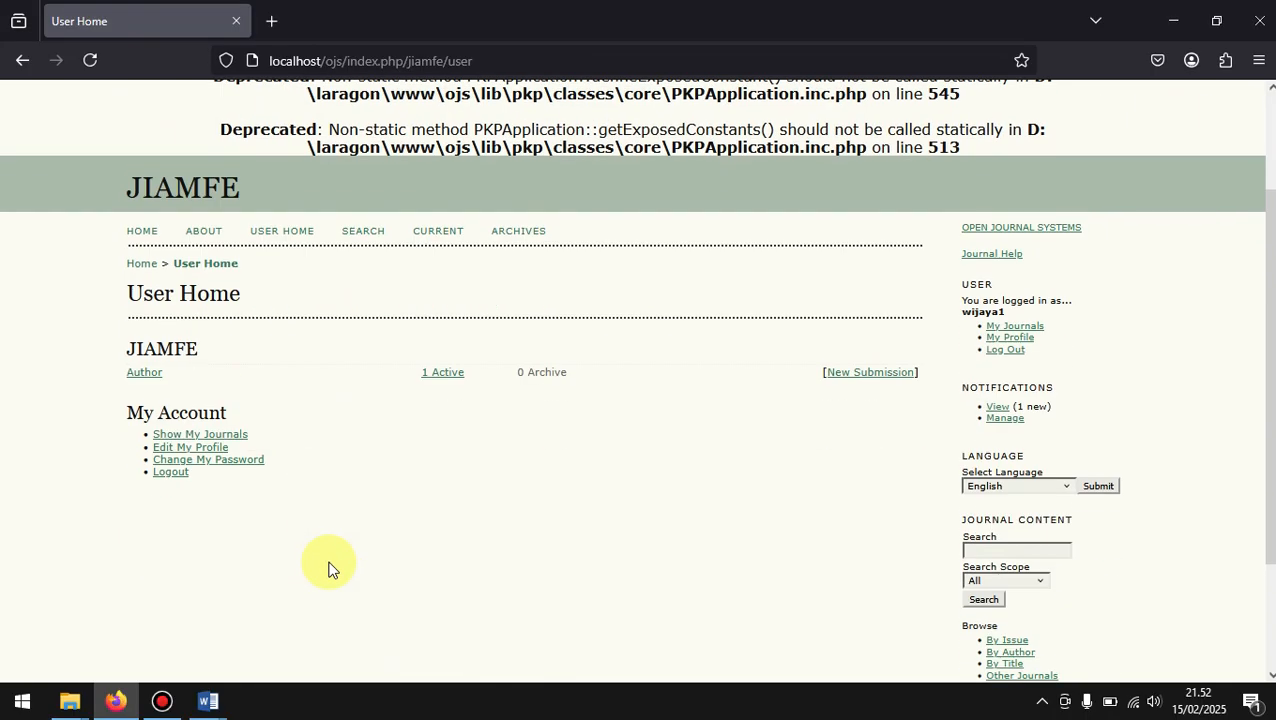
scroll(330, 568, down, 2)
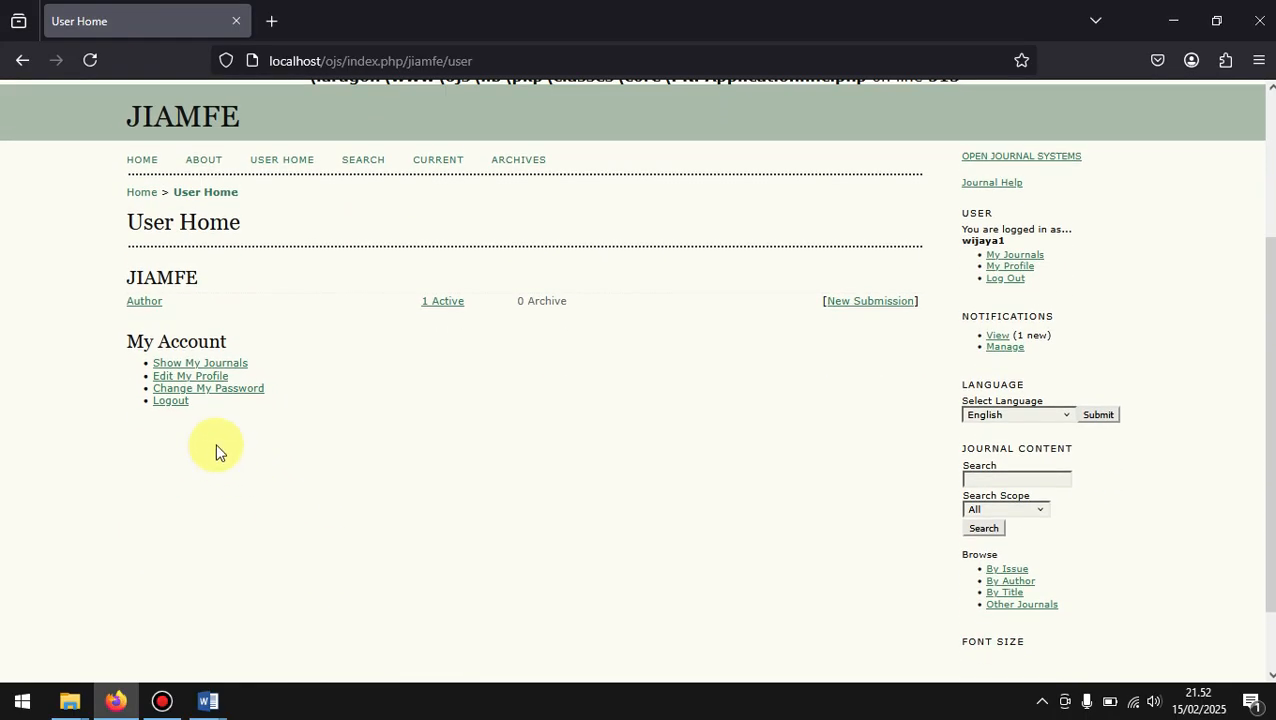
click(215, 378)
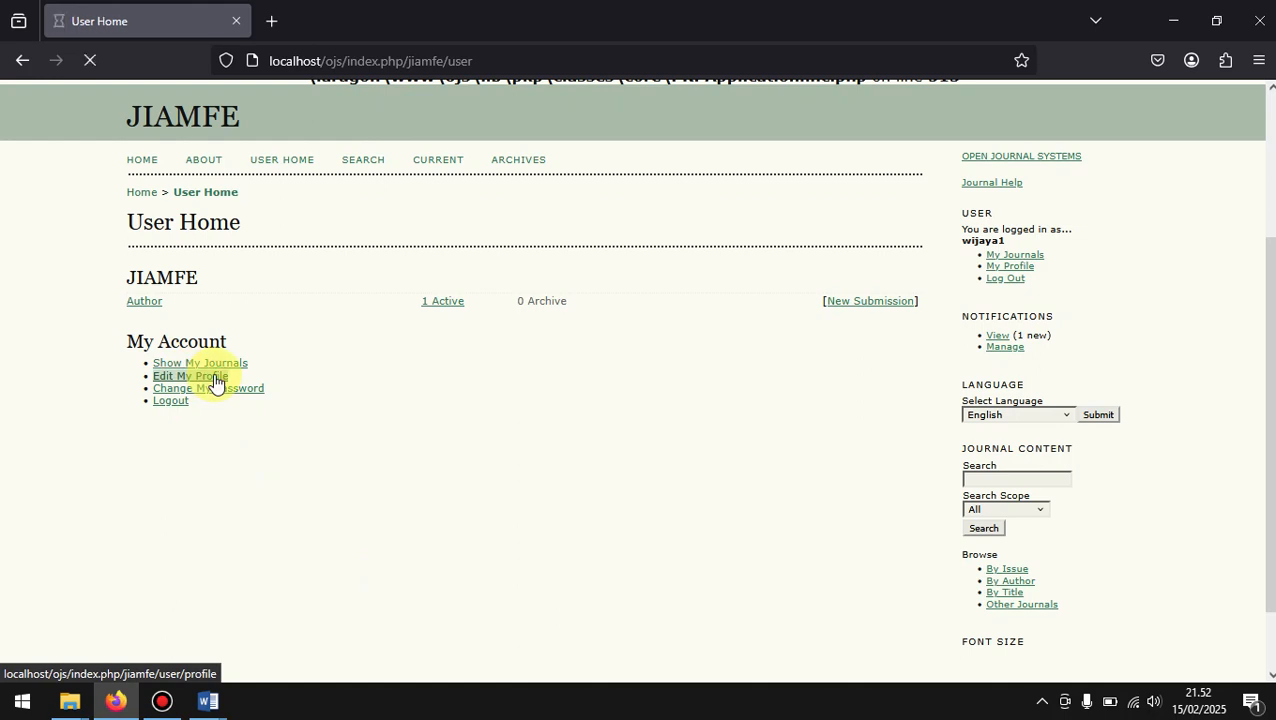
Step: Examine the profile form's identity, contact, Country, Roles, Bio Statement, Profile Image and Working Languages fields
scroll(213, 379, down, 3)
scroll(213, 380, down, 4)
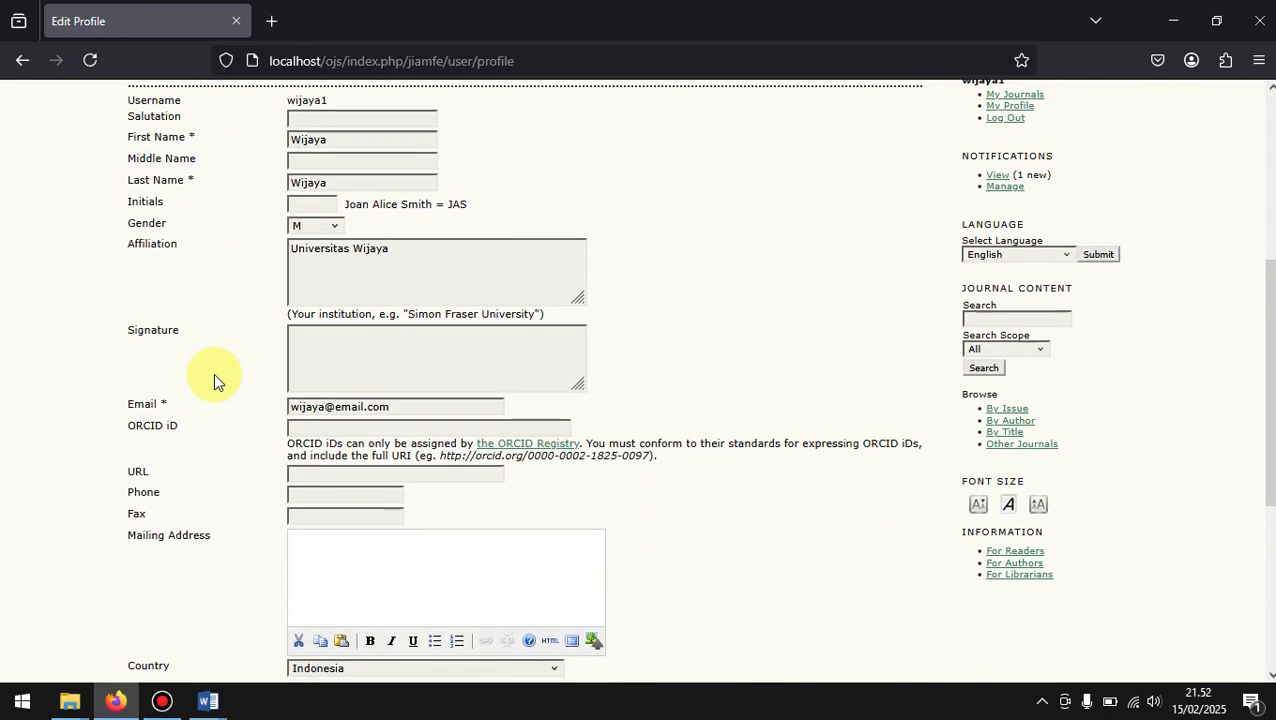
scroll(213, 380, down, 2)
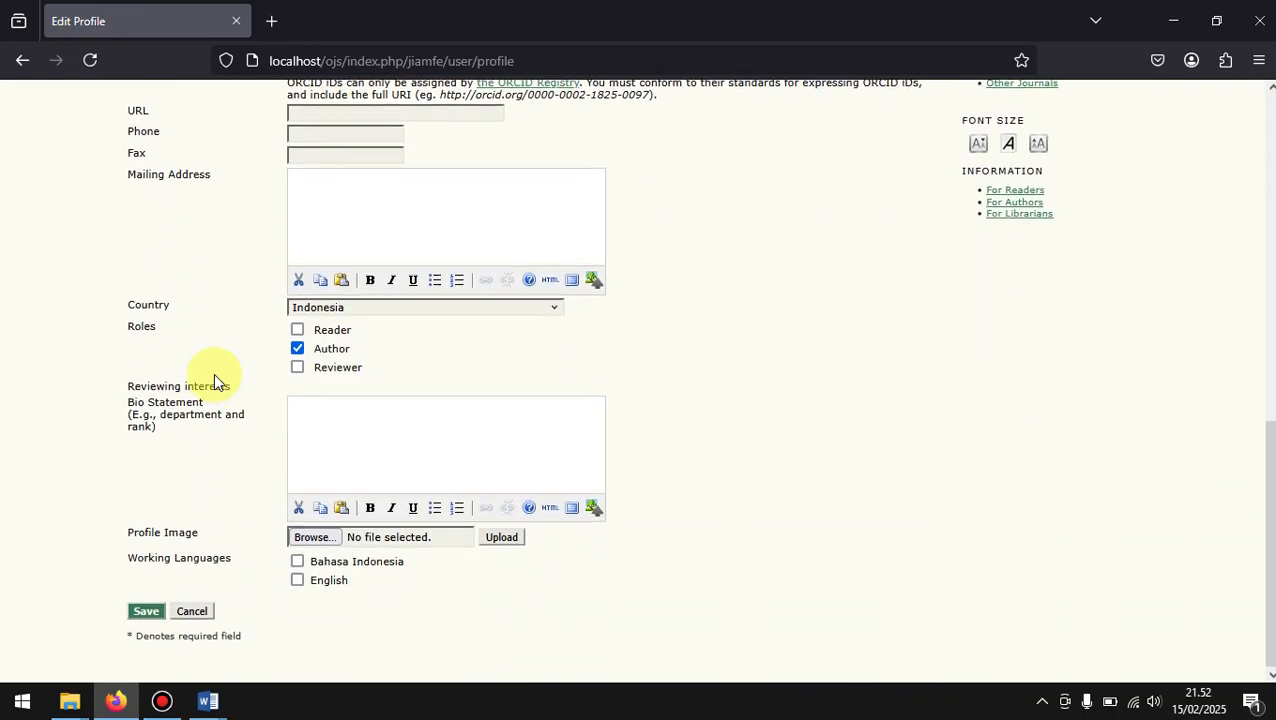
scroll(215, 378, up, 5)
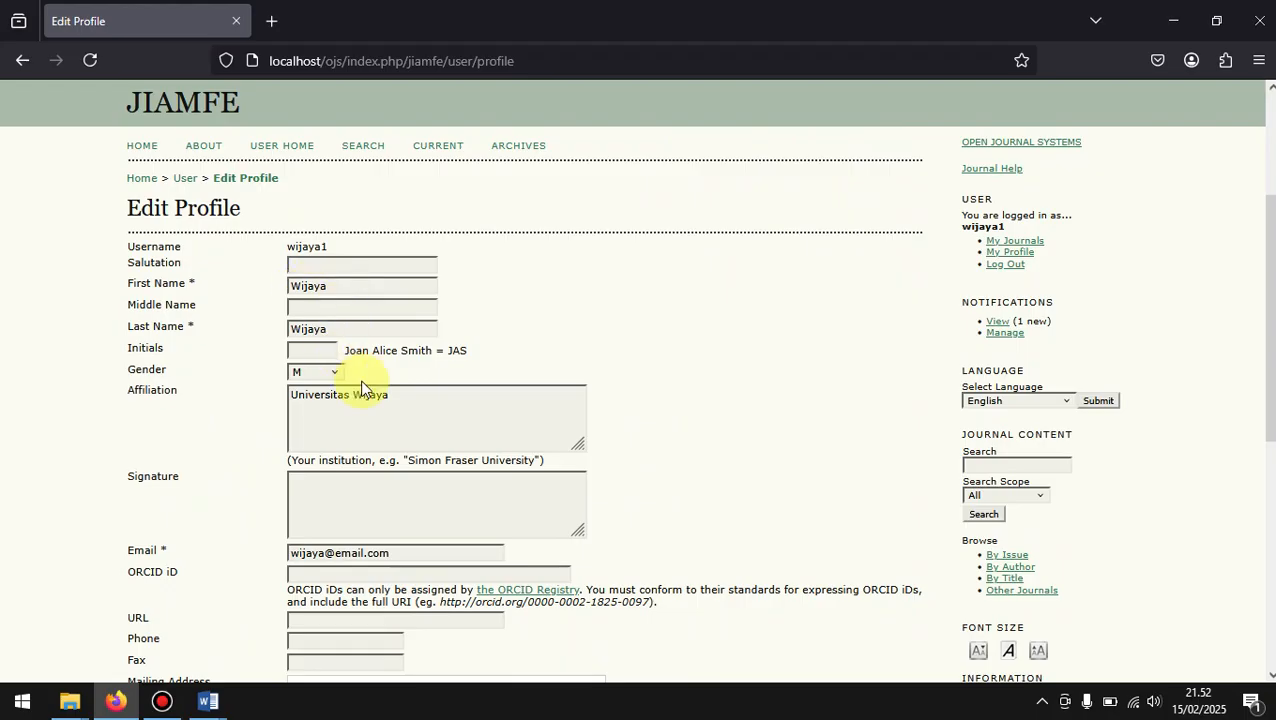
scroll(362, 388, down, 3)
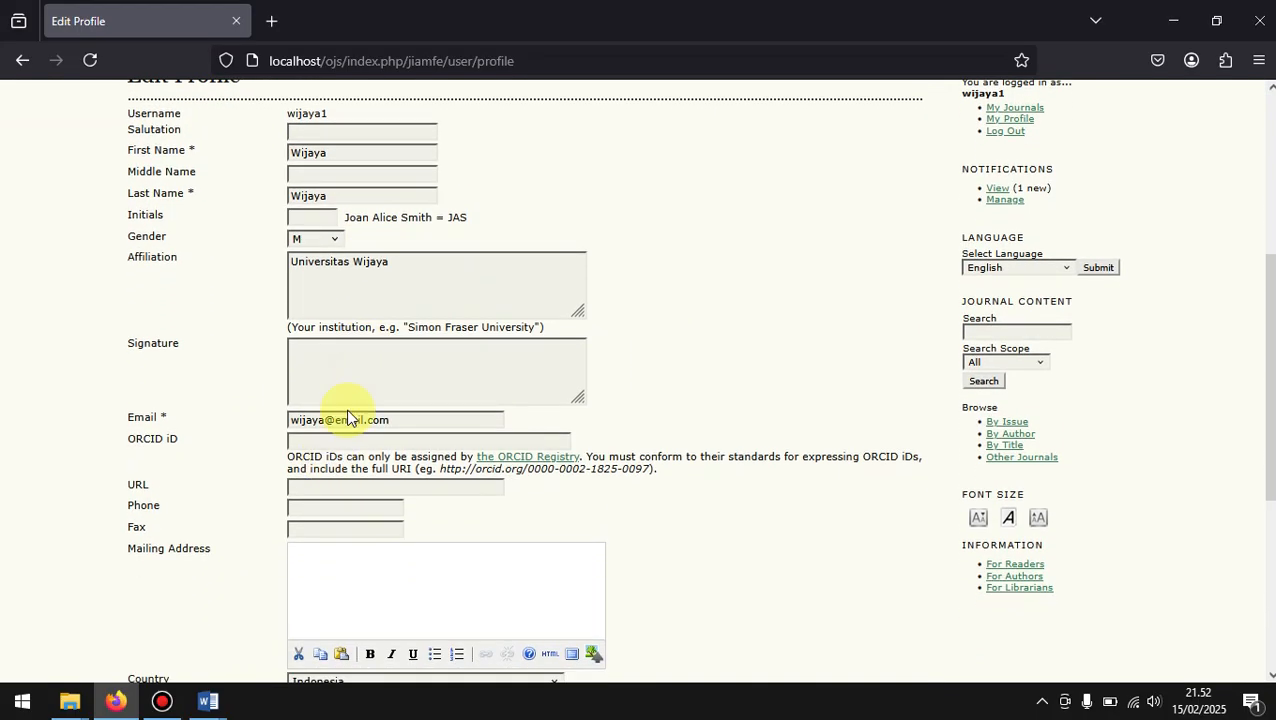
scroll(343, 512, down, 5)
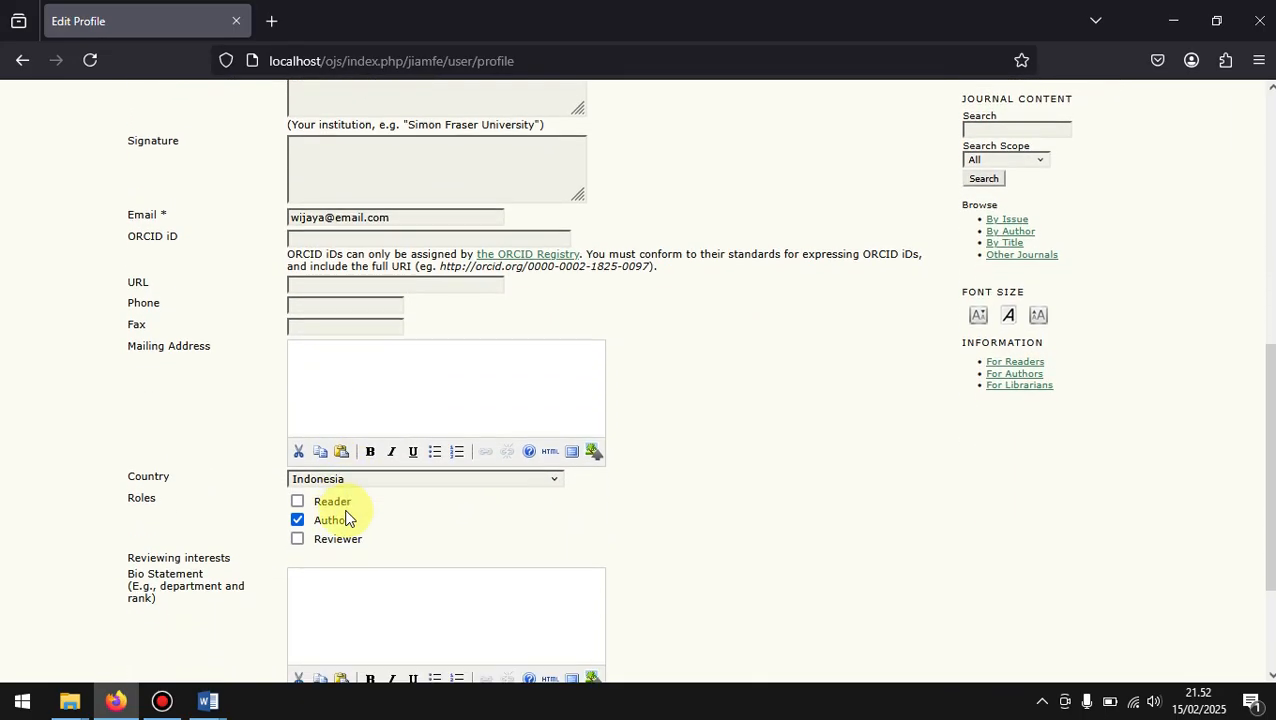
scroll(349, 518, down, 2)
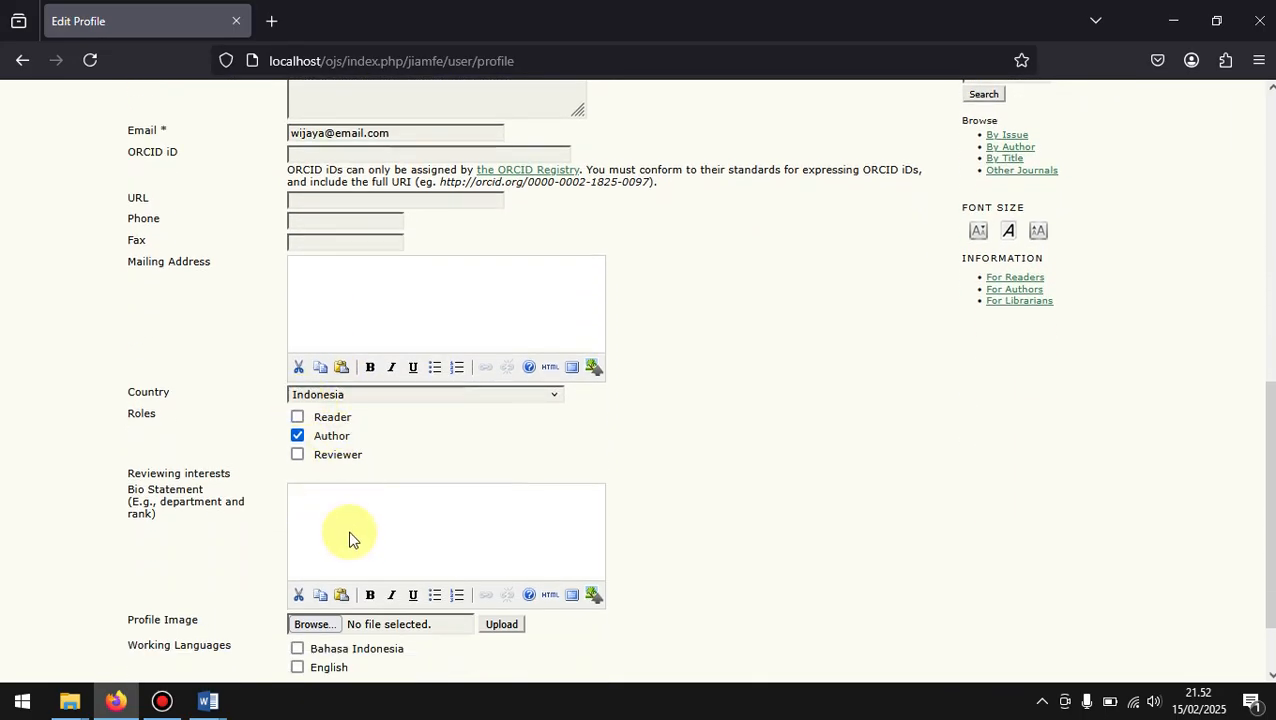
scroll(353, 547, down, 2)
scroll(352, 547, up, 12)
scroll(352, 547, up, 4)
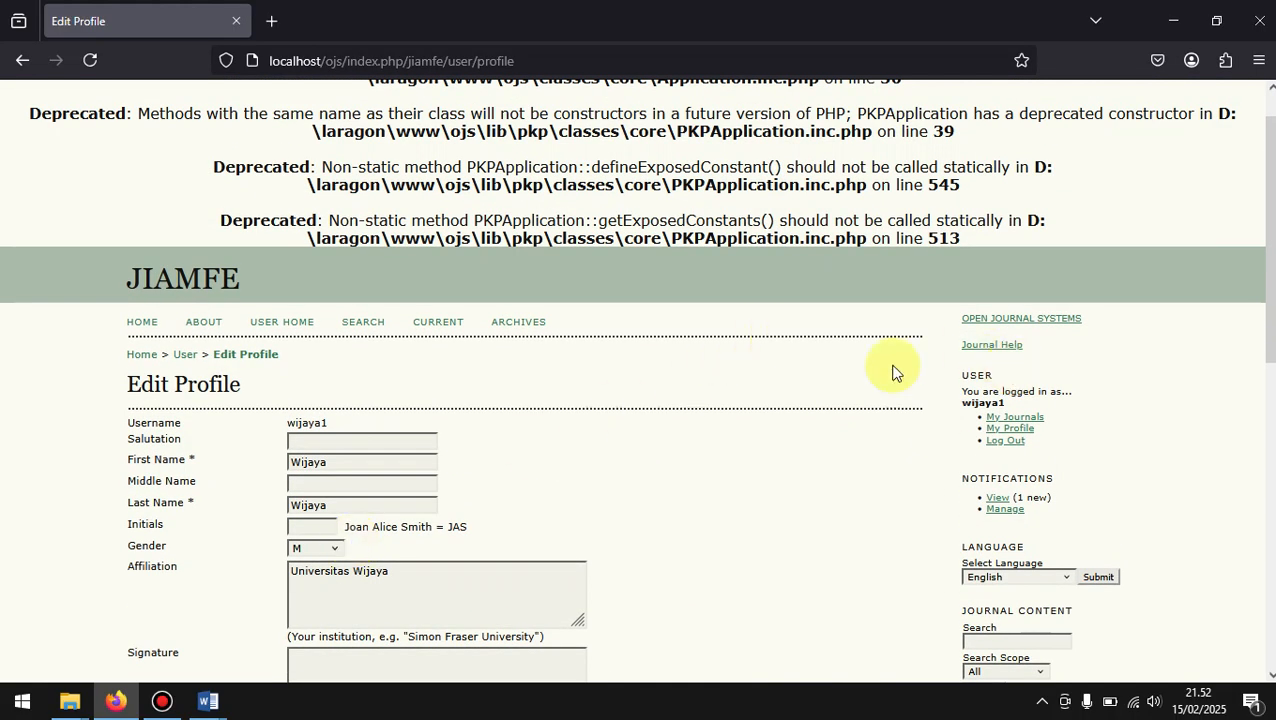
Step: Open the Change Password form from User Home, examine its current and new password fields, and cancel without changes
click(184, 357)
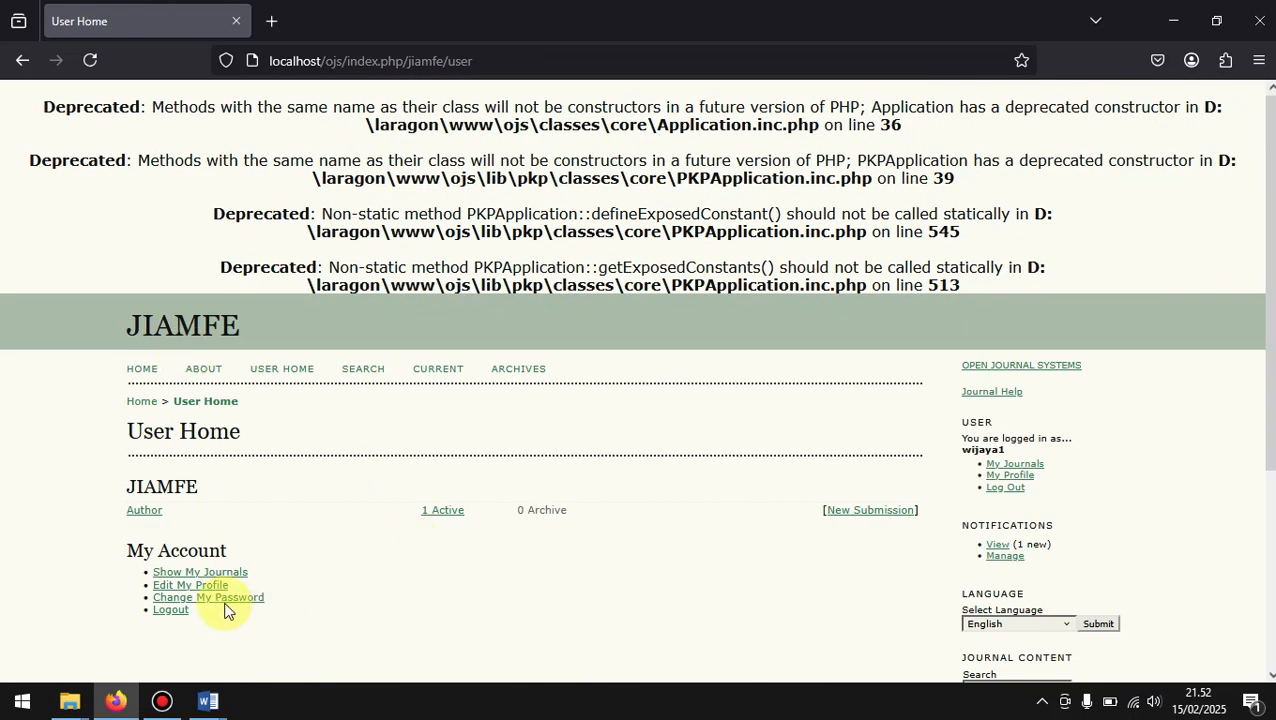
click(208, 598)
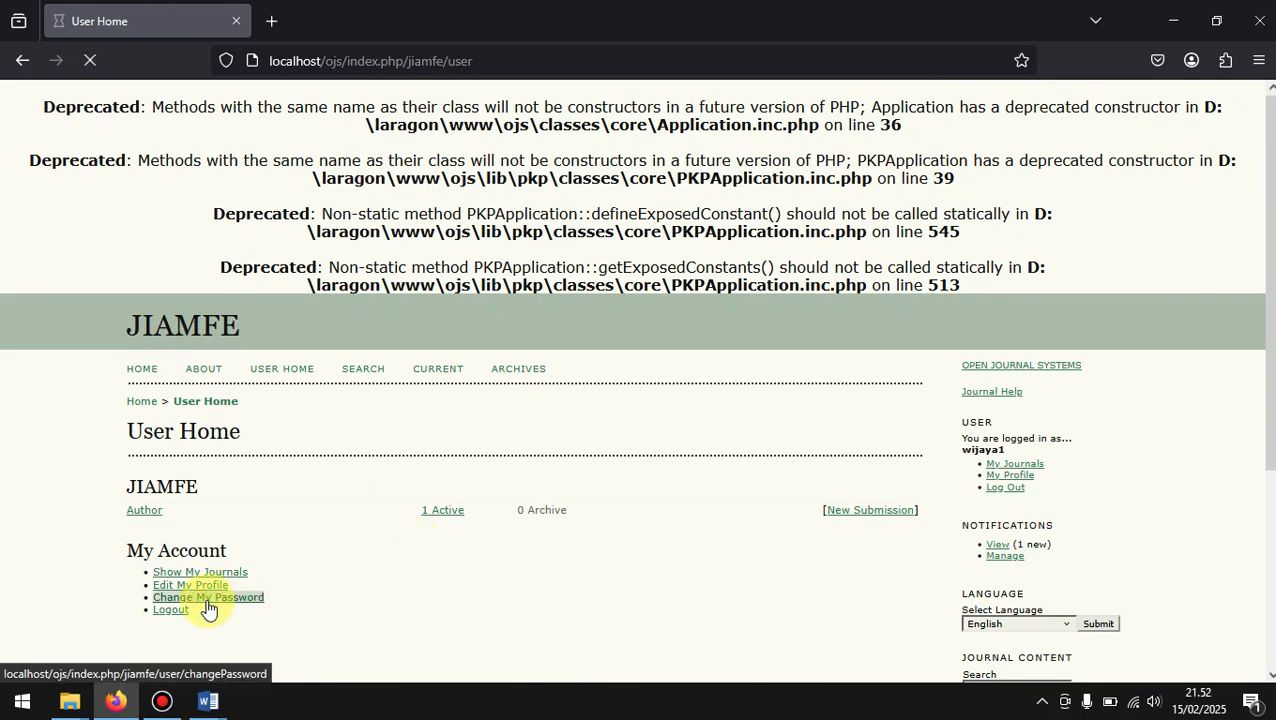
click(355, 505)
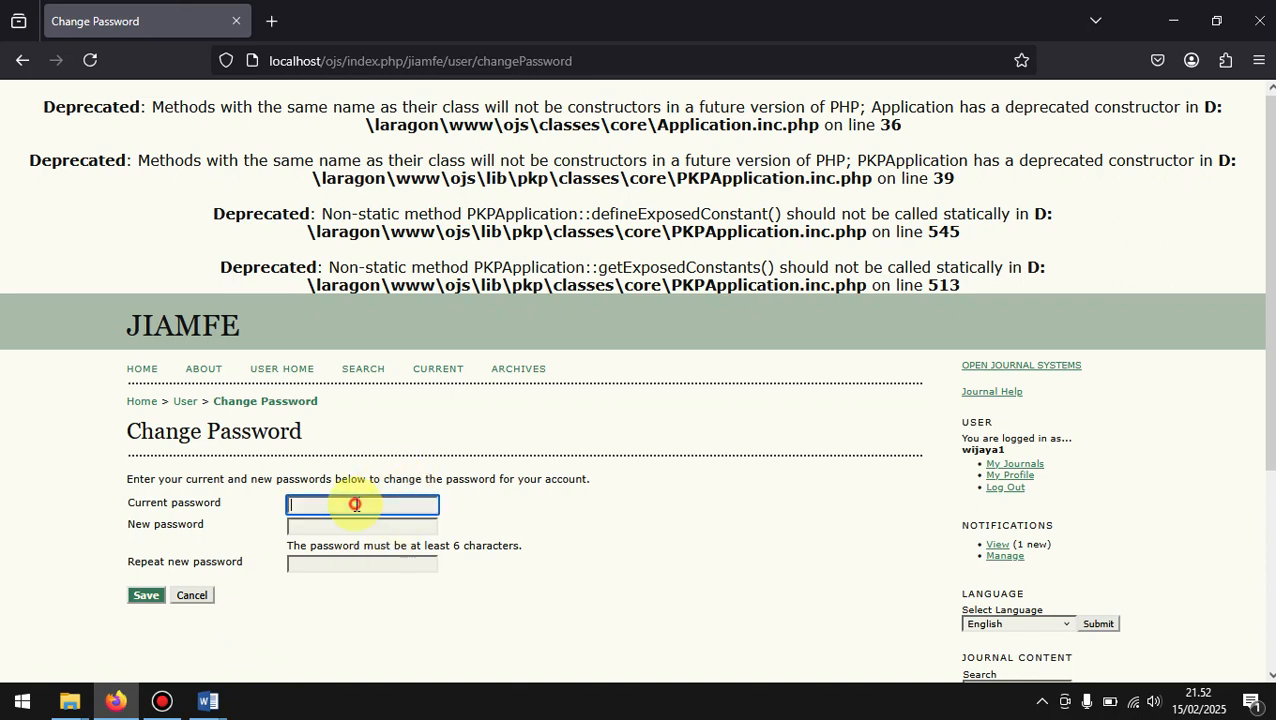
drag(250, 507, 309, 567)
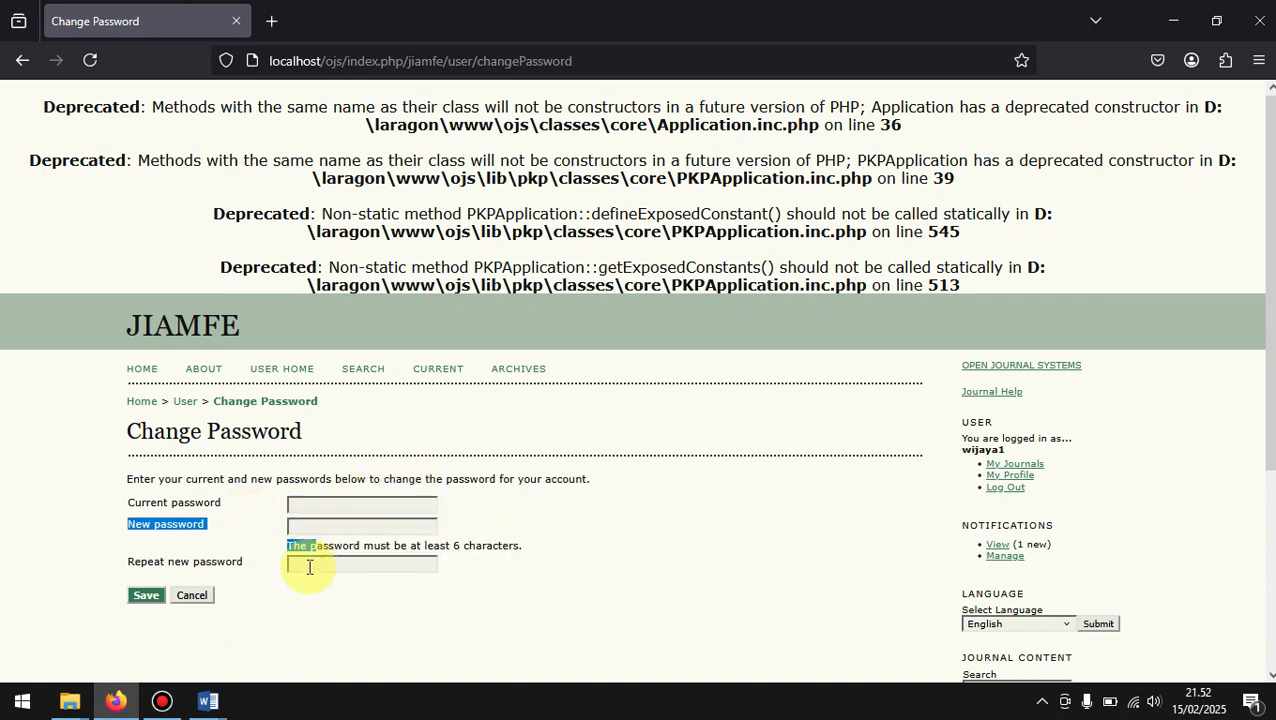
click(309, 567)
click(265, 612)
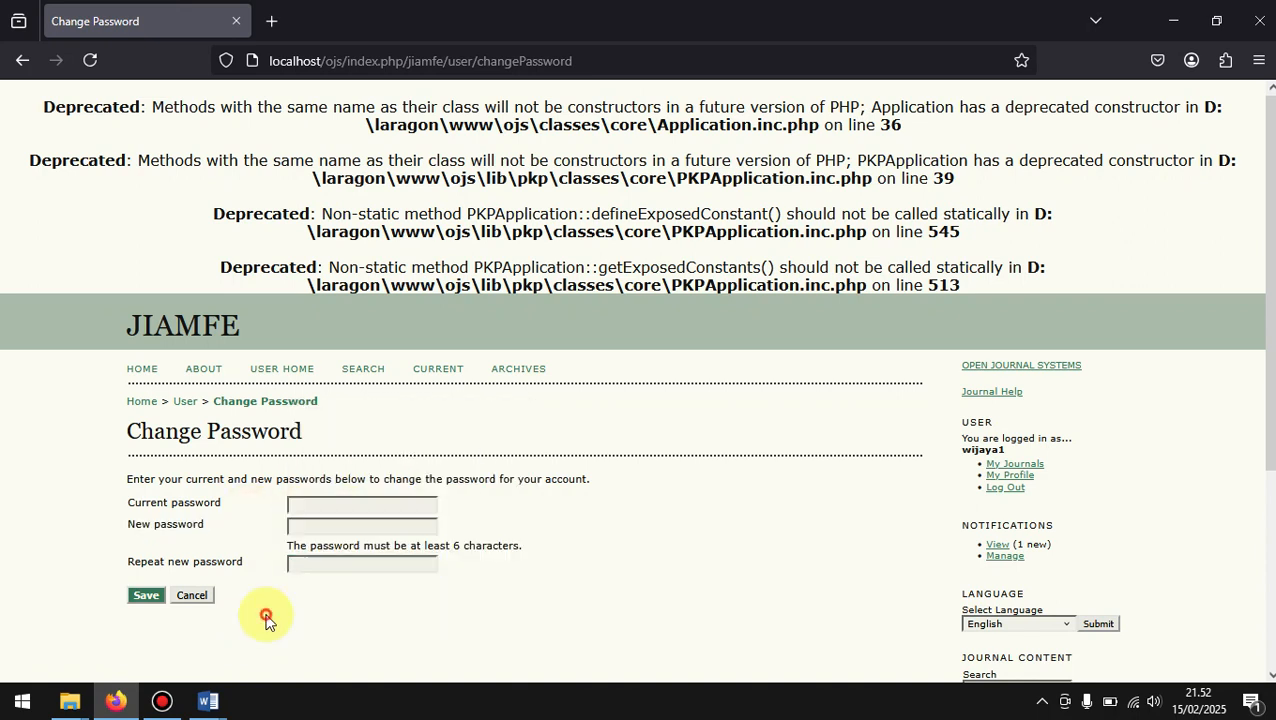
click(192, 600)
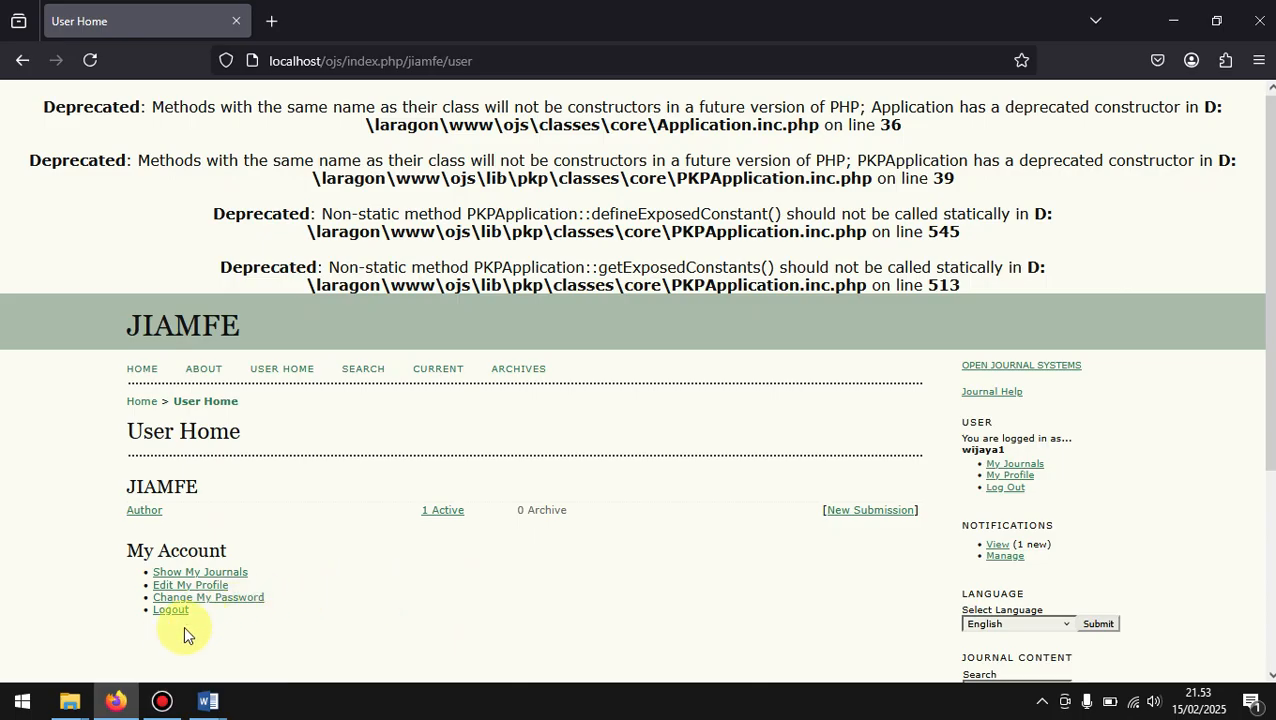
Step: Log out of the author account from User Home
scroll(180, 630, down, 1)
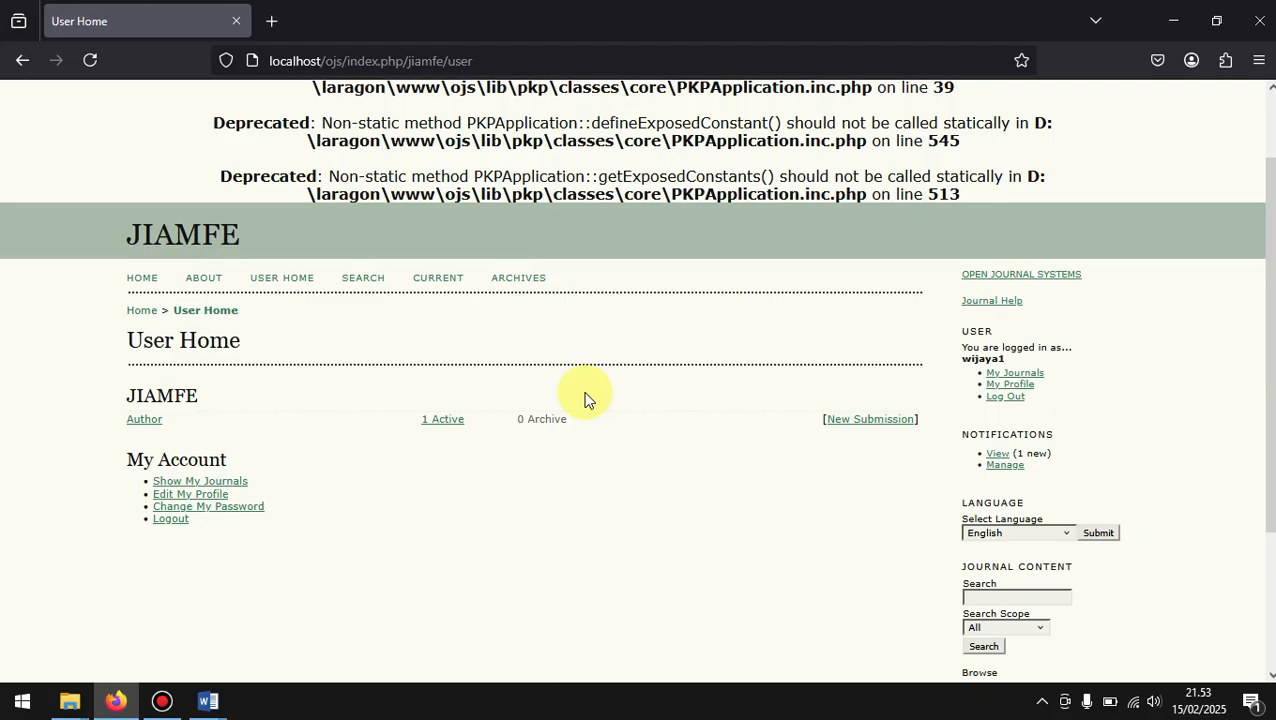
click(166, 519)
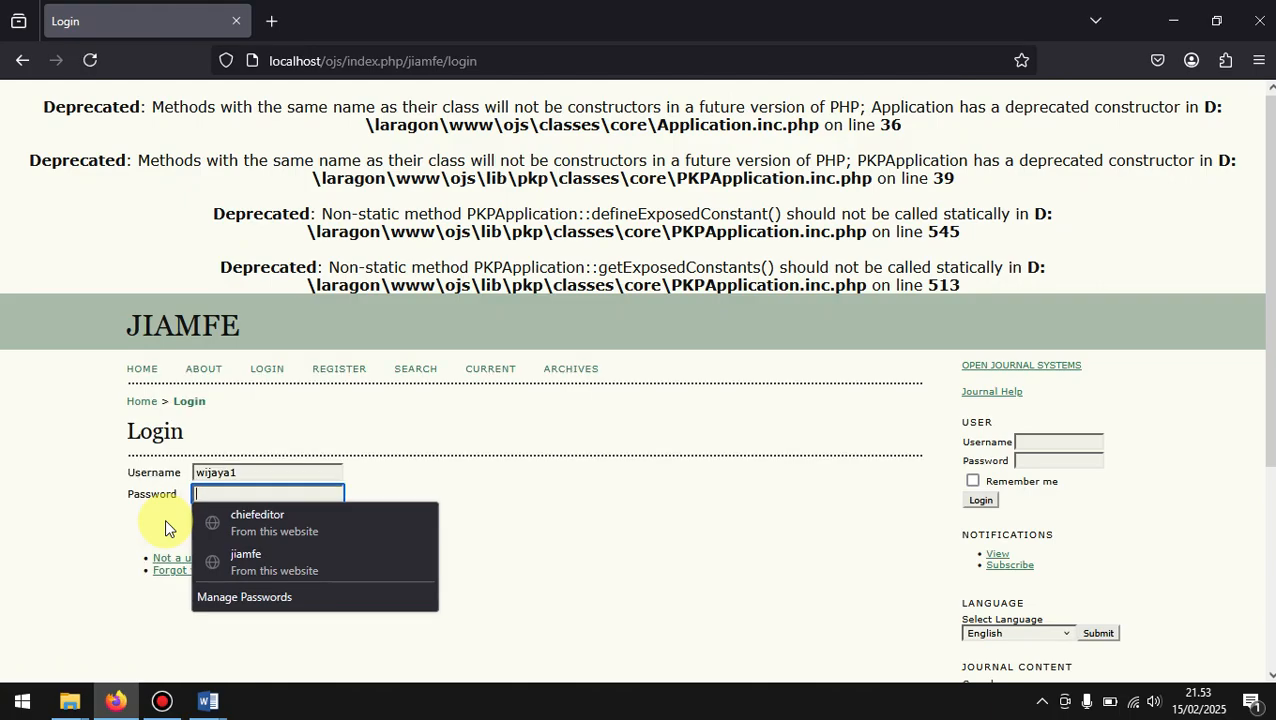
scroll(514, 484, down, 4)
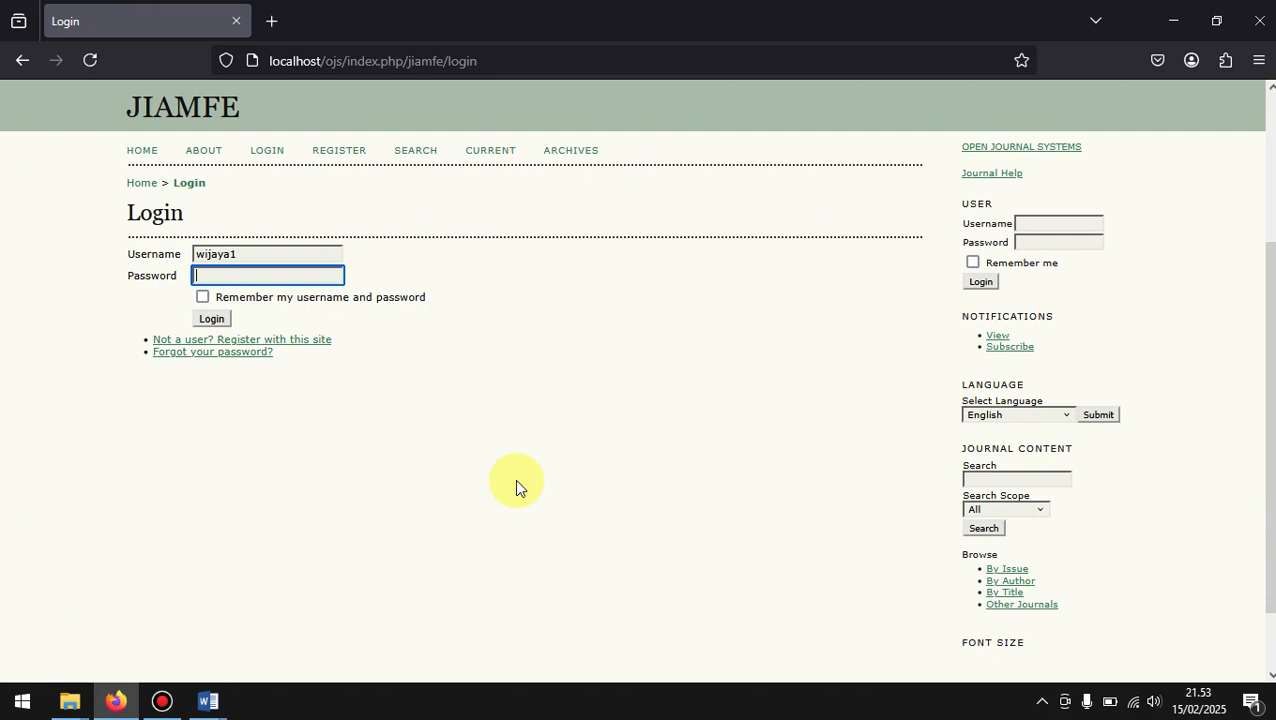
Step: Clear the previous account's username from the login form
click(714, 266)
click(320, 254)
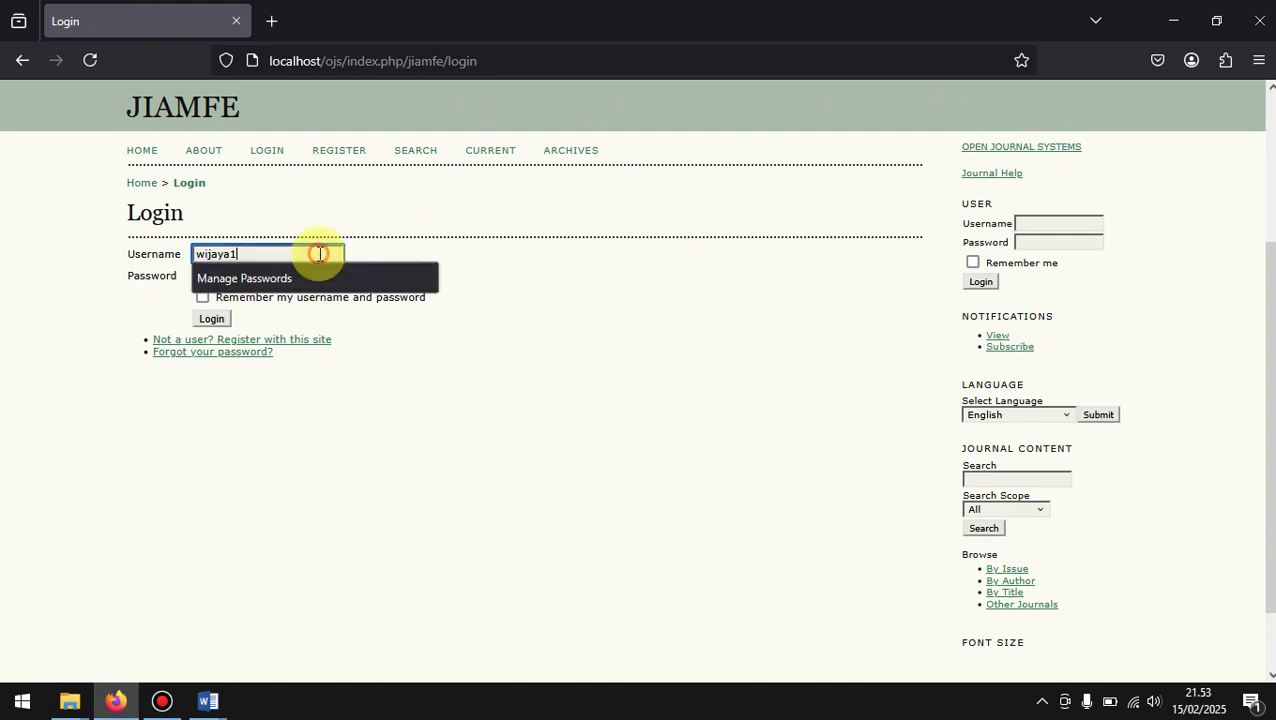
key(BackSpace)
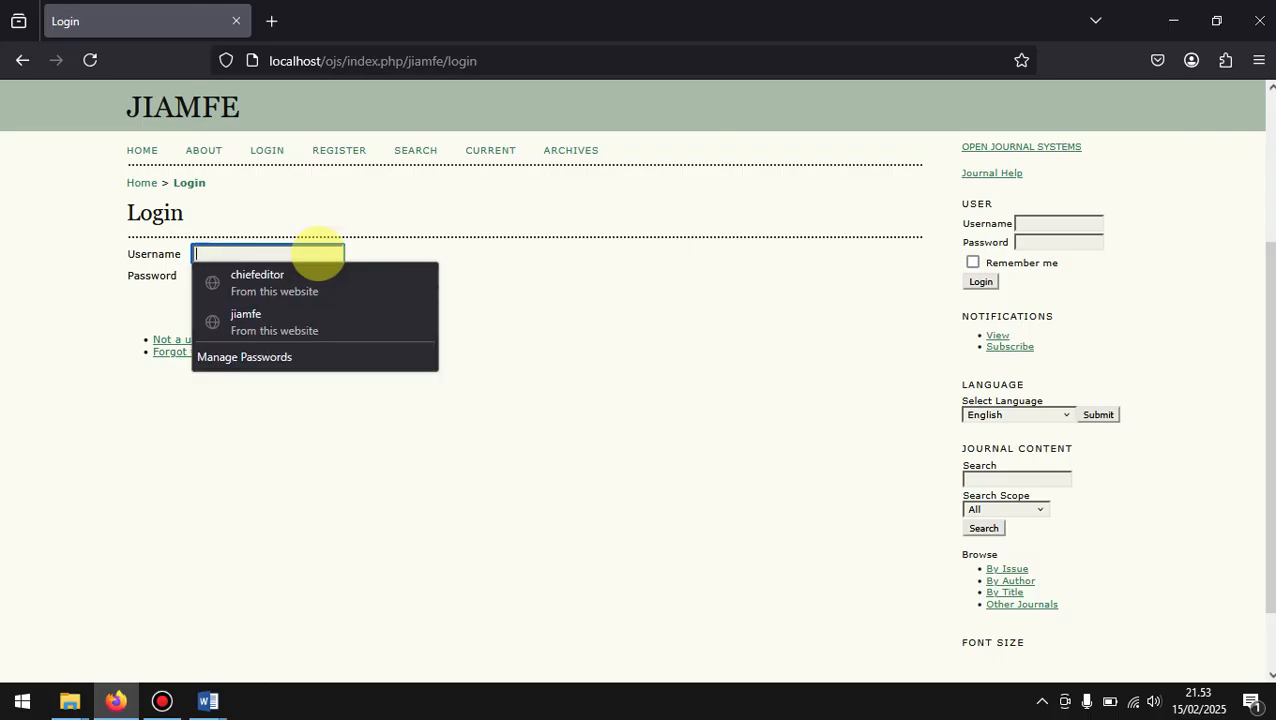
click(657, 486)
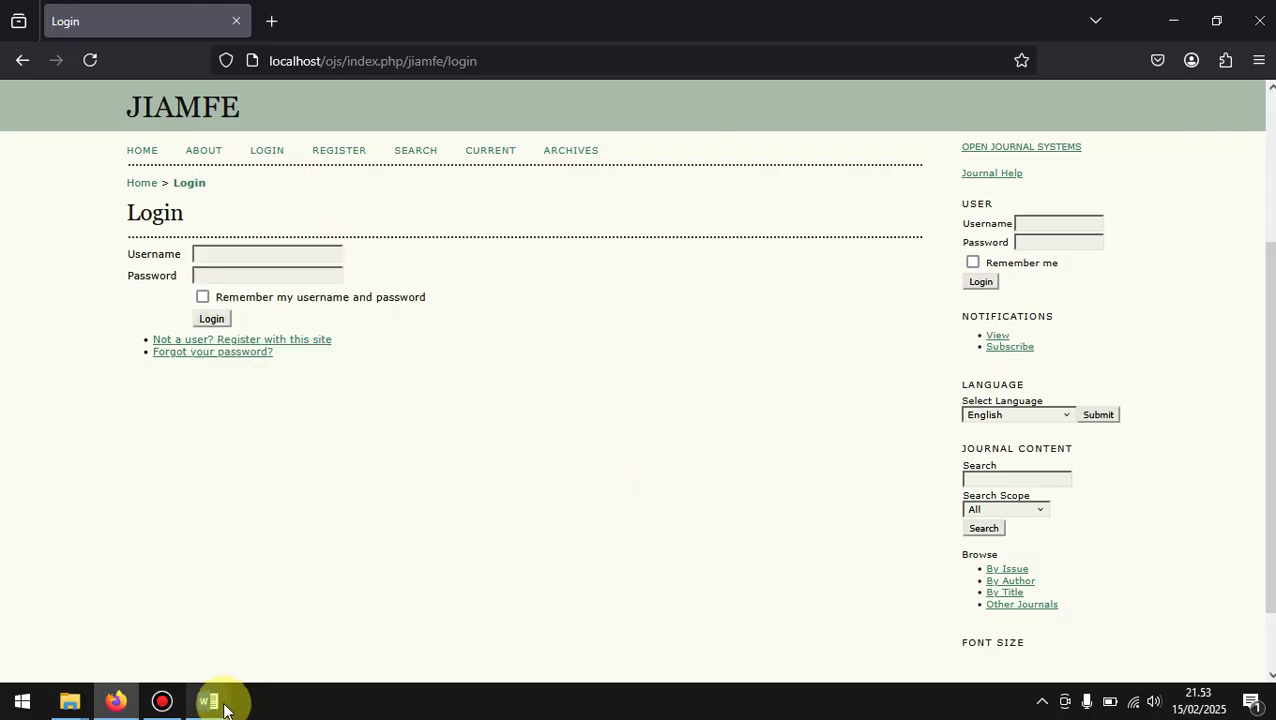
Step: Switch to the Word notes on journal manager roles, examine the Editor entry, and return to the journal's login page
mouse_move(228, 706)
click(116, 627)
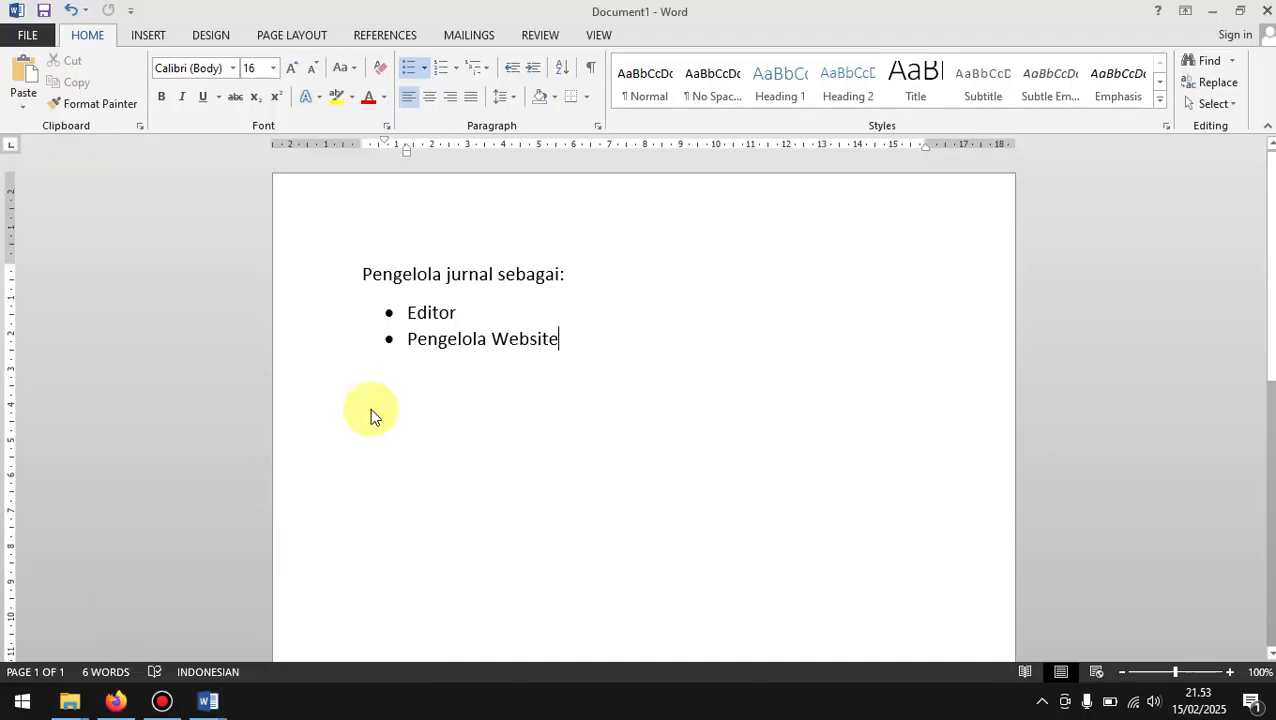
drag(470, 310, 408, 313)
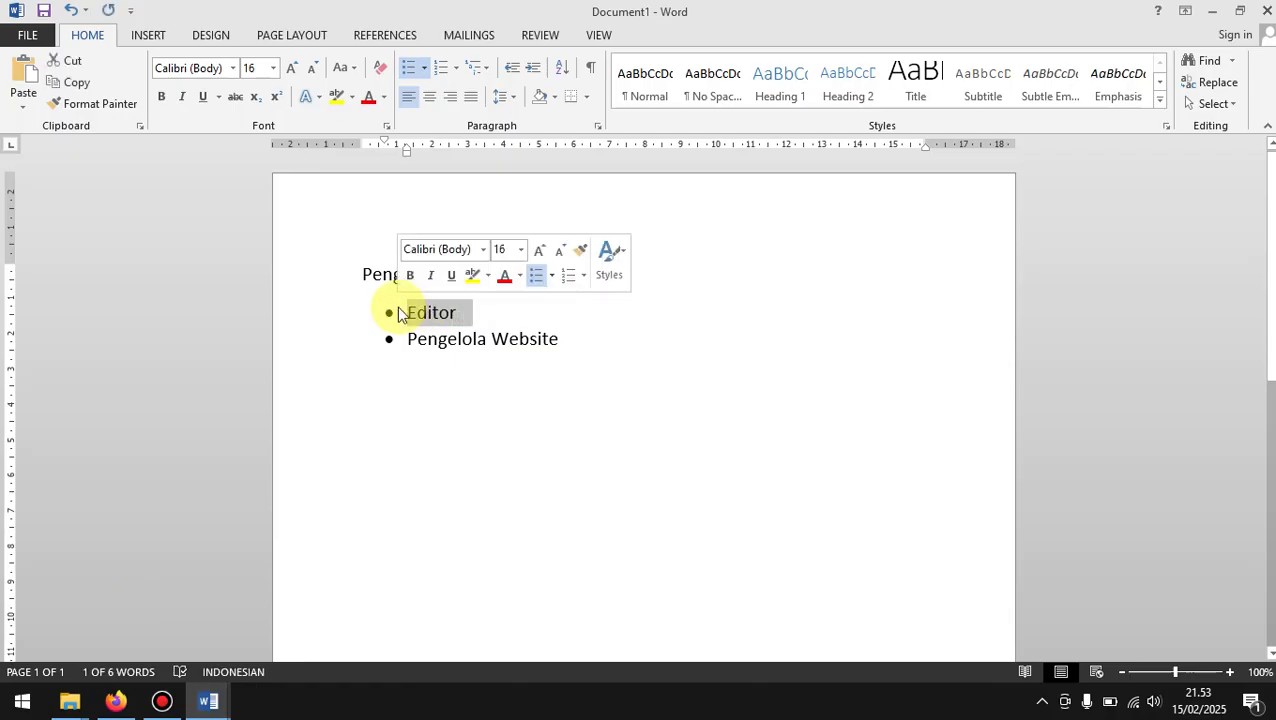
click(560, 448)
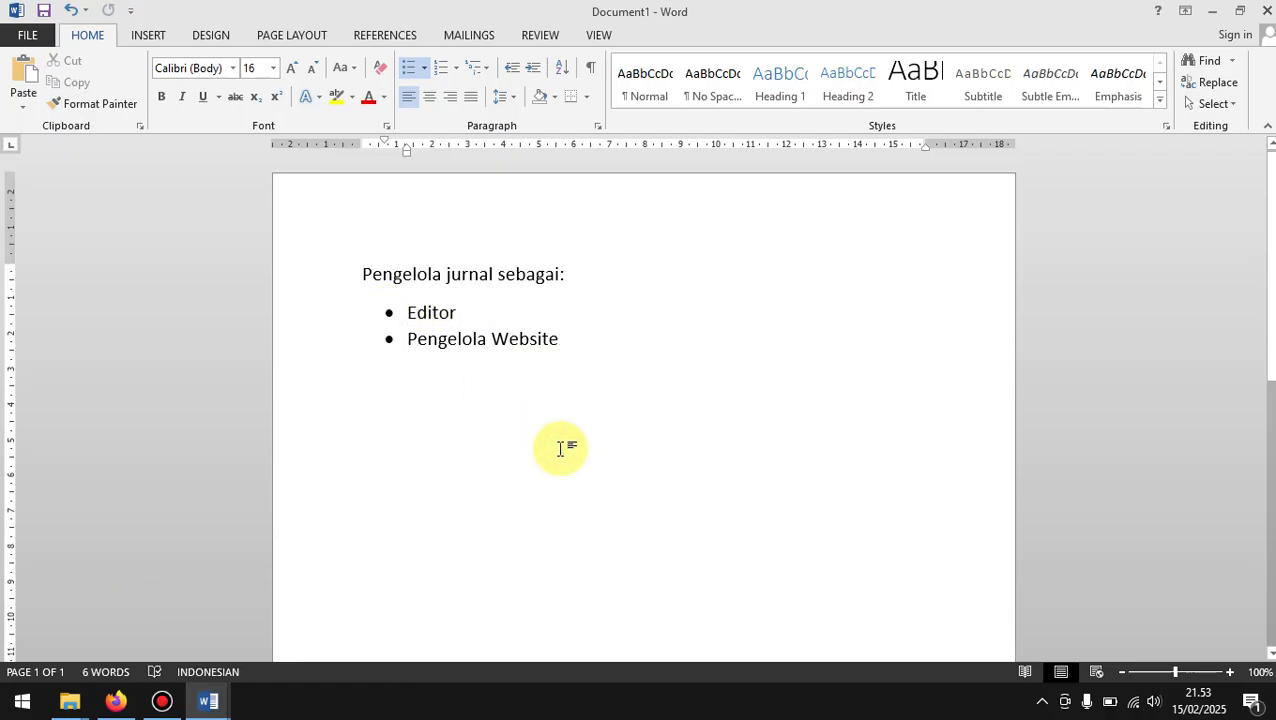
click(1211, 12)
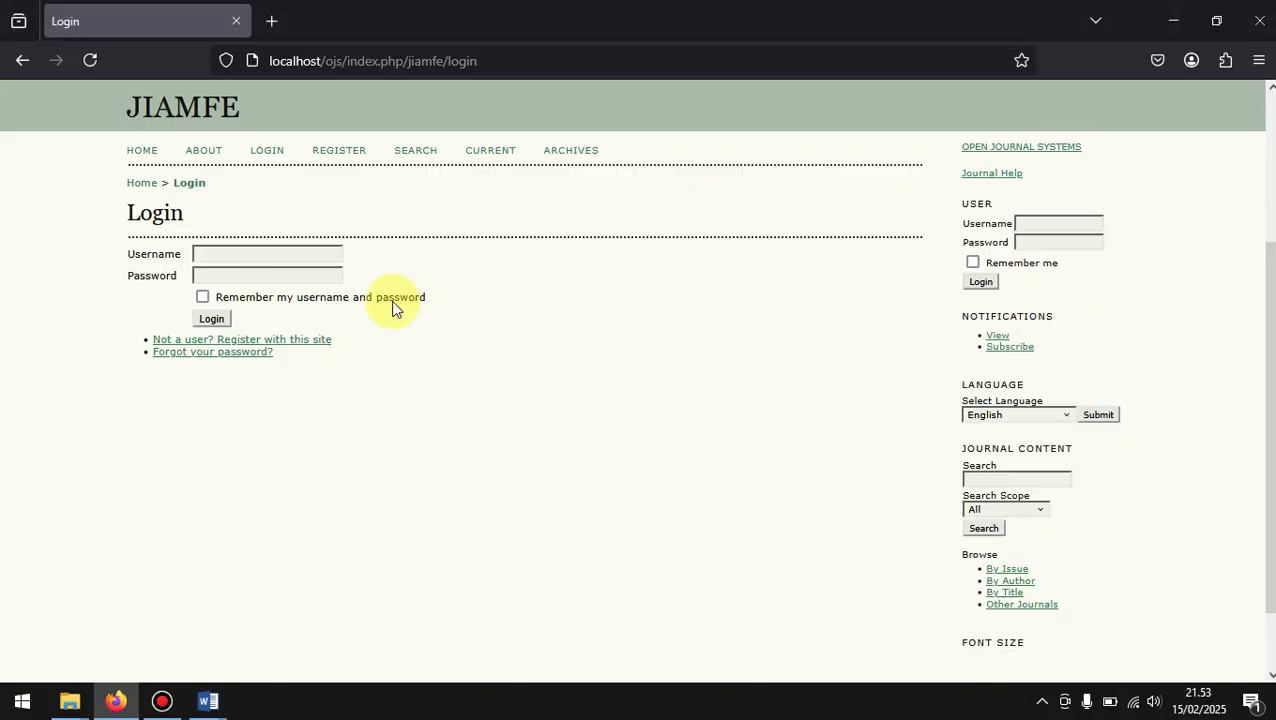
Step: Log in to the journal with the saved chiefeditor username and its account password
click(287, 256)
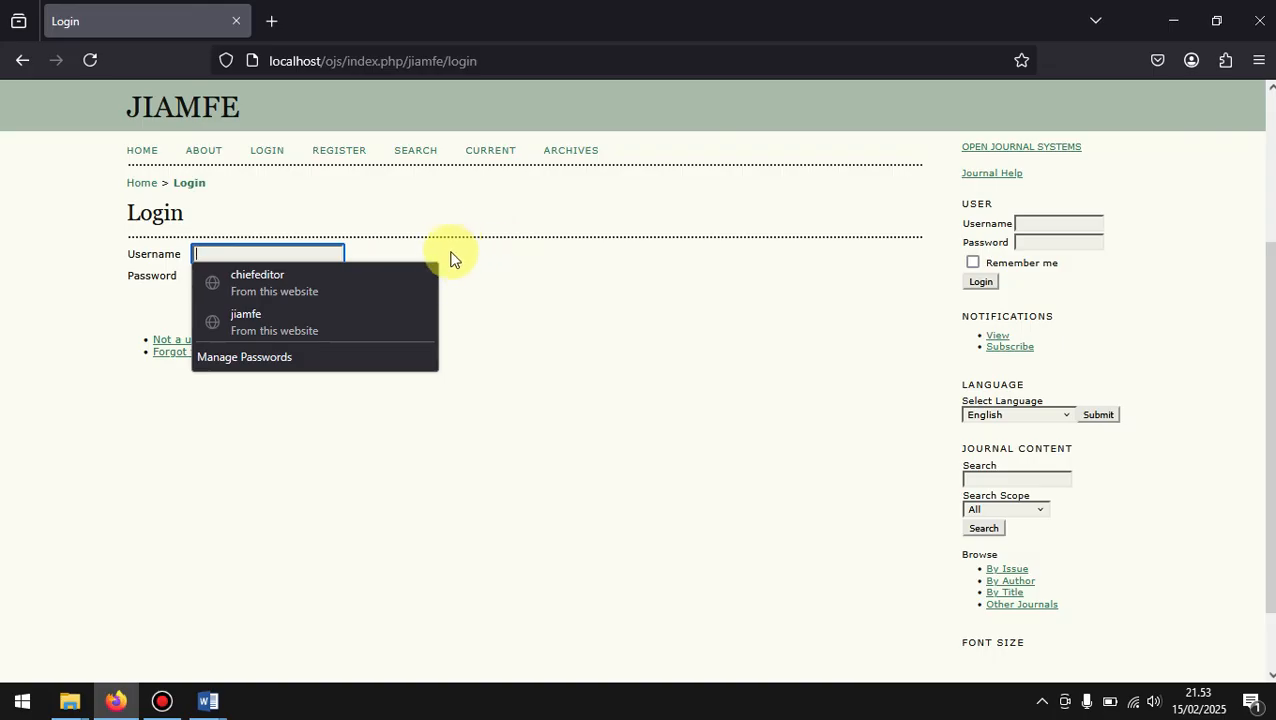
click(249, 285)
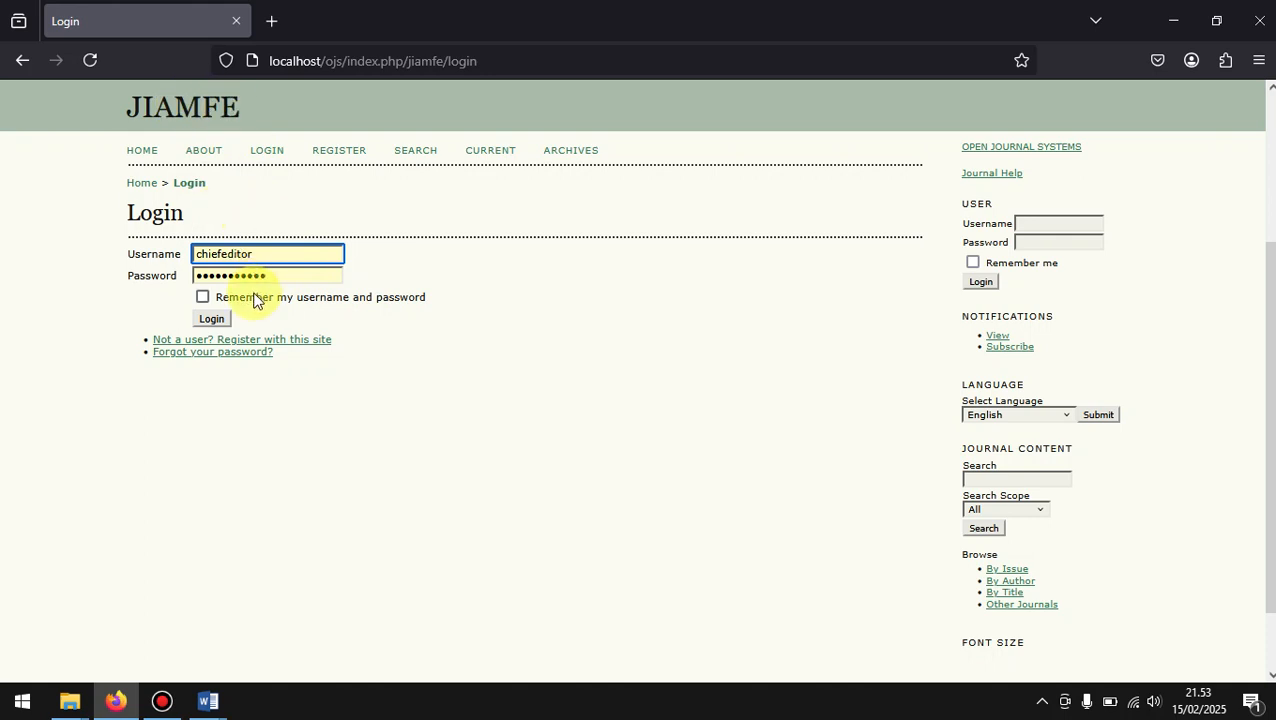
click(211, 319)
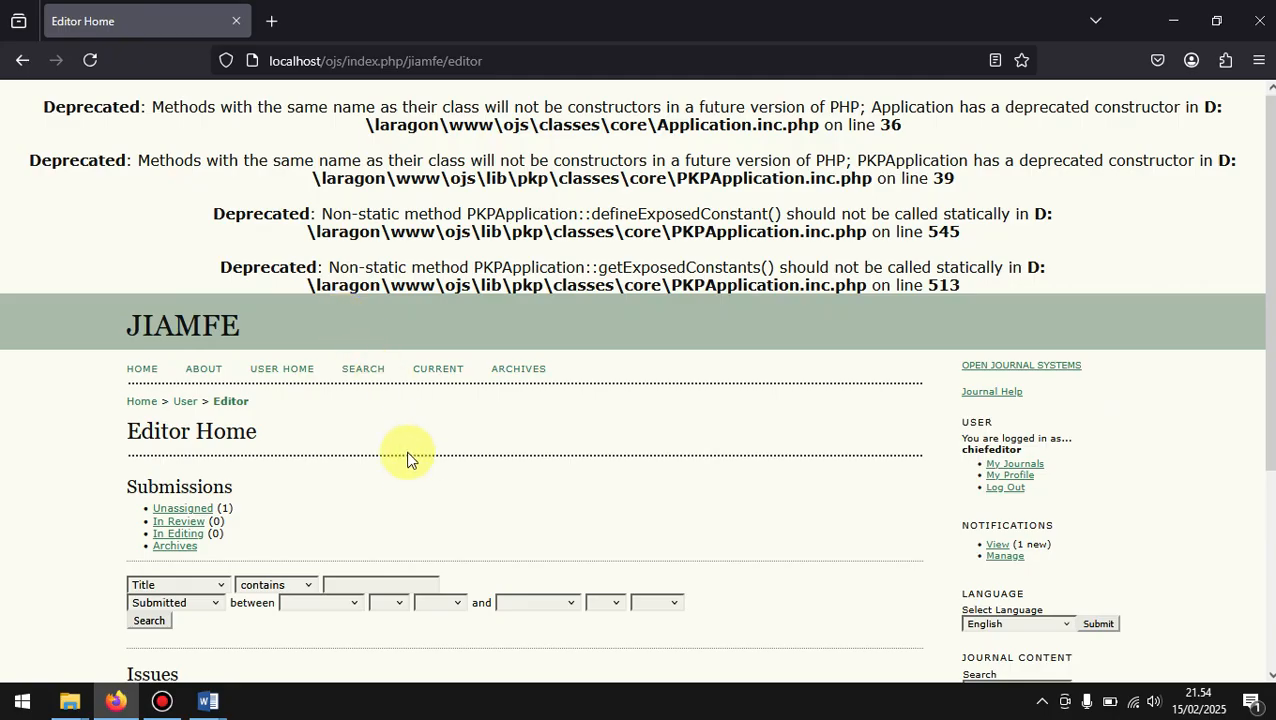
Step: Examine the Submissions and Issues sections on the Editor Home page
scroll(406, 460, down, 2)
scroll(406, 462, down, 2)
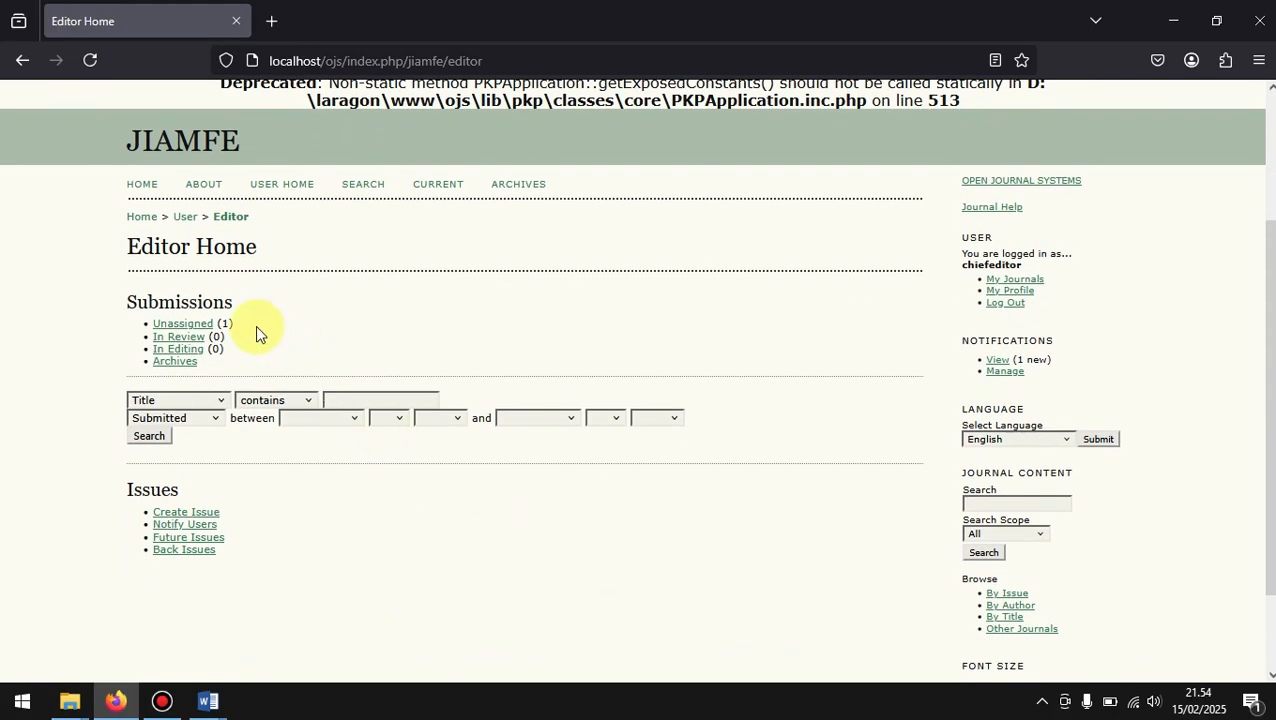
scroll(255, 325, down, 1)
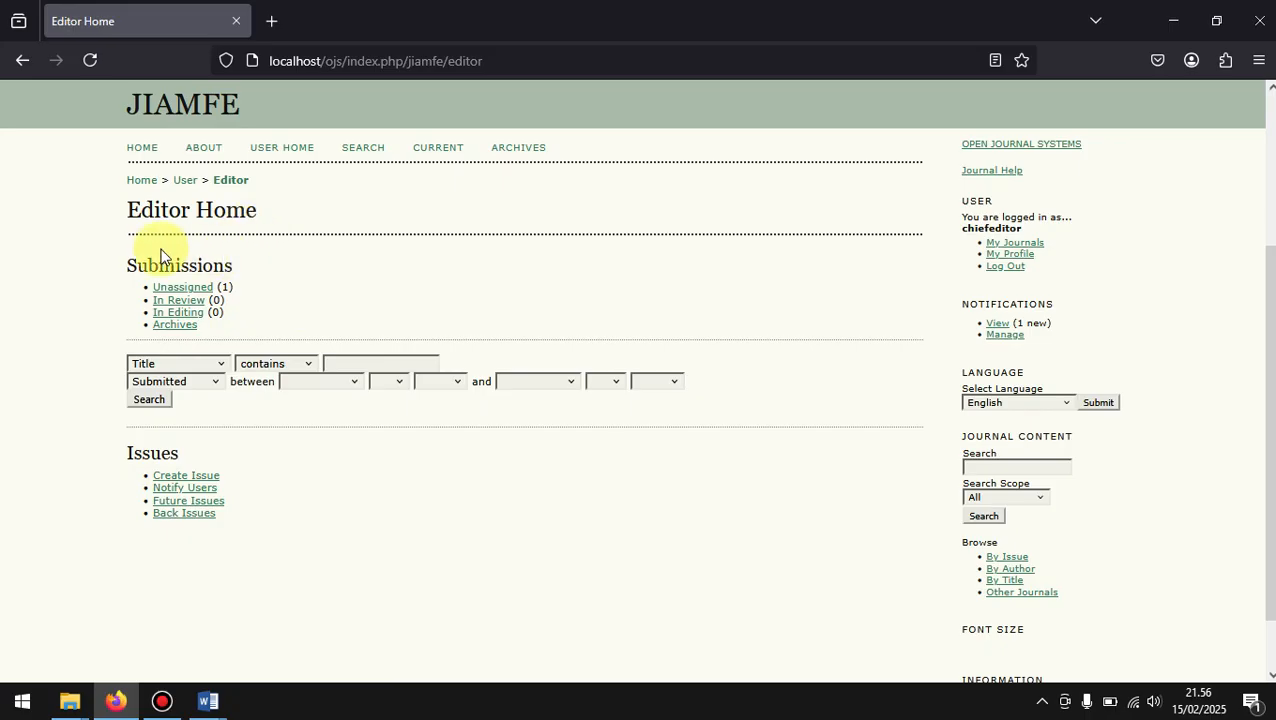
double_click(217, 266)
drag(278, 500, 131, 444)
double_click(137, 447)
click(212, 457)
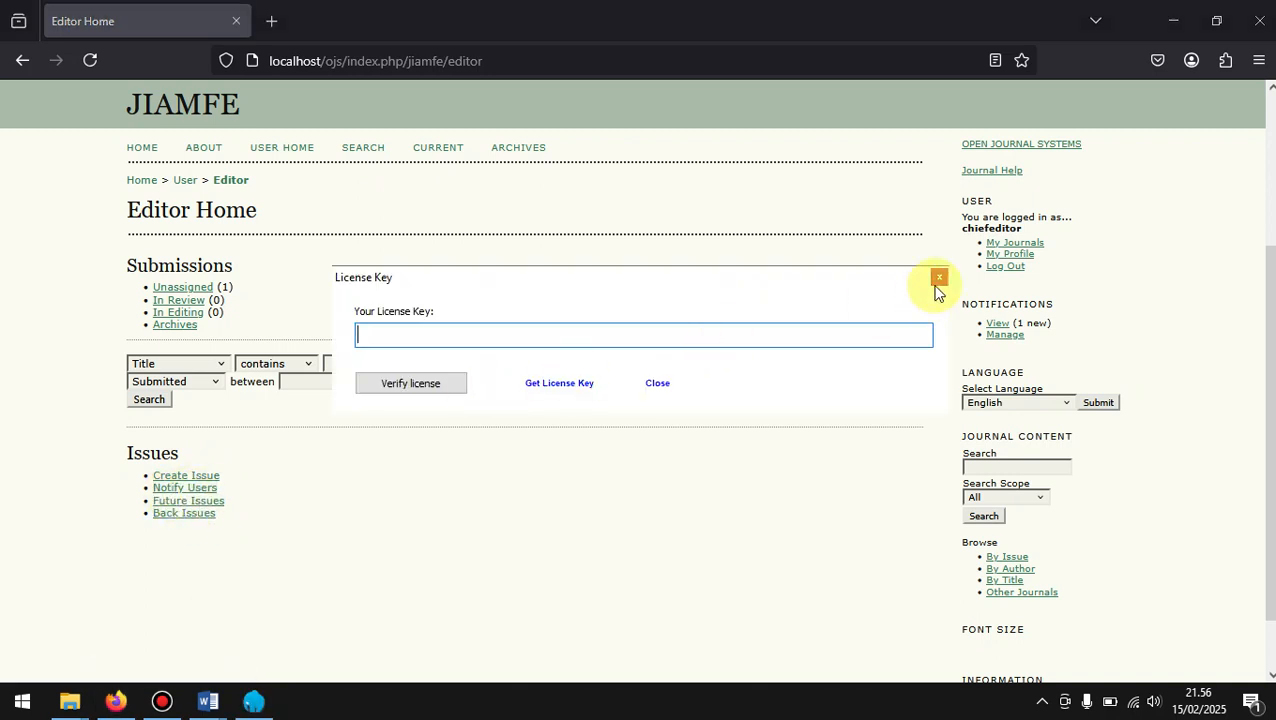
Step: Dismiss the Laragon license dialogs and close the Laragon store page in the browser
click(668, 384)
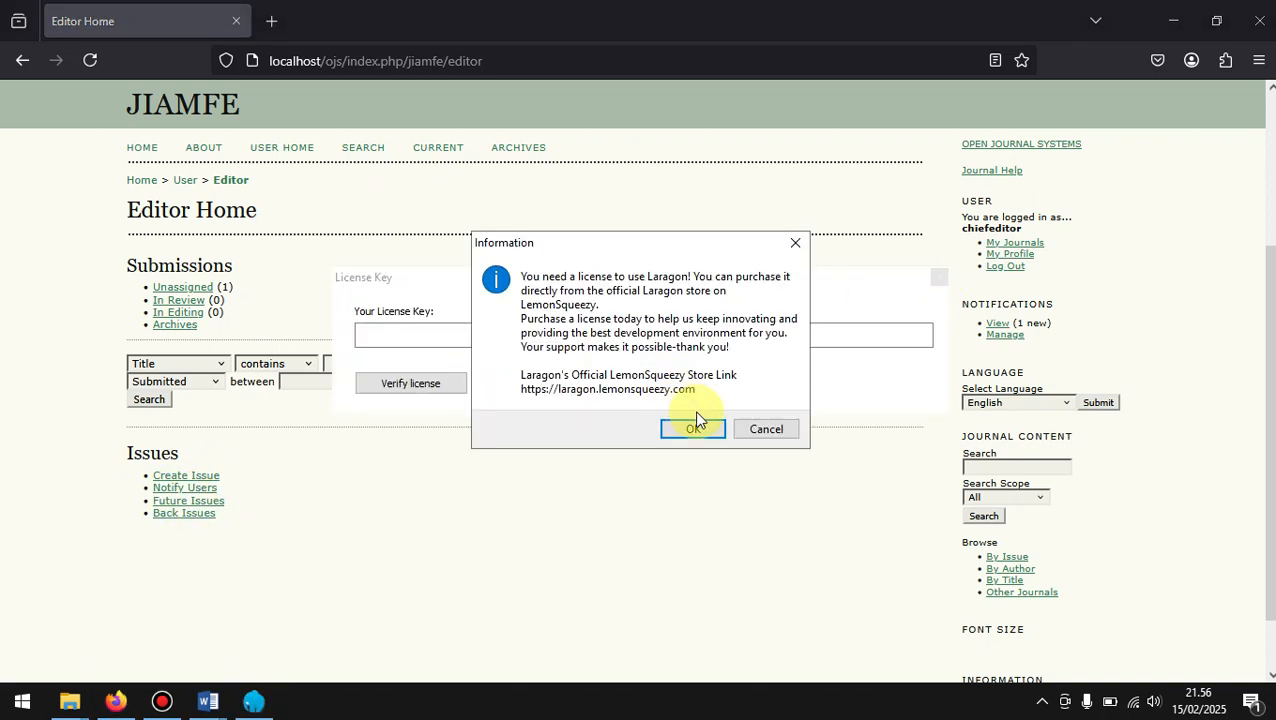
click(765, 438)
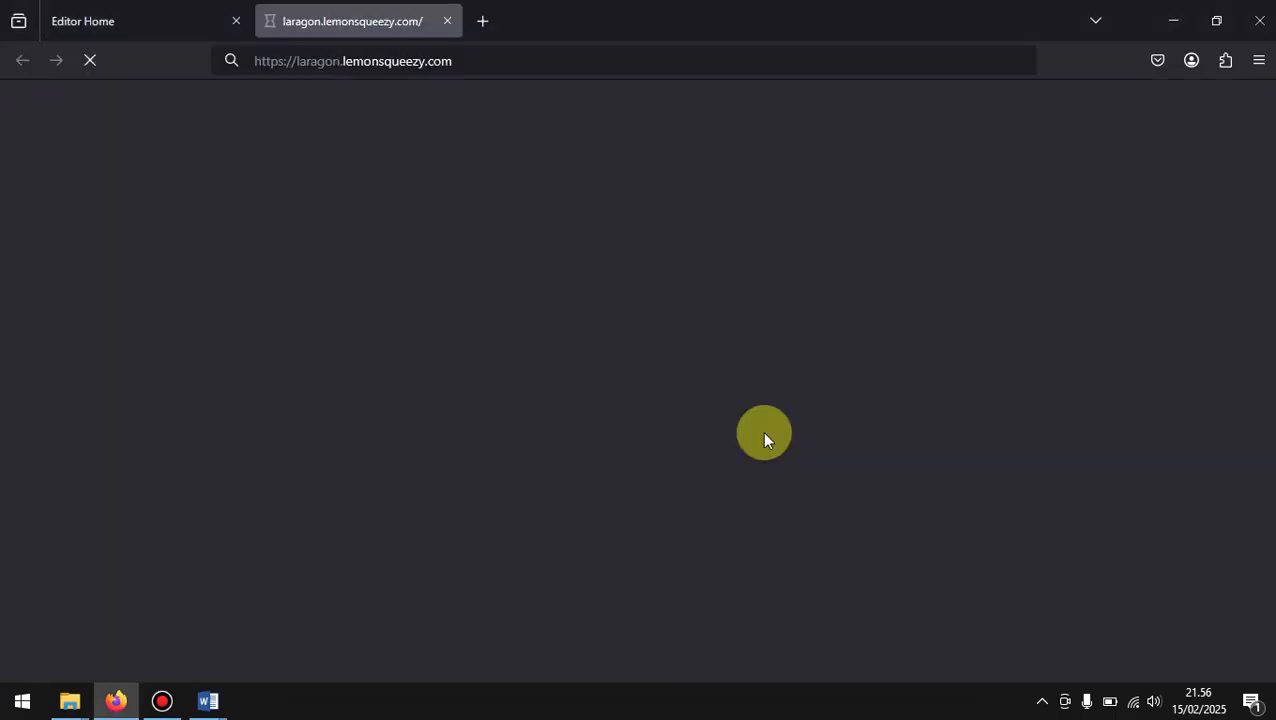
click(450, 21)
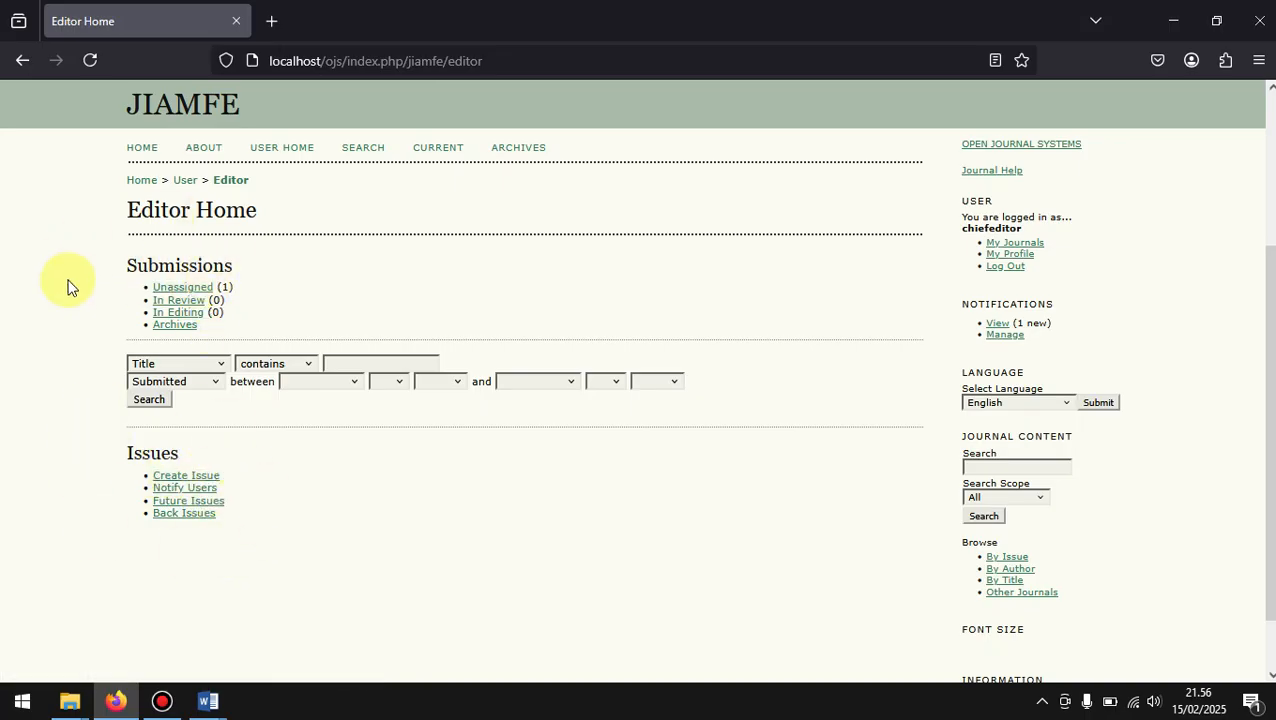
Step: Open the Unassigned submissions queue and examine its filters and submission list
click(206, 290)
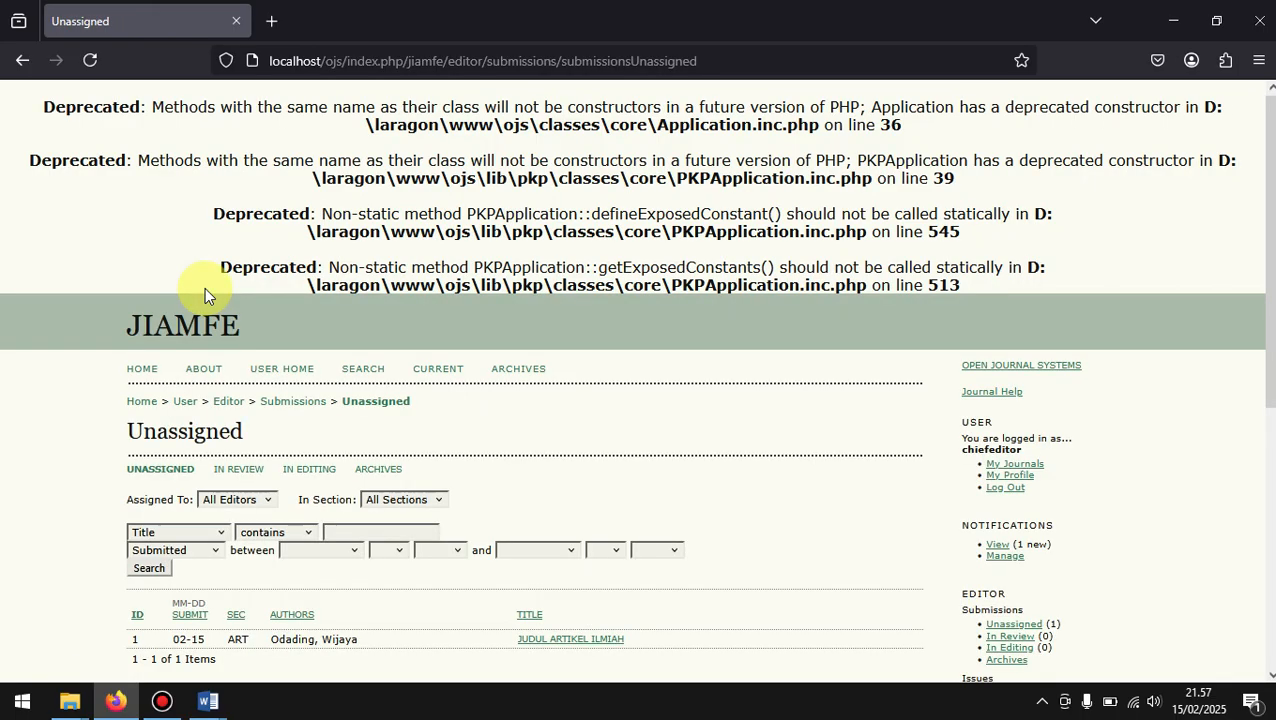
scroll(513, 388, down, 3)
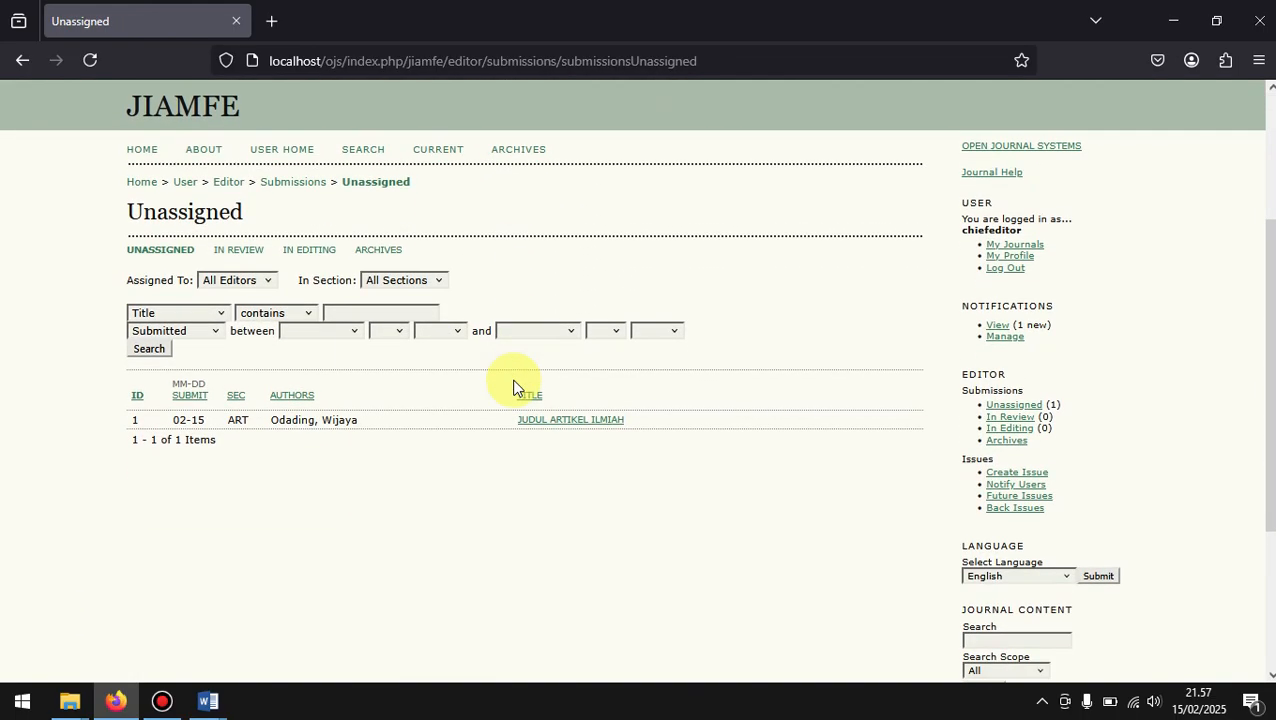
scroll(513, 388, up, 1)
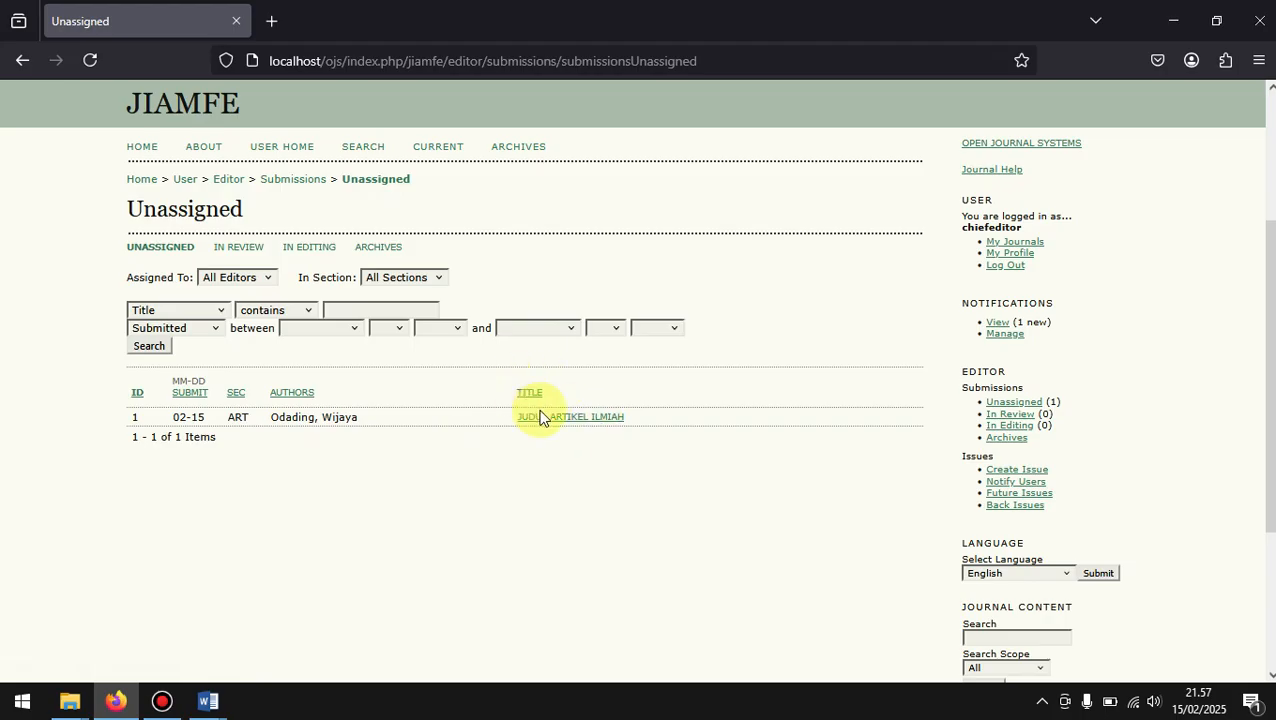
Step: Open the submission JUDUL ARTIKEL ILMIAH and examine its Submission, Editors, Status and Submission Metadata sections
click(570, 428)
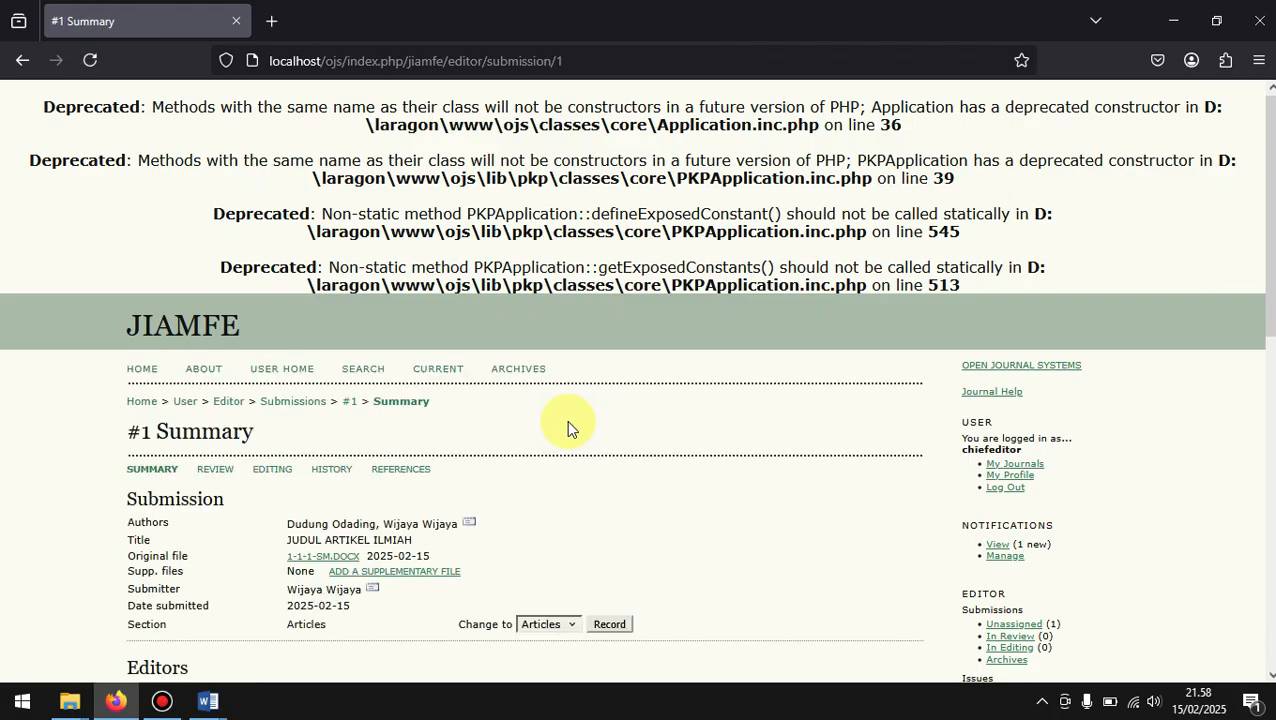
scroll(567, 420, down, 4)
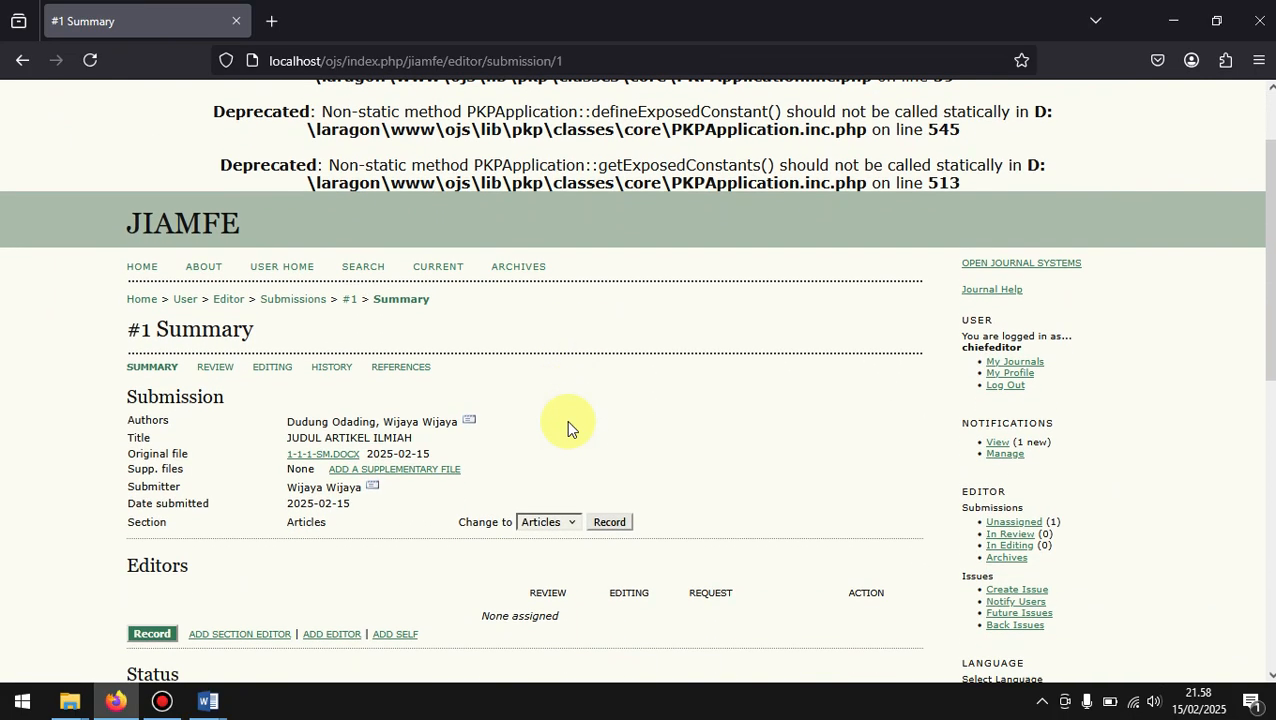
scroll(567, 427, down, 2)
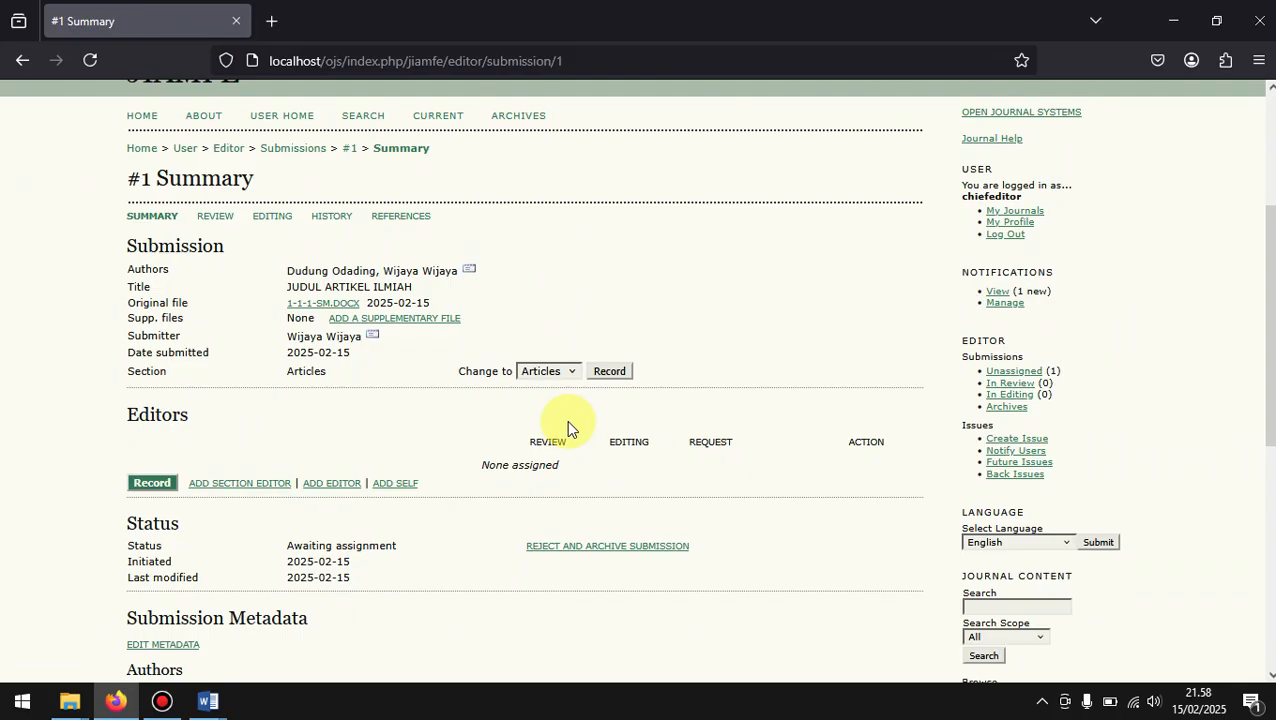
scroll(566, 427, down, 1)
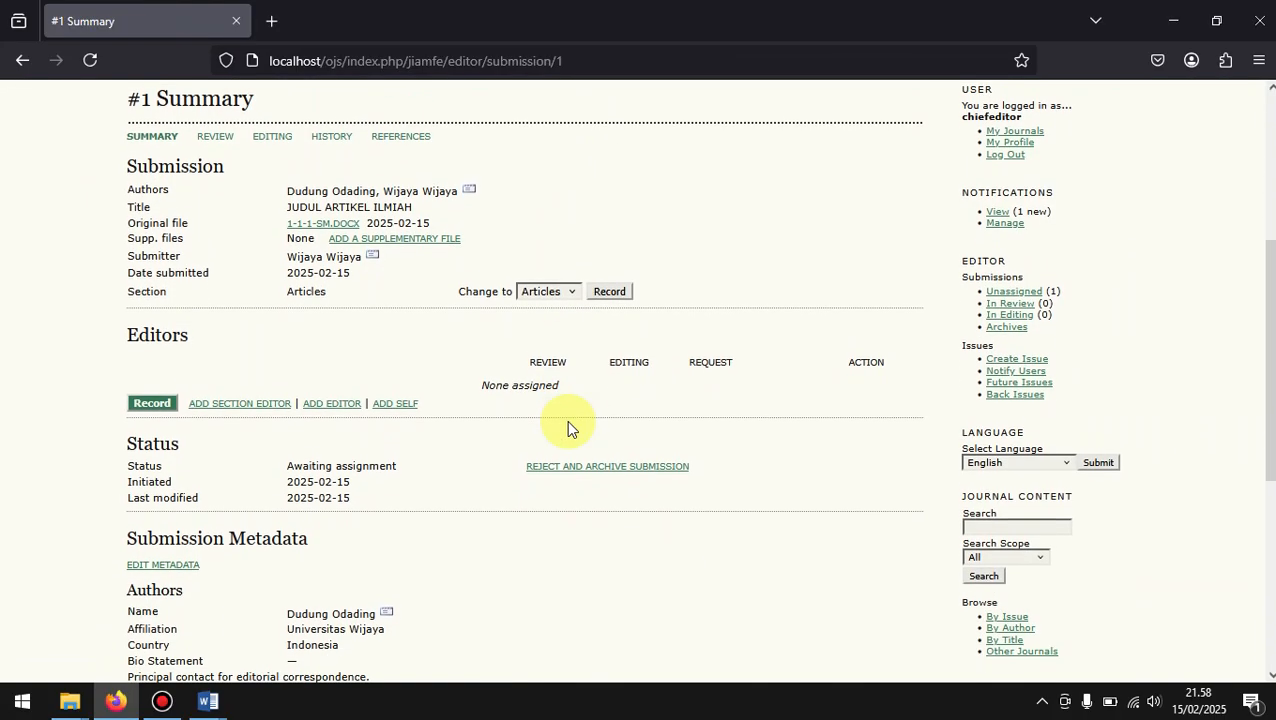
scroll(566, 427, down, 1)
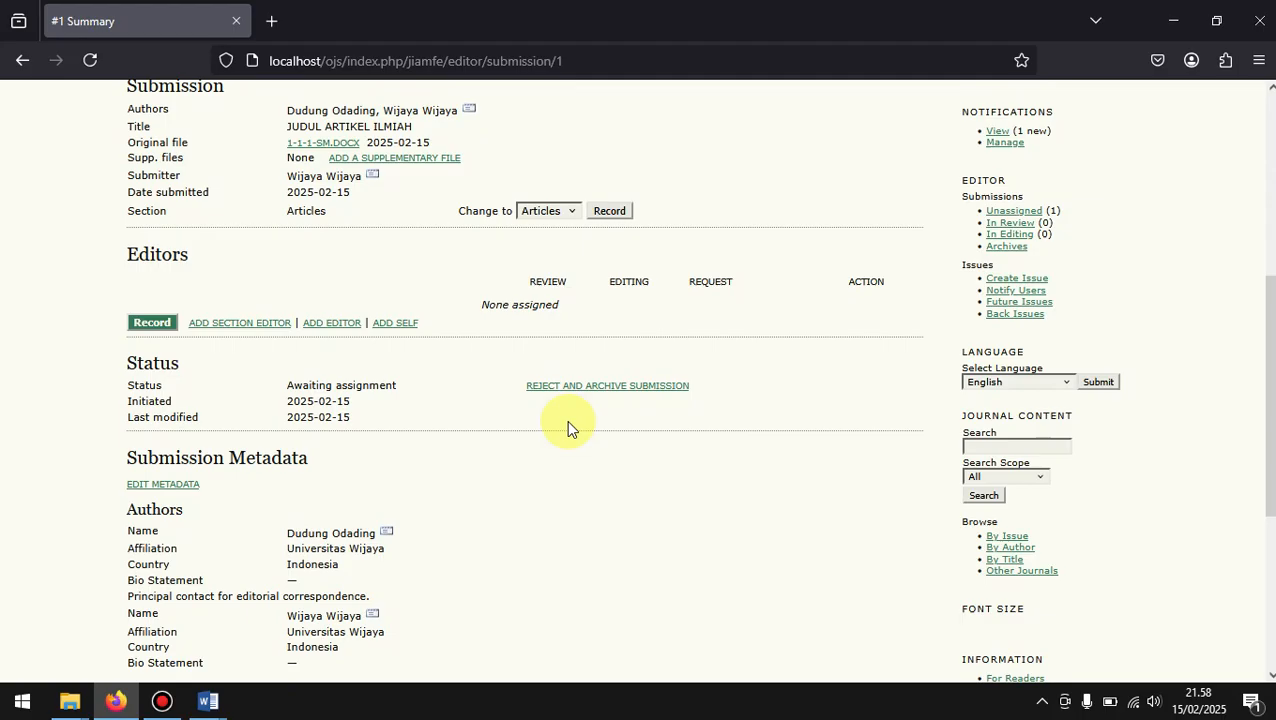
scroll(567, 422, down, 2)
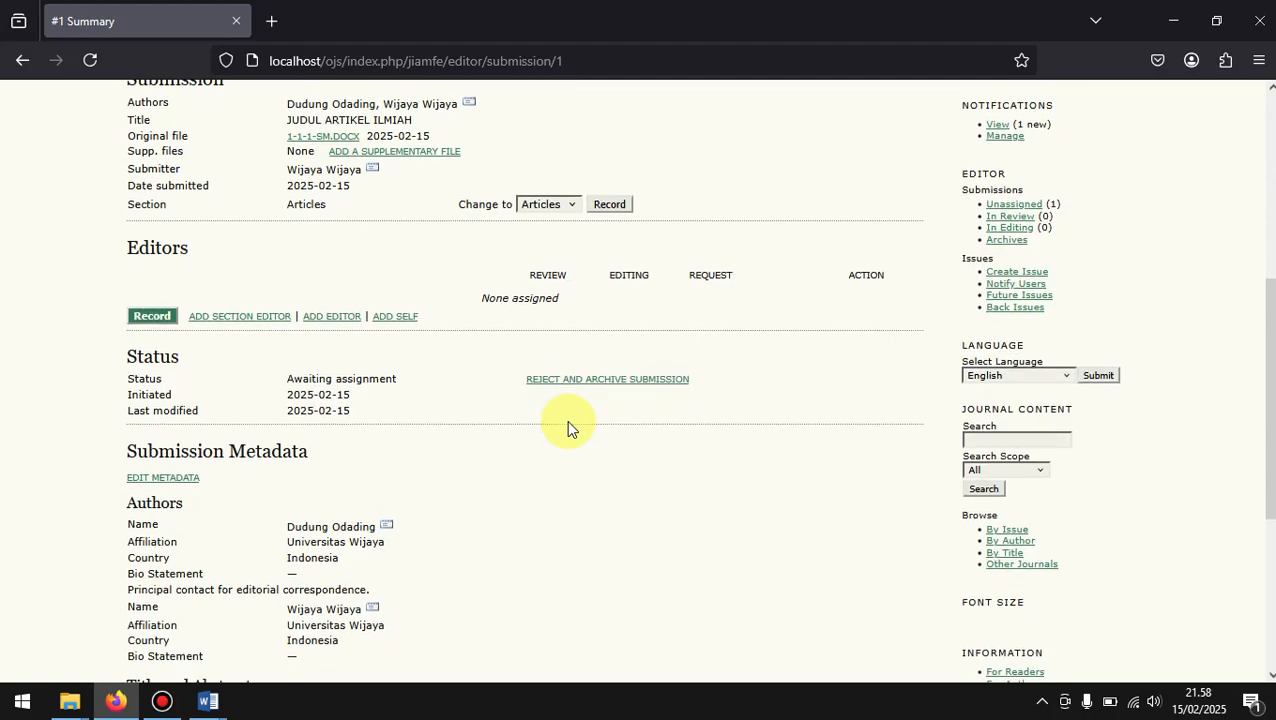
scroll(567, 425, down, 2)
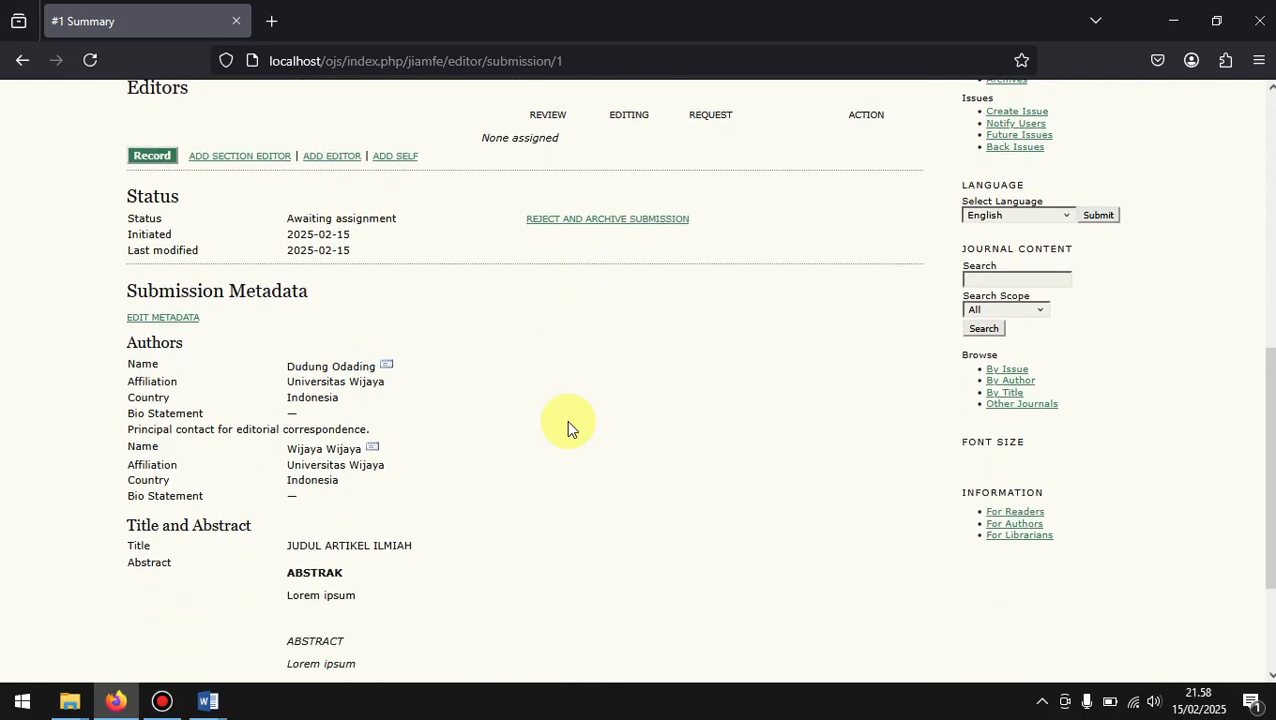
scroll(566, 428, up, 6)
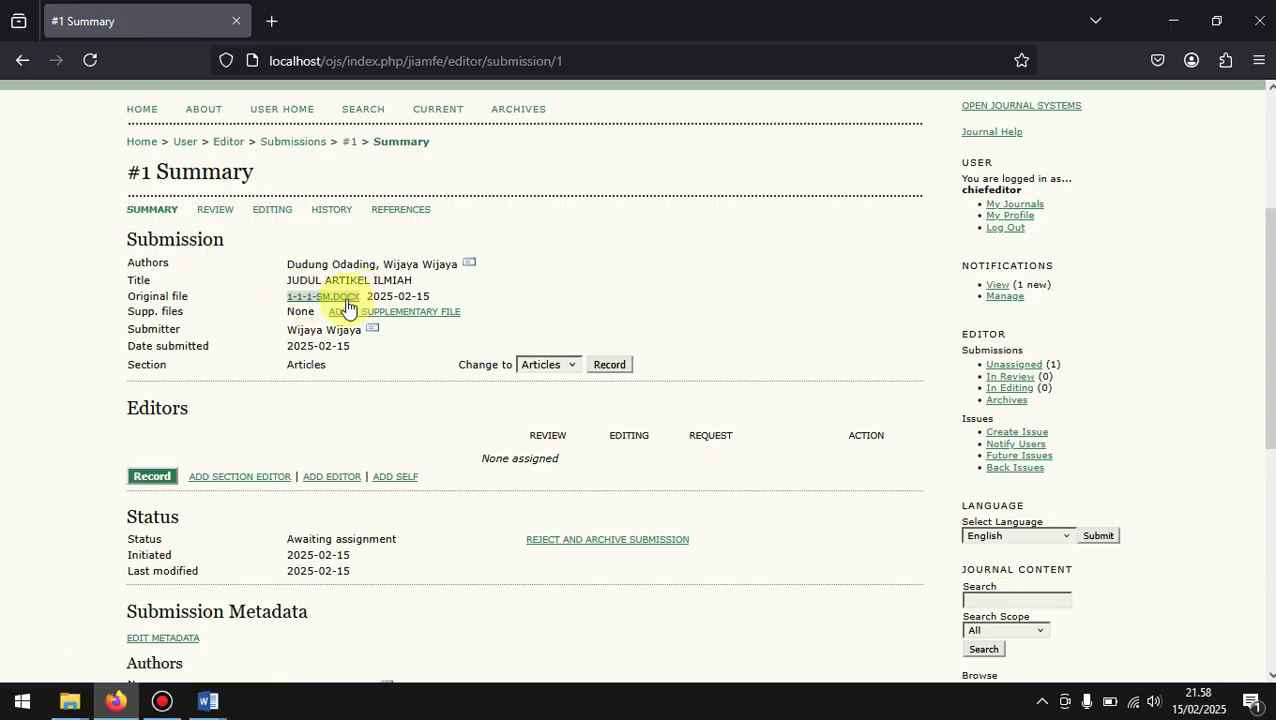
Step: Download the submission's original file 1-1-1-SM.docx and open it in Word, recovering its contents and closing the repair report
click(320, 298)
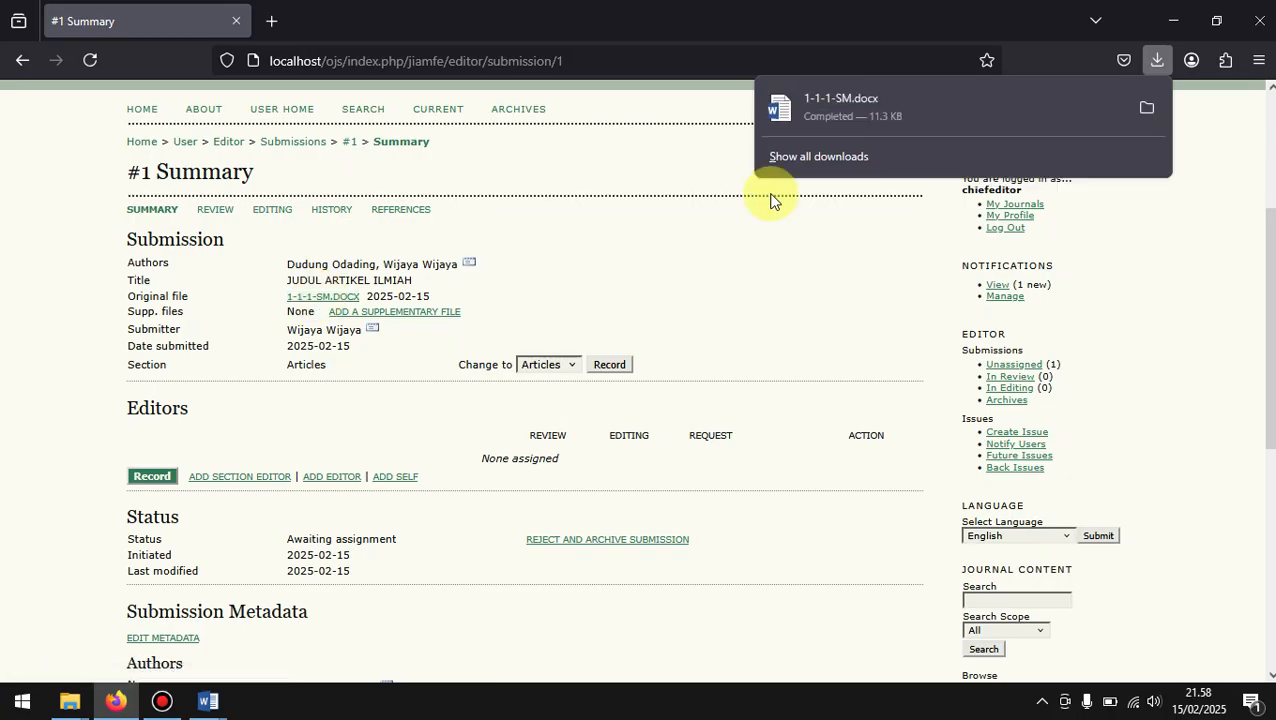
click(852, 112)
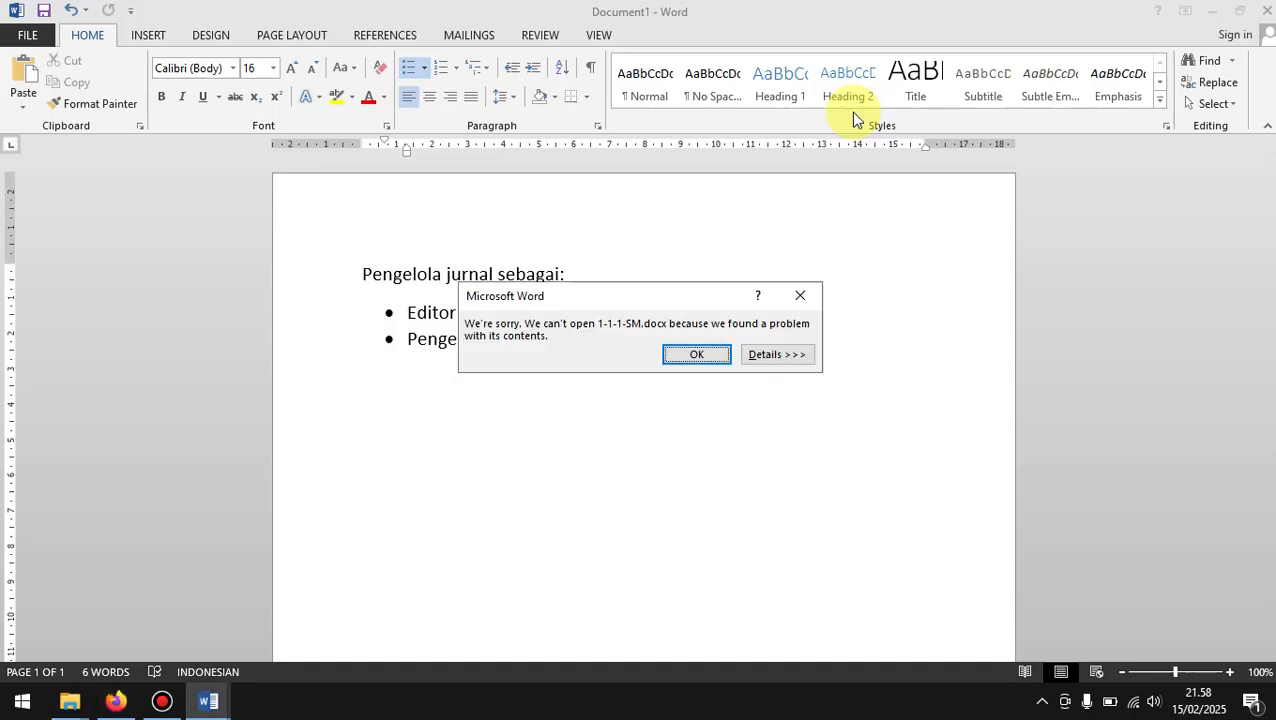
click(680, 350)
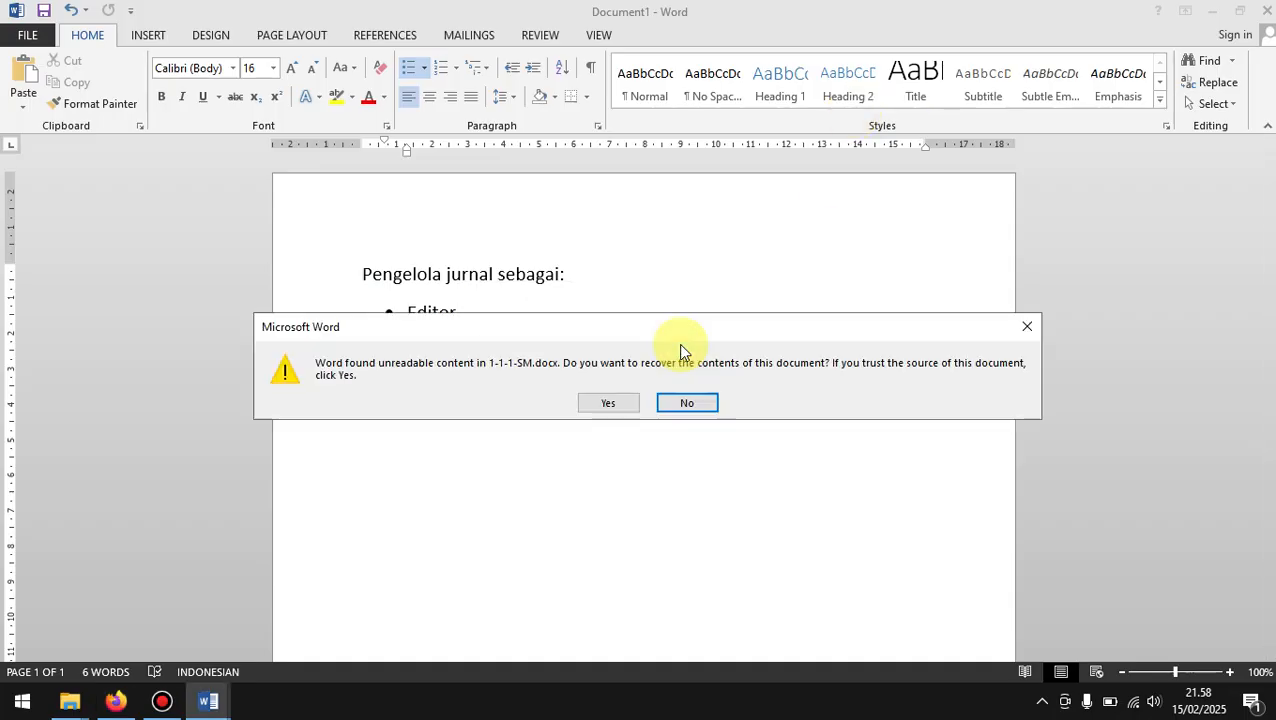
click(622, 400)
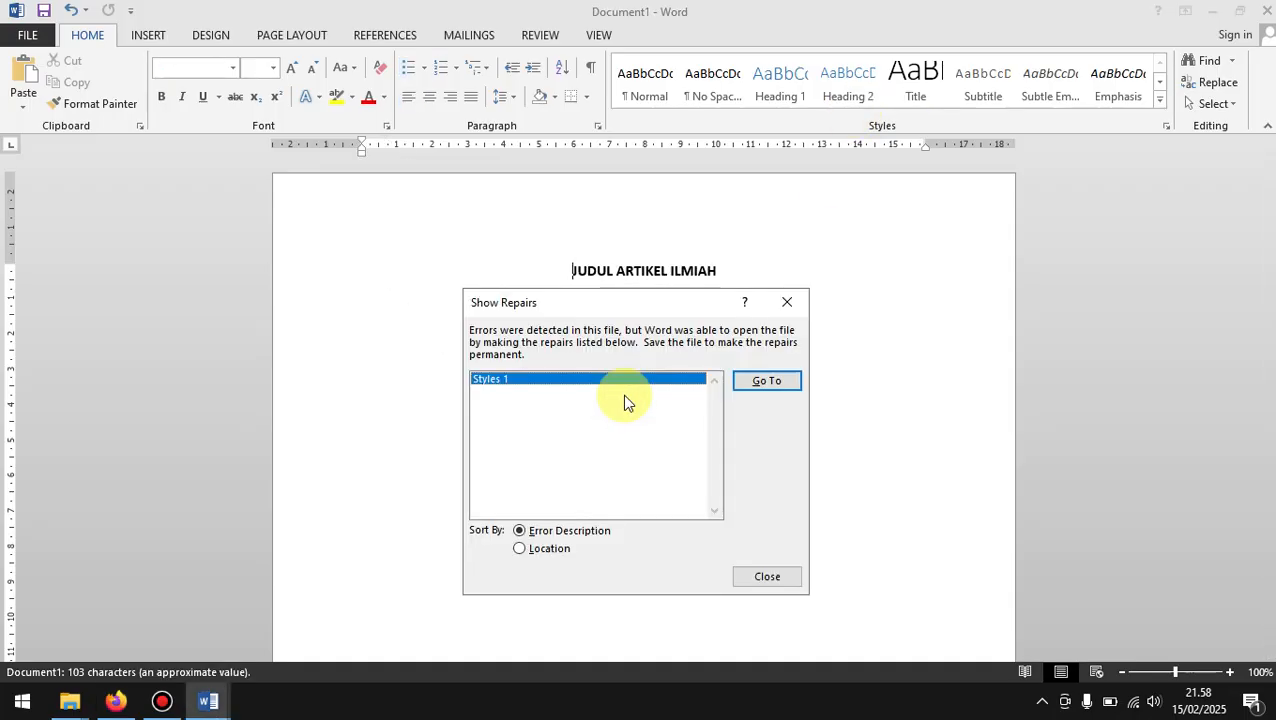
click(788, 305)
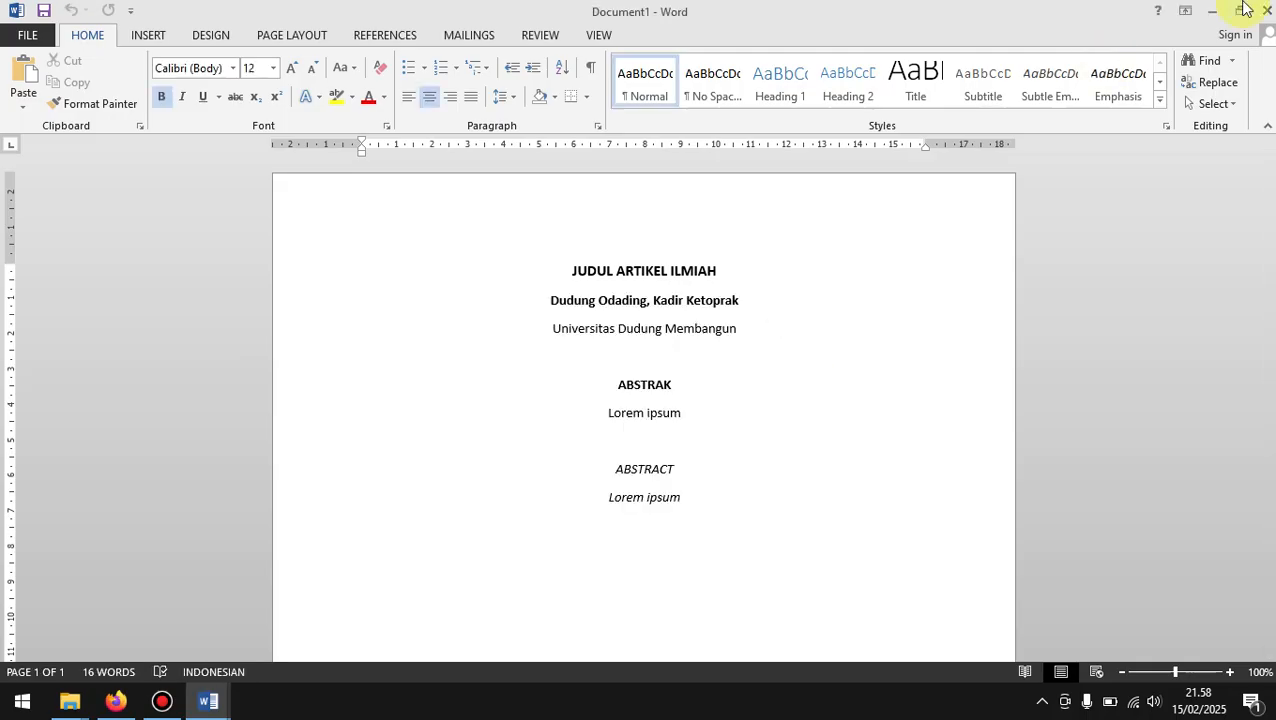
Step: Switch to the Word document File dari penulis.docx and examine its title, author, affiliation and abstract text
click(208, 702)
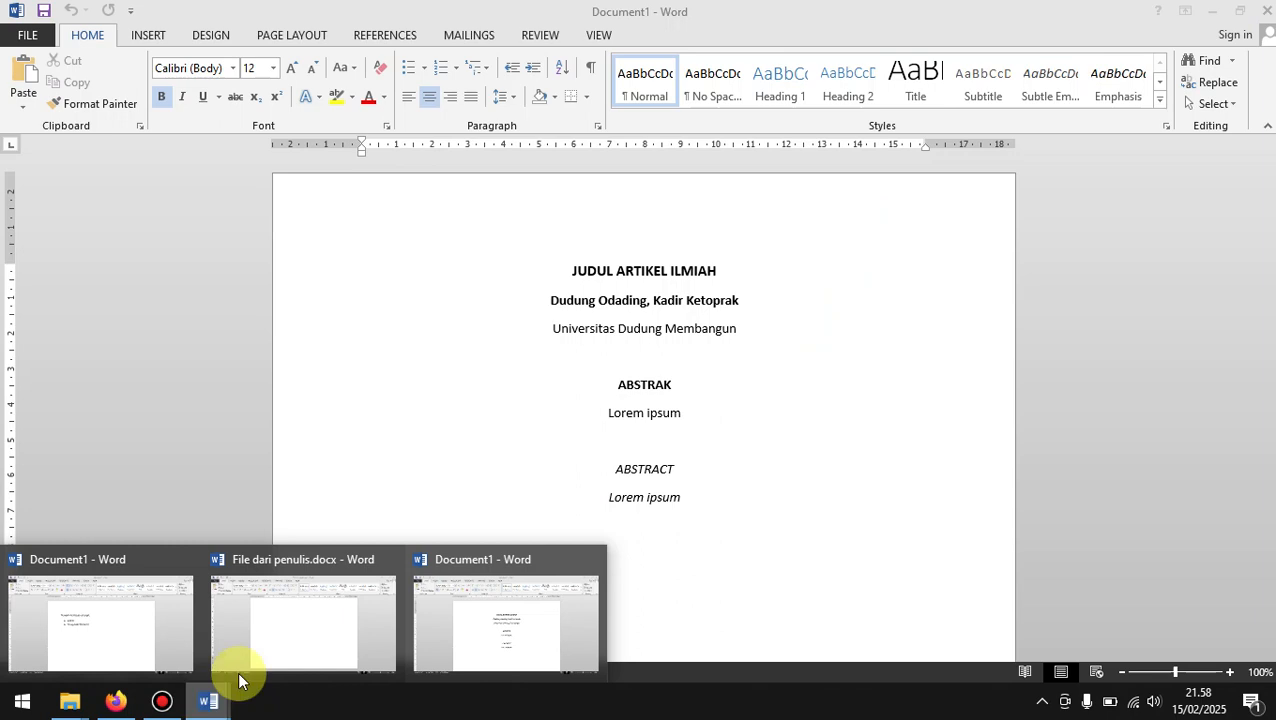
click(236, 601)
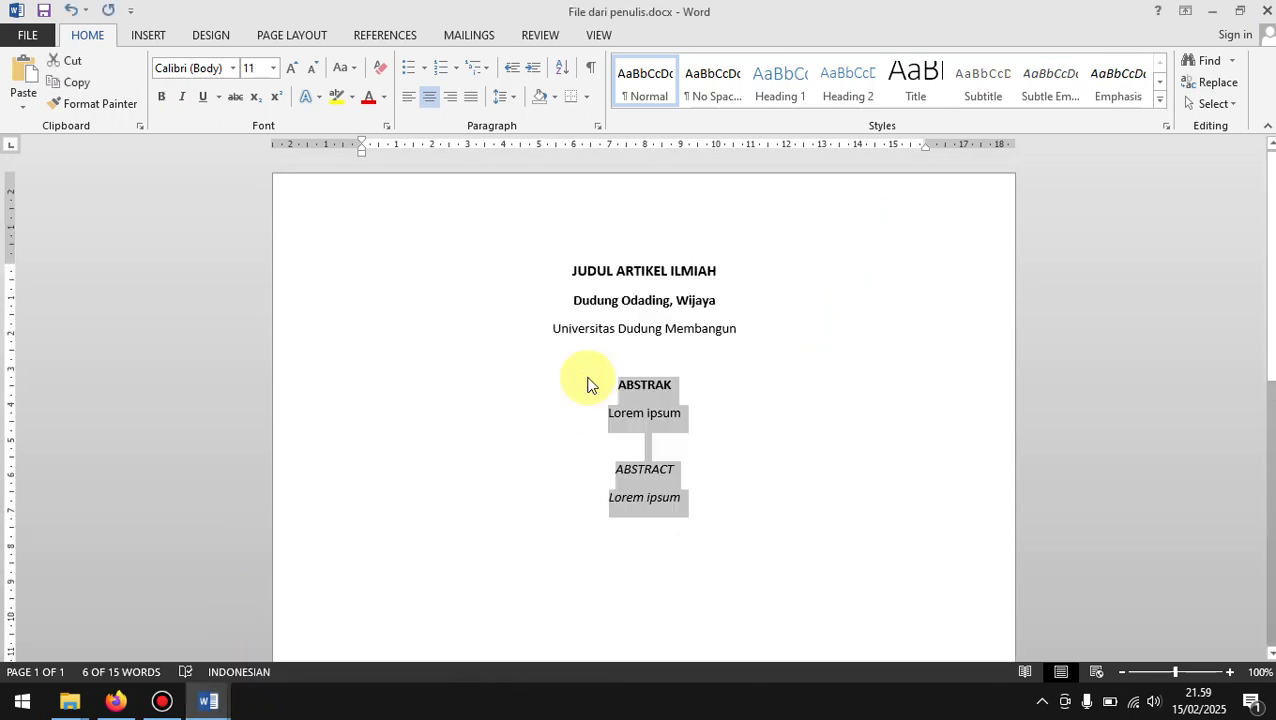
right_click(588, 385)
click(490, 362)
click(490, 363)
click(207, 700)
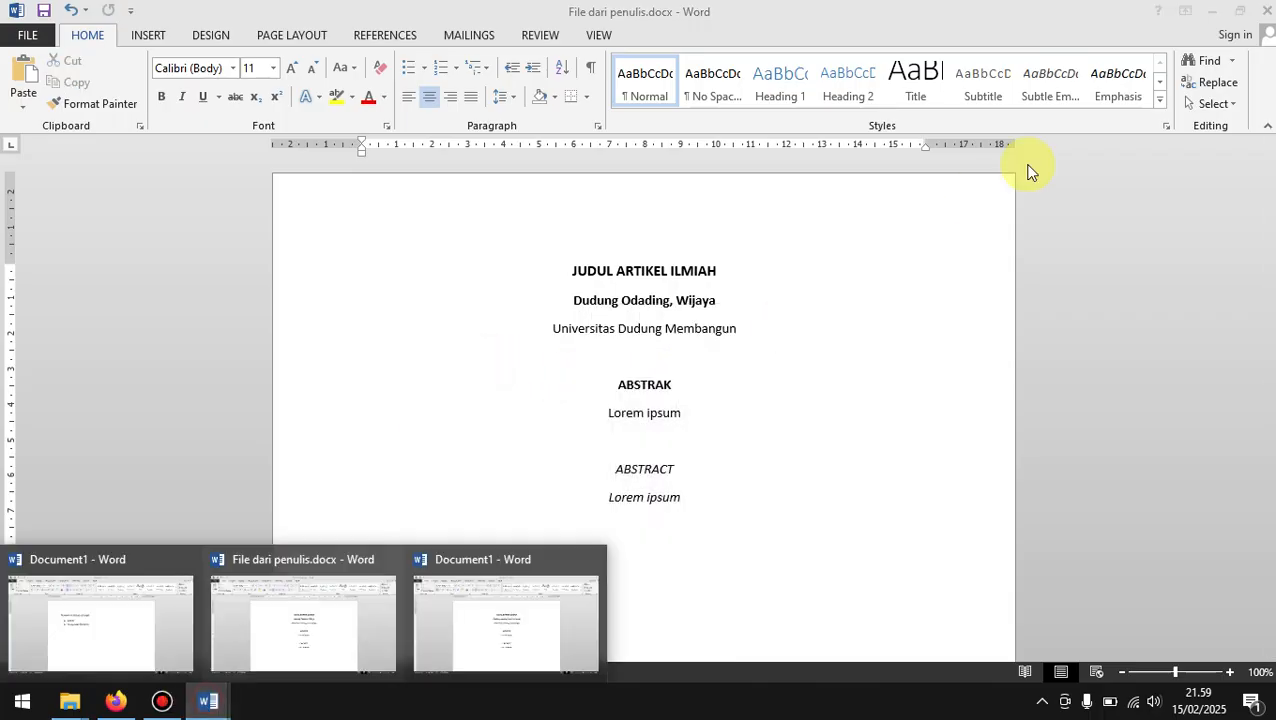
Step: Examine File dari penulis.docx once more, minimize the open Word documents and return to the submission's Summary page in the browser
click(323, 625)
scroll(743, 484, down, 1)
scroll(746, 484, up, 1)
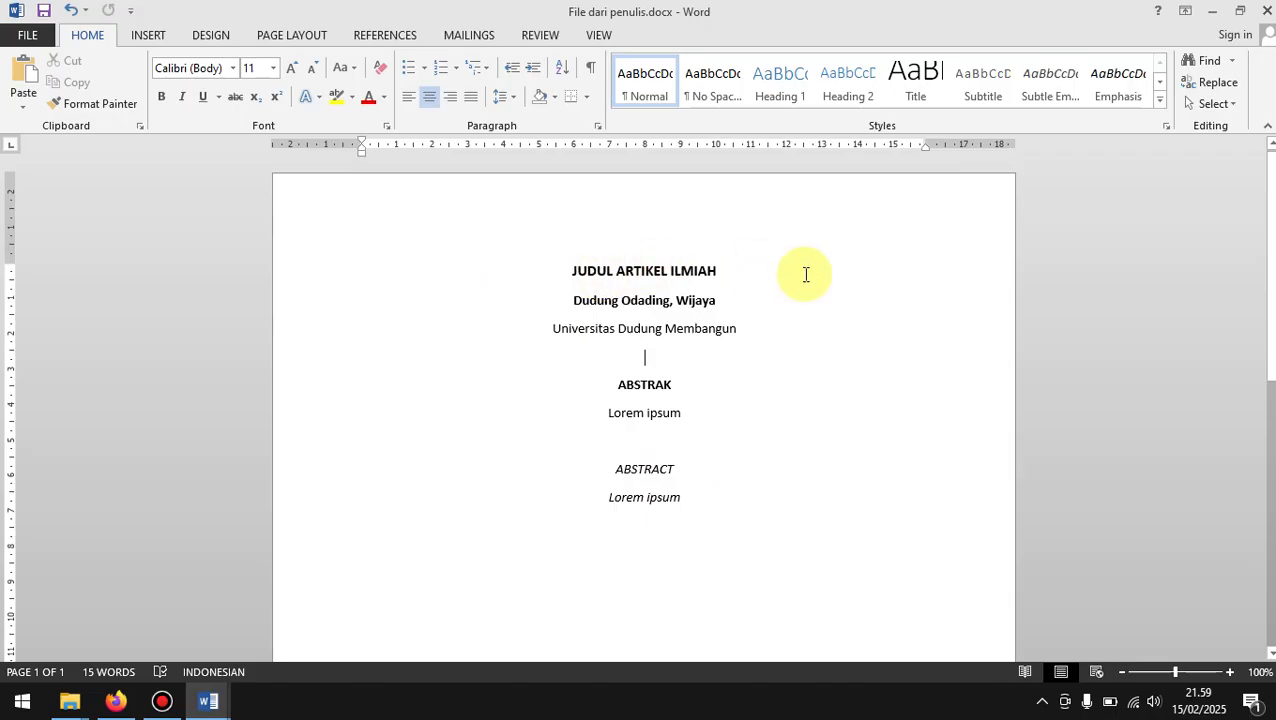
click(1210, 10)
click(1210, 10)
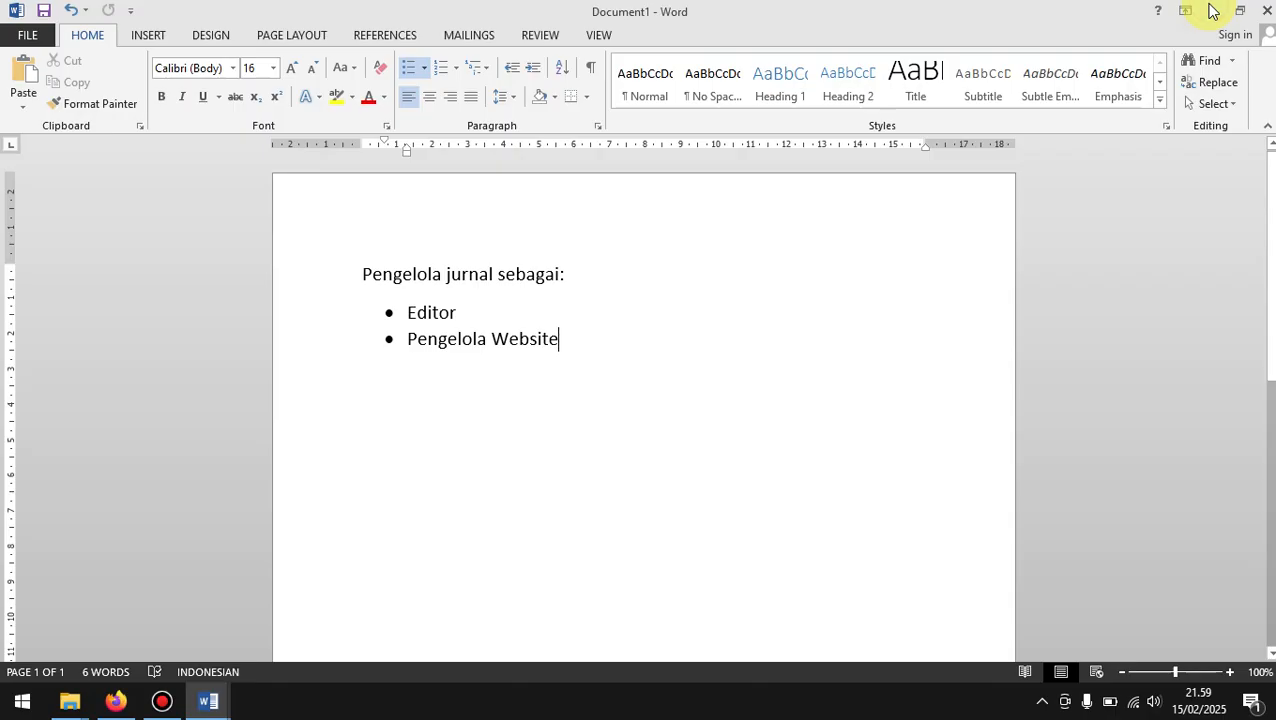
click(1210, 10)
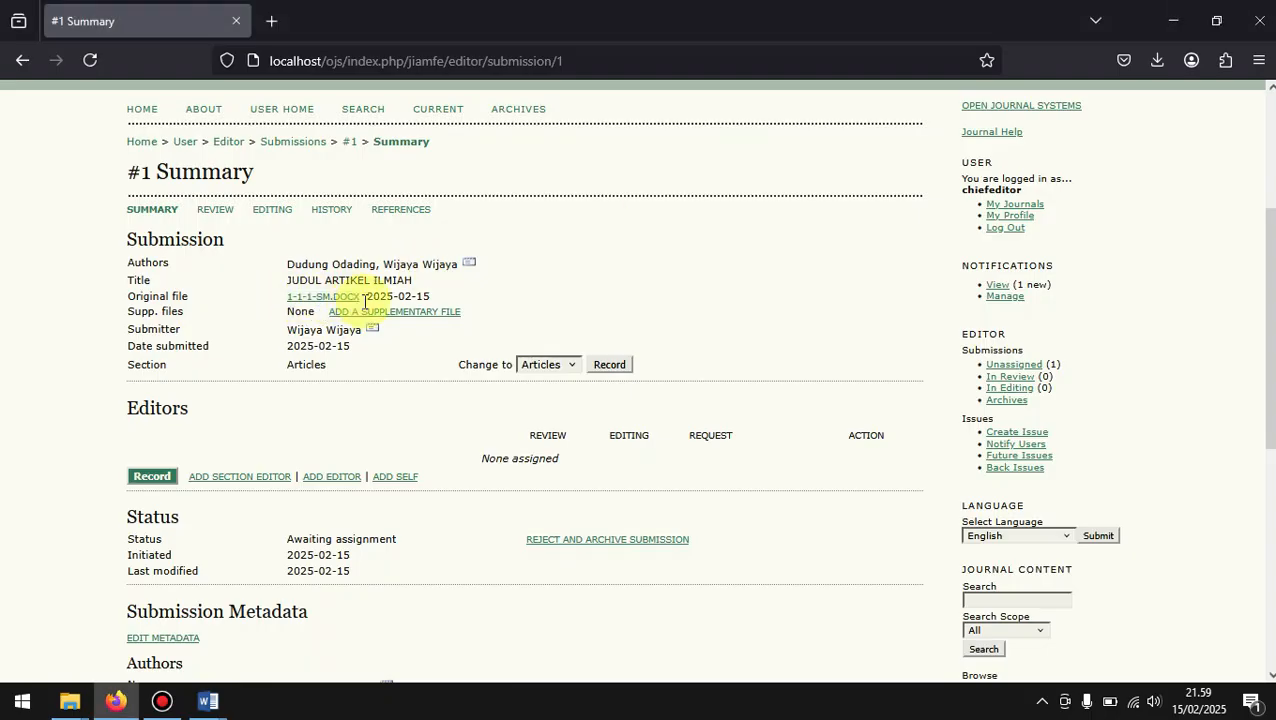
Step: Open the list of section editors for the submission and assign sectionEditor one
scroll(400, 378, down, 3)
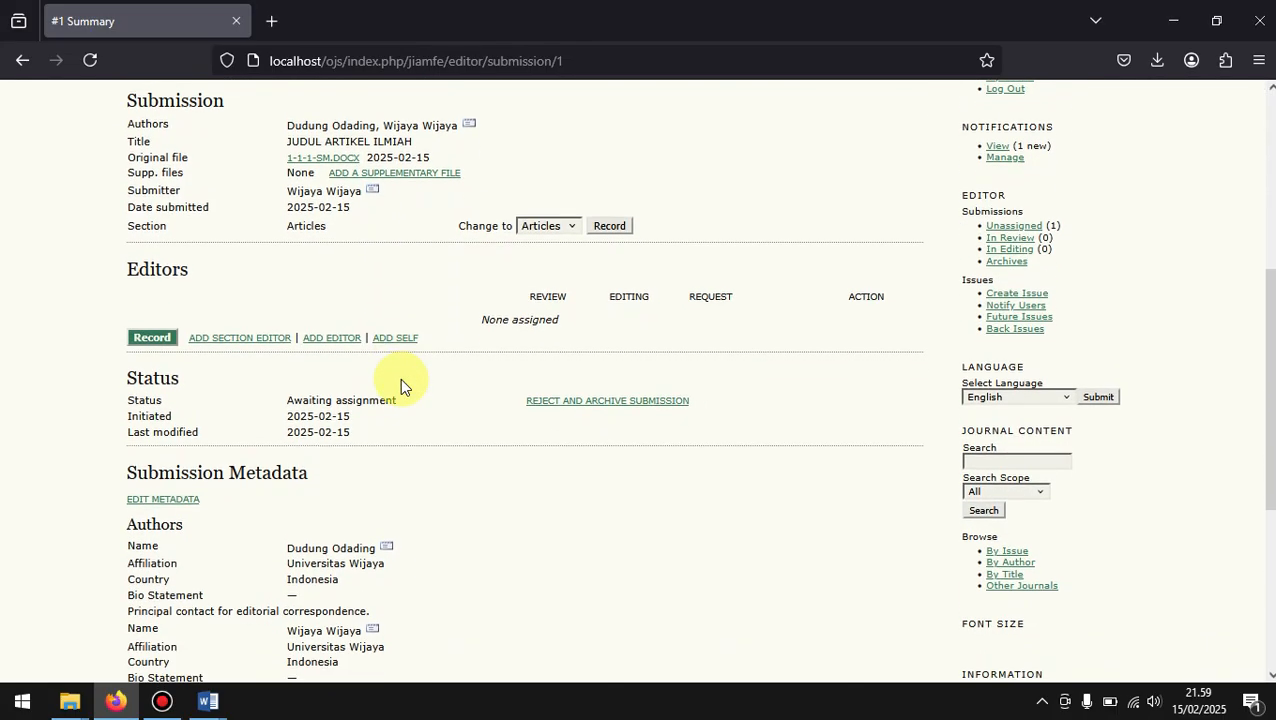
scroll(400, 378, down, 1)
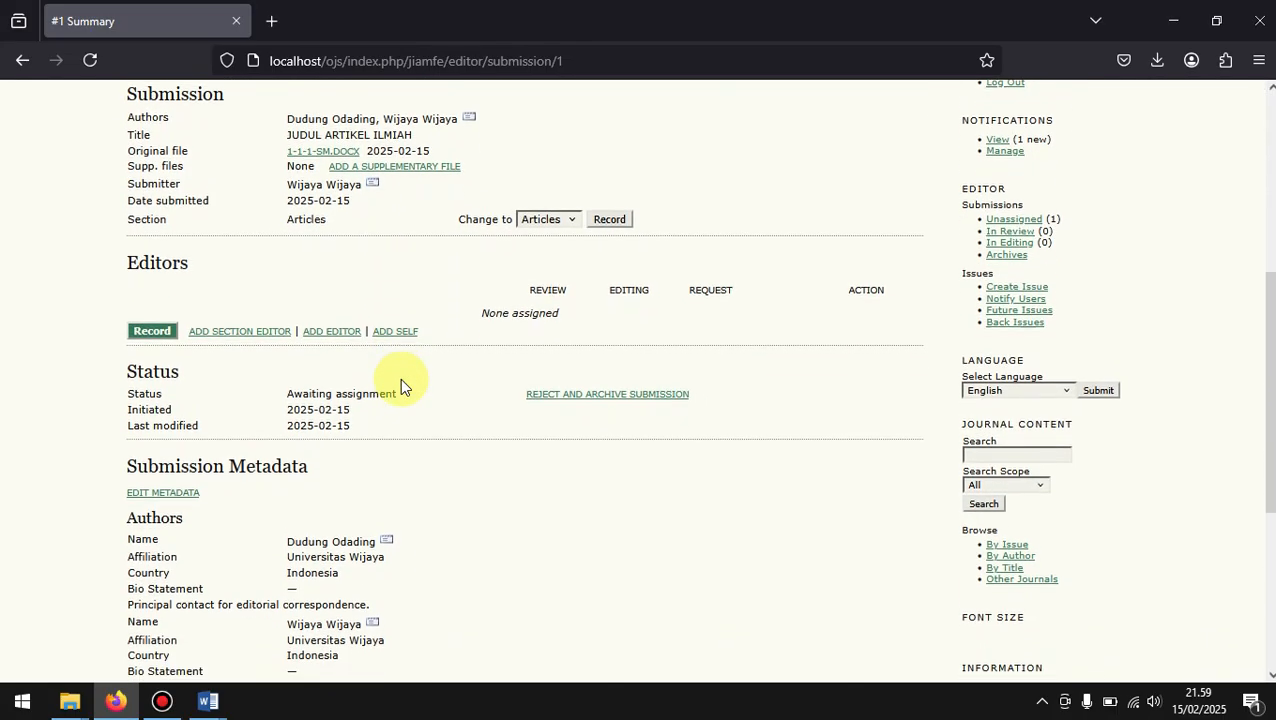
click(266, 343)
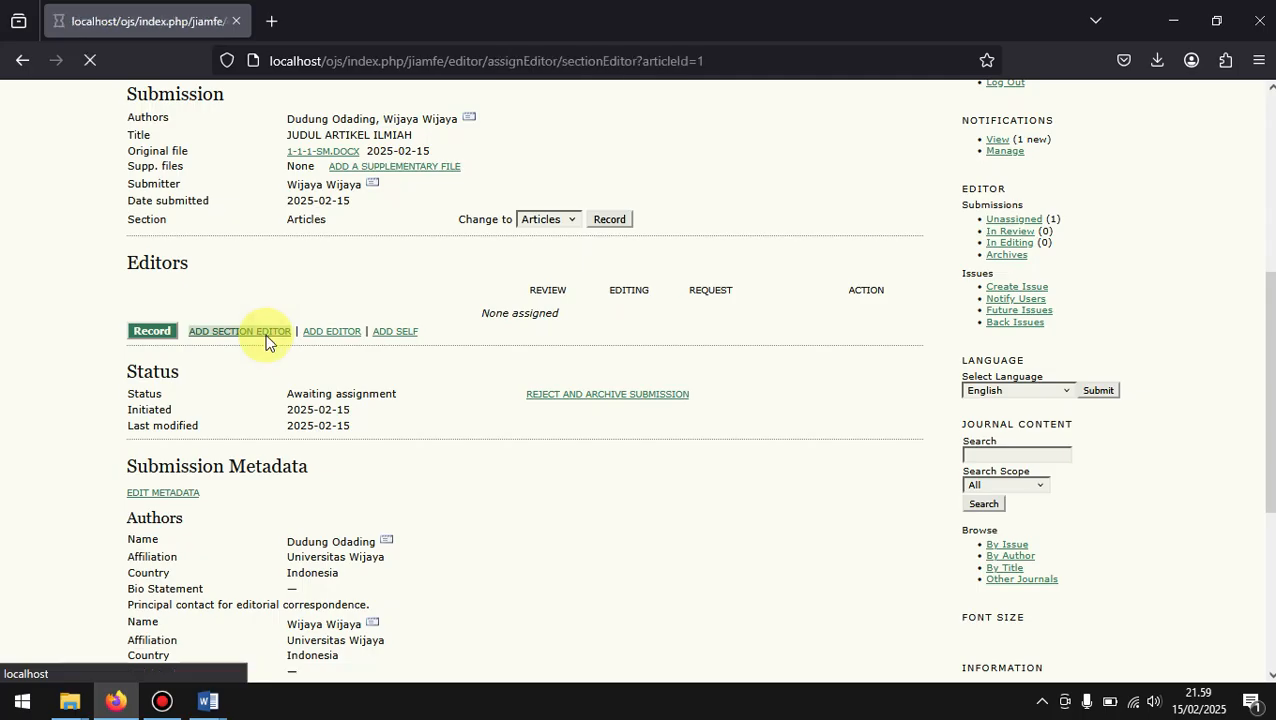
scroll(502, 448, down, 5)
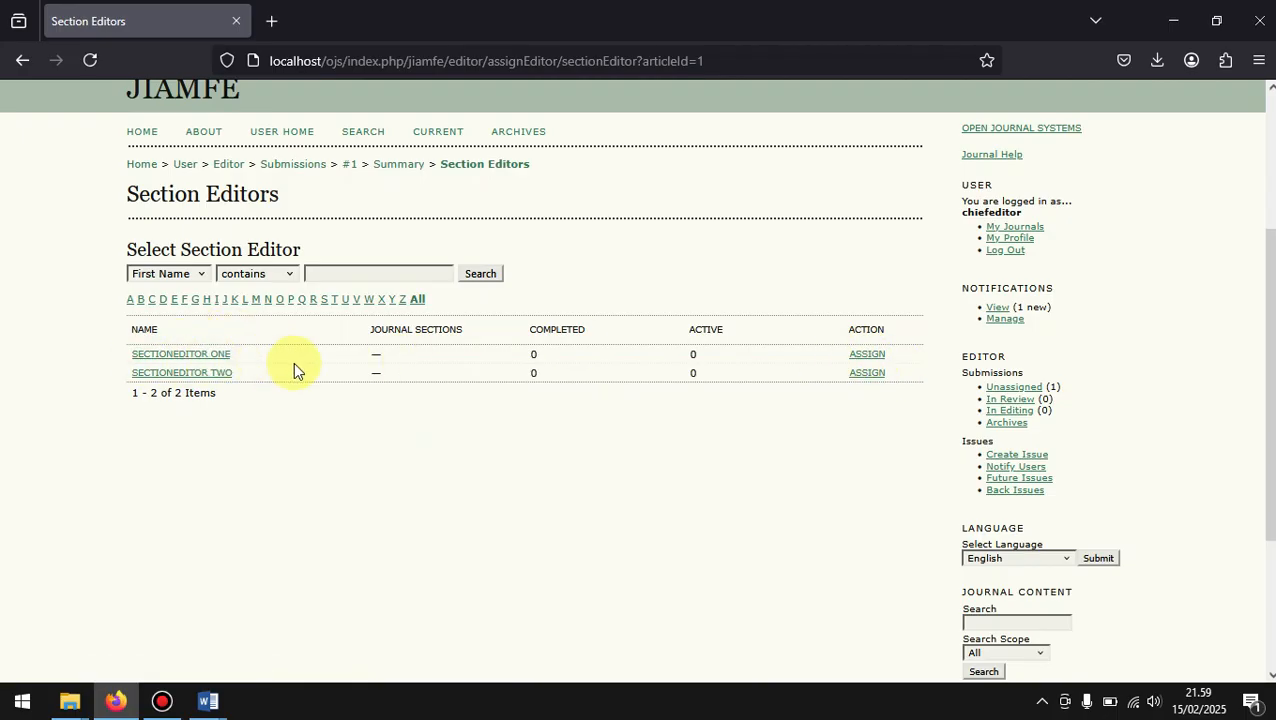
click(874, 355)
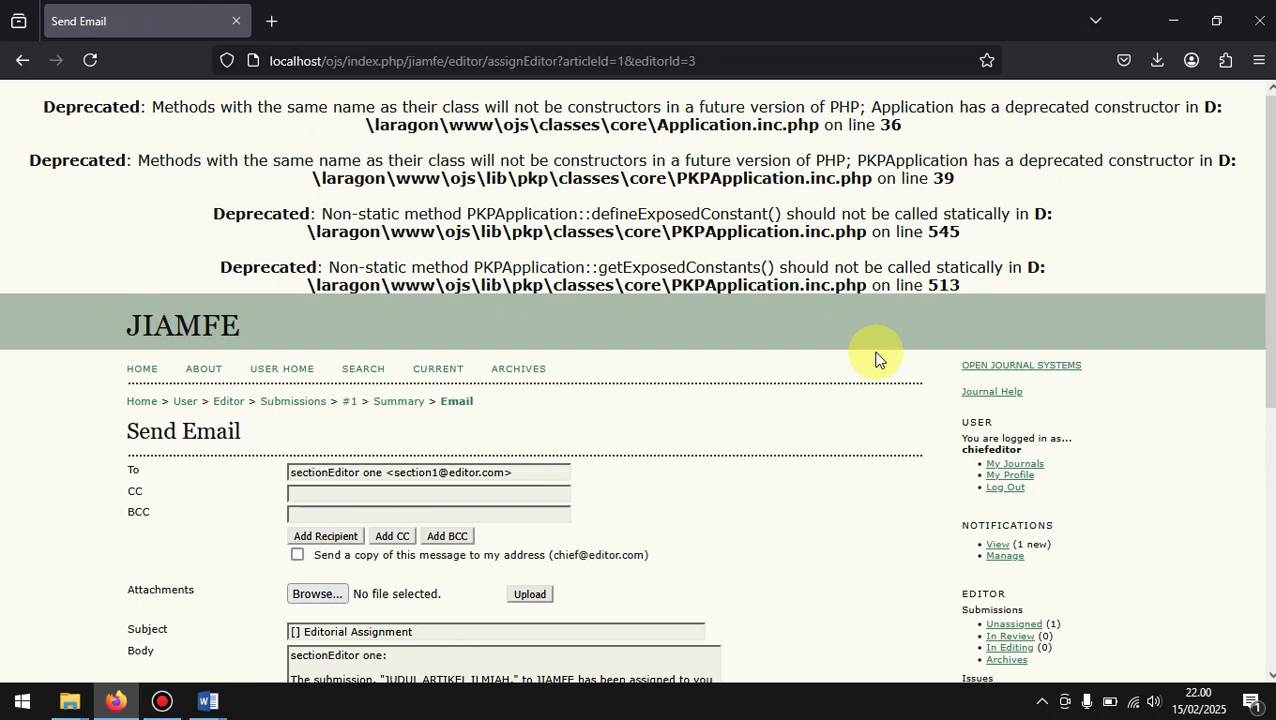
Step: Review the recipient and text of the Editorial Assignment email and send it to sectionEditor one
scroll(779, 436, down, 3)
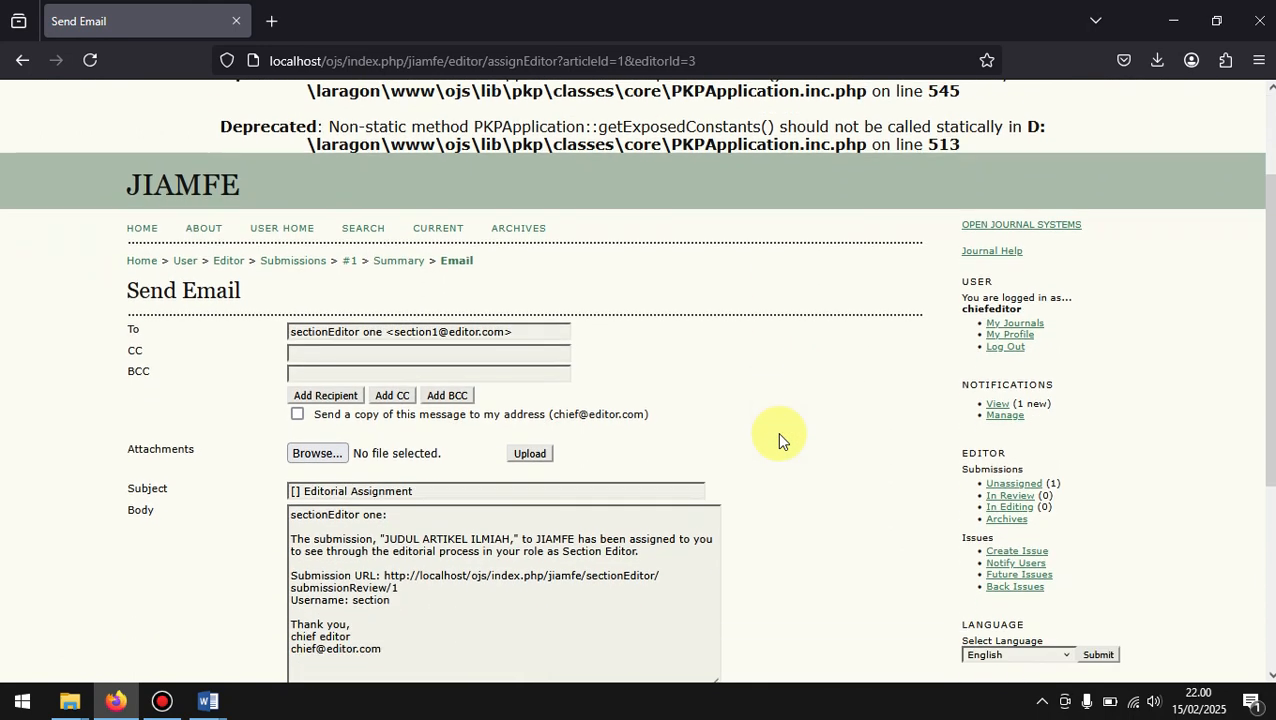
scroll(779, 440, down, 1)
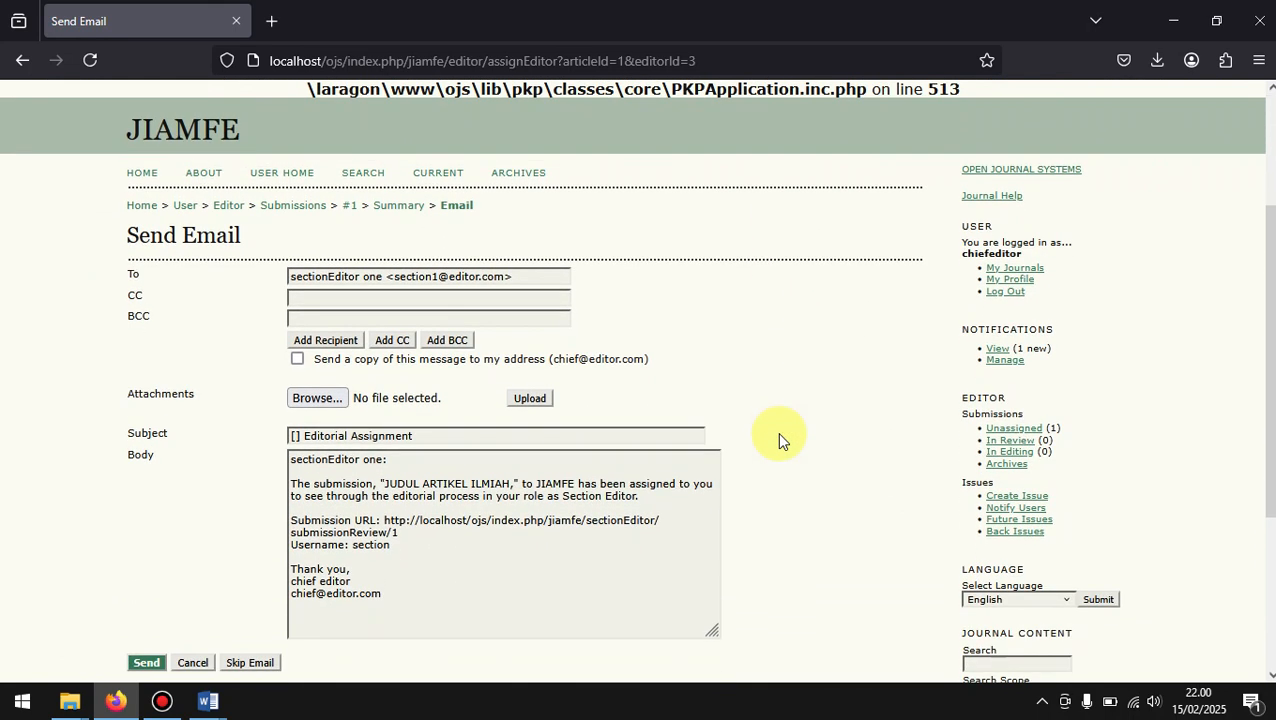
scroll(720, 435, down, 2)
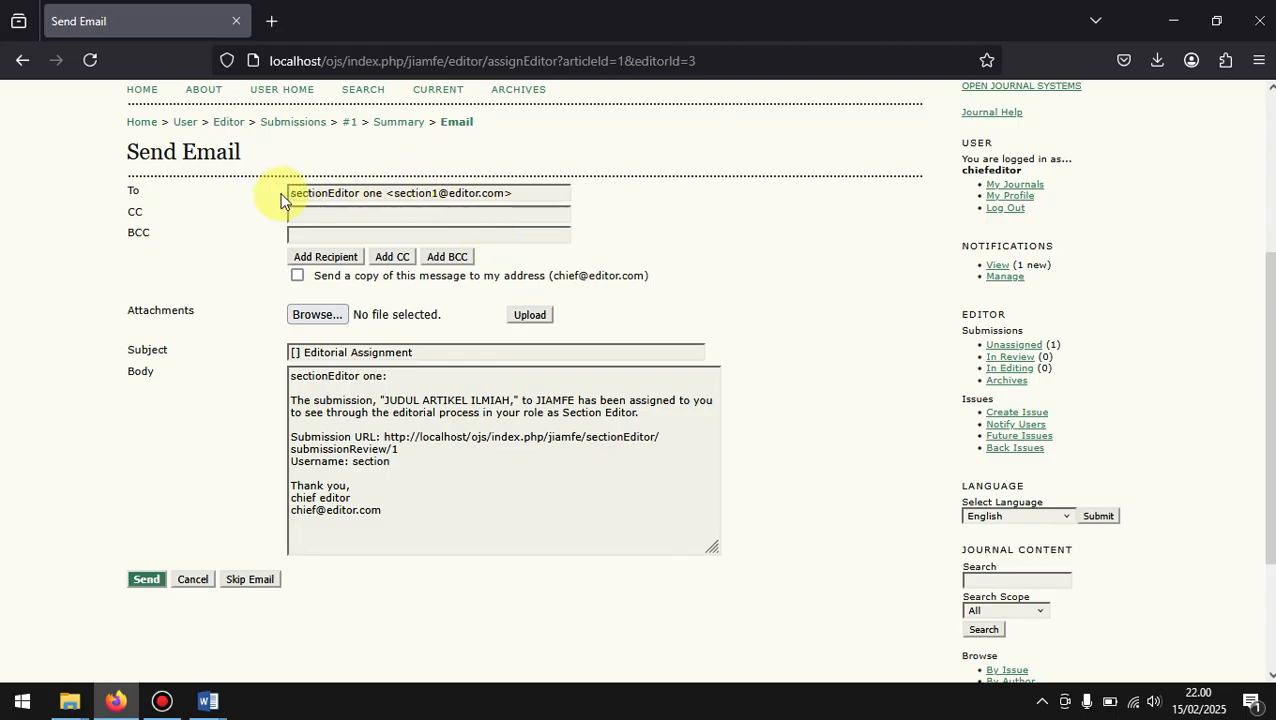
drag(288, 194, 525, 194)
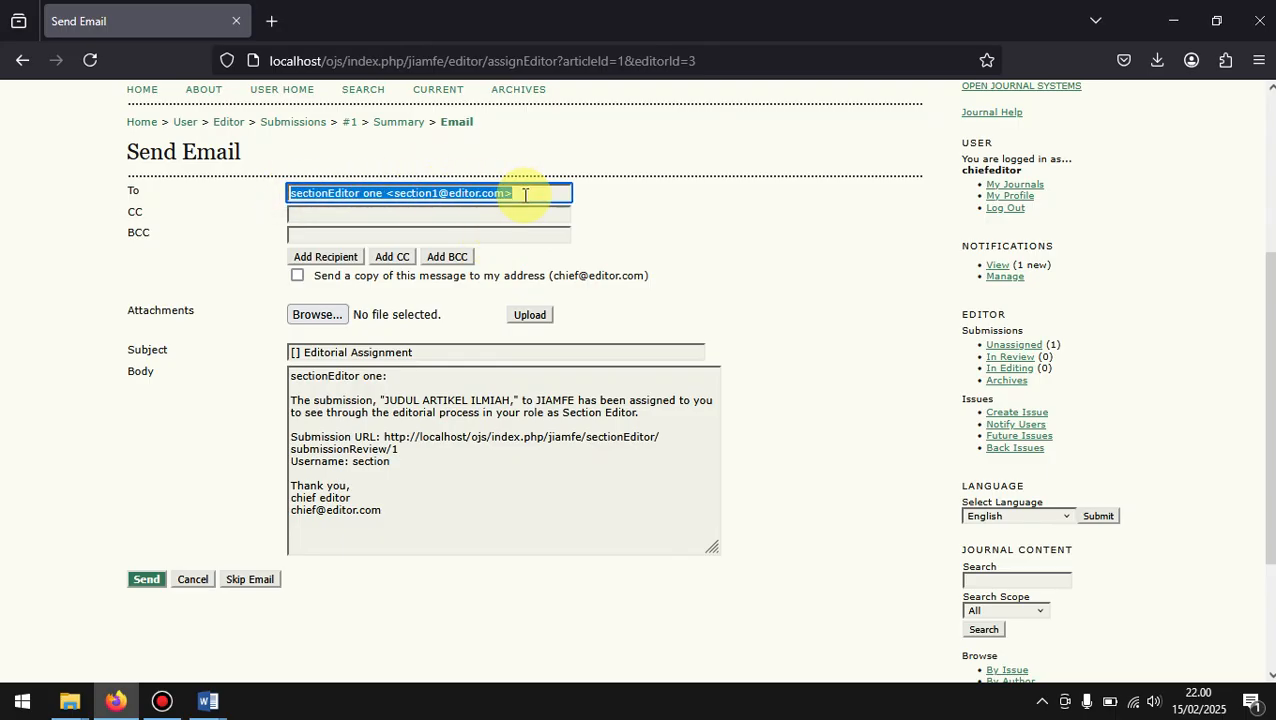
click(525, 194)
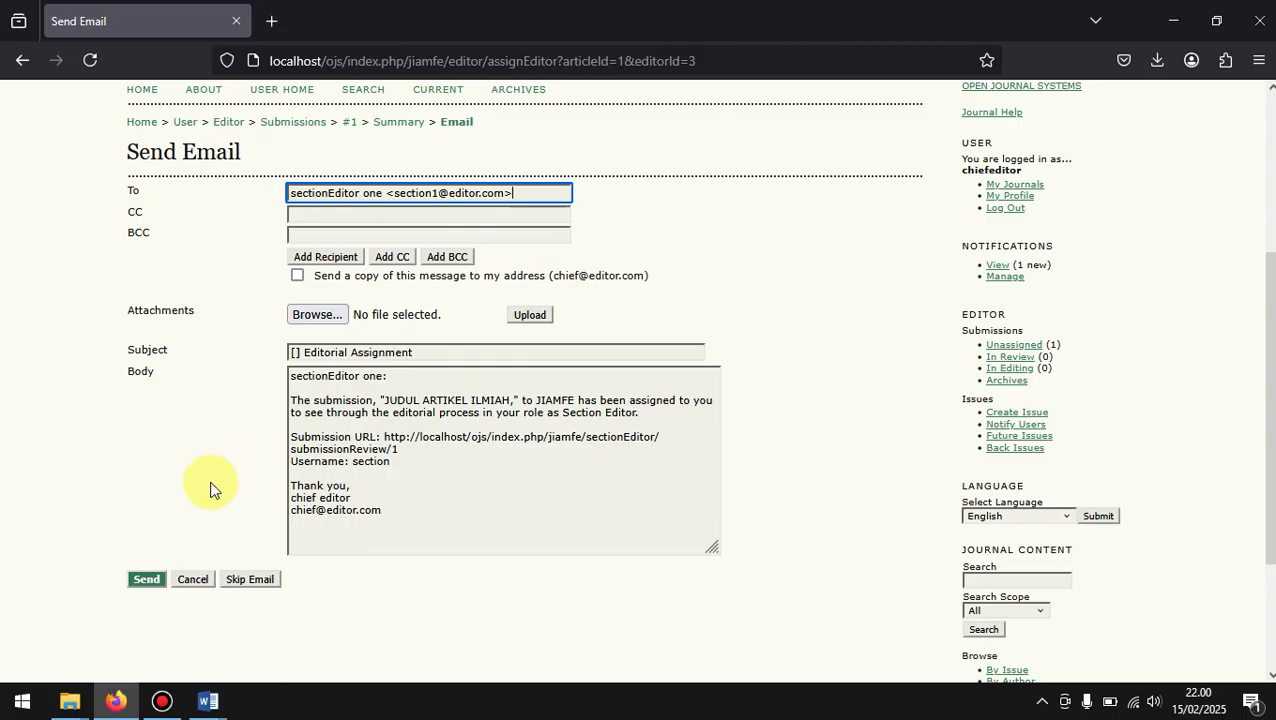
scroll(210, 490, down, 1)
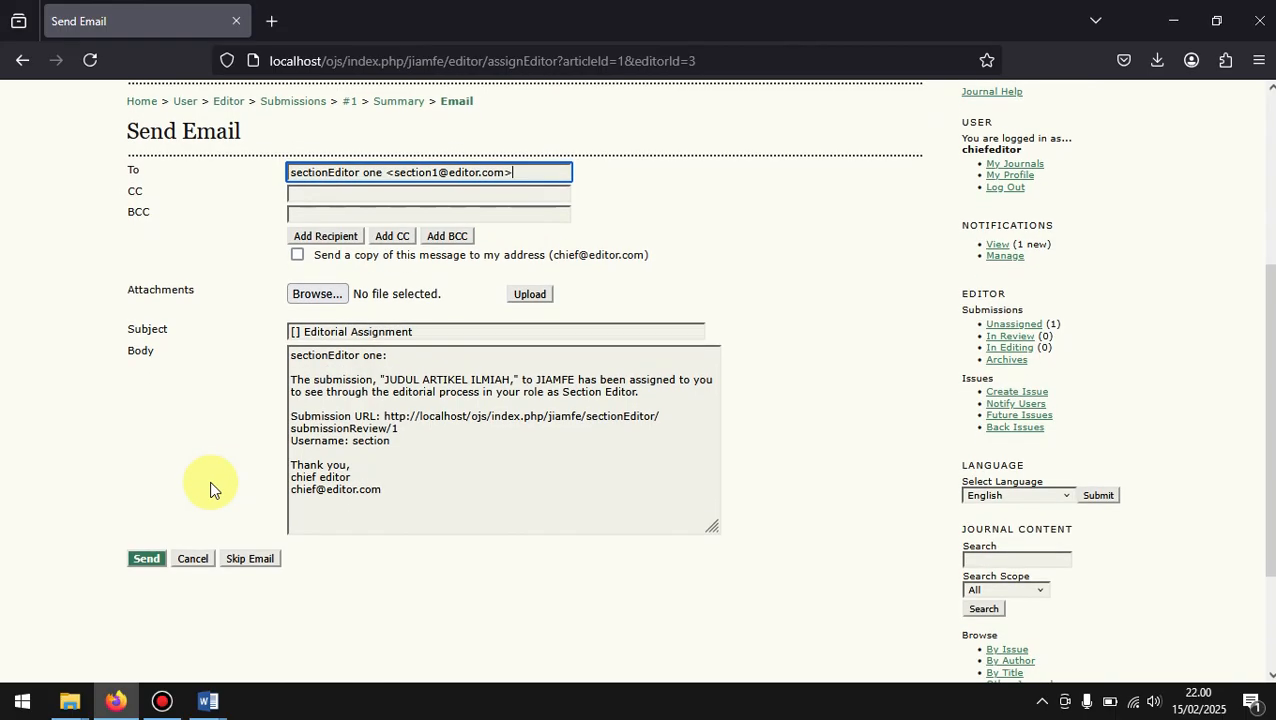
scroll(210, 490, up, 2)
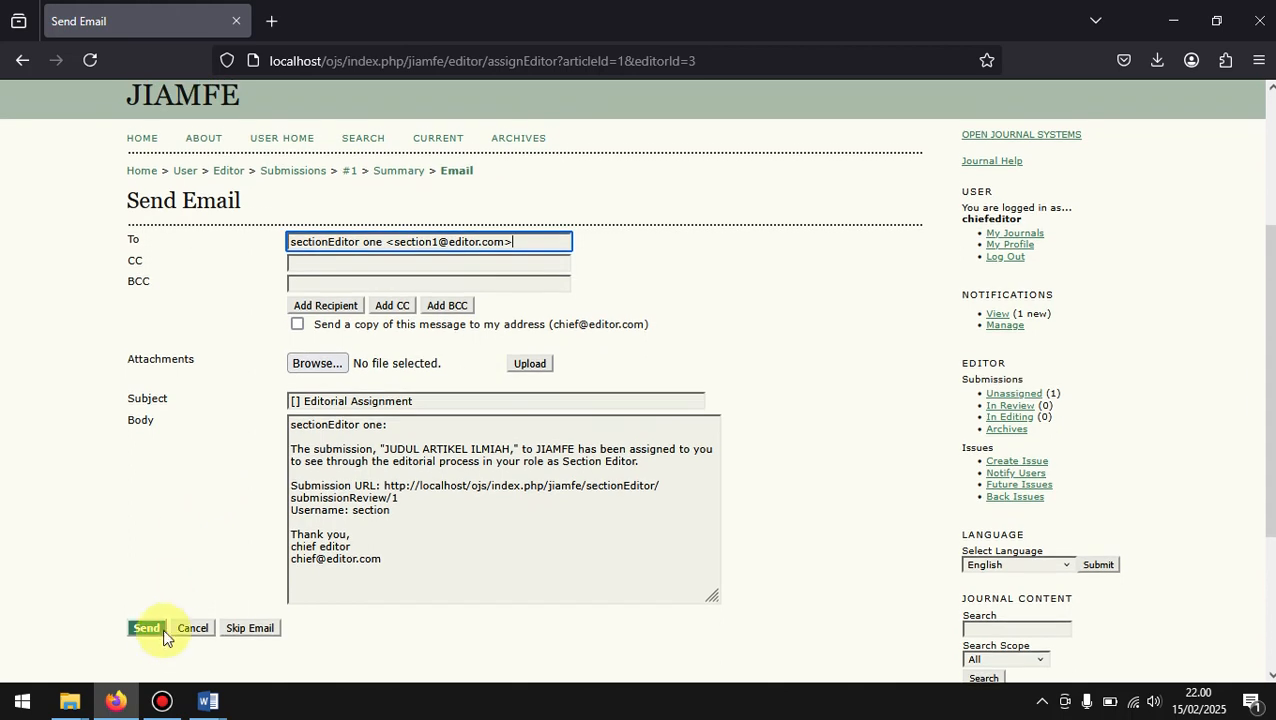
click(145, 632)
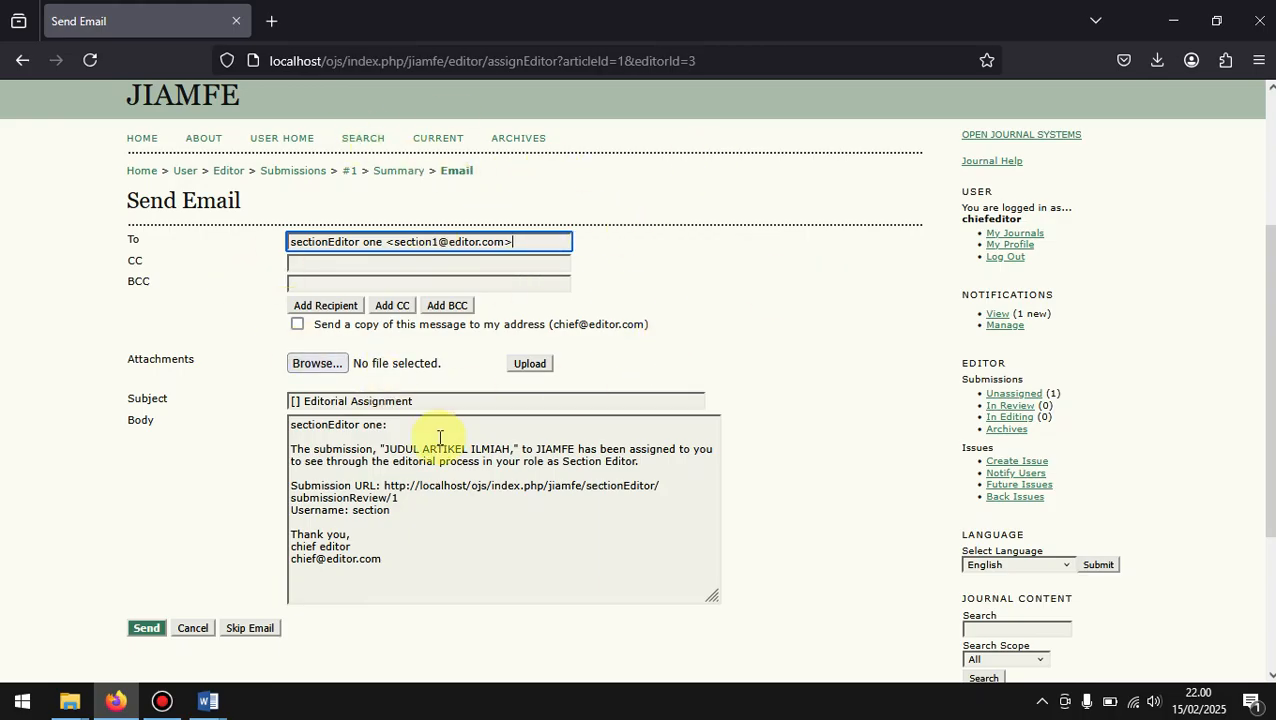
click(146, 628)
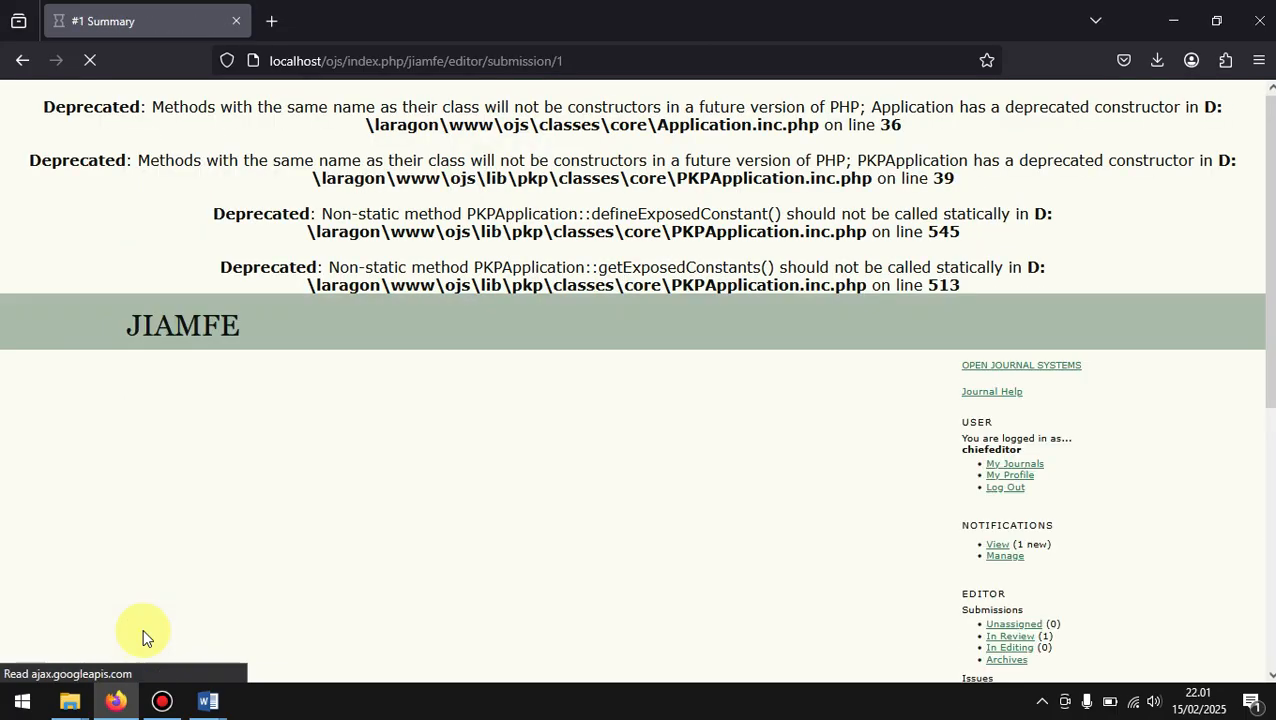
Step: Examine the submission's Summary page, including the Editors, Status, Submission Metadata, Indexing and References sections
scroll(488, 540, down, 2)
scroll(488, 542, down, 3)
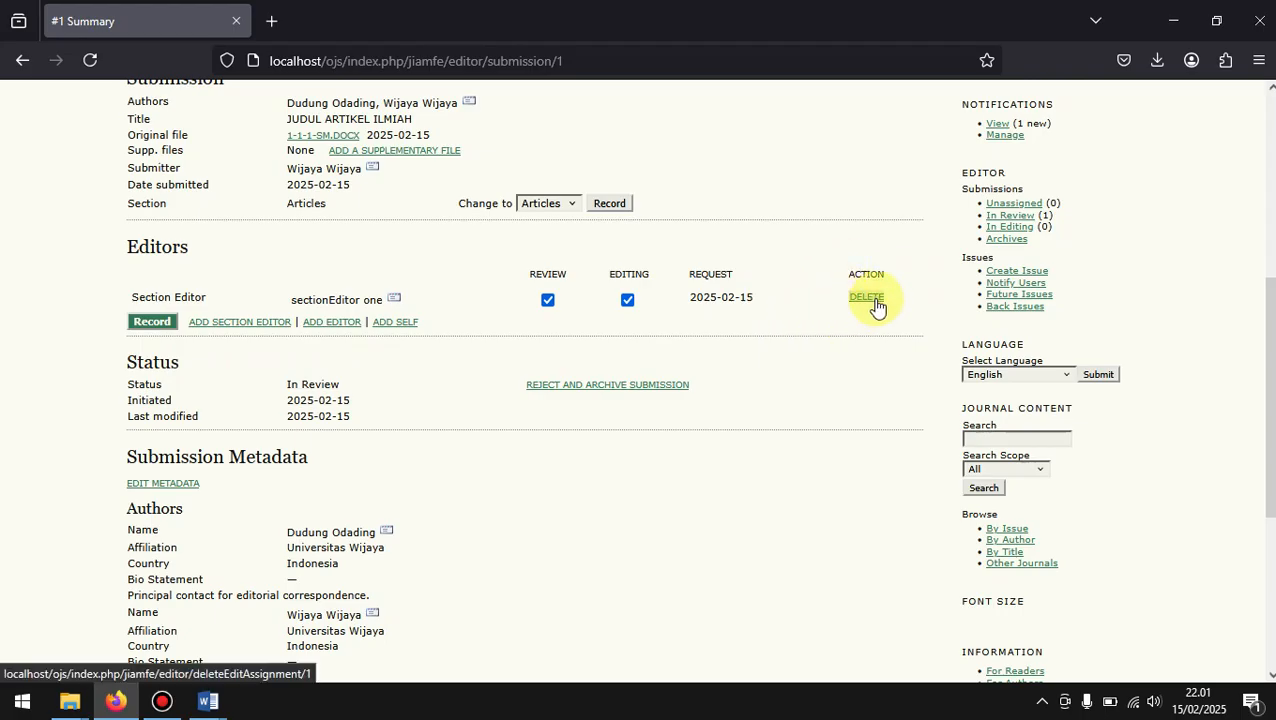
scroll(448, 318, down, 2)
scroll(448, 318, down, 3)
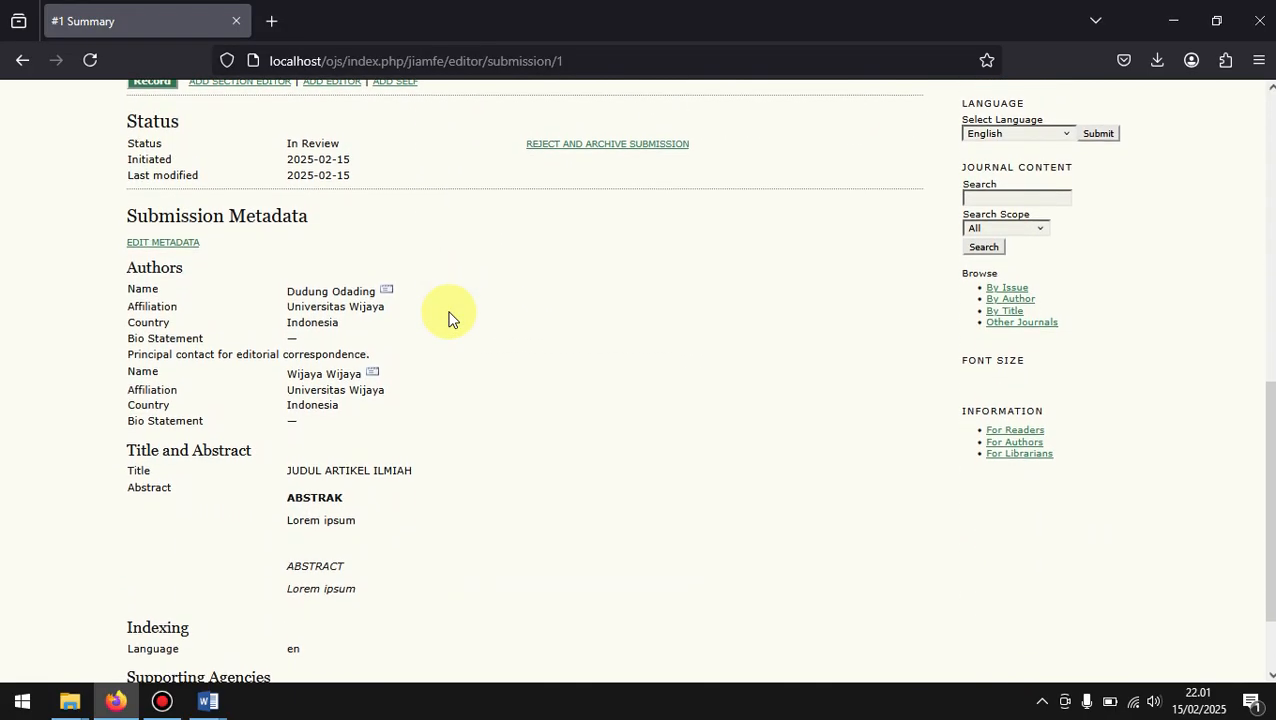
scroll(448, 318, down, 2)
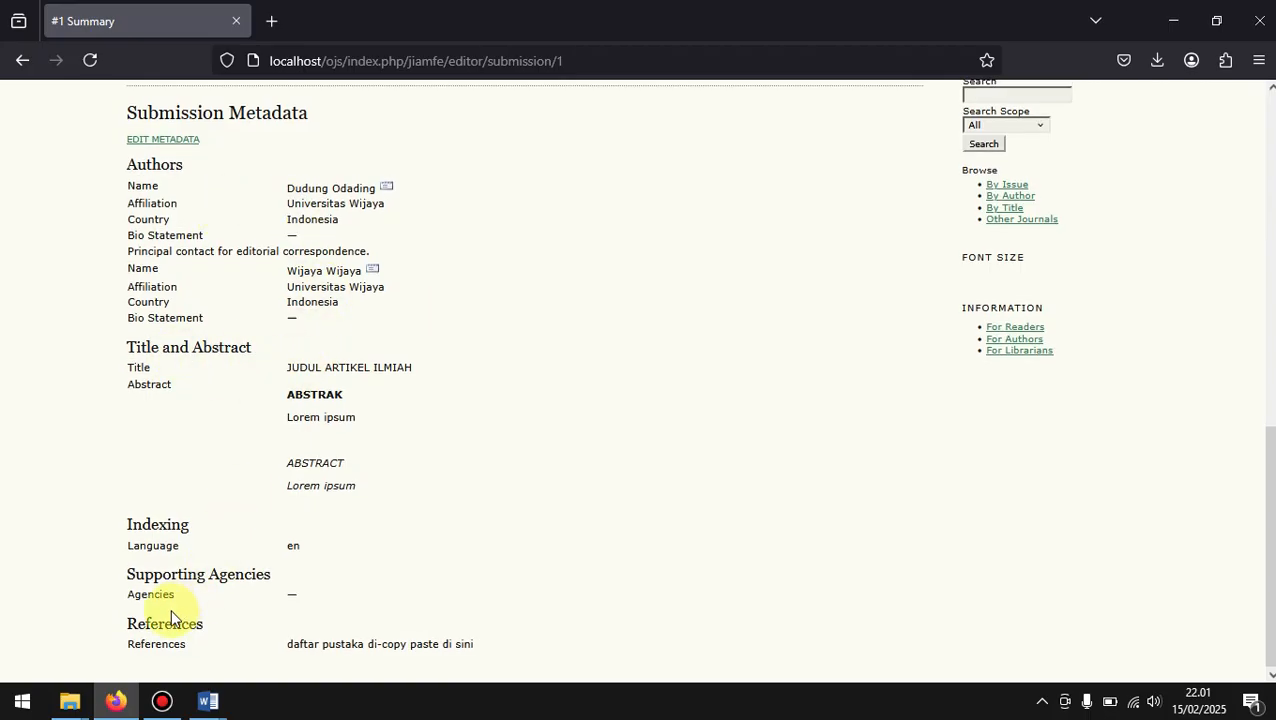
scroll(192, 628, up, 4)
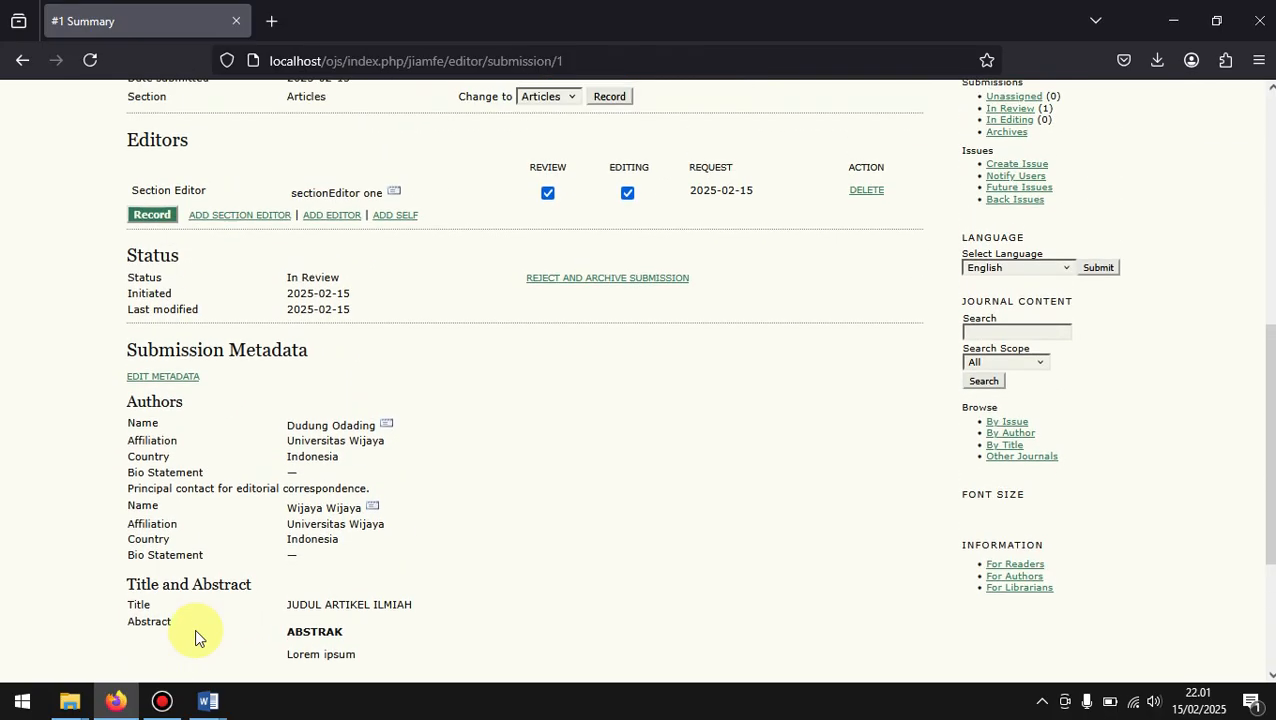
scroll(194, 628, up, 5)
scroll(194, 628, down, 4)
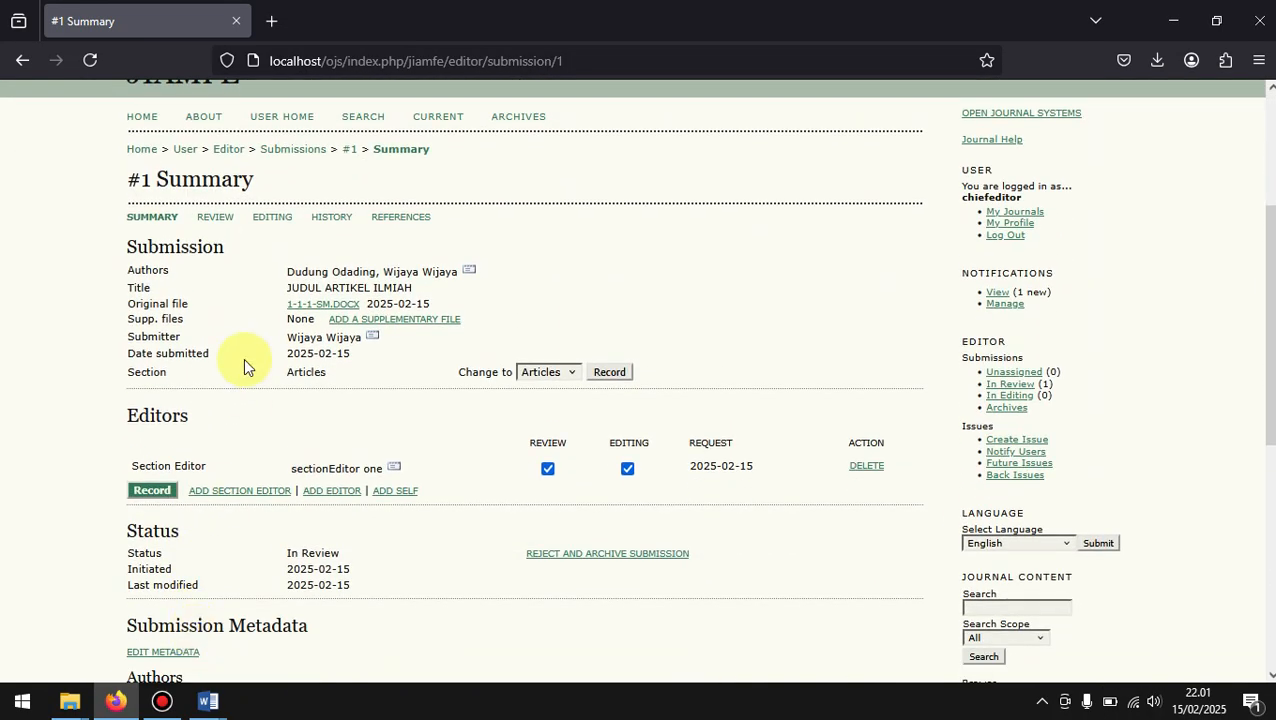
scroll(307, 395, down, 5)
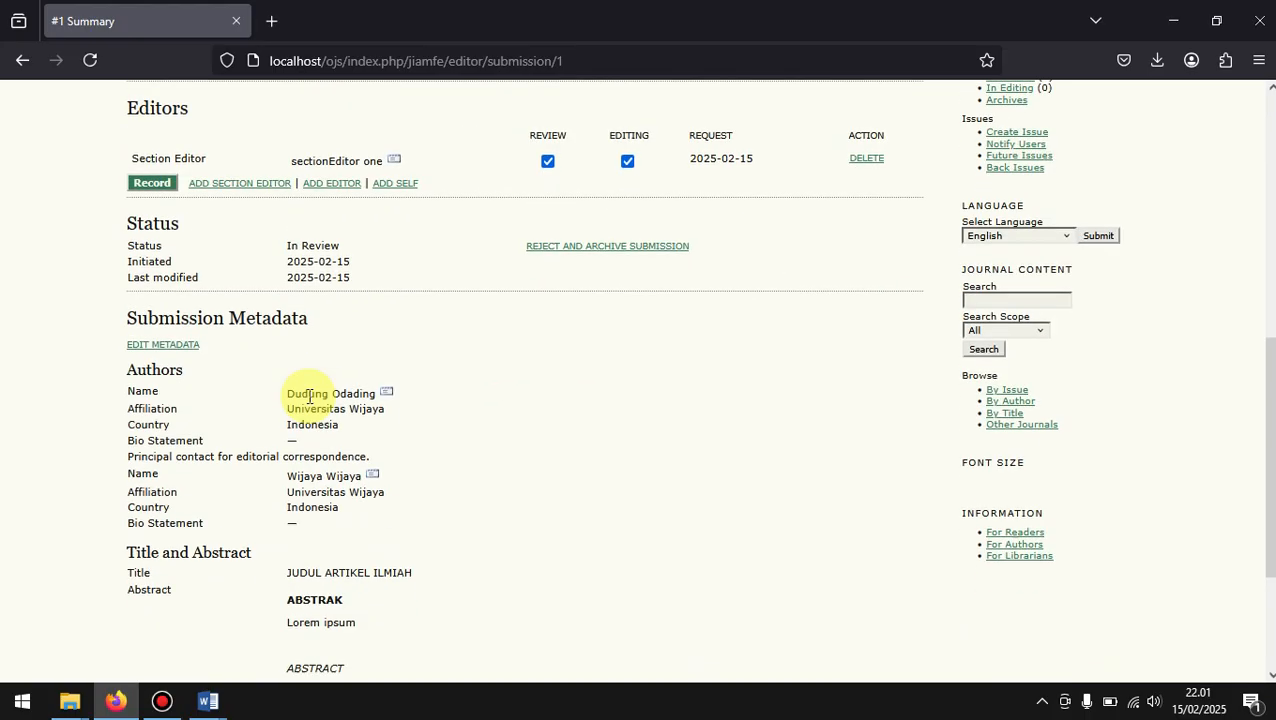
scroll(309, 396, down, 4)
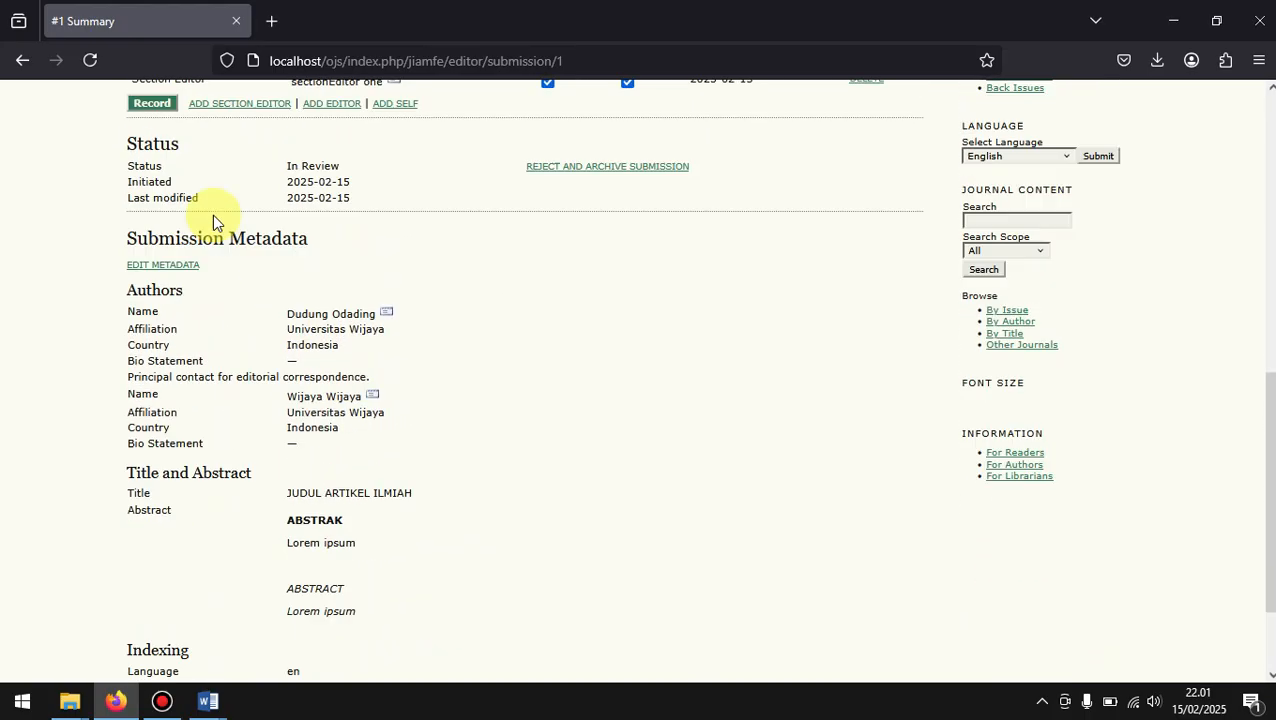
scroll(212, 214, up, 10)
scroll(212, 214, up, 2)
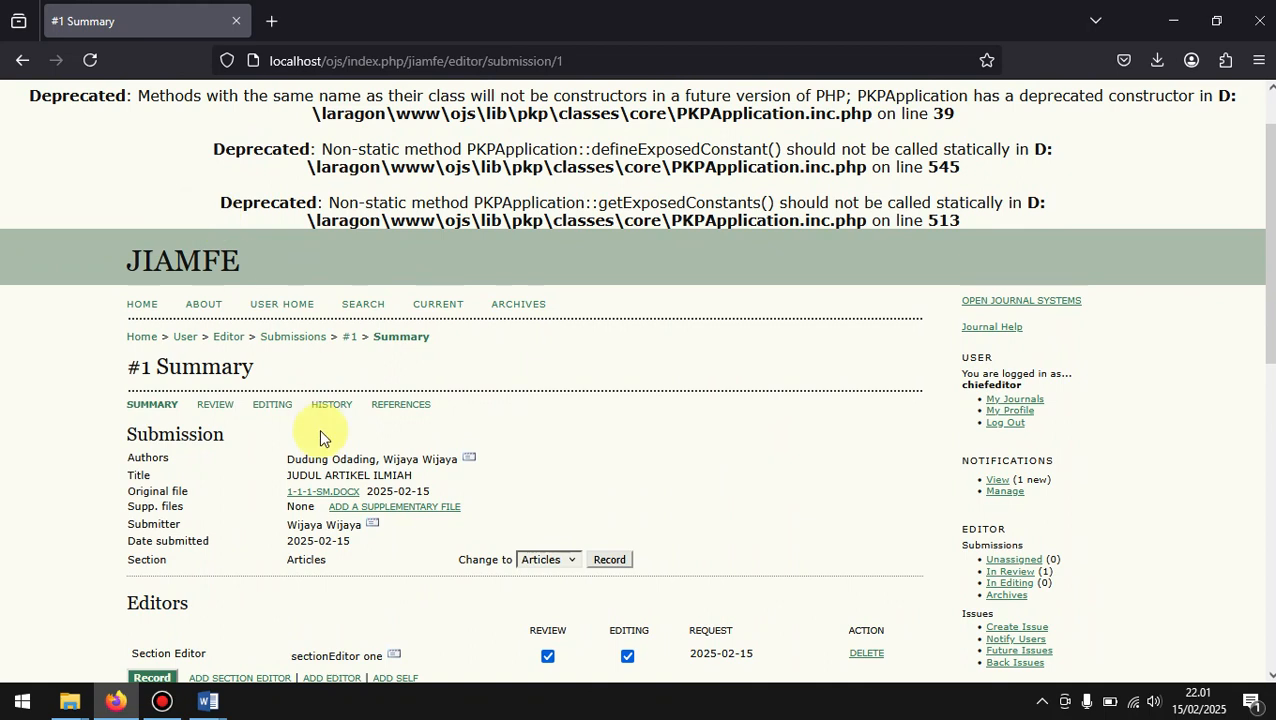
scroll(303, 433, down, 2)
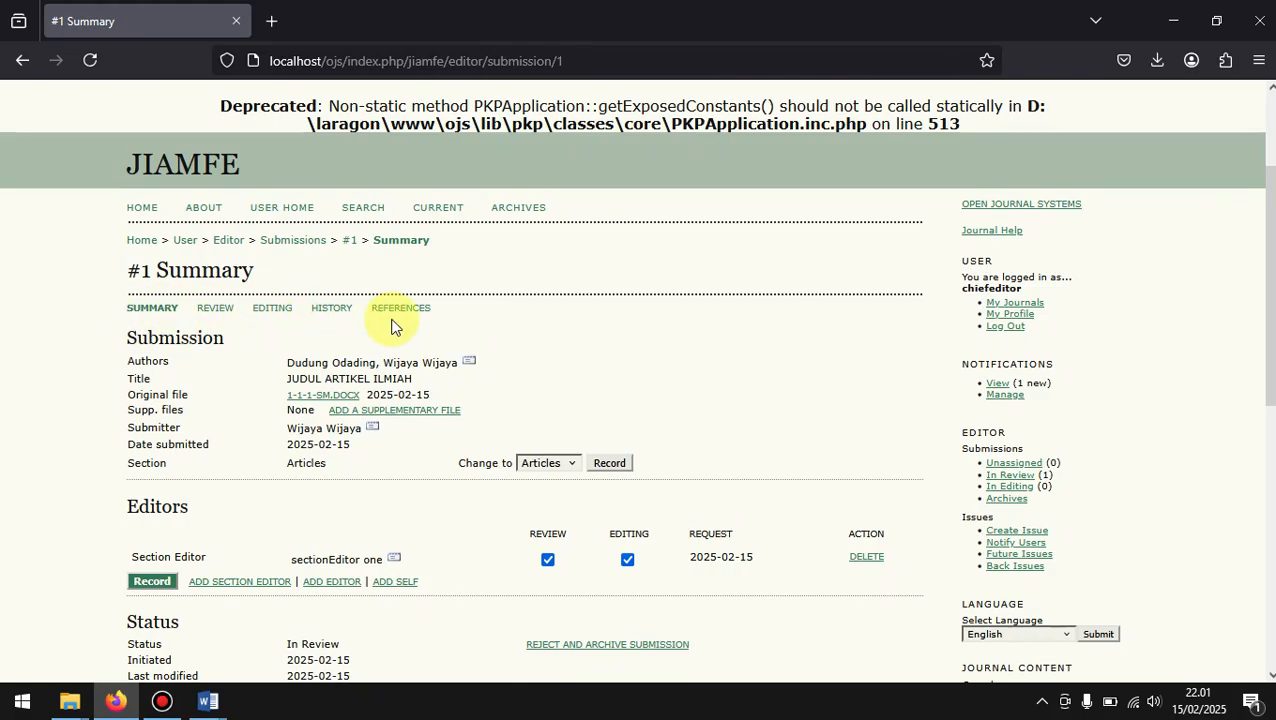
Step: Open the submission's History page and examine its Event Log, Email Log and Submission Notes
click(334, 312)
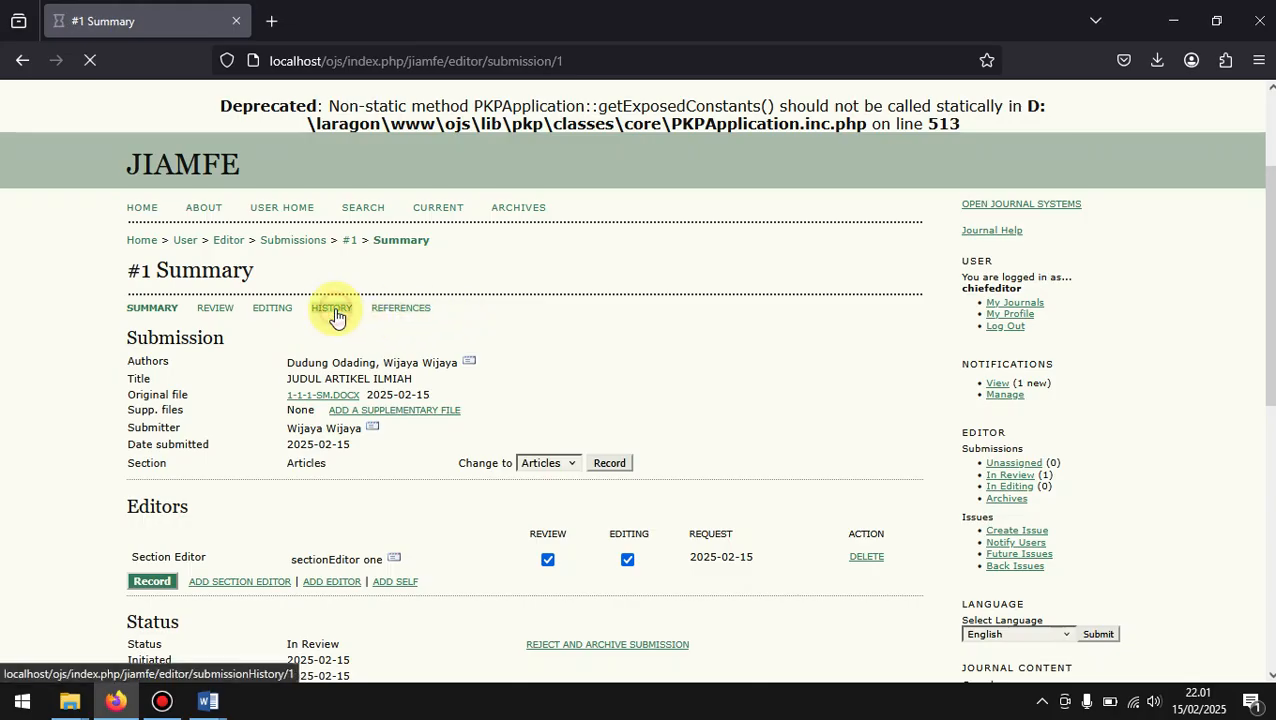
scroll(578, 377, down, 1)
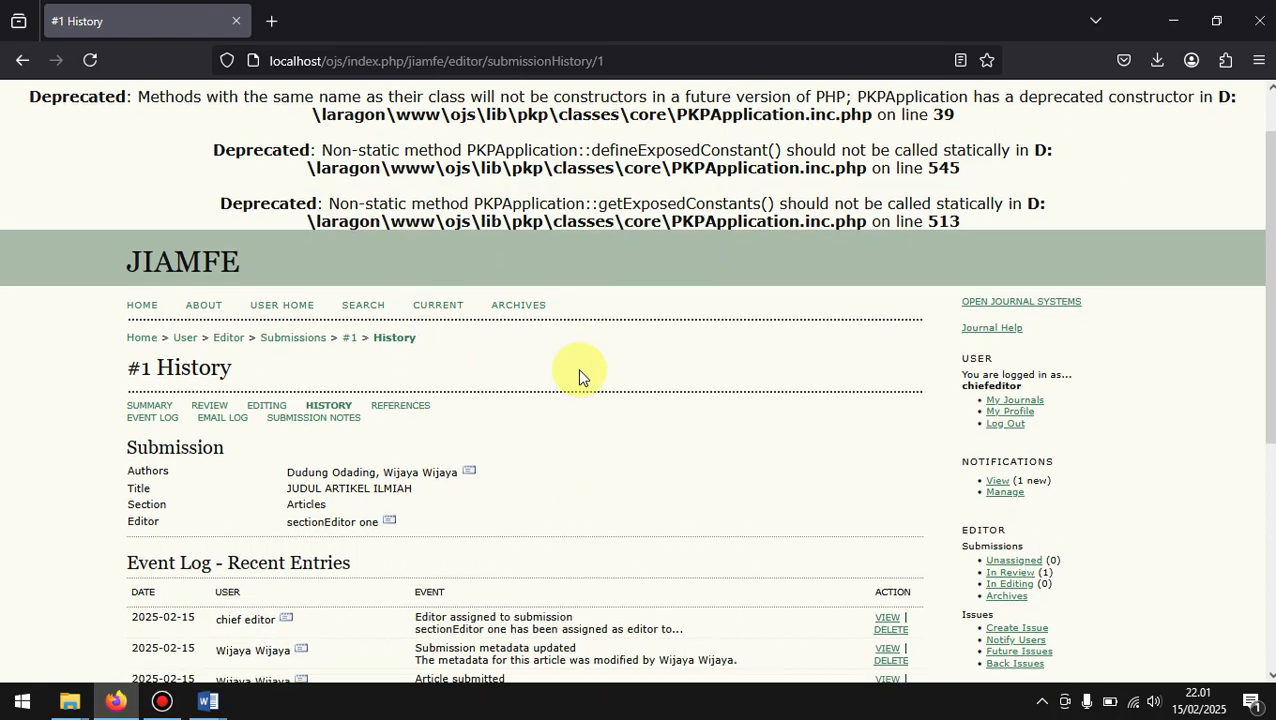
scroll(578, 377, down, 4)
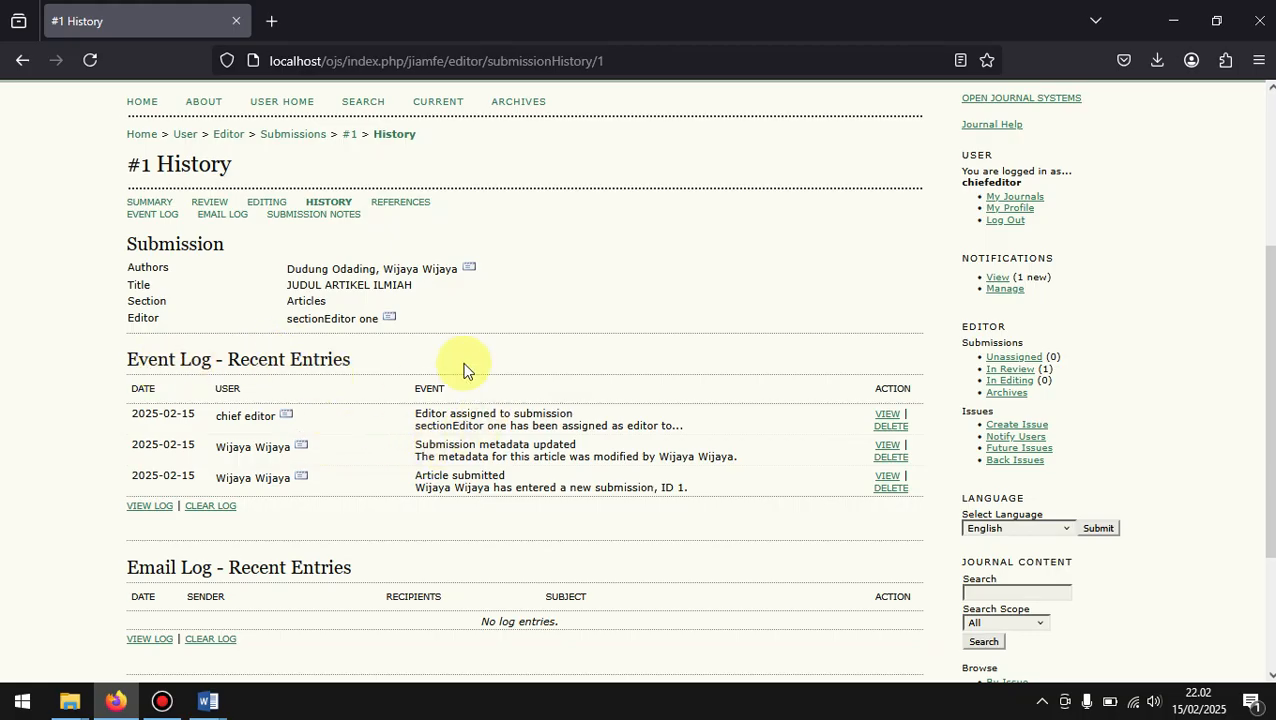
scroll(463, 370, down, 4)
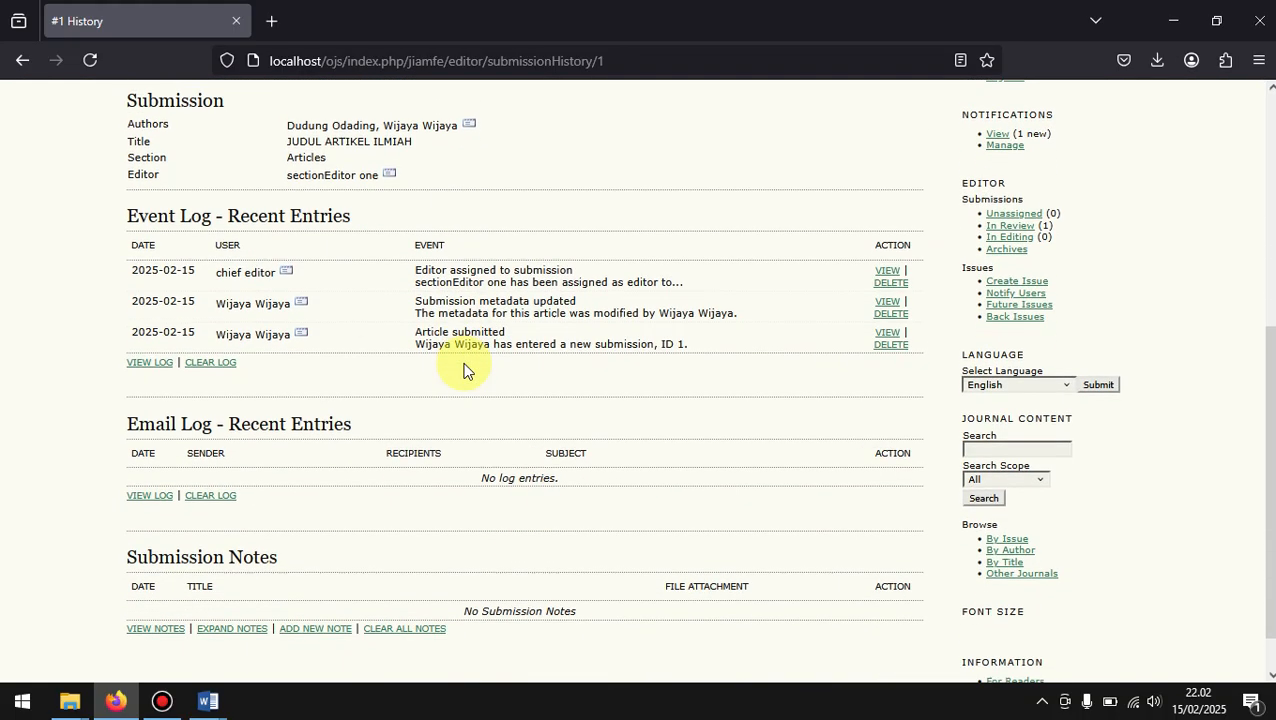
scroll(463, 370, up, 4)
scroll(463, 370, up, 1)
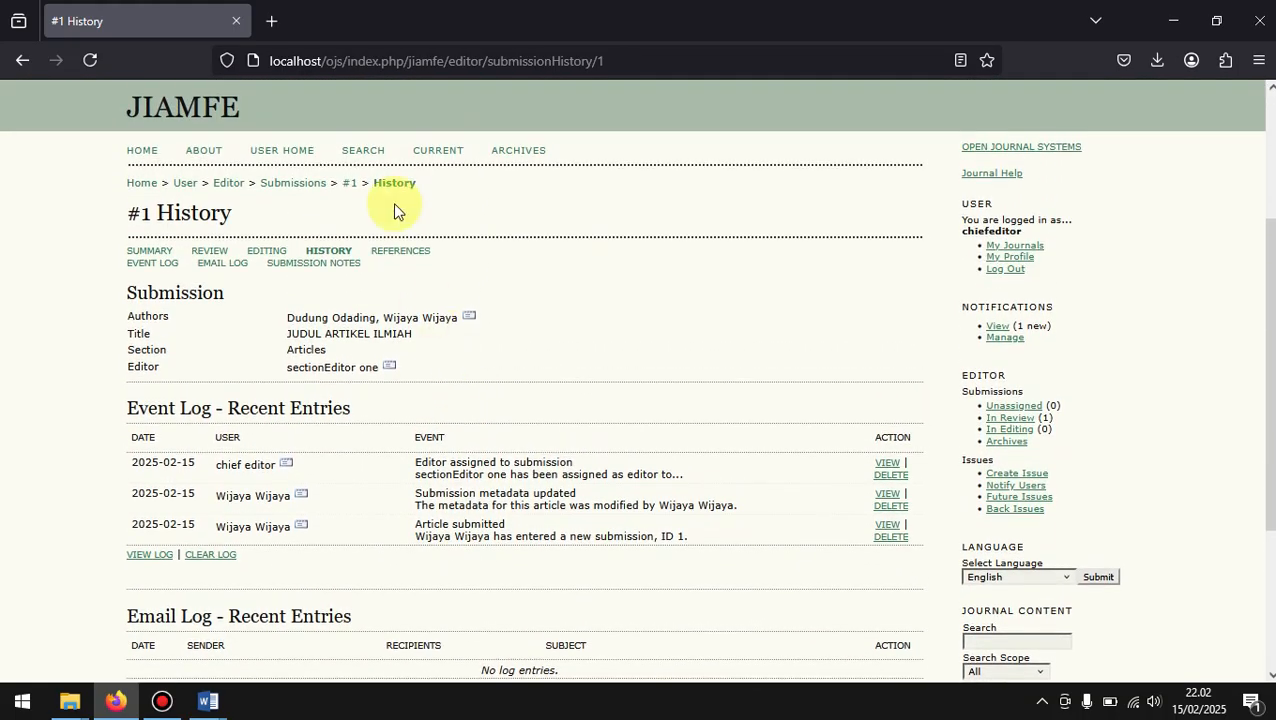
Step: Try to open the submission's References page and go back to its History page
click(401, 250)
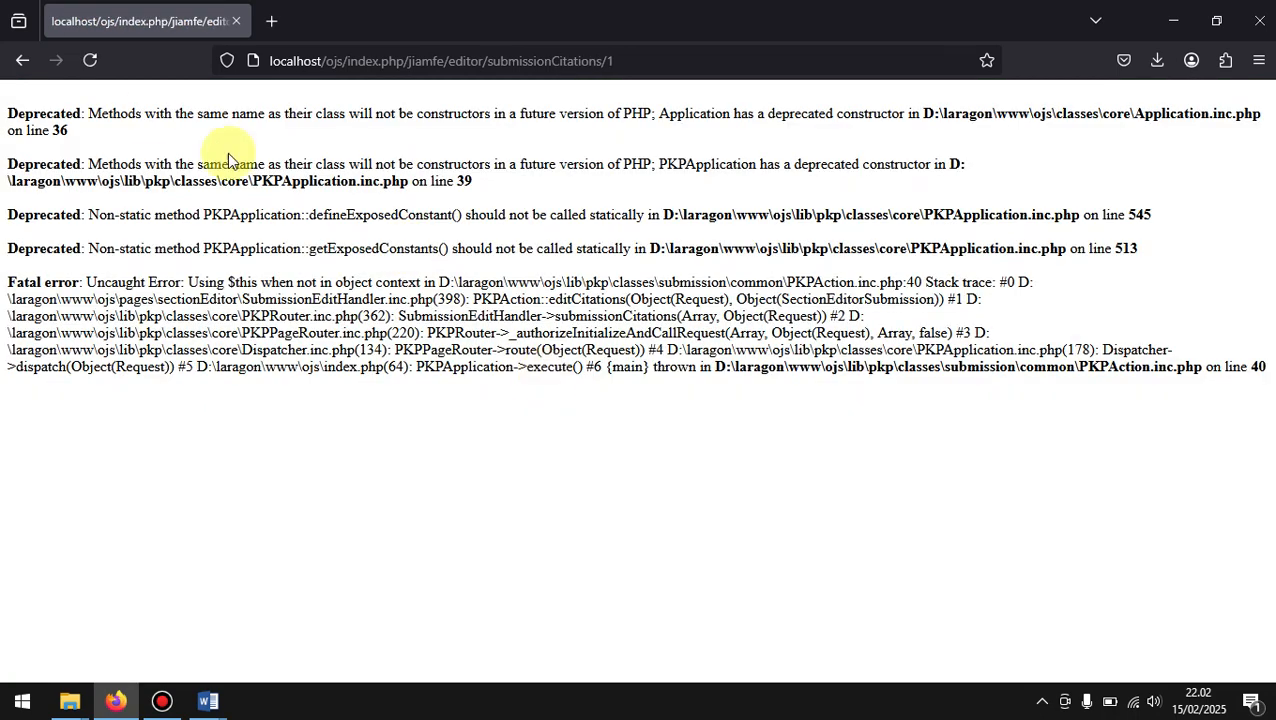
click(16, 62)
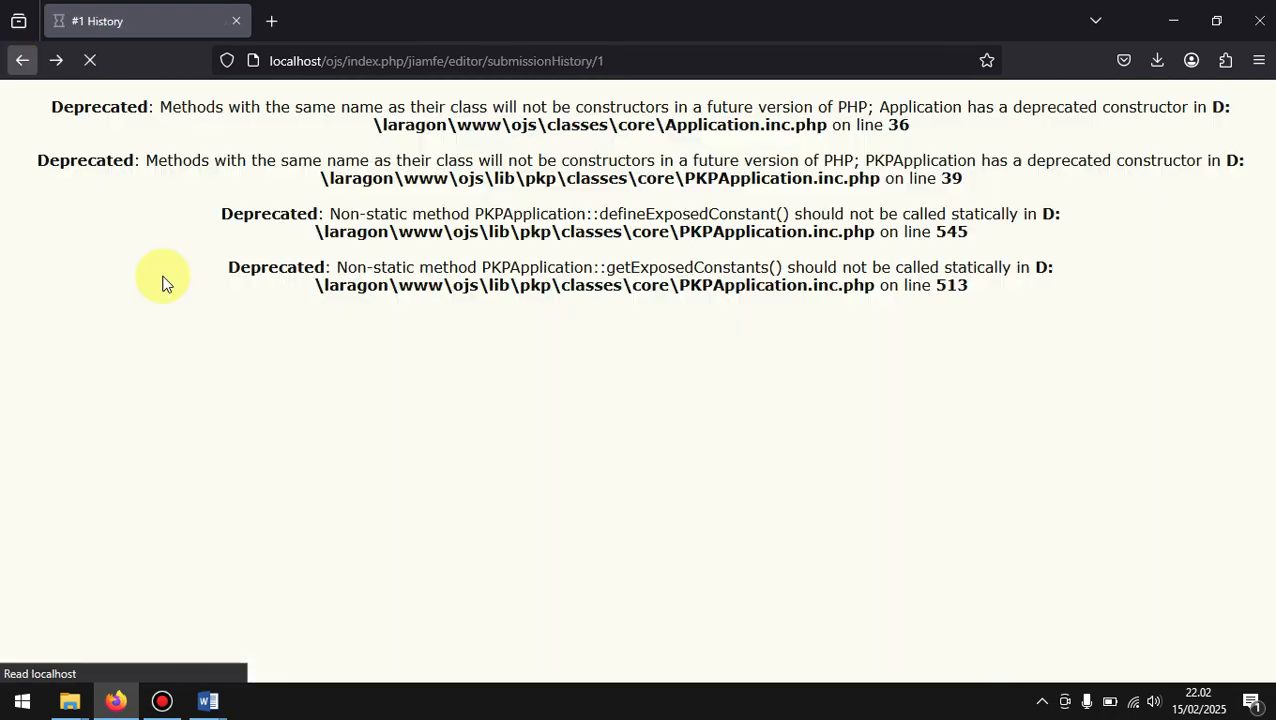
scroll(266, 490, down, 1)
scroll(265, 485, up, 1)
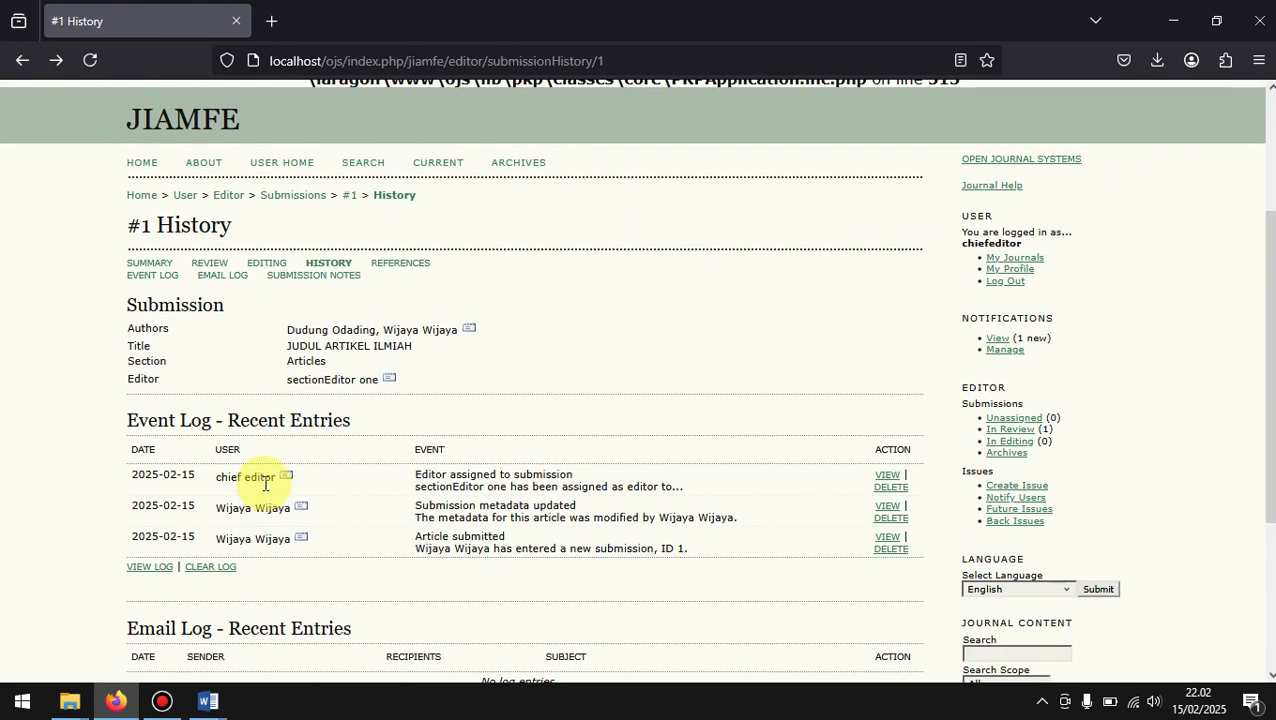
Step: Look over the History page's log entries and open the submission's Editing page
scroll(266, 484, down, 1)
scroll(264, 486, up, 1)
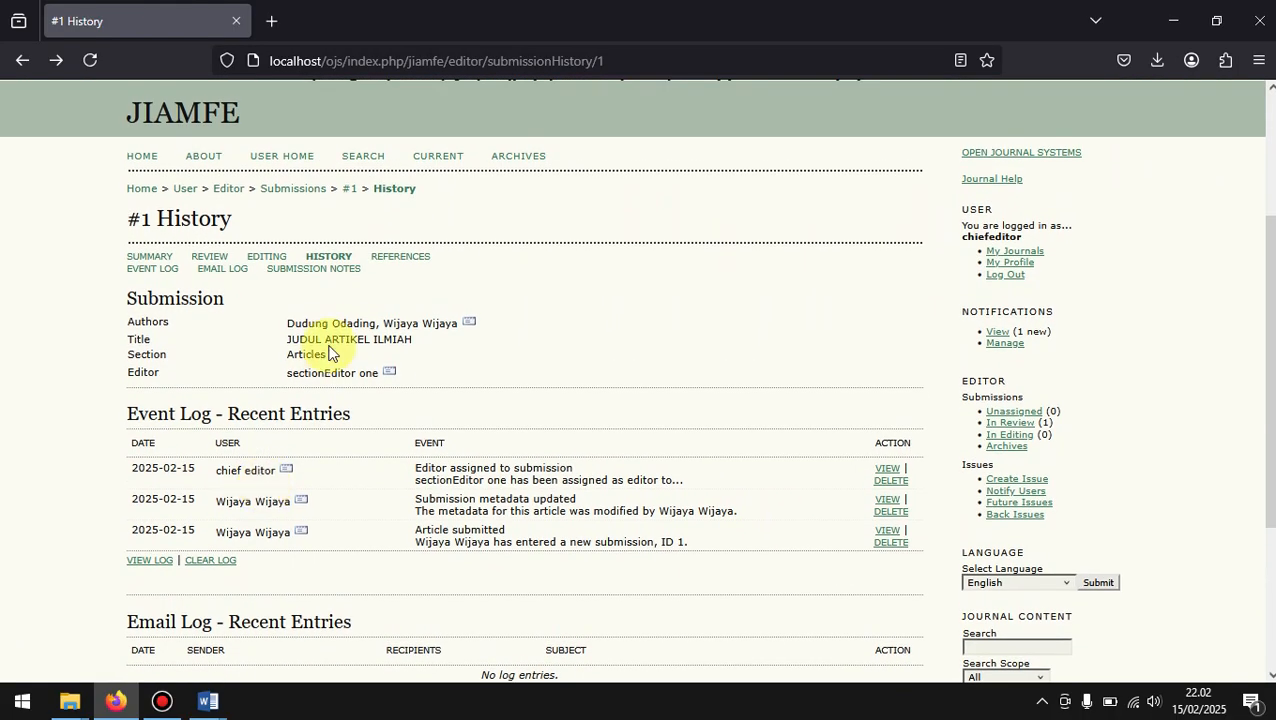
click(270, 258)
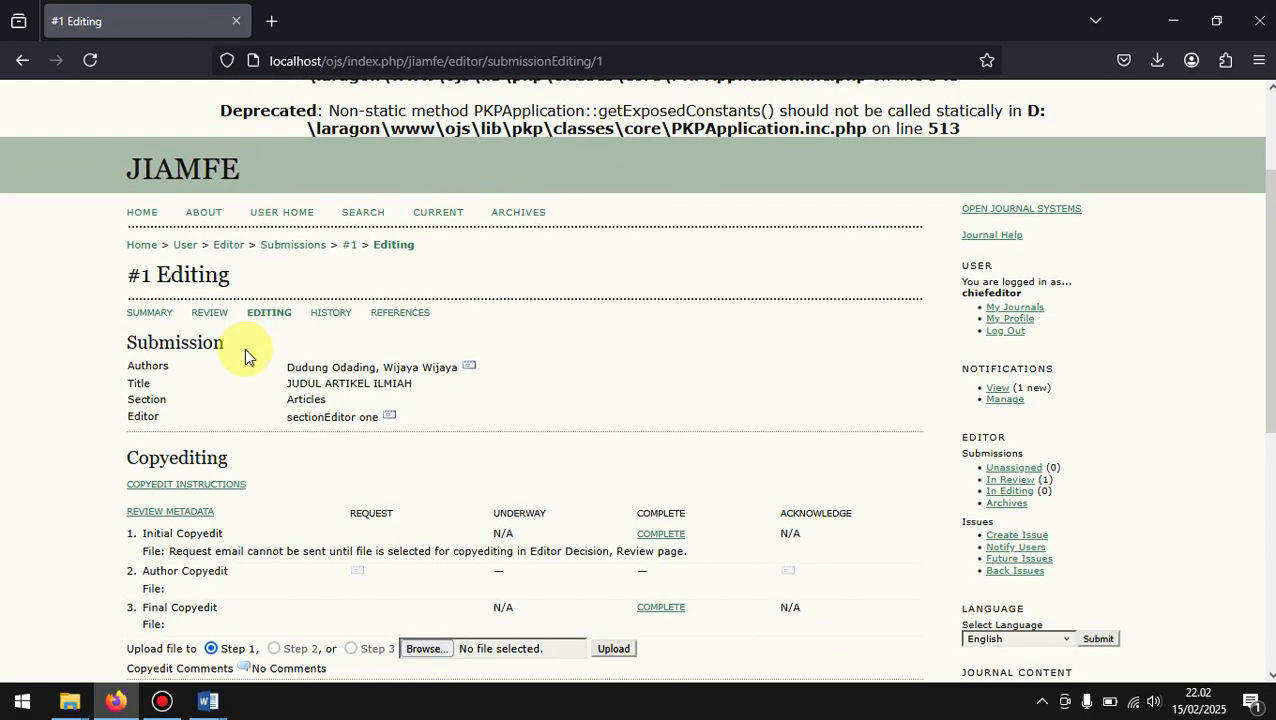
Step: Open the submission's Summary page and look over its Submission, Editors, Status and Submission Metadata sections
click(152, 314)
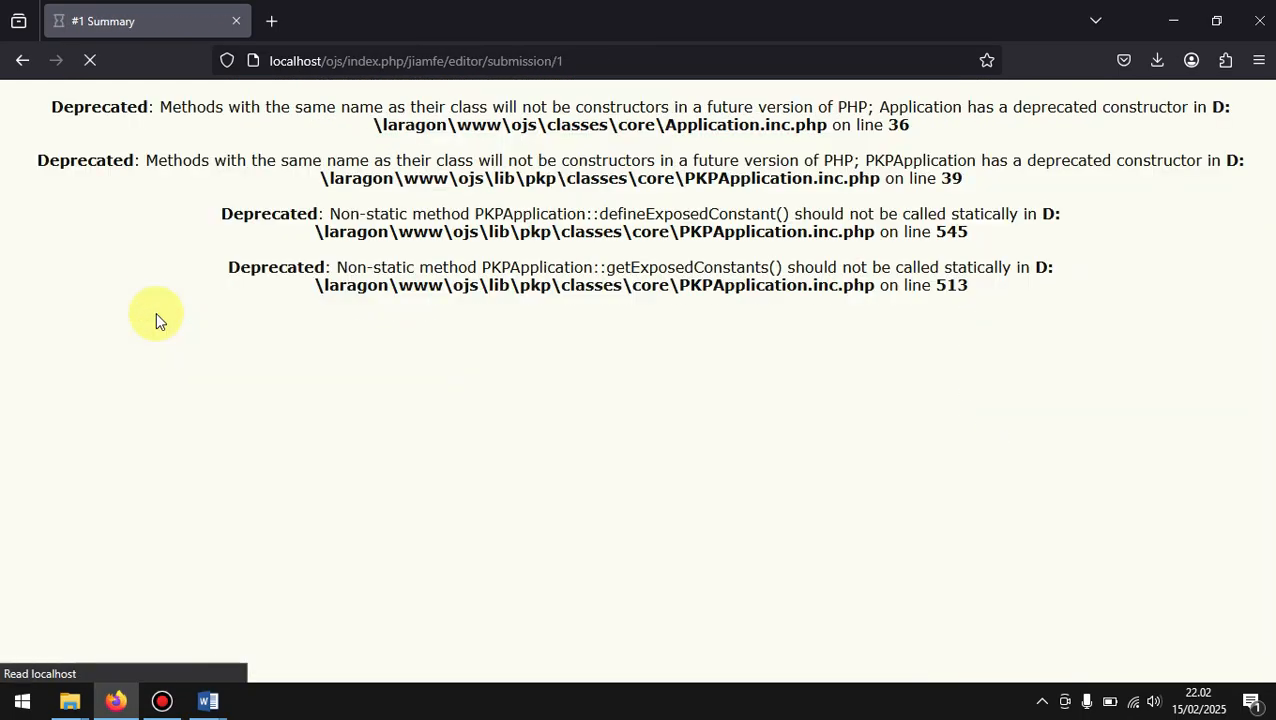
scroll(456, 404, down, 5)
scroll(455, 404, up, 2)
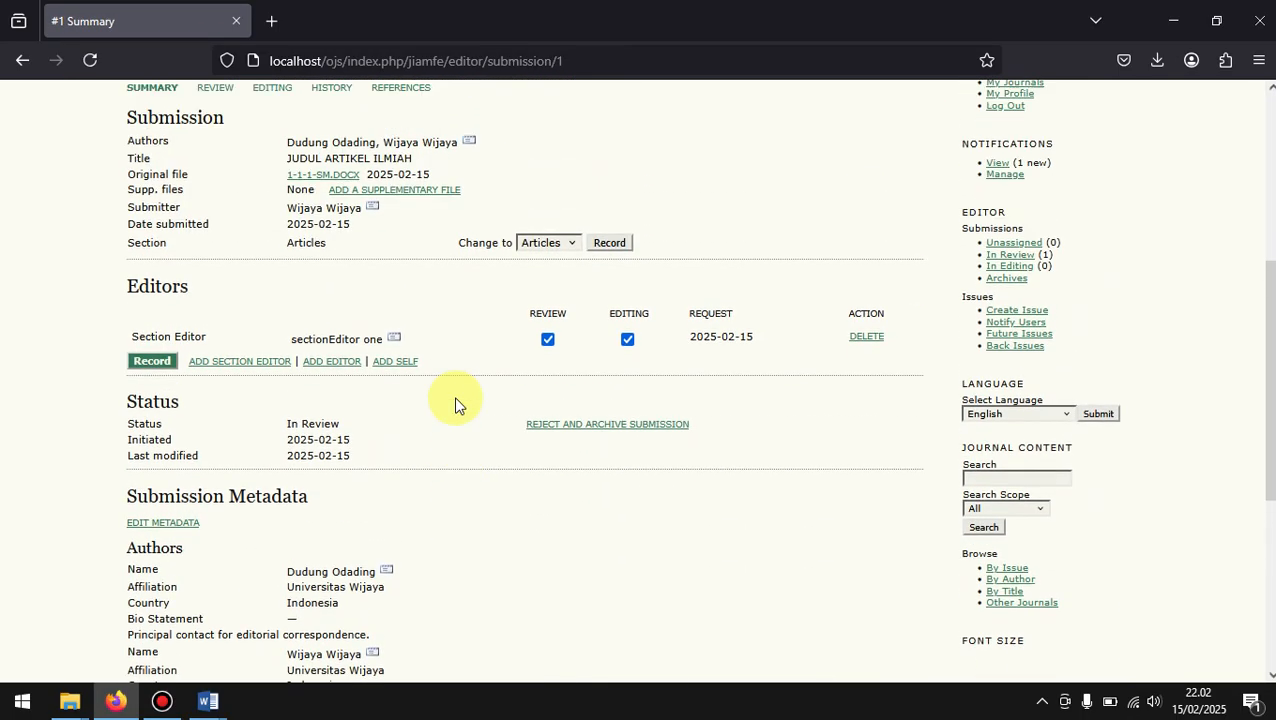
scroll(455, 404, down, 3)
scroll(455, 404, up, 5)
scroll(455, 404, up, 1)
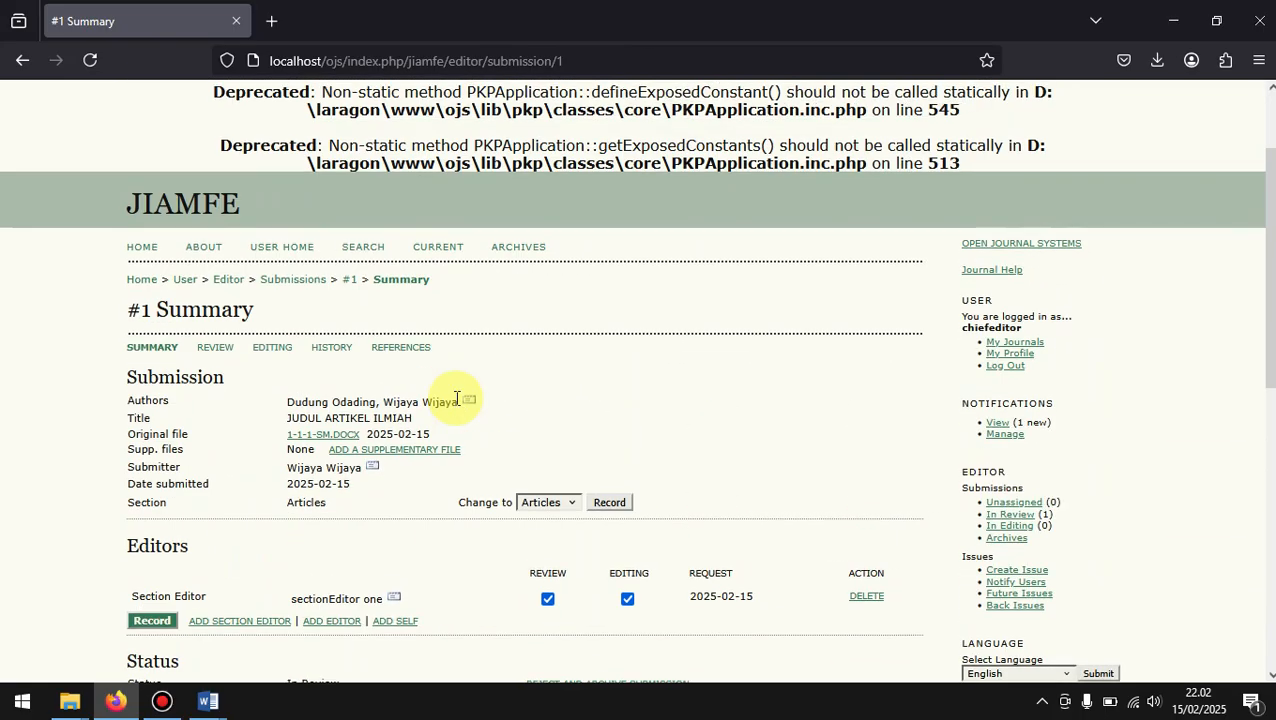
Step: Open the submission's Review page and examine its Peer Review and Editor Decision sections
click(211, 350)
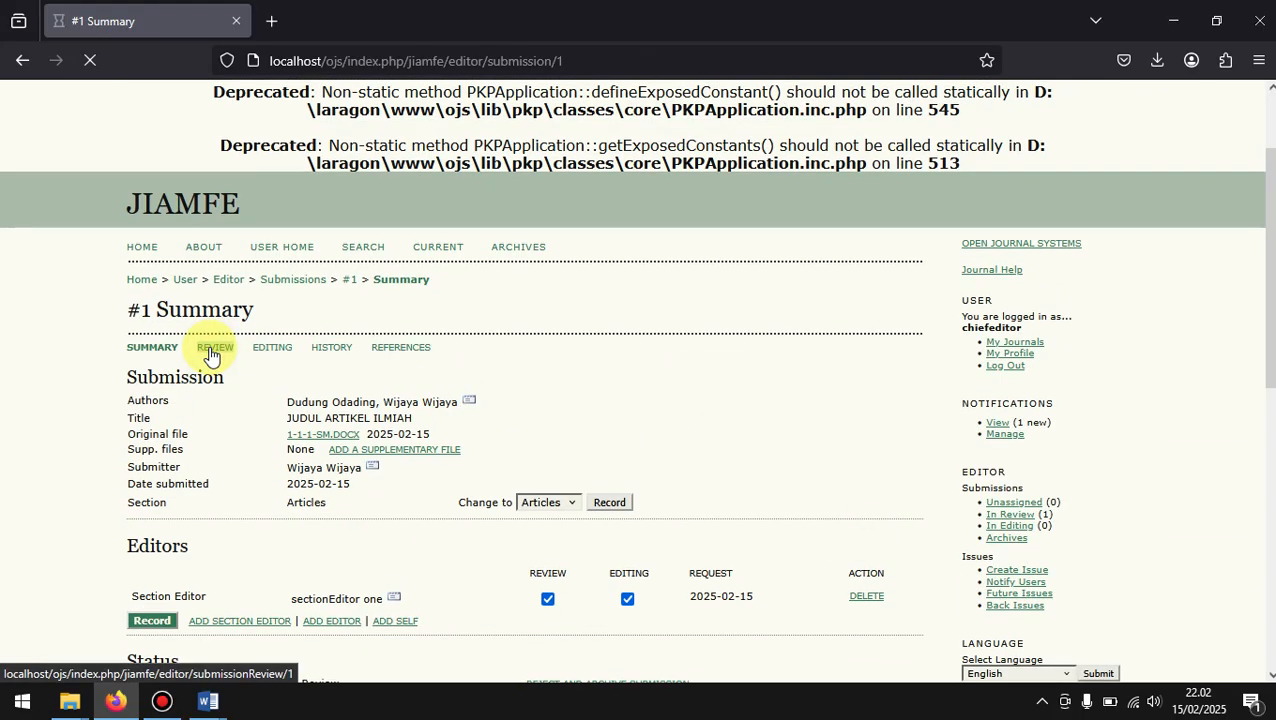
scroll(698, 483, down, 3)
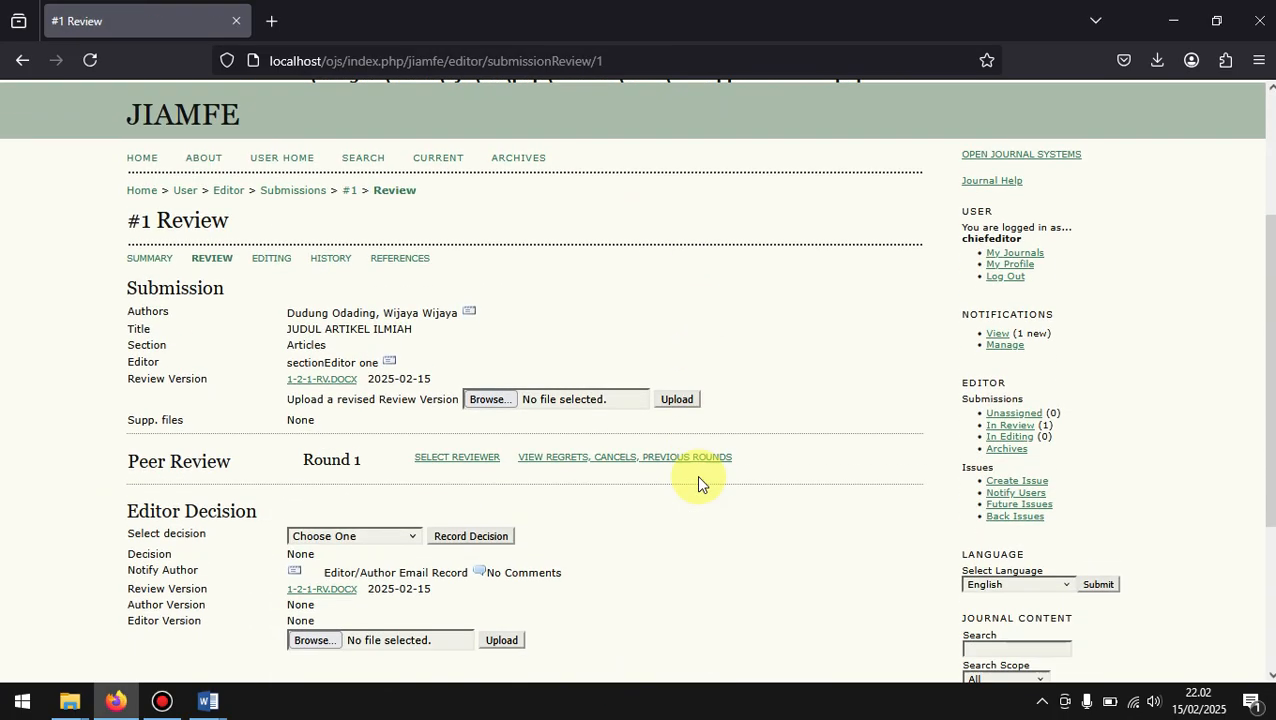
scroll(698, 483, down, 2)
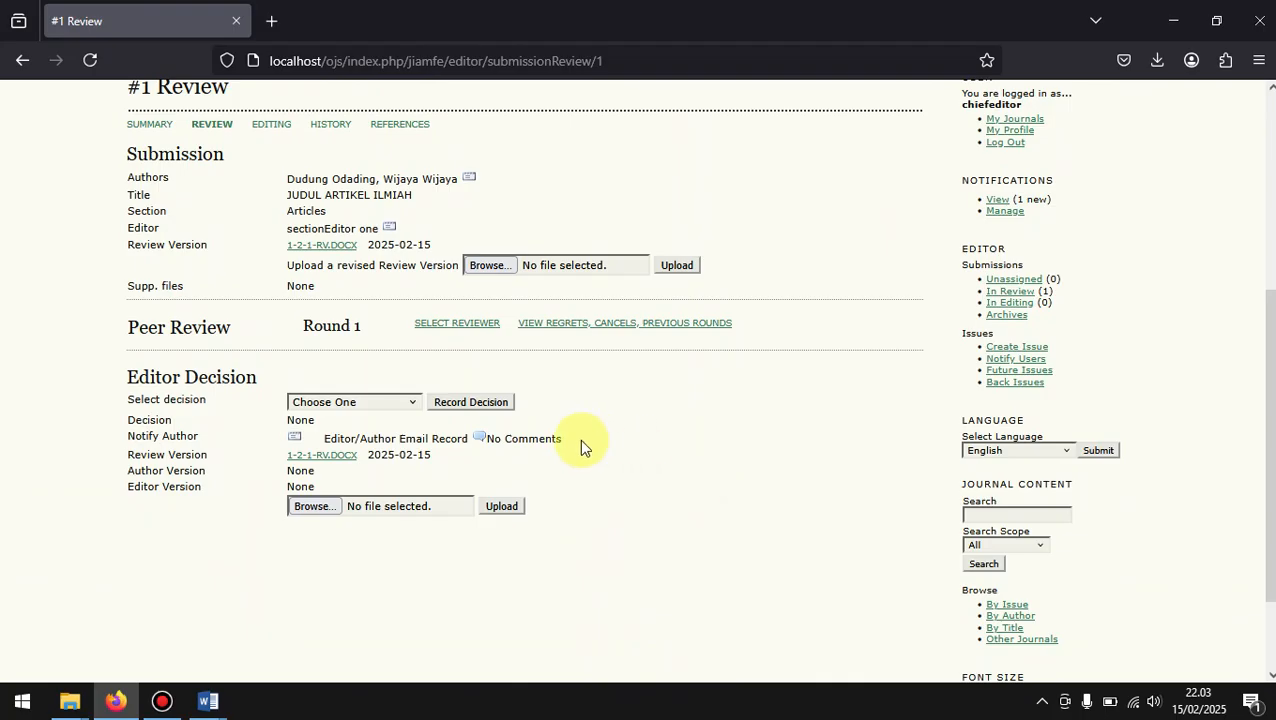
scroll(579, 439, up, 1)
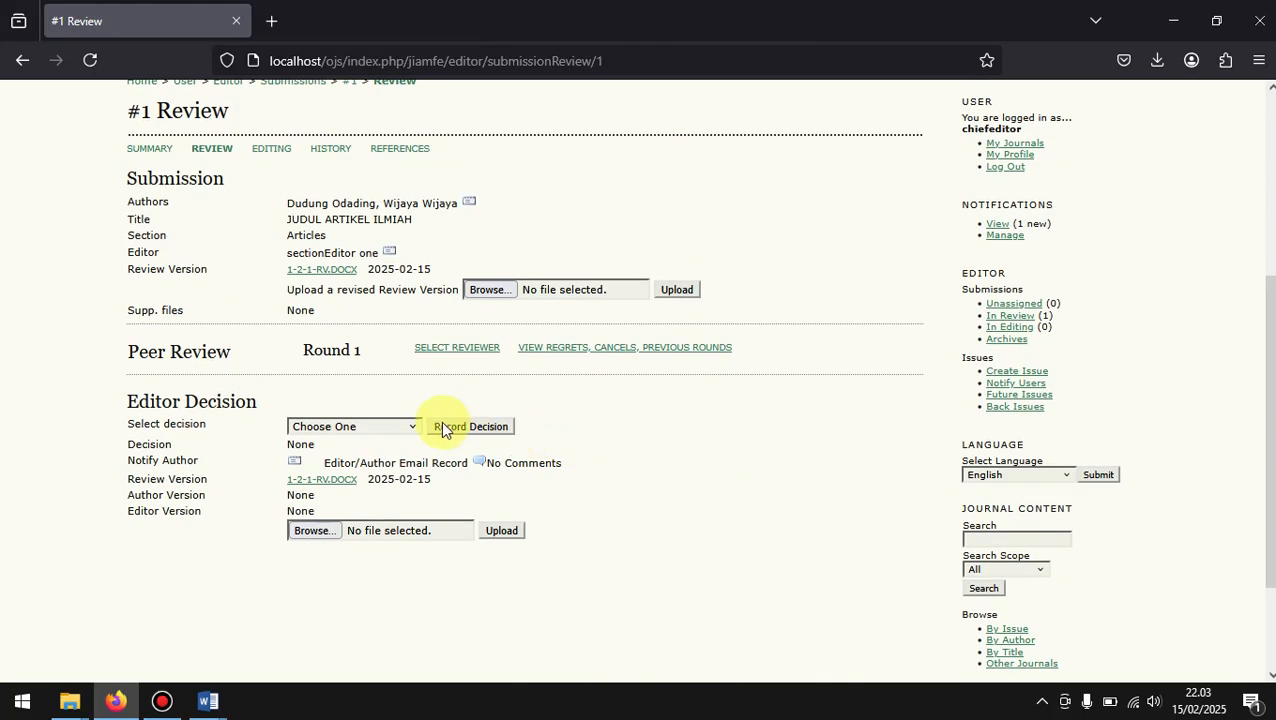
Step: Choose Decline Submission as the editor decision without recording it, and check the other decision options
click(378, 425)
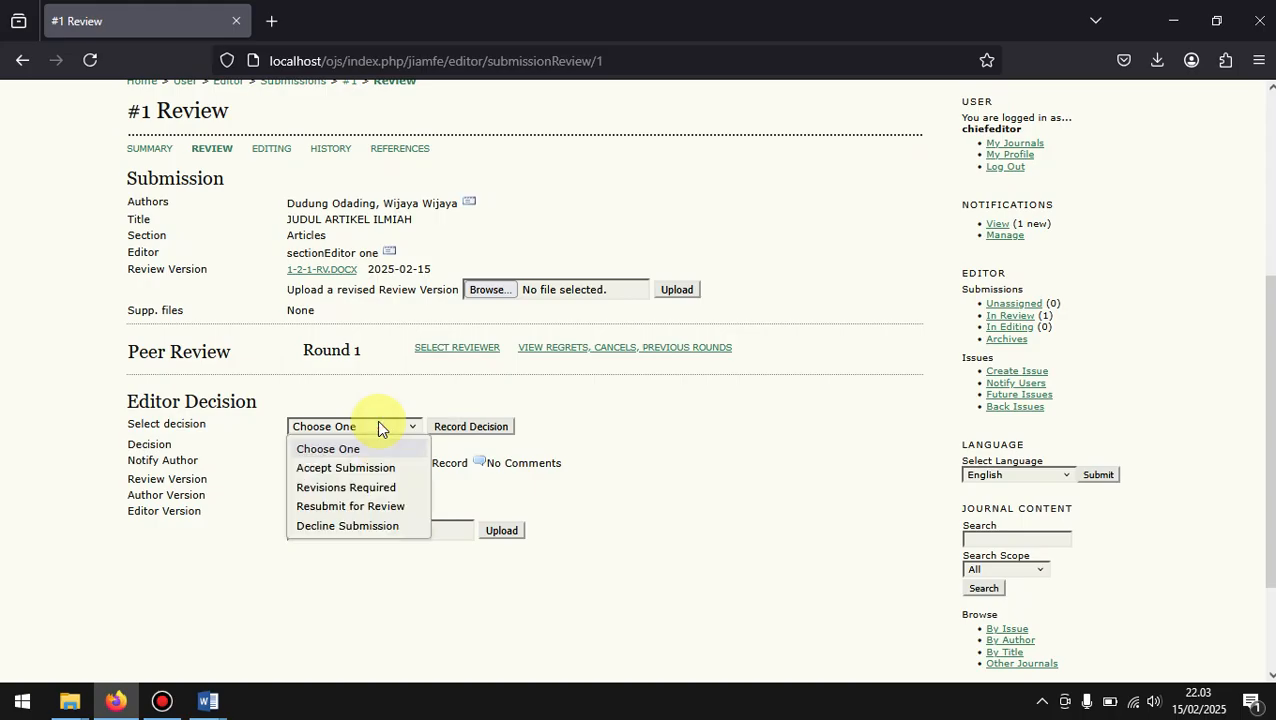
click(352, 526)
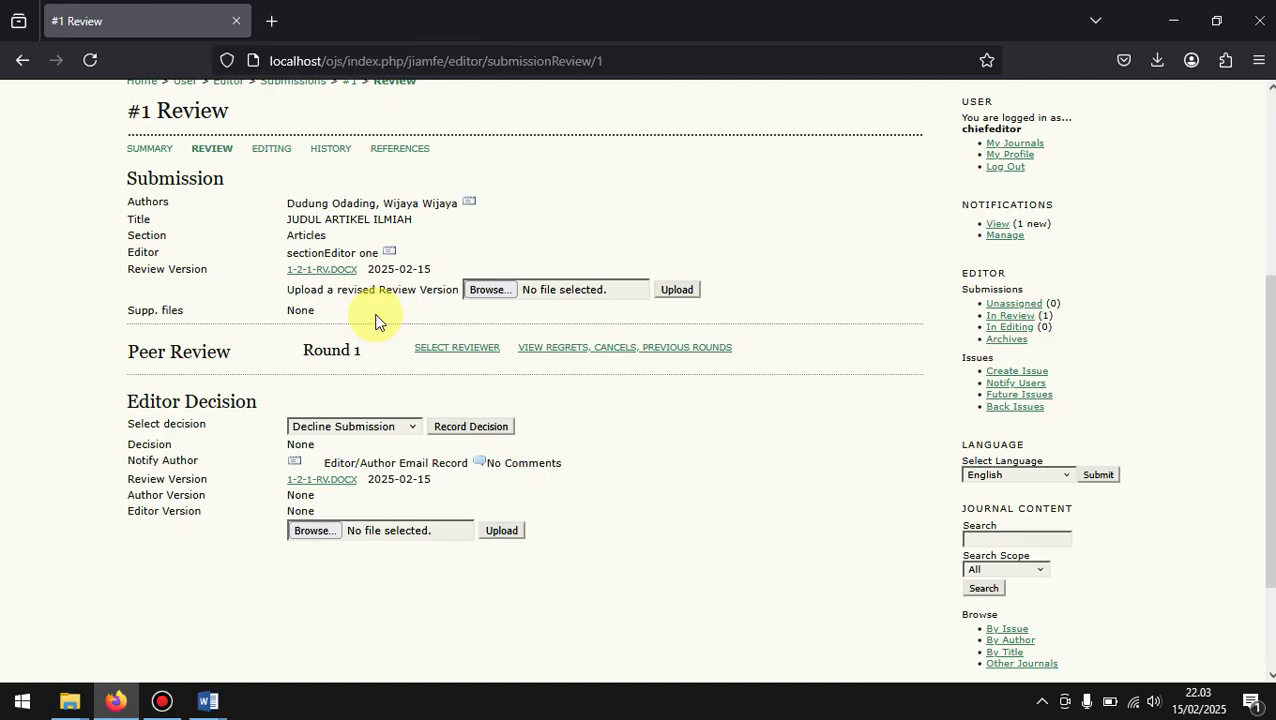
click(375, 428)
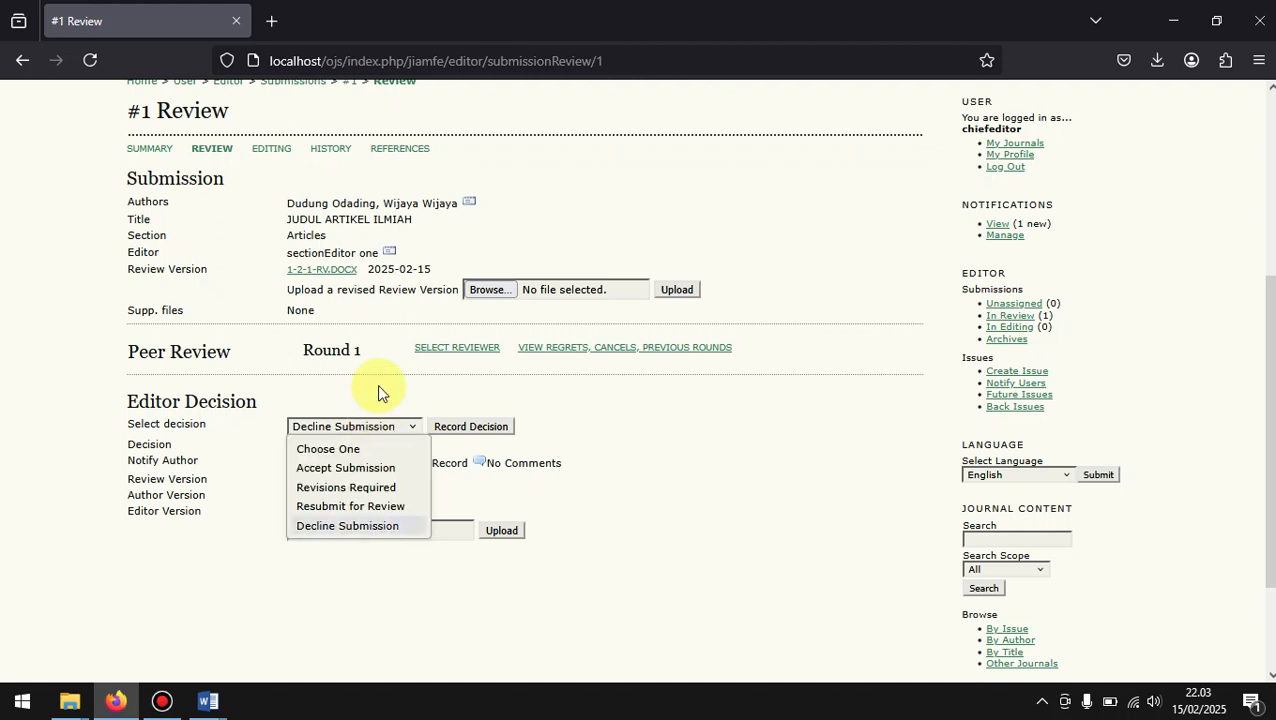
click(377, 386)
scroll(377, 384, up, 3)
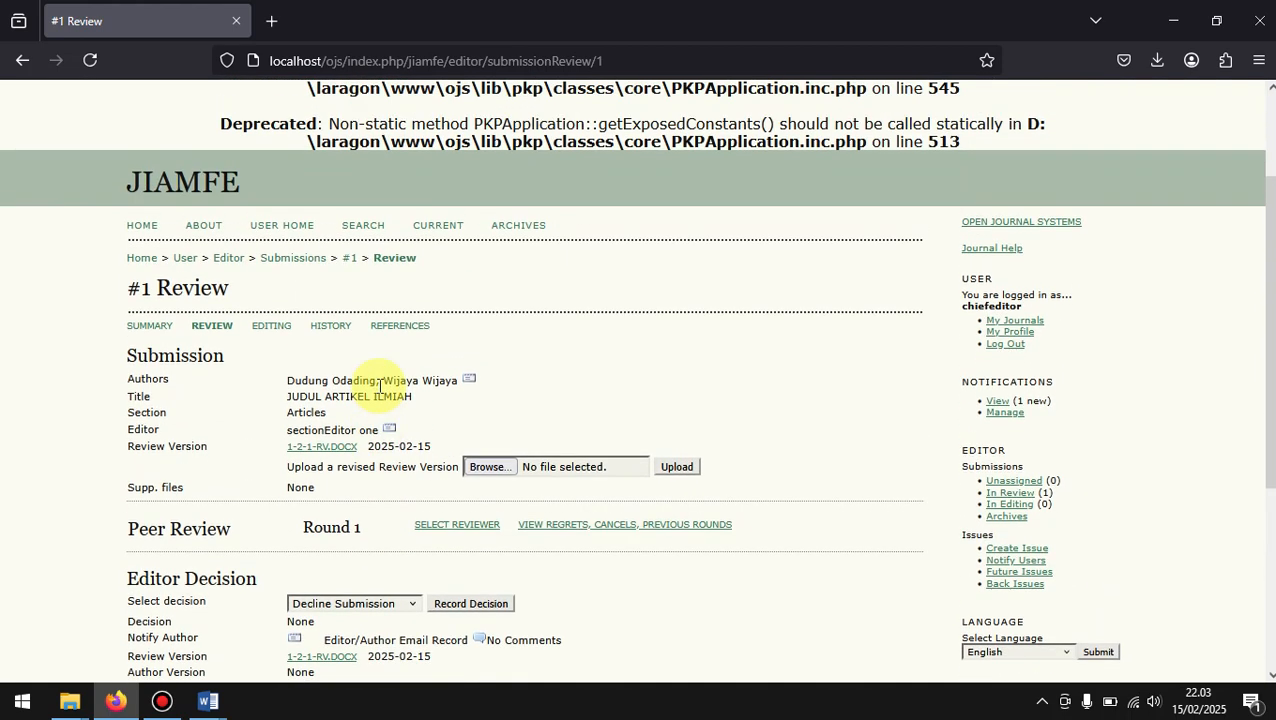
scroll(800, 405, down, 2)
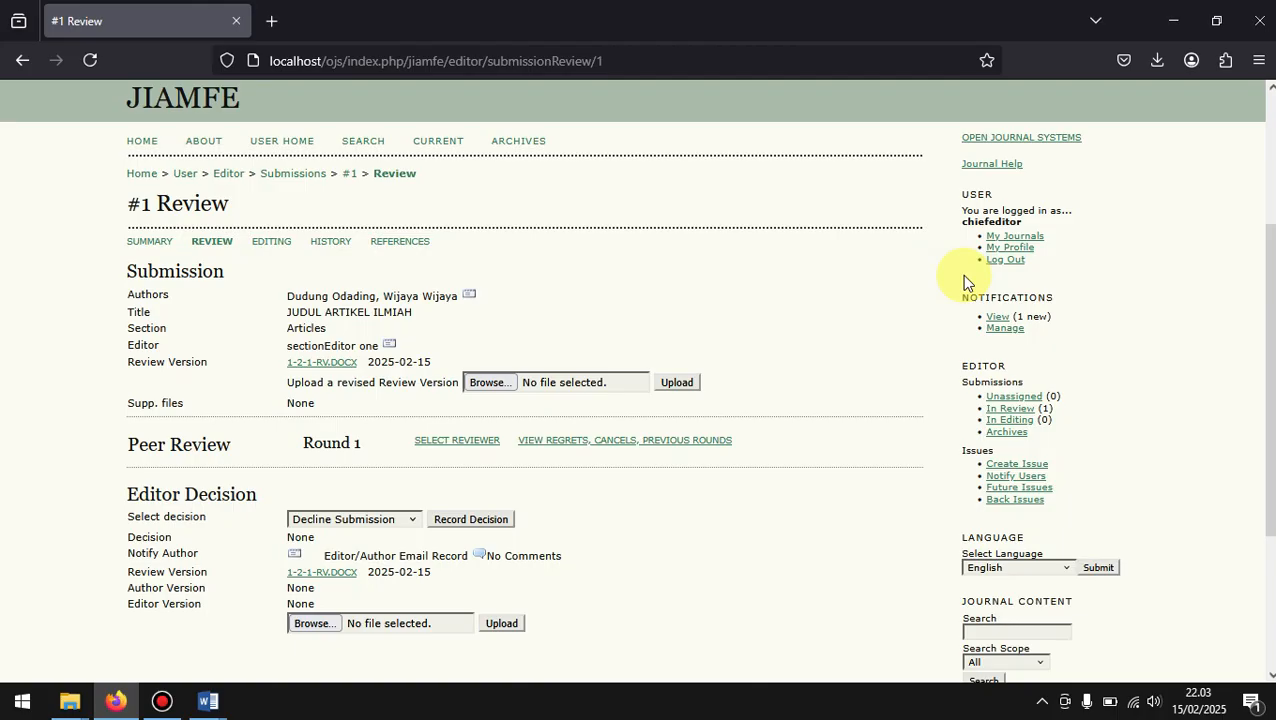
click(1012, 260)
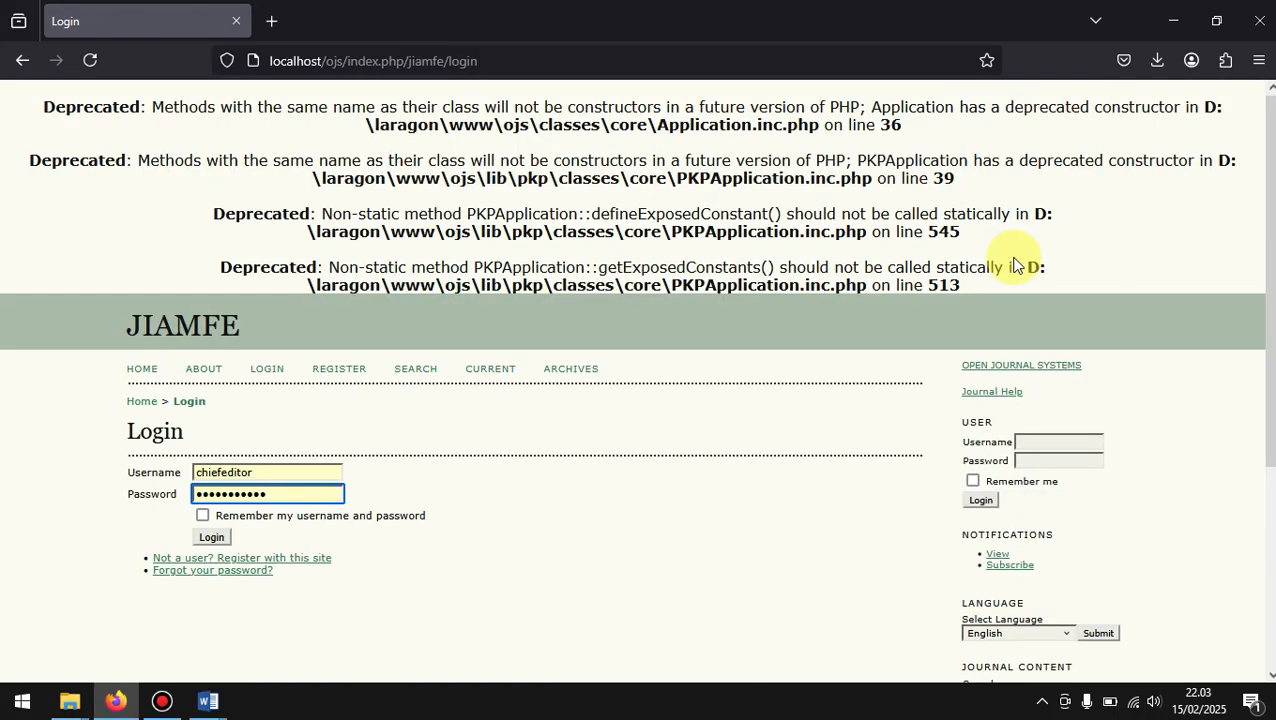
scroll(592, 427, down, 2)
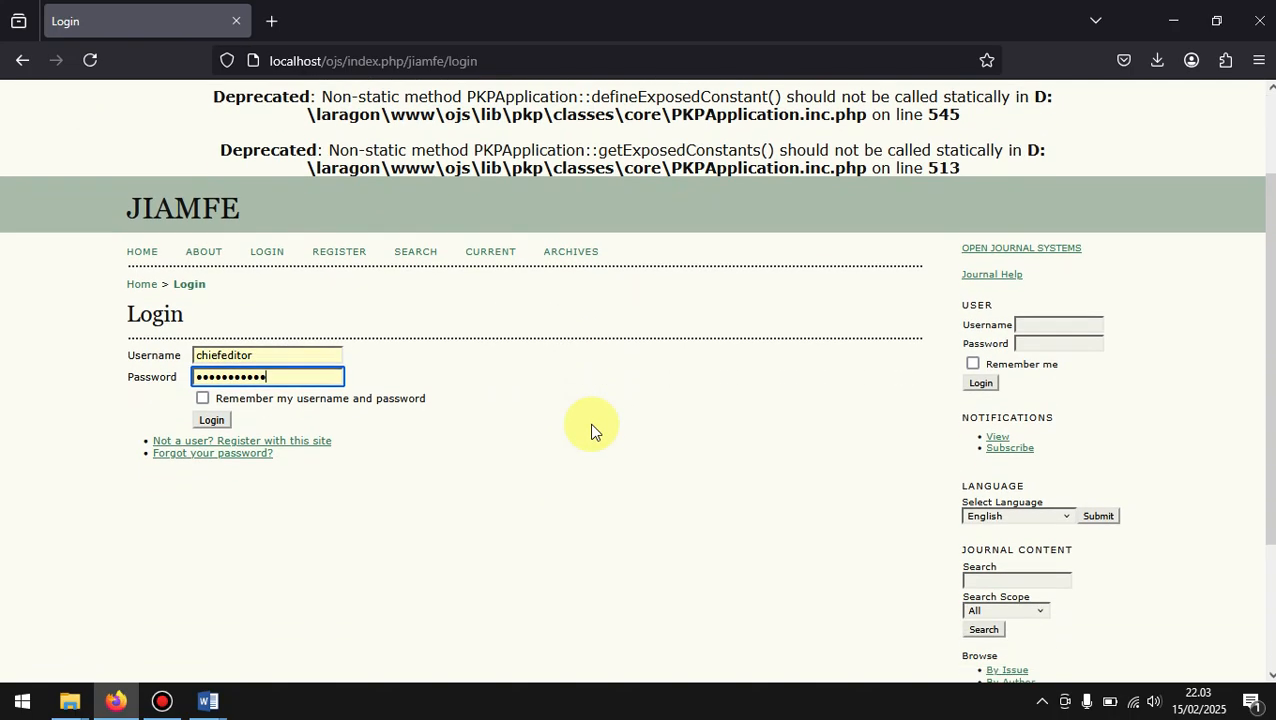
click(304, 356)
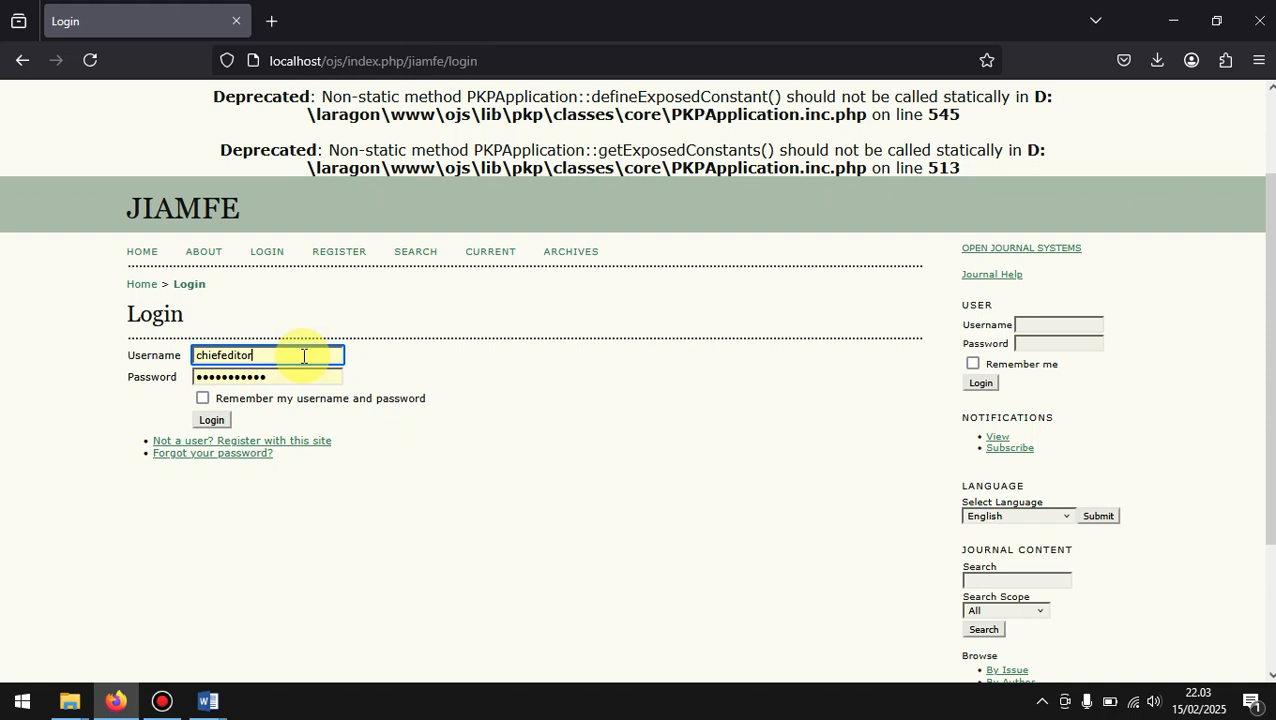
key(BackSpace)
key(BackSpace)
key(BackSpace)
key(BackSpace)
key(BackSpace)
key(BackSpace)
key(BackSpace)
key(BackSpace)
key(BackSpace)
key(BackSpace)
key(BackSpace)
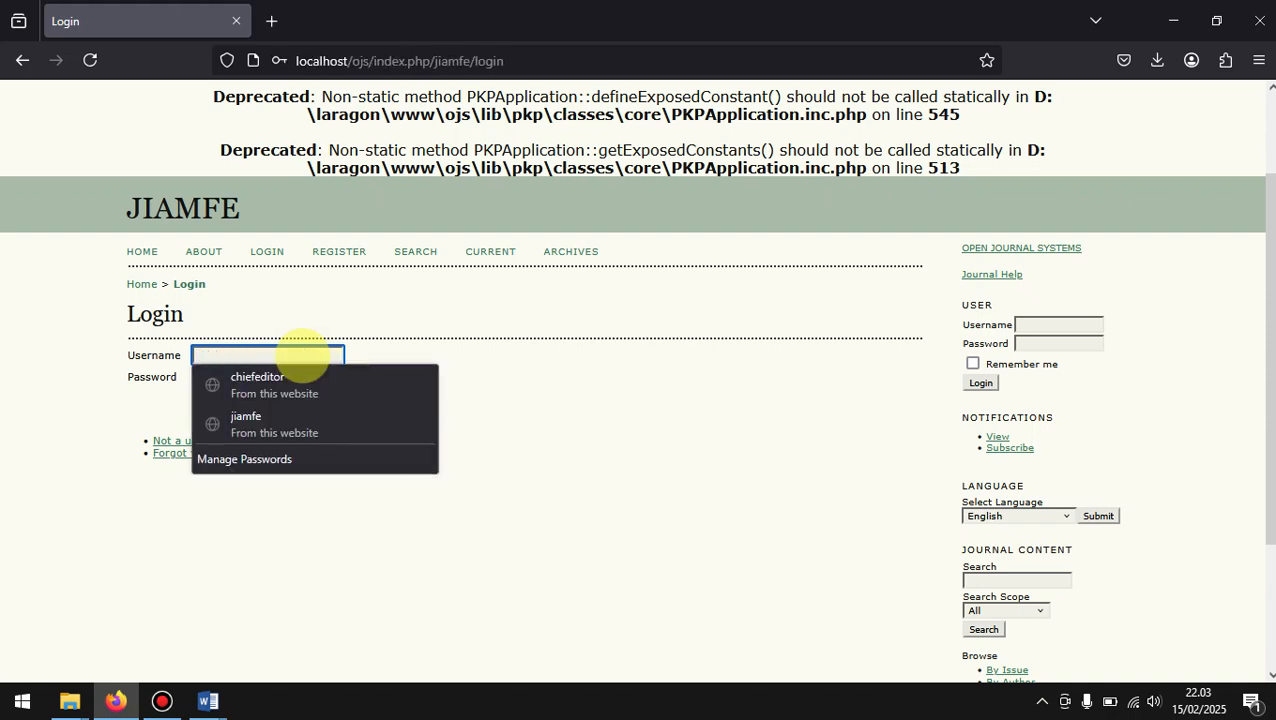
click(338, 421)
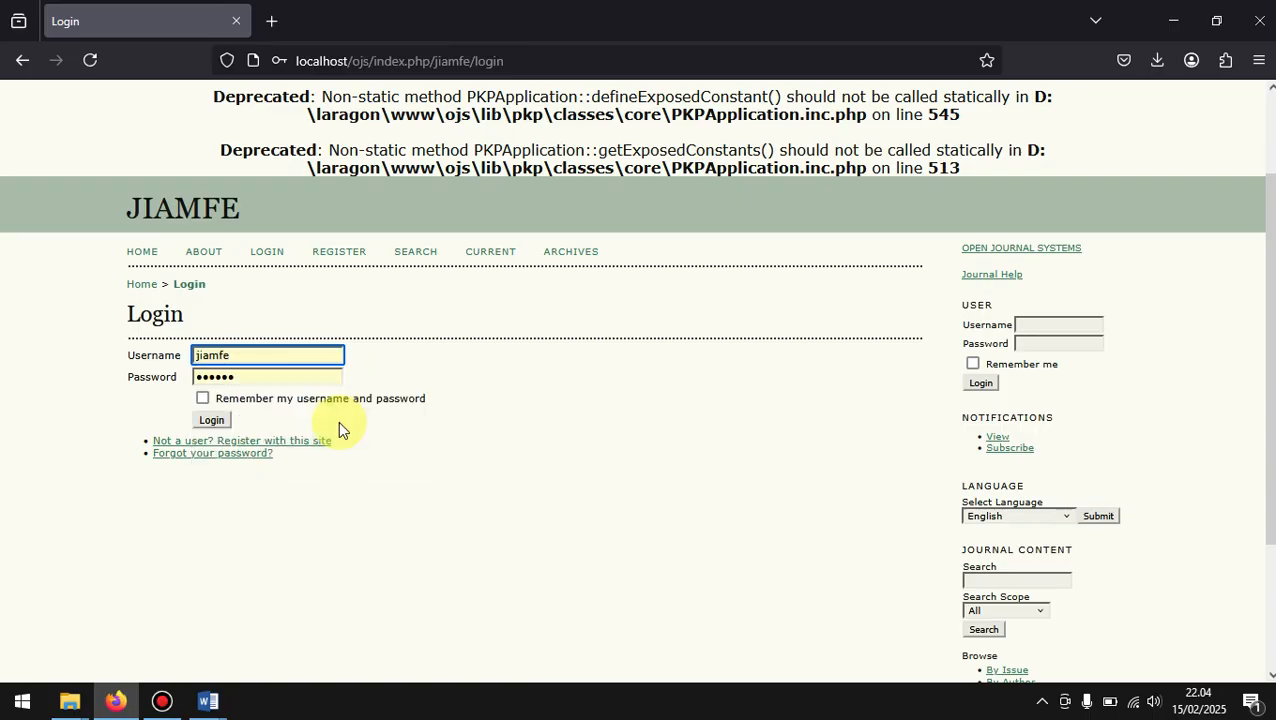
Step: Switch to the Word document listing the journal manager's roles, highlight "Pengelola Website", and return to the login page
click(210, 700)
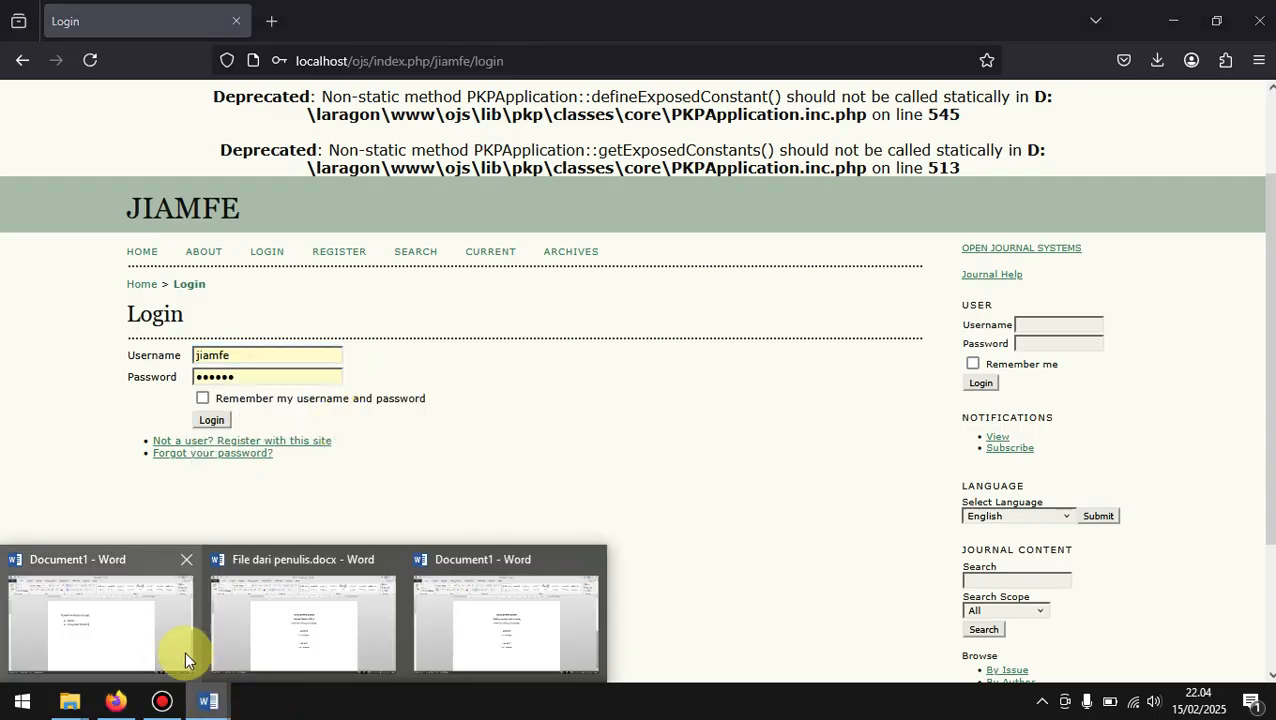
click(143, 633)
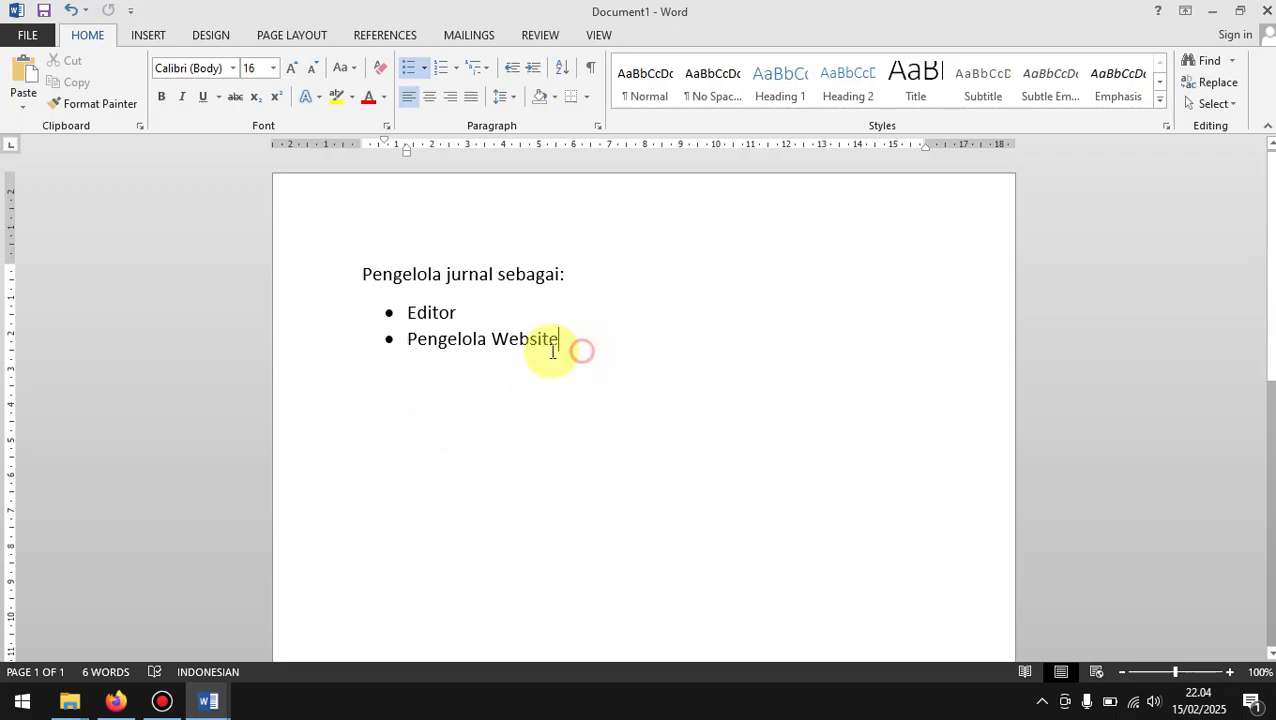
drag(574, 344, 415, 345)
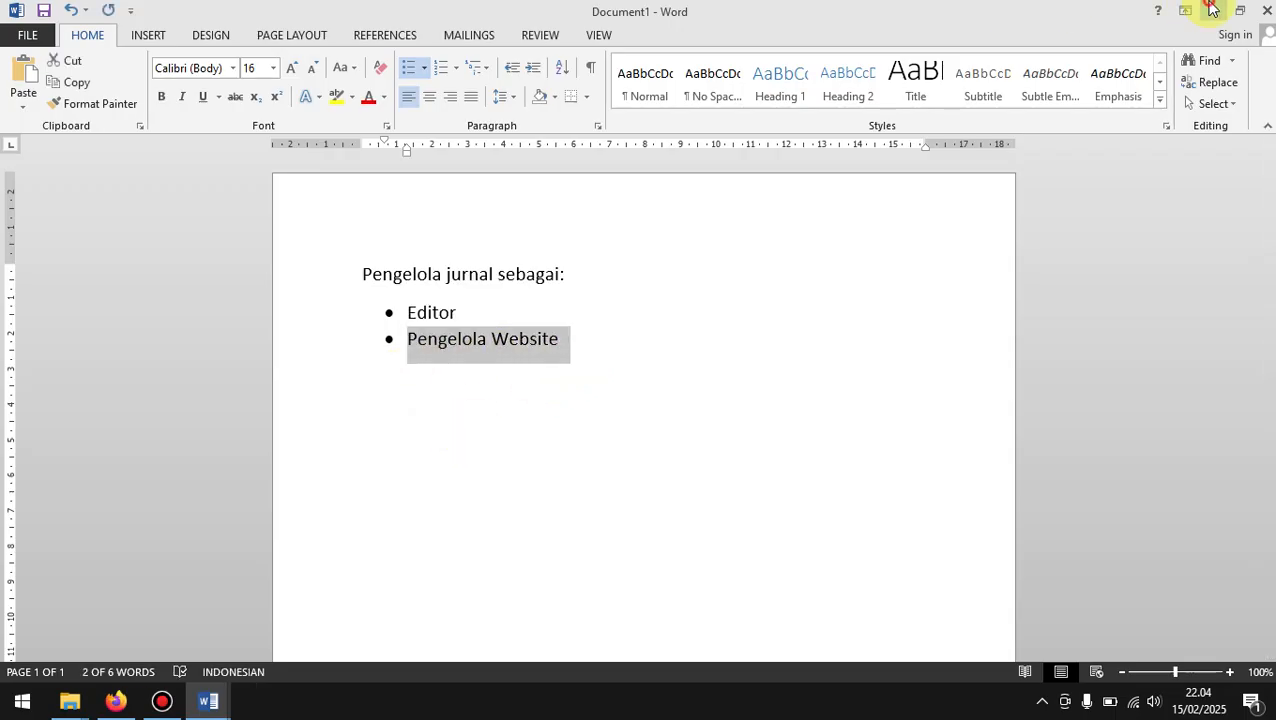
click(1211, 11)
click(222, 420)
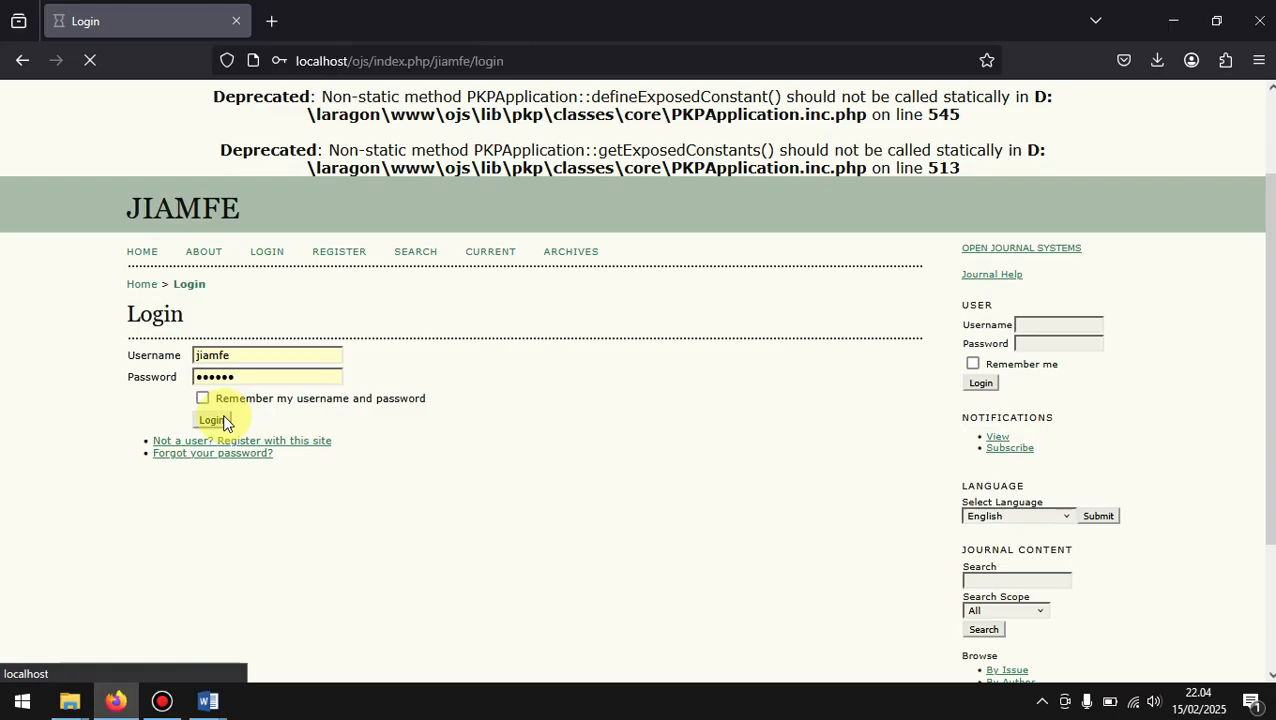
scroll(556, 548, down, 2)
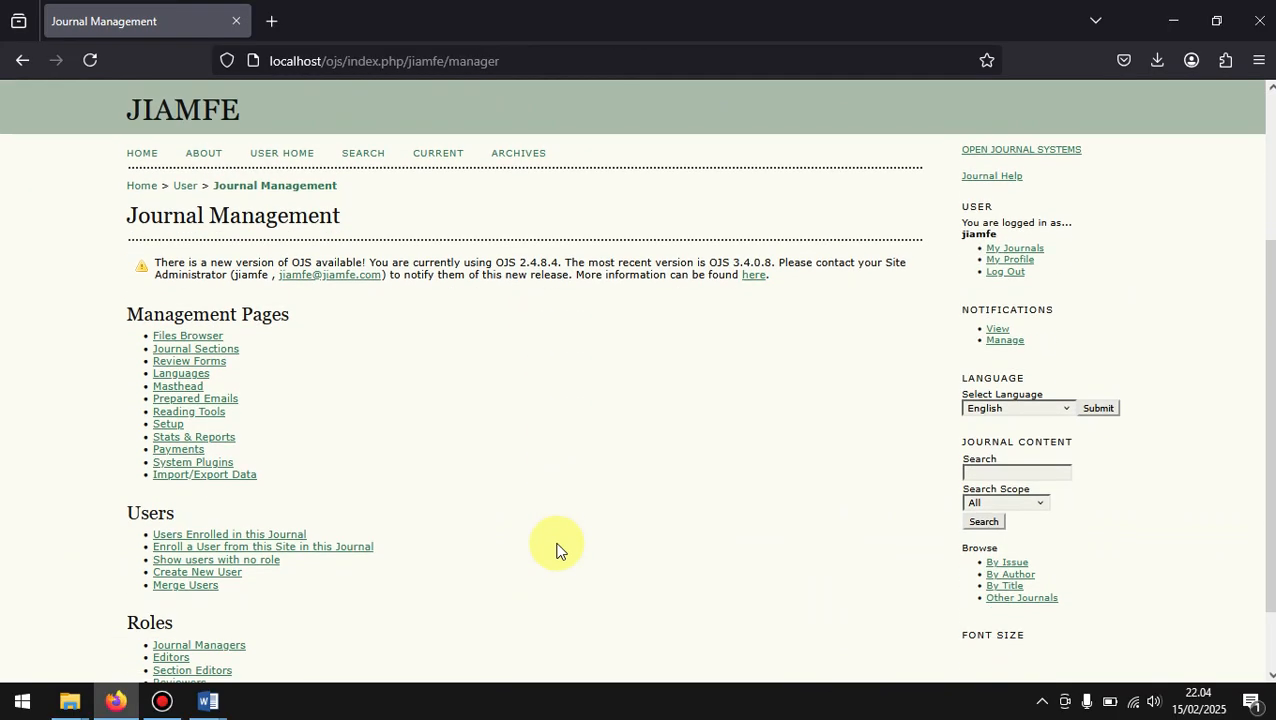
scroll(556, 548, down, 2)
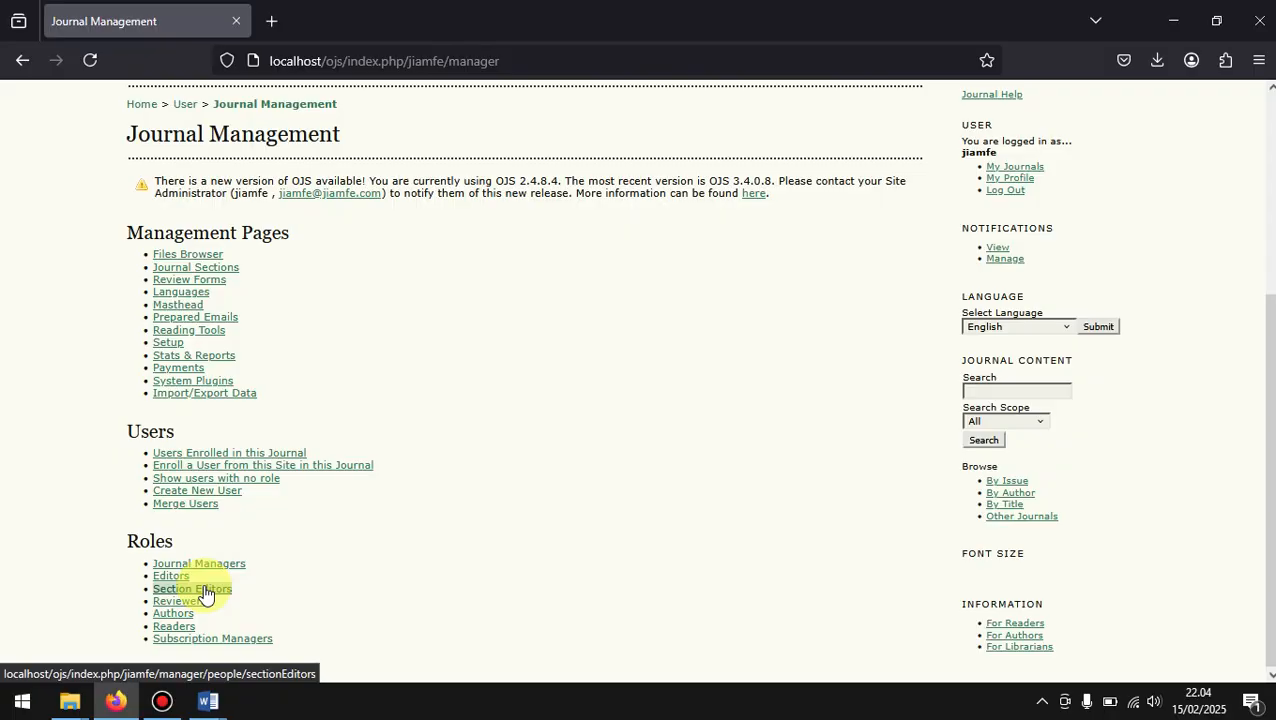
Step: Open the list of enrolled Section Editors and log in as the first section editor
click(205, 594)
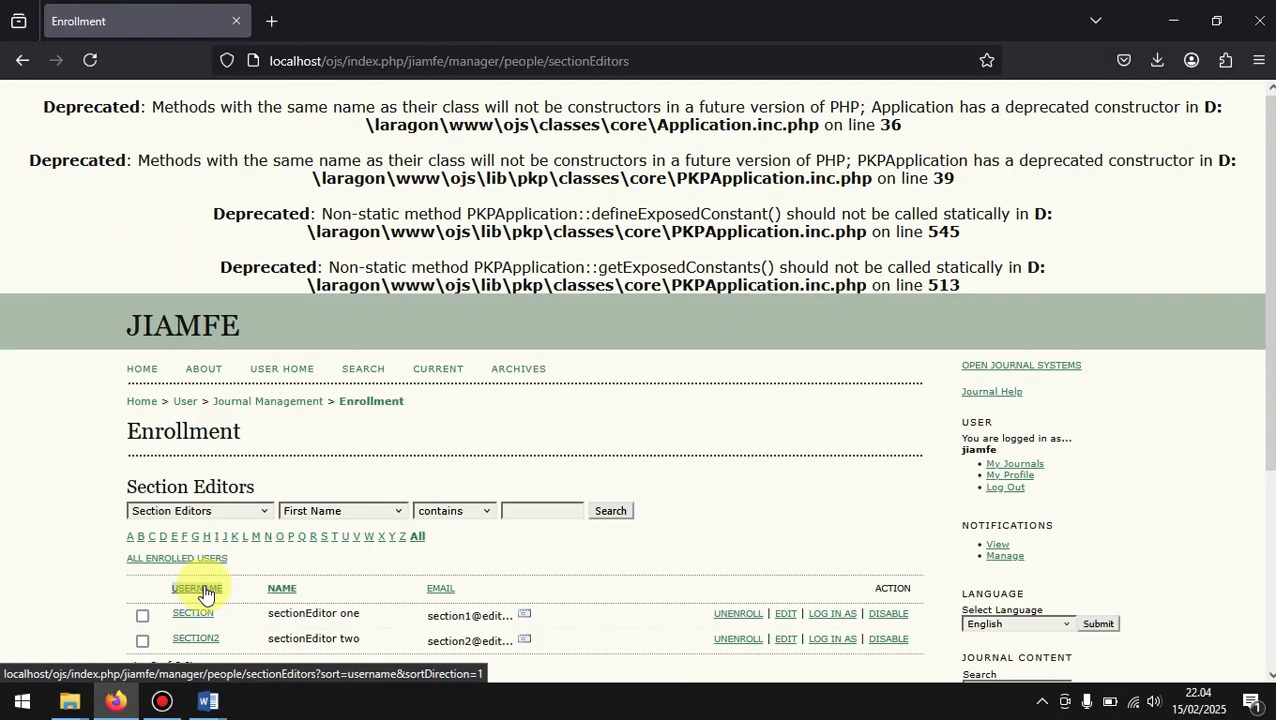
scroll(502, 563, down, 2)
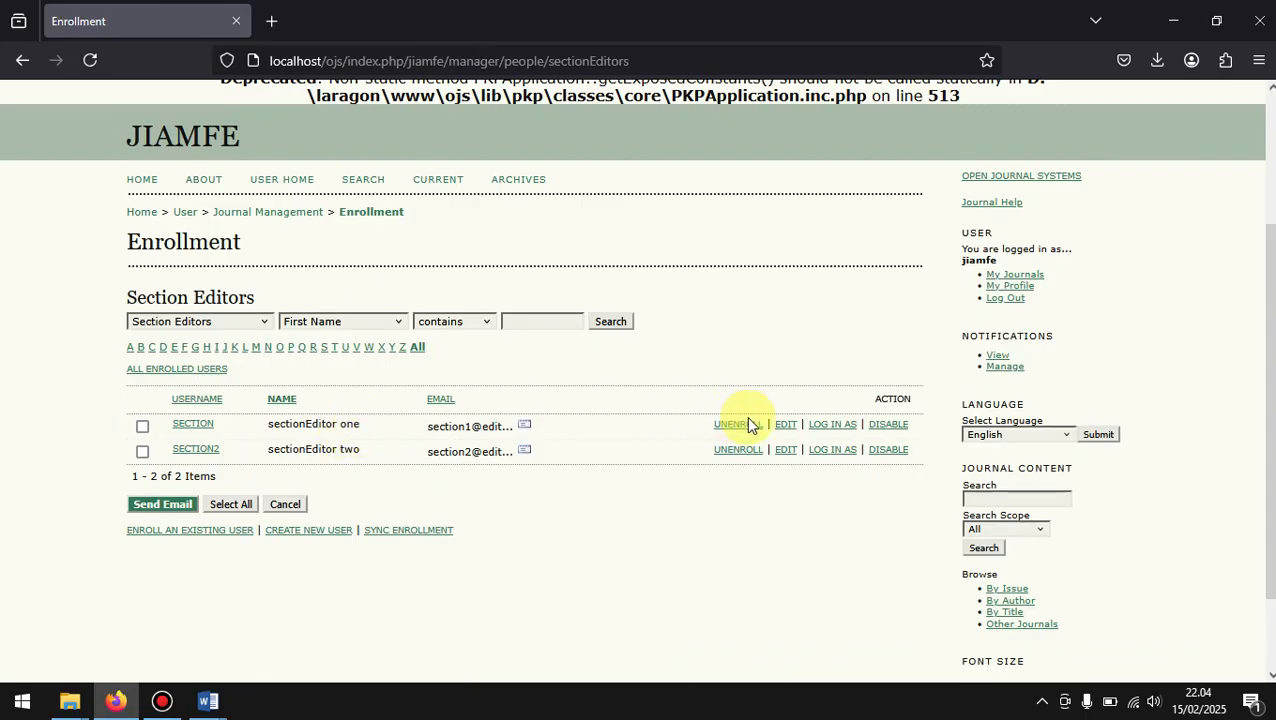
click(841, 429)
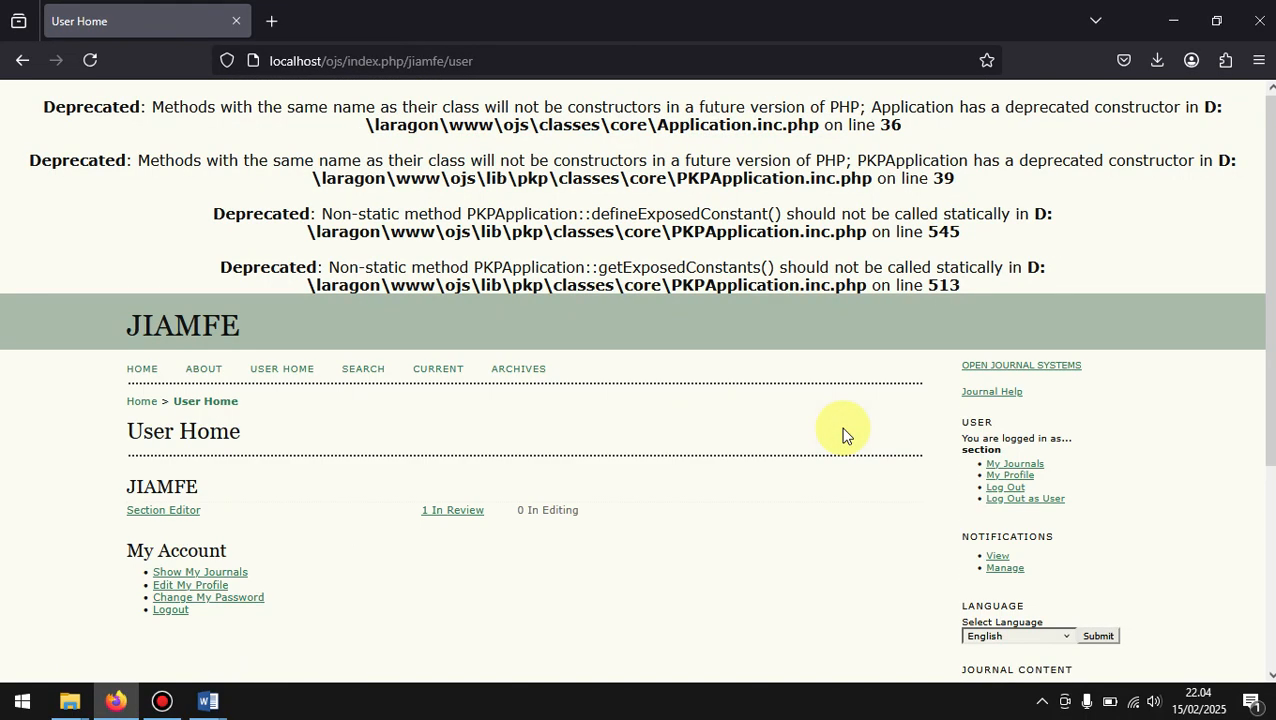
Step: Open the section editor's Submissions in Review list from User Home and look over the listed submission
scroll(646, 461, down, 3)
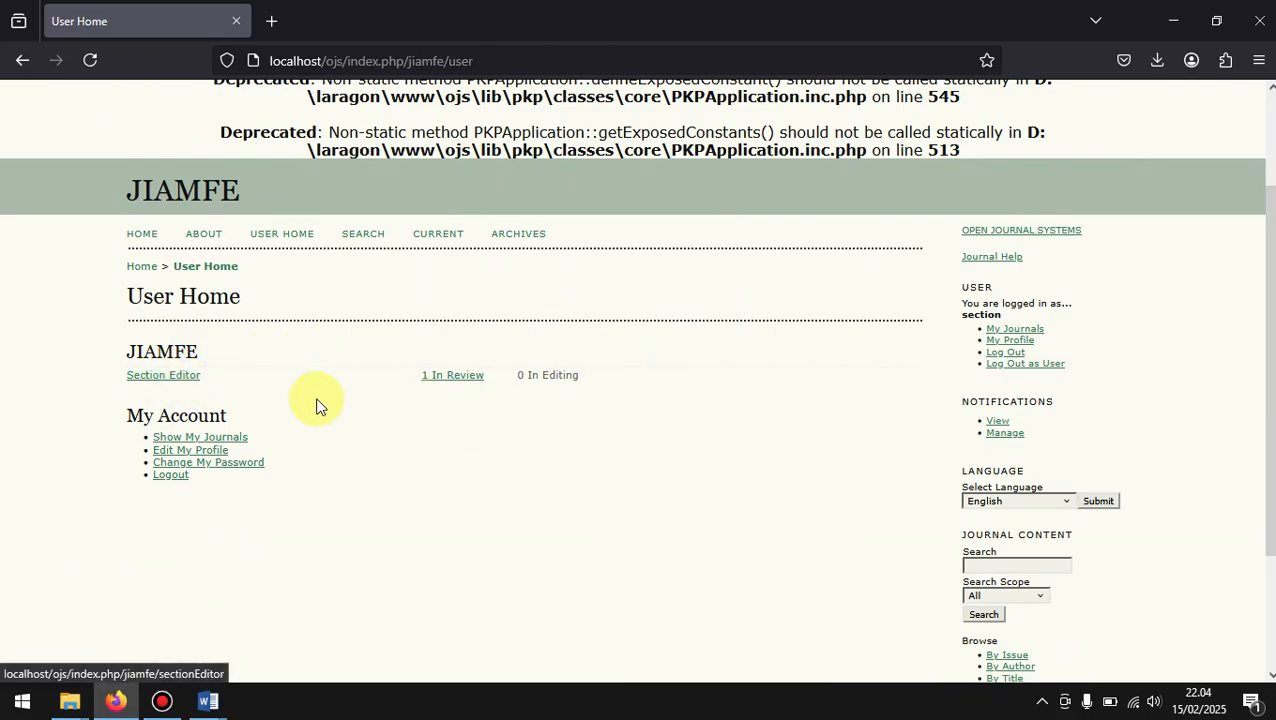
click(428, 378)
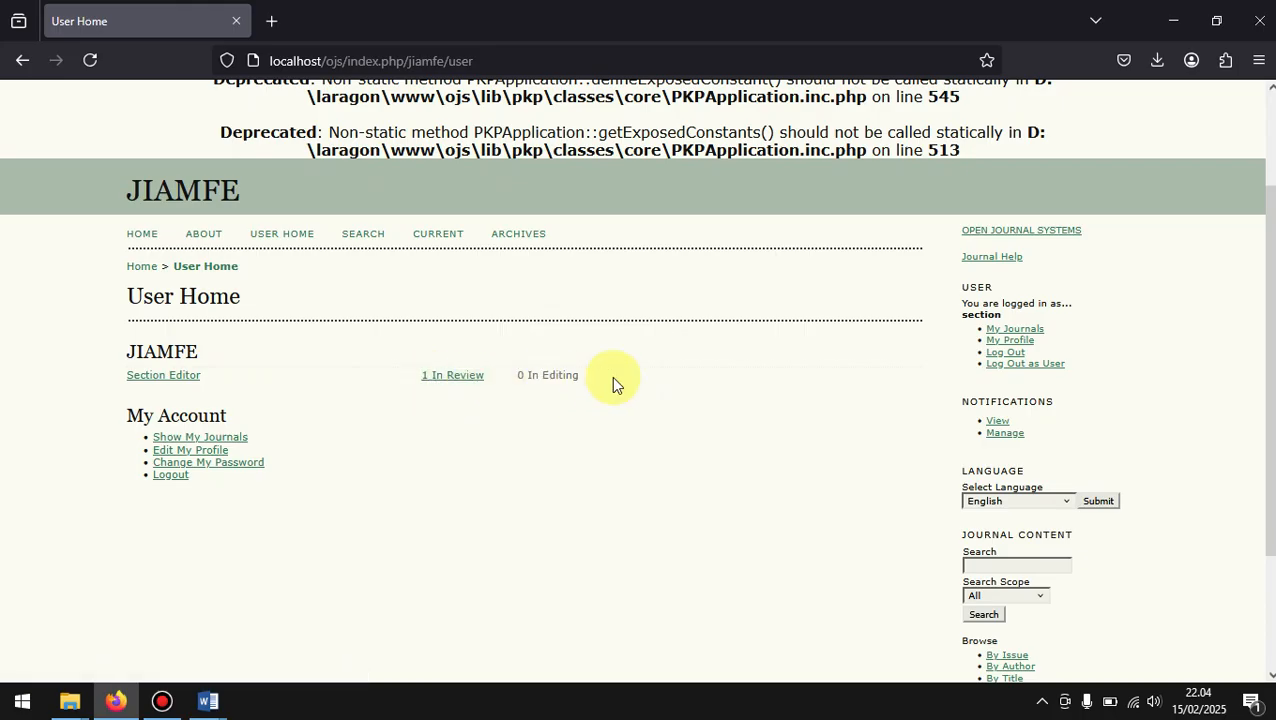
click(448, 377)
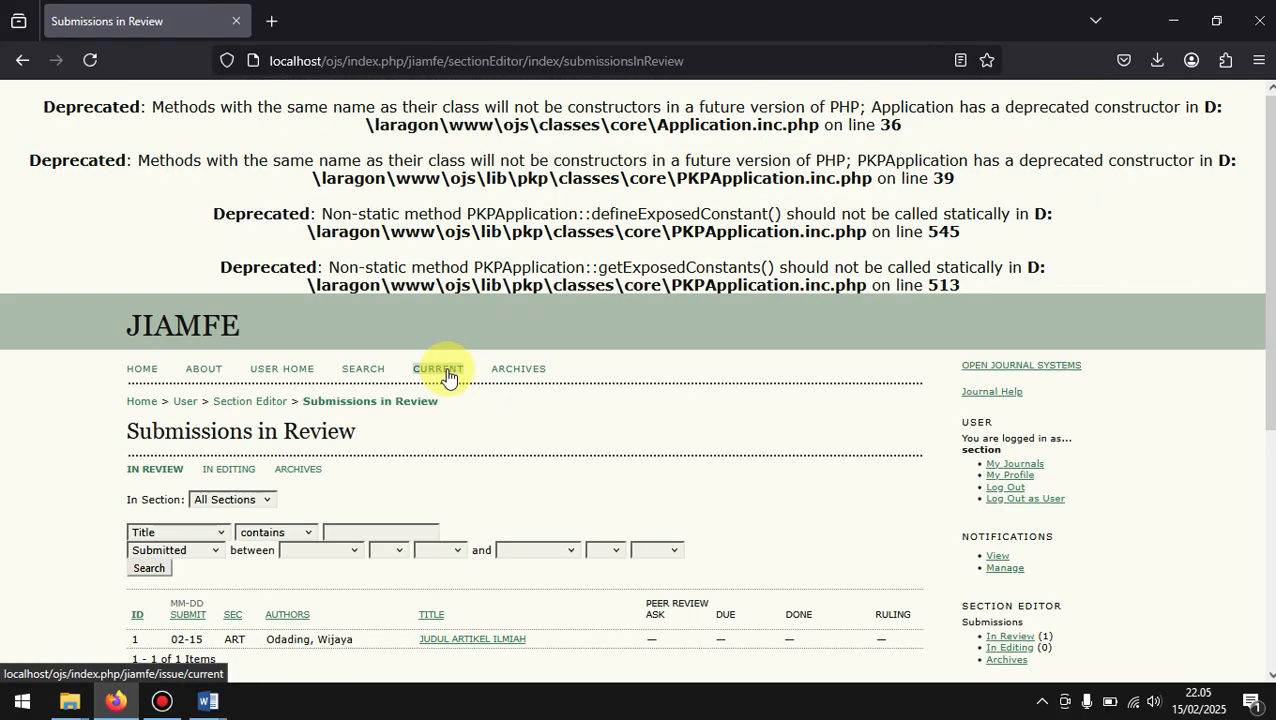
scroll(448, 377, down, 3)
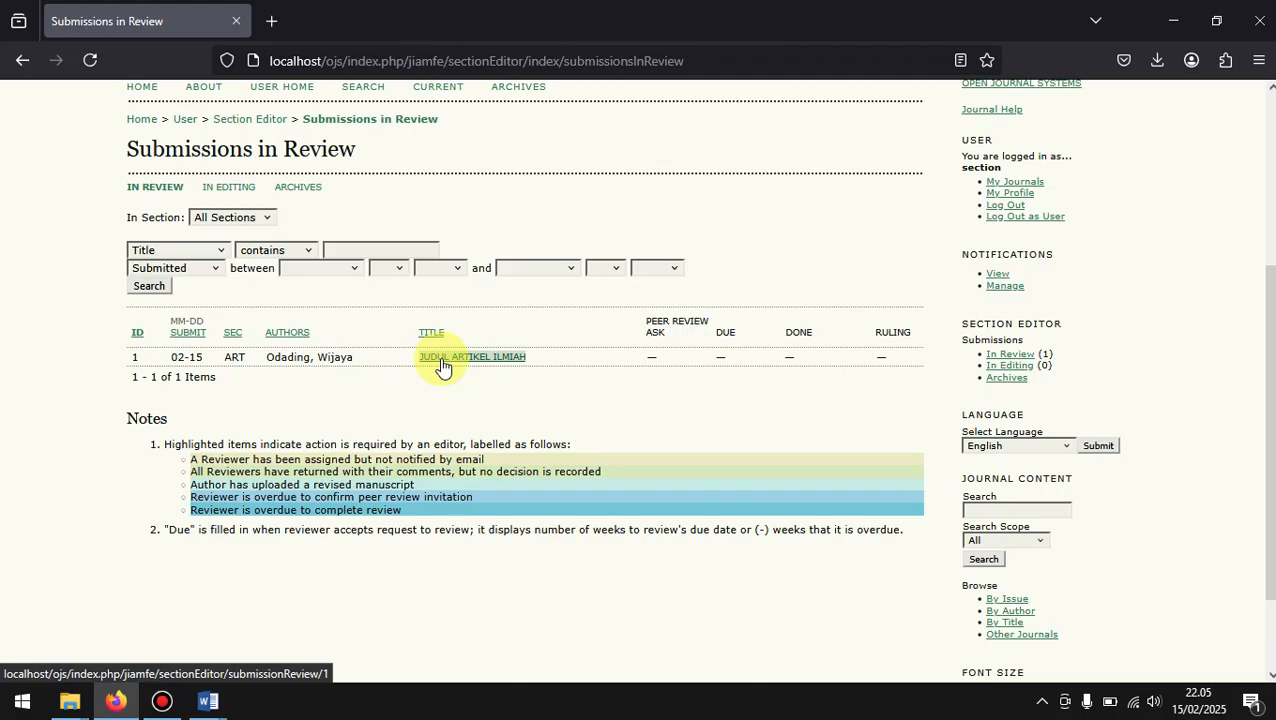
Step: Open the submission "JUDUL ARTIKEL ILMIAH" and examine its Review page as section editor
click(442, 357)
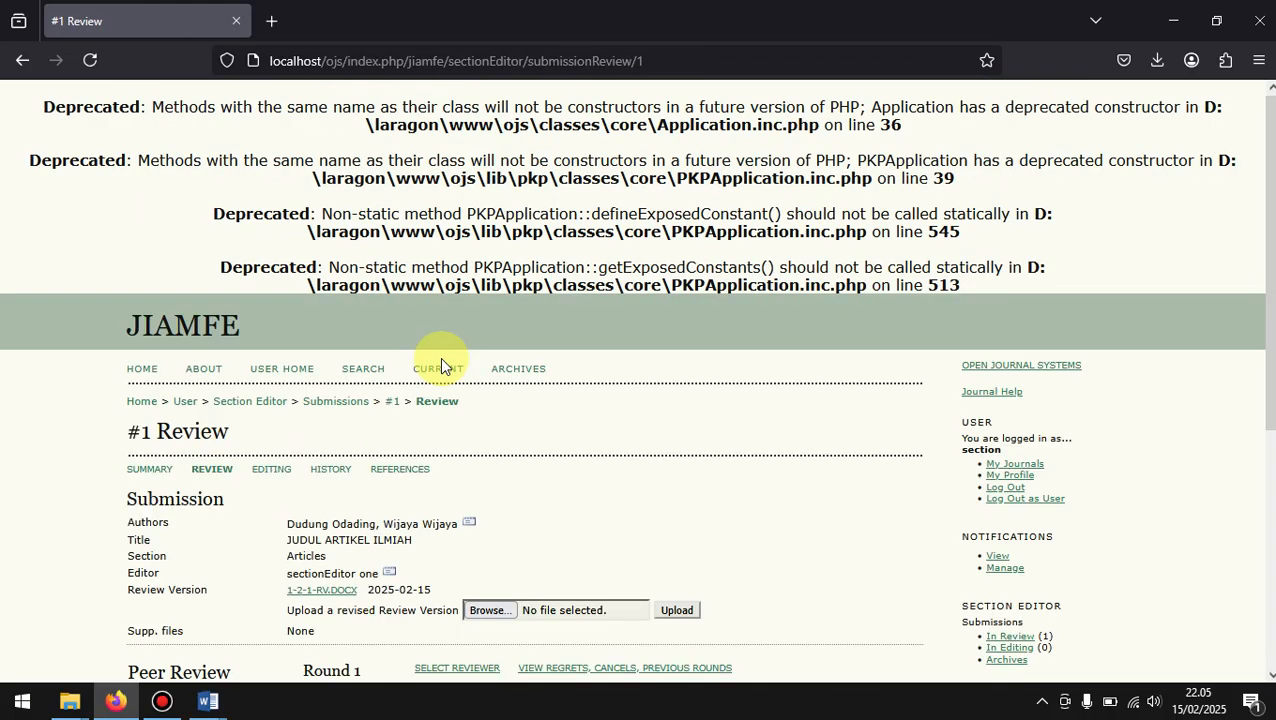
scroll(440, 357, down, 5)
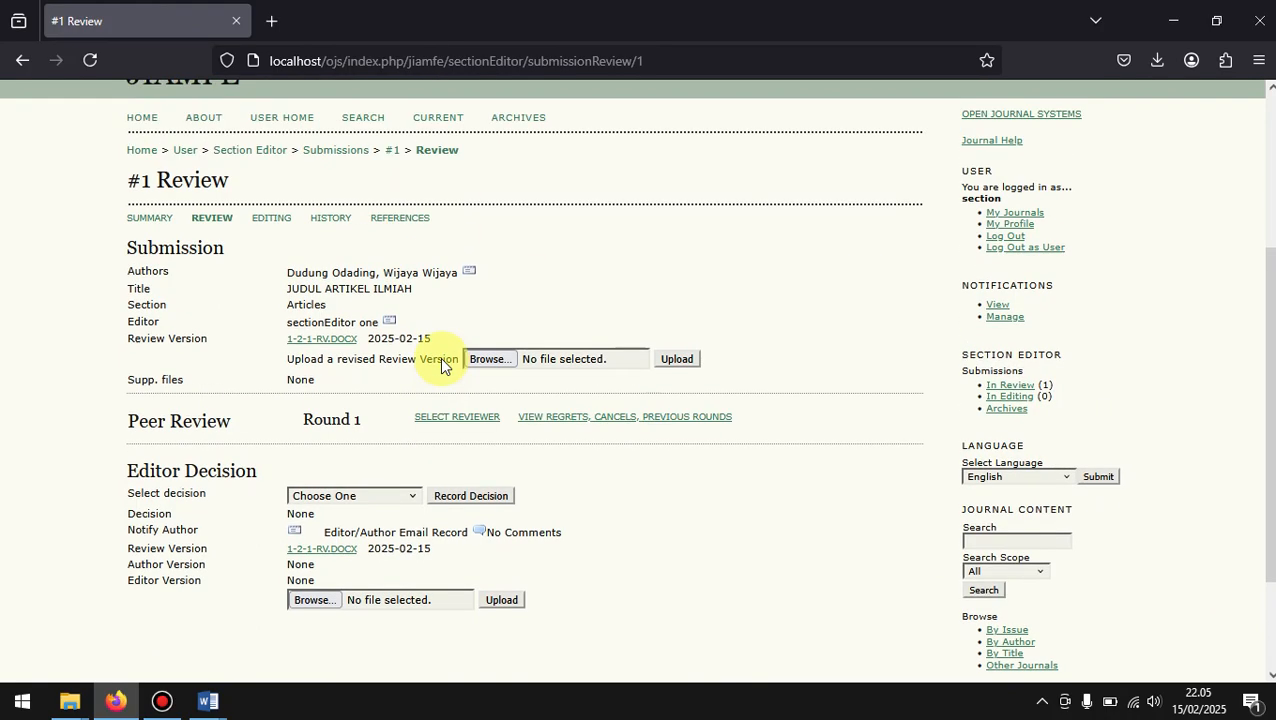
scroll(441, 366, up, 1)
scroll(441, 366, down, 1)
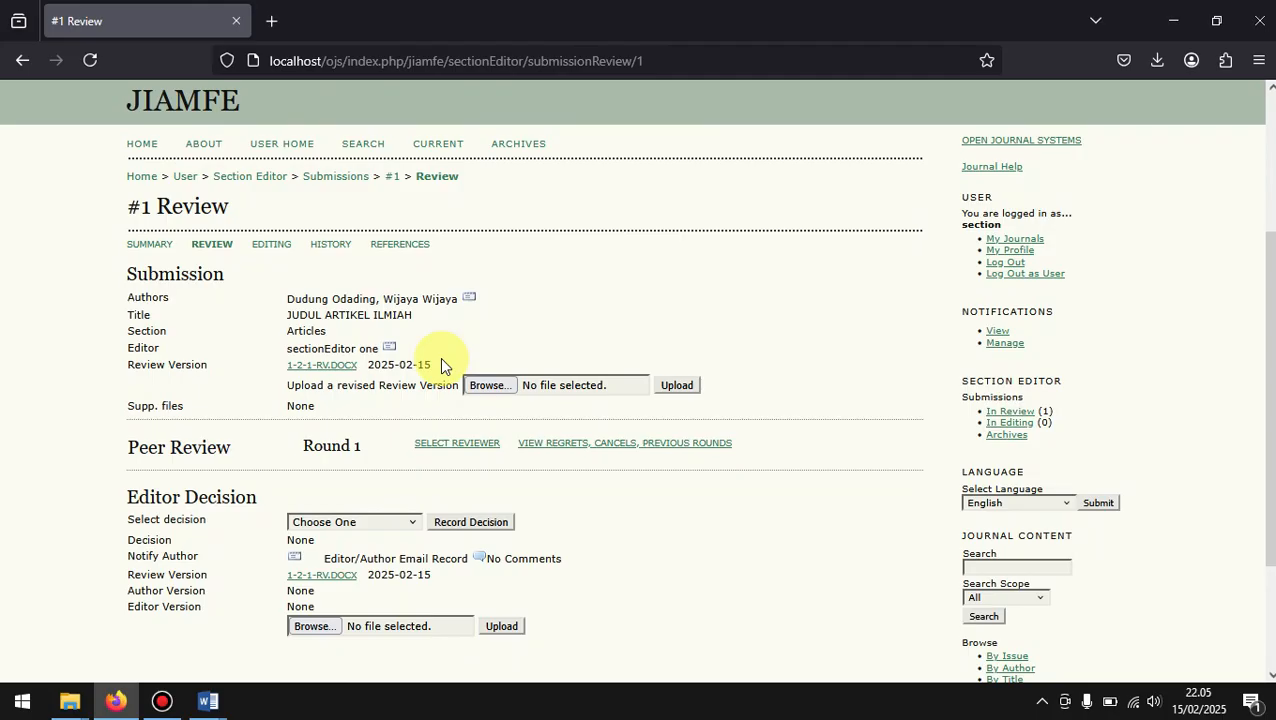
Step: Open the submission's Summary page as section editor and examine its Editors, Status and Submission Metadata sections
click(145, 254)
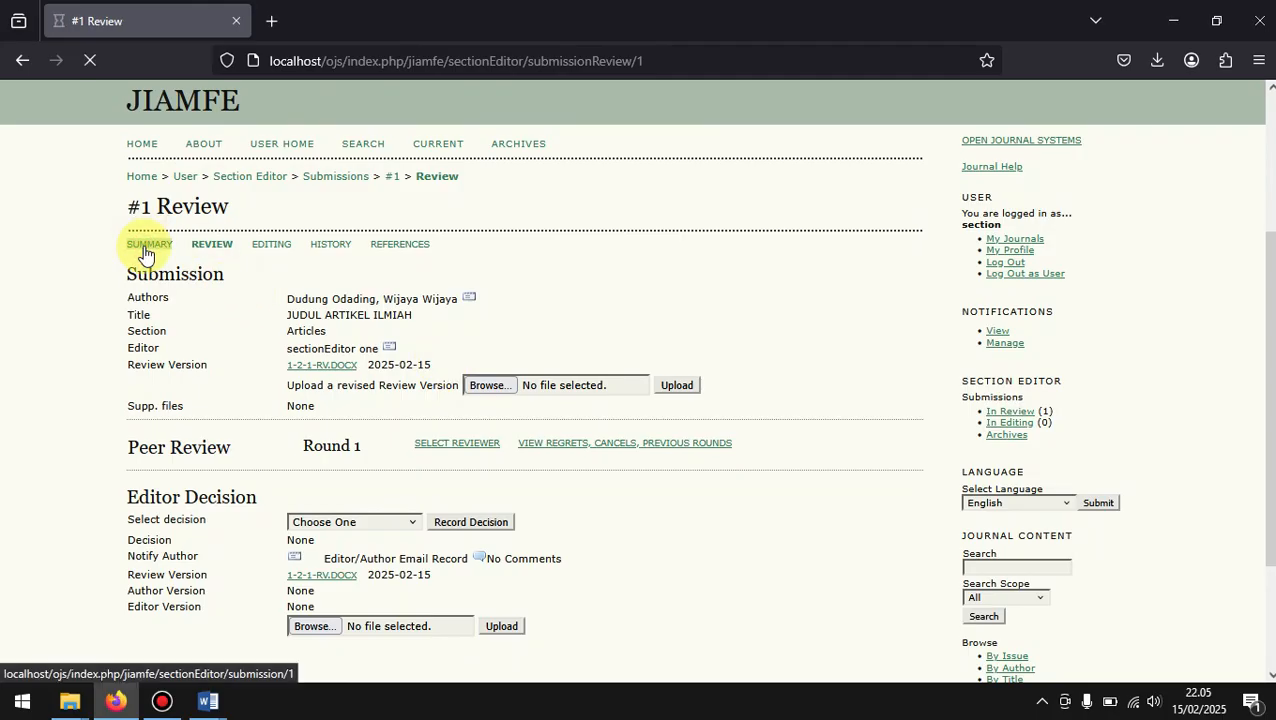
scroll(520, 530, down, 3)
scroll(520, 530, down, 5)
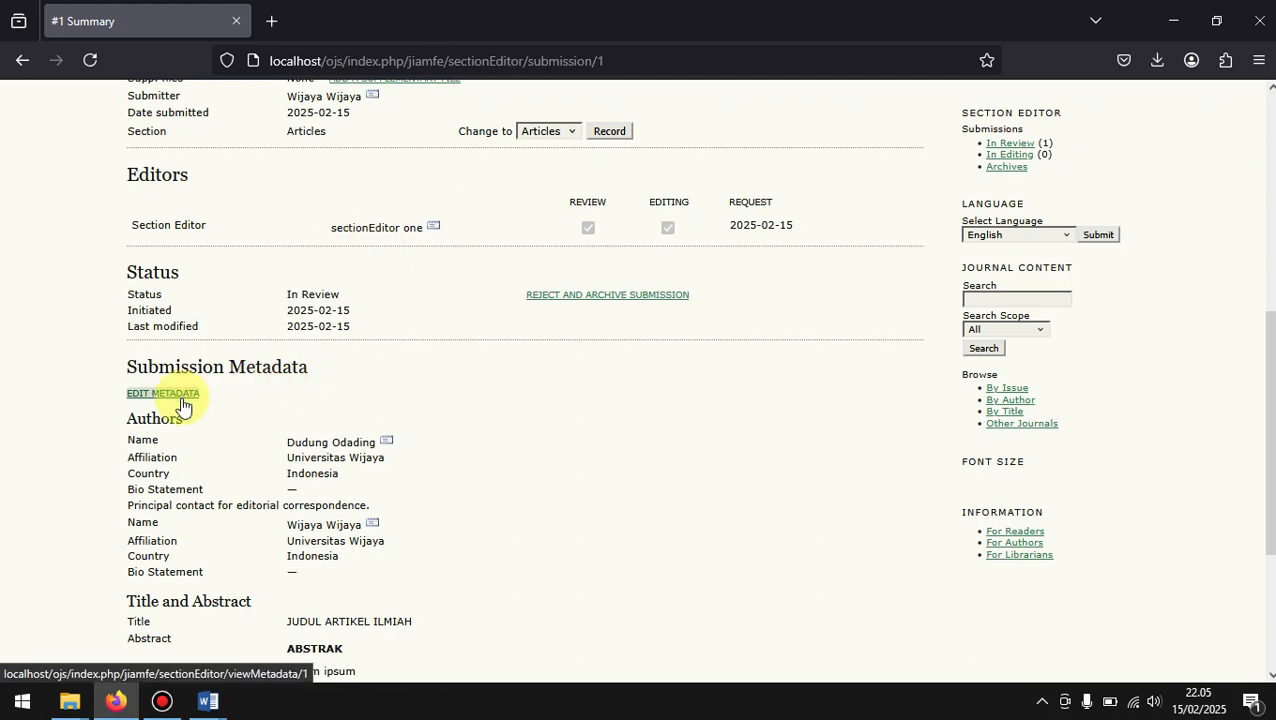
Step: Review the Submission Metadata on the Summary page, examine its Edit Metadata form, and return to the Summary without saving changes
scroll(183, 405, down, 3)
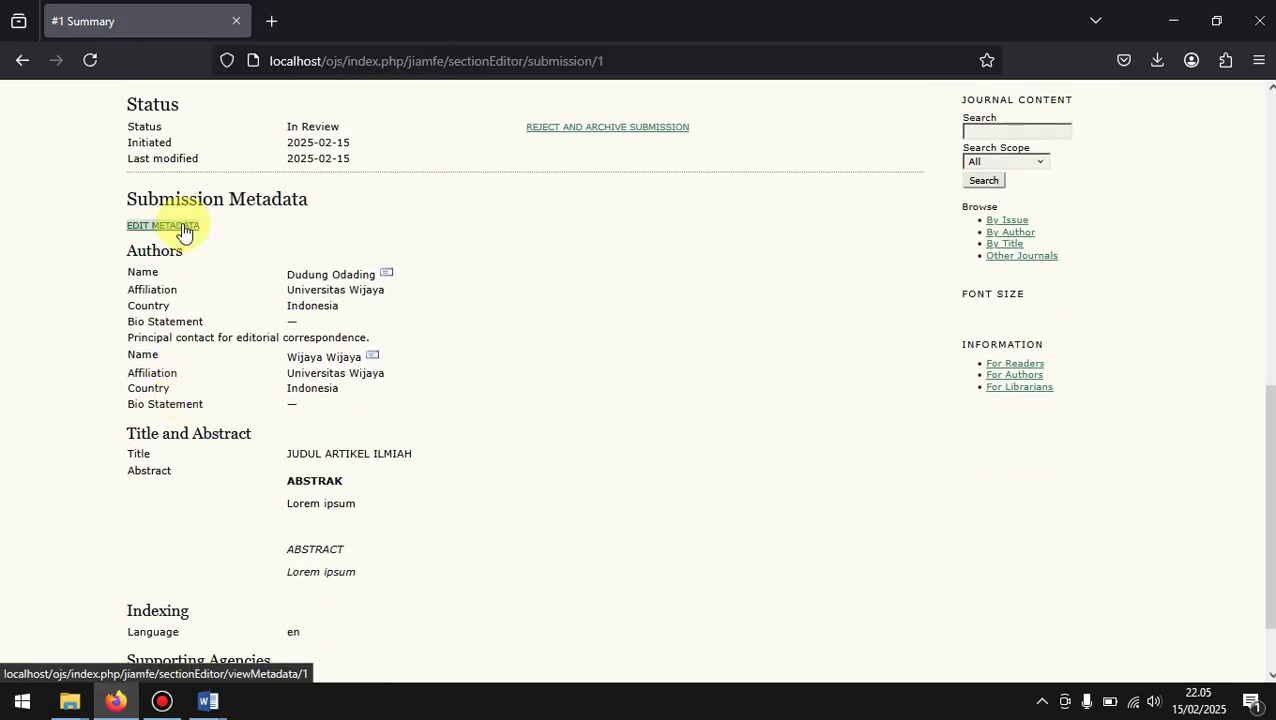
scroll(182, 230, down, 1)
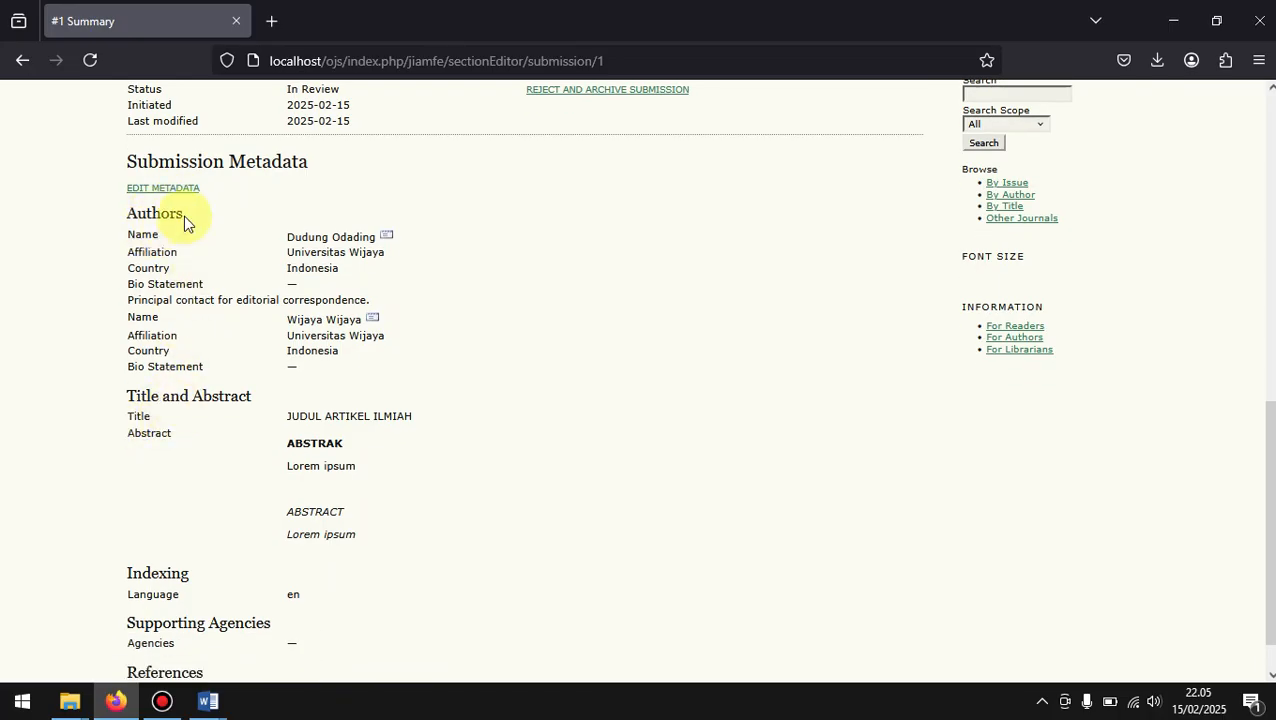
click(169, 189)
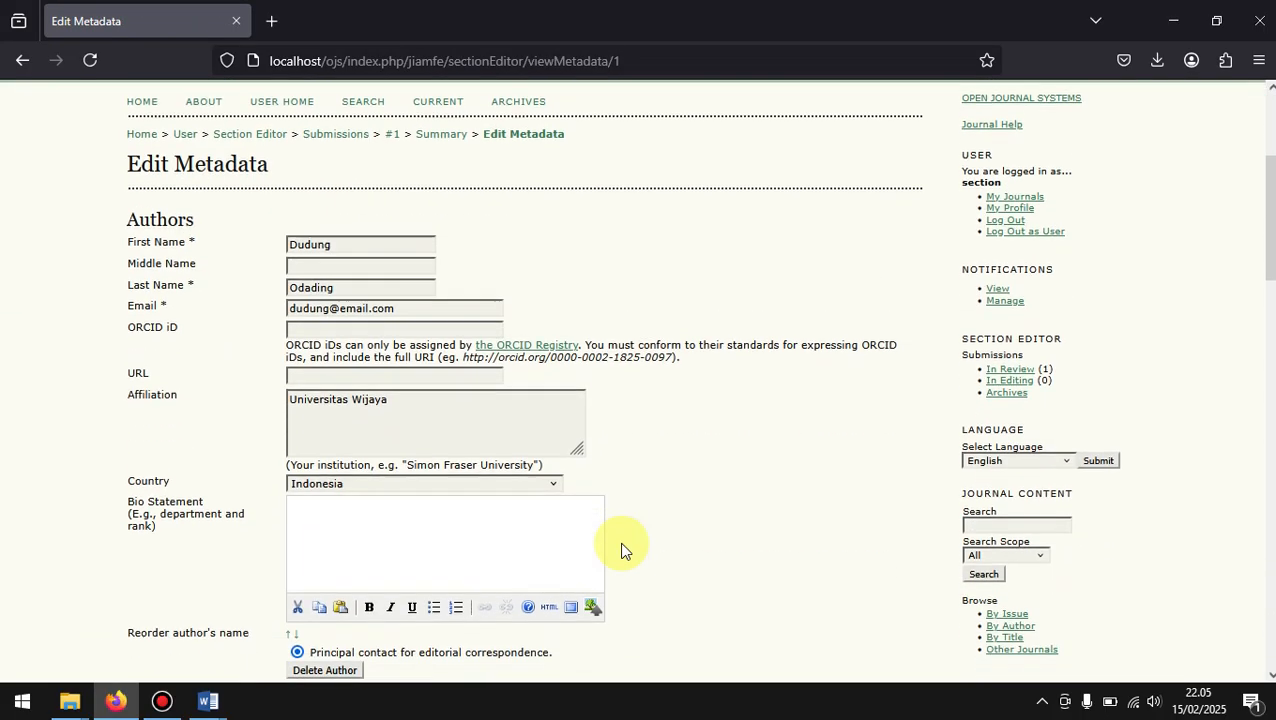
scroll(621, 550, down, 5)
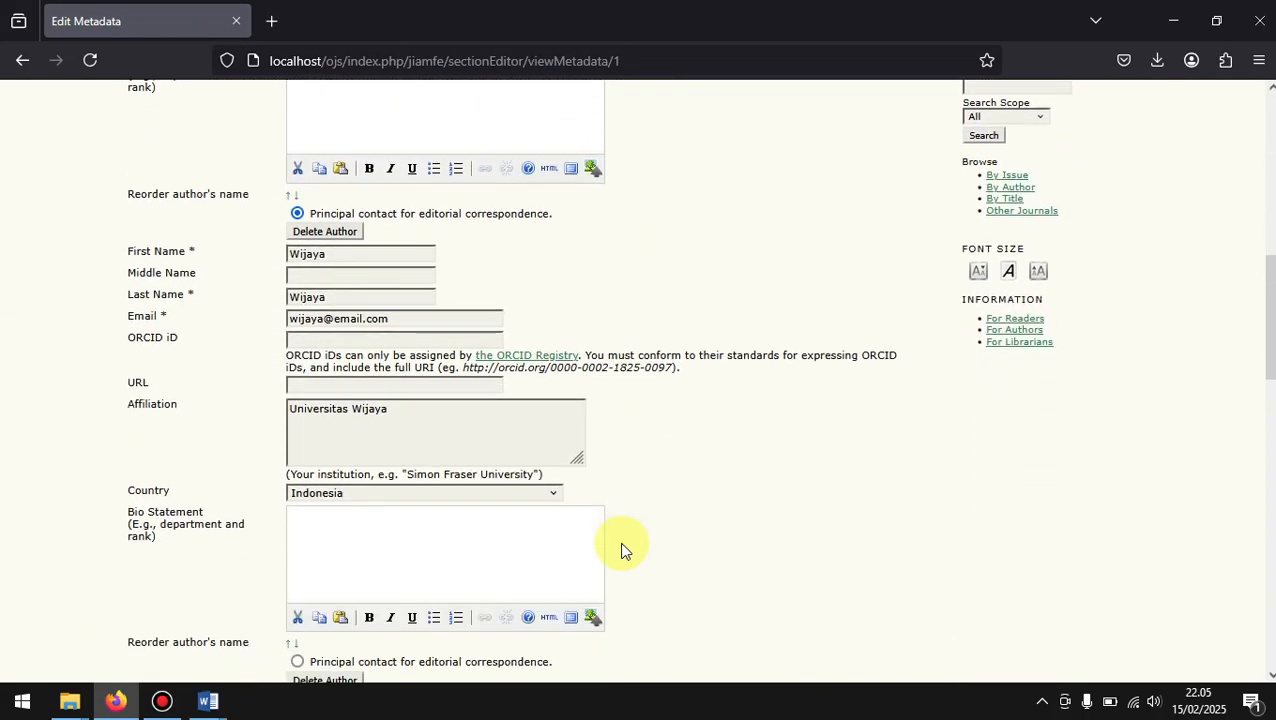
scroll(621, 548, down, 15)
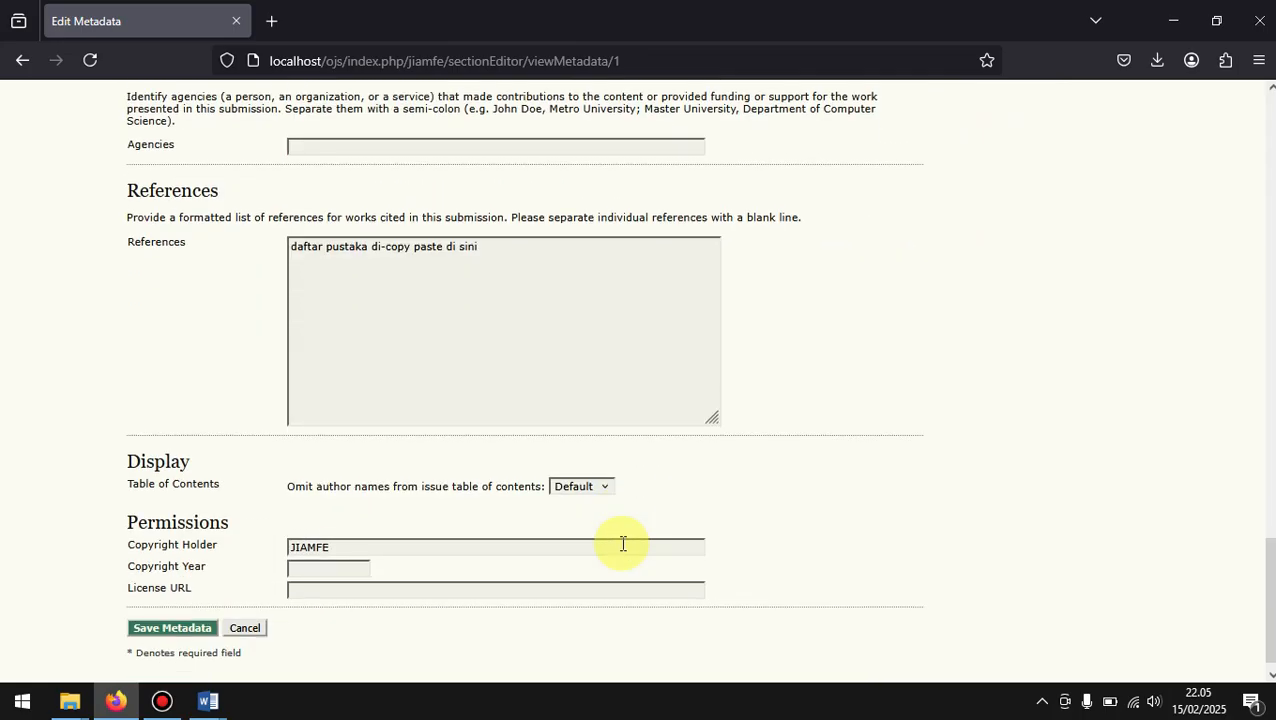
scroll(621, 543, up, 20)
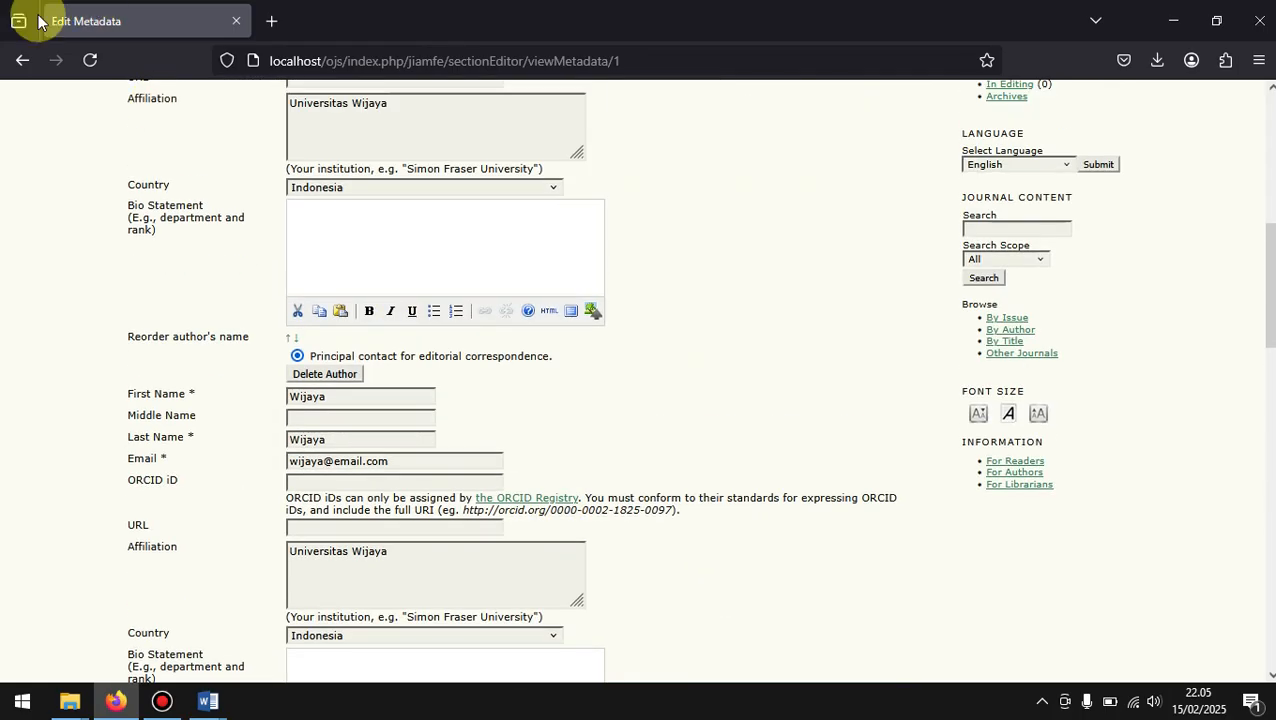
click(5, 63)
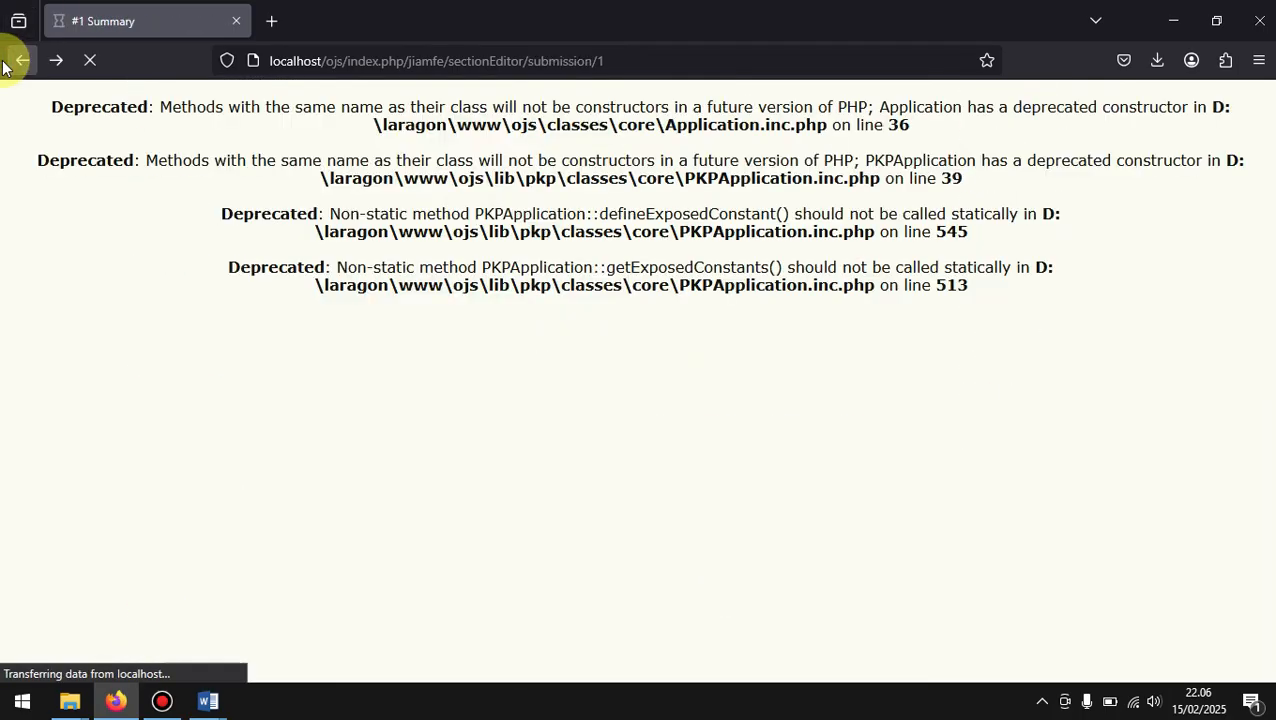
Step: Open the submission's Review page and look over its Submission, Peer Review and Editor Decision sections
scroll(265, 318, up, 6)
scroll(262, 315, up, 2)
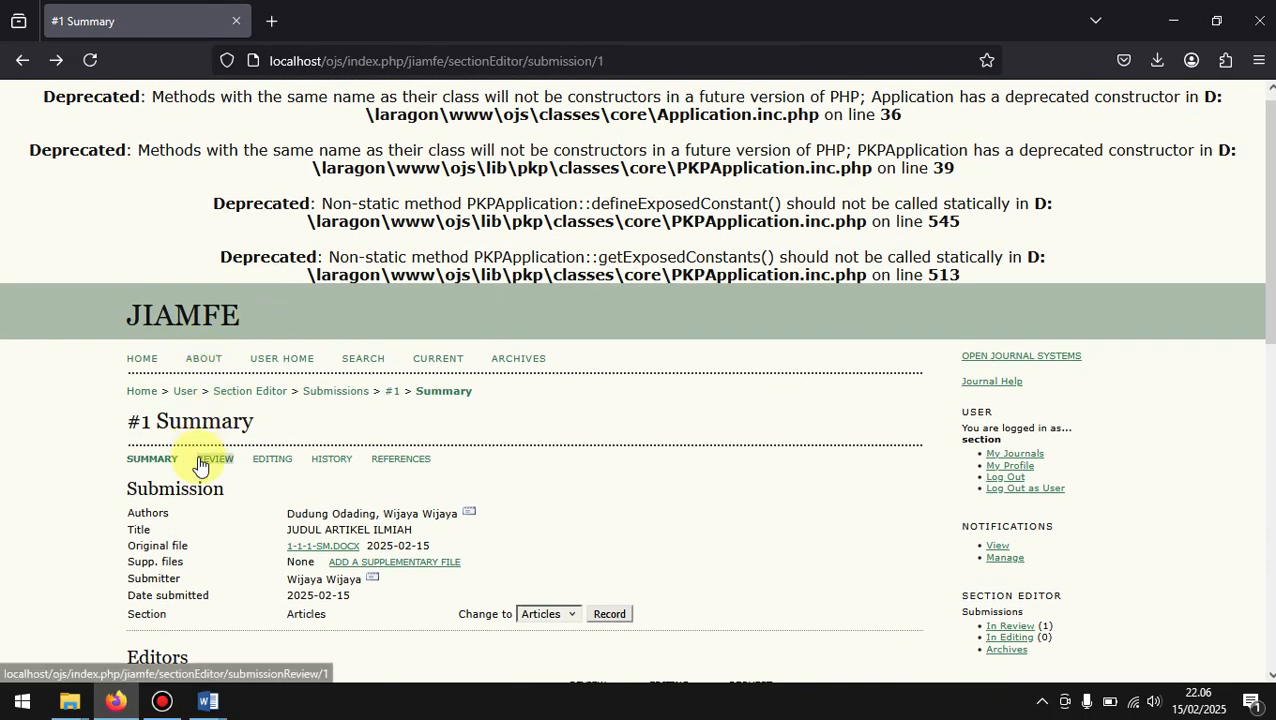
scroll(194, 455, down, 2)
click(217, 228)
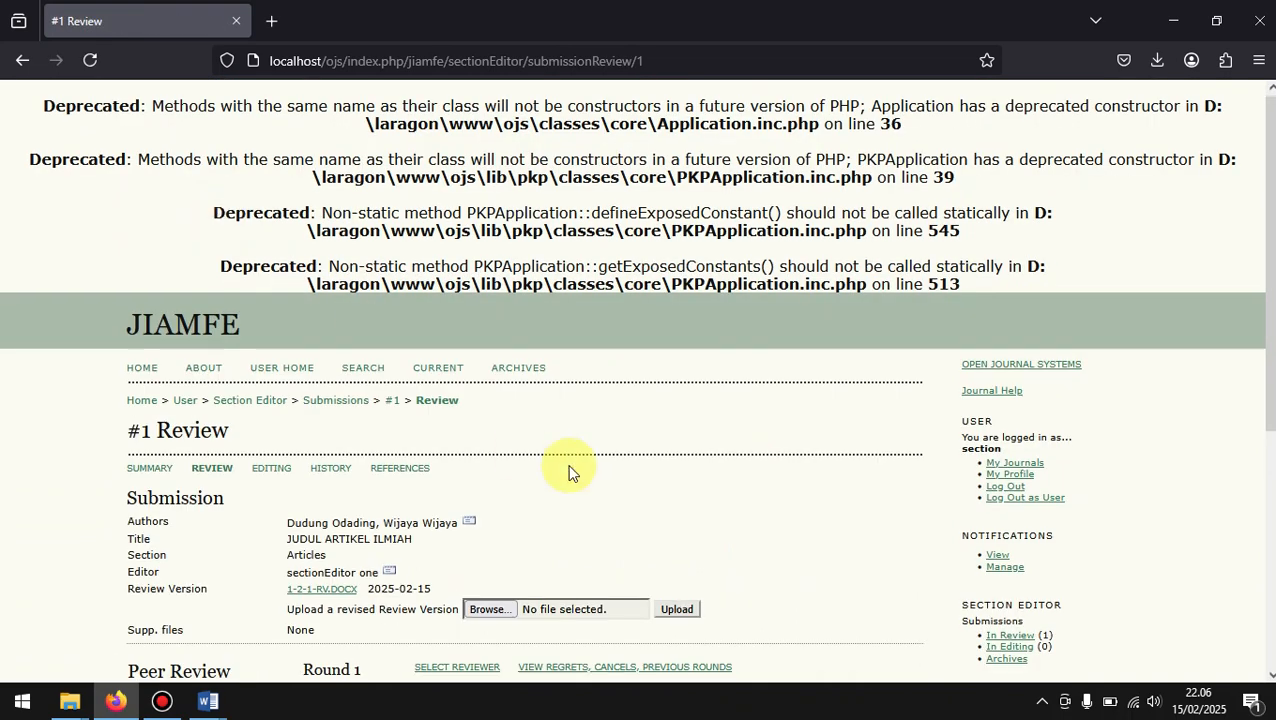
scroll(570, 470, down, 2)
scroll(570, 470, down, 1)
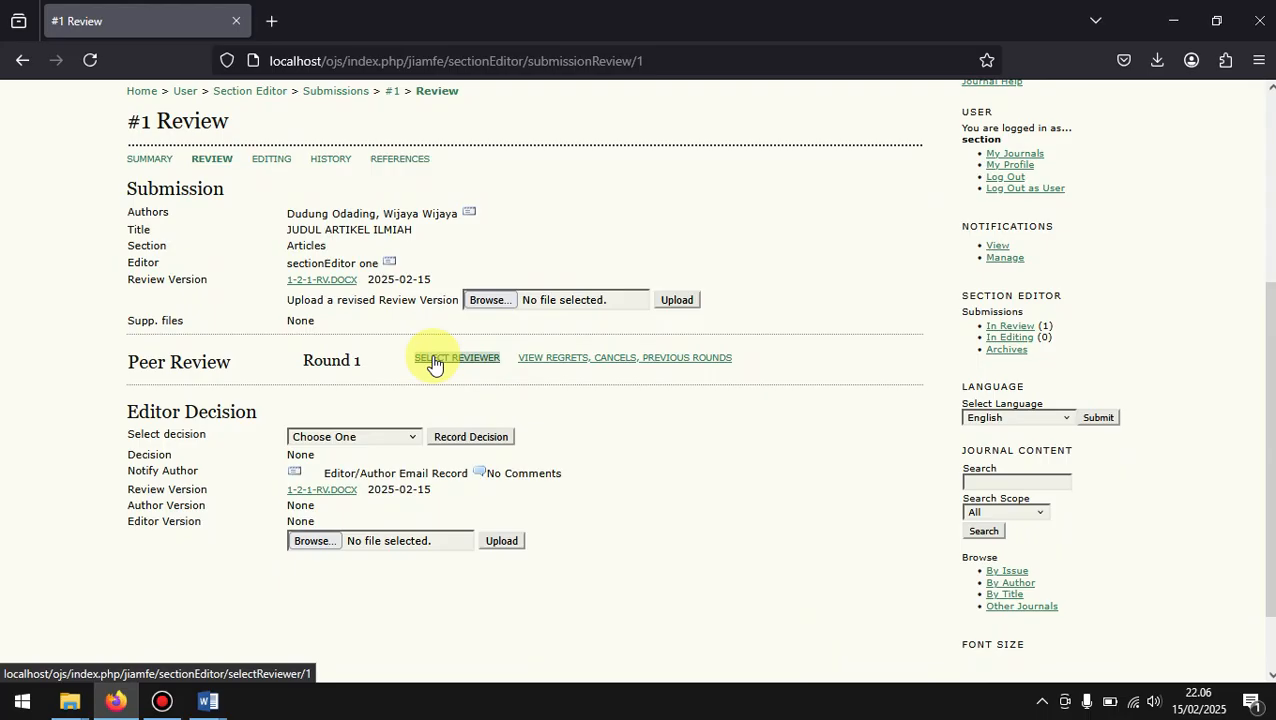
Step: Try Decline Submission as the editor decision without recording it, and reset the decision to Choose One
click(388, 437)
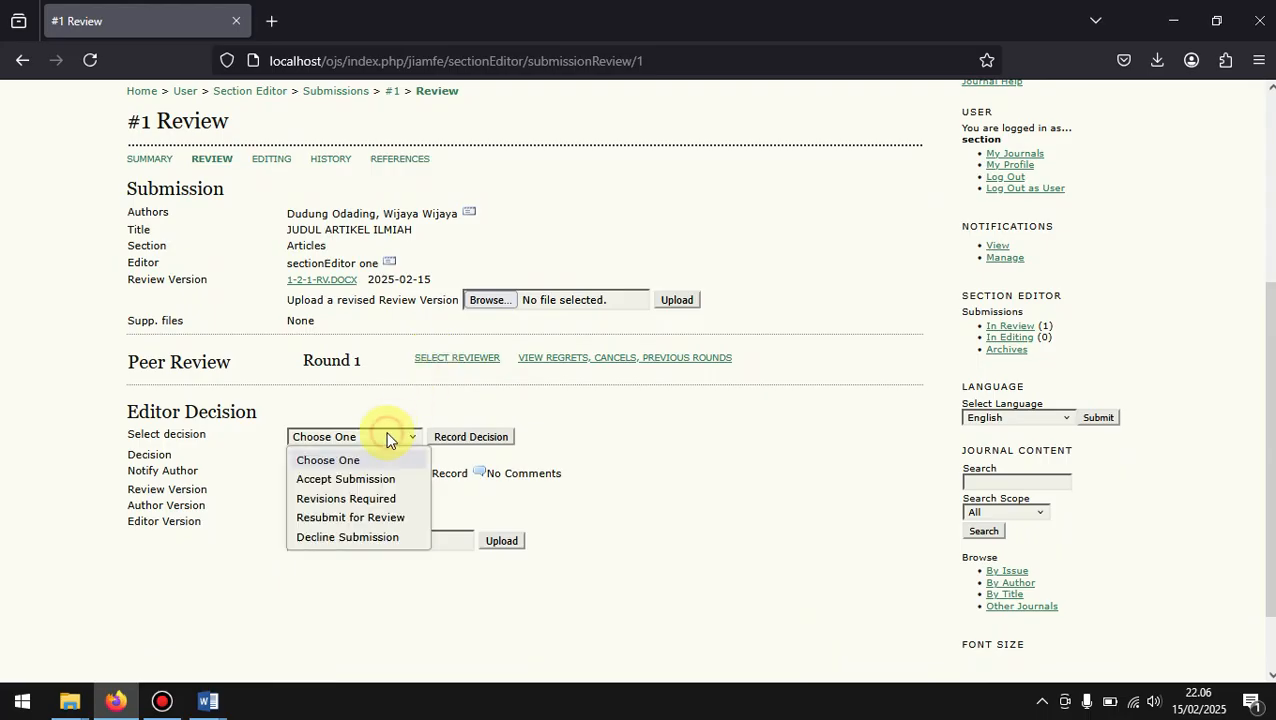
click(368, 537)
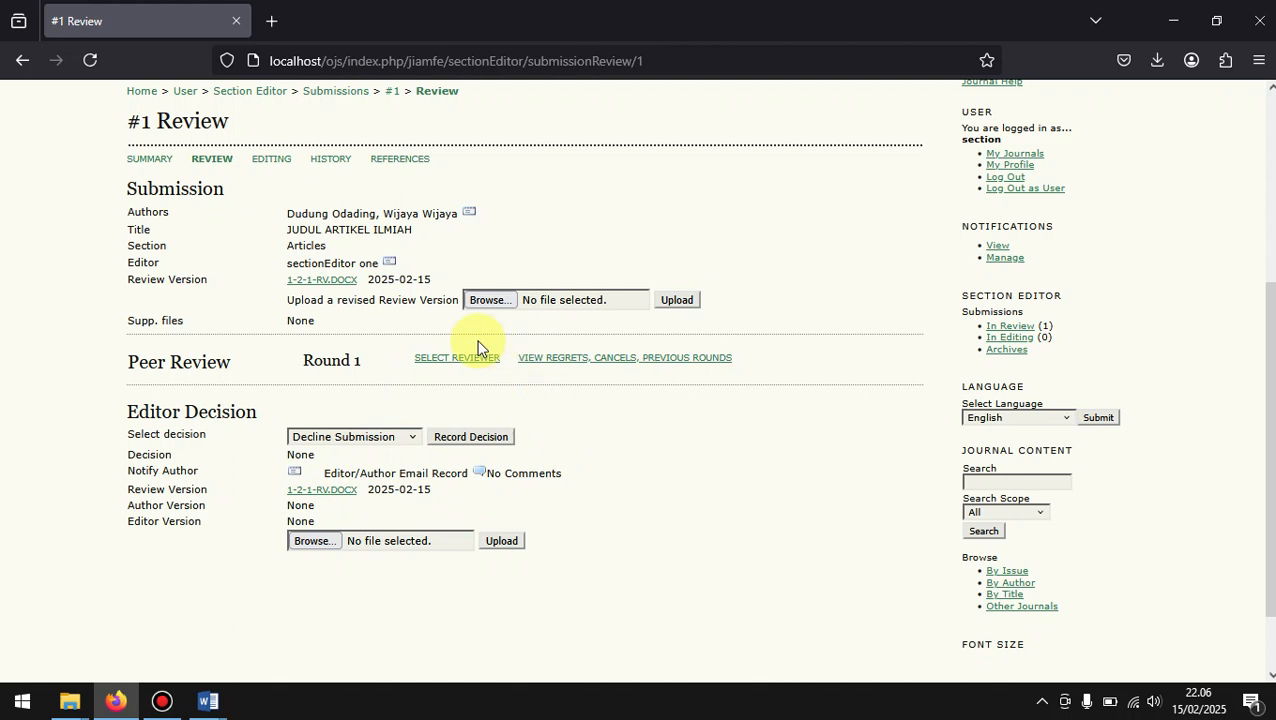
click(345, 436)
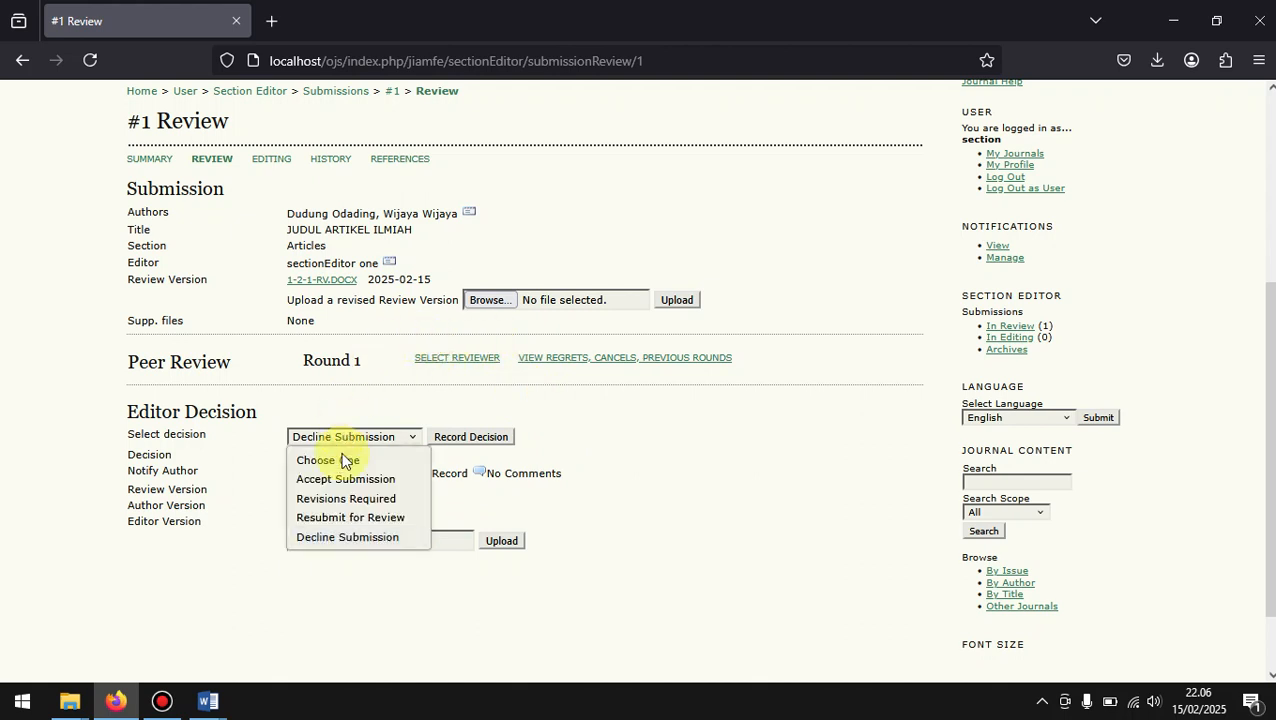
click(343, 460)
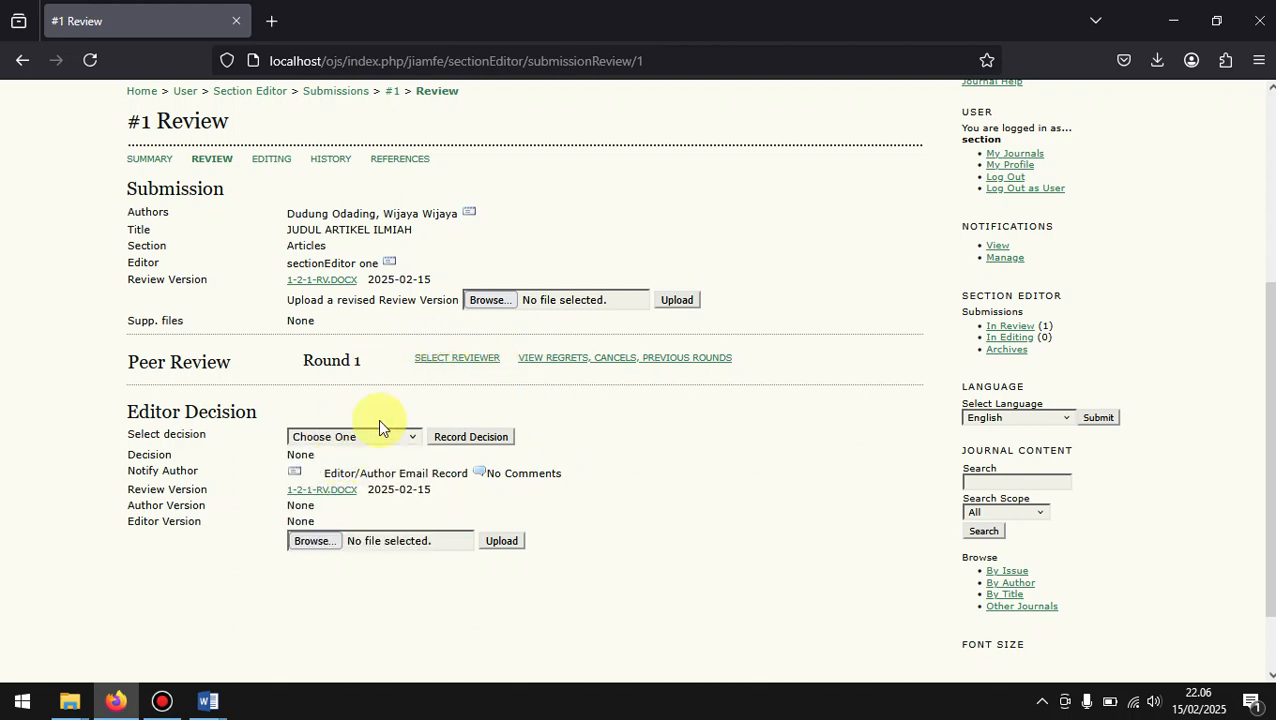
Step: Assign the first listed reviewer to Round 1 of the submission's peer review and look over the reviewer entry on the Review page
click(448, 359)
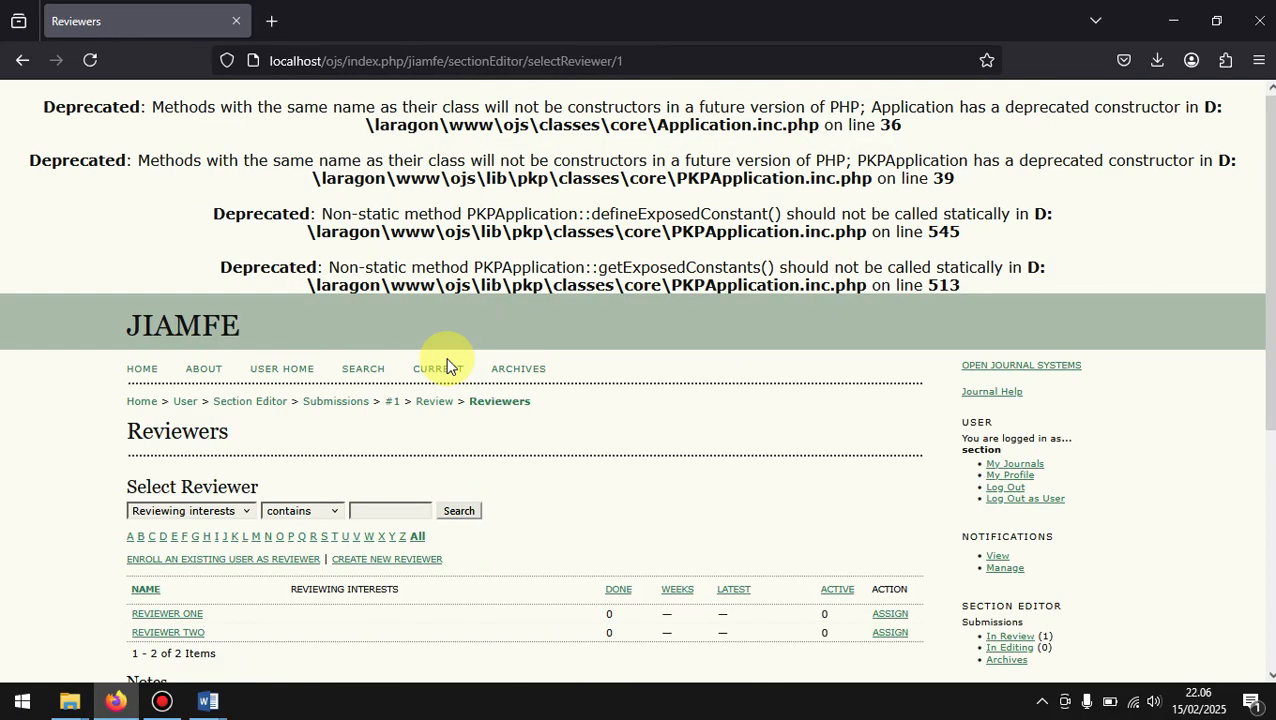
scroll(447, 365, down, 2)
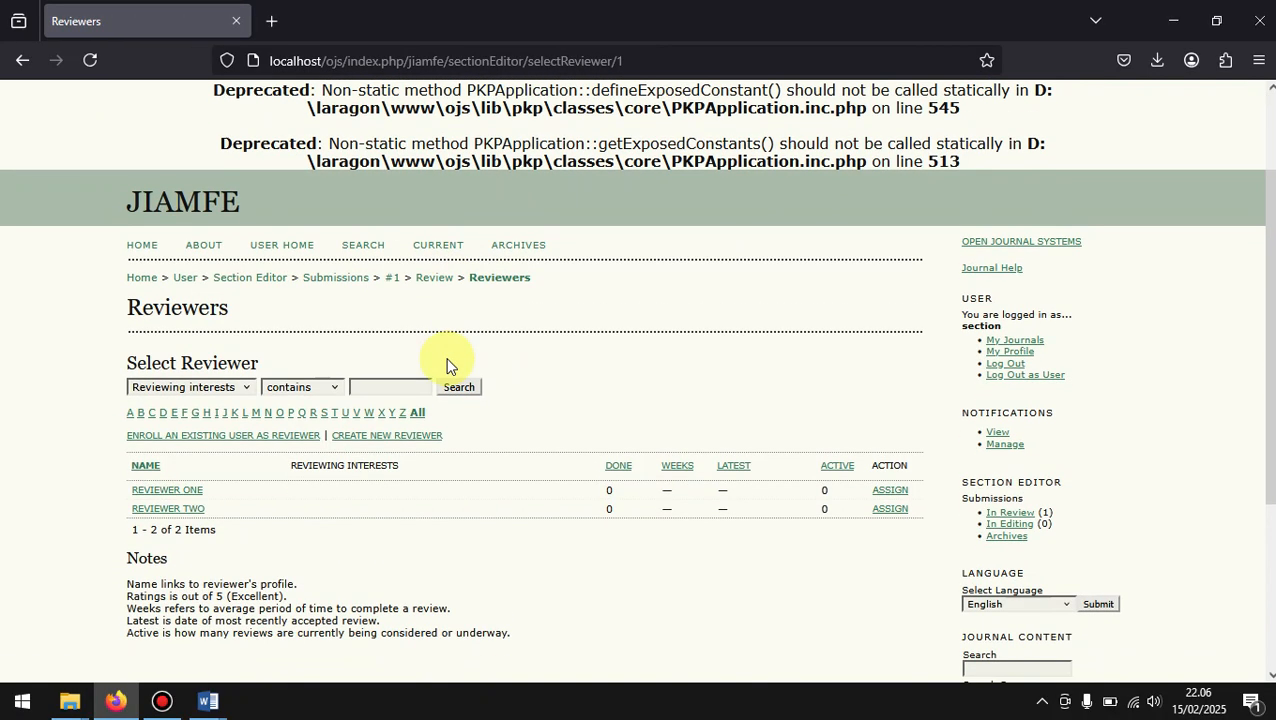
scroll(447, 365, down, 3)
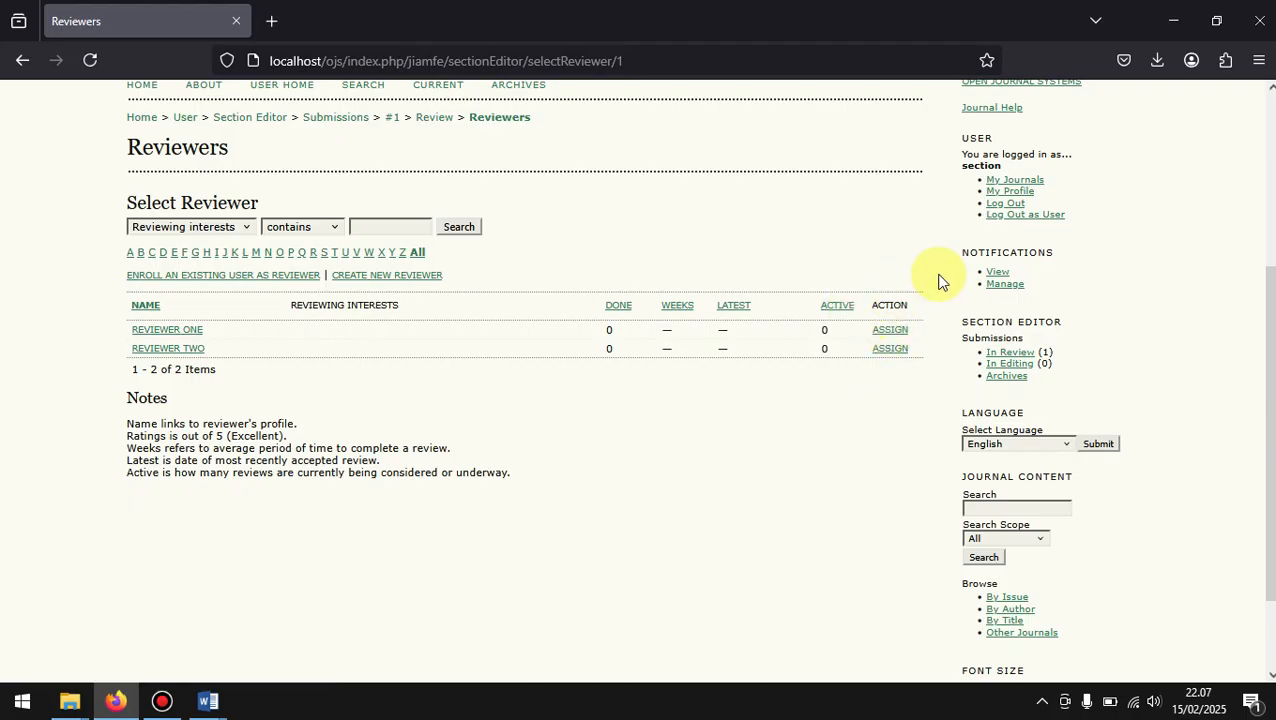
click(891, 331)
scroll(891, 331, down, 3)
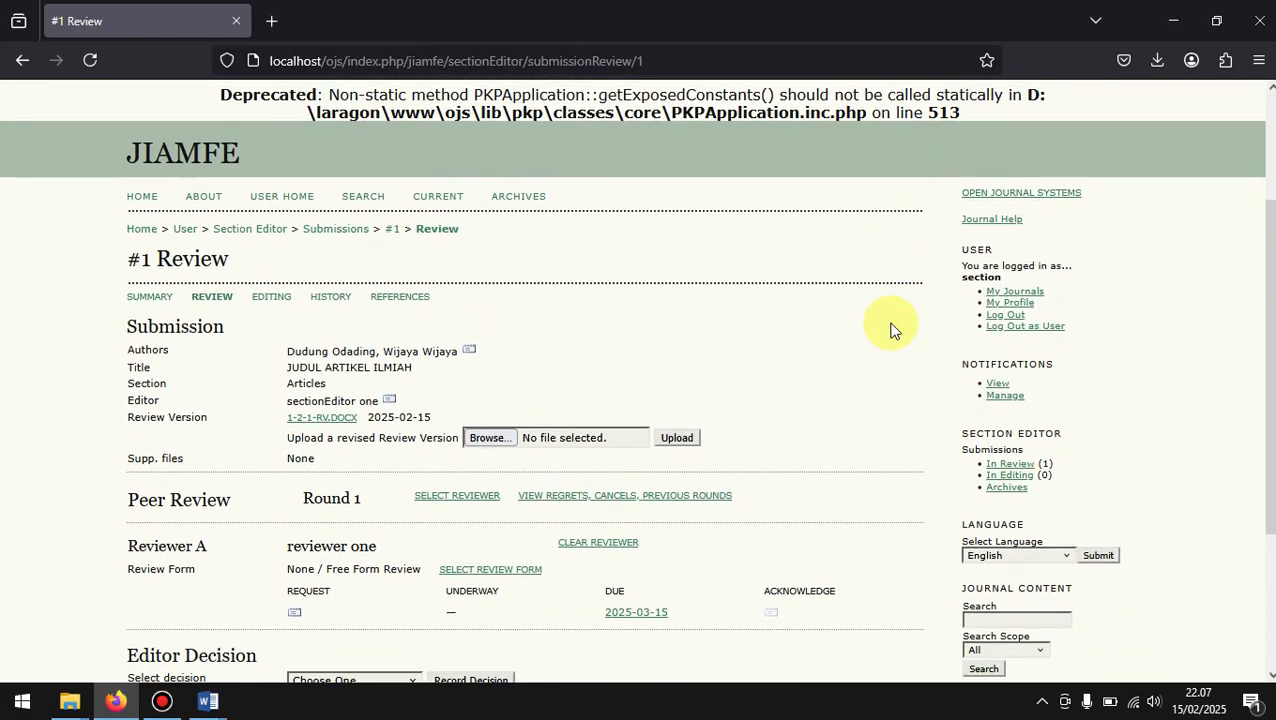
scroll(891, 331, down, 4)
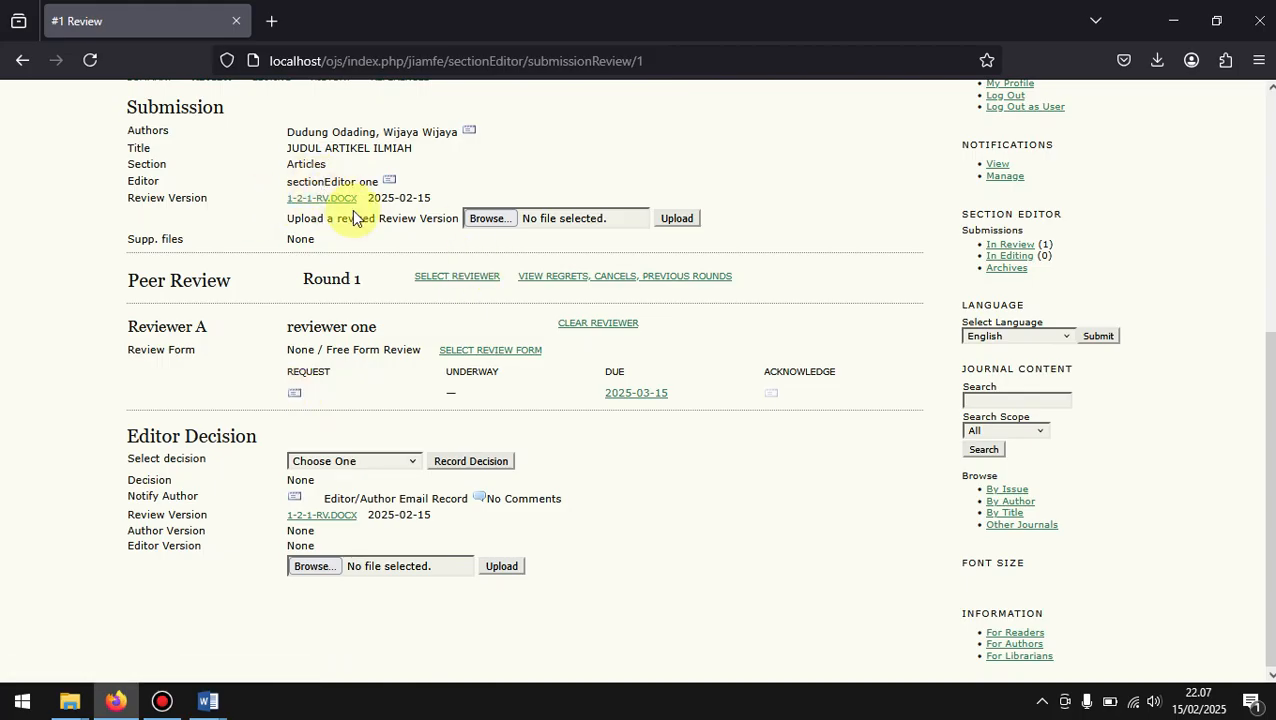
scroll(352, 212, up, 3)
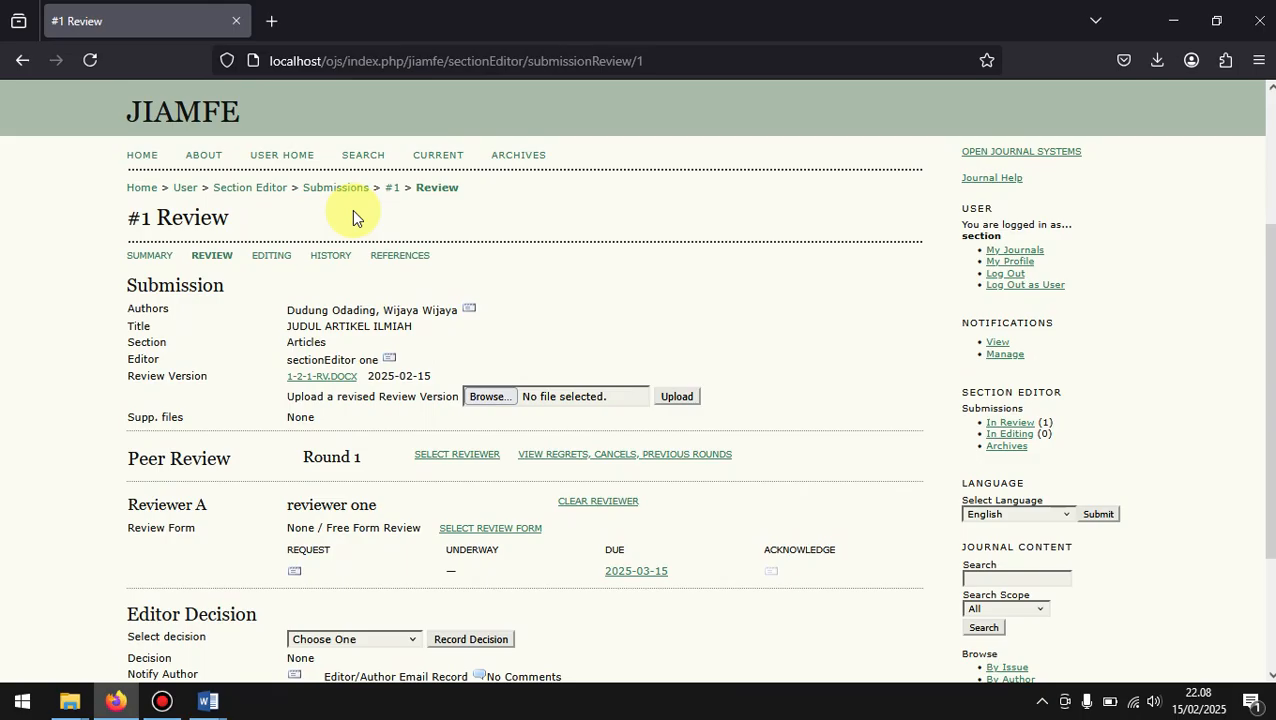
Step: Download the review version 1-2-1-RV.docx and open it in Word, recovering its contents and closing the repairs list
click(320, 380)
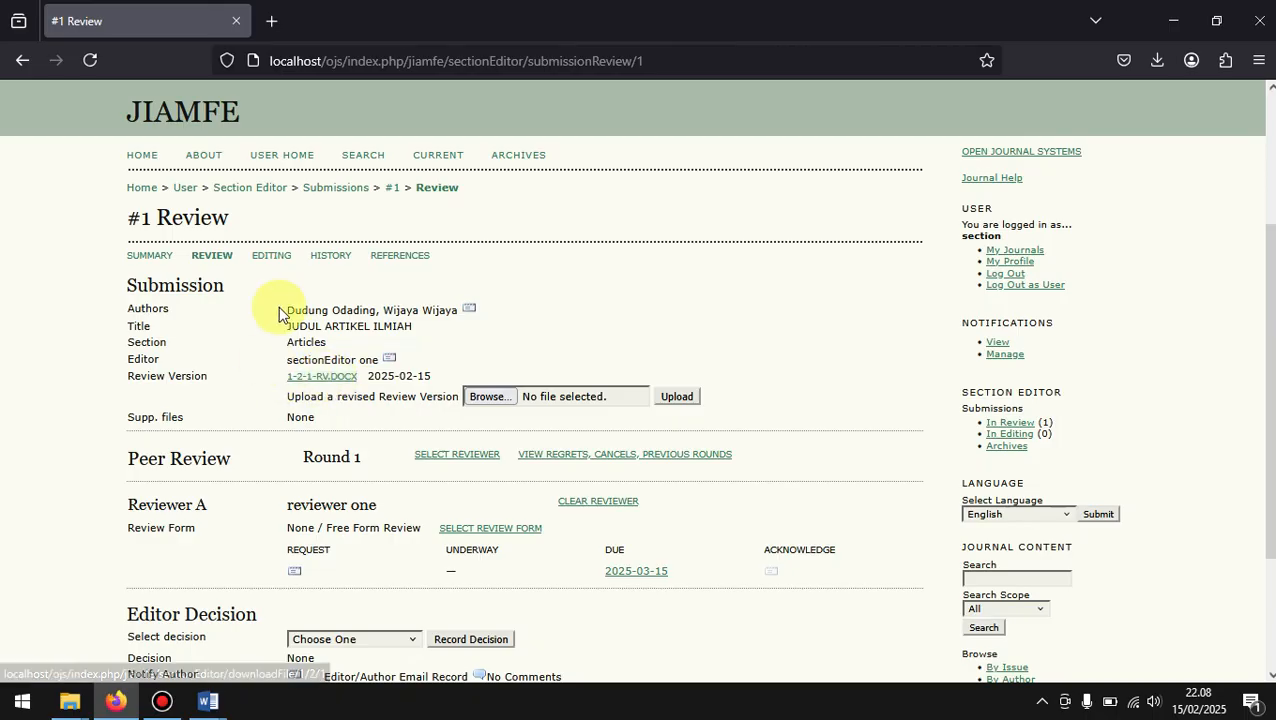
click(318, 381)
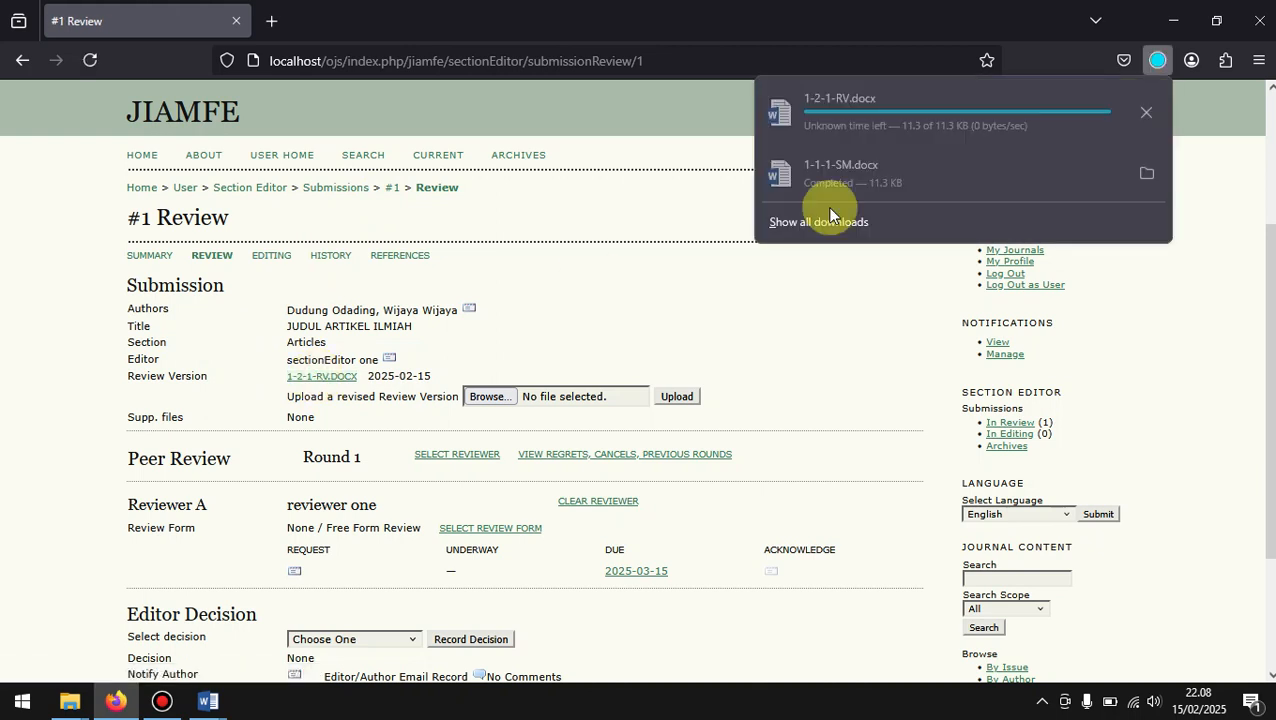
click(897, 117)
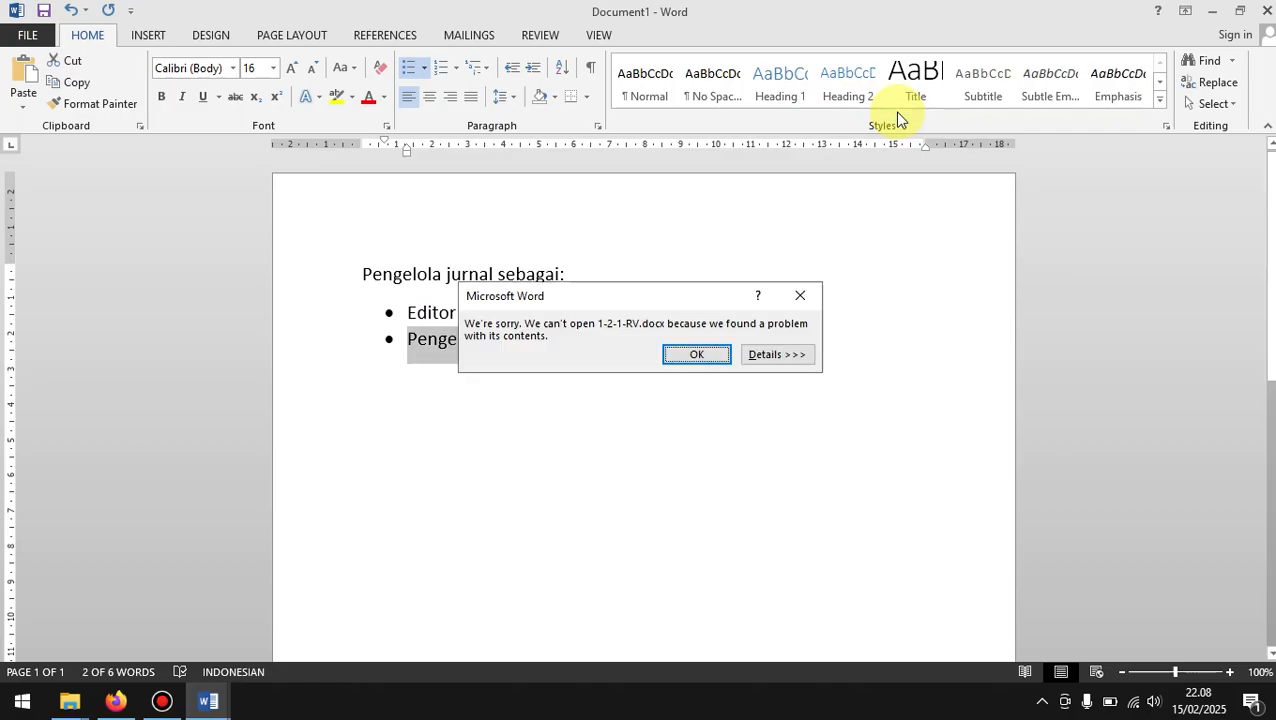
click(698, 349)
click(621, 401)
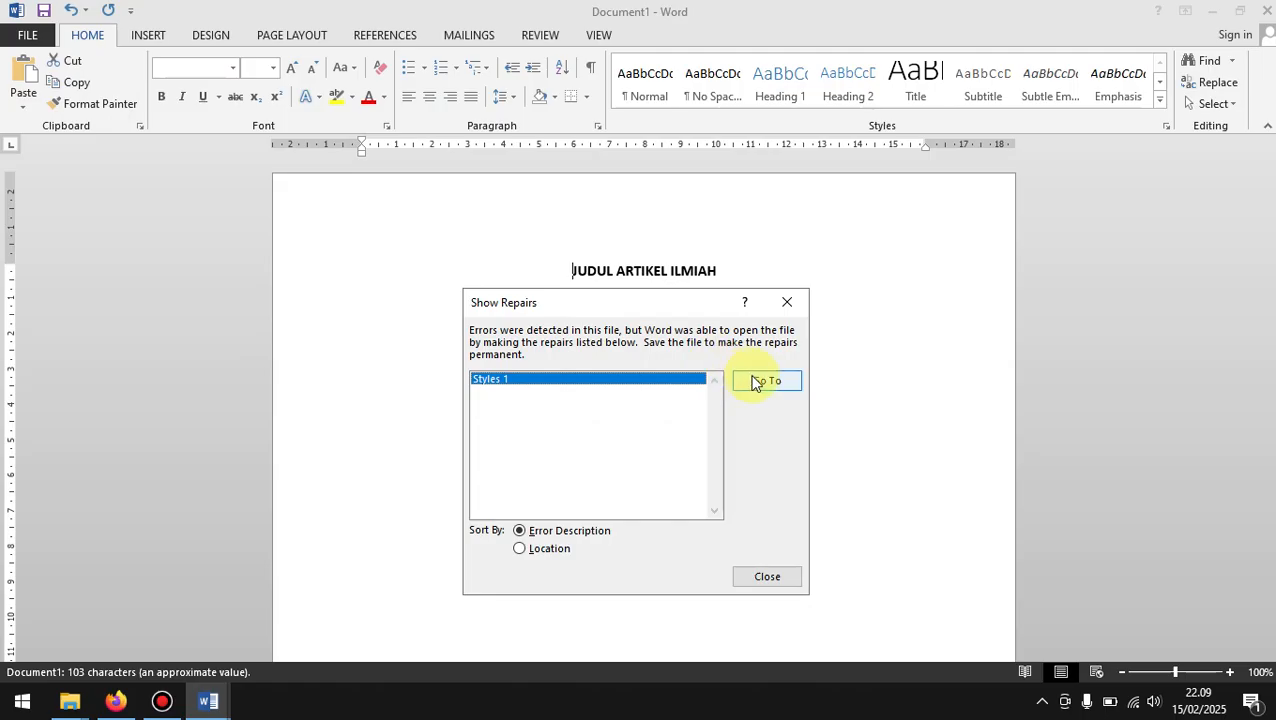
click(756, 380)
click(756, 585)
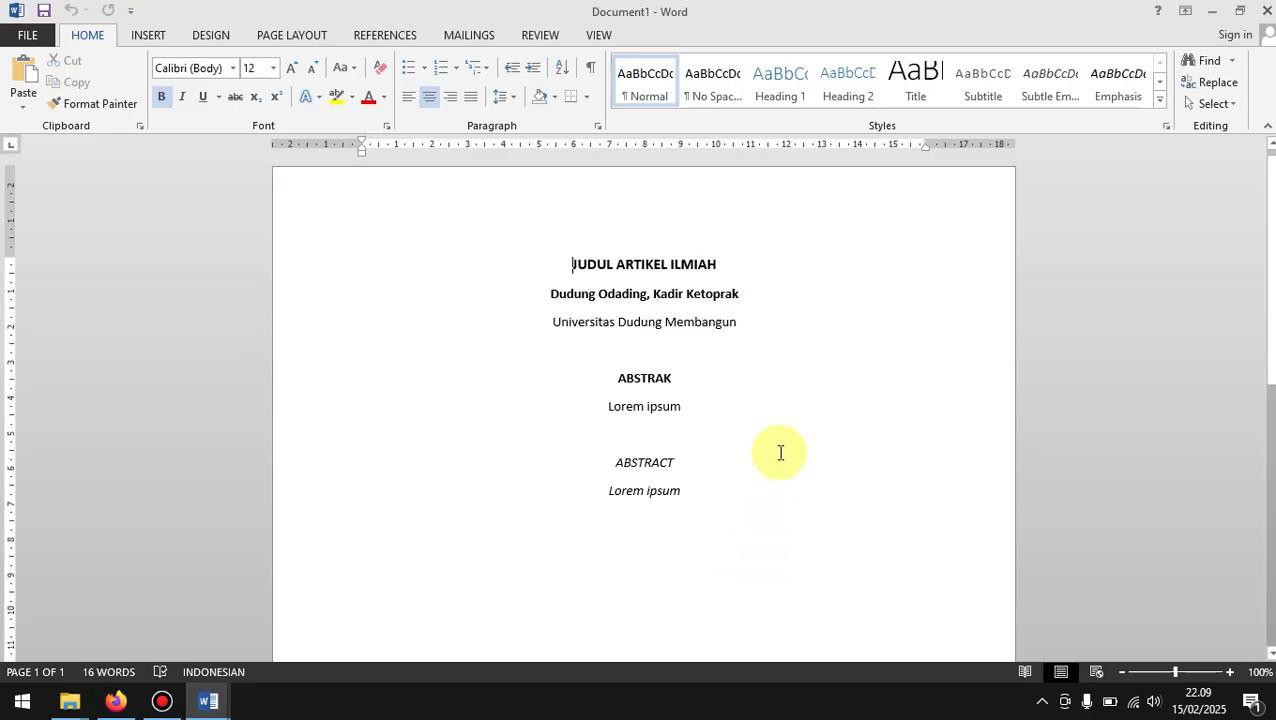
Step: Close the duplicate recovered copy of the manuscript in Word without saving it
click(196, 705)
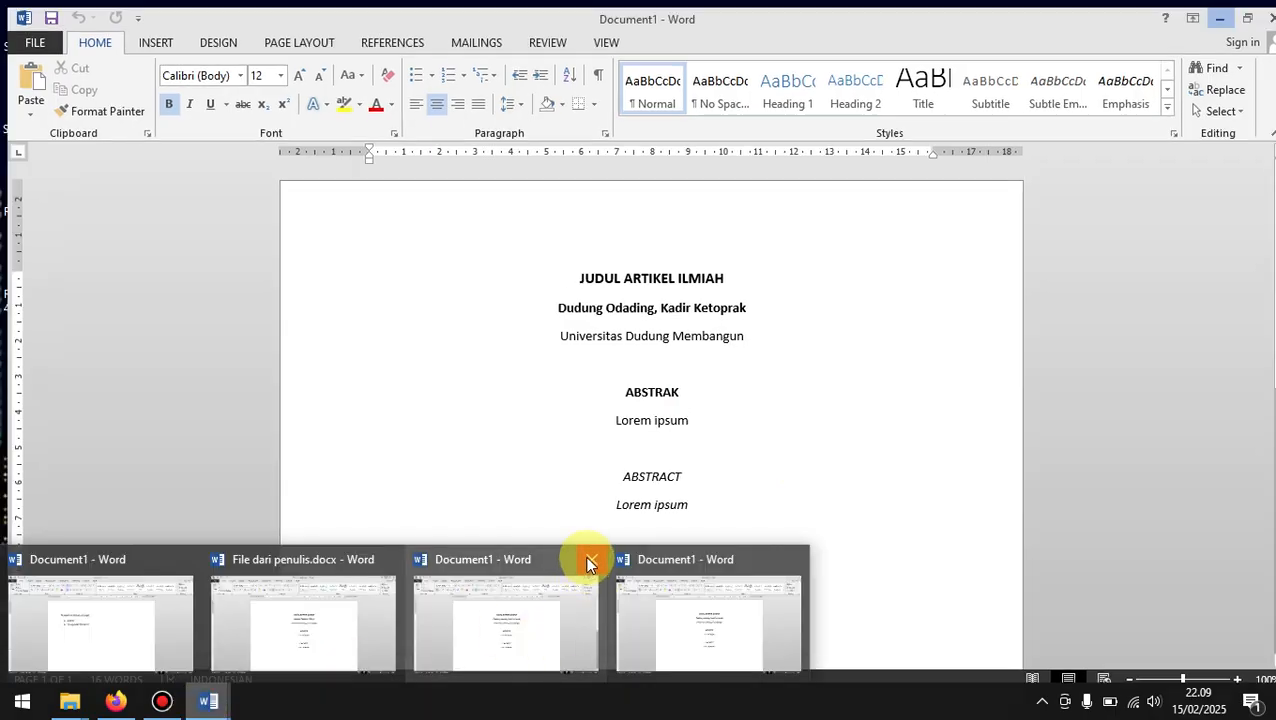
click(585, 560)
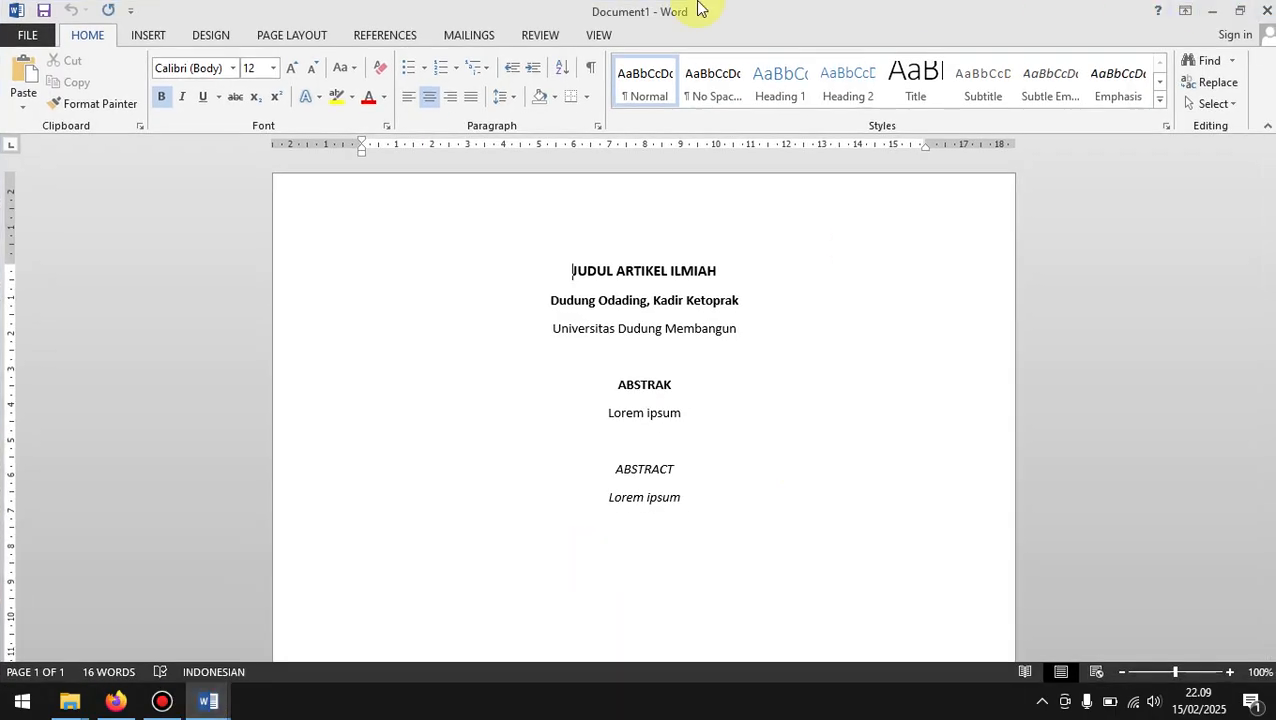
click(1264, 10)
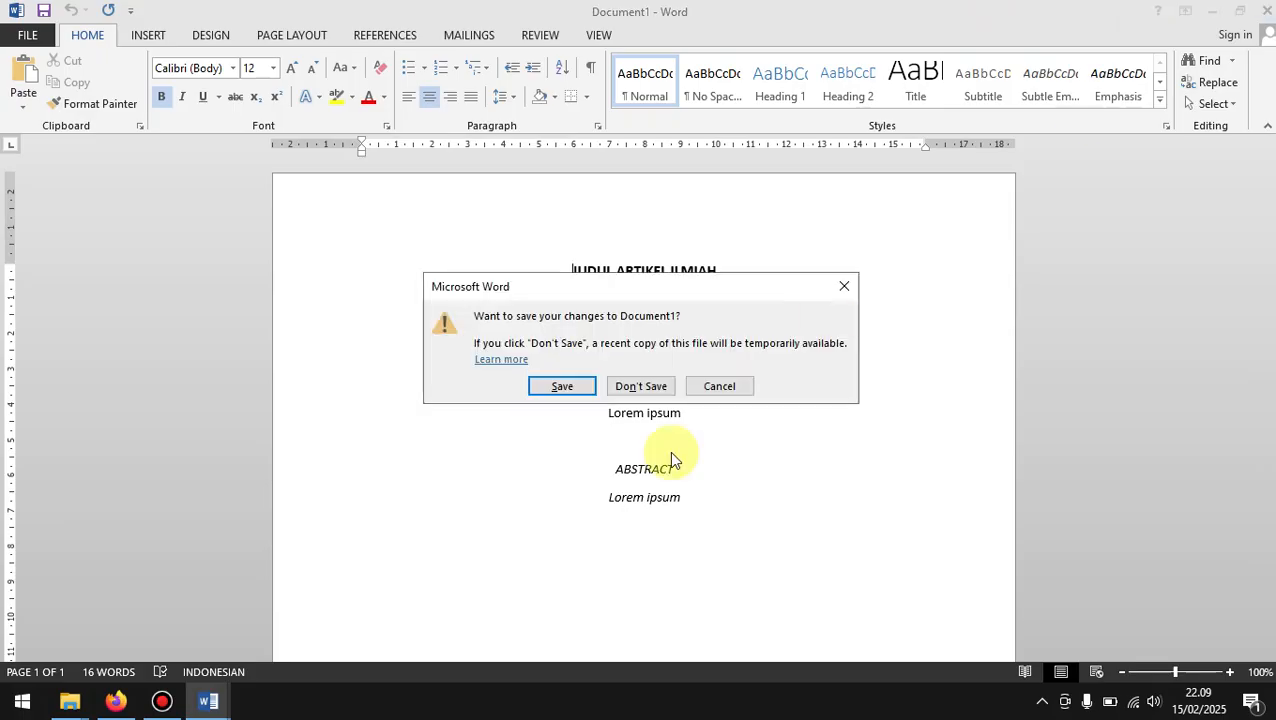
click(645, 386)
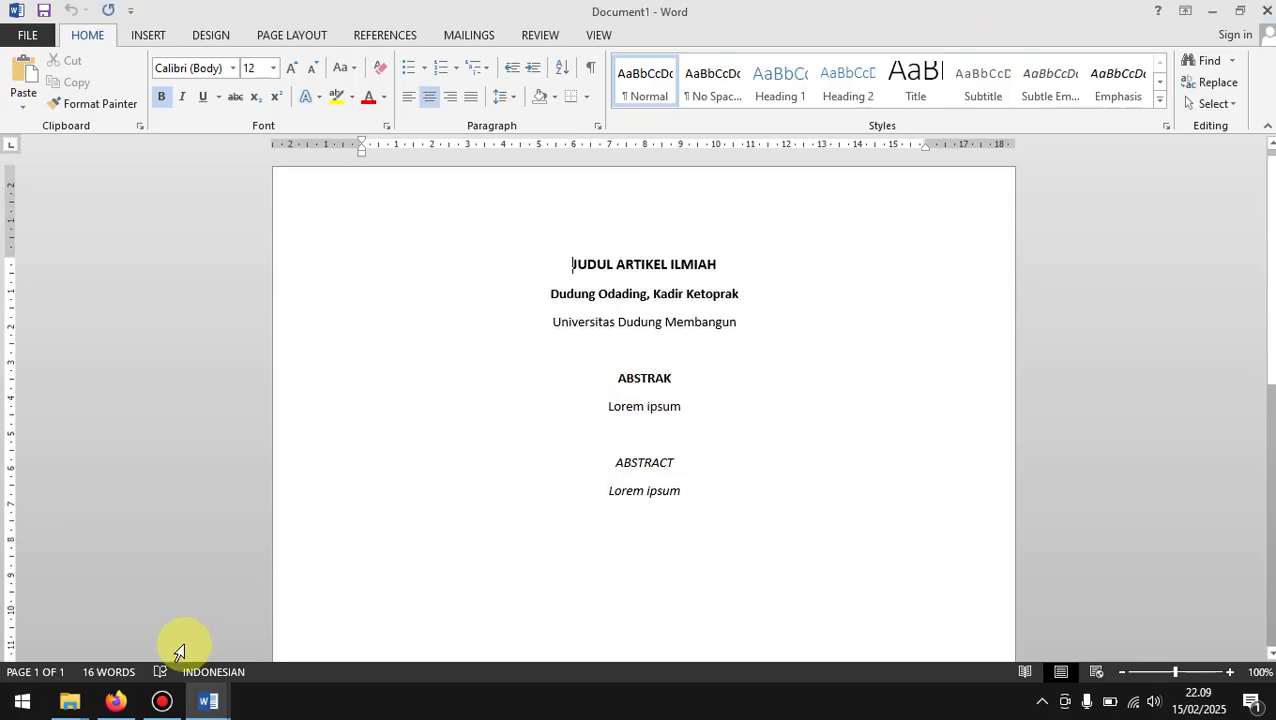
Step: Compare File dari penulis.docx with the recovered review file, examining the title, author names and affiliation lines
mouse_move(208, 698)
click(280, 650)
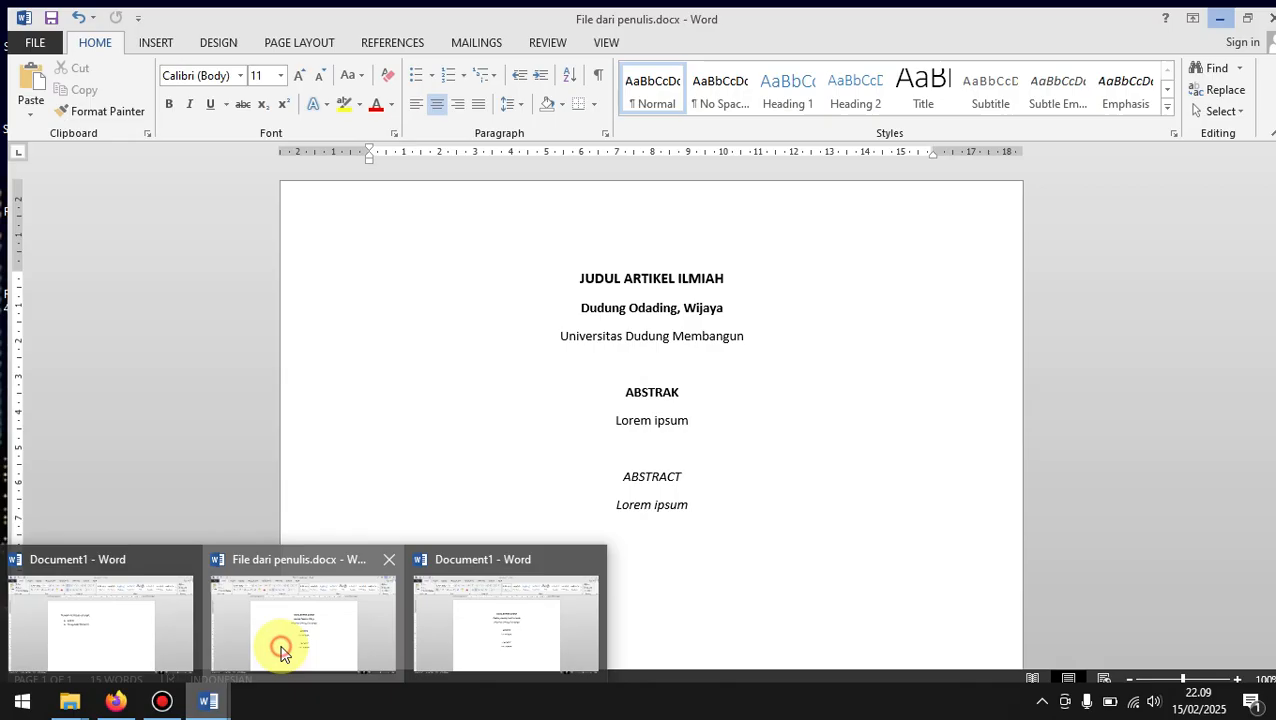
click(810, 420)
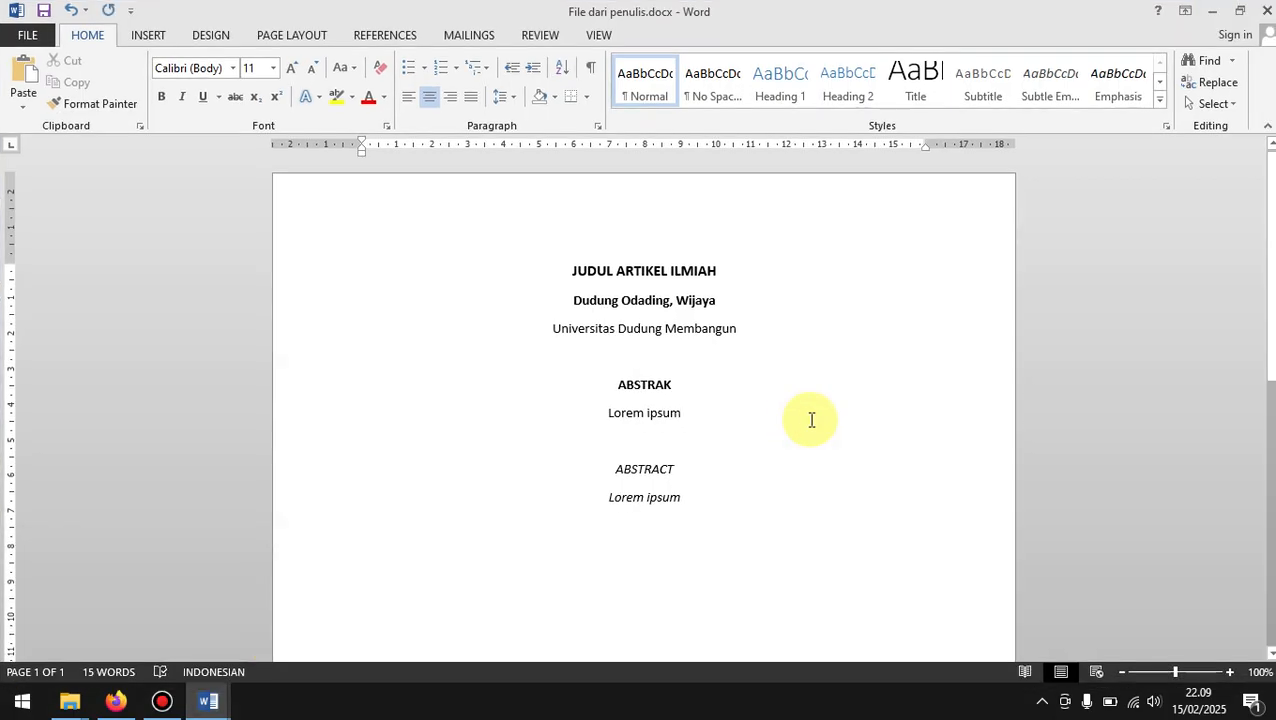
mouse_move(226, 698)
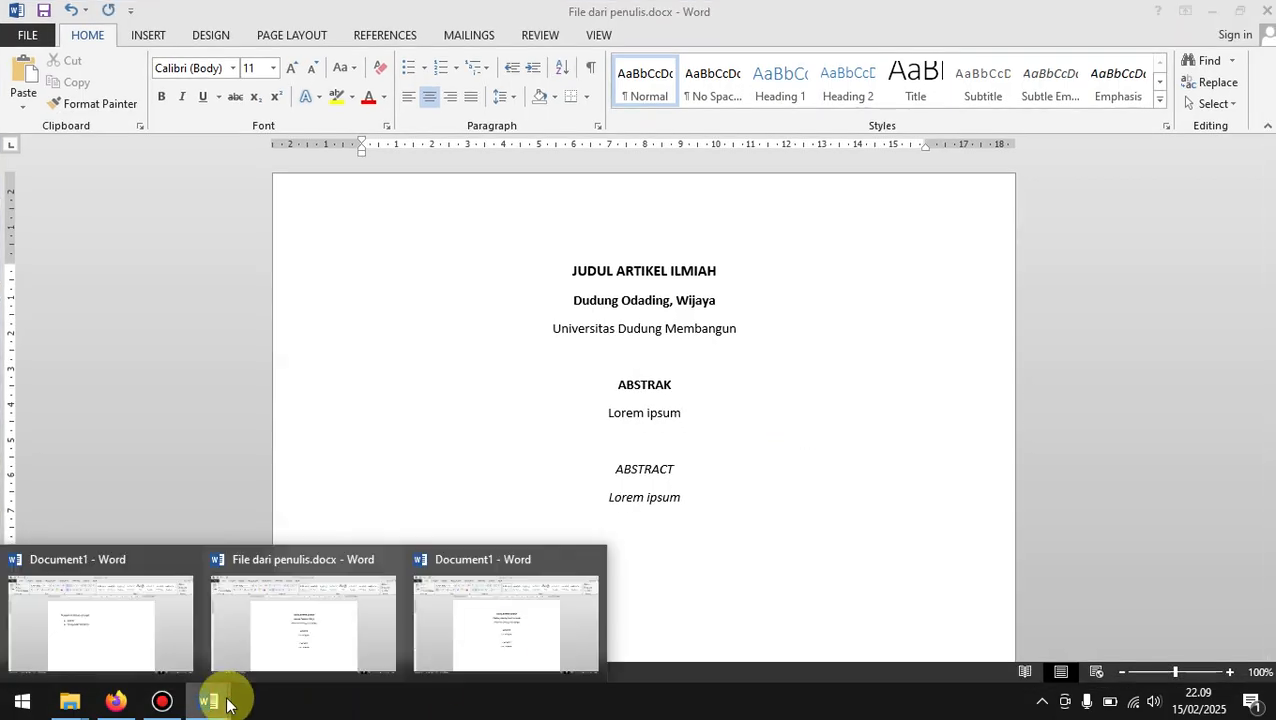
click(491, 622)
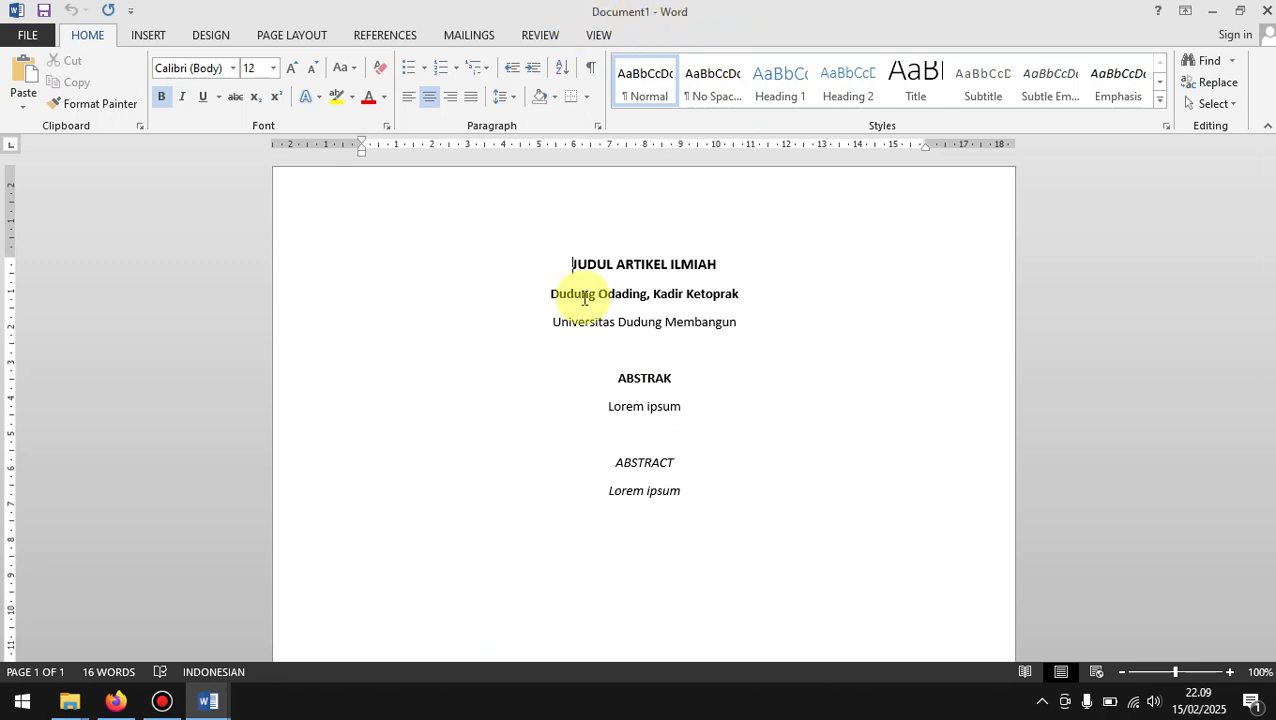
drag(555, 262, 621, 292)
click(646, 299)
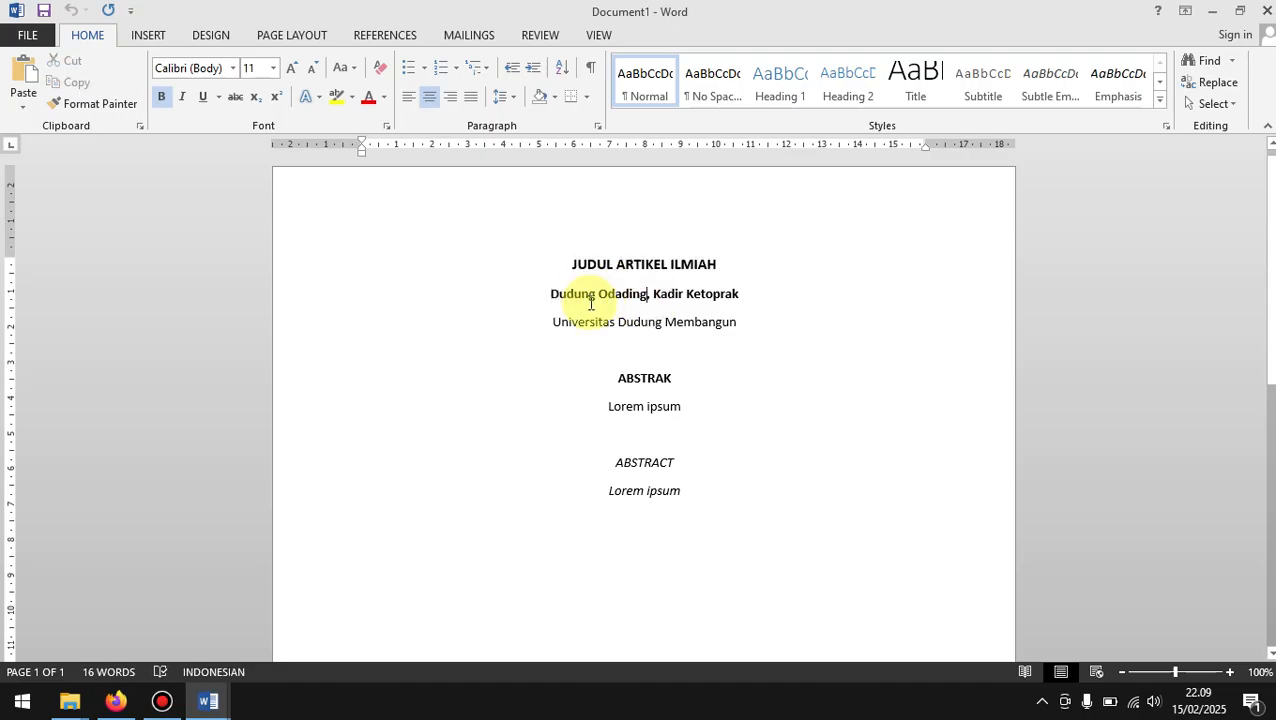
click(740, 296)
drag(741, 297, 561, 291)
click(608, 318)
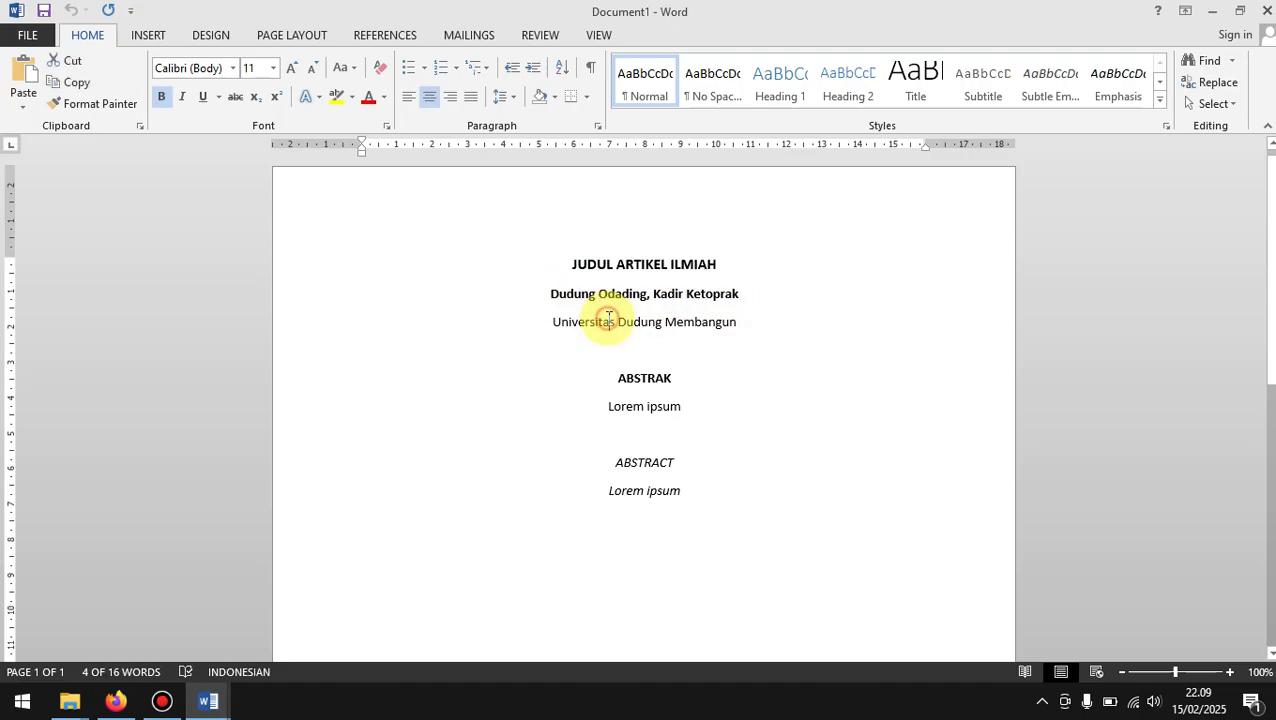
click(751, 322)
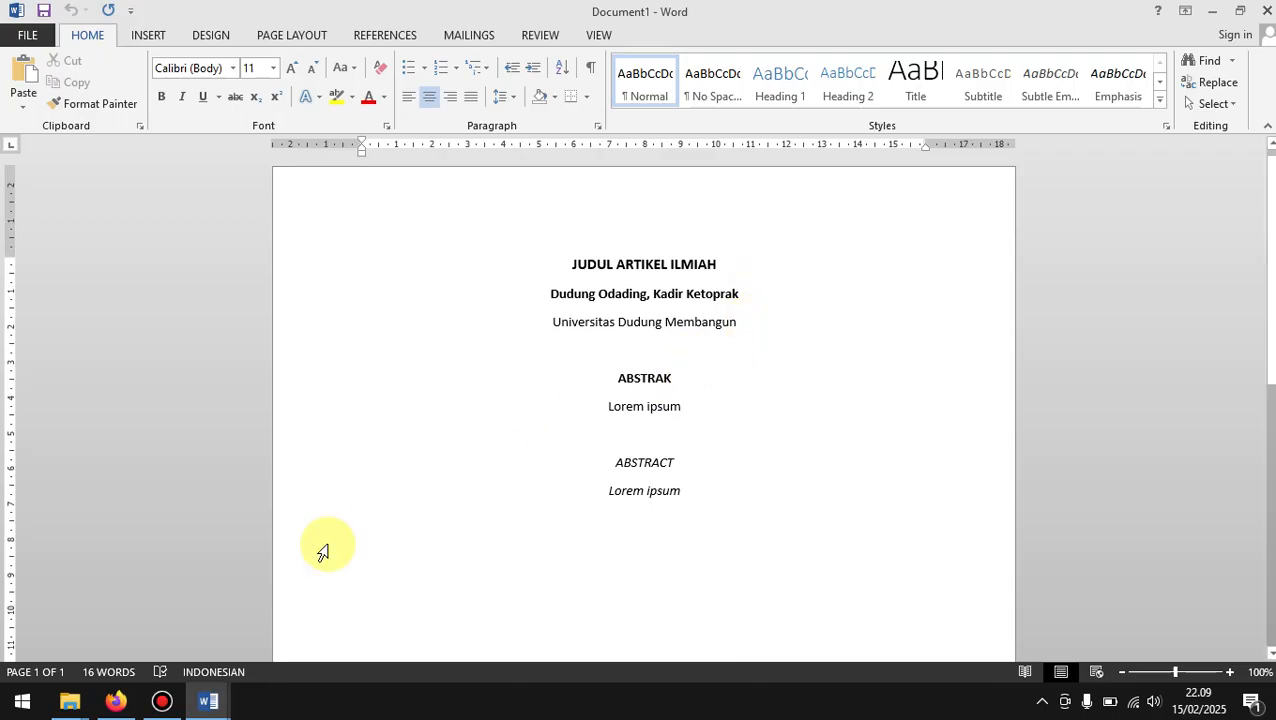
Step: Delete the author names and the affiliation line beneath the title in the recovered review document
click(116, 700)
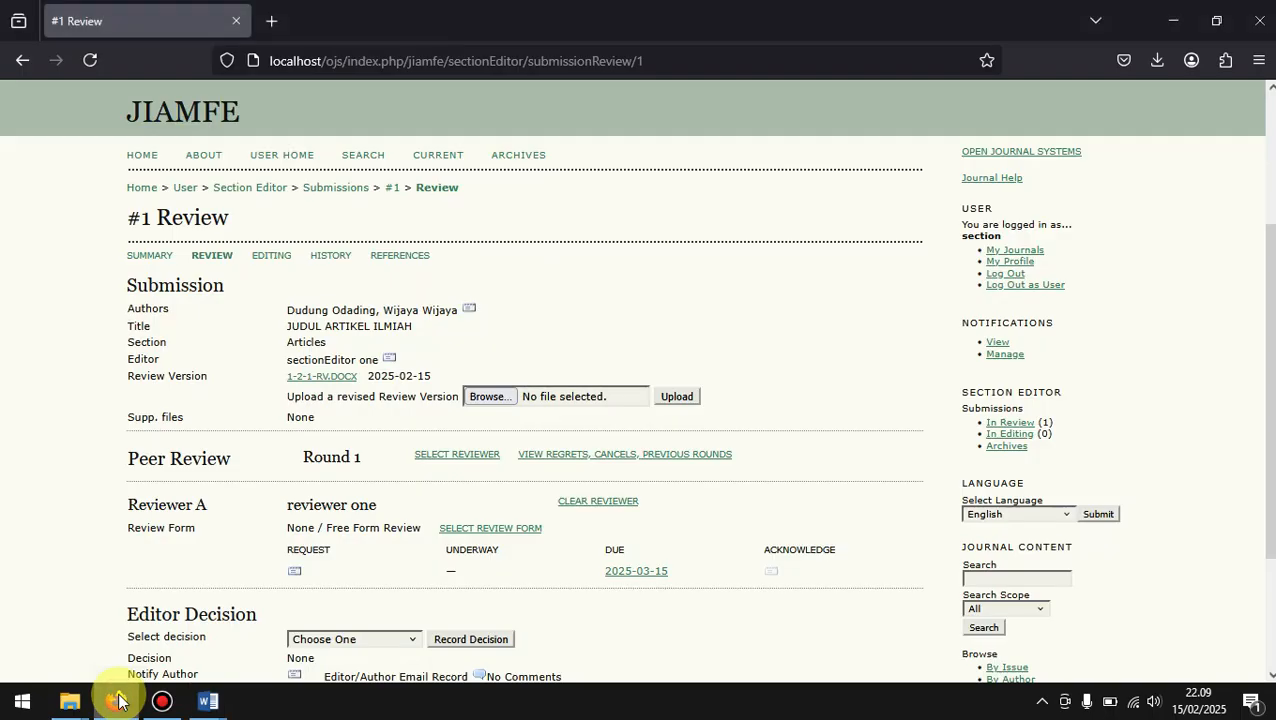
click(207, 703)
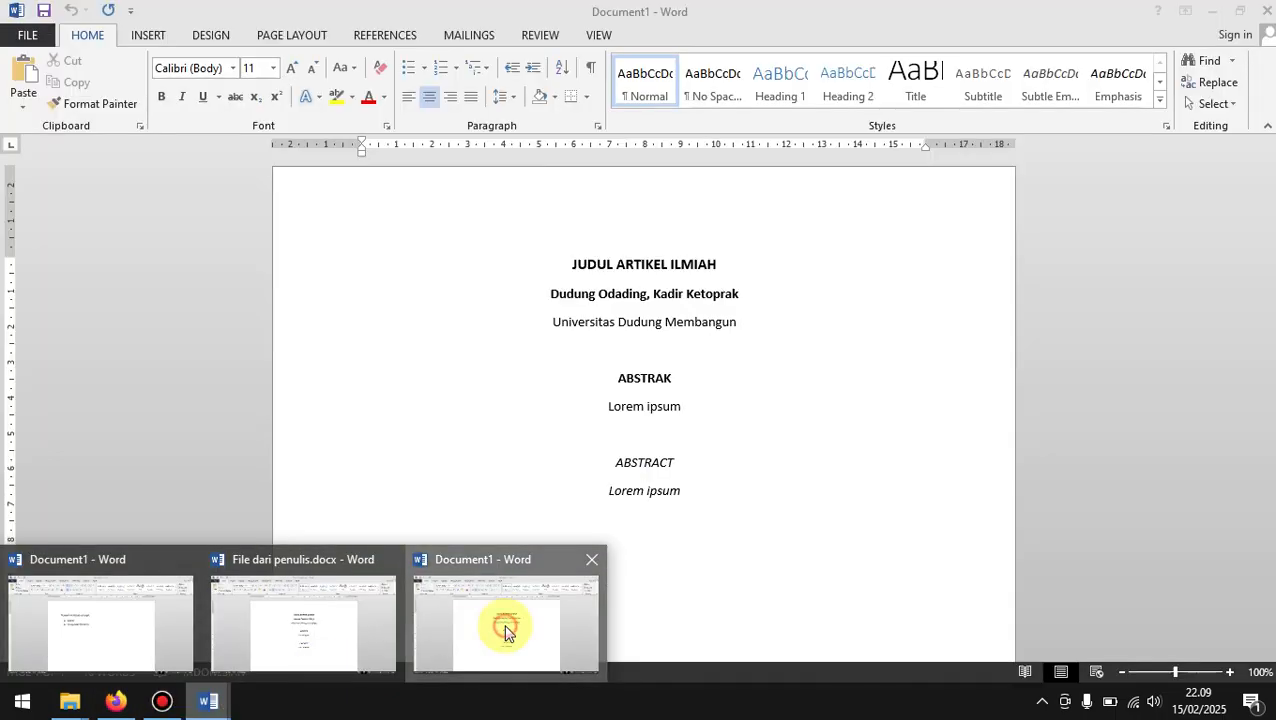
click(505, 625)
drag(771, 322, 523, 311)
key(Delete)
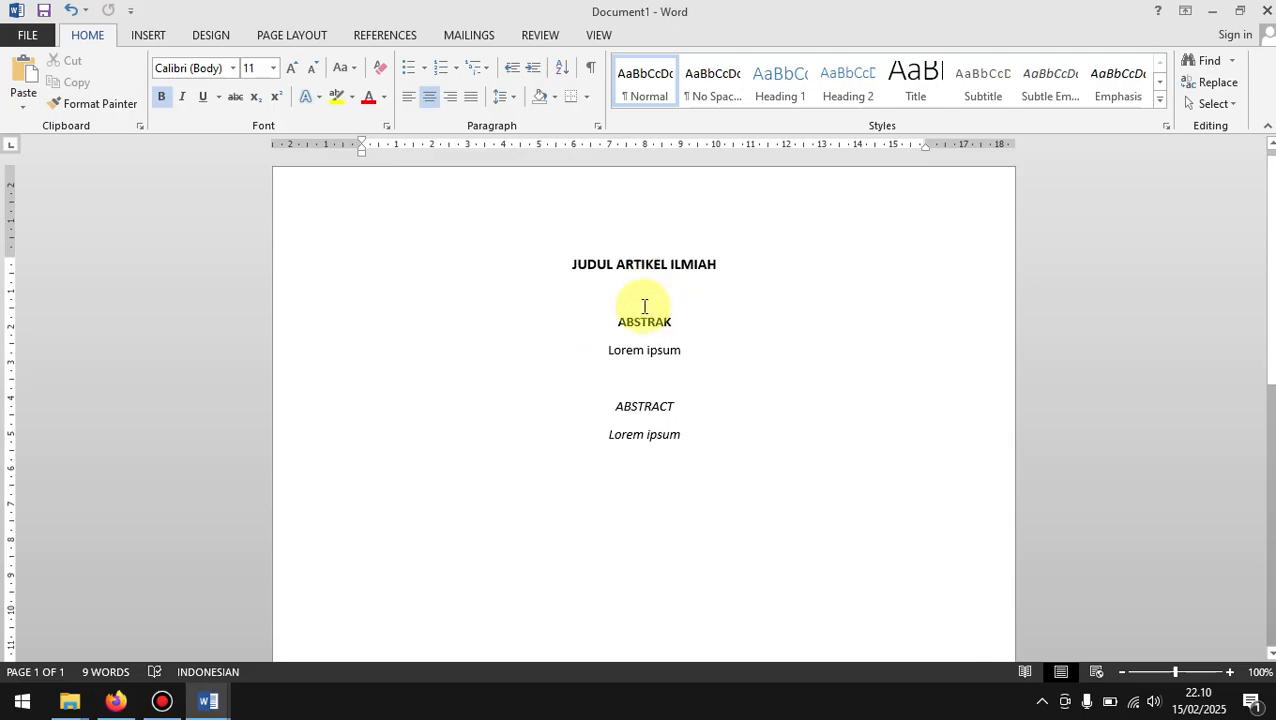
Step: Save the anonymised manuscript as the Word document "File untuk direview" in the Documents folder
key(F12)
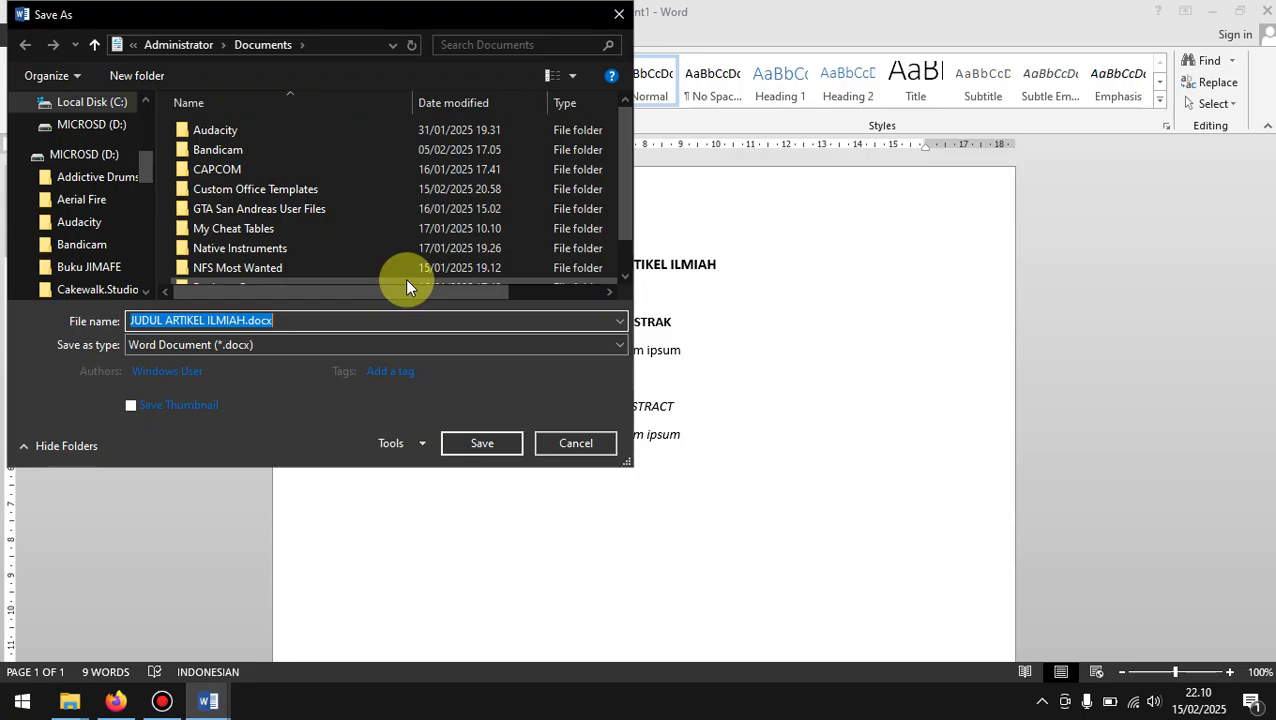
text(File untuk direview)
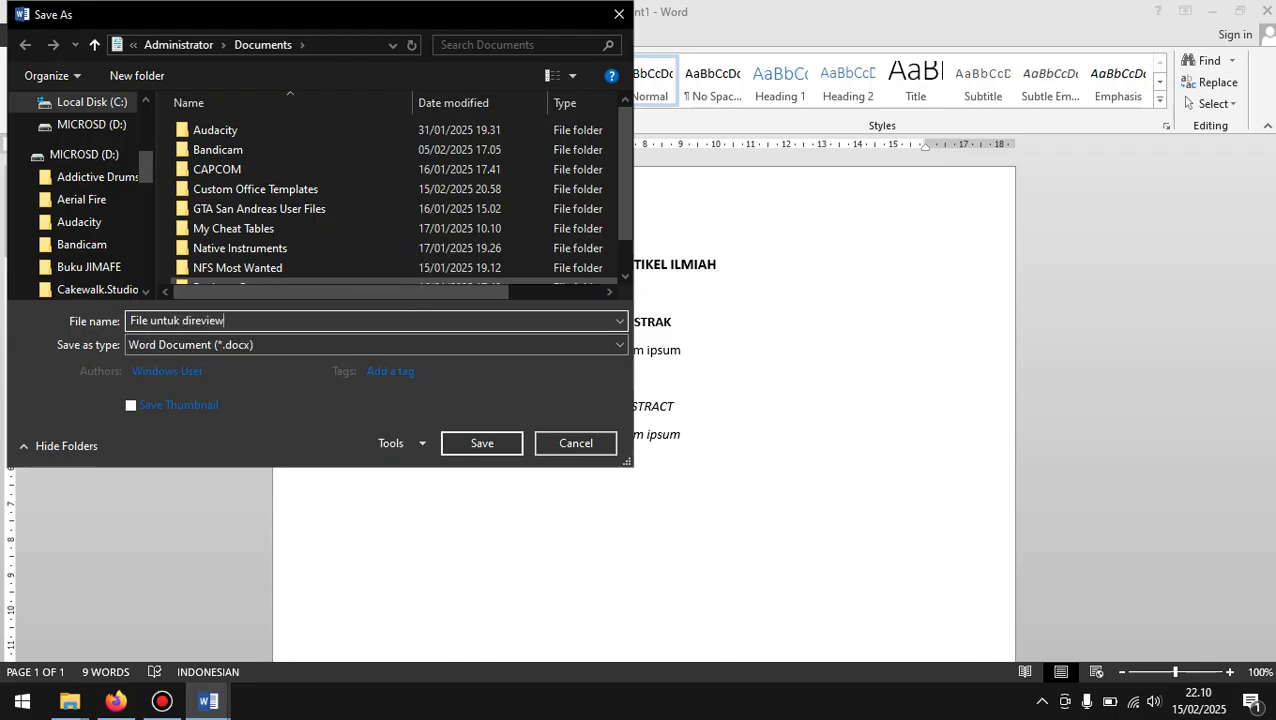
click(466, 442)
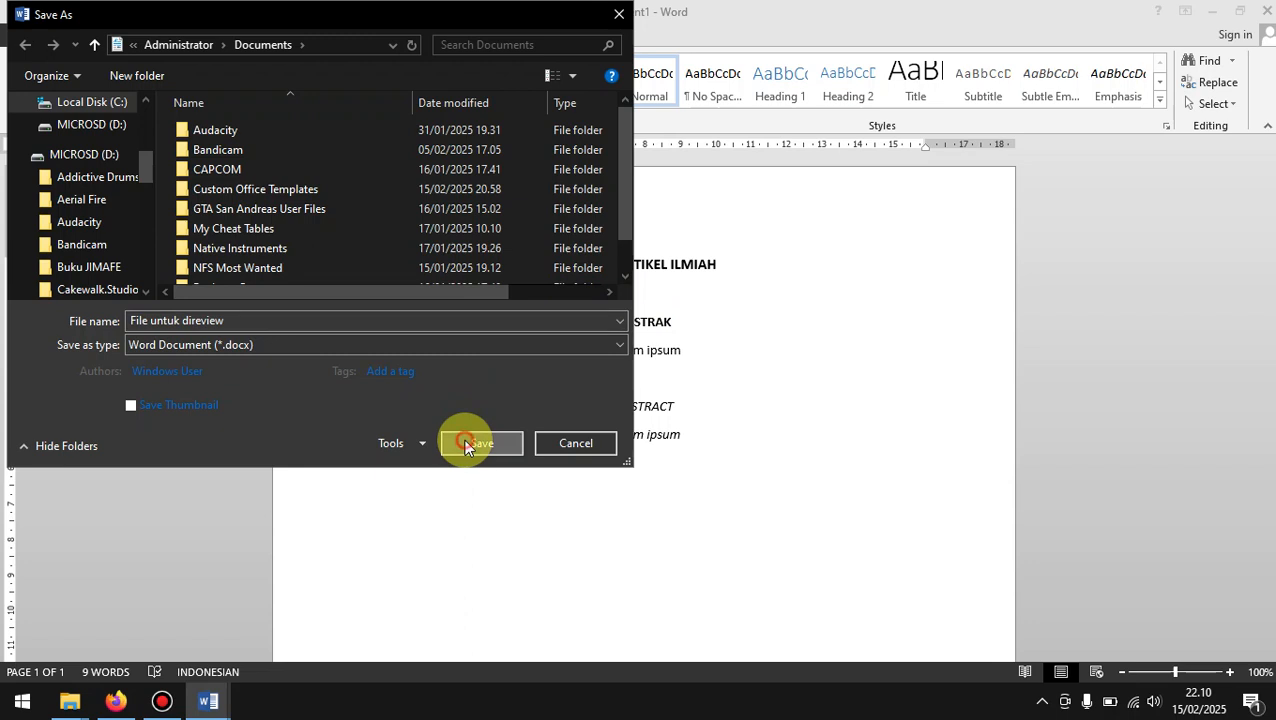
Step: Switch to the submission's Review page in Firefox and upload File untuk direview.docx as the revised Review Version
click(1216, 10)
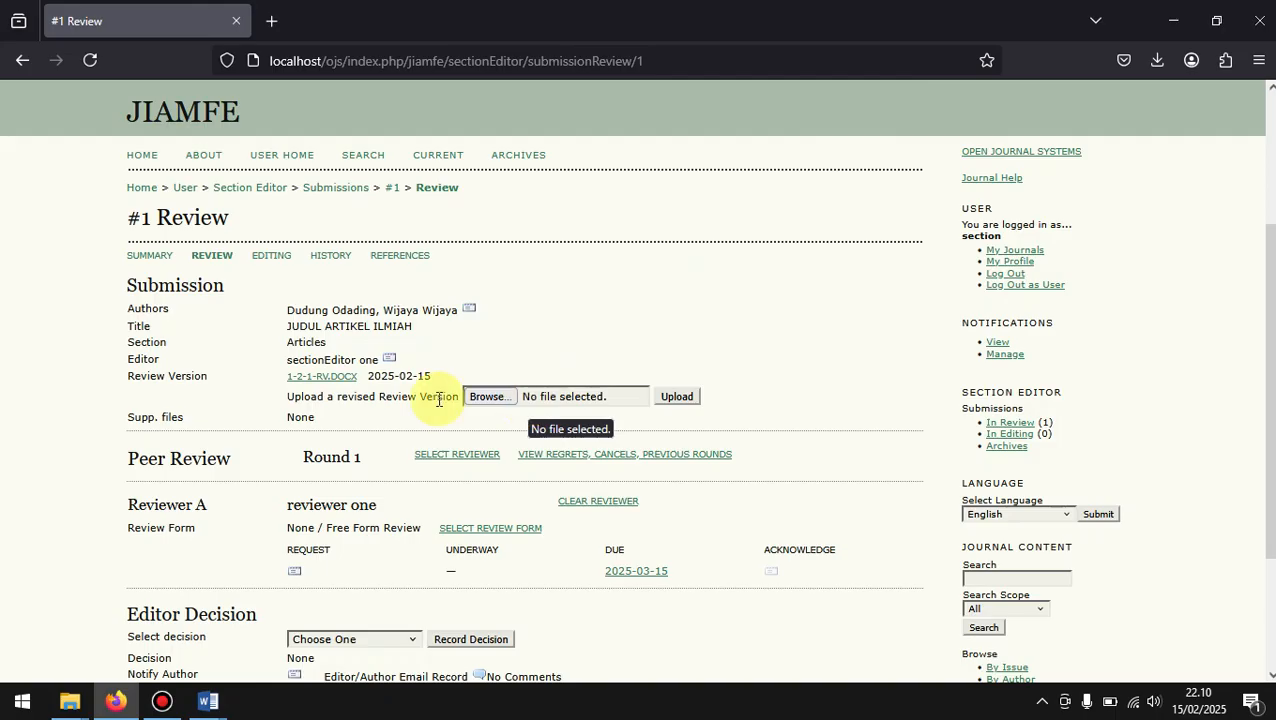
drag(288, 396, 398, 399)
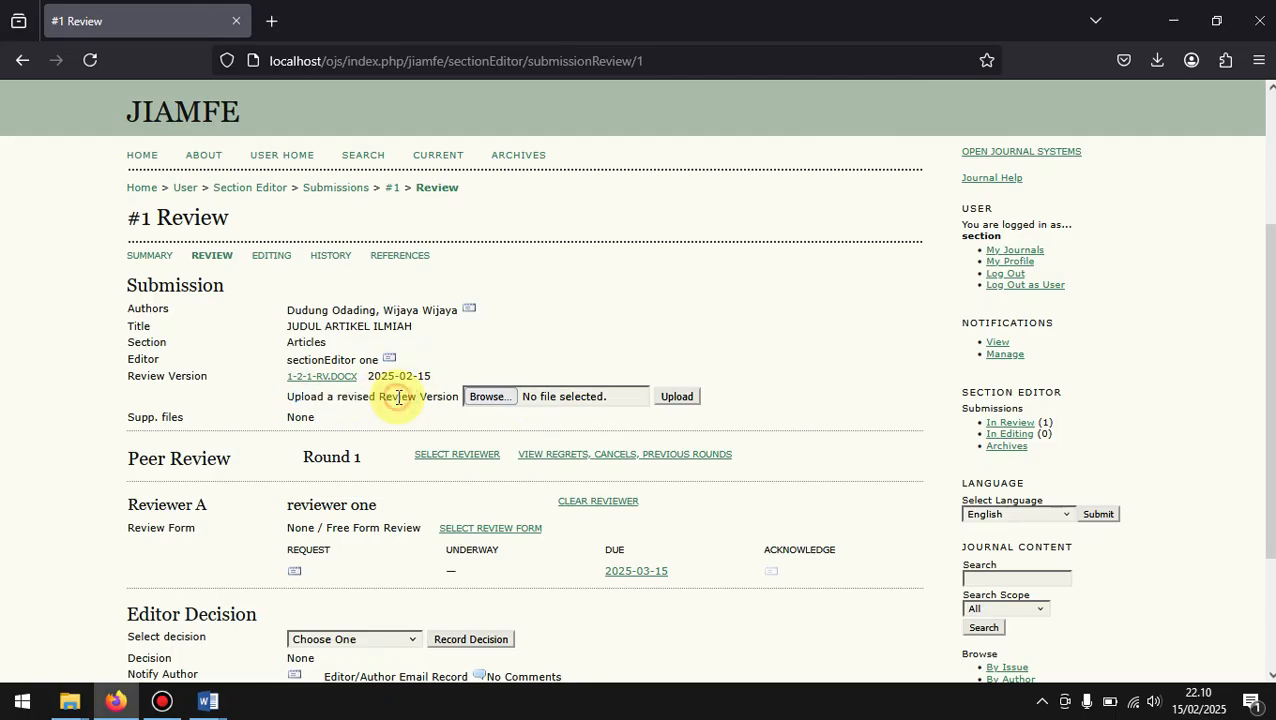
triple_click(398, 397)
click(270, 388)
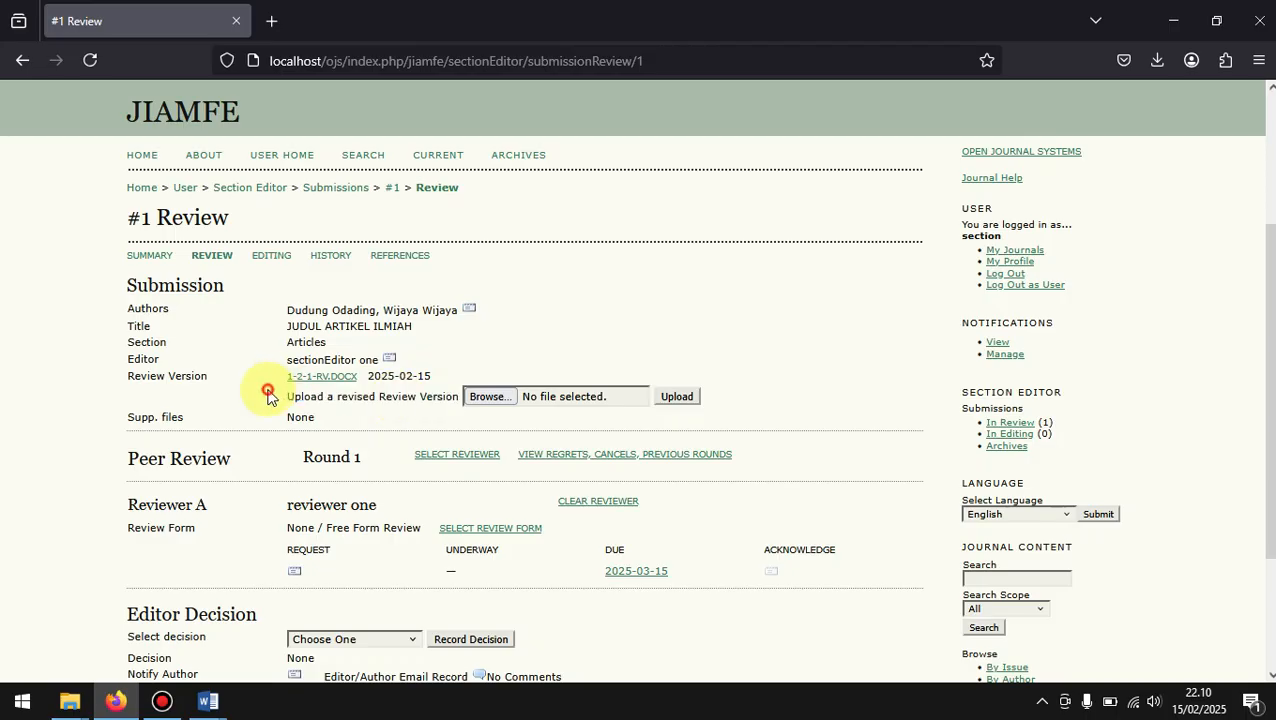
click(571, 397)
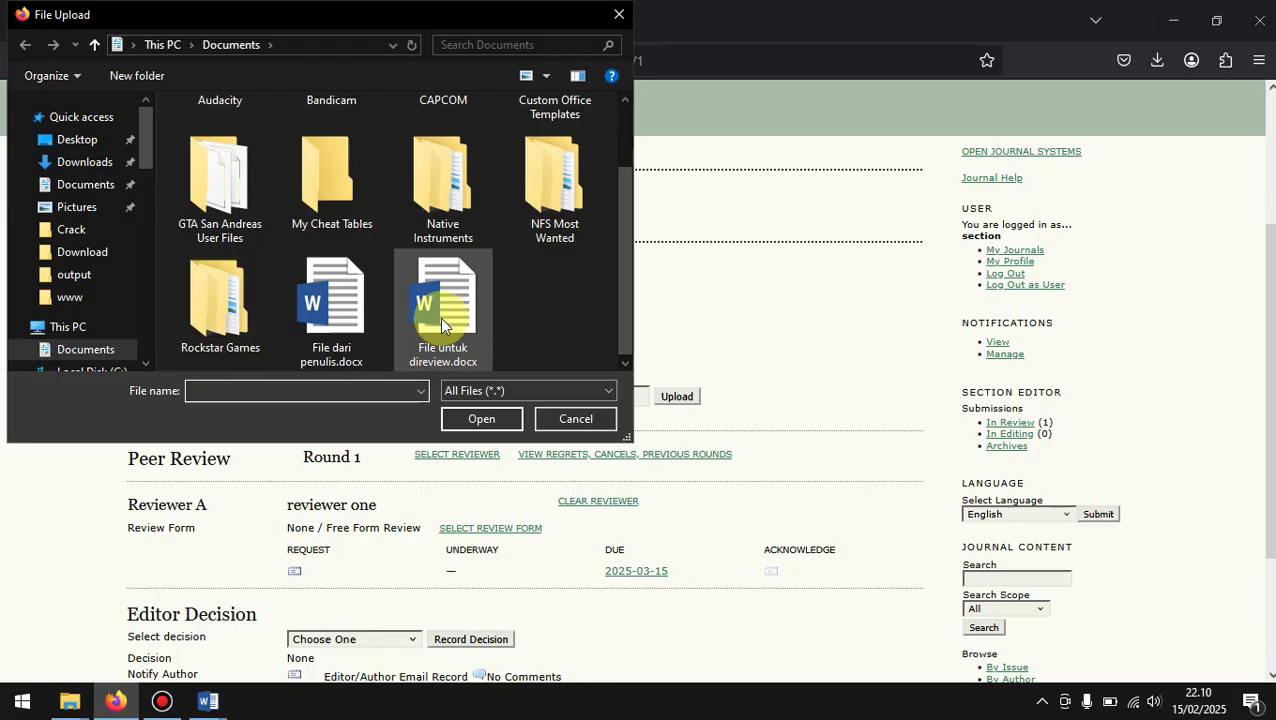
click(467, 328)
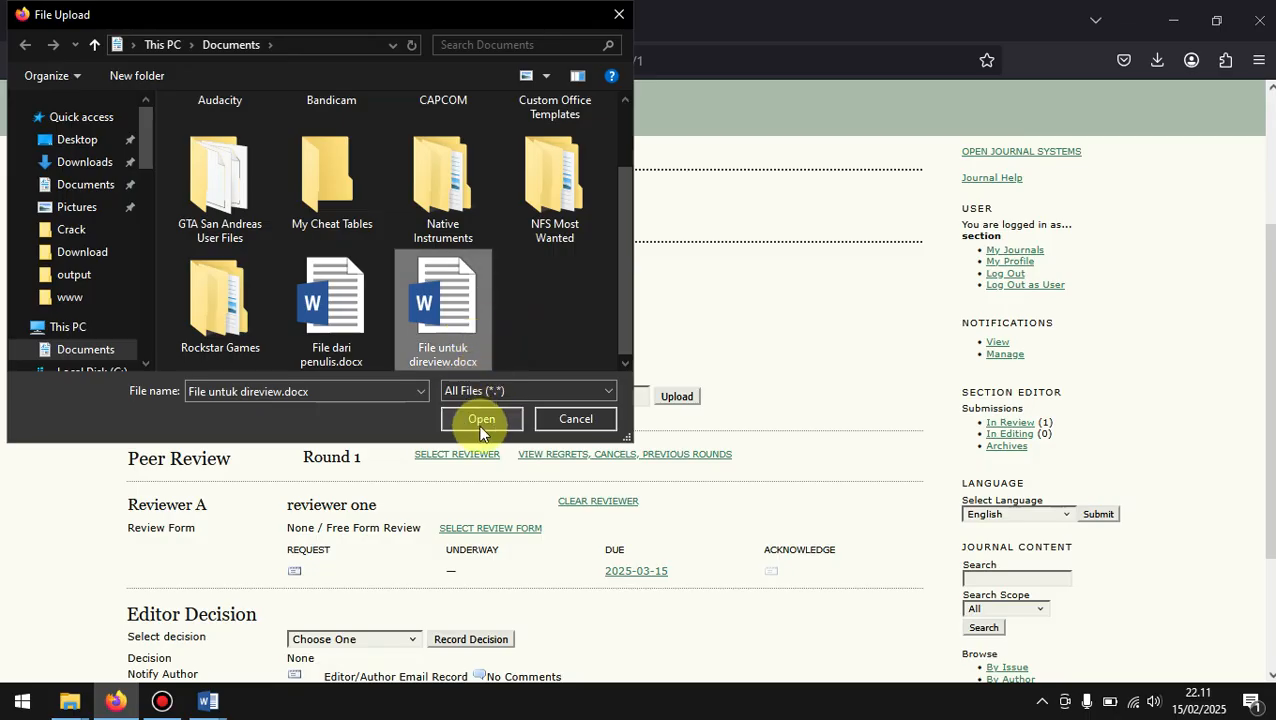
click(480, 420)
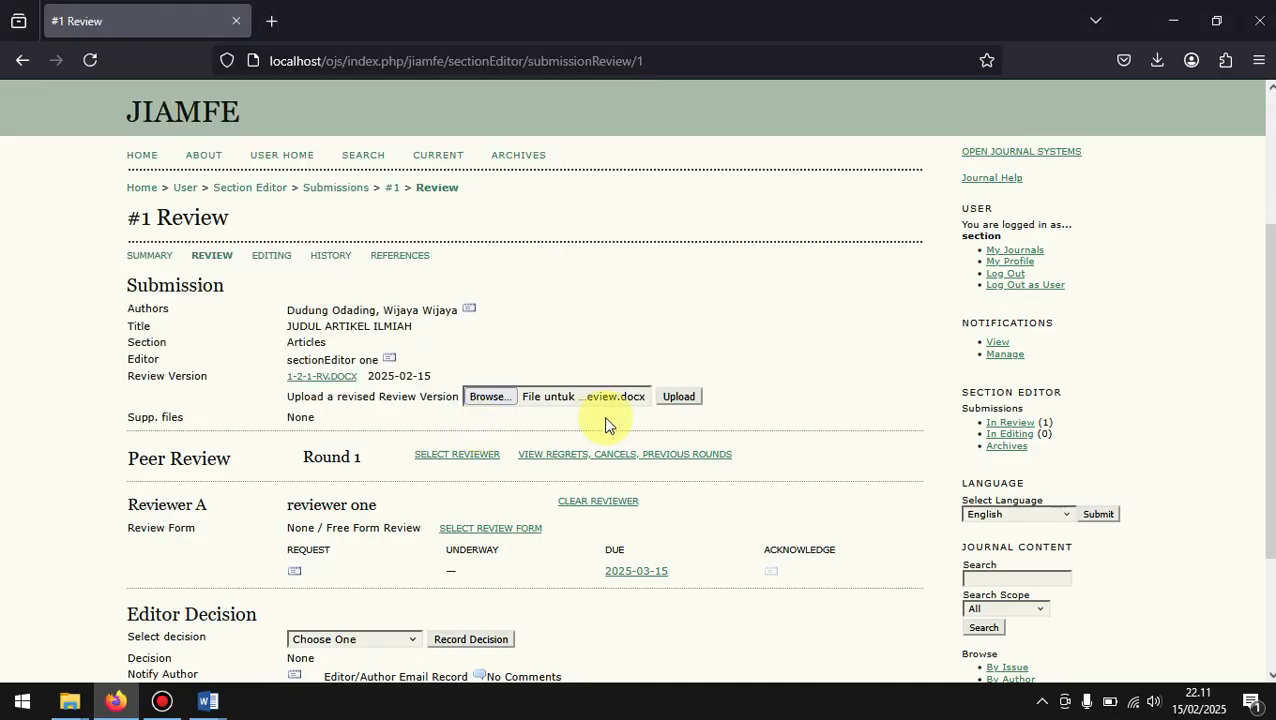
click(688, 398)
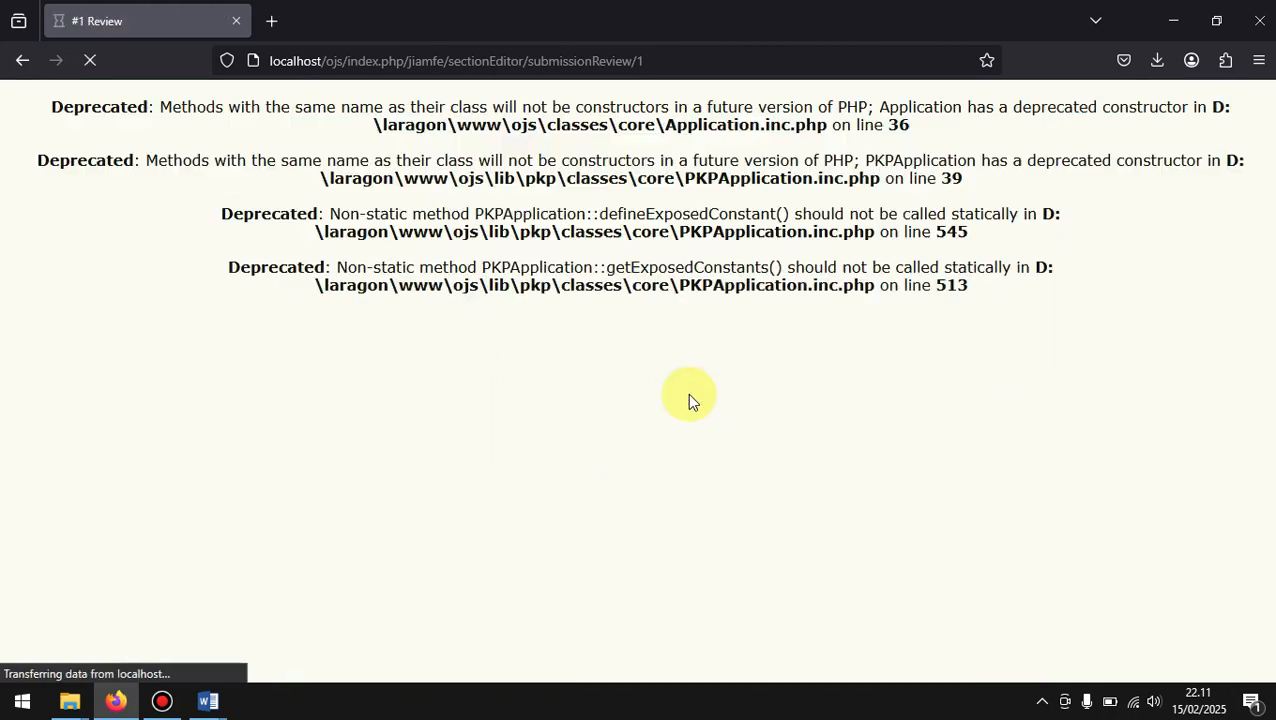
Step: Open the uploaded review version 1-2-2-RV.docx in Word, recovering its contents, and check its text for author details
scroll(687, 393, down, 5)
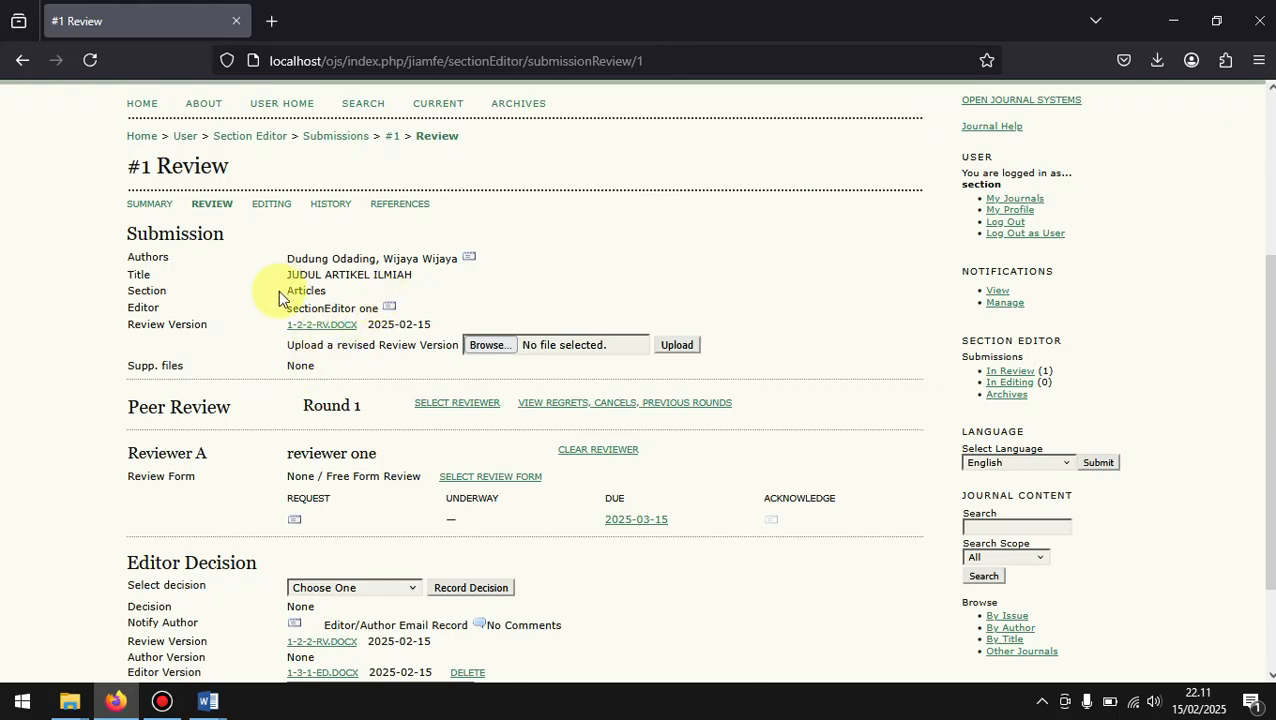
click(340, 327)
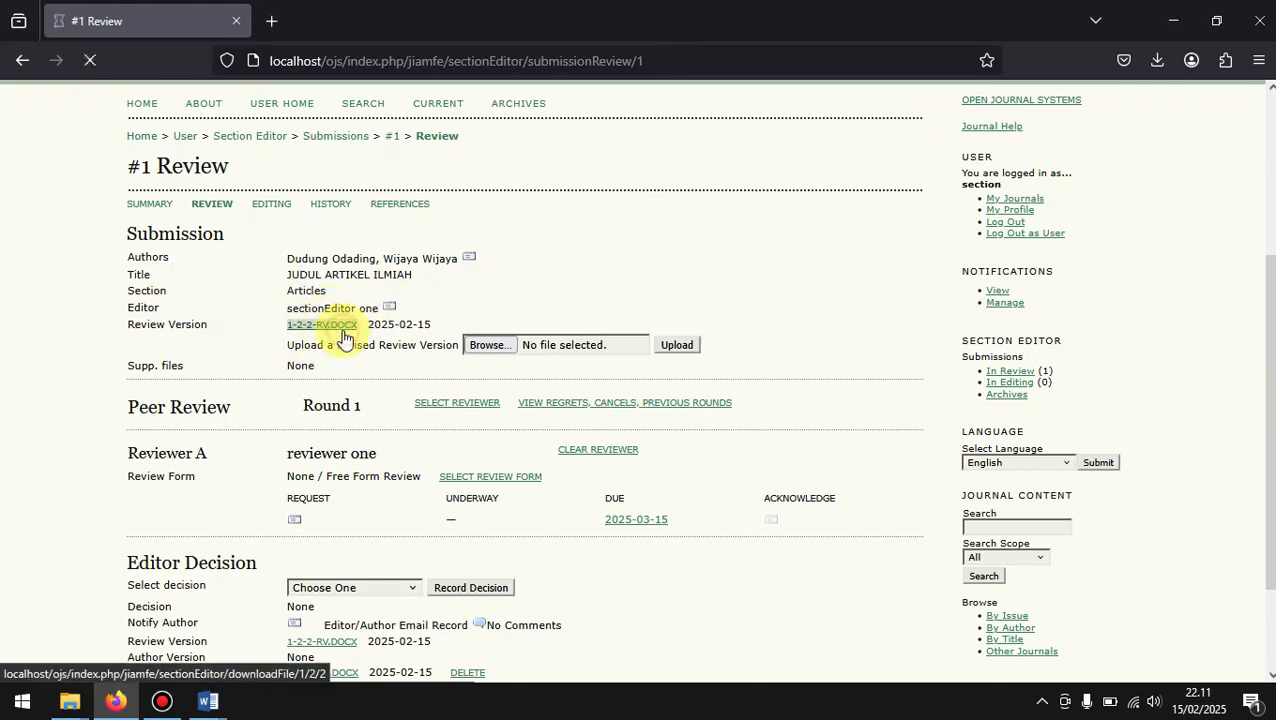
click(952, 87)
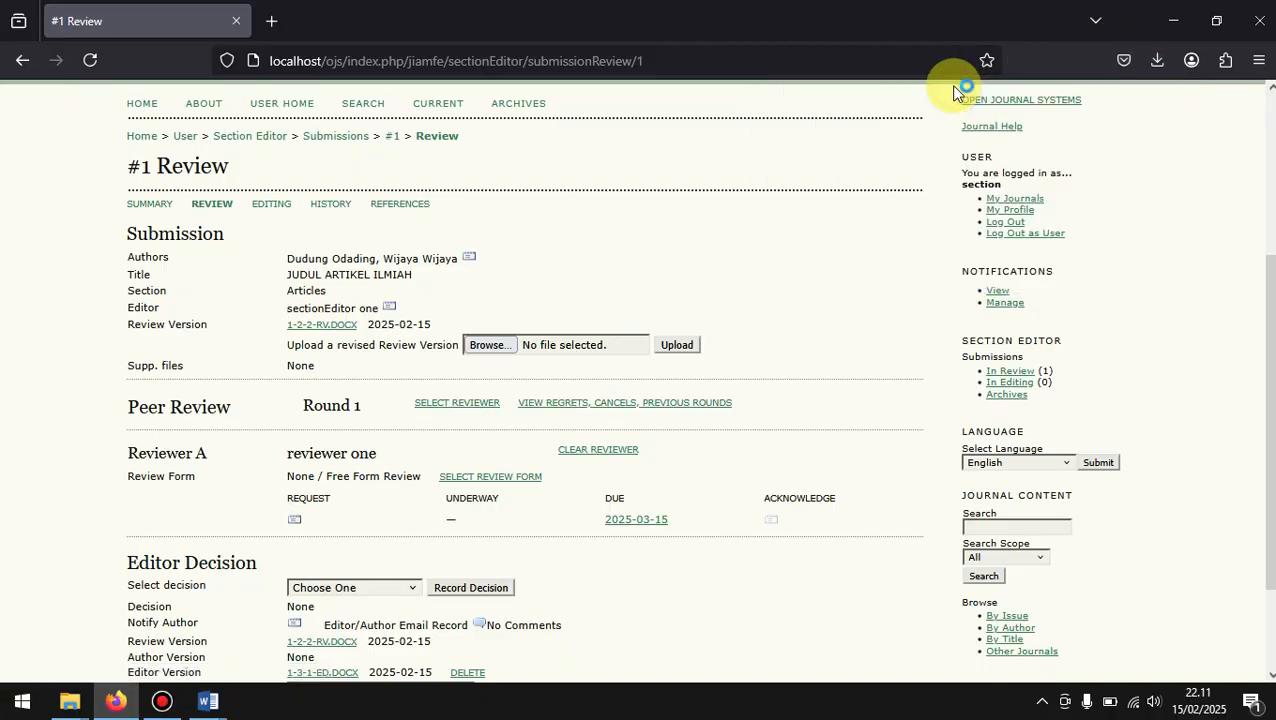
click(715, 352)
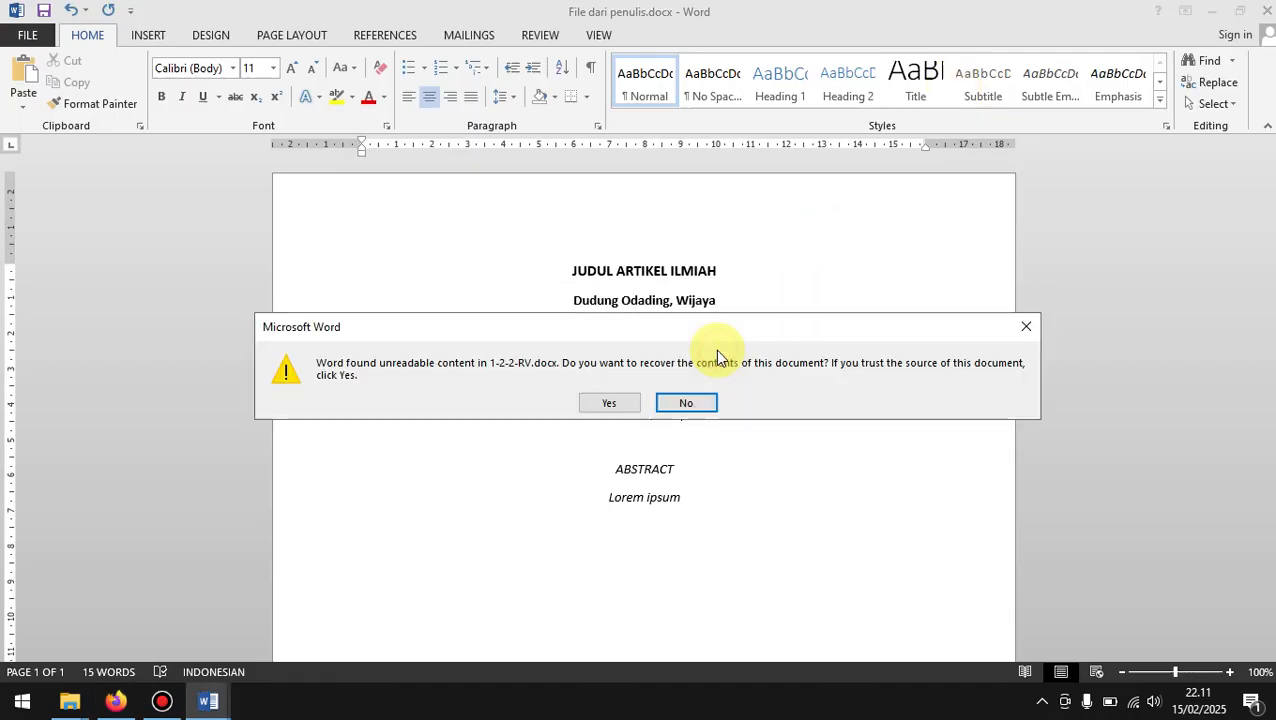
click(637, 405)
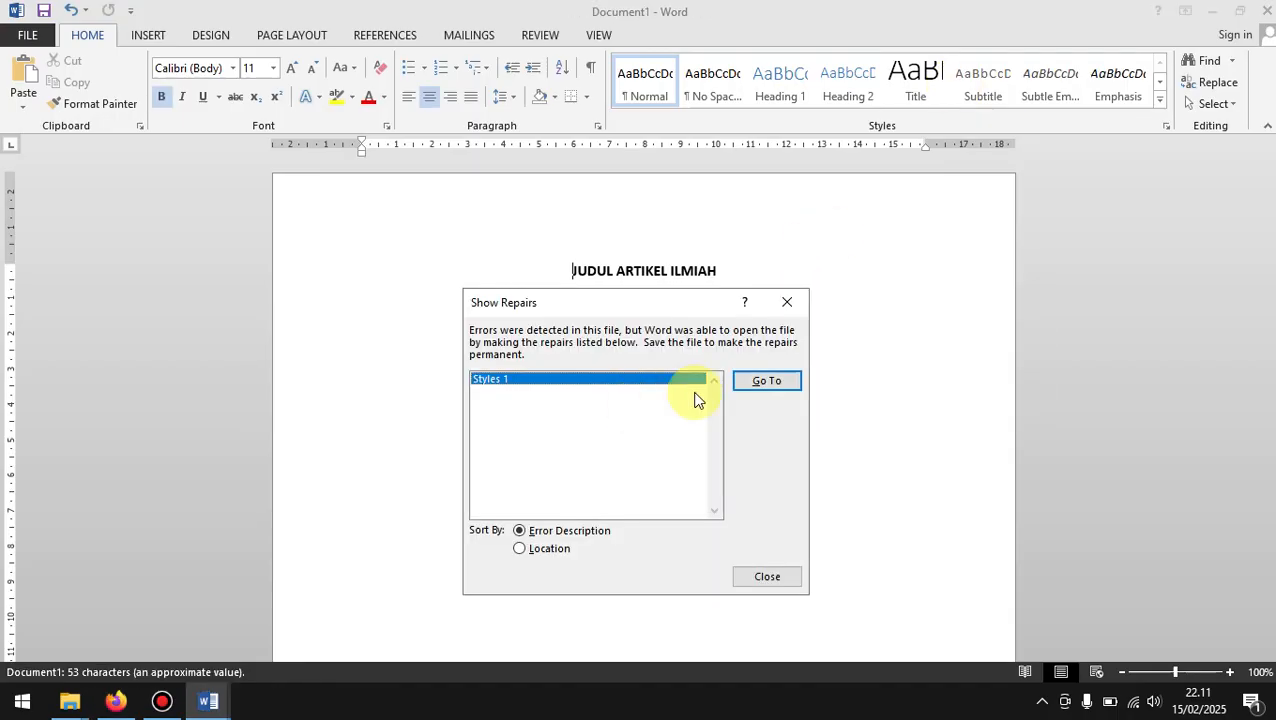
click(788, 302)
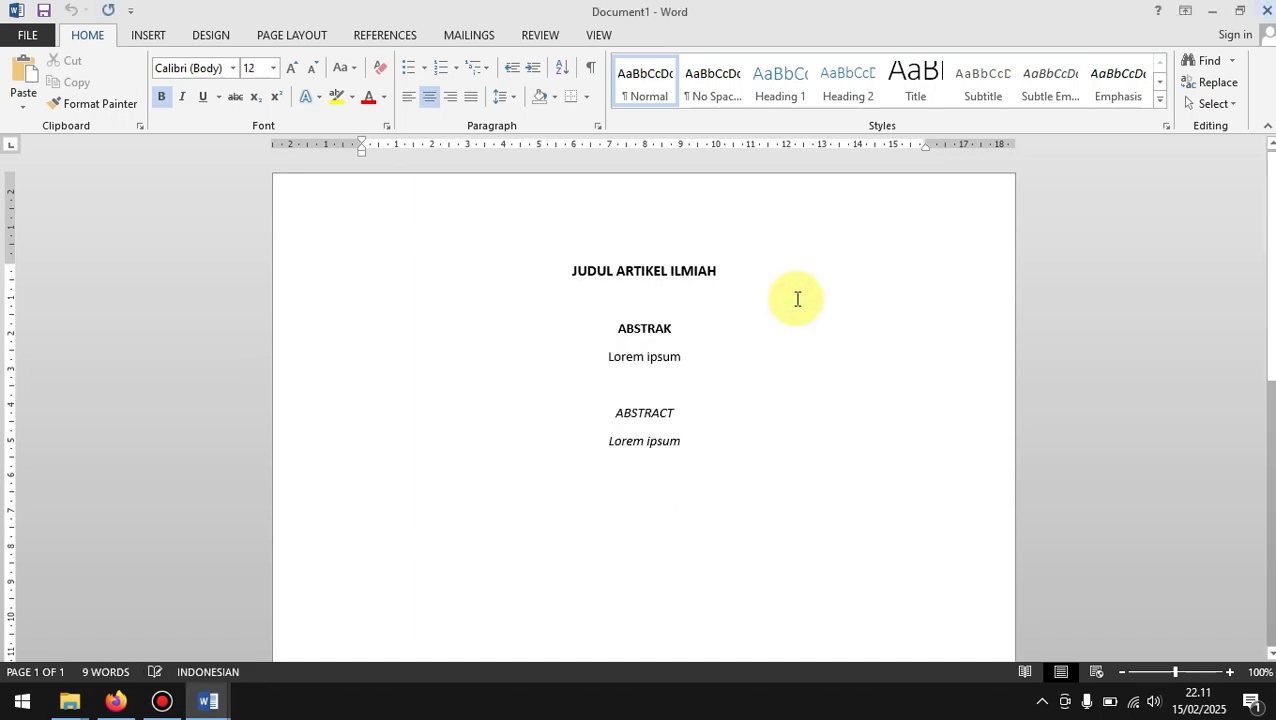
drag(545, 264, 718, 461)
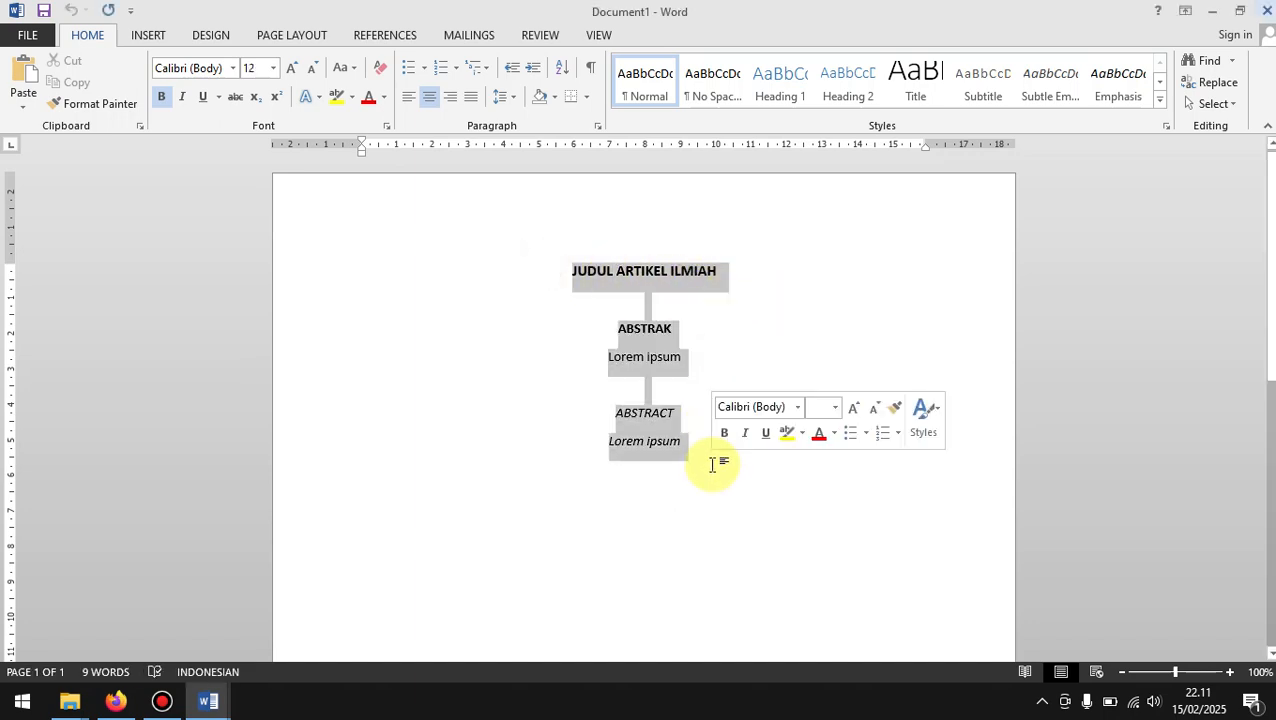
Step: Check the recovered review document for author details, close it without saving, and return to the Review page in Firefox
click(587, 276)
click(632, 333)
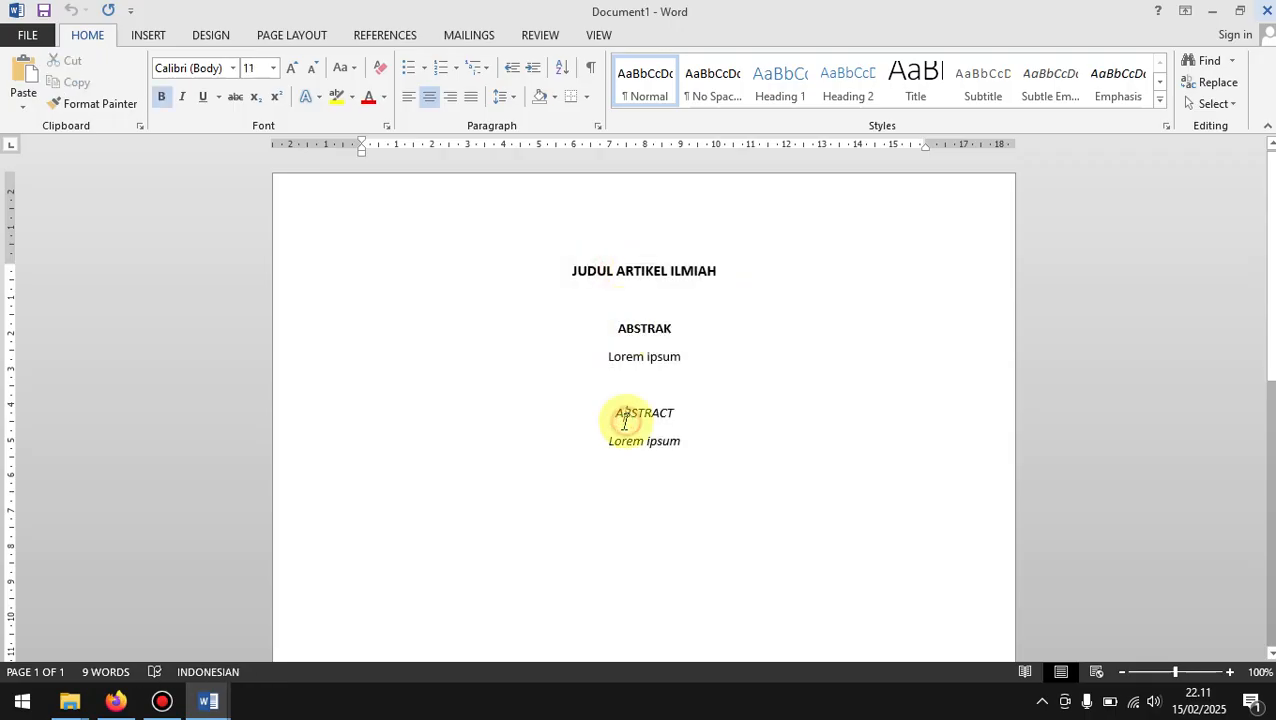
click(595, 202)
scroll(595, 202, down, 3)
scroll(595, 202, up, 3)
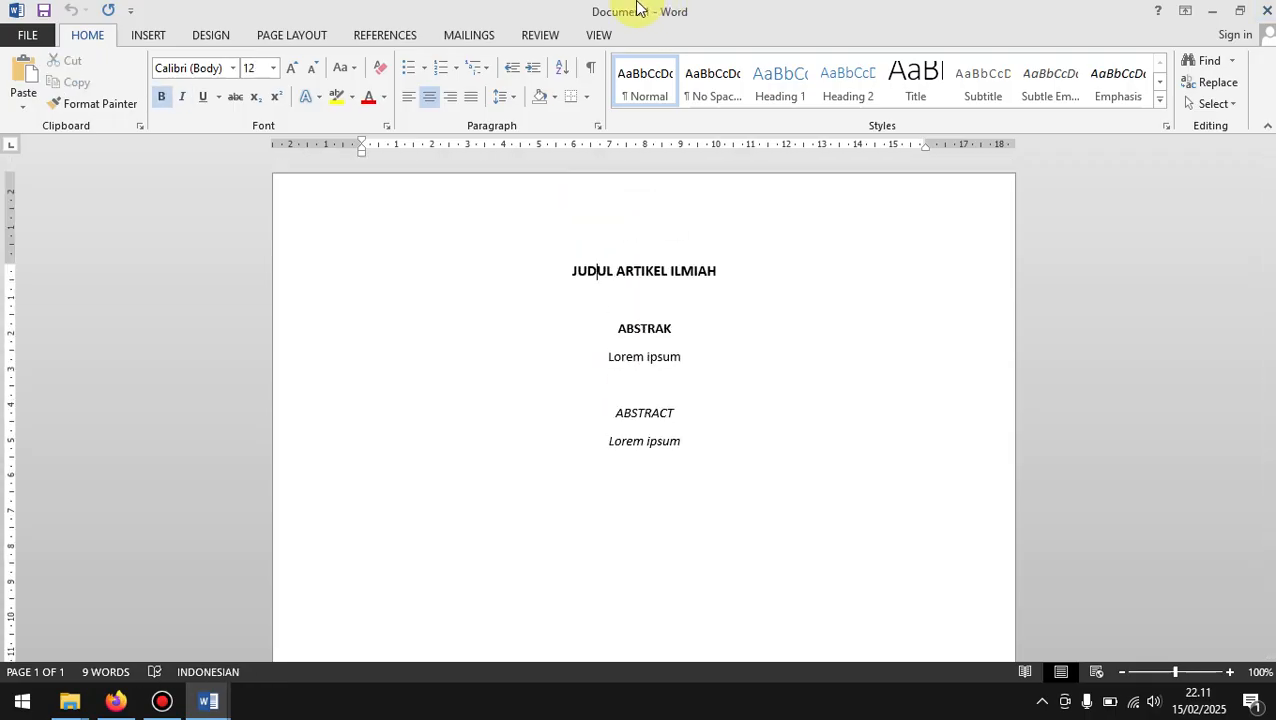
click(1264, 10)
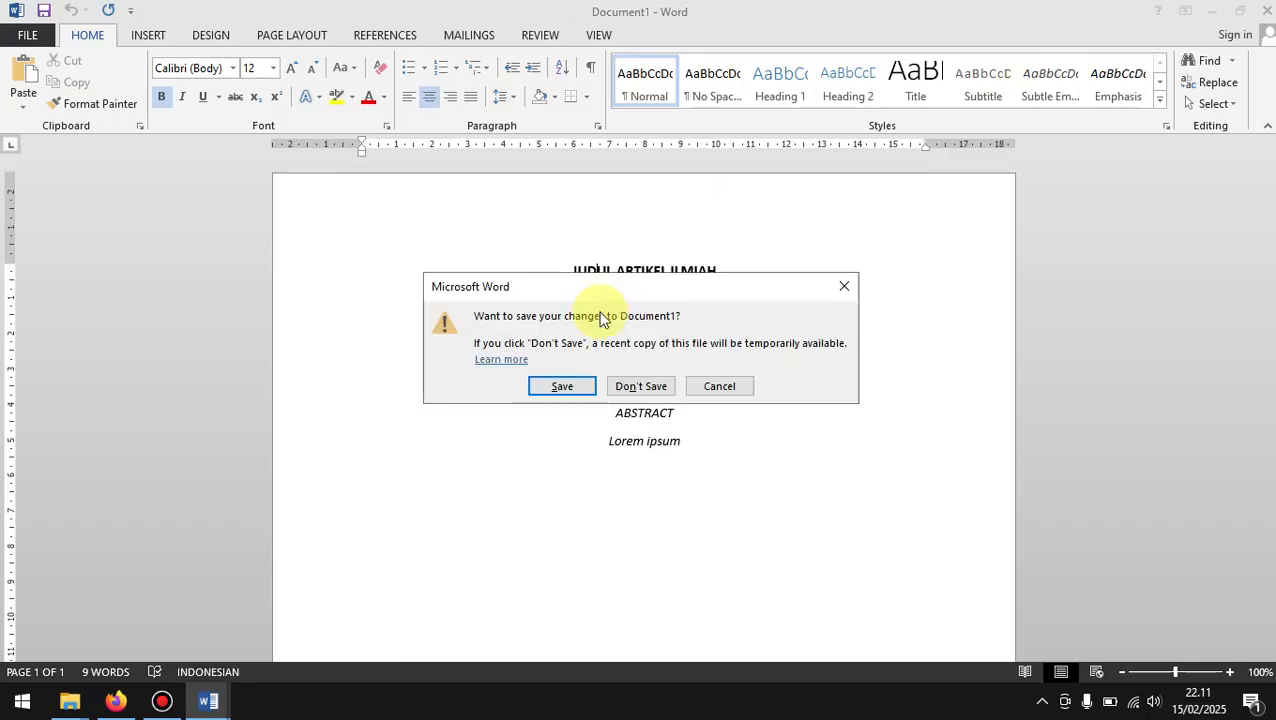
click(639, 386)
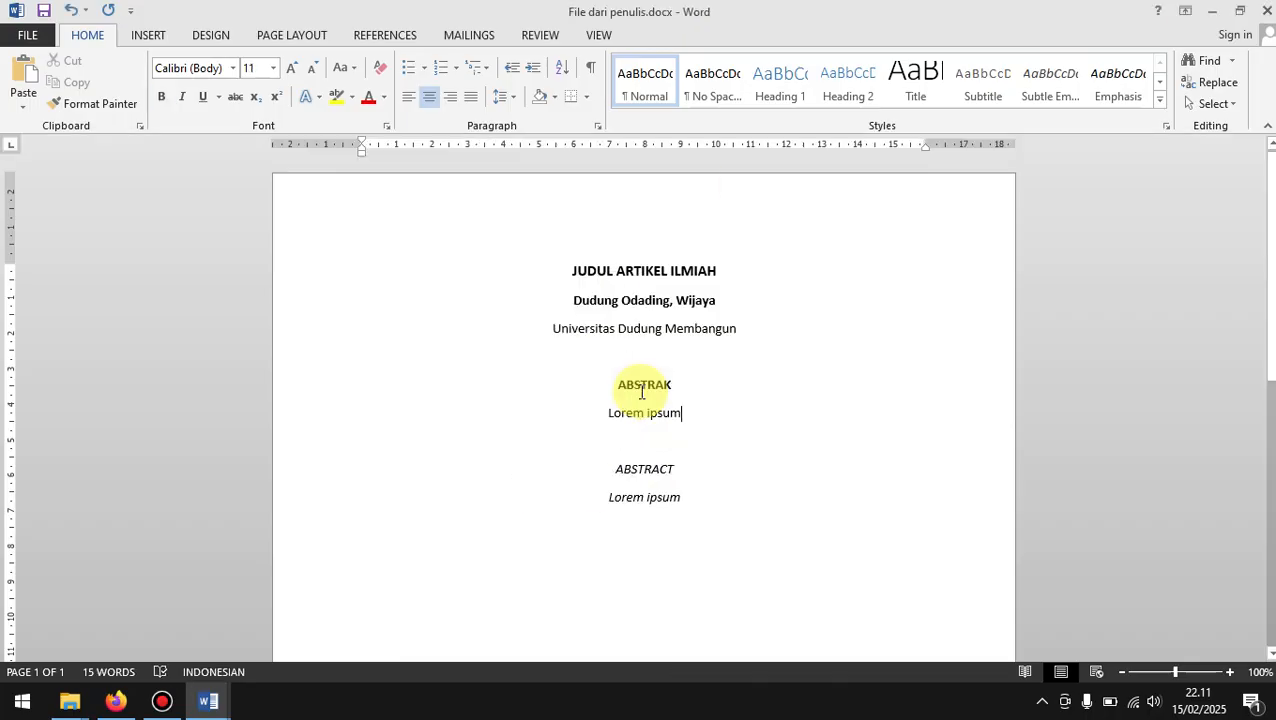
click(1210, 10)
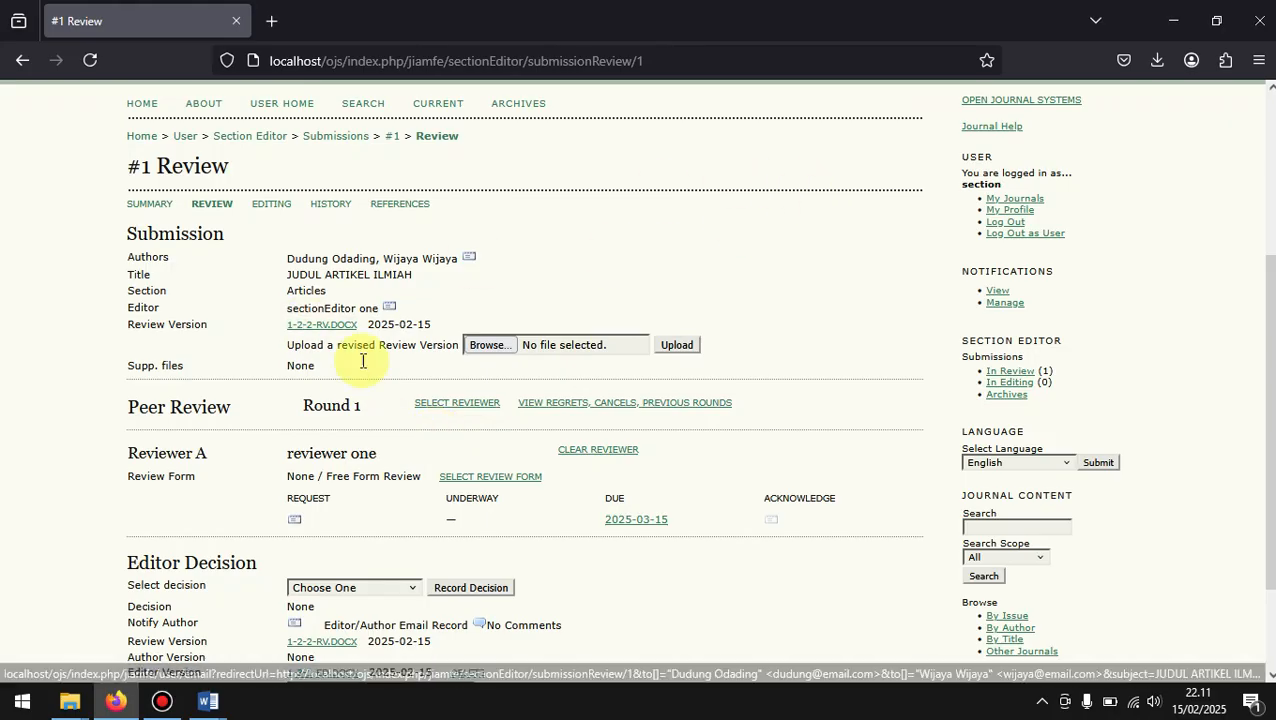
Step: Send Reviewer A the prepared Article Review Request e-mail for the submission
click(294, 520)
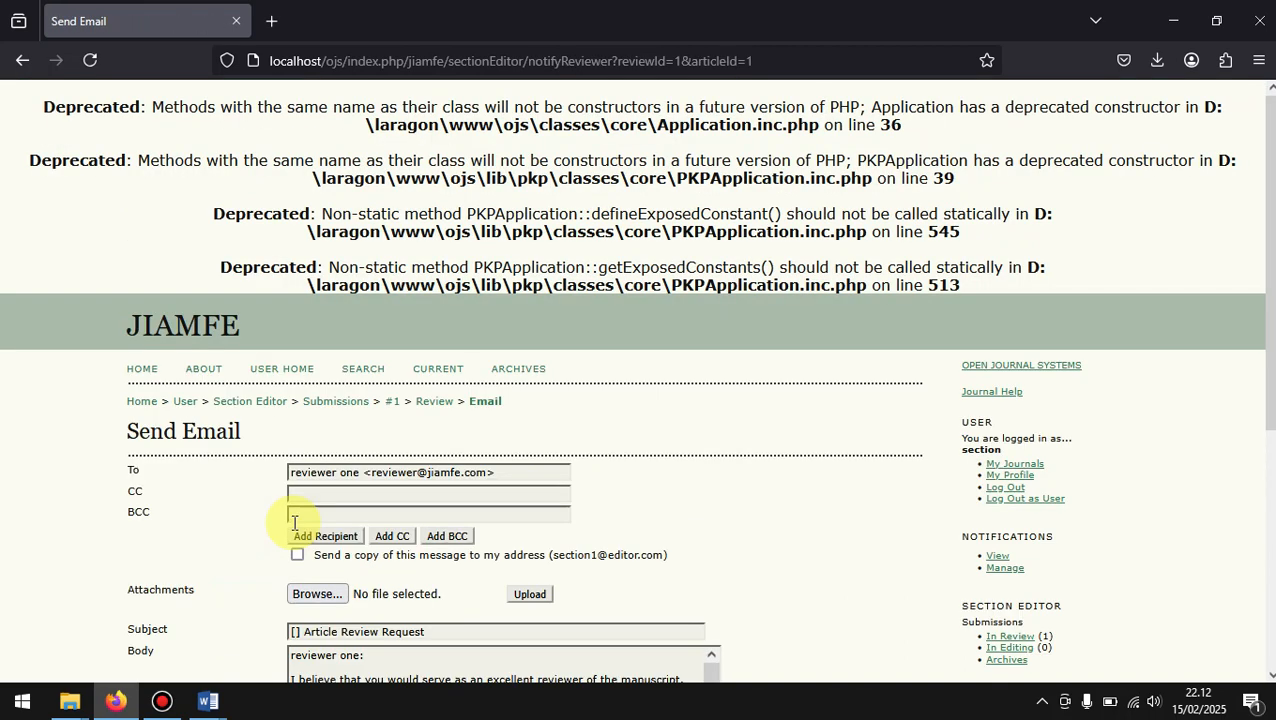
scroll(294, 520, down, 3)
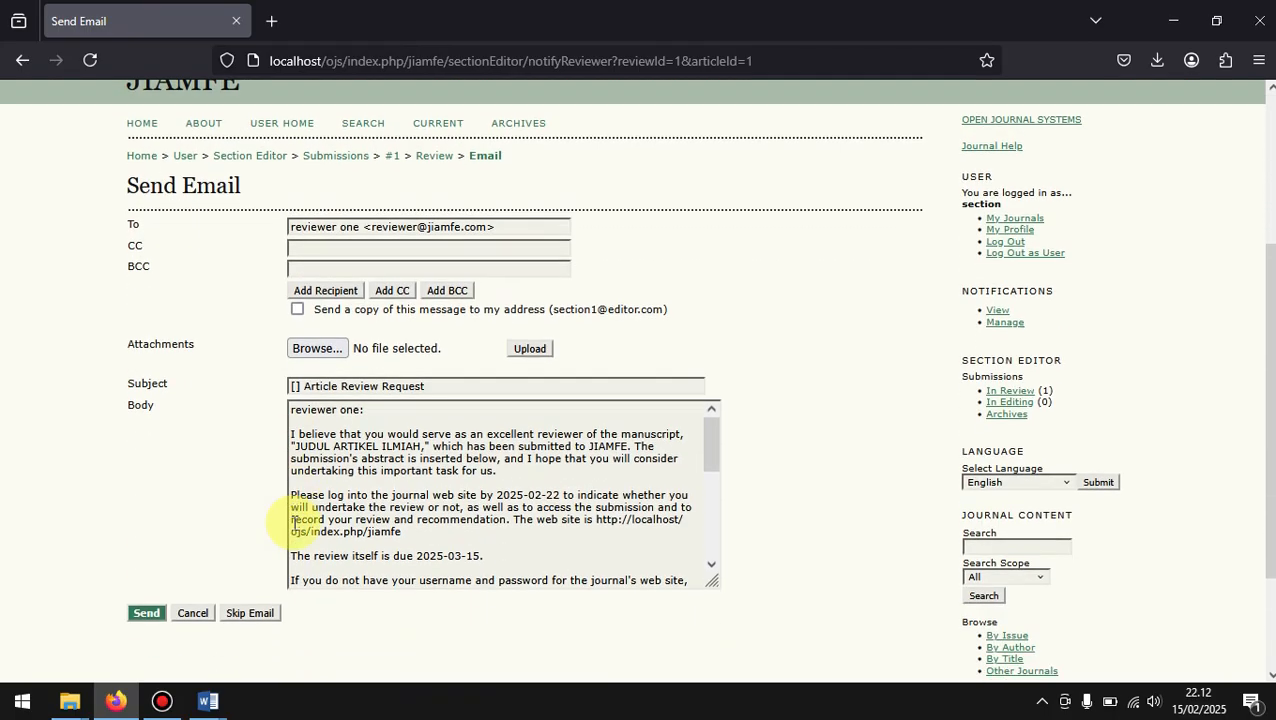
click(146, 550)
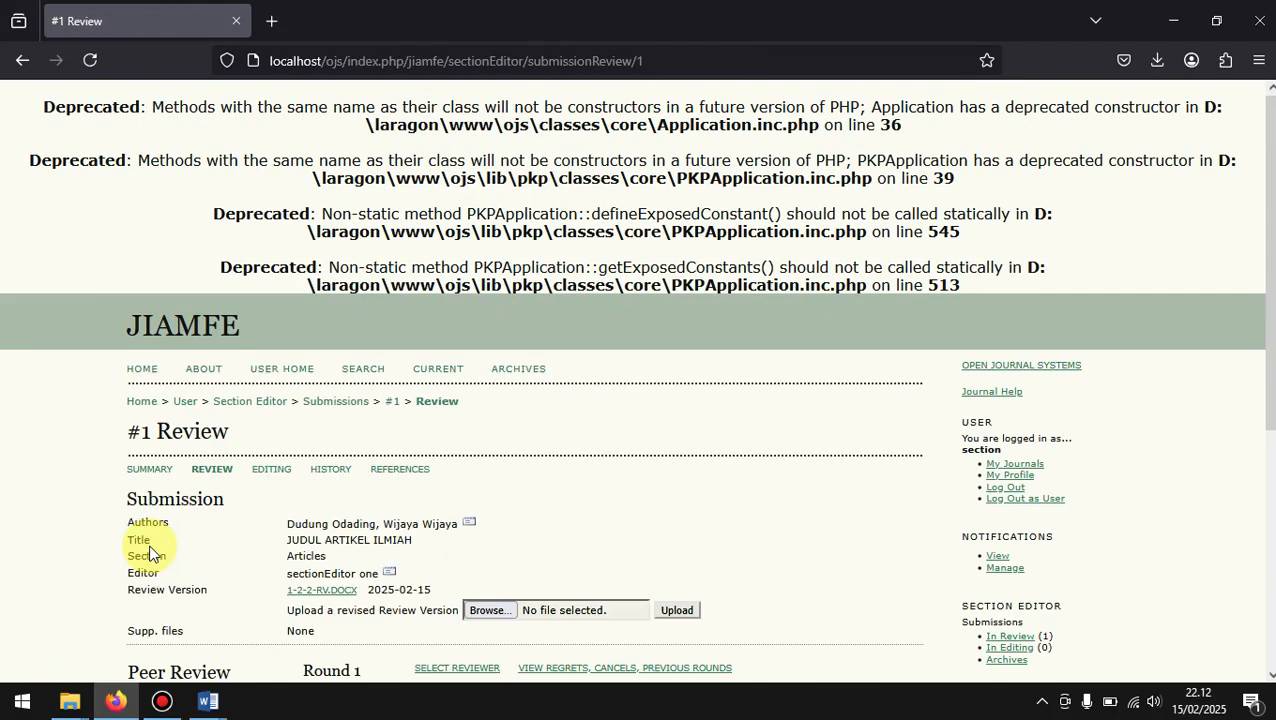
Step: Examine the Peer Review and Editor Decision sections, including the file choosers for uploading a review and an editor version
scroll(150, 555, down, 3)
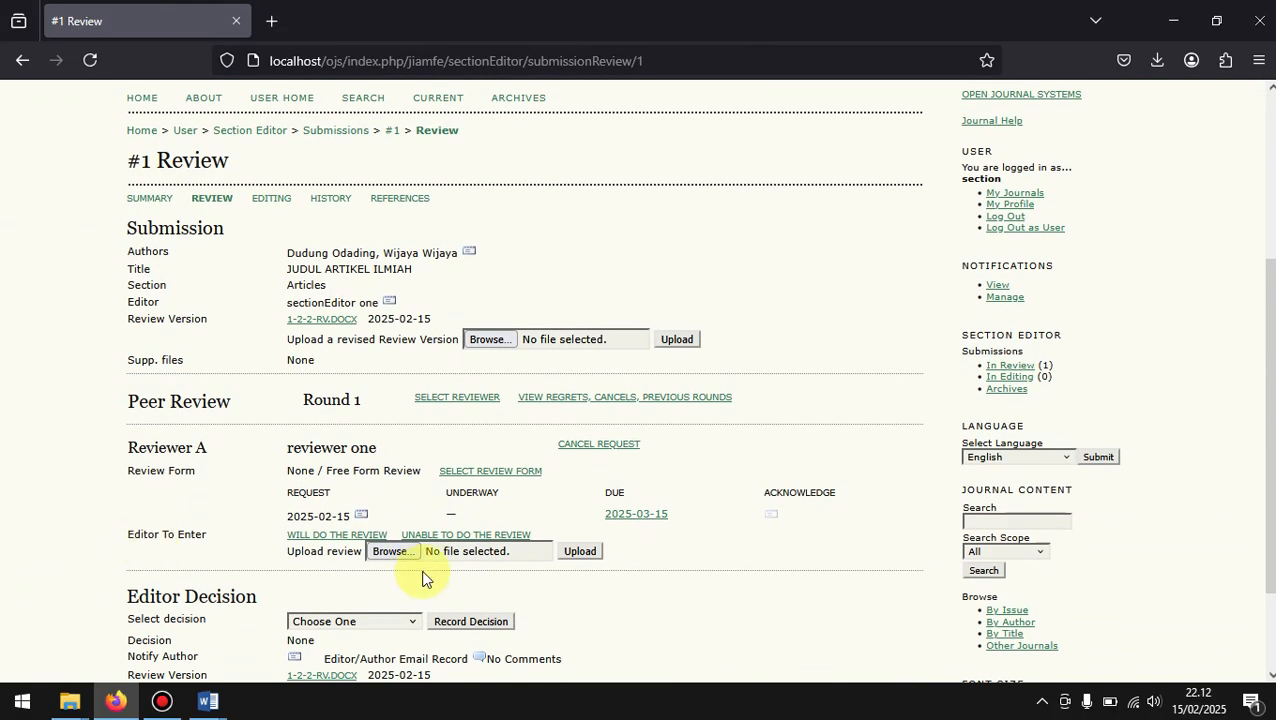
scroll(485, 496, down, 1)
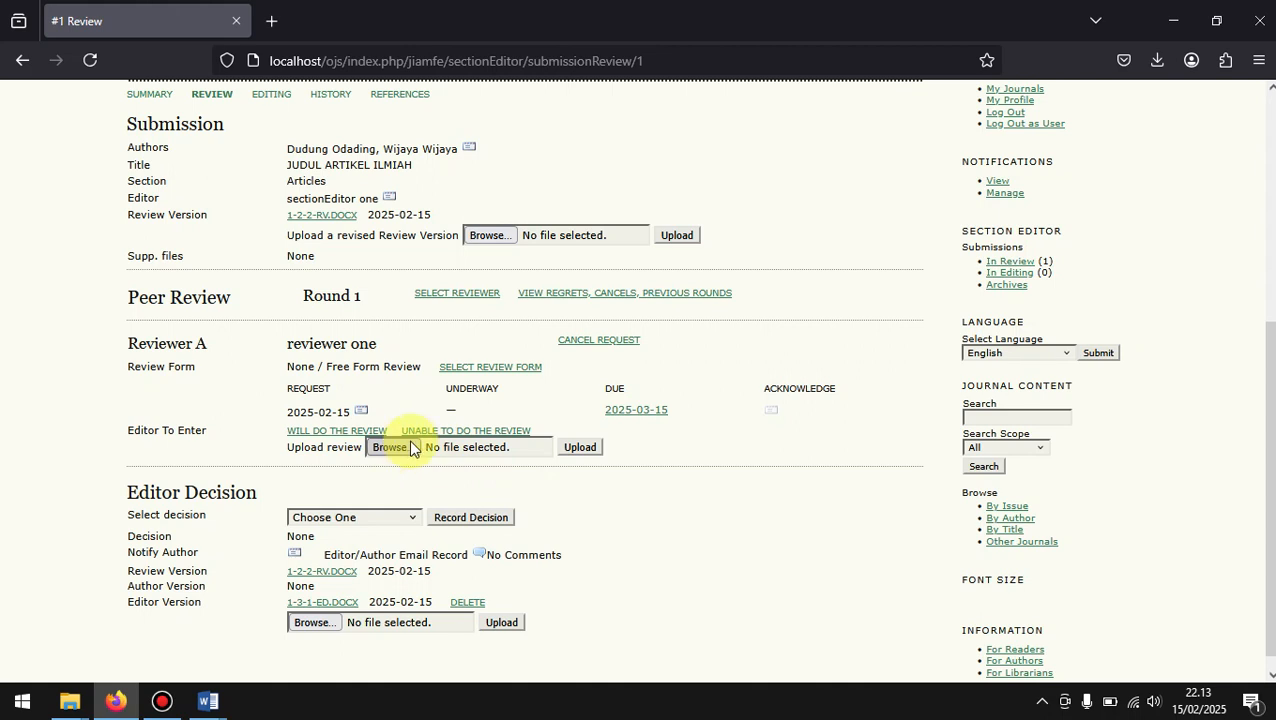
click(495, 447)
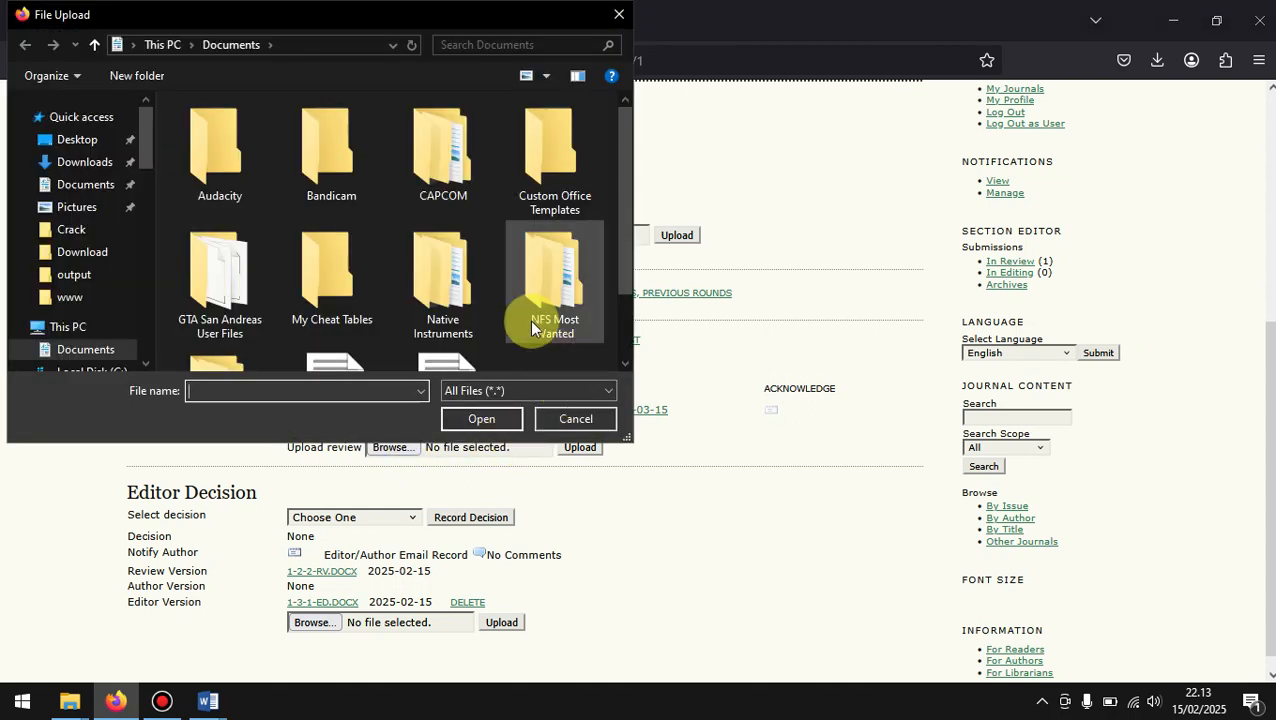
scroll(529, 320, down, 2)
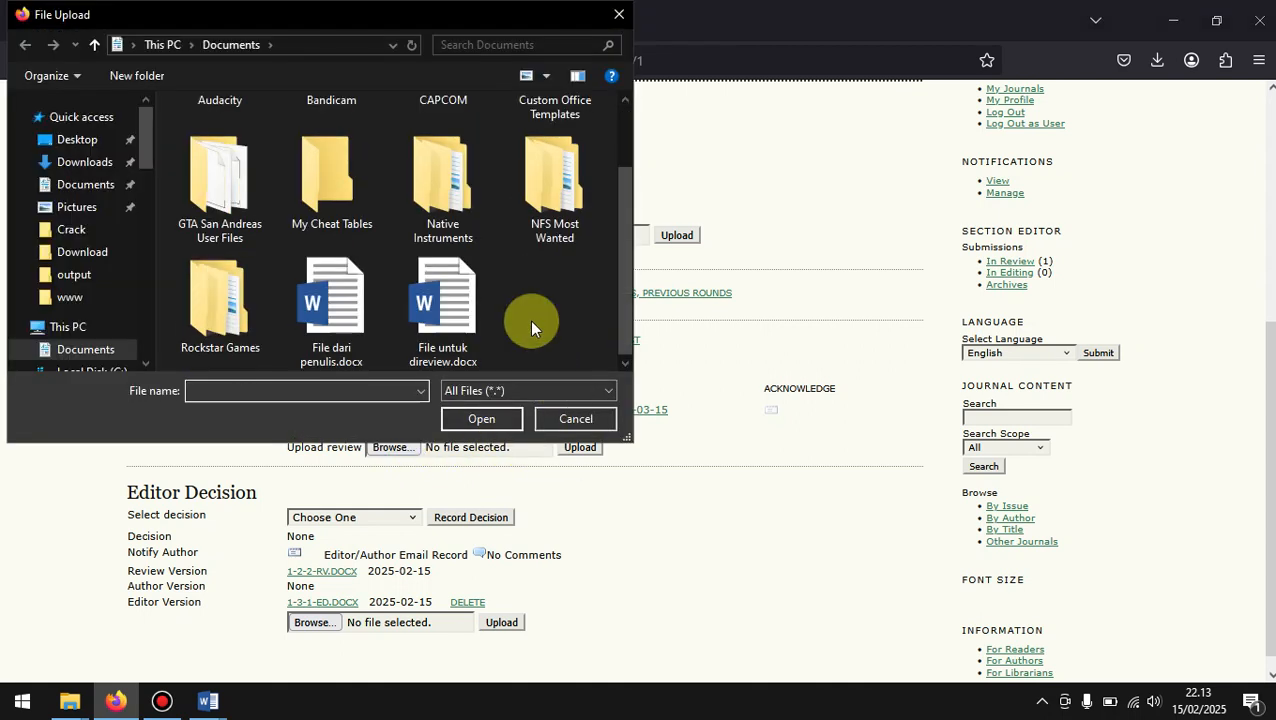
click(572, 418)
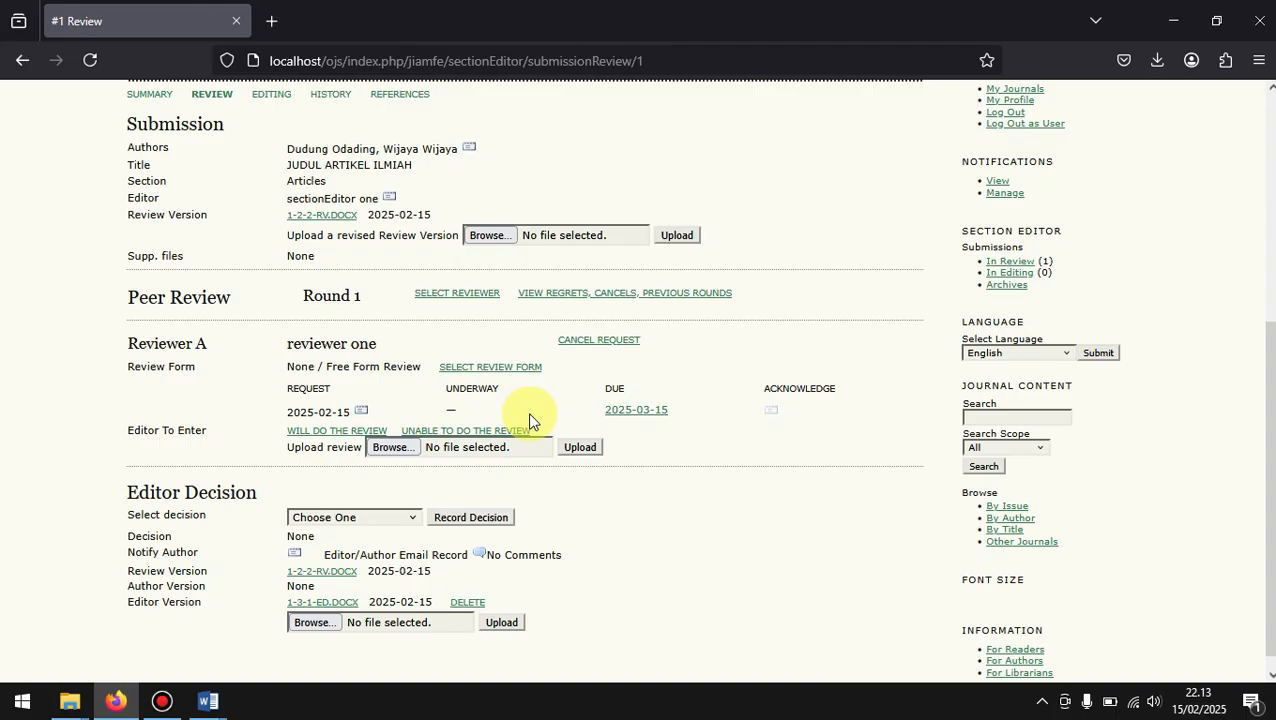
scroll(530, 420, down, 1)
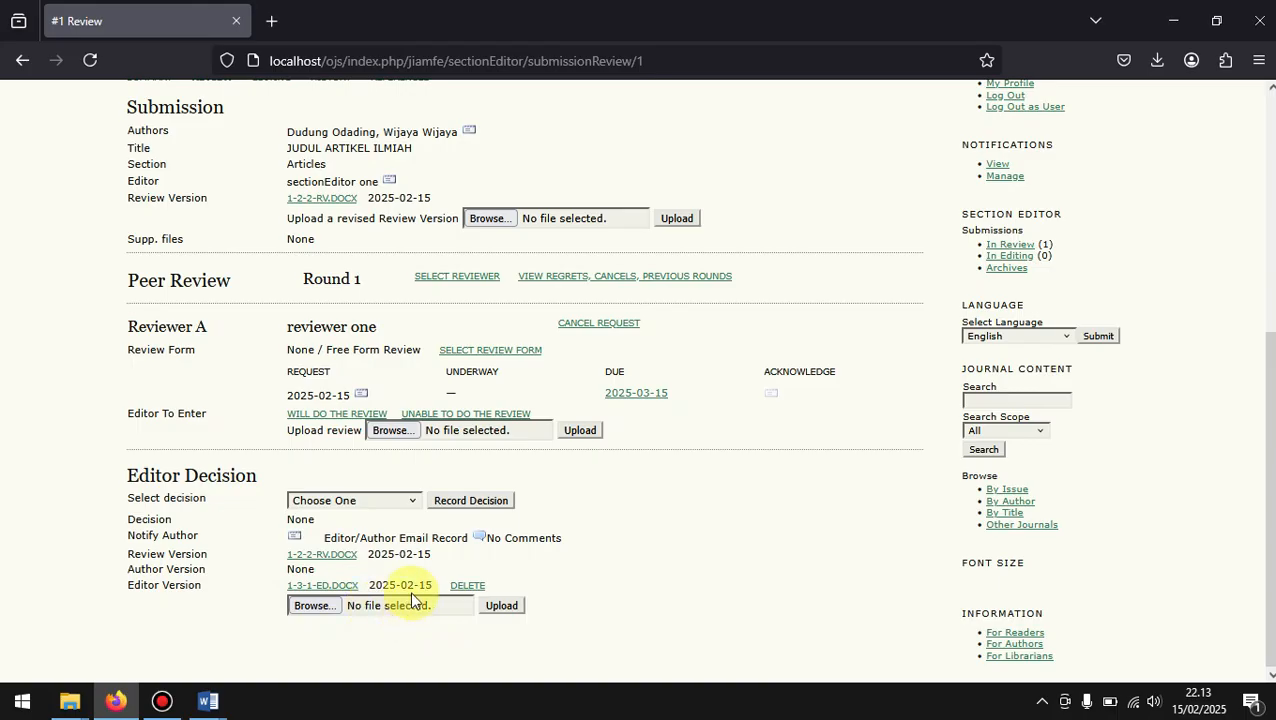
scroll(618, 549, up, 3)
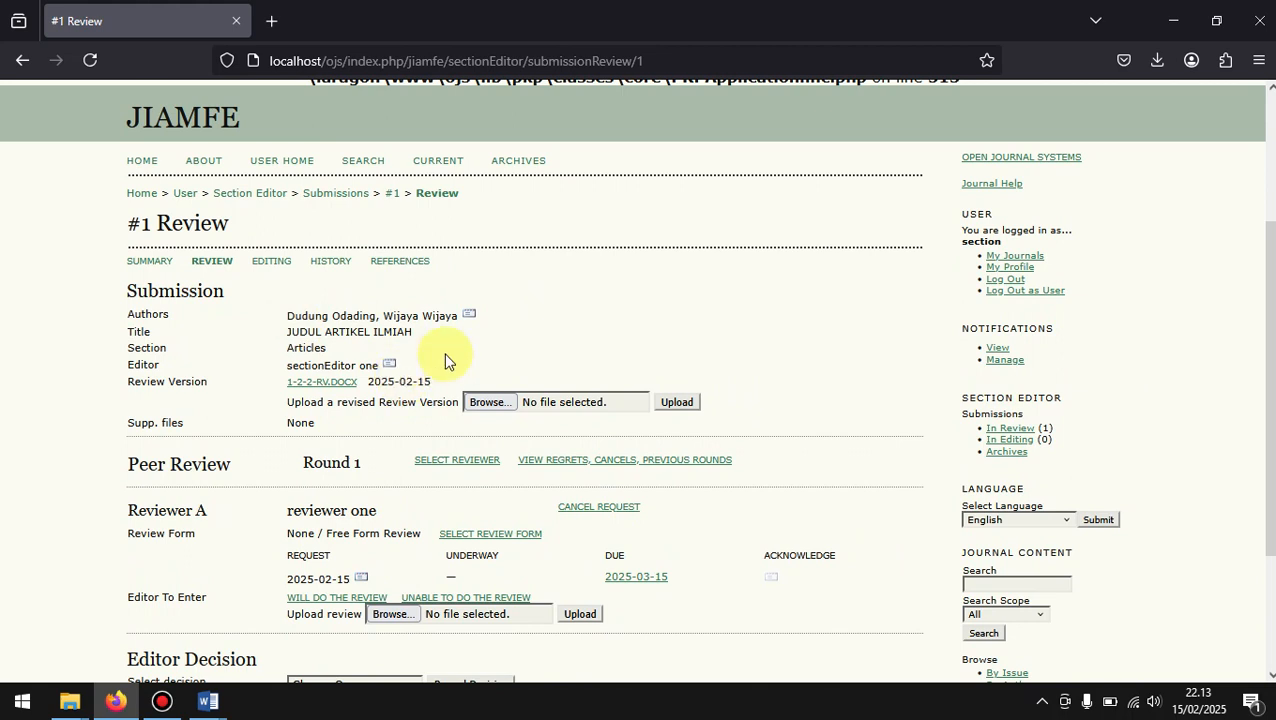
scroll(446, 361, down, 3)
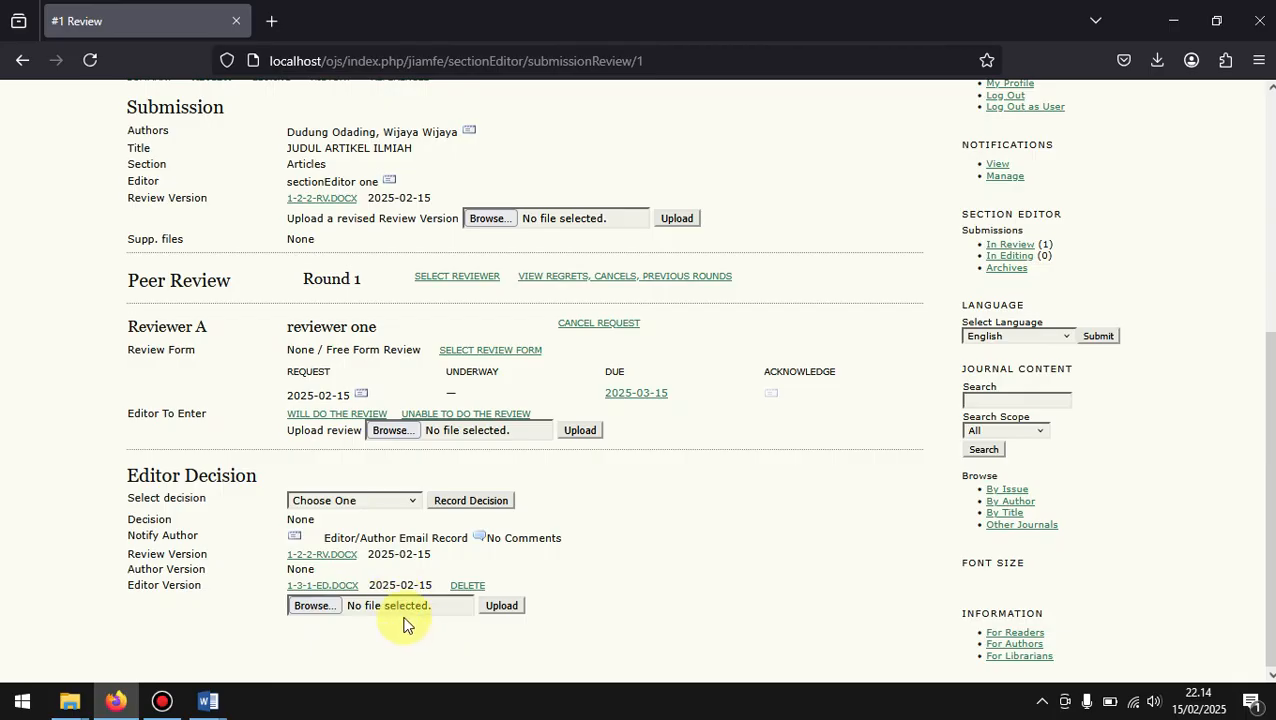
click(349, 610)
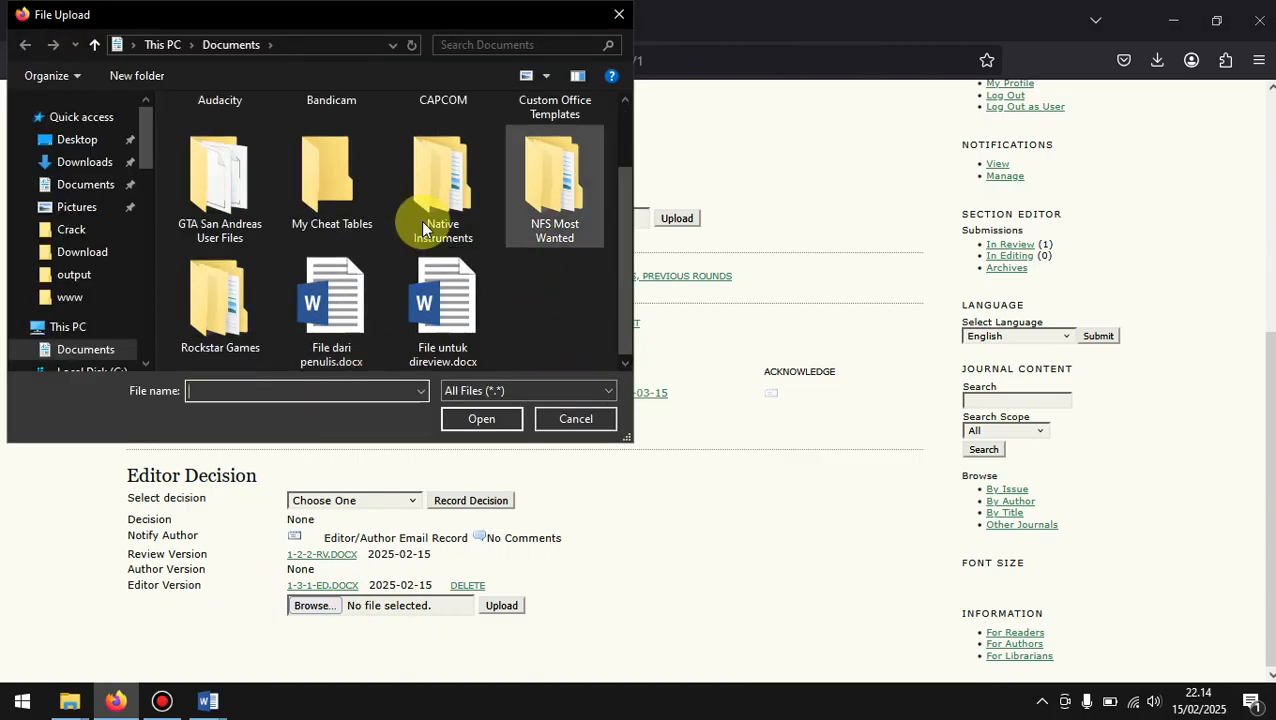
click(608, 16)
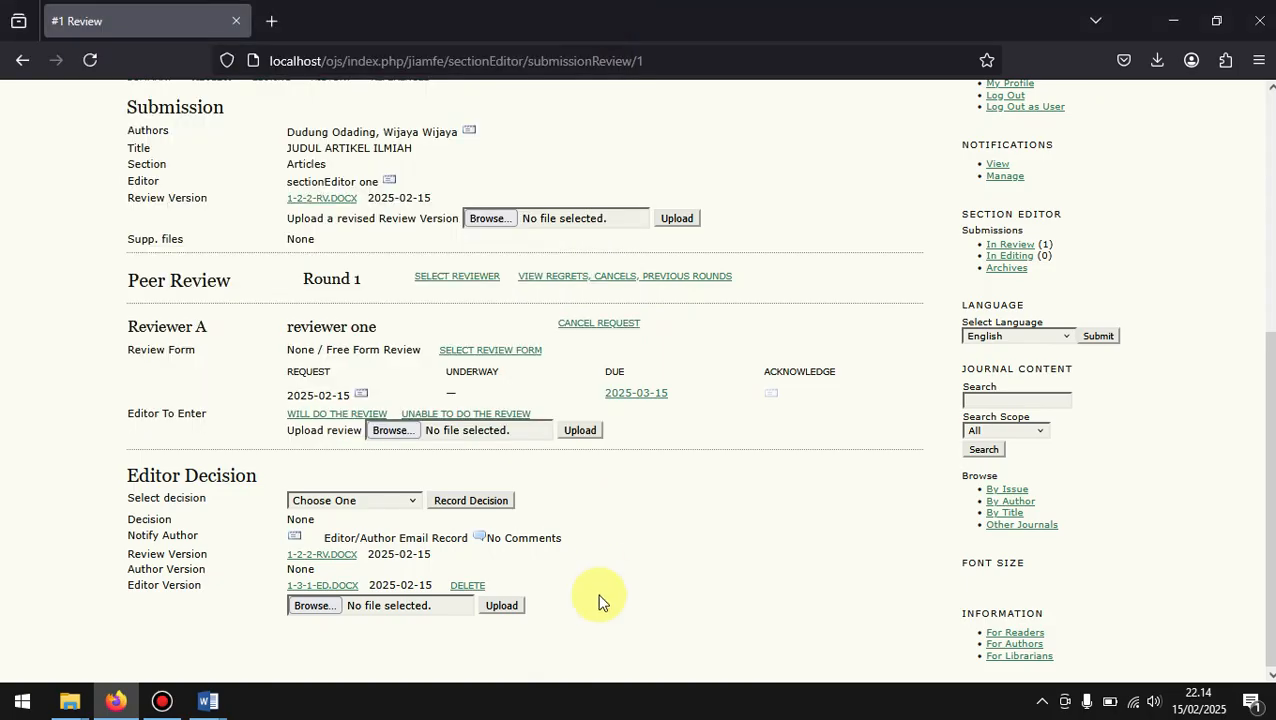
scroll(598, 601, up, 1)
scroll(598, 601, up, 2)
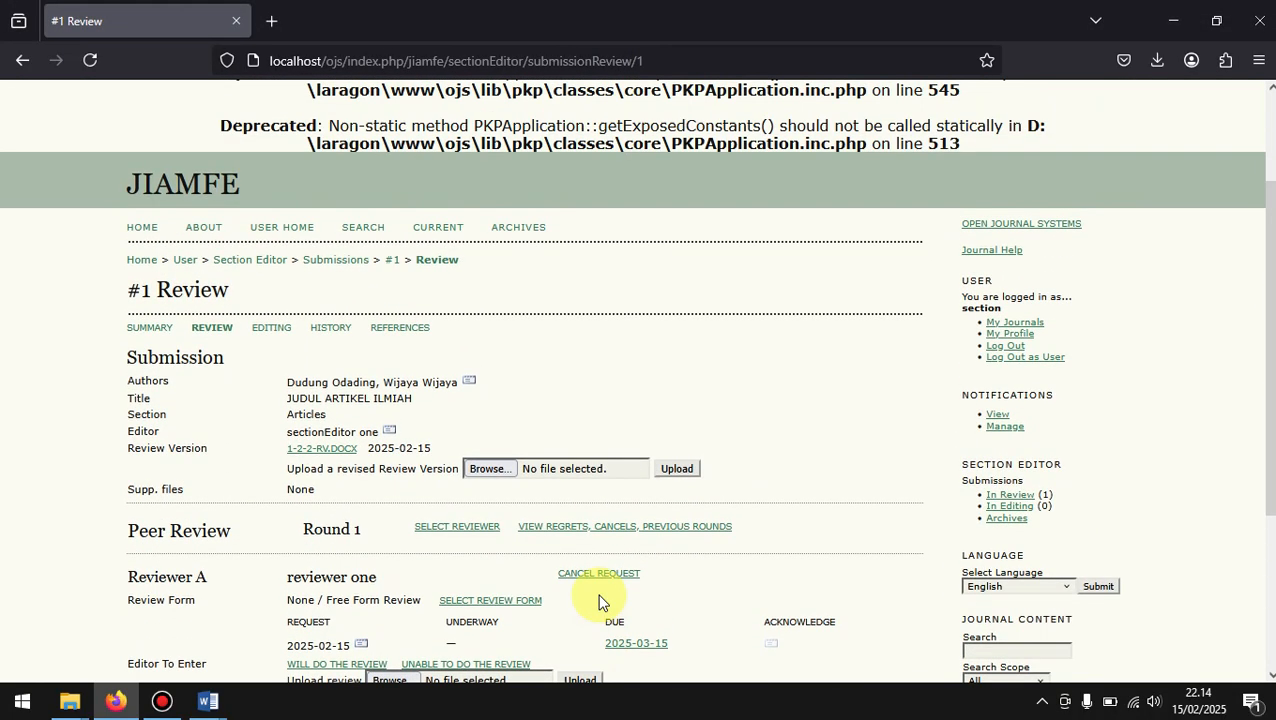
scroll(598, 601, down, 1)
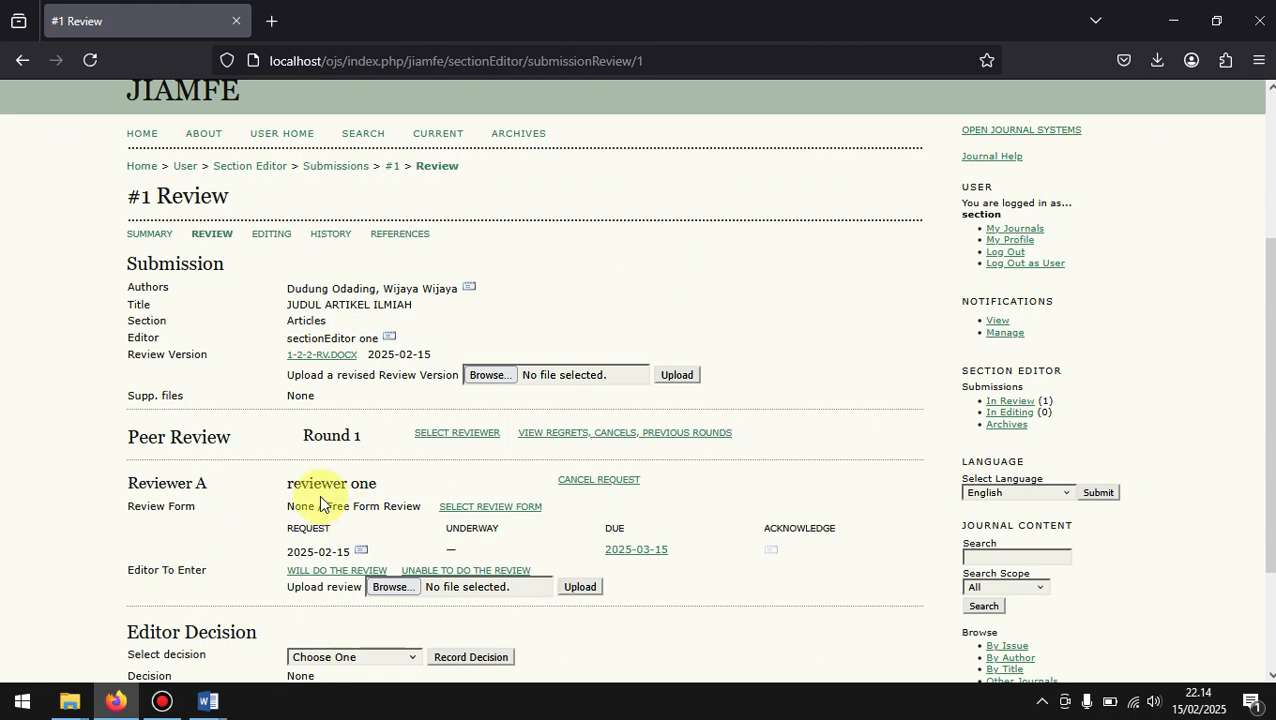
scroll(365, 495, down, 1)
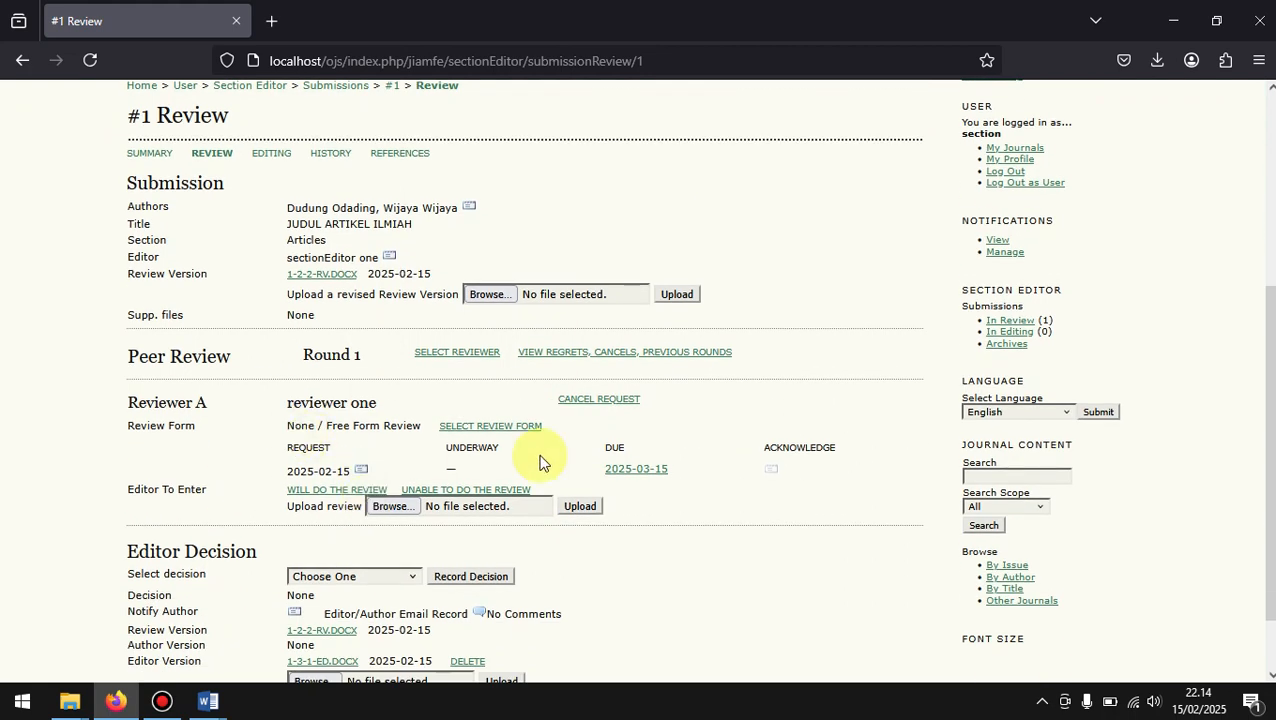
Step: Log out as the section editor and open the Journal Management page of JIAMFE as journal manager
click(1032, 190)
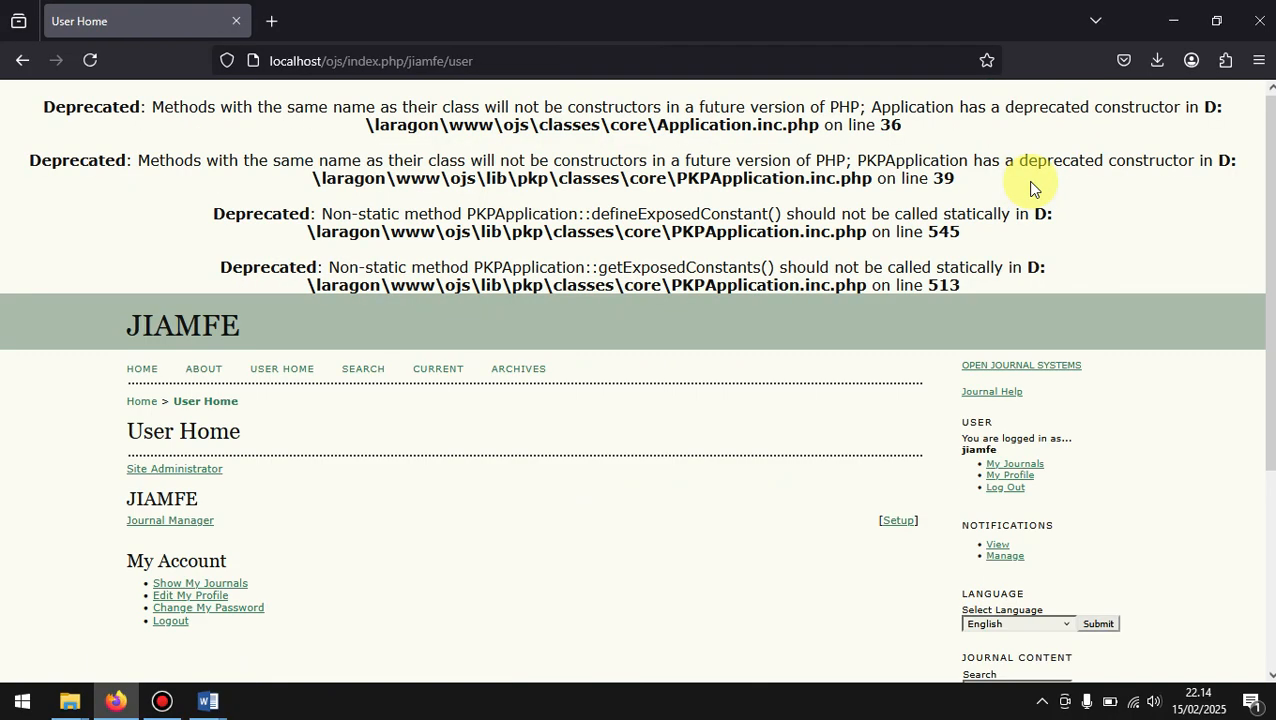
click(900, 522)
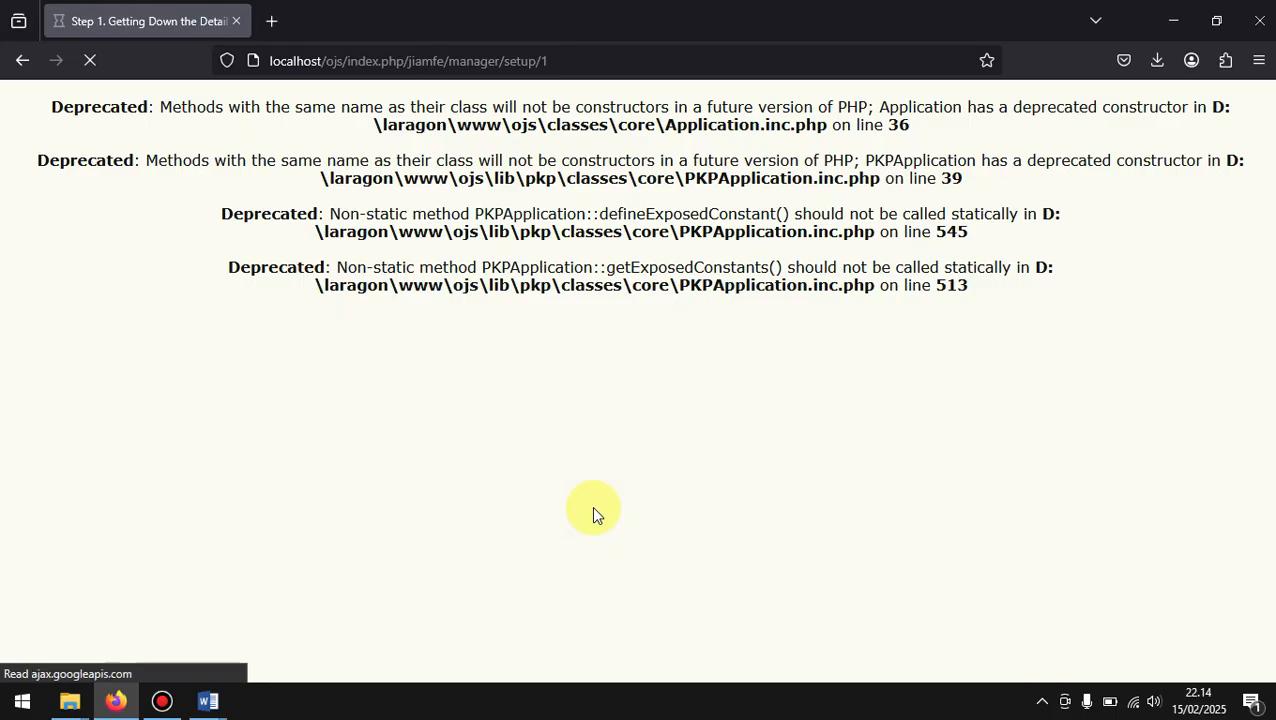
click(16, 62)
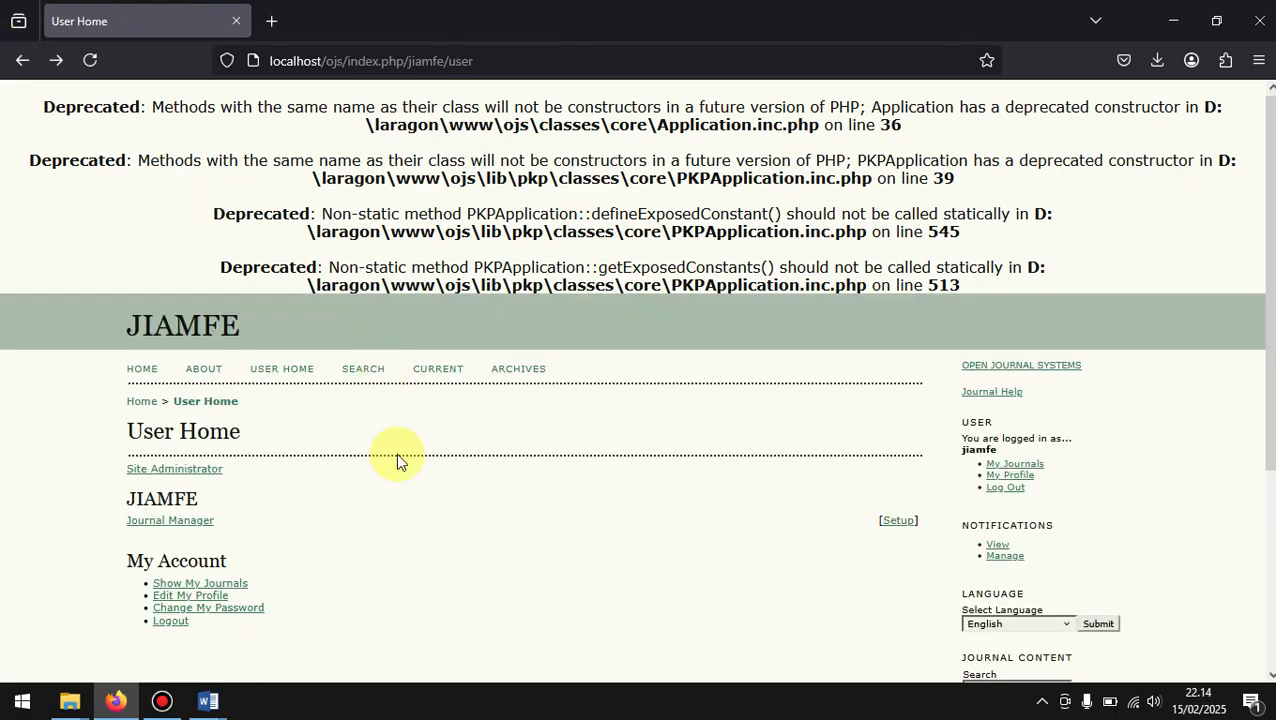
click(180, 527)
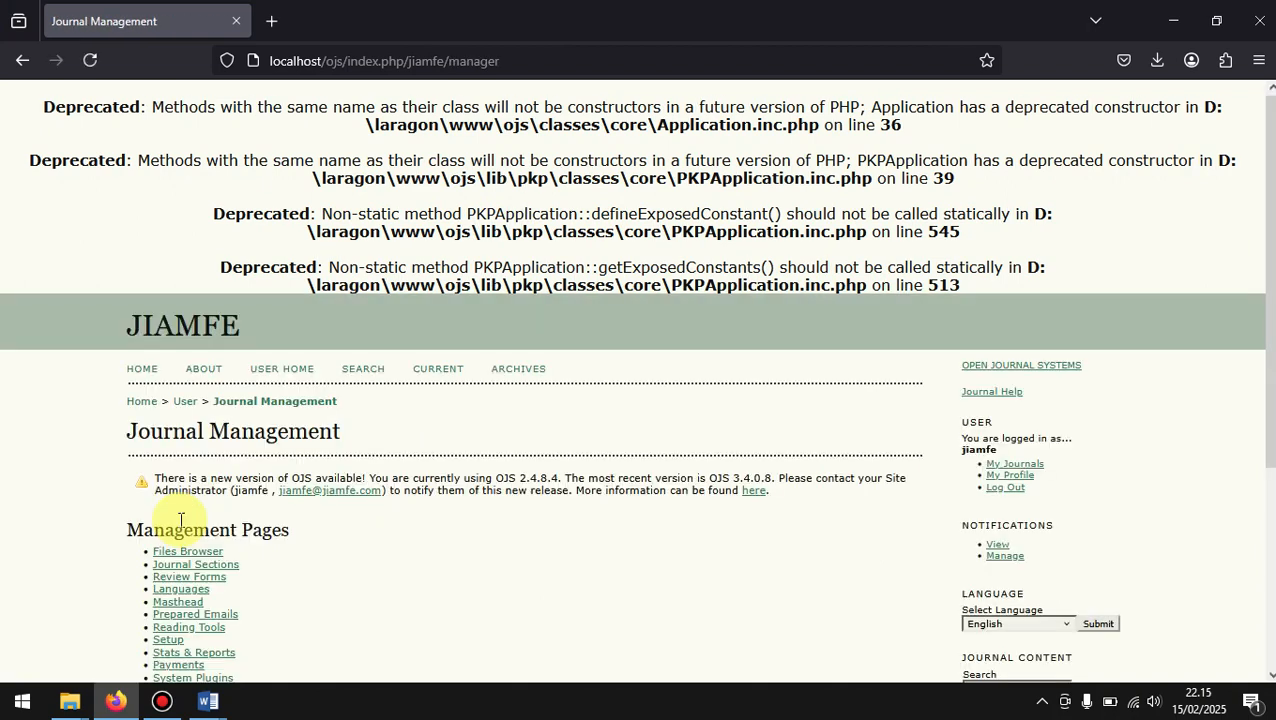
Step: Open the journal's list of enrolled reviewers and log in as reviewer one
scroll(363, 554, down, 3)
scroll(363, 554, down, 1)
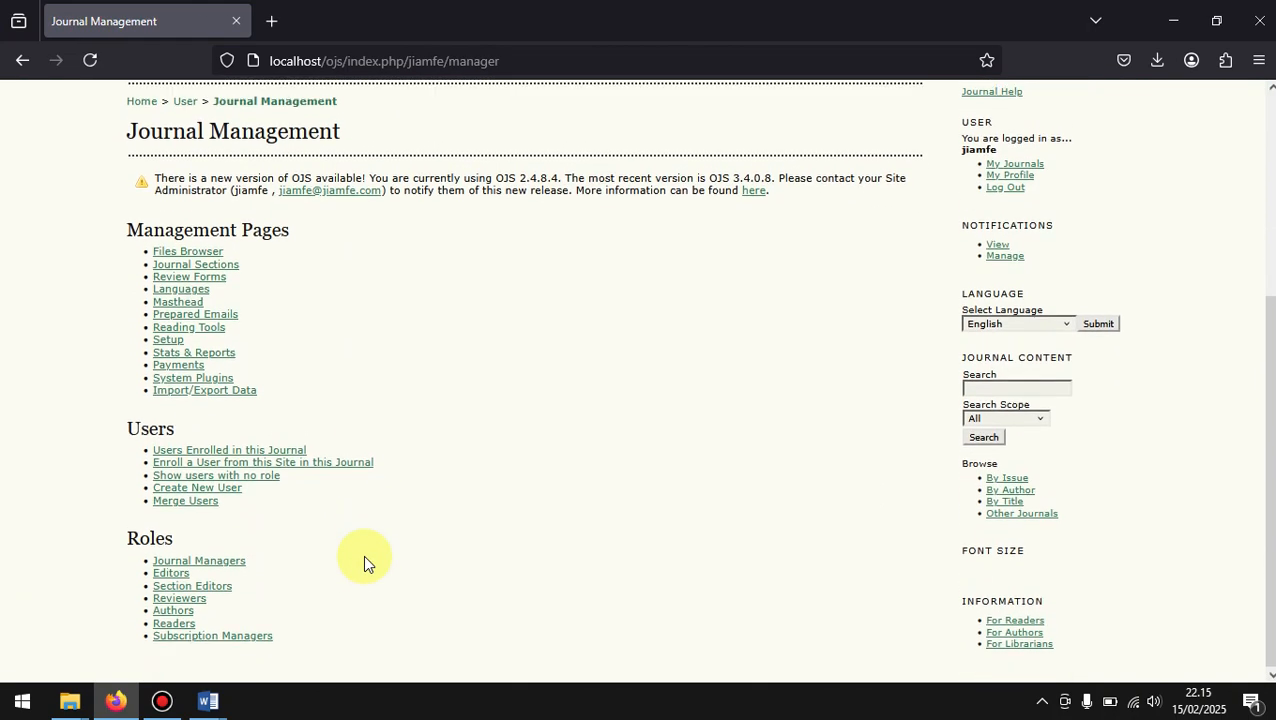
click(188, 606)
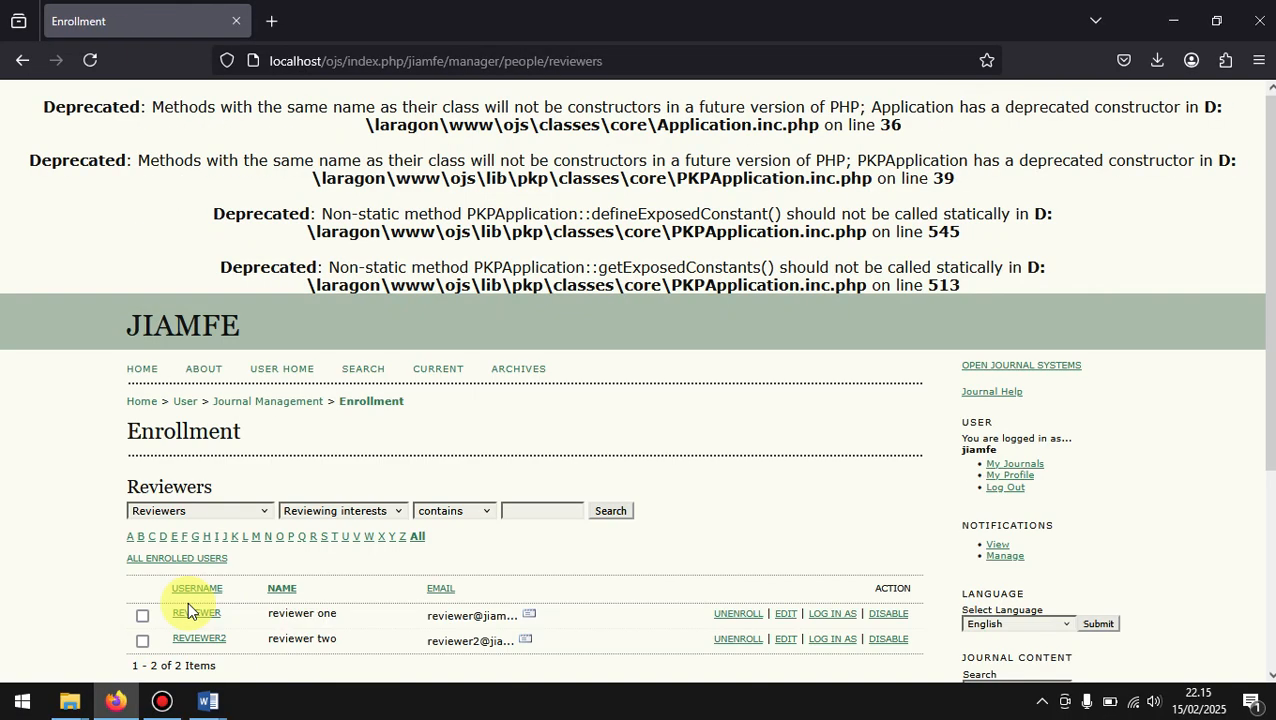
scroll(714, 542, down, 3)
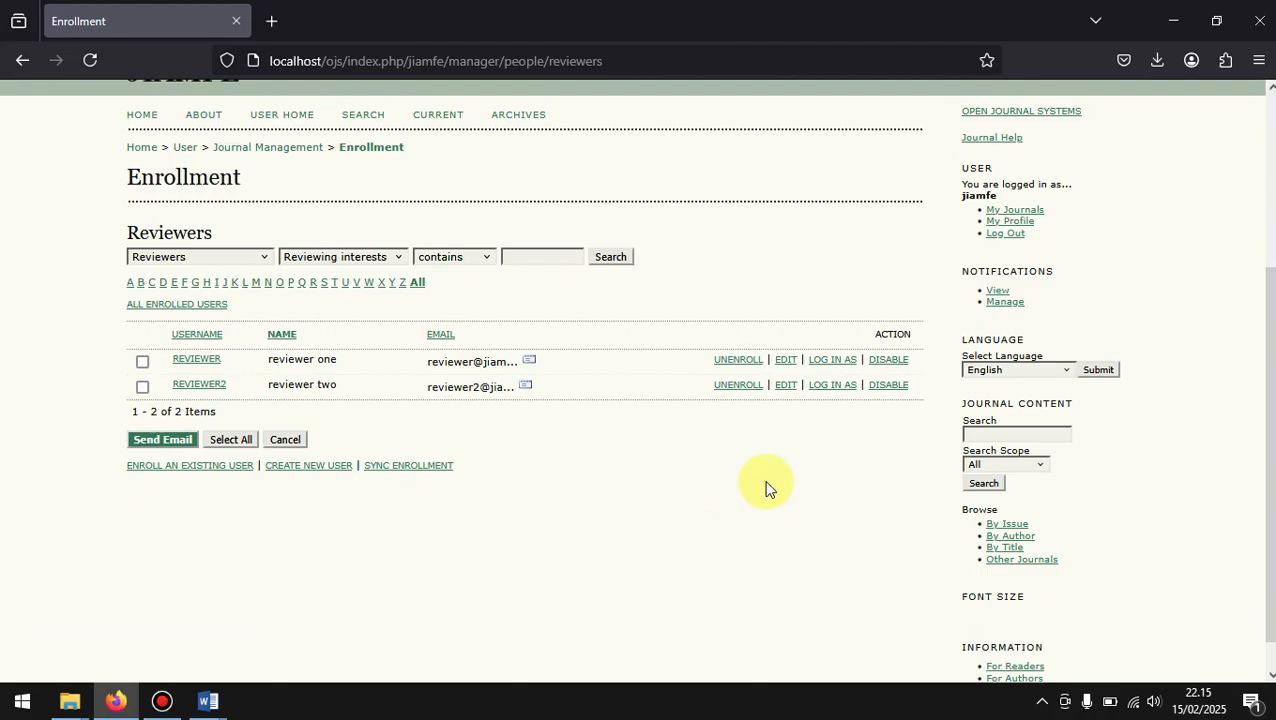
click(822, 367)
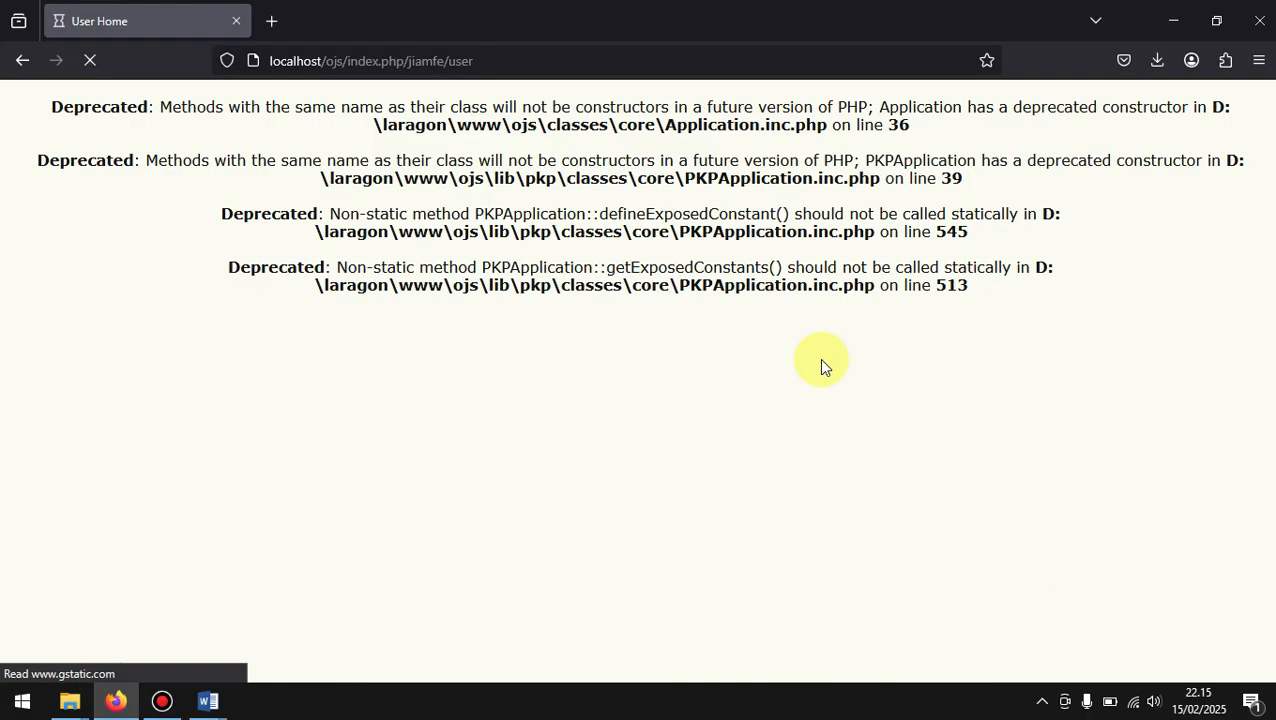
Step: Open the reviewer's active submissions and open the assigned article JUDUL ARTIKEL ILMIAH
scroll(820, 365, down, 3)
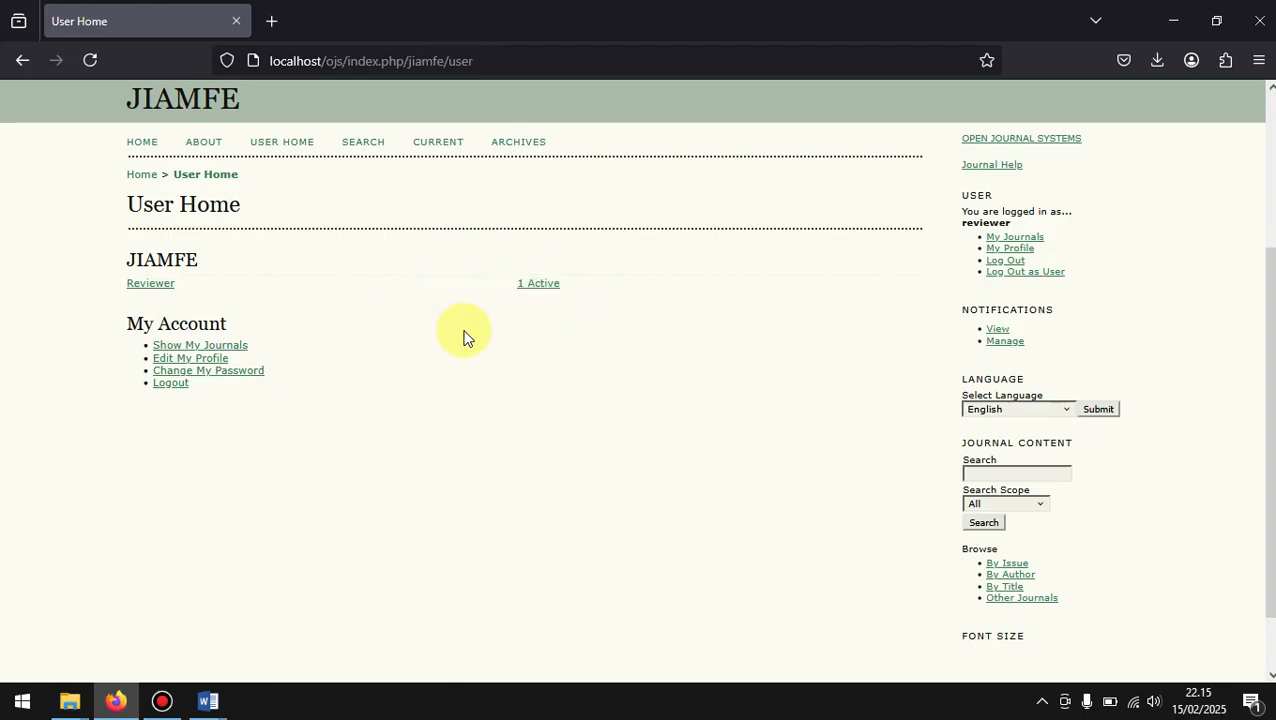
click(543, 283)
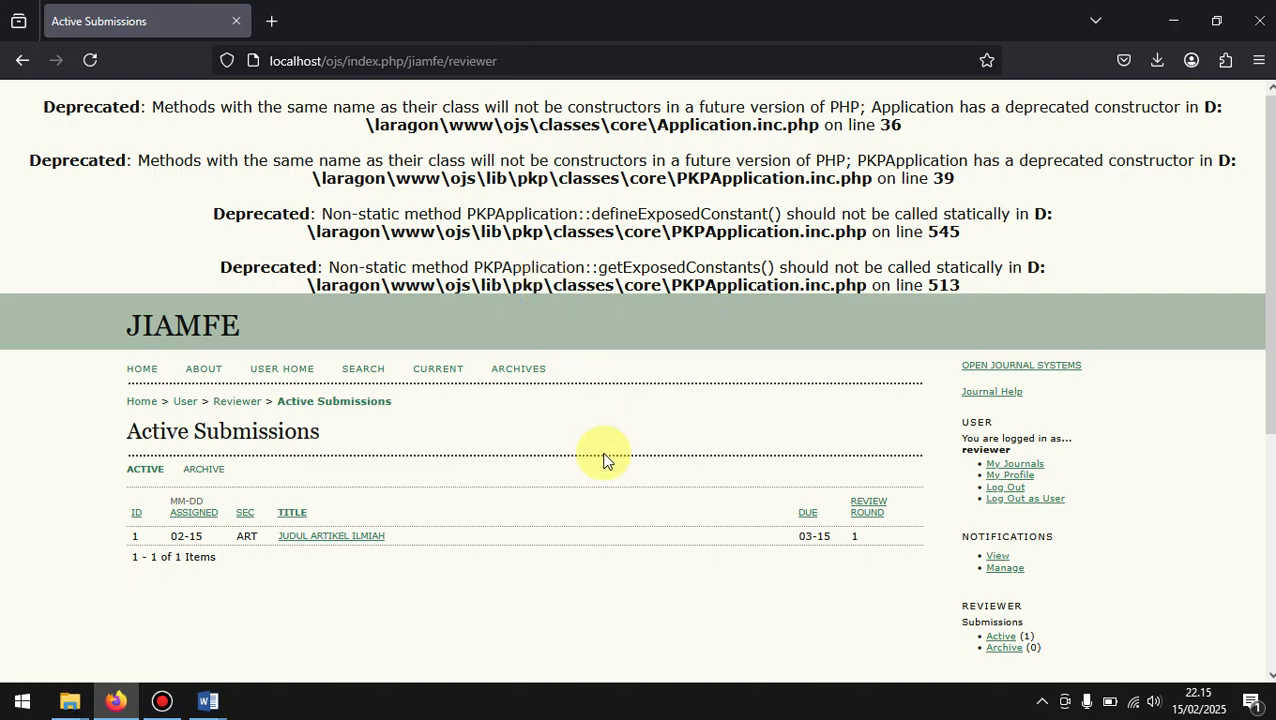
scroll(603, 460, down, 3)
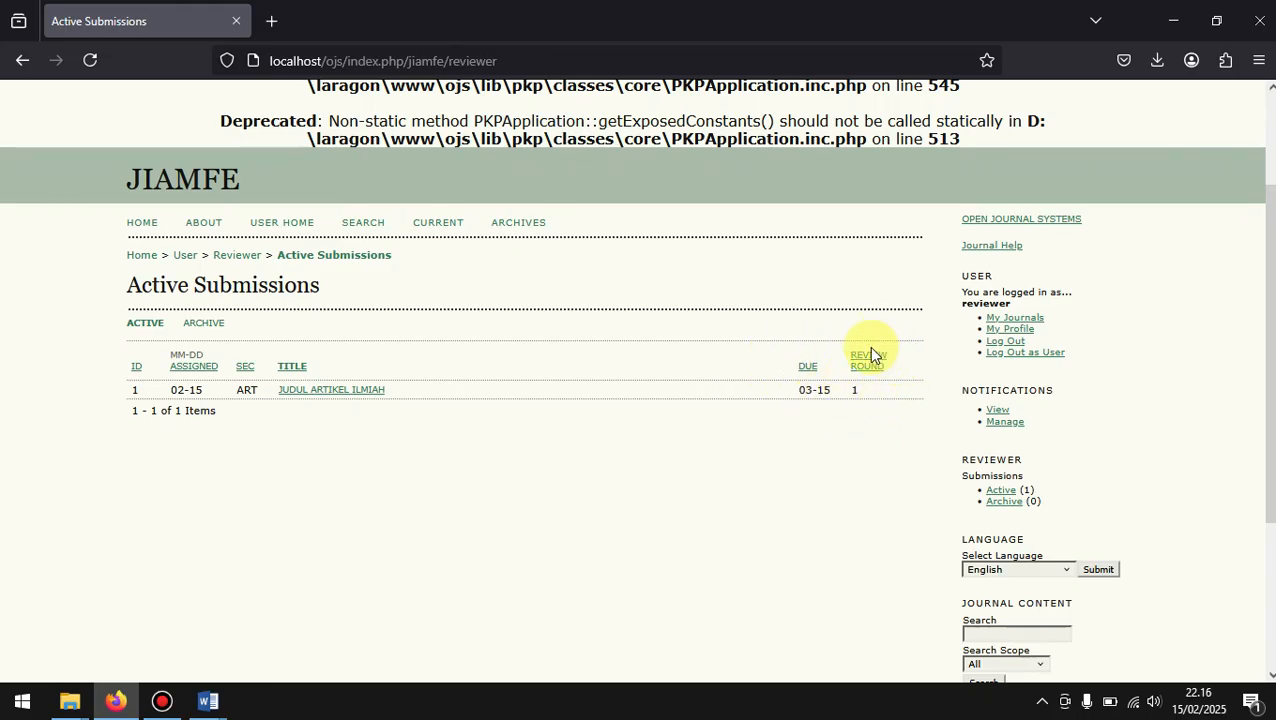
scroll(868, 395, down, 1)
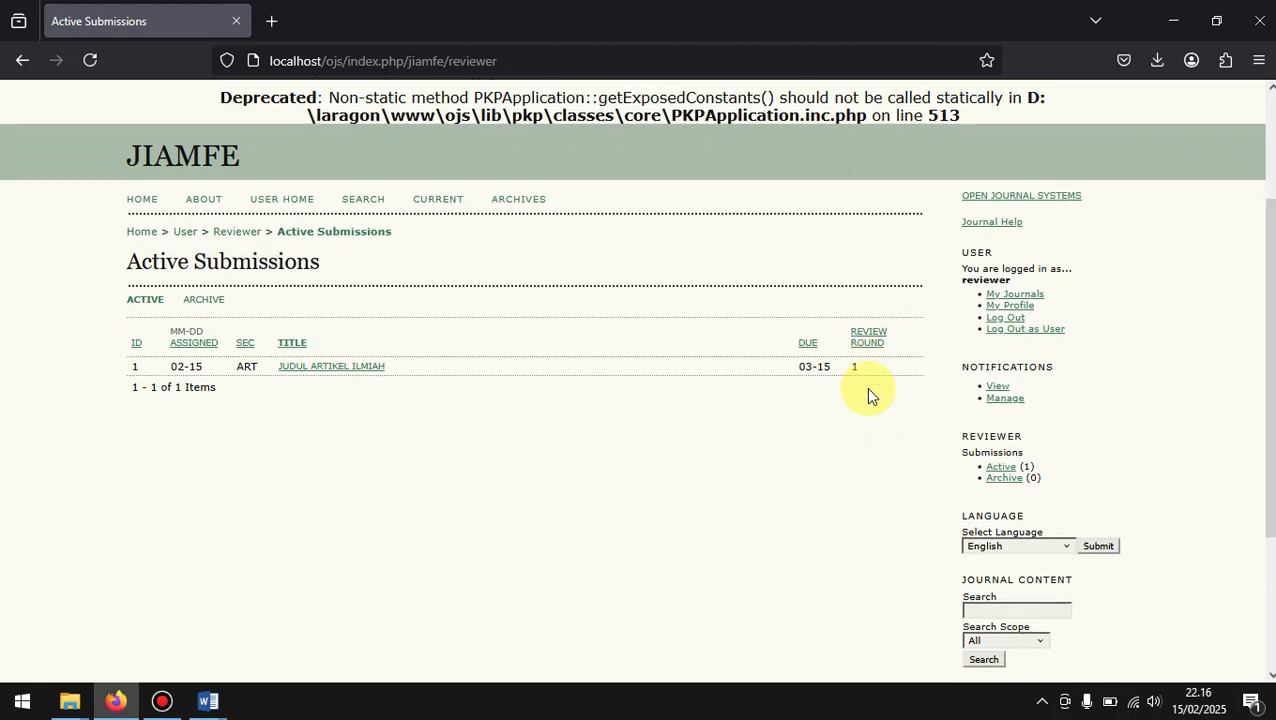
scroll(868, 395, down, 1)
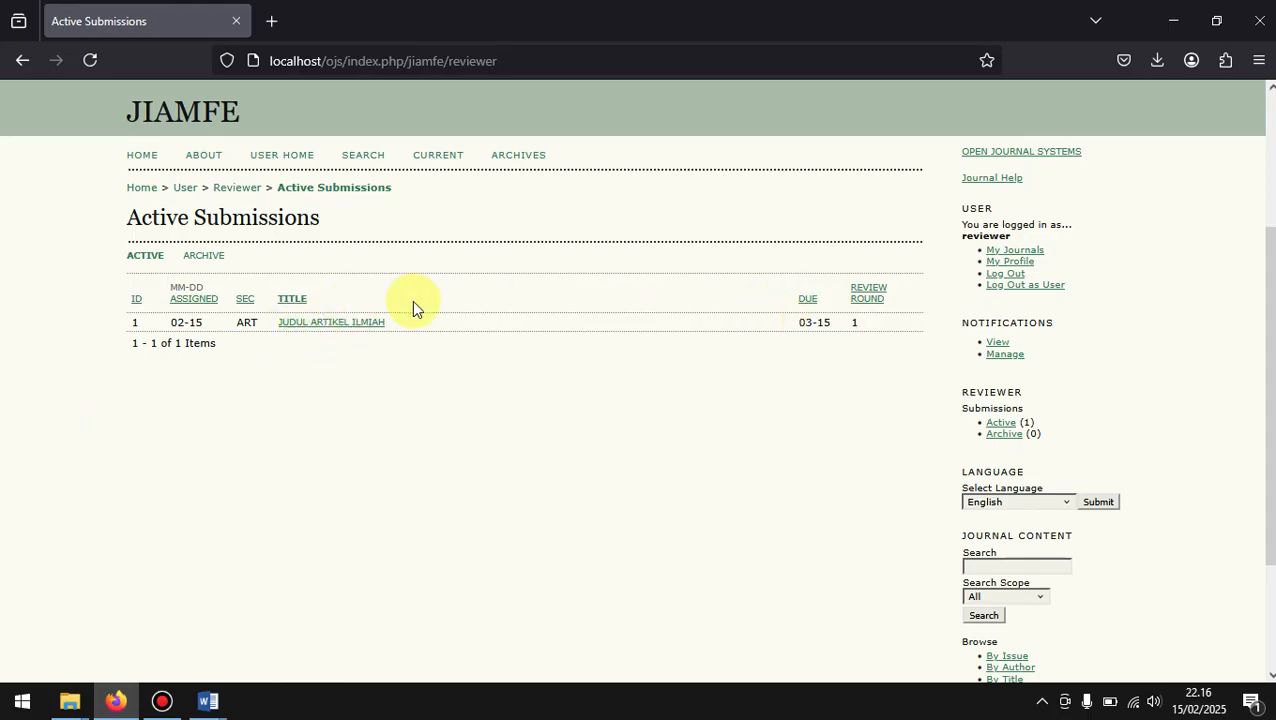
click(334, 324)
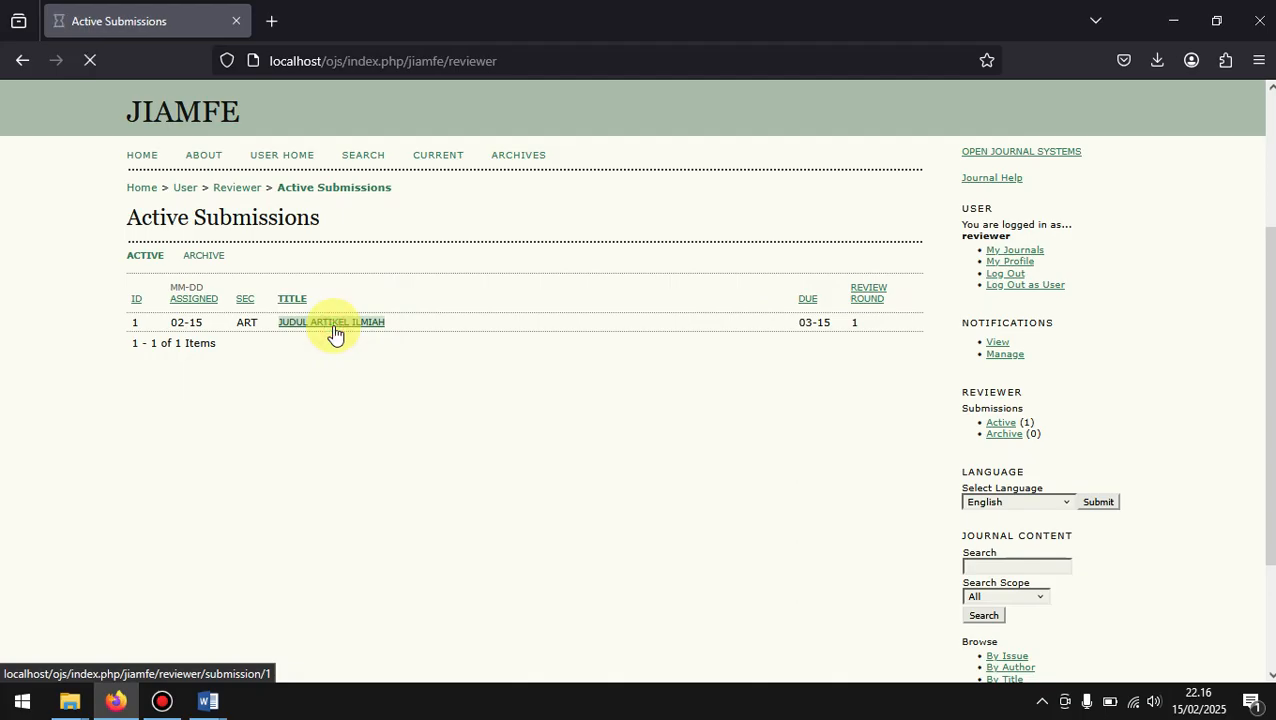
Step: Examine the article's submission details, its metadata page and the review schedule with the review due date
scroll(521, 423, down, 3)
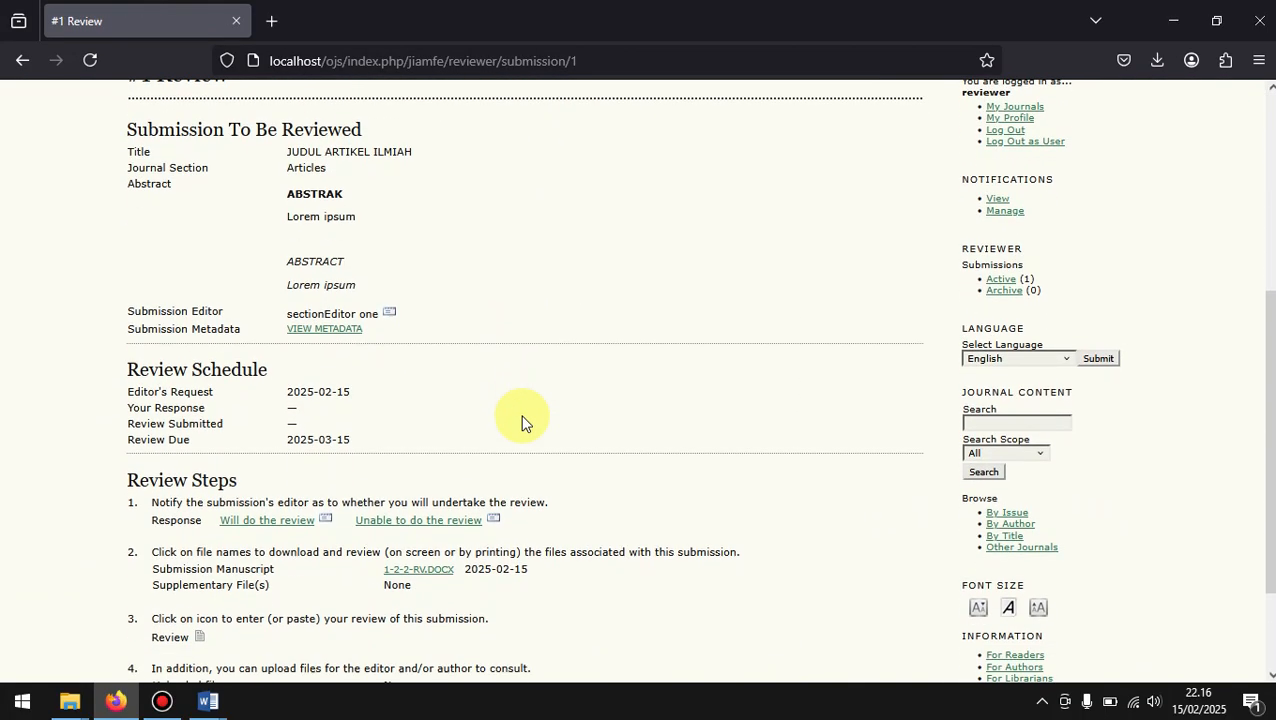
drag(112, 125, 364, 340)
click(452, 324)
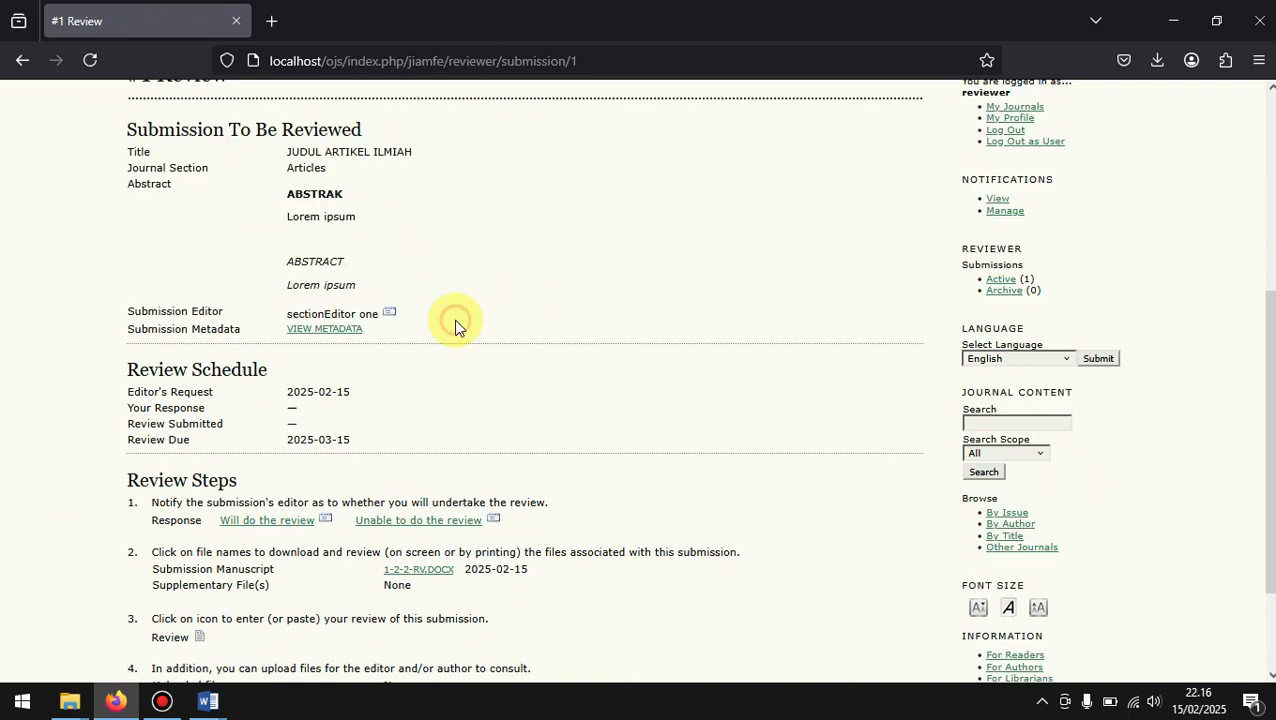
click(331, 331)
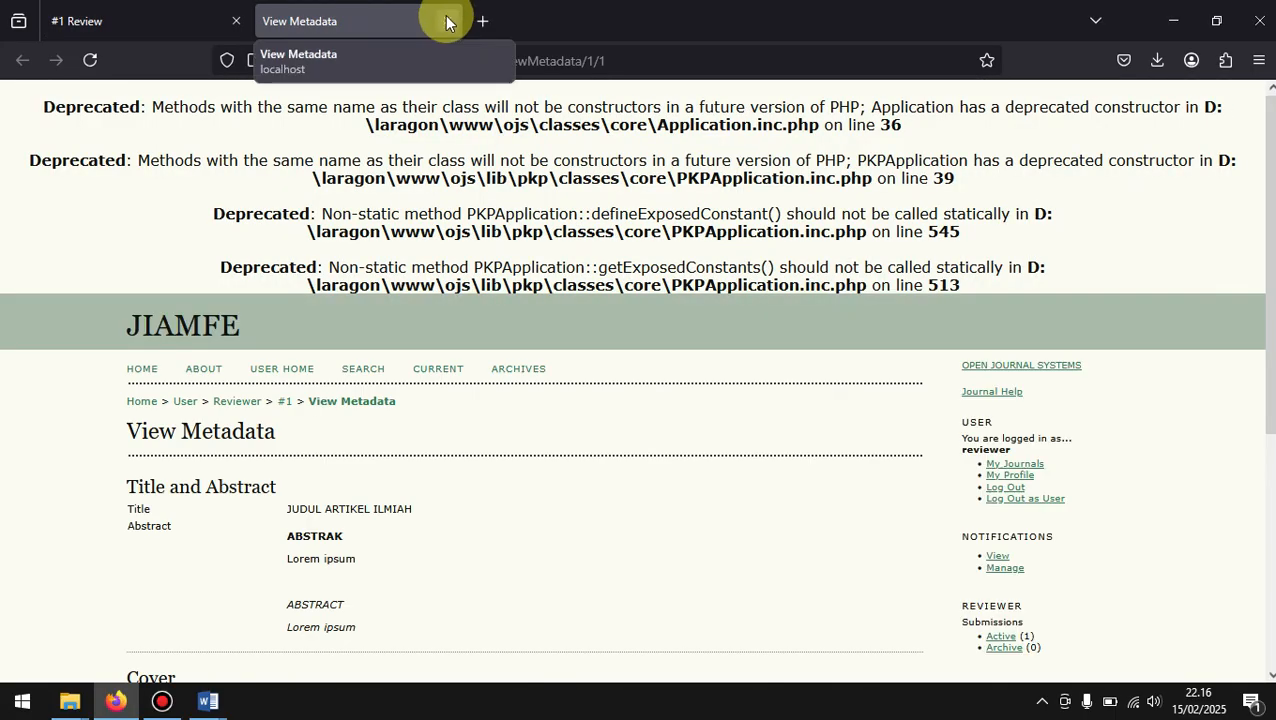
scroll(488, 401, down, 4)
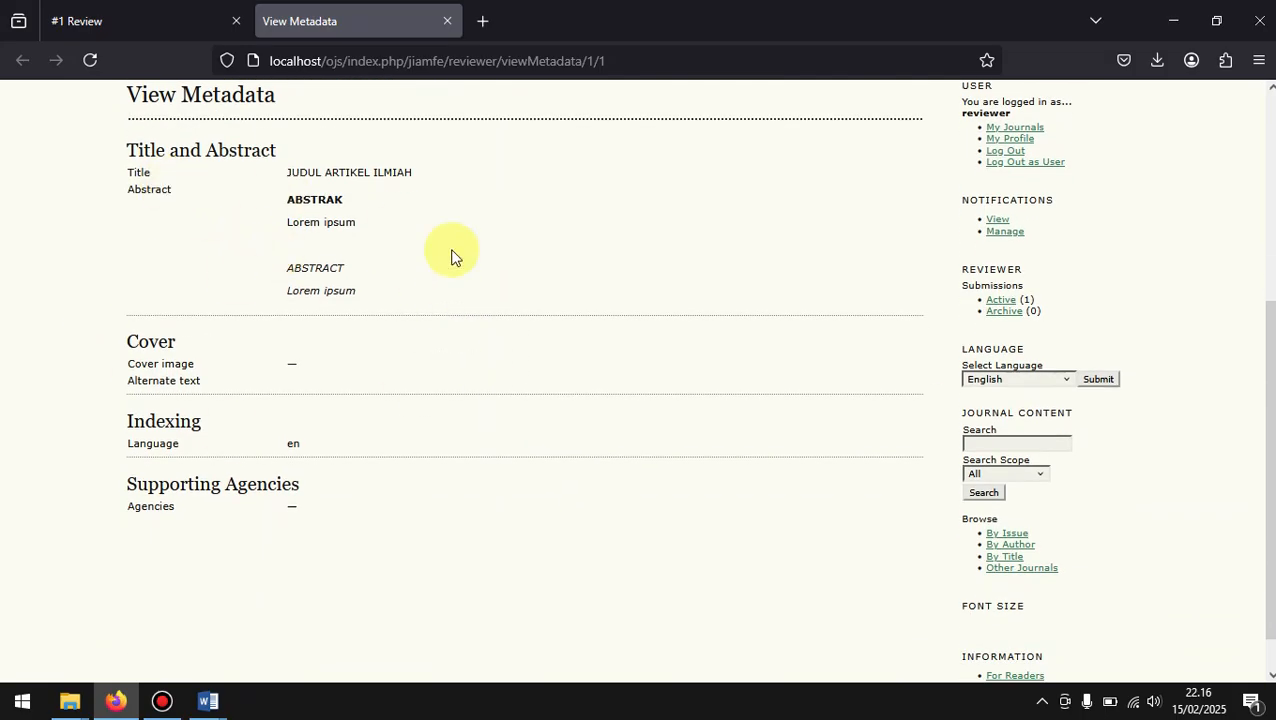
click(446, 21)
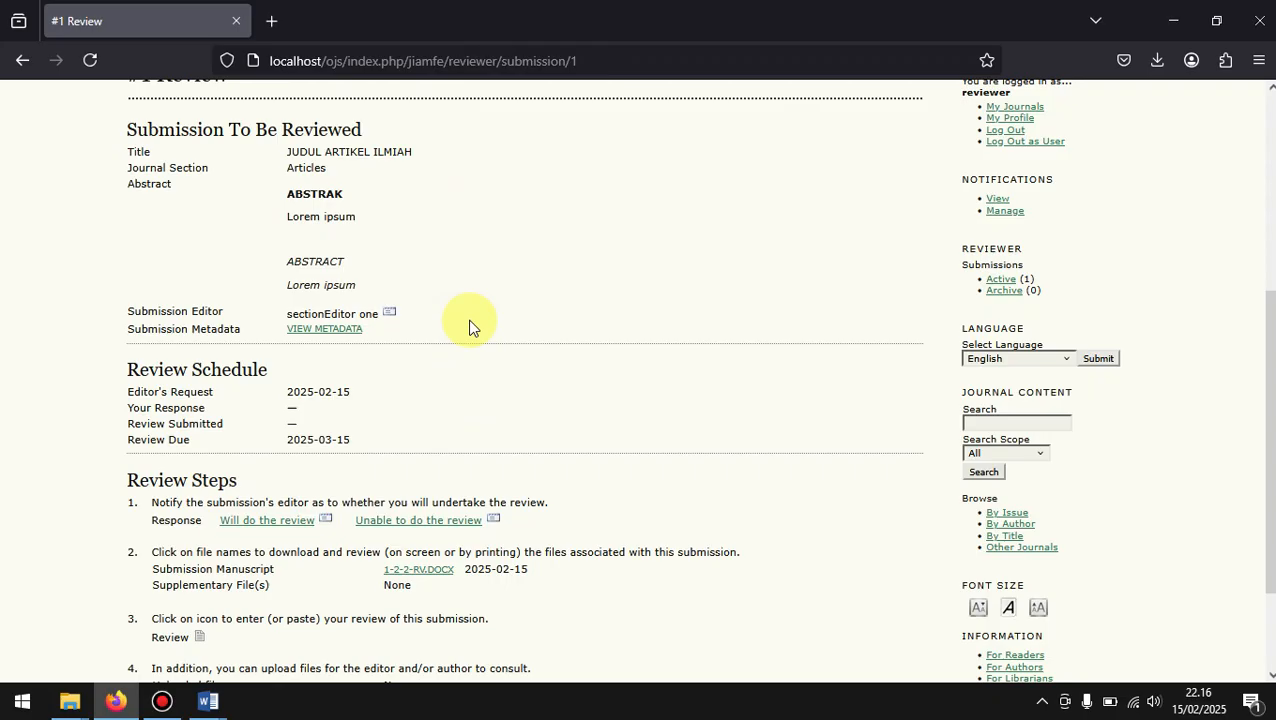
scroll(469, 327, down, 1)
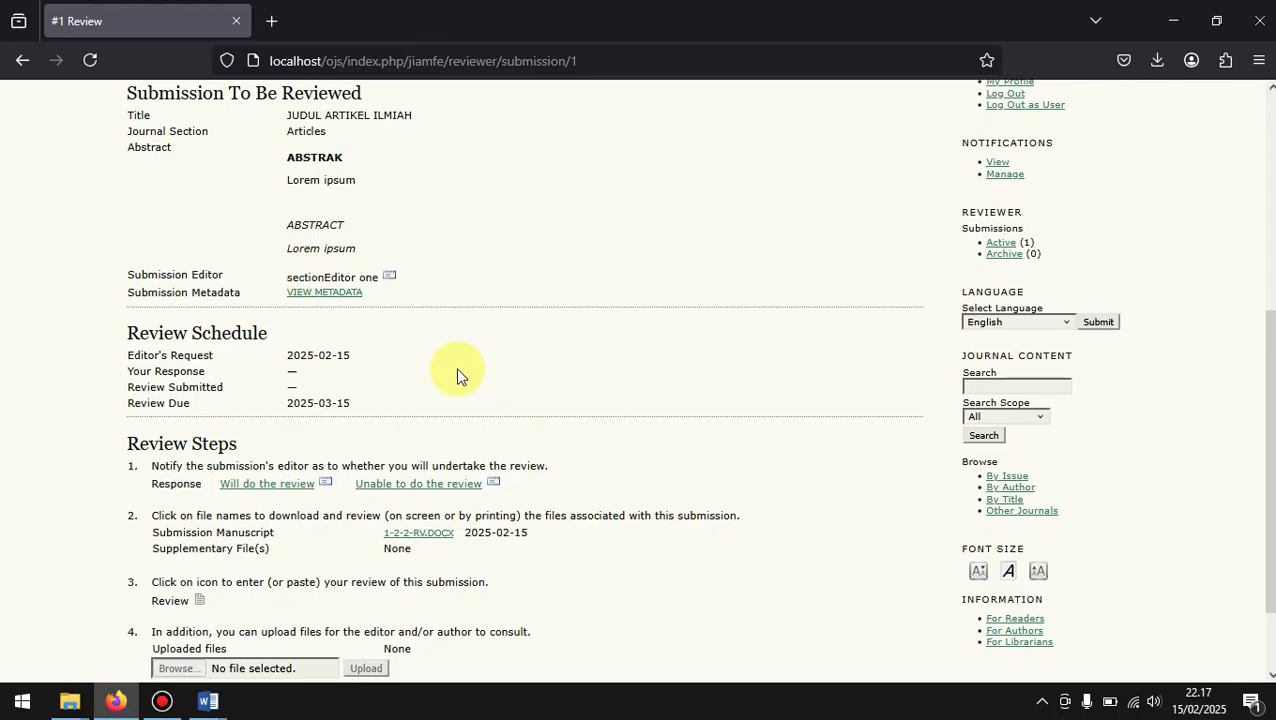
scroll(458, 373, down, 2)
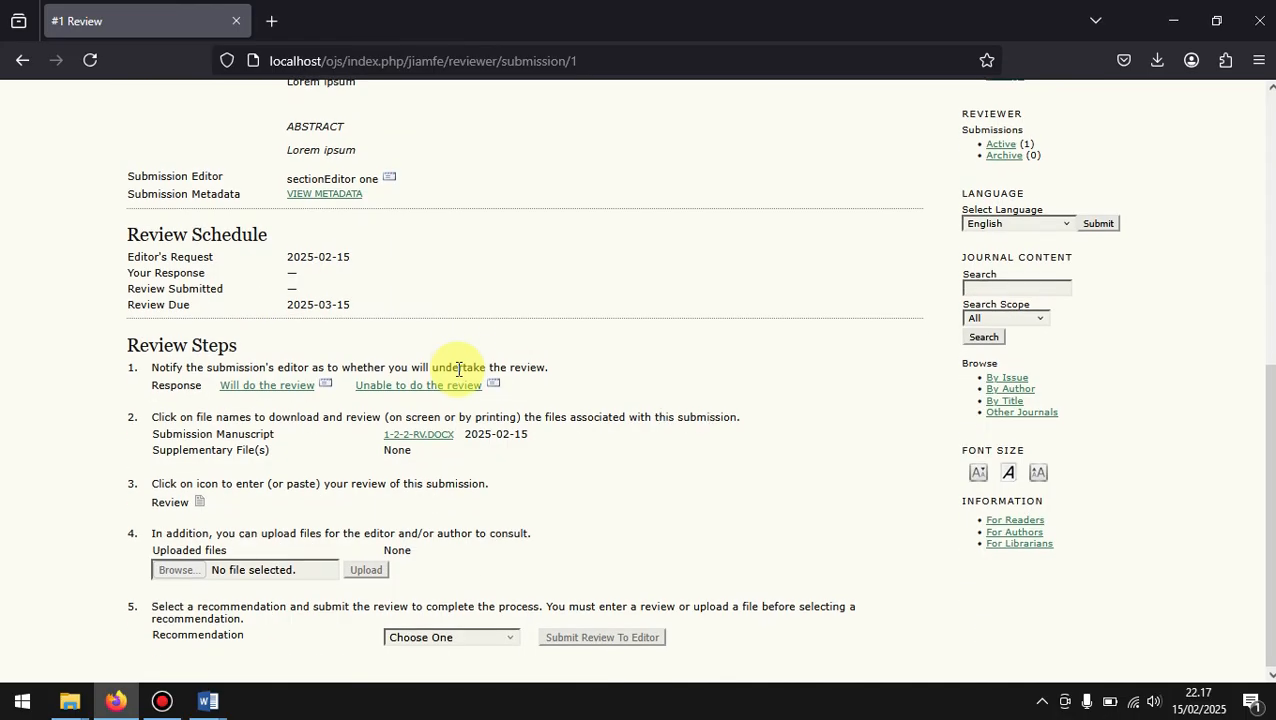
drag(362, 308, 340, 286)
click(339, 286)
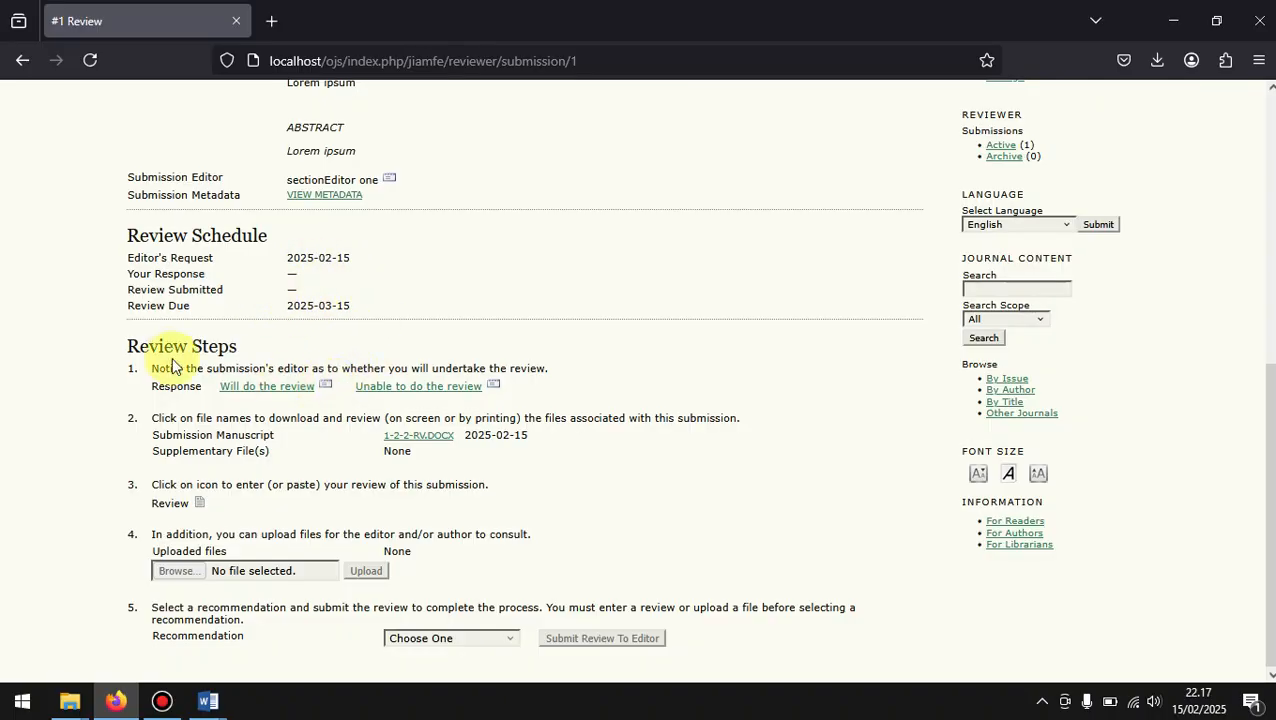
Step: Accept the review request and send the Able to Review email to the section editor
scroll(171, 355, down, 1)
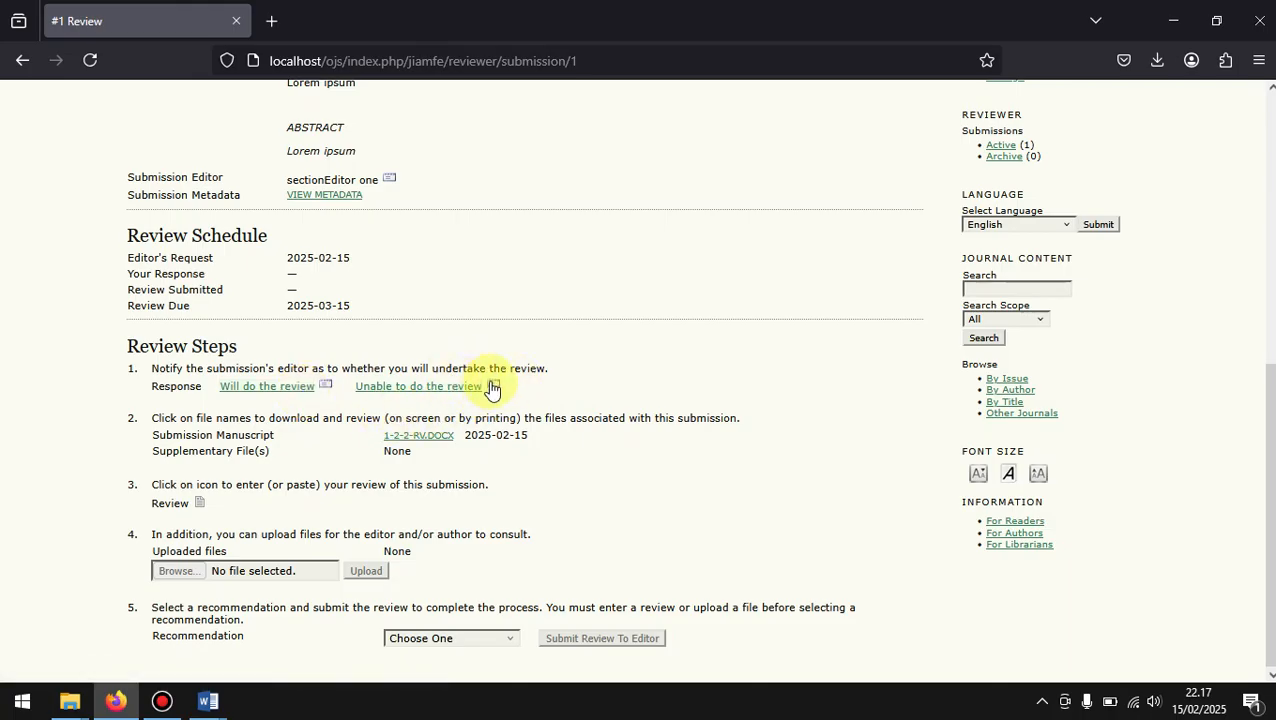
click(323, 392)
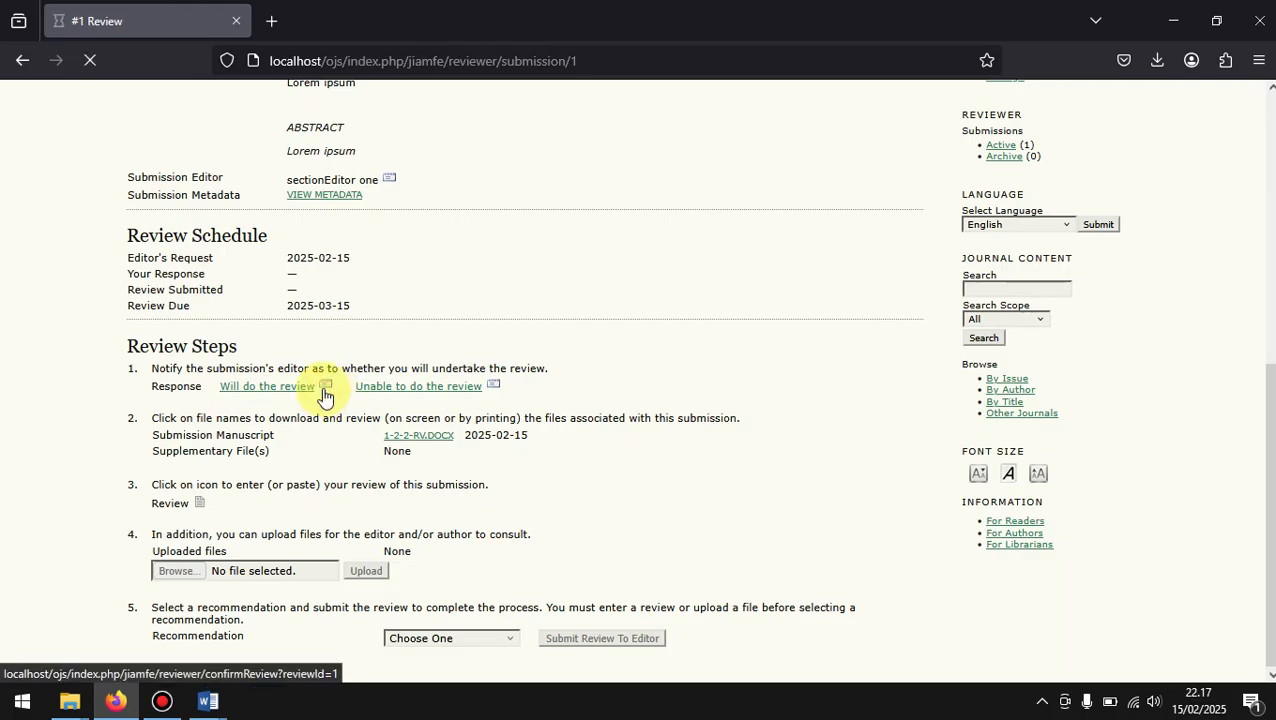
scroll(322, 387, down, 3)
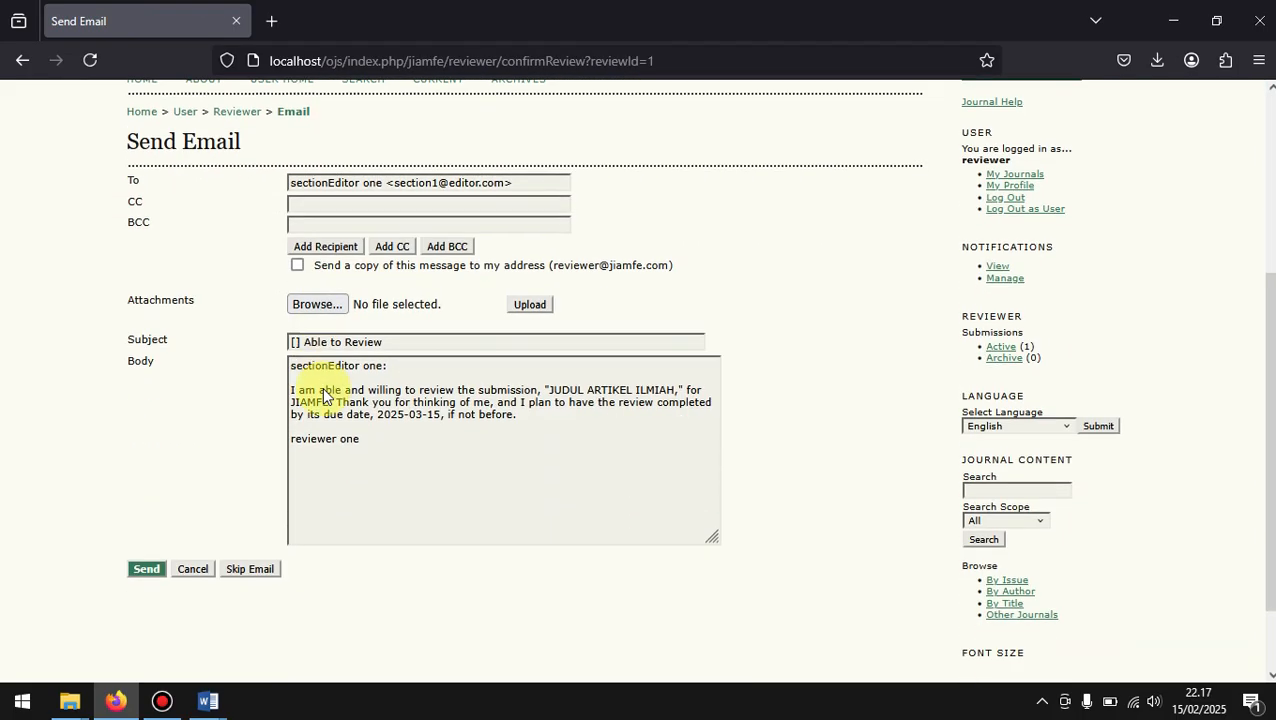
click(149, 560)
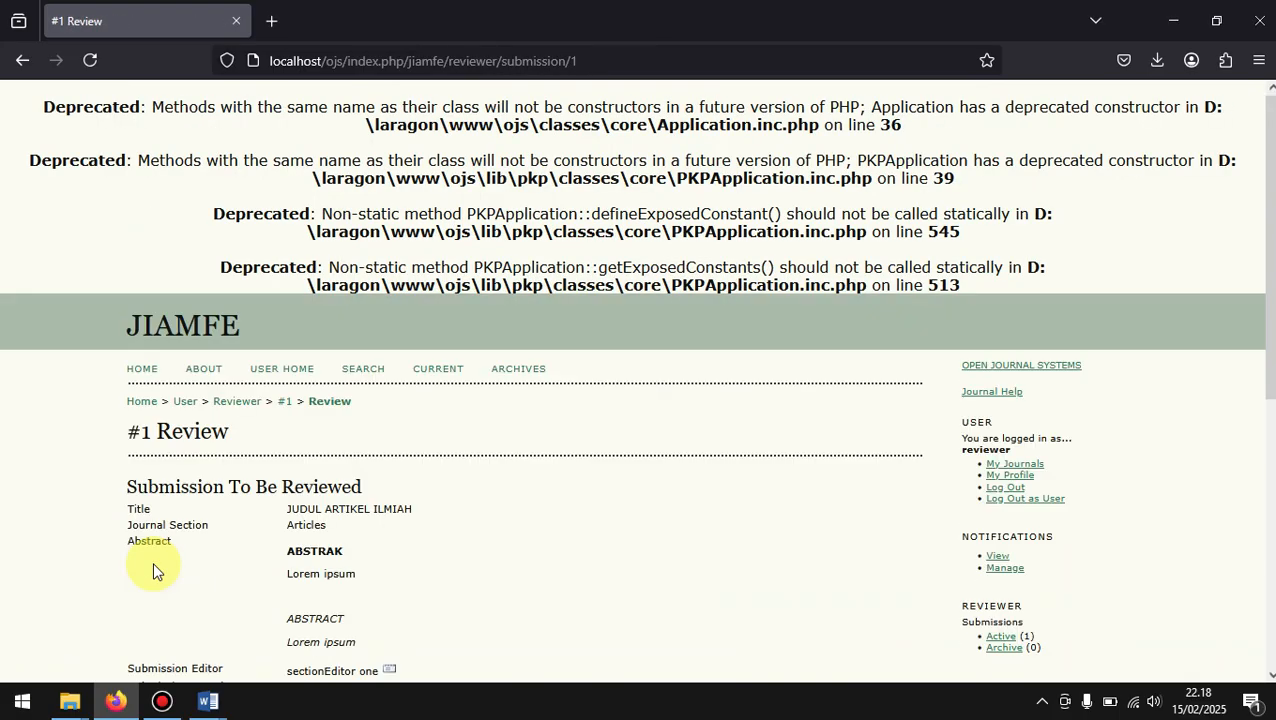
Step: Download the submission manuscript 1-2-2-RV.DOCX from the review steps
scroll(485, 503, down, 3)
scroll(485, 512, down, 3)
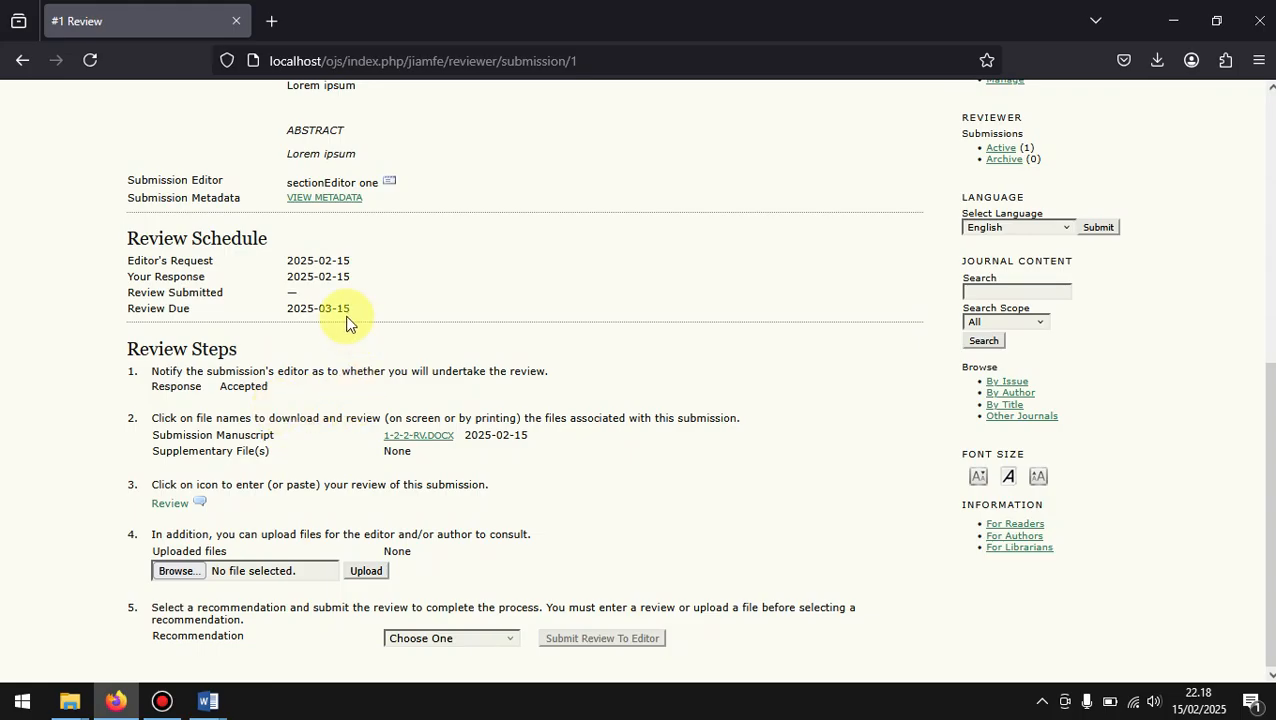
scroll(340, 315, up, 1)
scroll(345, 320, down, 1)
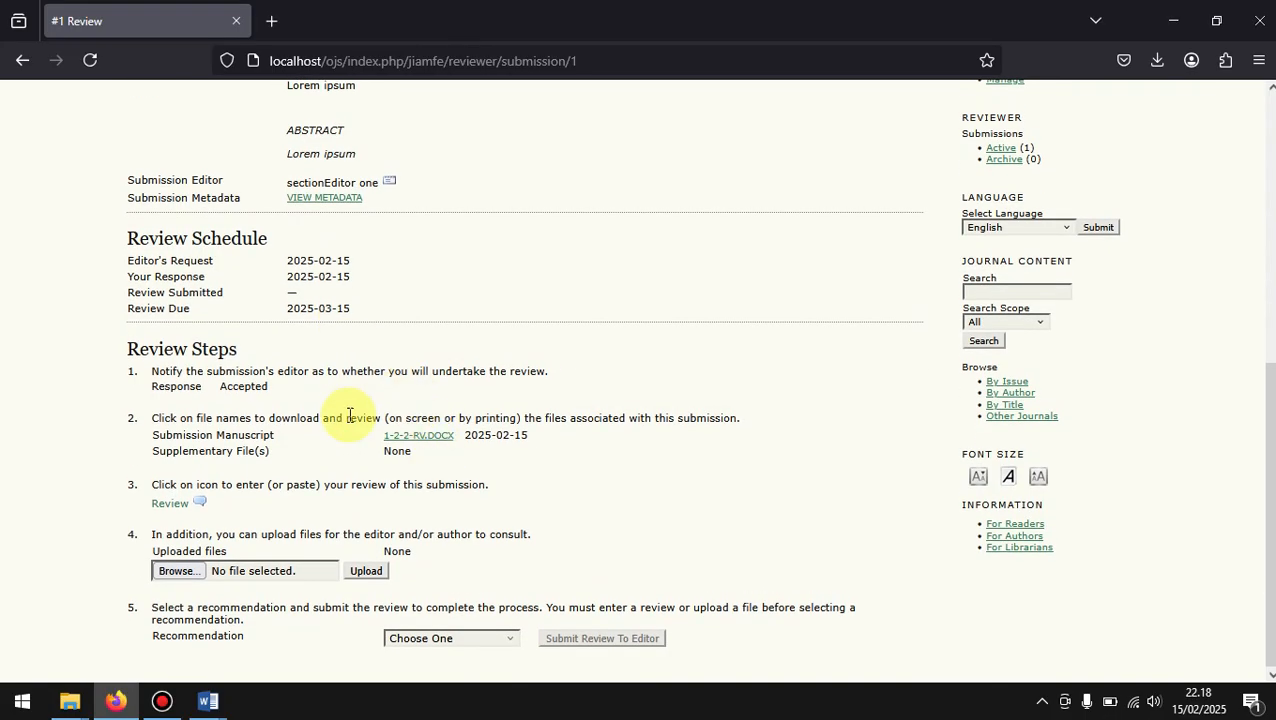
double_click(183, 435)
click(319, 436)
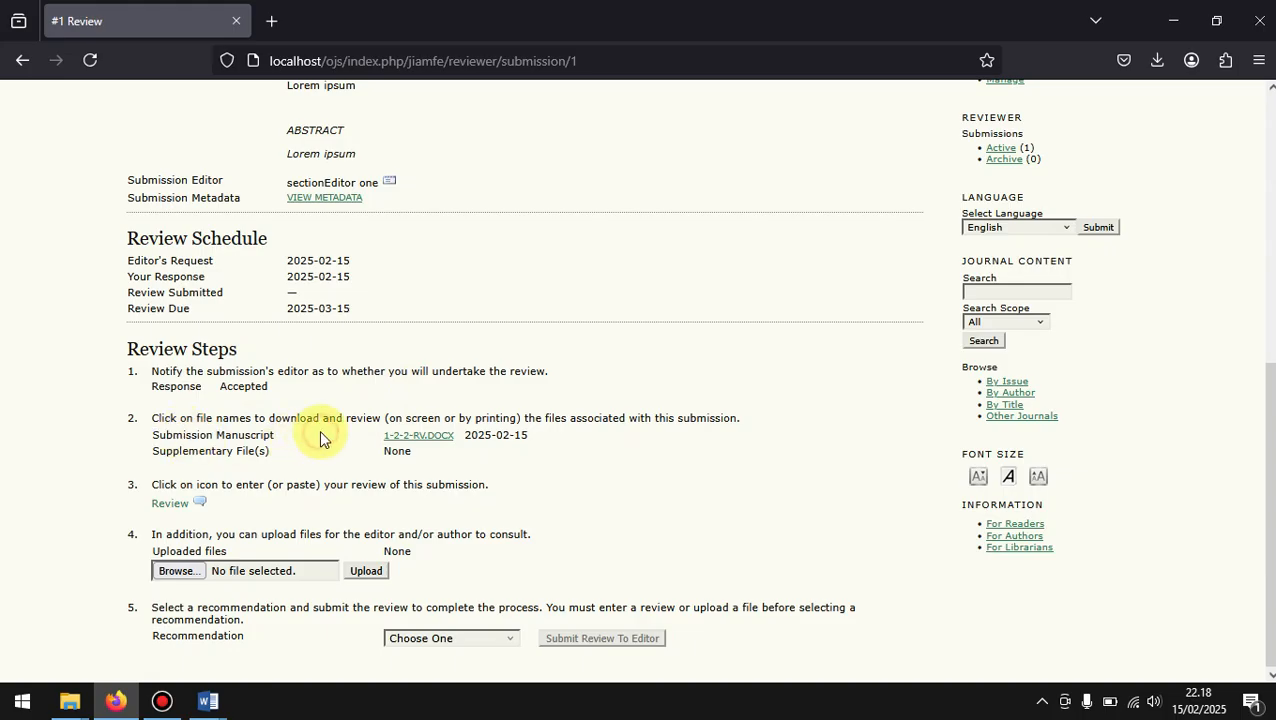
click(428, 438)
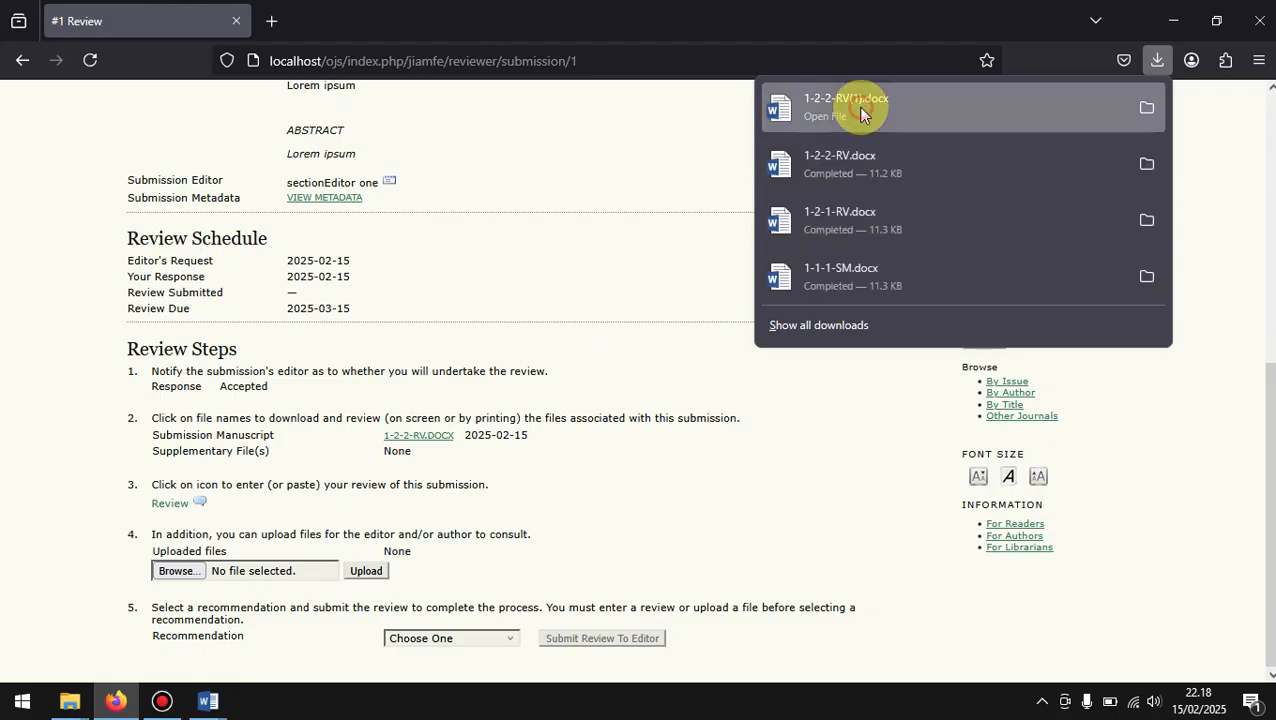
Step: Open the downloaded 1-2-2-RV(1).docx in Word, recover its contents and dismiss the list of repairs
click(857, 107)
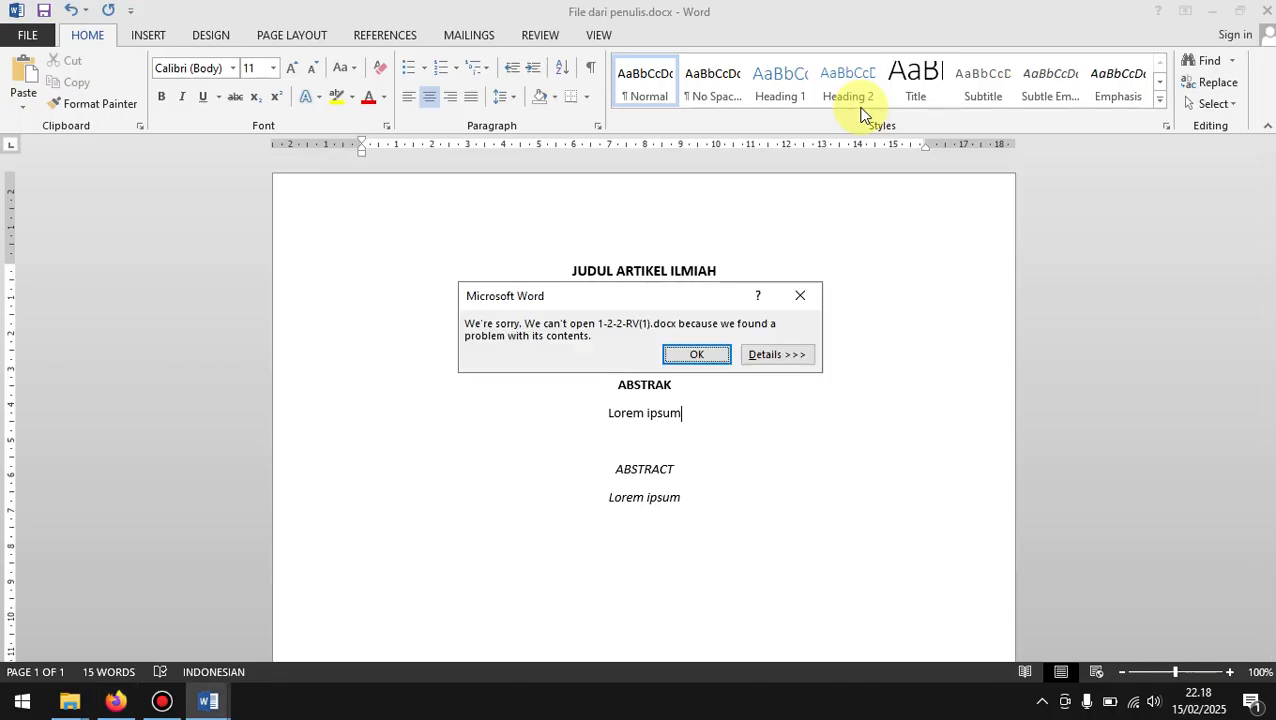
click(697, 354)
click(627, 405)
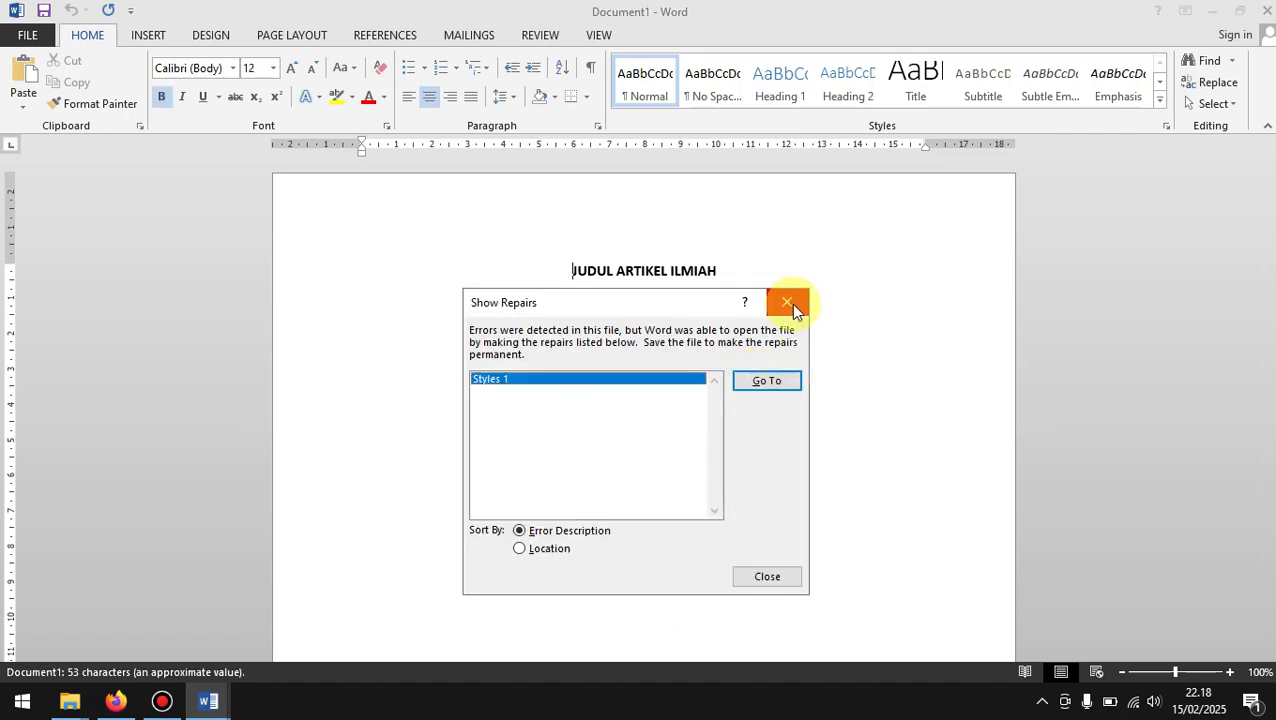
click(788, 303)
click(736, 431)
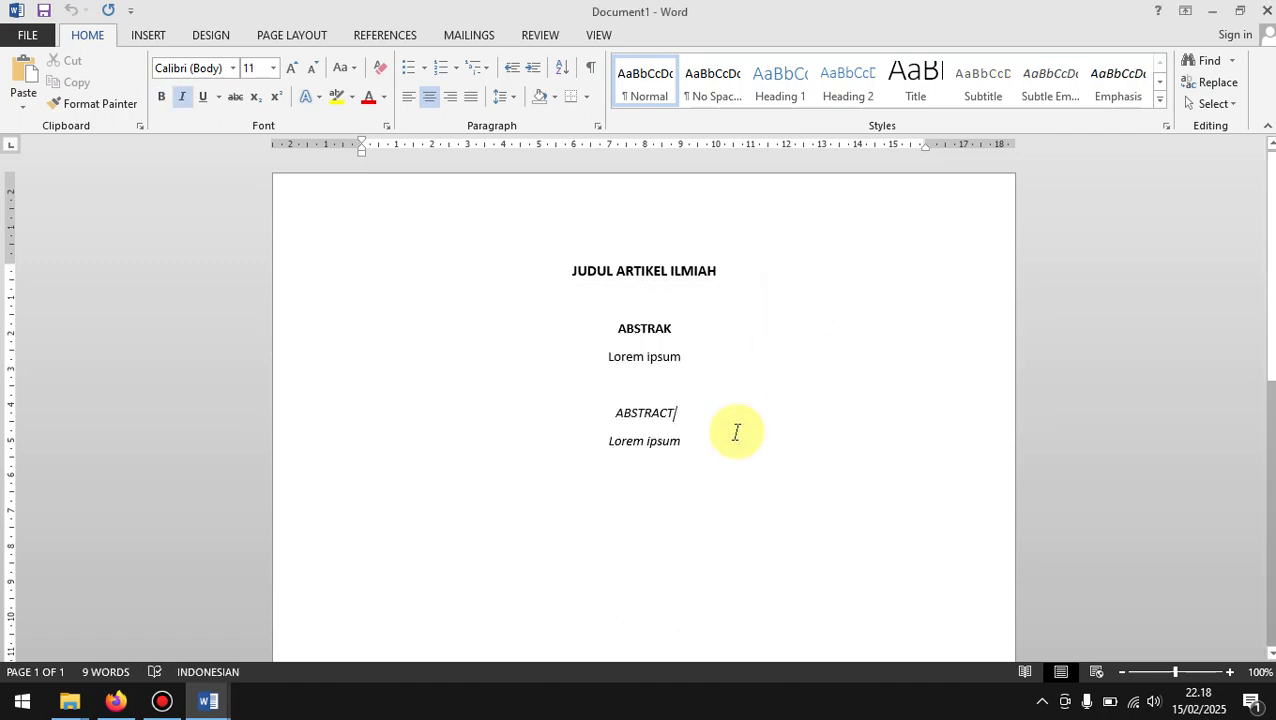
Step: Add the comment "Judul diperbaiki" to the title JUDUL ARTIKEL ILMIAH
click(745, 257)
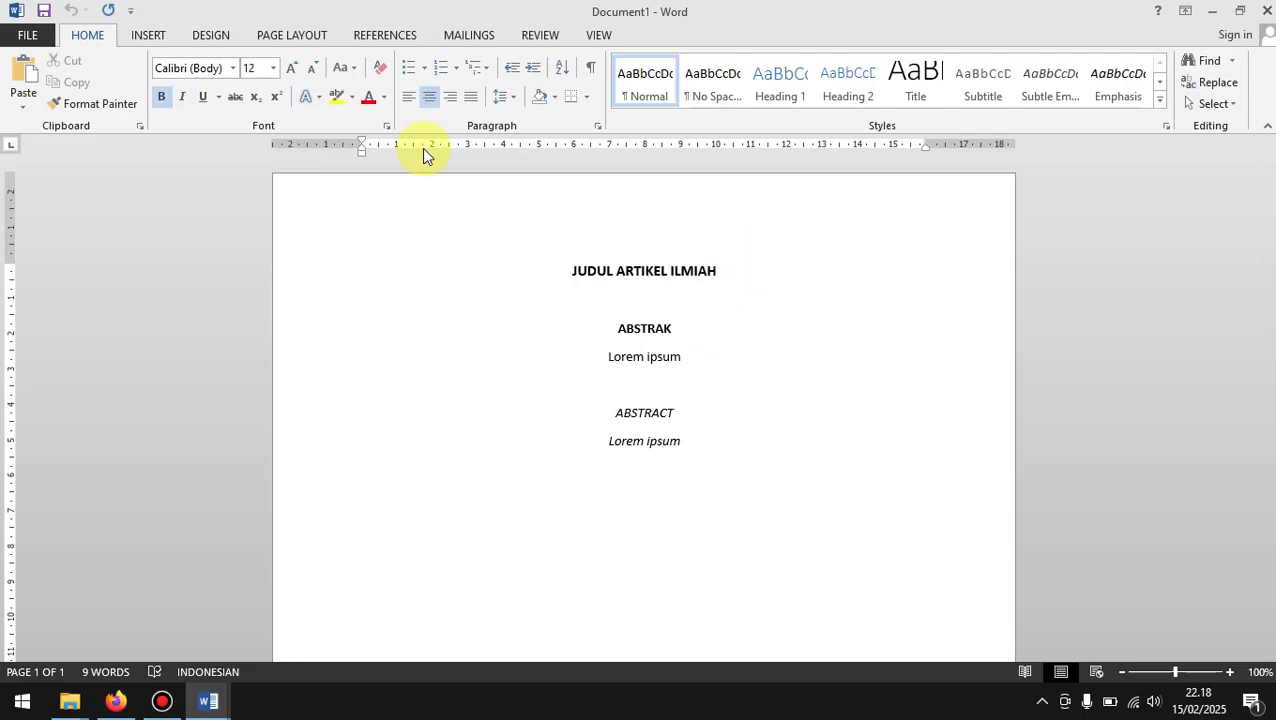
click(197, 33)
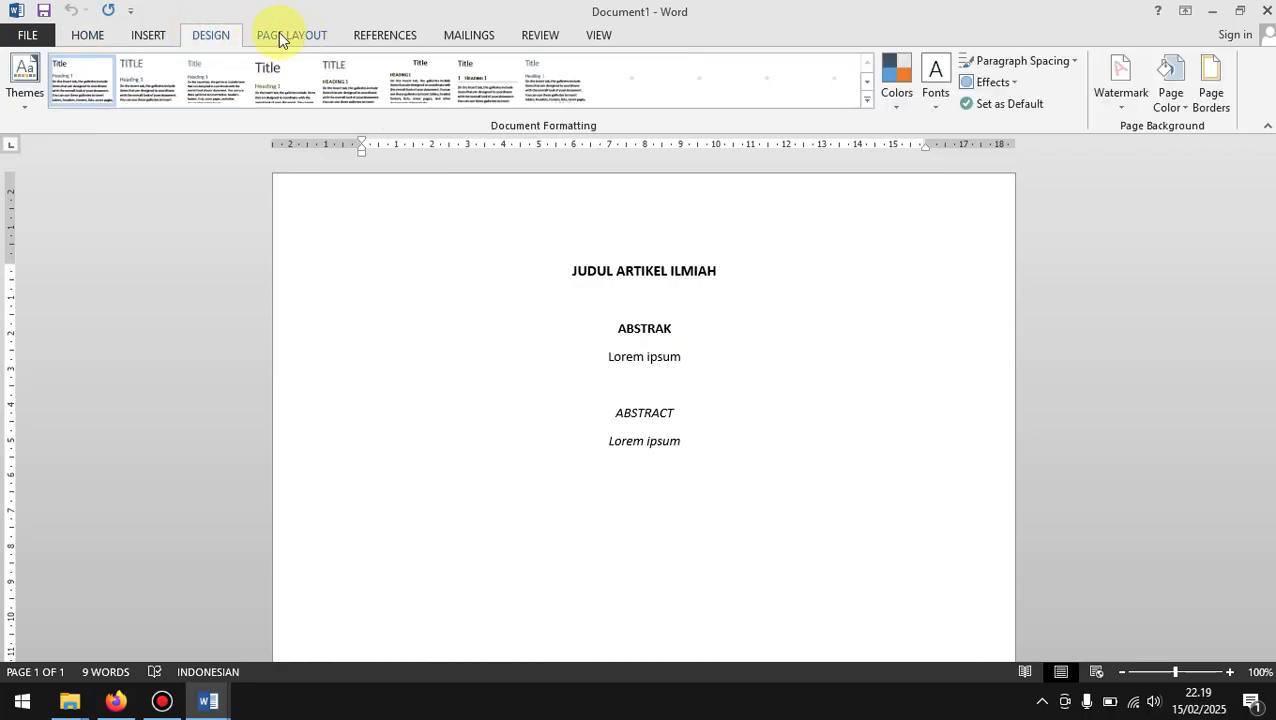
click(121, 35)
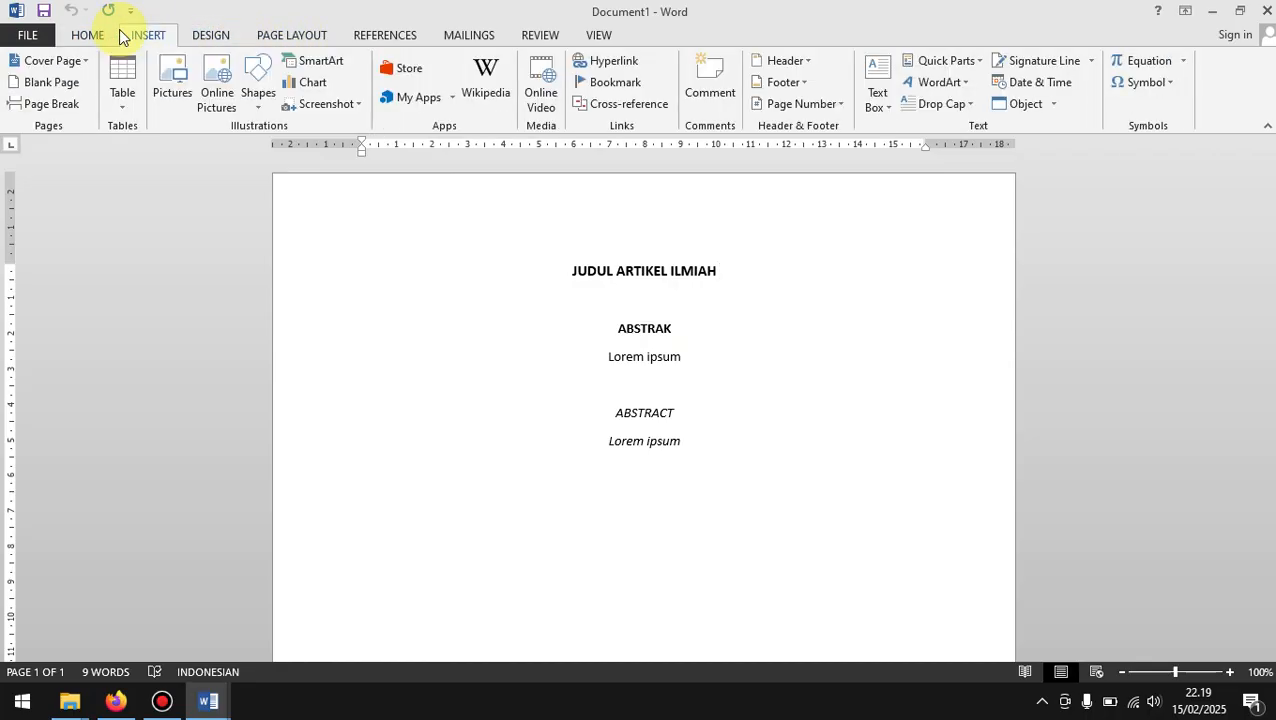
click(686, 82)
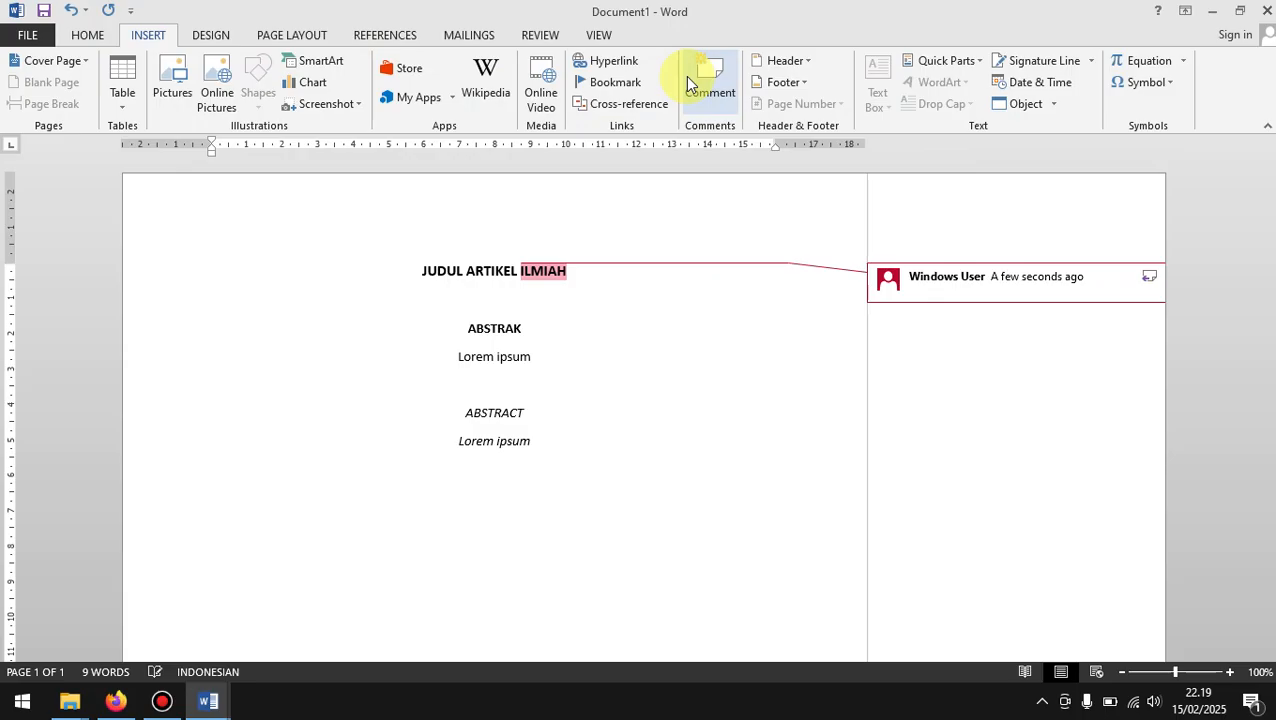
text(Judul diperbaiki)
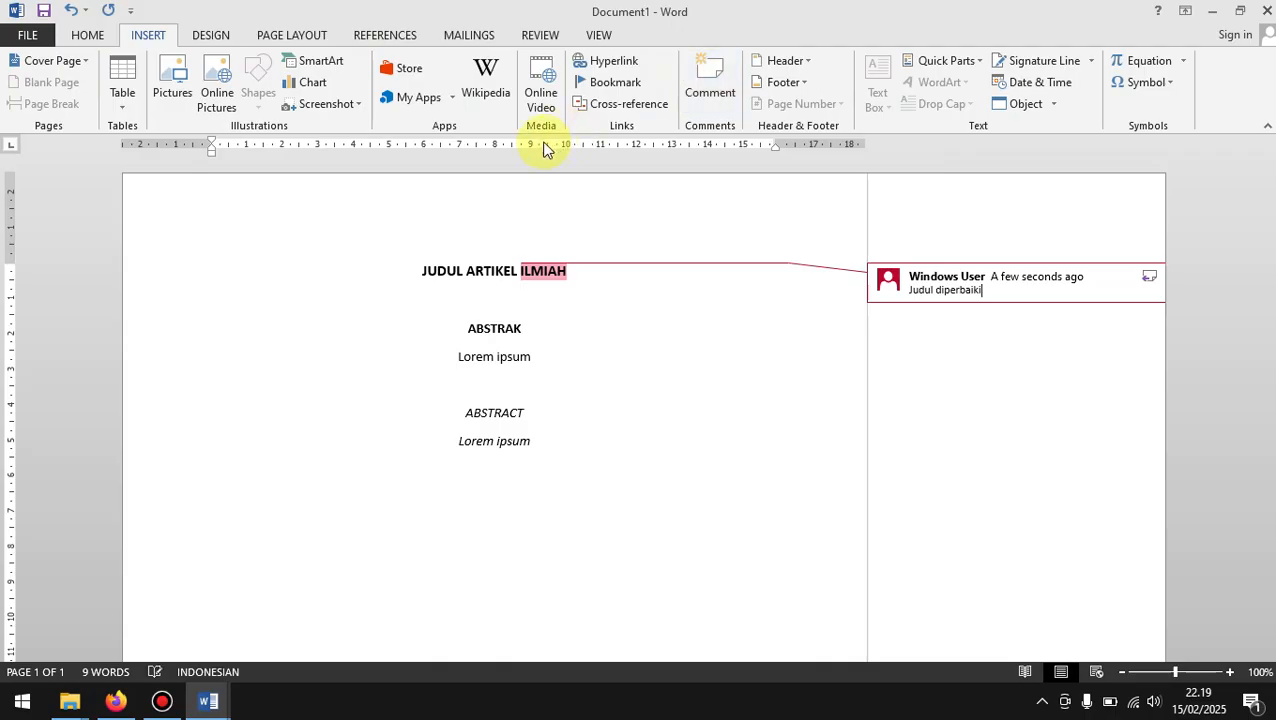
click(703, 393)
Step: Save the commented manuscript as Hasil review in the Documents folder, close it and return to the review page in Firefox
key(F12)
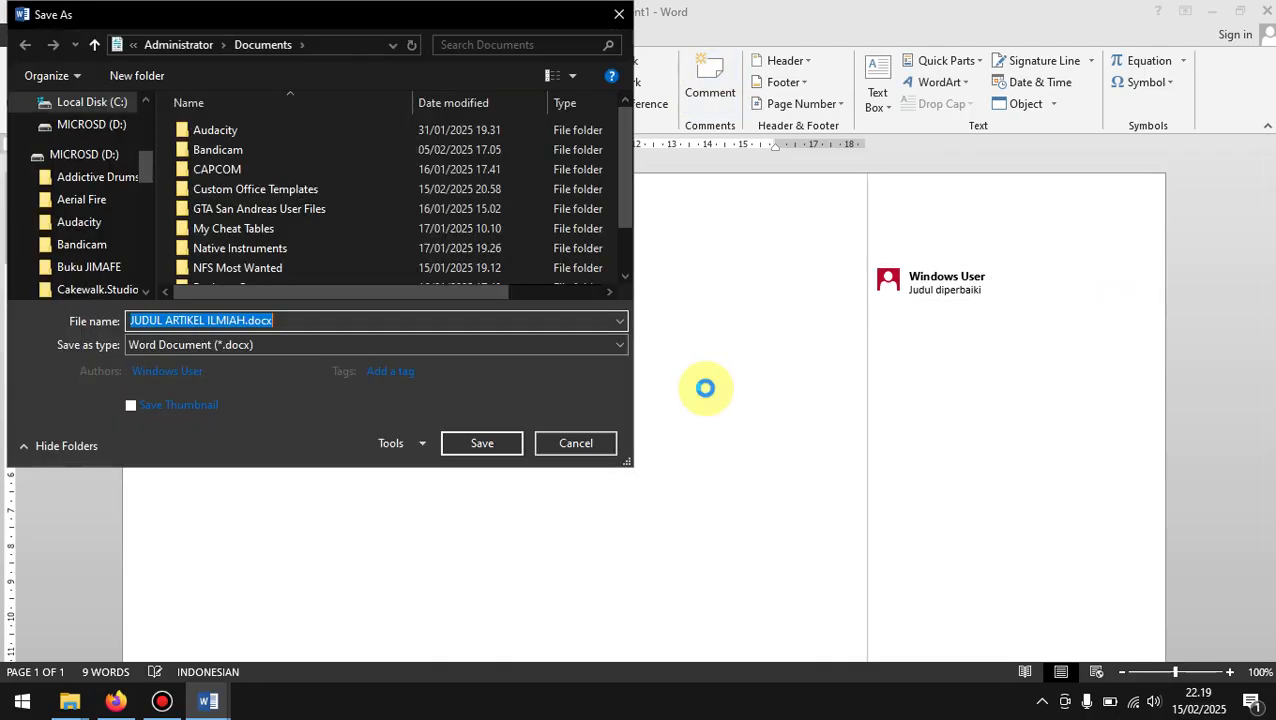
scroll(378, 255, down, 1)
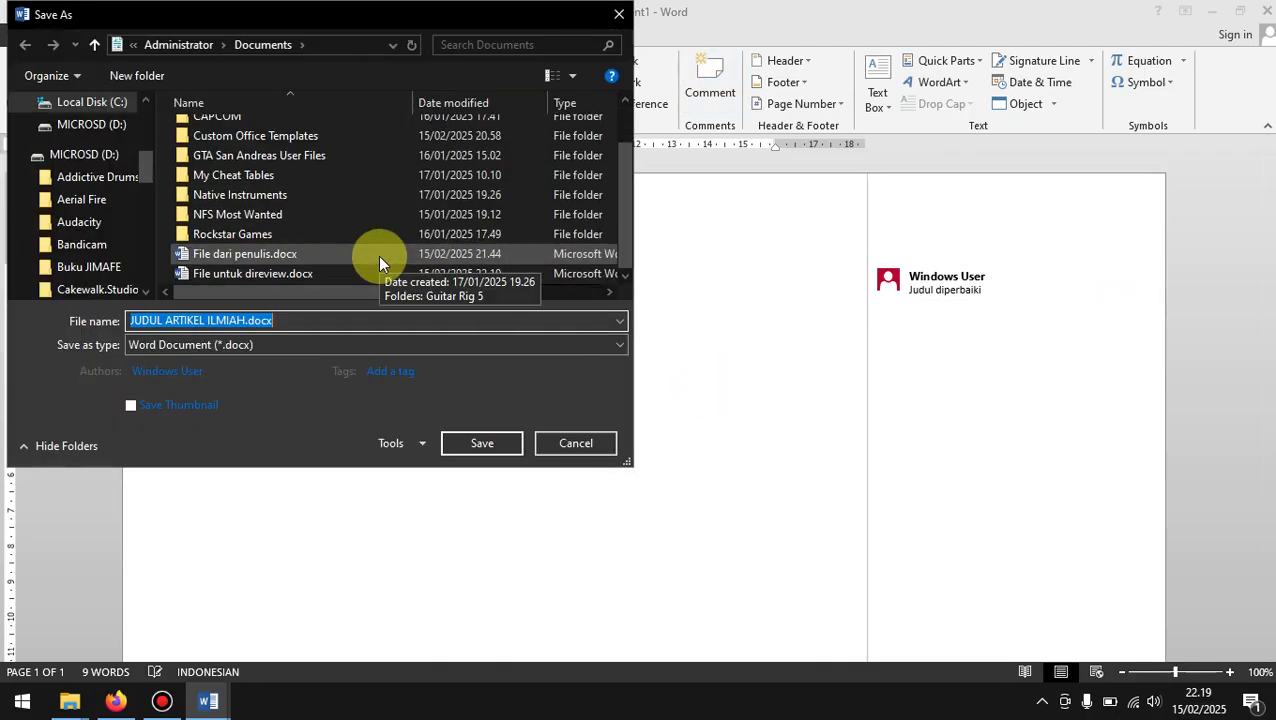
text(Has)
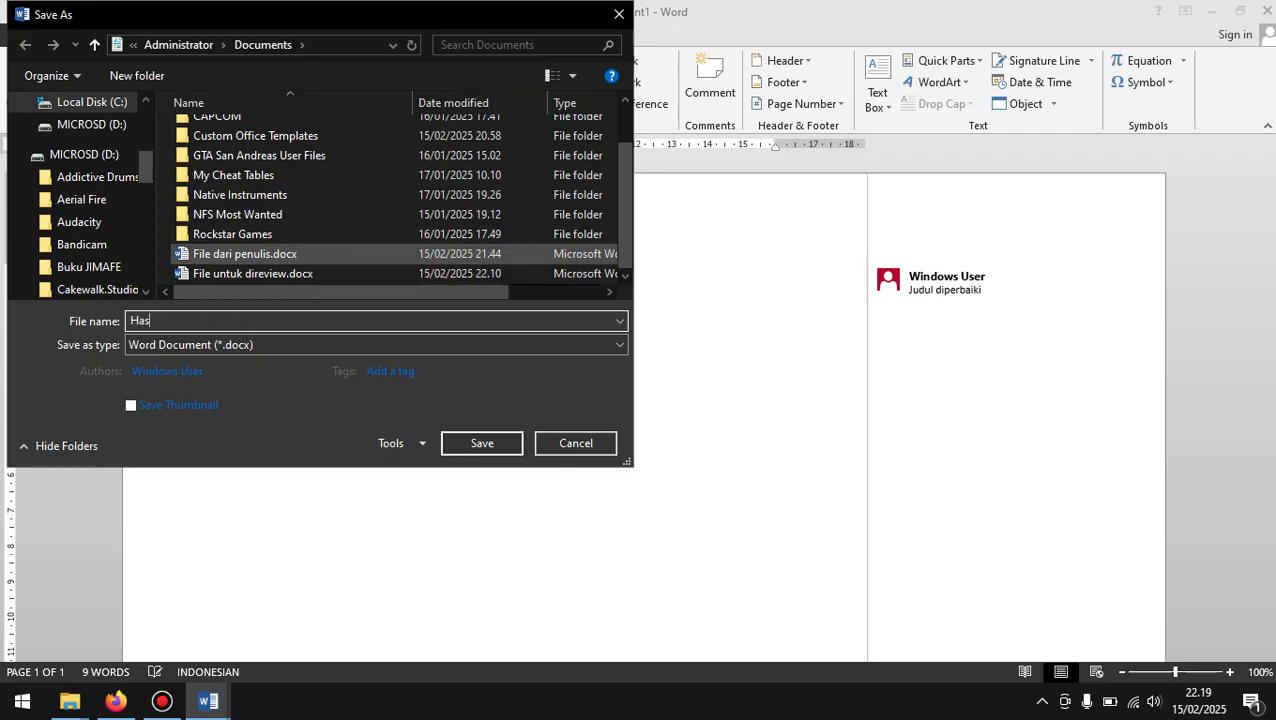
text(il review)
click(493, 440)
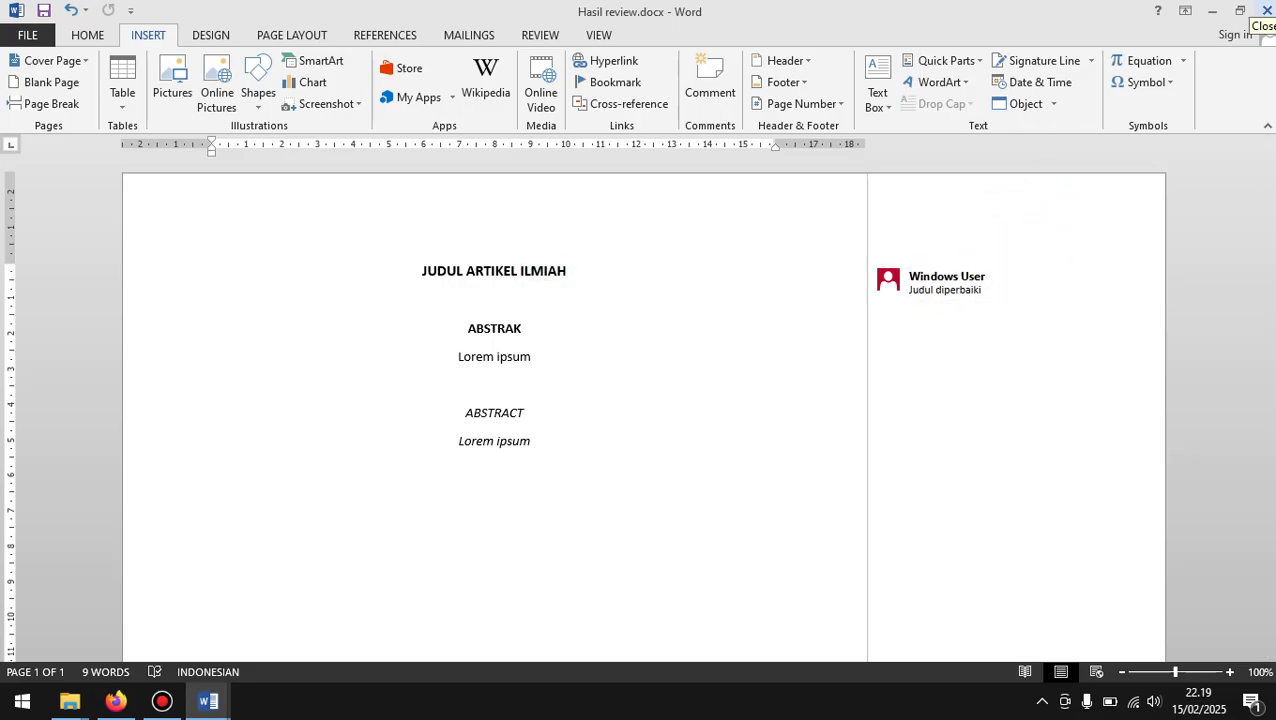
click(1266, 9)
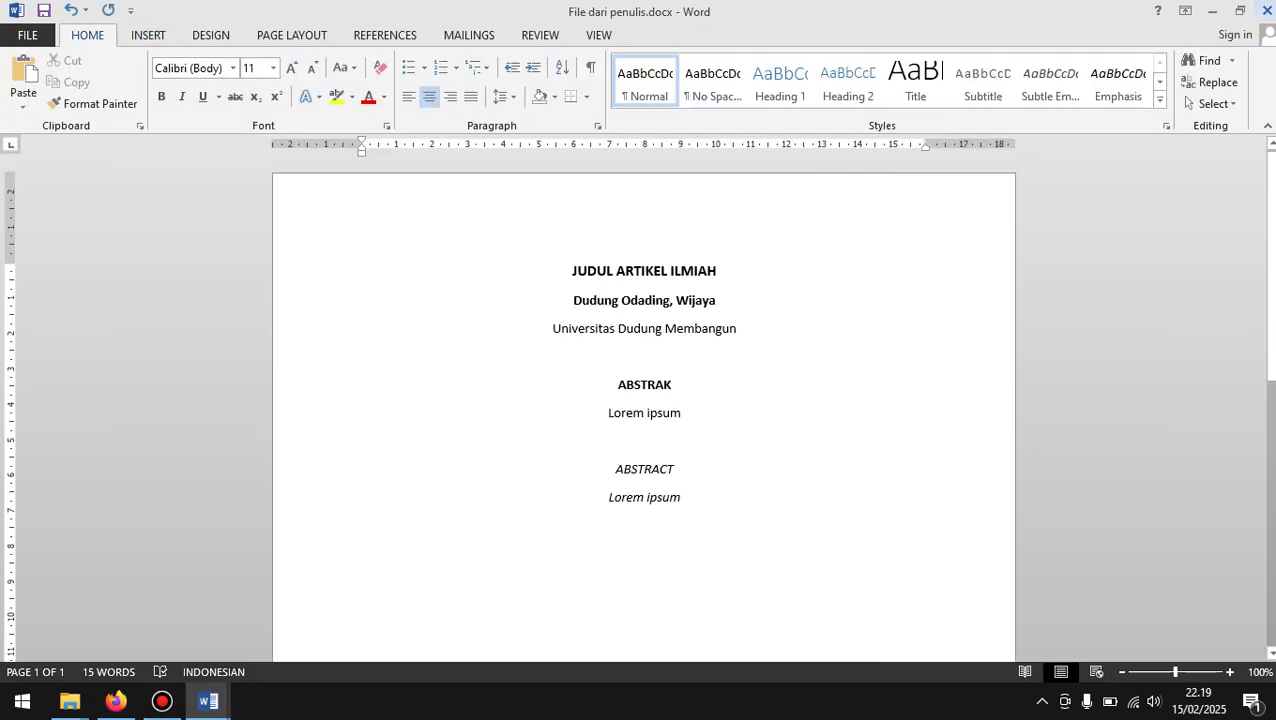
click(1211, 10)
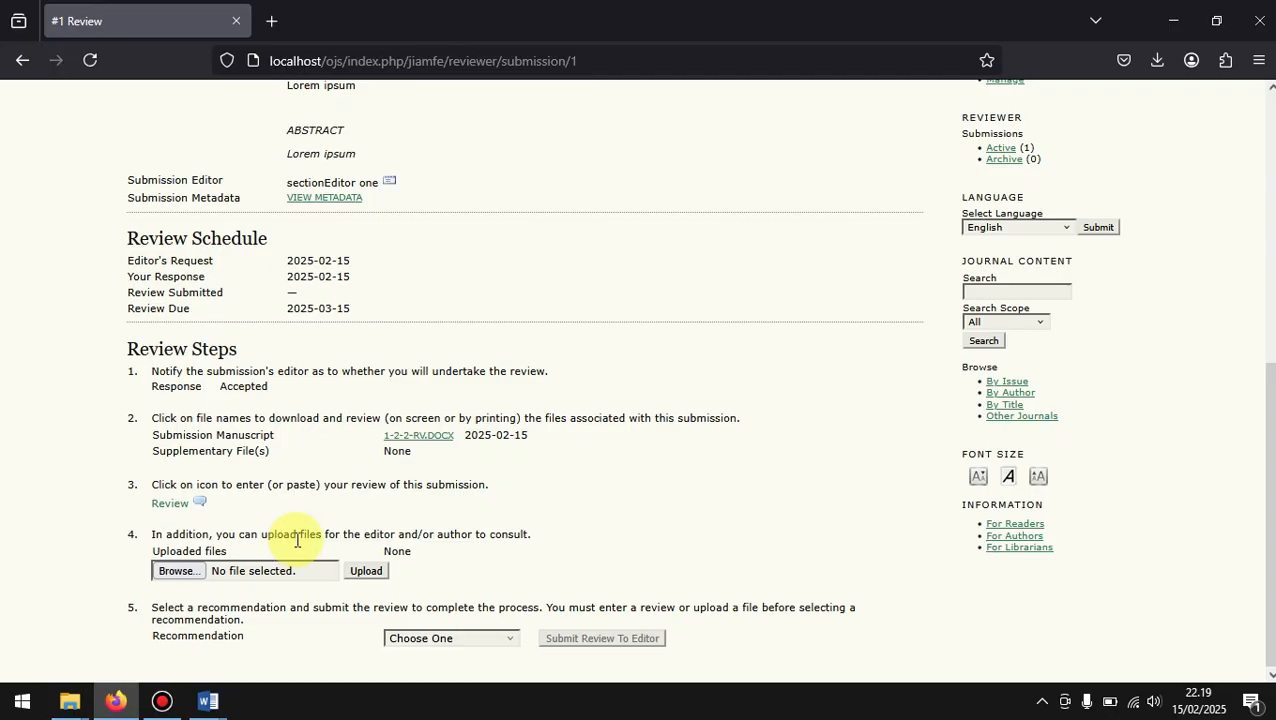
Step: View the review form with its comment fields for author and editor, and close it without entering a review
click(201, 502)
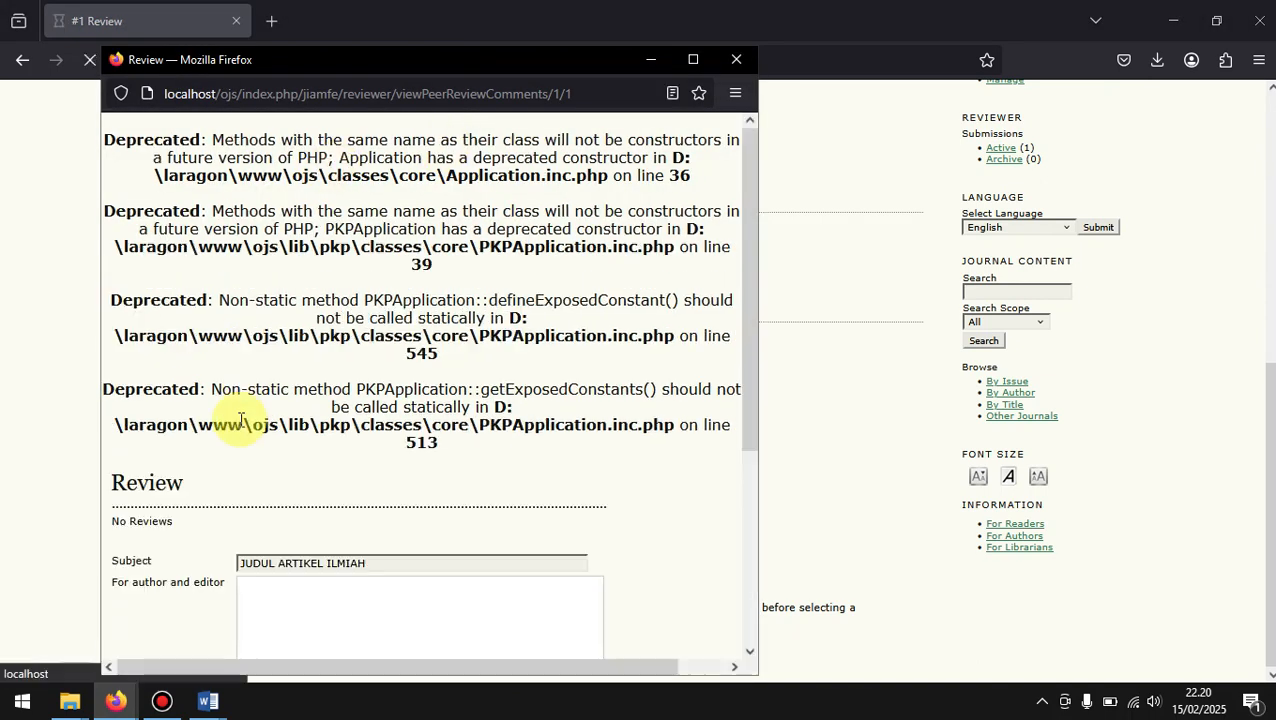
scroll(240, 420, down, 3)
click(304, 390)
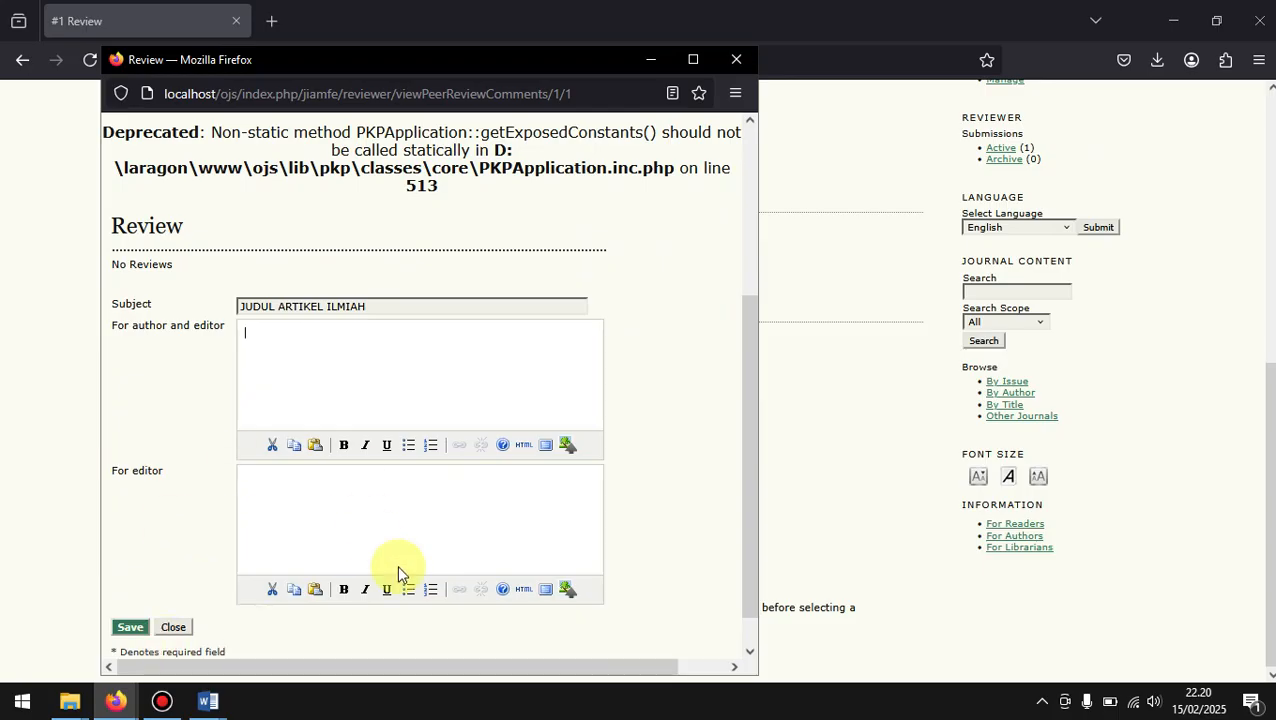
click(738, 60)
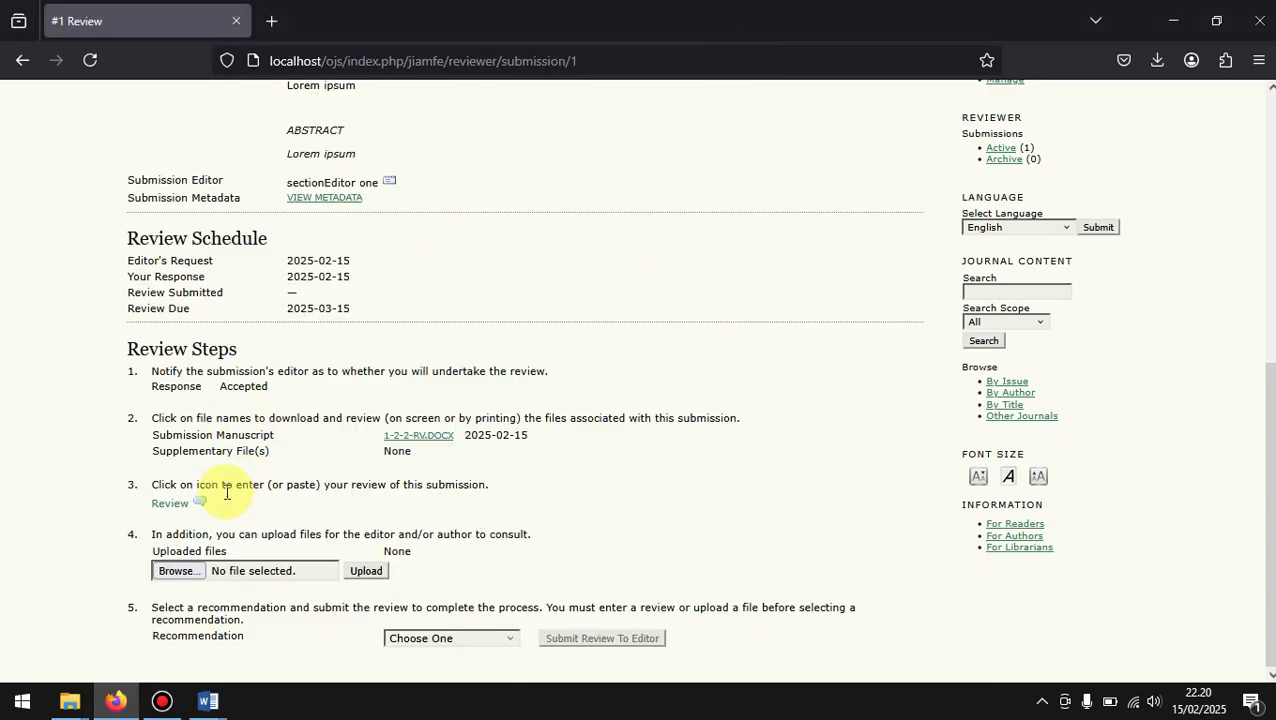
Step: Upload Hasil review.docx from the Documents folder as the reviewer's file for the editor and author
click(263, 575)
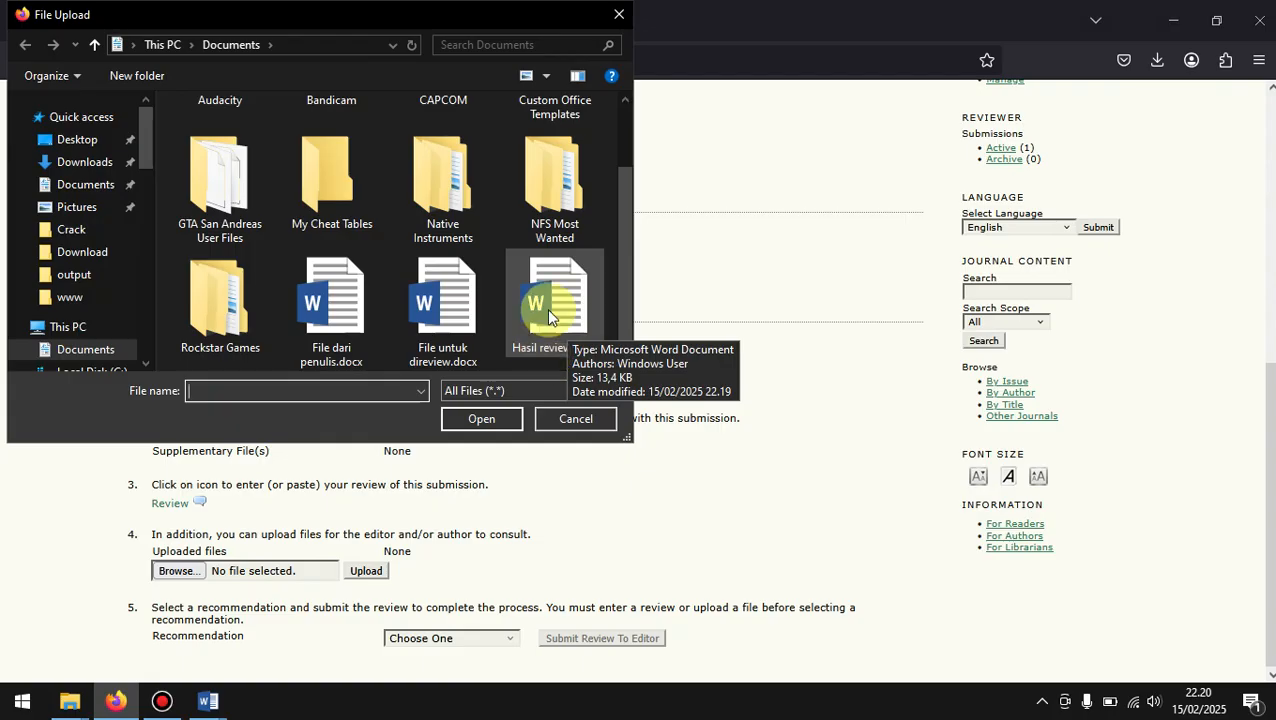
click(562, 337)
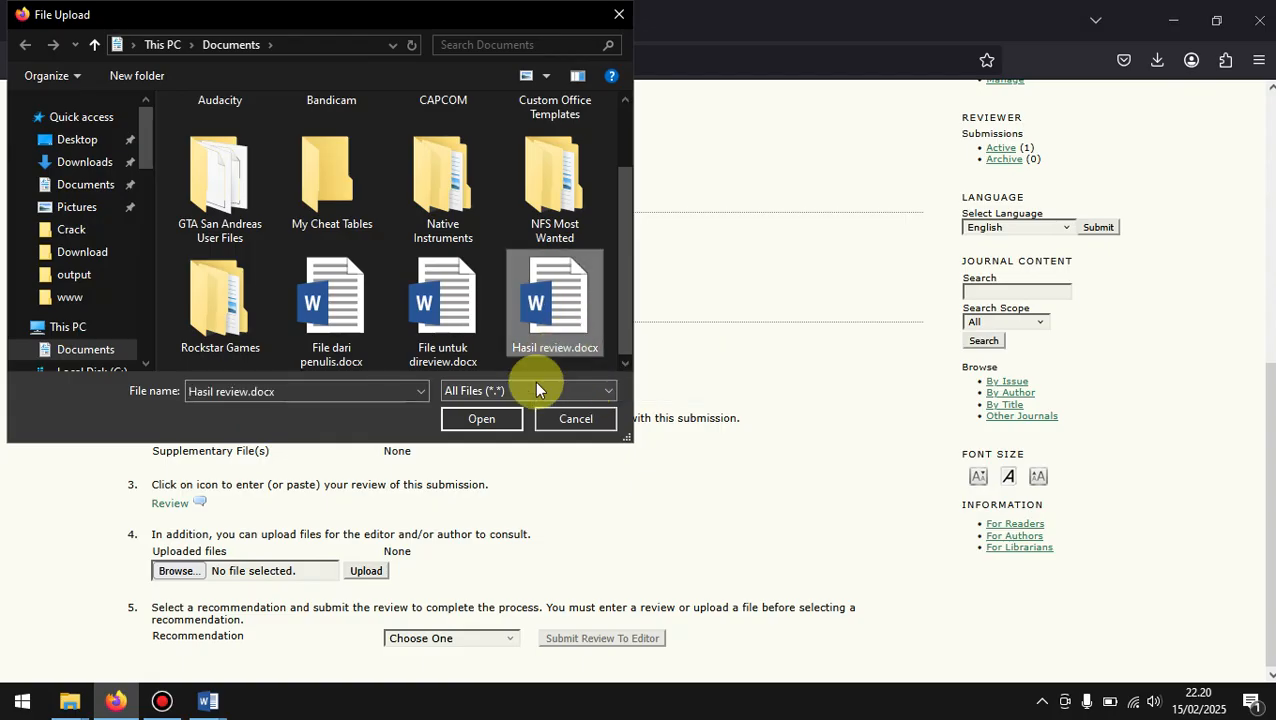
click(480, 419)
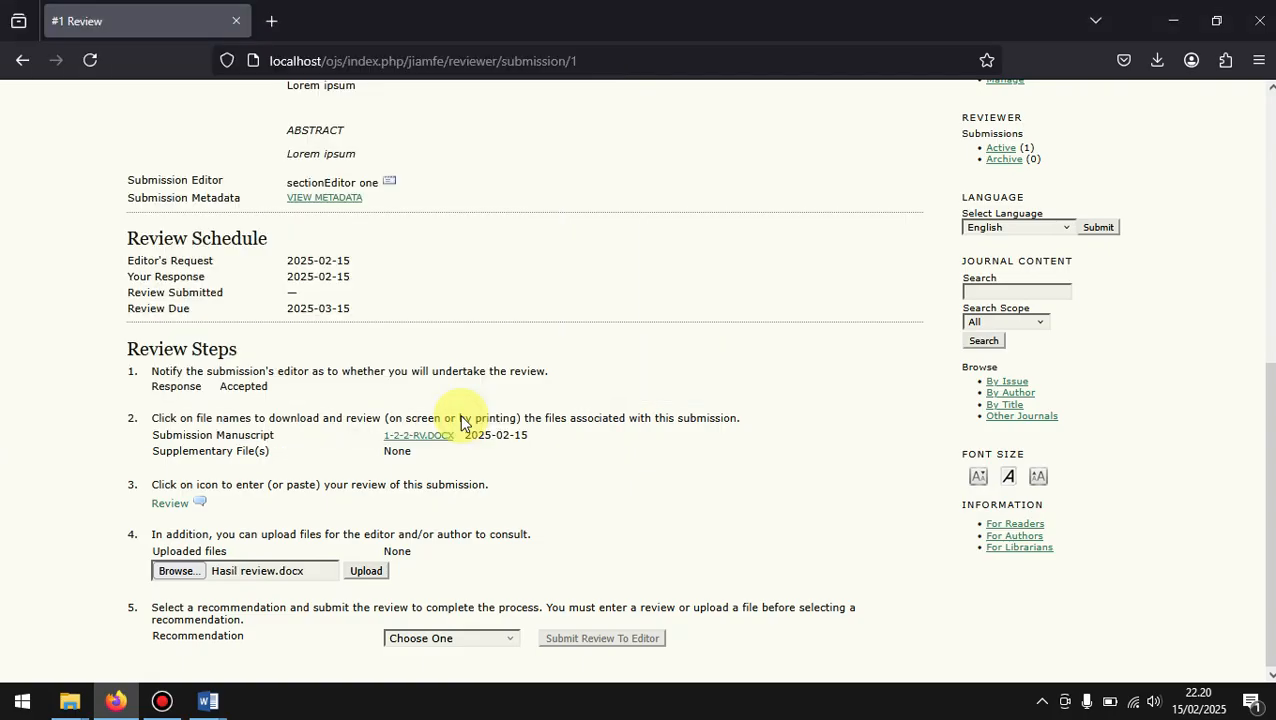
click(366, 572)
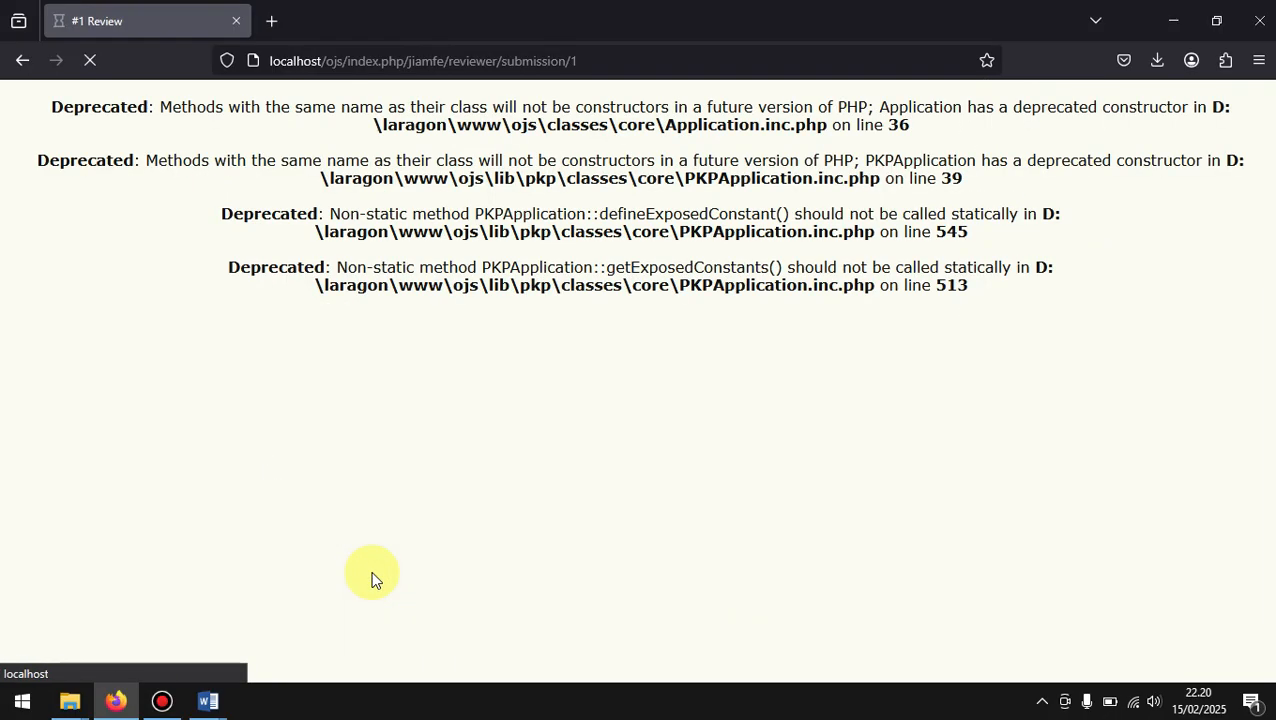
scroll(372, 578, down, 1)
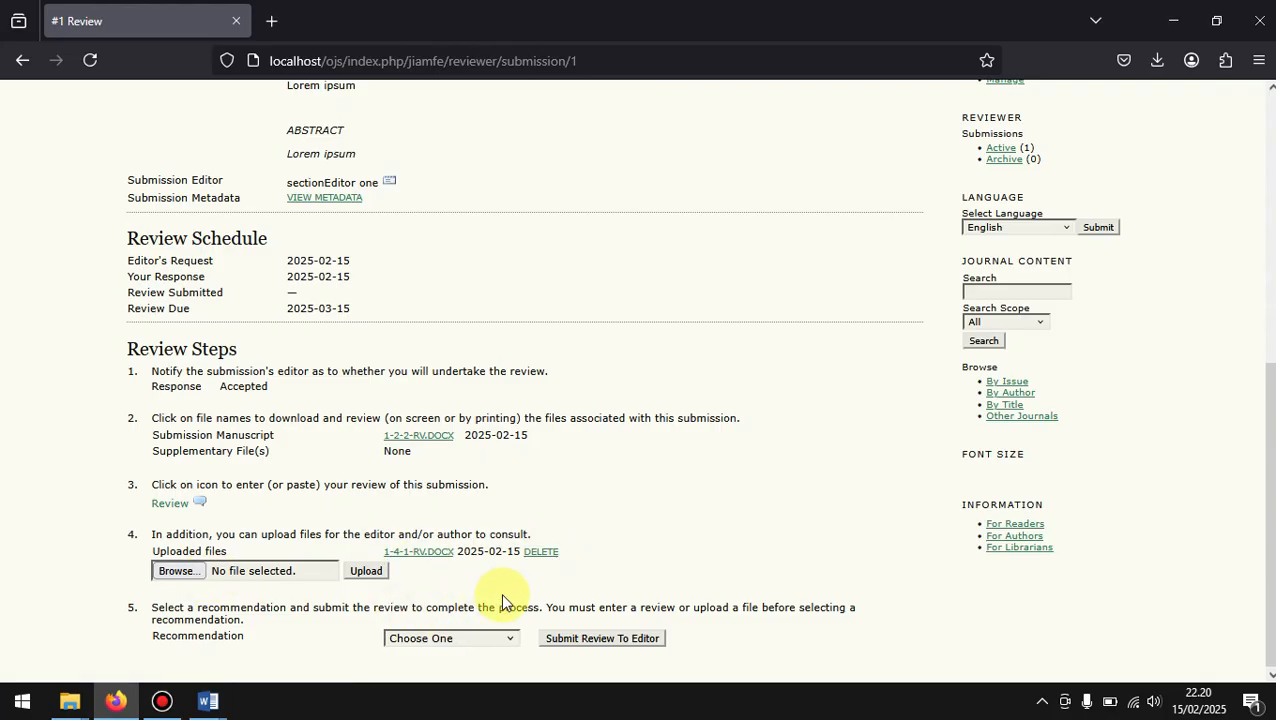
Step: Submit the review to the editor with the recommendation Resubmit for Review, confirm the decision and send the notification email
scroll(494, 599, down, 1)
scroll(494, 599, up, 1)
scroll(494, 599, down, 1)
scroll(494, 598, up, 1)
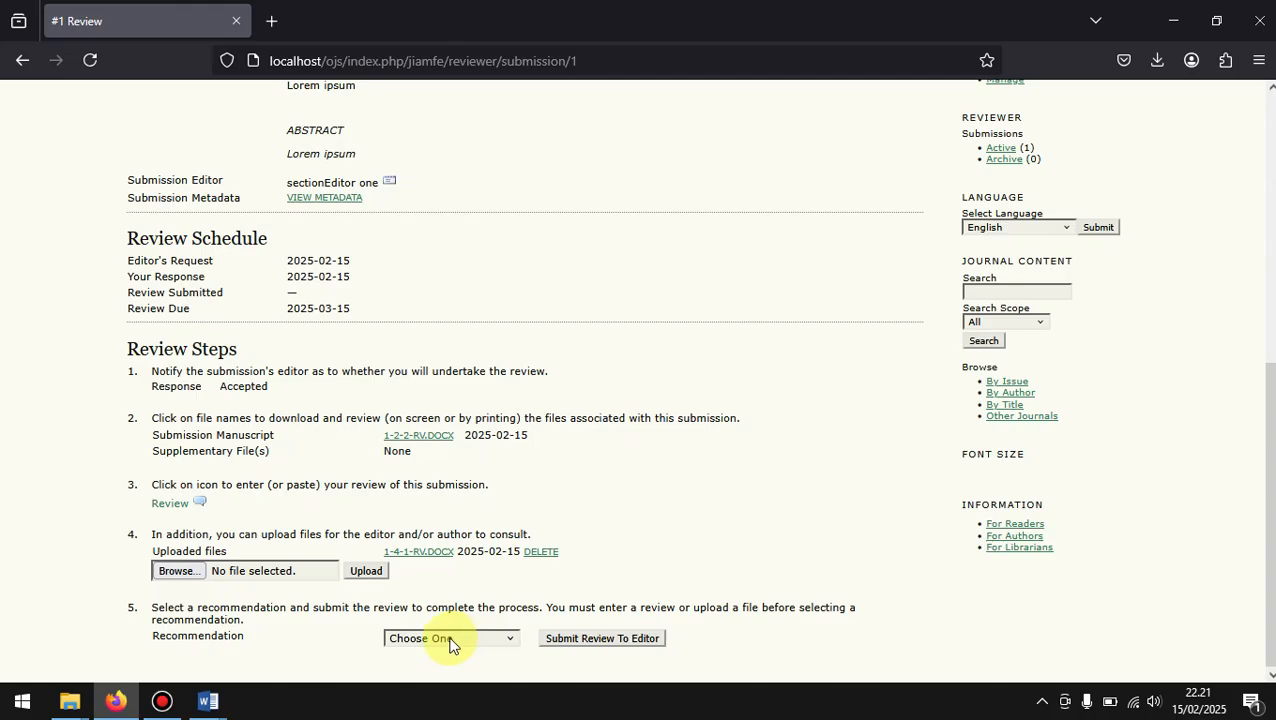
click(449, 645)
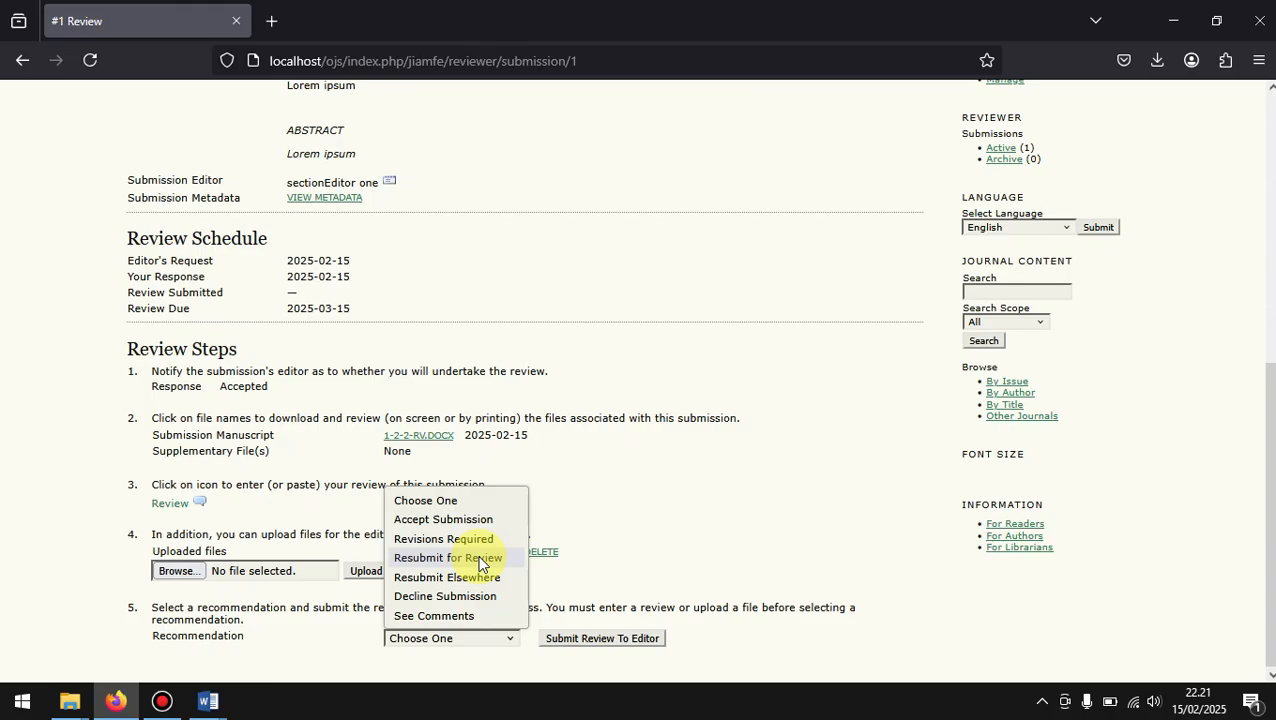
click(478, 559)
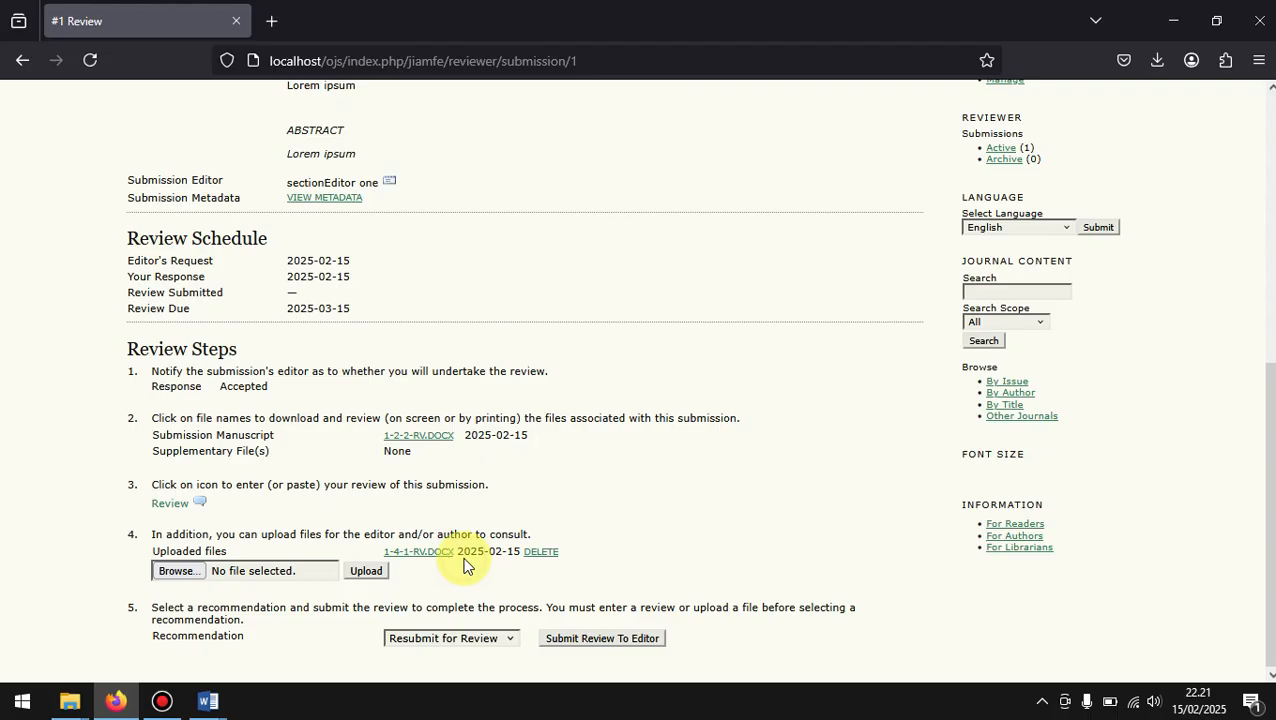
click(593, 639)
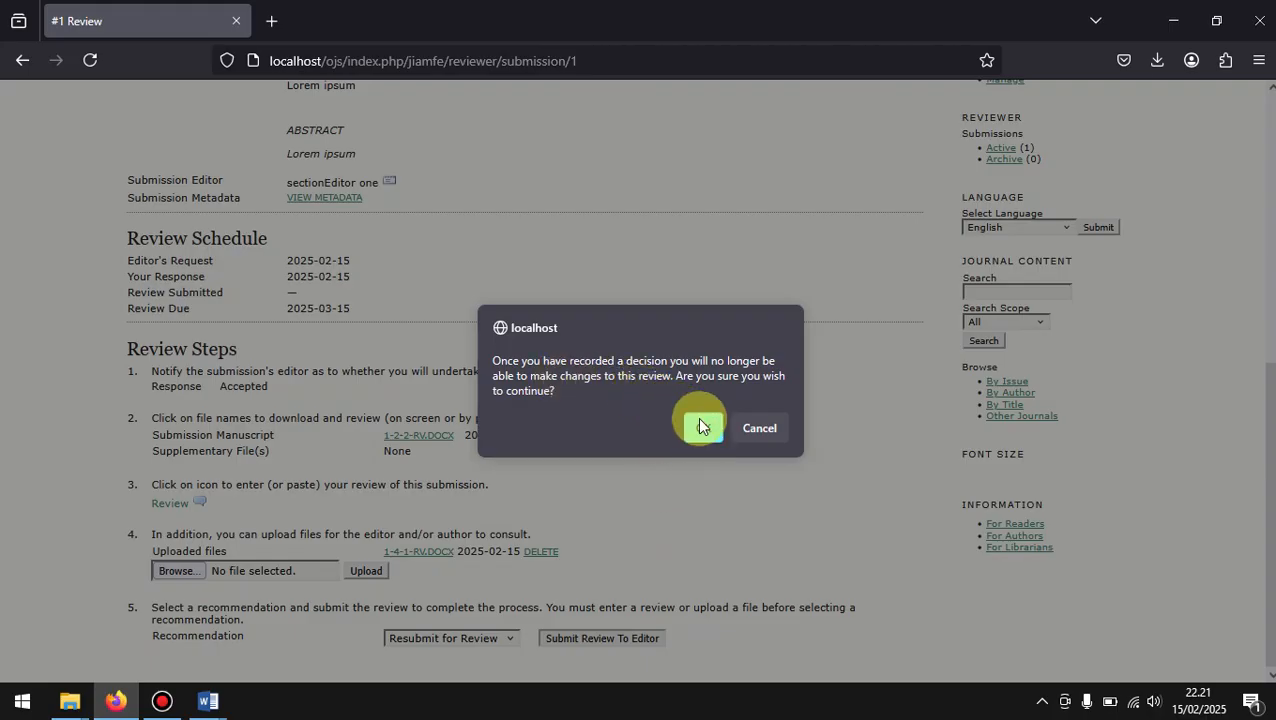
click(709, 428)
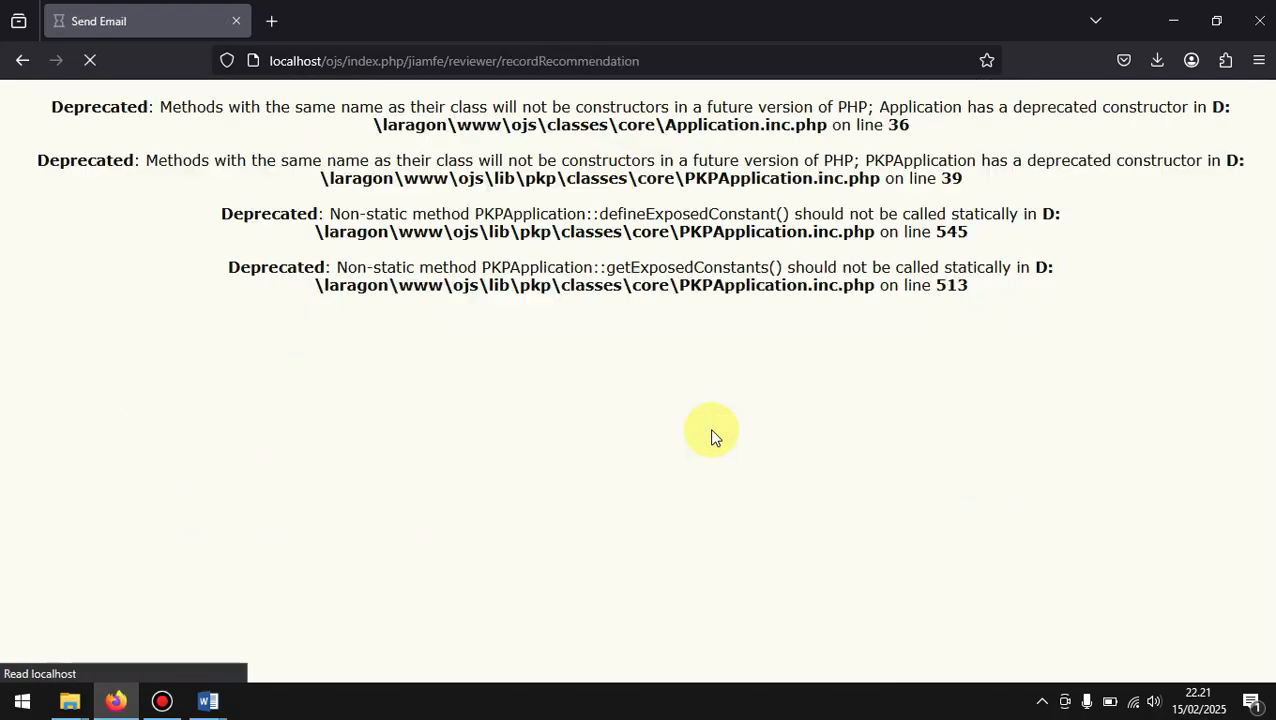
scroll(546, 439, down, 3)
click(146, 635)
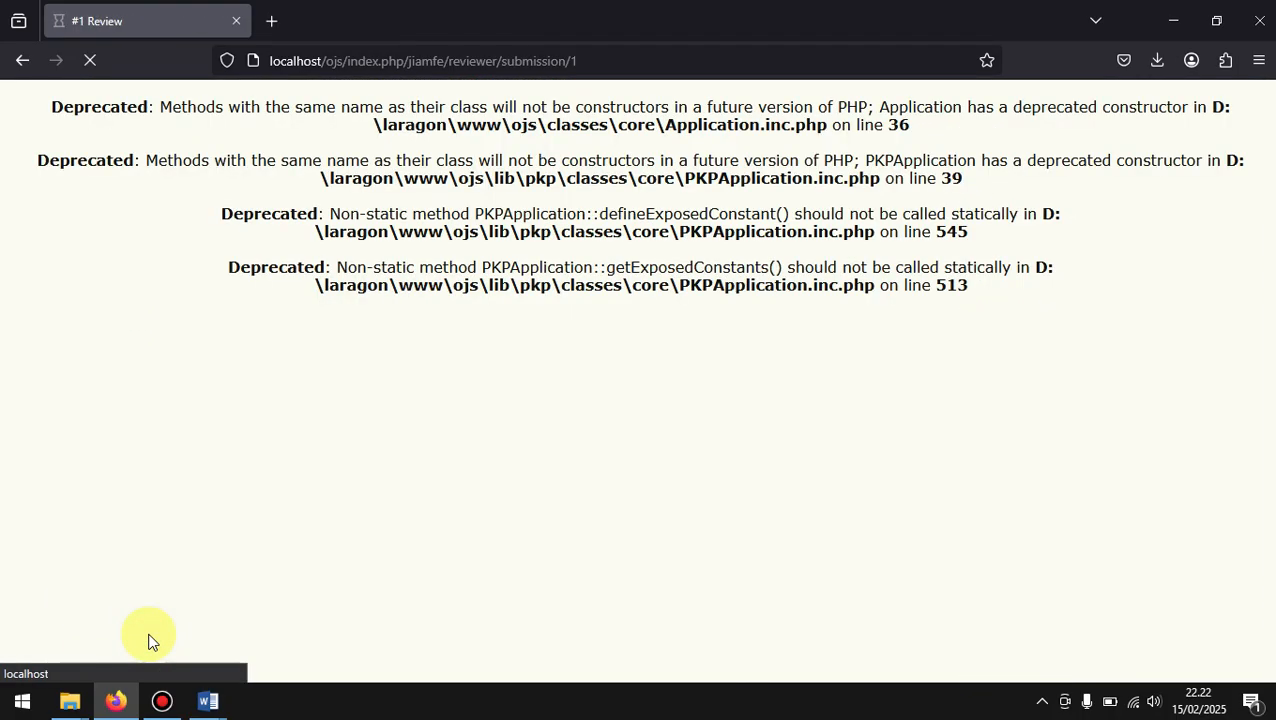
scroll(148, 640, down, 6)
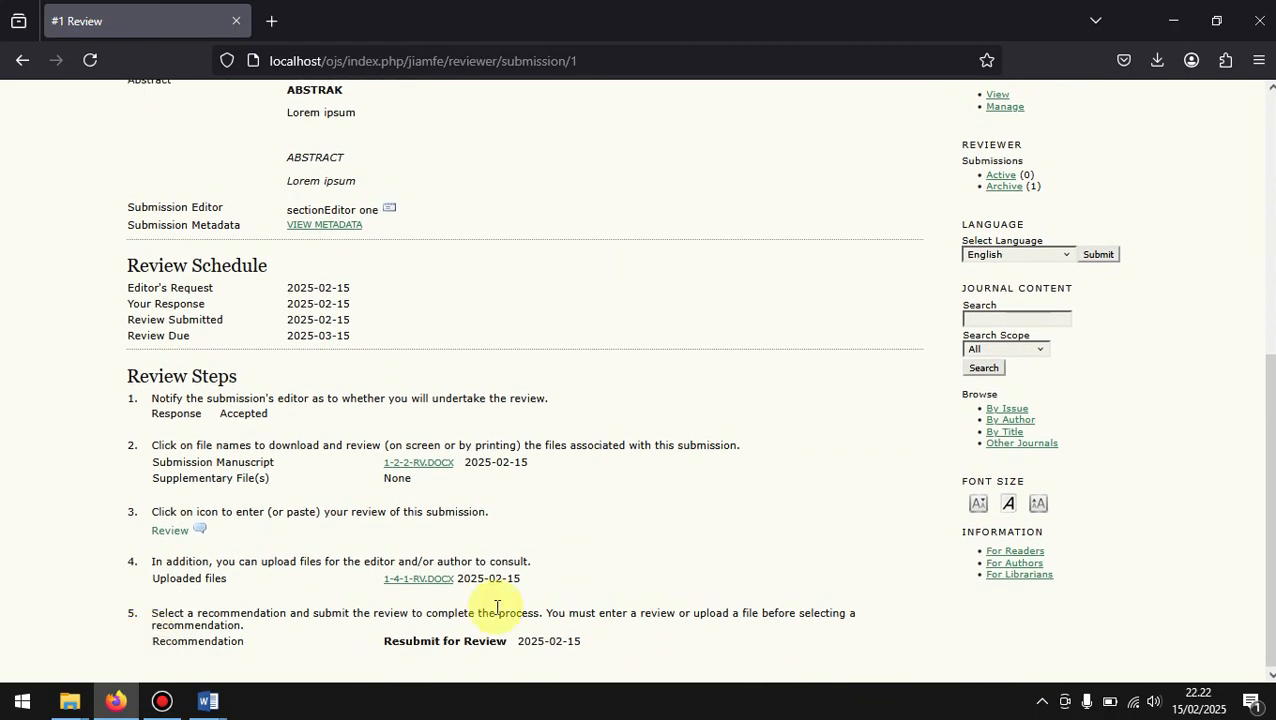
Step: End the reviewer's session and return to the journal manager account
scroll(497, 607, up, 2)
scroll(497, 607, up, 5)
scroll(499, 613, down, 2)
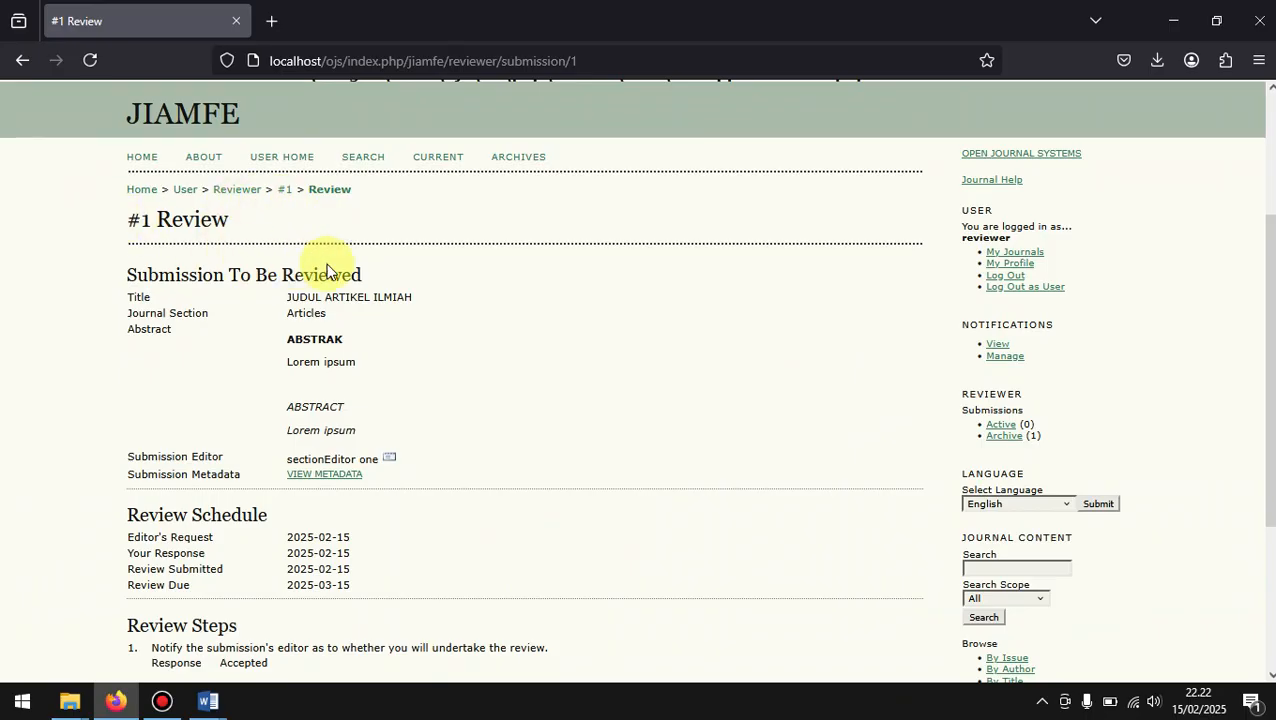
click(1000, 294)
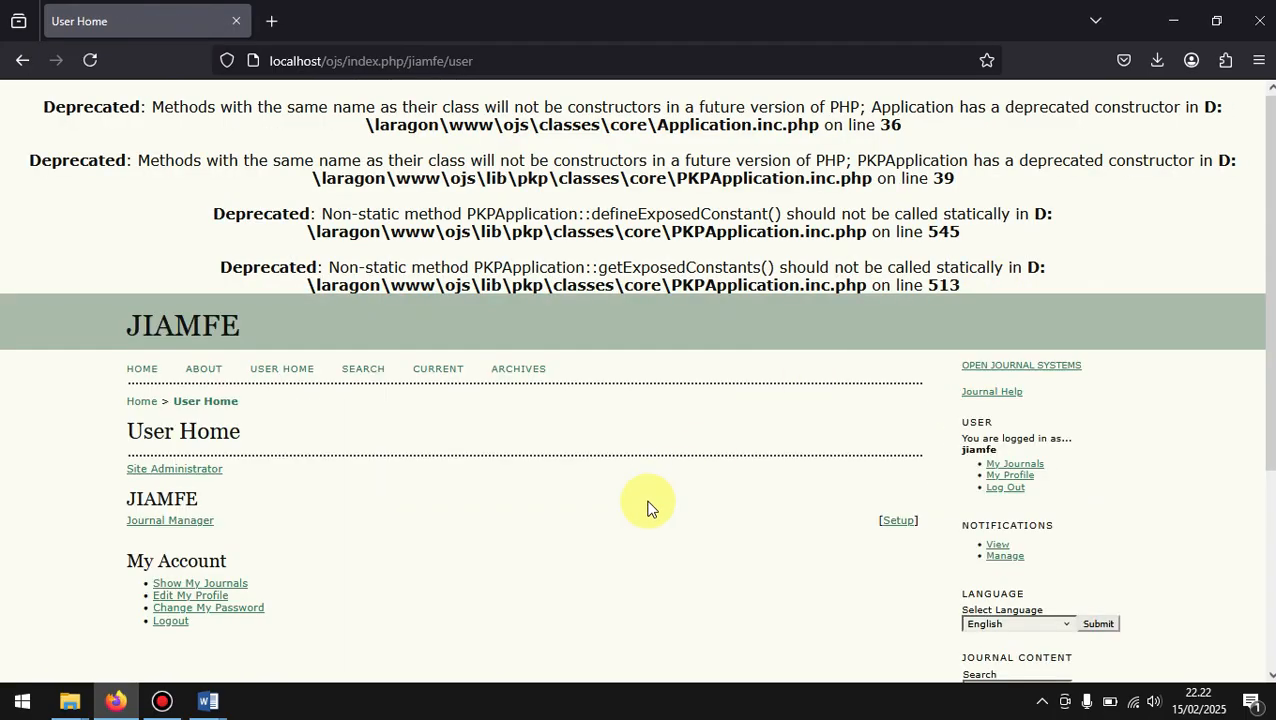
Step: Find the journal's enrolled section editors through Journal Manager and log in as the first one
click(150, 526)
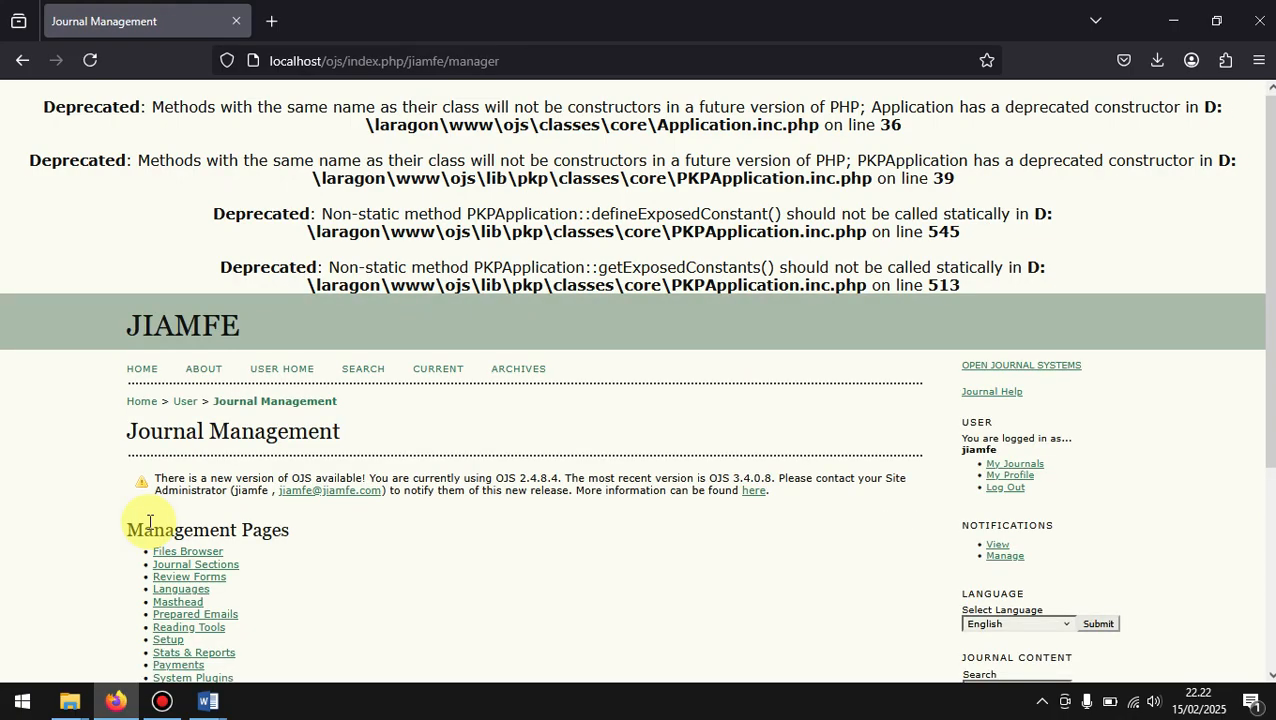
scroll(418, 532, down, 3)
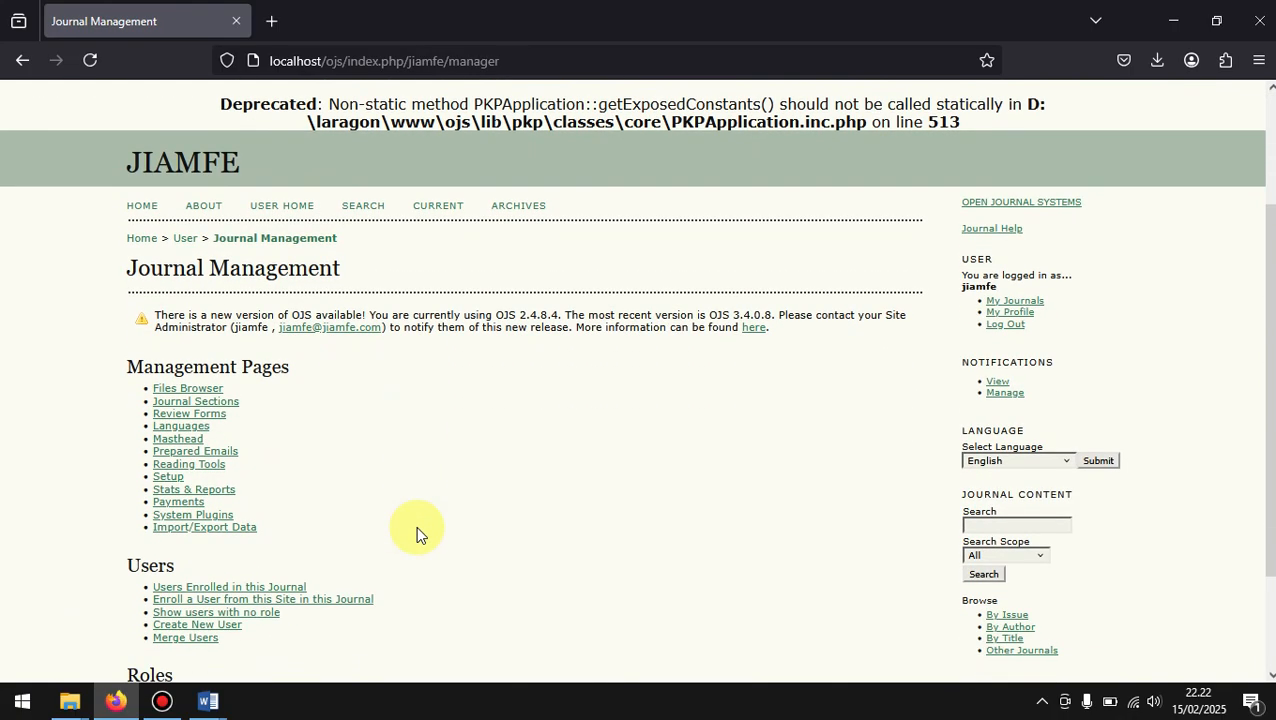
scroll(418, 532, down, 2)
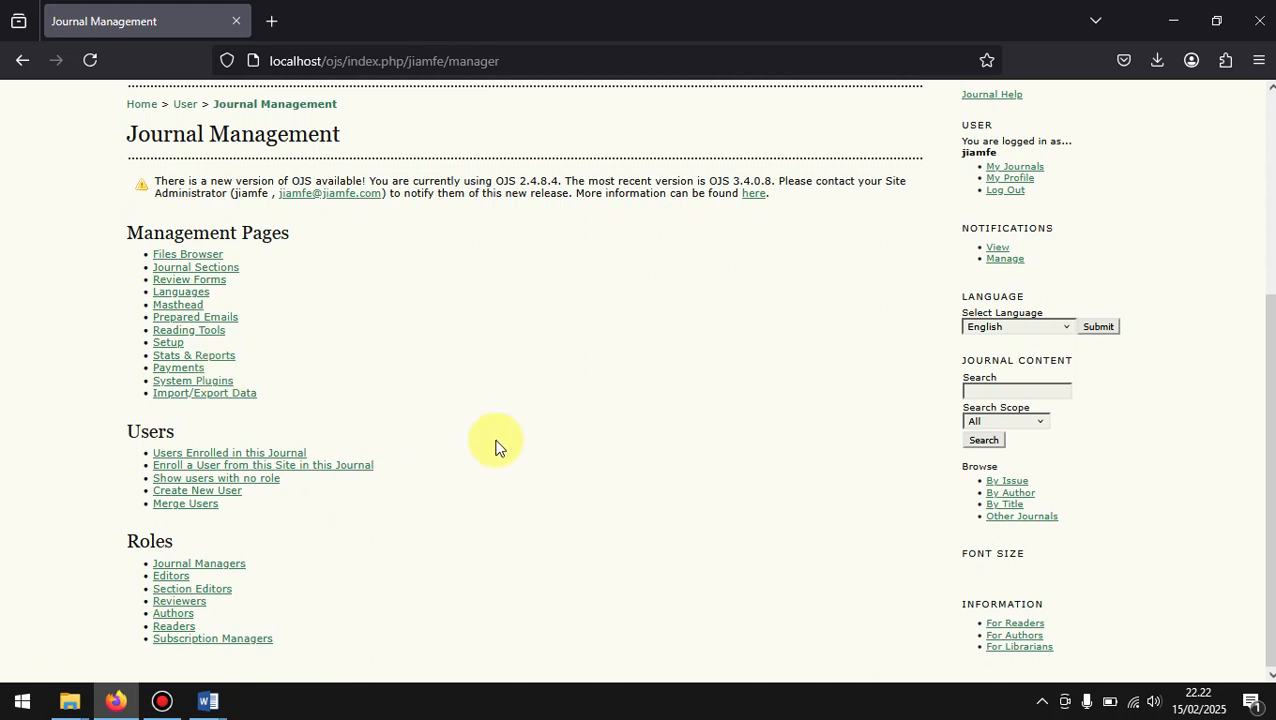
click(190, 590)
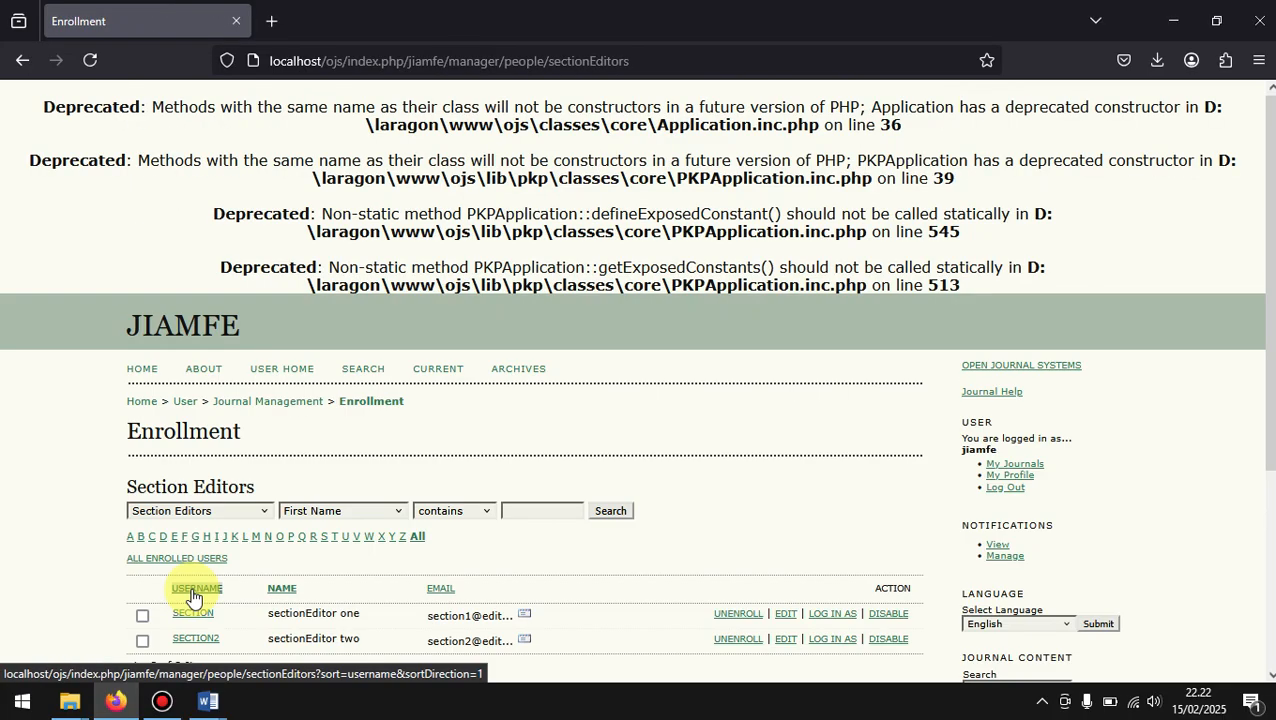
scroll(817, 555, down, 3)
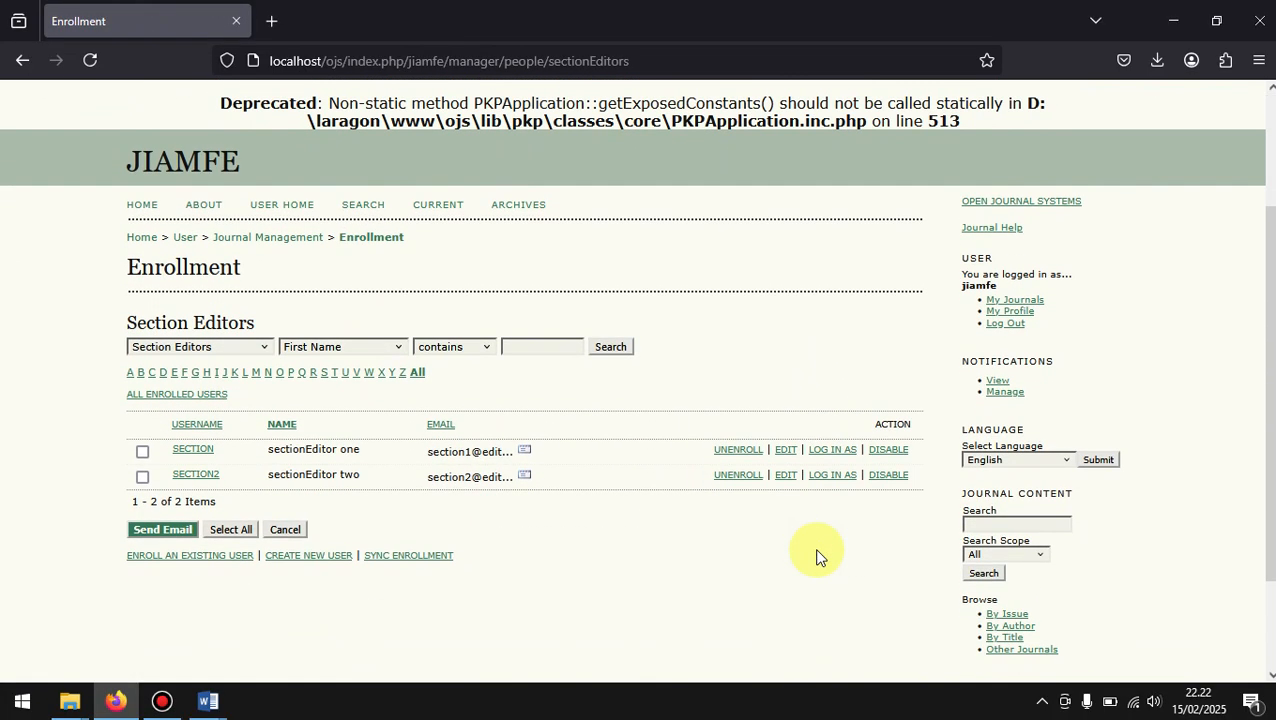
click(832, 452)
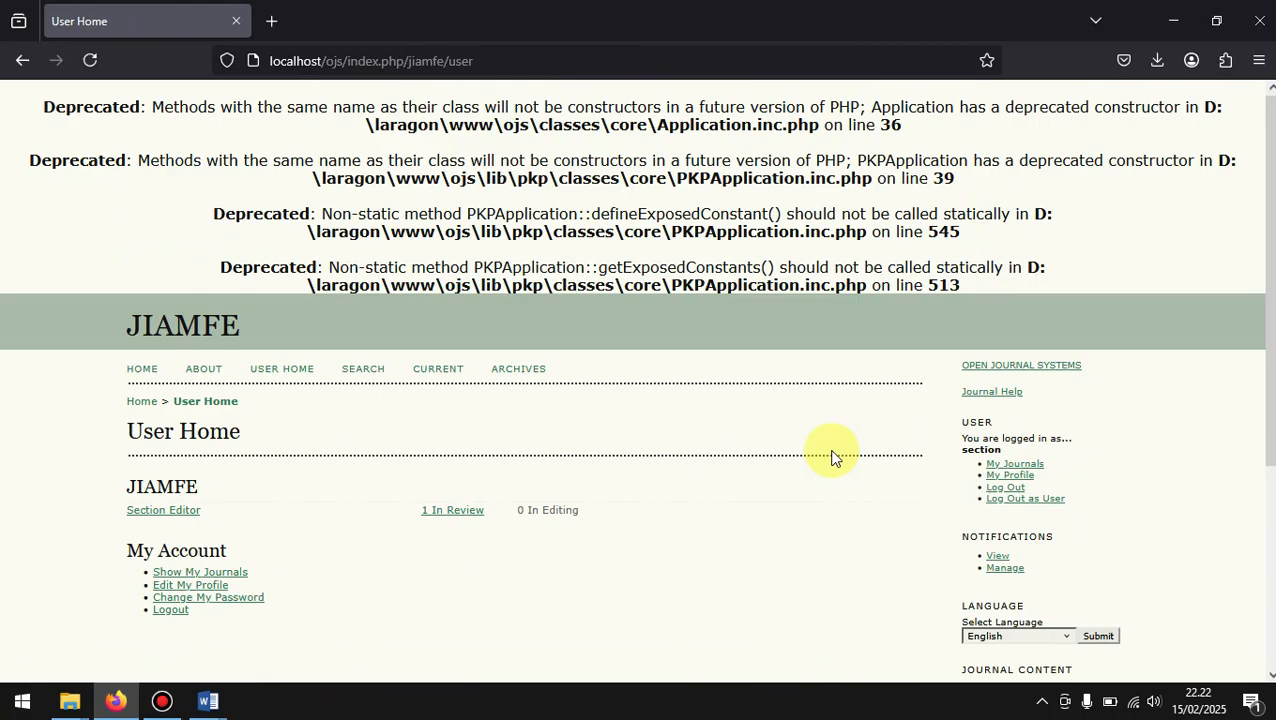
Step: Open the review page of JUDUL ARTIKEL ILMIAH from the section editor's submissions in review and view the peer review and decision sections
click(430, 519)
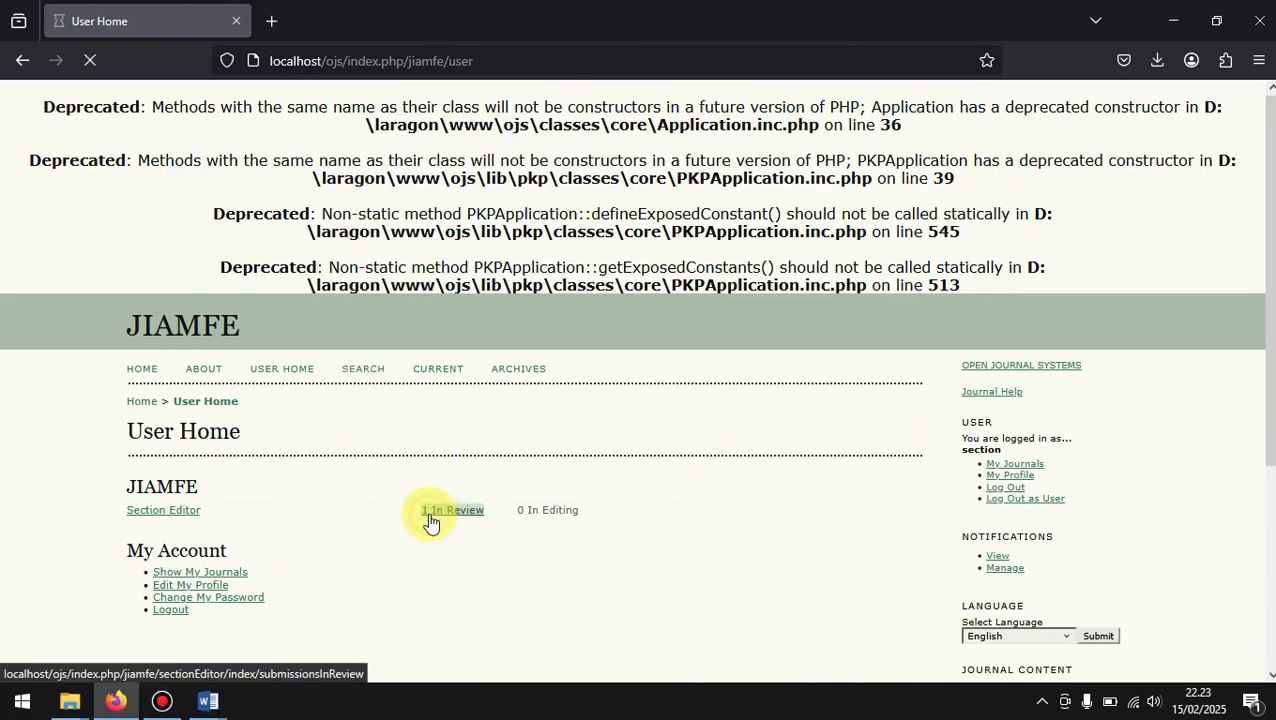
scroll(428, 512, down, 3)
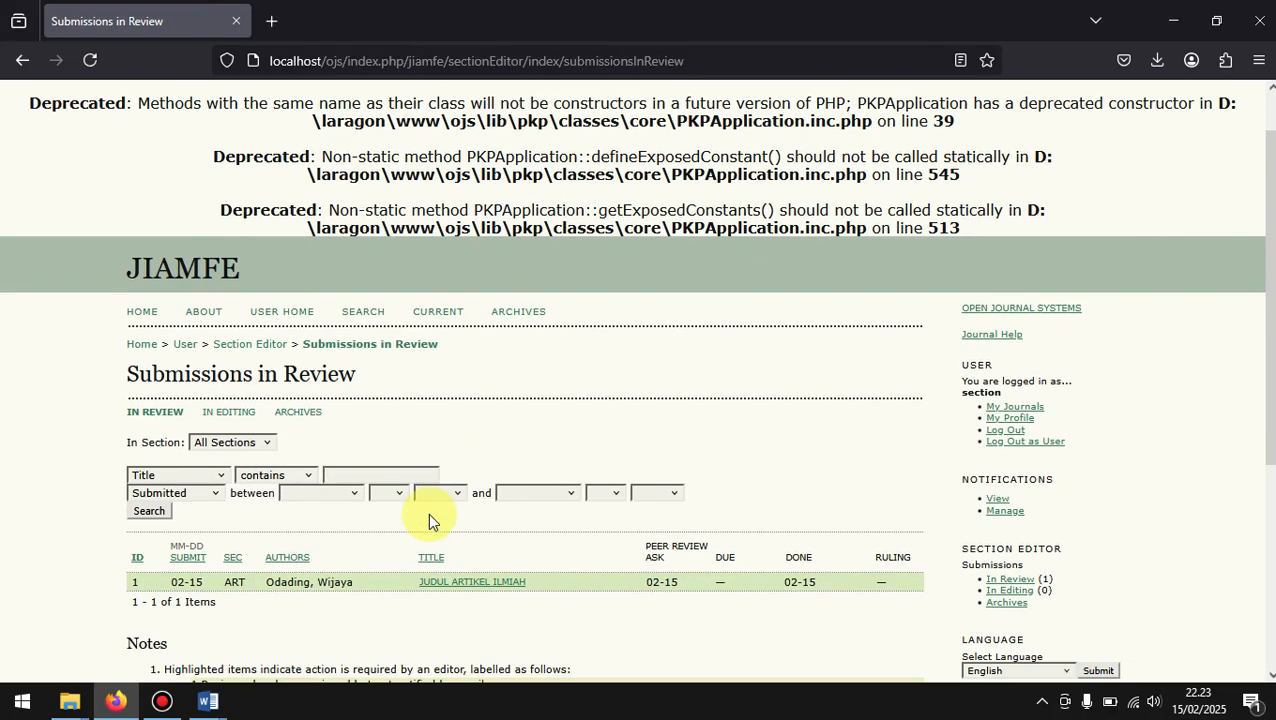
click(481, 343)
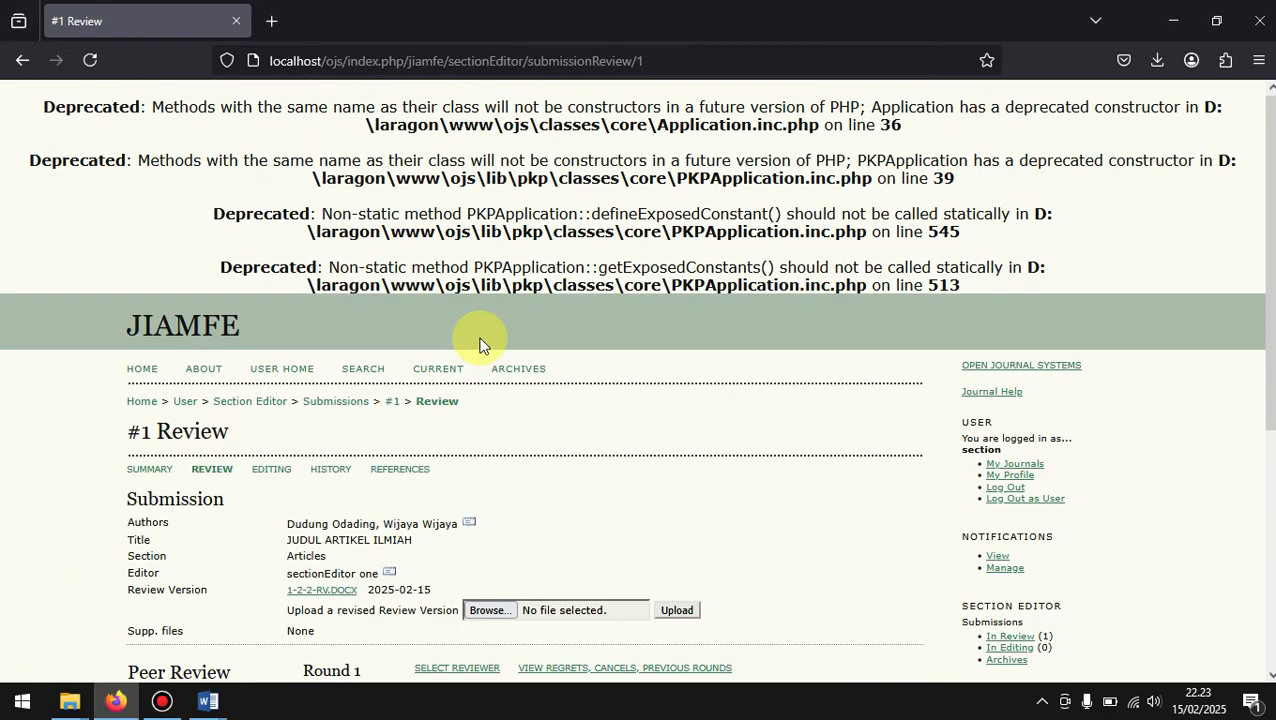
scroll(481, 343, down, 2)
scroll(481, 343, down, 2)
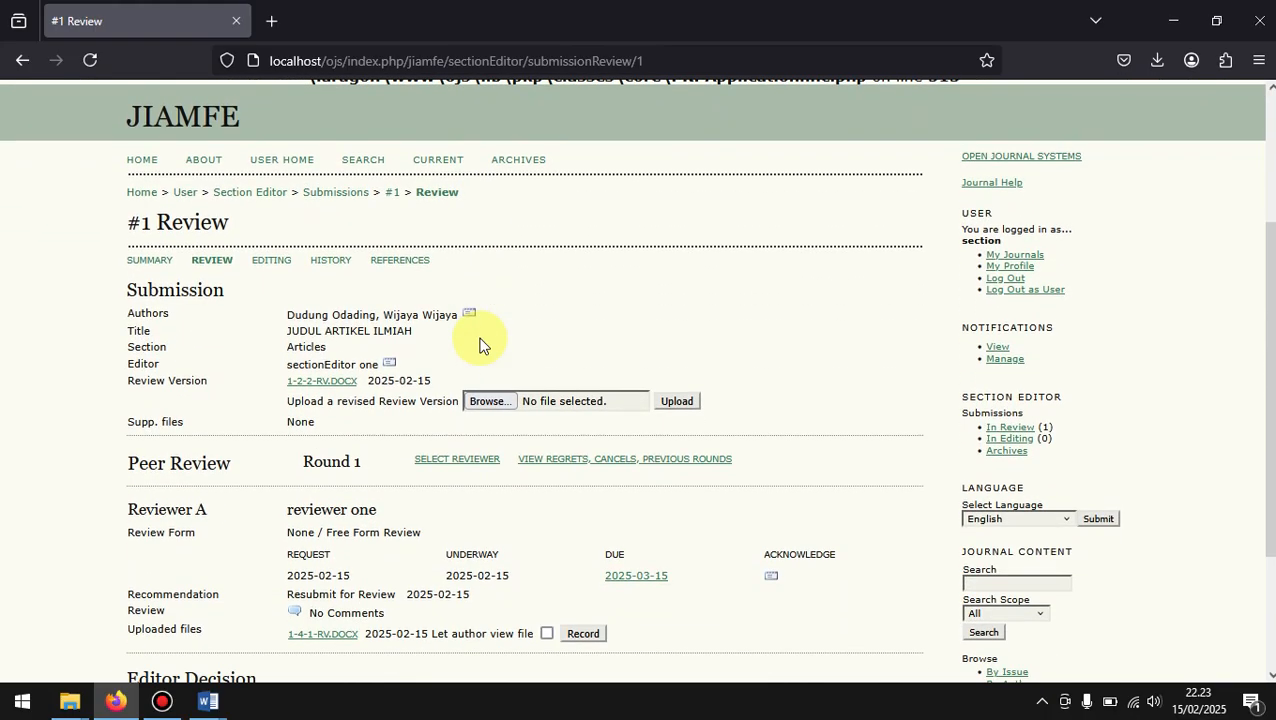
scroll(481, 343, down, 1)
scroll(479, 343, down, 1)
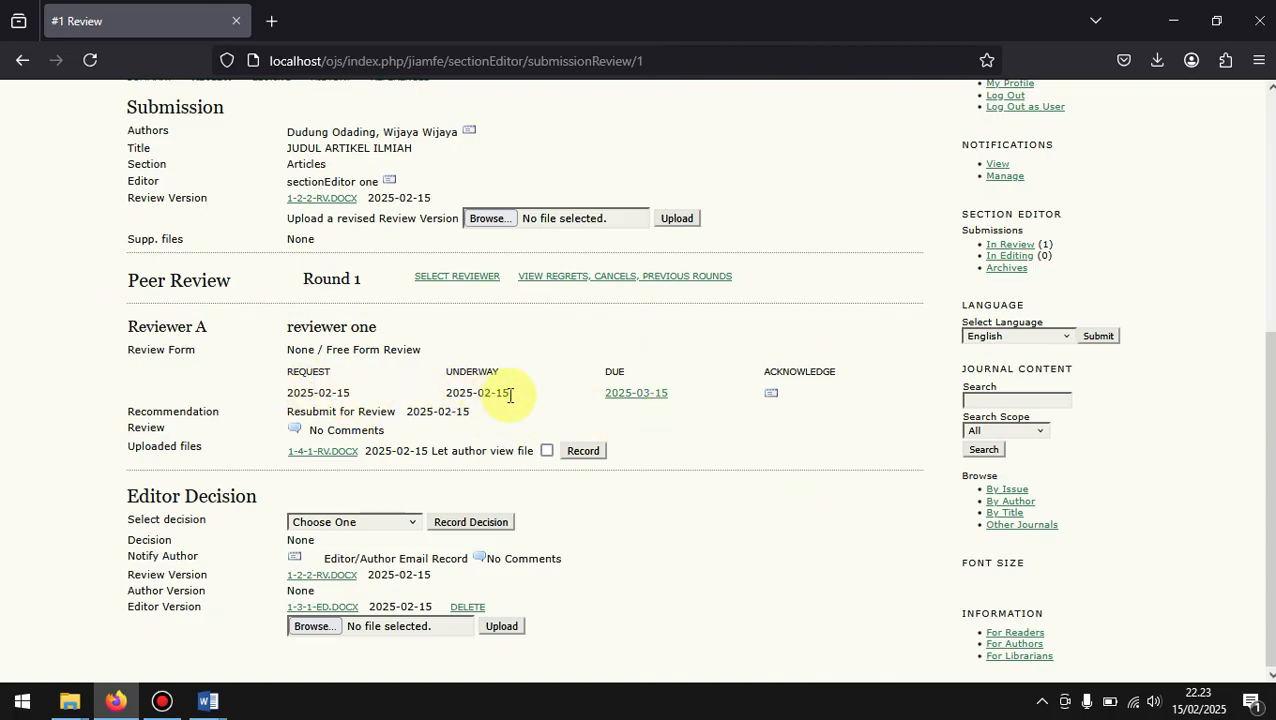
Step: Check Reviewer A's underway date, let the author view the uploaded file 1-4-1-RV.DOCX and record that permission
triple_click(455, 393)
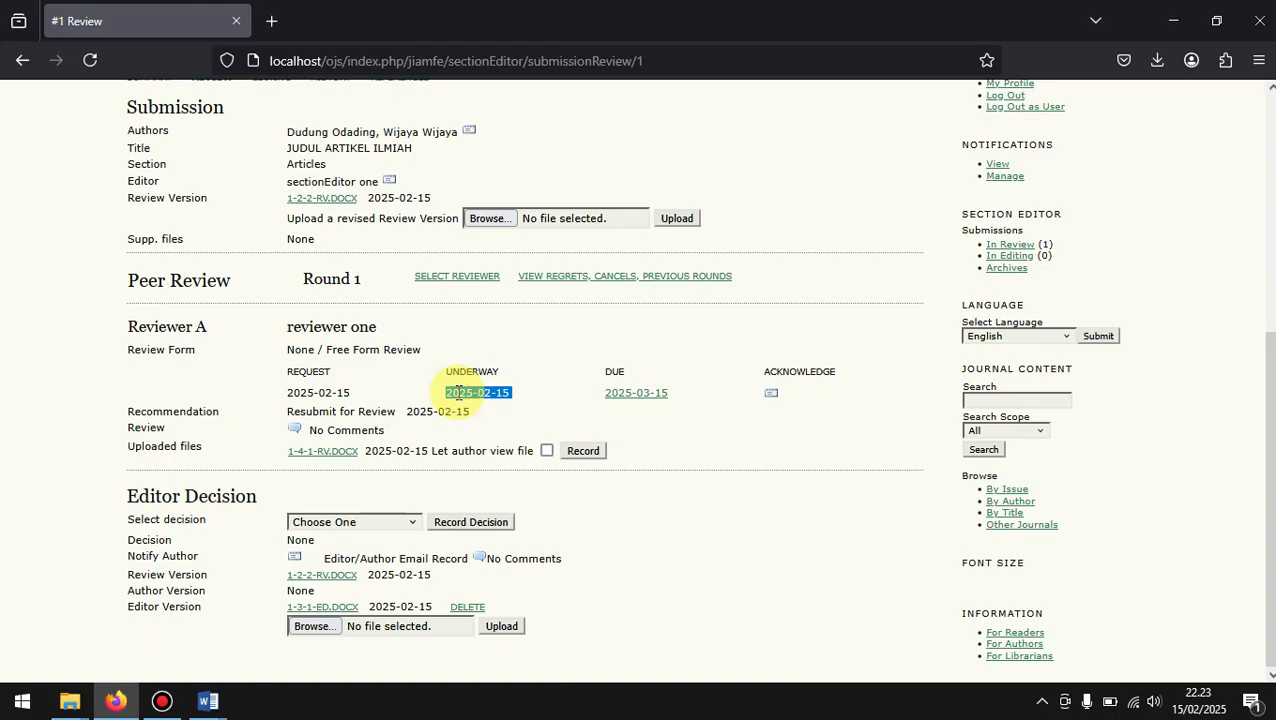
click(497, 345)
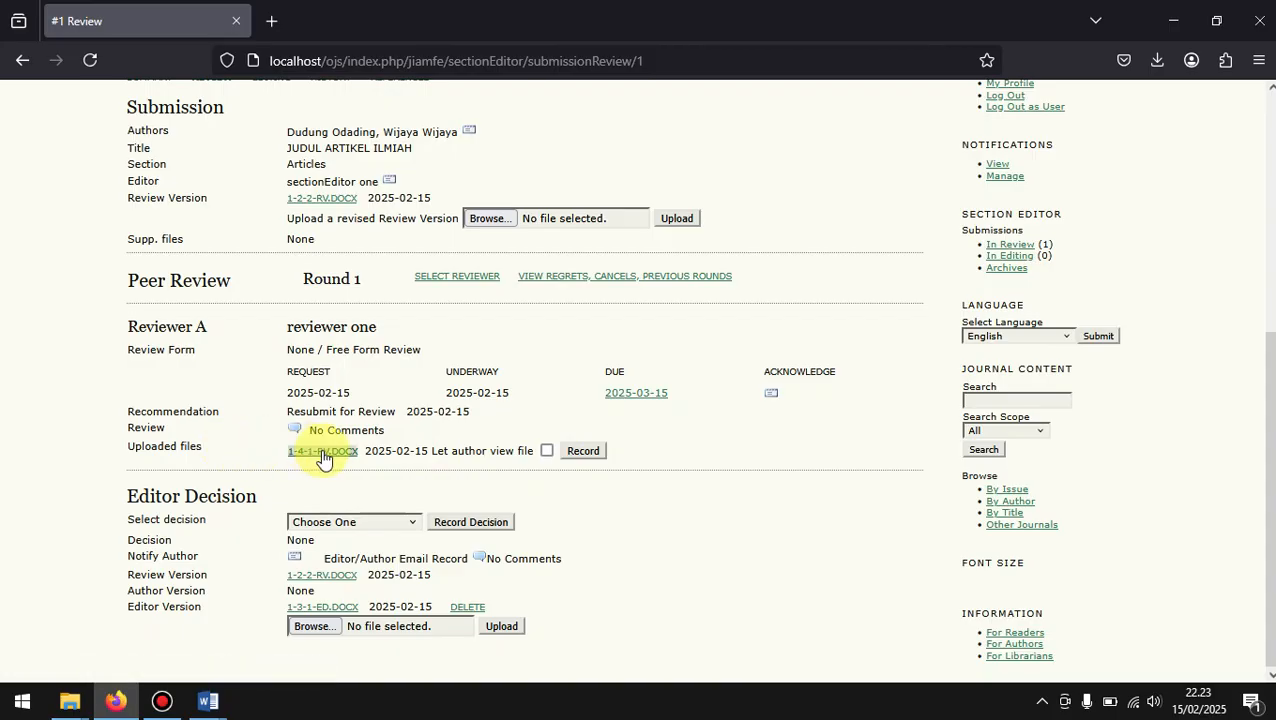
click(546, 451)
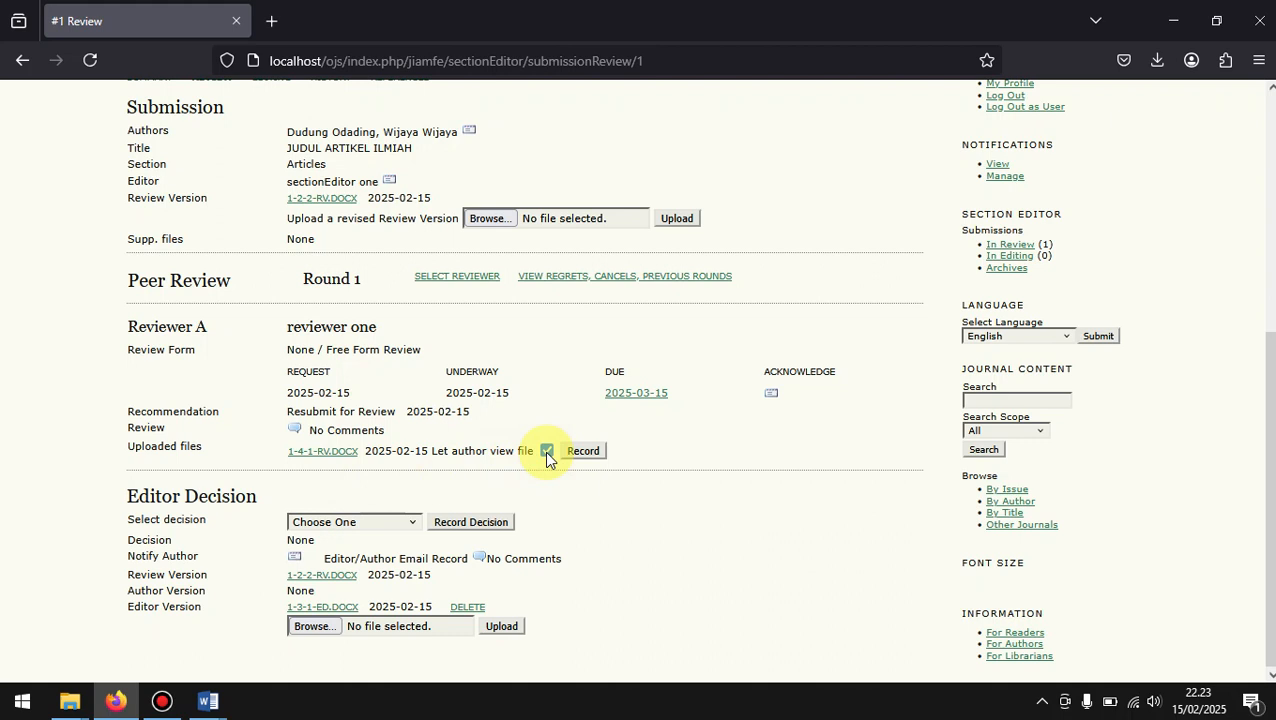
click(583, 452)
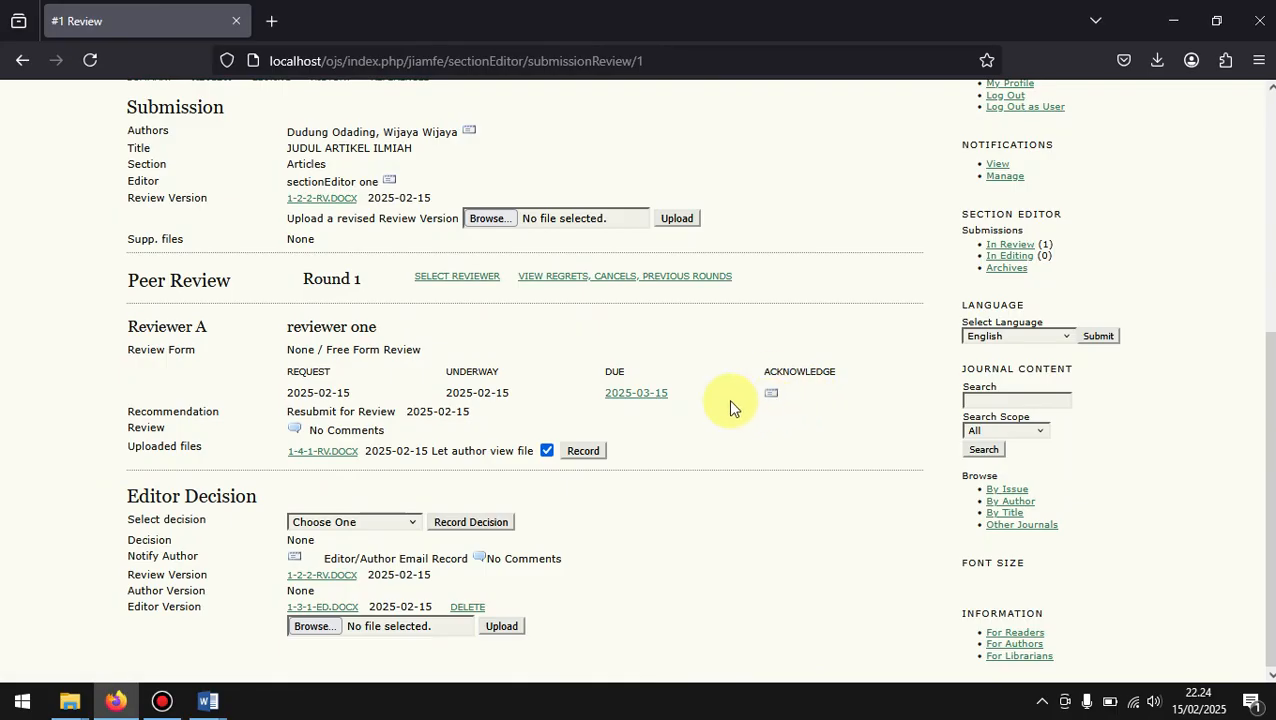
Step: Look over the available editor decisions and compare them with Reviewer A's recommendation
click(335, 527)
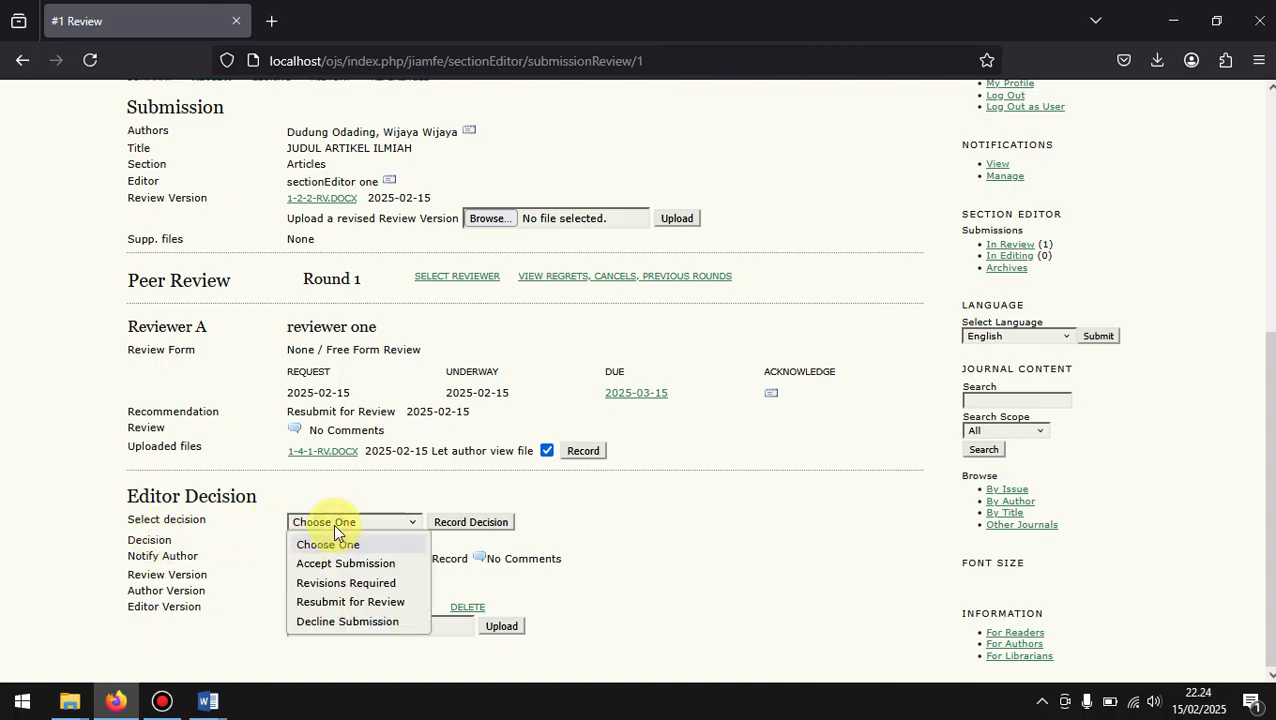
click(367, 500)
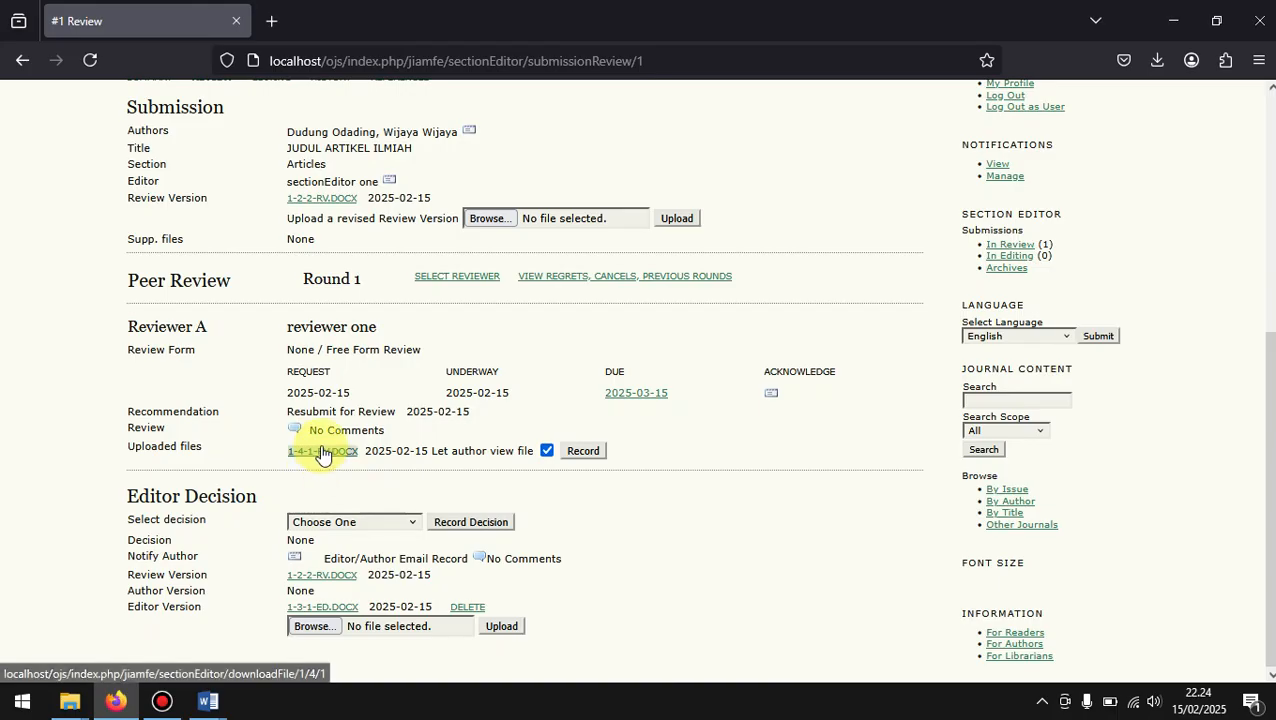
click(287, 414)
drag(287, 411, 383, 411)
click(382, 411)
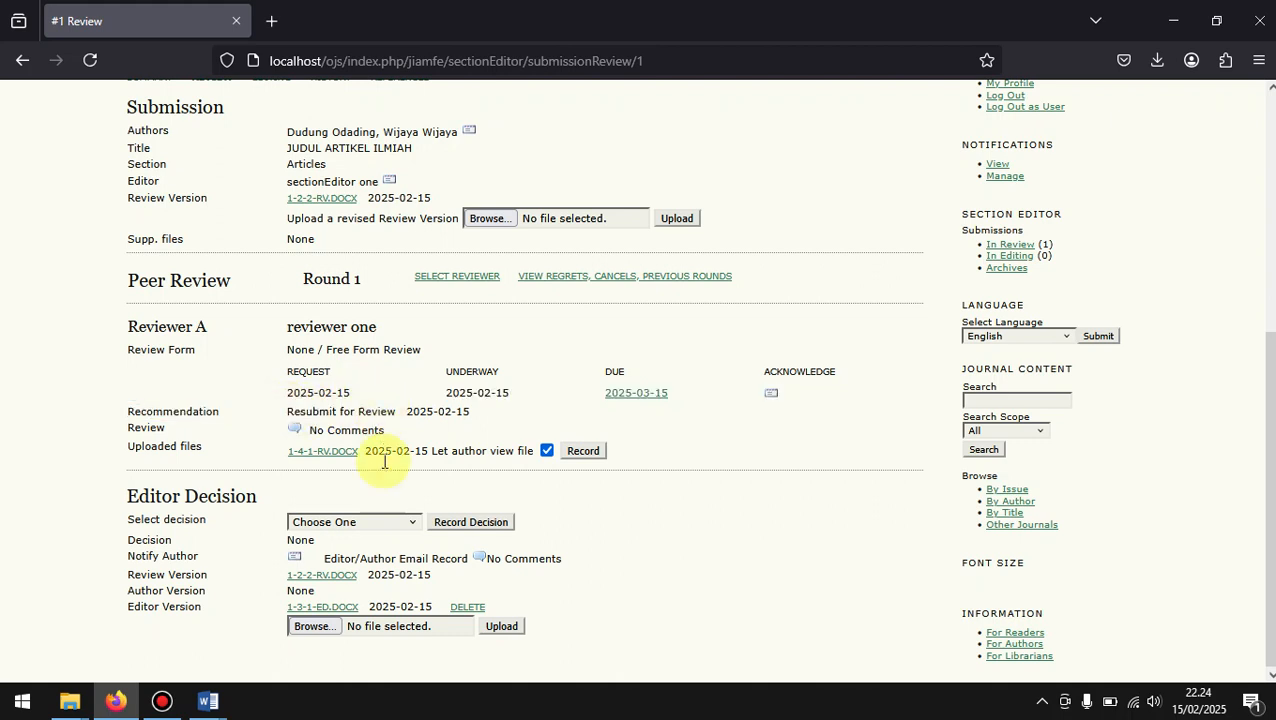
Step: Choose Revisions Required as the editor decision for the manuscript
click(362, 522)
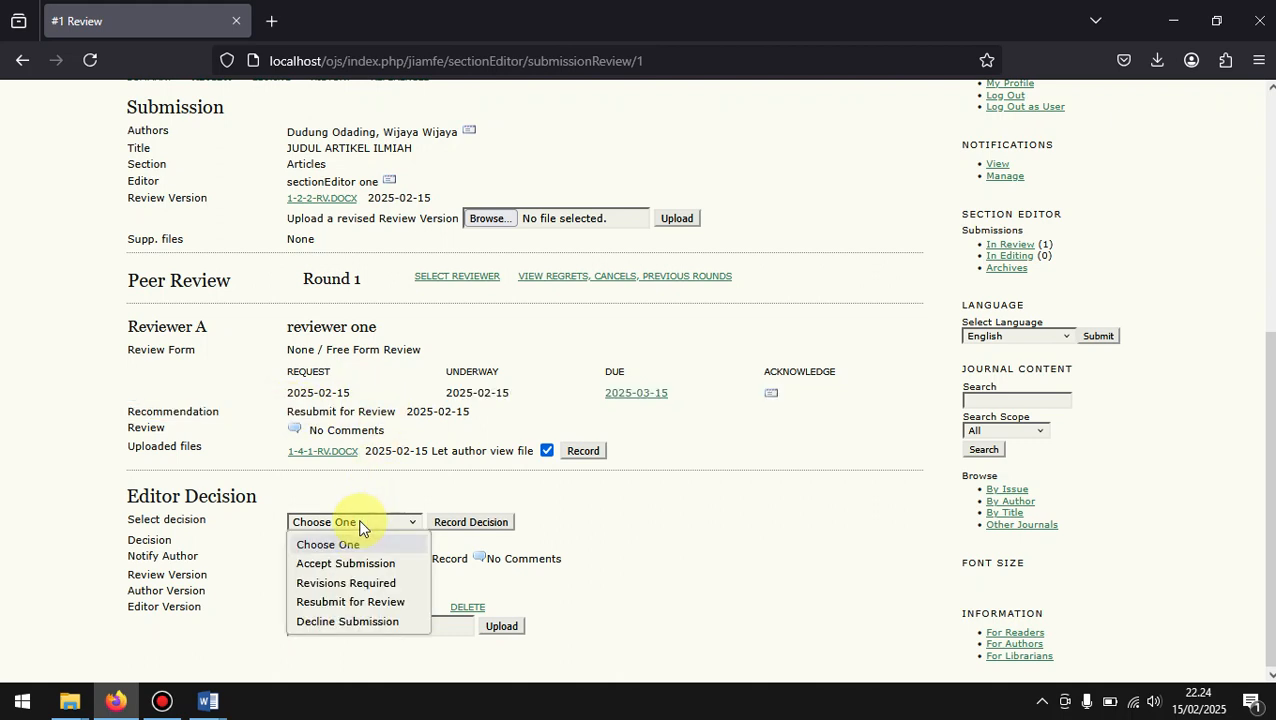
click(374, 586)
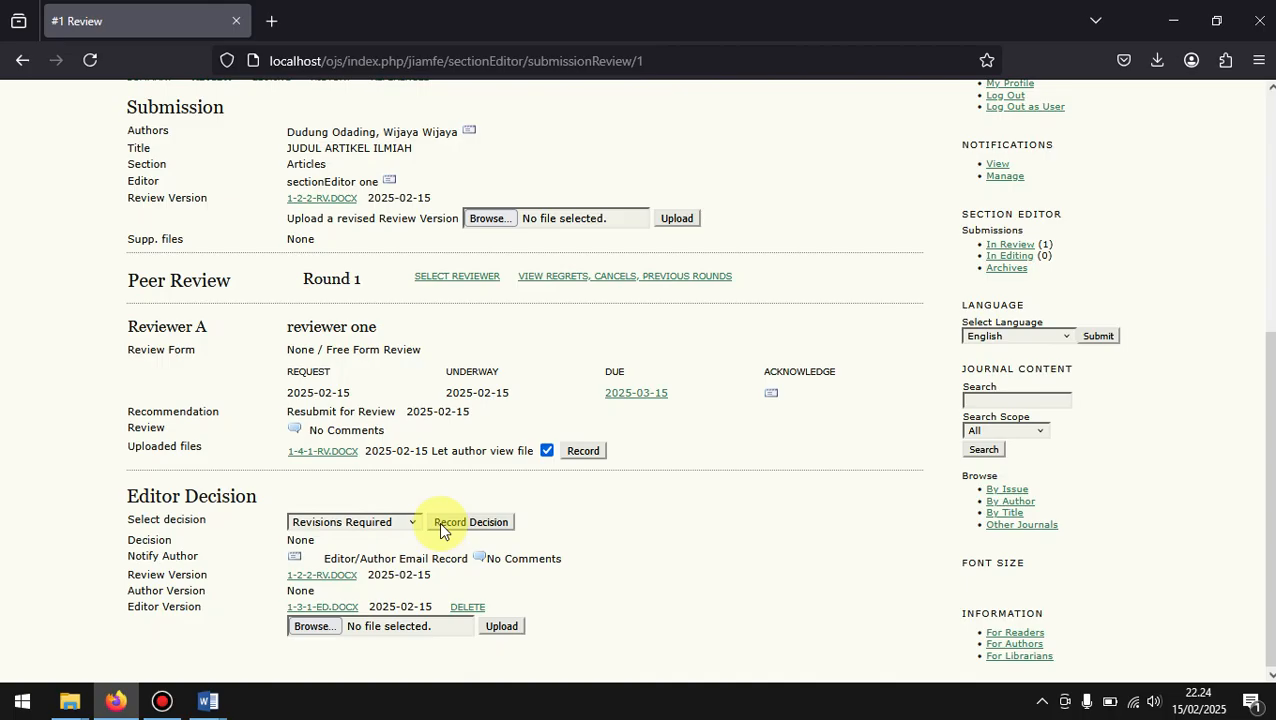
click(398, 521)
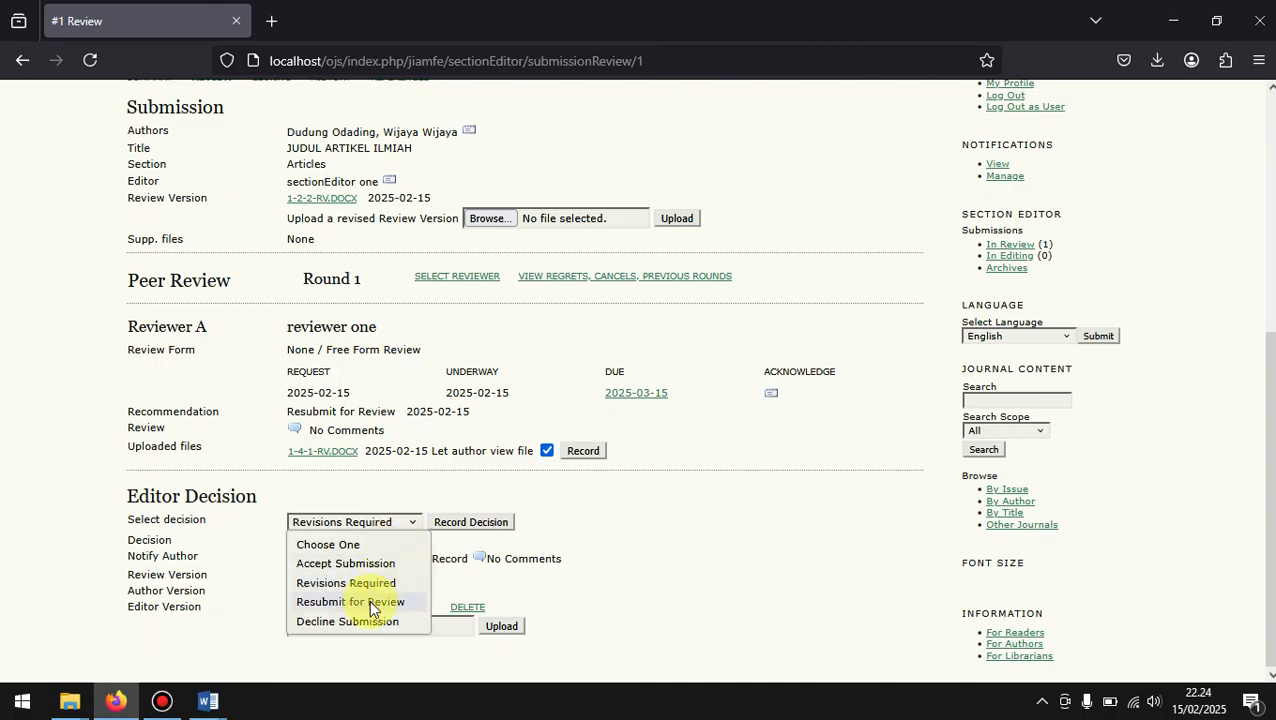
click(346, 583)
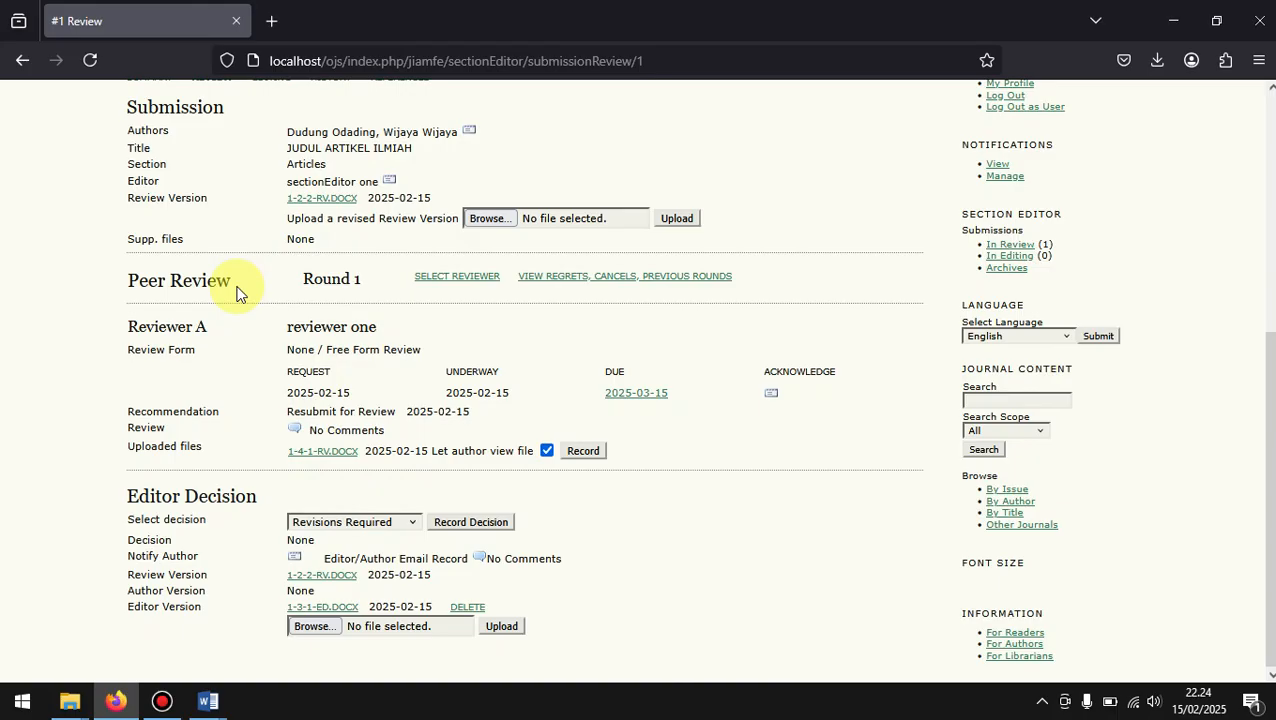
Step: Set the editor decision to Resubmit for Review, record it and view the updated decision section
click(408, 521)
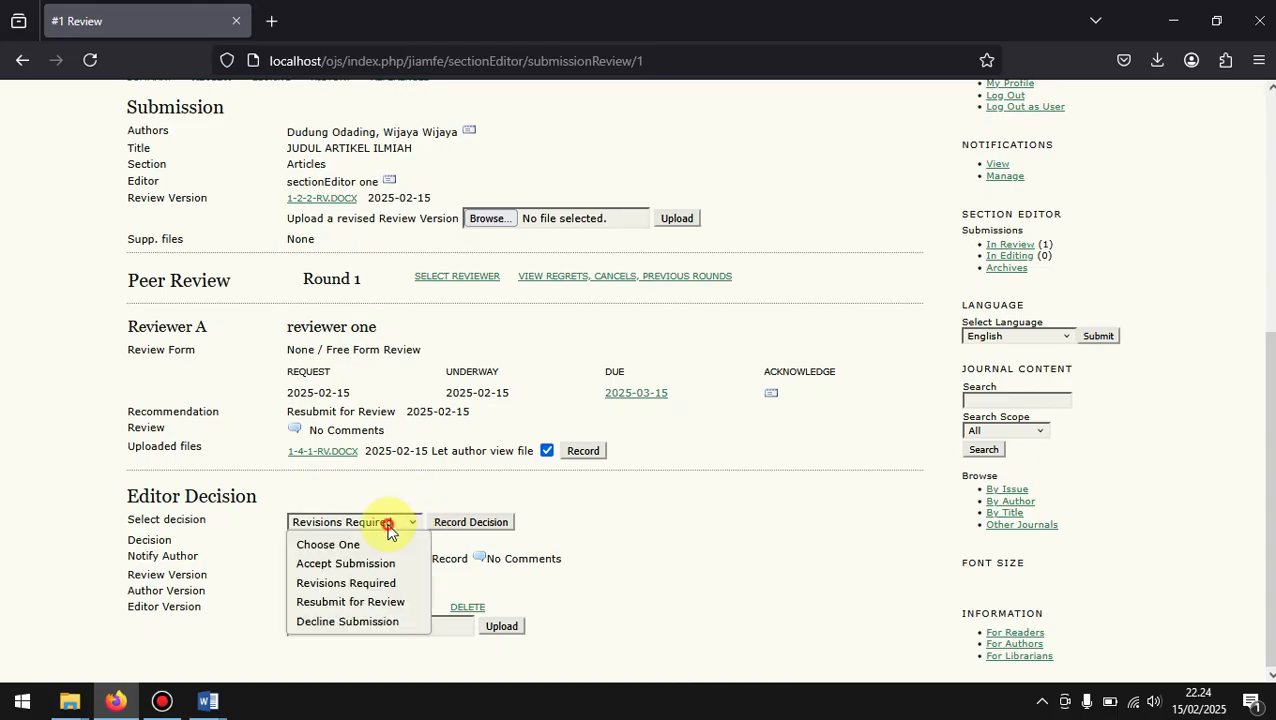
click(378, 602)
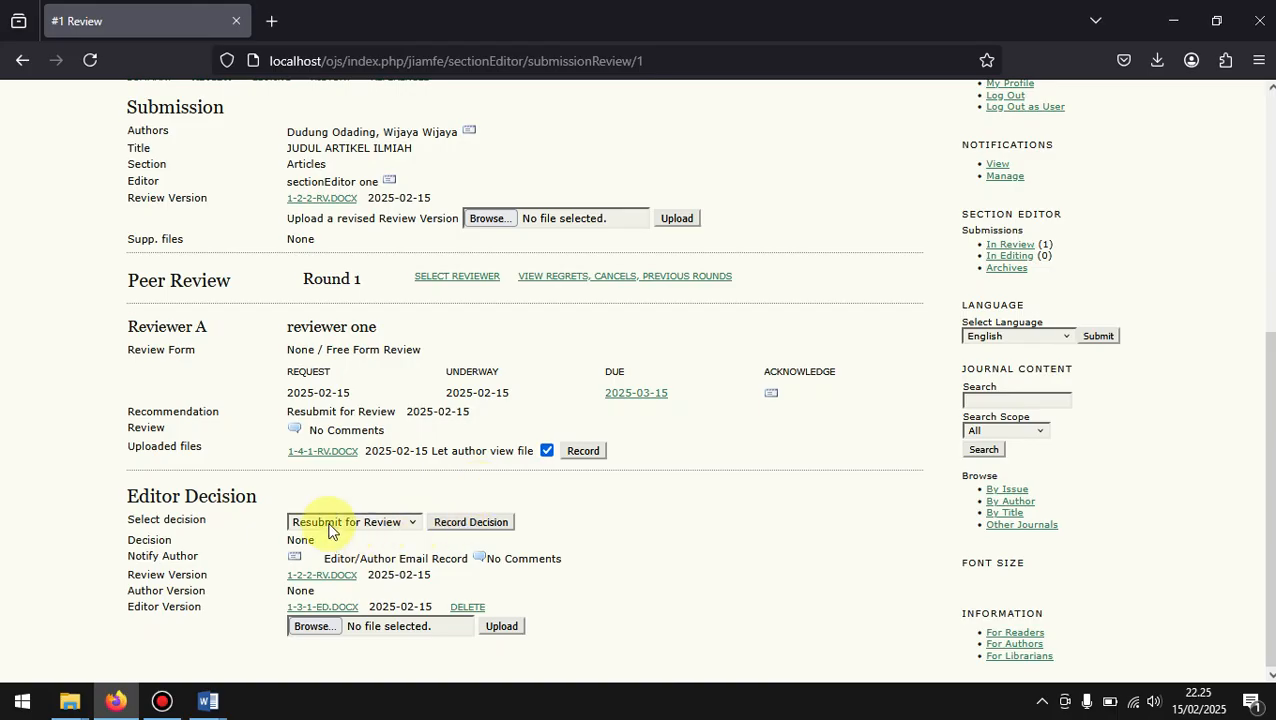
click(462, 523)
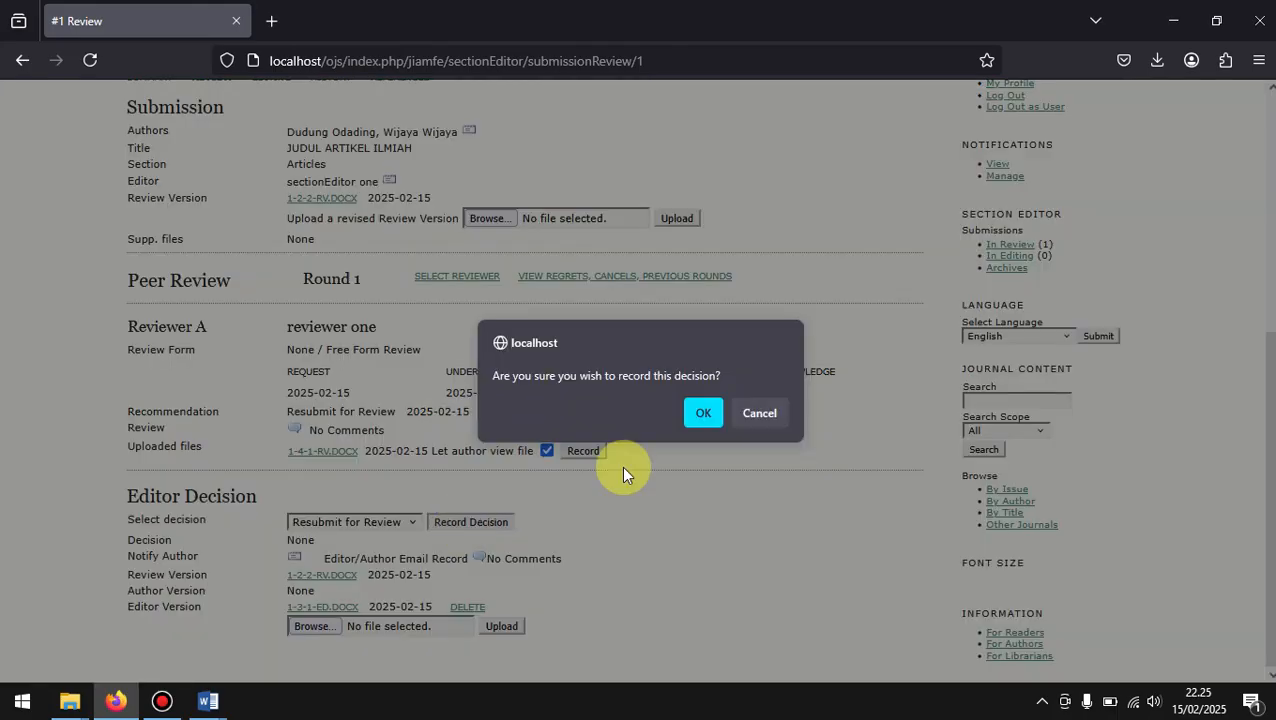
click(705, 414)
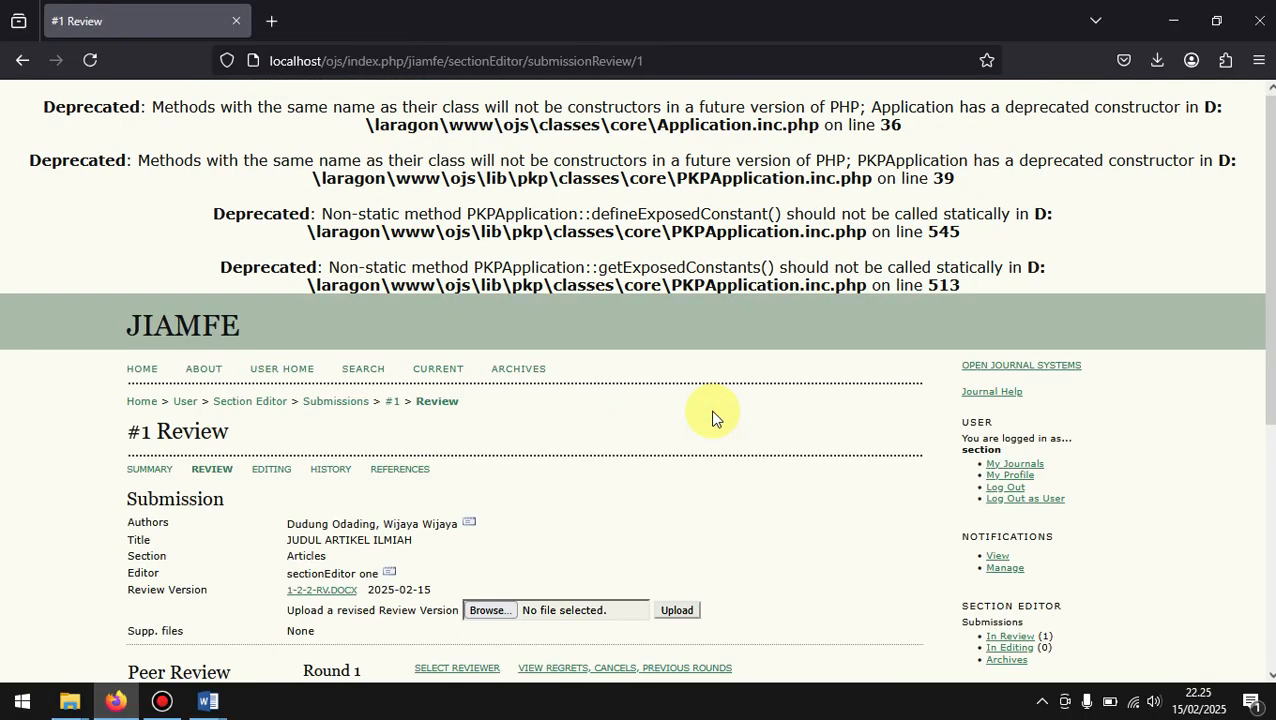
scroll(712, 418, down, 4)
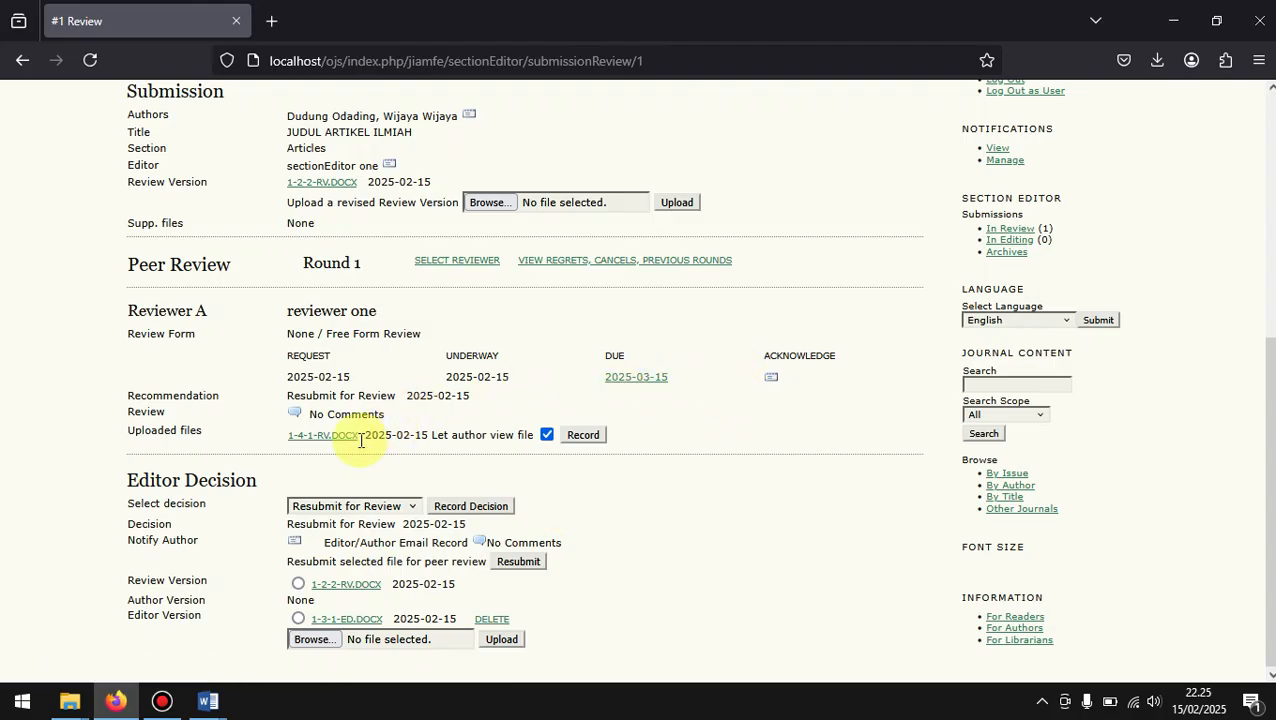
Step: Return to the journal manager account, list the journal's enrolled authors and log in as the second one
scroll(911, 341, up, 3)
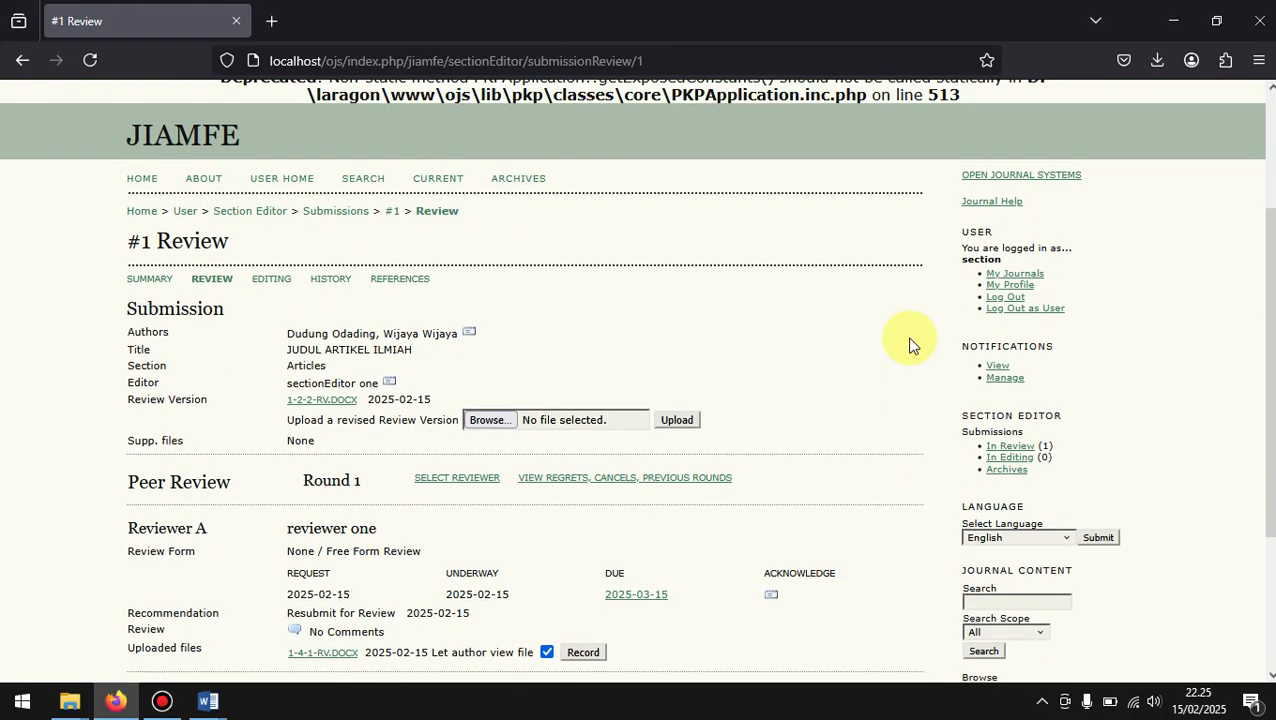
click(998, 310)
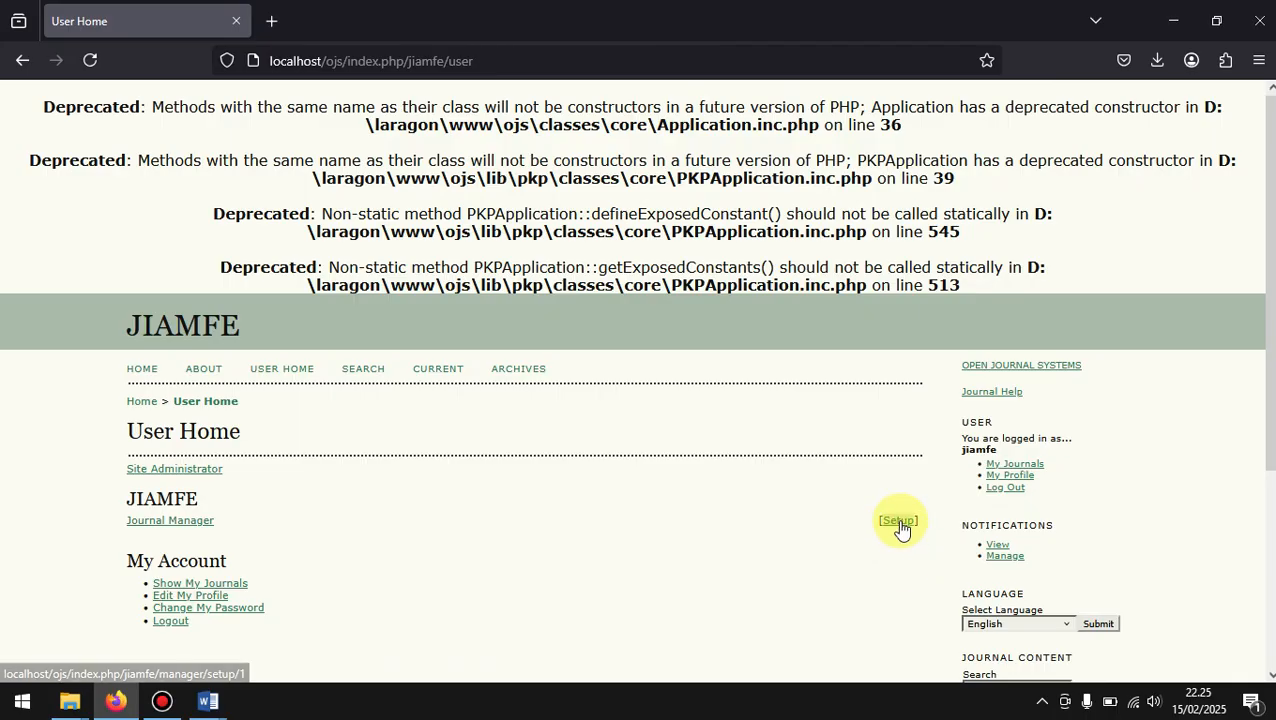
click(185, 527)
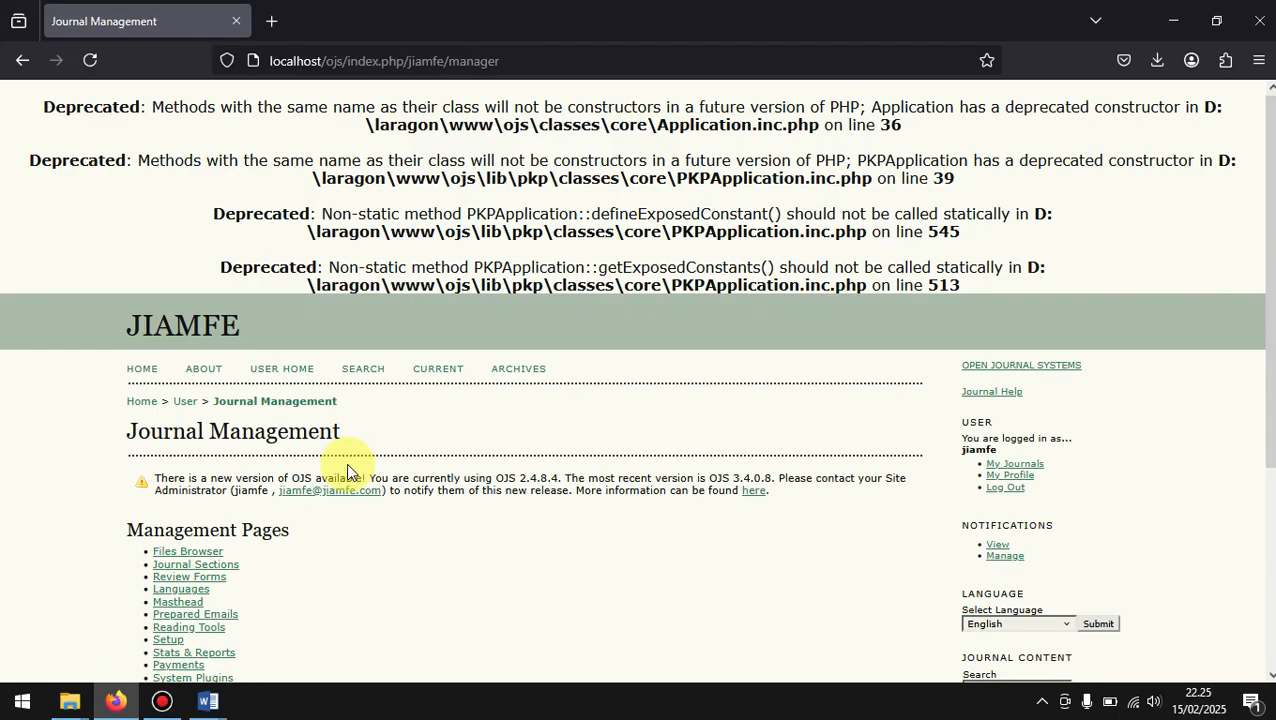
scroll(398, 497, down, 3)
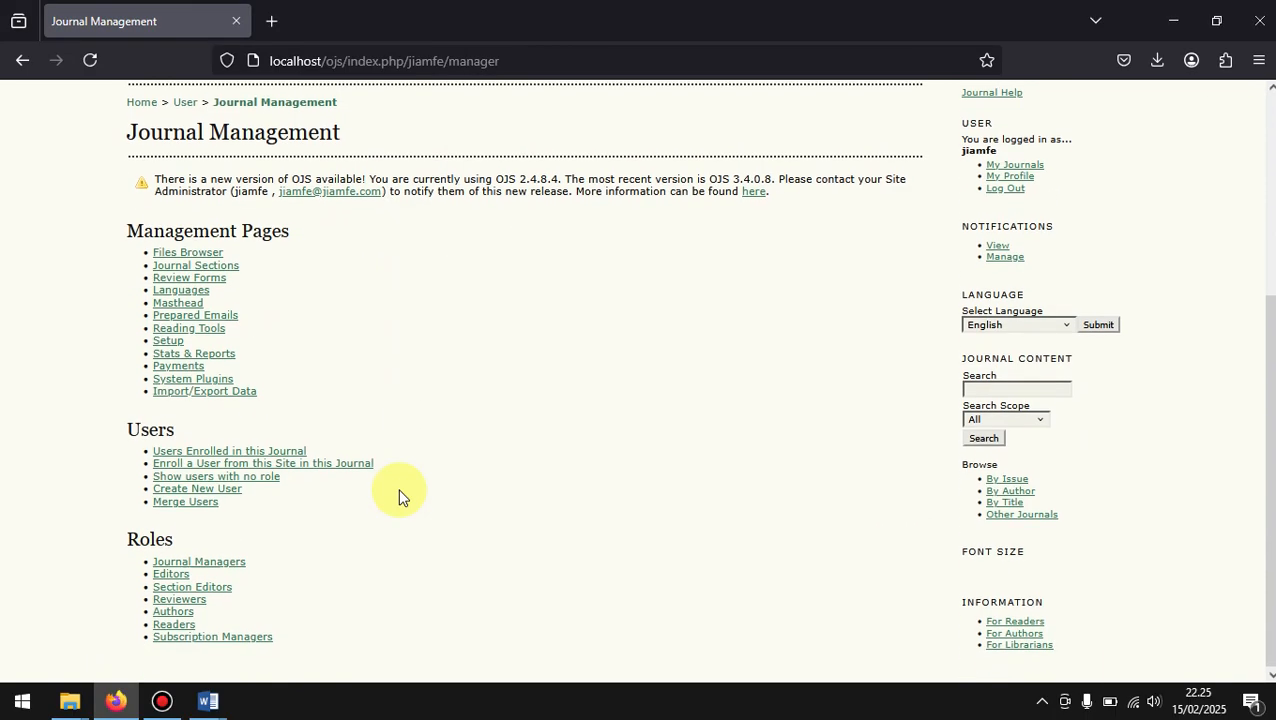
click(170, 615)
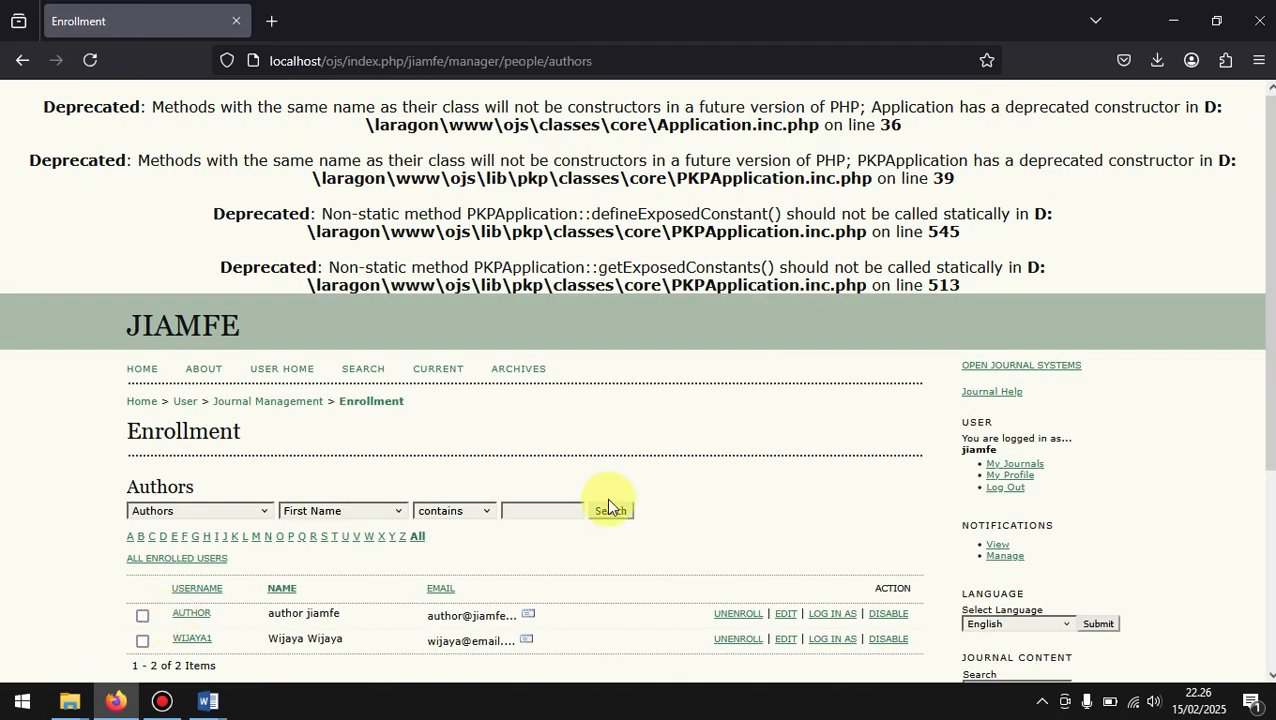
scroll(606, 497, down, 2)
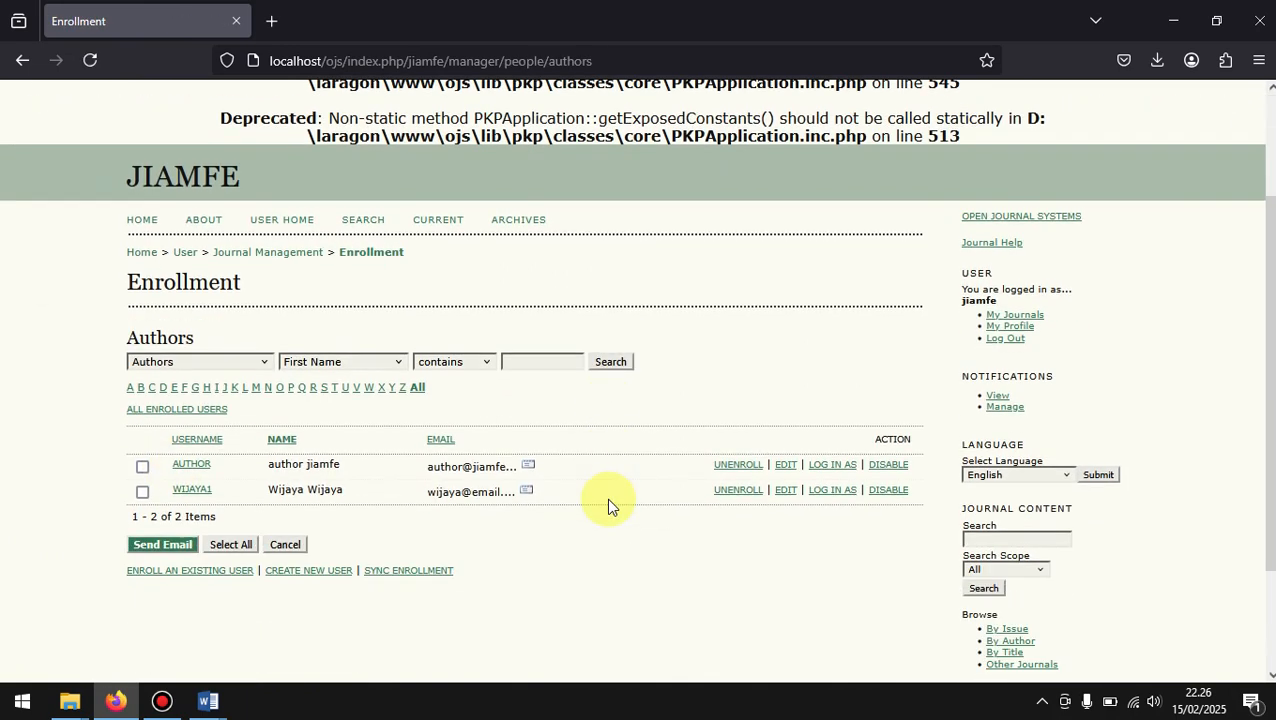
click(826, 490)
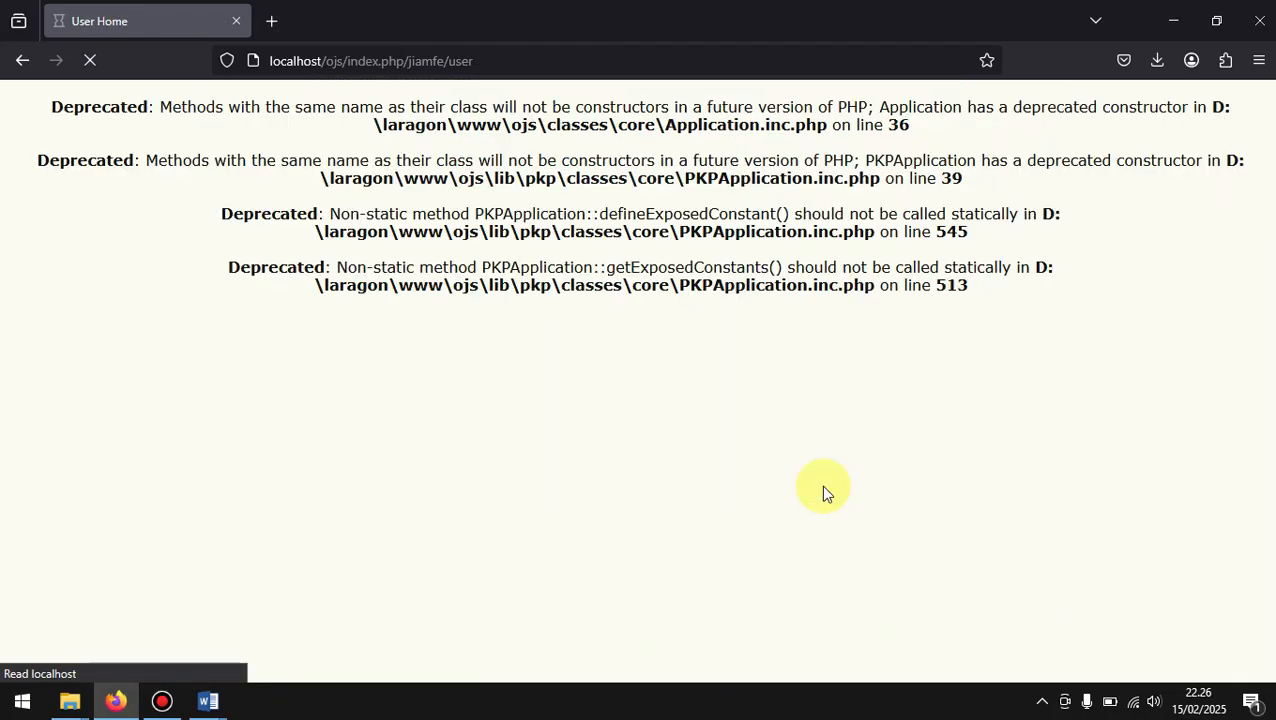
Step: Open the review page of JUDUL ARTIKEL ILMIAH from the author's active submissions and view the peer review and decision sections
scroll(820, 484, down, 2)
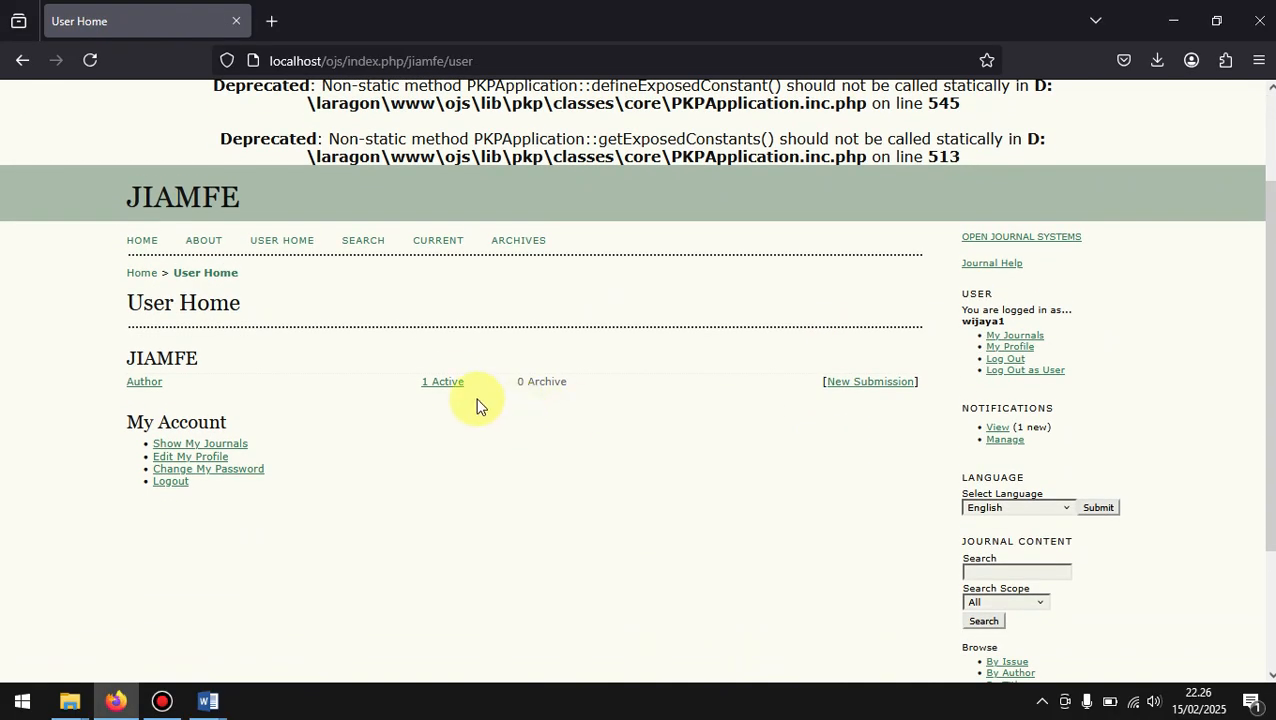
click(443, 381)
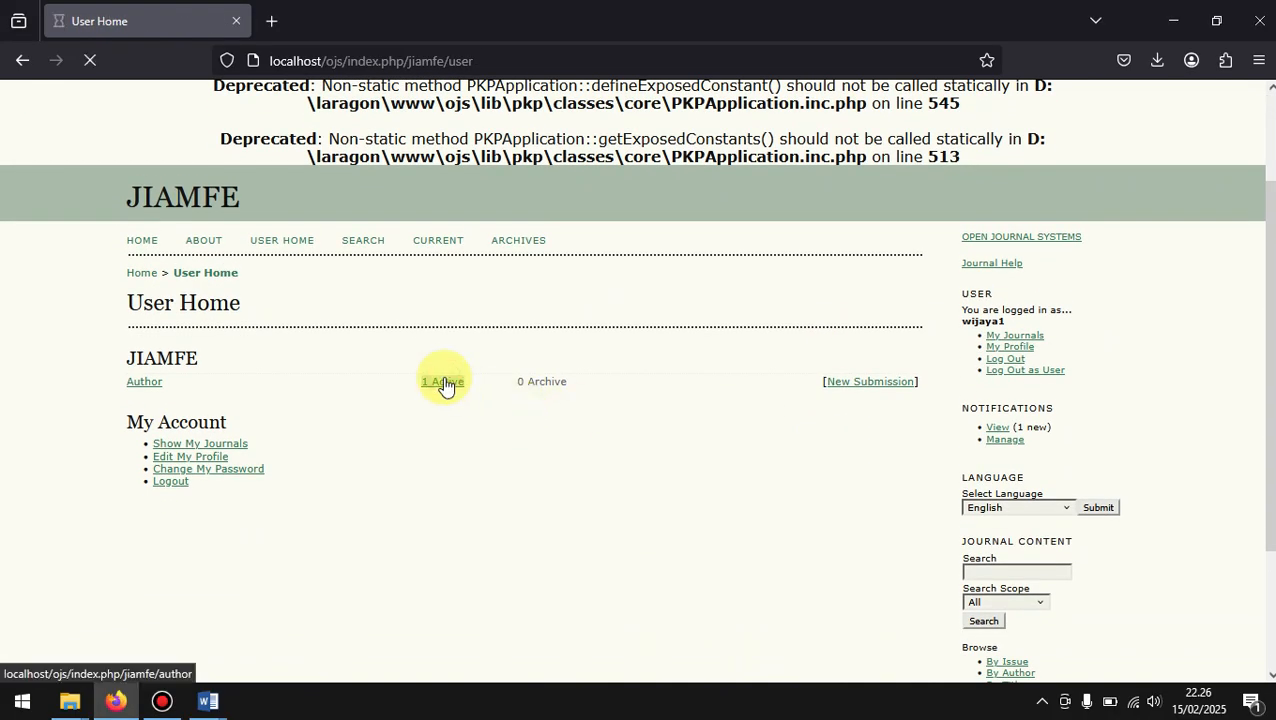
scroll(444, 378, down, 3)
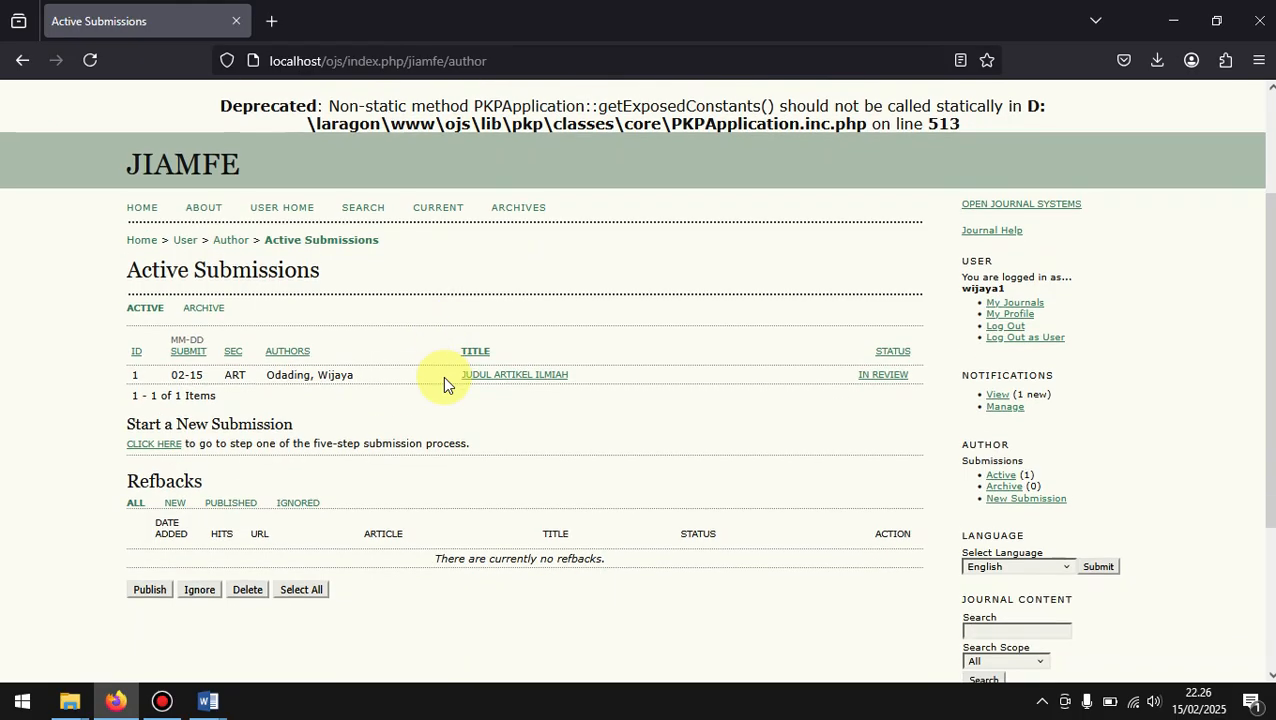
click(522, 378)
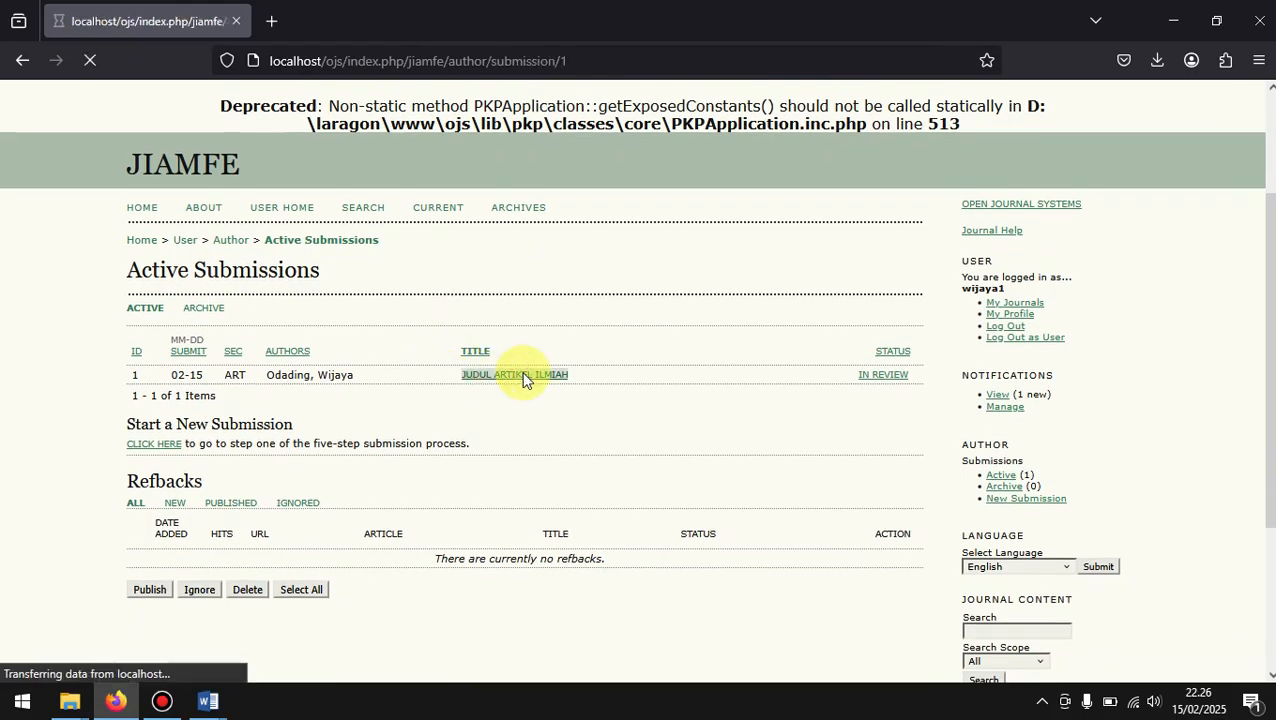
scroll(521, 379, down, 2)
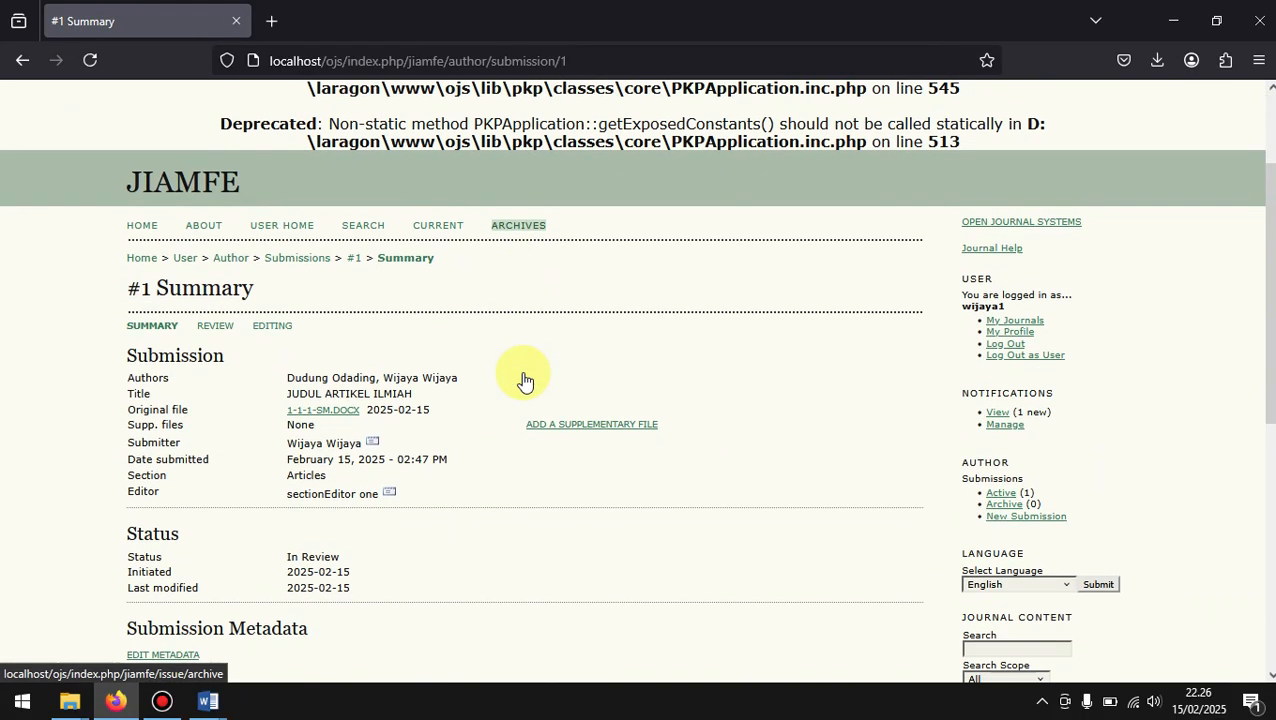
click(210, 326)
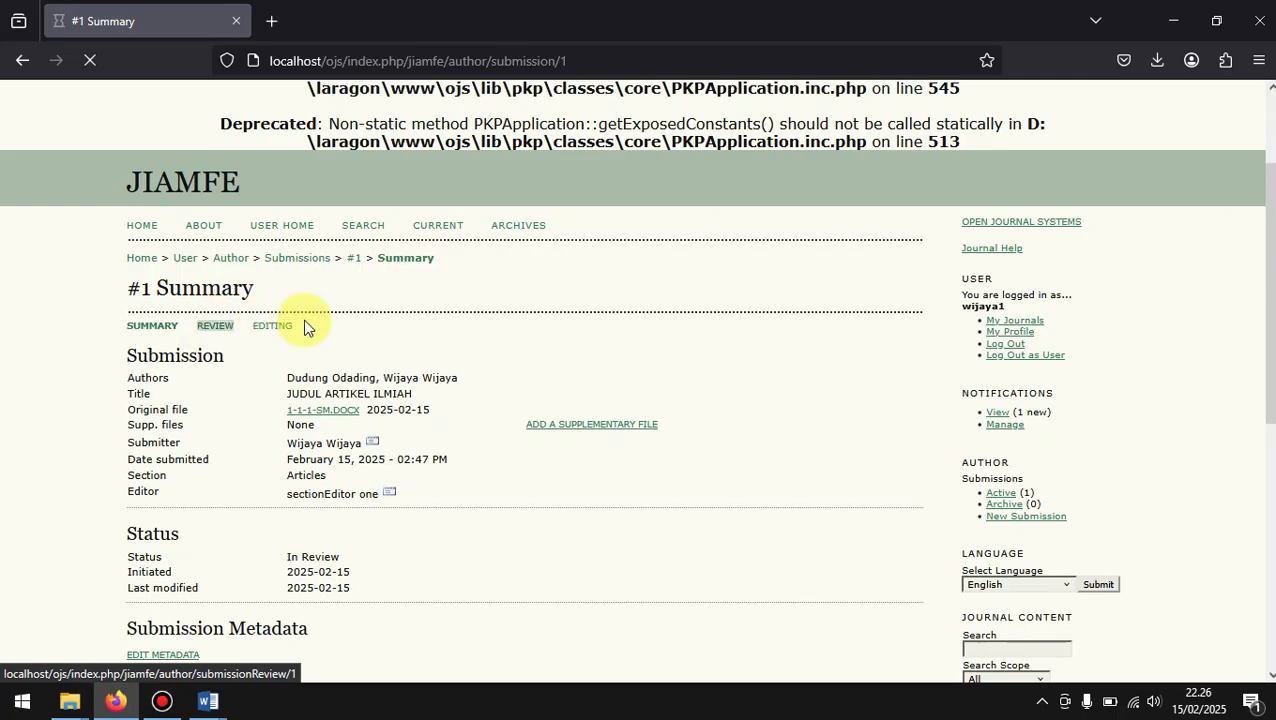
scroll(425, 359, down, 3)
scroll(425, 359, down, 1)
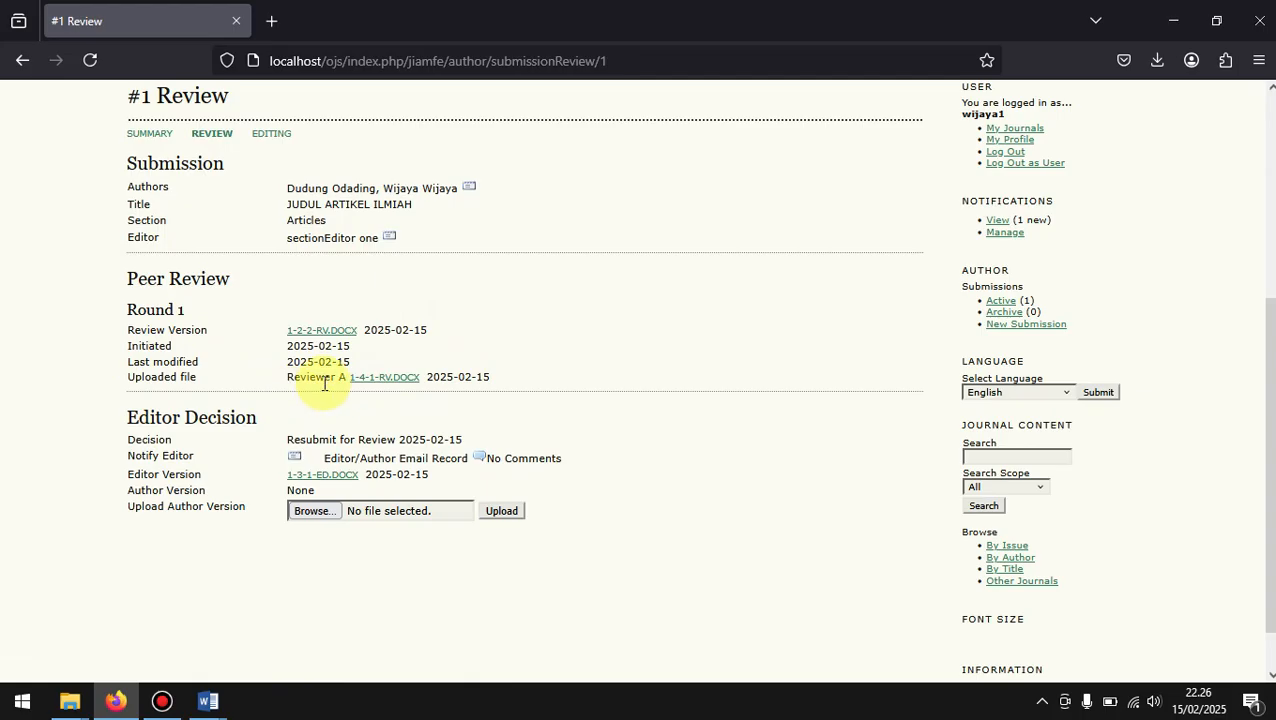
Step: Download Reviewer A's uploaded file 1-4-1-RV.DOCX and open it in Word, recovering its contents
click(408, 391)
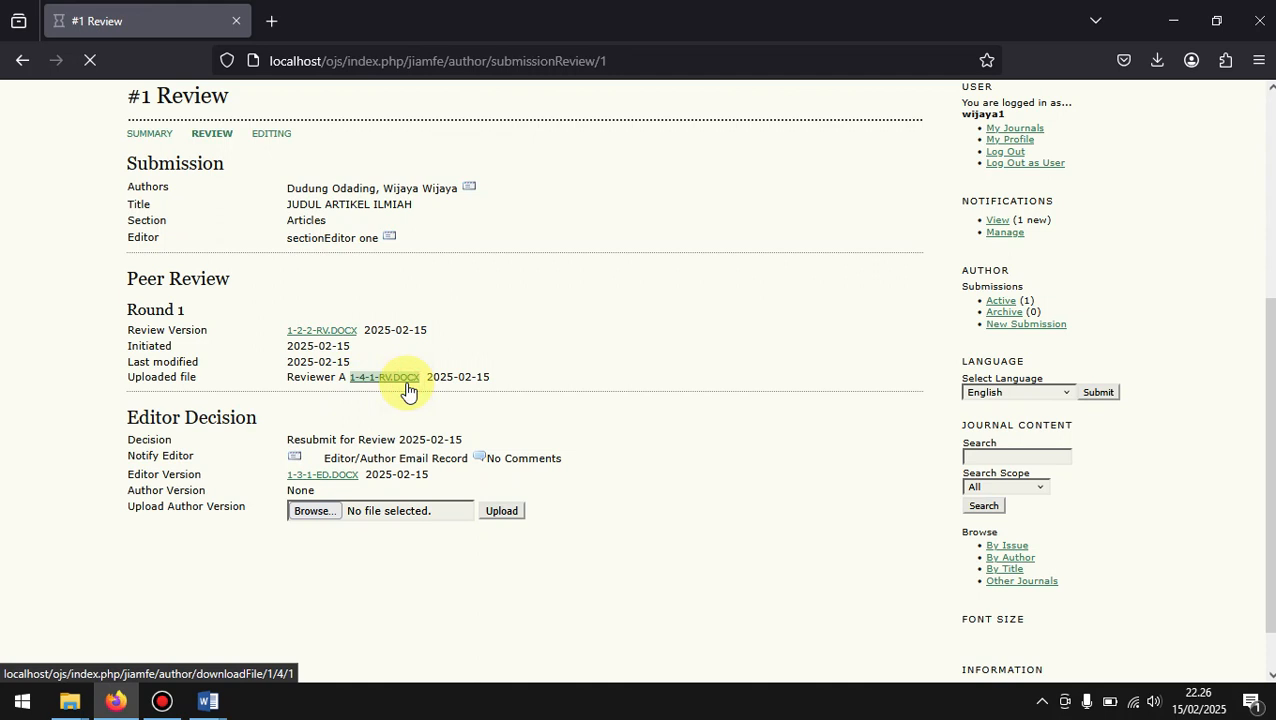
click(853, 114)
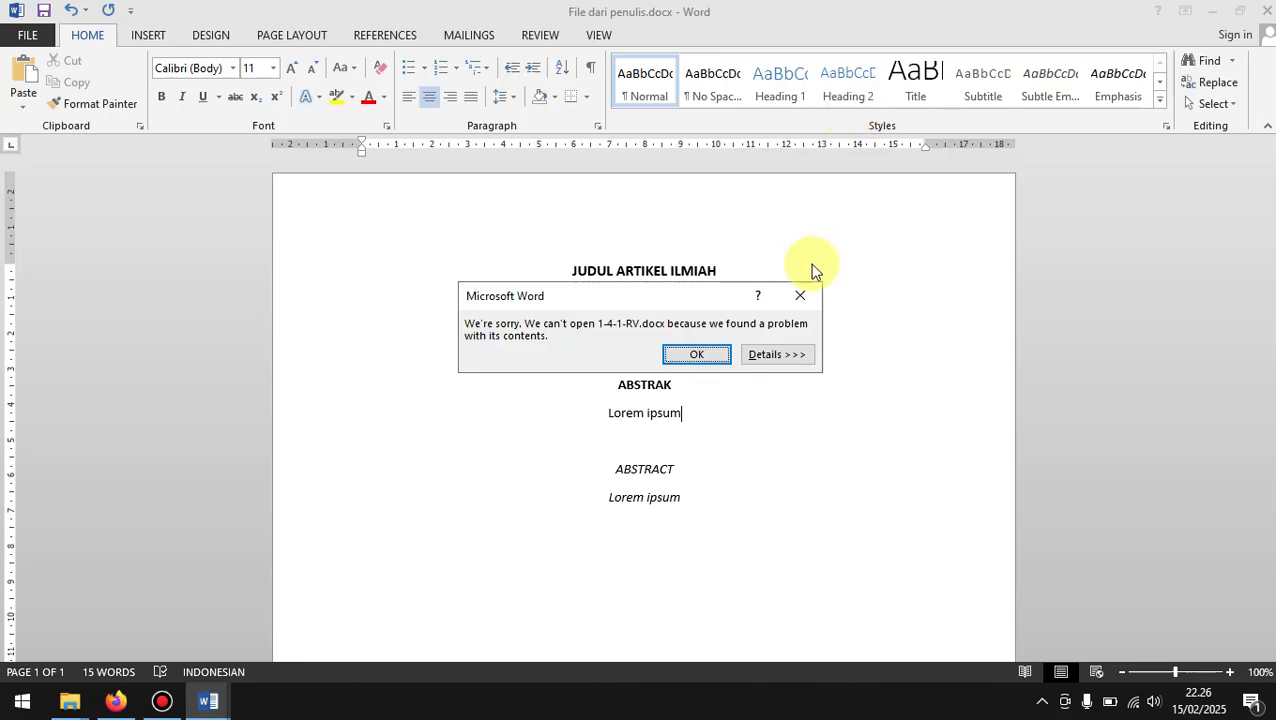
click(695, 357)
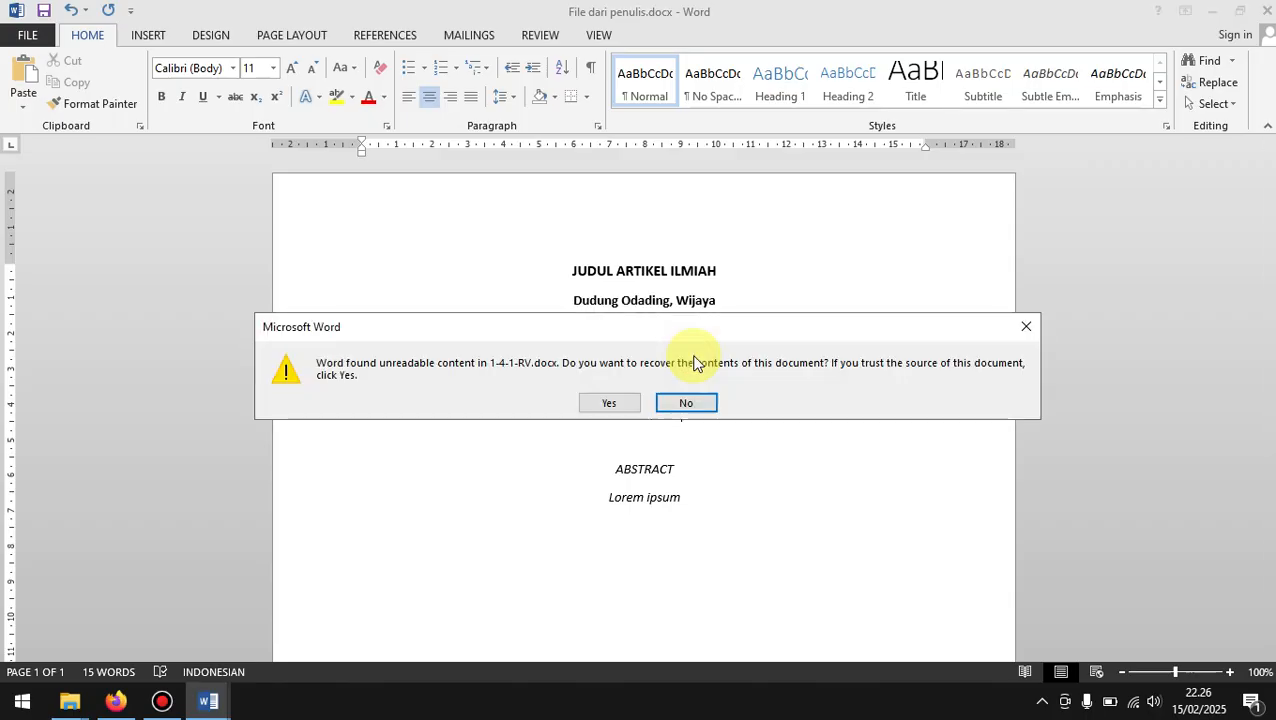
click(607, 399)
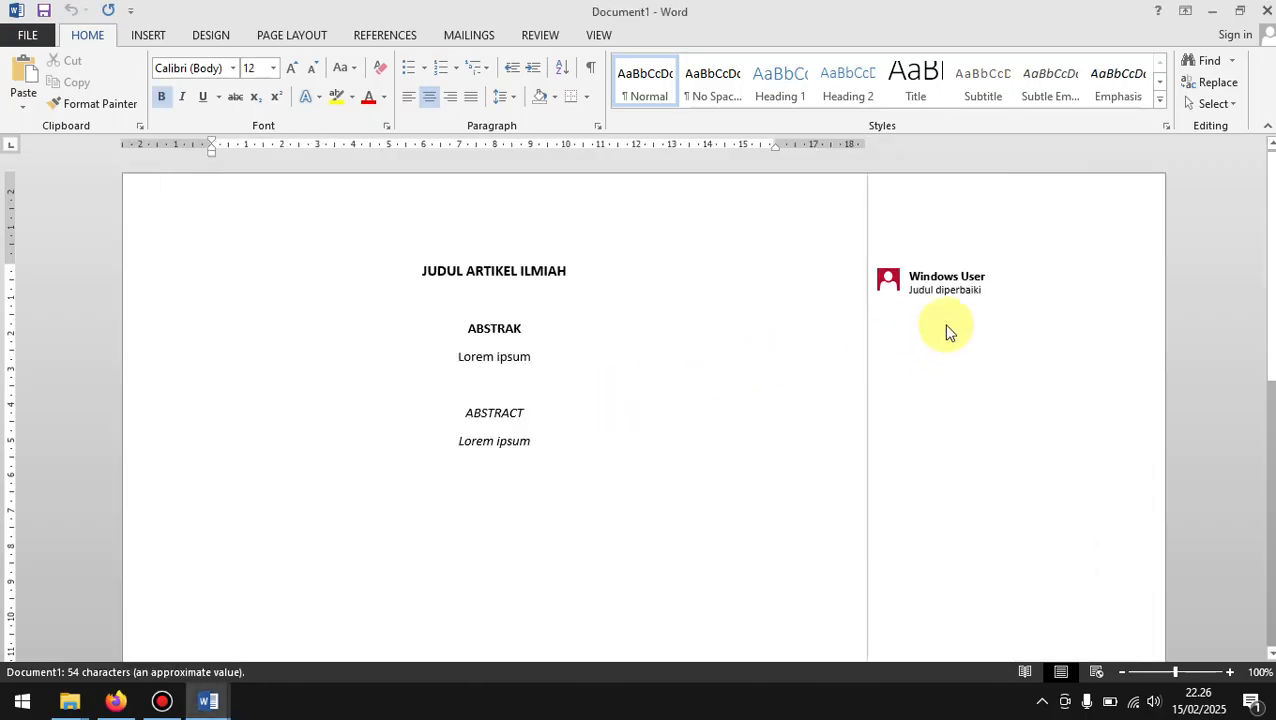
Step: Examine the reviewer's comment on the title and read through the manuscript text
click(1000, 288)
click(655, 299)
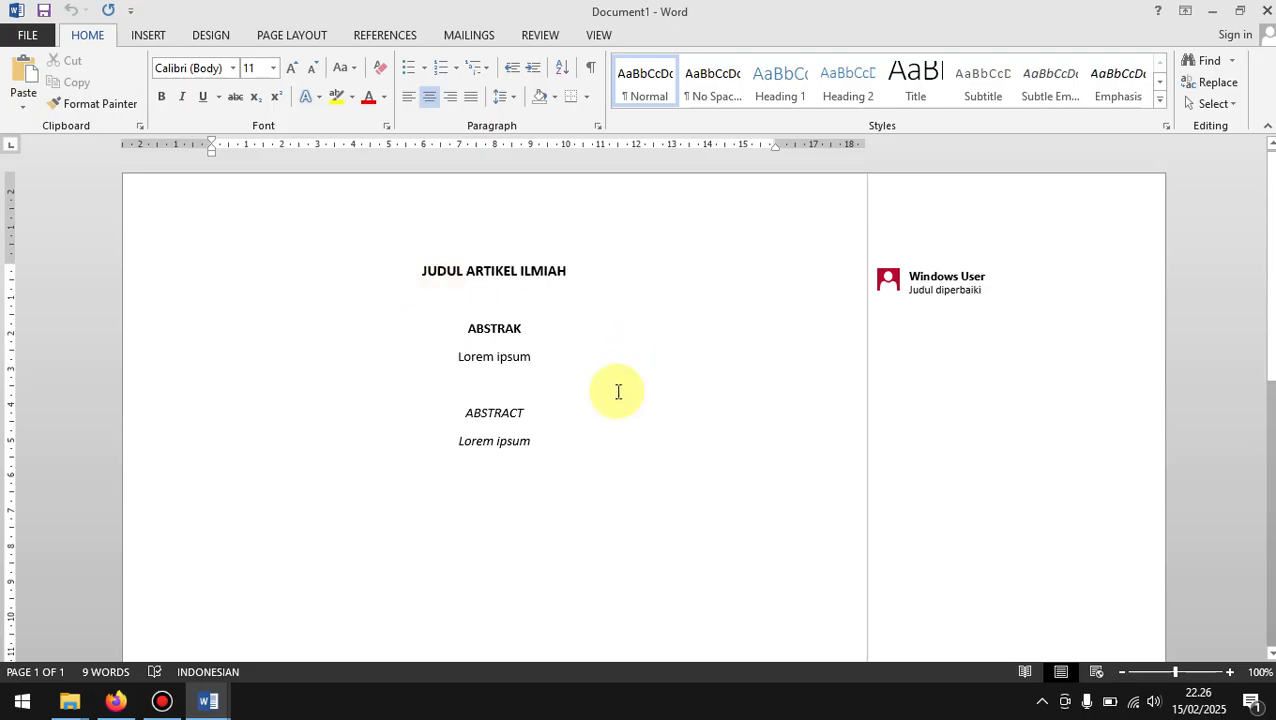
scroll(615, 392, down, 2)
scroll(618, 392, up, 2)
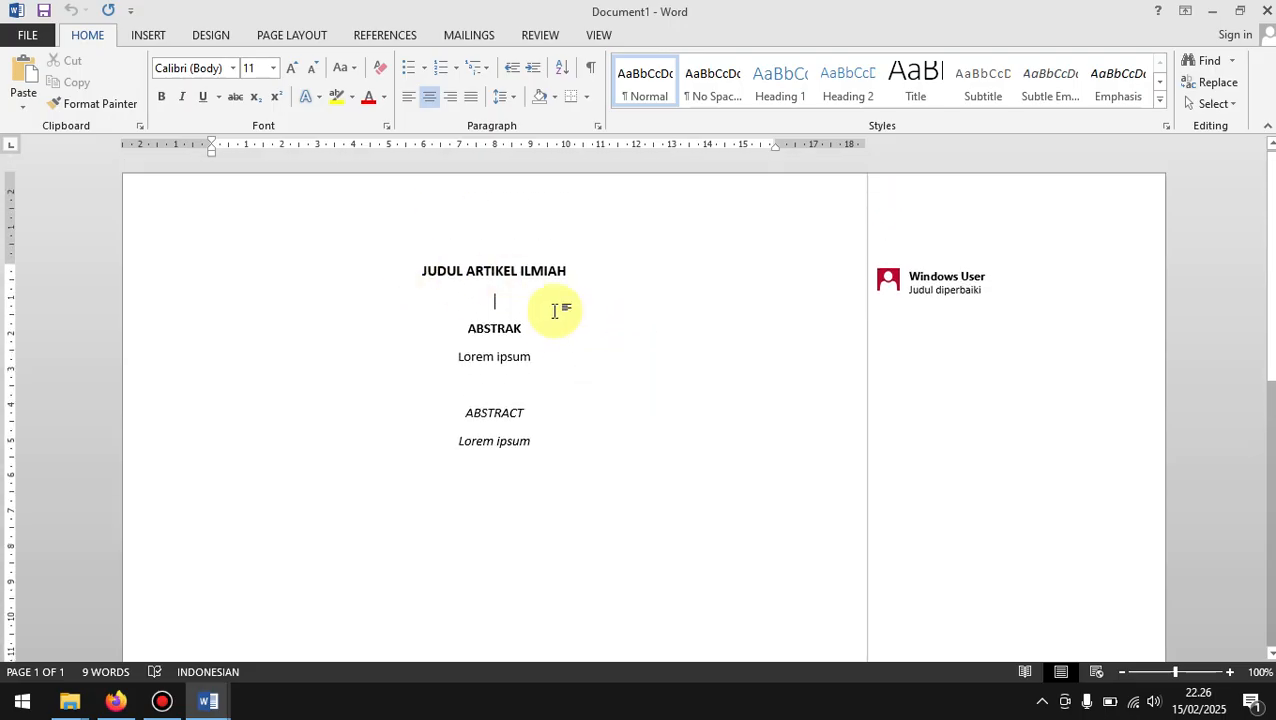
scroll(557, 328, down, 3)
scroll(555, 327, up, 3)
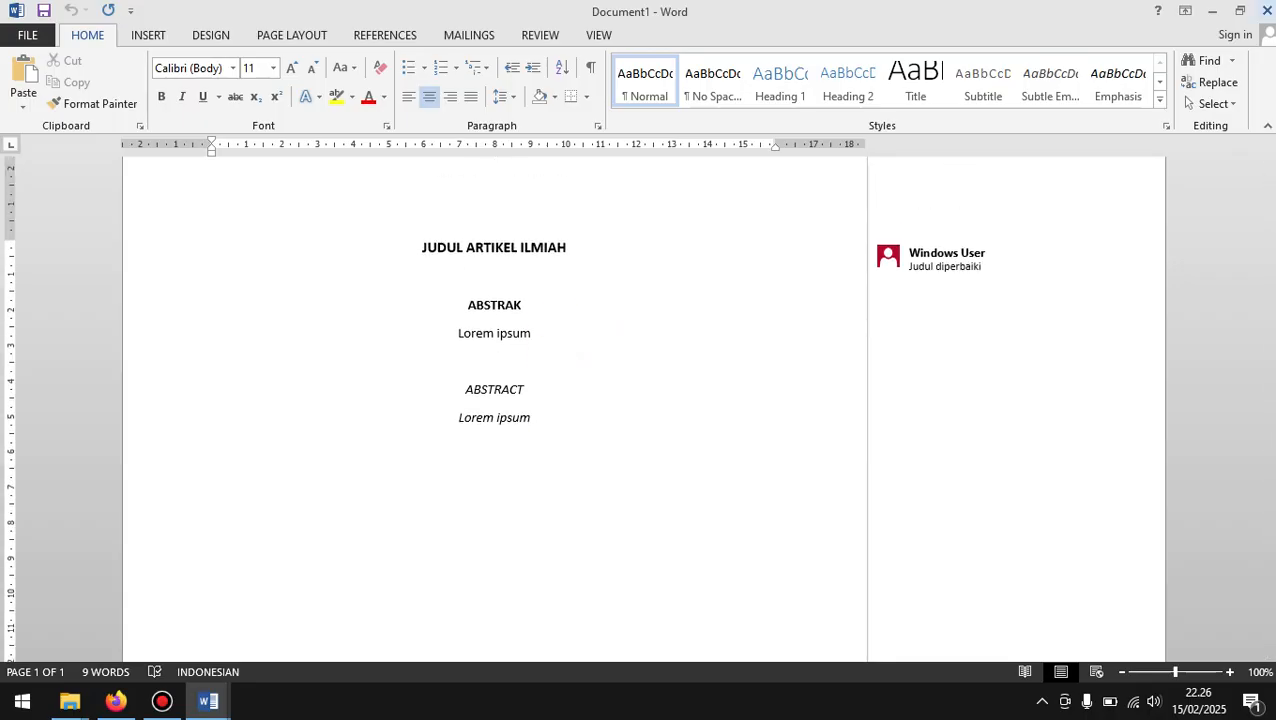
Step: Append SUDAH DIREVISI to the manuscript title so it reads JUDUL ARTIKEL ILMIAH SUDAH DIREVISI
click(632, 234)
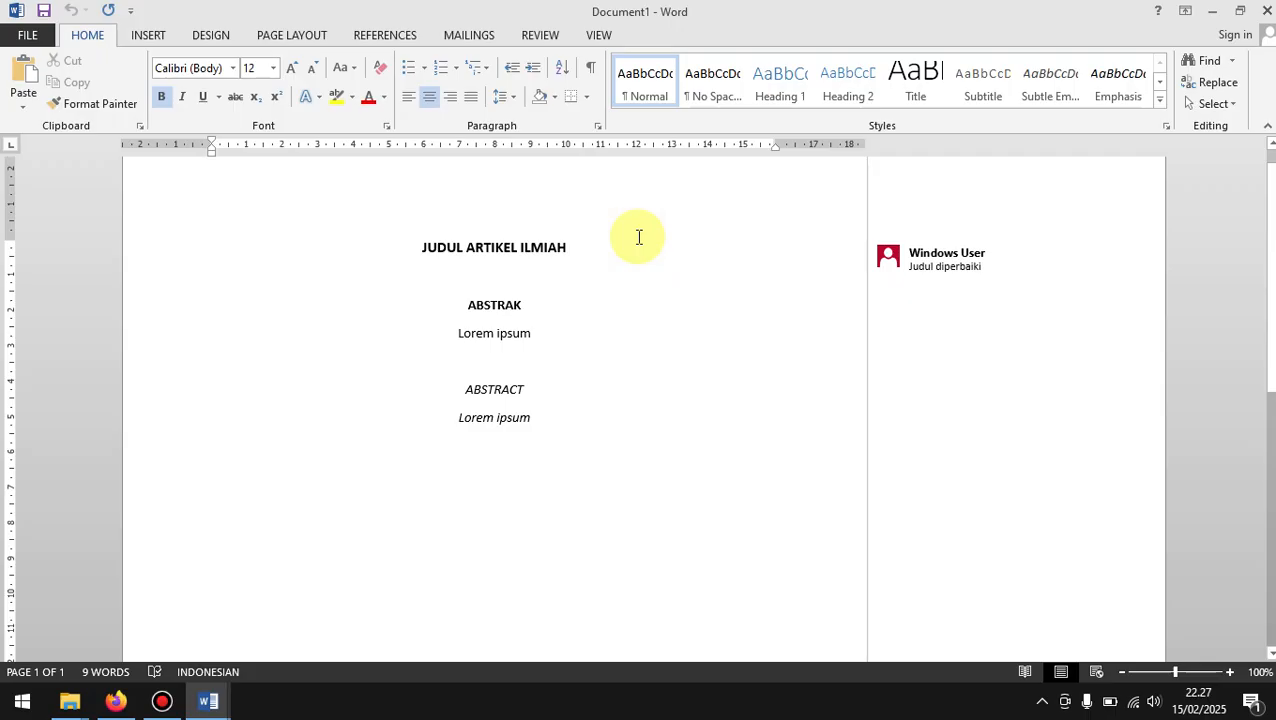
text(Sudu)
key(BackSpace)
key(BackSpace)
key(BackSpace)
key(BackSpace)
text(SUD)
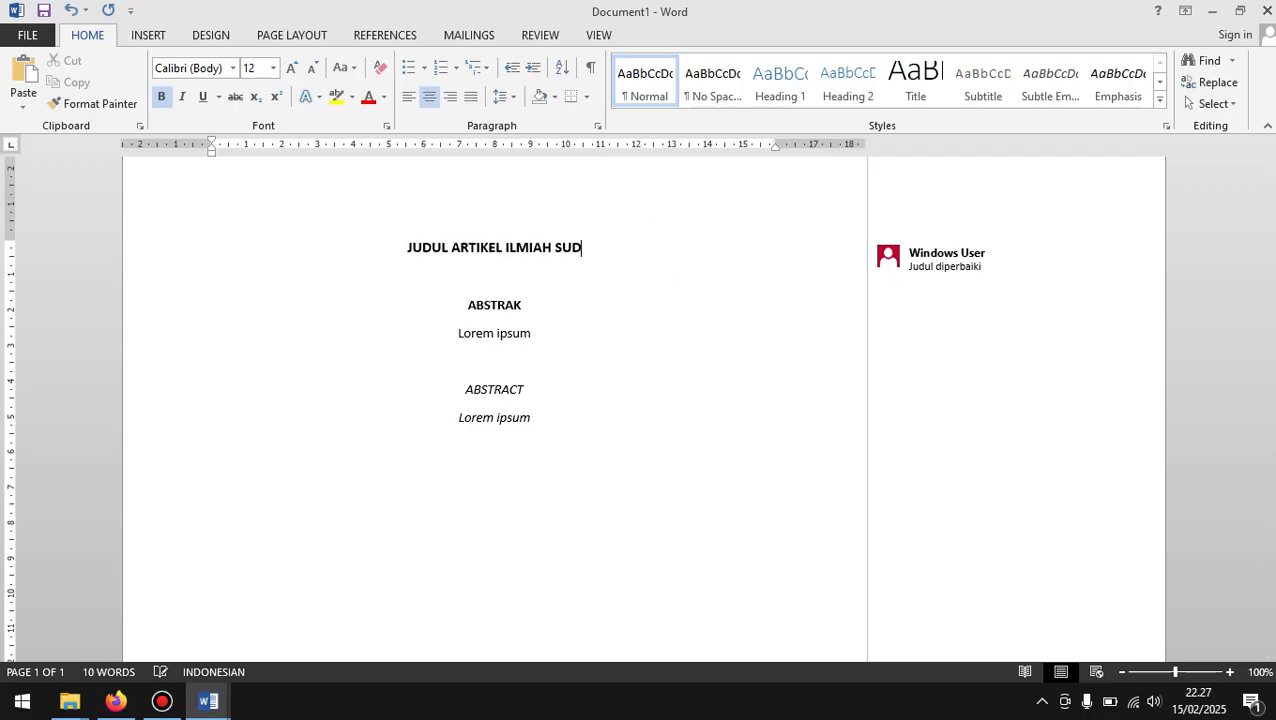
text(AH DRE)
key(BackSpace)
key(BackSpace)
text(IREVISI)
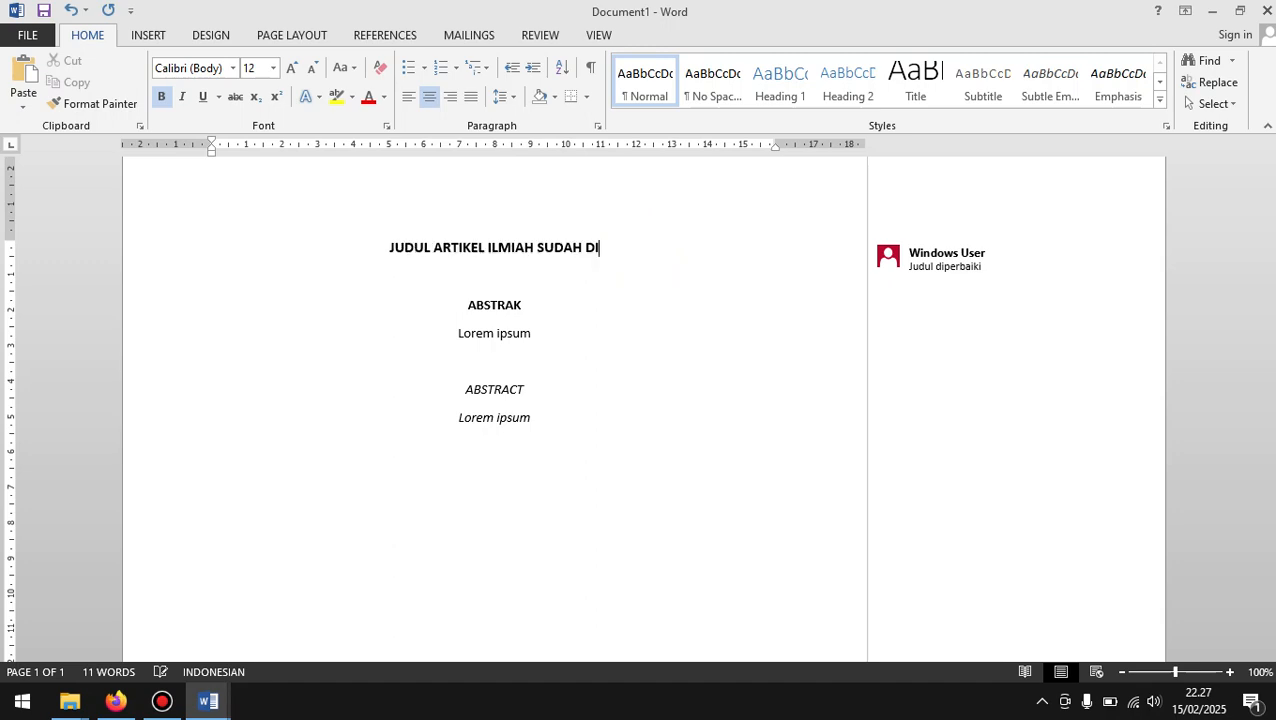
click(637, 236)
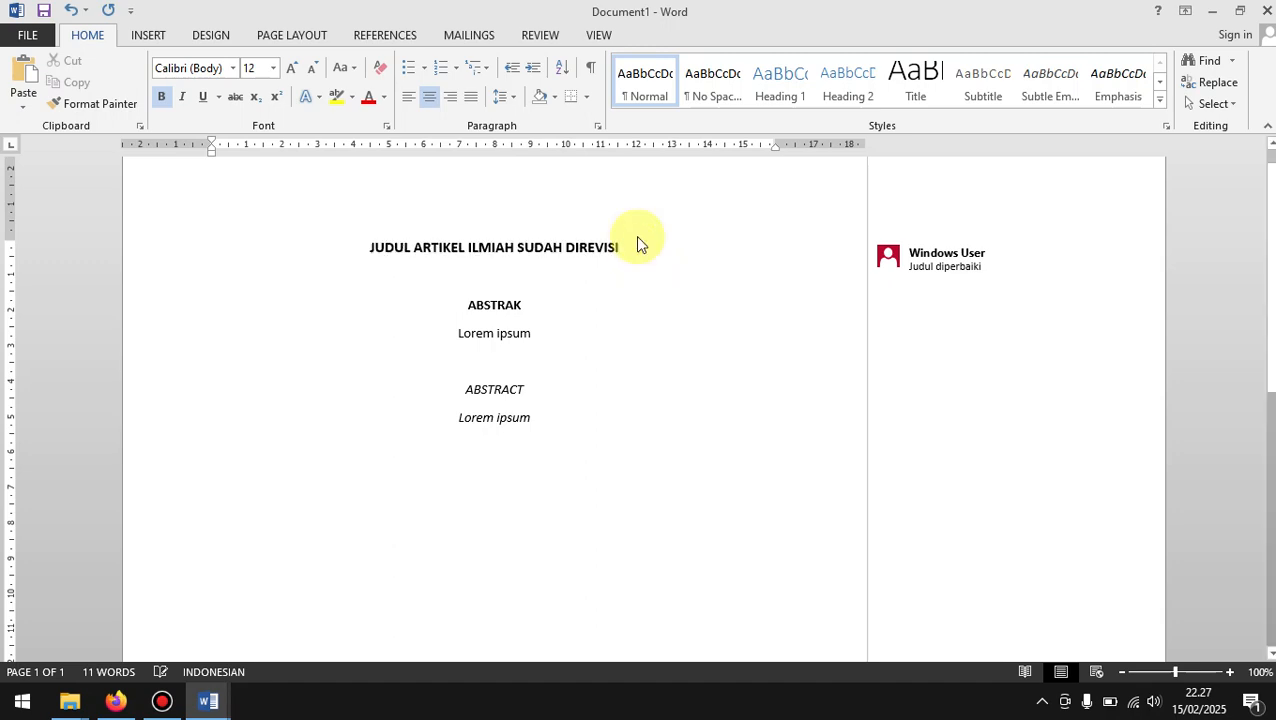
Step: Save the revised manuscript in Documents as "File dari penulis sudah direvisi.docx" and close it
key(F12)
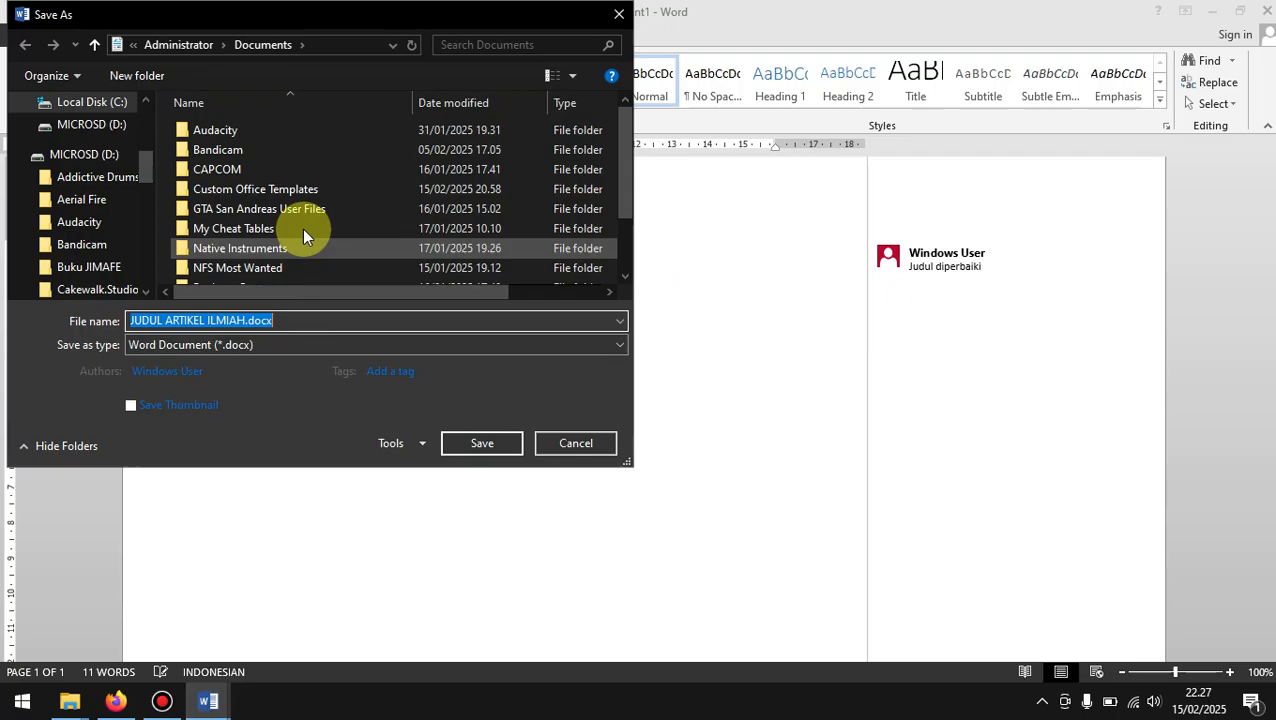
scroll(300, 230, down, 2)
click(217, 318)
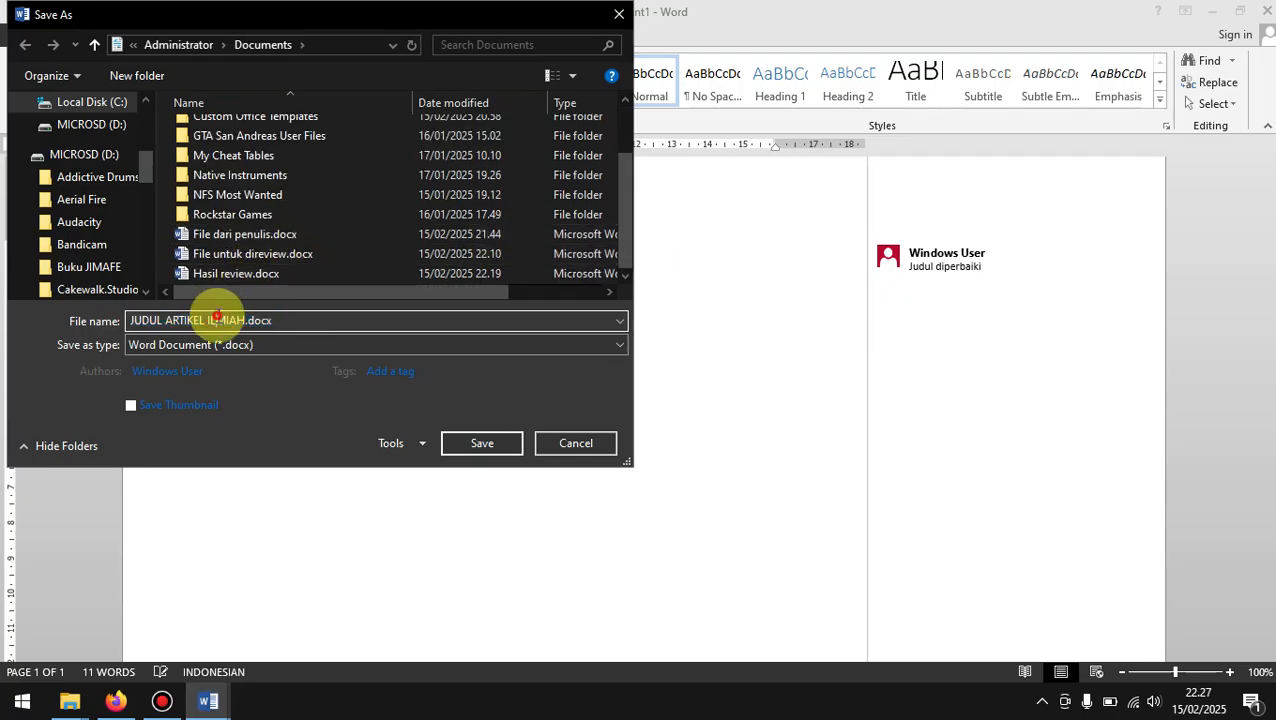
key(ctrl+a)
text(F)
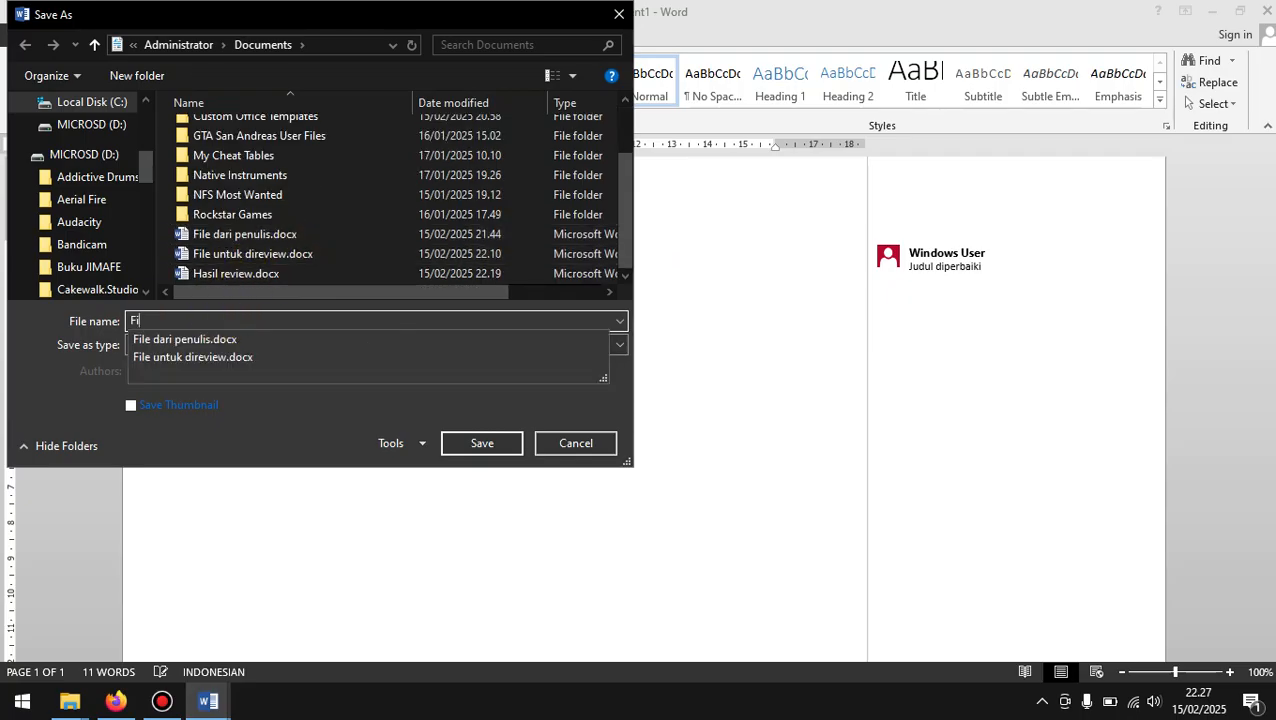
text(ile dari penulis sudah direvisi)
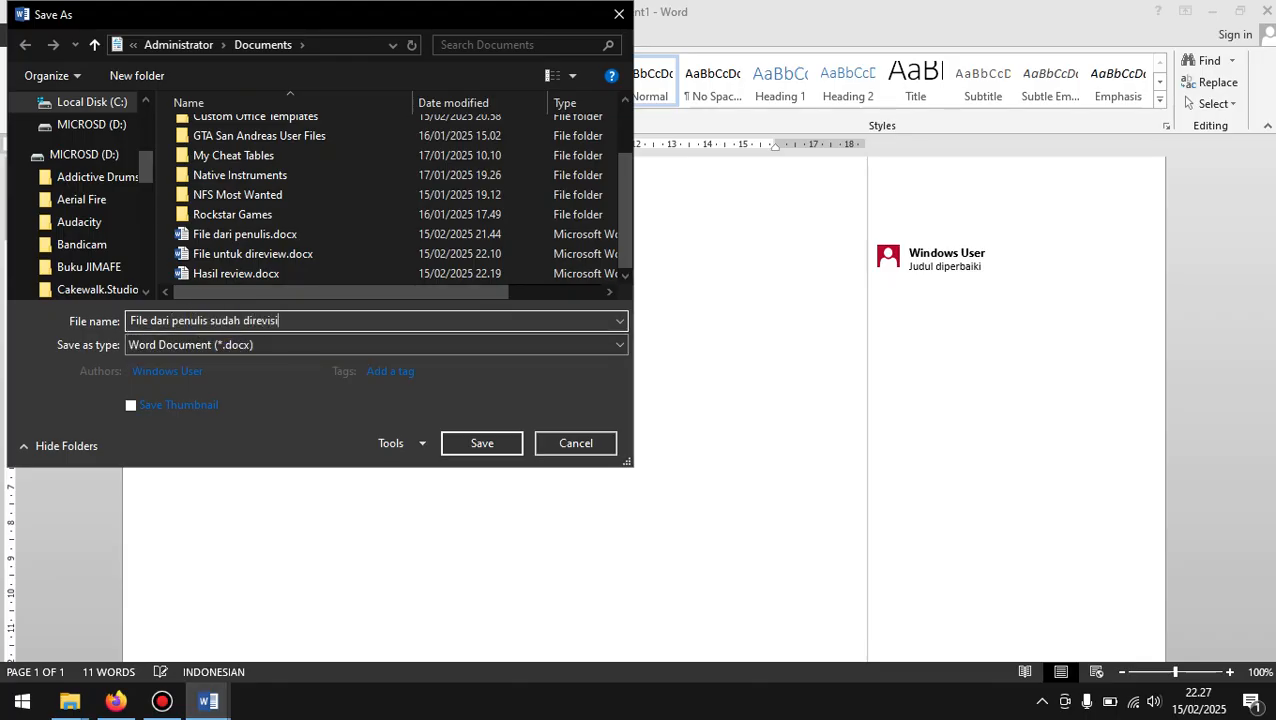
key(Return)
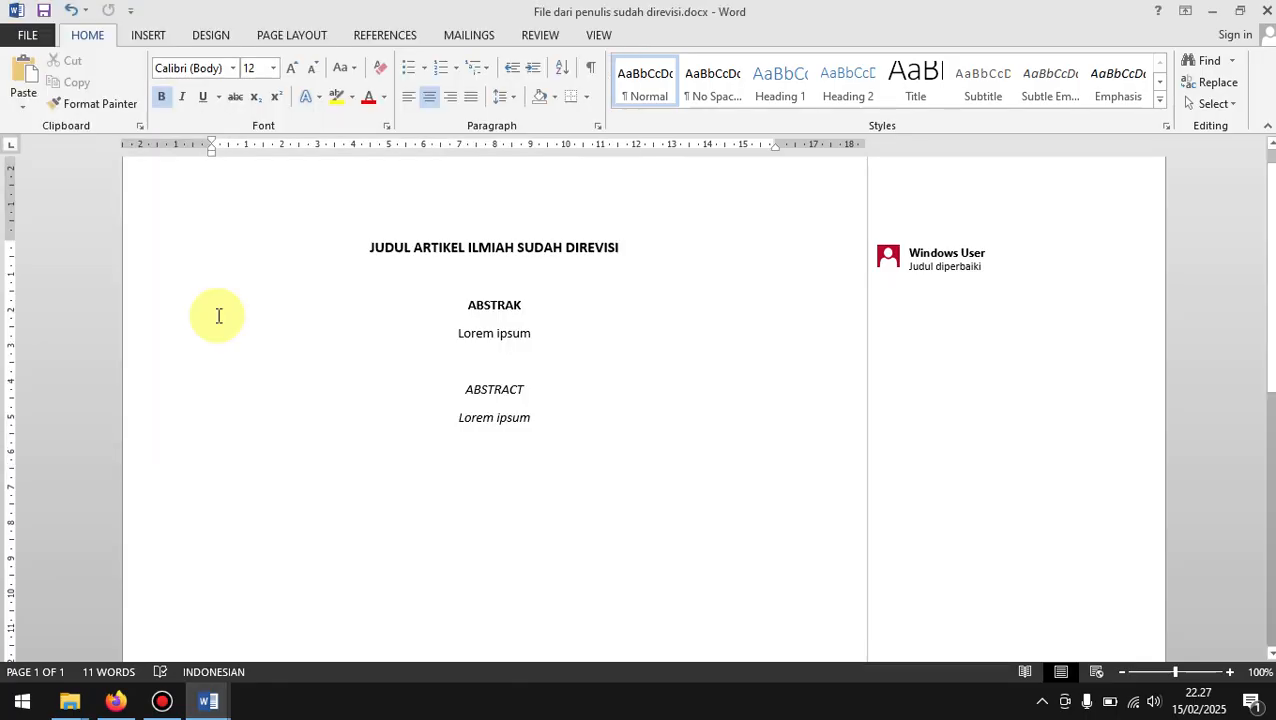
click(1260, 11)
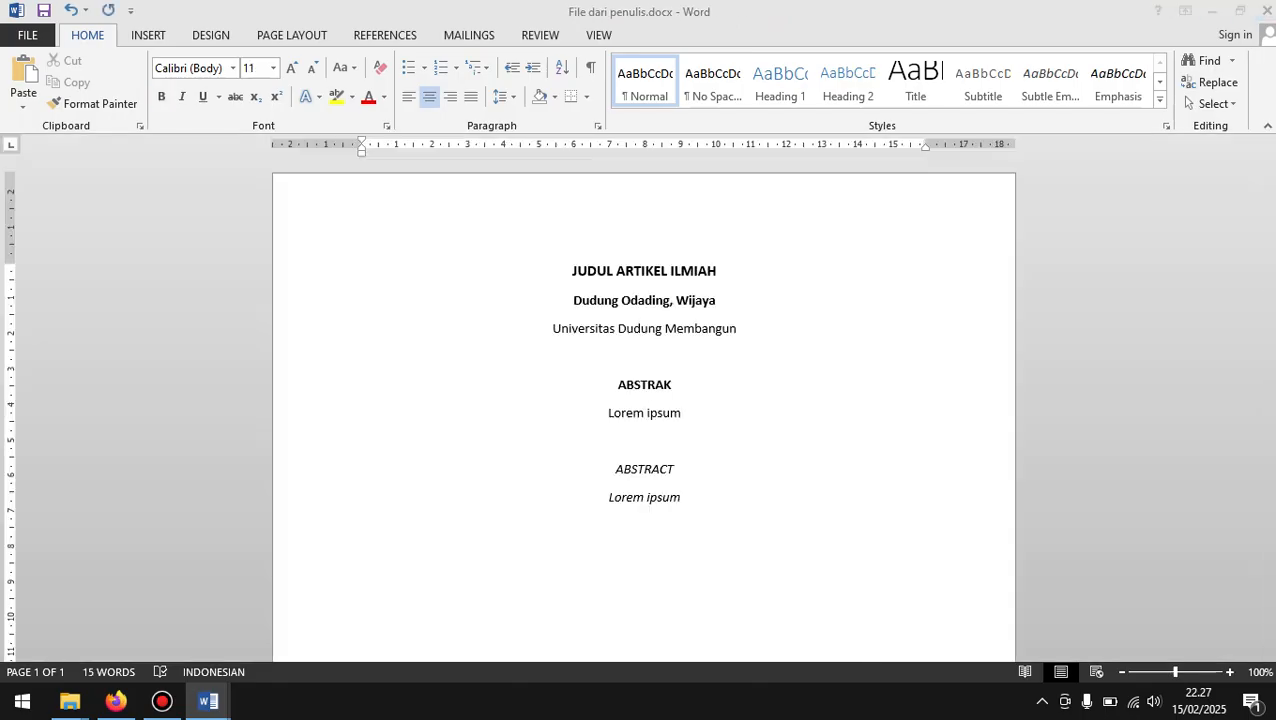
Step: Switch to Firefox and upload "File dari penulis sudah direvisi.docx" as the author version under the editor decision
click(116, 703)
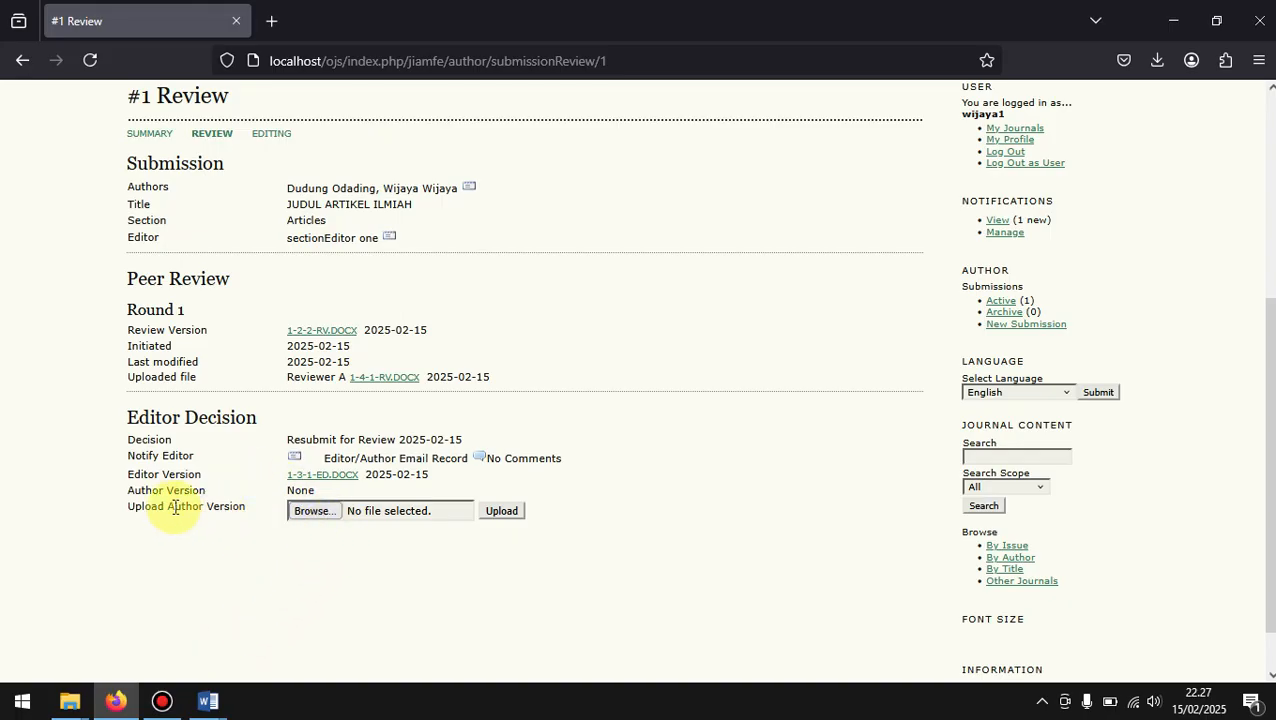
click(380, 511)
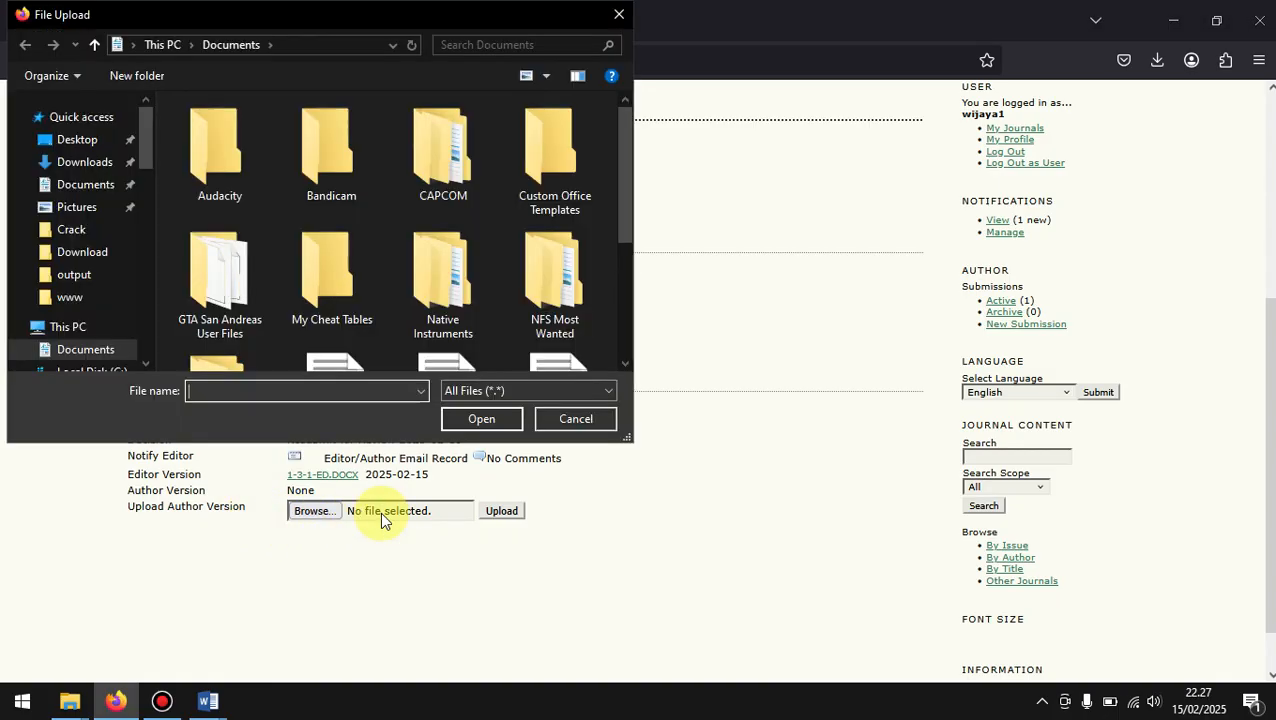
scroll(508, 318, down, 3)
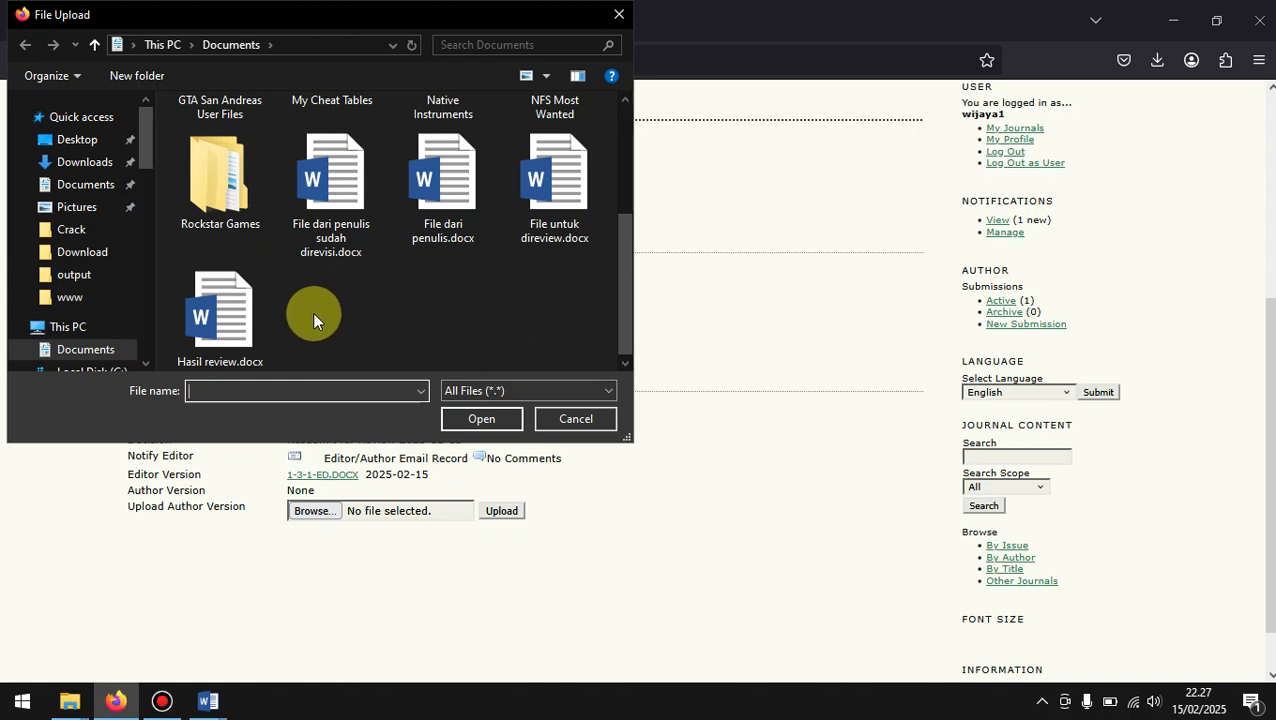
click(343, 212)
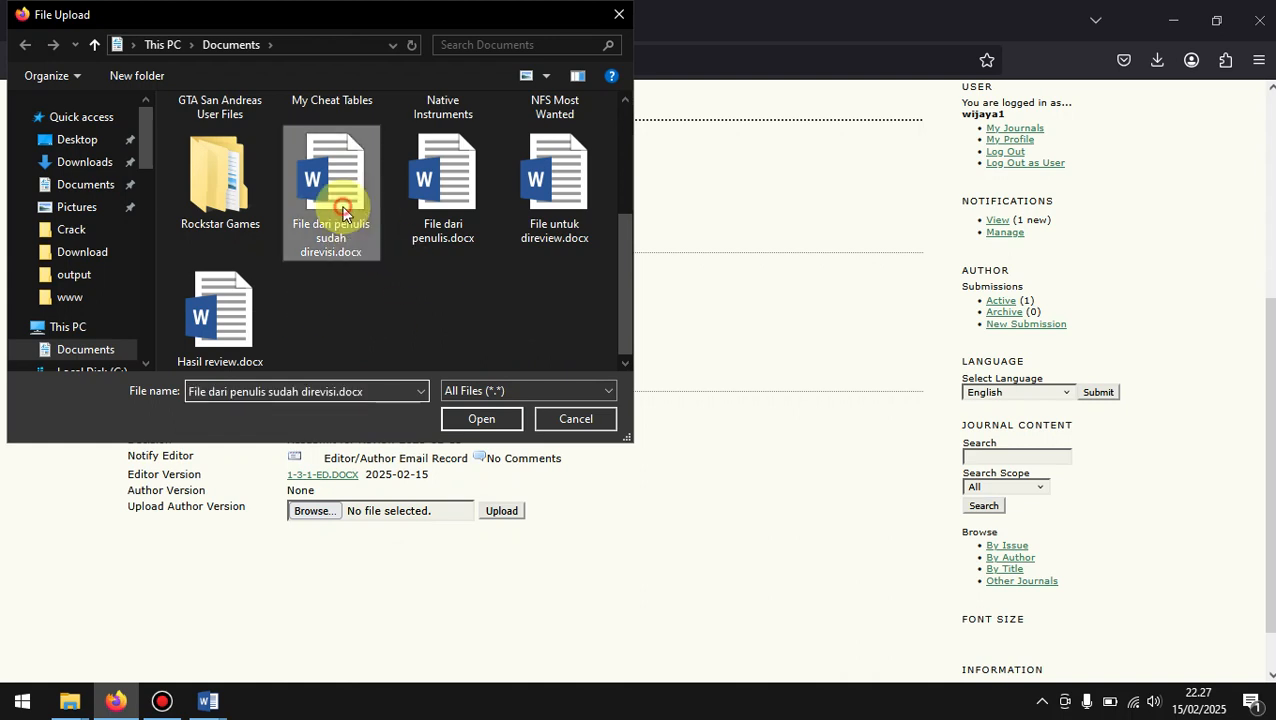
click(472, 421)
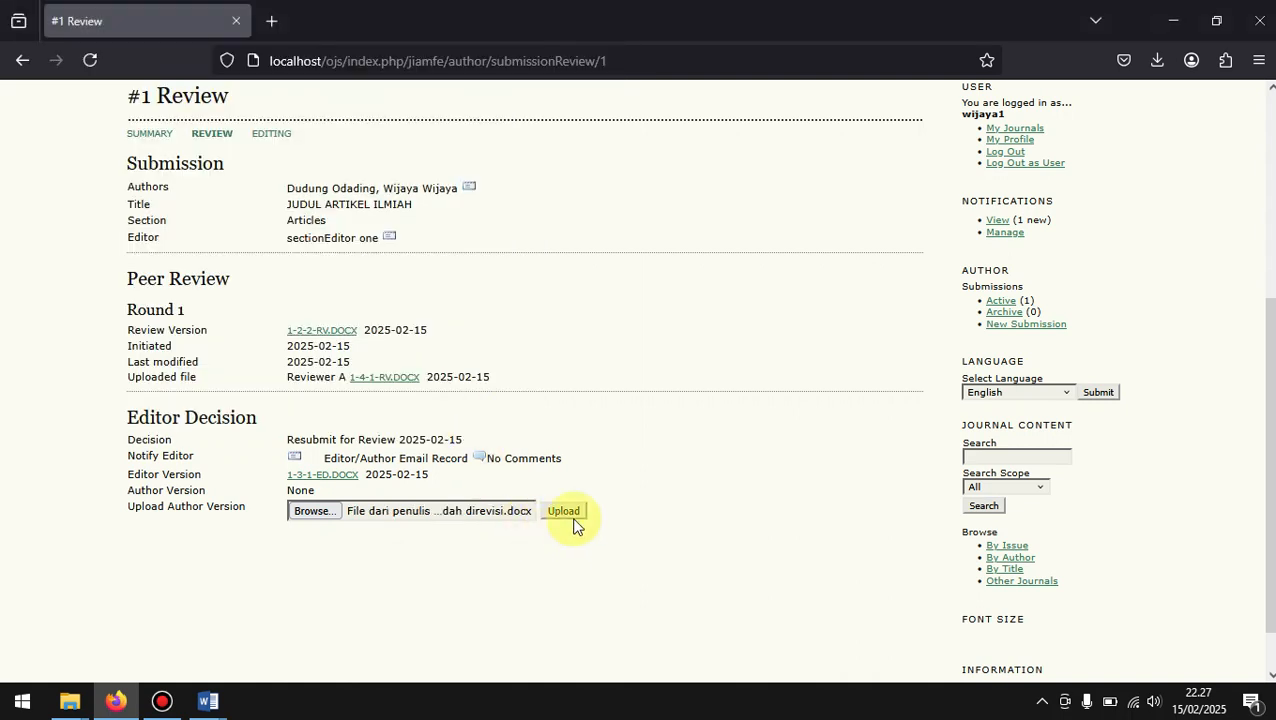
click(564, 512)
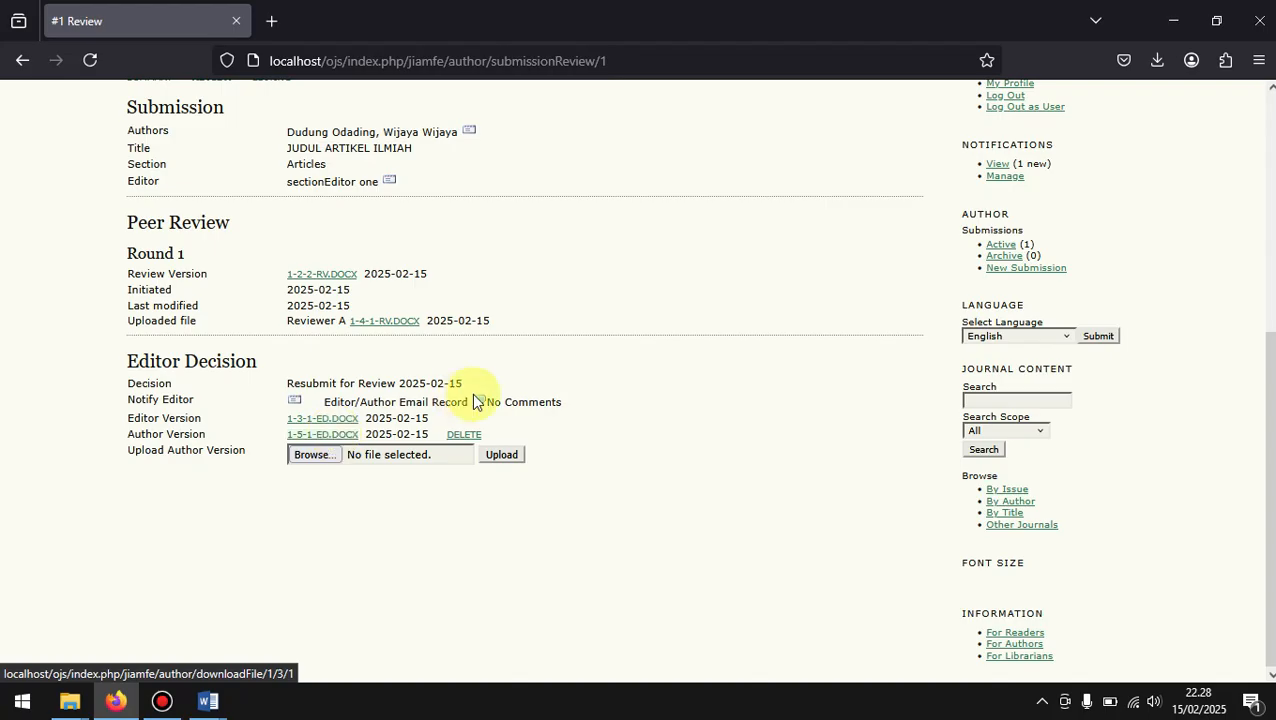
Step: Return to the journal manager account, list the journal's section editors and log in as the first one
scroll(669, 317, up, 3)
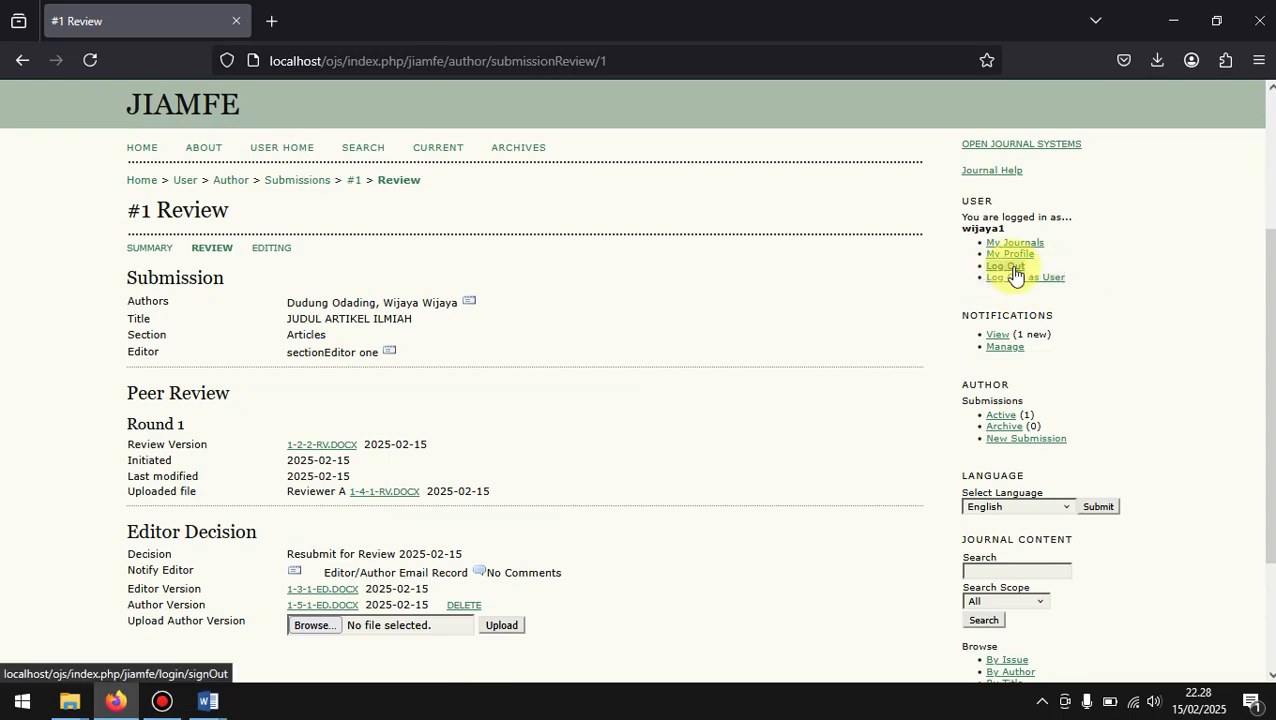
click(1023, 279)
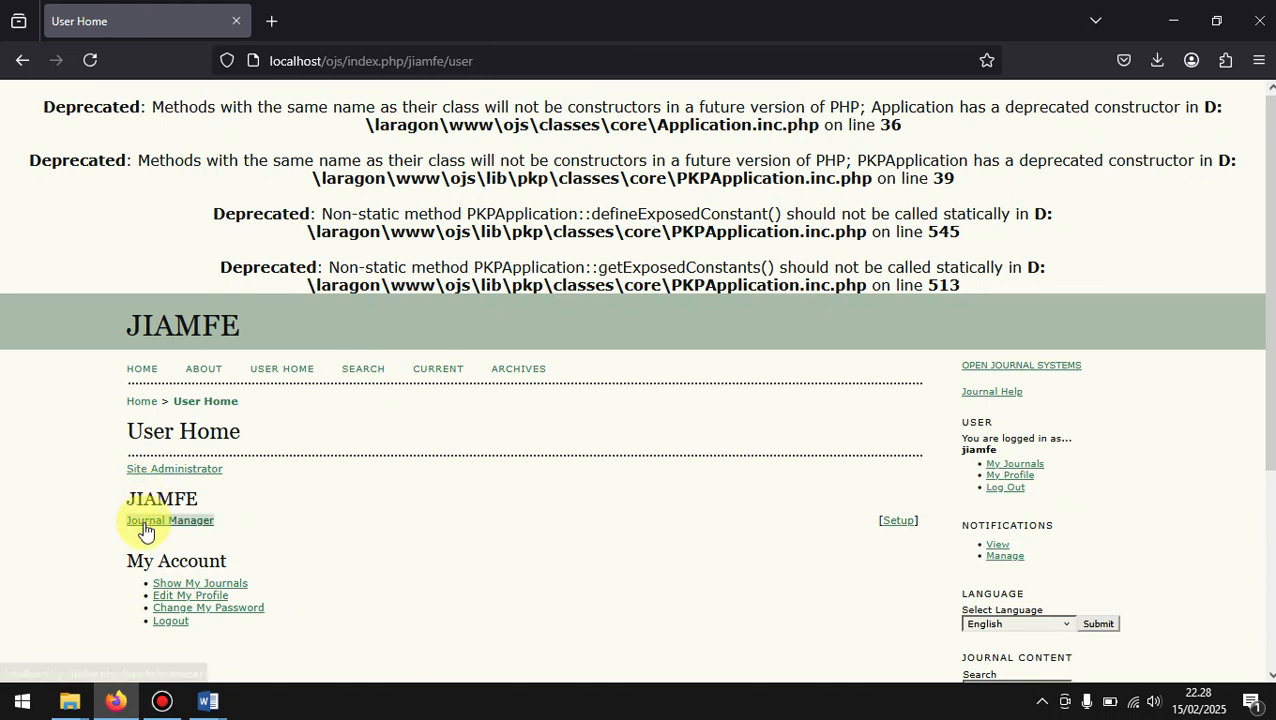
click(145, 523)
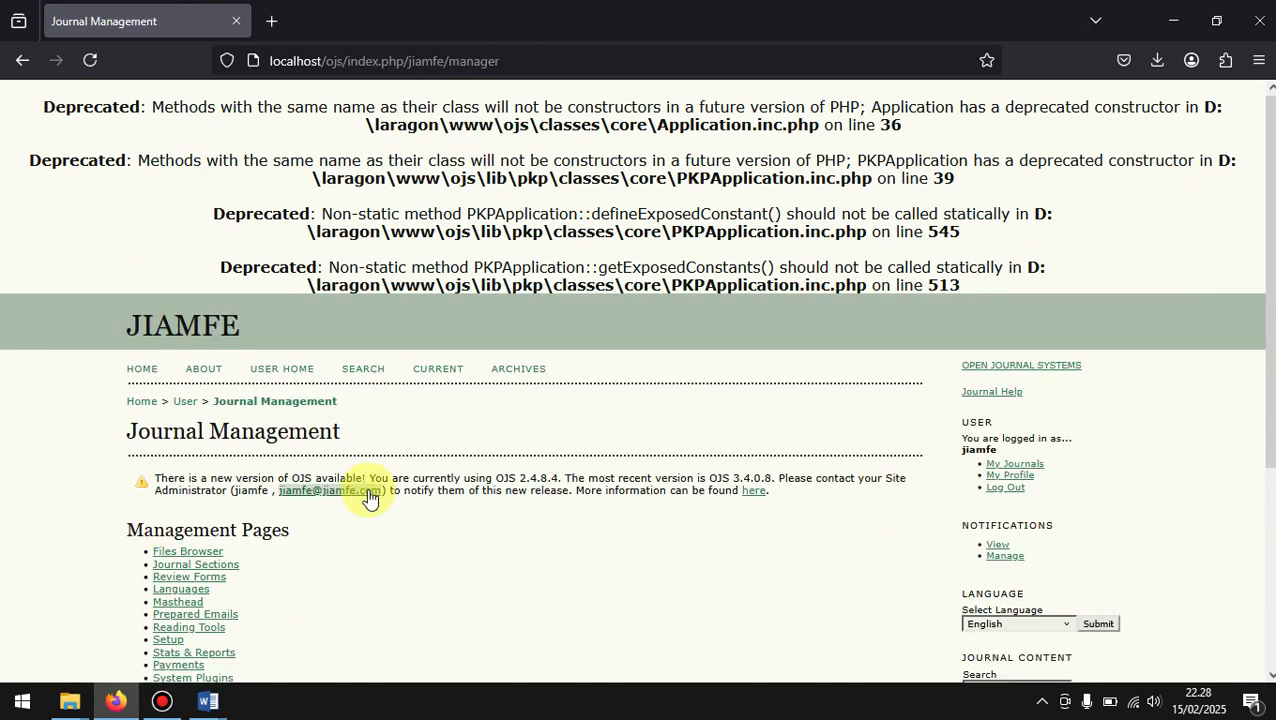
scroll(378, 505, down, 1)
scroll(378, 505, down, 3)
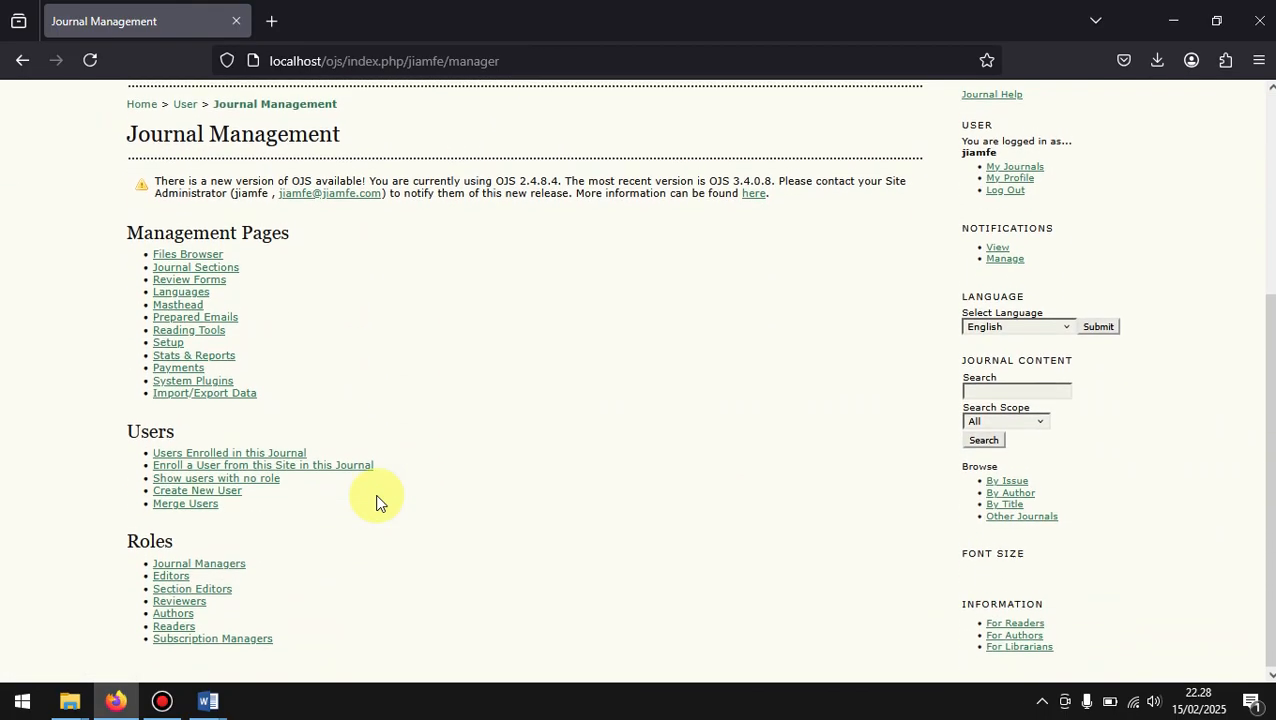
click(183, 589)
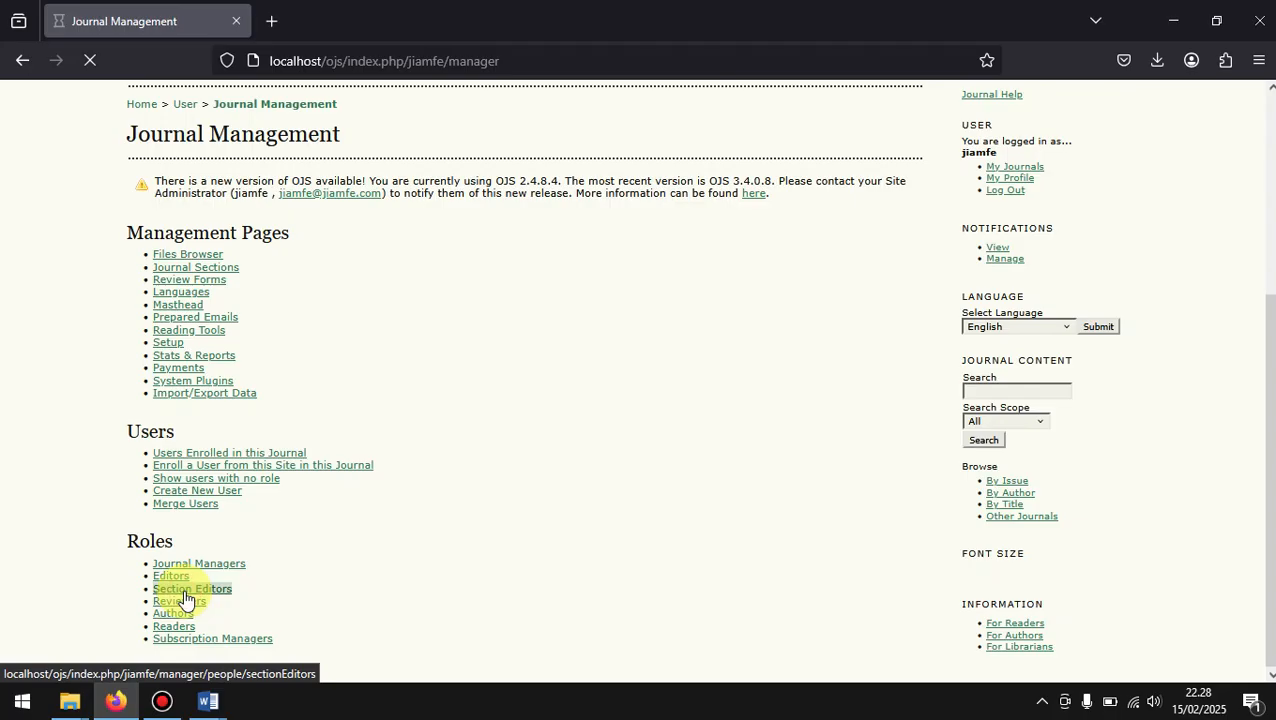
scroll(734, 495, down, 2)
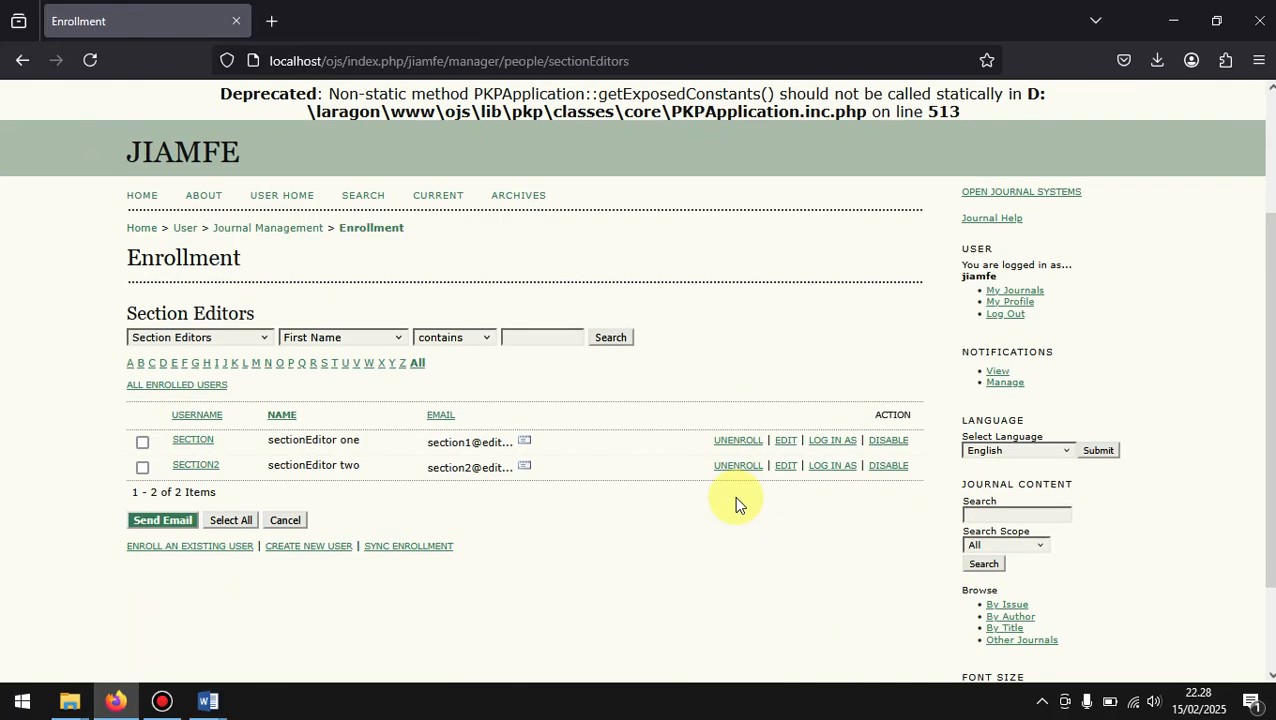
click(836, 441)
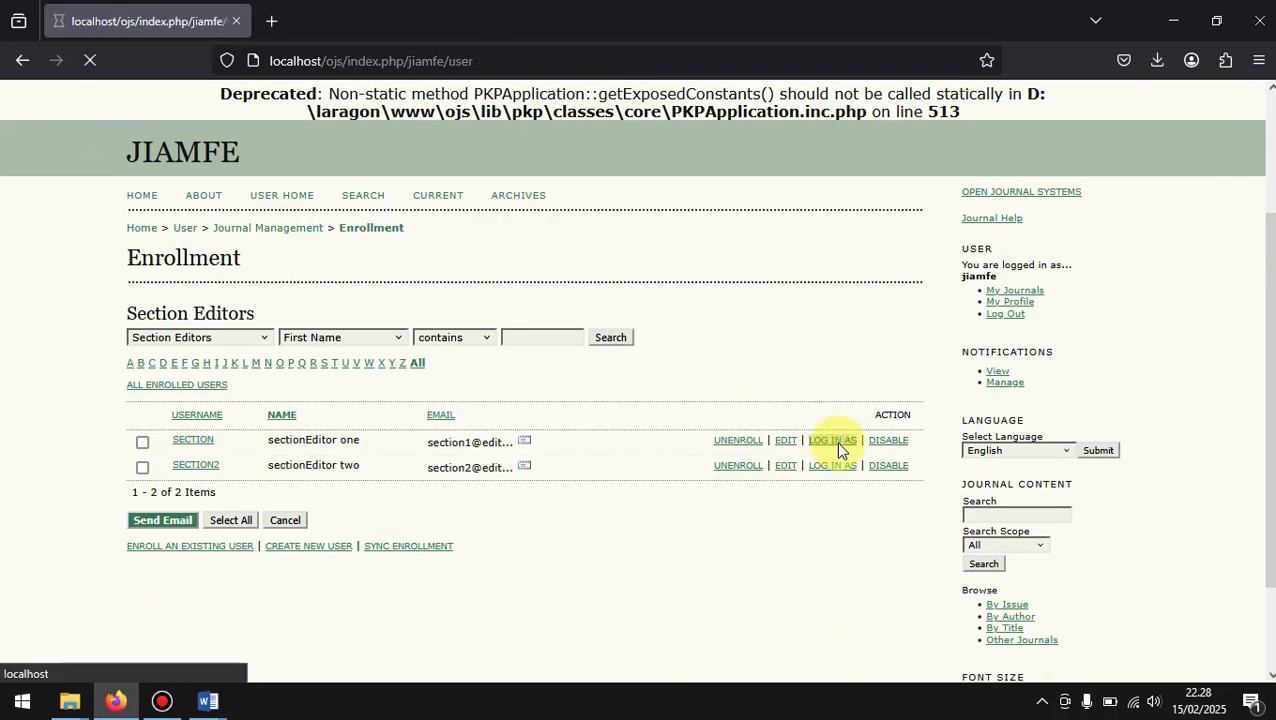
Step: Open the review page of JUDUL ARTIKEL ILMIAH from the section editor's submissions in review and locate the author version file
click(455, 511)
scroll(455, 515, down, 4)
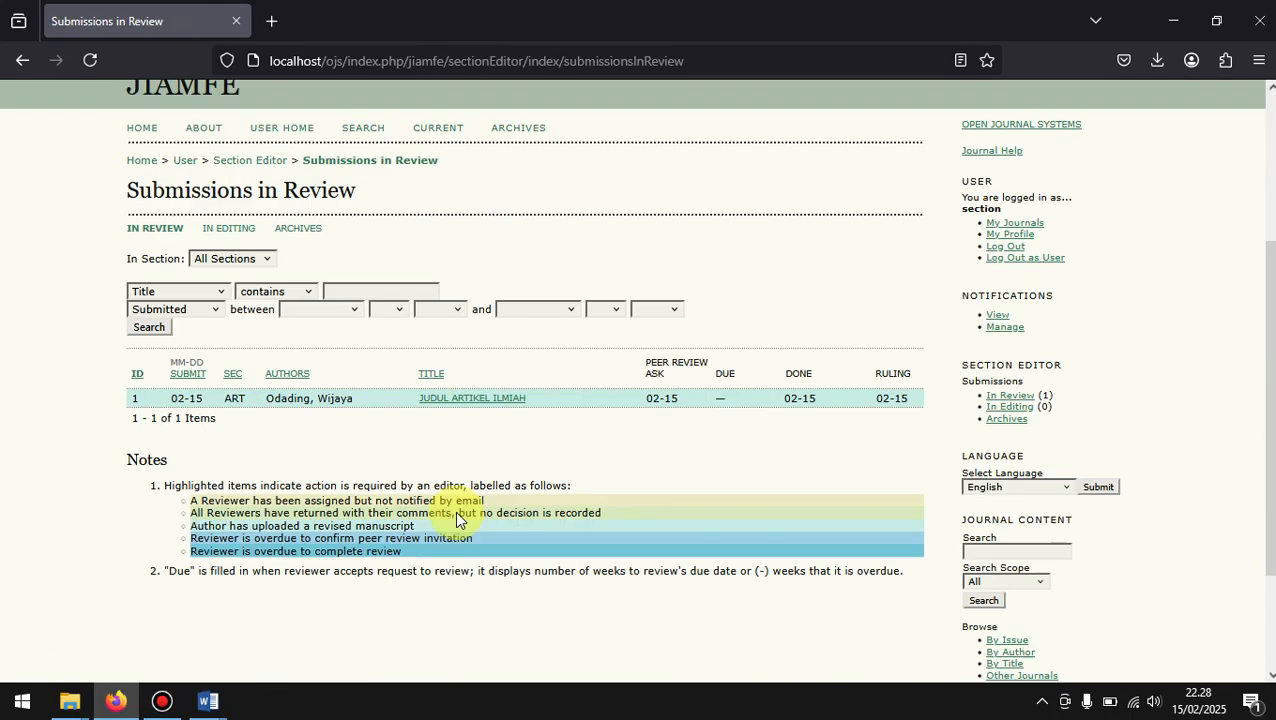
click(503, 250)
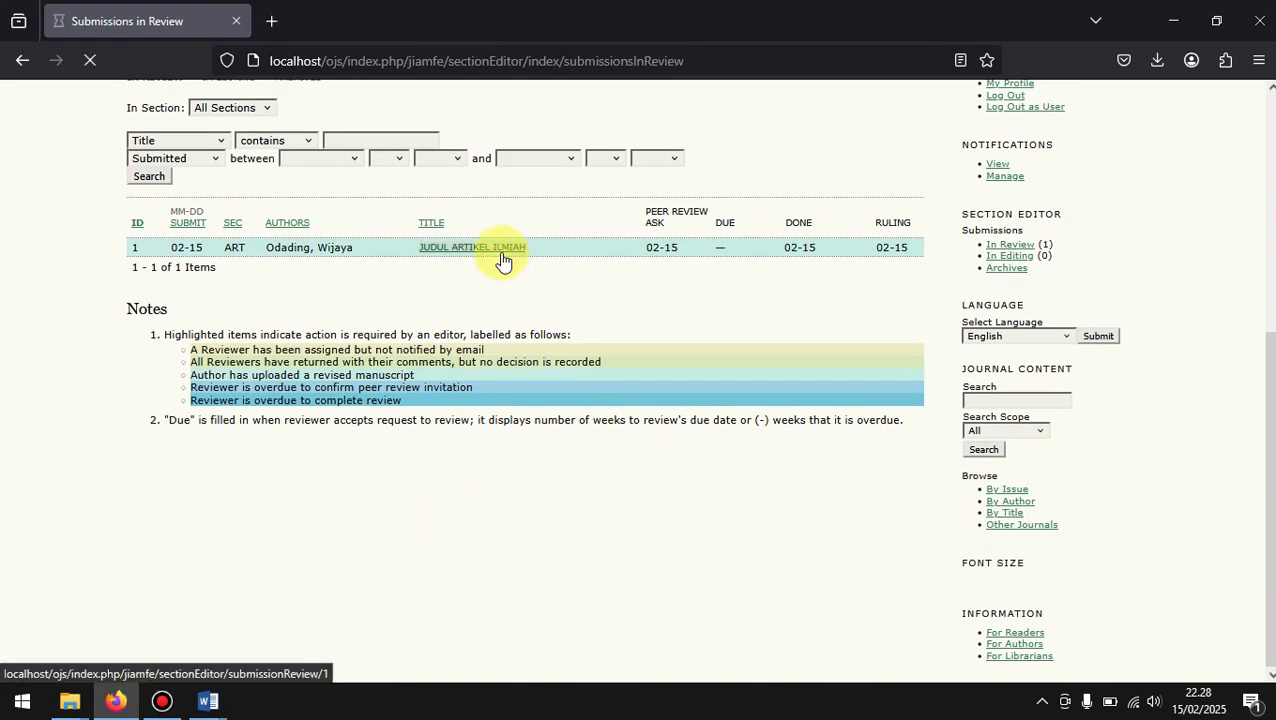
scroll(598, 550, down, 4)
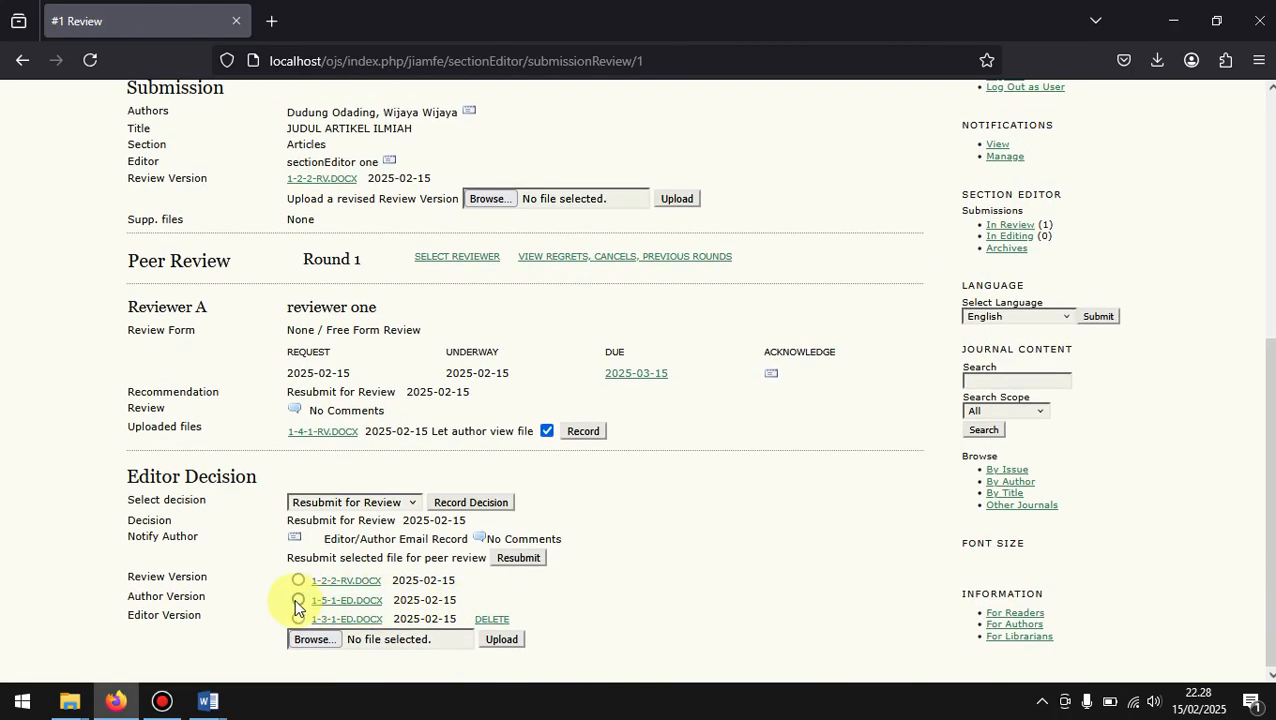
drag(470, 603, 291, 610)
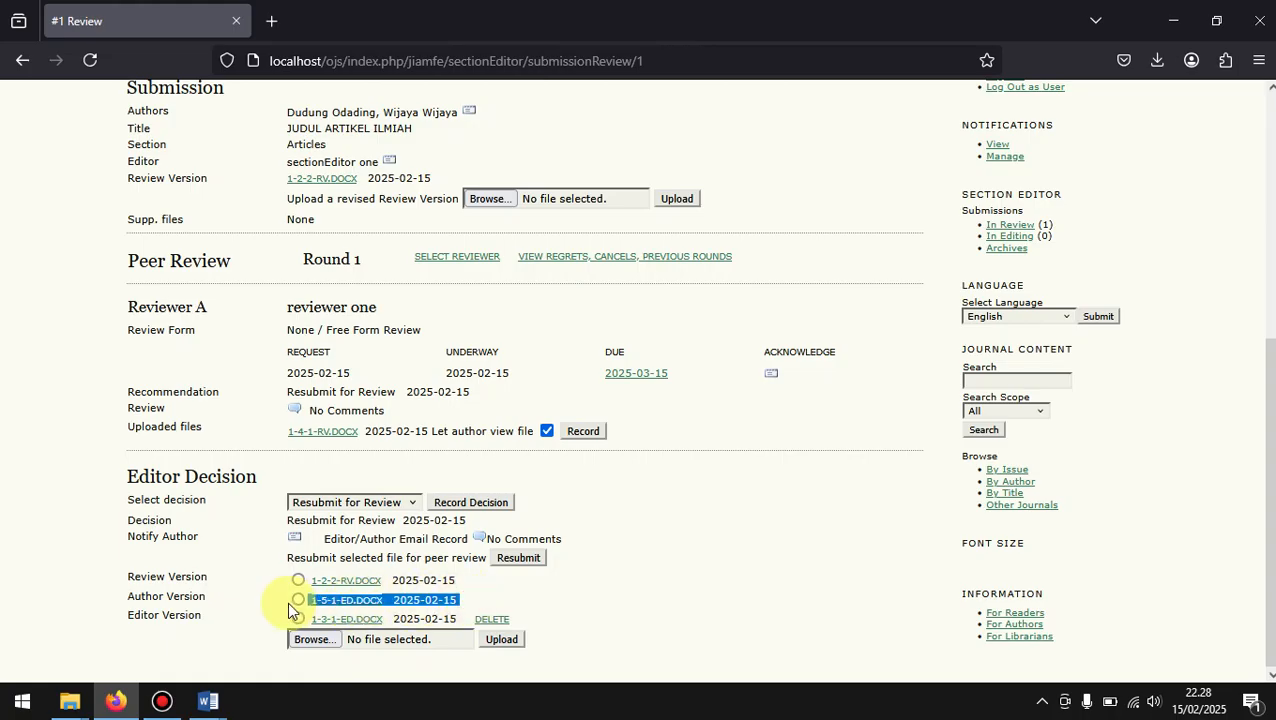
click(553, 588)
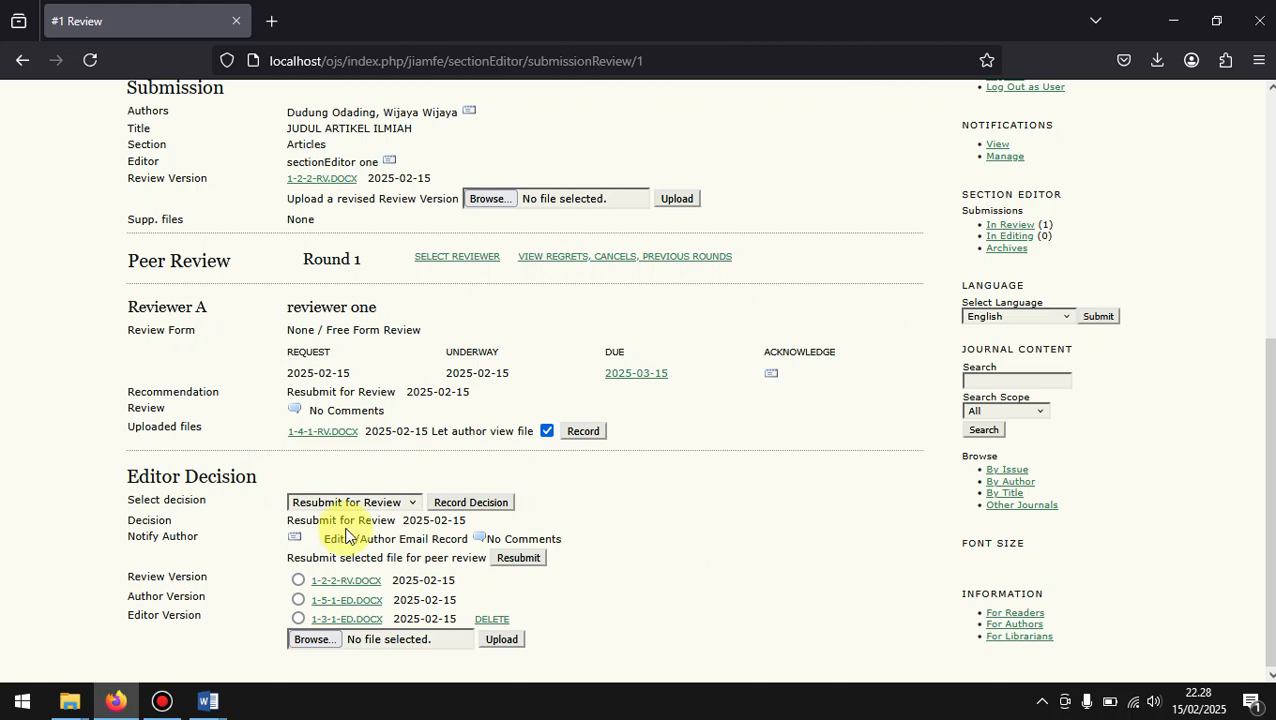
click(298, 600)
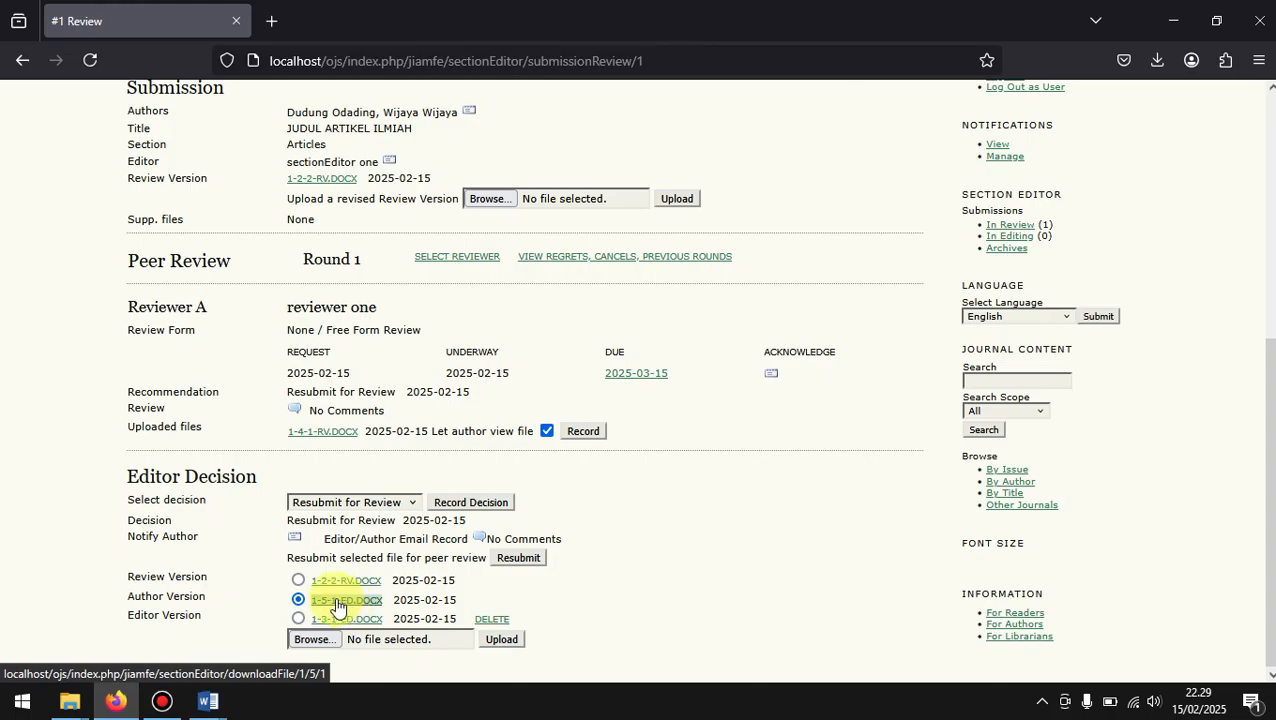
click(378, 641)
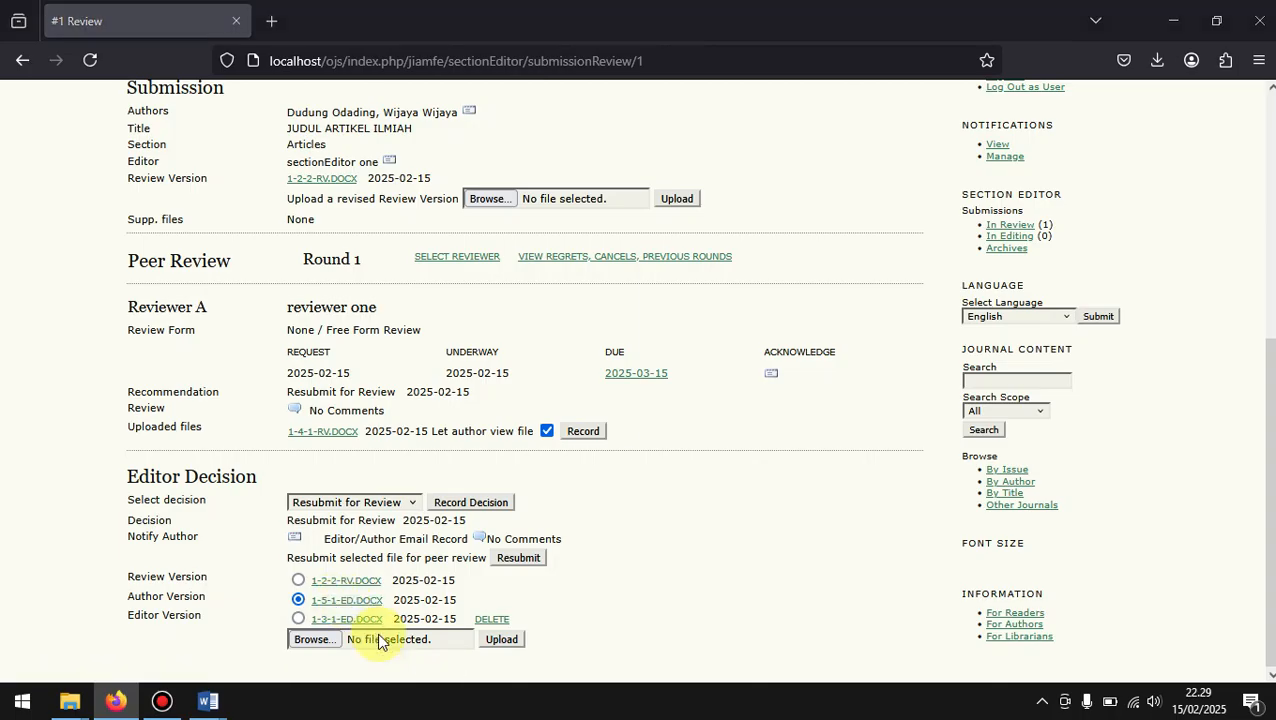
scroll(513, 245, down, 3)
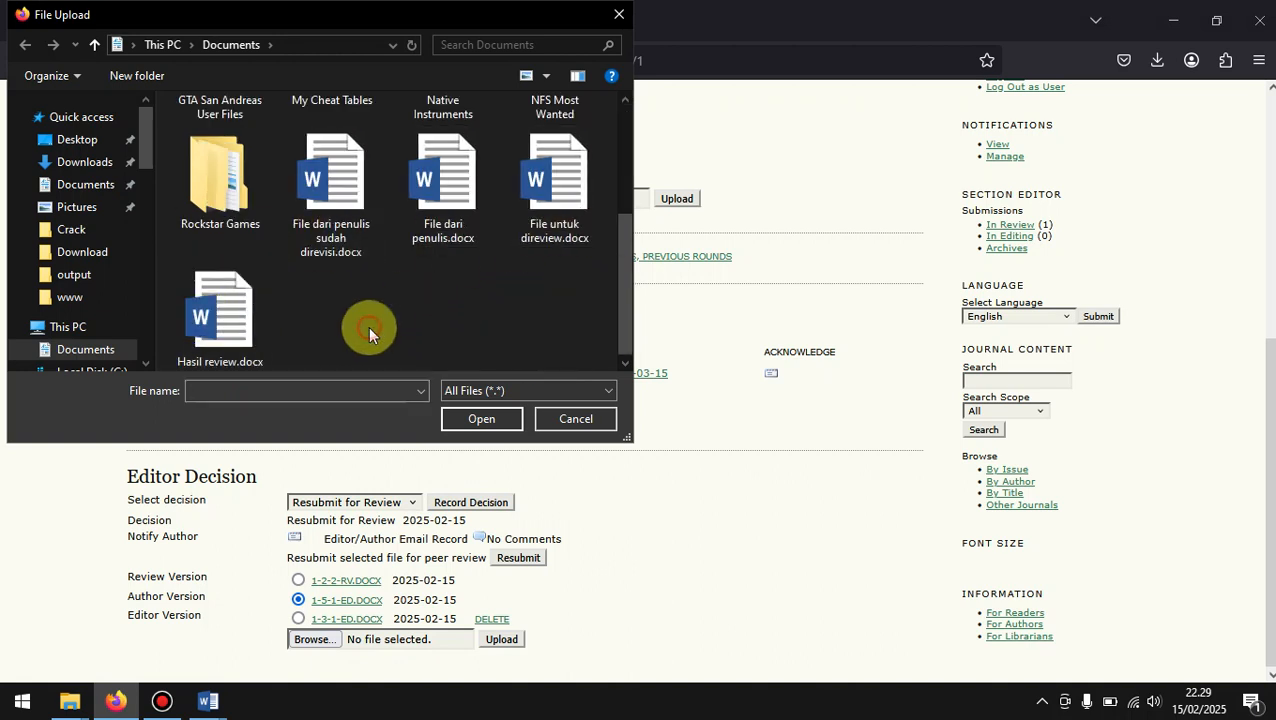
click(628, 18)
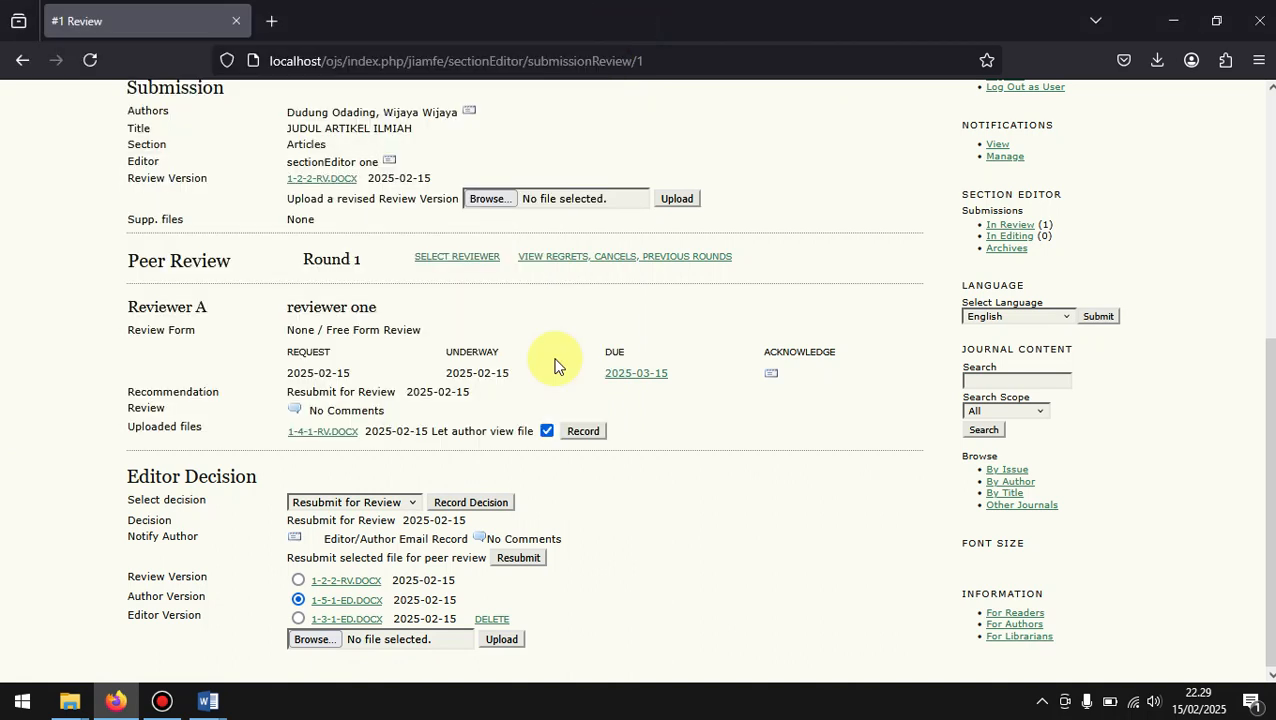
Step: Select the author version 1-5-1-ED.DOCX under the editor decision and resubmit it for peer review
scroll(556, 375, up, 5)
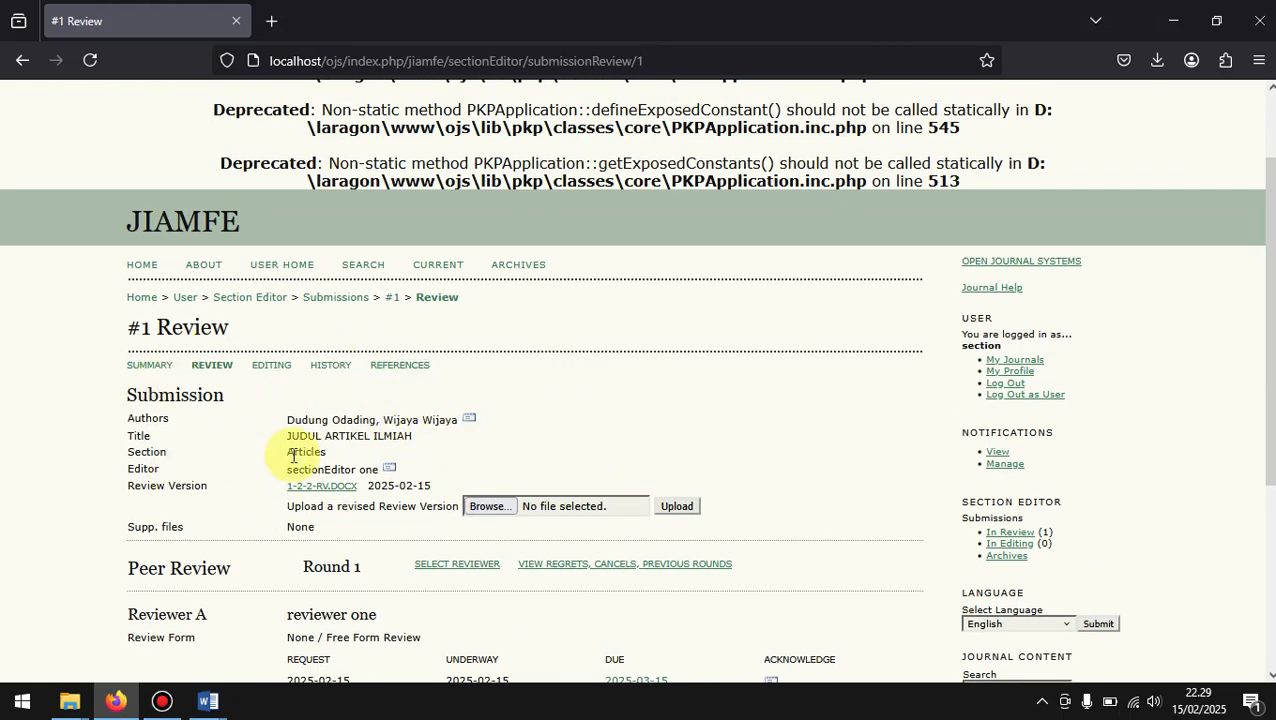
scroll(296, 600, down, 3)
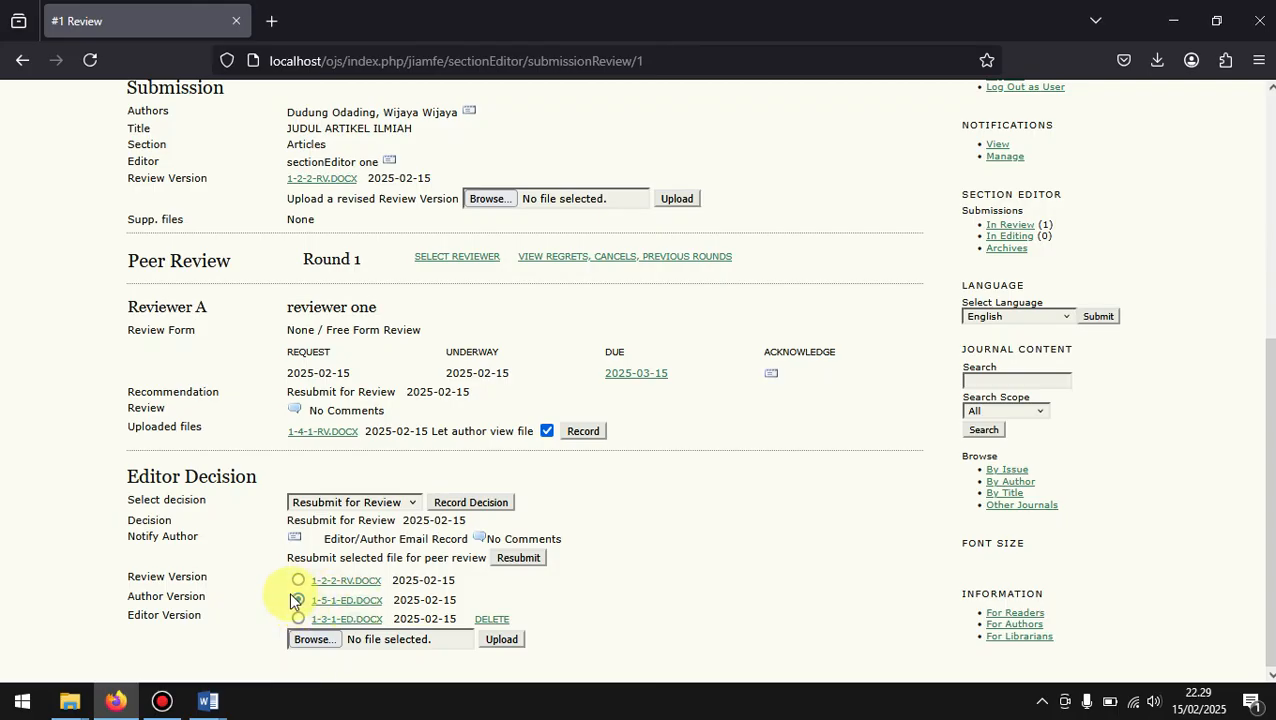
click(298, 600)
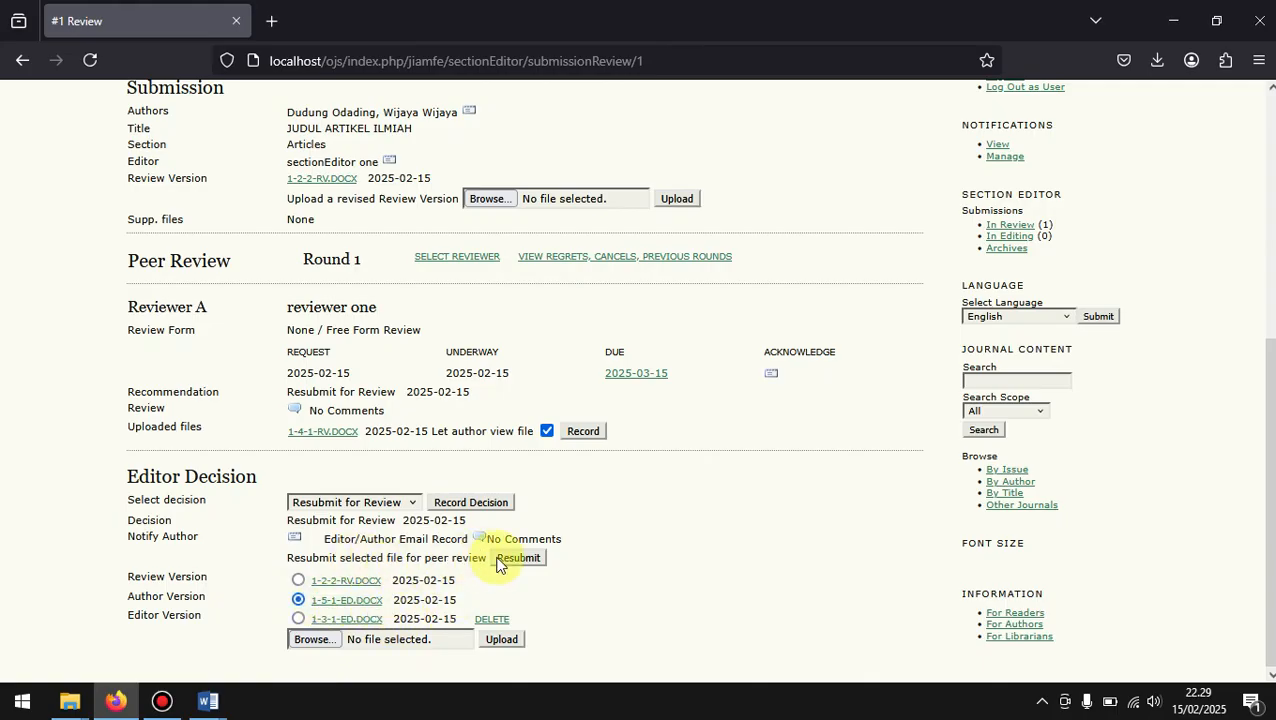
click(296, 601)
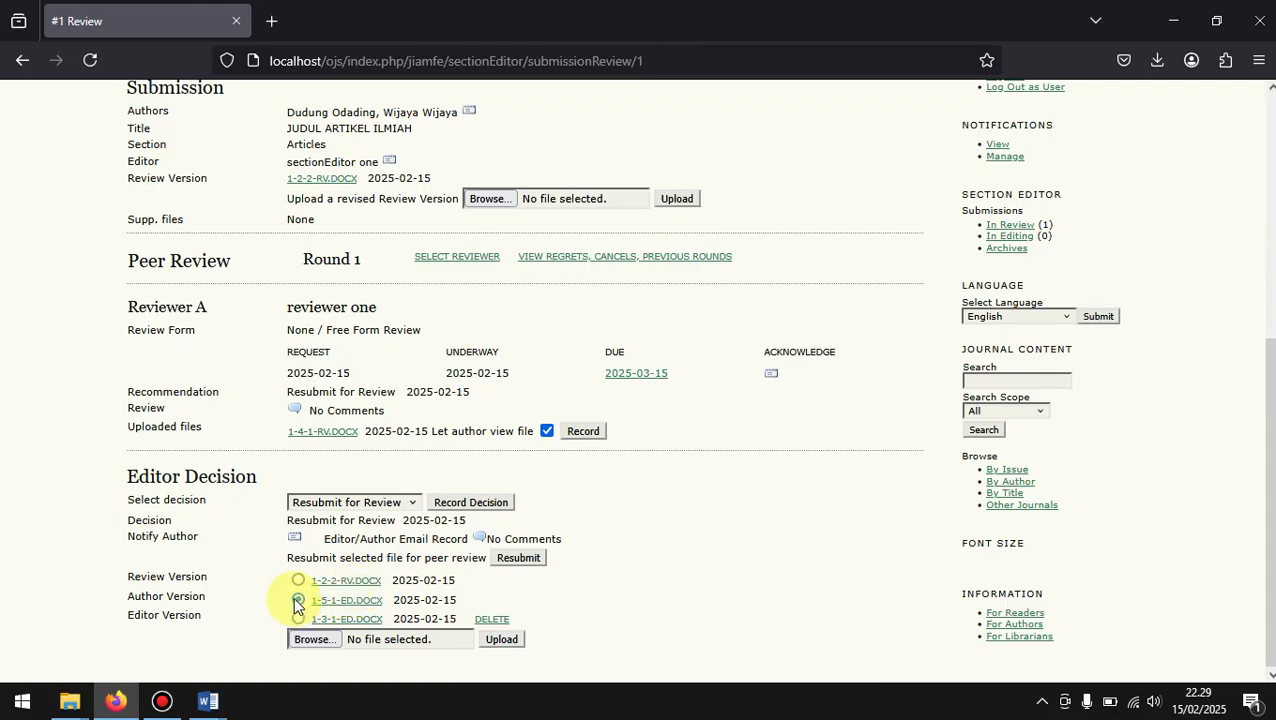
click(532, 562)
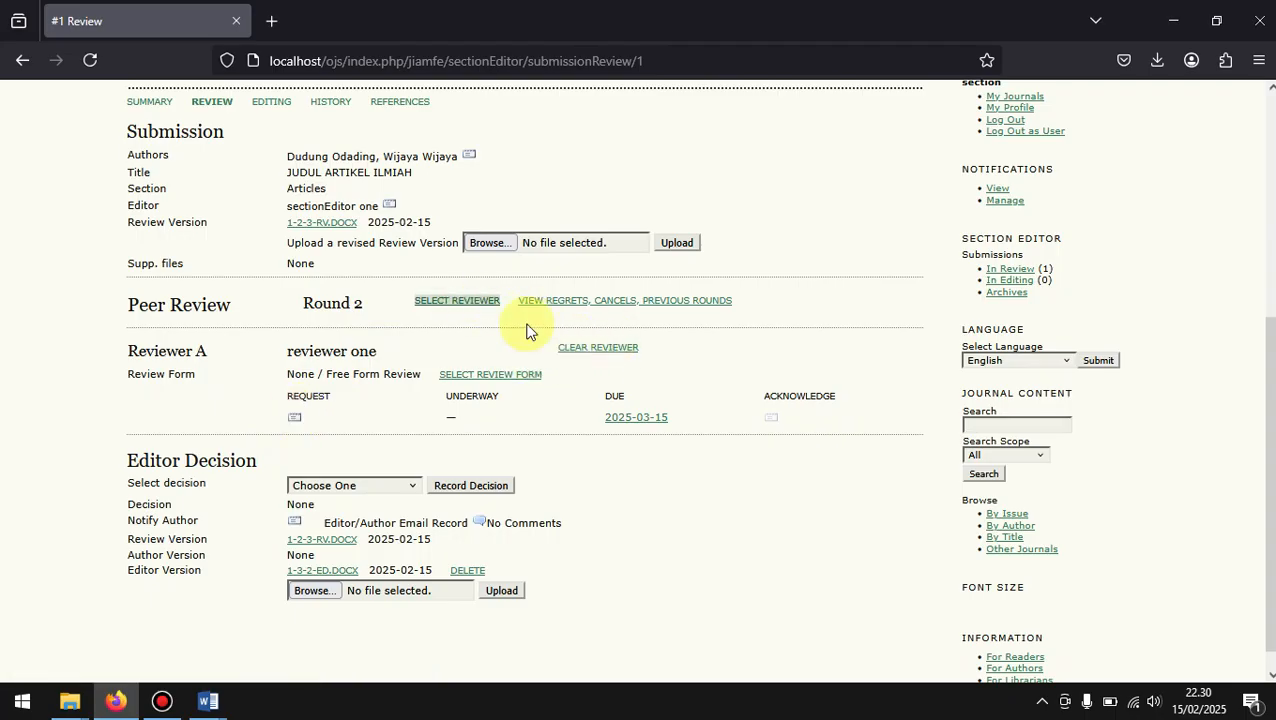
Step: Send Reviewer A the article review request email for round 2 with its prepared text
click(296, 421)
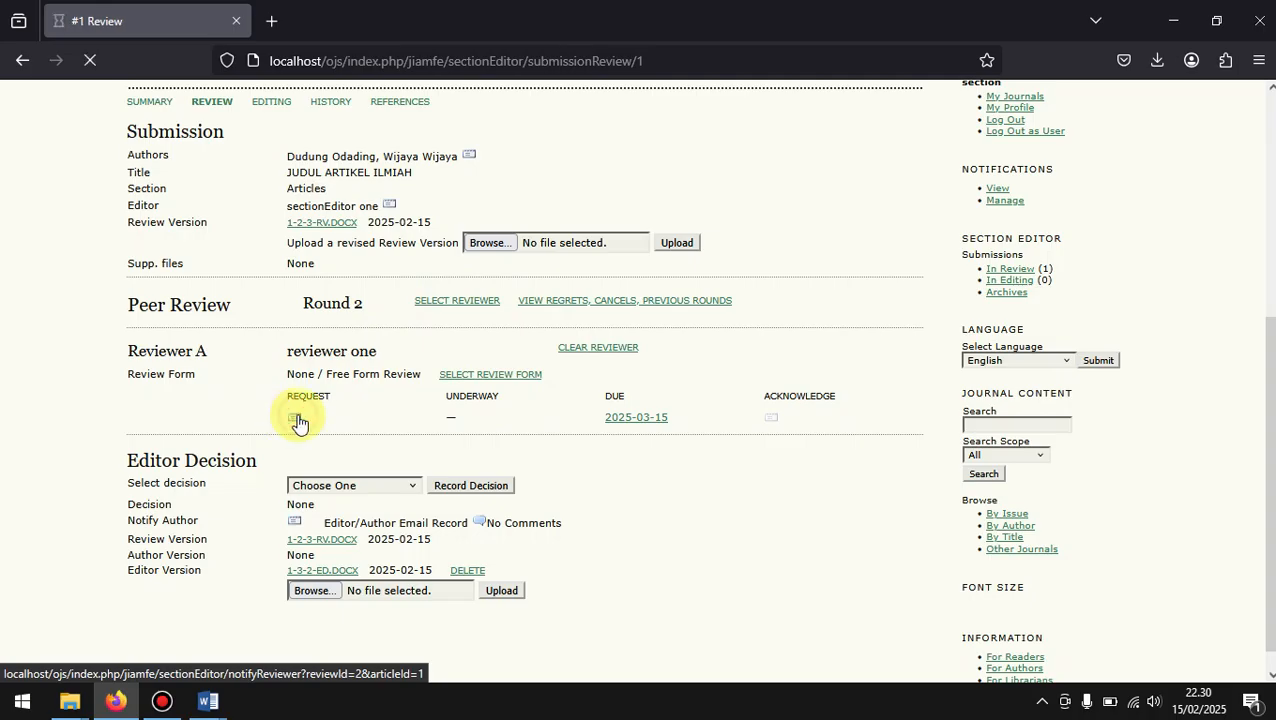
scroll(296, 421, down, 3)
click(146, 467)
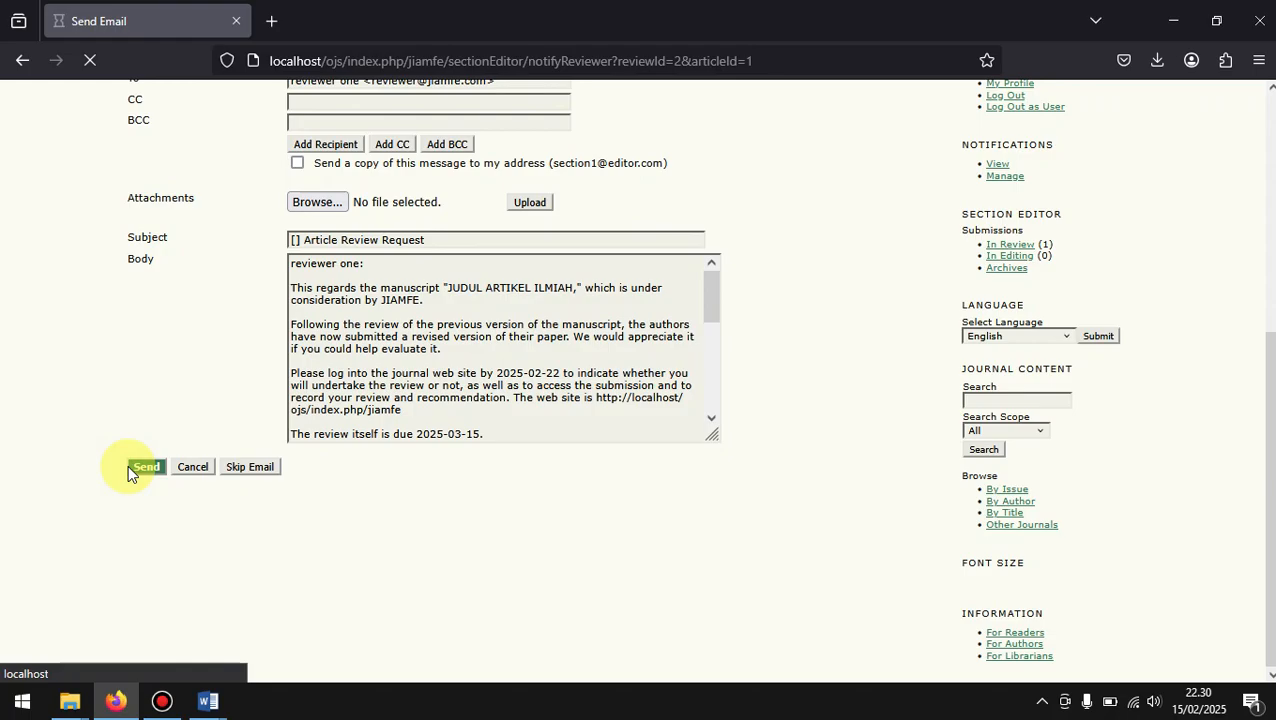
scroll(130, 474, down, 3)
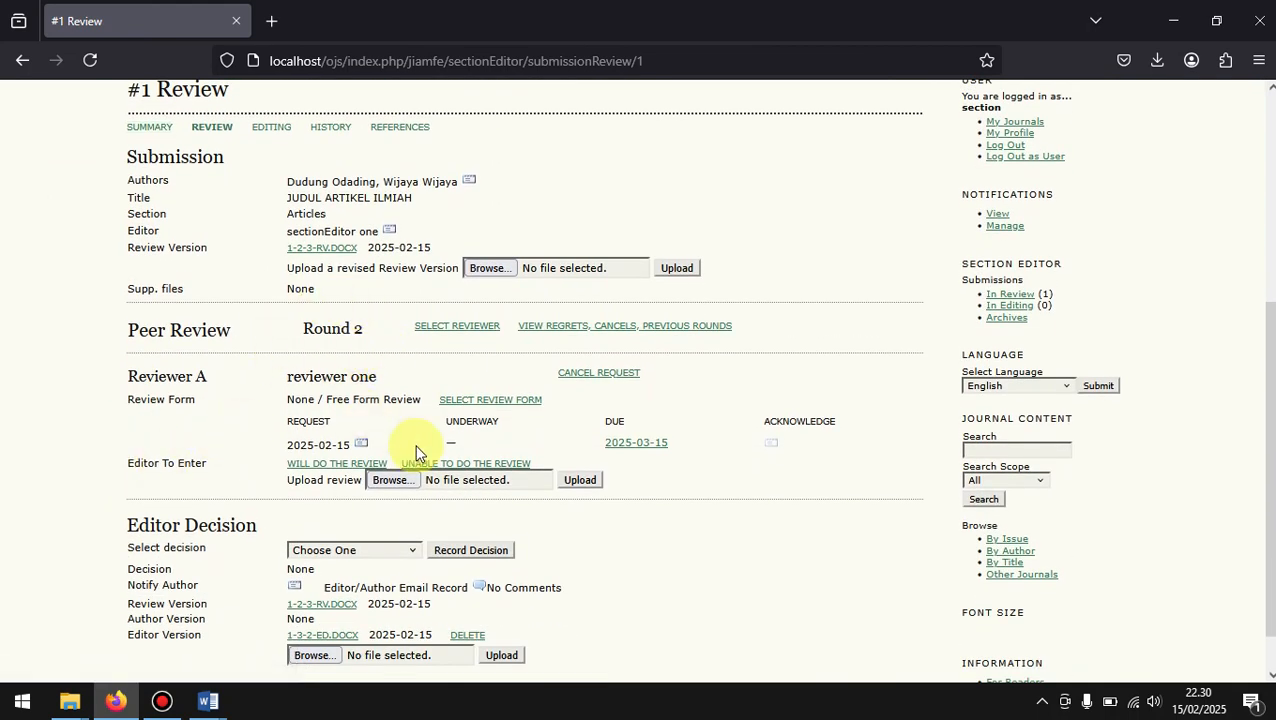
scroll(417, 451, down, 1)
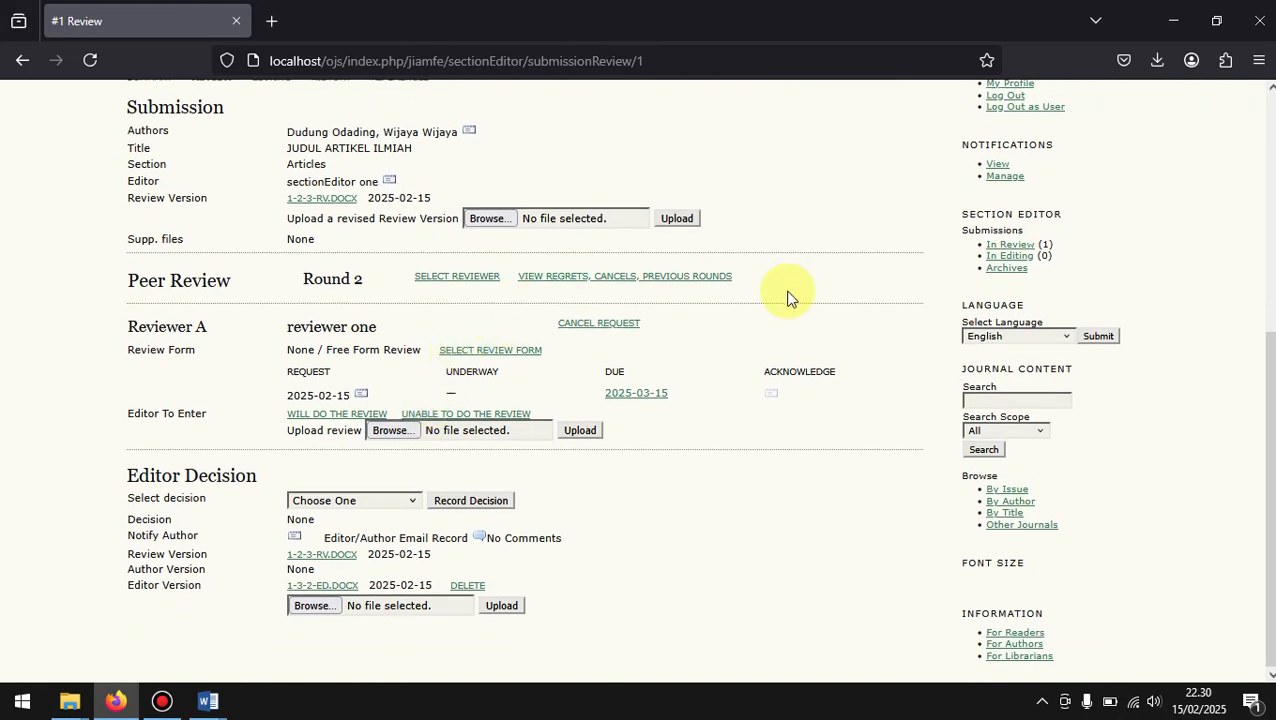
Step: Return to the journal manager account, list the journal's reviewers and log in as the first one
scroll(789, 290, up, 3)
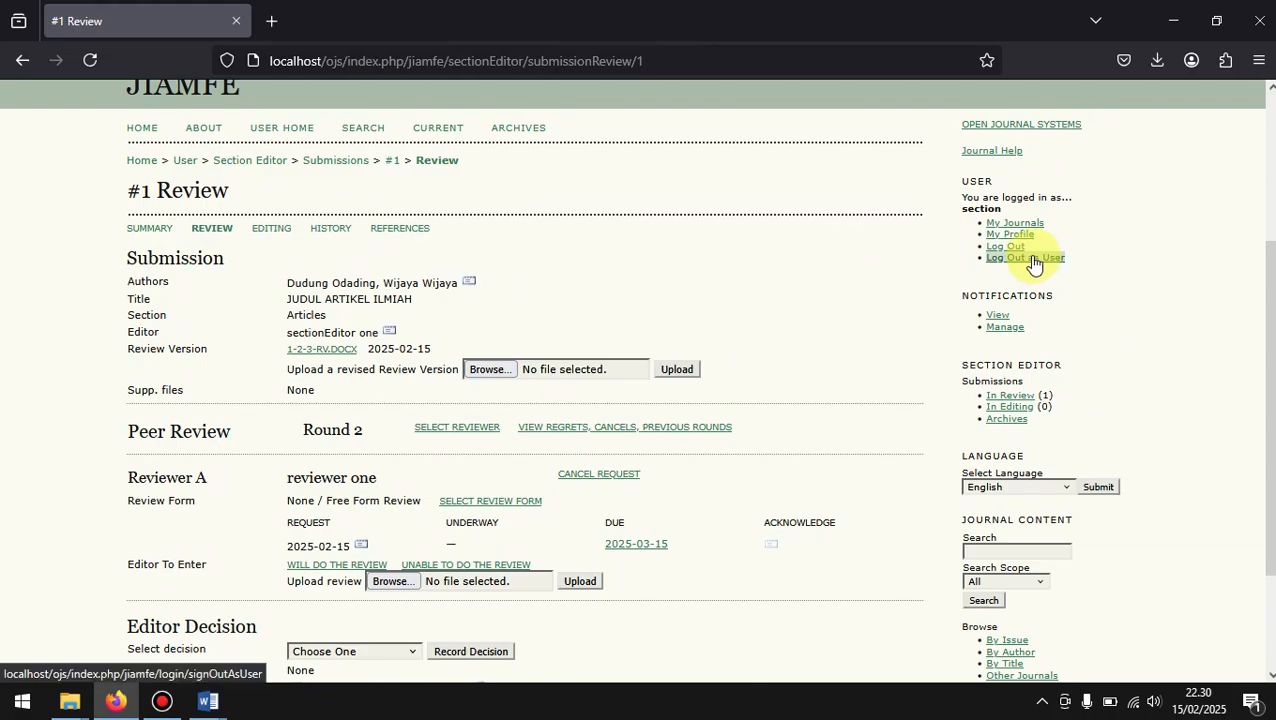
click(1034, 264)
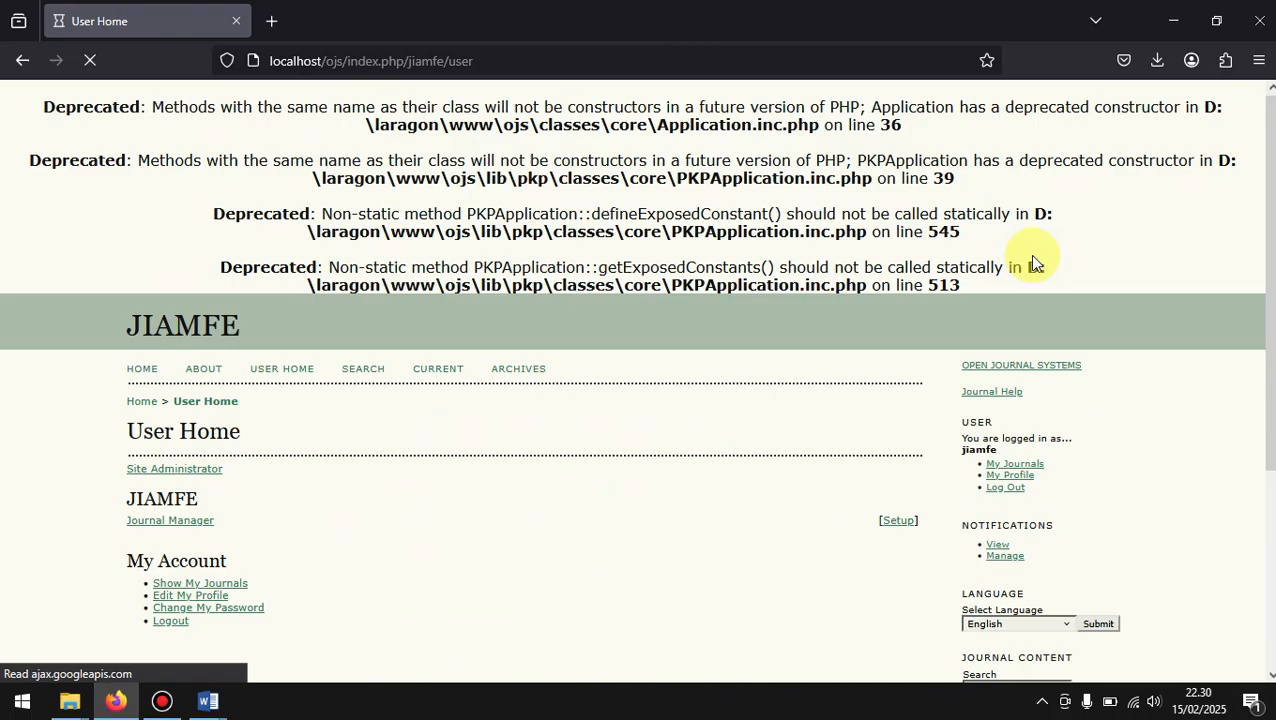
scroll(400, 400, down, 2)
click(185, 430)
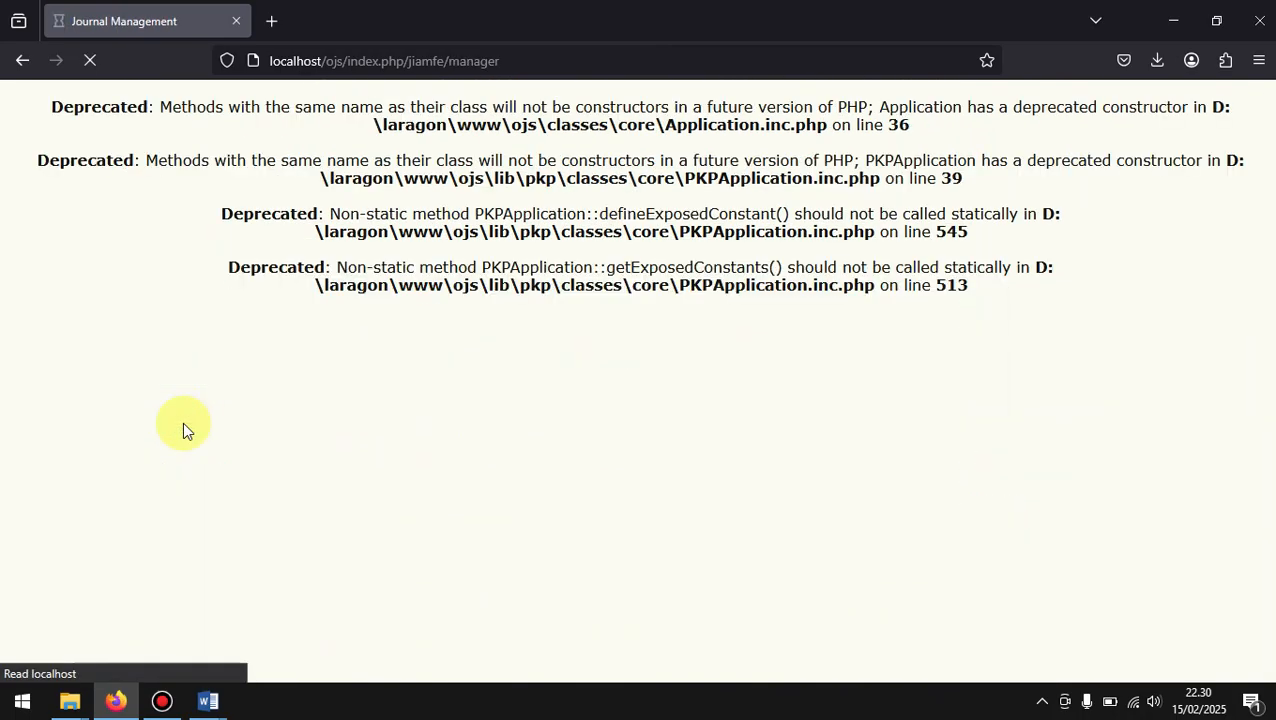
scroll(182, 422, down, 5)
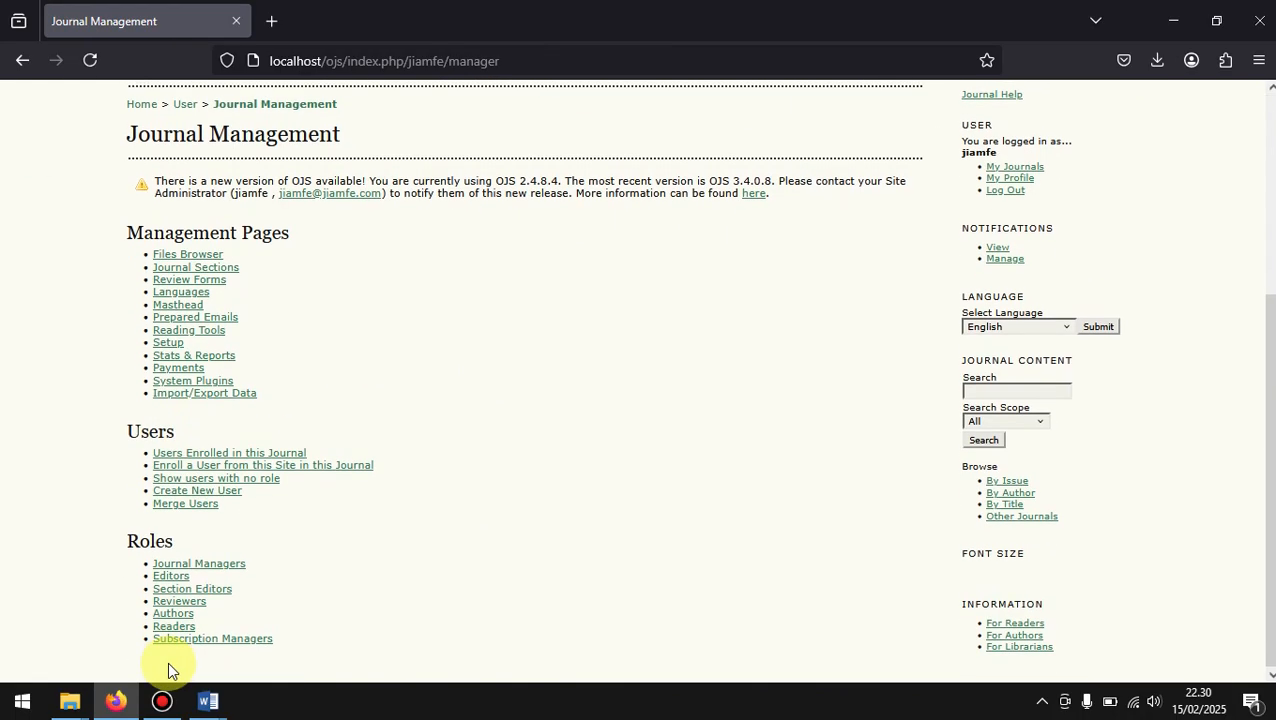
click(179, 603)
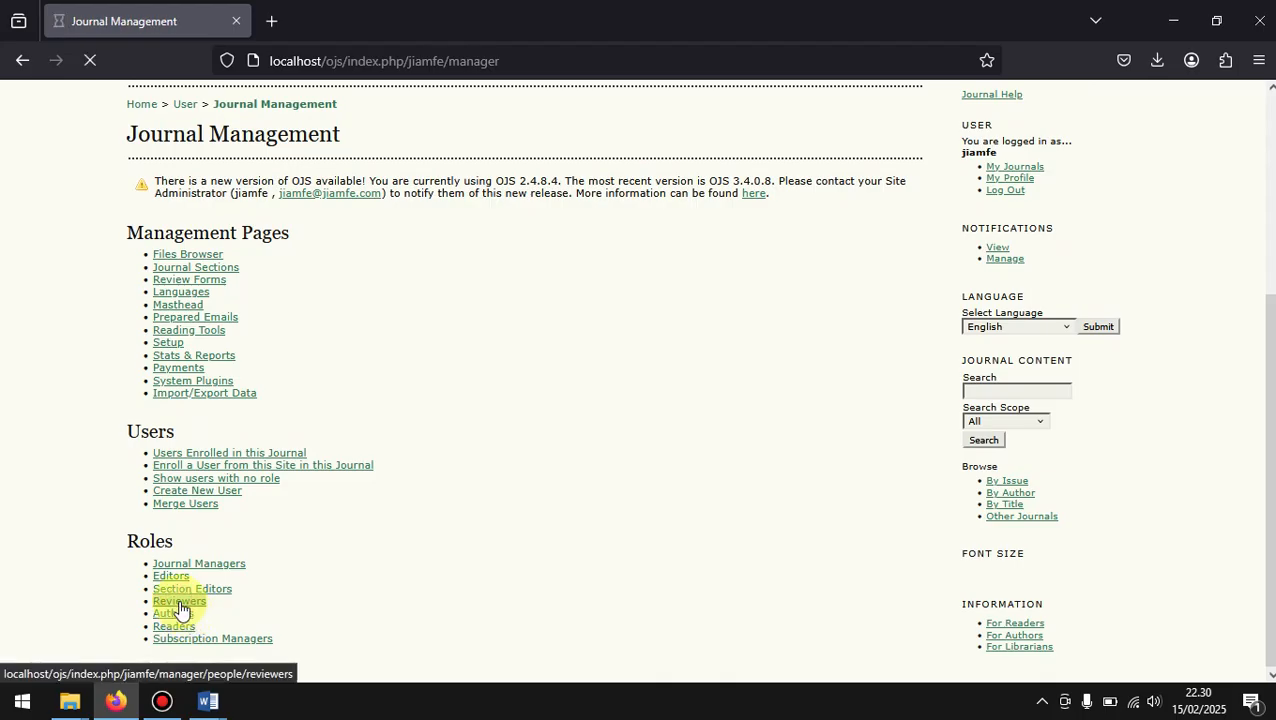
scroll(584, 555, down, 3)
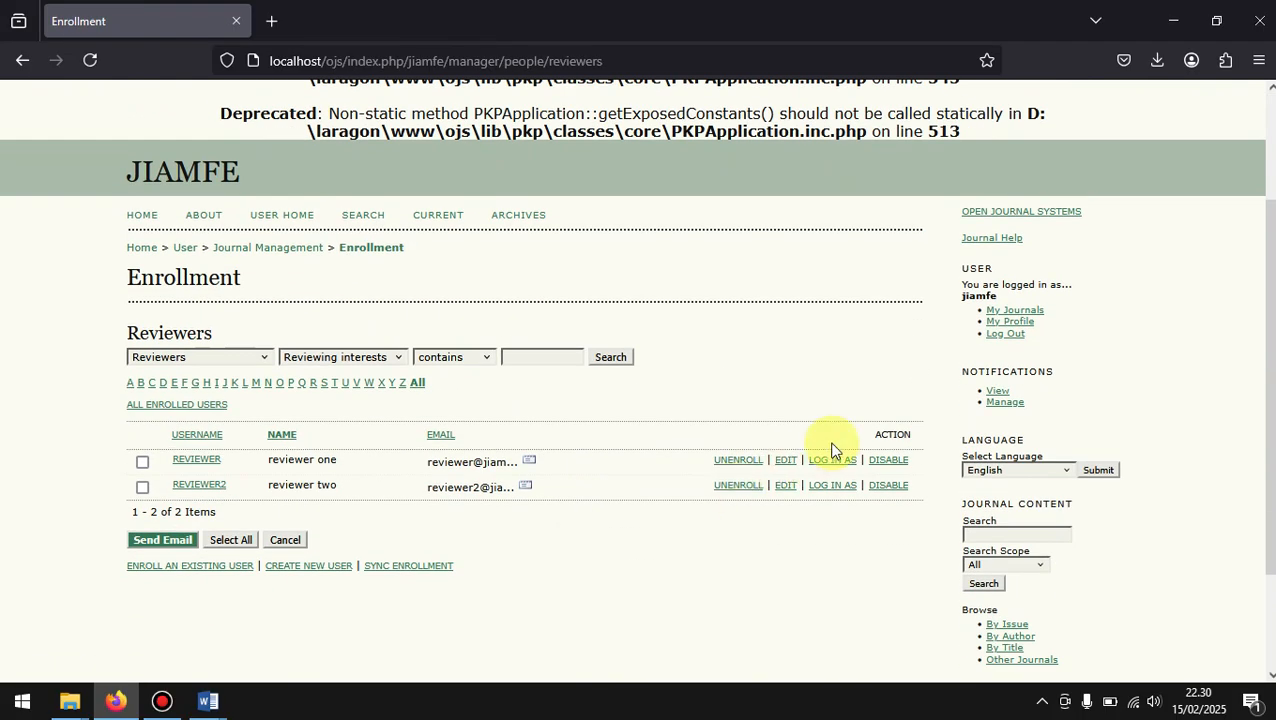
click(842, 463)
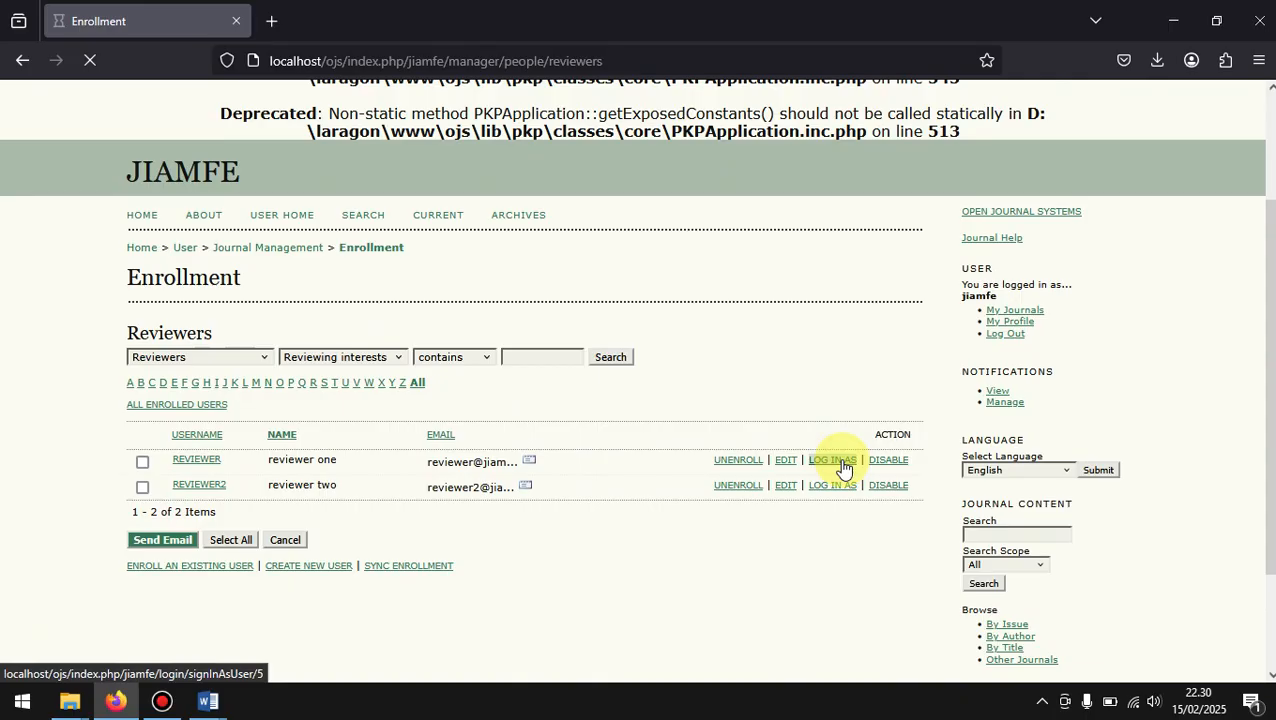
Step: Open the round 2 review page of JUDUL ARTIKEL ILMIAH from the reviewer's active submissions
scroll(843, 464, down, 2)
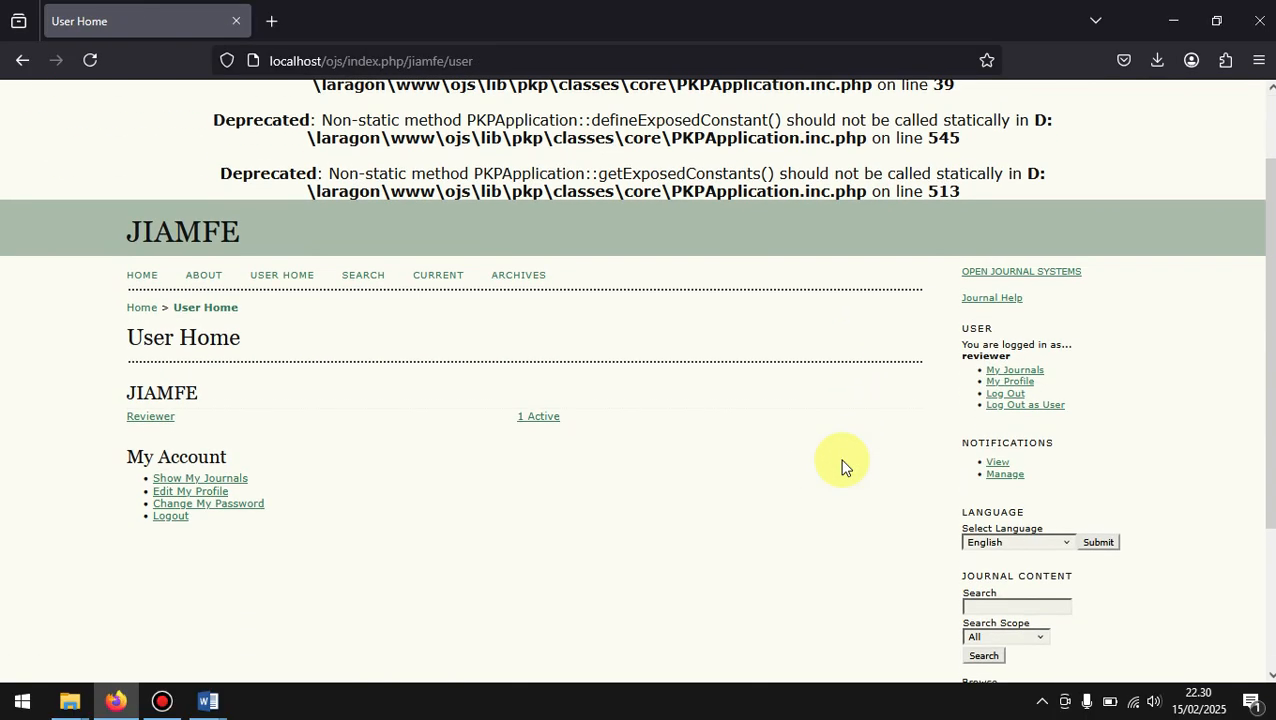
click(548, 424)
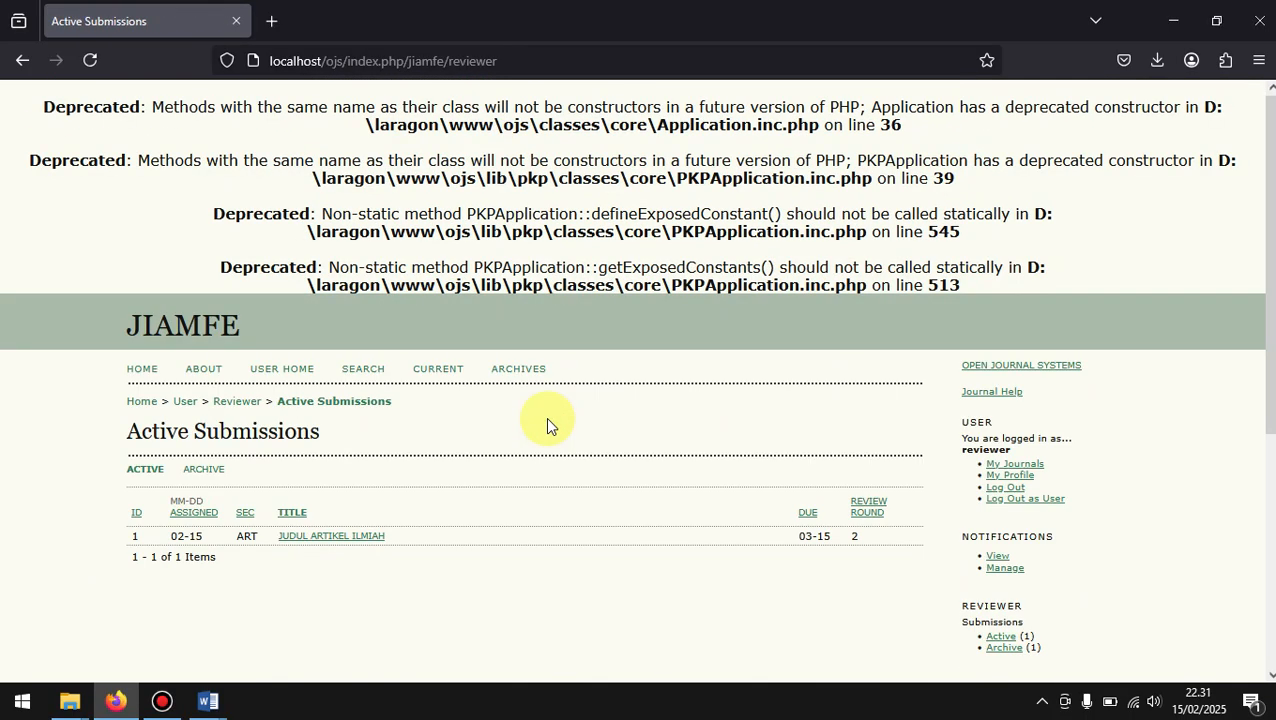
scroll(548, 422, down, 2)
click(313, 400)
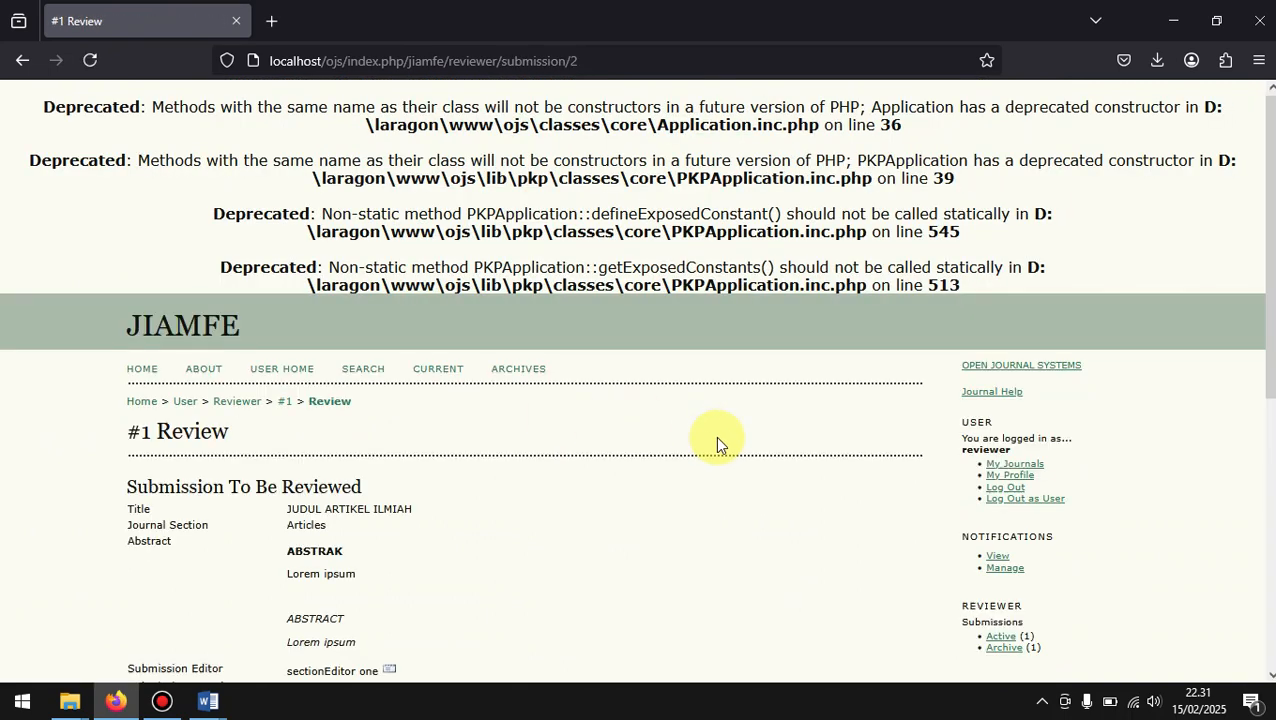
scroll(717, 438, down, 3)
scroll(715, 436, down, 1)
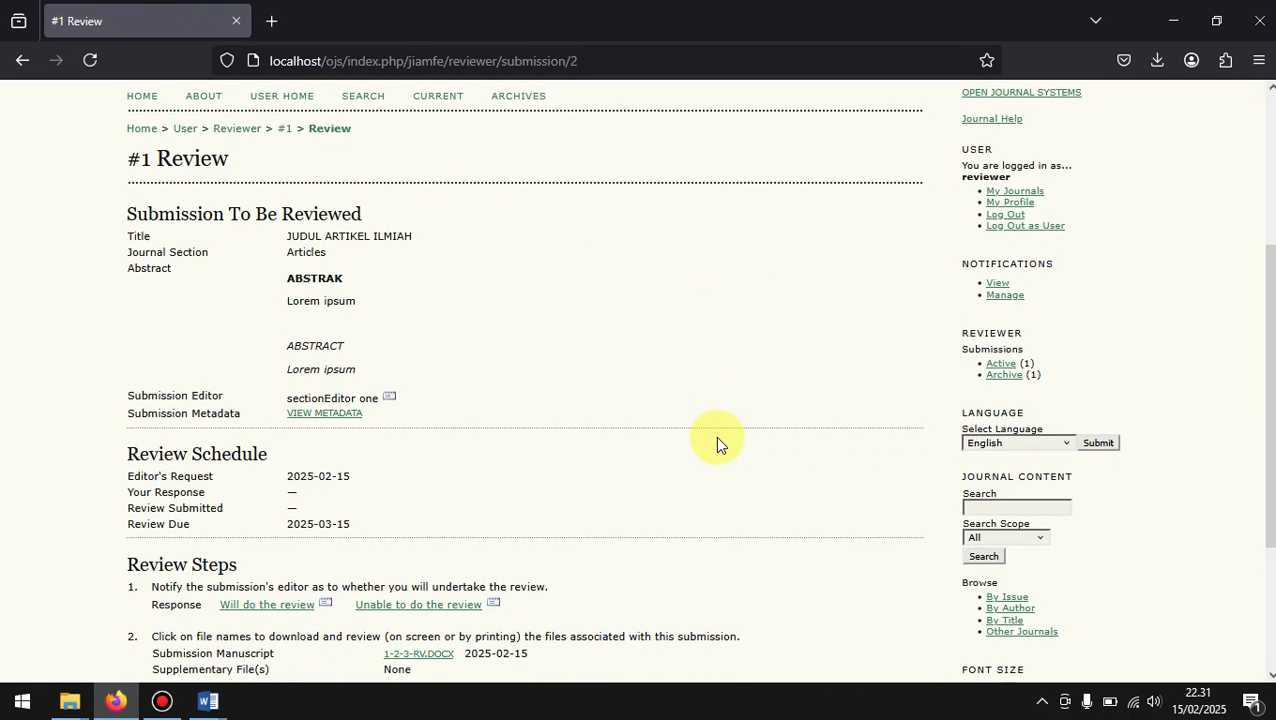
click(22, 62)
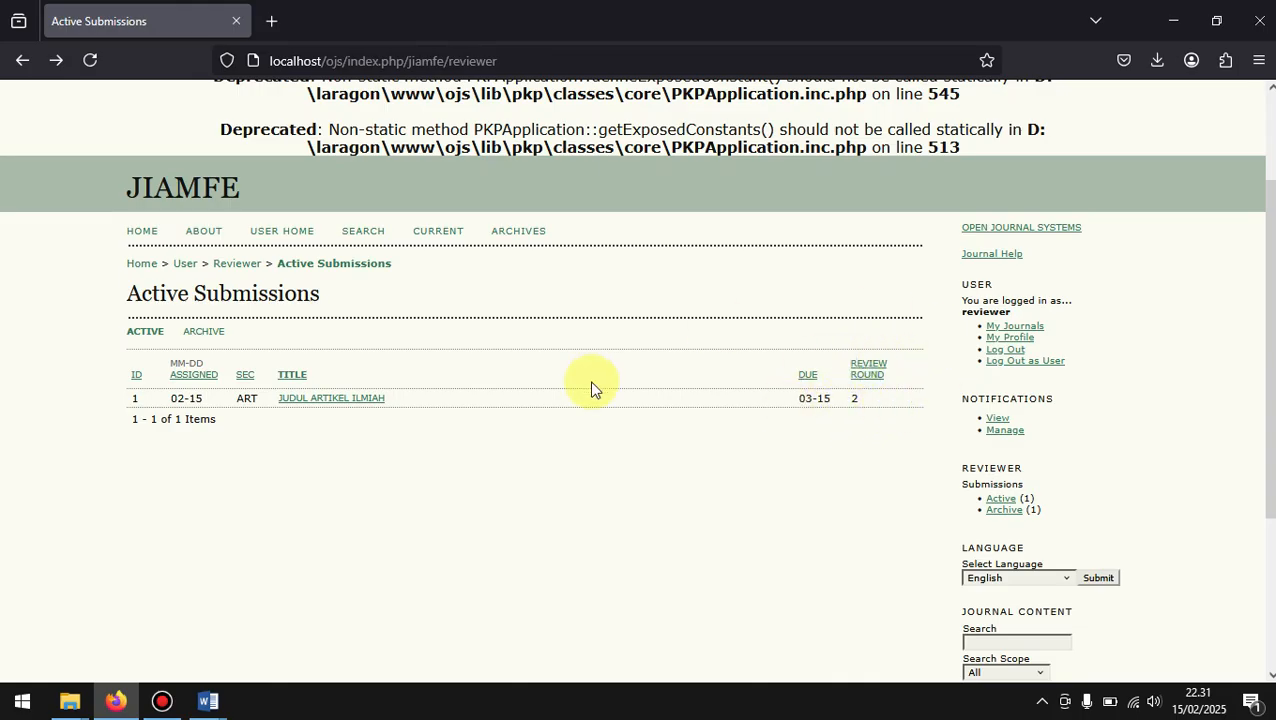
click(300, 403)
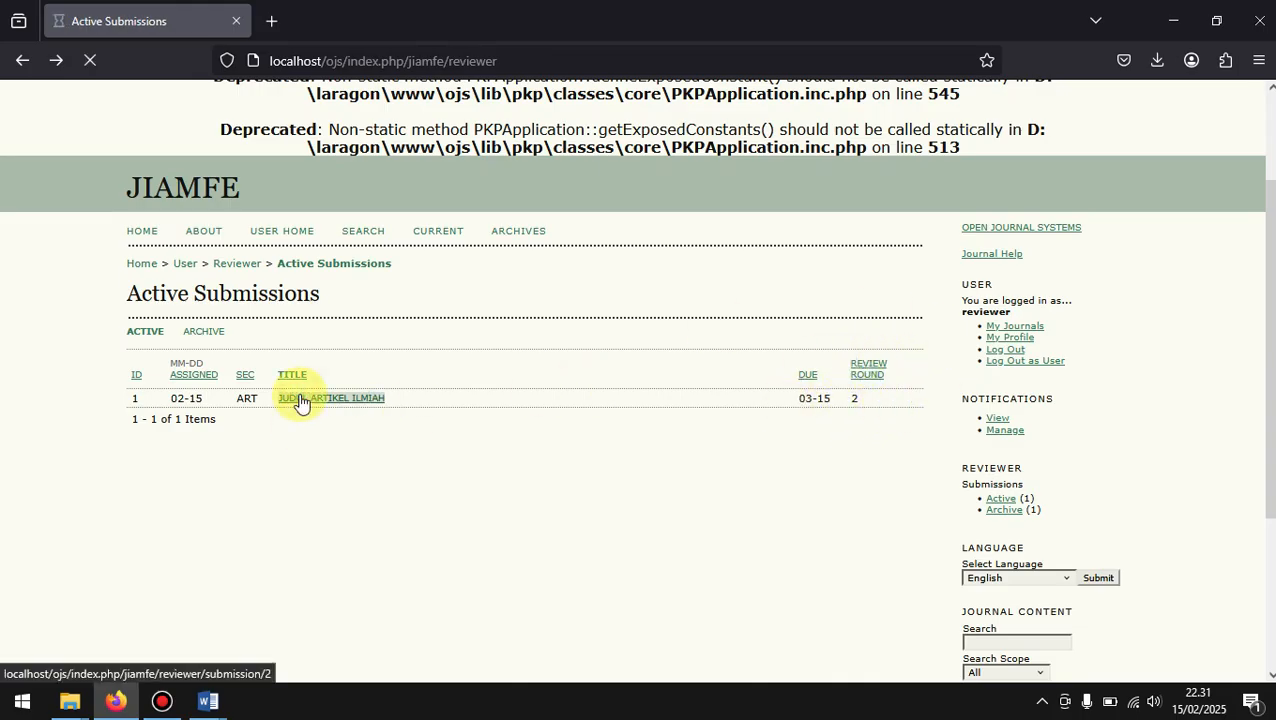
Step: Accept the review request and send the editor the prepared email saying the review will be done
scroll(300, 400, down, 5)
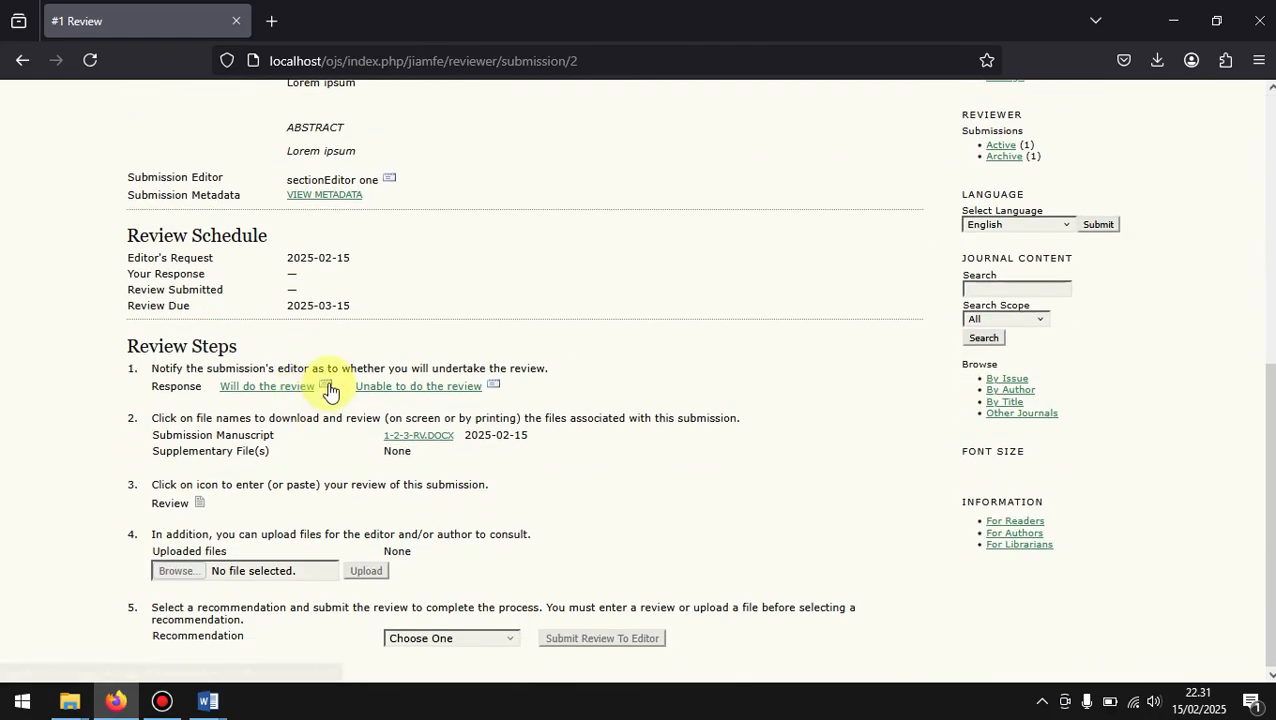
click(329, 389)
scroll(328, 390, down, 4)
click(146, 479)
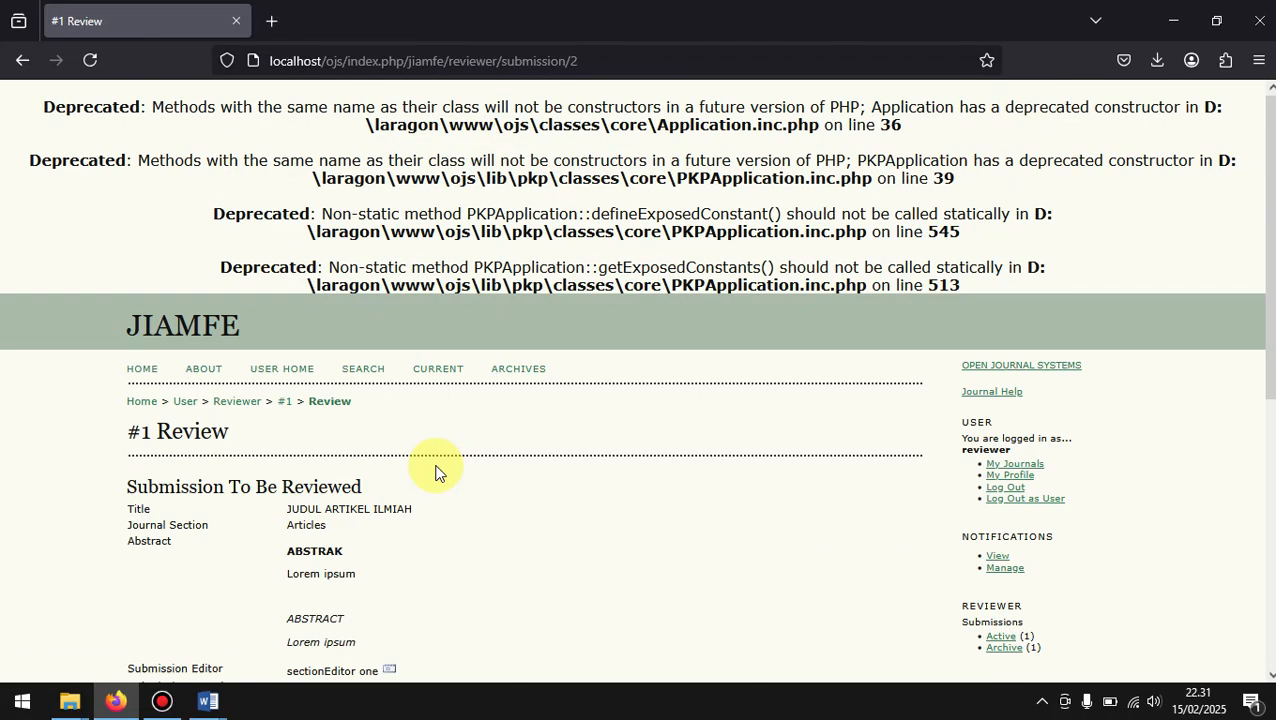
scroll(435, 472, down, 5)
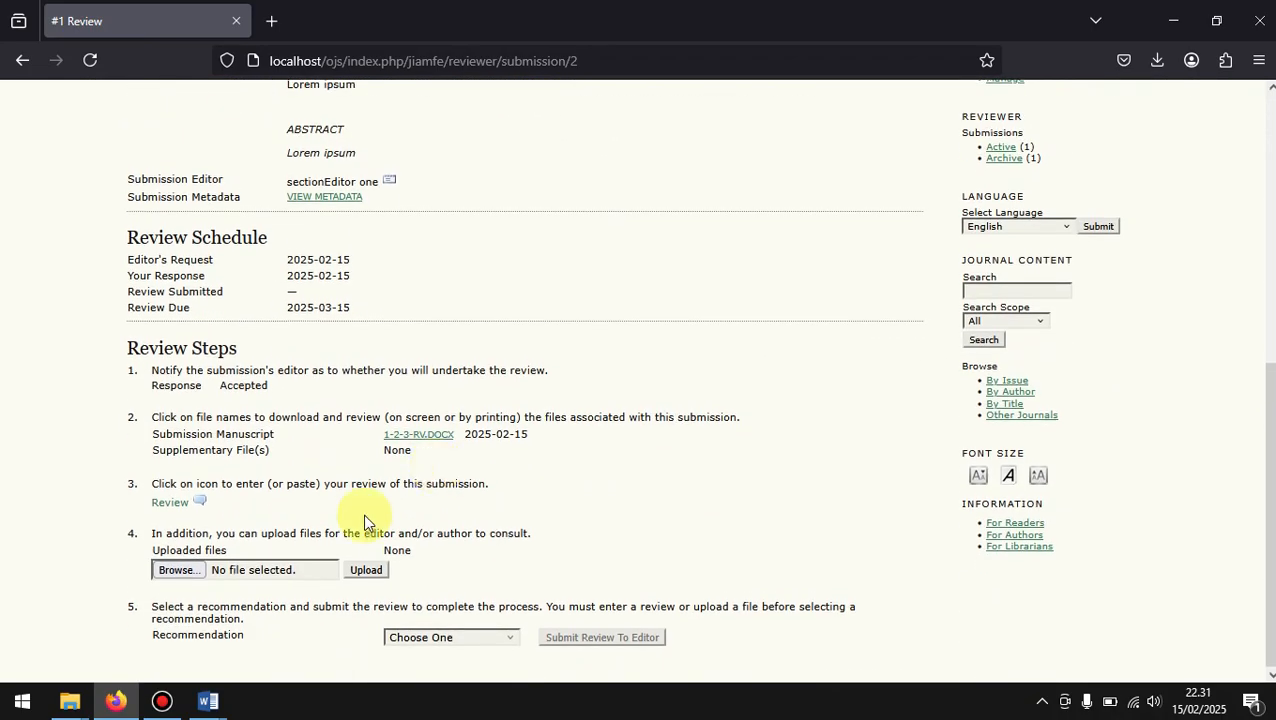
click(235, 577)
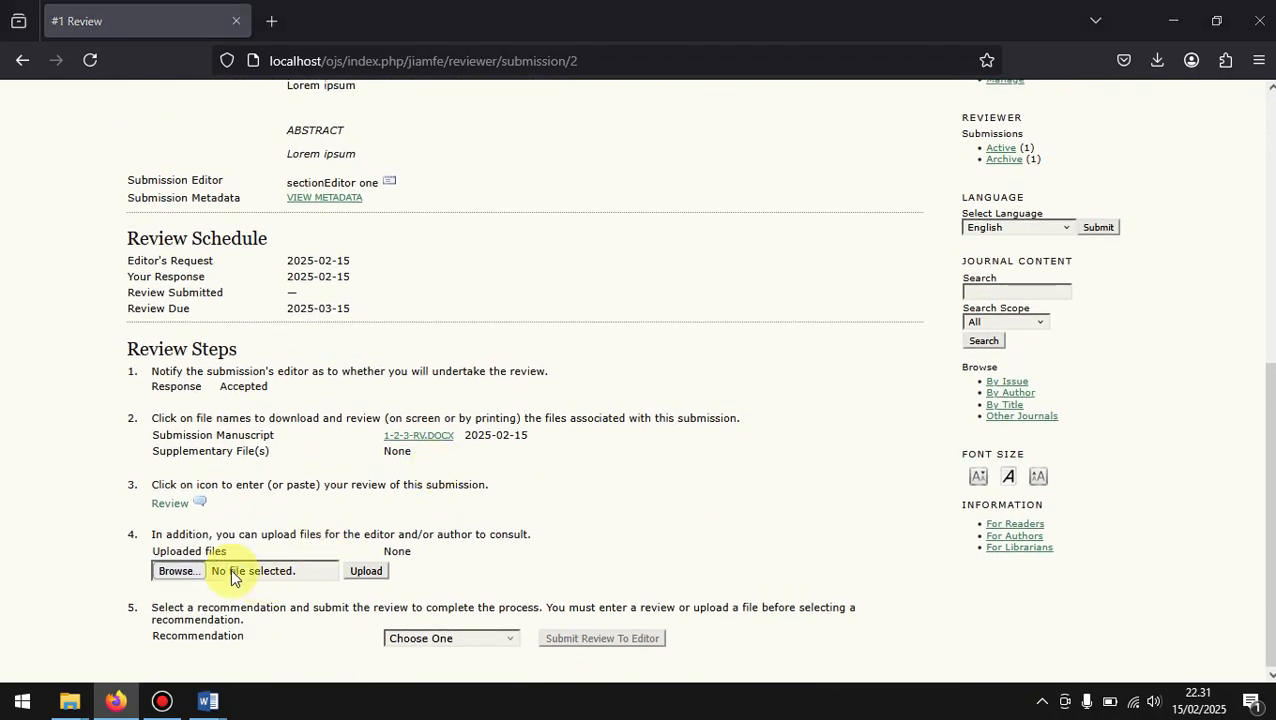
scroll(515, 266, down, 3)
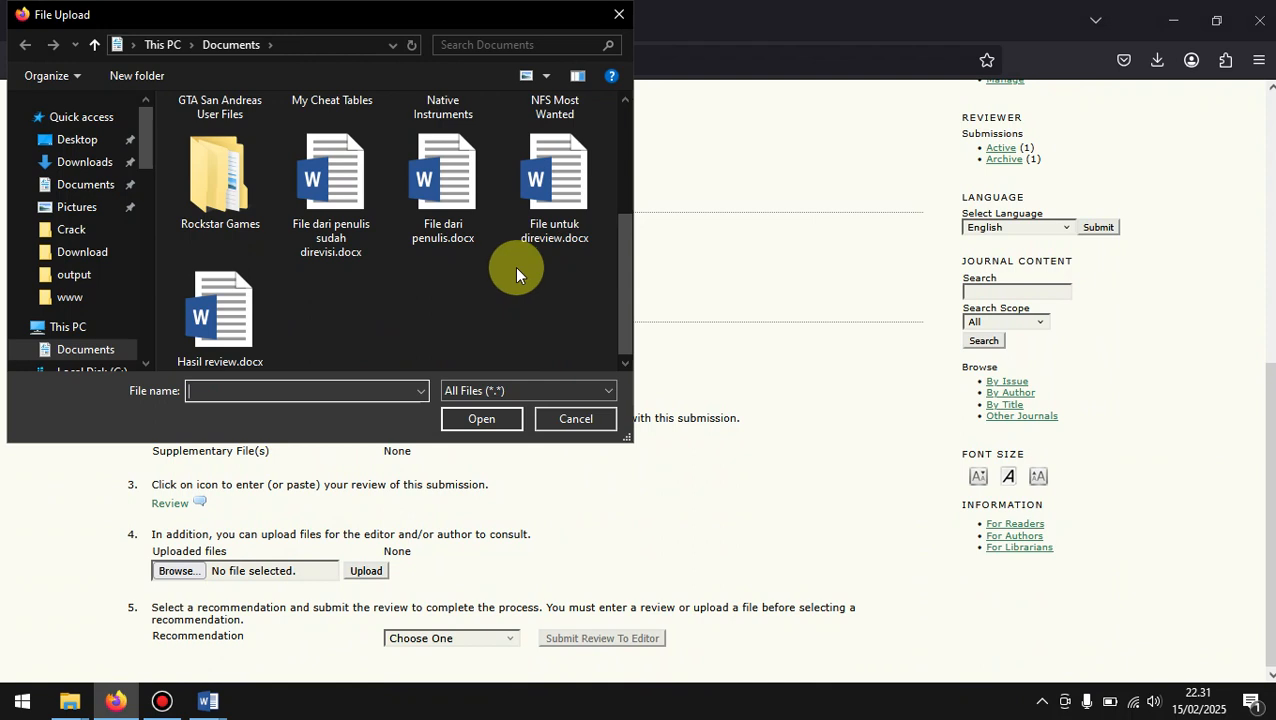
click(575, 418)
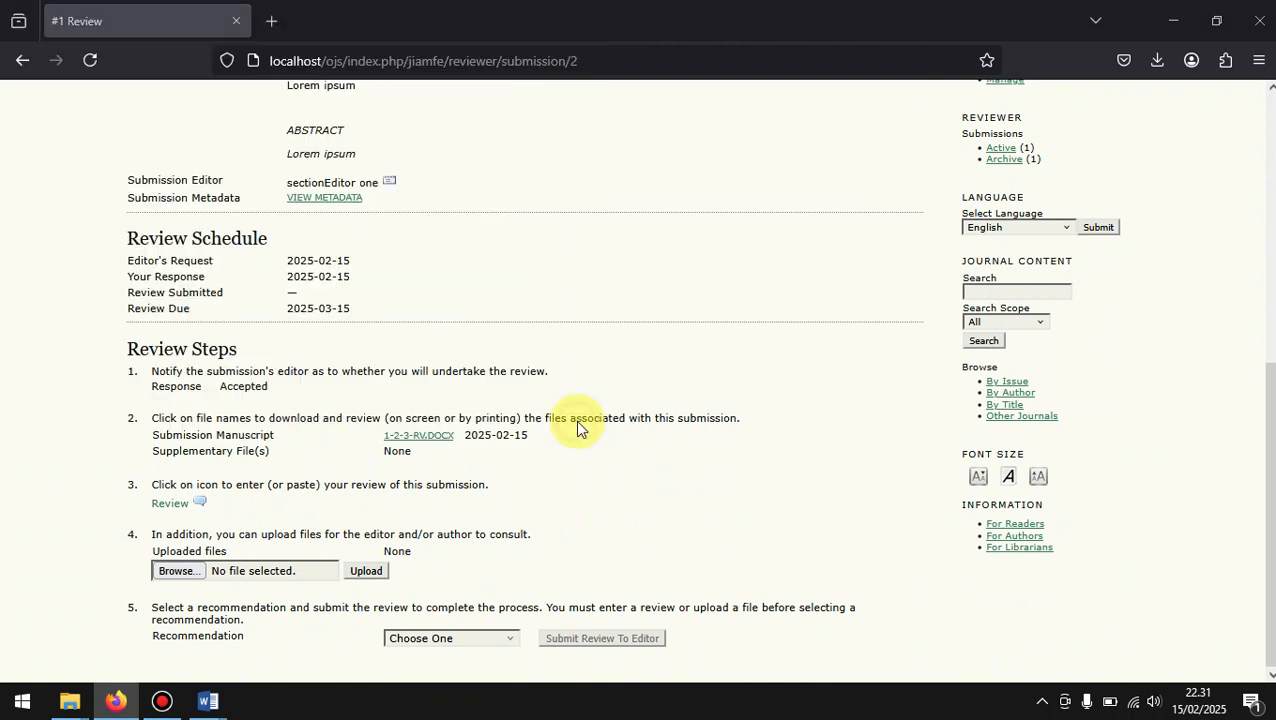
Step: Download the submission manuscript 1-2-3-RV.DOCX and open it in Word, recovering its contents
click(432, 444)
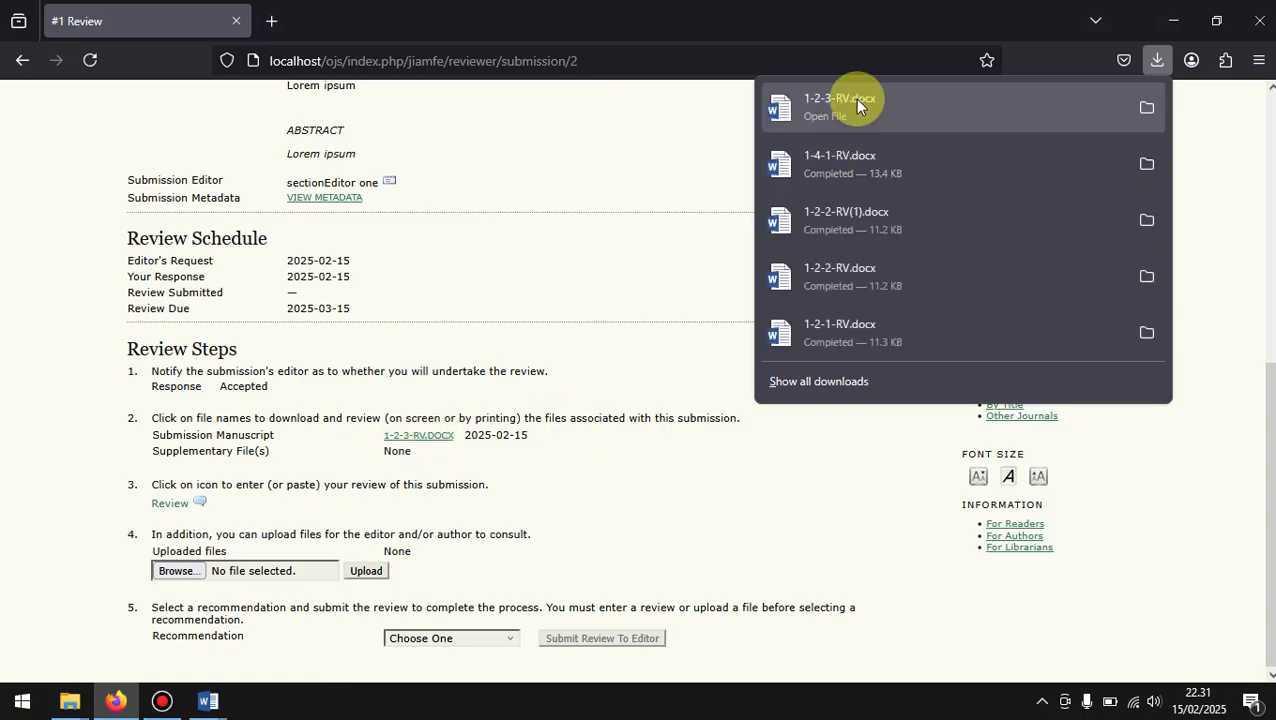
click(856, 103)
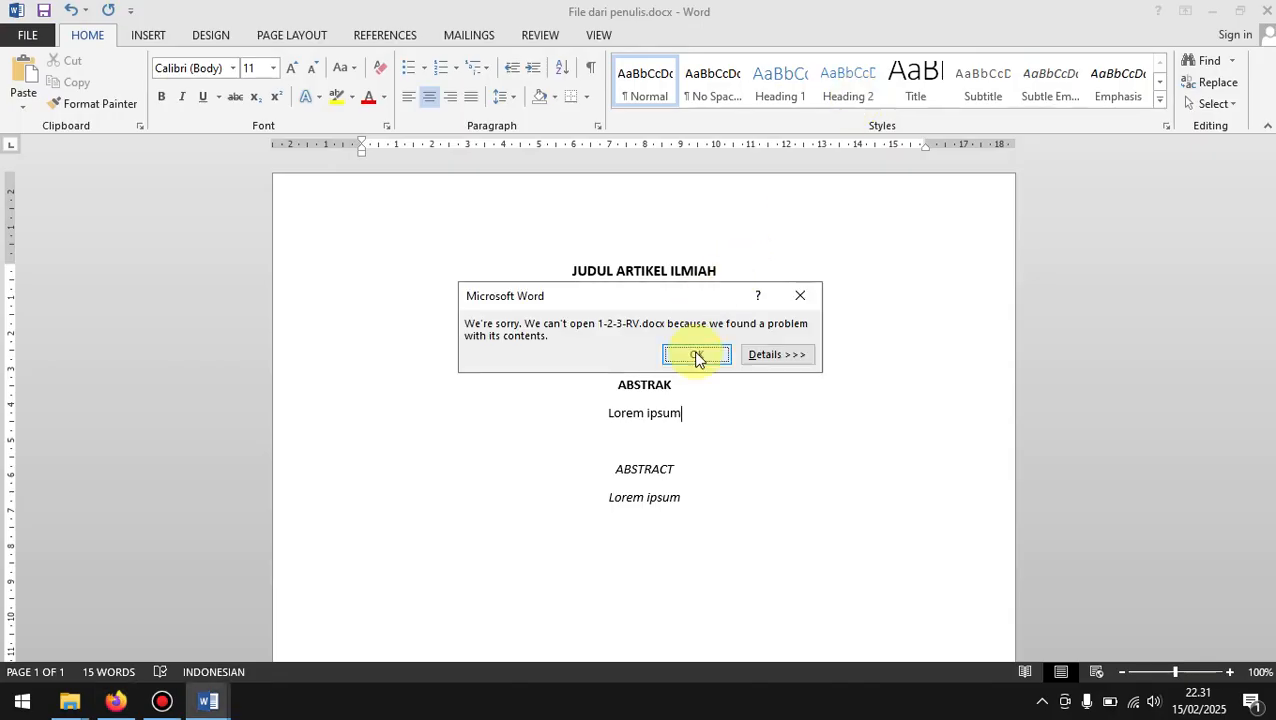
click(696, 355)
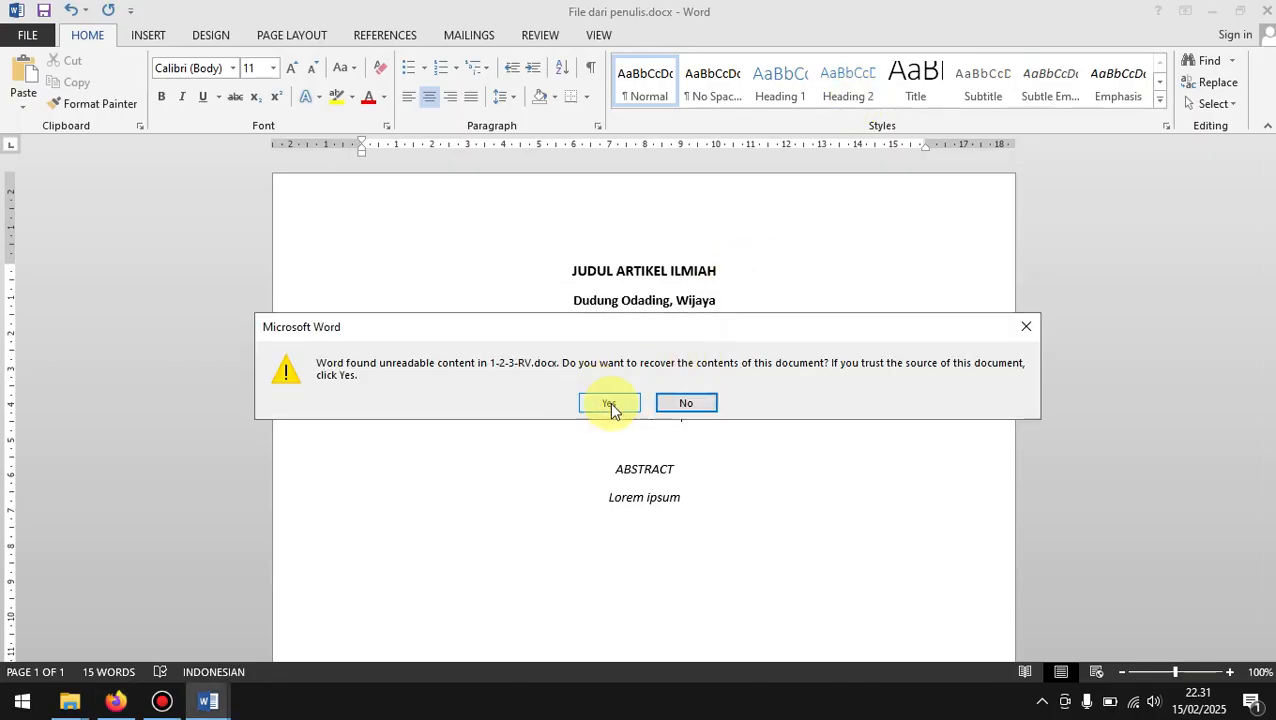
click(607, 403)
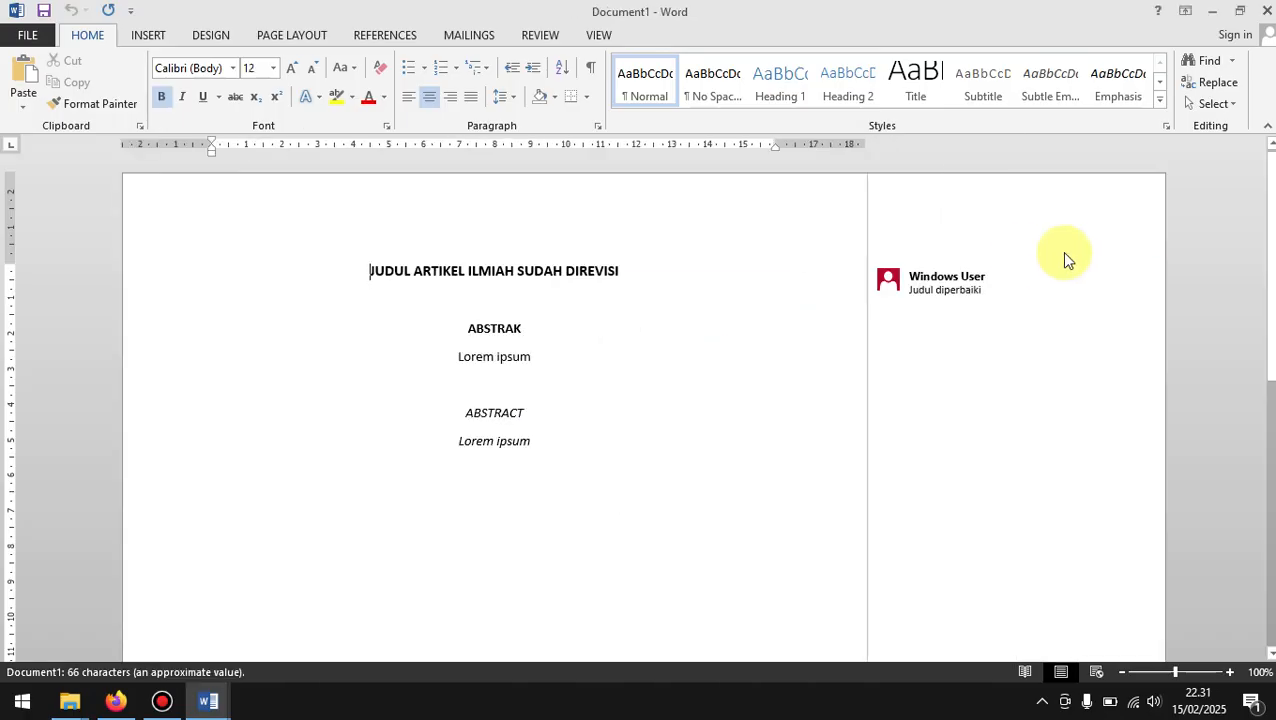
Step: Replace the text of the review comment on the manuscript title with "Oke"
click(677, 268)
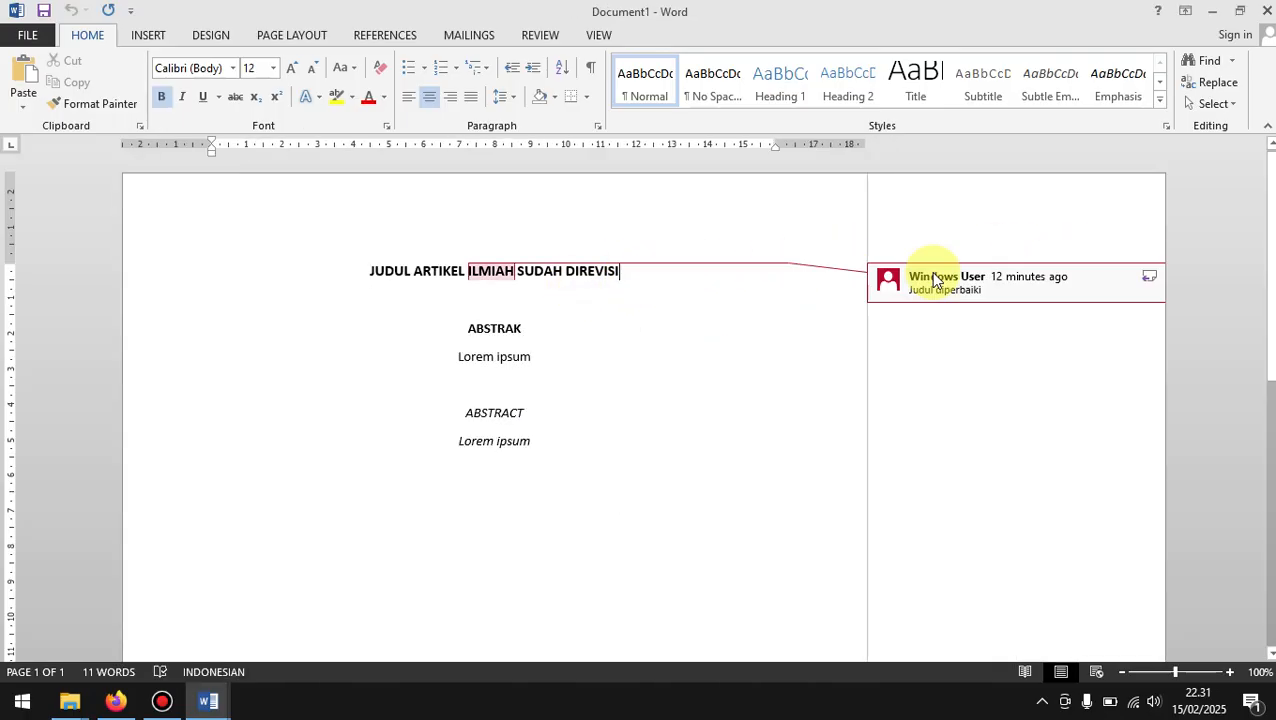
click(1011, 293)
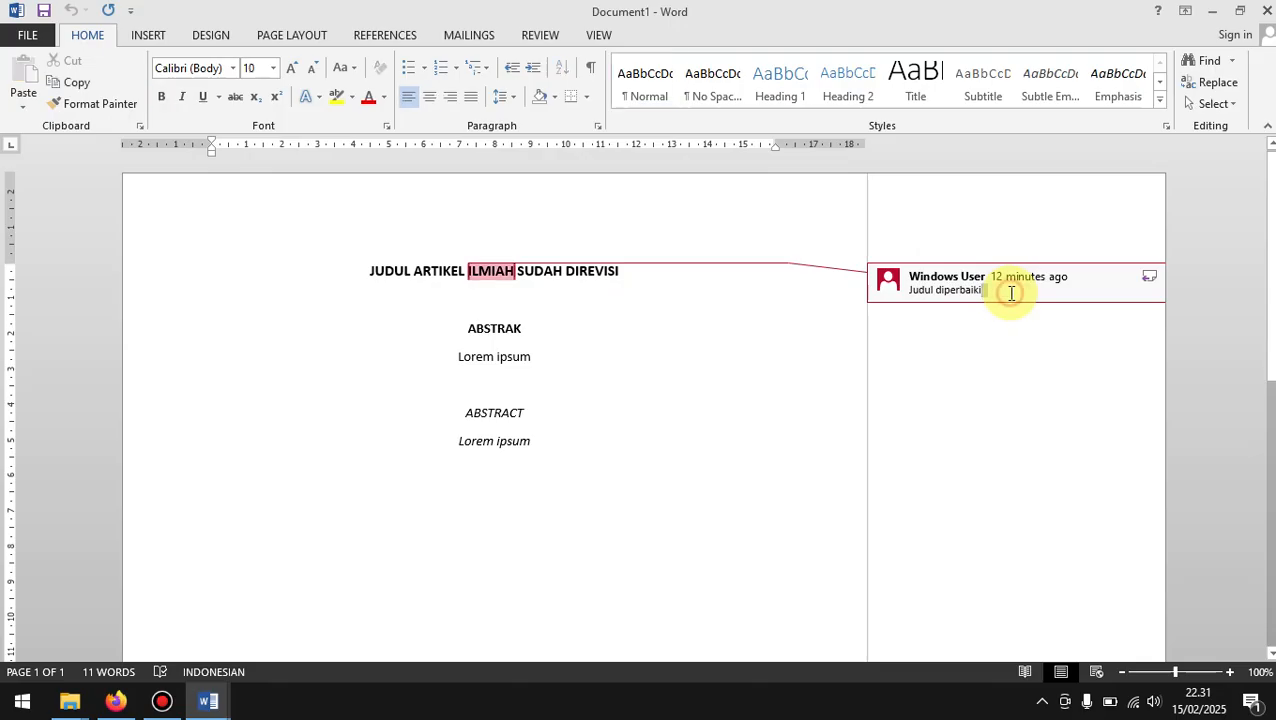
key(BackSpace)
key(BackSpace)
key(BackSpace)
key(BackSpace)
key(BackSpace)
key(BackSpace)
key(BackSpace)
key(BackSpace)
key(BackSpace)
key(BackSpace)
key(BackSpace)
key(BackSpace)
key(BackSpace)
key(BackSpace)
key(BackSpace)
key(BackSpace)
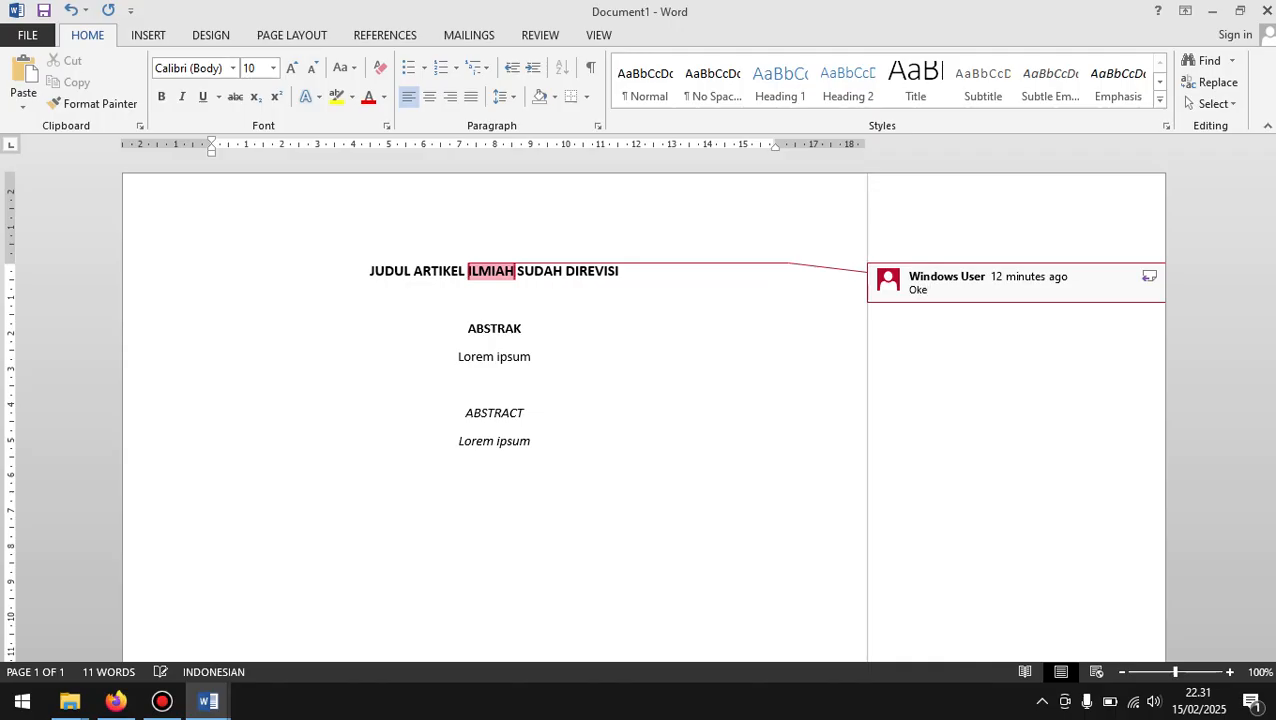
Step: Save the reviewed manuscript as "Hasil review round 2.docx" in Documents, close it, and return to the review page in Firefox
key(ctrl+s)
scroll(375, 205, down, 2)
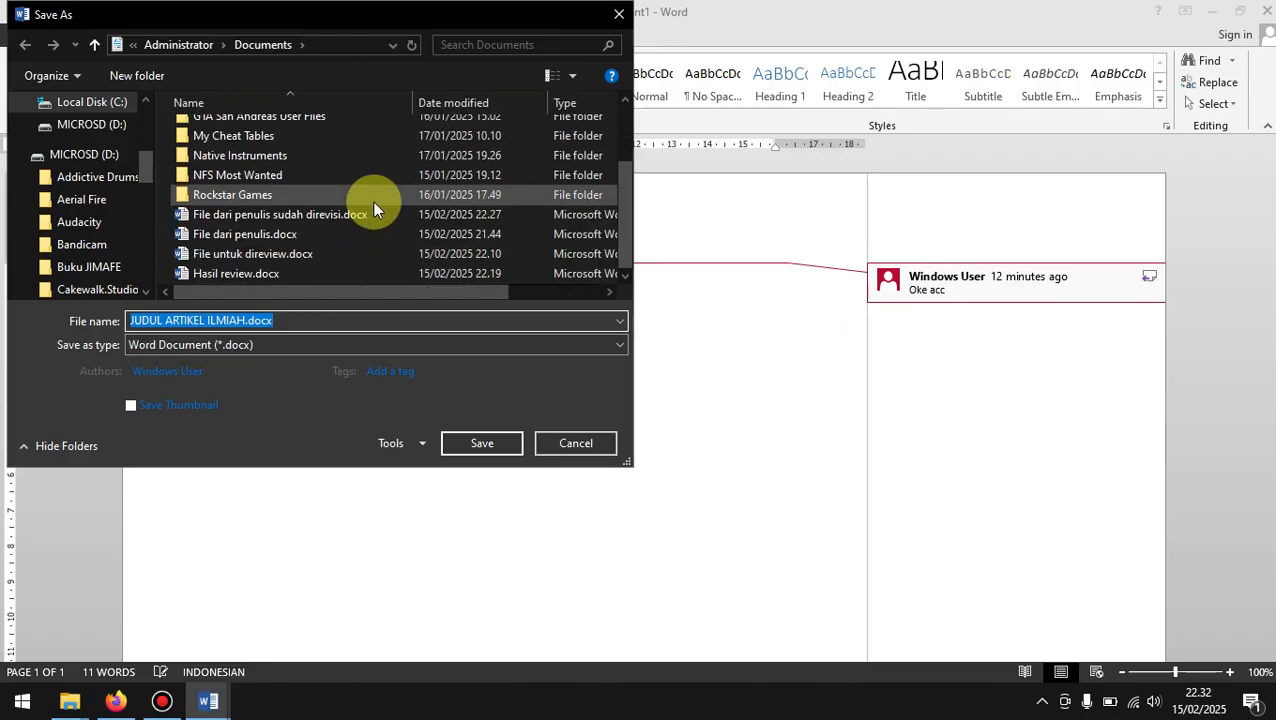
click(248, 277)
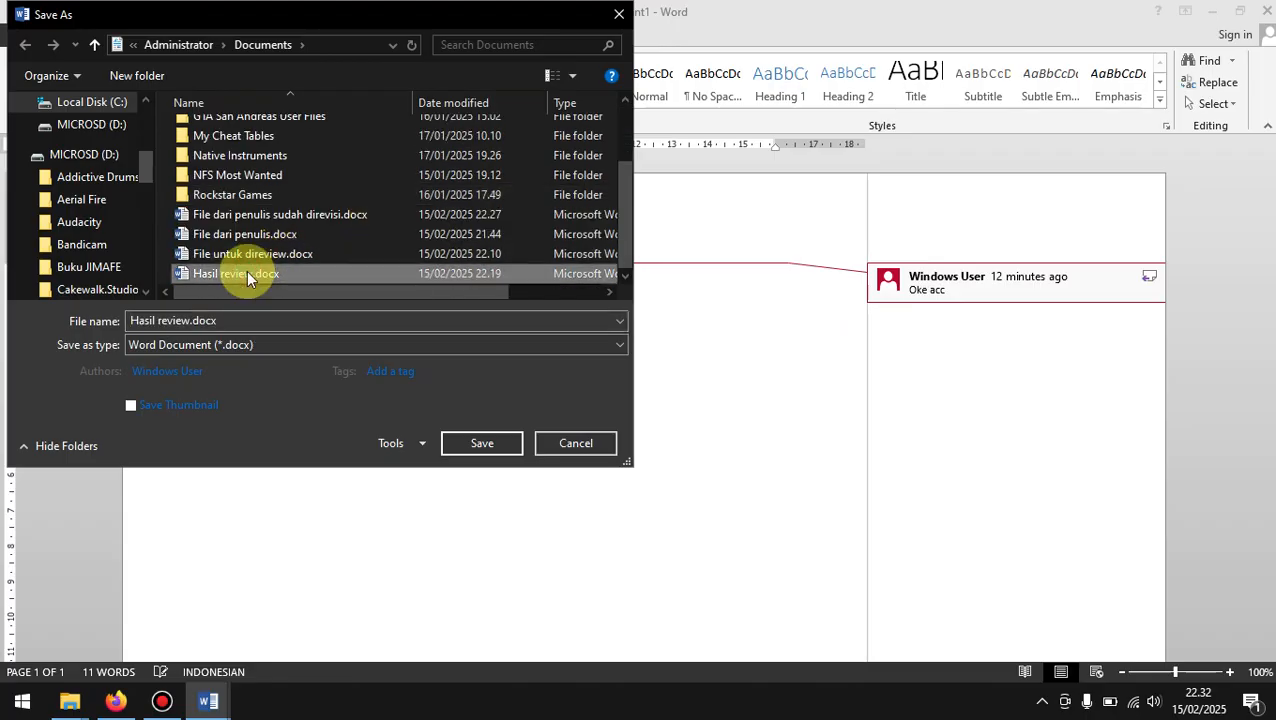
double_click(189, 322)
click(191, 321)
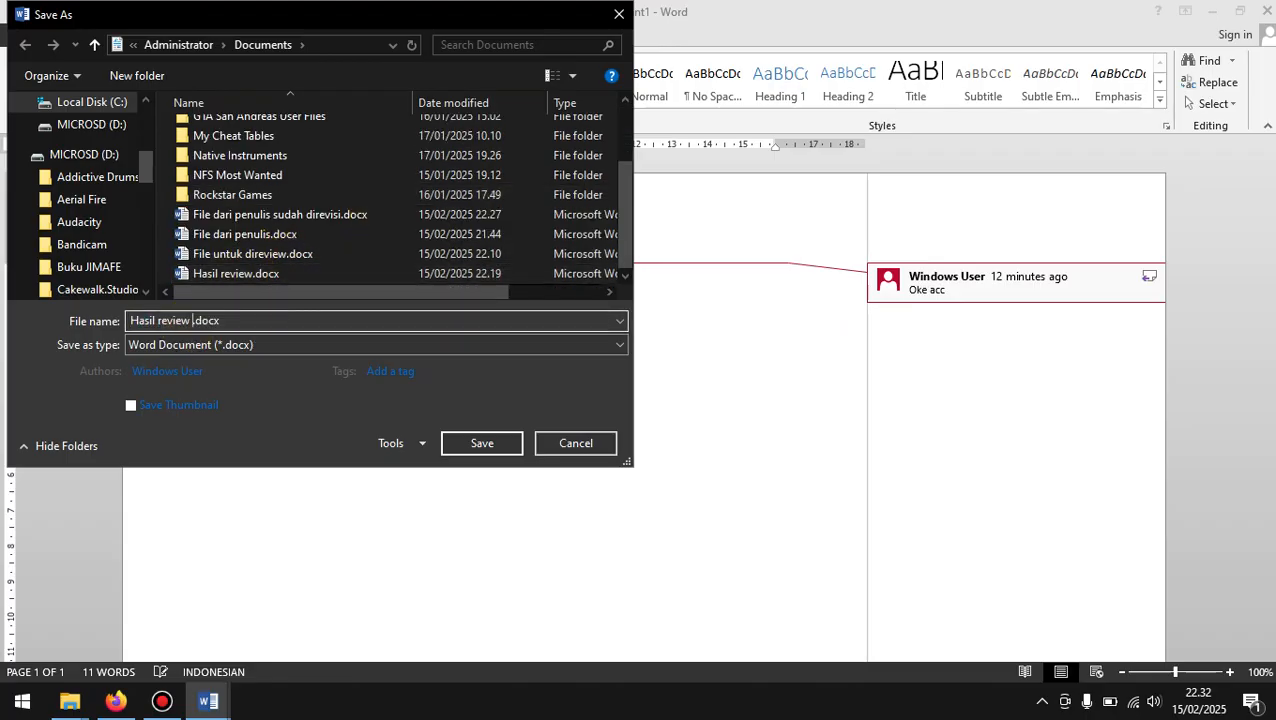
text(round)
key(Return)
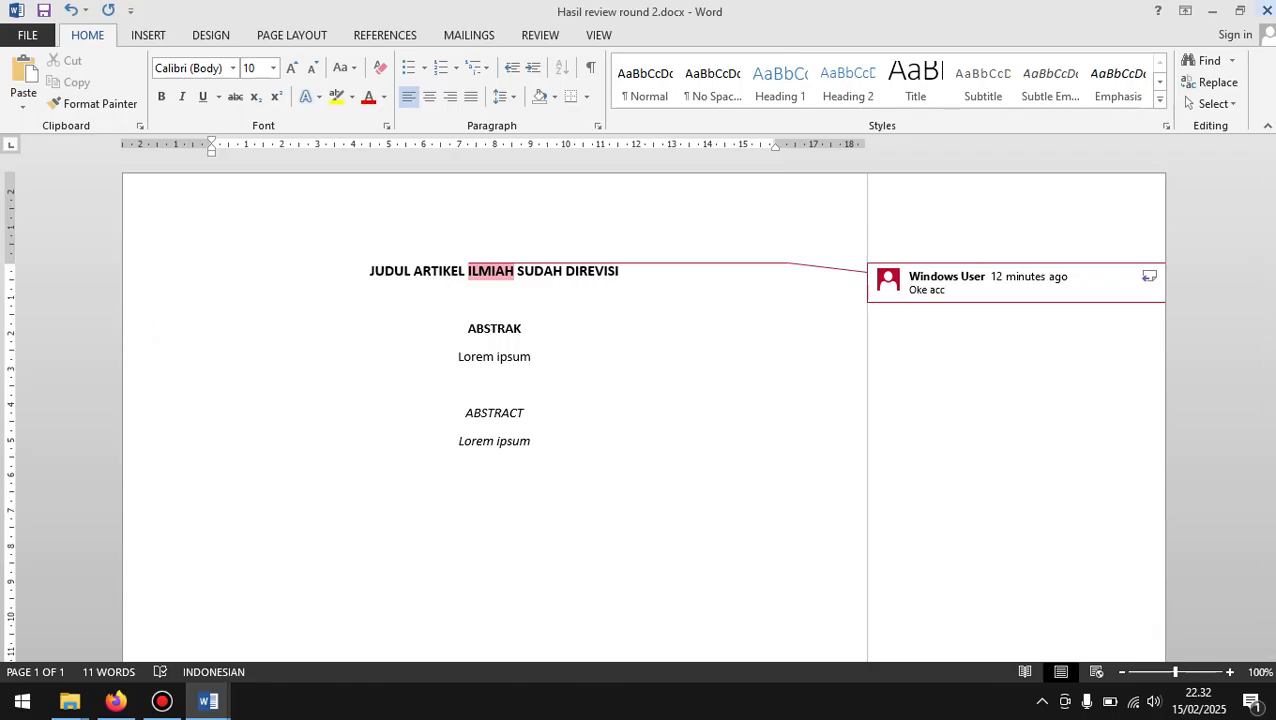
click(1266, 10)
click(1211, 10)
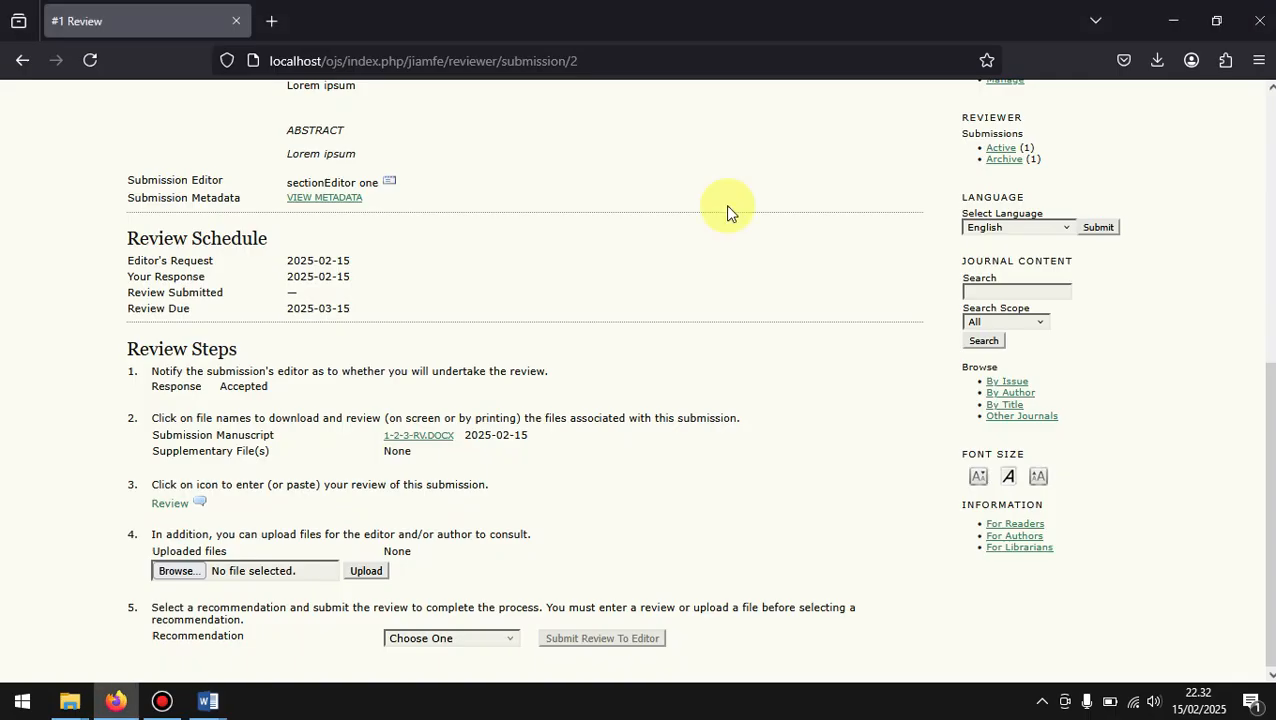
Step: Upload "Hasil review round 2.docx" as the reviewer's file for the editor and author to consult
scroll(396, 487, down, 1)
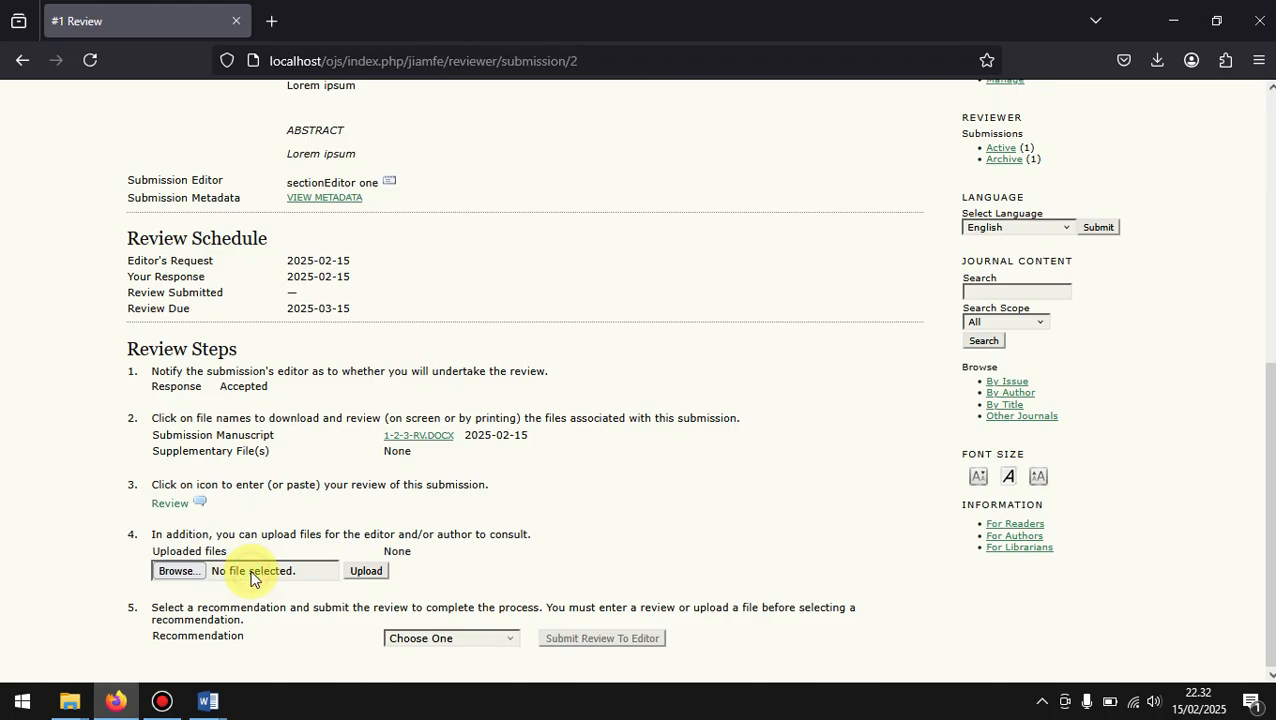
click(252, 578)
scroll(478, 221, down, 3)
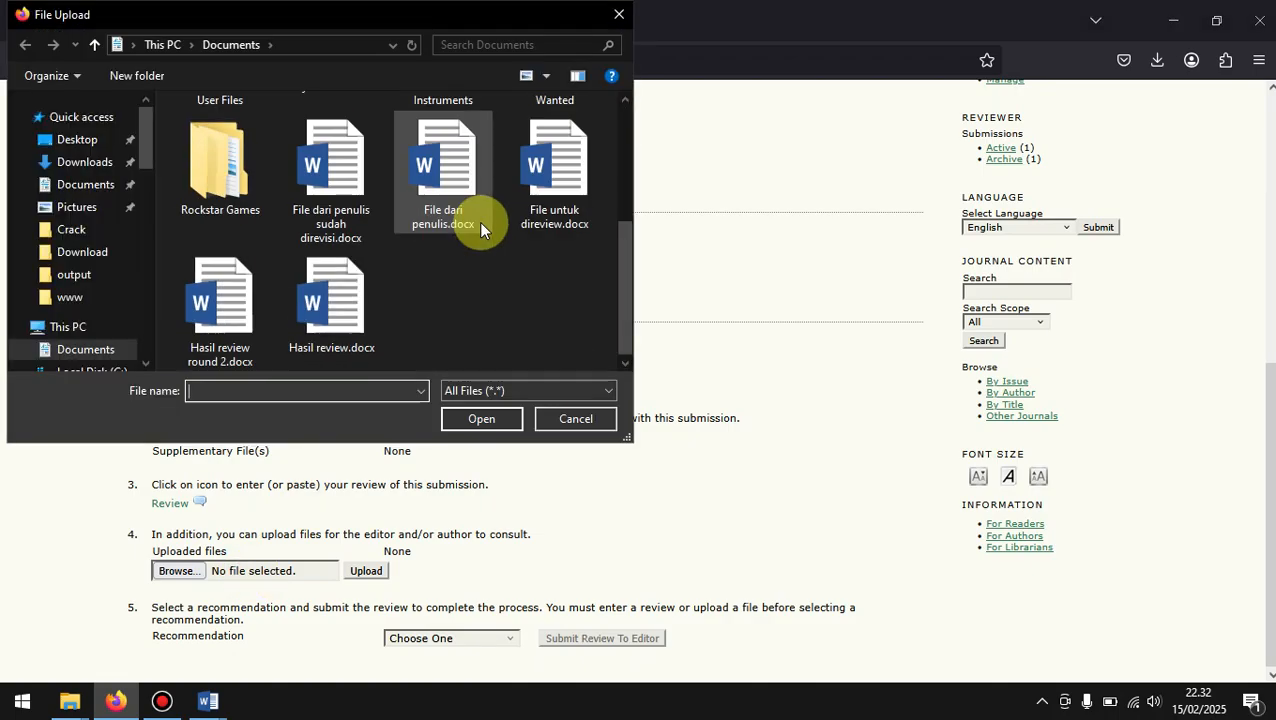
double_click(226, 308)
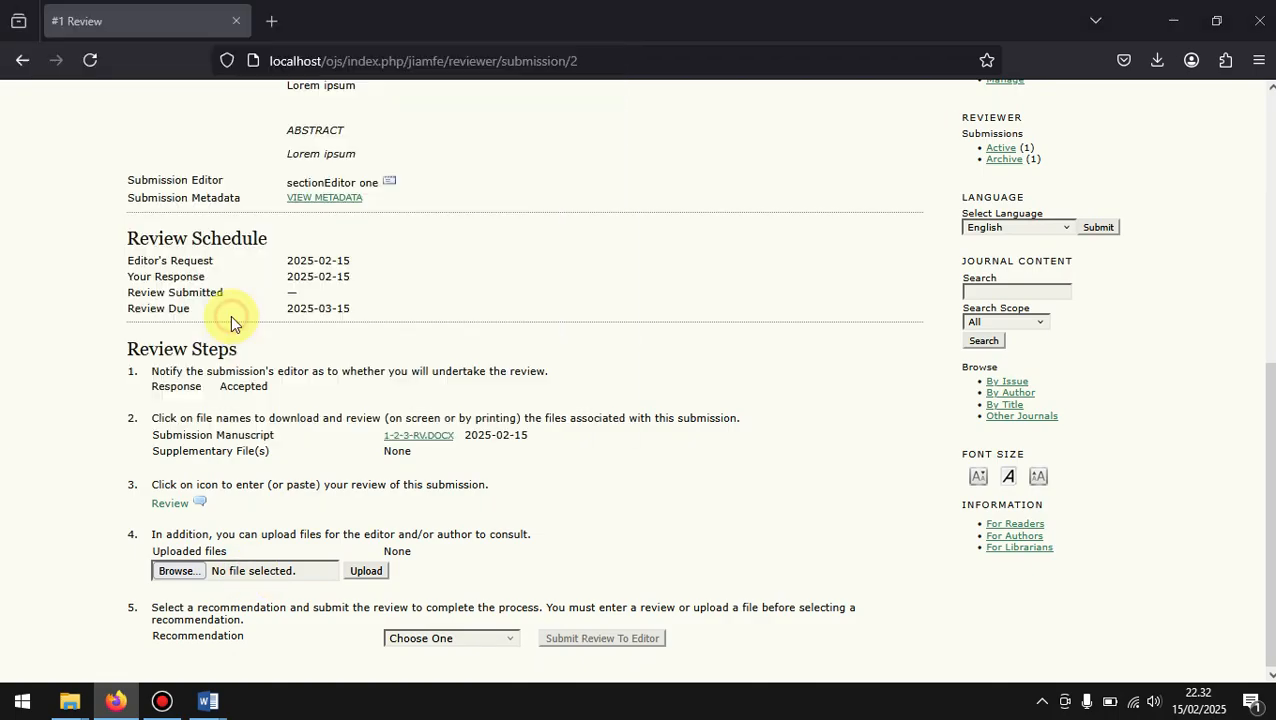
click(365, 575)
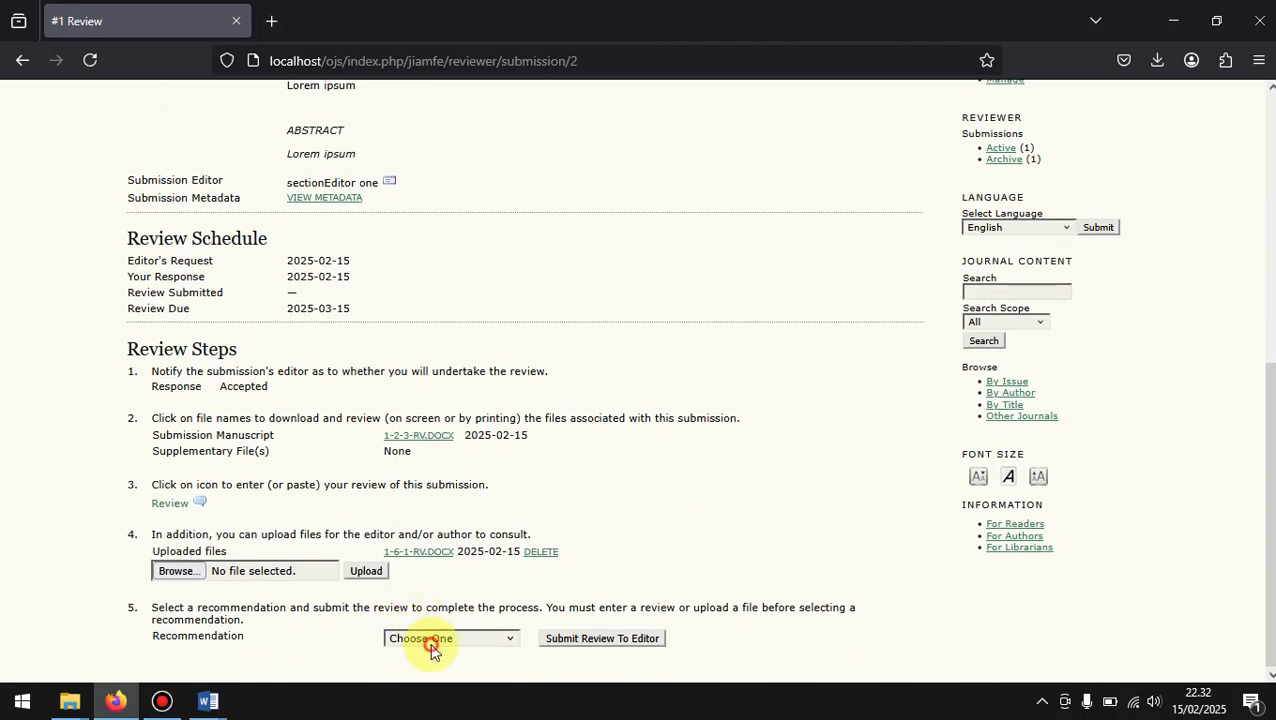
Step: Submit the review to the editor with the recommendation Accept Submission and send the prepared email
click(431, 643)
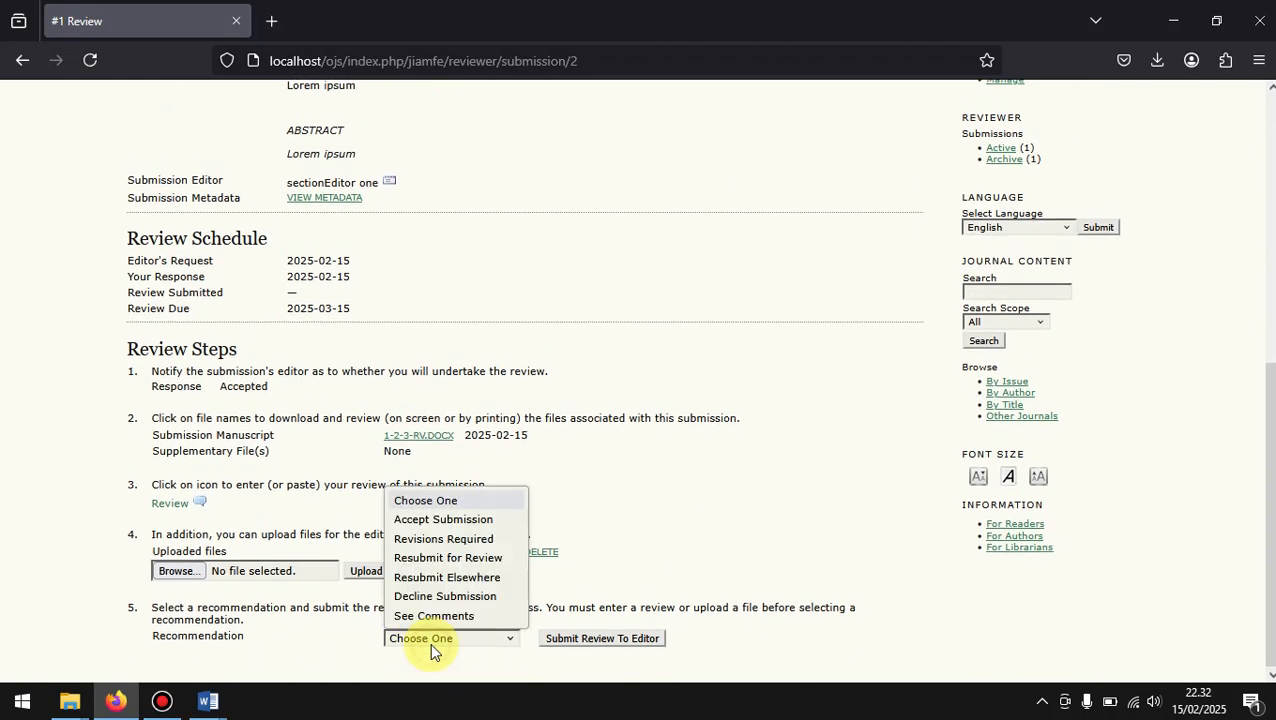
click(463, 521)
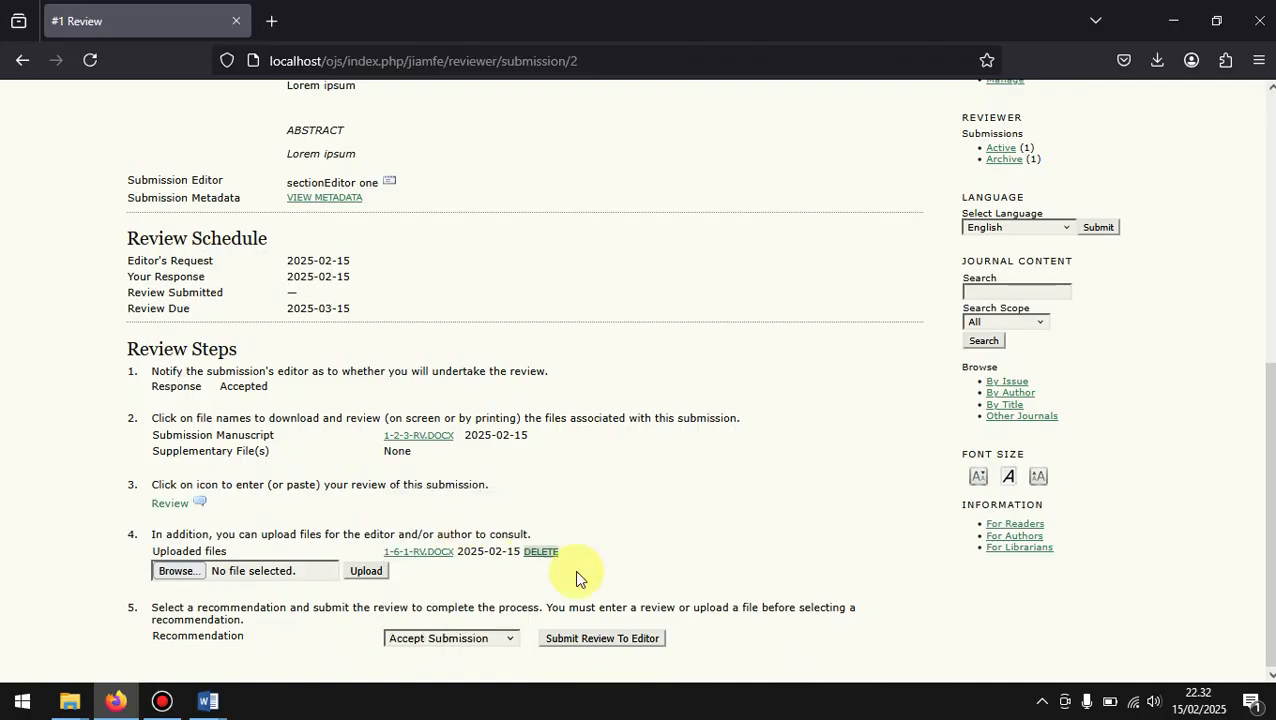
click(622, 644)
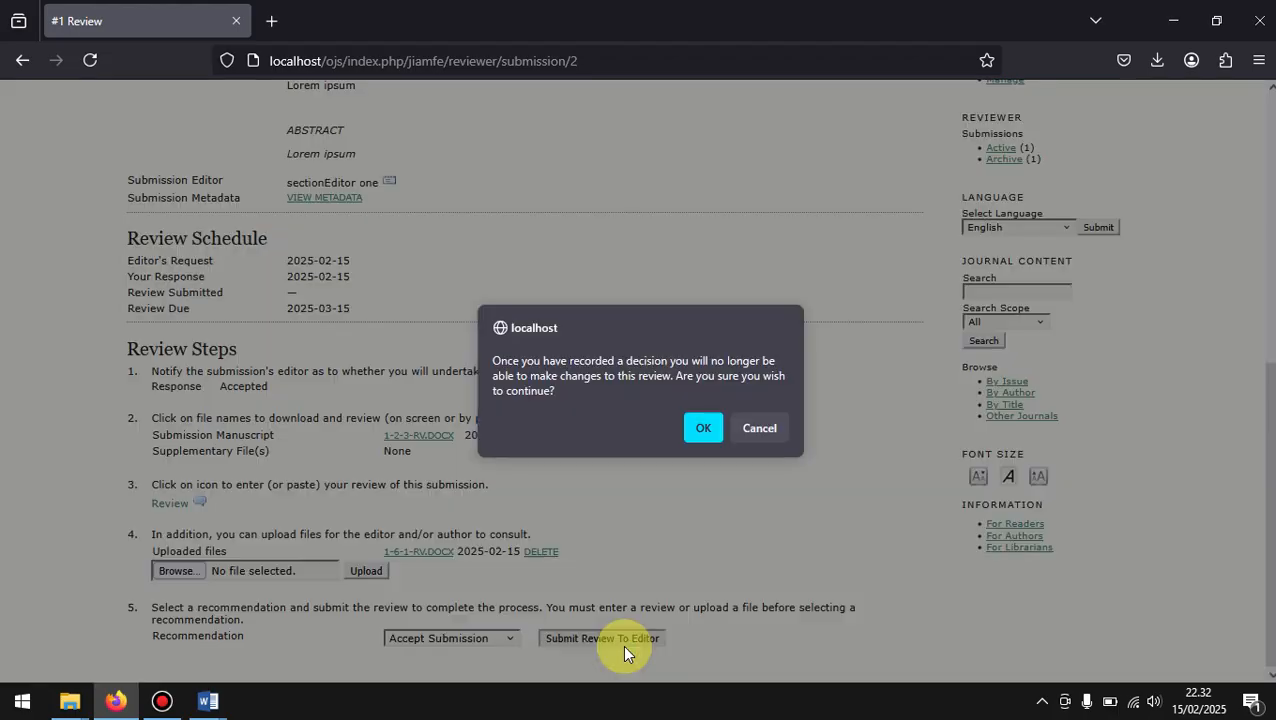
click(702, 428)
scroll(558, 414, down, 4)
click(147, 478)
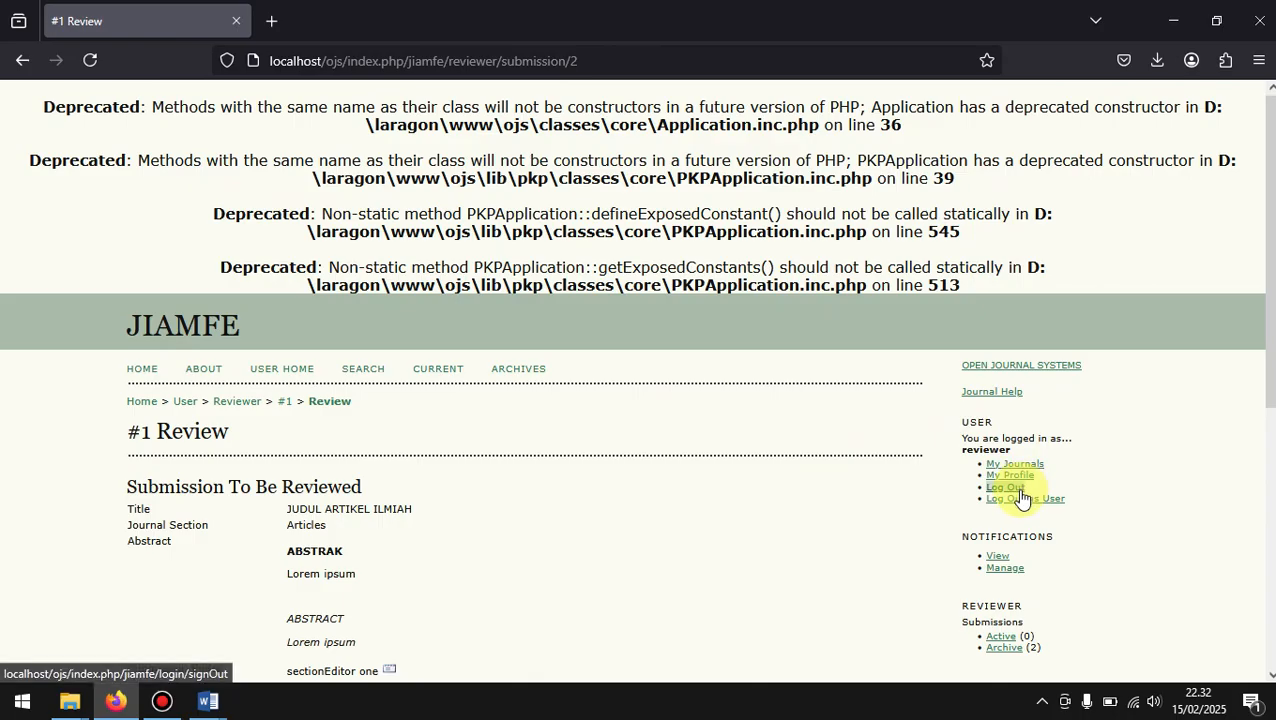
Step: Log out as the reviewer user and open the Journal Manager page of JIAMFE
scroll(553, 598, down, 2)
scroll(549, 591, down, 2)
scroll(555, 598, up, 2)
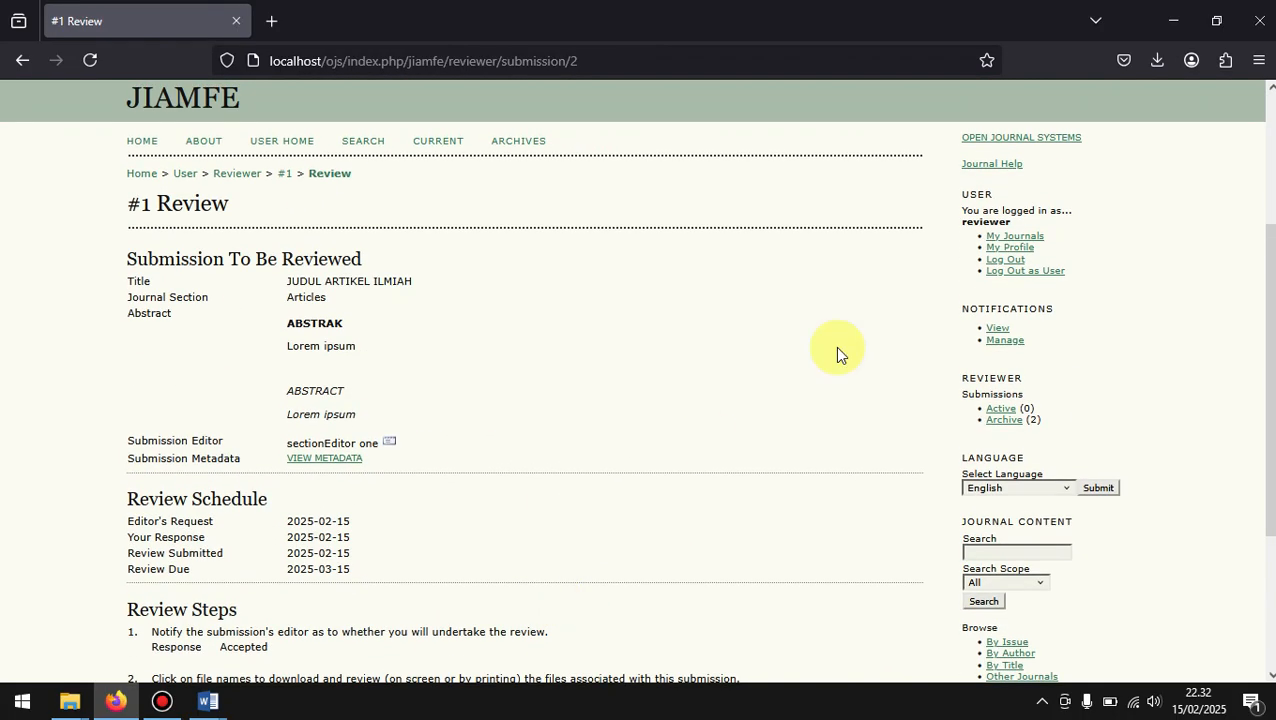
click(1019, 272)
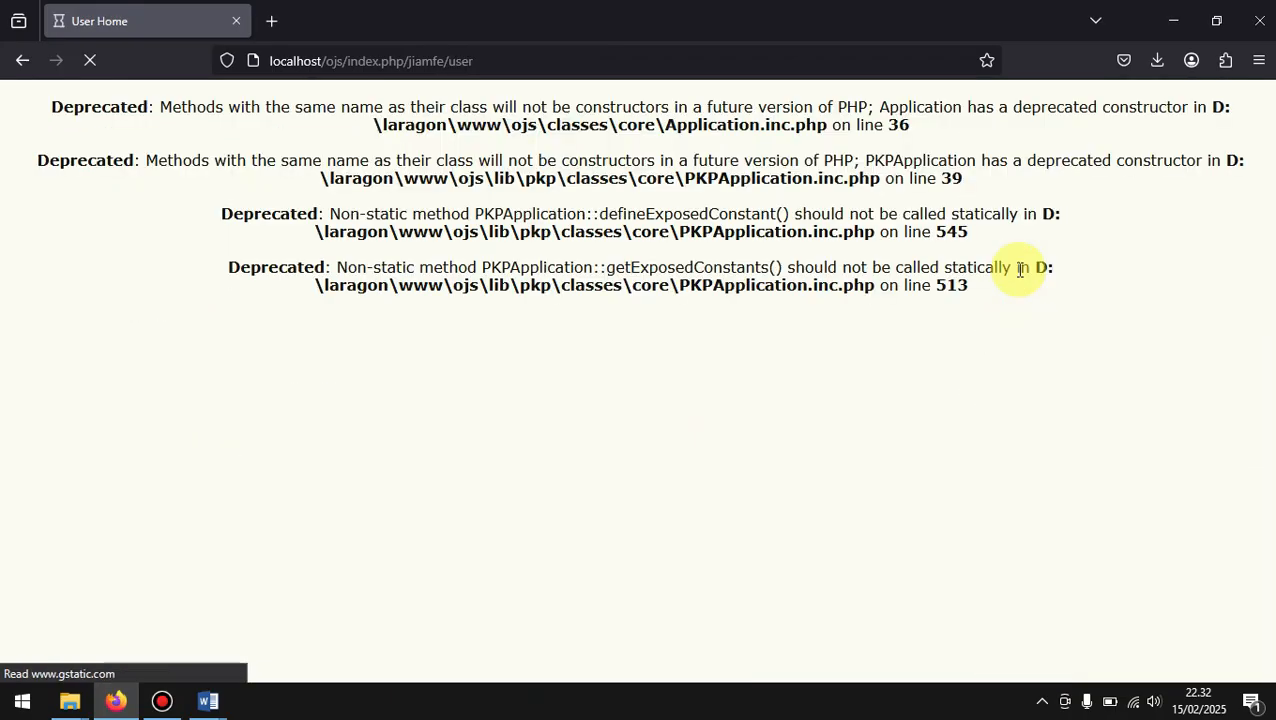
click(146, 524)
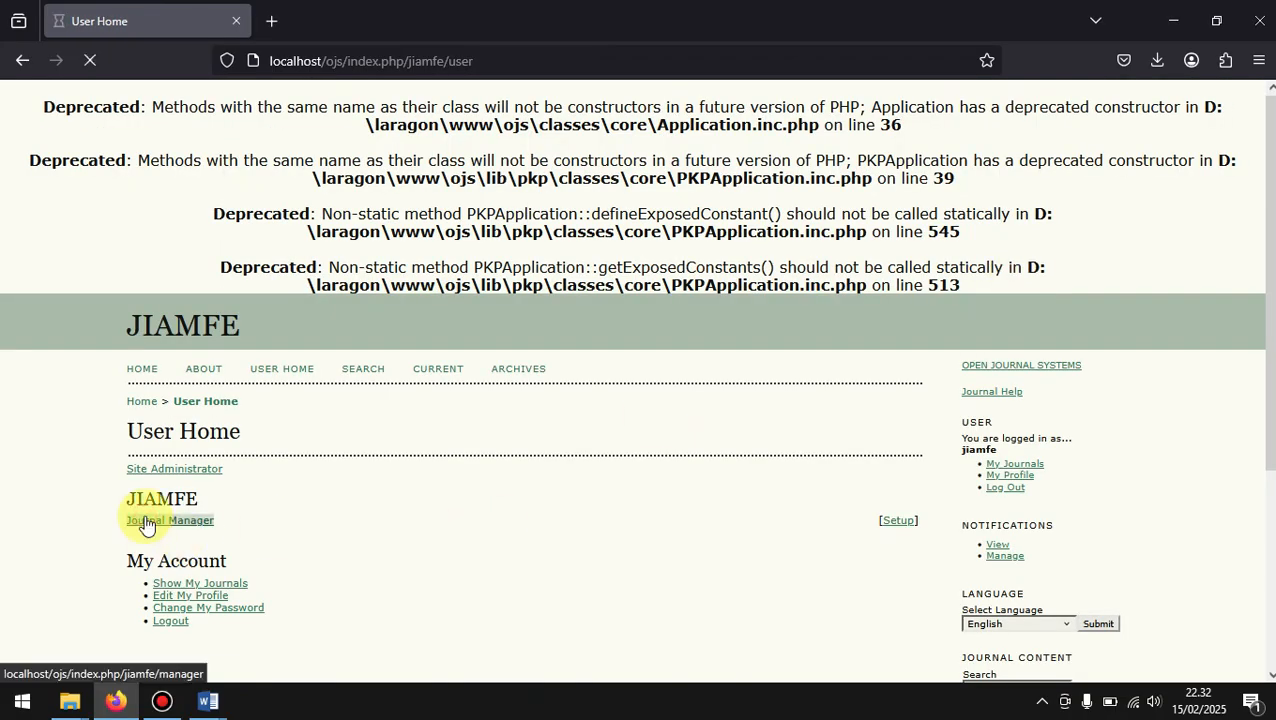
Step: Log in as the first section editor from the journal's Section Editors enrollment list
scroll(145, 514, down, 3)
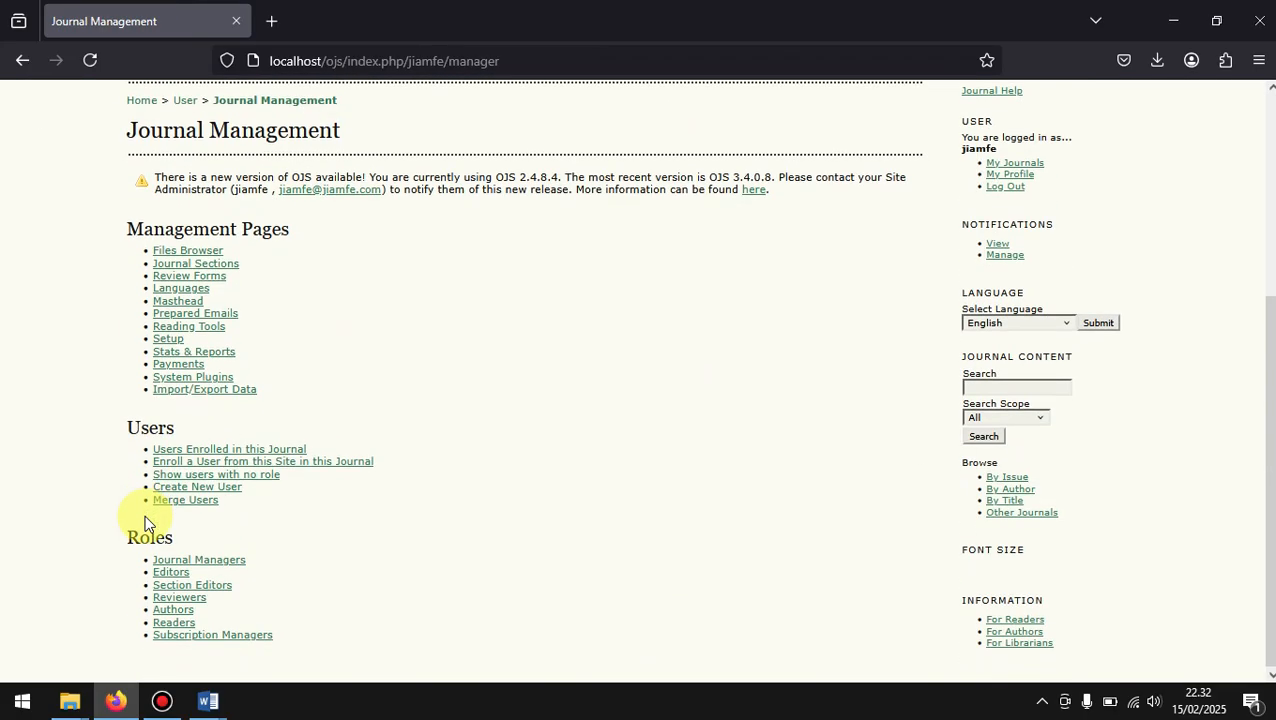
click(181, 592)
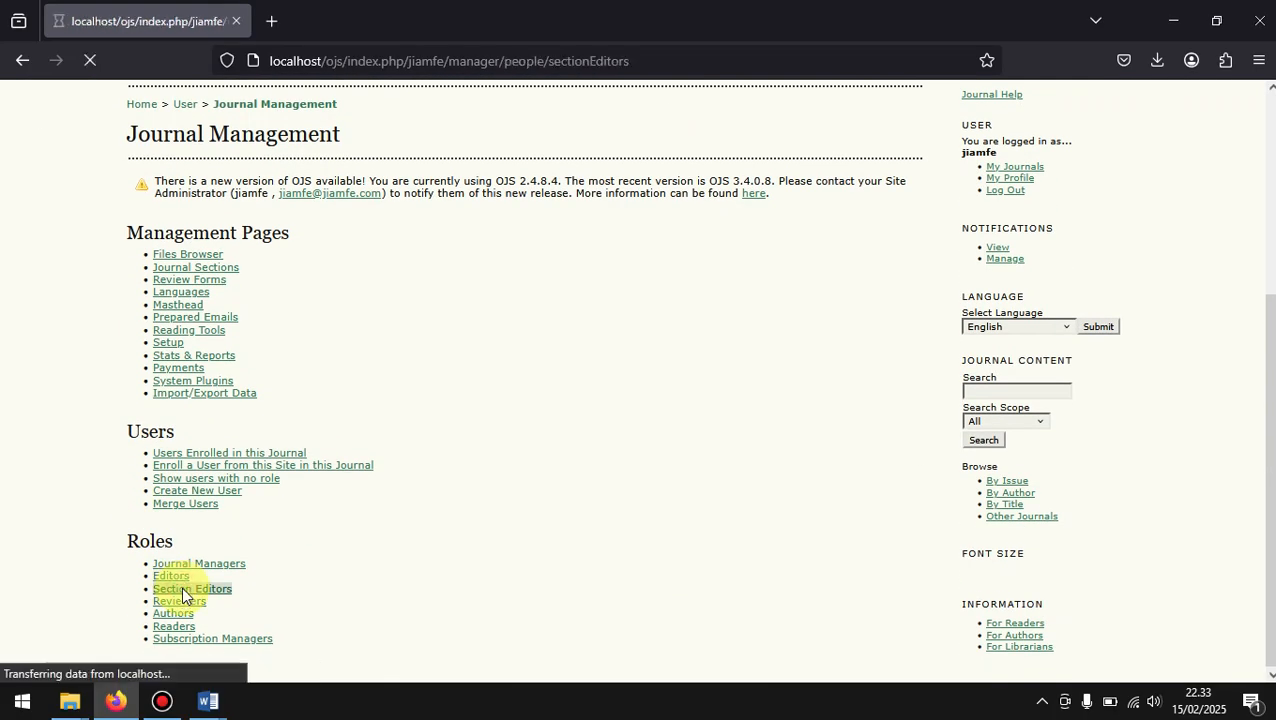
scroll(180, 592, down, 3)
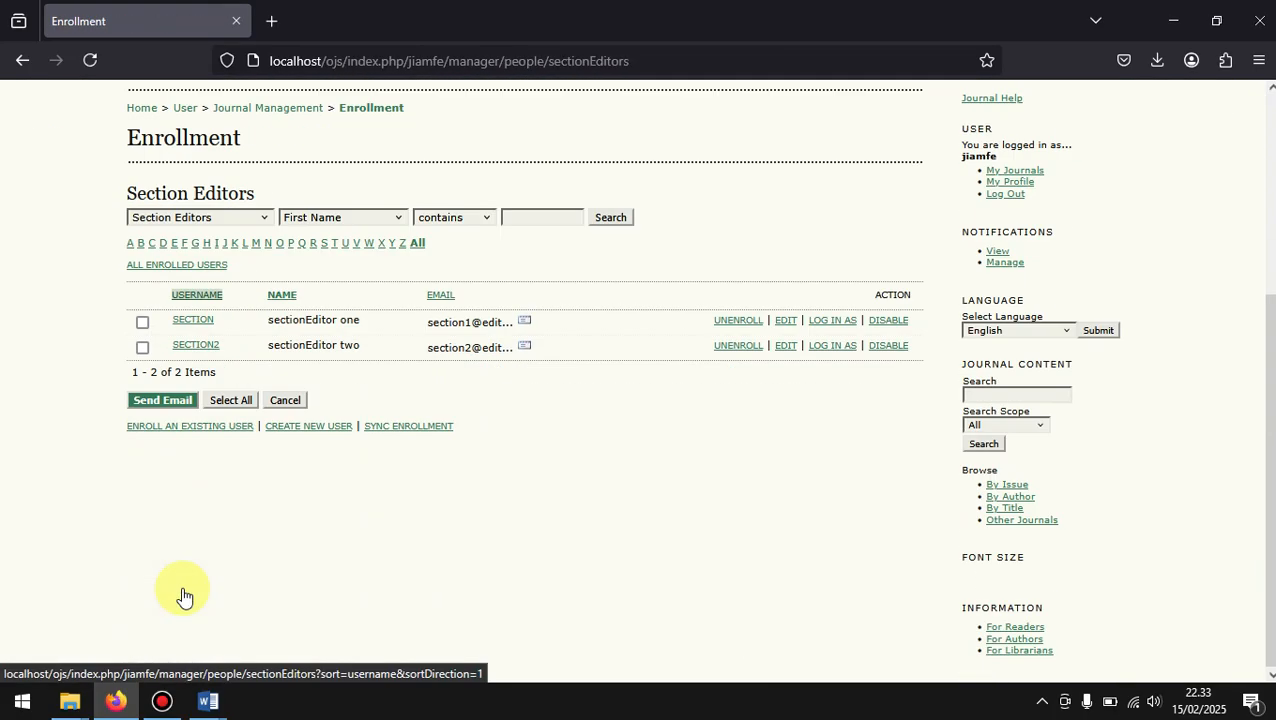
click(829, 325)
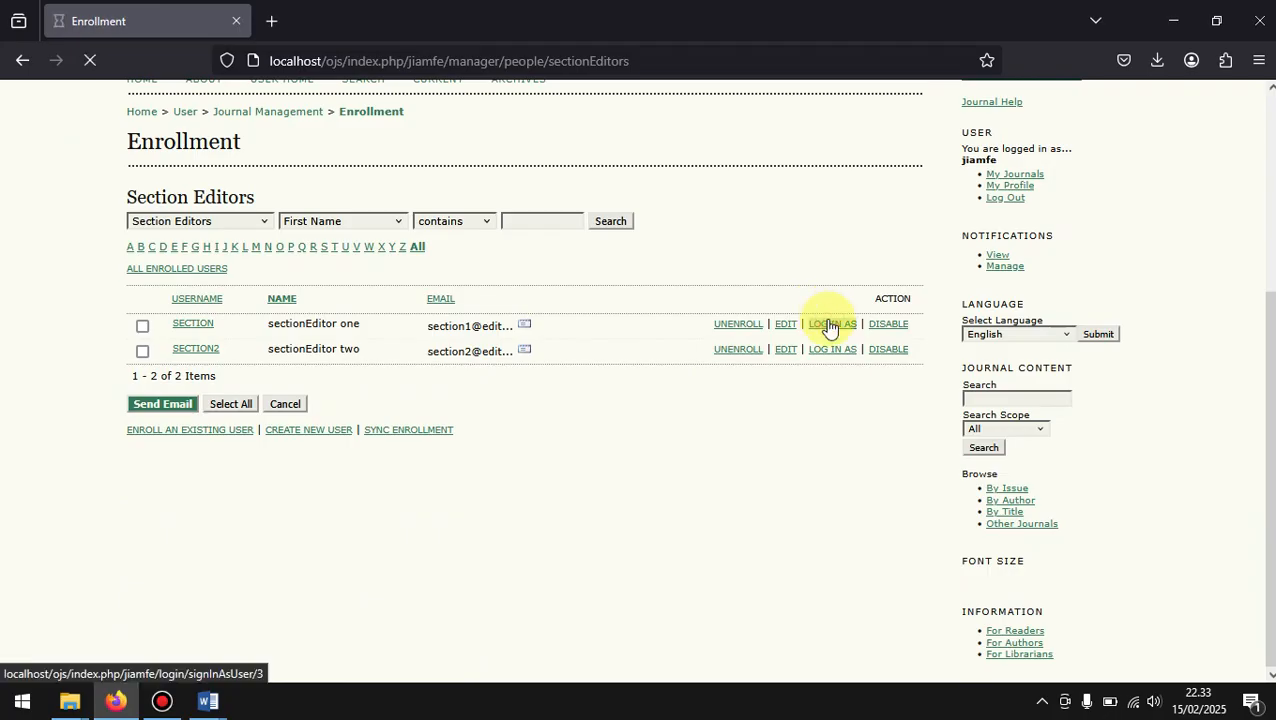
Step: Open the review page of JUDUL ARTIKEL ILMIAH from the section editor's submissions in review
scroll(829, 325, down, 2)
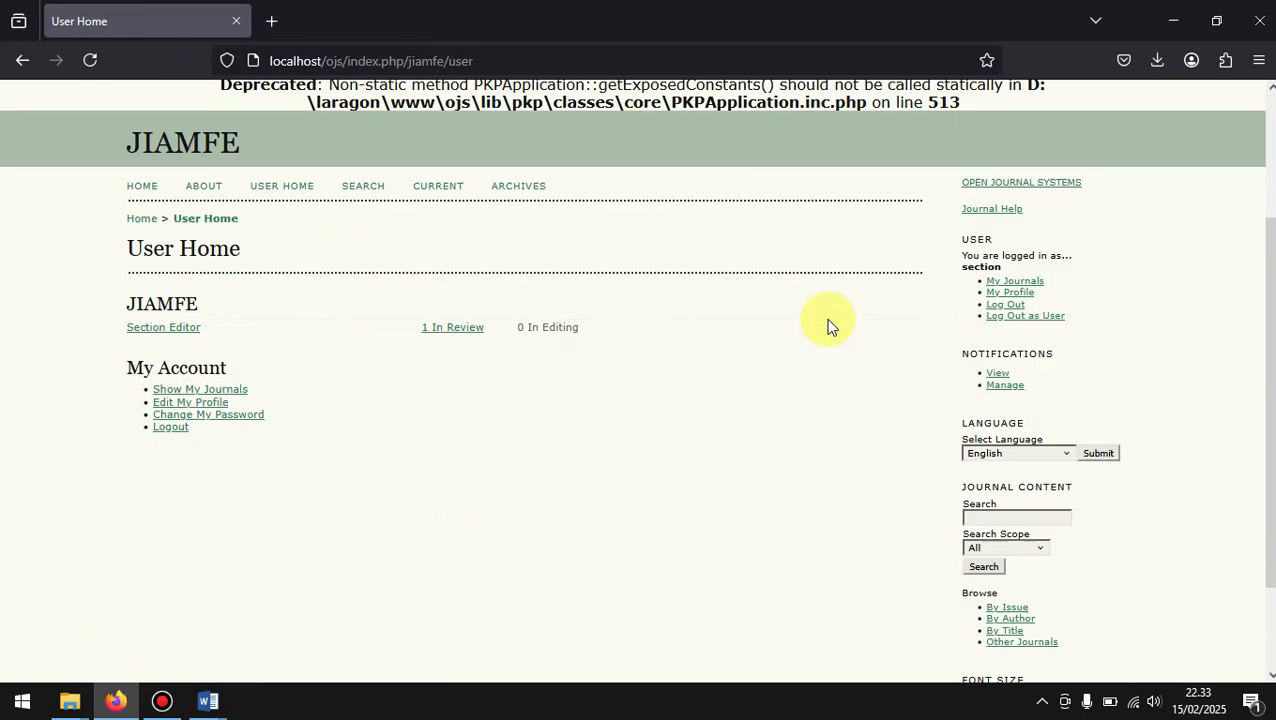
click(467, 324)
scroll(462, 324, down, 2)
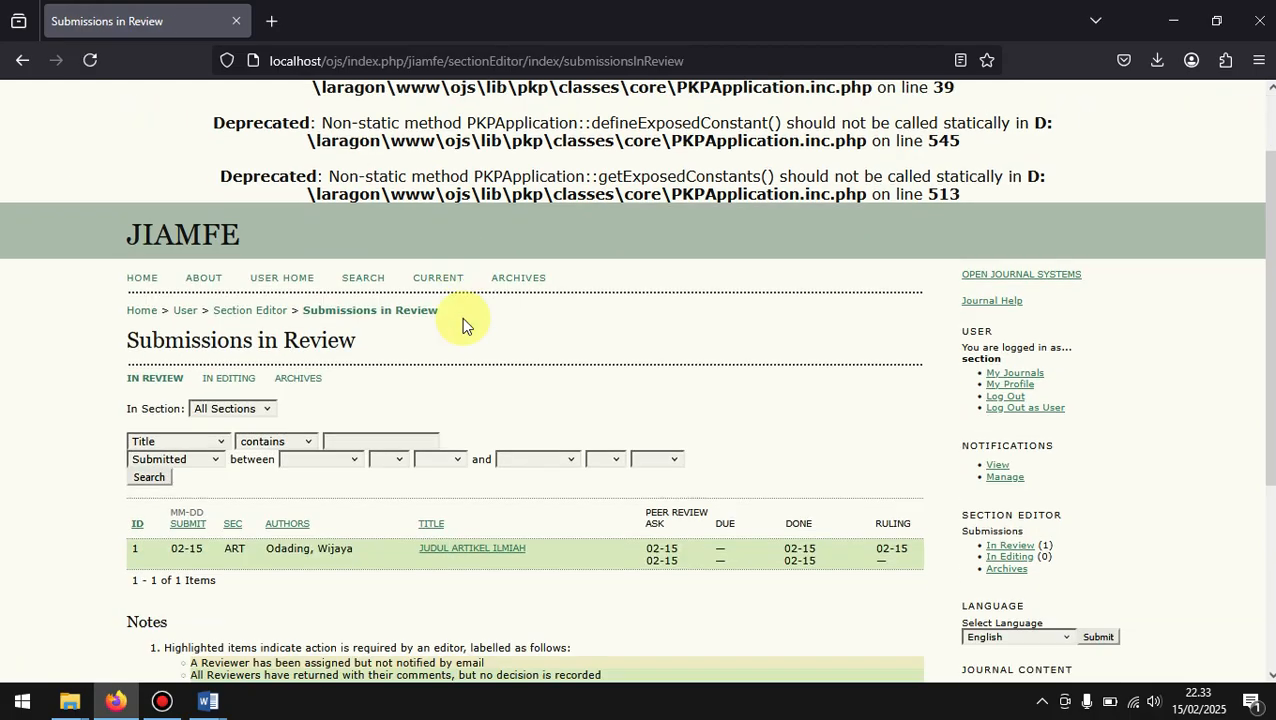
scroll(462, 317, down, 3)
click(473, 376)
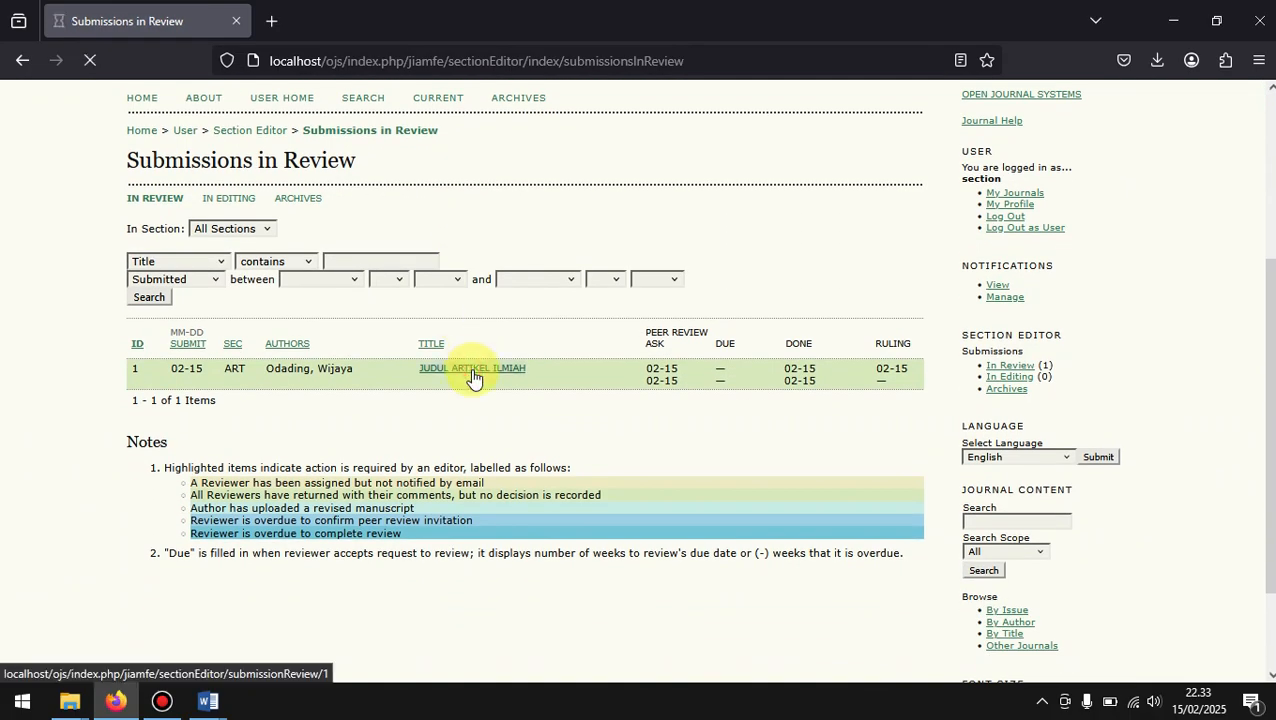
Step: Let the author view the reviewer's uploaded file 1-6-1-RV.DOCX and record the setting
scroll(473, 376, down, 5)
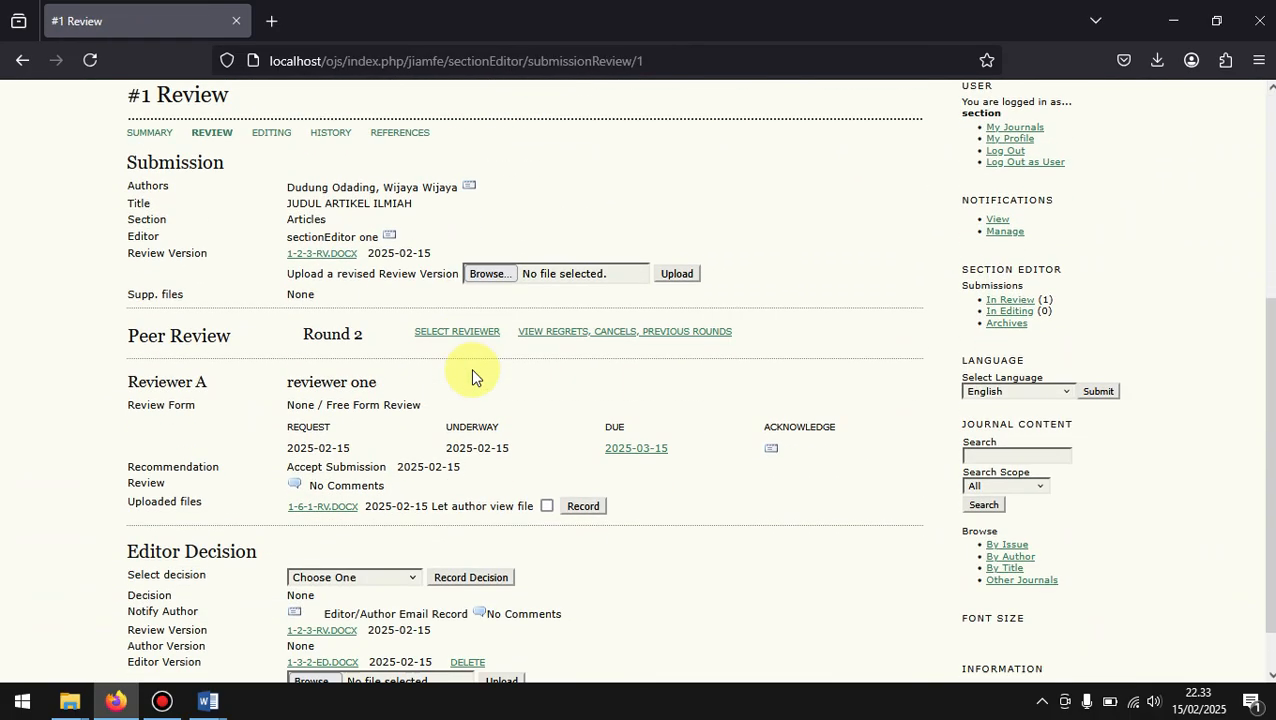
scroll(471, 376, down, 1)
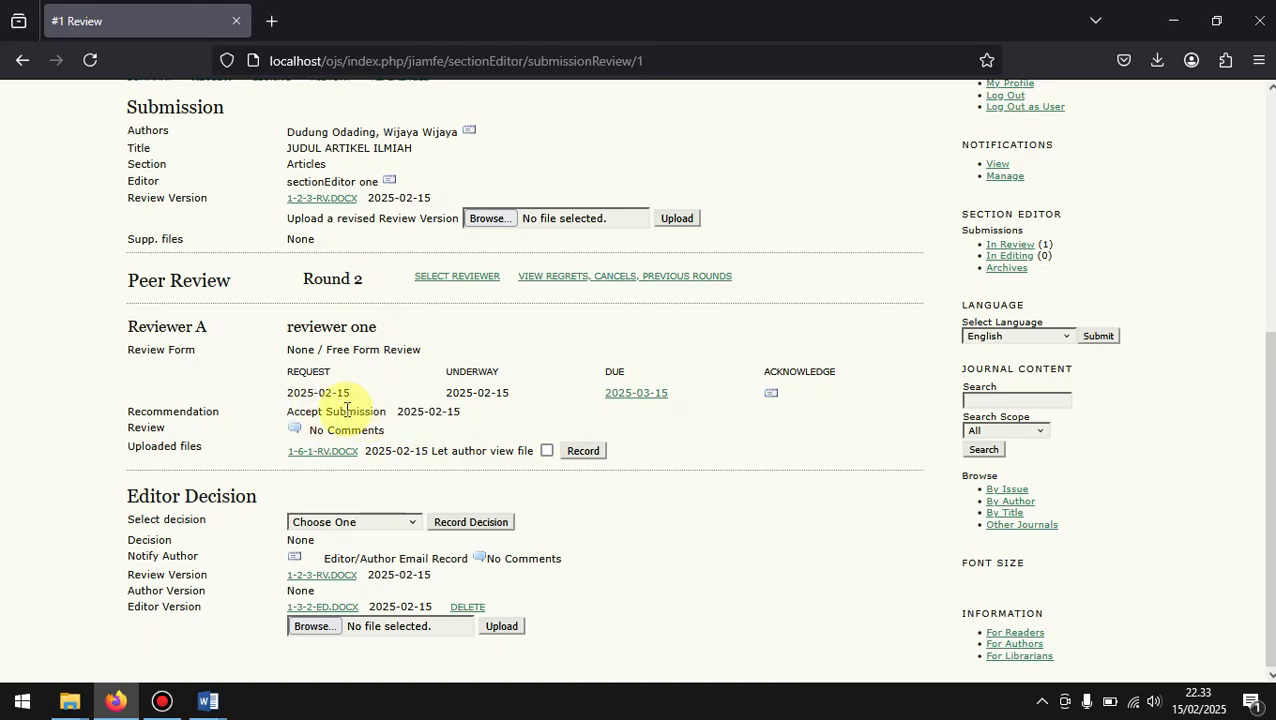
click(547, 451)
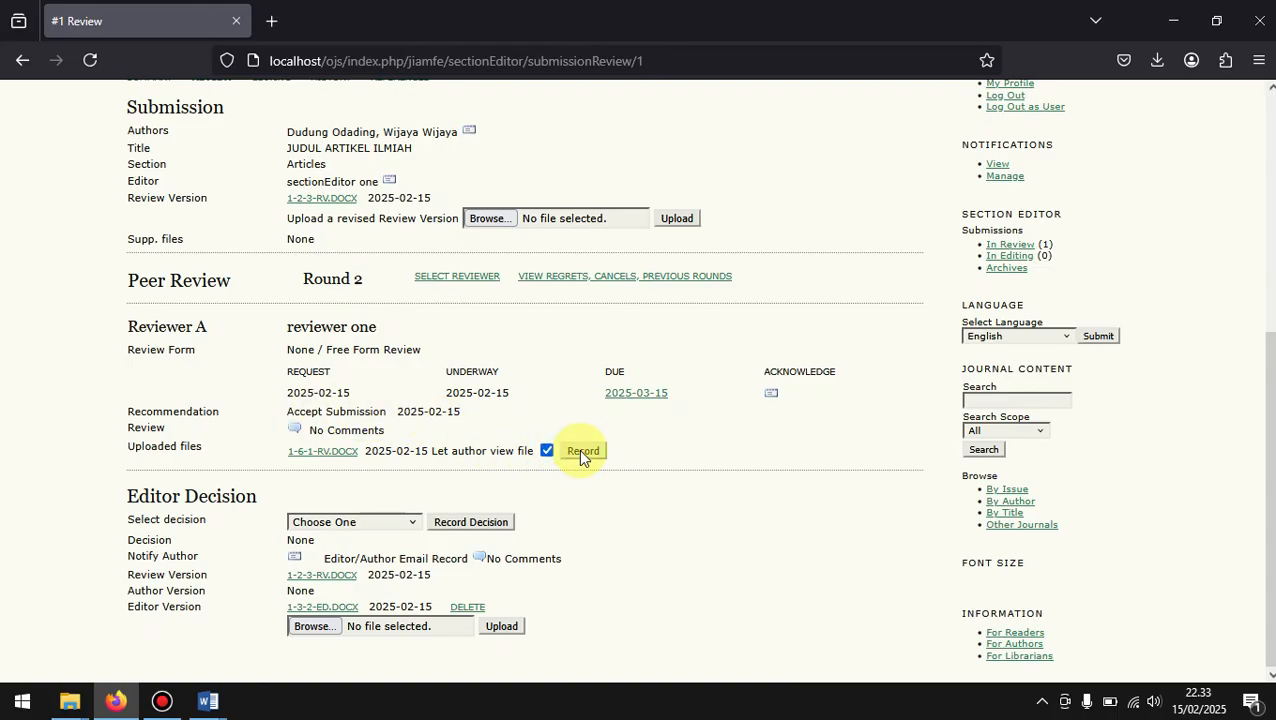
click(580, 451)
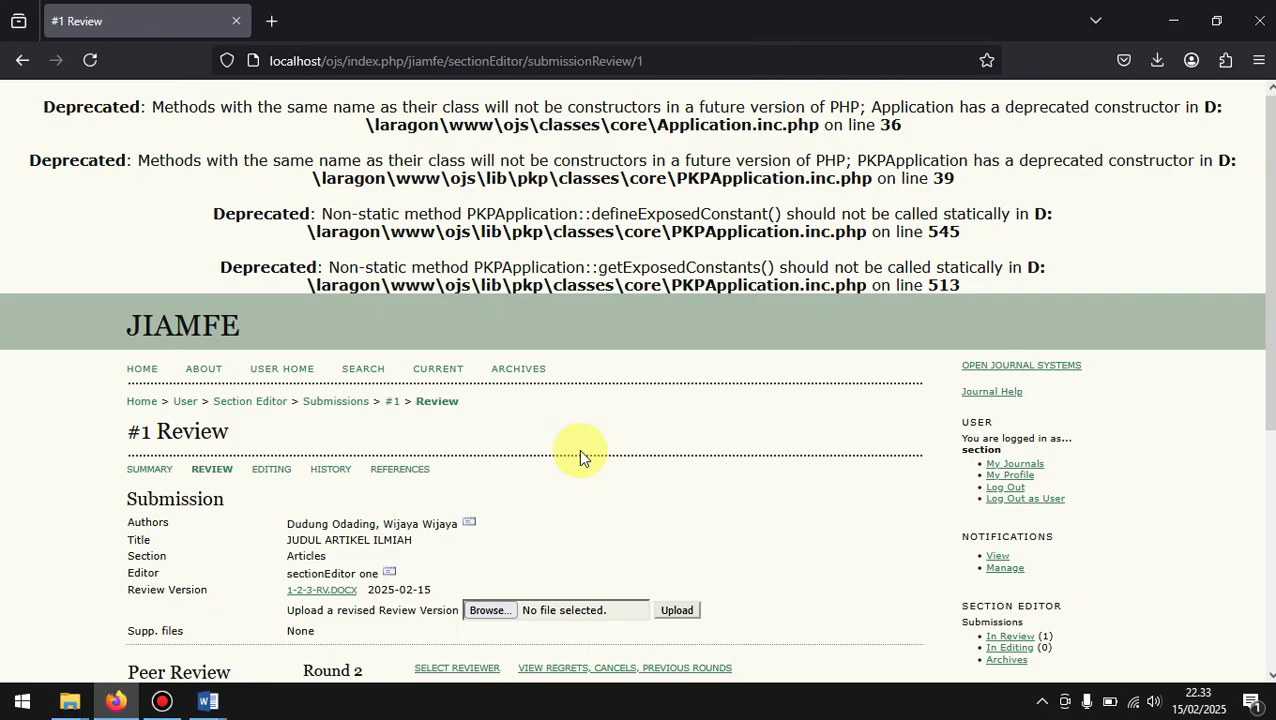
Step: Select Accept Submission as the editor decision for review round 2
scroll(578, 456, down, 3)
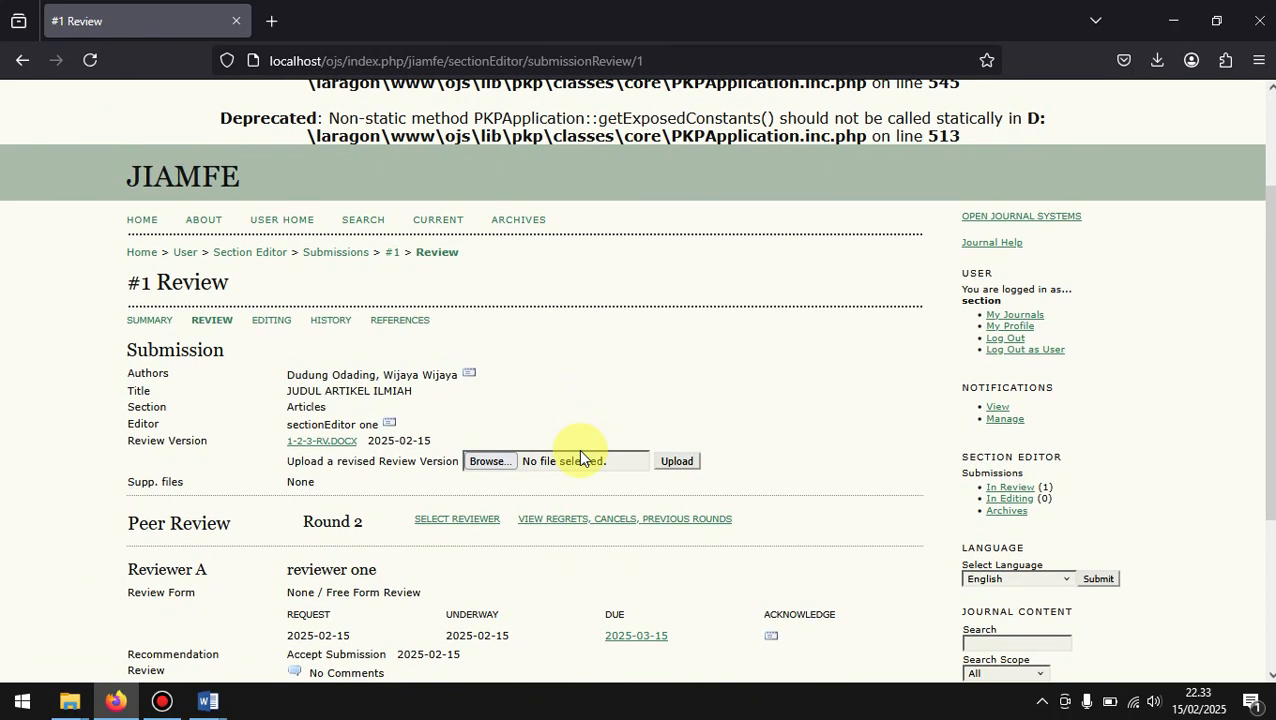
scroll(578, 456, down, 3)
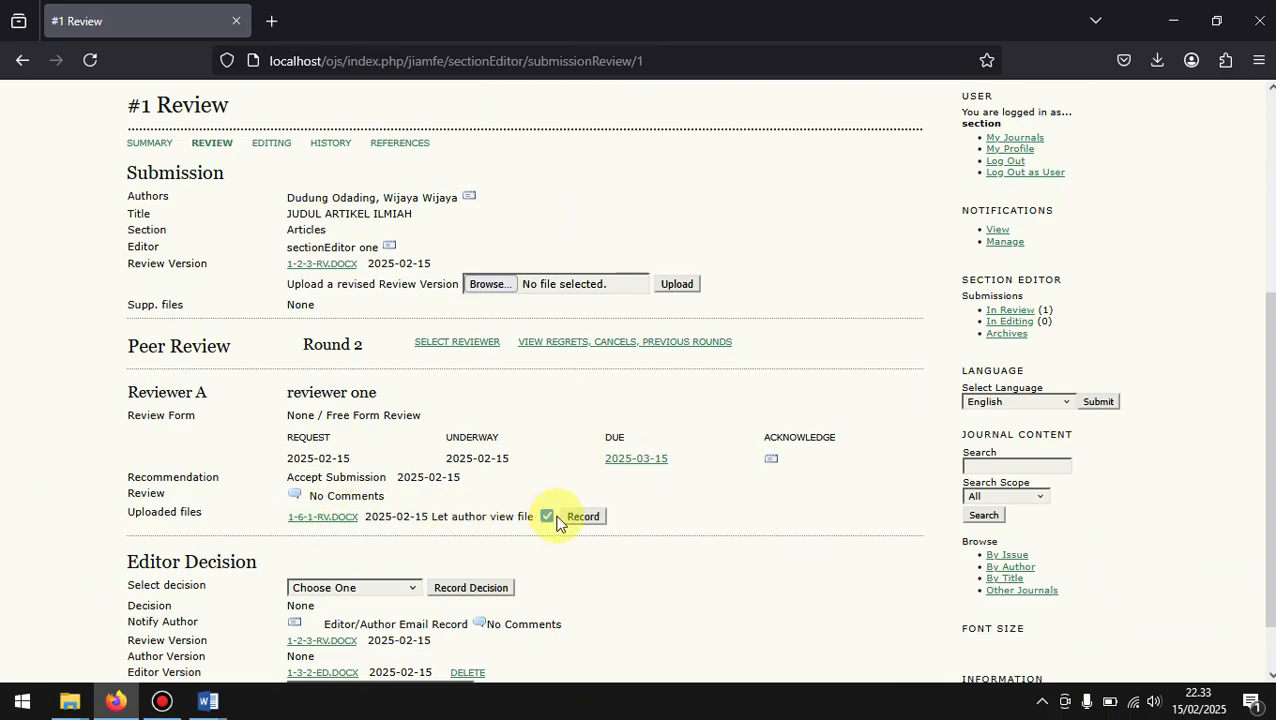
scroll(505, 543, down, 1)
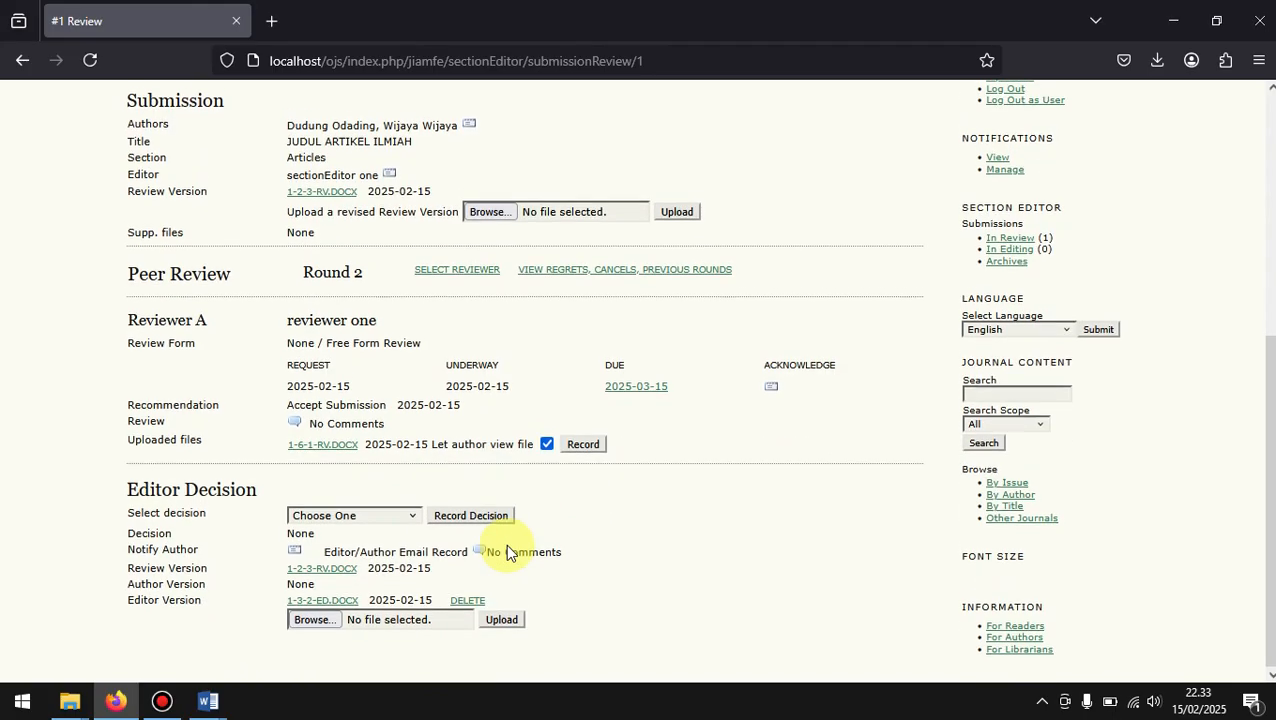
click(338, 518)
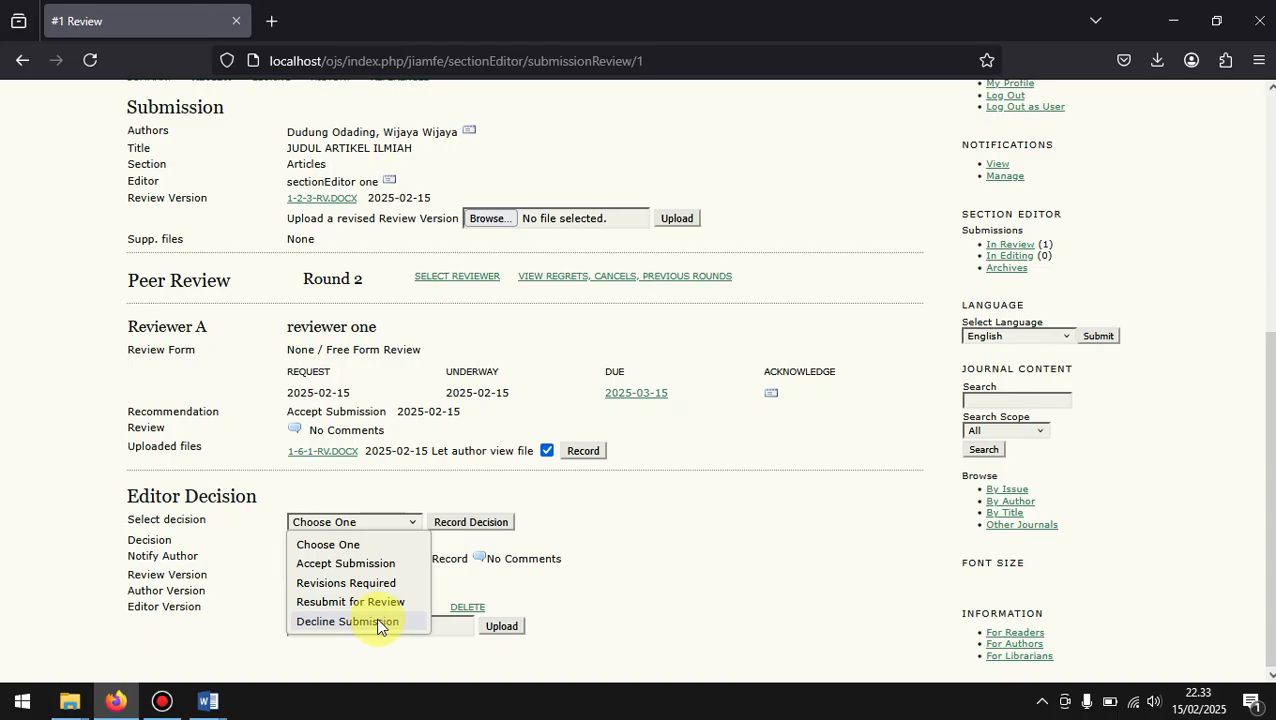
click(370, 564)
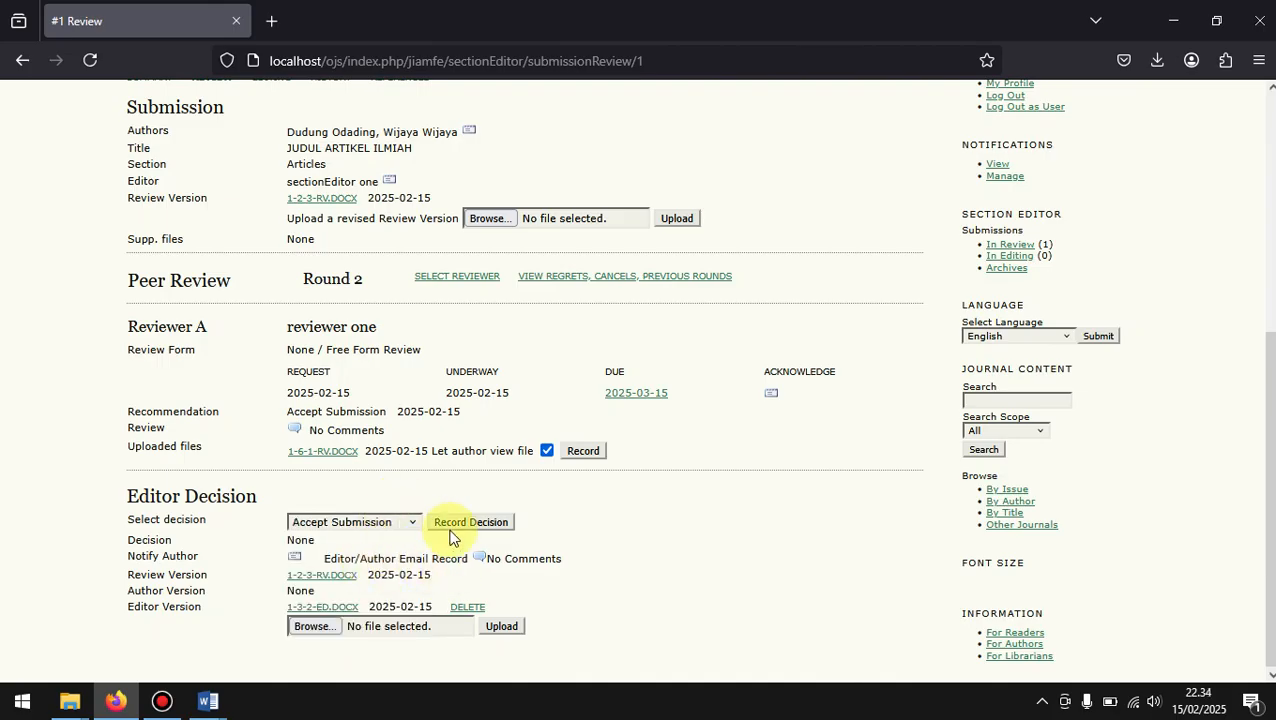
Step: Change the selected editor decision for the submission to Revisions Required
scroll(490, 456, up, 3)
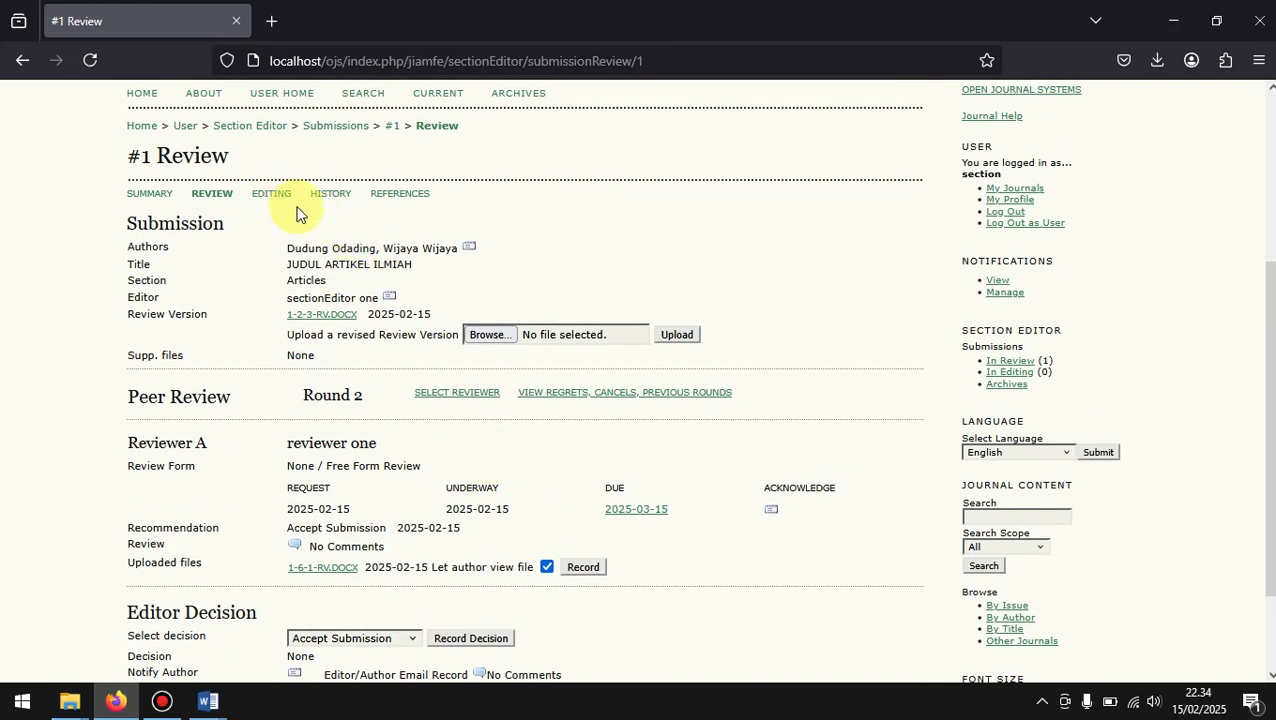
scroll(369, 494, down, 2)
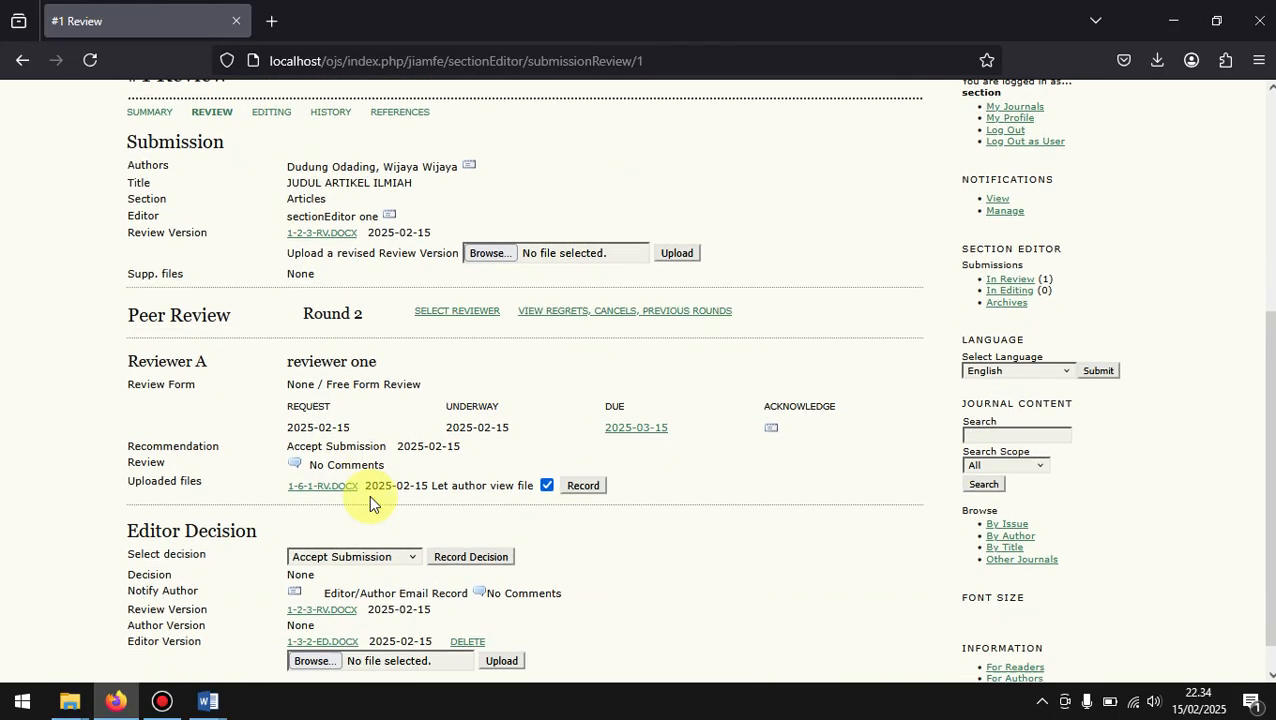
scroll(369, 503, down, 1)
click(334, 522)
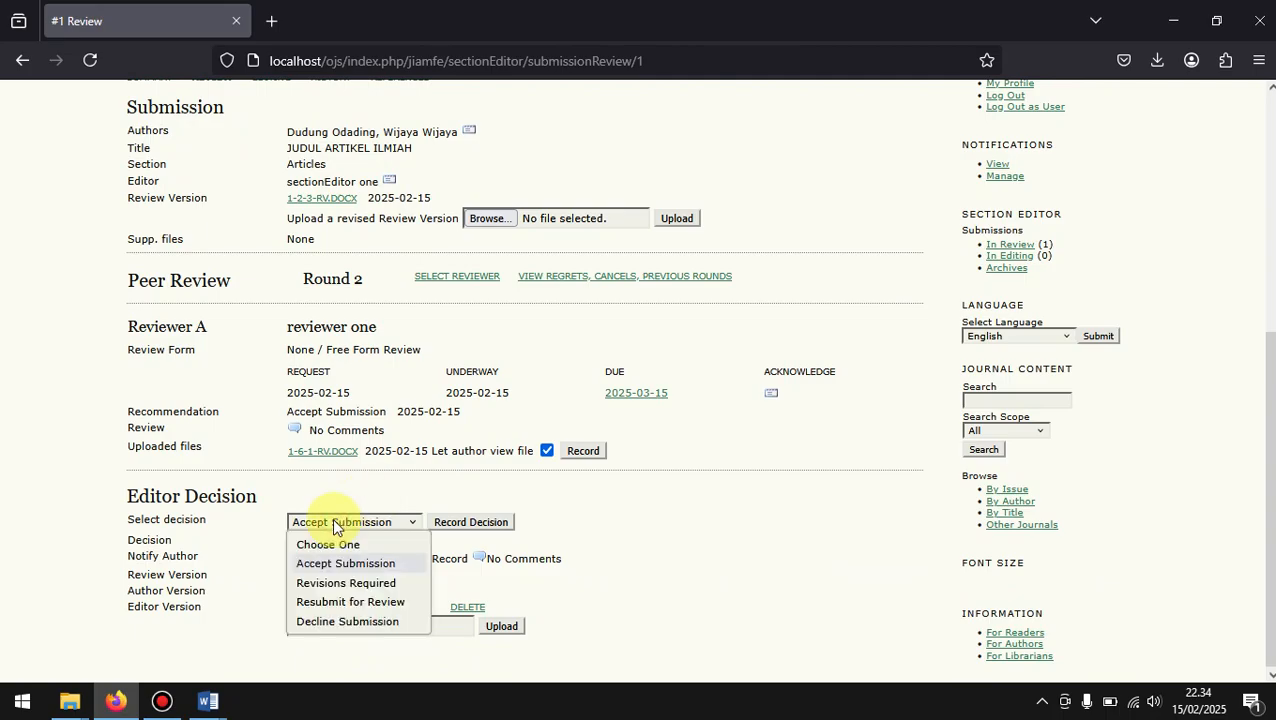
click(335, 586)
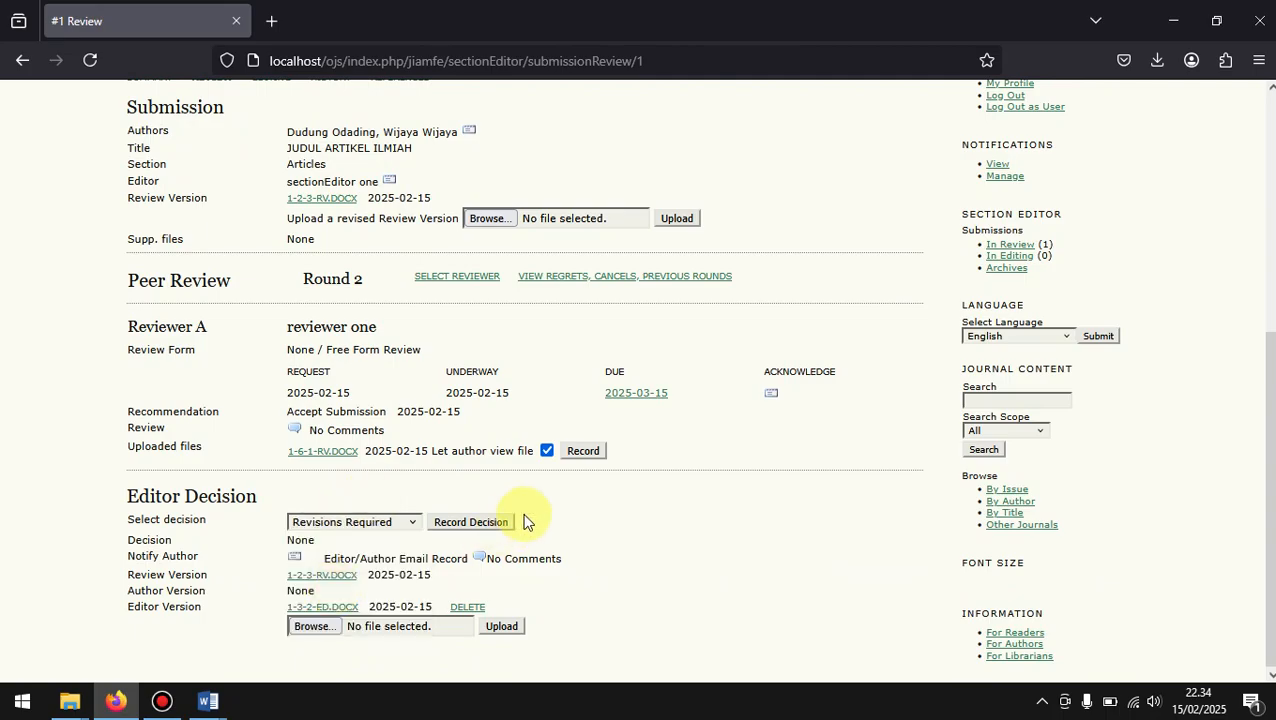
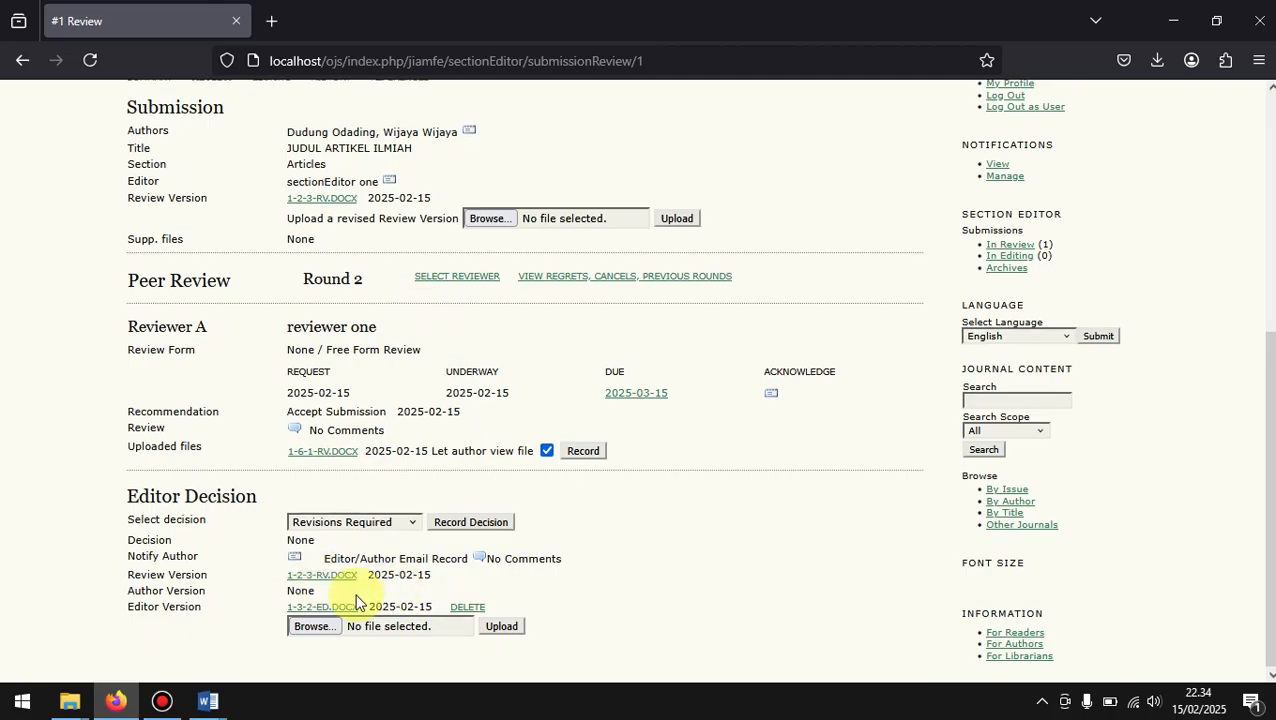
Step: Record Revisions Required as the editor decision for review round 2 and confirm it
click(474, 524)
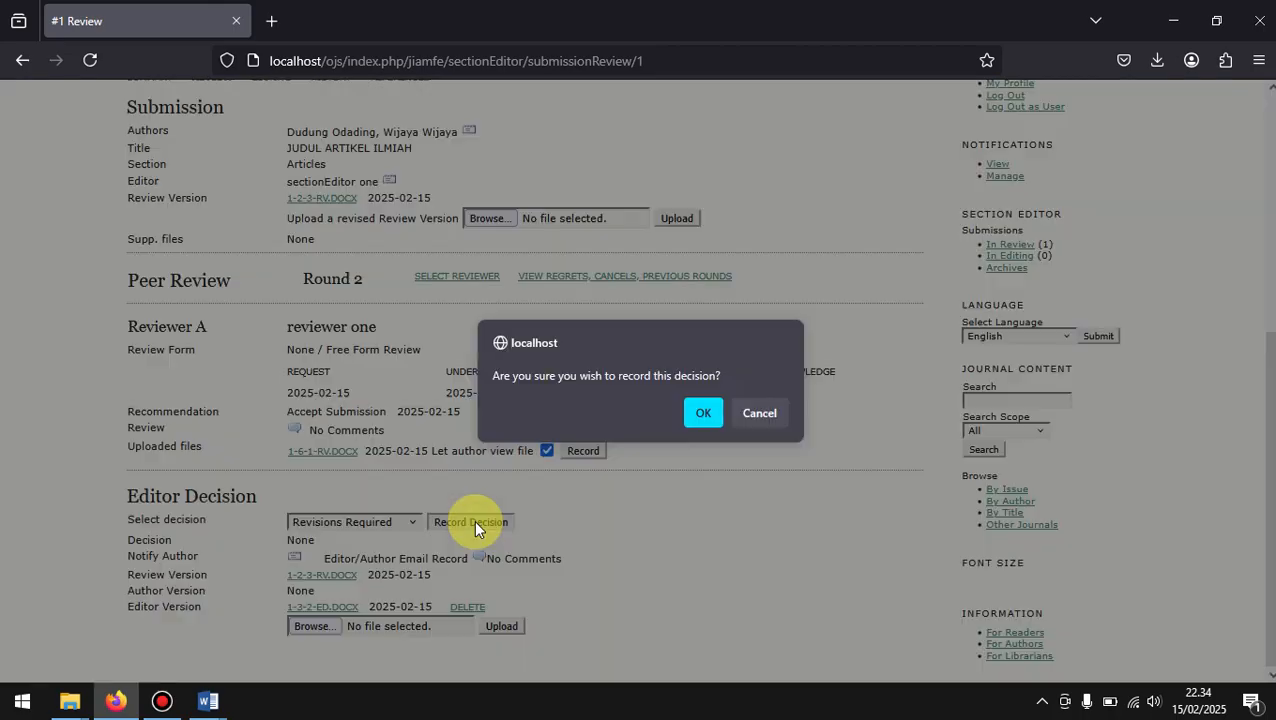
click(712, 412)
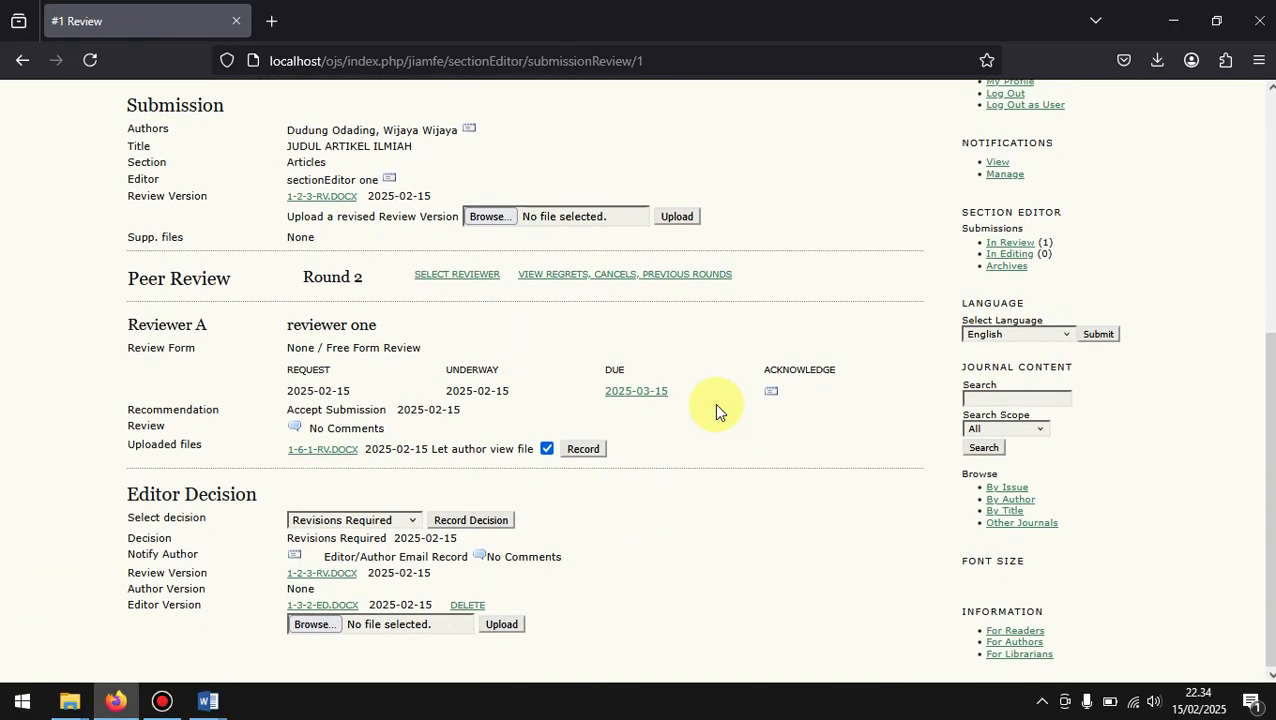
Step: Leave the section editor's session and log in as the submission's author from the journal manager's list of authors
scroll(714, 403, up, 5)
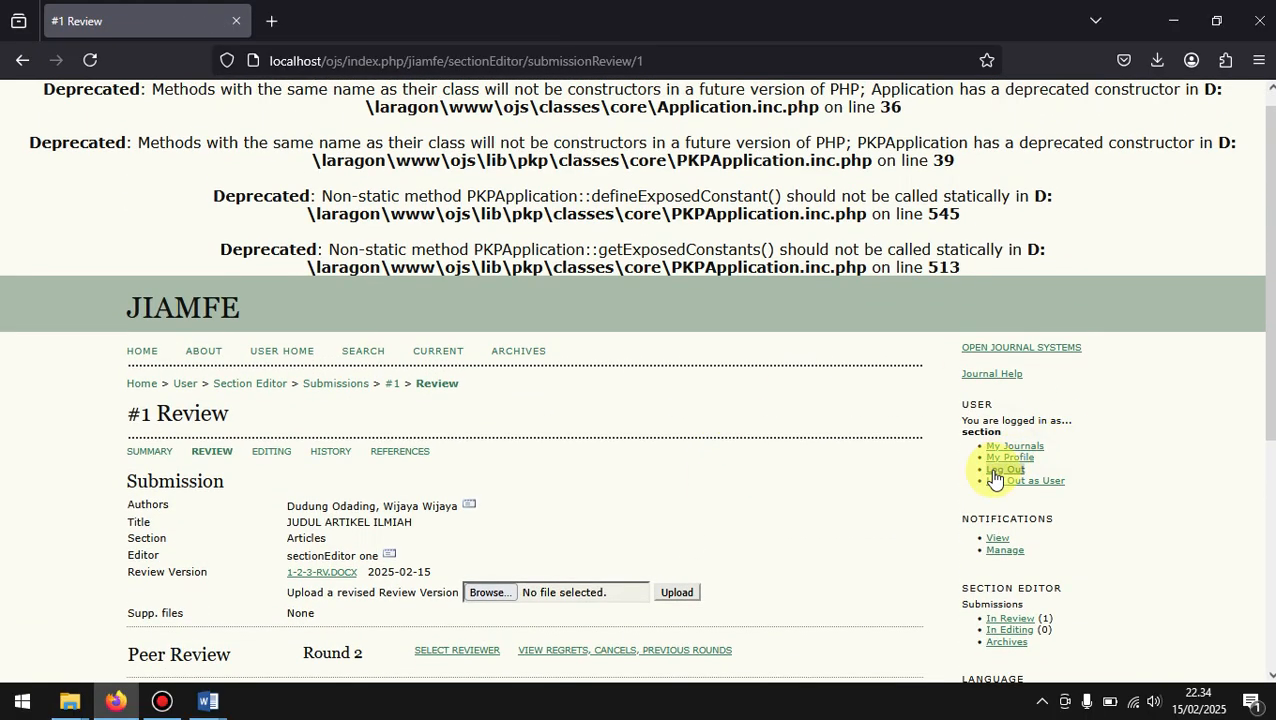
click(990, 485)
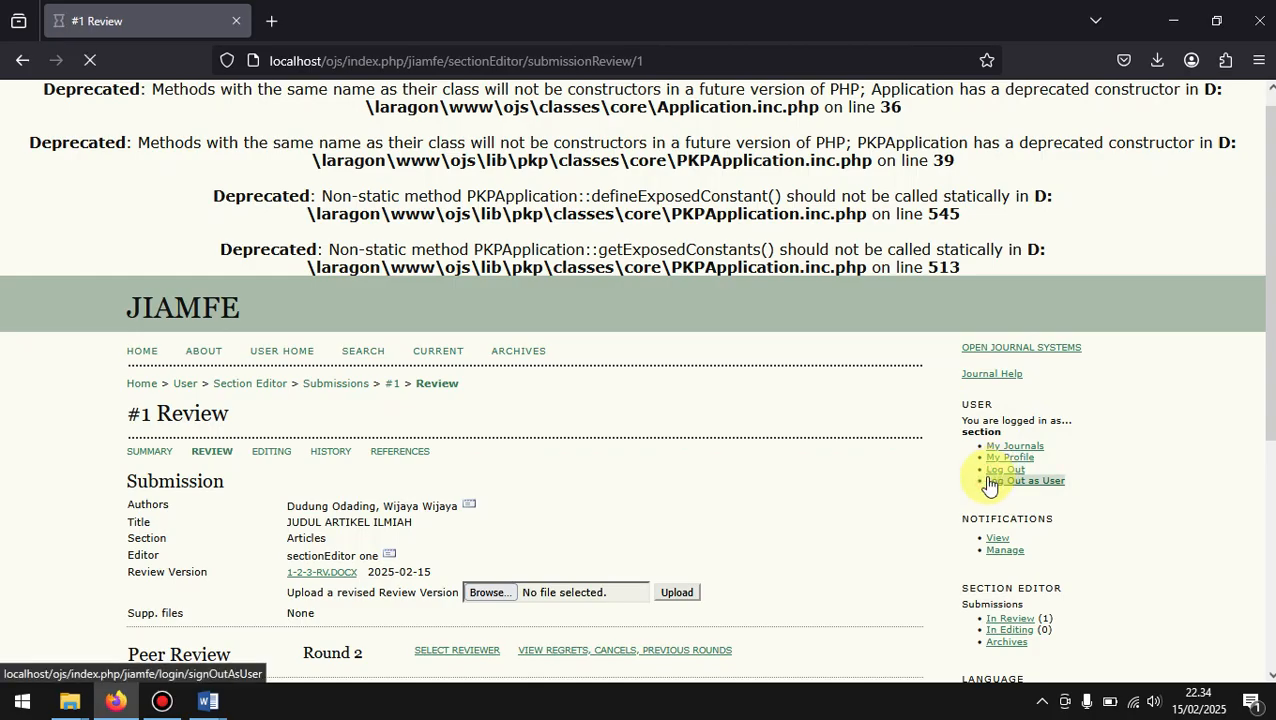
scroll(553, 530, down, 1)
click(195, 465)
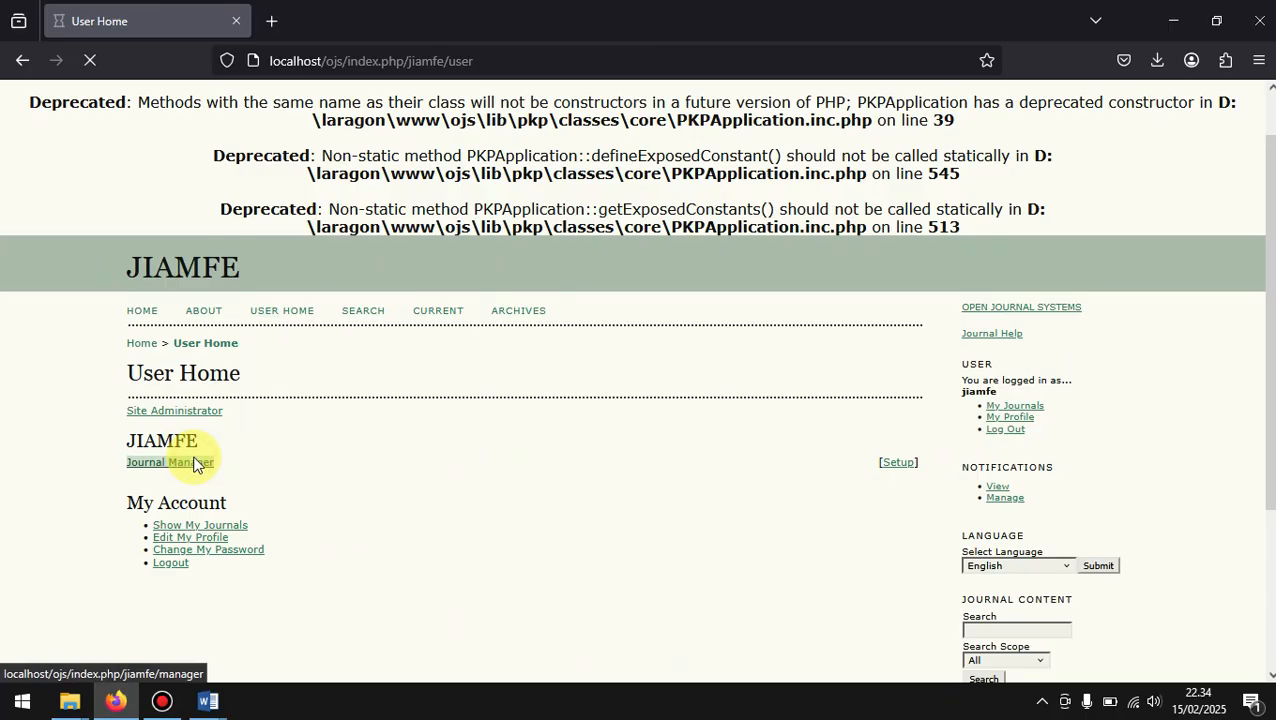
scroll(194, 455, down, 3)
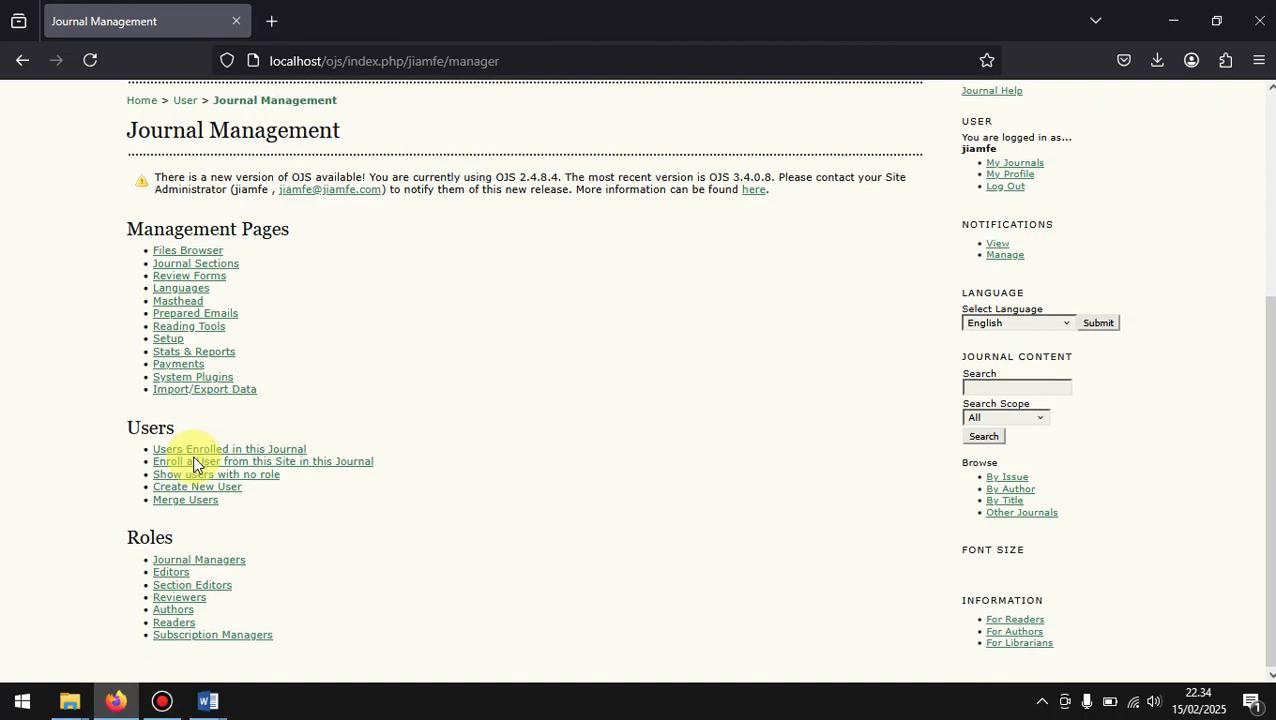
click(166, 615)
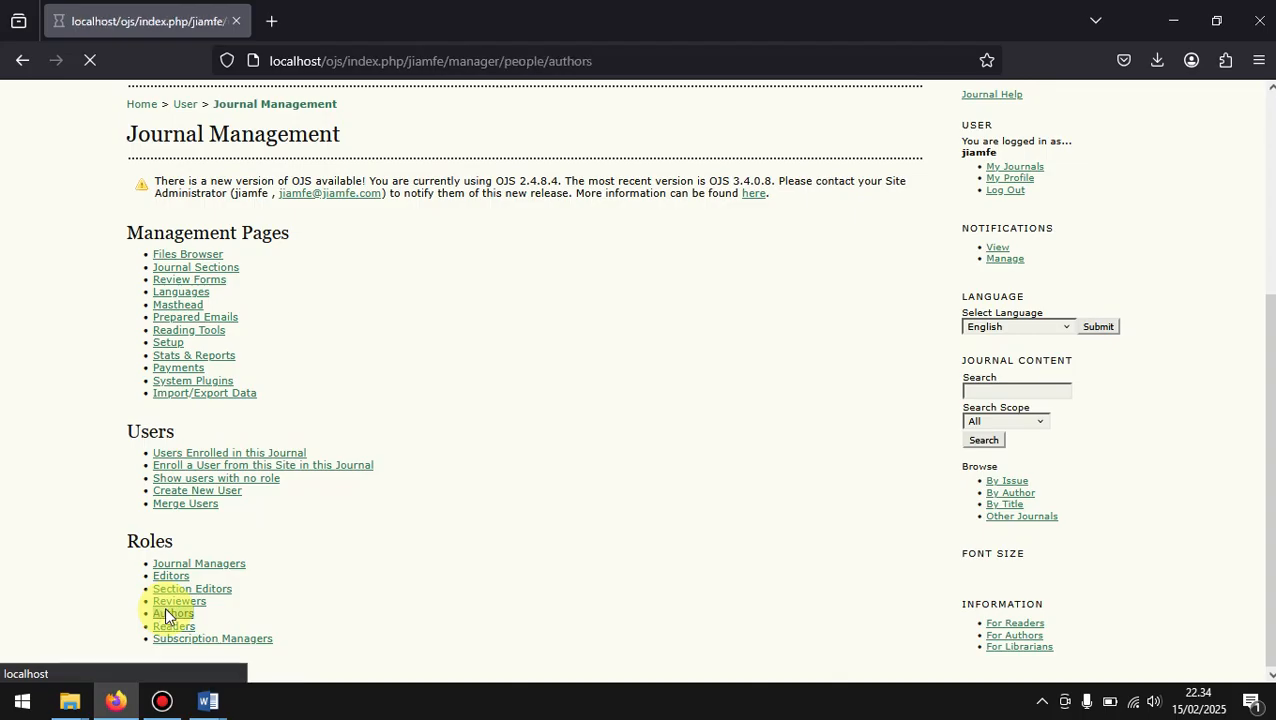
scroll(507, 557, down, 1)
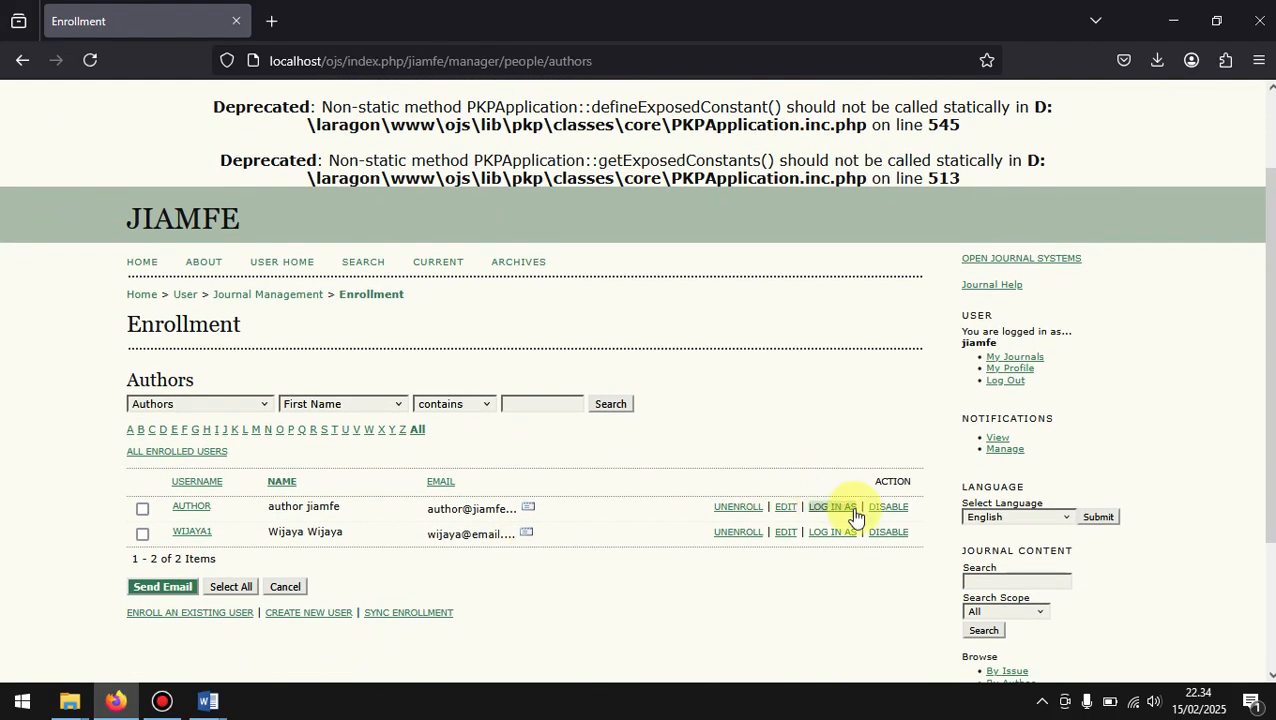
click(825, 541)
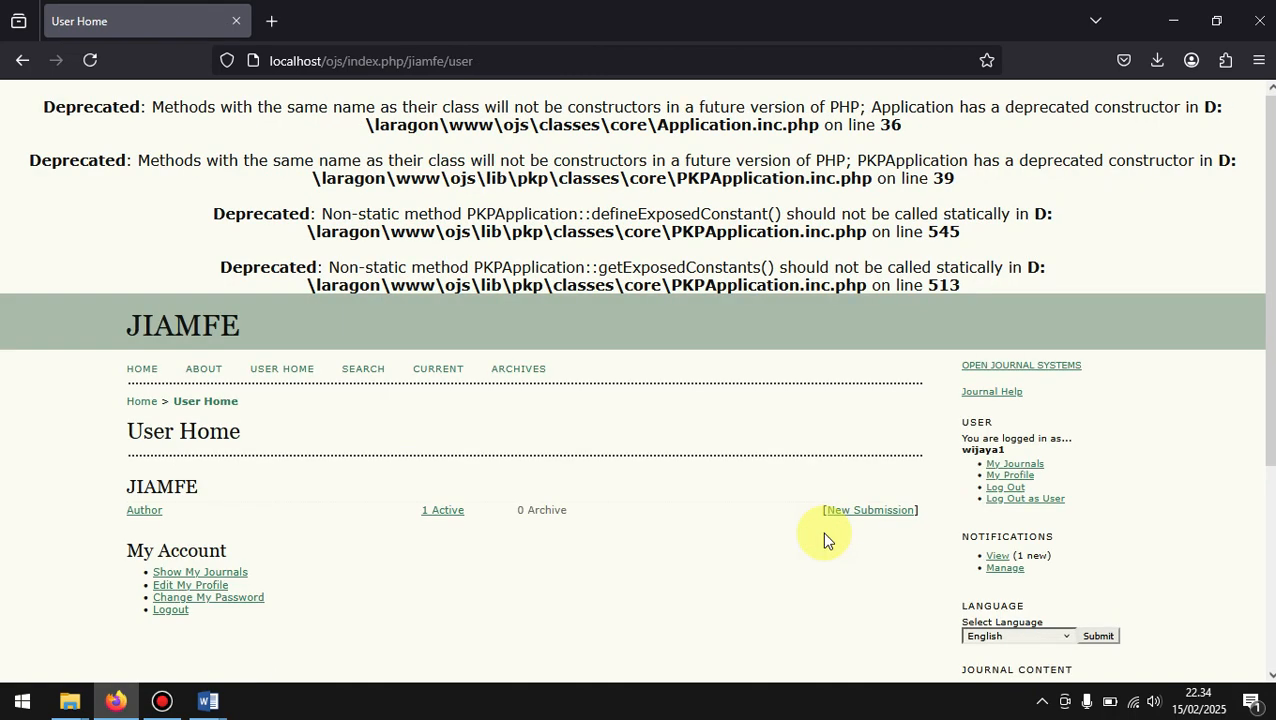
Step: Open the review page of JUDUL ARTIKEL ILMIAH from the author's active submissions
scroll(825, 541, down, 1)
click(447, 436)
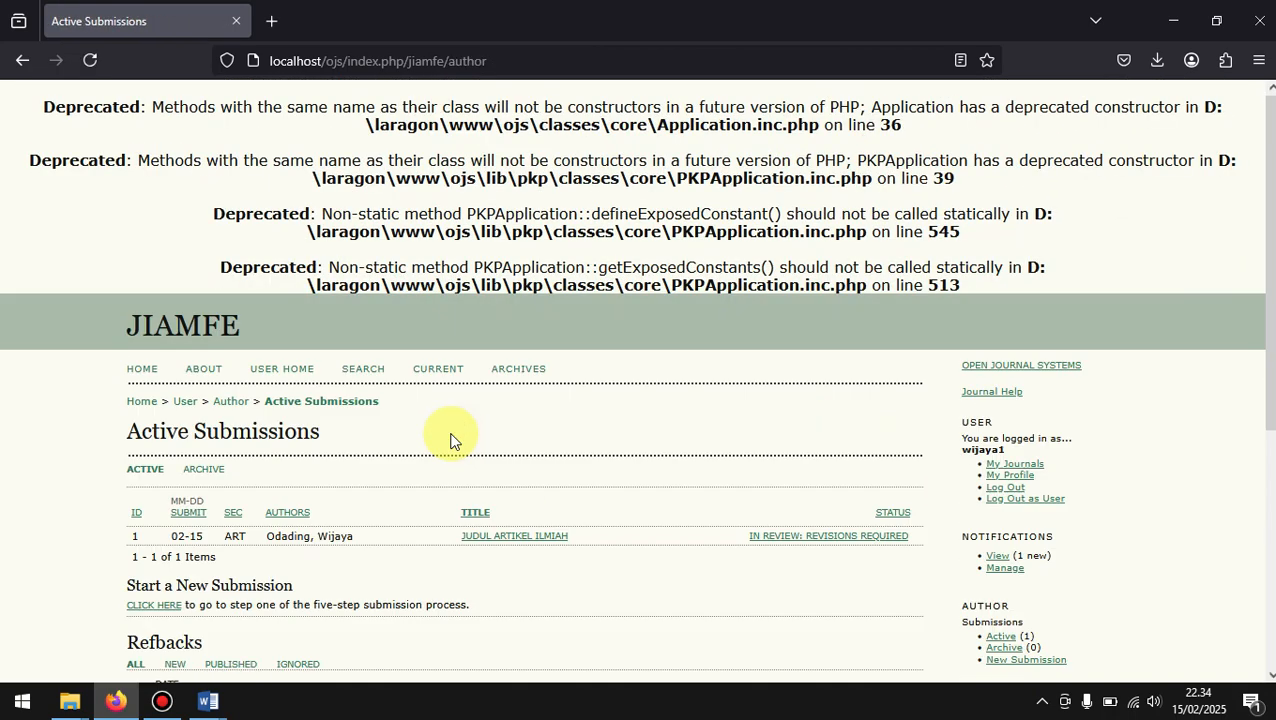
scroll(450, 440, down, 2)
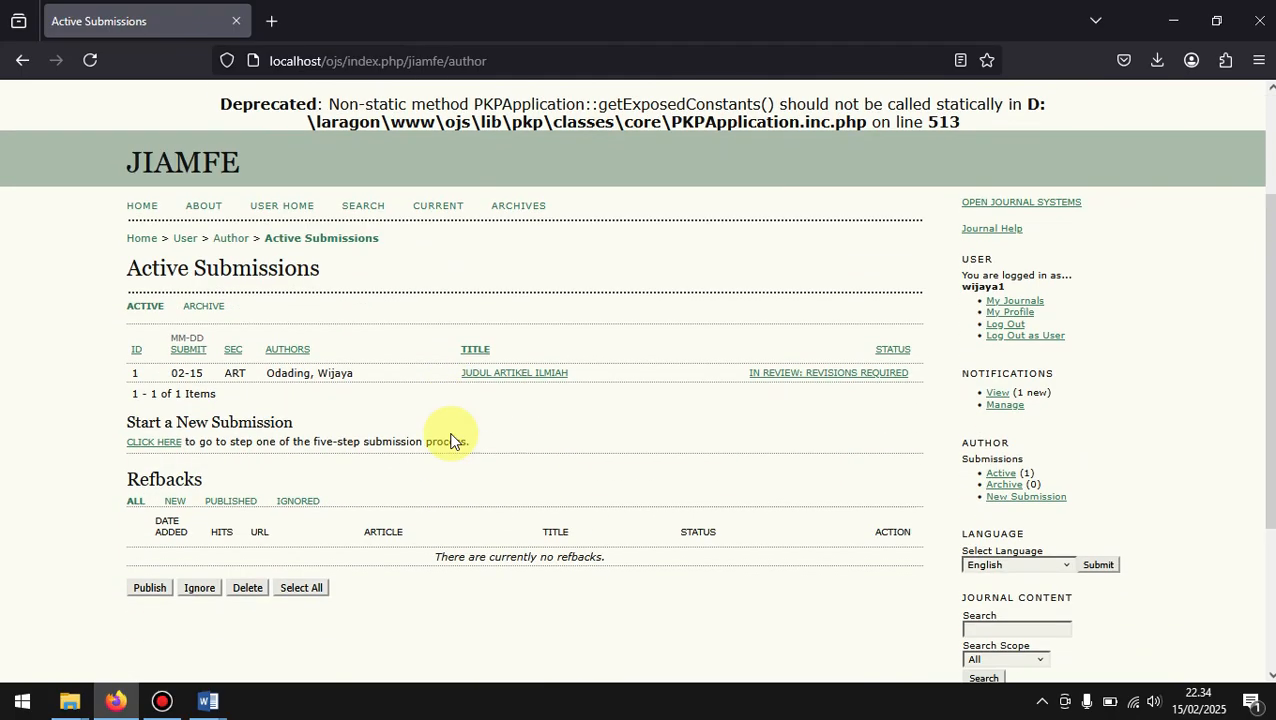
click(513, 376)
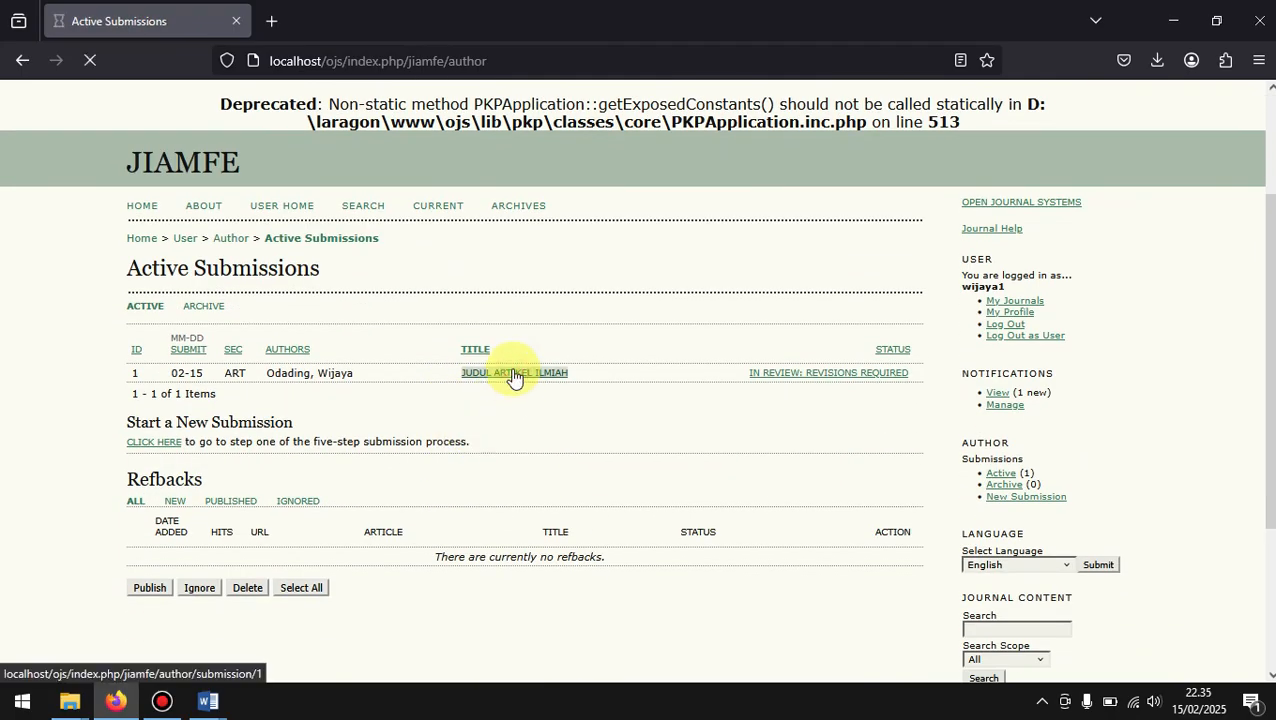
scroll(513, 376, down, 4)
scroll(513, 376, up, 1)
scroll(513, 376, down, 3)
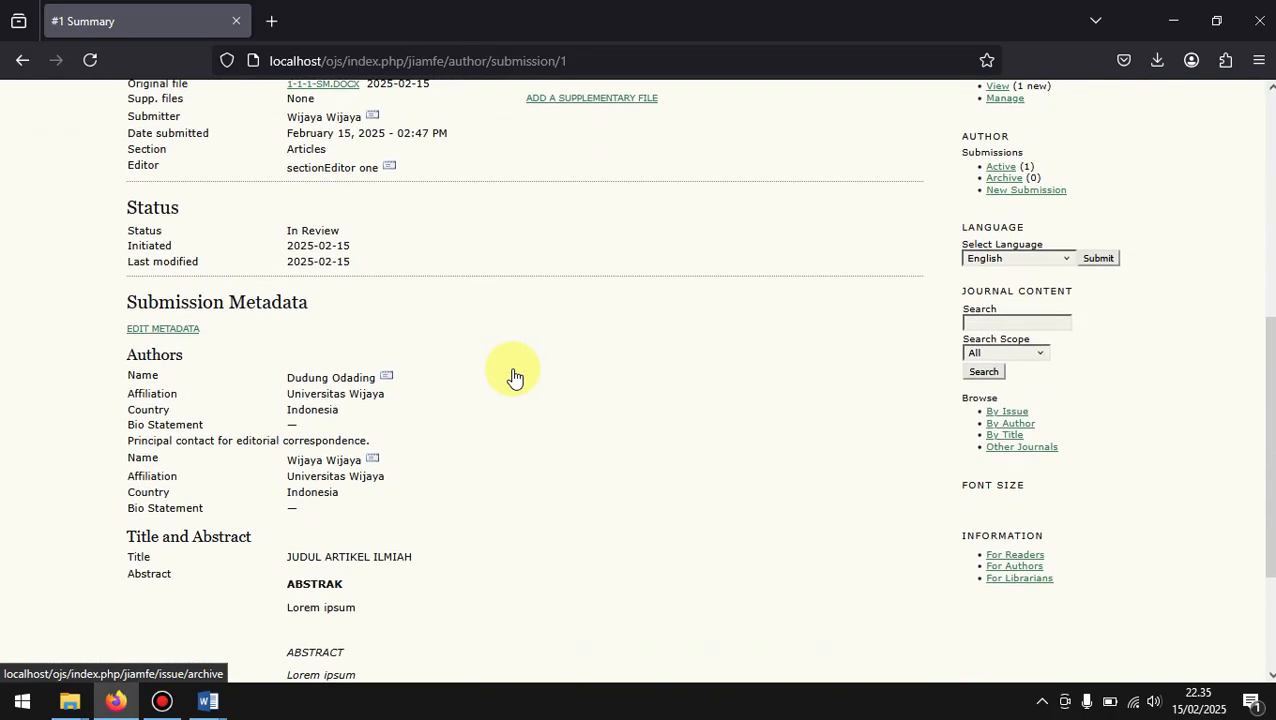
scroll(513, 376, up, 5)
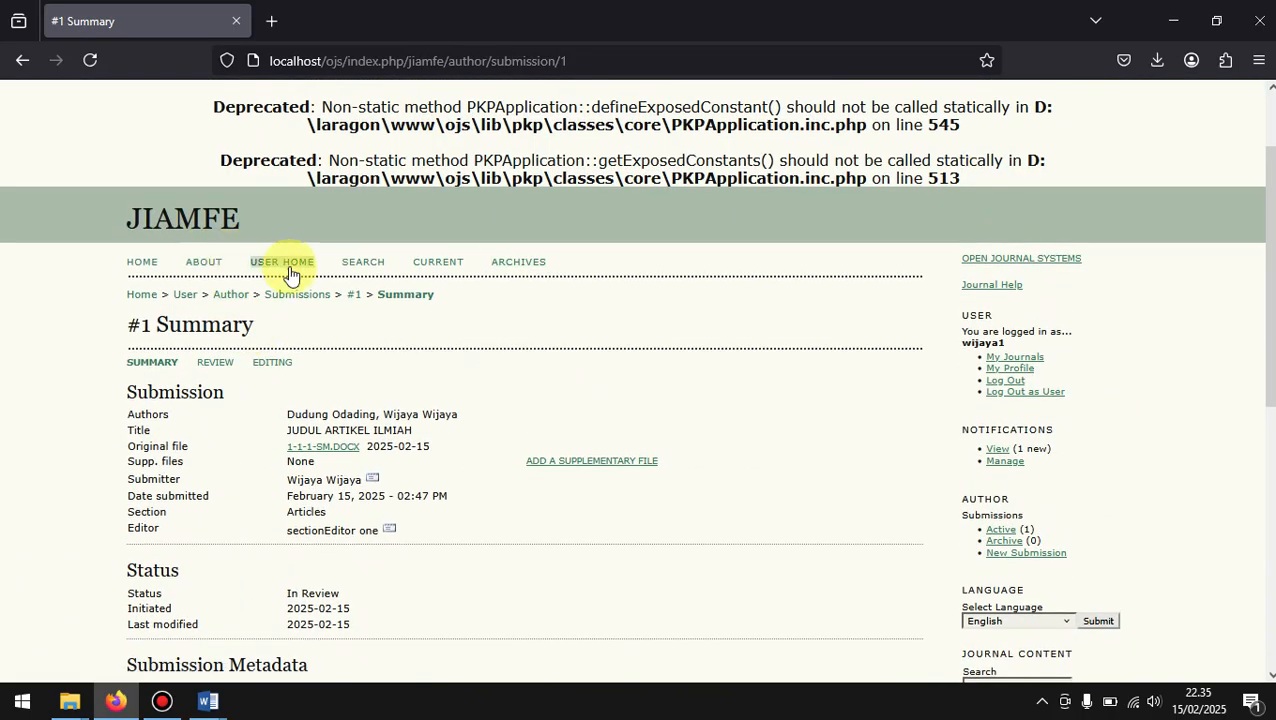
click(213, 365)
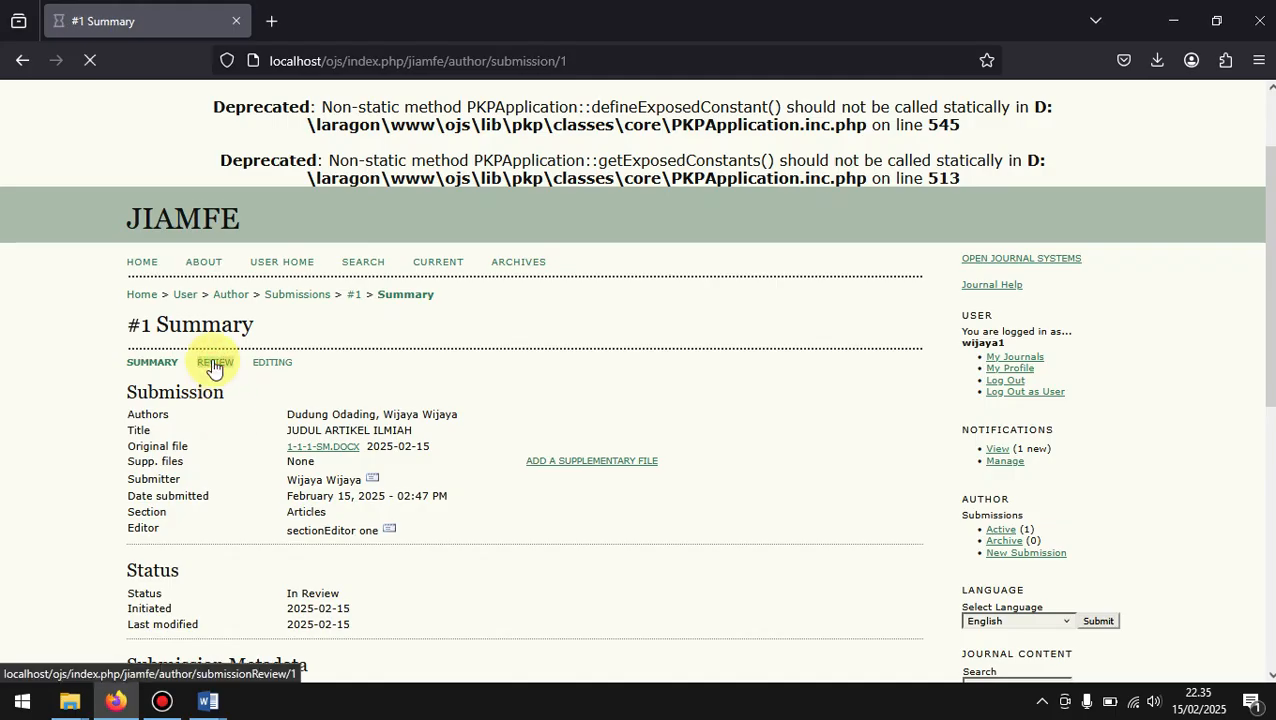
scroll(212, 366, down, 3)
scroll(212, 365, down, 2)
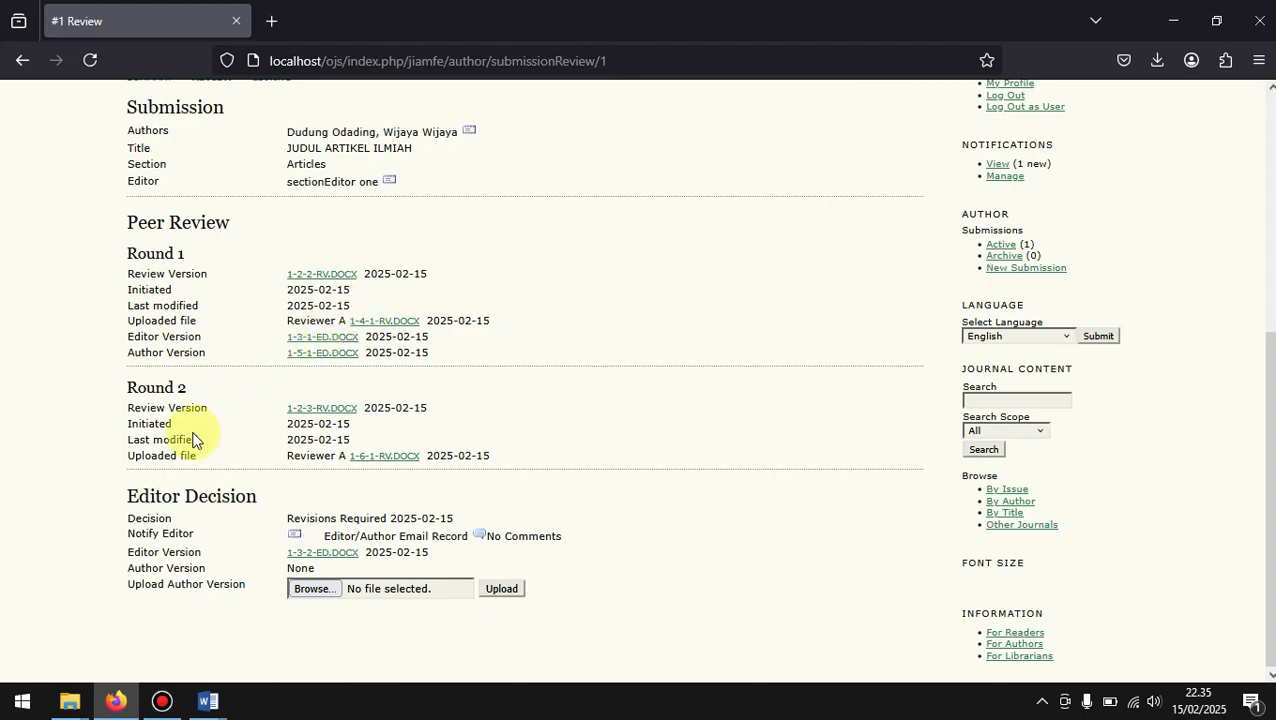
Step: Download the round 2 reviewer file 1-6-1-RV.DOCX and open it in Word, recovering its contents
click(389, 459)
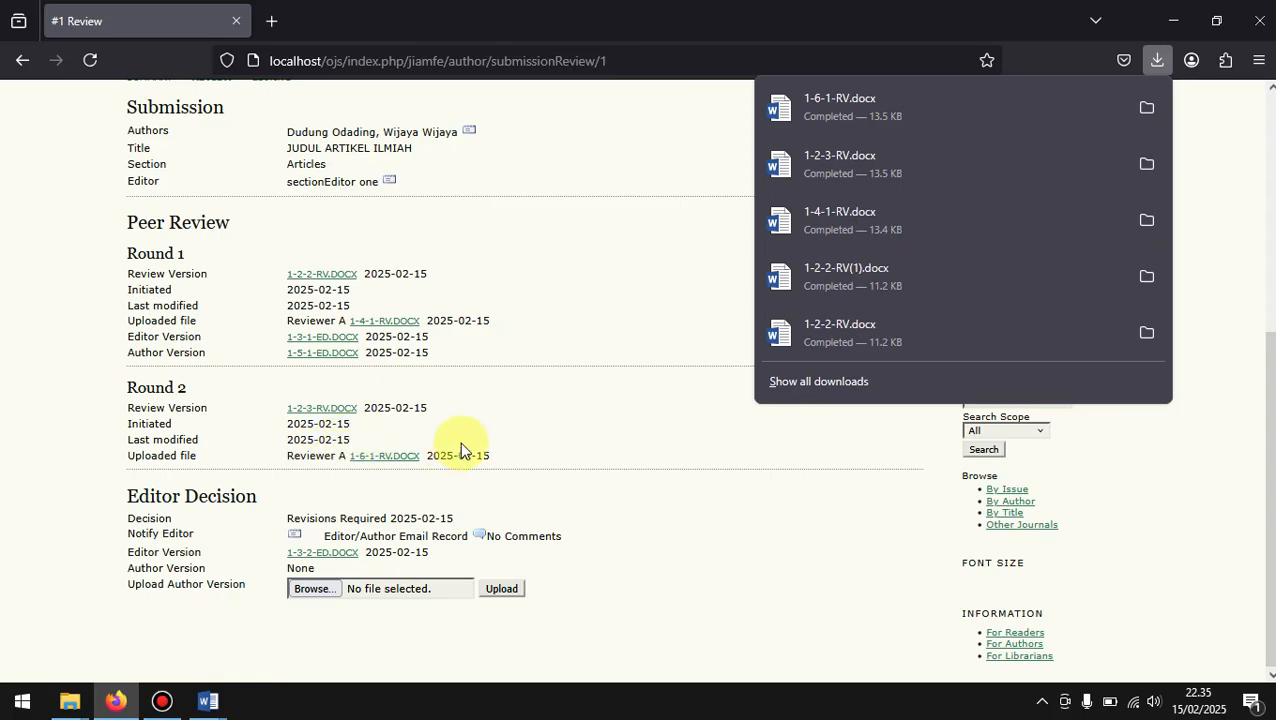
click(811, 110)
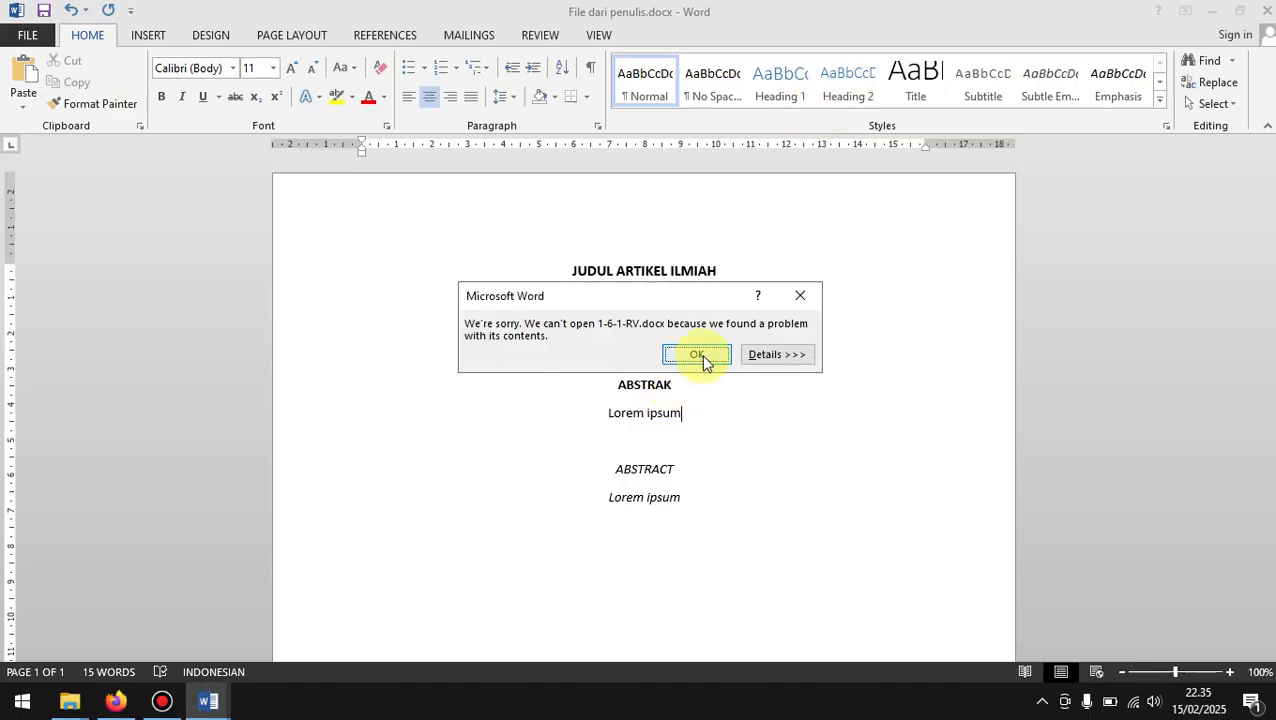
click(701, 356)
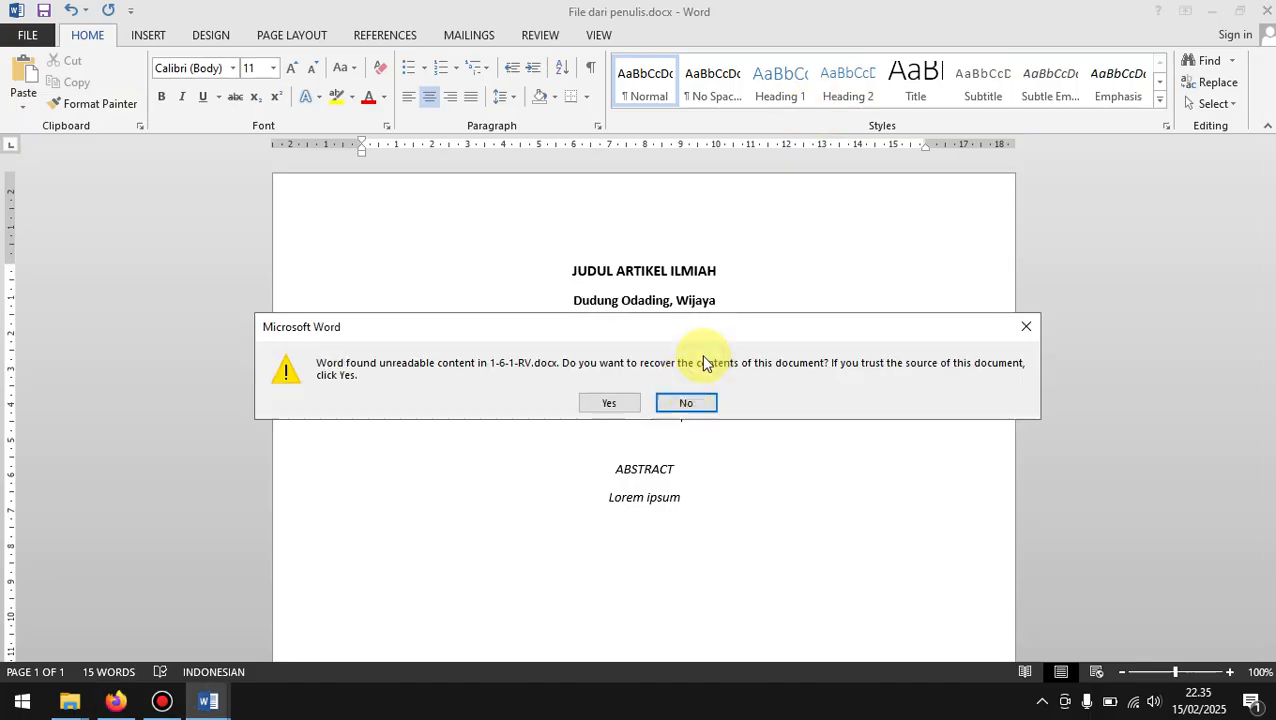
click(620, 400)
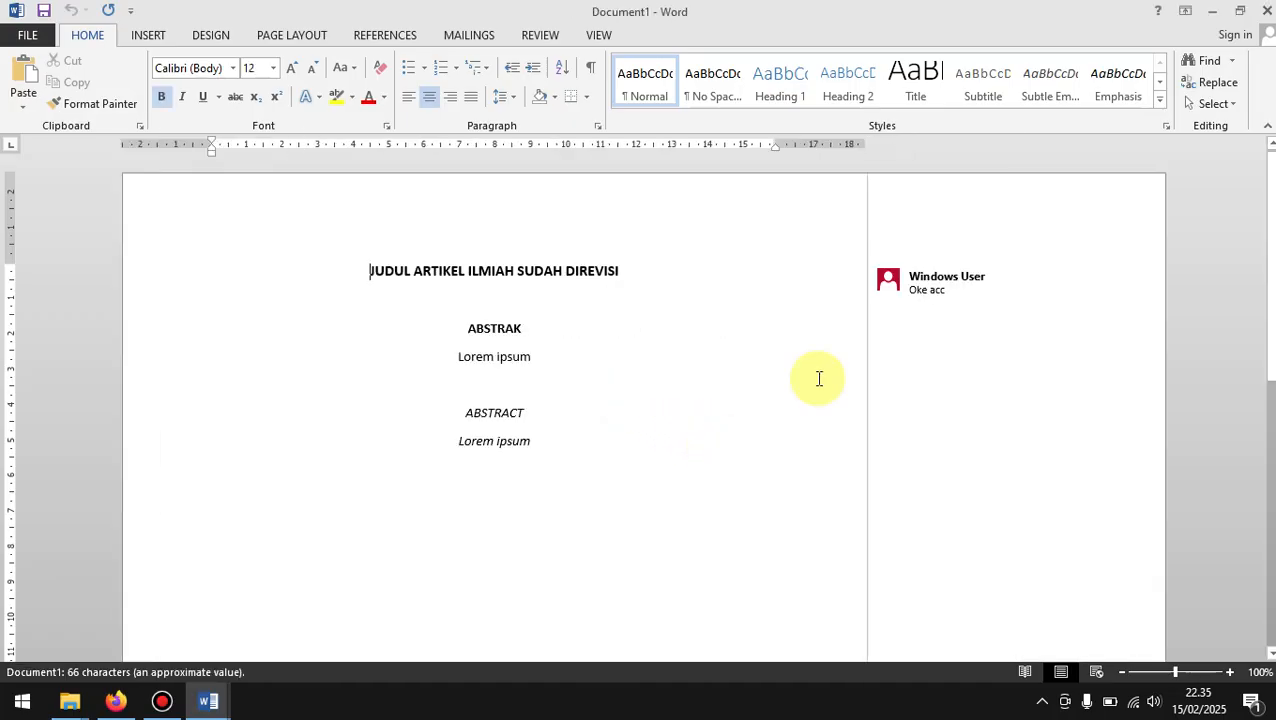
click(638, 271)
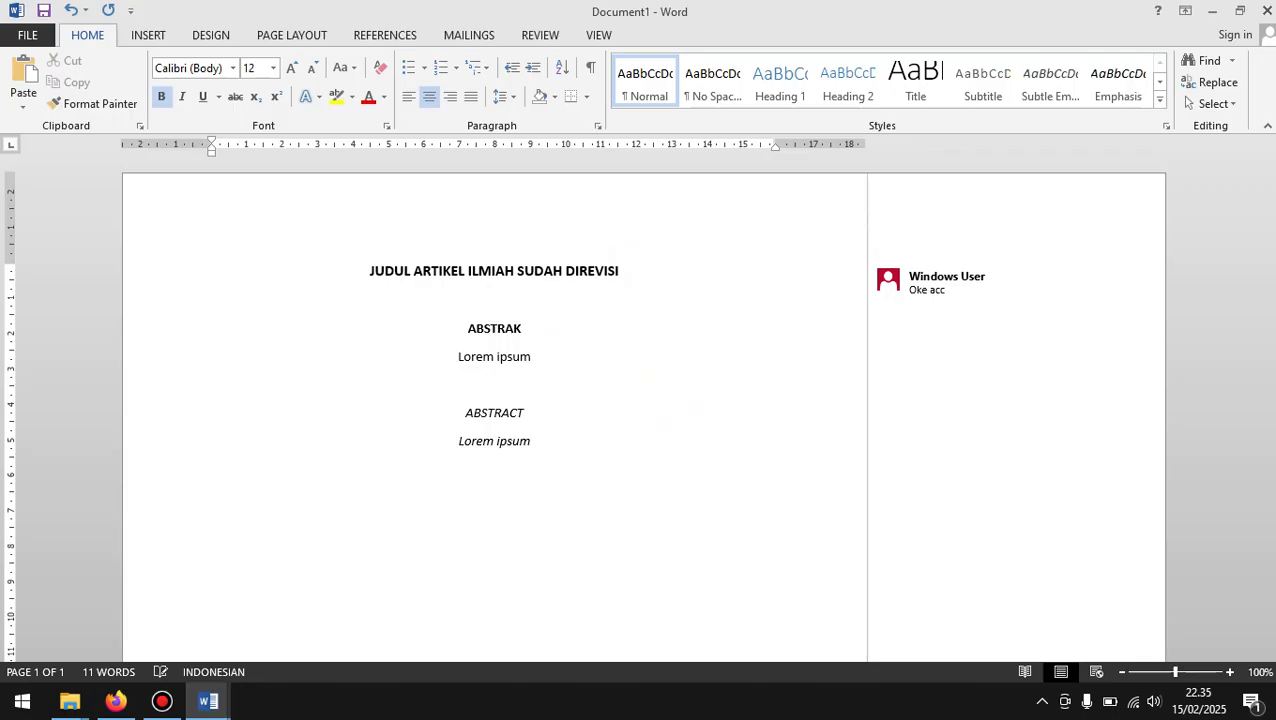
text(DAN ACC)
key(BackSpace)
key(BackSpace)
key(BackSpace)
key(BackSpace)
key(BackSpace)
key(BackSpace)
key(BackSpace)
key(BackSpace)
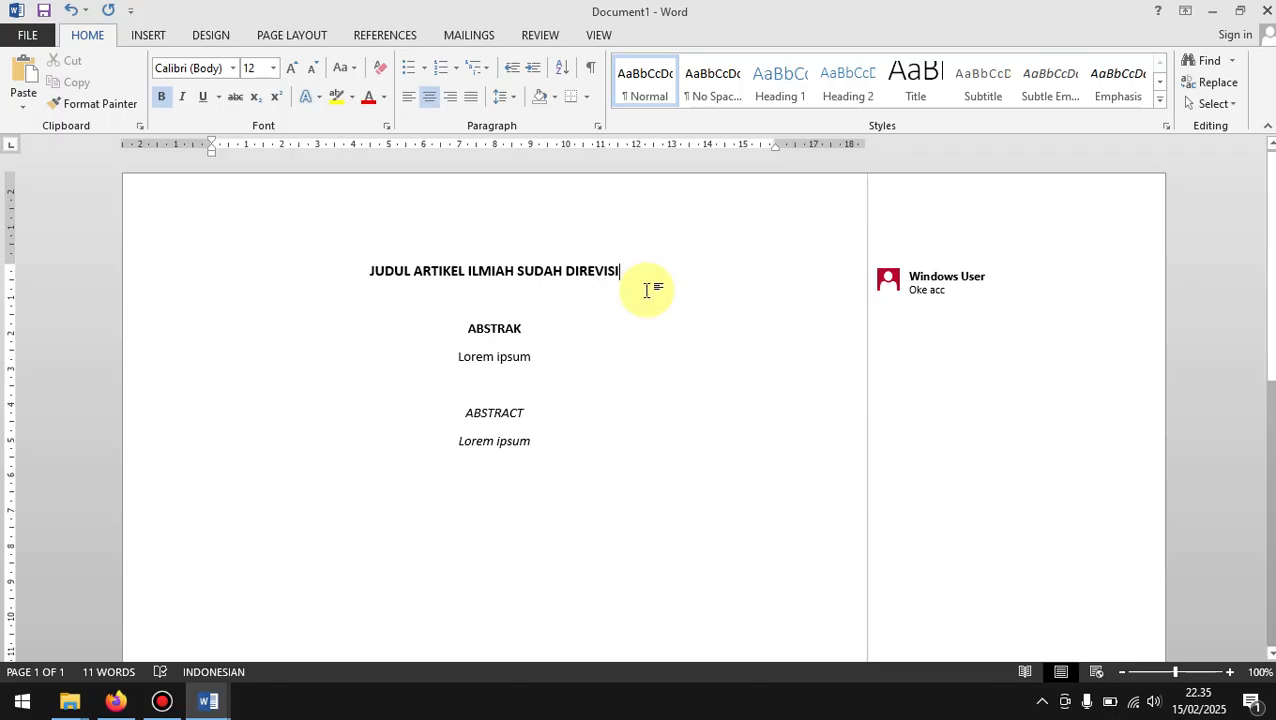
Step: Delete the reviewer's comment "Oke acc" attached to the word ILMIAH in the document title
click(1026, 292)
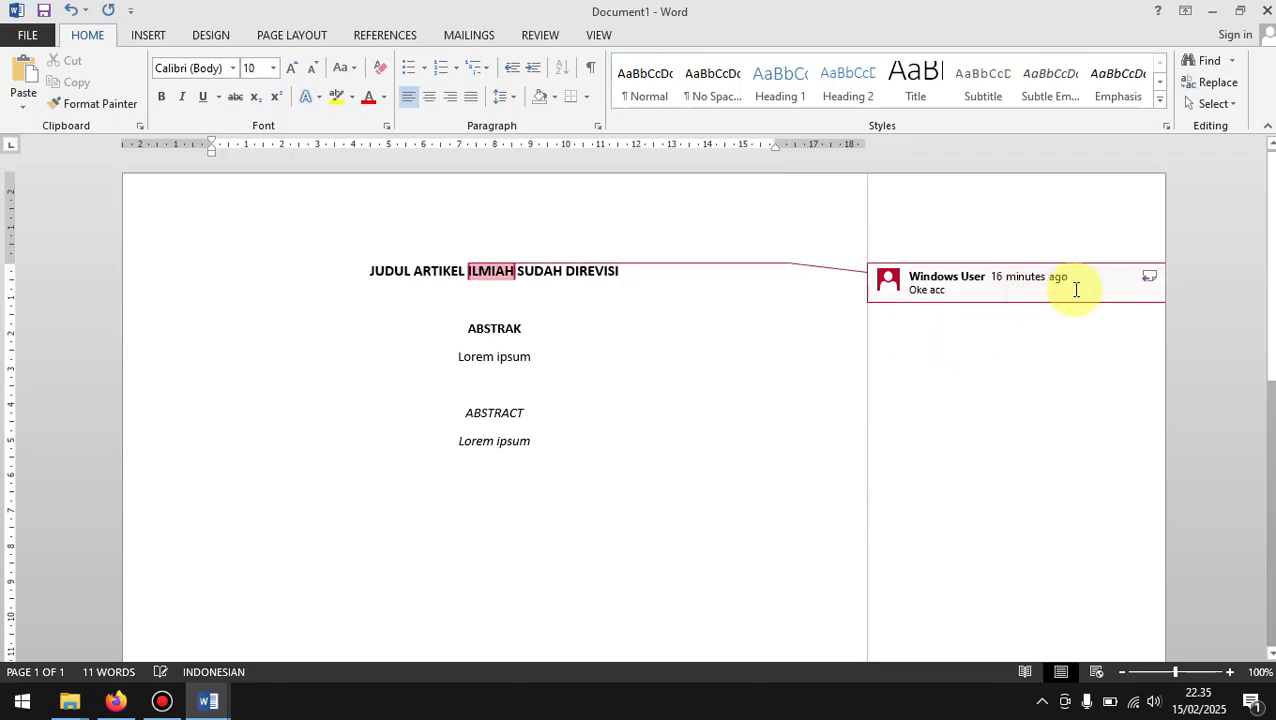
click(147, 30)
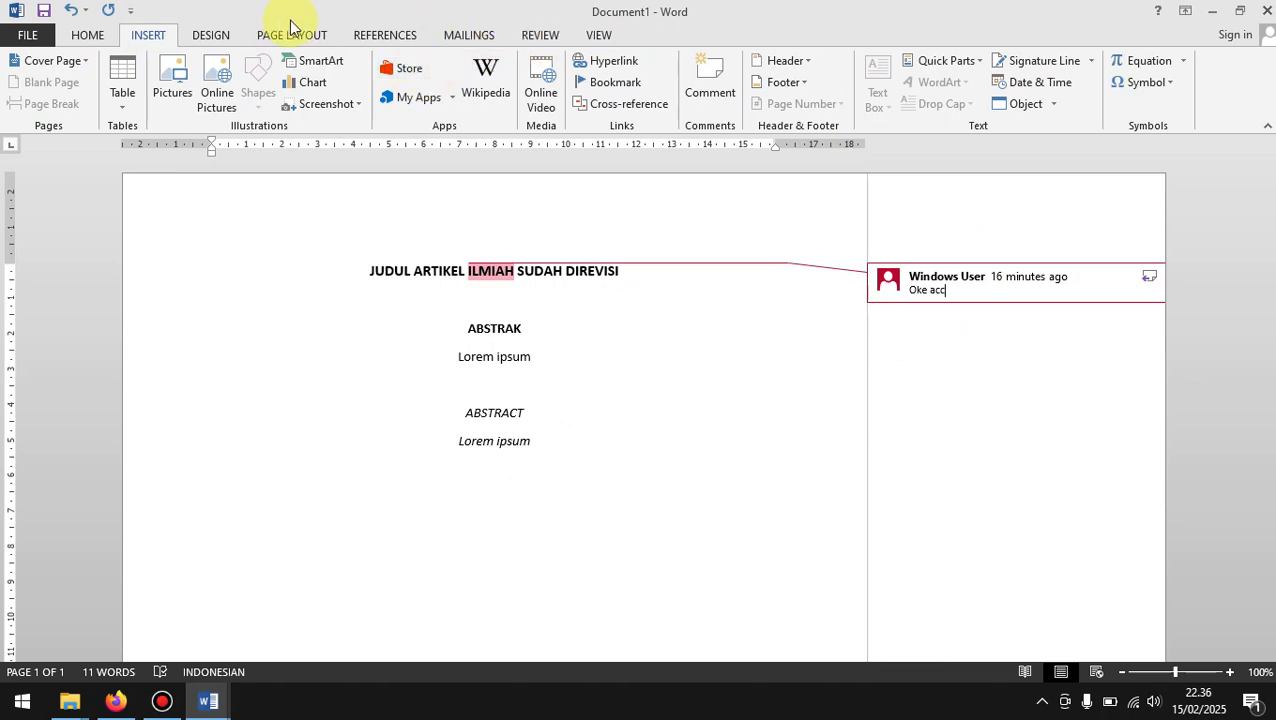
drag(1055, 265, 1011, 305)
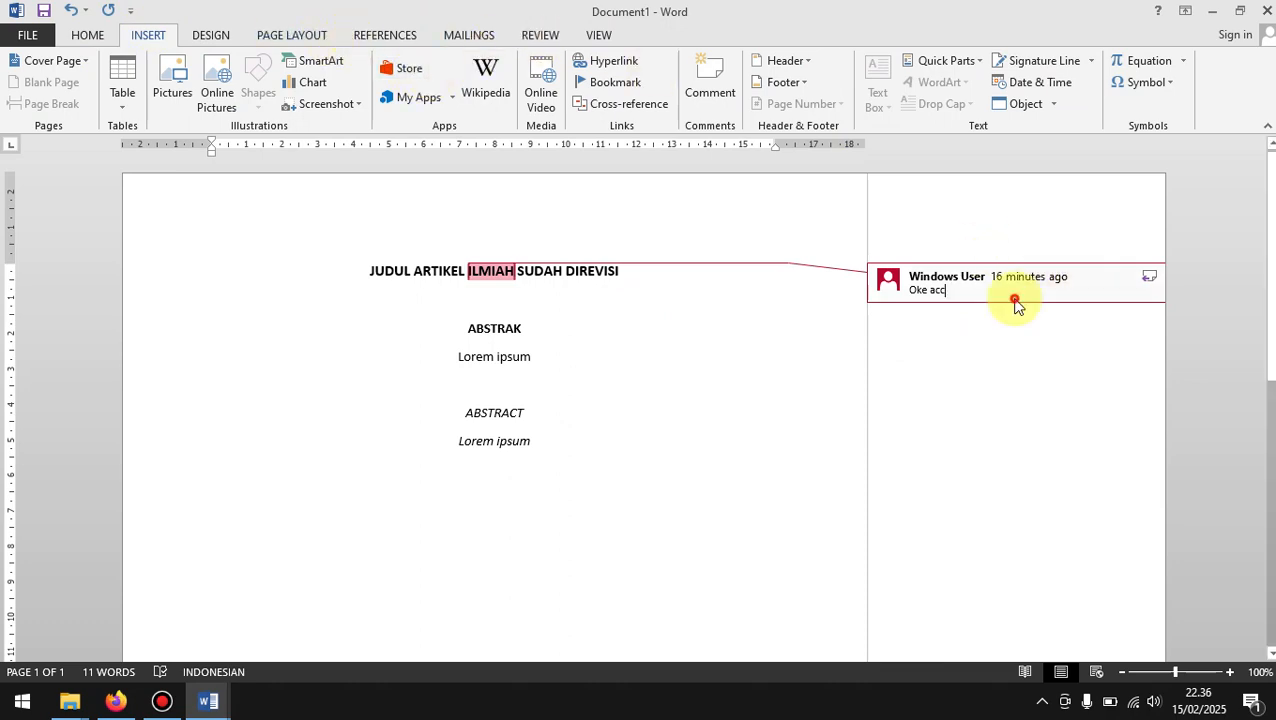
click(540, 35)
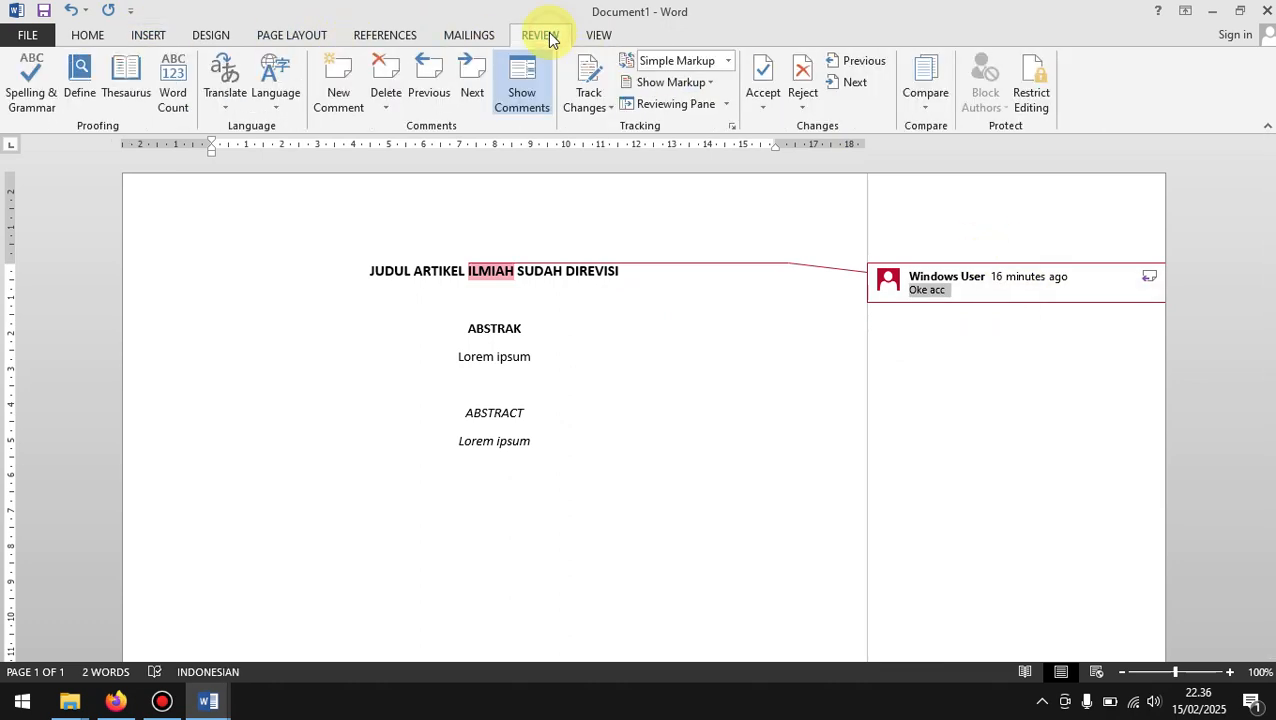
click(387, 104)
click(405, 128)
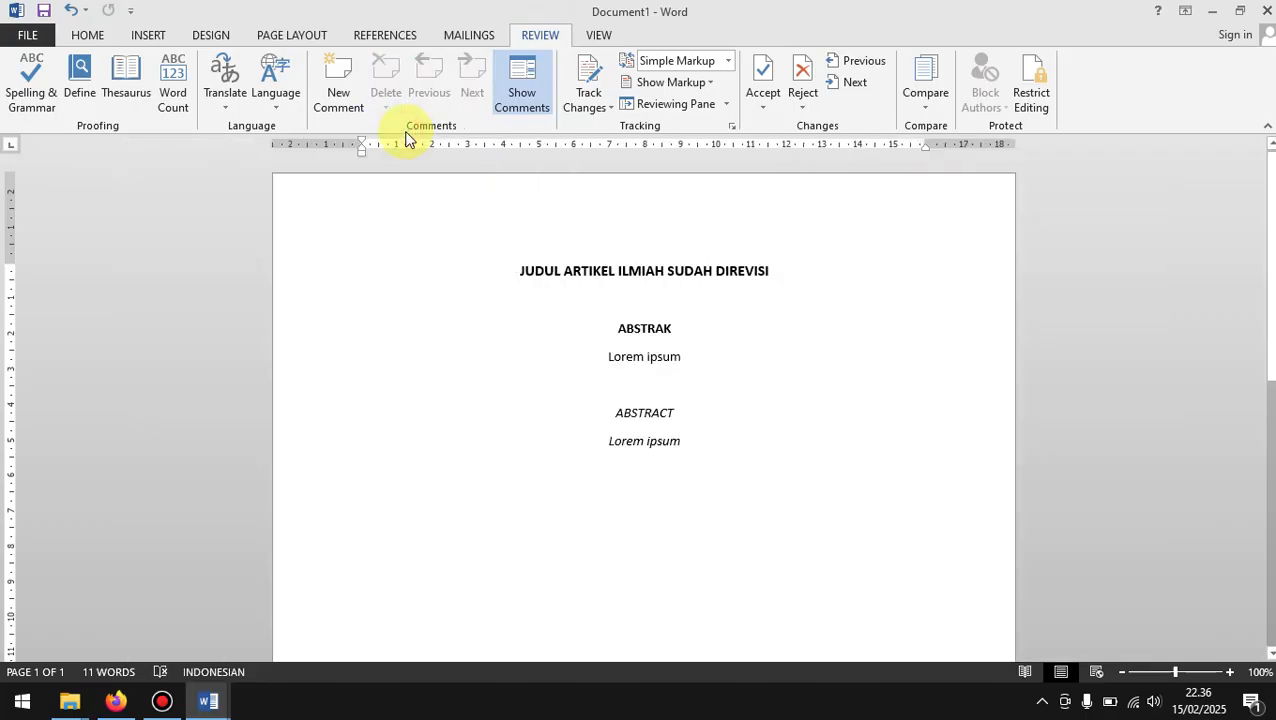
Step: Save the document as ACC in the Documents folder, then close it and return to the browser
key(F12)
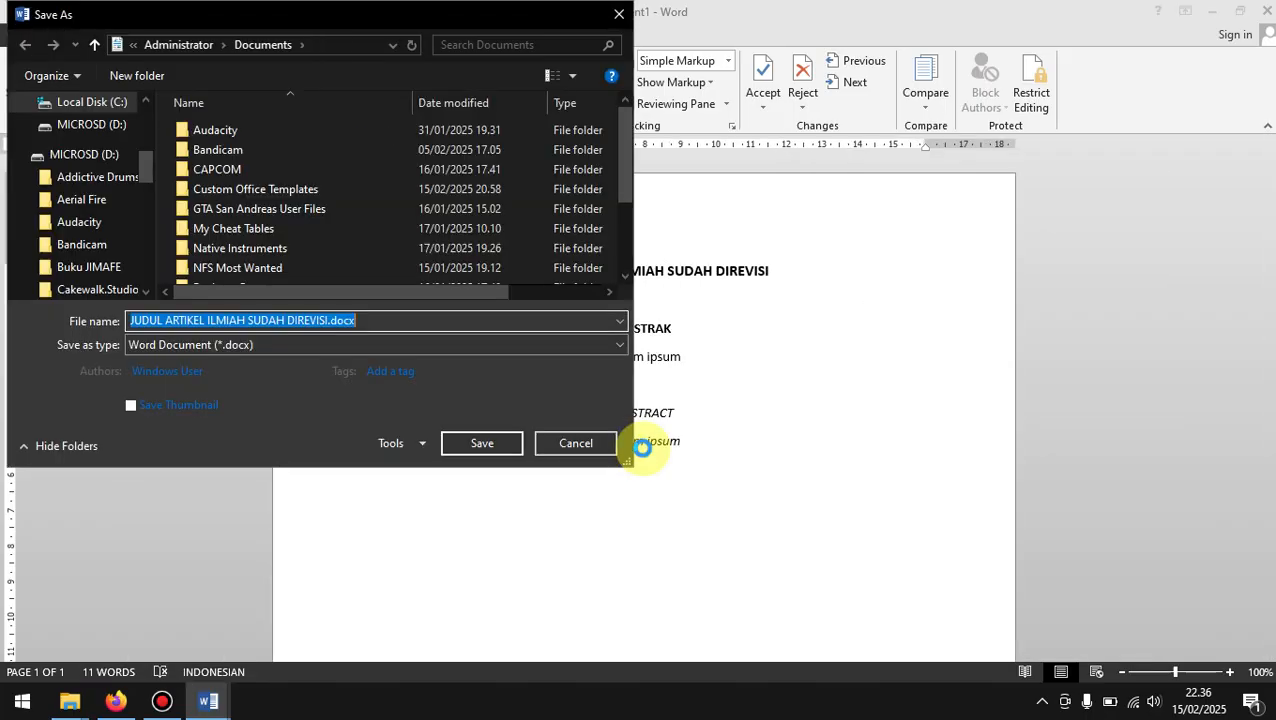
text(ACC)
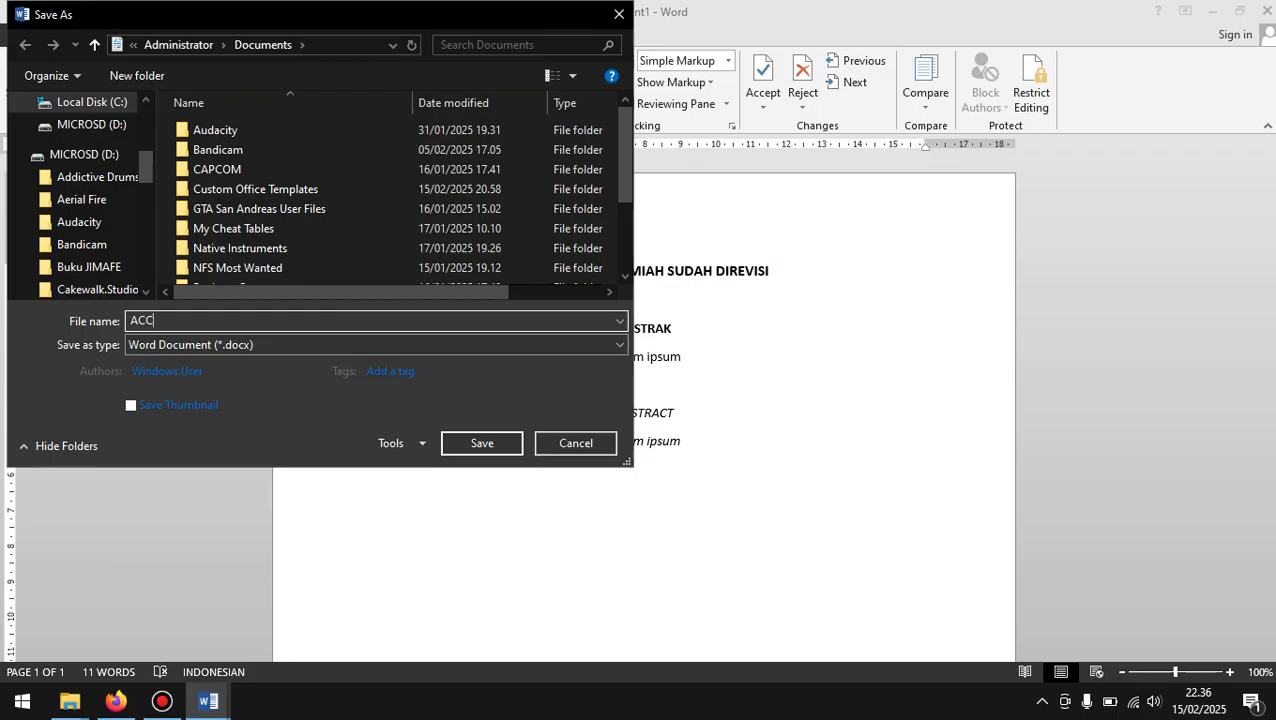
key(Return)
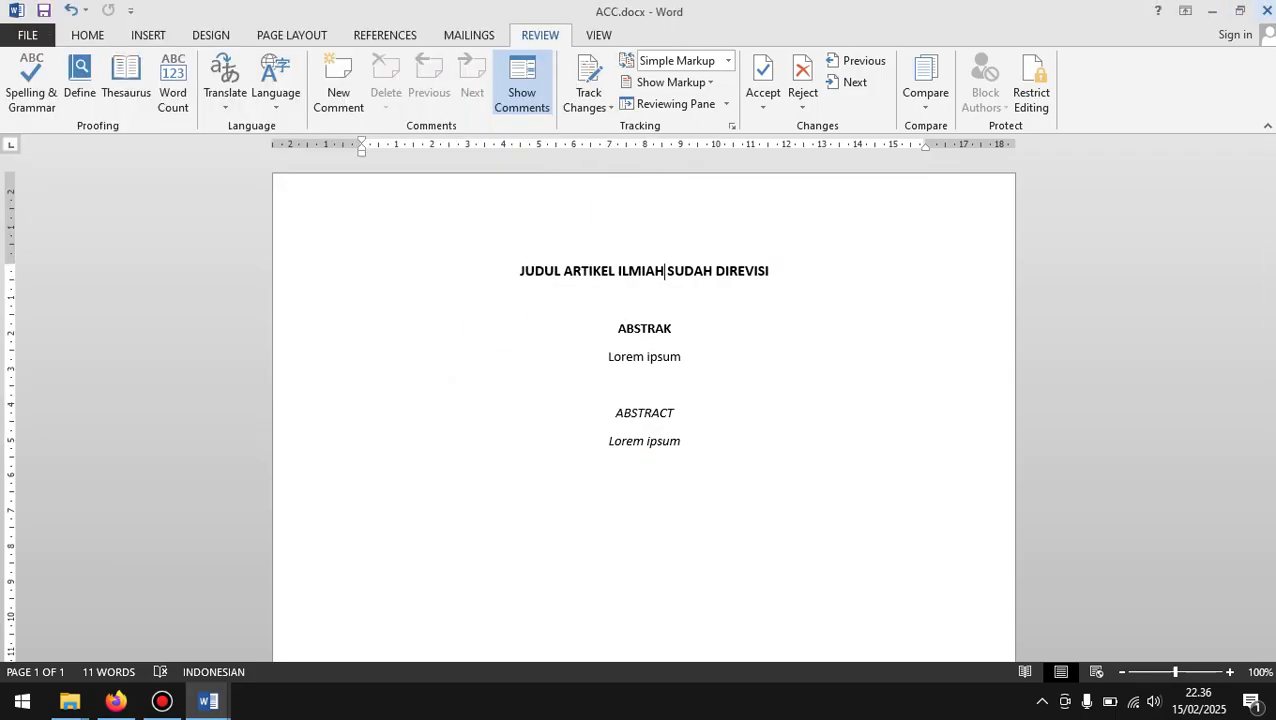
click(1267, 10)
click(1267, 10)
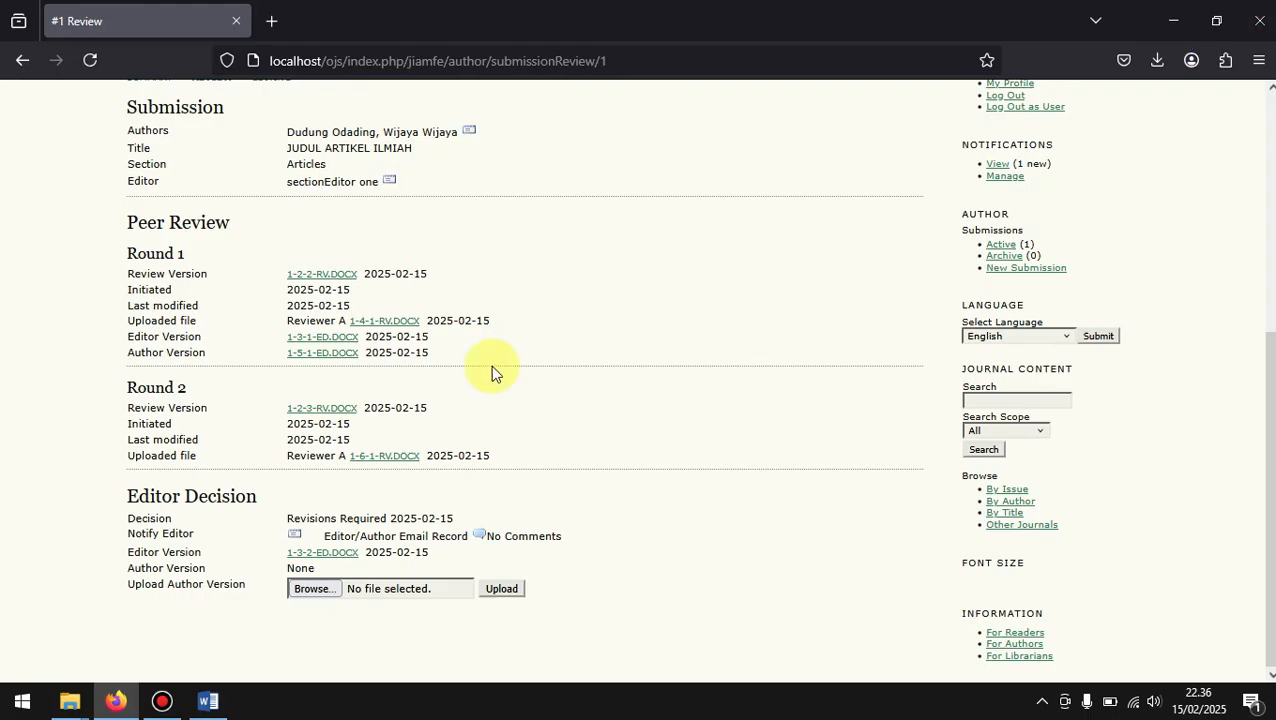
Step: Upload ACC.docx as the author version for the round 2 editor decision
click(362, 591)
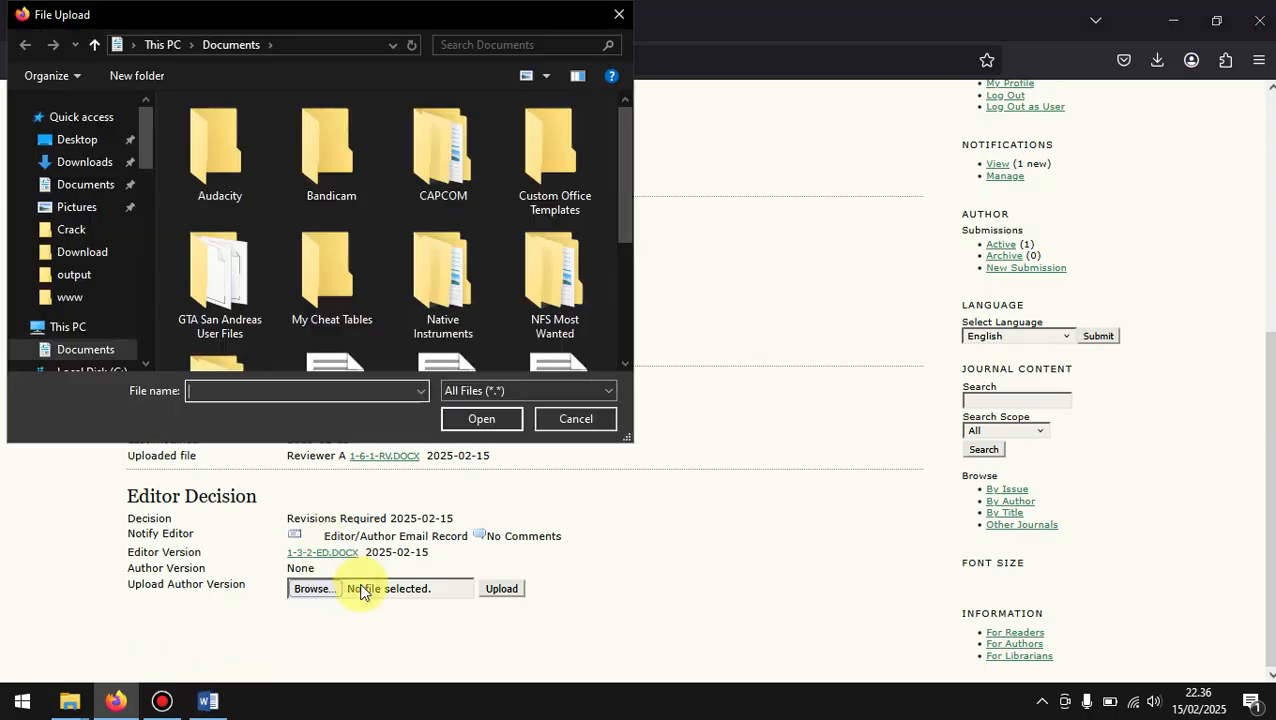
scroll(625, 332, down, 3)
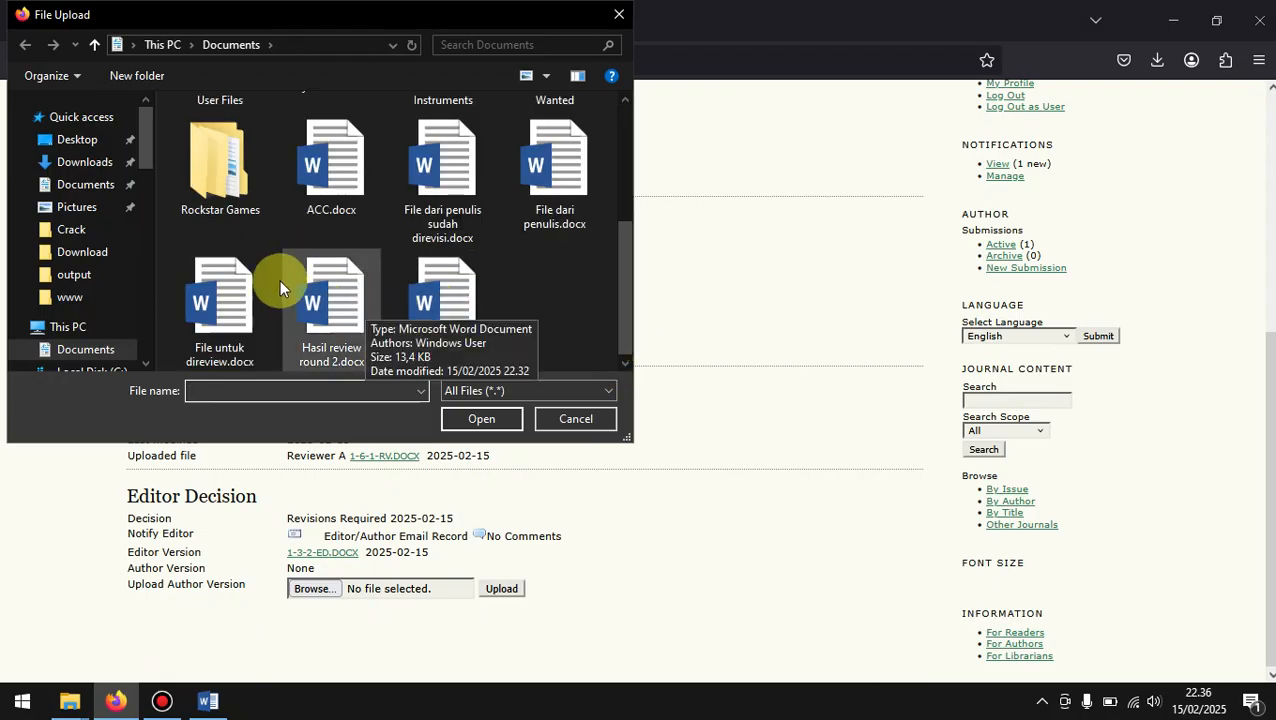
double_click(349, 188)
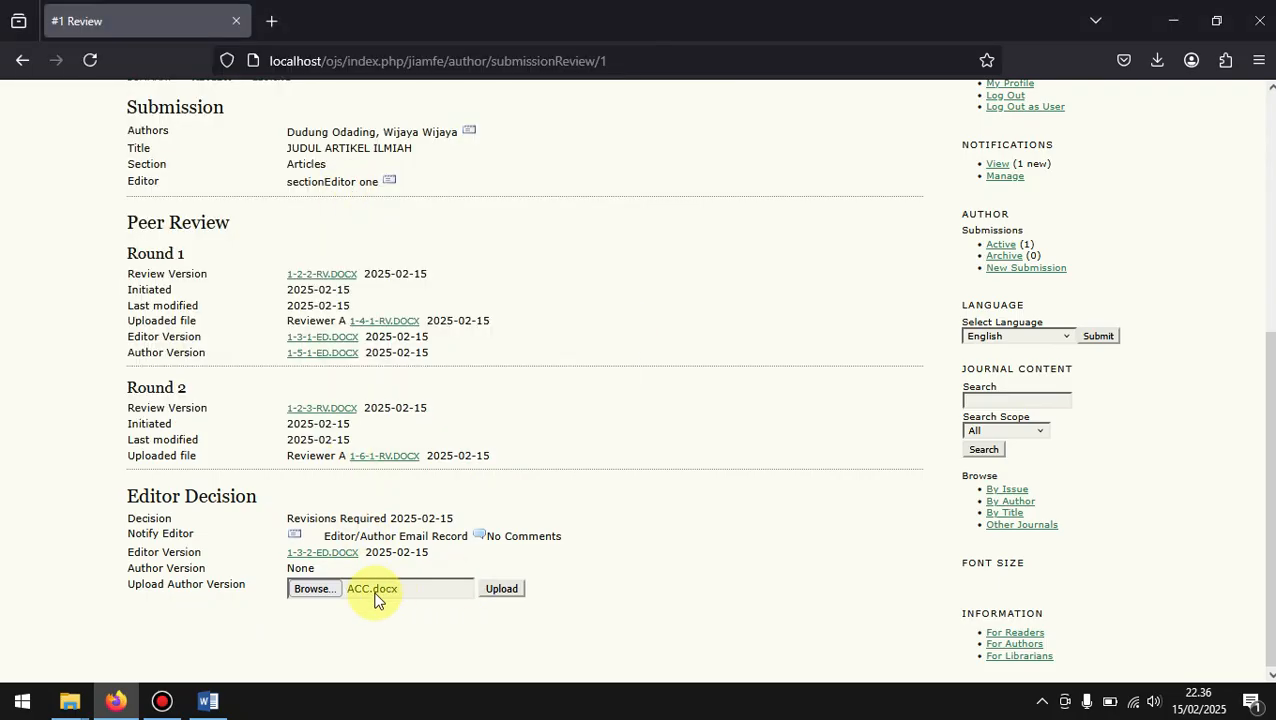
click(495, 590)
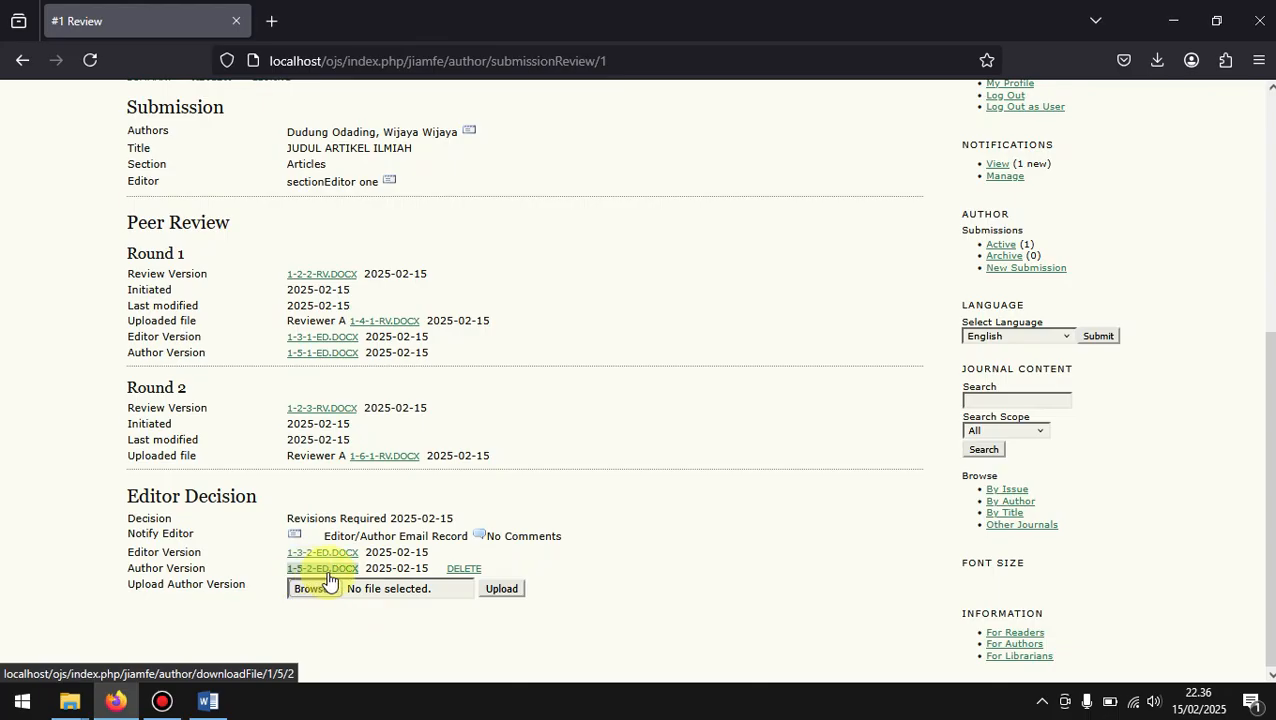
Step: End the author session, return to the journal manager account, and log in as the section editor
scroll(758, 478, up, 3)
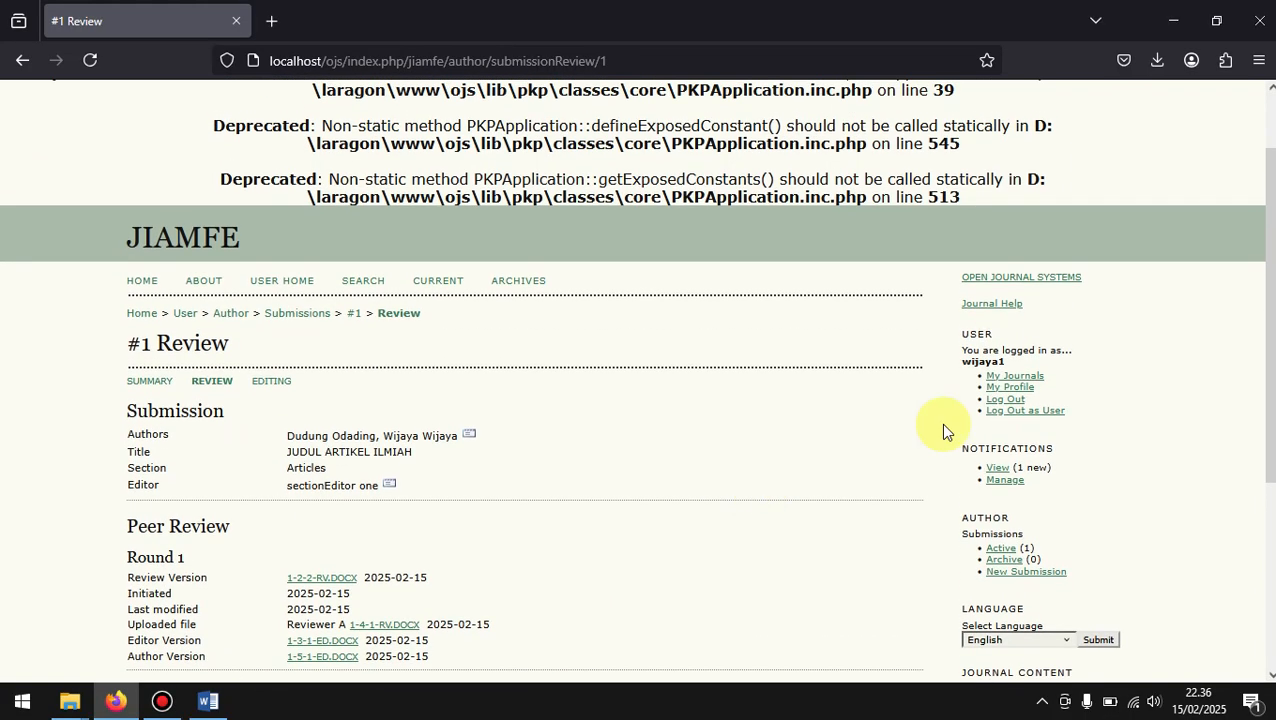
click(1042, 411)
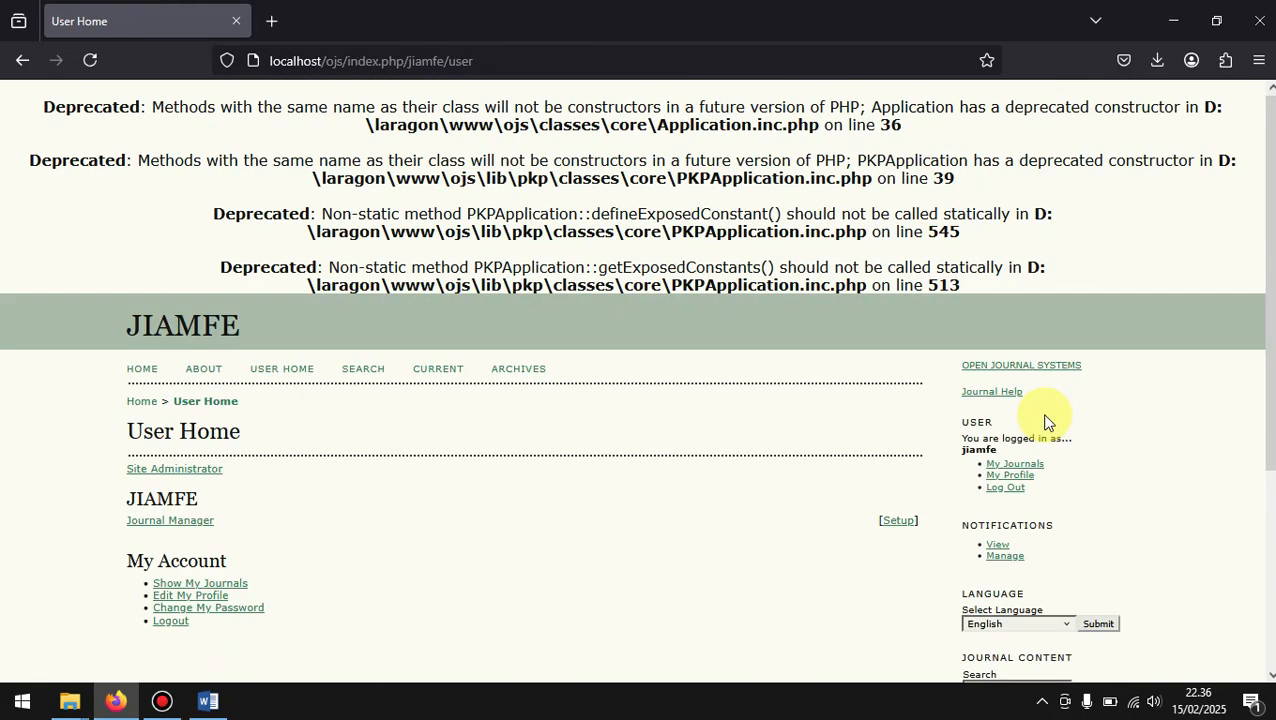
click(143, 527)
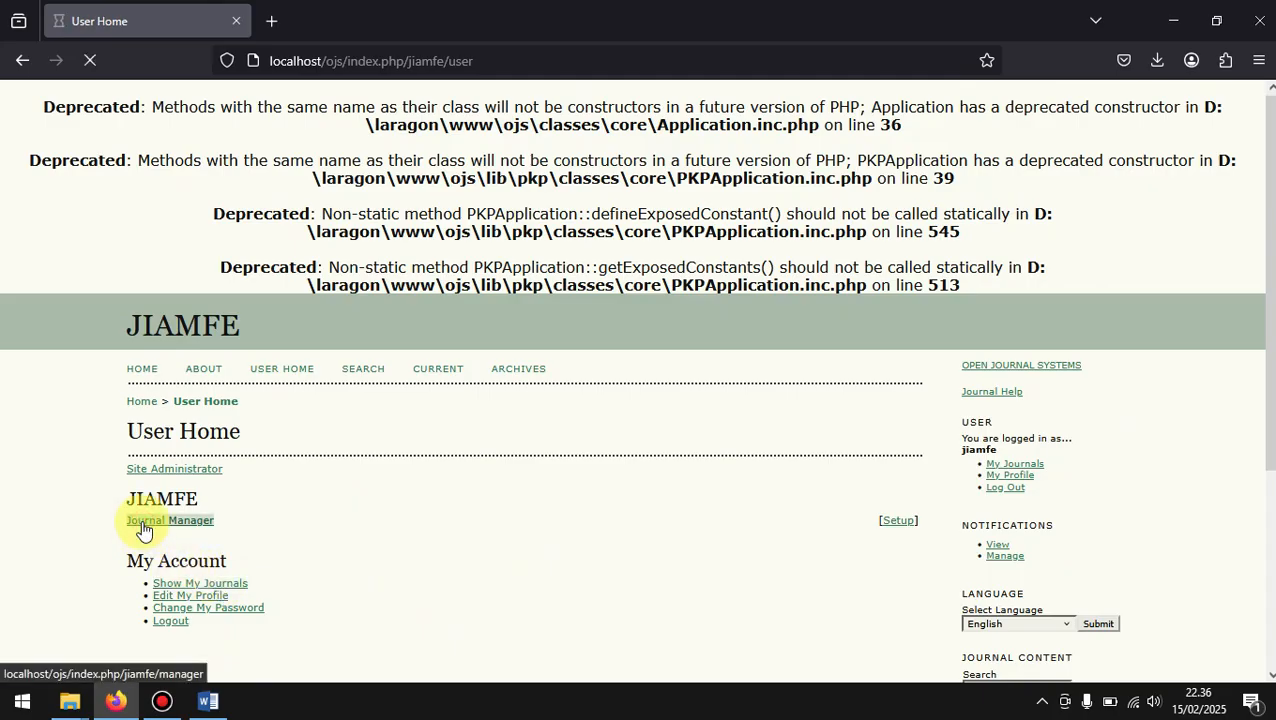
scroll(143, 527, down, 5)
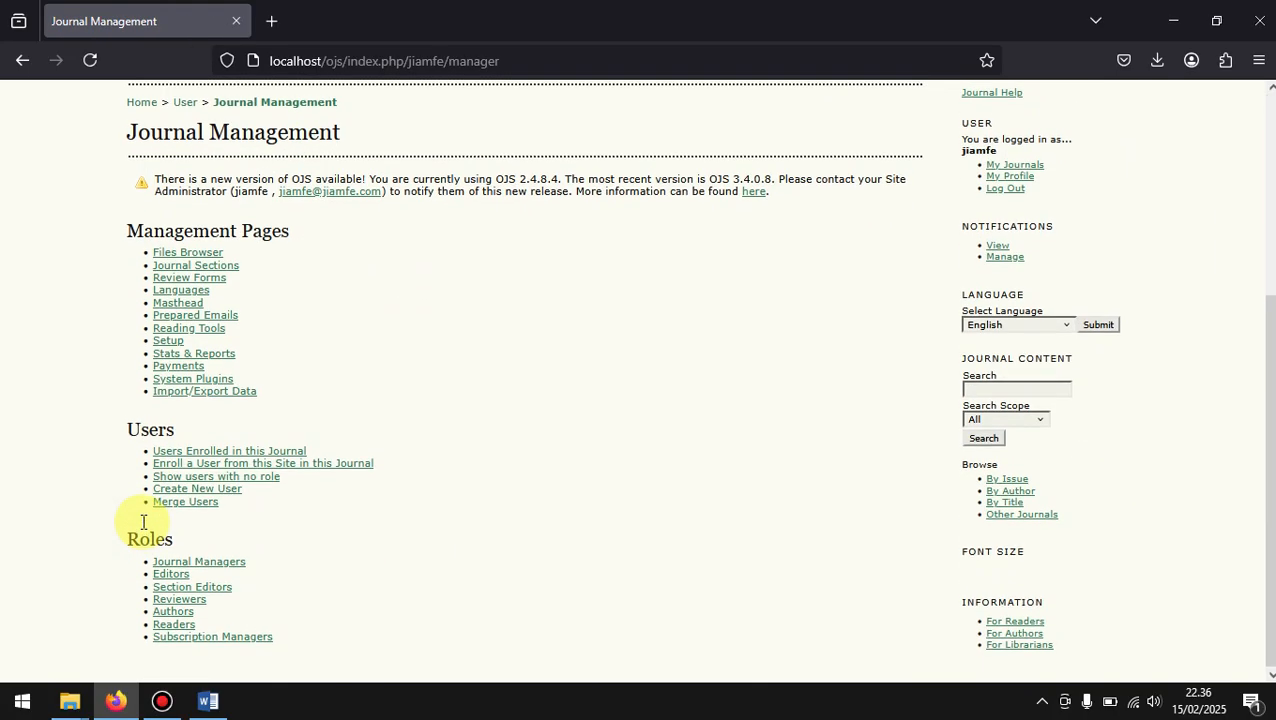
click(203, 590)
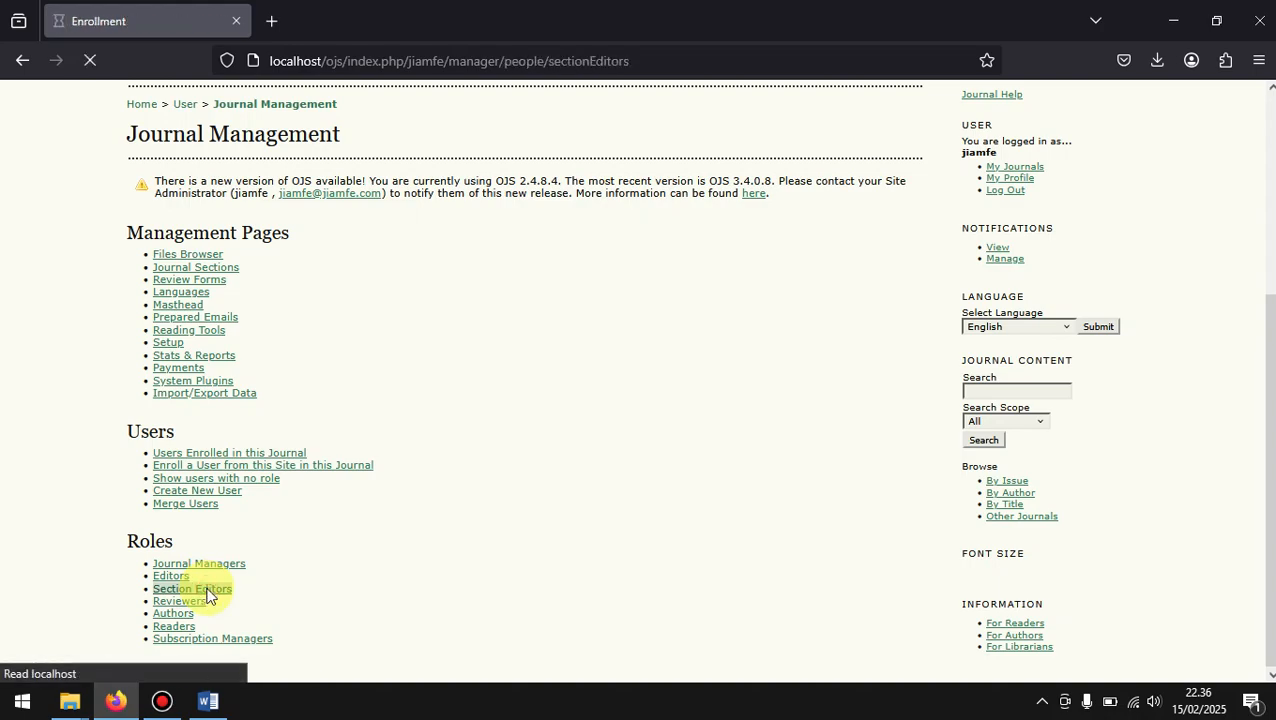
click(831, 615)
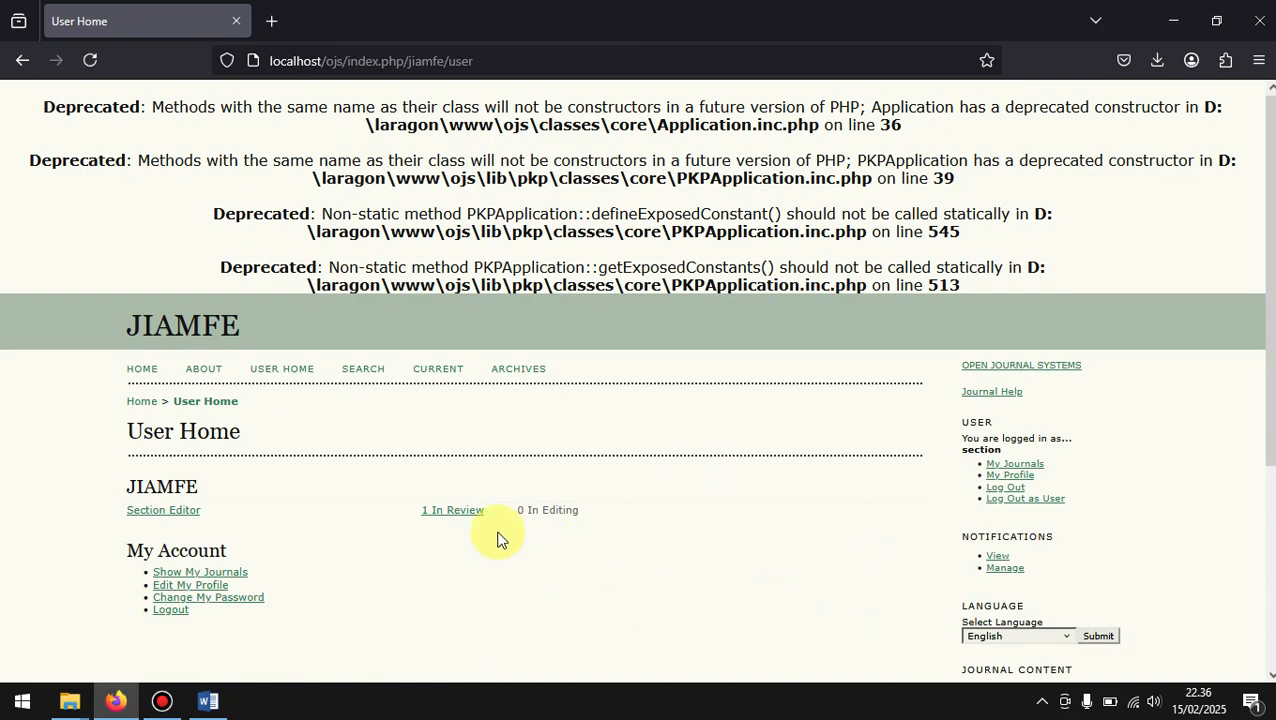
Step: Open the review page of JUDUL ARTIKEL ILMIAH from the section editor's submissions in review
click(450, 512)
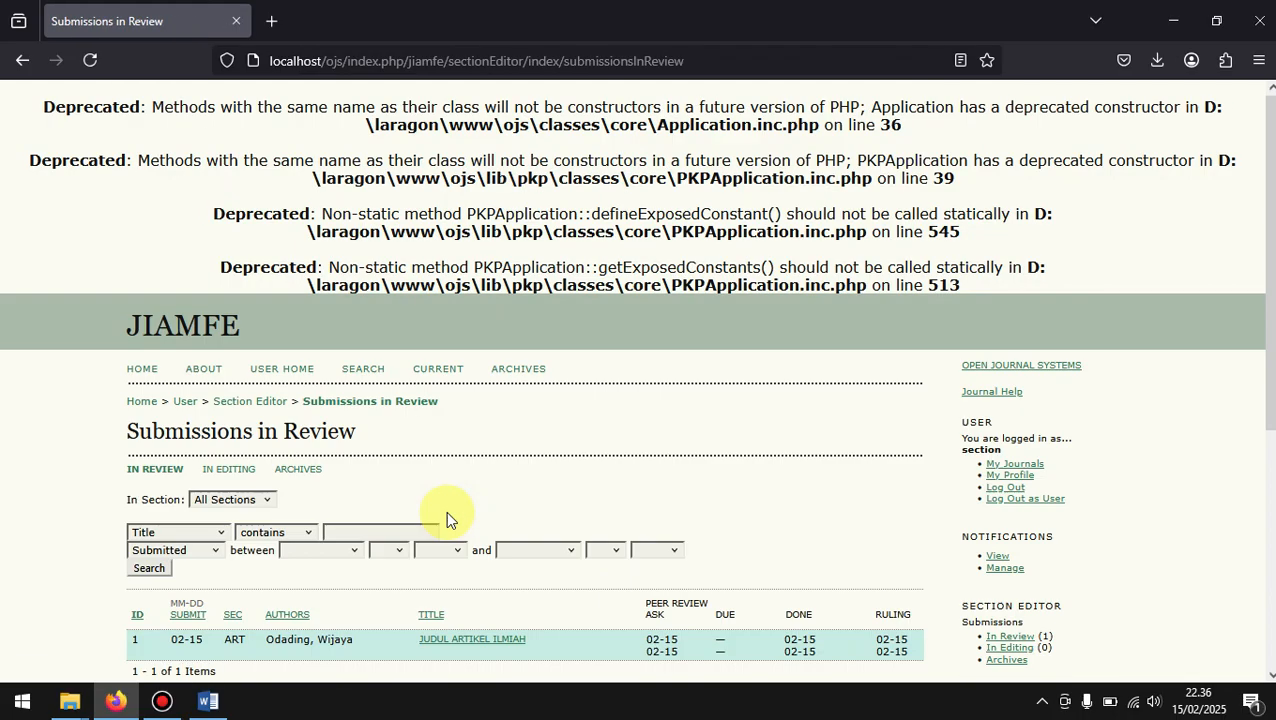
scroll(446, 516, down, 3)
click(446, 452)
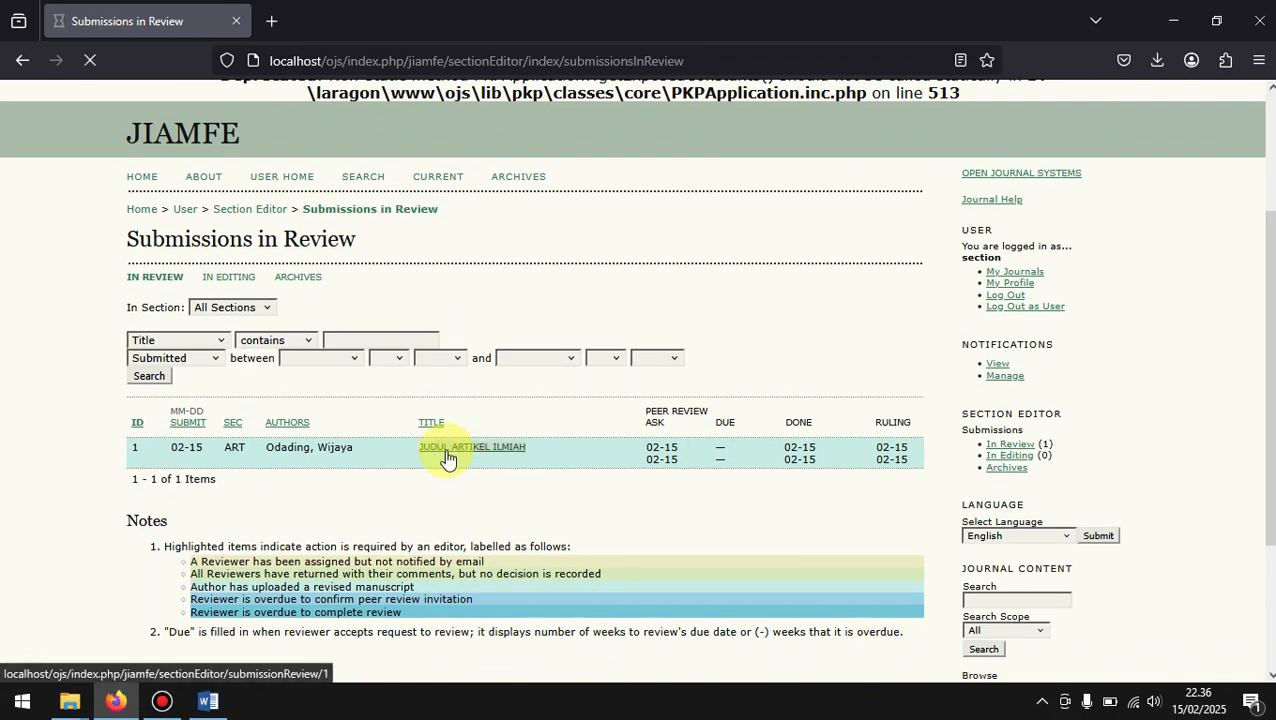
scroll(446, 457, down, 5)
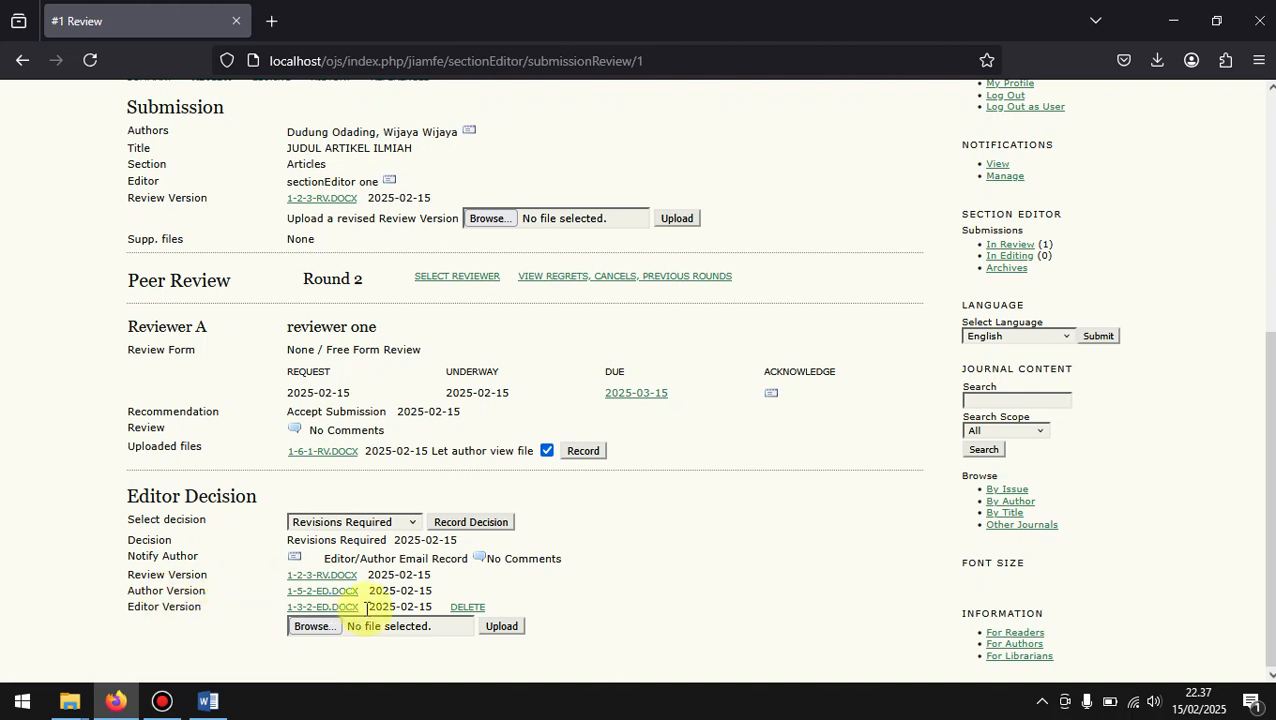
Step: Record Accept Submission as the editor decision for round 2 and confirm it
click(398, 528)
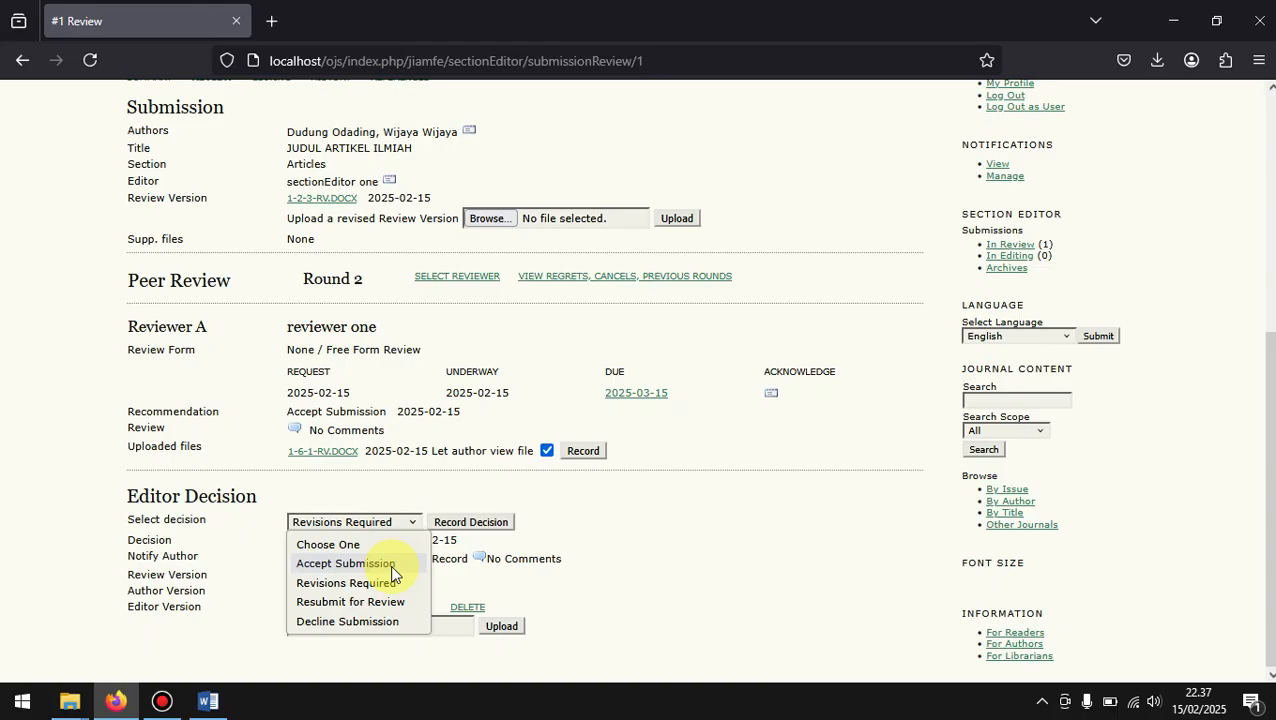
click(345, 564)
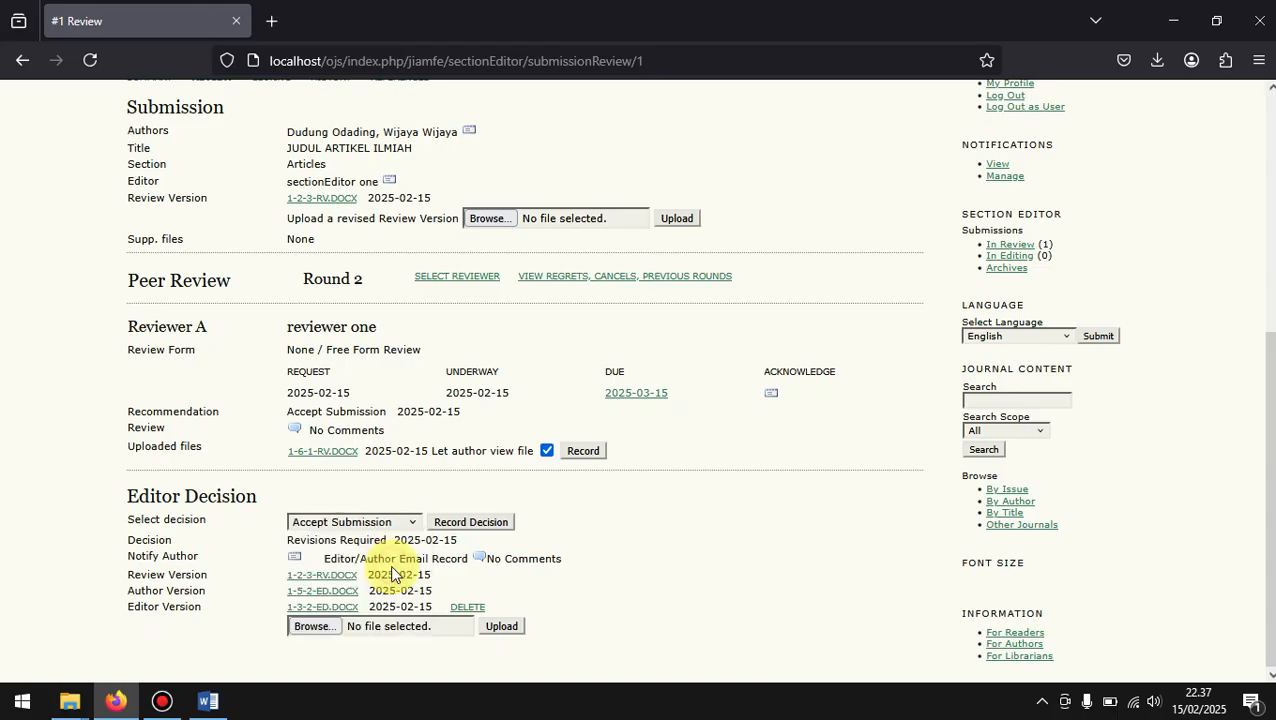
click(491, 530)
click(702, 413)
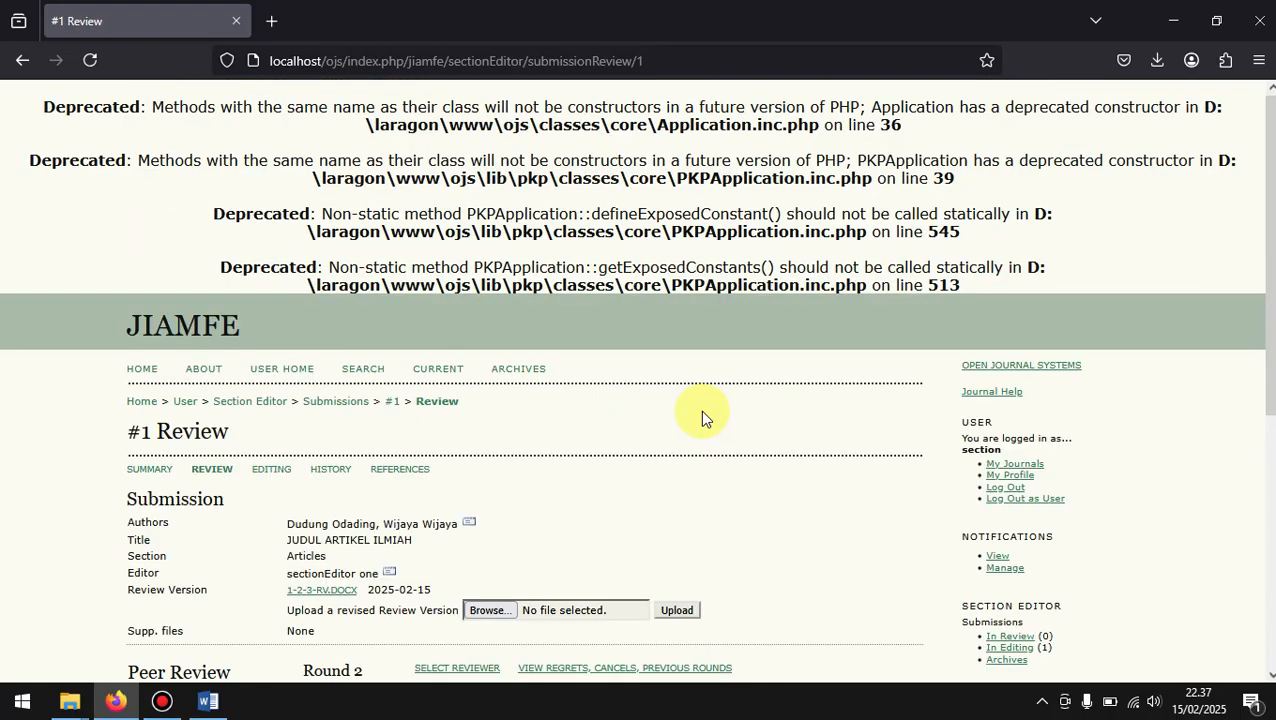
Step: Select the author version 1-5-2-ED.DOCX as the file for copyediting in the editor decision
scroll(700, 410, down, 5)
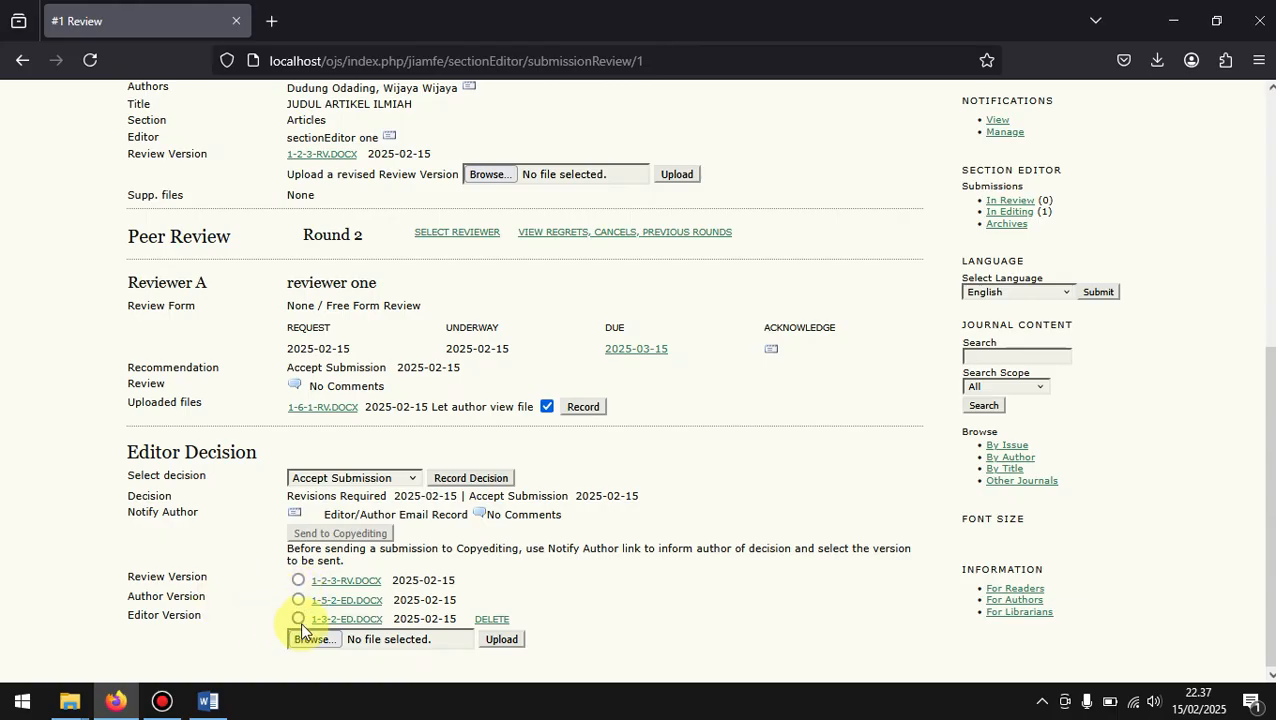
click(366, 645)
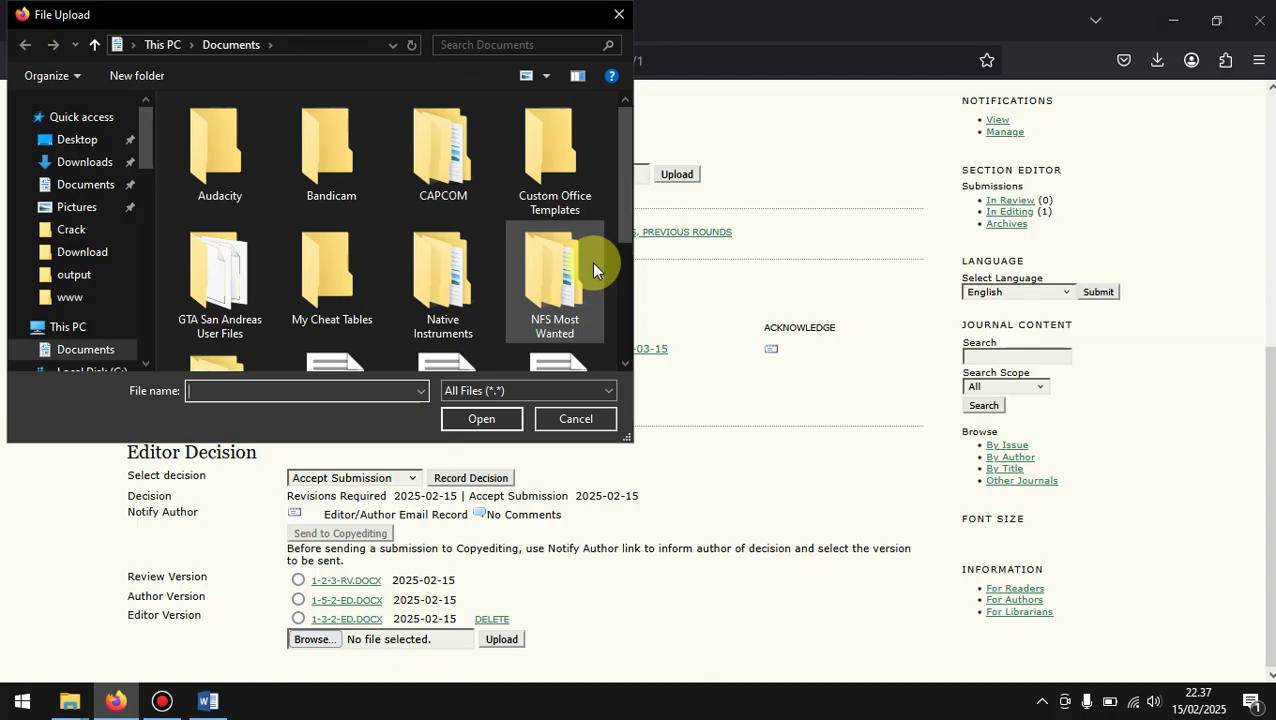
click(618, 15)
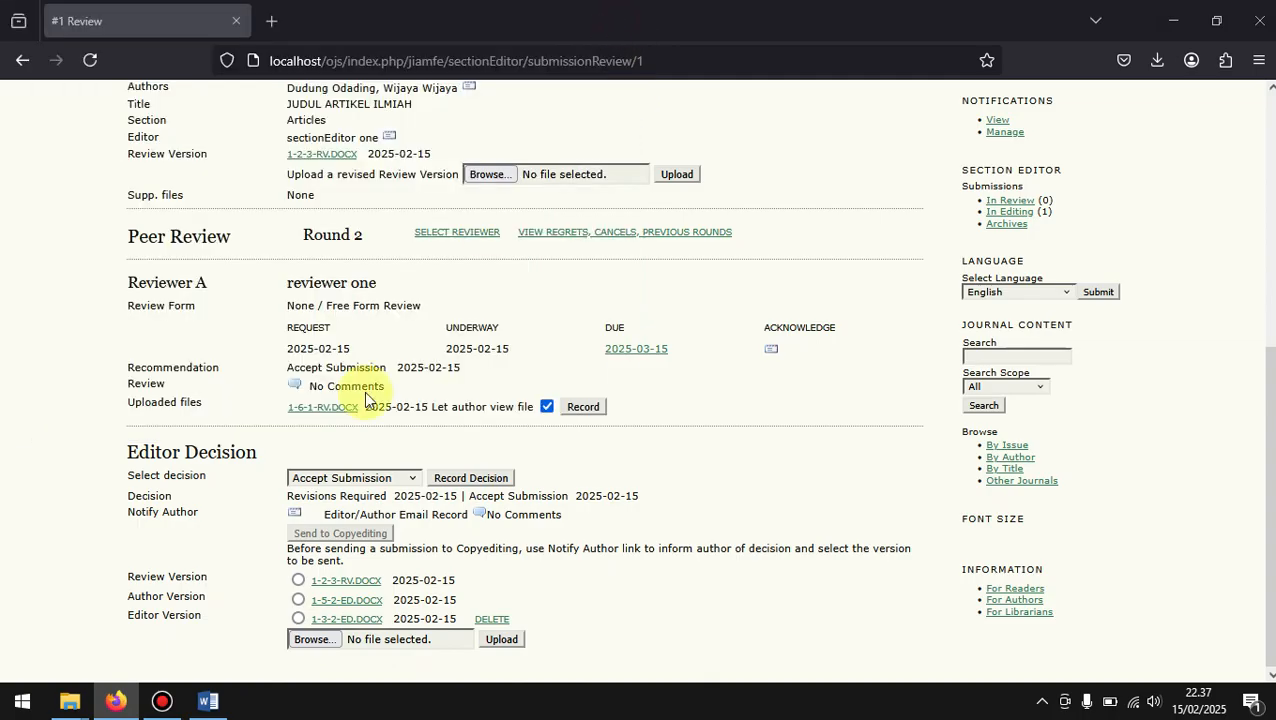
click(298, 600)
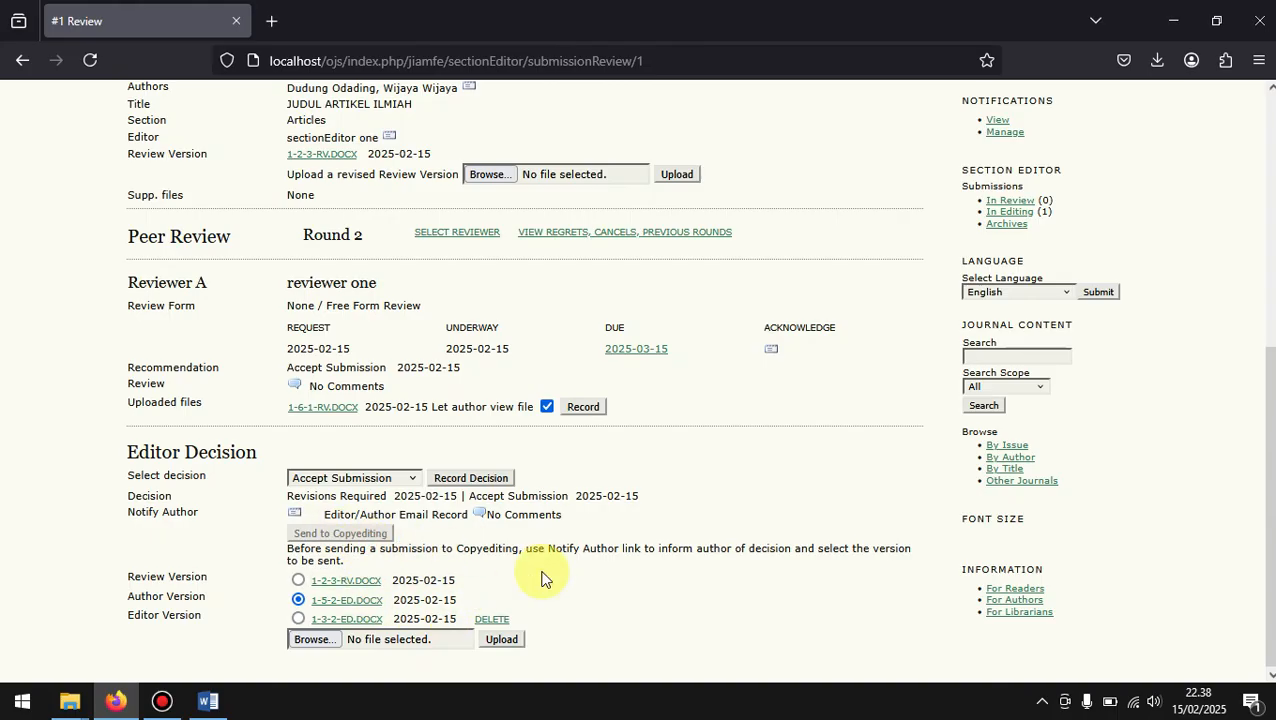
Step: Open the submission's Editing page and examine its copyediting, scheduling and layout sections
scroll(541, 578, up, 5)
scroll(541, 578, down, 5)
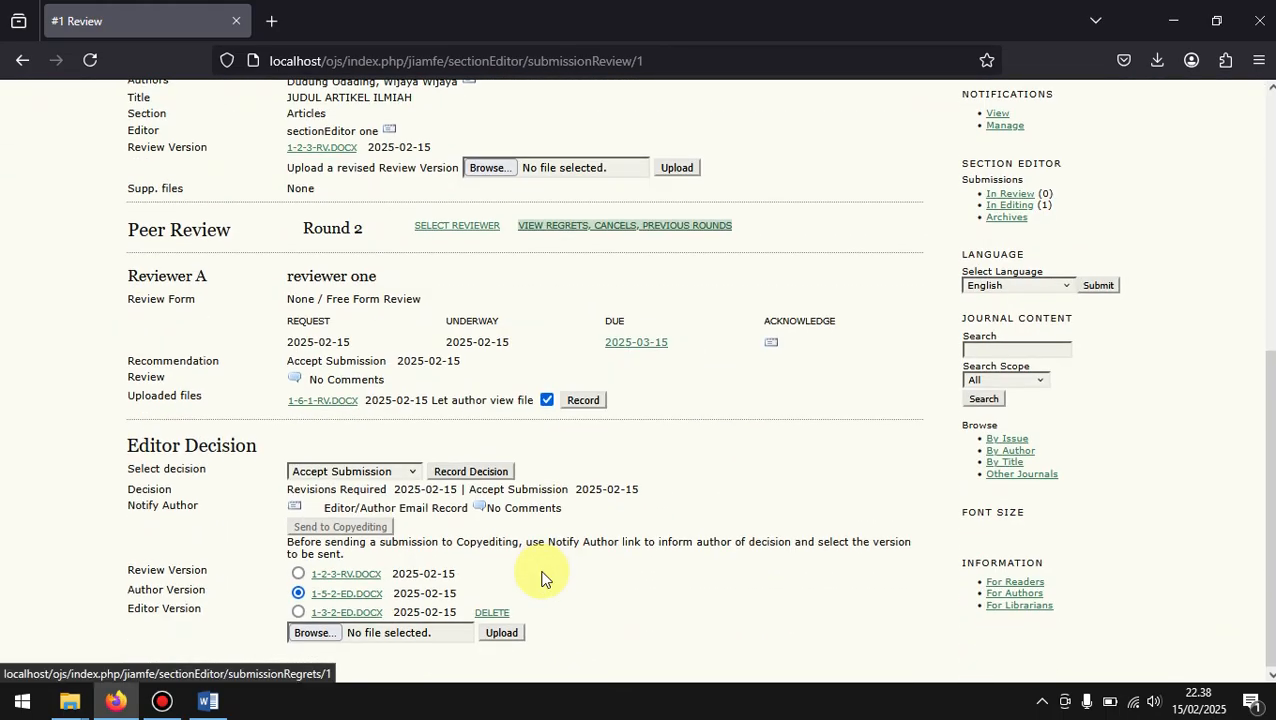
scroll(541, 578, up, 6)
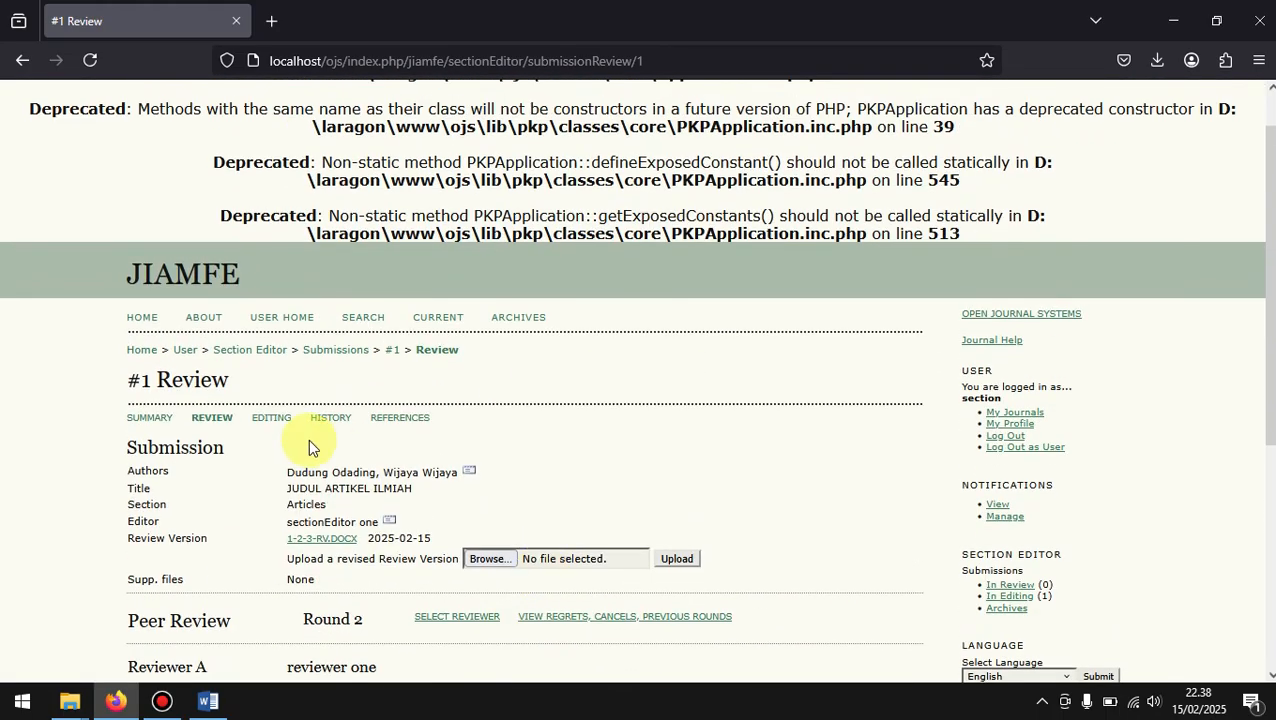
click(265, 428)
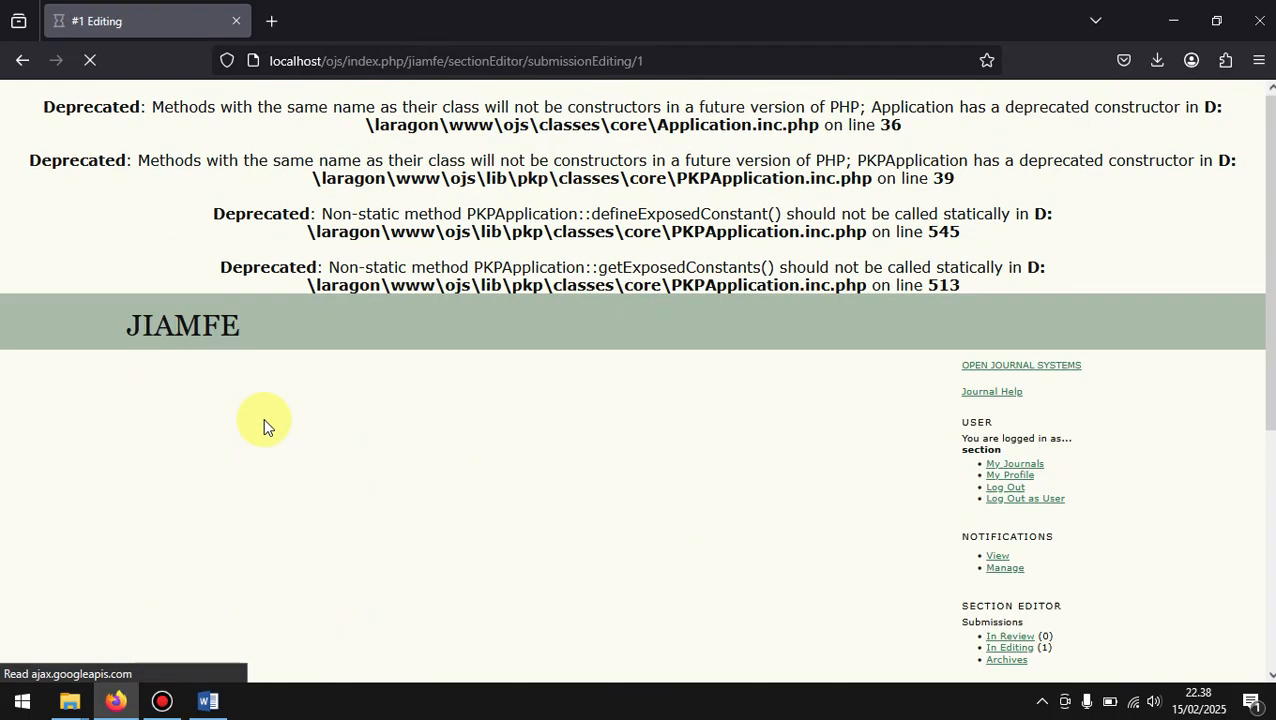
scroll(263, 425, down, 5)
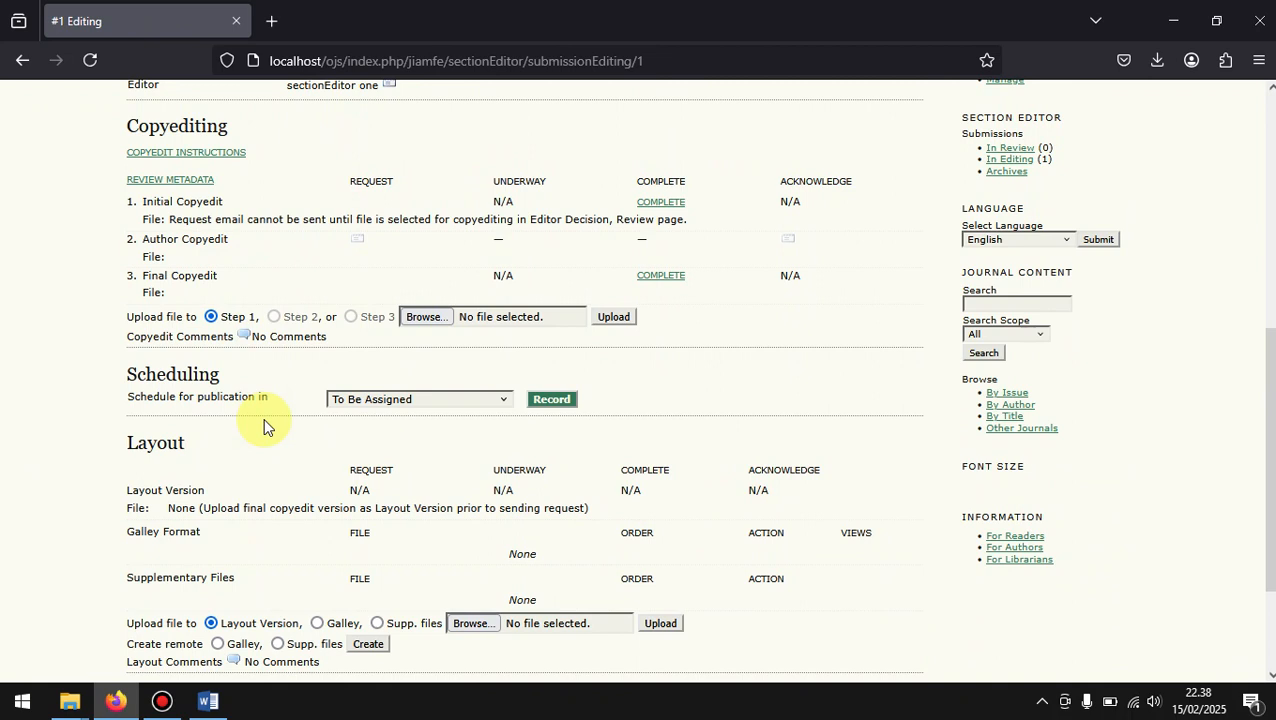
scroll(263, 425, up, 2)
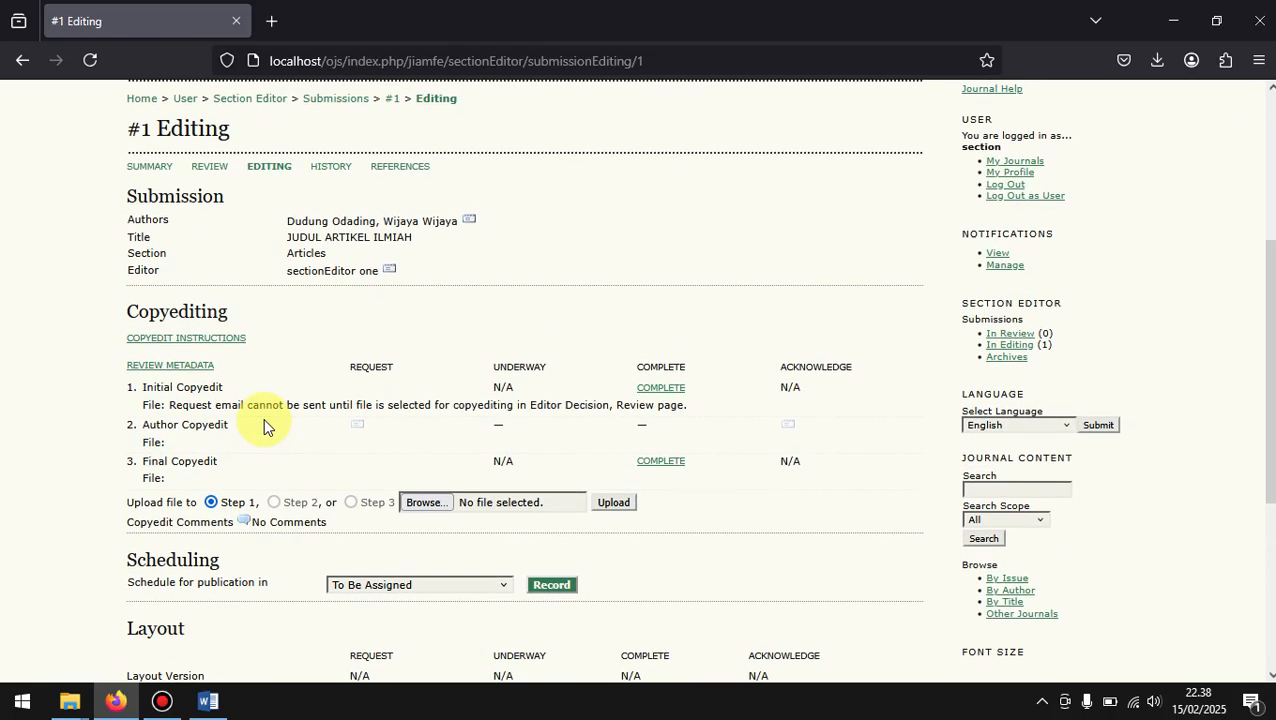
scroll(263, 425, down, 1)
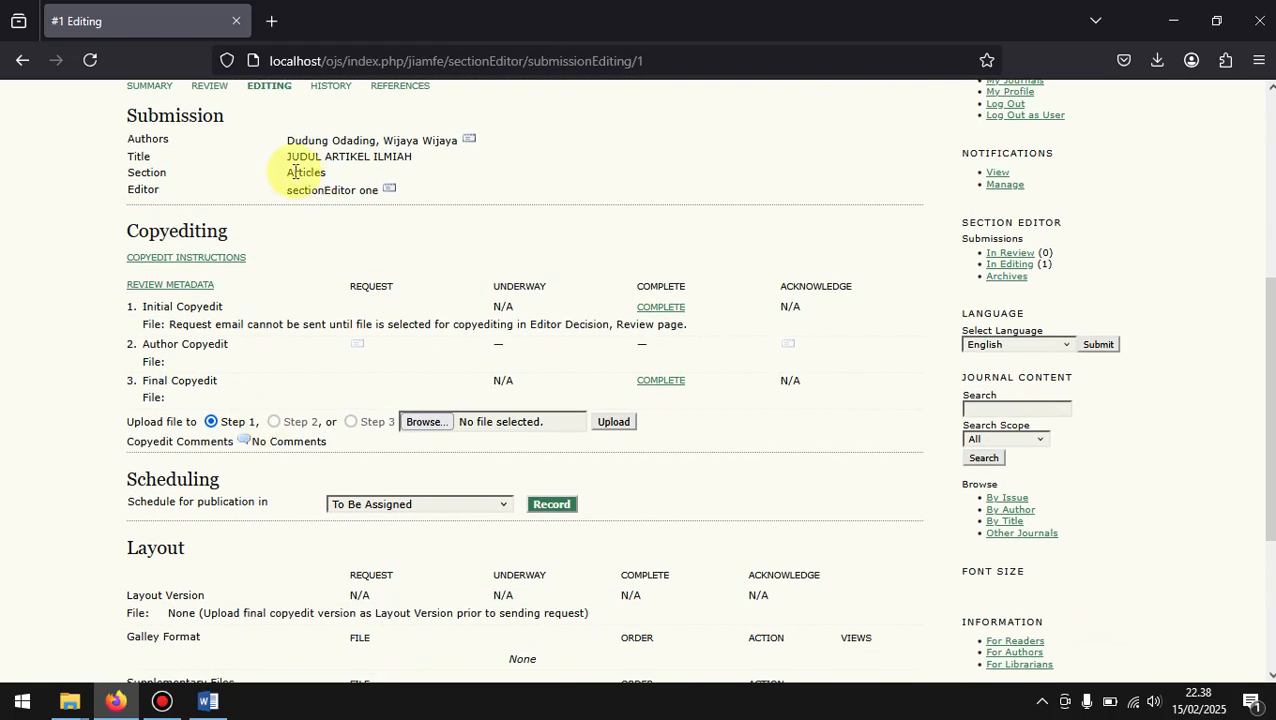
scroll(339, 242, down, 1)
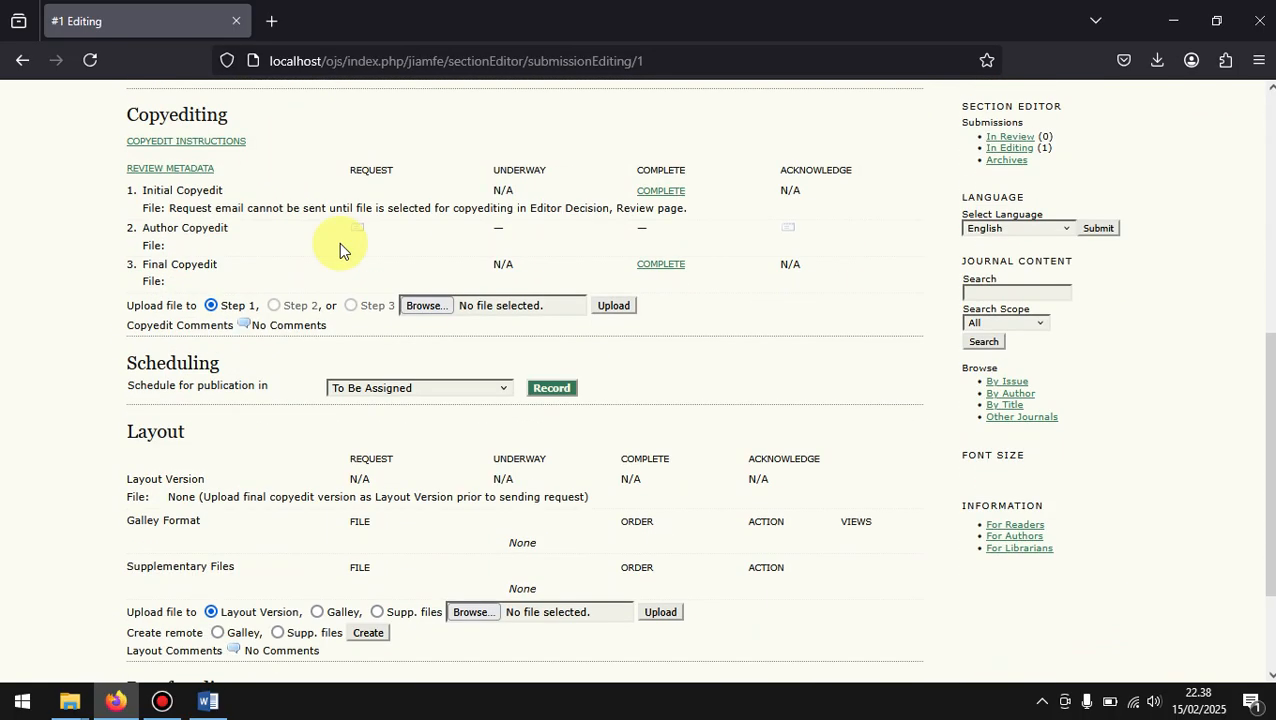
Step: Review the submission's metadata from authors and abstract through references and permissions, and save it
click(184, 172)
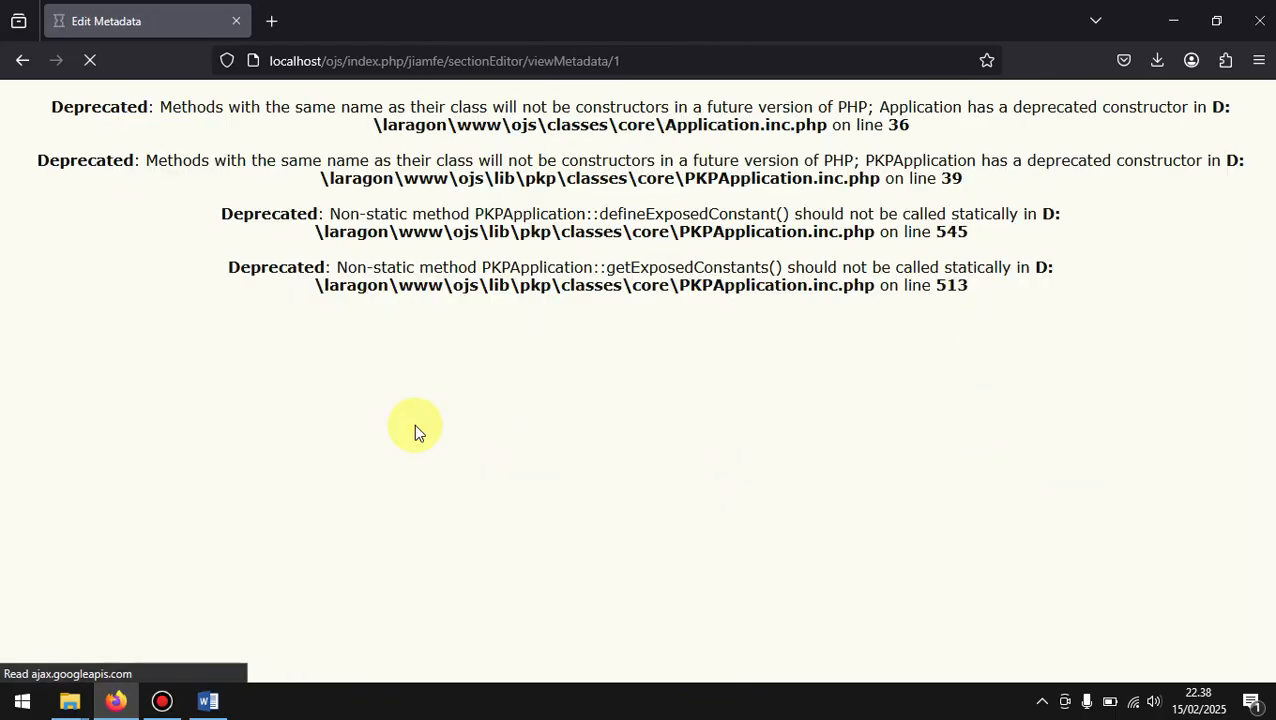
scroll(414, 424, down, 3)
scroll(414, 424, down, 5)
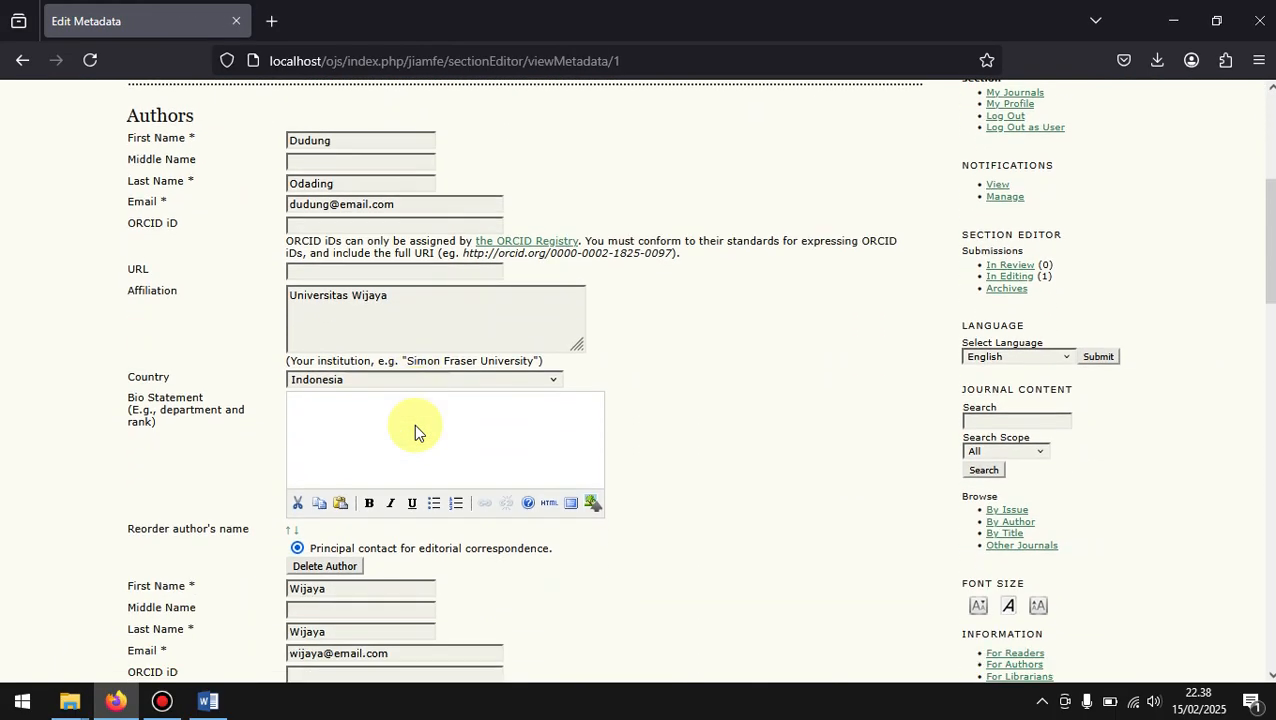
scroll(414, 424, down, 6)
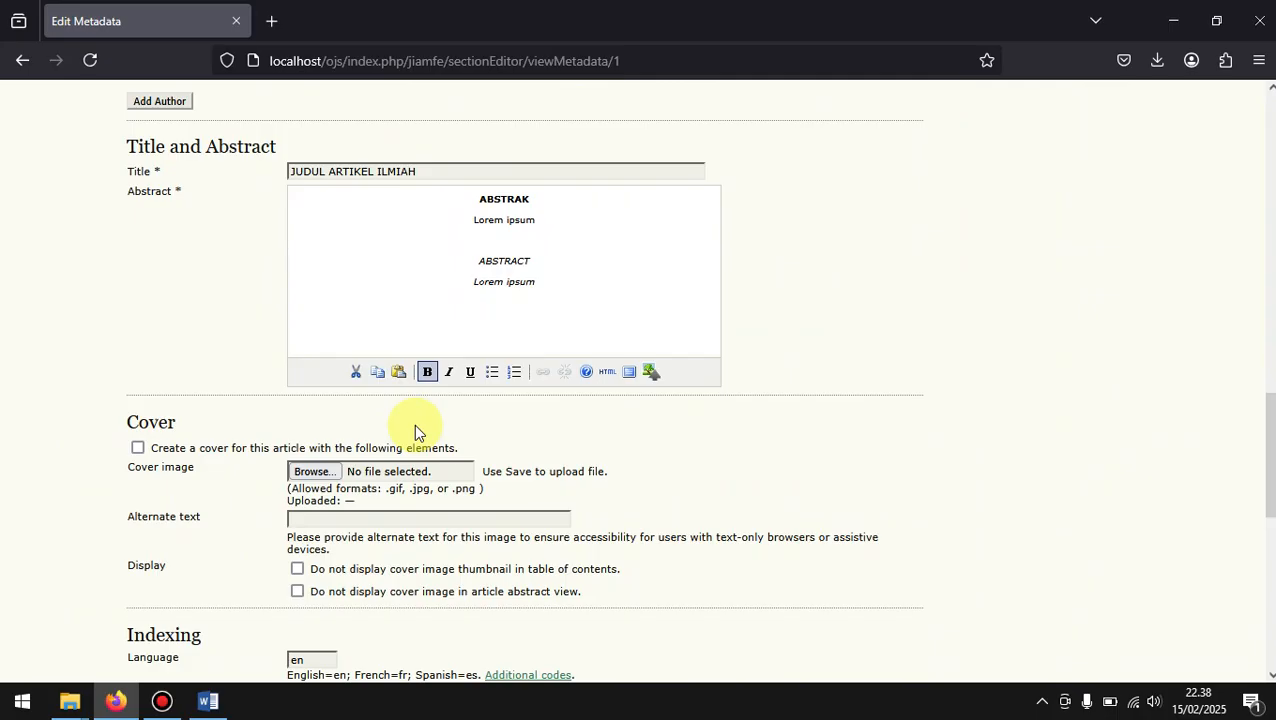
scroll(414, 424, down, 5)
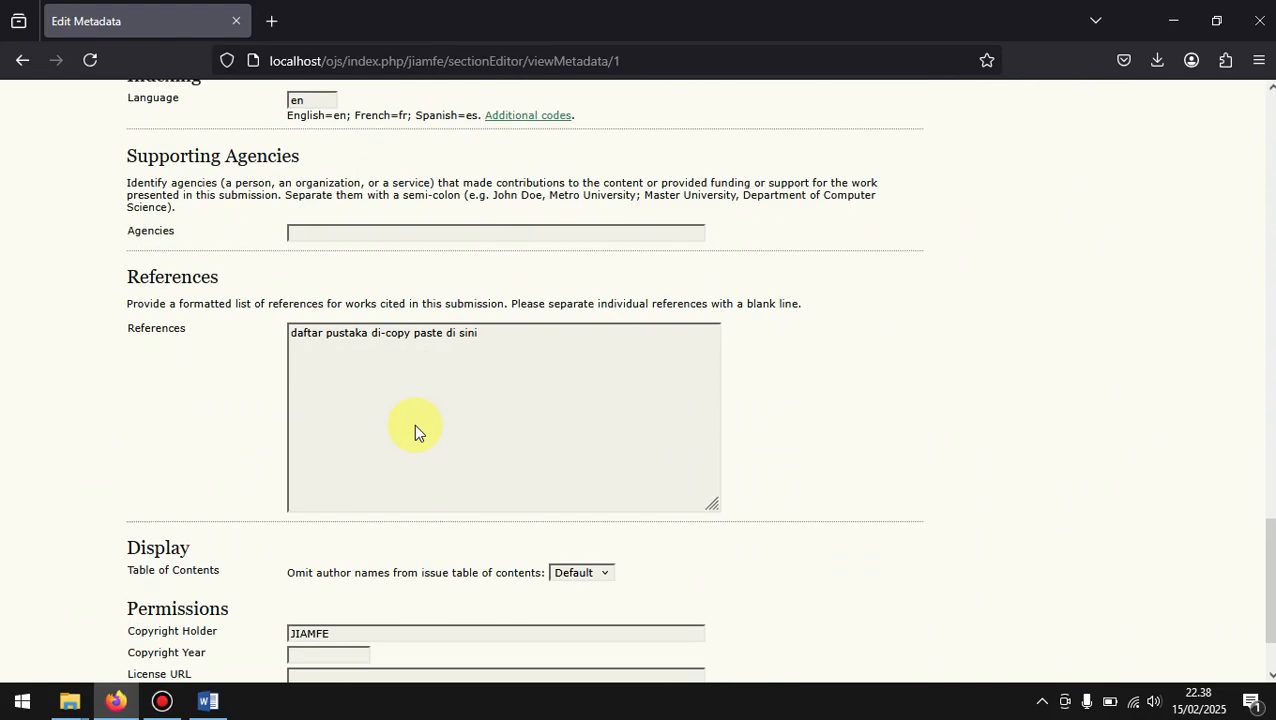
scroll(414, 424, up, 18)
scroll(414, 424, down, 15)
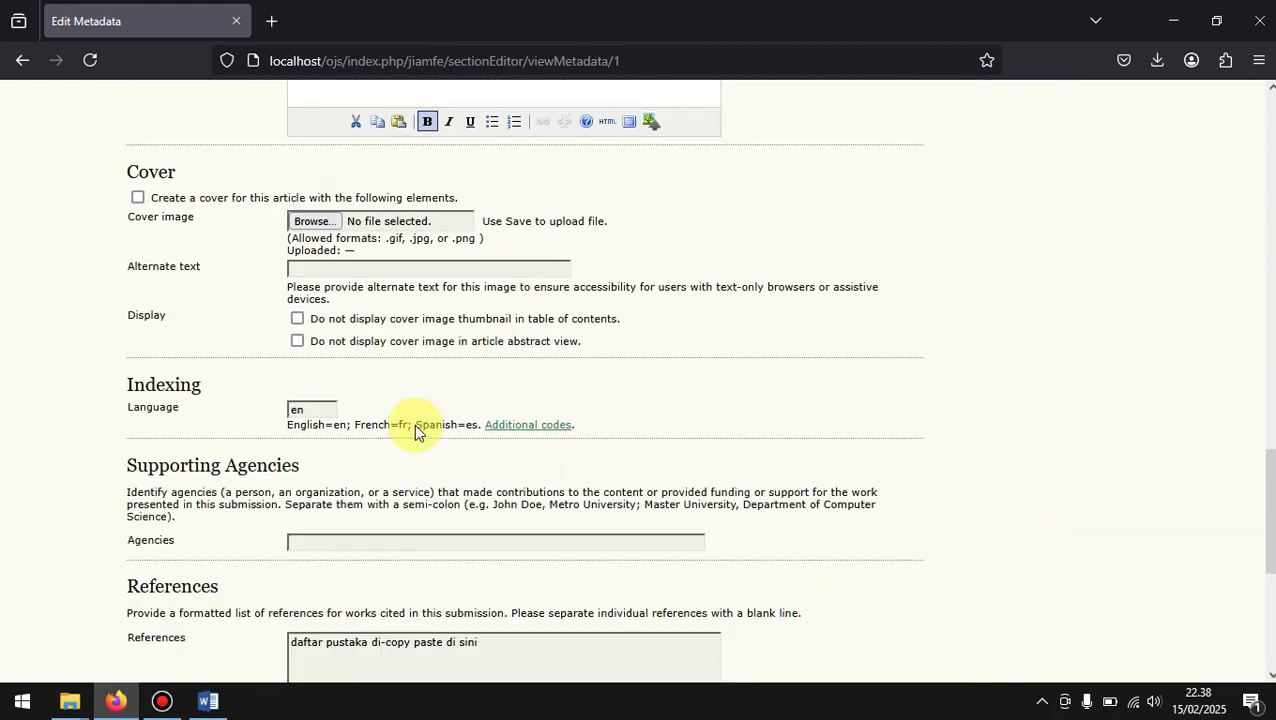
scroll(195, 545, down, 2)
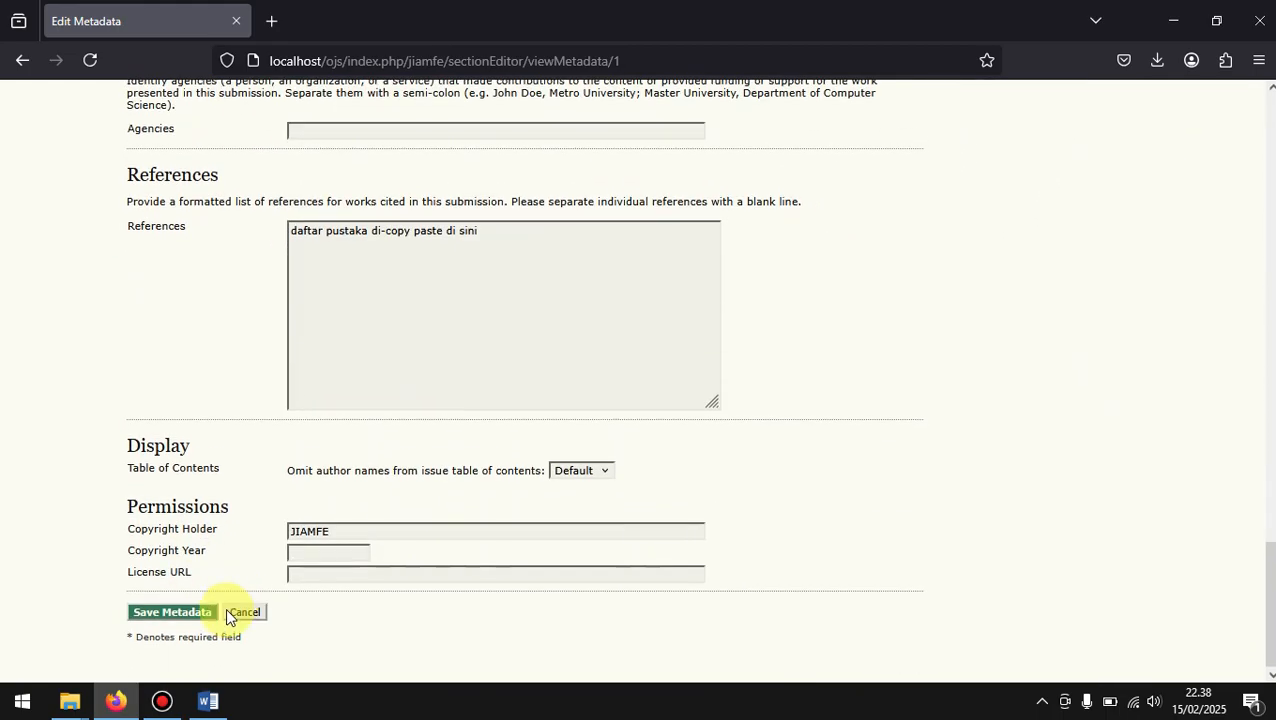
click(169, 611)
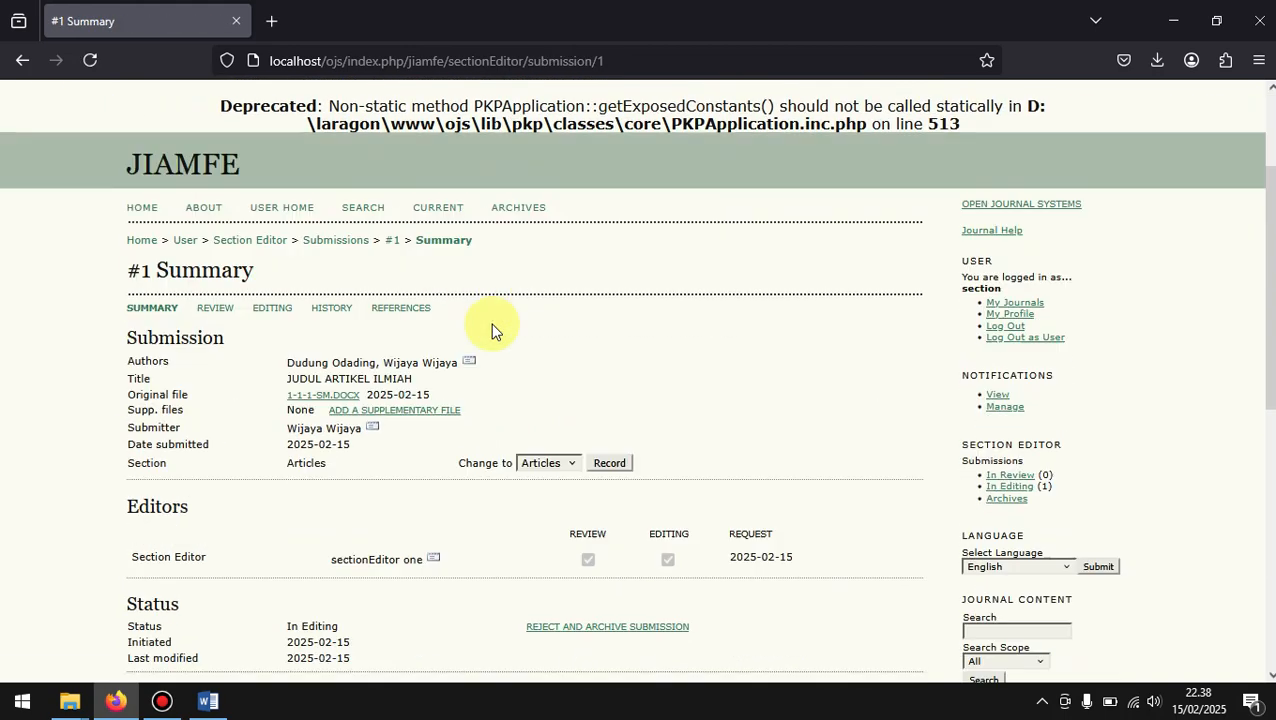
Step: Examine the submission's summary, including editors, status and metadata, and go back to its Editing page
scroll(491, 330, down, 2)
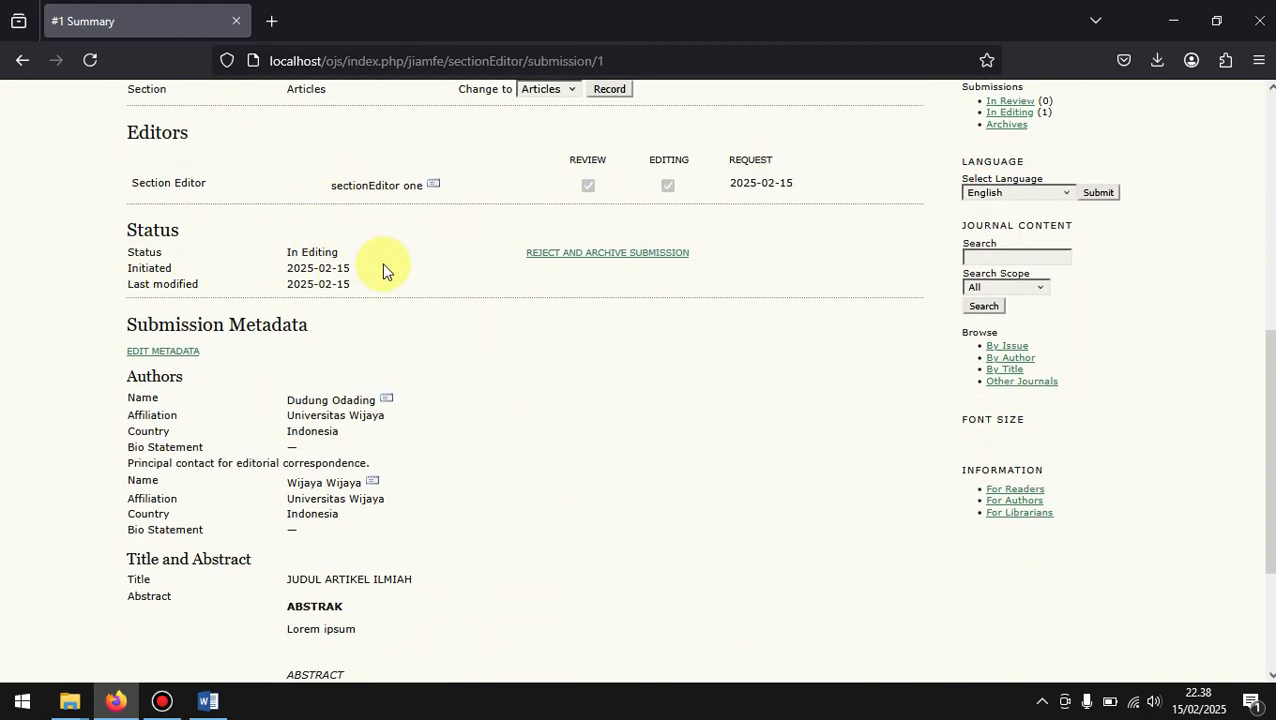
scroll(383, 271, up, 1)
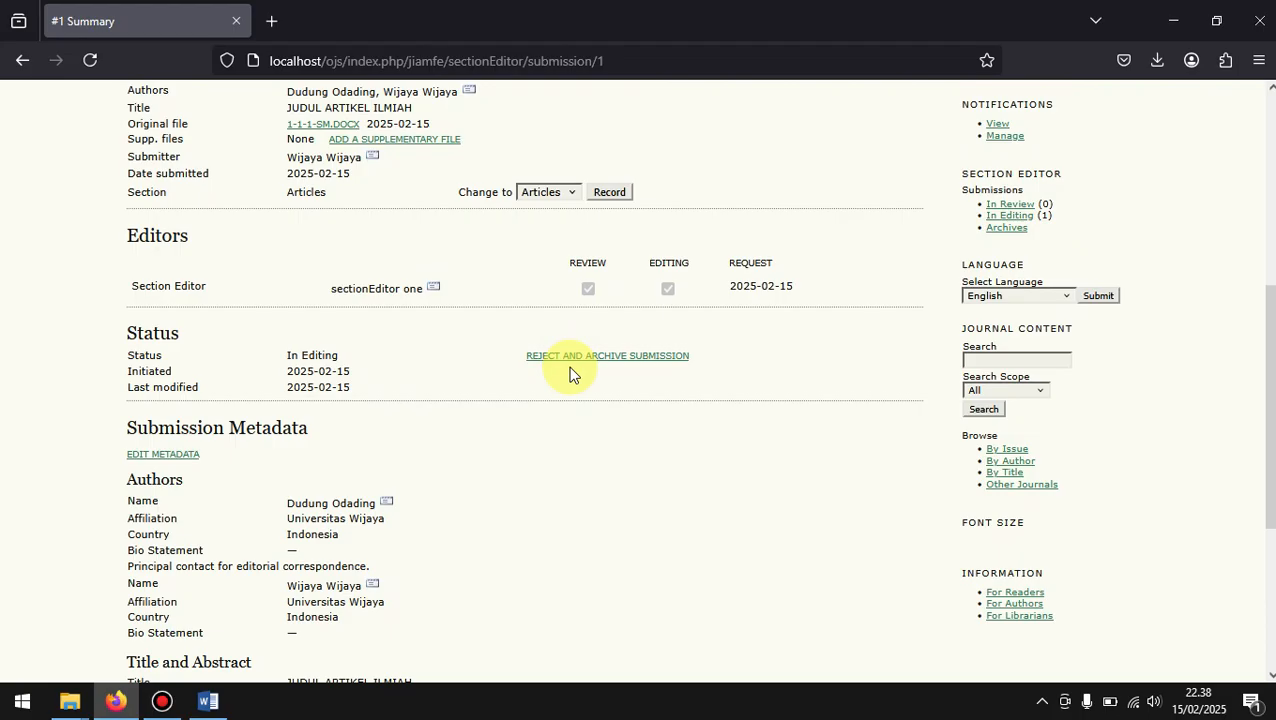
scroll(456, 343, down, 1)
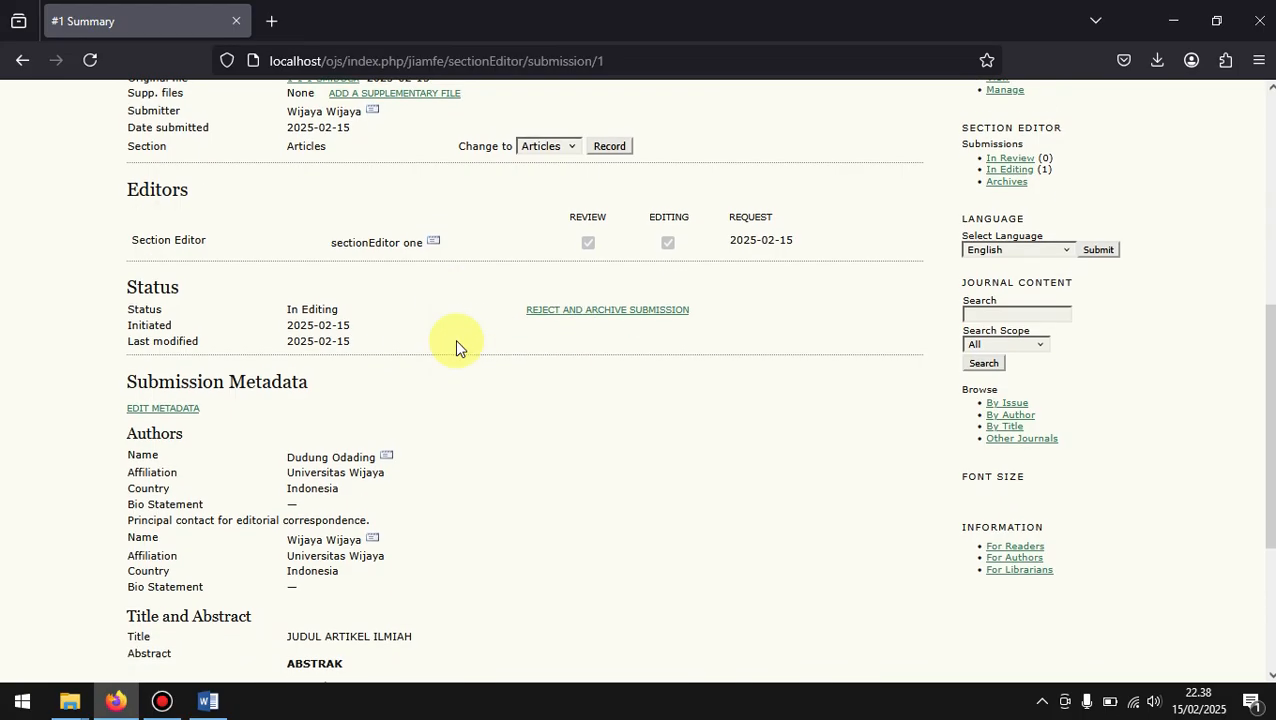
scroll(455, 339, down, 1)
scroll(455, 339, up, 5)
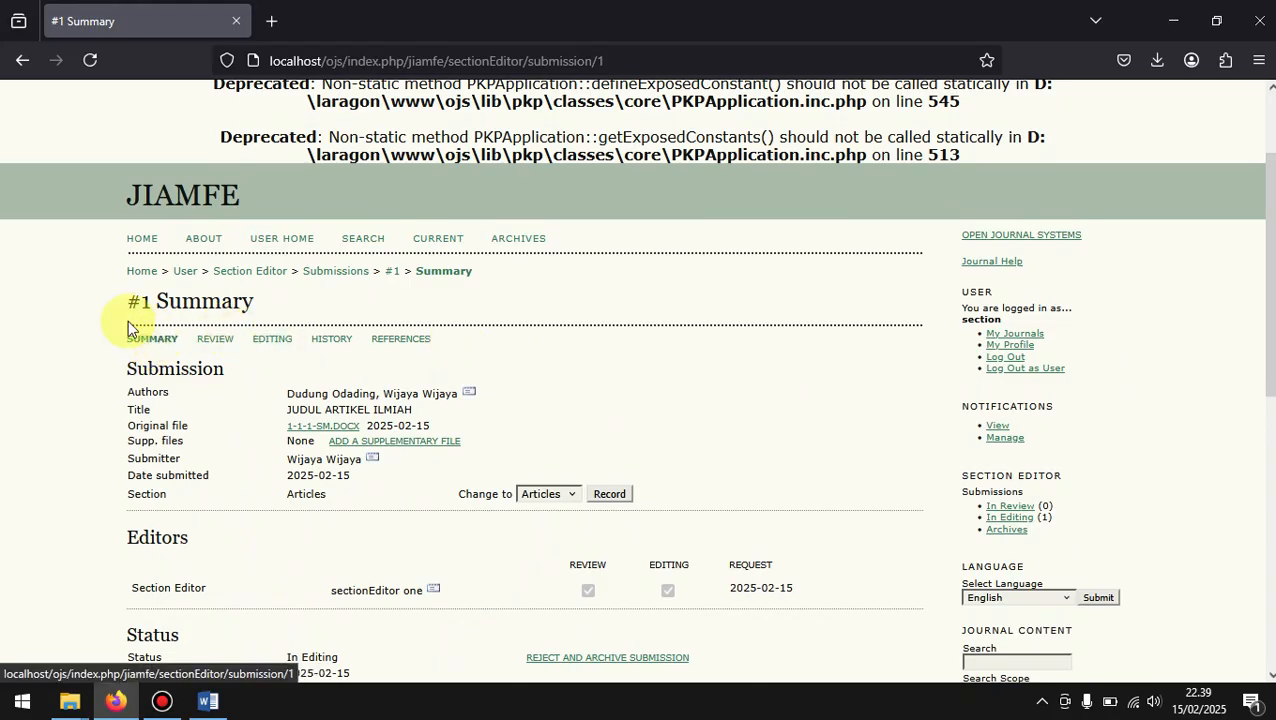
click(270, 345)
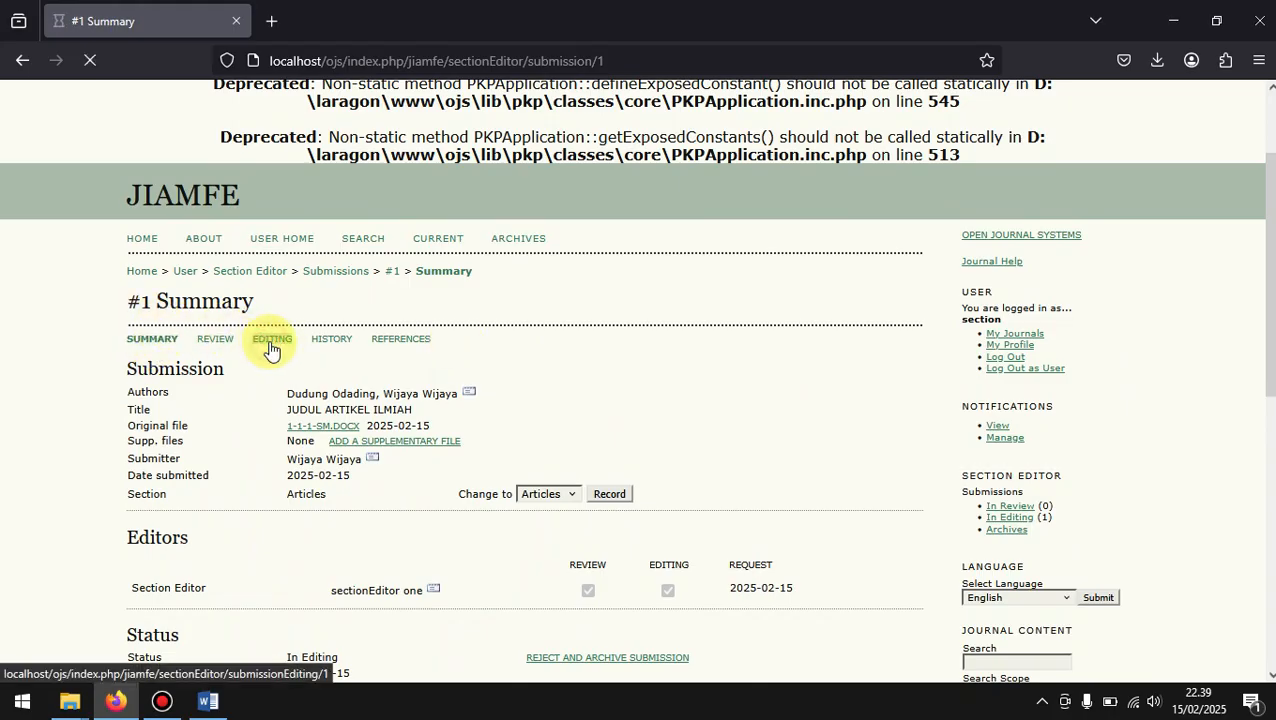
Step: Examine the submission's Editing page and the issue options available for scheduling its publication, through to the layout and proofreading sections
scroll(270, 348, down, 3)
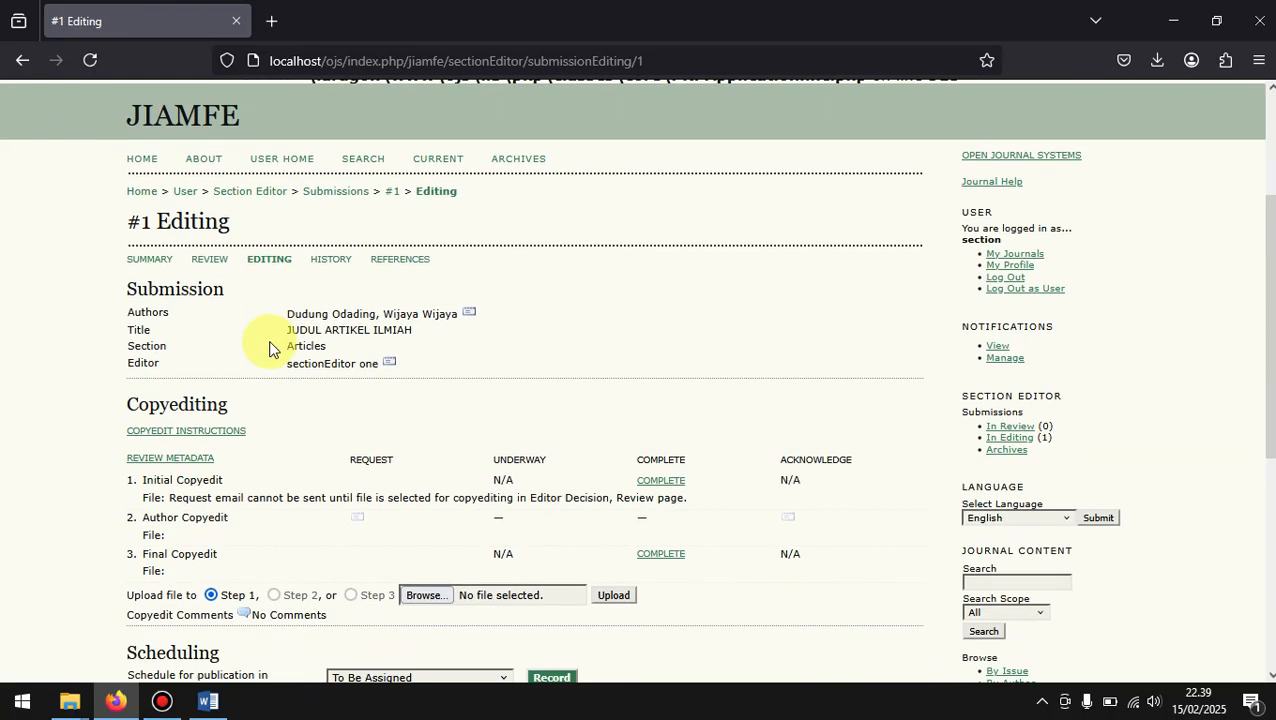
scroll(270, 345, down, 2)
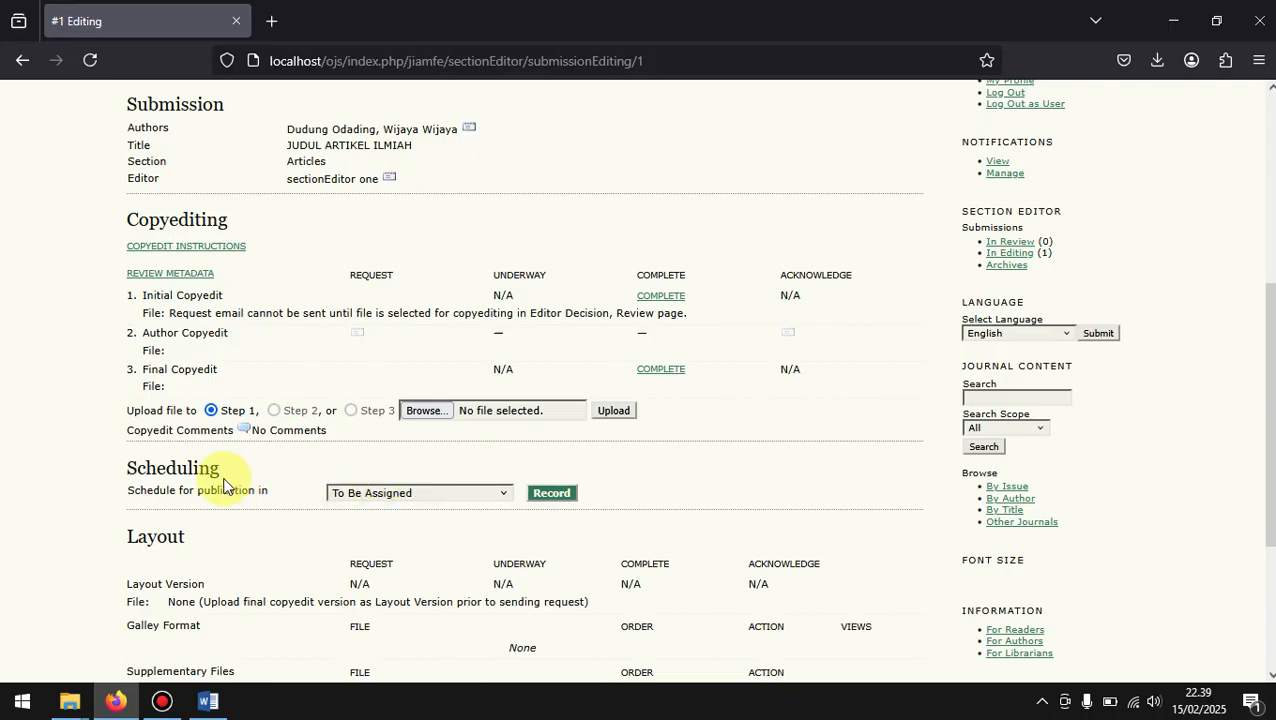
click(352, 494)
click(352, 495)
click(351, 497)
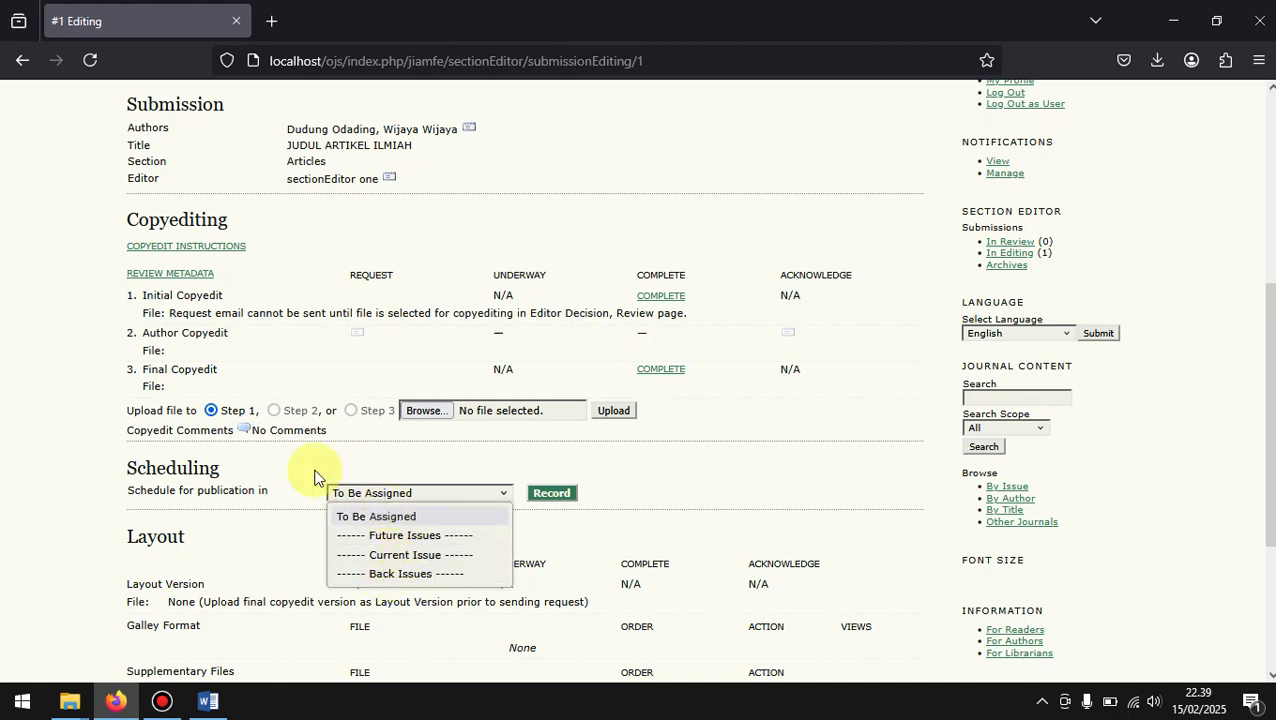
click(255, 480)
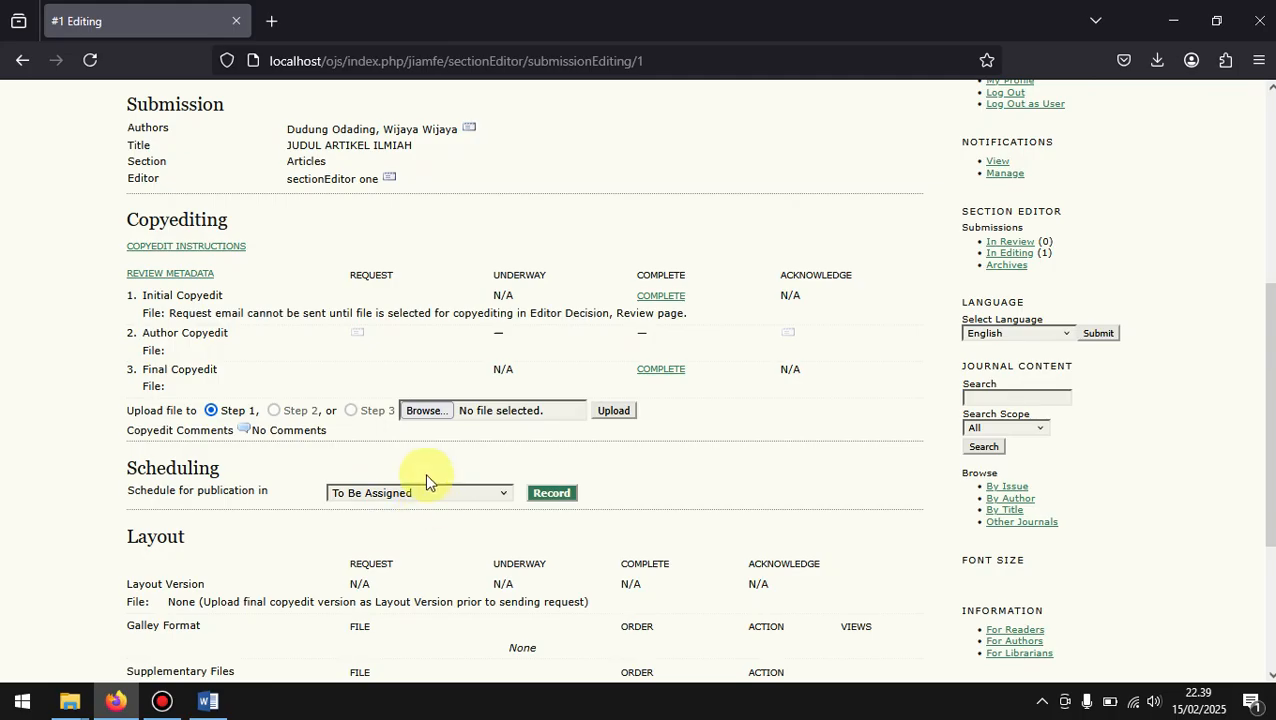
scroll(435, 450, up, 1)
scroll(437, 450, down, 2)
scroll(437, 451, down, 1)
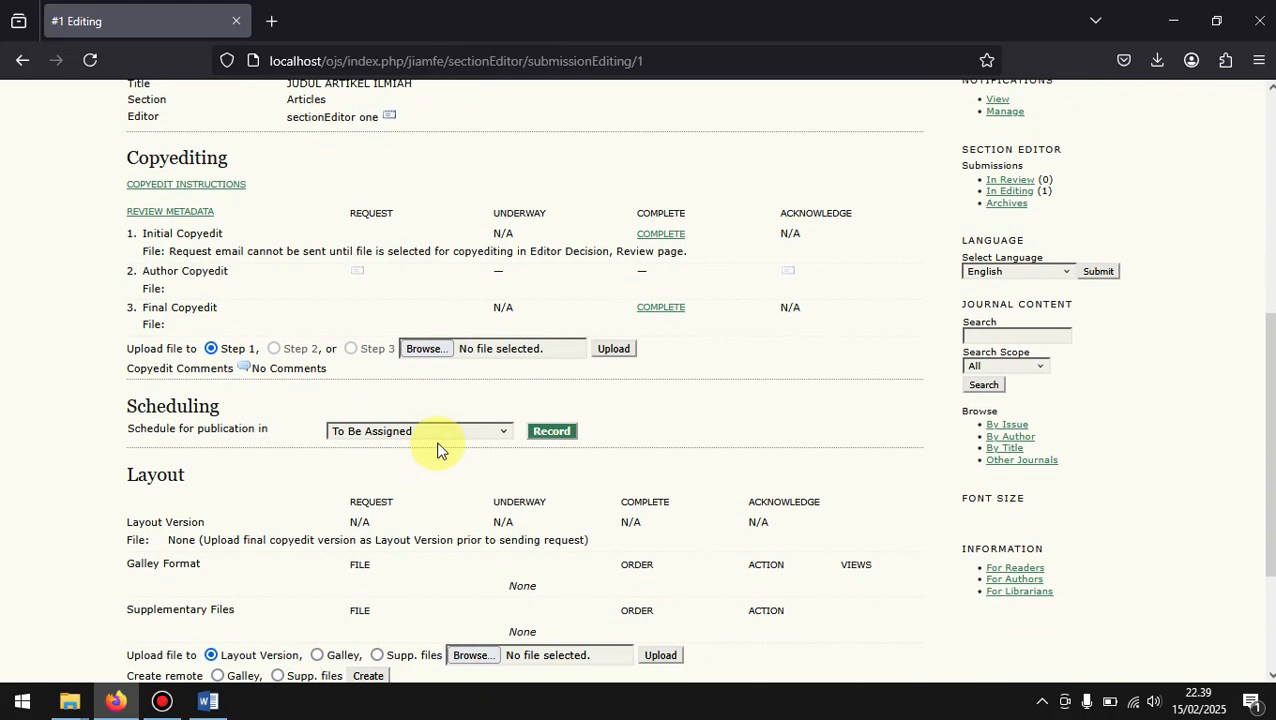
click(433, 432)
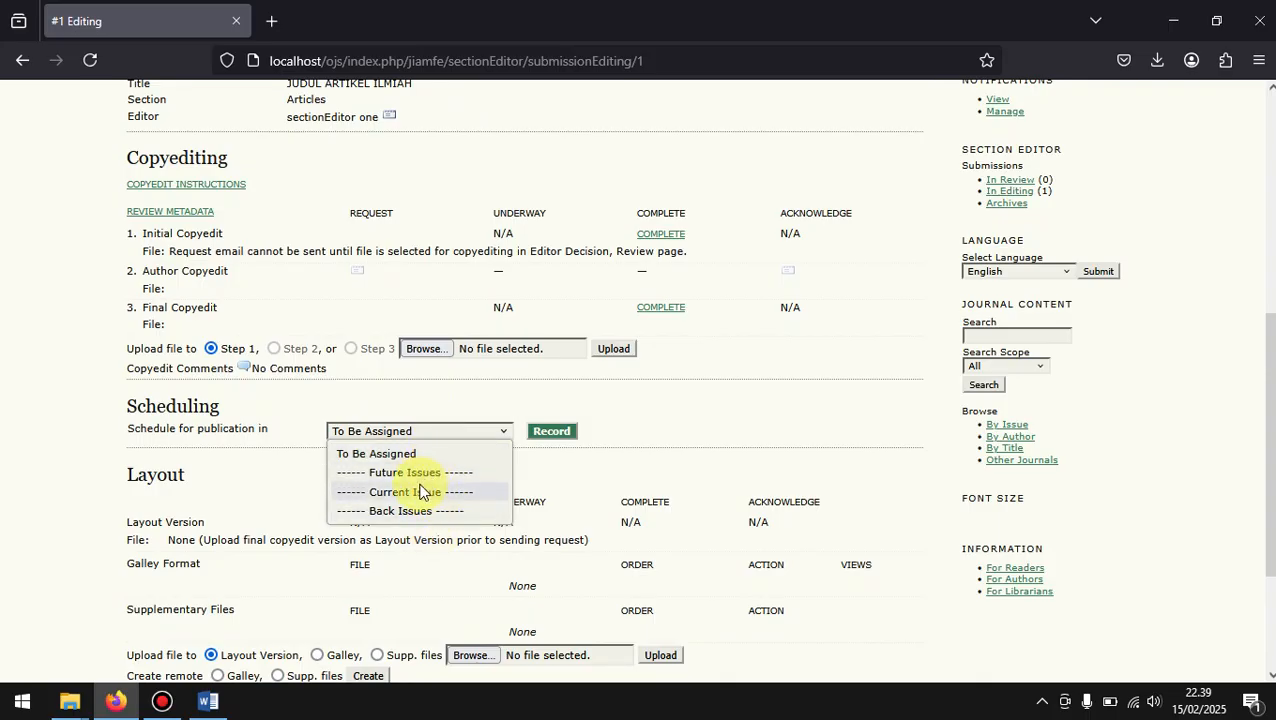
click(724, 435)
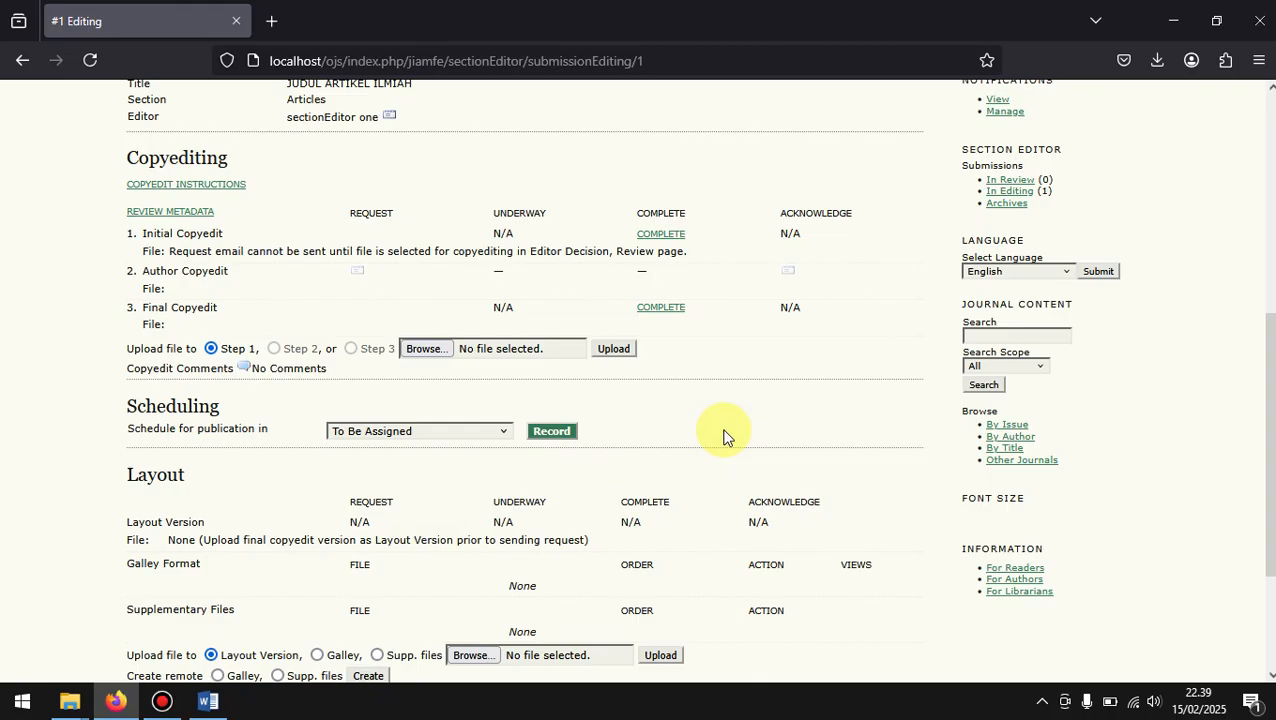
scroll(724, 437, up, 3)
scroll(724, 437, down, 6)
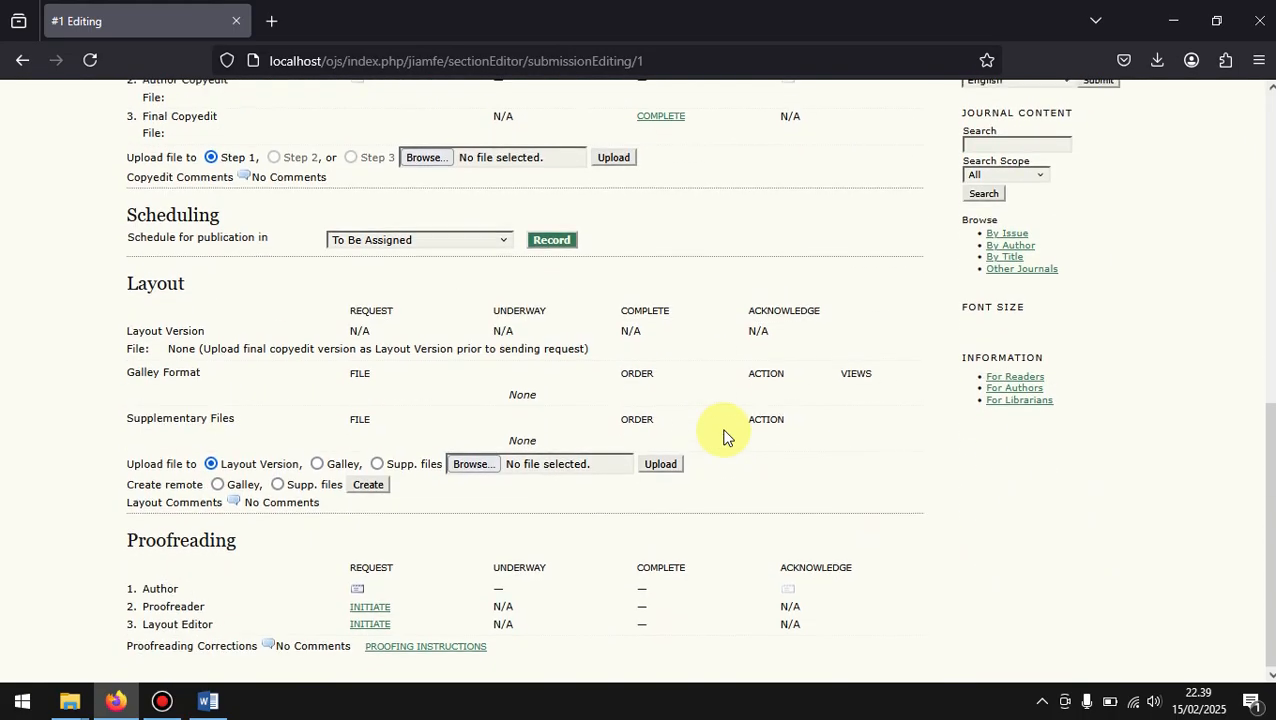
Step: End the section editor session and log in as the chief editor from the journal's list of enrolled editors
scroll(721, 433, up, 6)
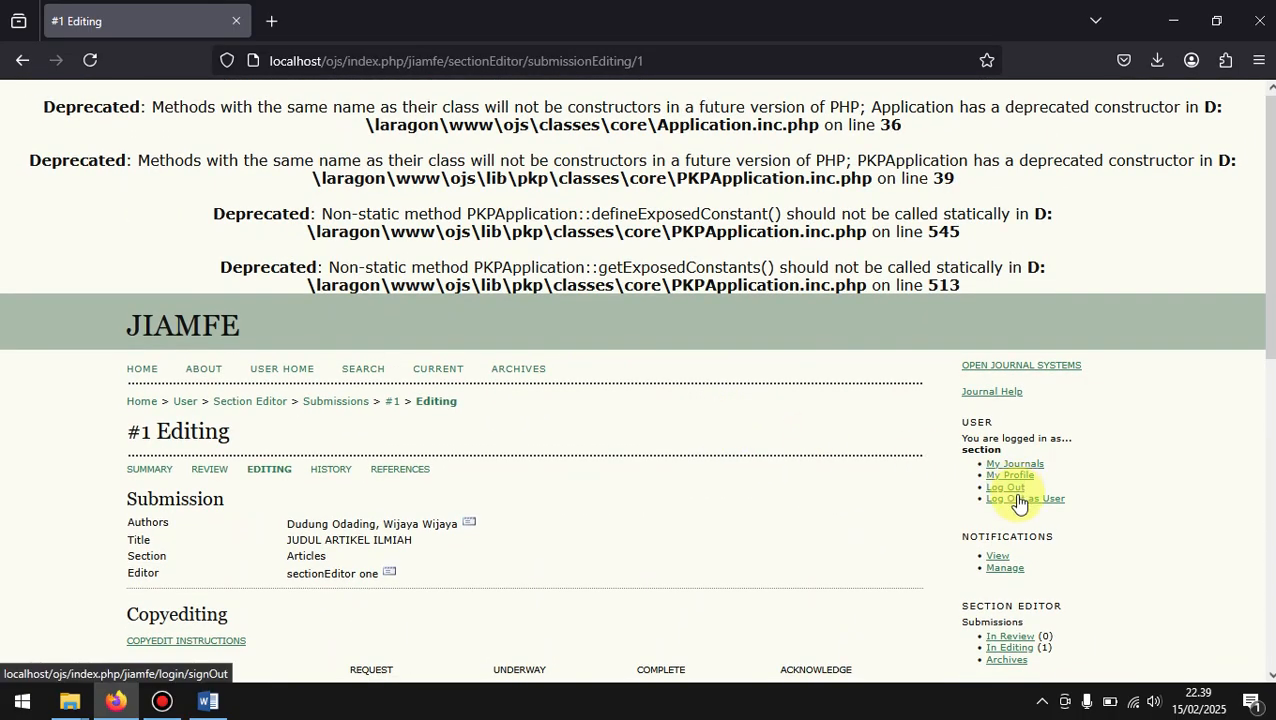
click(1018, 500)
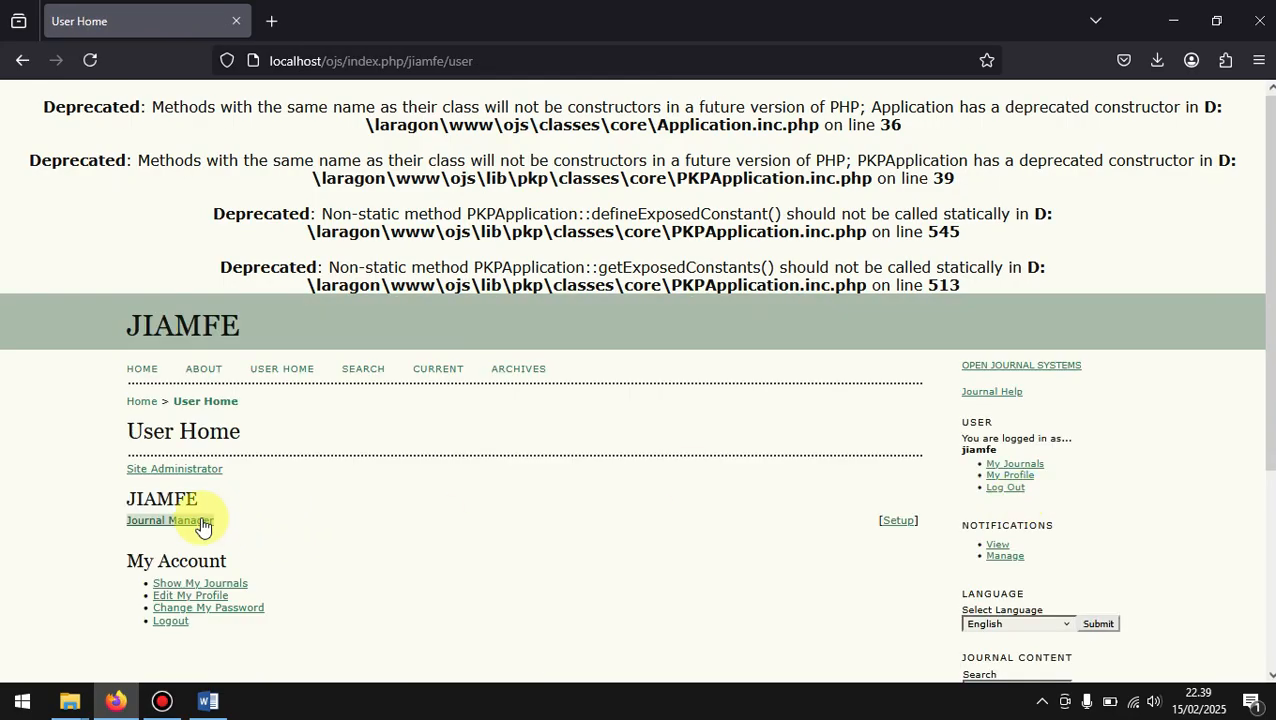
click(190, 522)
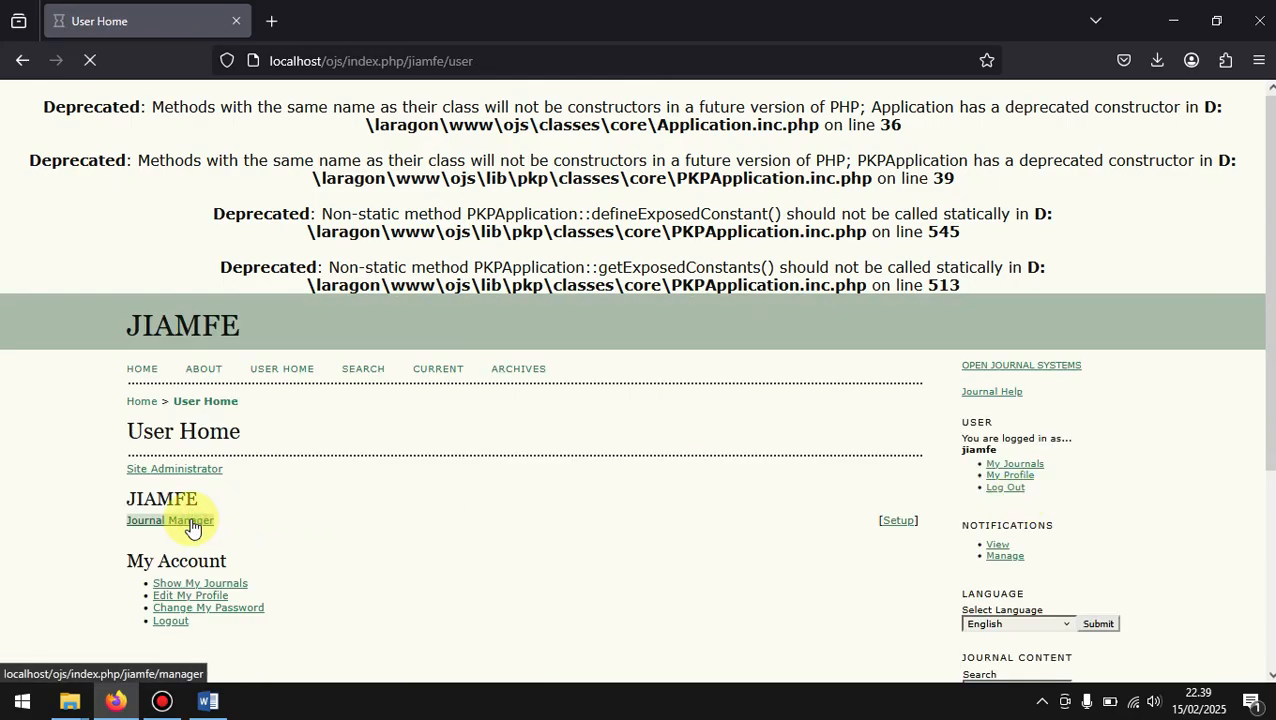
scroll(190, 527, down, 3)
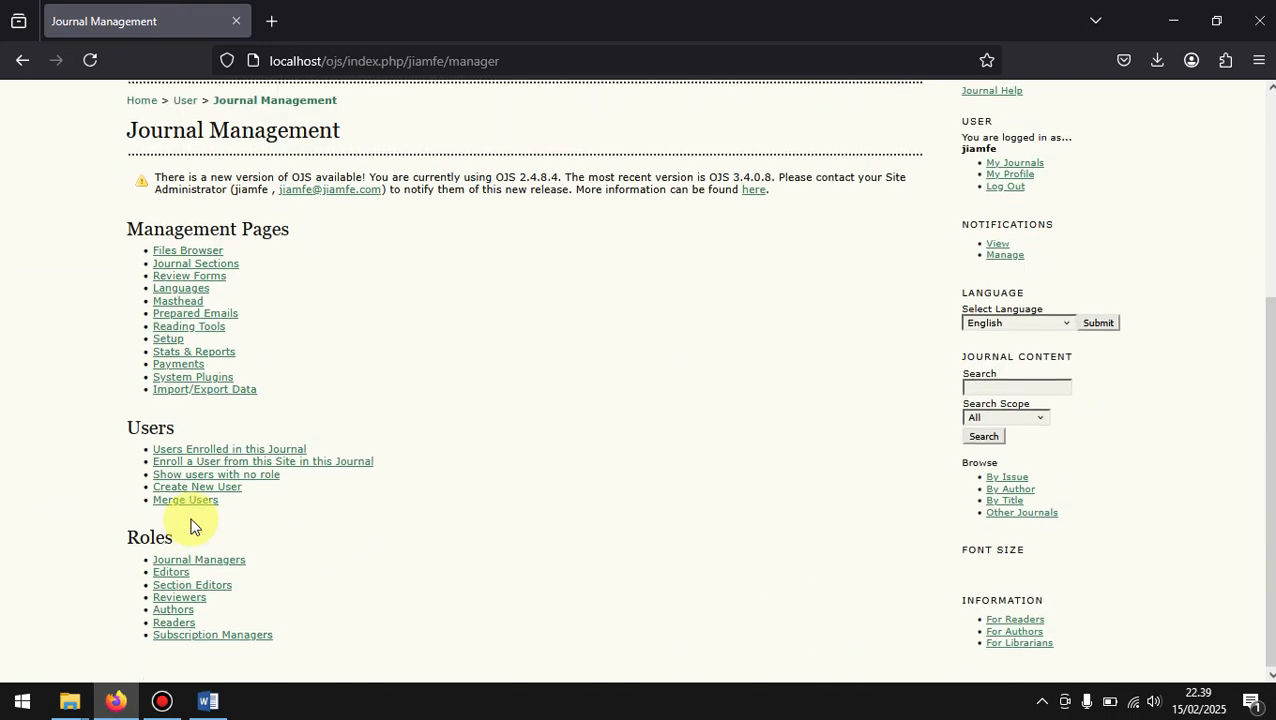
click(173, 577)
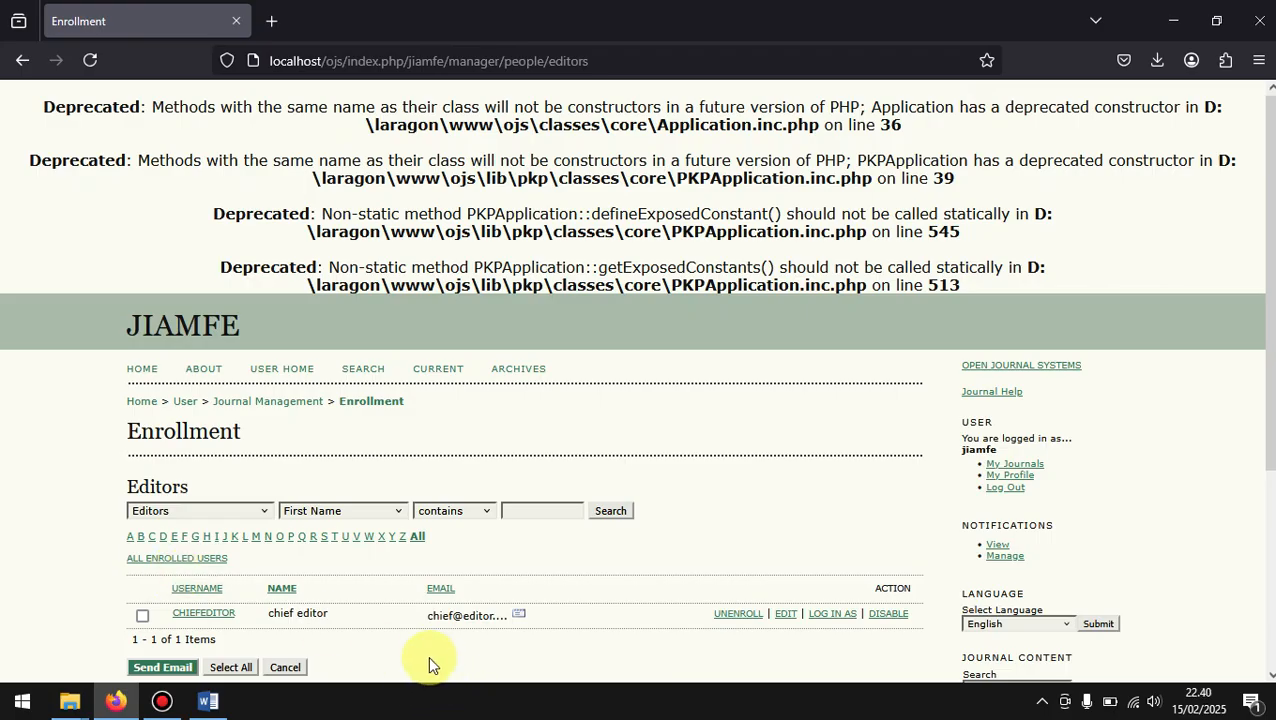
click(846, 614)
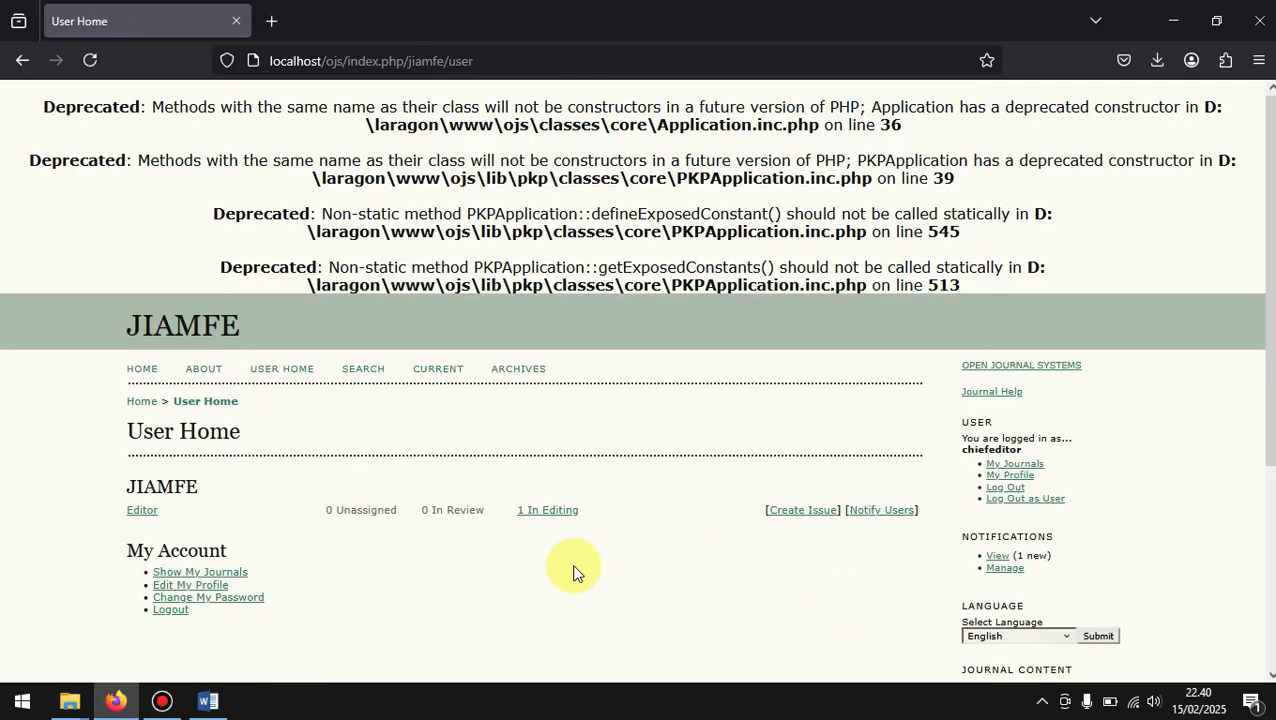
Step: Start creating a new issue for JIAMFE and check the future, current and back issue choices
scroll(575, 570, down, 3)
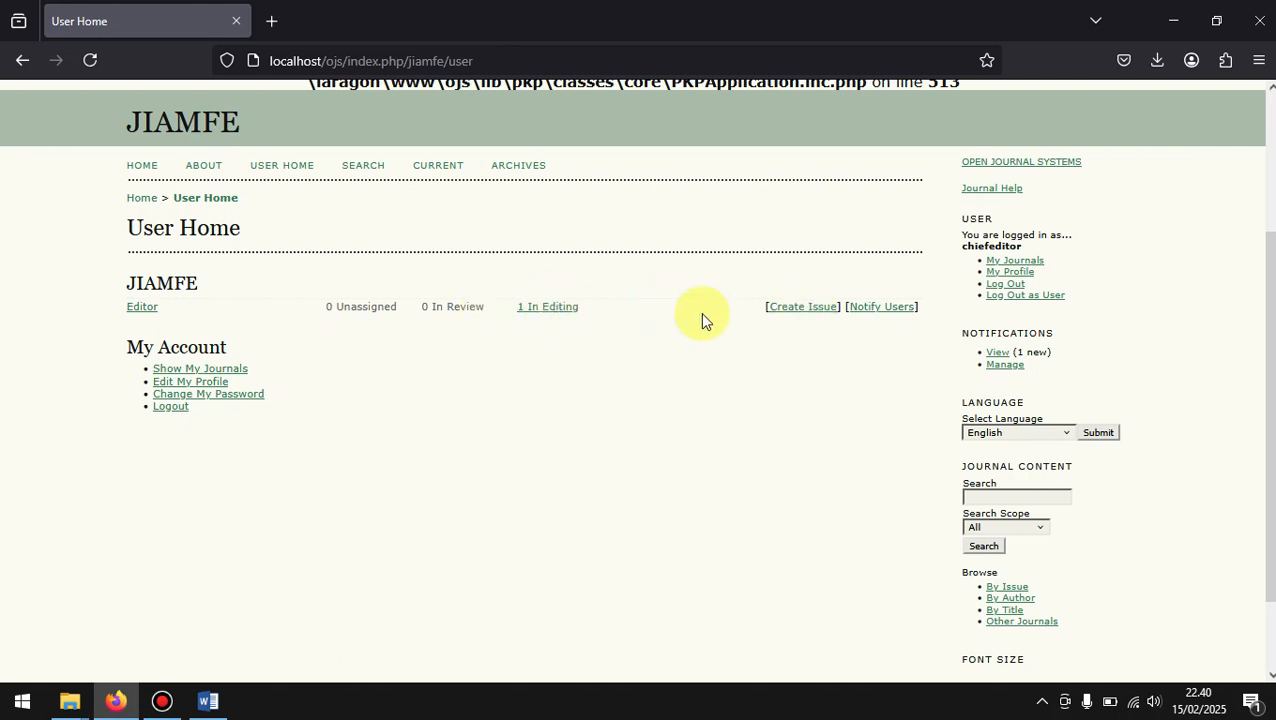
click(799, 308)
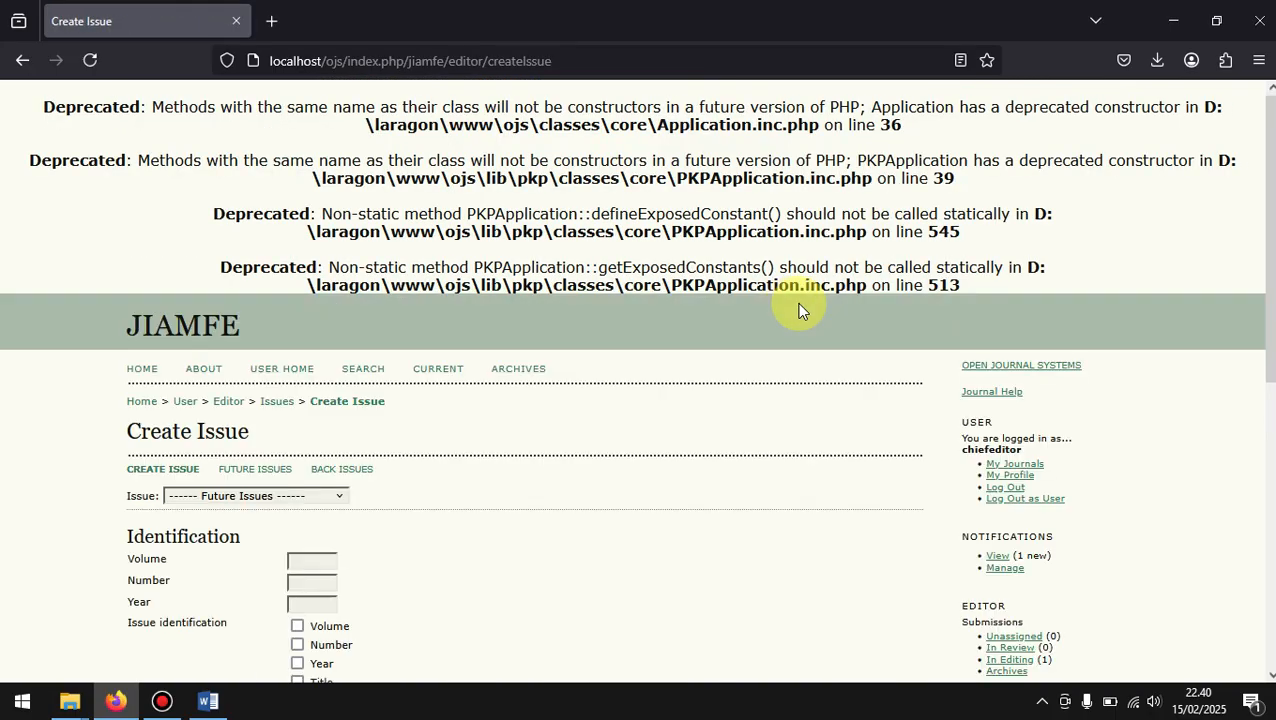
scroll(500, 485, down, 2)
scroll(498, 479, down, 3)
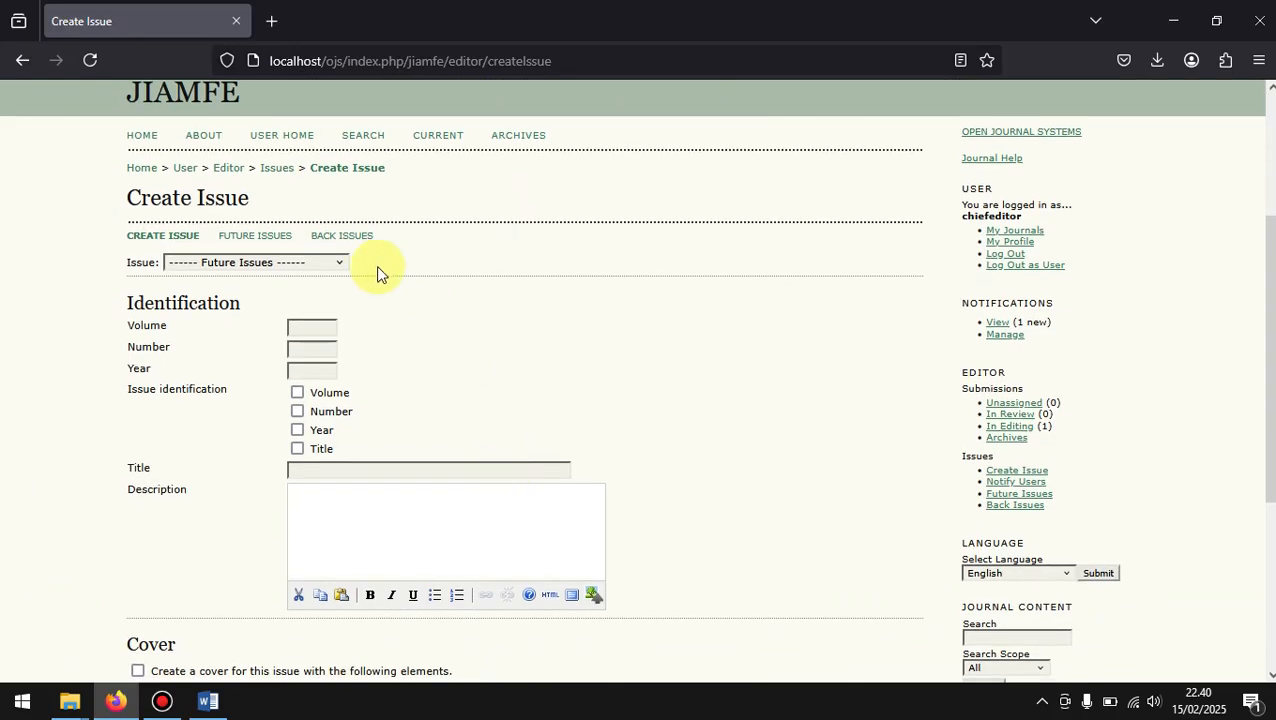
click(330, 264)
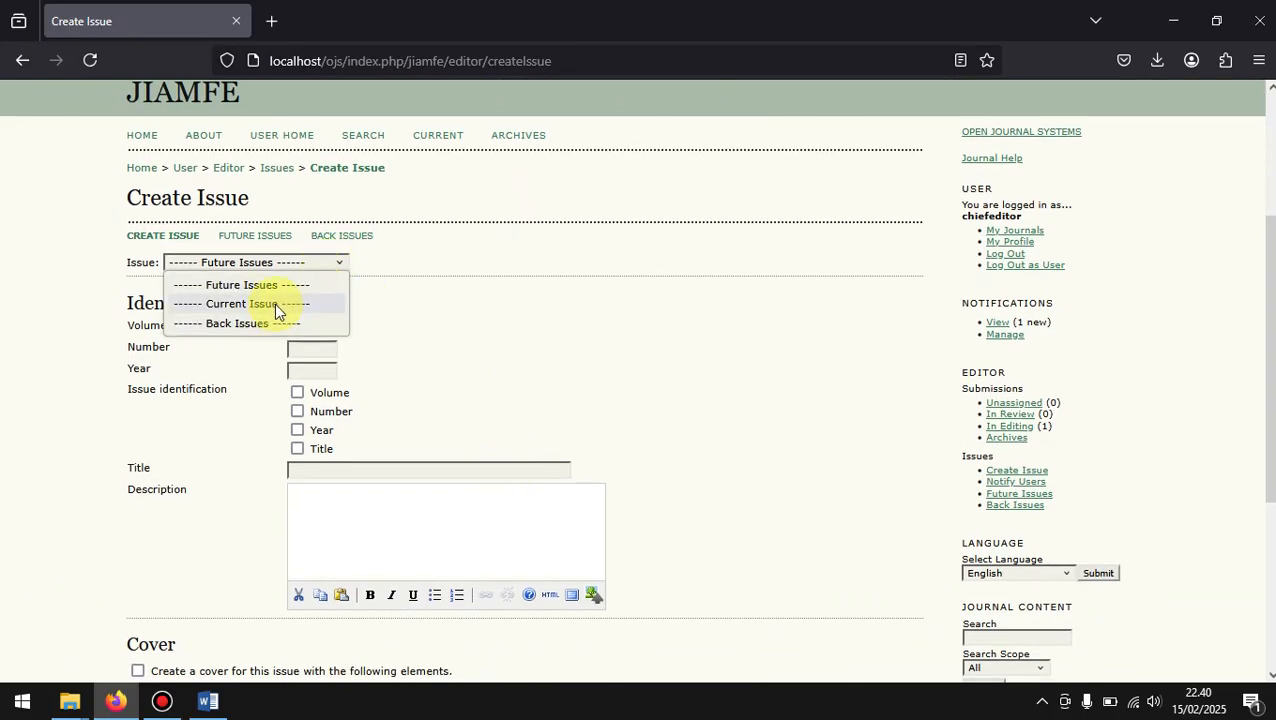
click(395, 278)
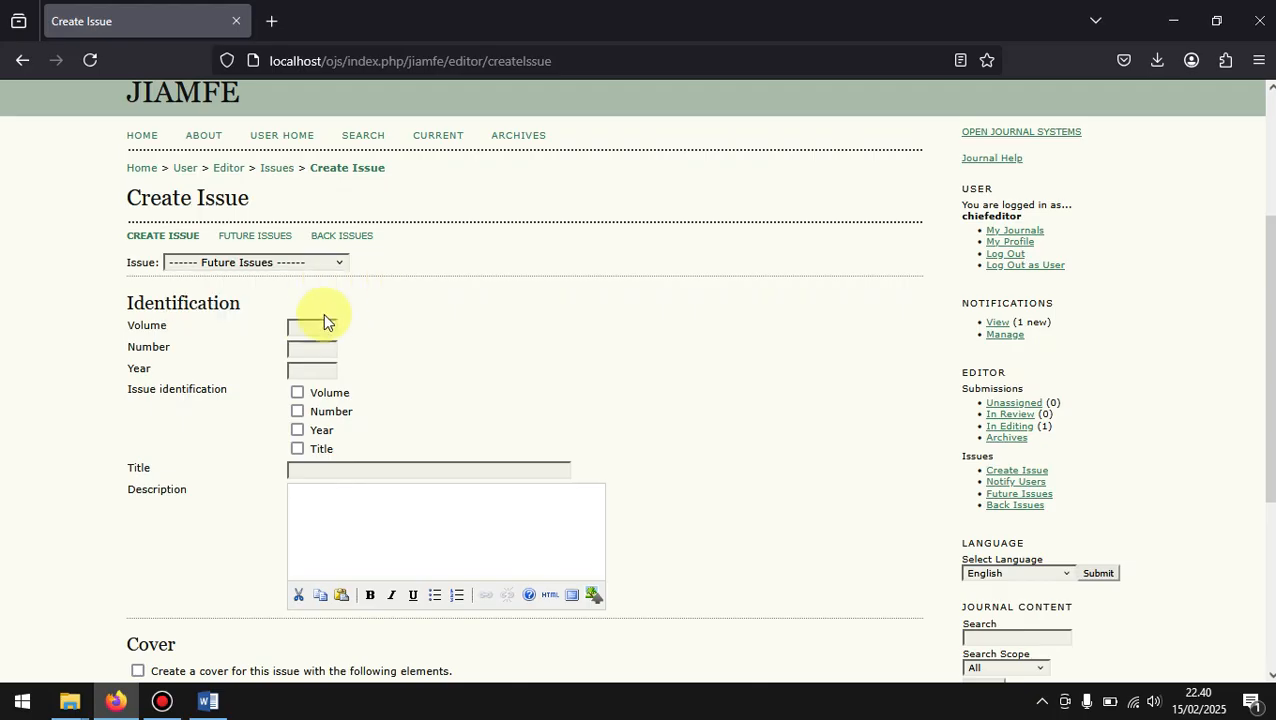
Step: Set the new issue's volume to 1, number to 1 and year to 2025
click(307, 327)
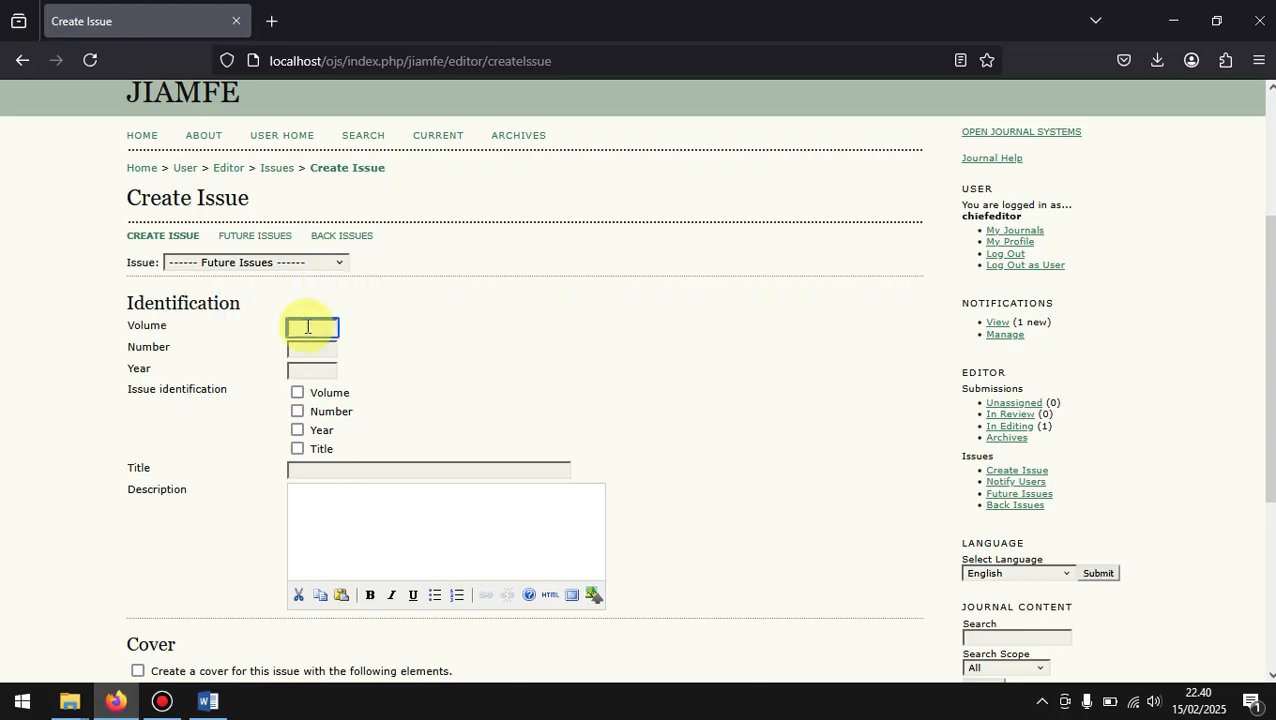
scroll(307, 327, down, 2)
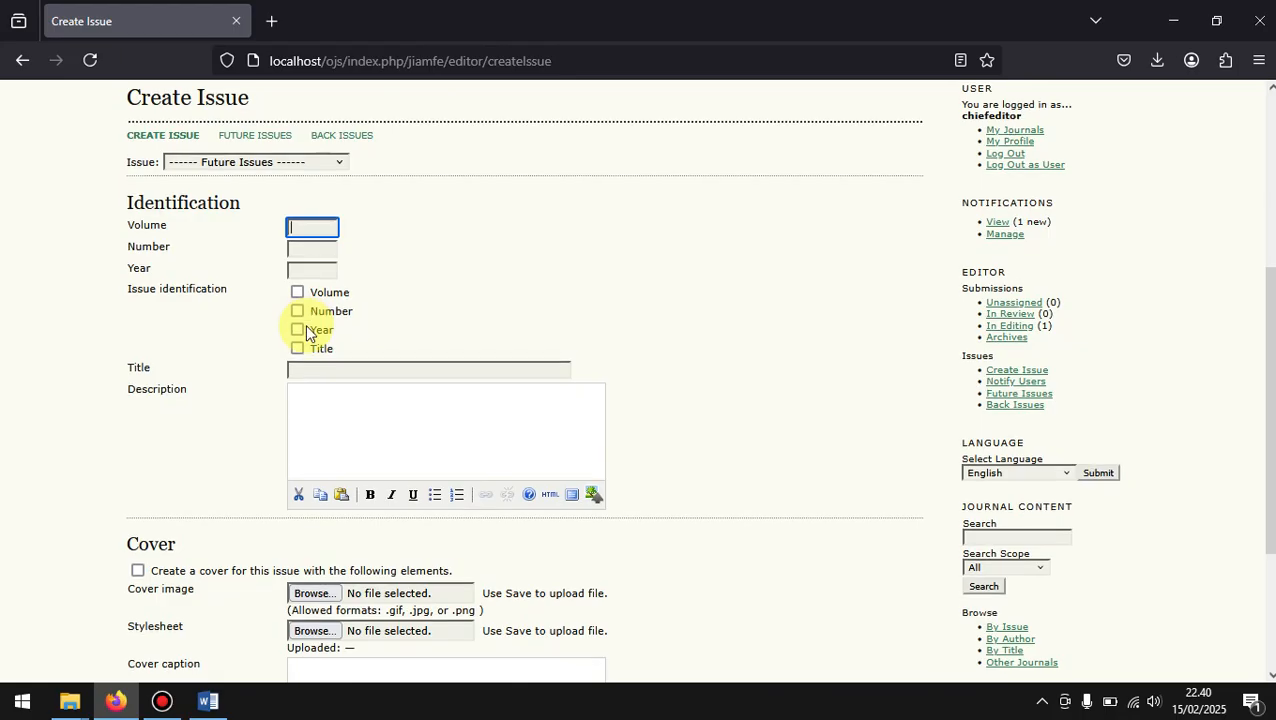
text(1)
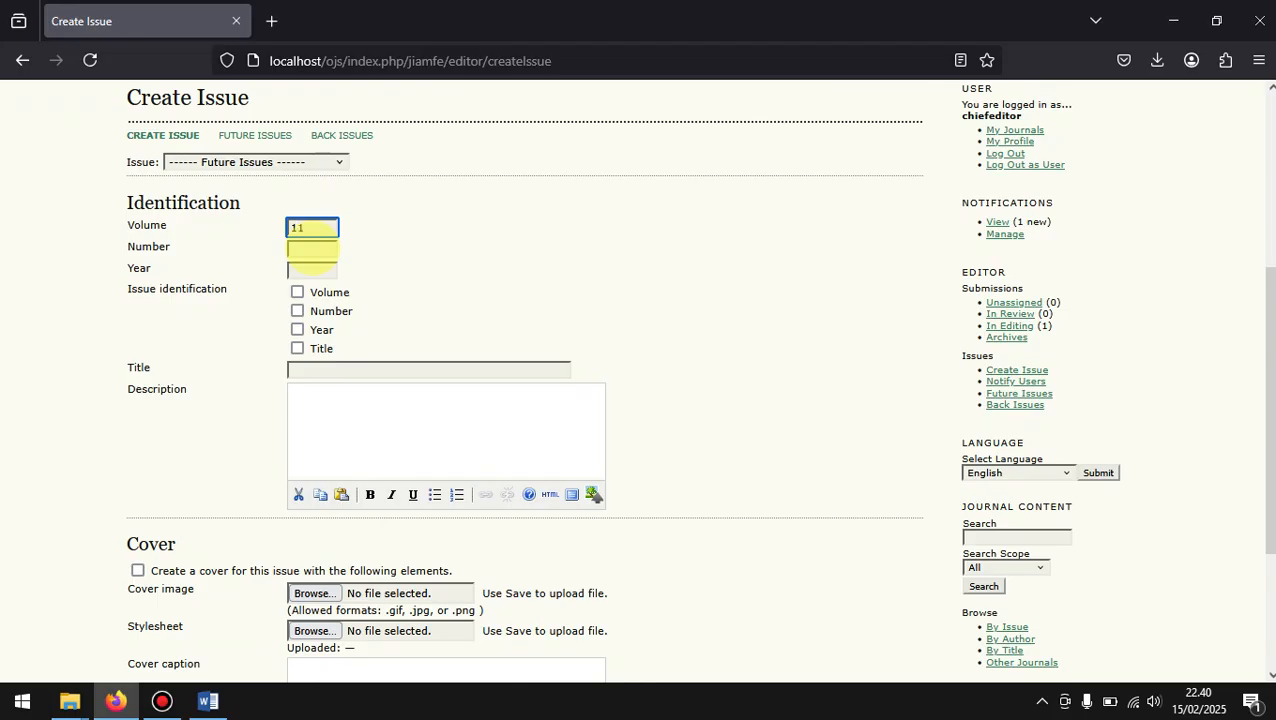
click(312, 249)
text(1)
click(310, 270)
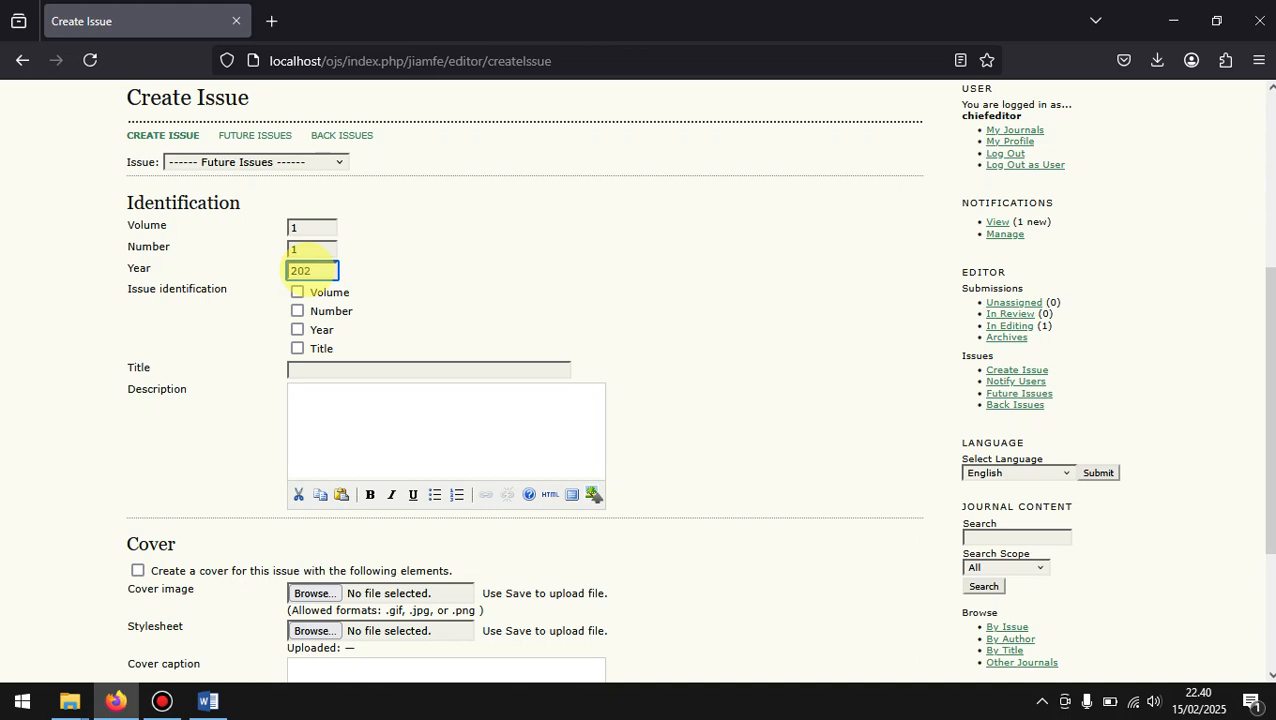
Step: Identify the issue by volume, number, year and title, and title it "Vol 1 No 1 Tahun 2025"
click(297, 292)
click(298, 314)
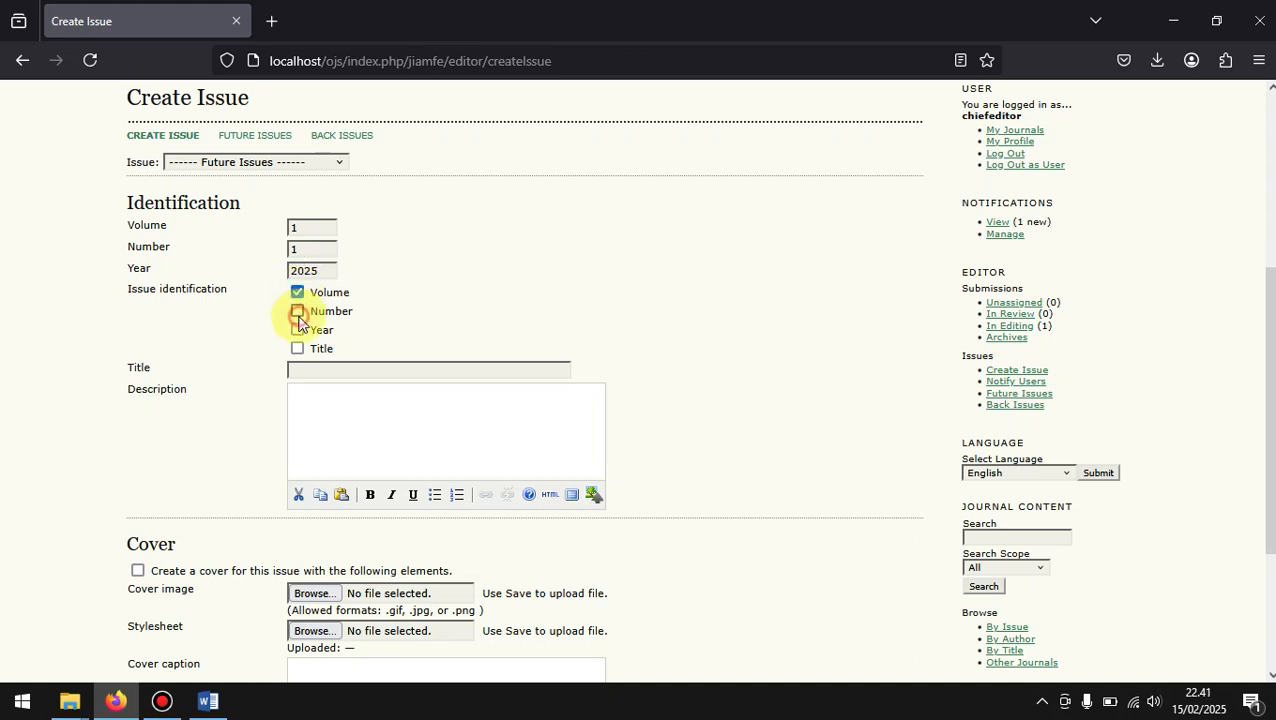
click(298, 331)
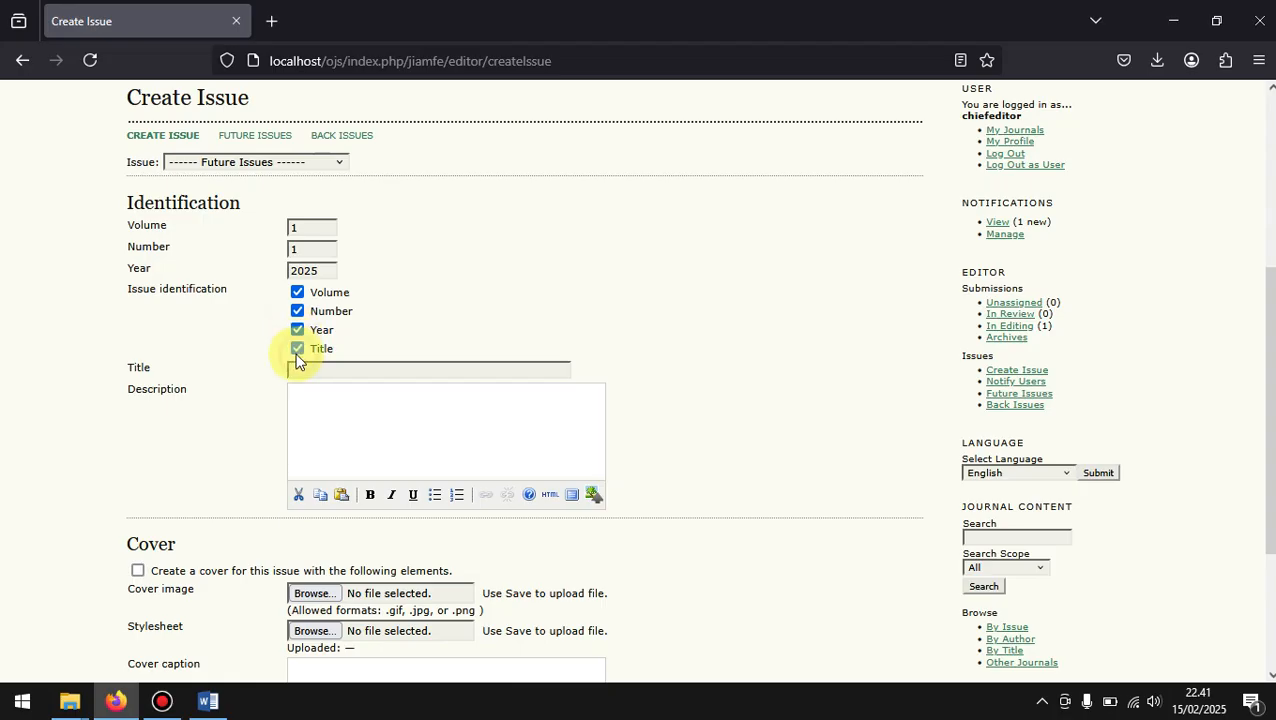
click(298, 351)
click(305, 368)
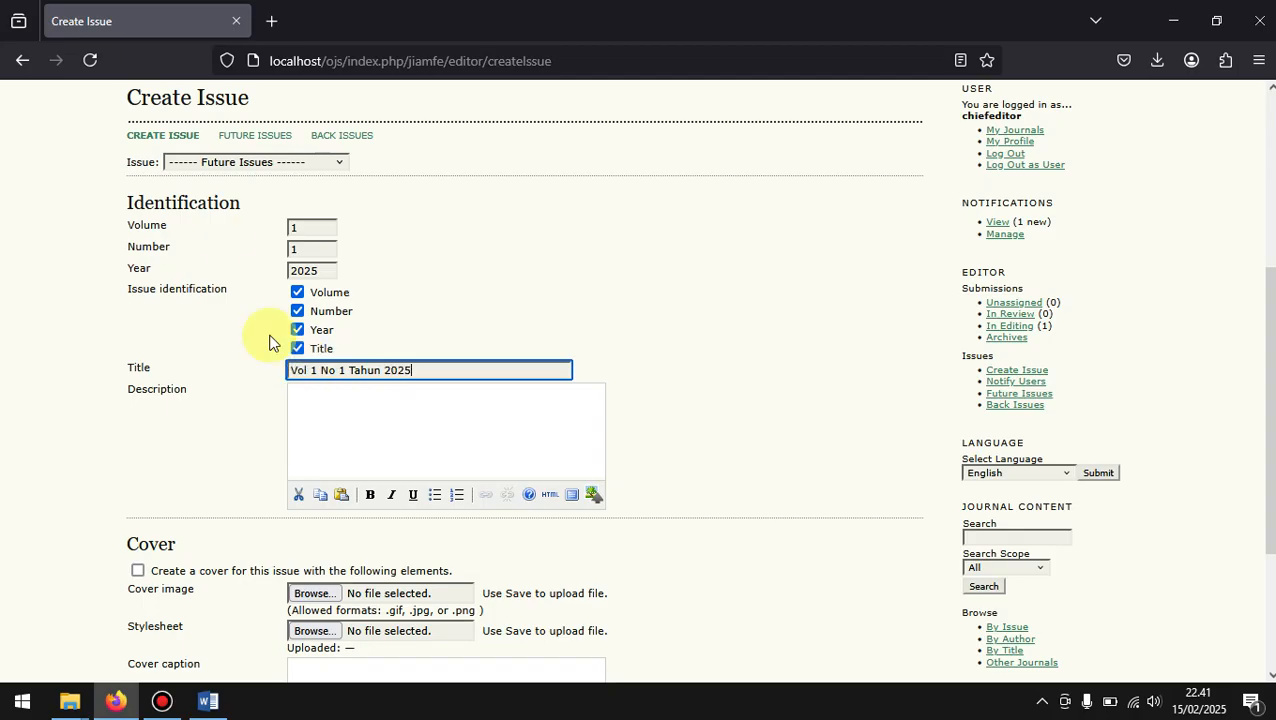
Step: Enable a cover for the issue without displaying its image prior to the table of contents, and save the issue
scroll(360, 447, down, 1)
scroll(363, 440, down, 3)
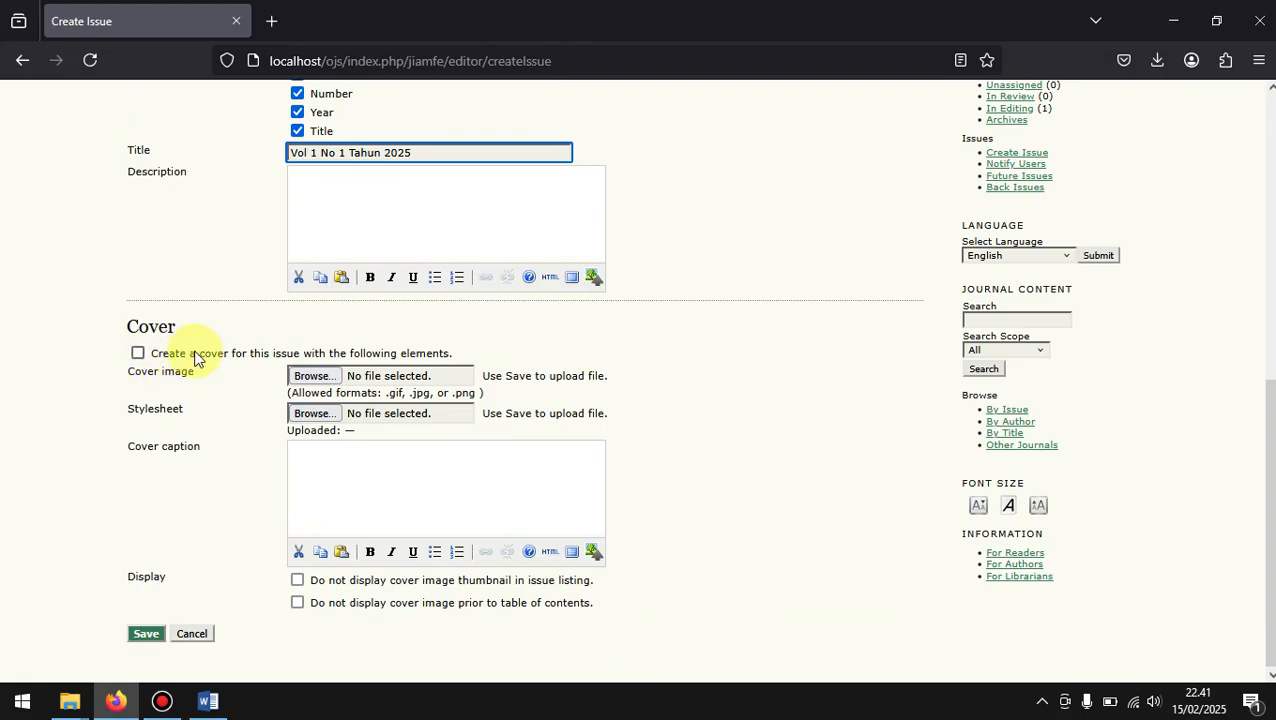
click(139, 354)
click(139, 354)
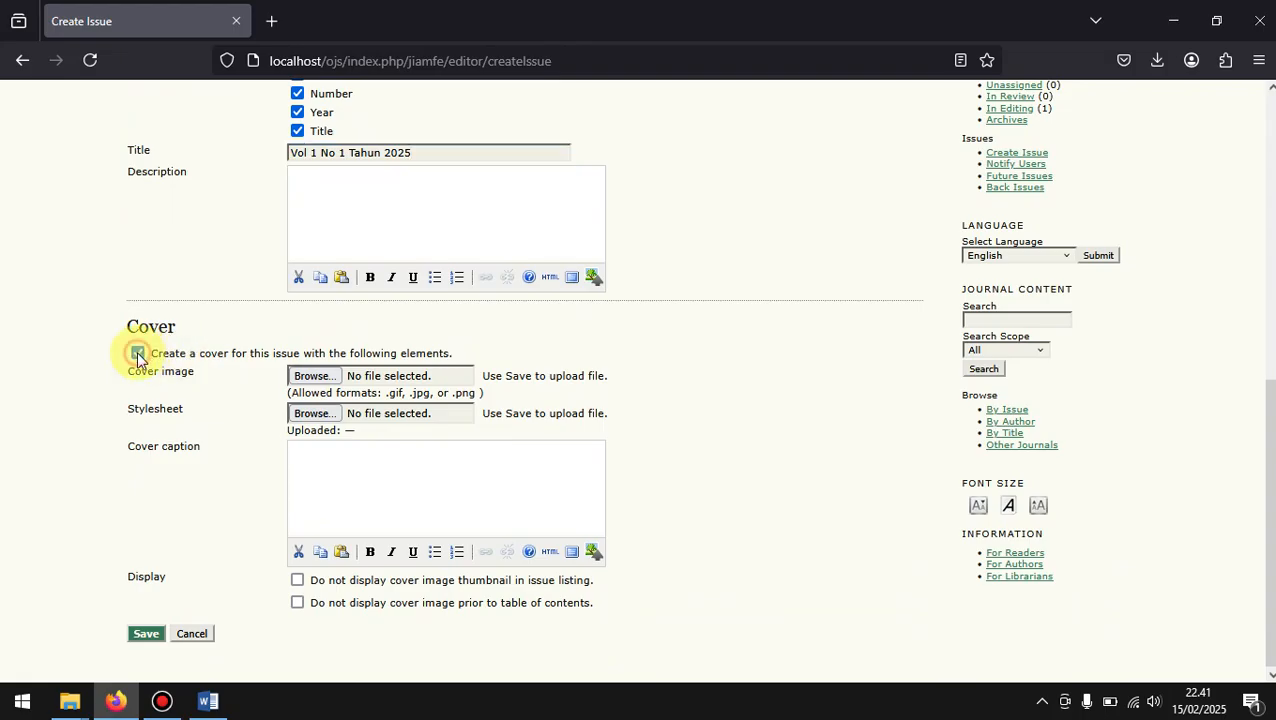
click(297, 603)
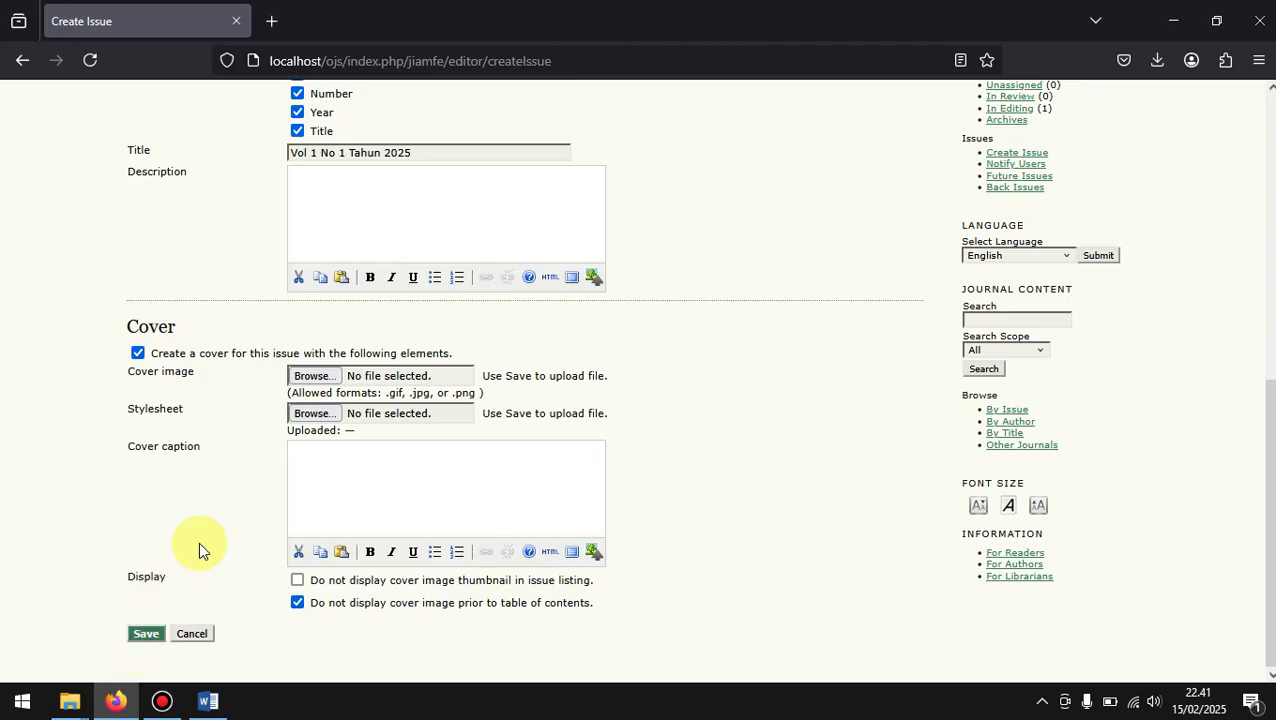
click(148, 630)
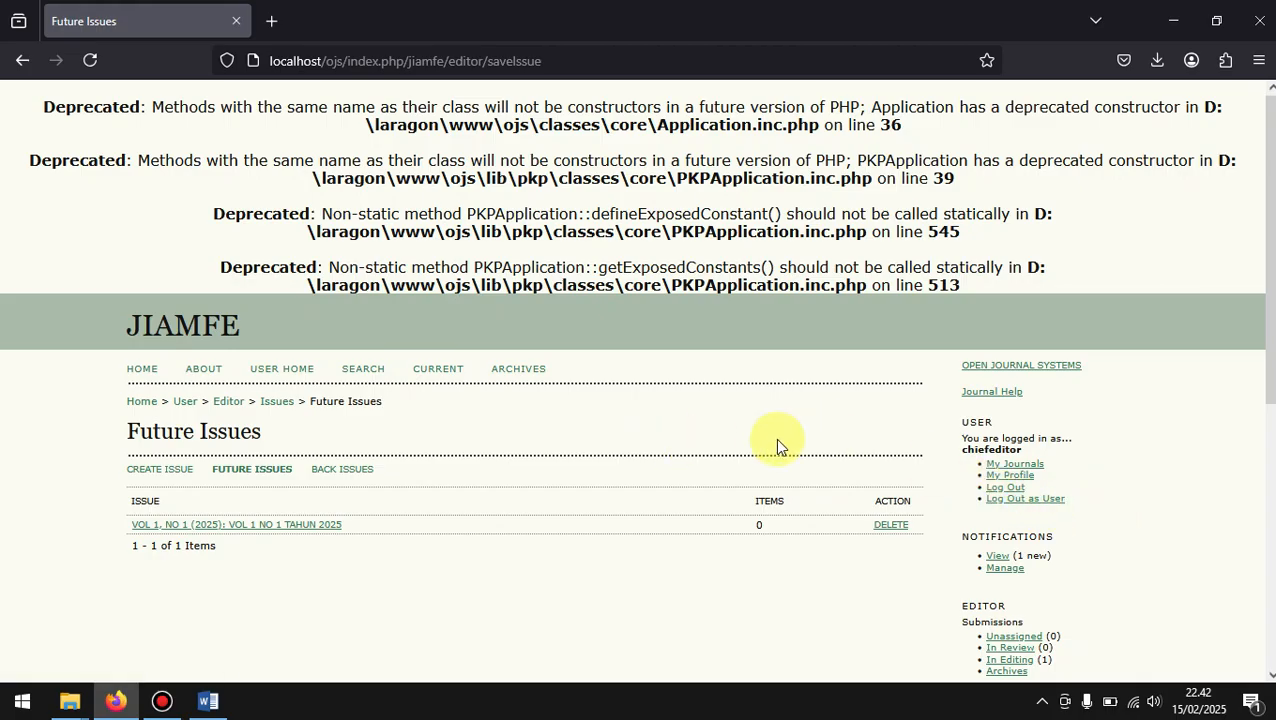
Step: Open the Editing page of JUDUL ARTIKEL ILMIAH from the chief editor's submissions in editing, at its scheduling section
click(186, 403)
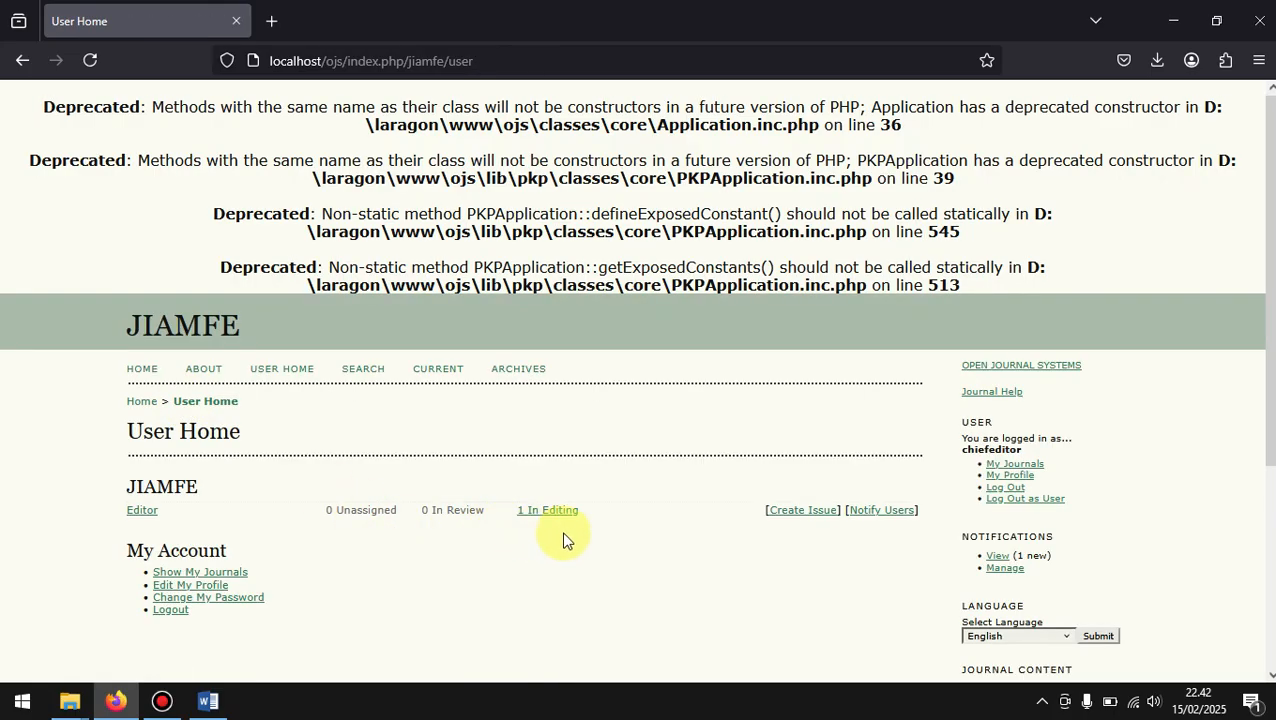
click(531, 519)
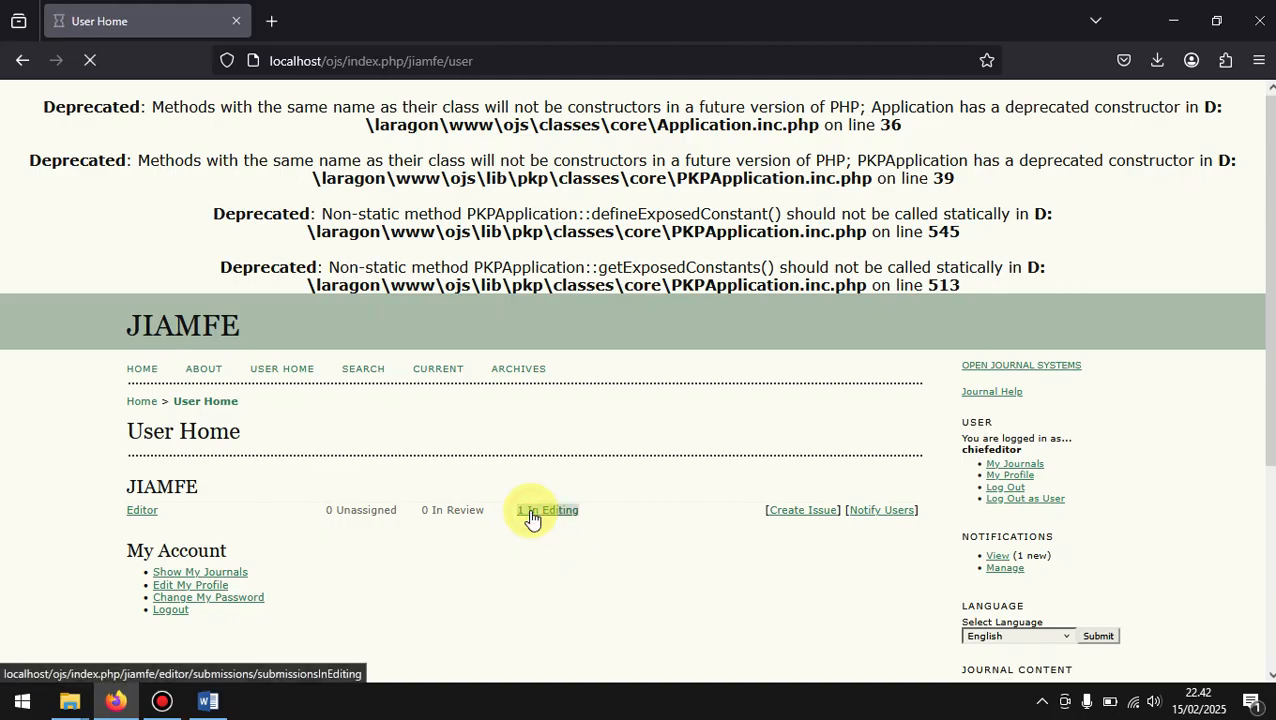
scroll(528, 508, down, 3)
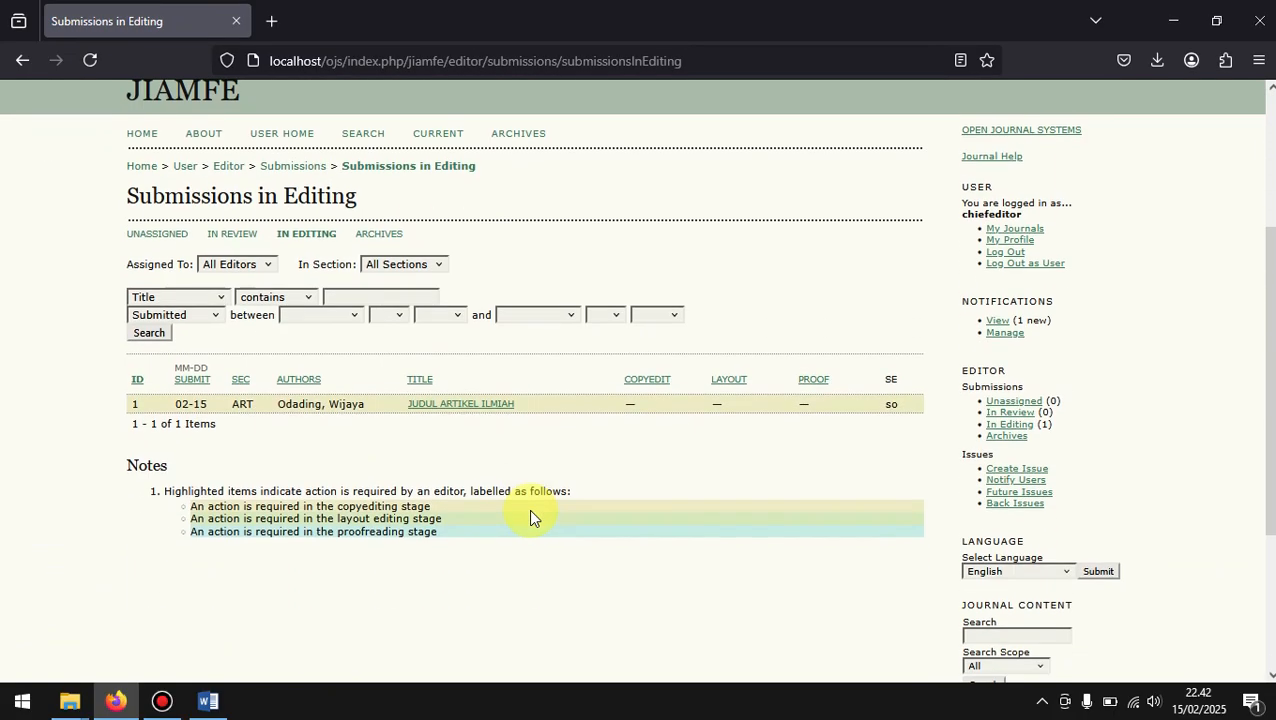
click(458, 404)
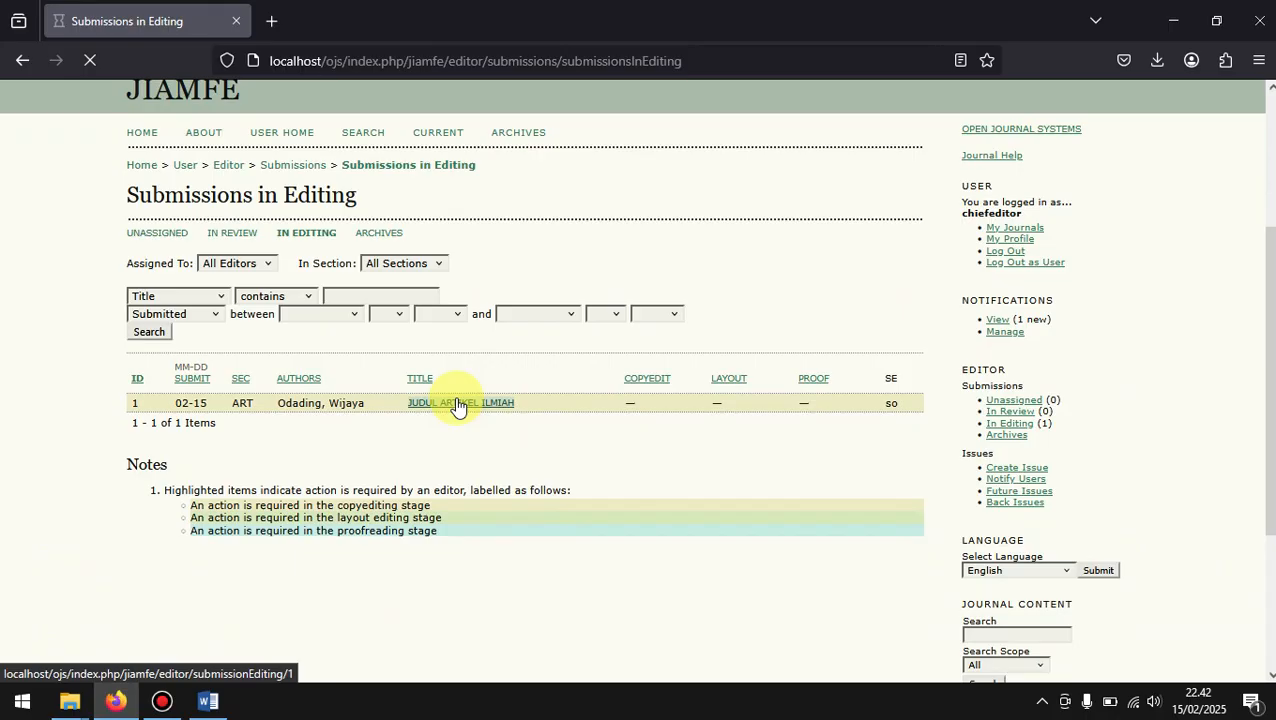
scroll(456, 404, down, 3)
scroll(456, 404, down, 3)
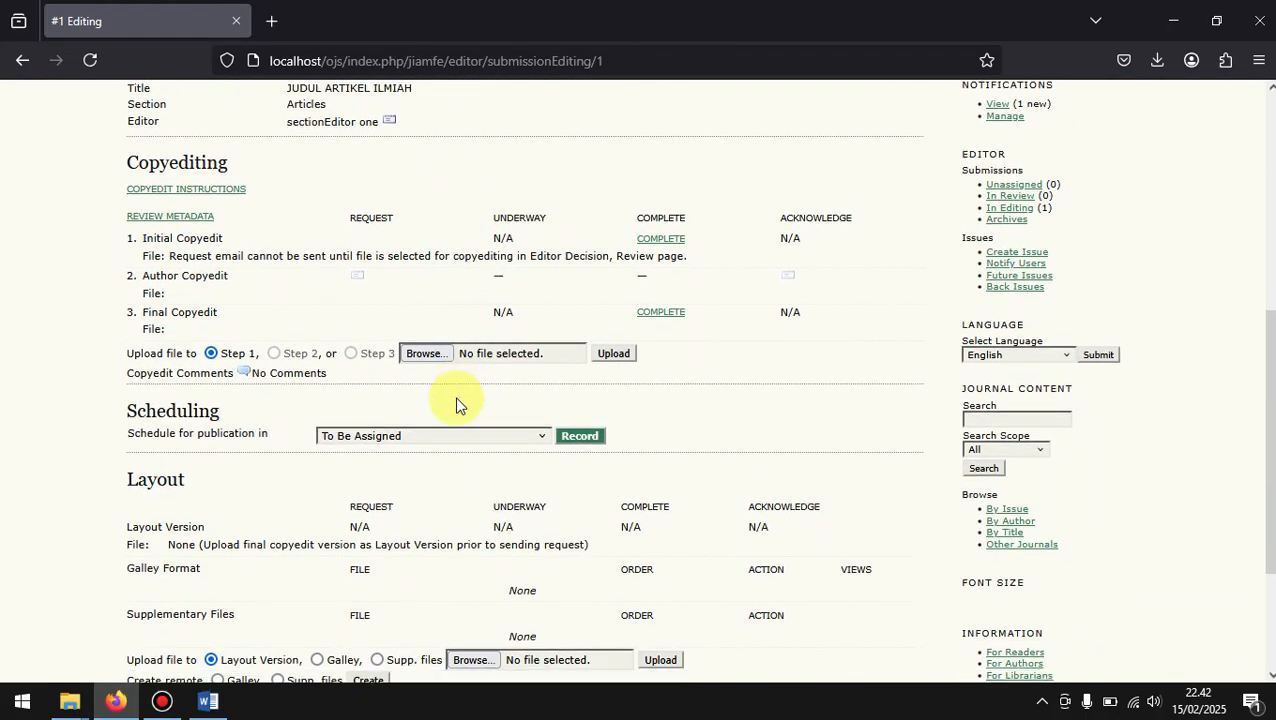
Step: Mark the initial copyedit as complete and send the author the copyediting request email
scroll(456, 404, down, 1)
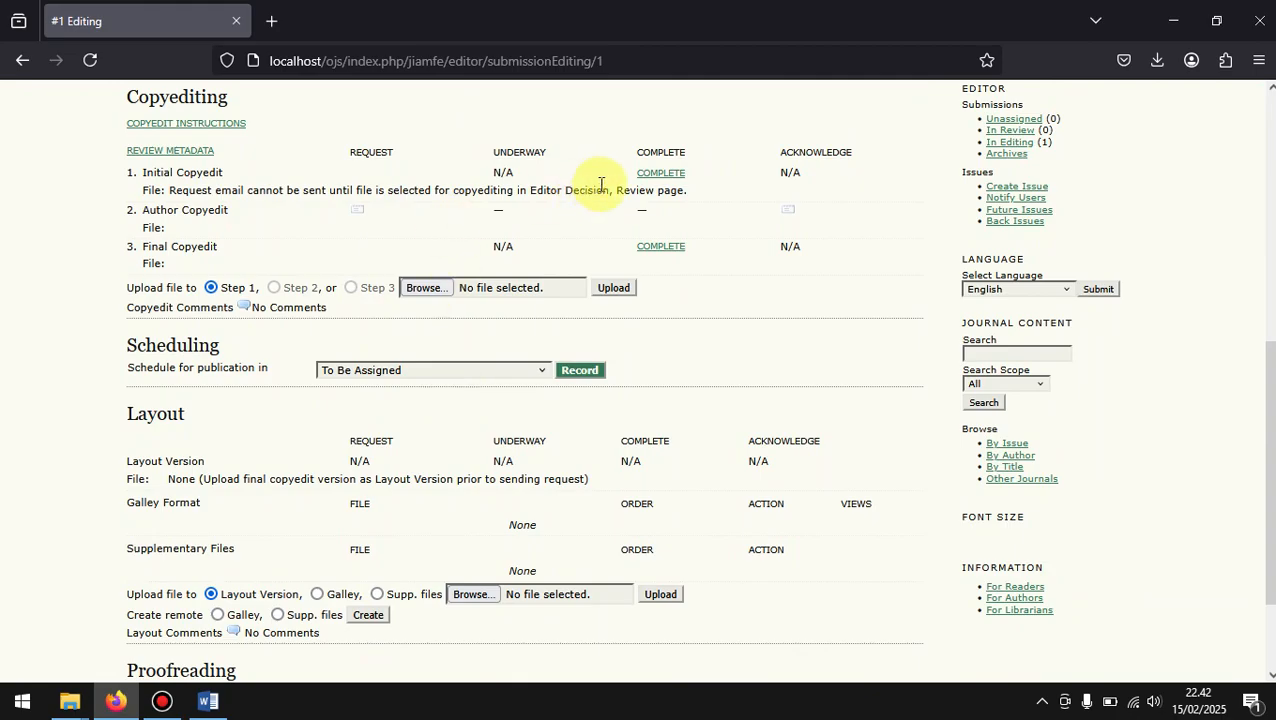
click(662, 174)
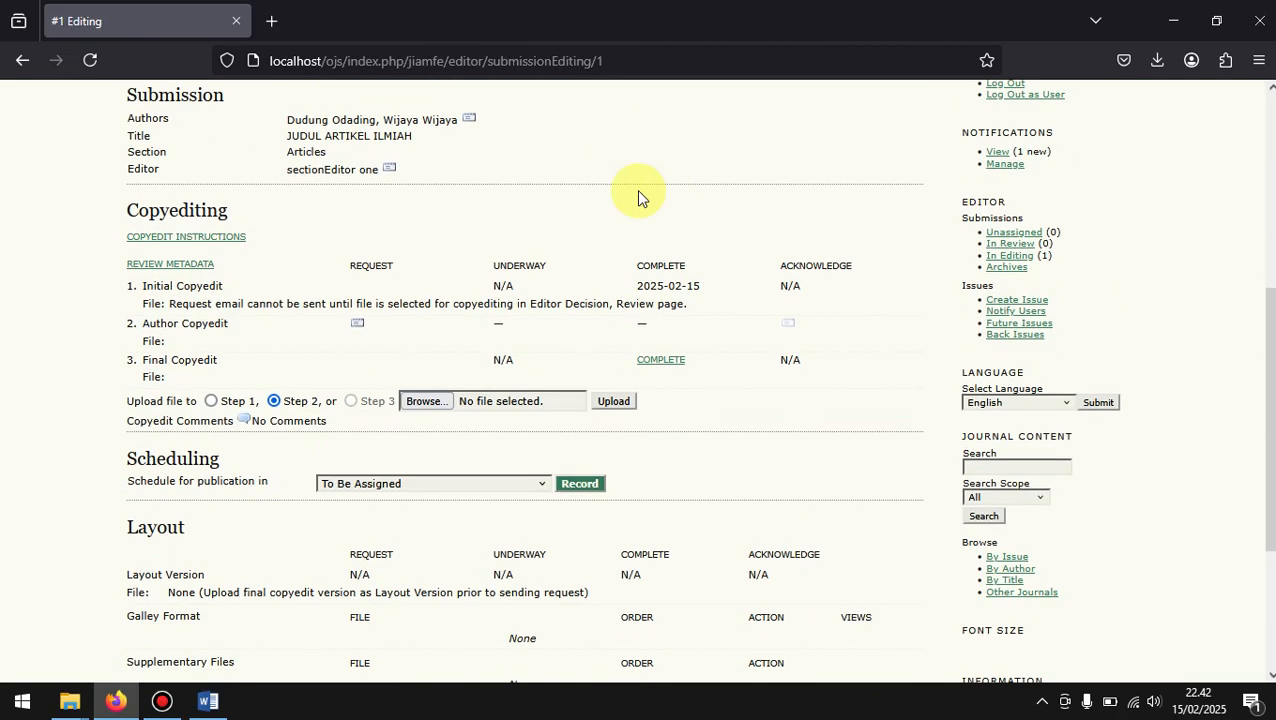
click(359, 327)
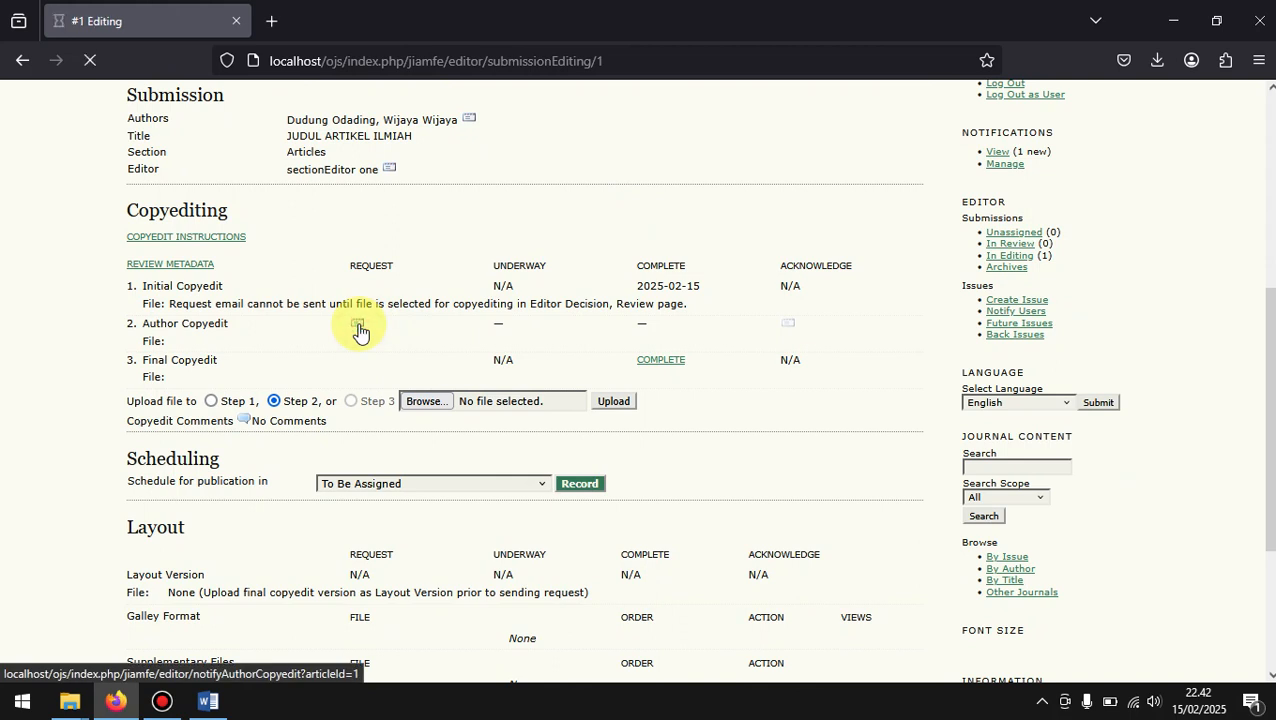
scroll(356, 327, down, 4)
click(140, 435)
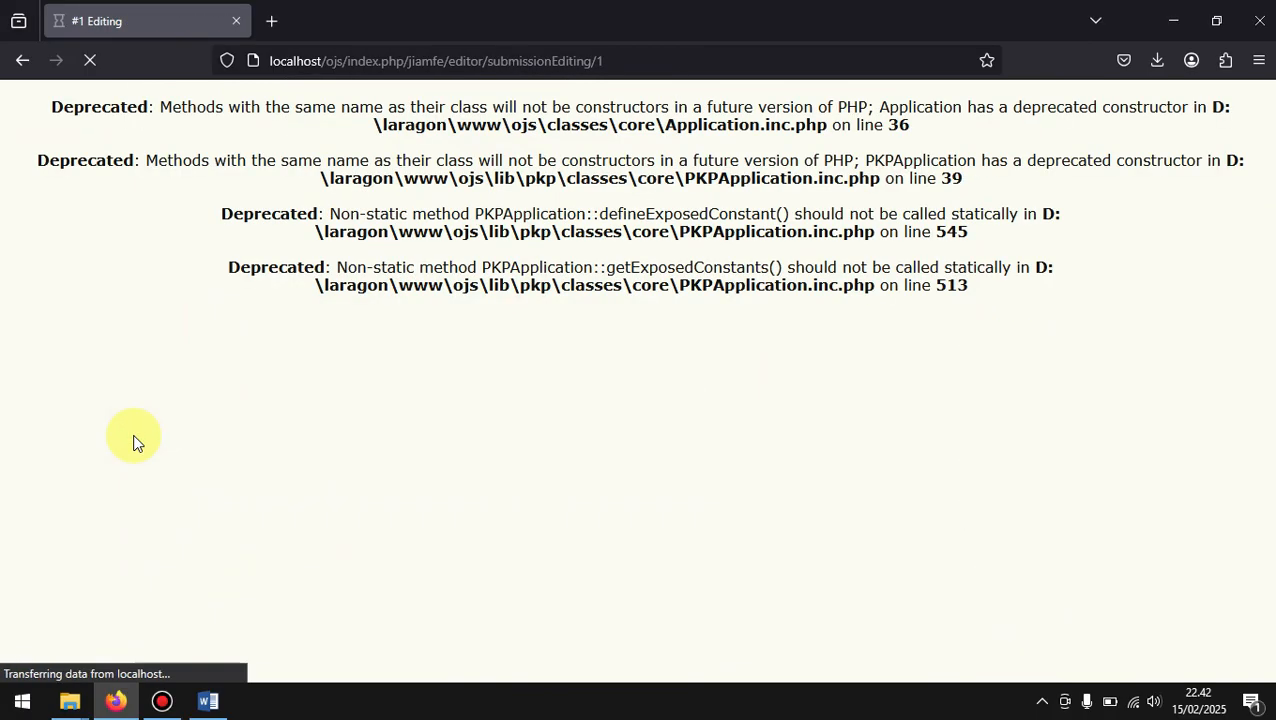
scroll(650, 462, down, 3)
scroll(649, 463, down, 1)
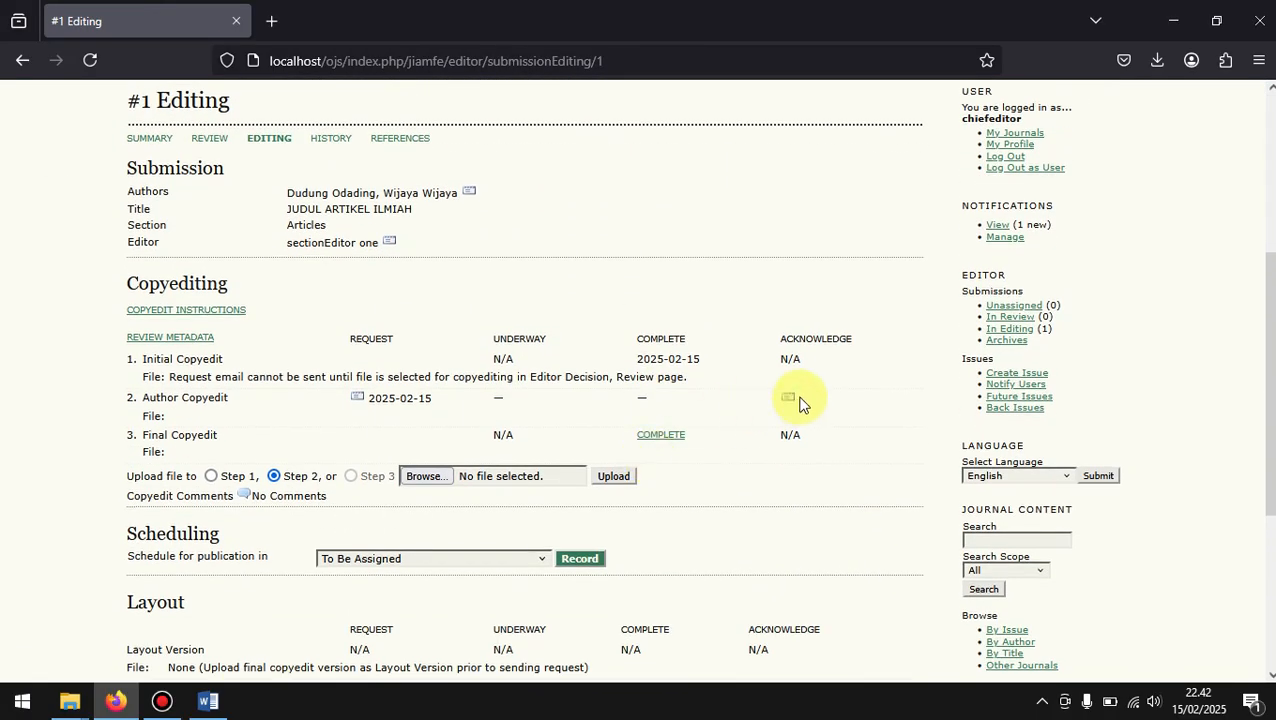
Step: Send the author the Copyediting Review Acknowledgement email and mark the final copyedit as complete
click(788, 398)
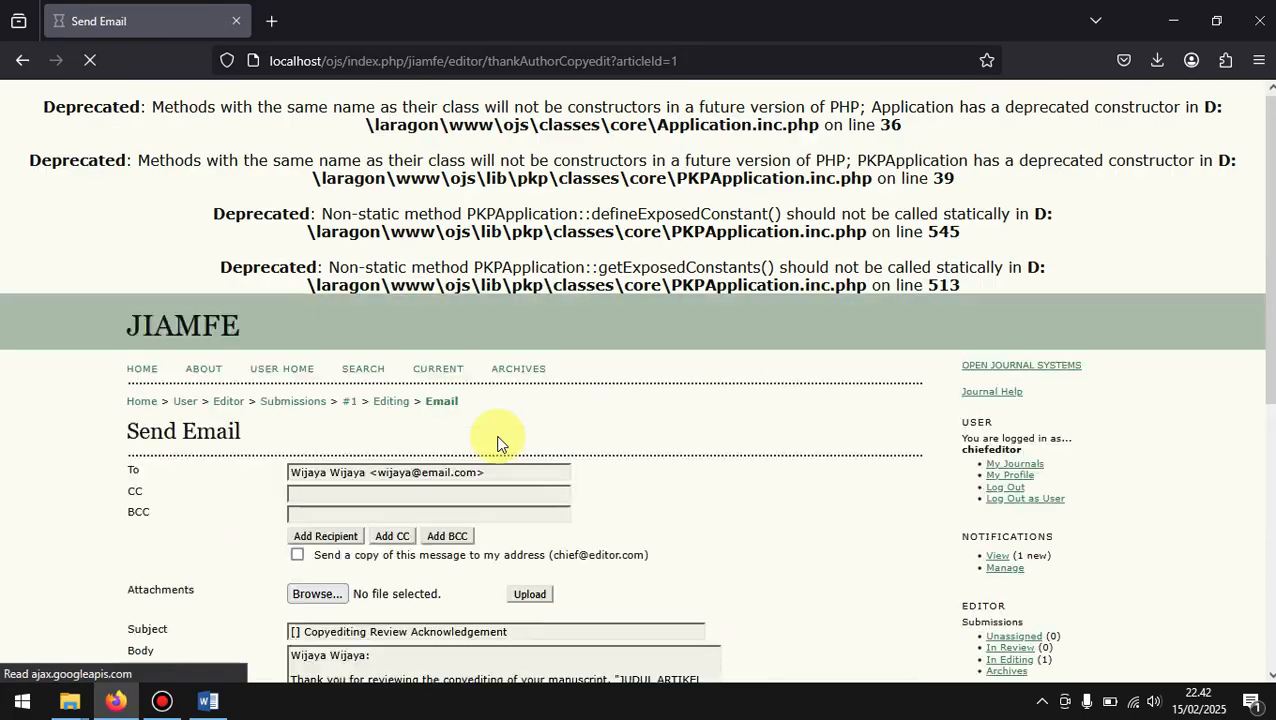
scroll(498, 438, down, 5)
click(150, 441)
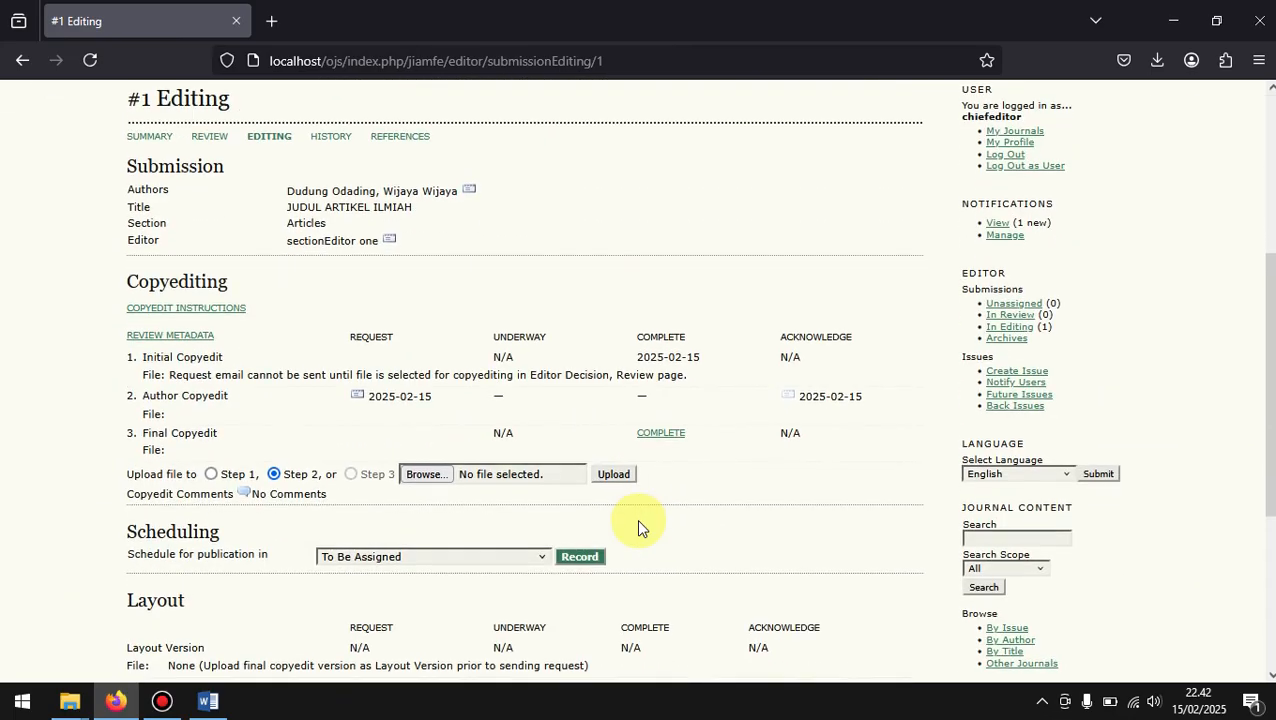
click(665, 438)
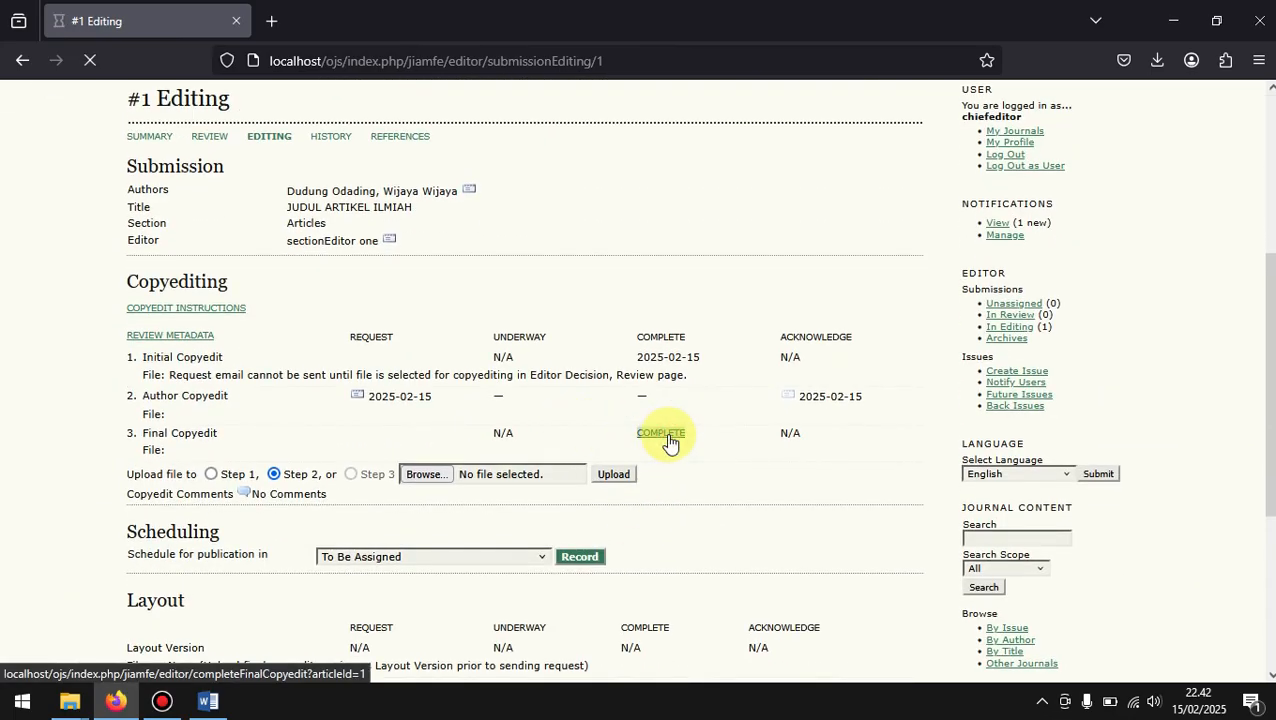
Step: Schedule the article for publication in the future issue Vol 1, No 1 (2025) and record the assignment
scroll(669, 441, down, 5)
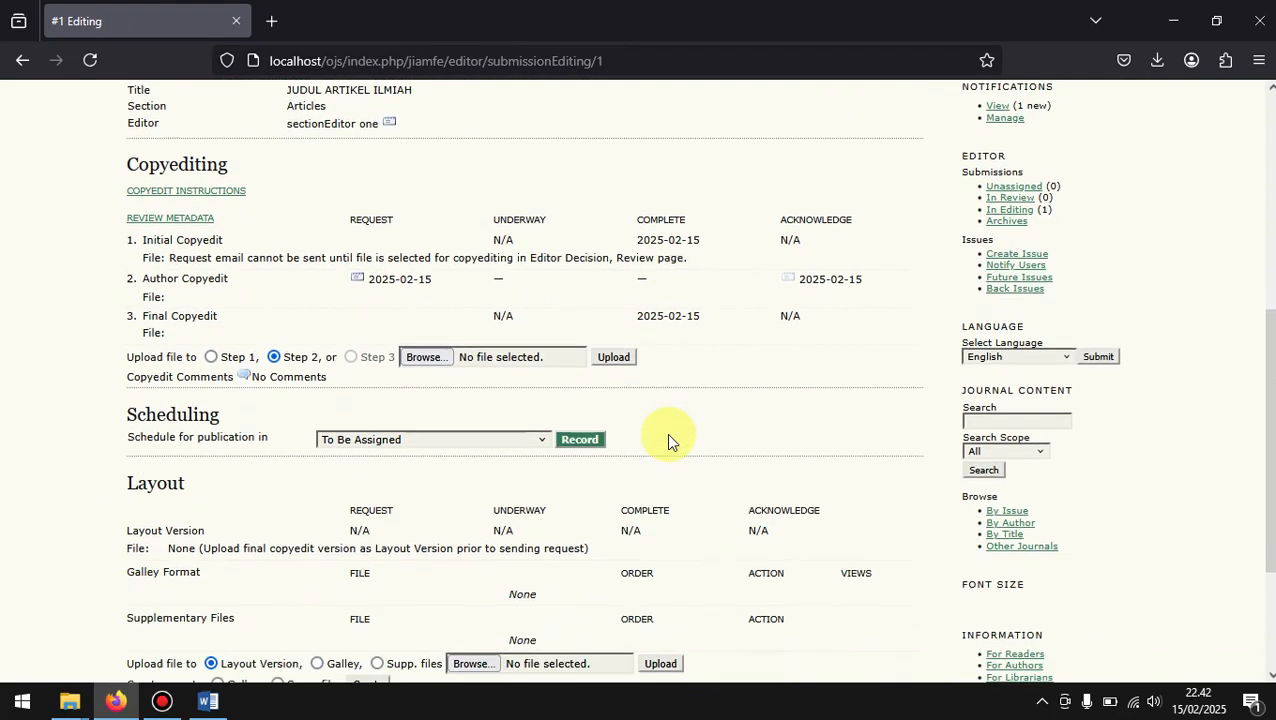
click(380, 418)
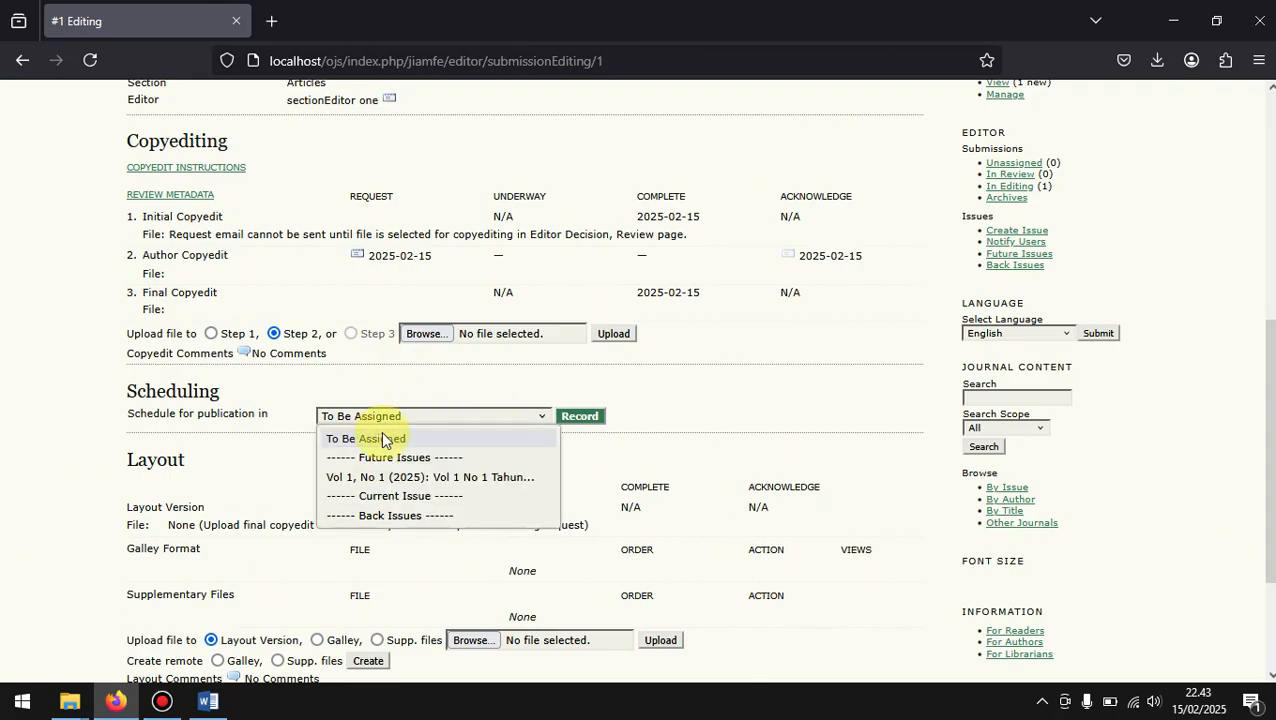
click(360, 484)
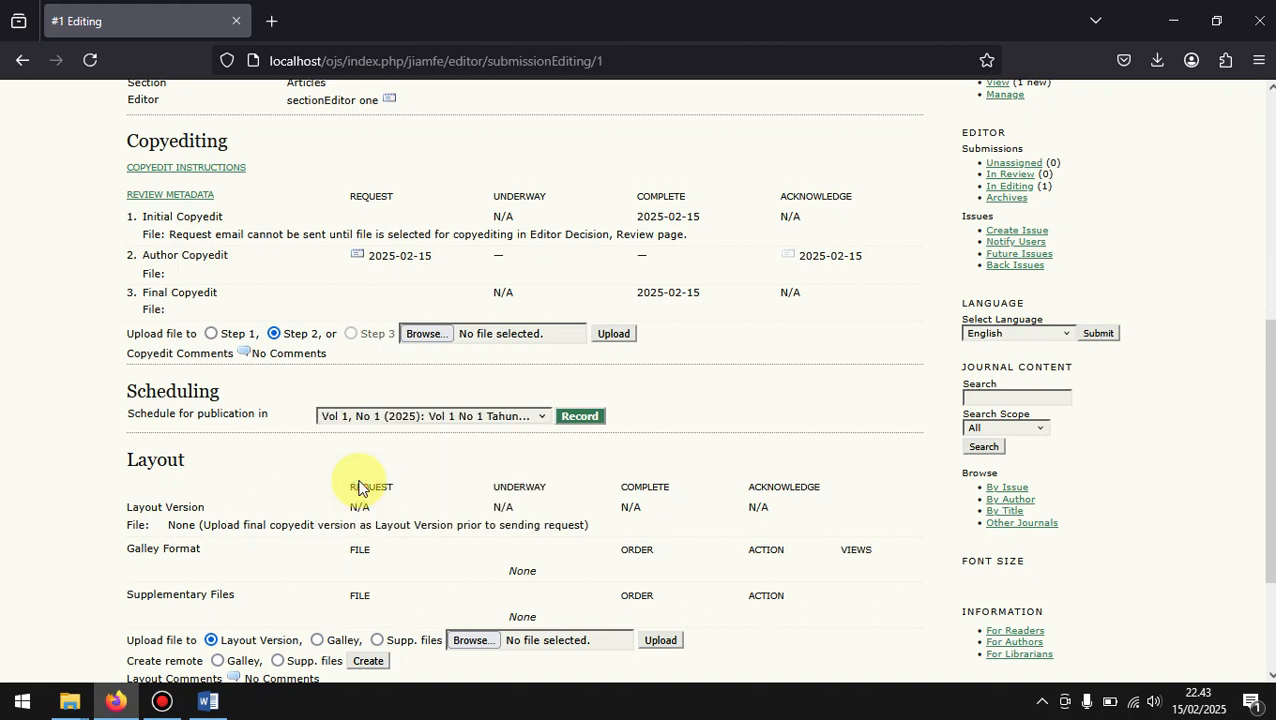
click(579, 416)
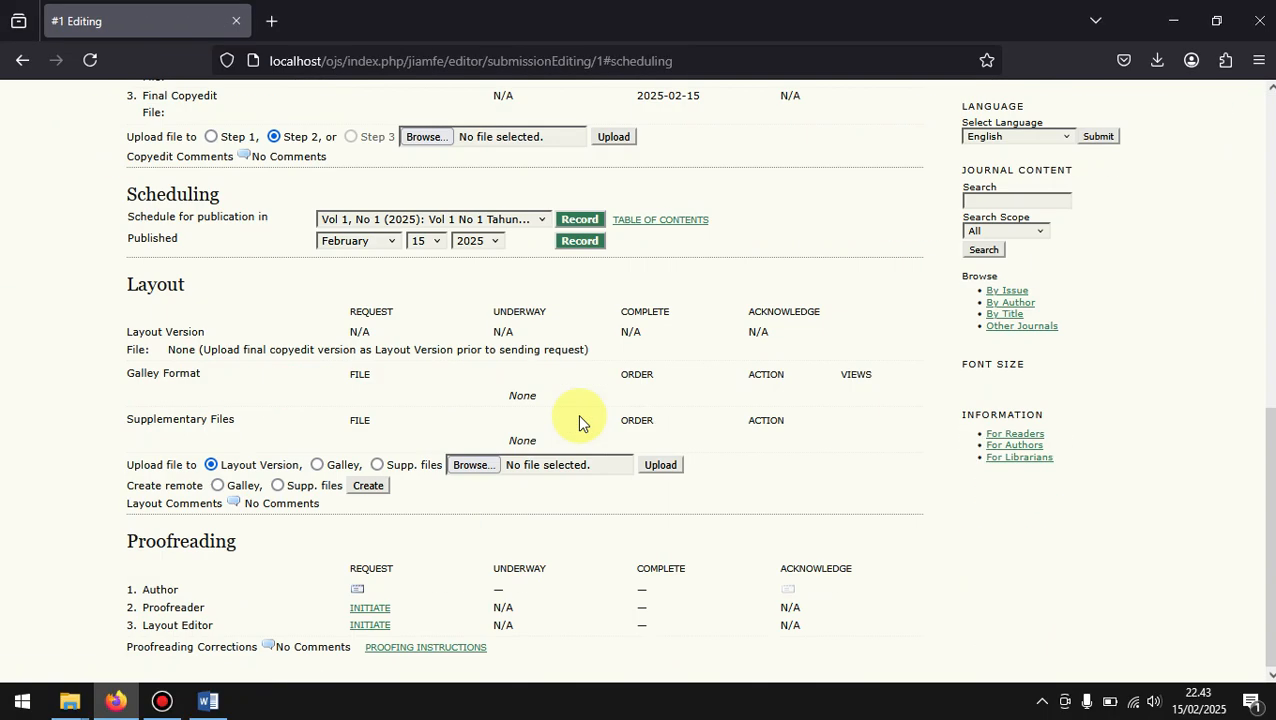
scroll(630, 333, up, 2)
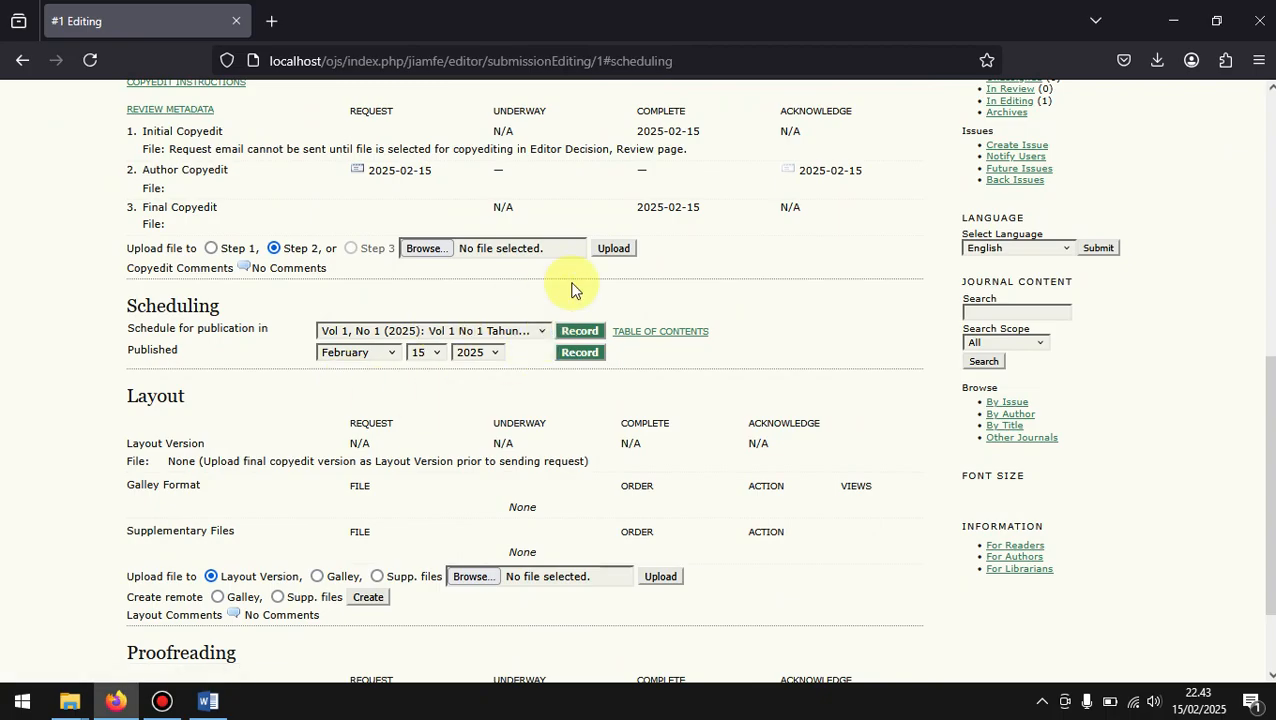
scroll(572, 289, up, 1)
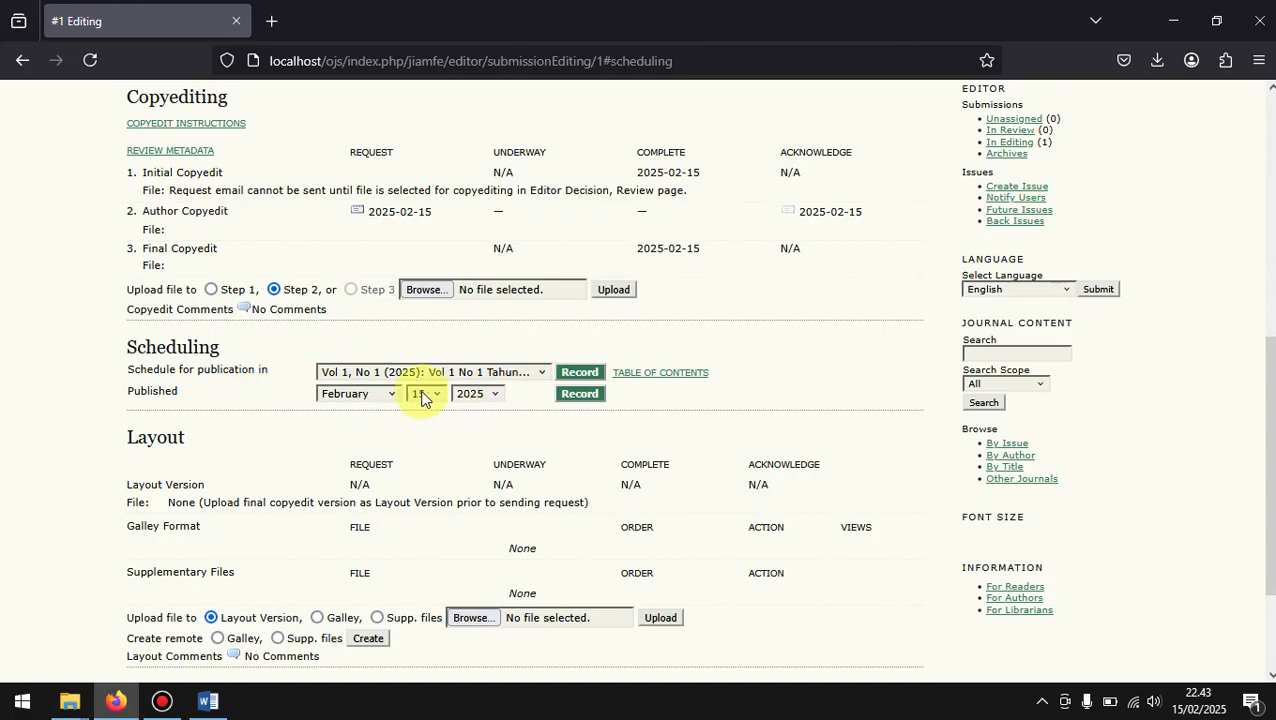
click(378, 397)
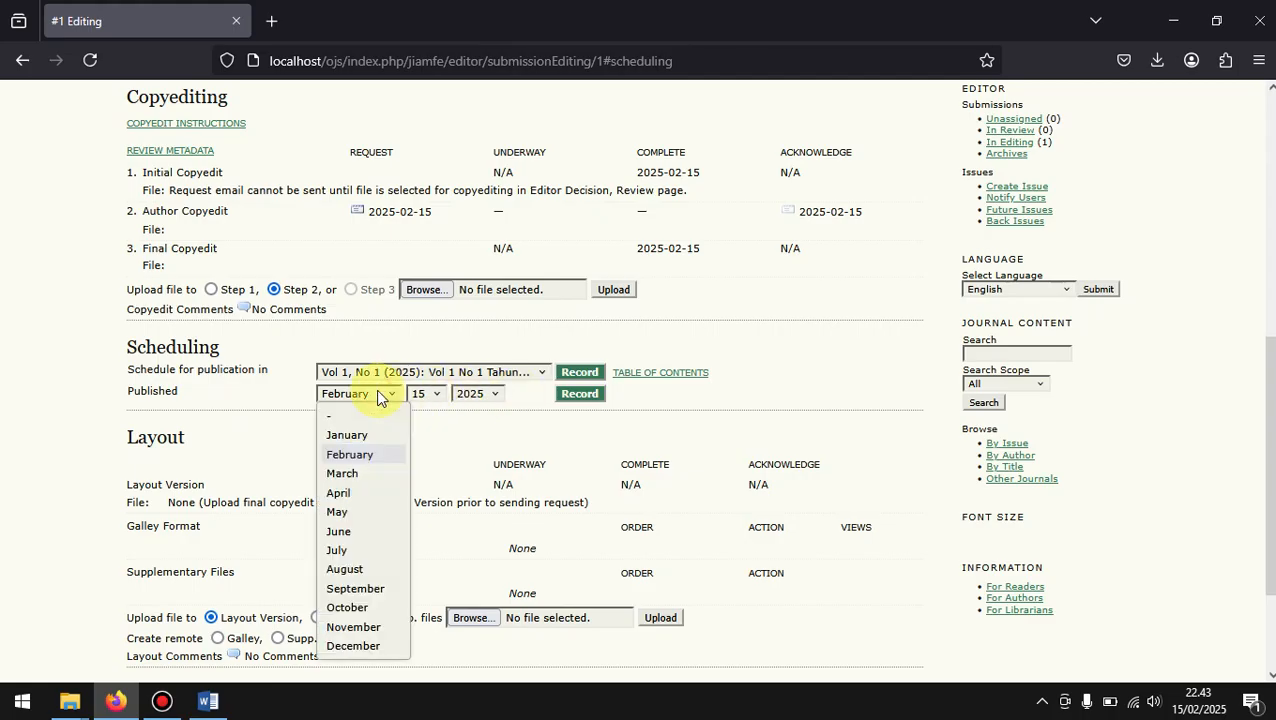
click(500, 412)
Step: Set the layout file upload type to Galley, and open ACC.docx from the Documents folder in Word
scroll(578, 466, down, 3)
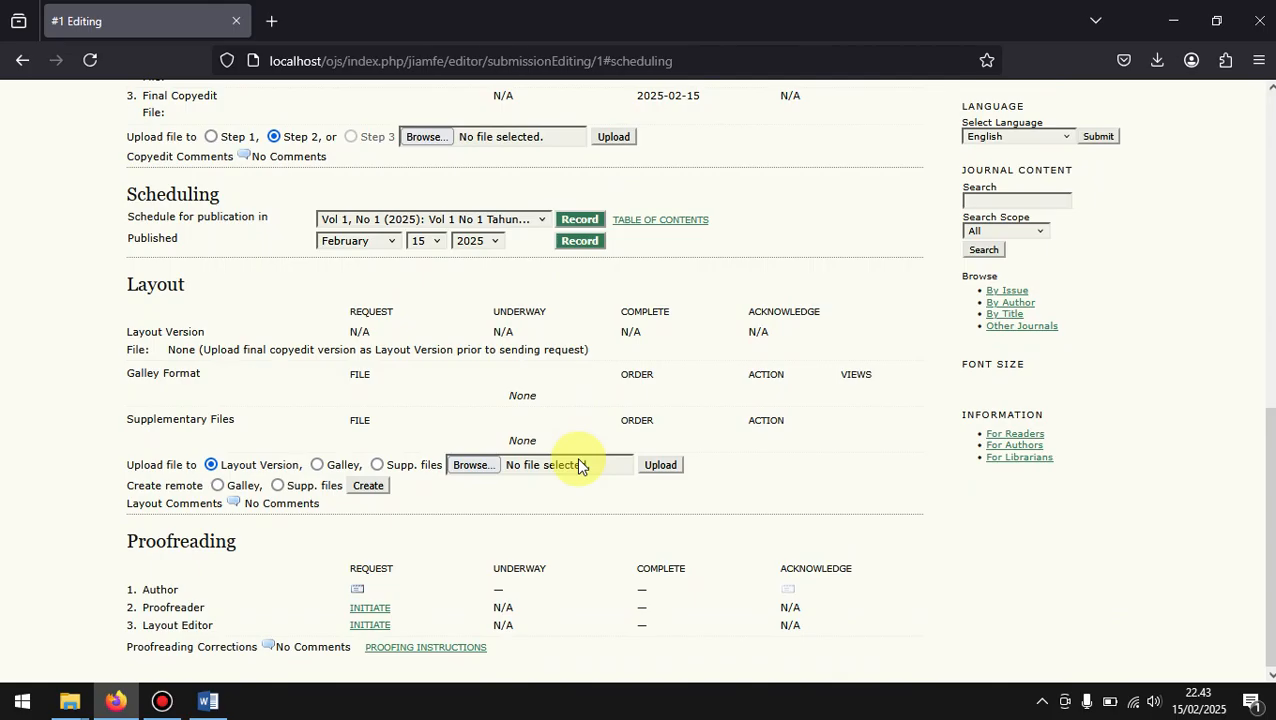
click(316, 466)
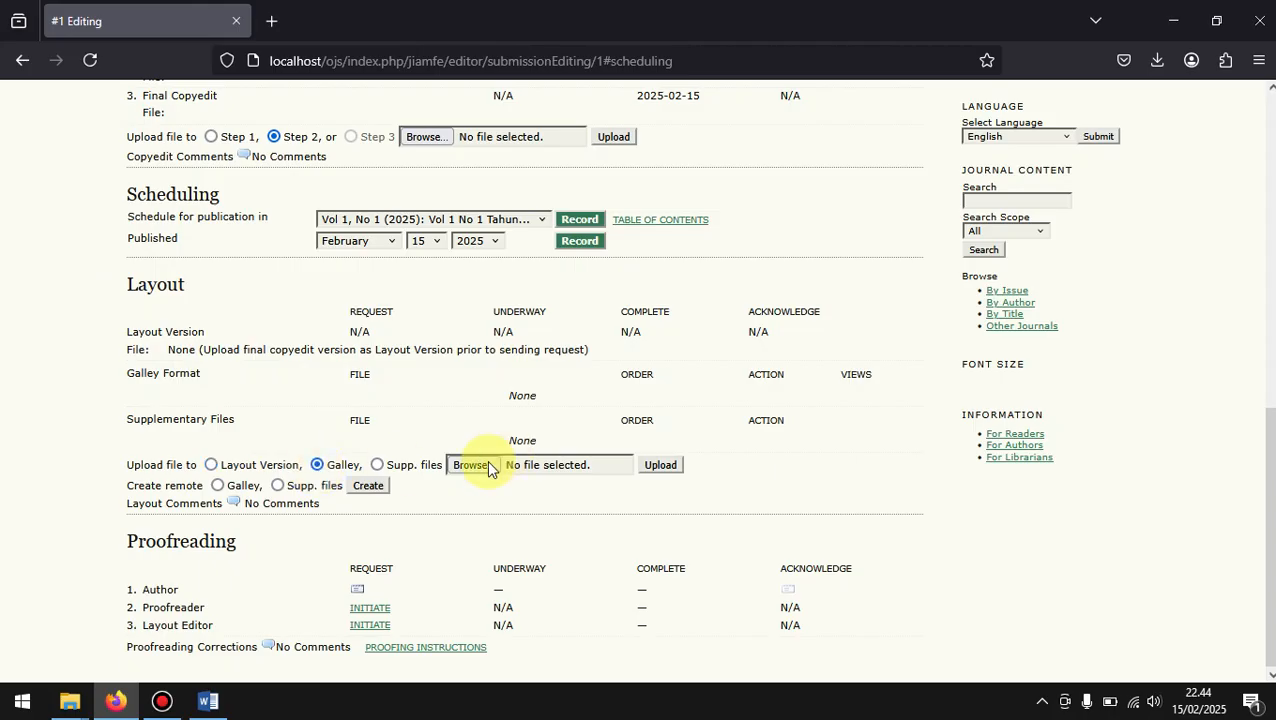
click(208, 700)
click(208, 700)
mouse_move(67, 708)
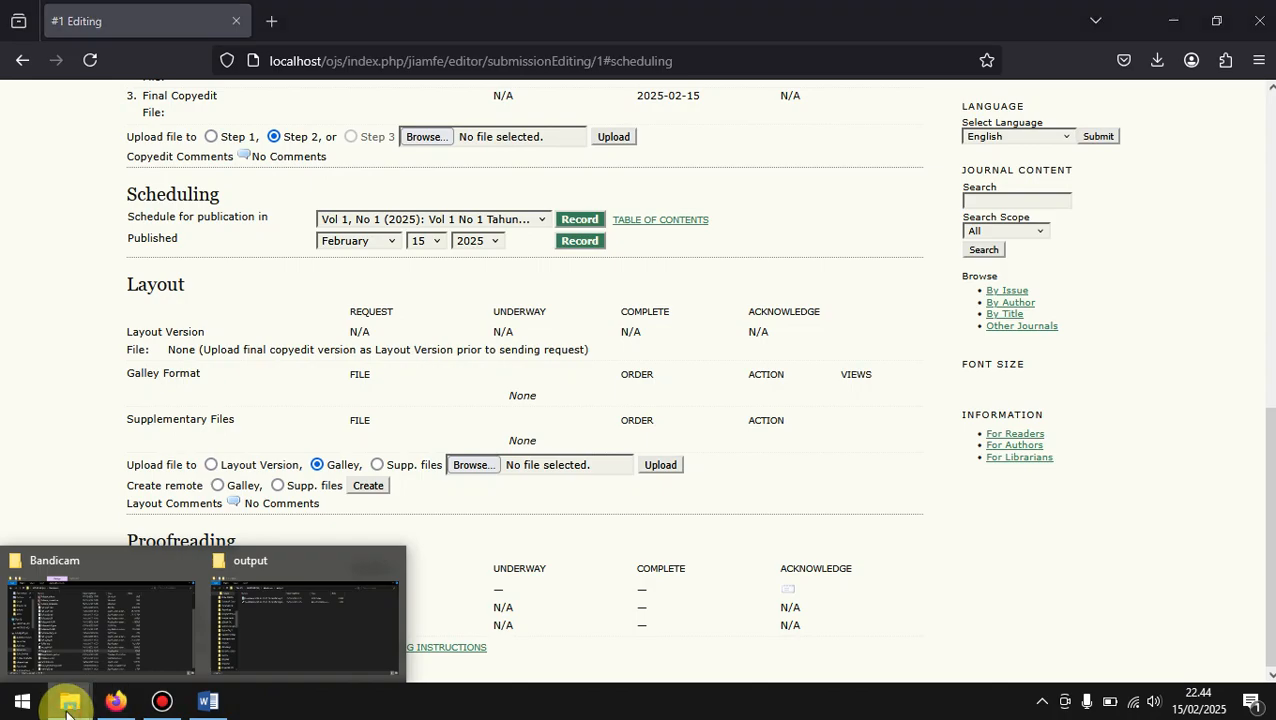
click(142, 620)
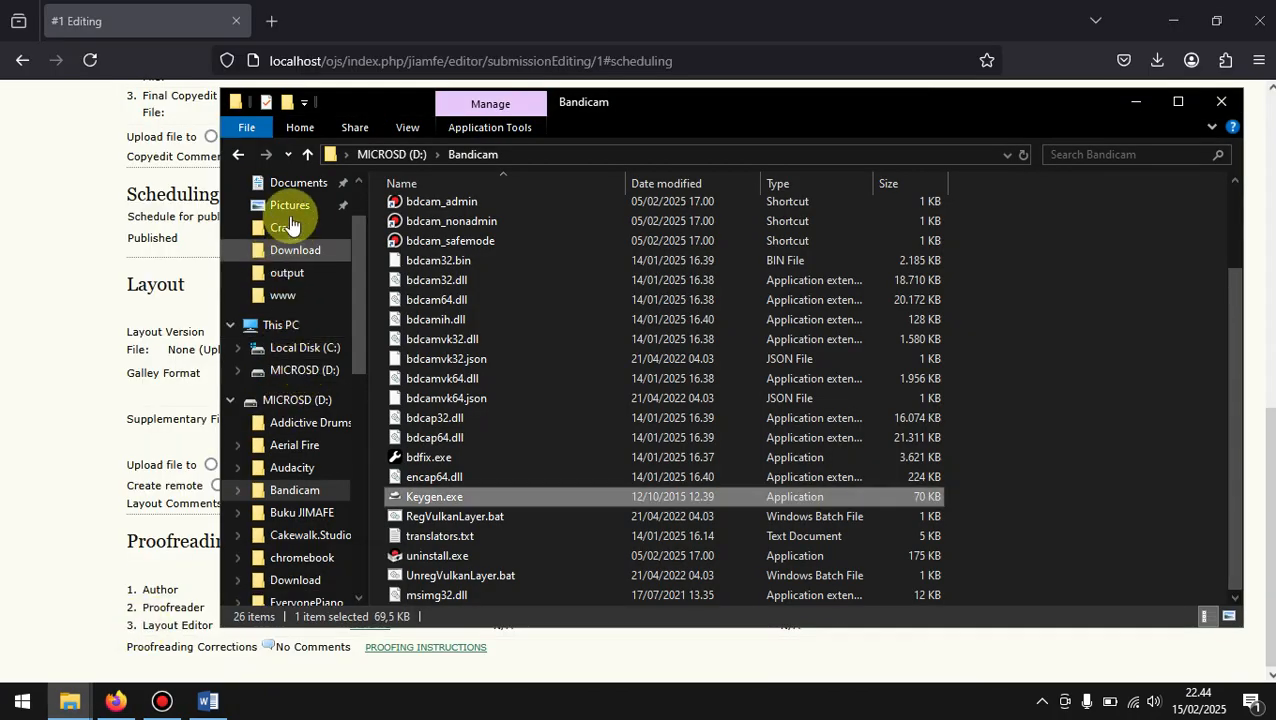
click(292, 186)
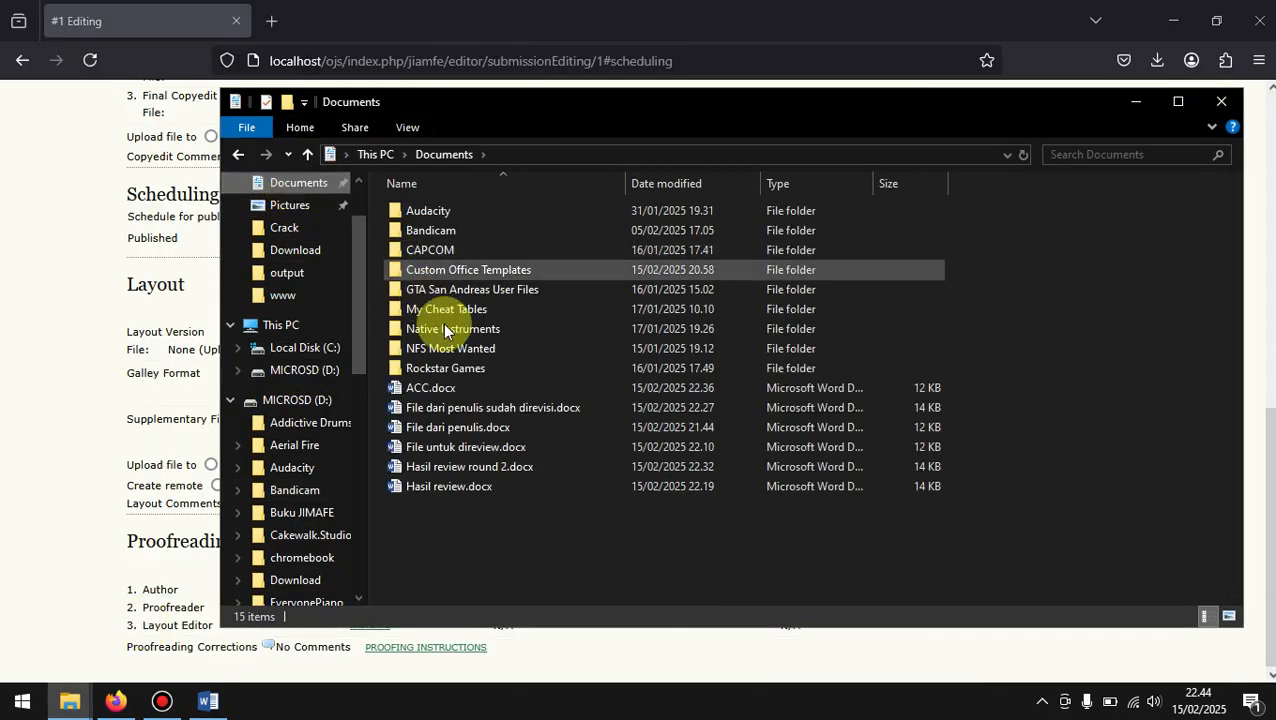
click(485, 392)
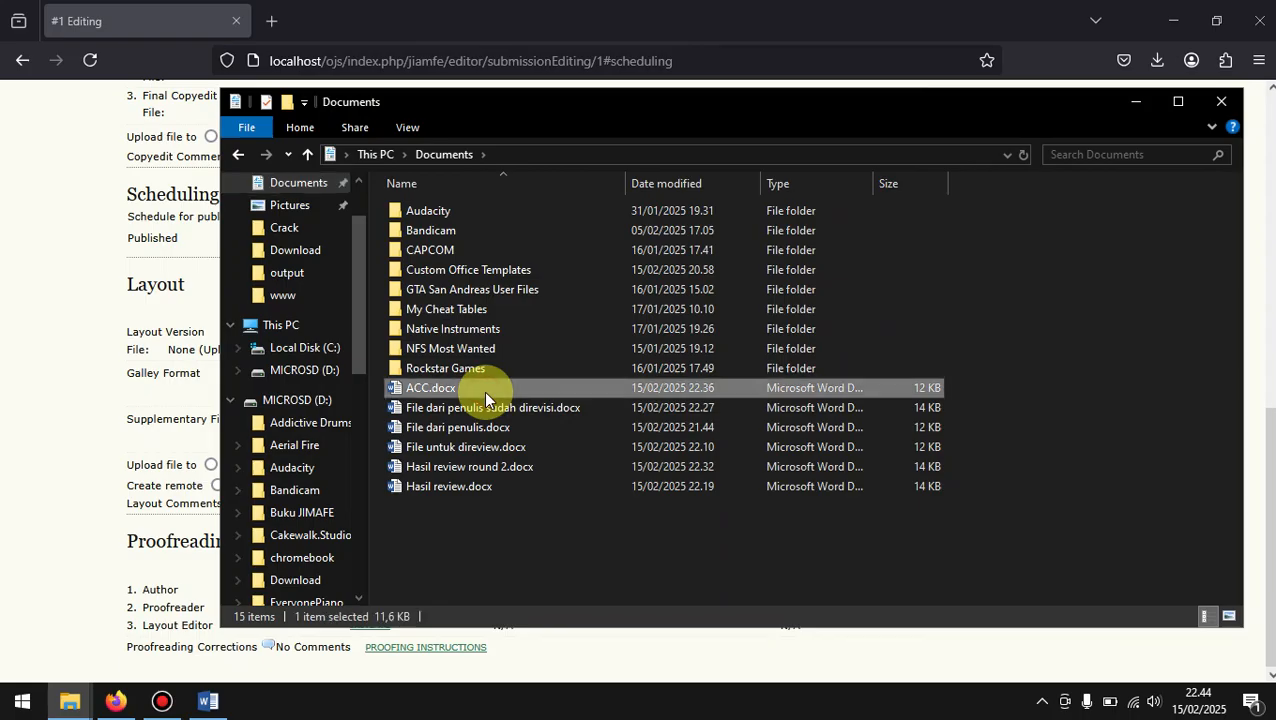
key(Down)
key(Up)
key(Up)
key(Return)
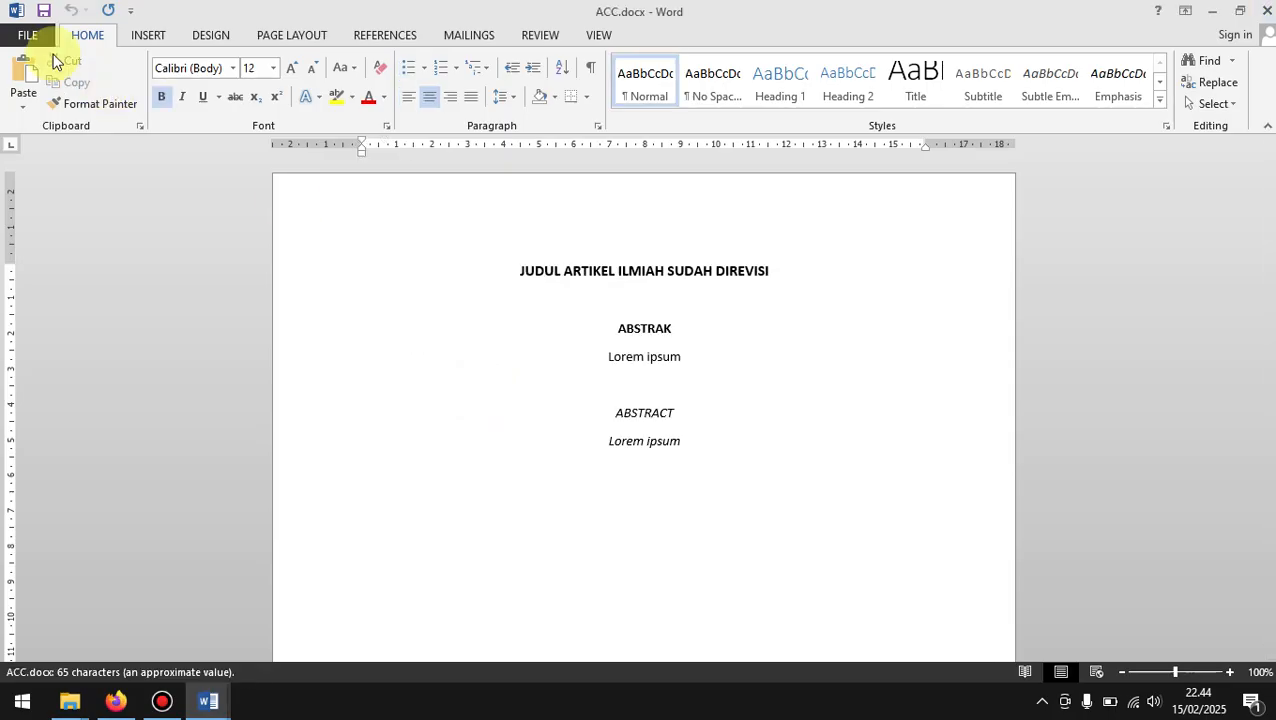
Step: Export the document as ACC.pdf to the Documents folder and close the published PDF
click(24, 40)
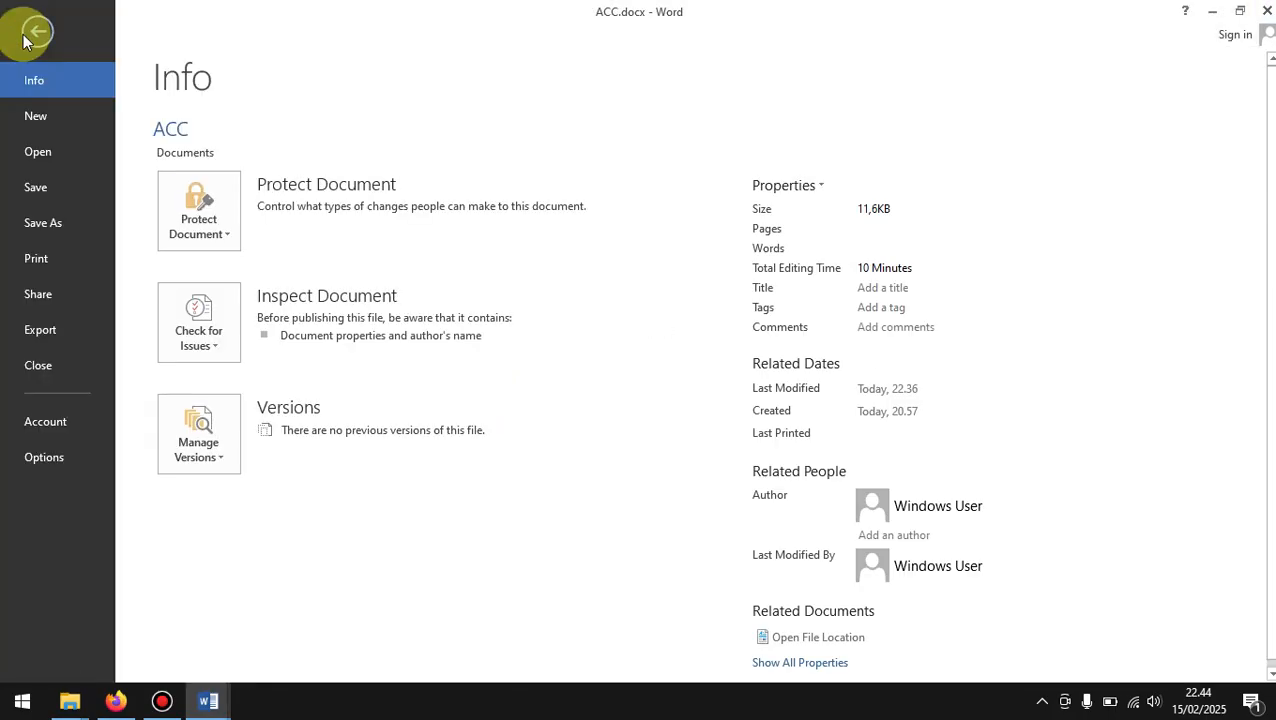
click(49, 339)
click(488, 259)
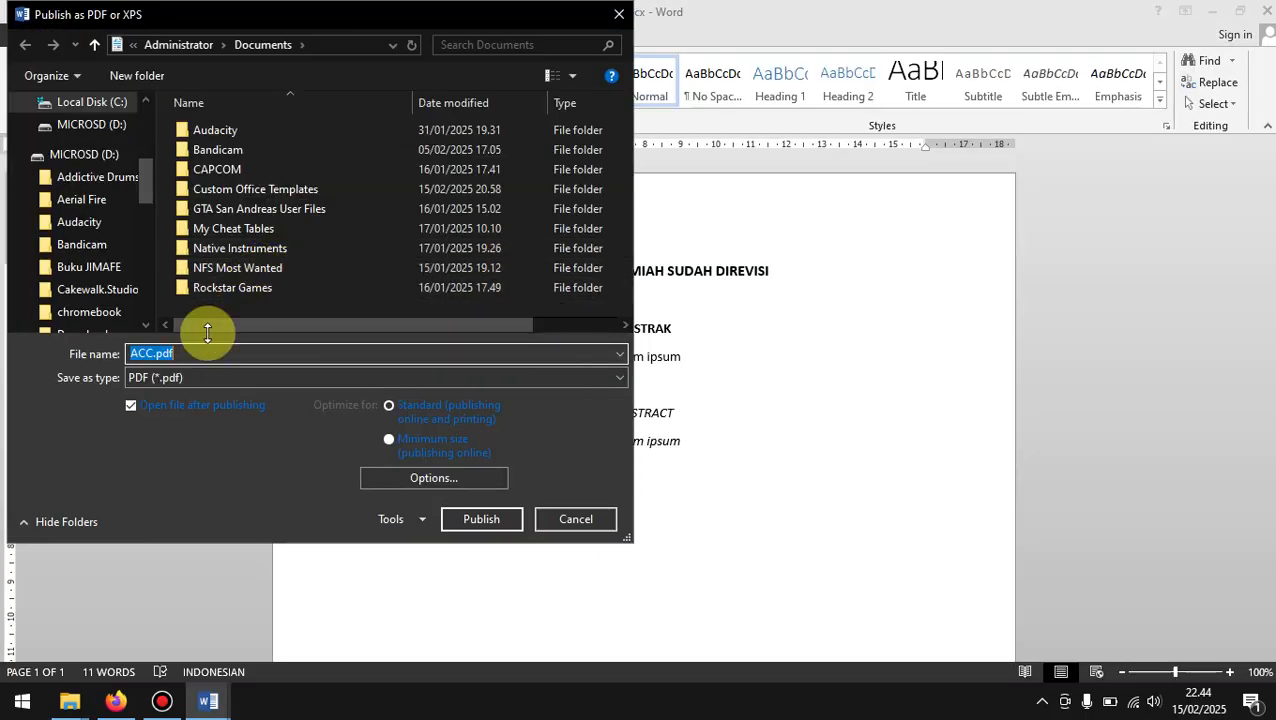
key(Return)
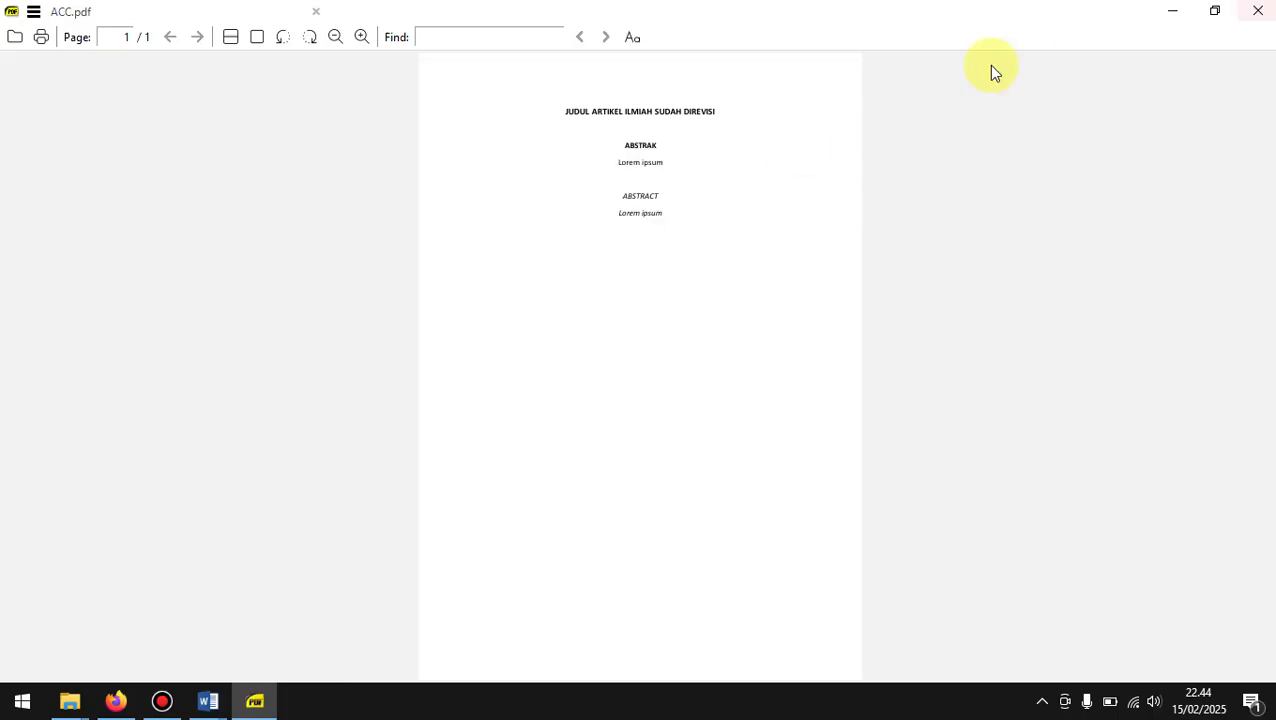
click(1258, 10)
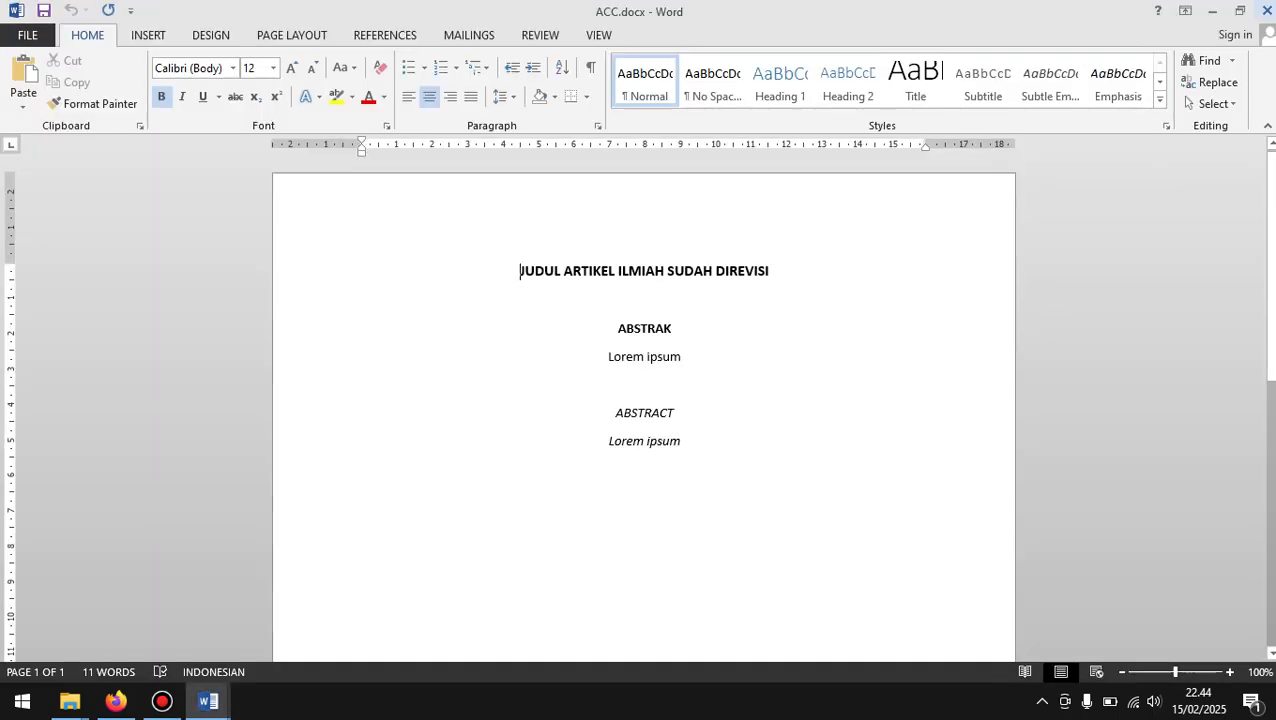
Step: Switch back to the article's Editing page in Firefox and upload ACC.pdf from Documents as the layout galley
click(1214, 10)
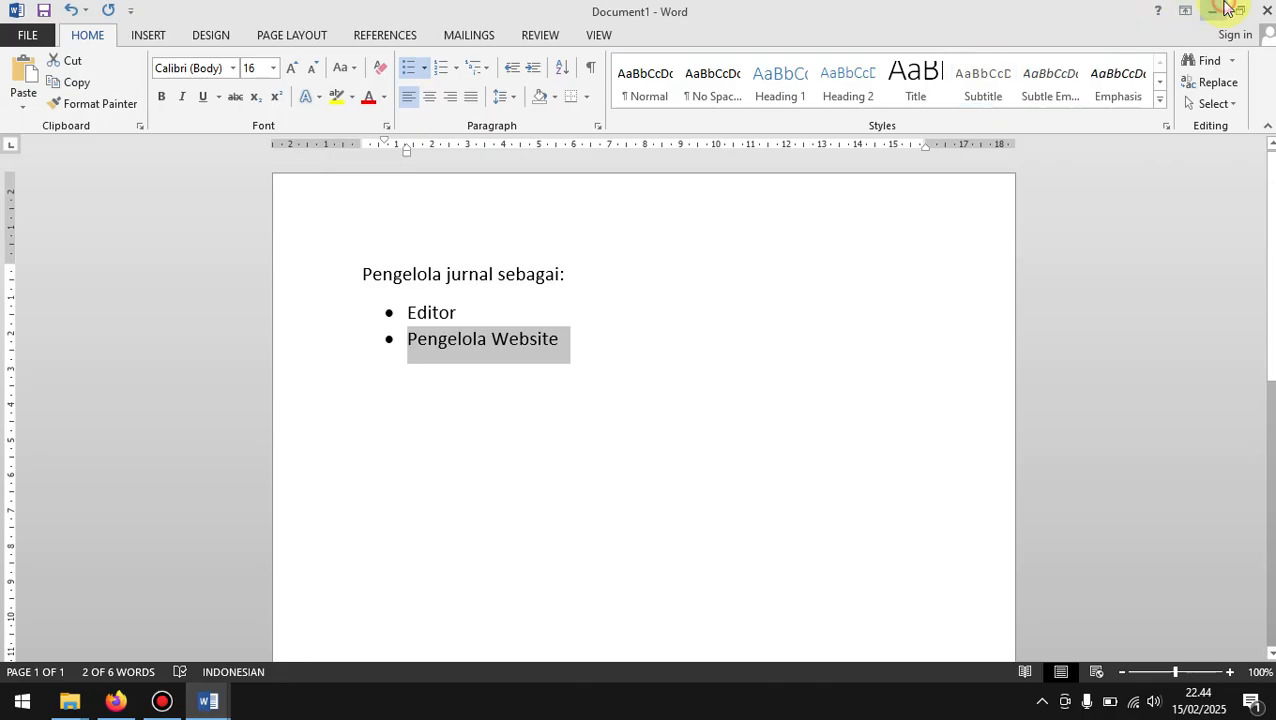
click(1212, 10)
click(0, 505)
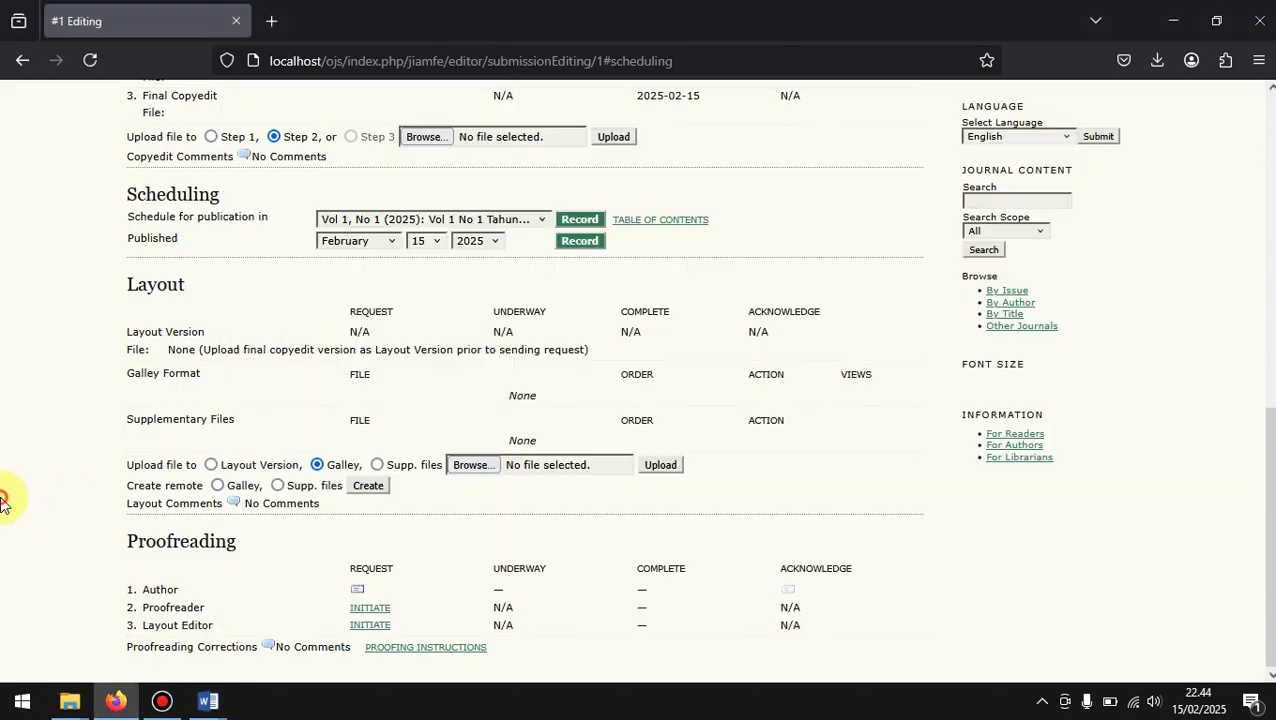
click(514, 462)
scroll(385, 333, down, 3)
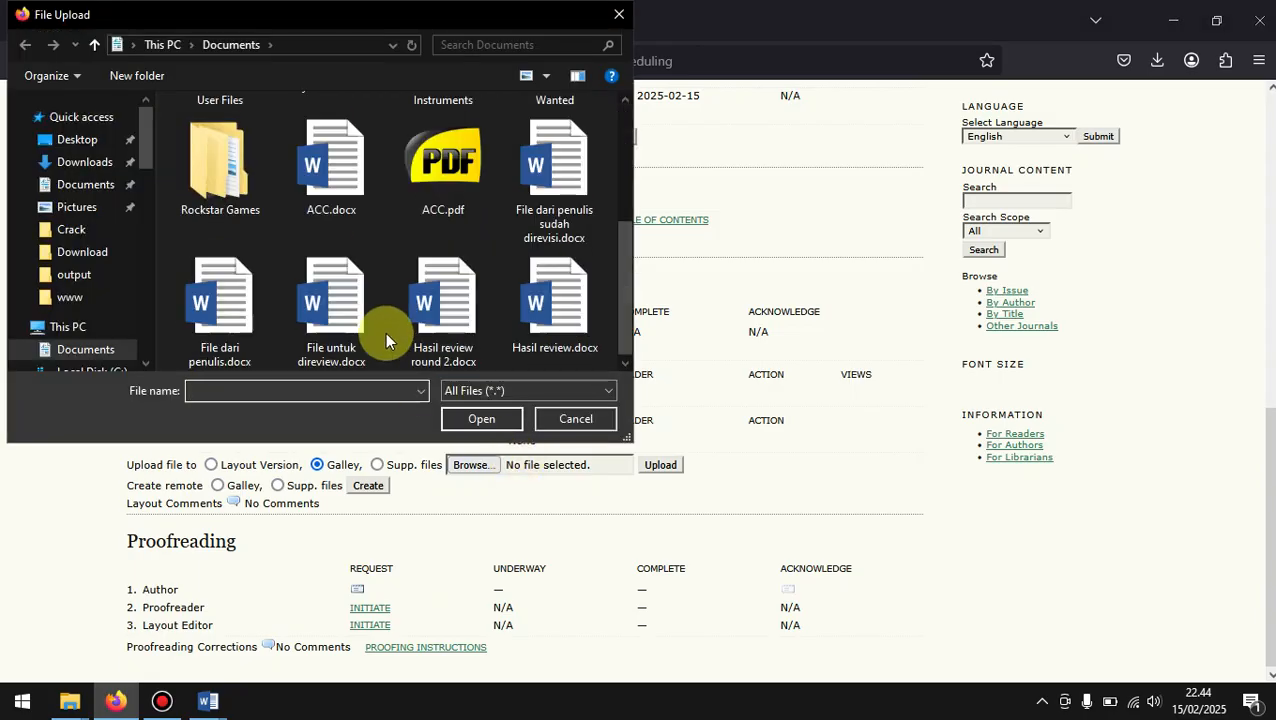
click(449, 196)
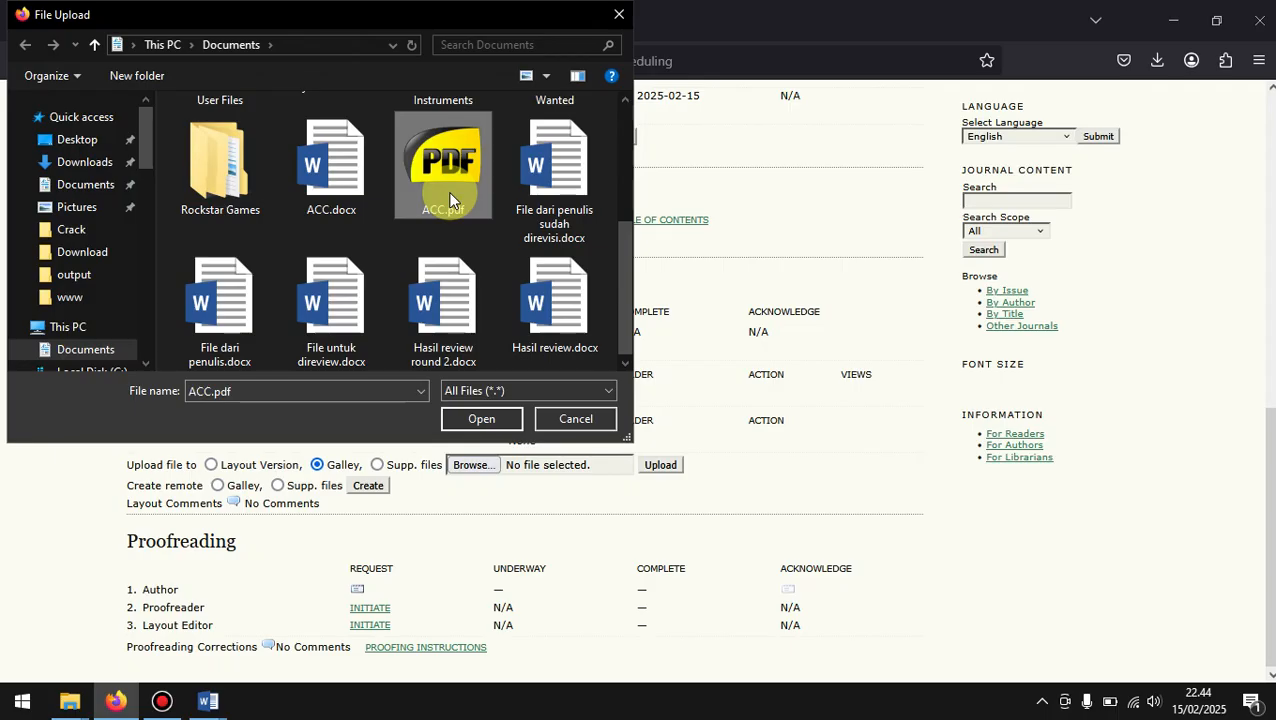
double_click(449, 199)
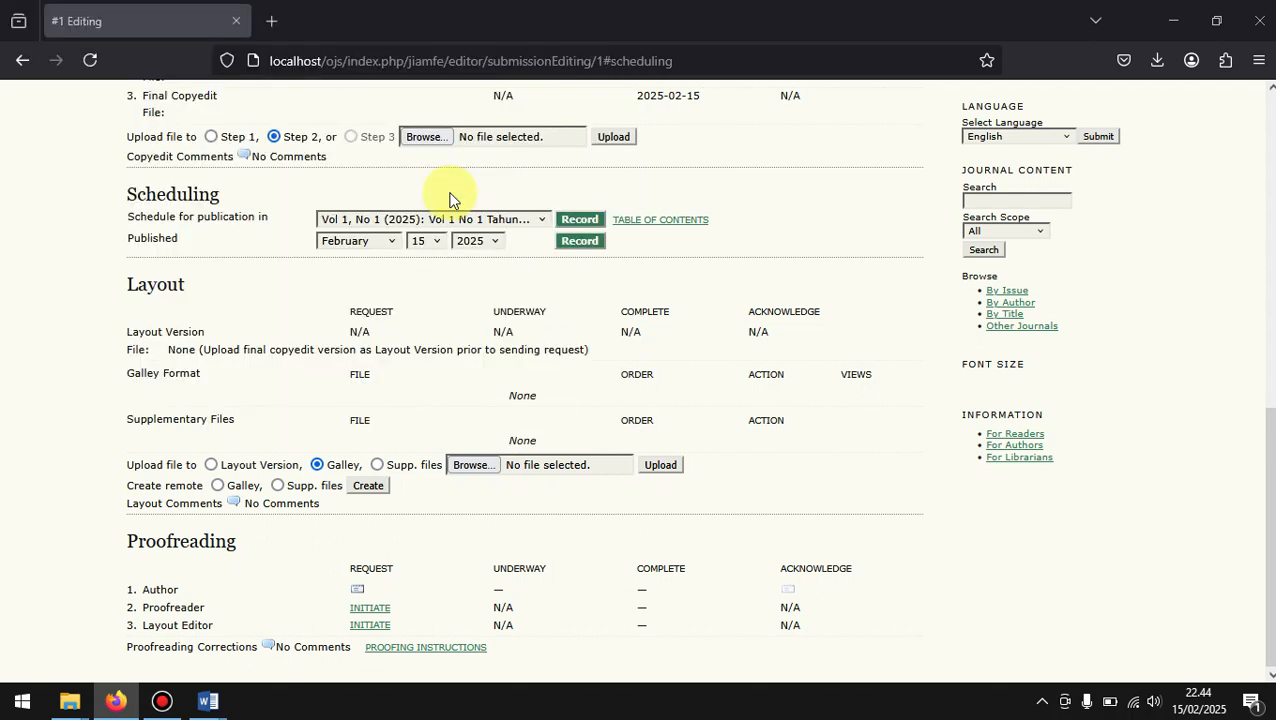
click(659, 470)
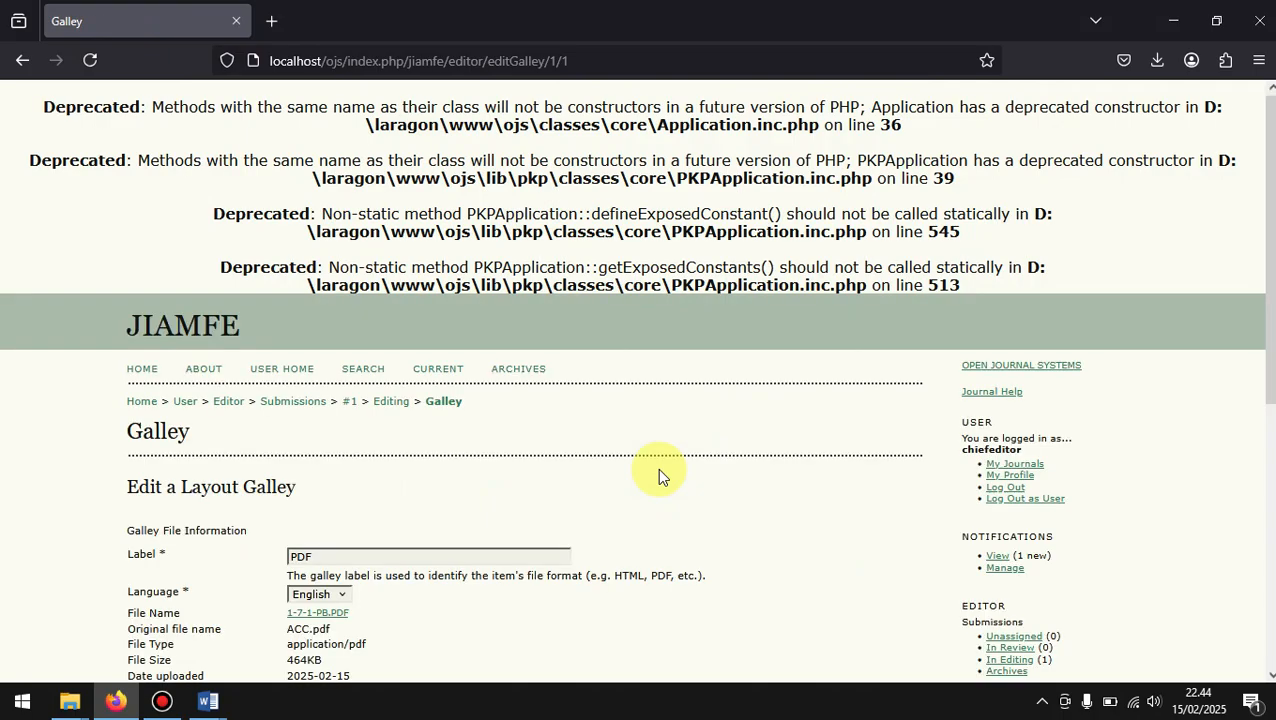
Step: Keep PDF as the label of the uploaded layout galley and save the galley information
scroll(437, 575, down, 3)
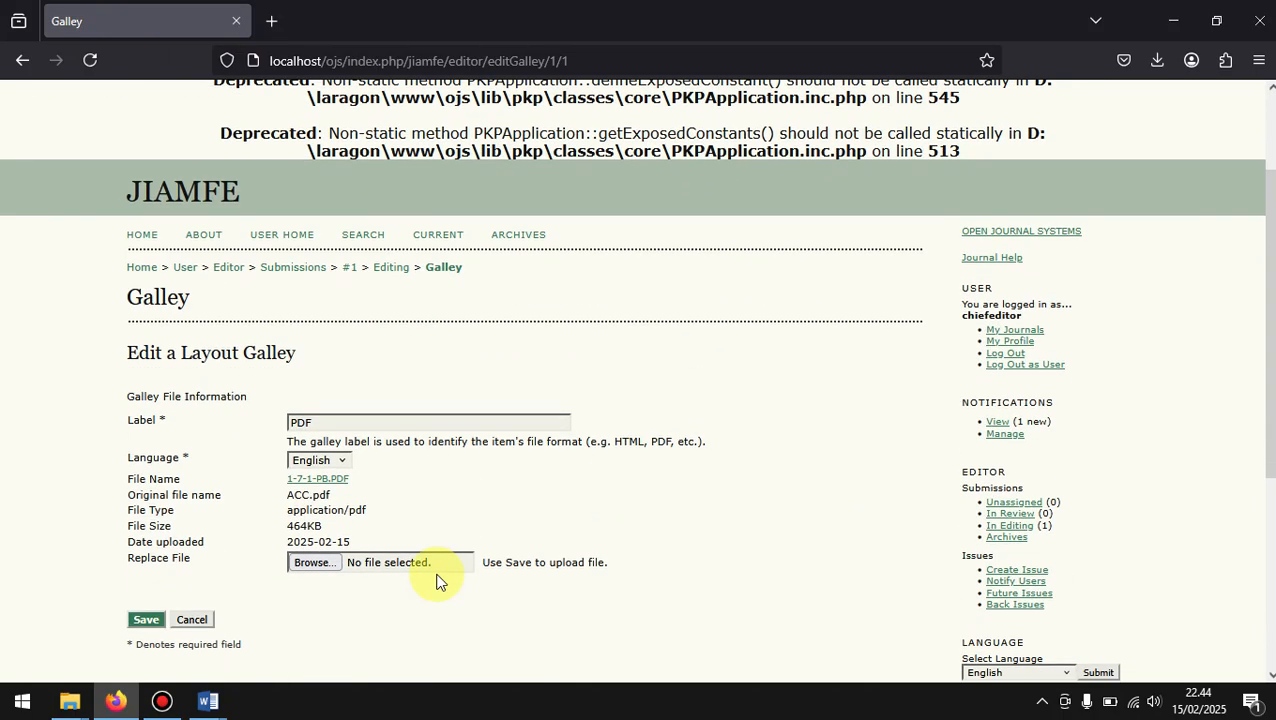
click(323, 422)
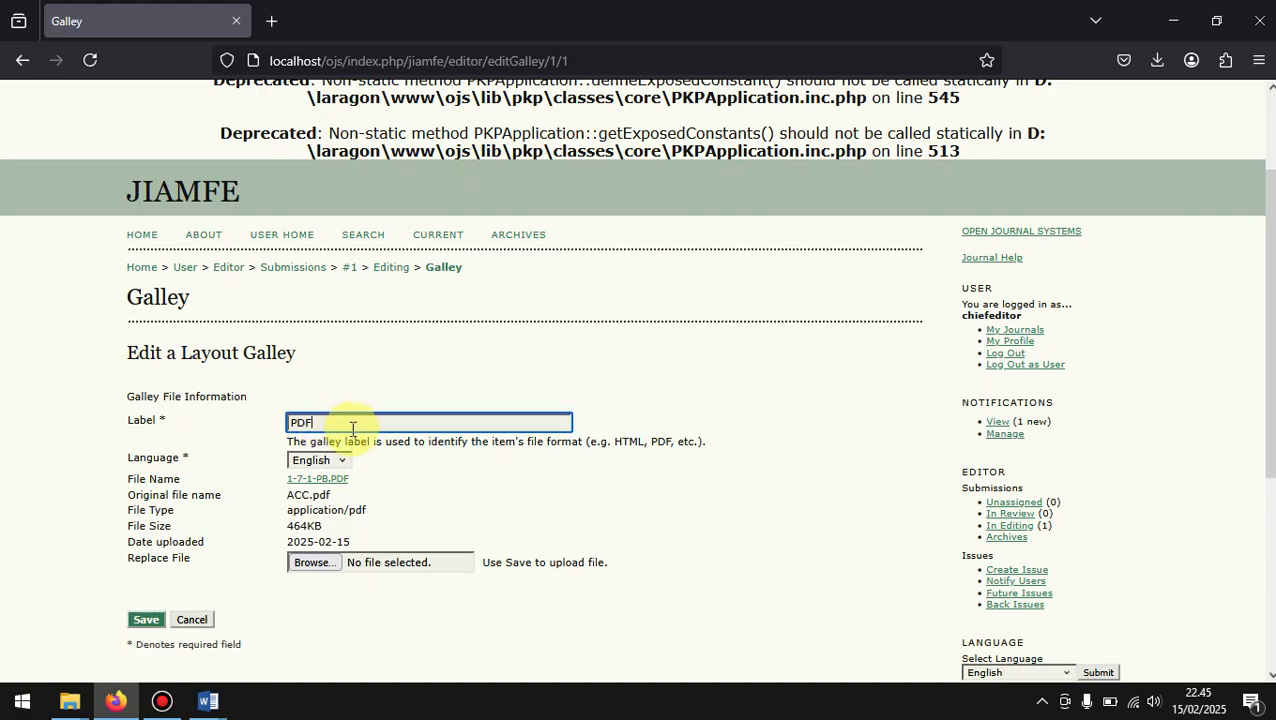
scroll(311, 437, down, 2)
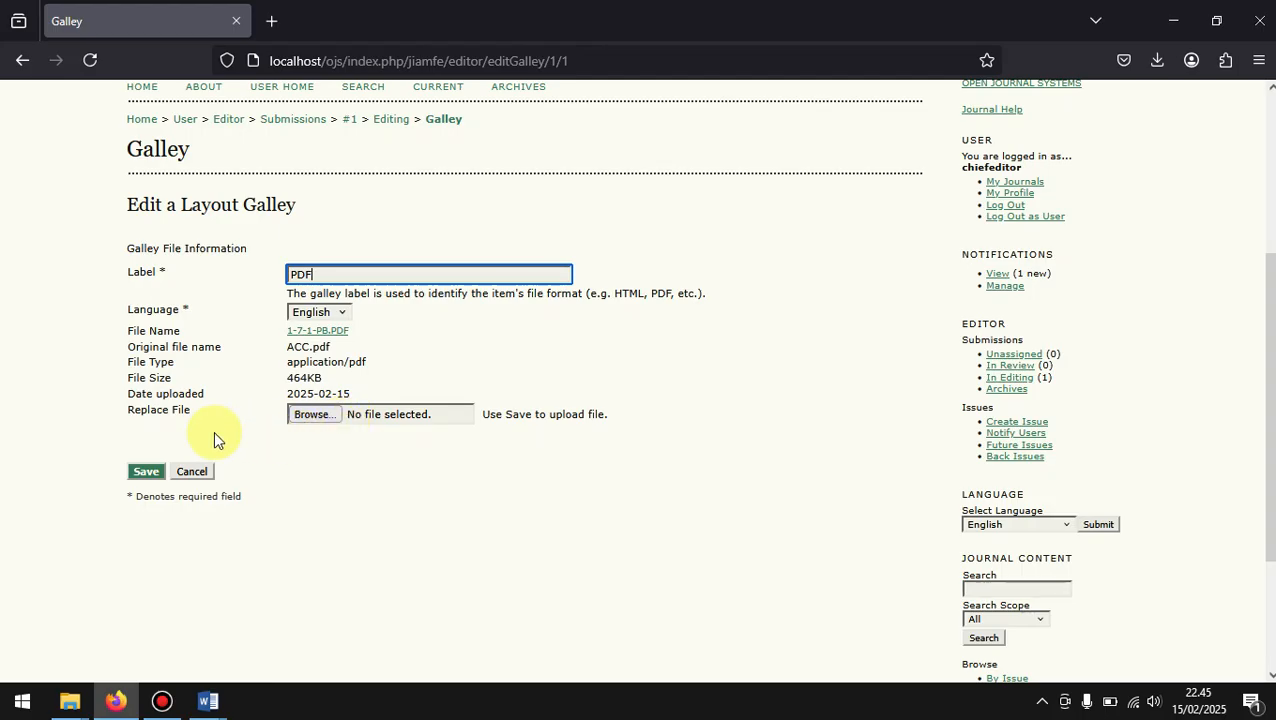
click(148, 472)
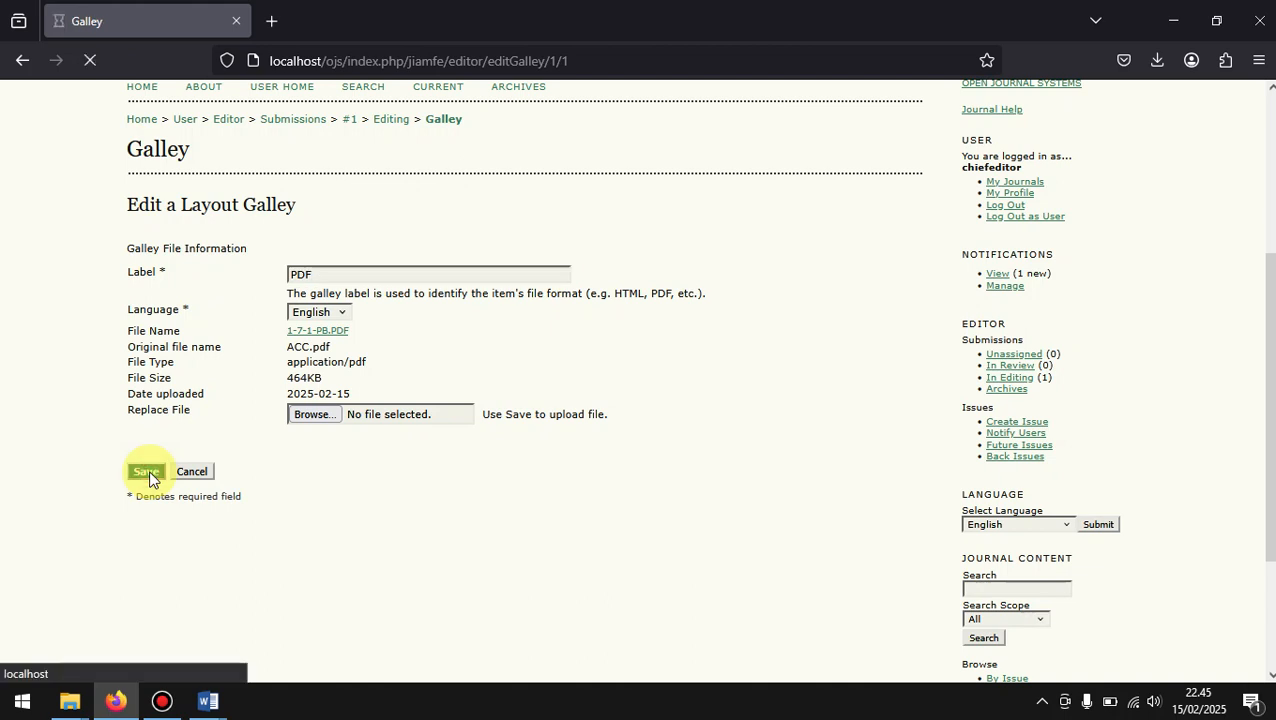
scroll(148, 475, down, 6)
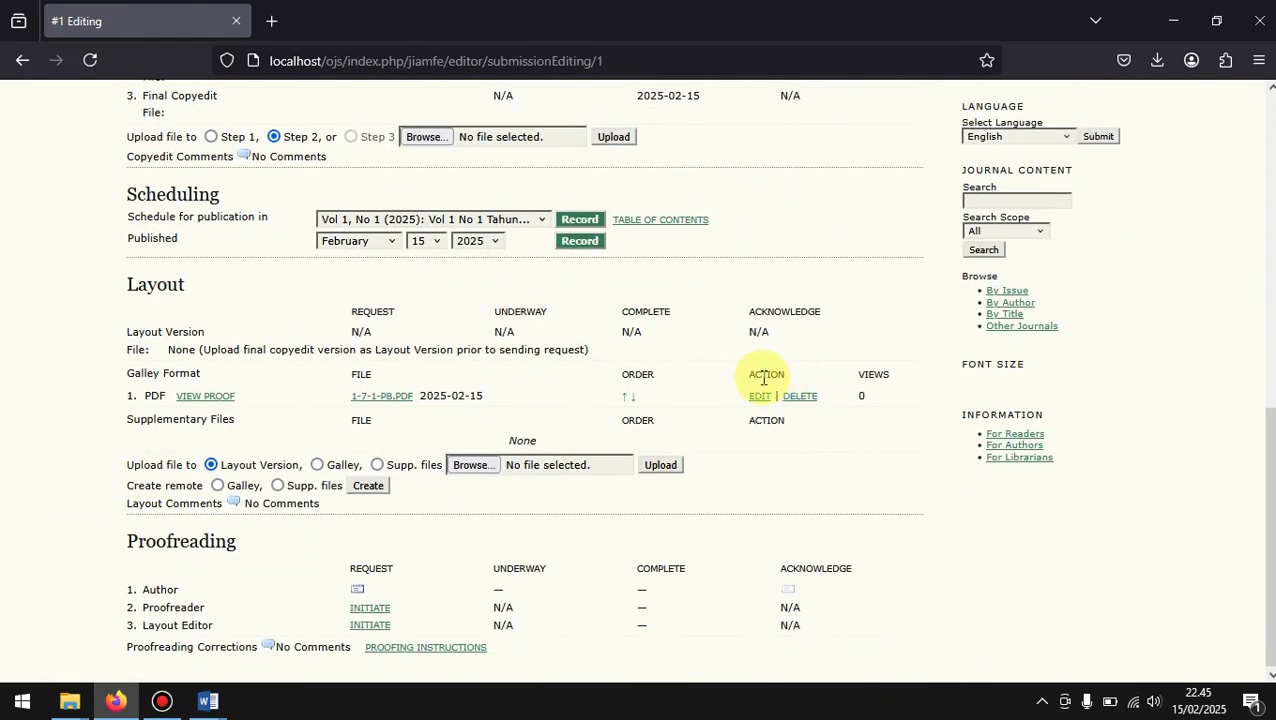
Step: Reopen the PDF galley for editing to examine its file replacement option in Documents, and cancel without choosing a file
click(758, 397)
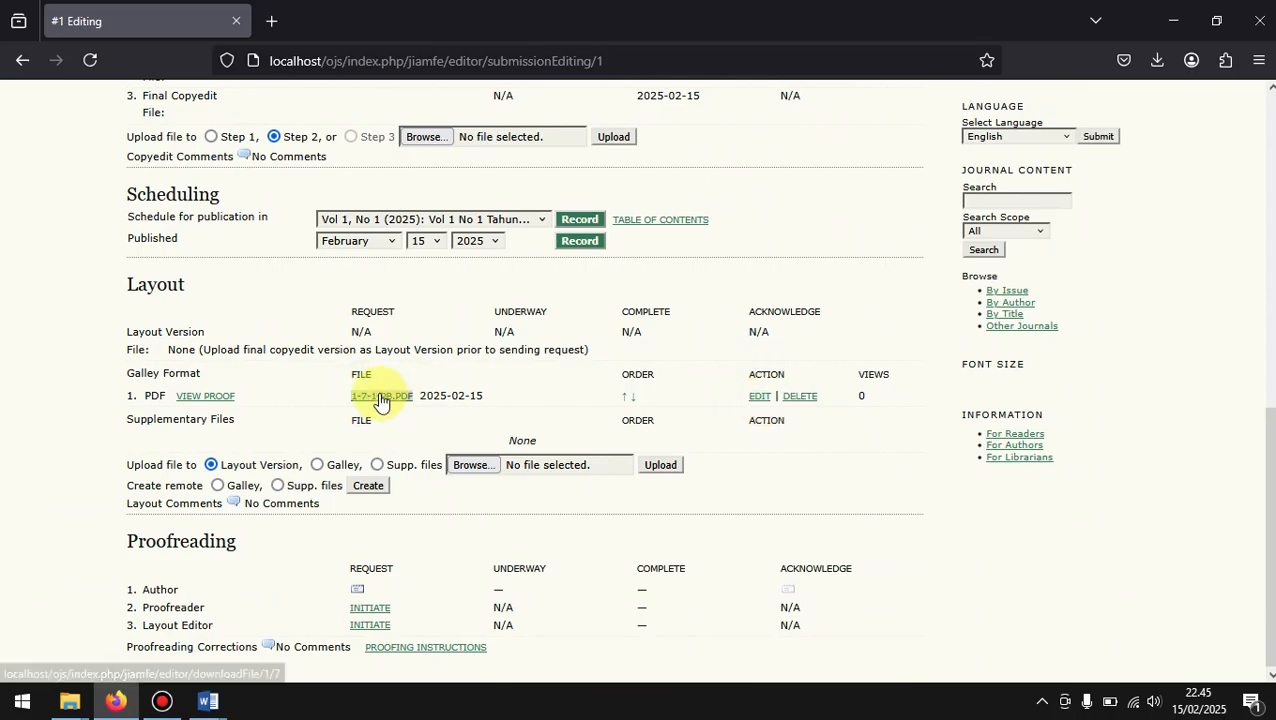
click(756, 400)
scroll(756, 403, down, 3)
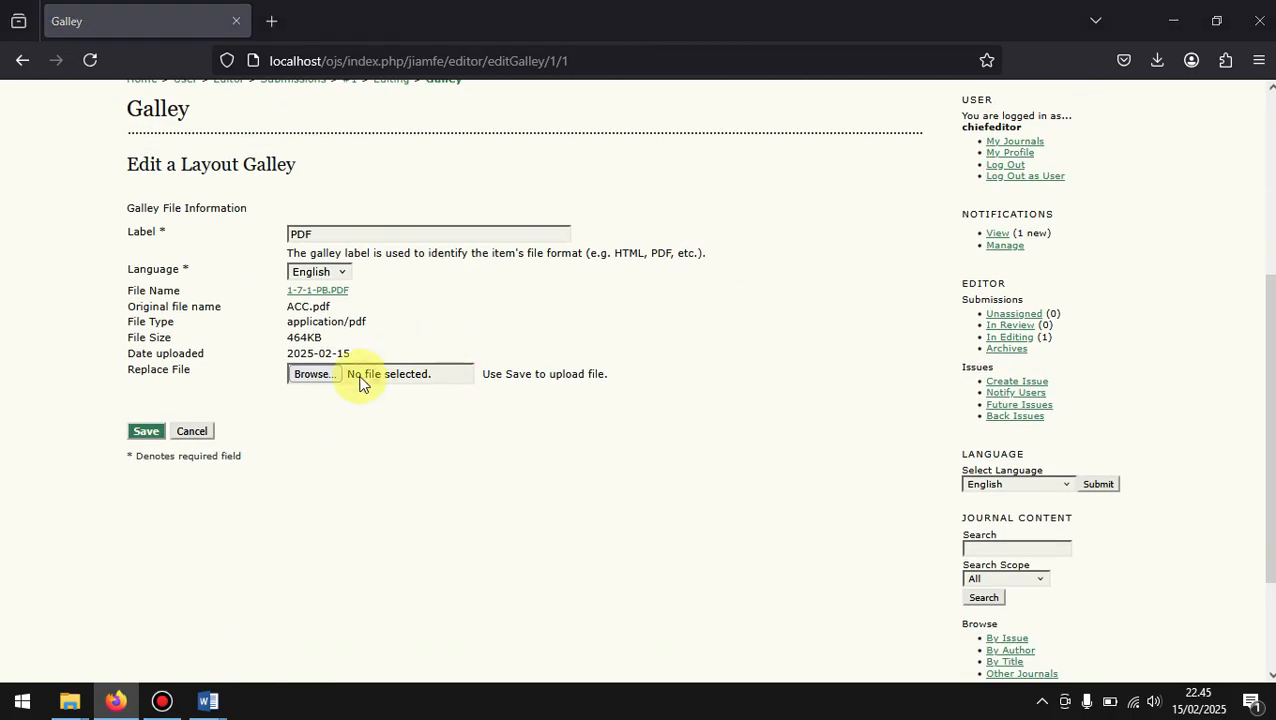
click(362, 384)
scroll(415, 279, down, 3)
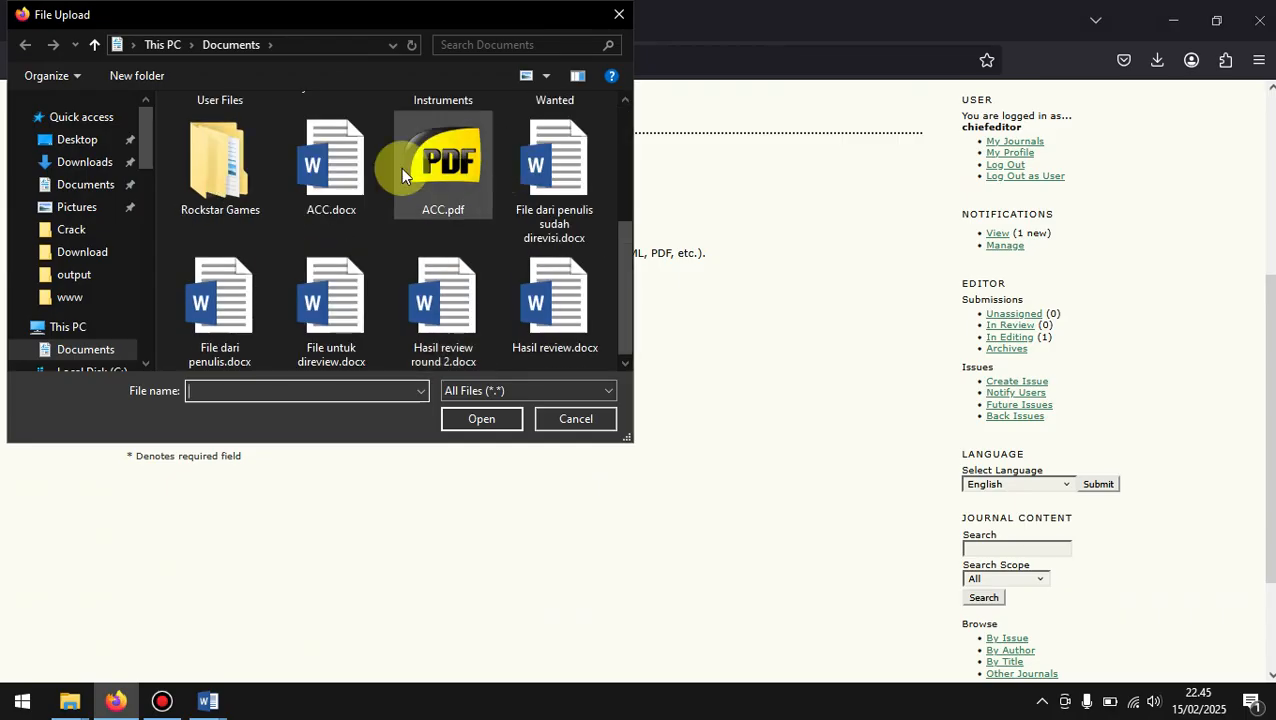
click(568, 418)
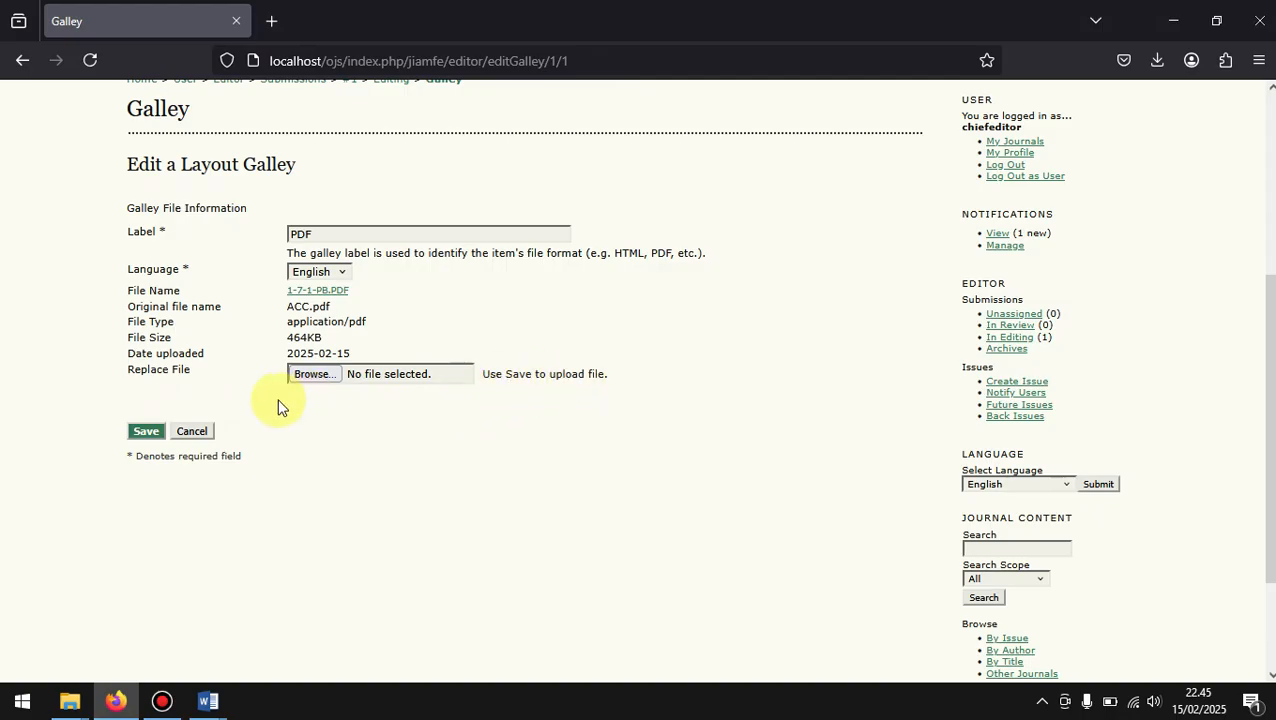
click(192, 431)
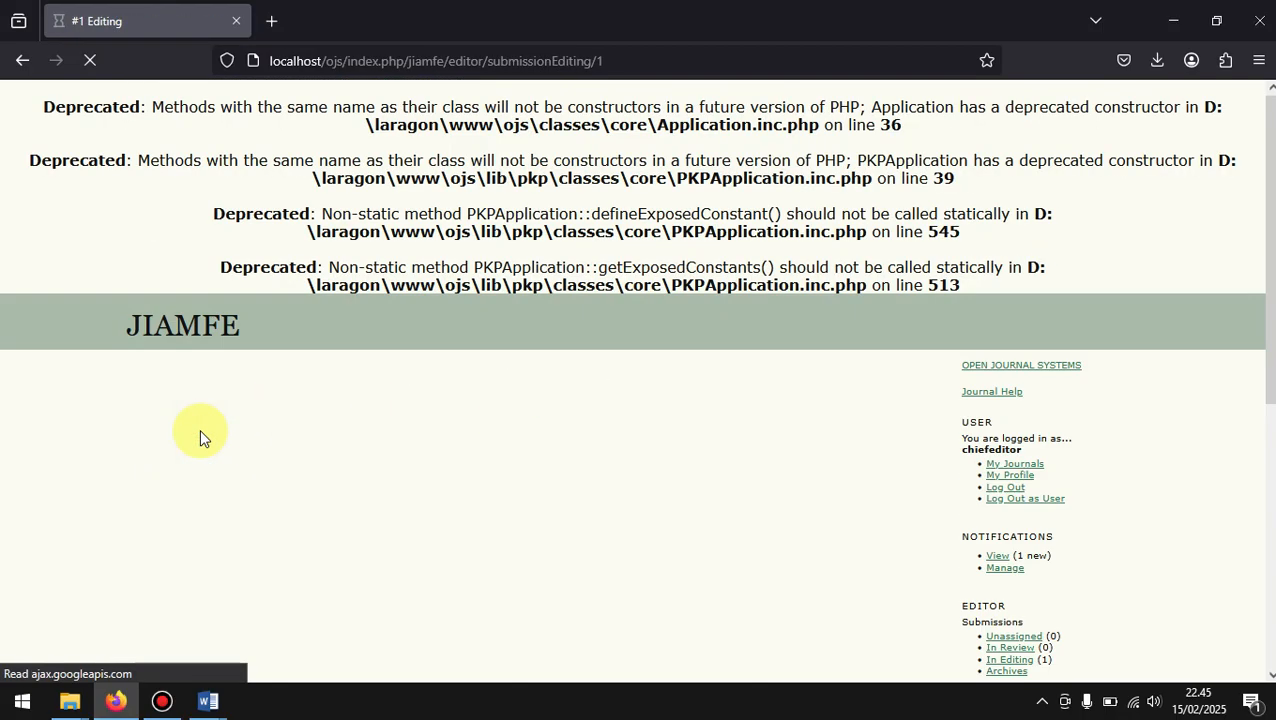
Step: Review the article's Editing page, covering its copyediting, scheduling, layout and proofreading sections
scroll(590, 450, down, 5)
scroll(591, 452, down, 4)
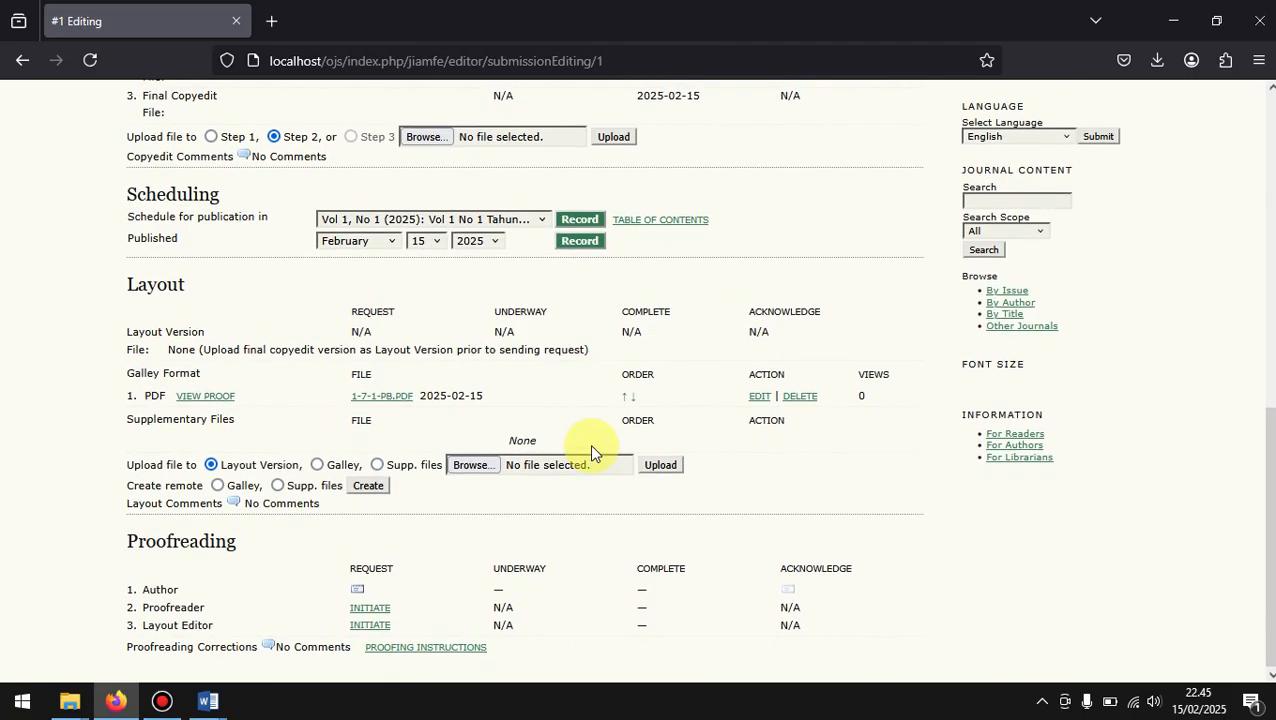
scroll(555, 473, down, 1)
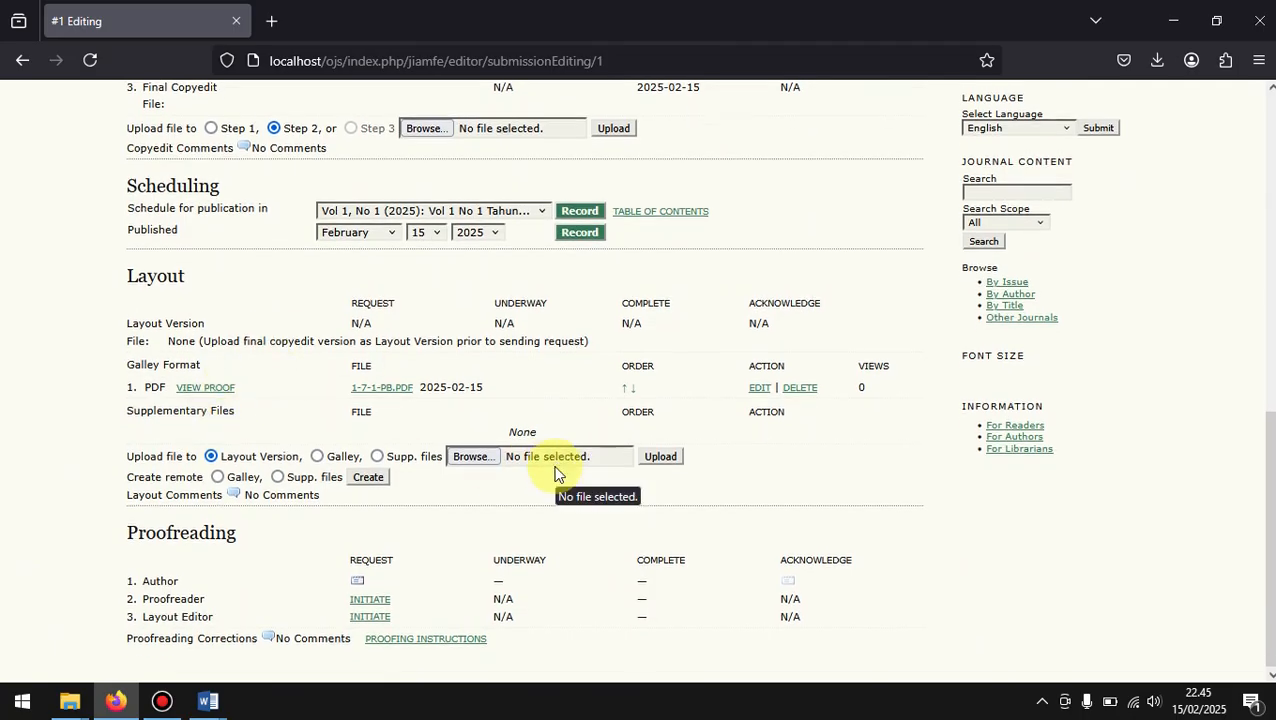
scroll(555, 473, up, 10)
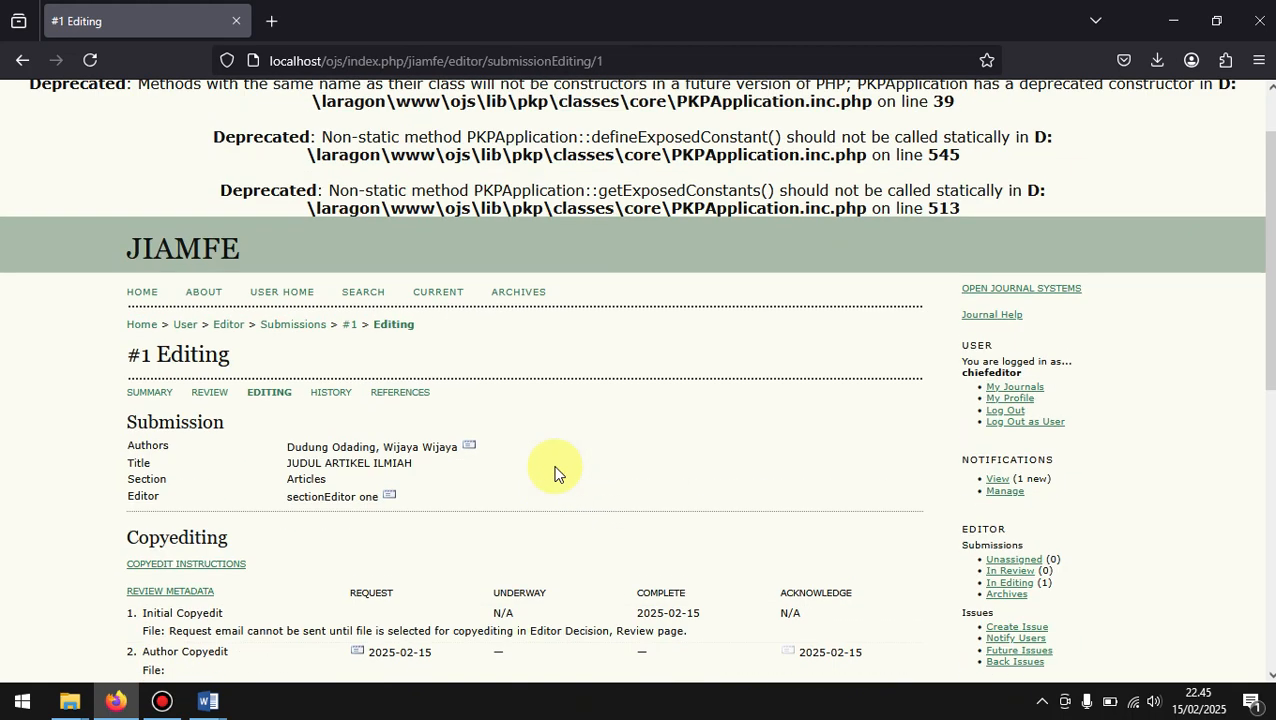
scroll(556, 473, down, 1)
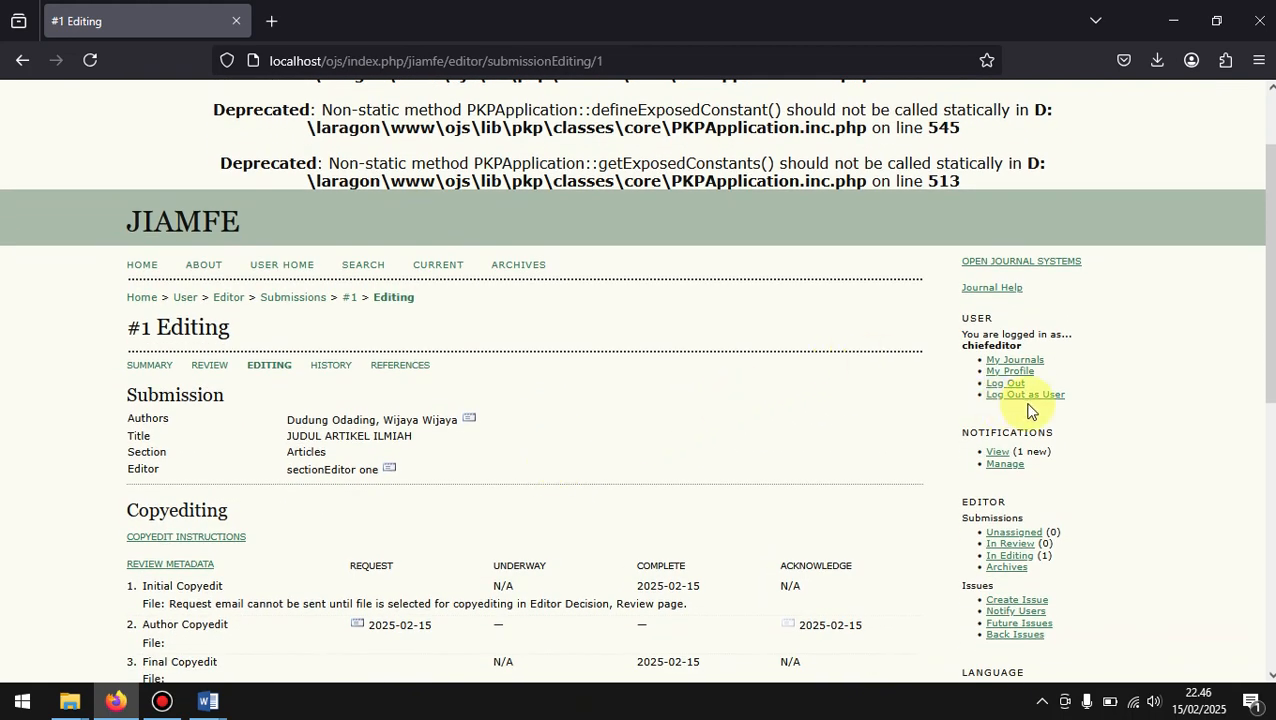
scroll(592, 470, down, 6)
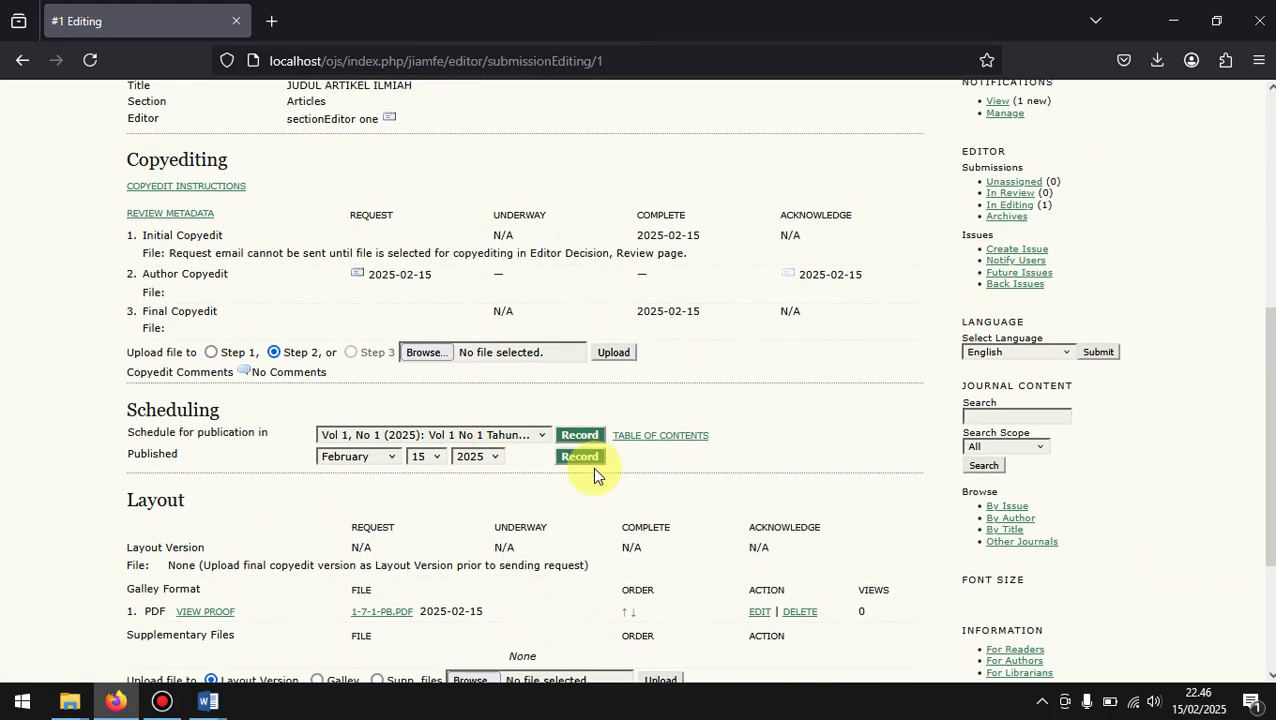
scroll(533, 338, up, 4)
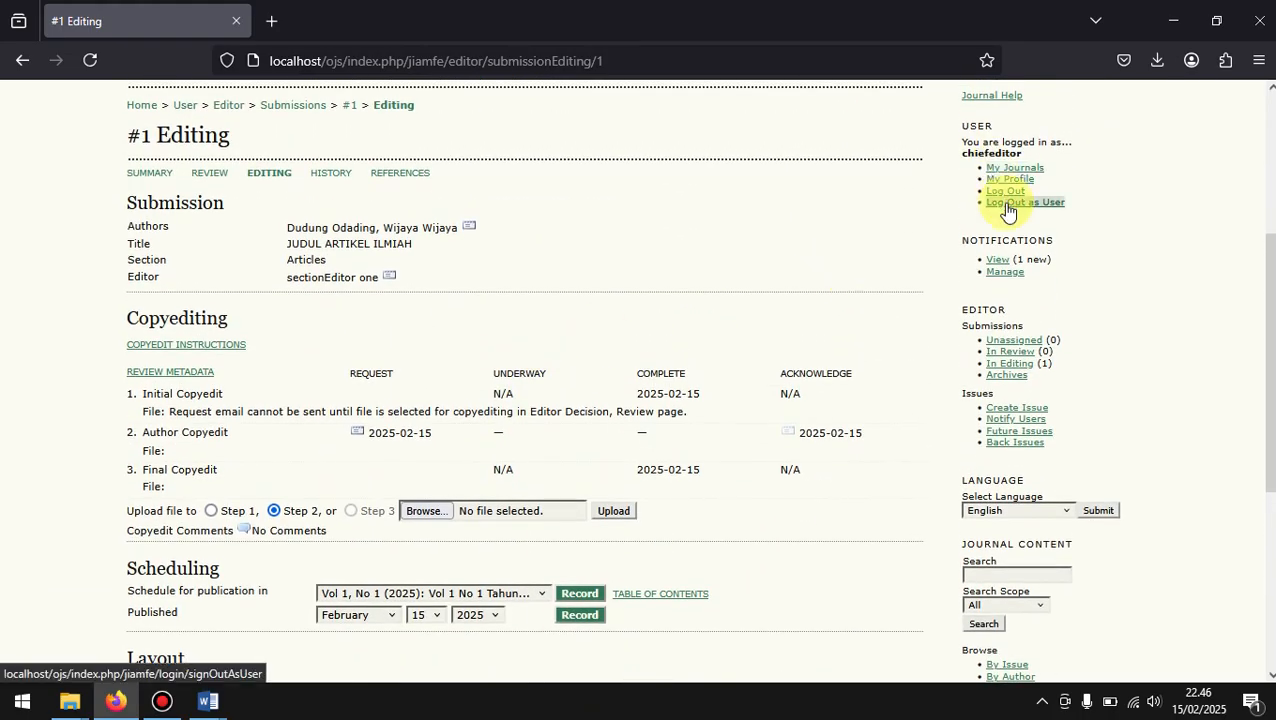
scroll(256, 316, up, 3)
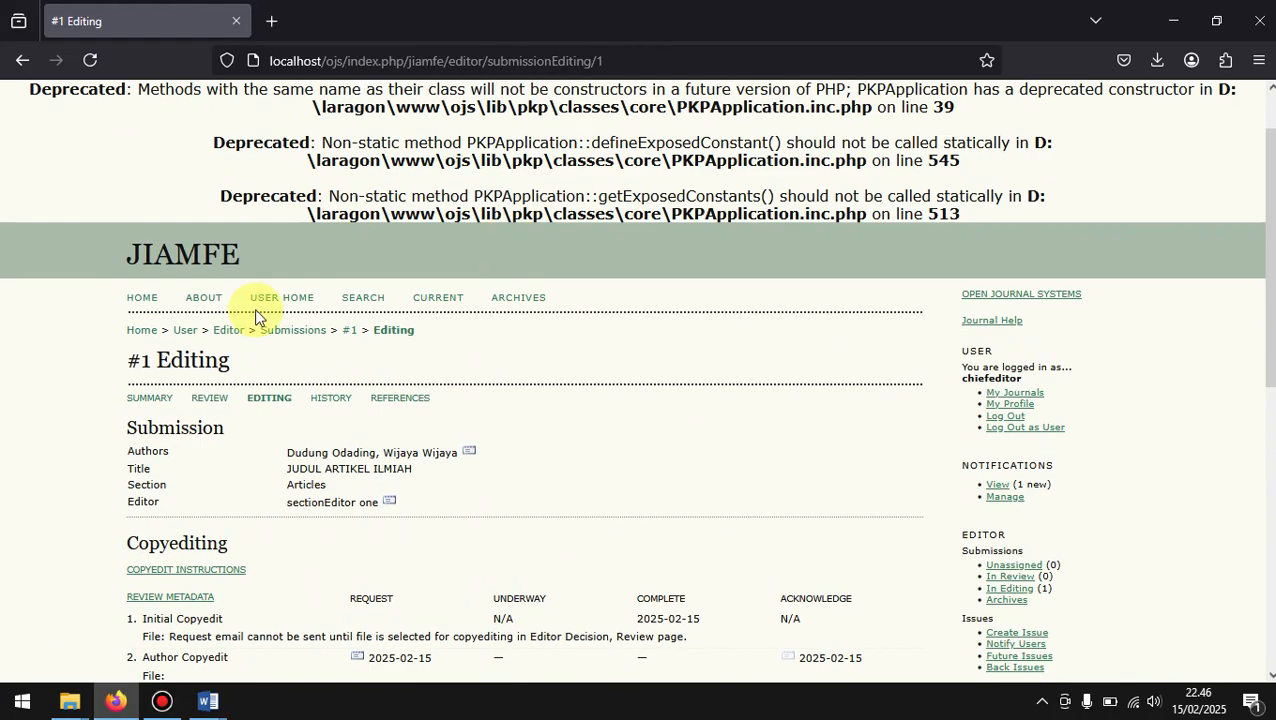
Step: Return to User Home, open the journal's home page in a new tab and check its Archives for published issues
click(180, 338)
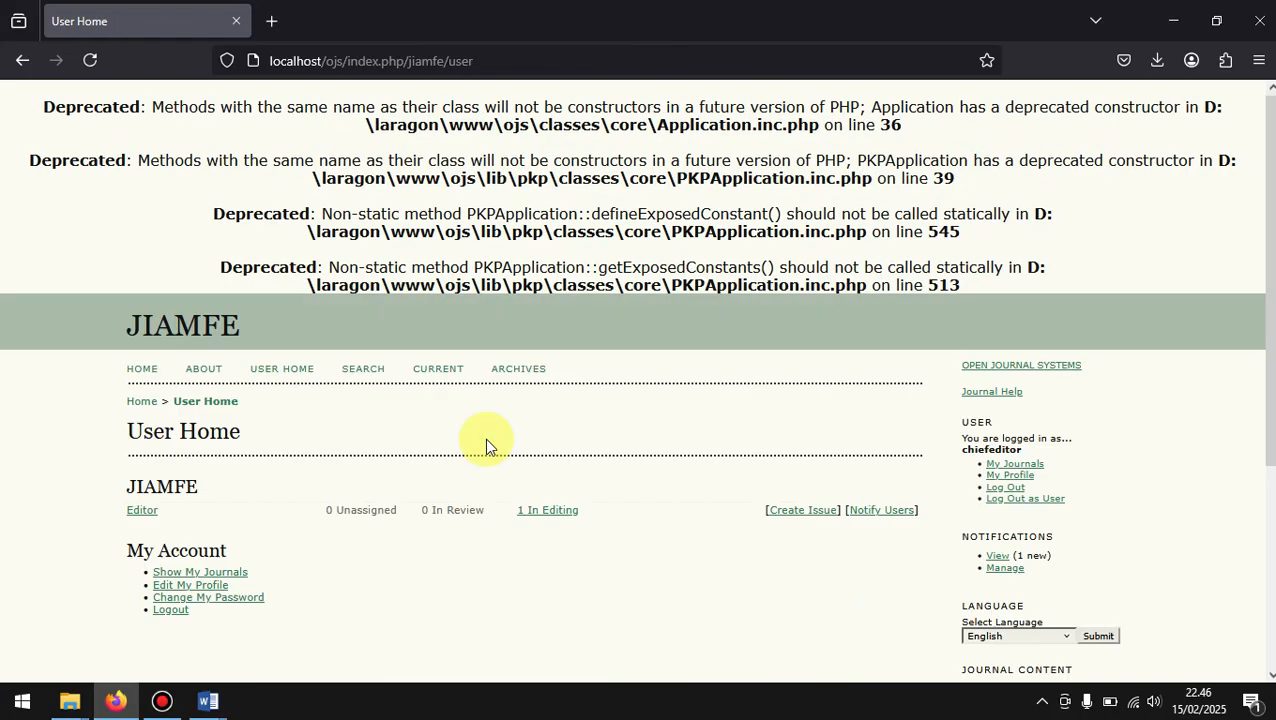
scroll(484, 438, down, 2)
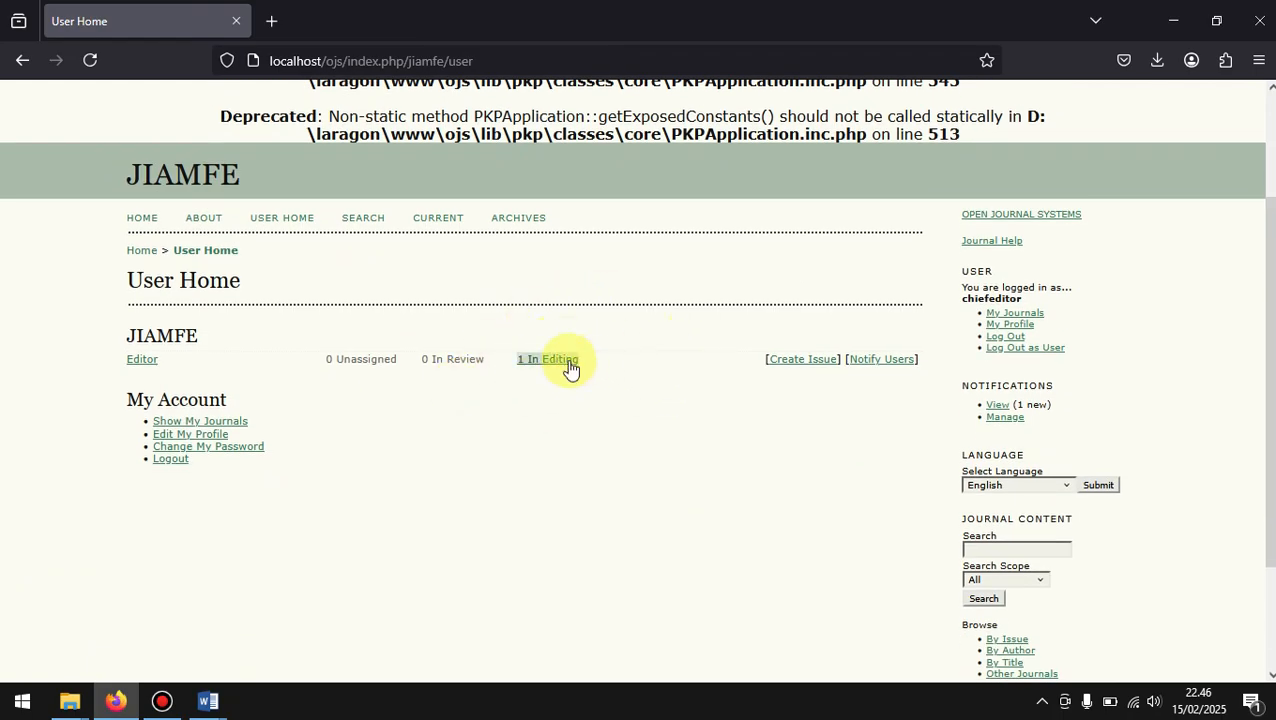
right_click(141, 218)
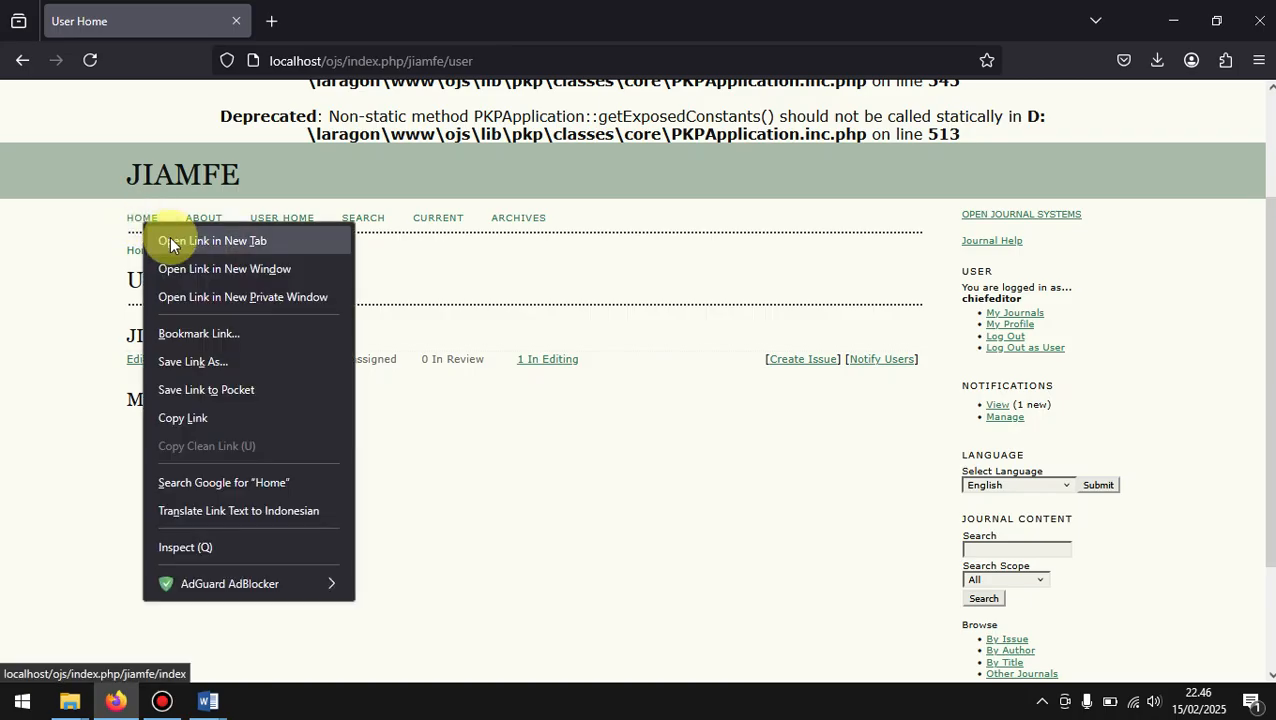
click(169, 241)
click(325, 10)
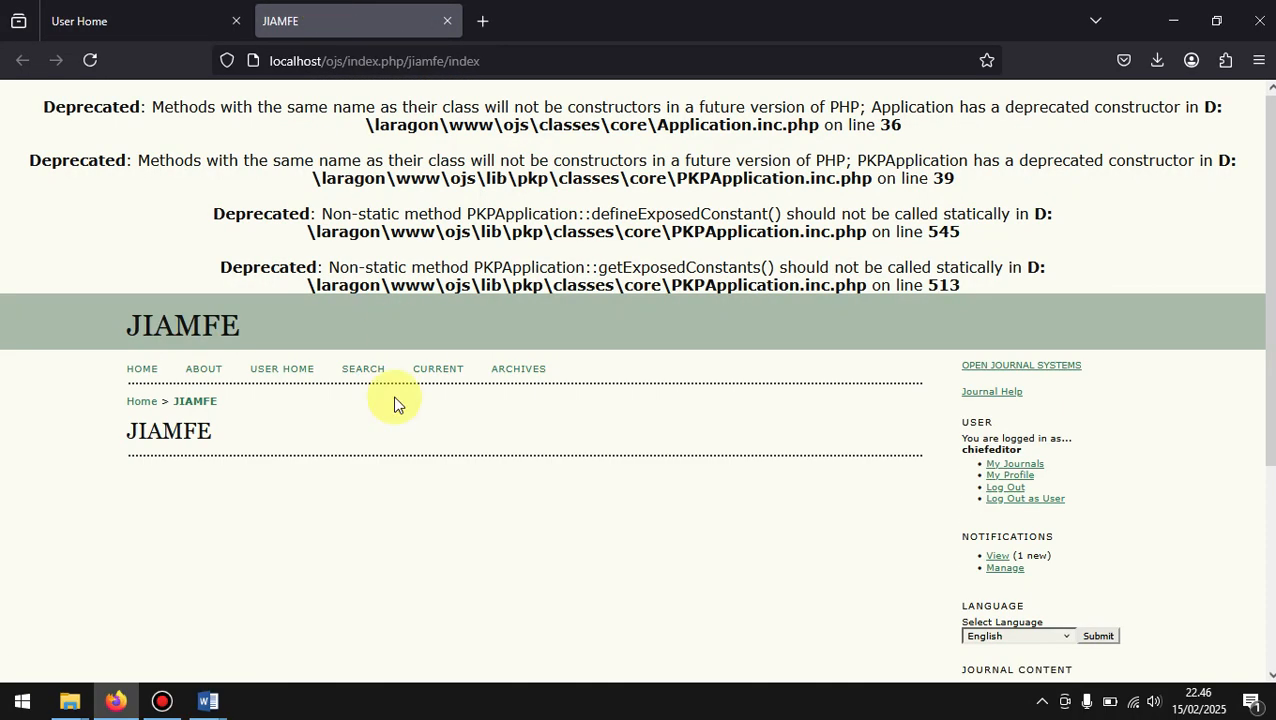
click(513, 372)
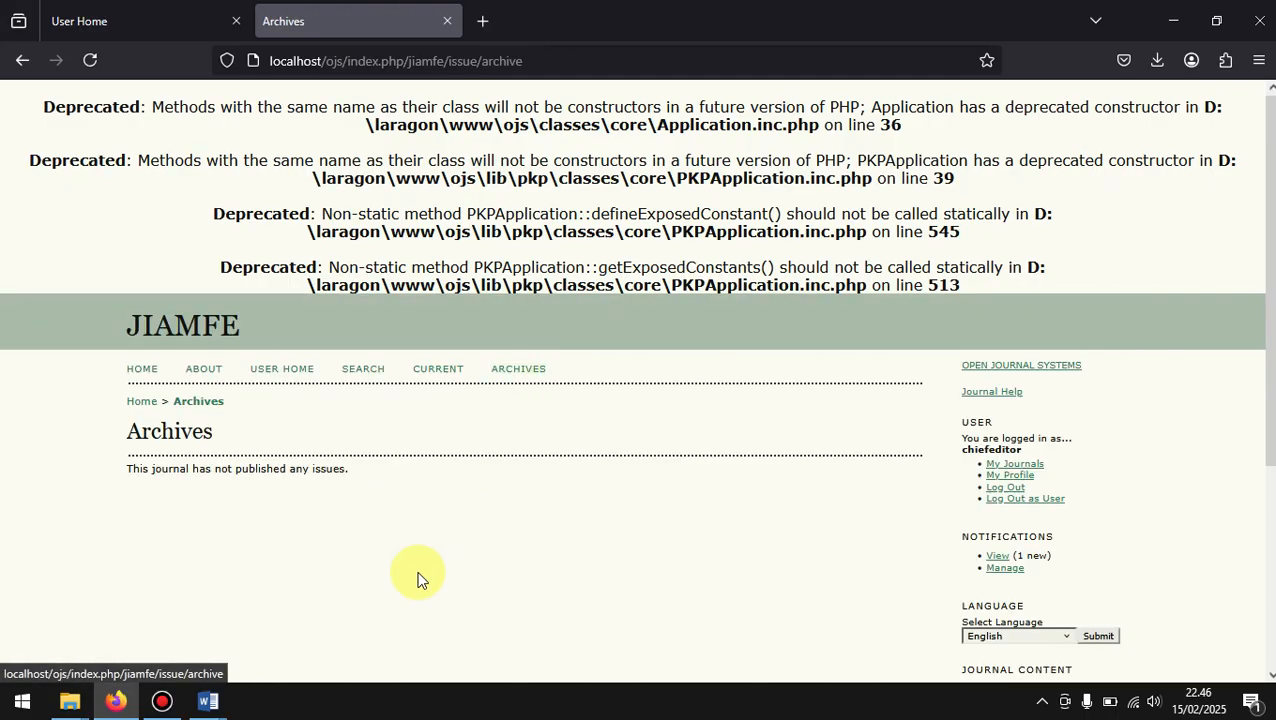
scroll(419, 578, down, 2)
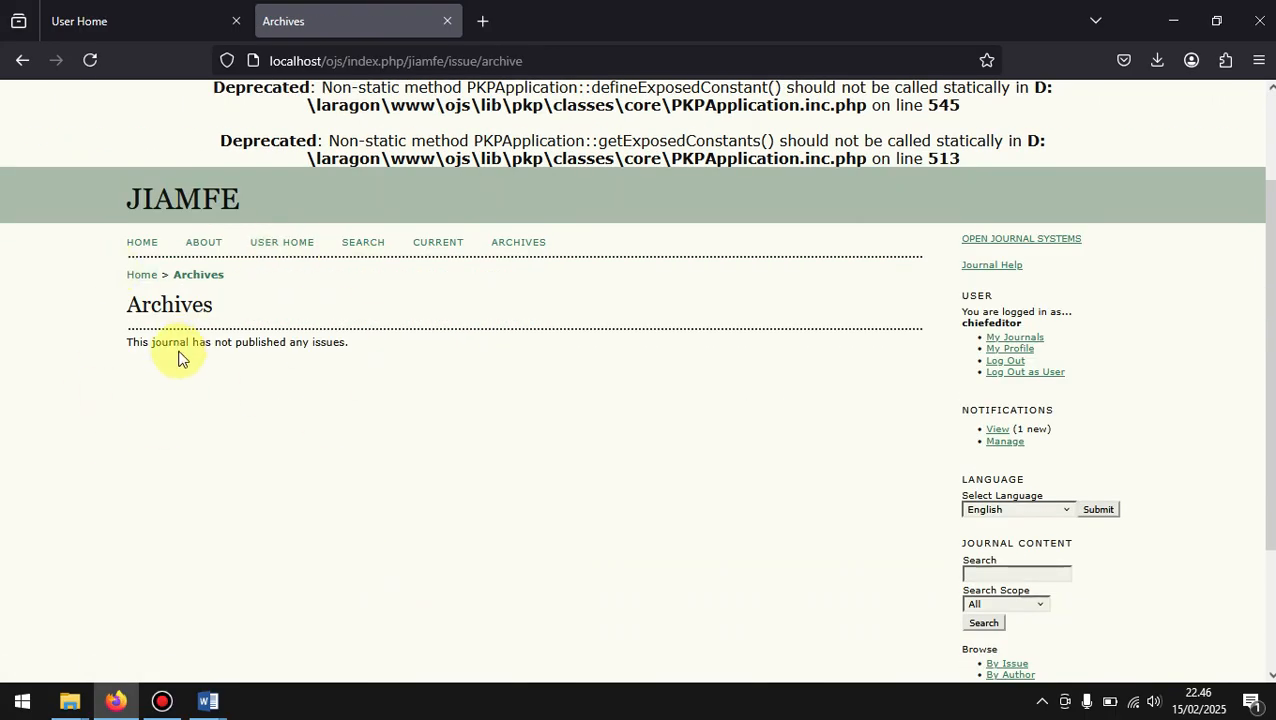
Step: Go back to User Home, start issue creation and open the existing future issue Vol 1, No 1 (2025)
click(163, 7)
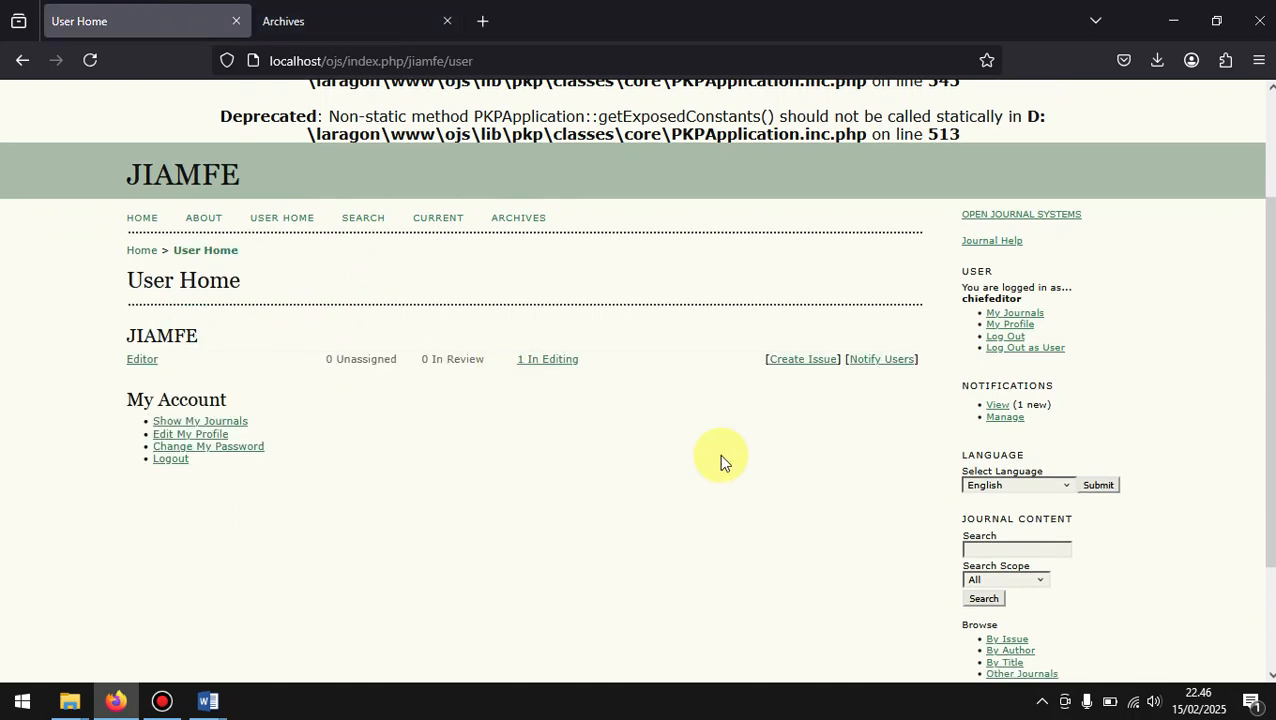
click(779, 367)
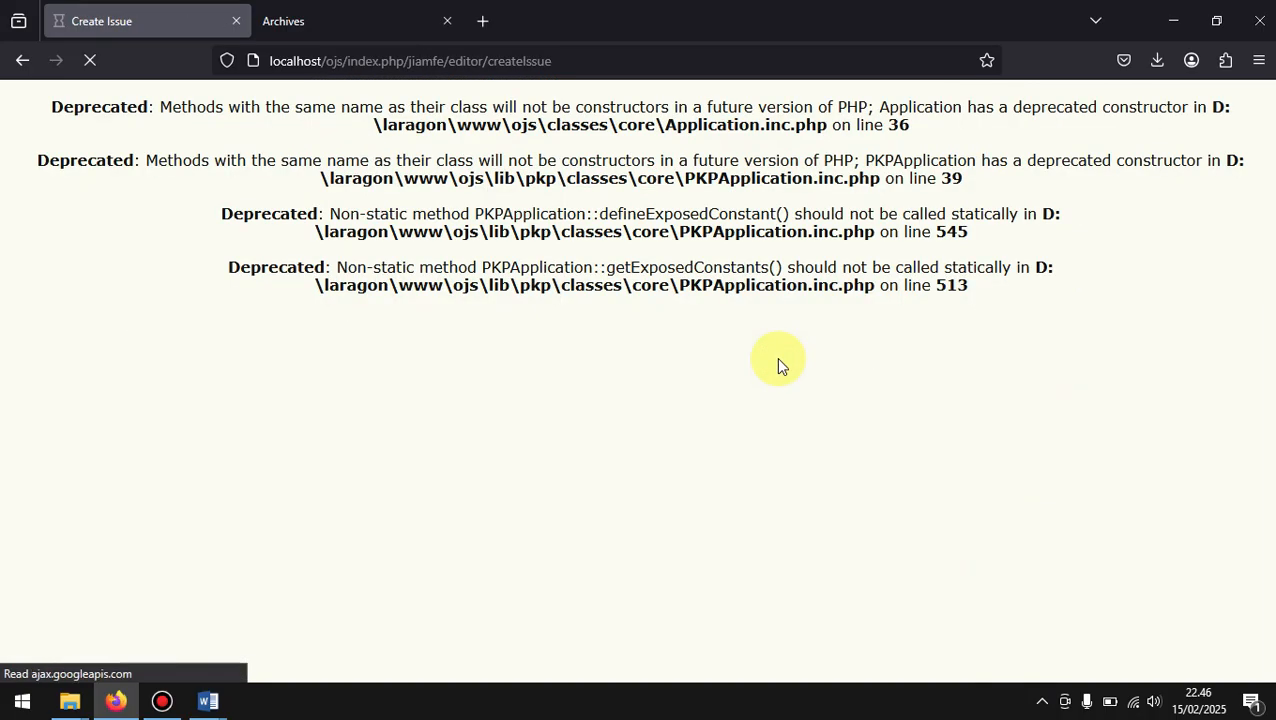
click(348, 316)
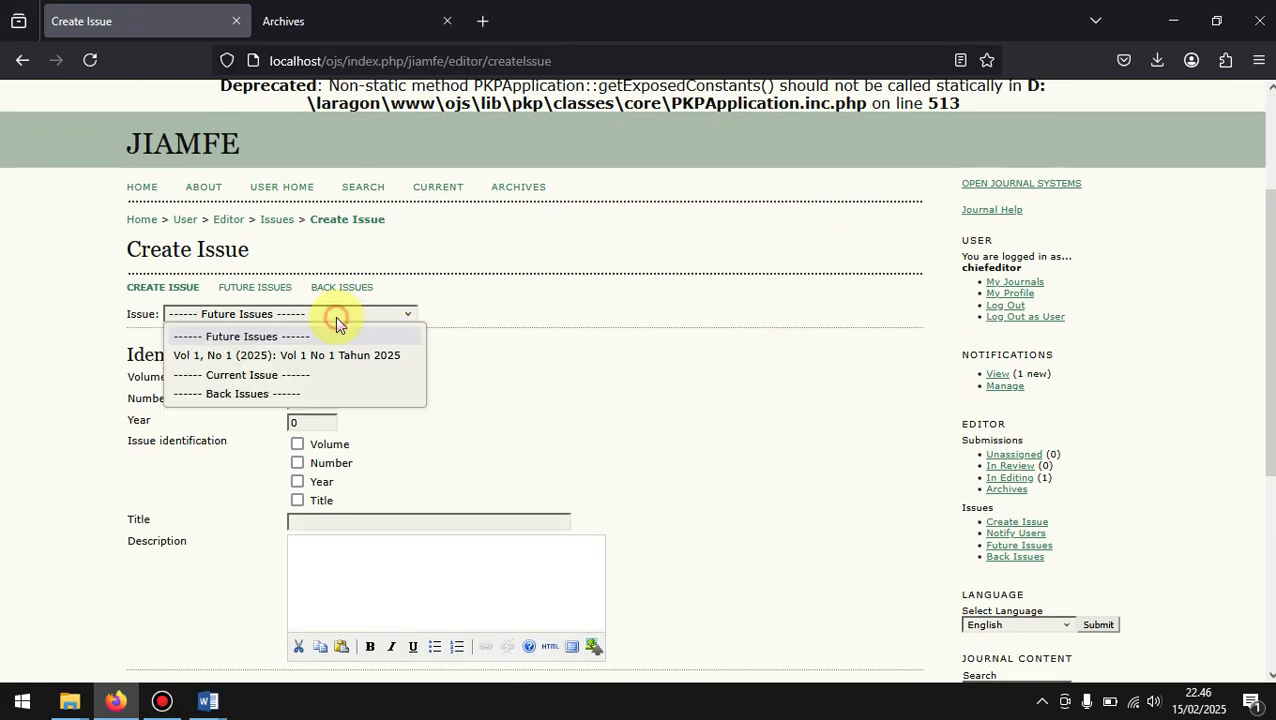
click(244, 356)
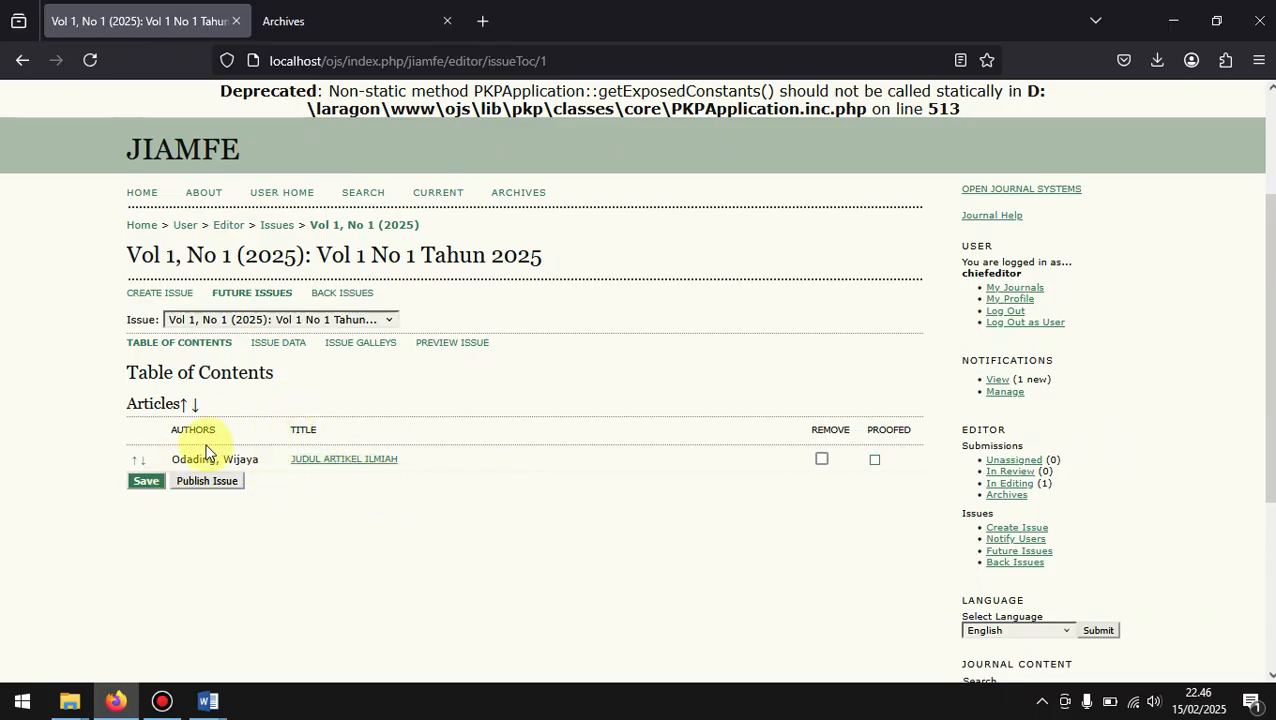
Step: Mark the article for removal from the issue, clear the mark again, and recheck the journal's Archives in the other tab
click(821, 459)
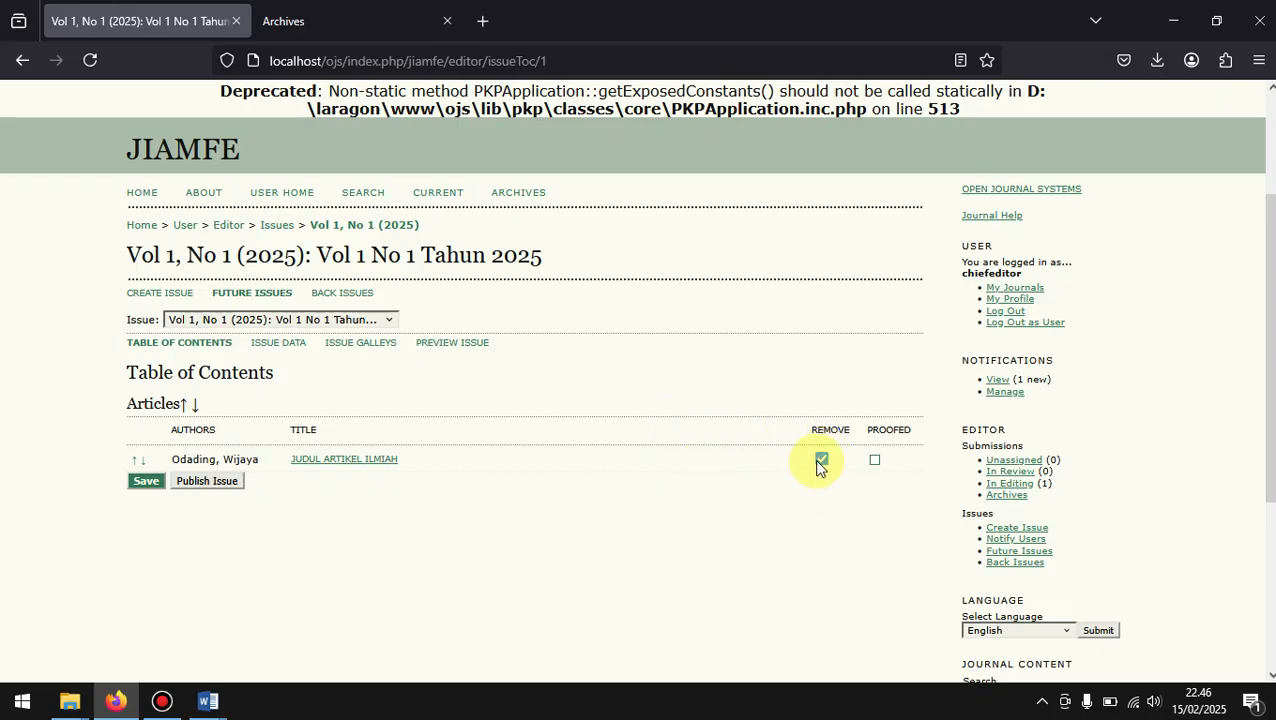
click(820, 461)
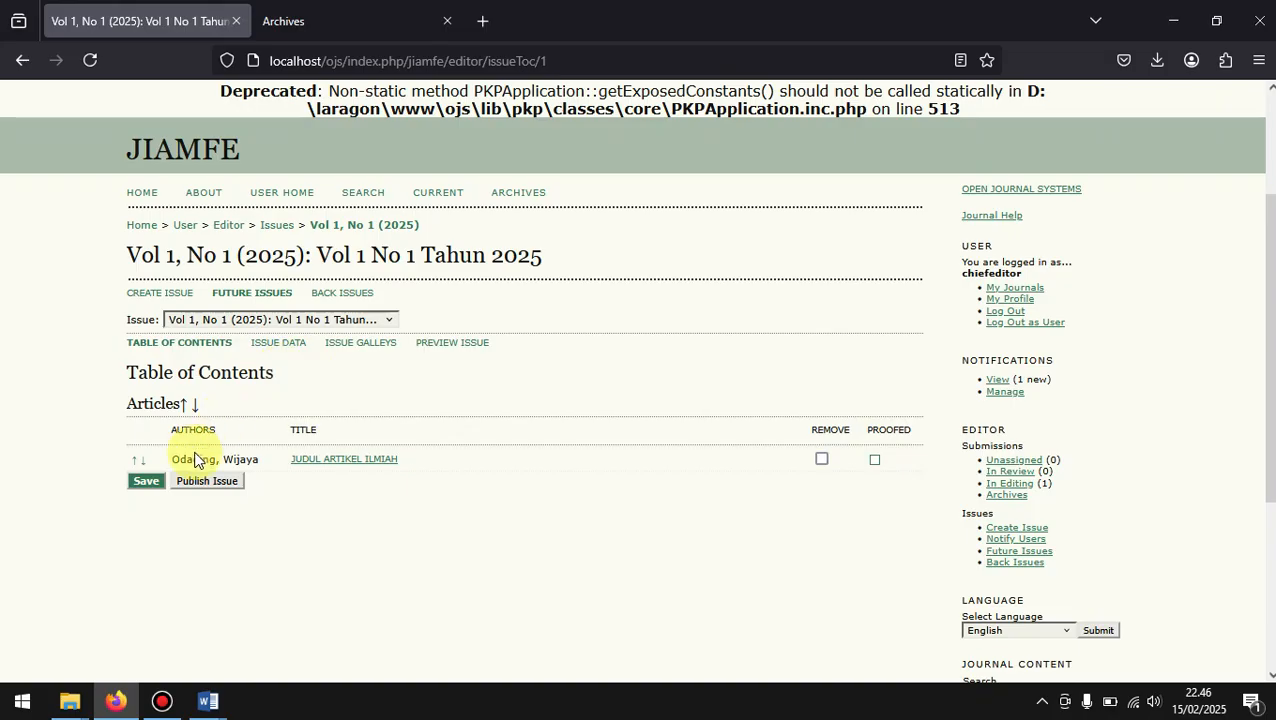
click(378, 14)
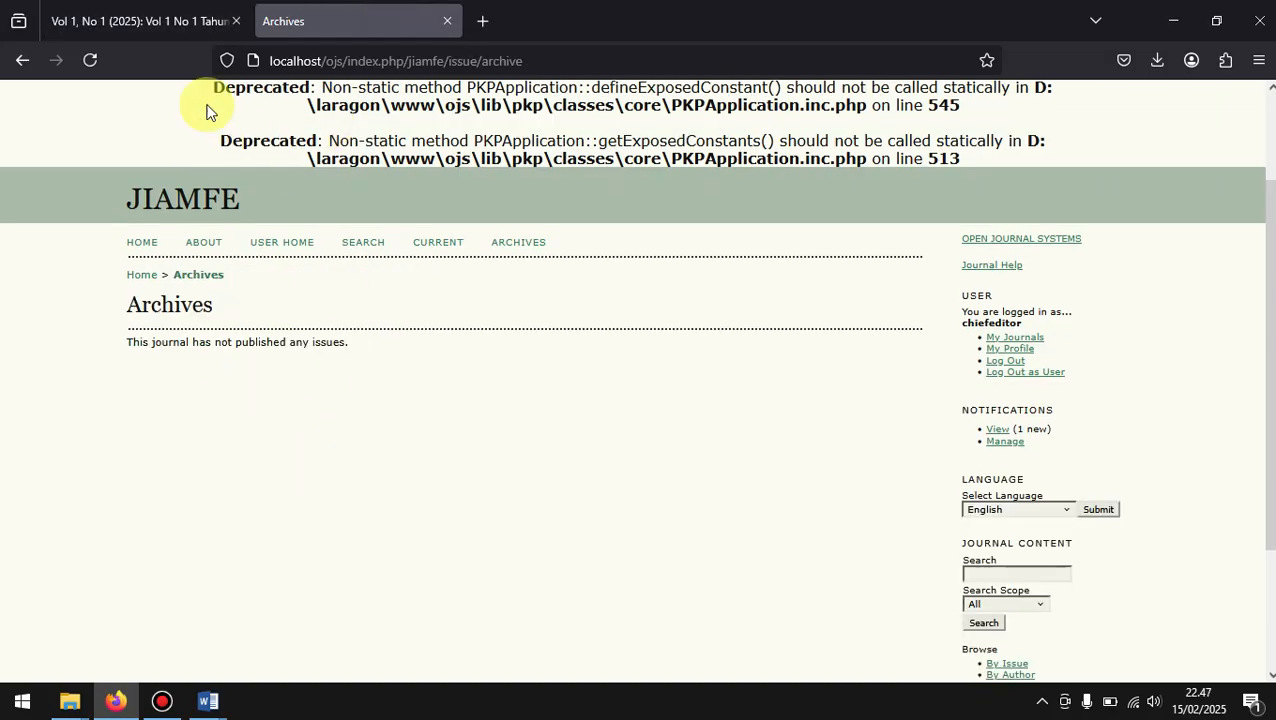
click(170, 8)
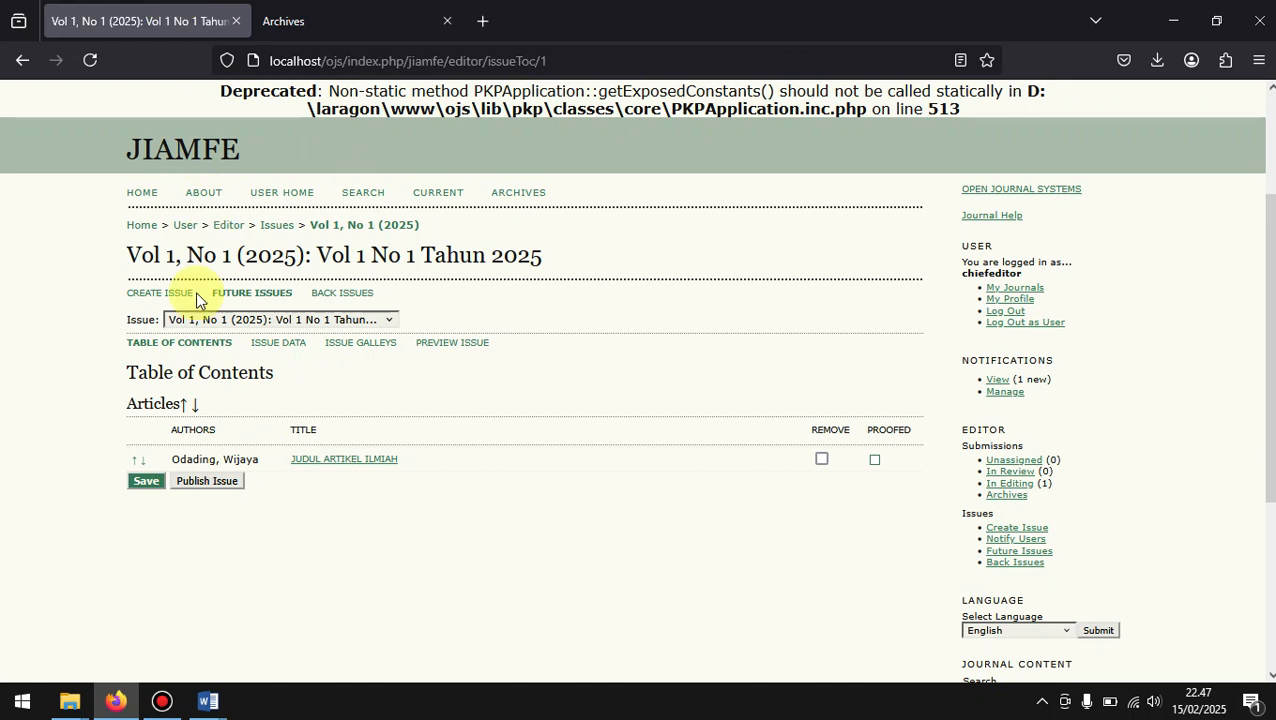
Step: Publish the issue Vol 1, No 1 (2025) and check under which issue group it is listed
click(190, 481)
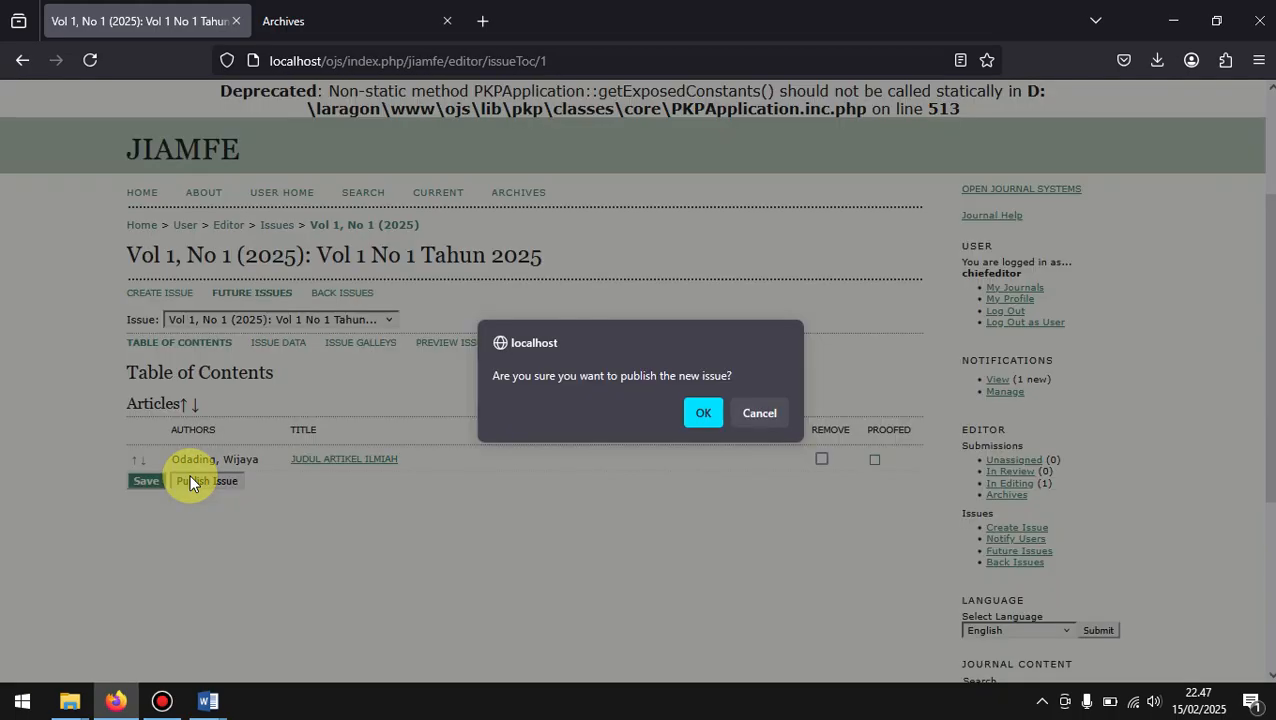
click(704, 415)
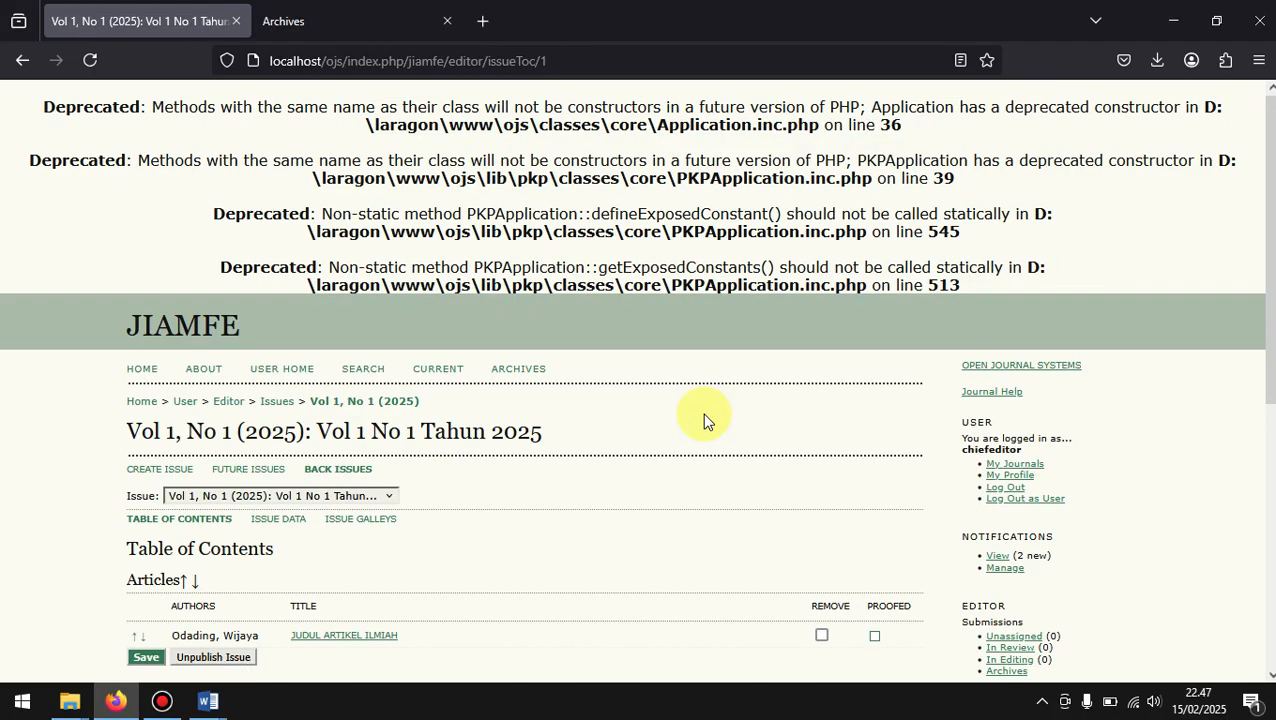
scroll(704, 420, down, 3)
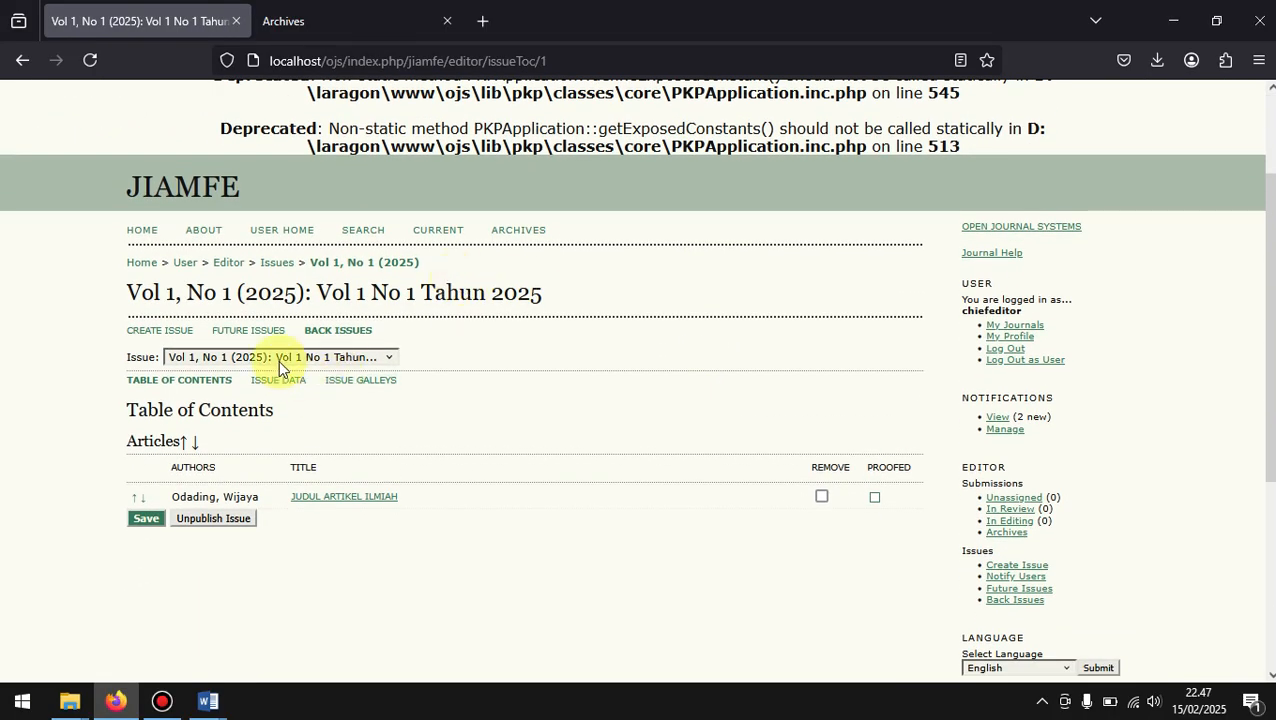
click(202, 357)
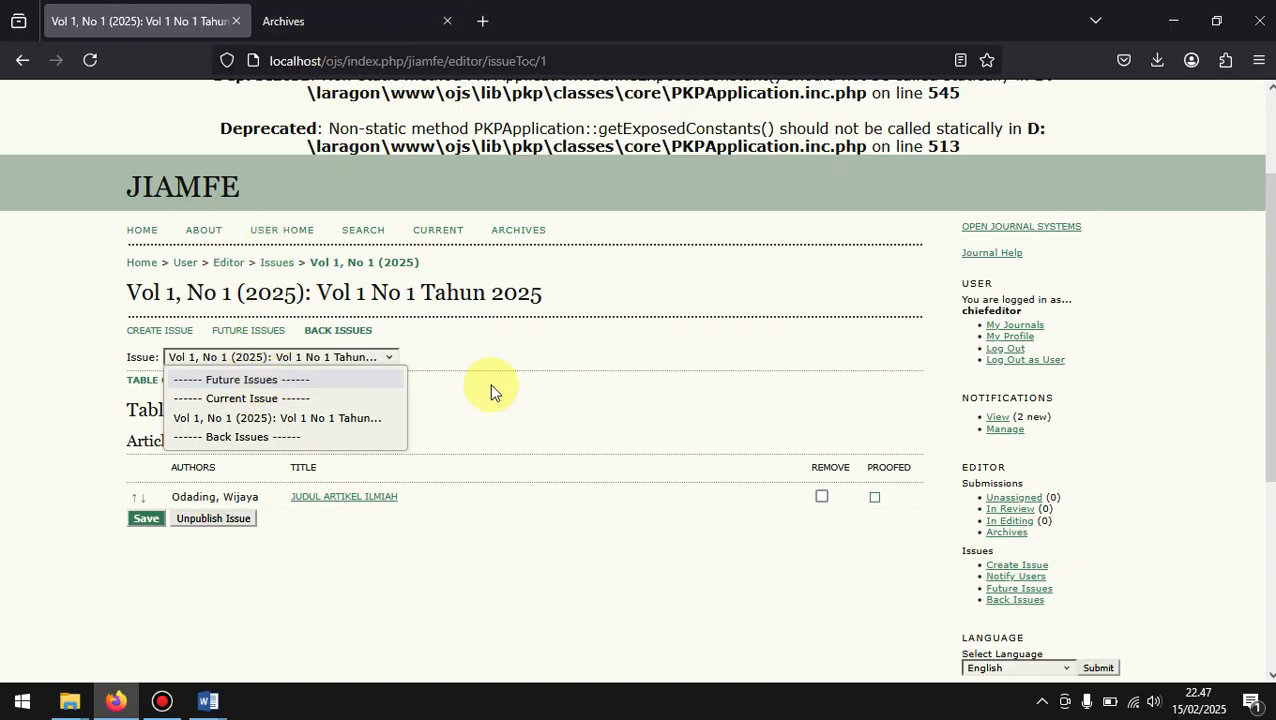
Step: Refresh the journal's Archives in the other tab and open the issue Vol 1, No 1 (2025) to view its table of contents
click(500, 423)
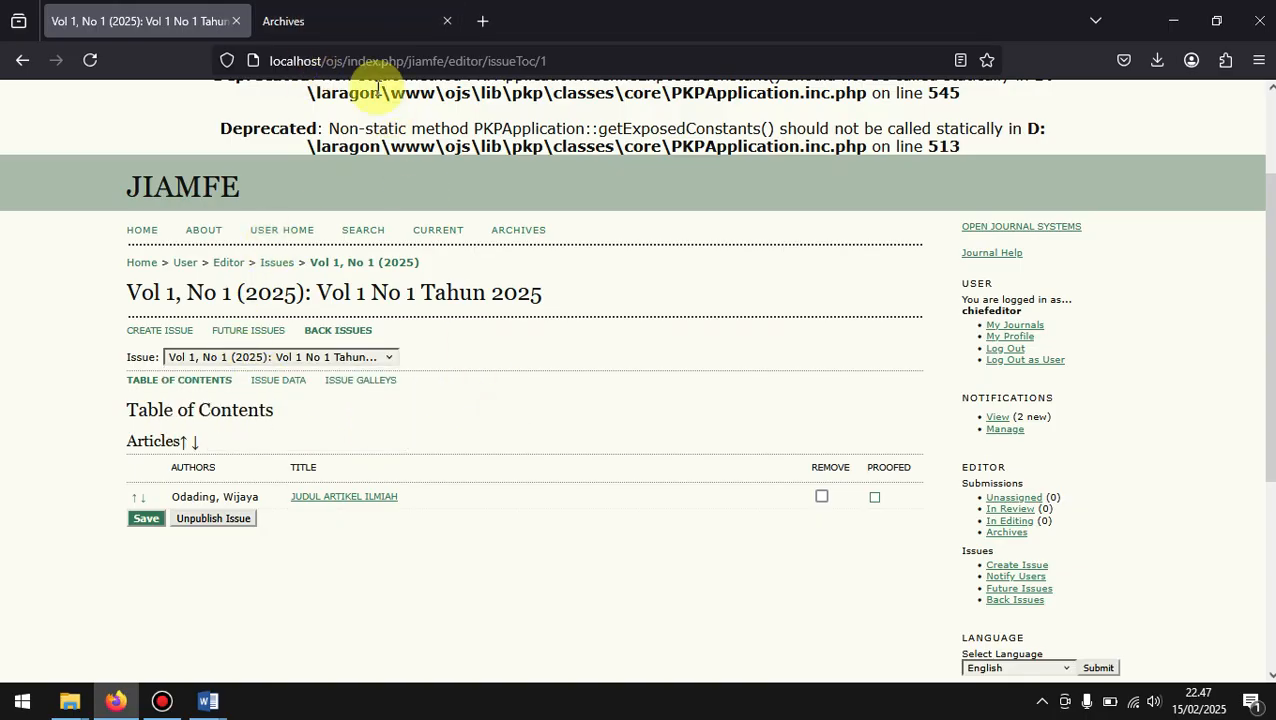
mouse_move(349, 8)
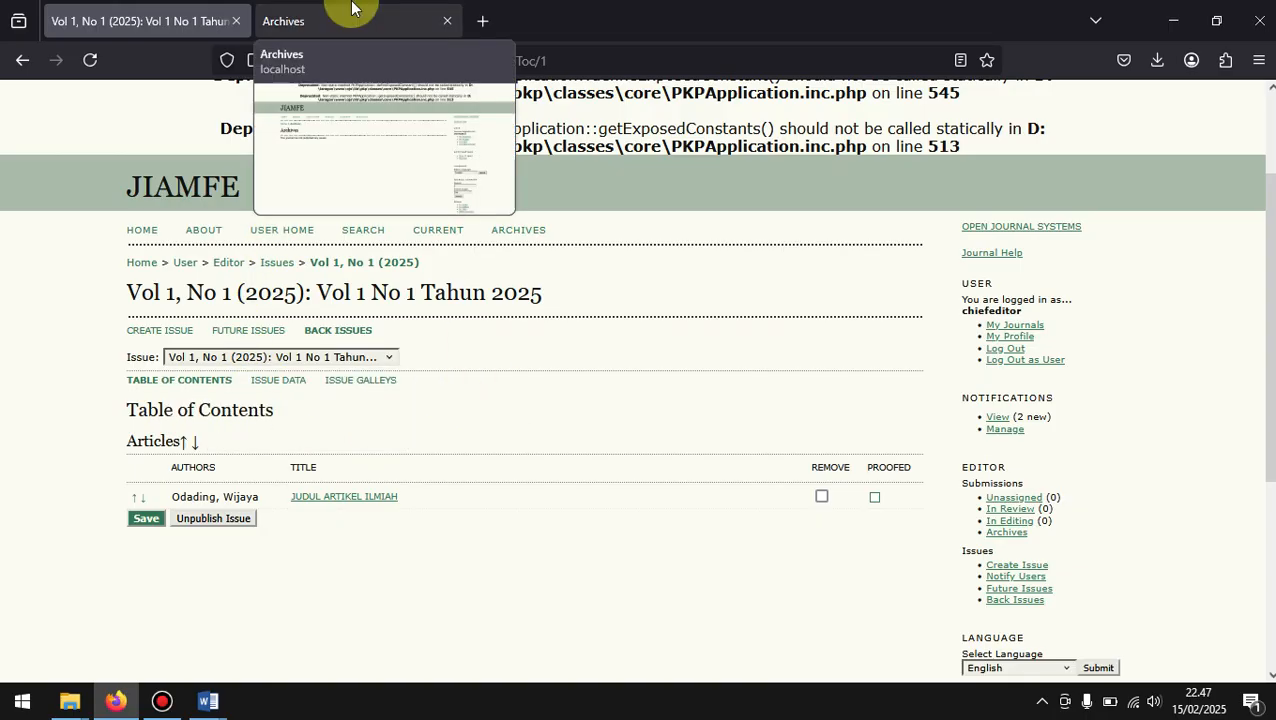
click(351, 8)
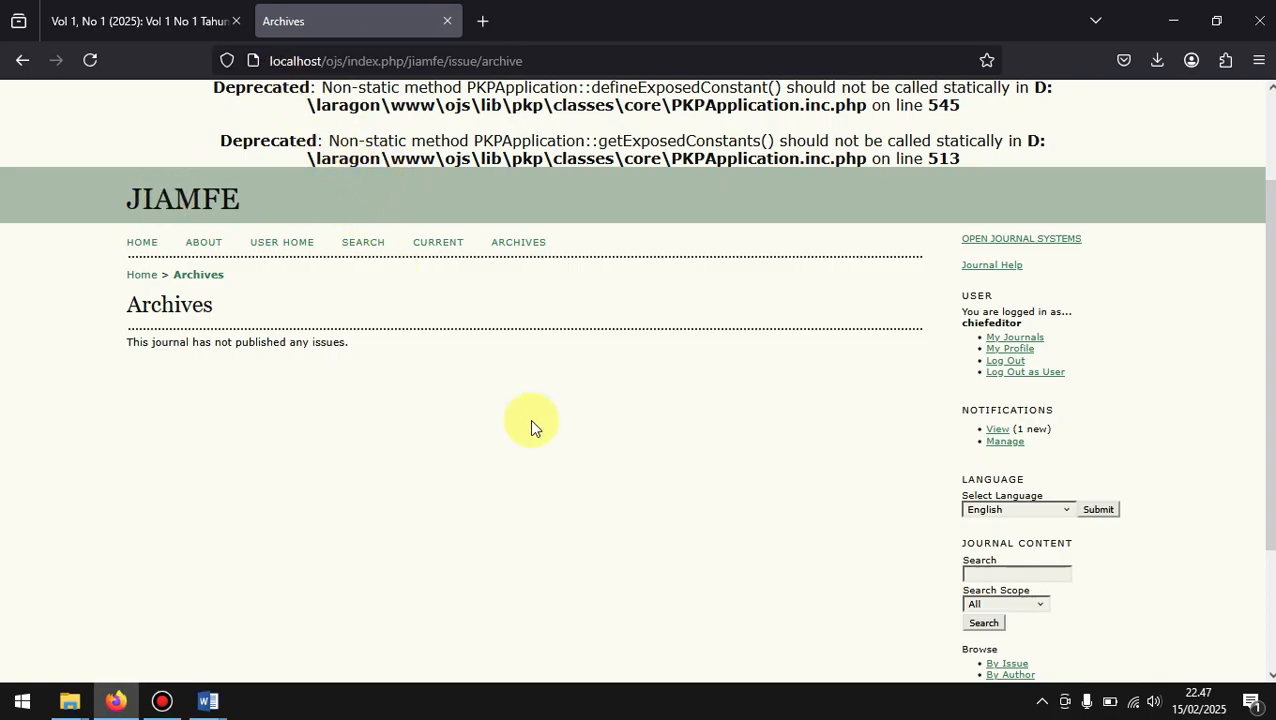
scroll(532, 421, down, 1)
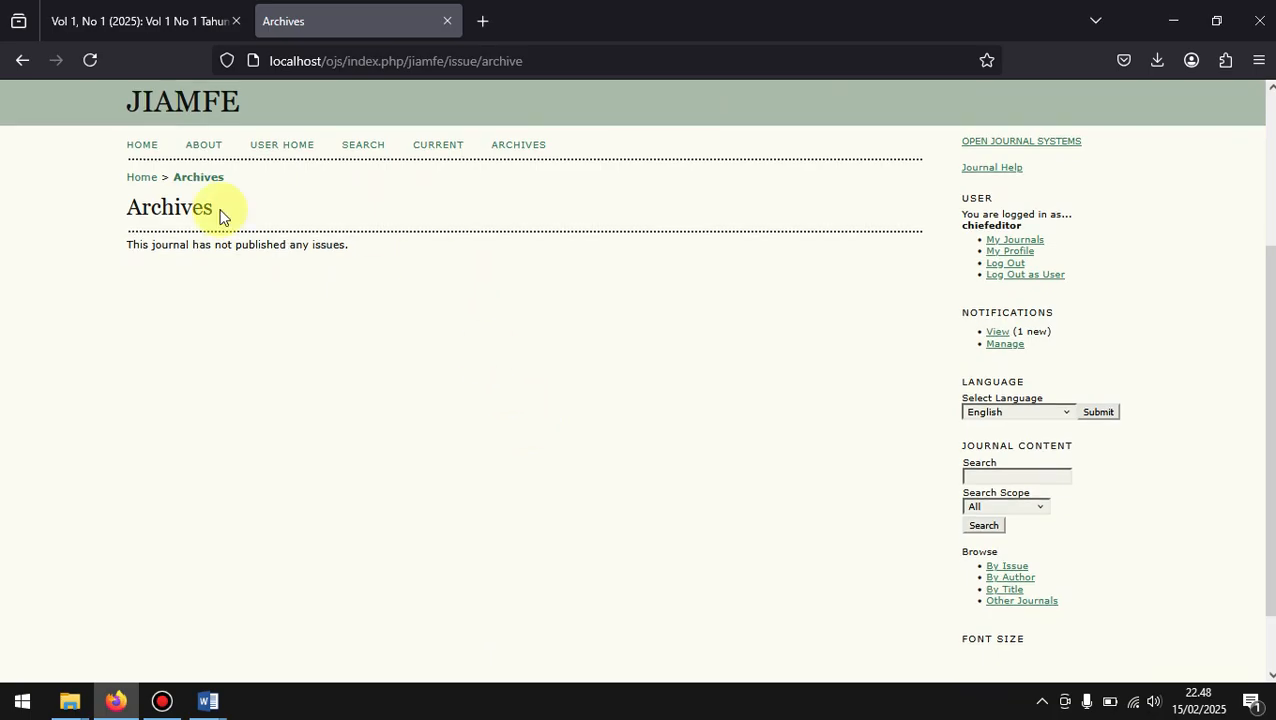
click(88, 60)
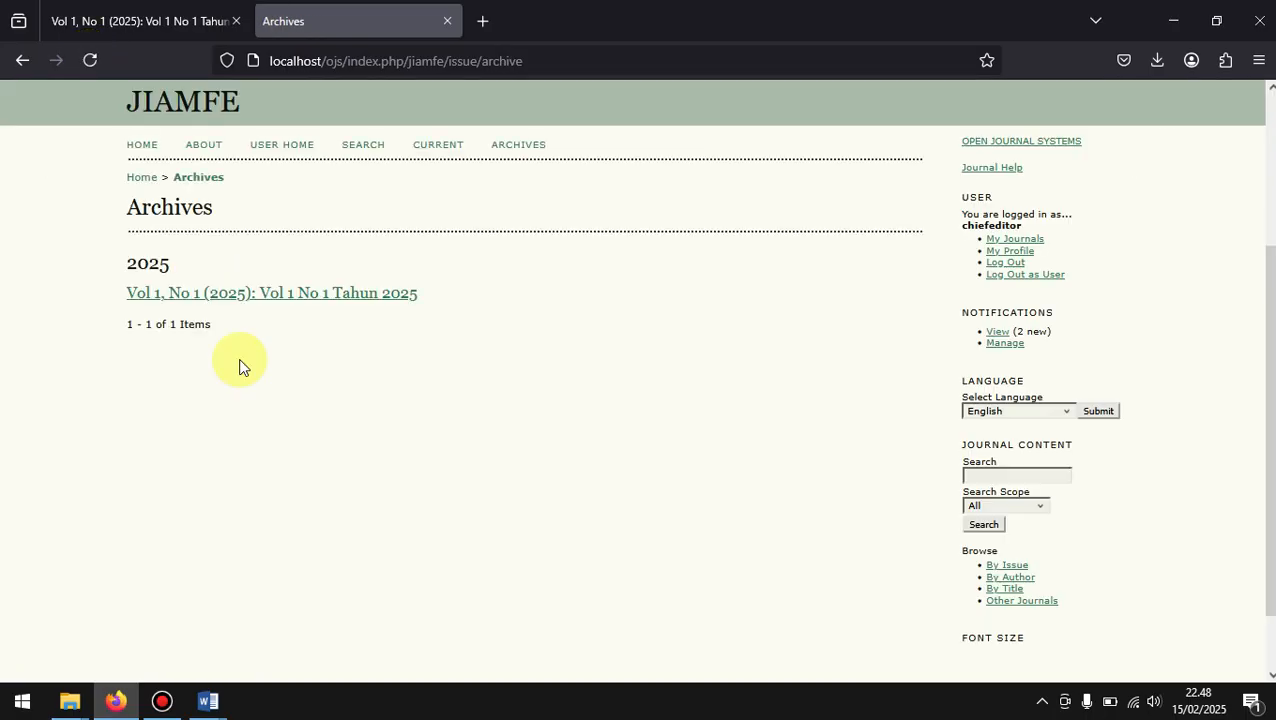
click(194, 295)
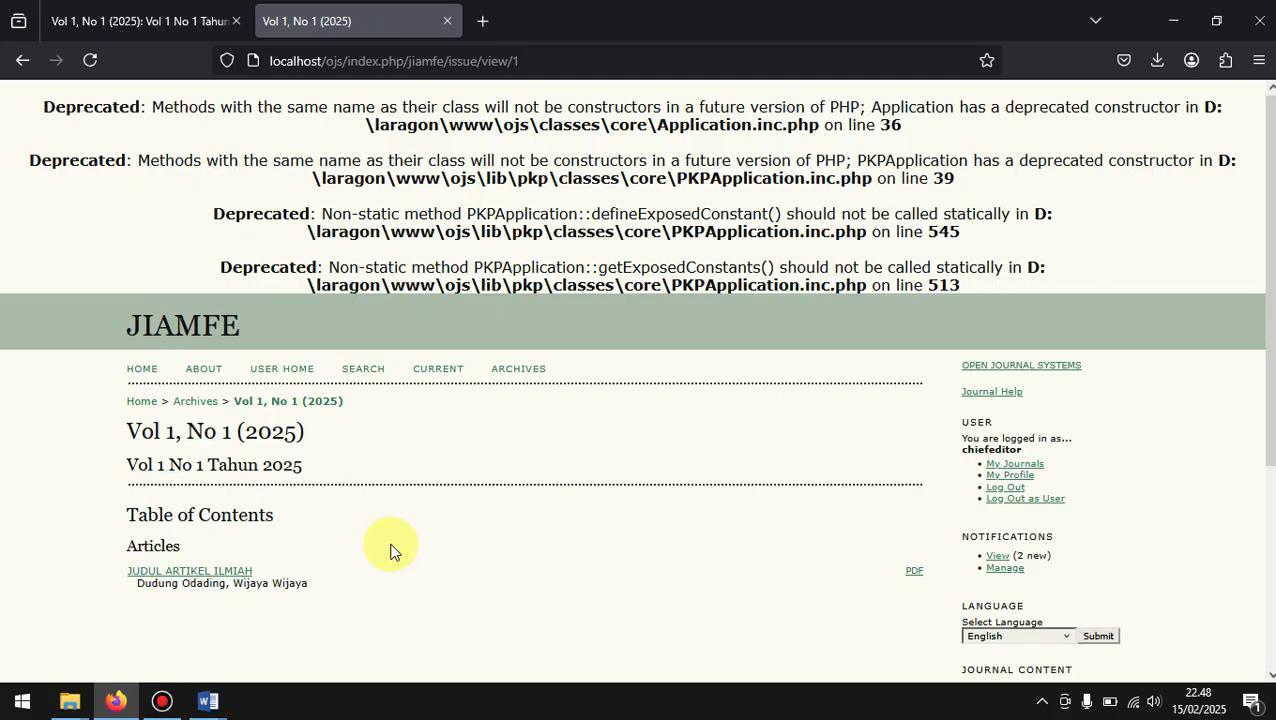
scroll(392, 548, down, 2)
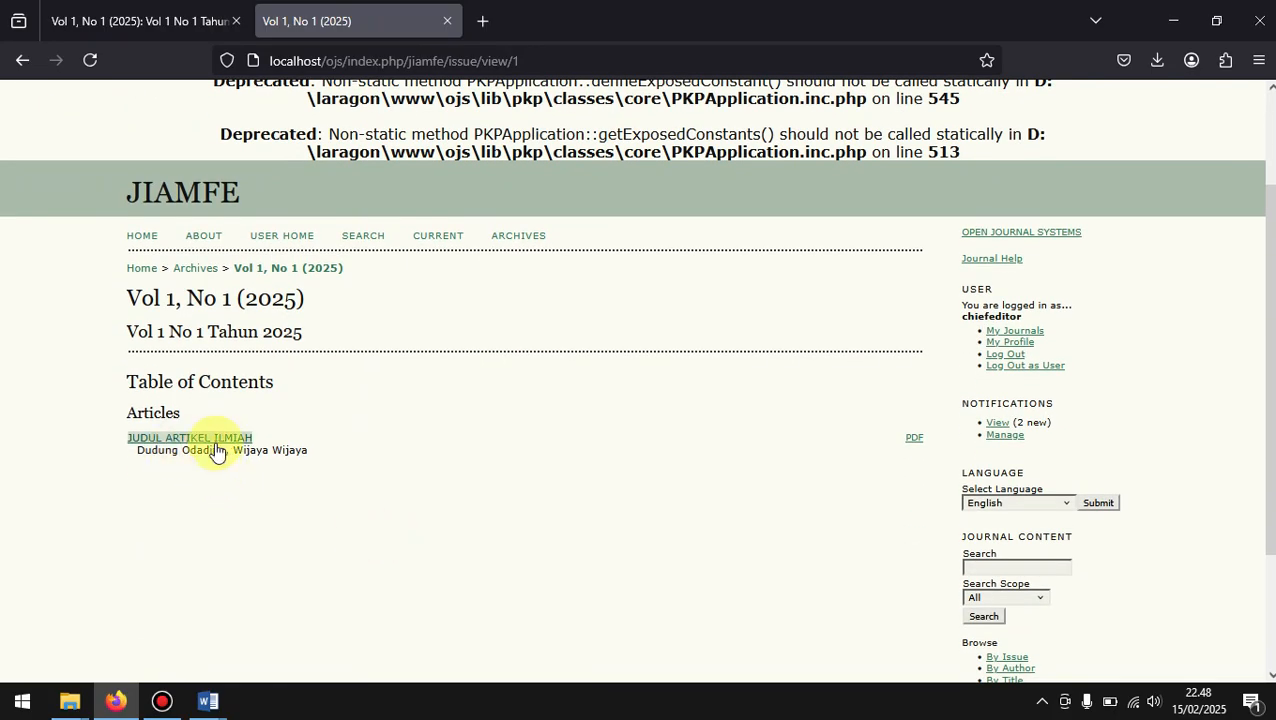
Step: Open the article JUDUL ARTIKEL ILMIAH and review its title, abstract and full-text sections
click(217, 445)
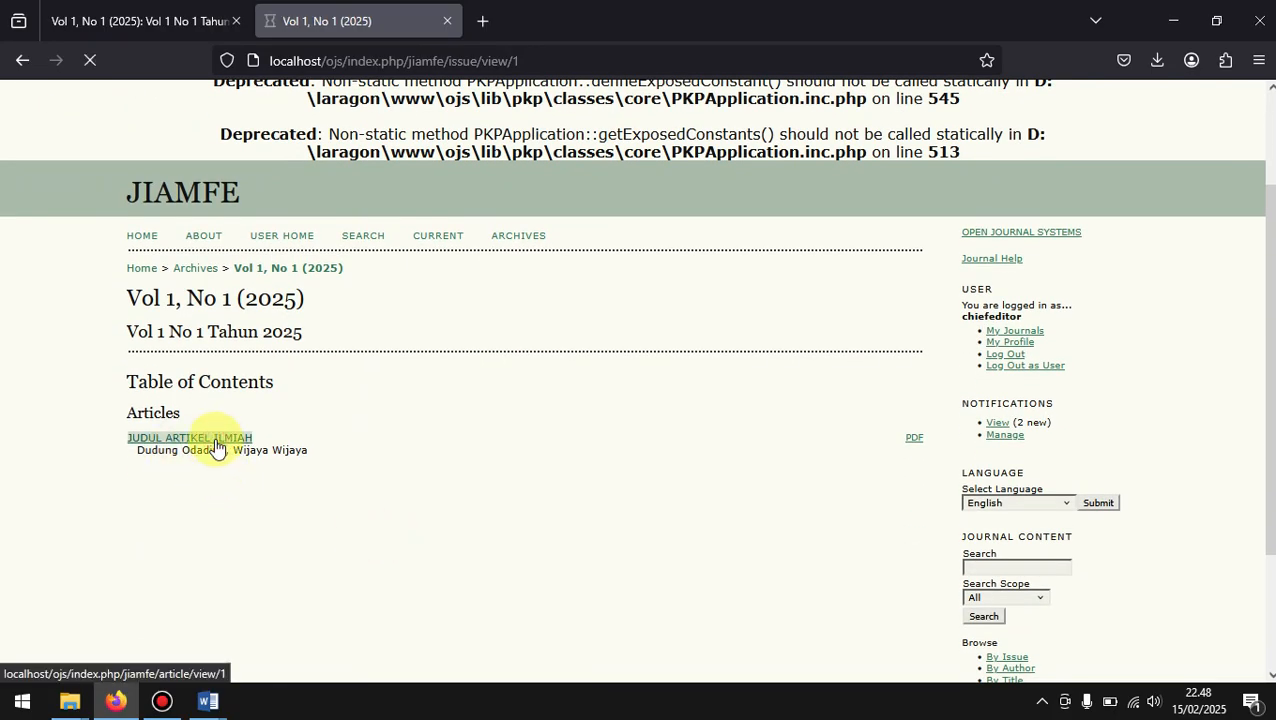
scroll(490, 499, down, 4)
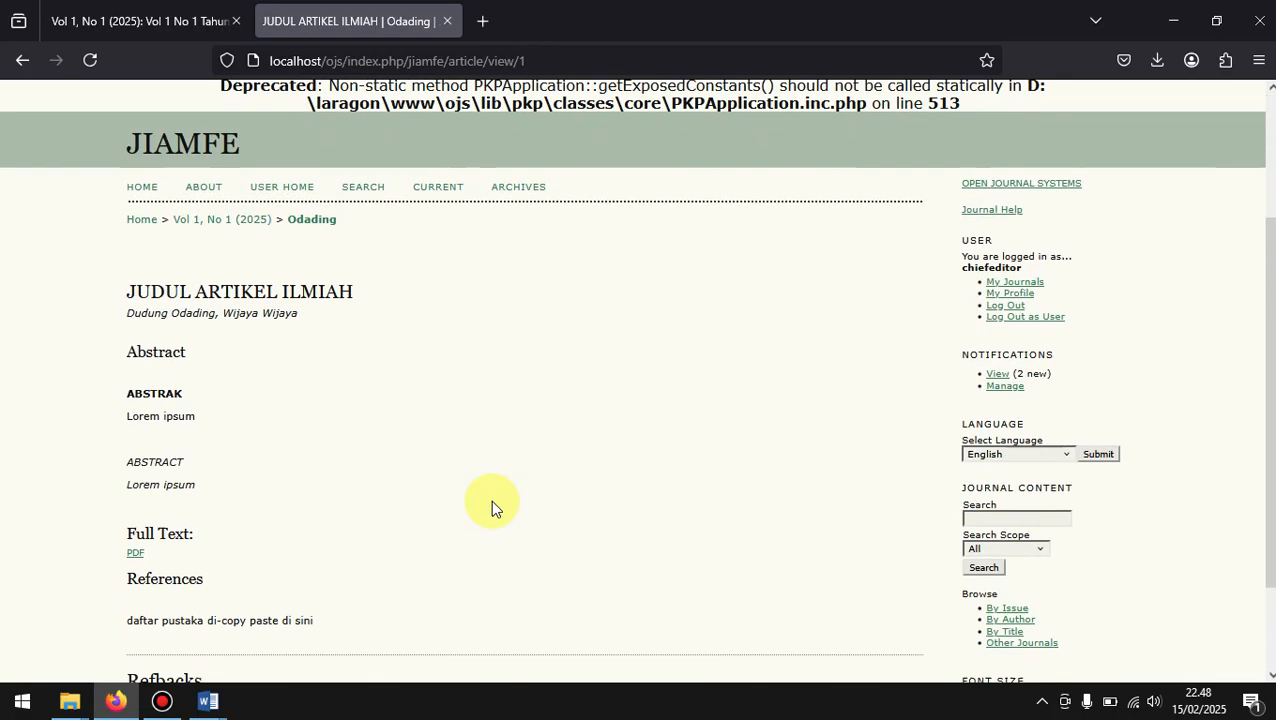
drag(358, 218, 62, 224)
drag(202, 280, 118, 333)
drag(251, 450, 182, 477)
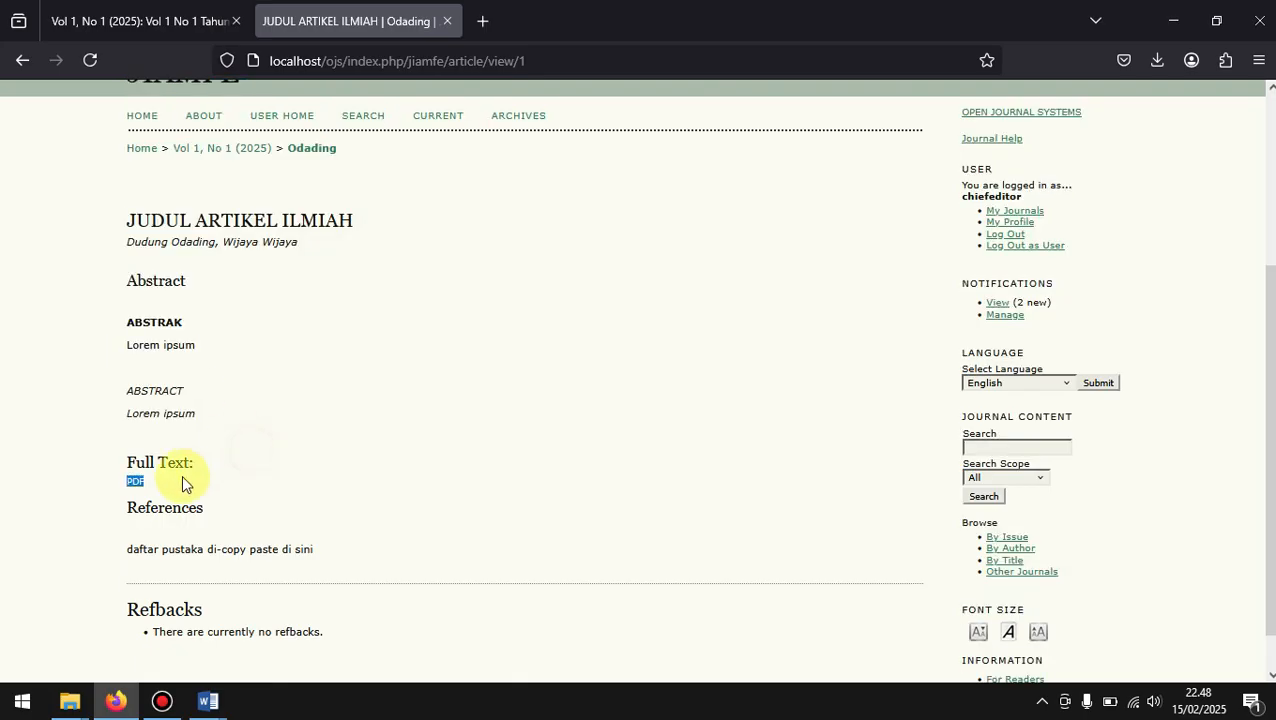
Step: Open the article's PDF full text and reload the page to try to display it inline
click(138, 490)
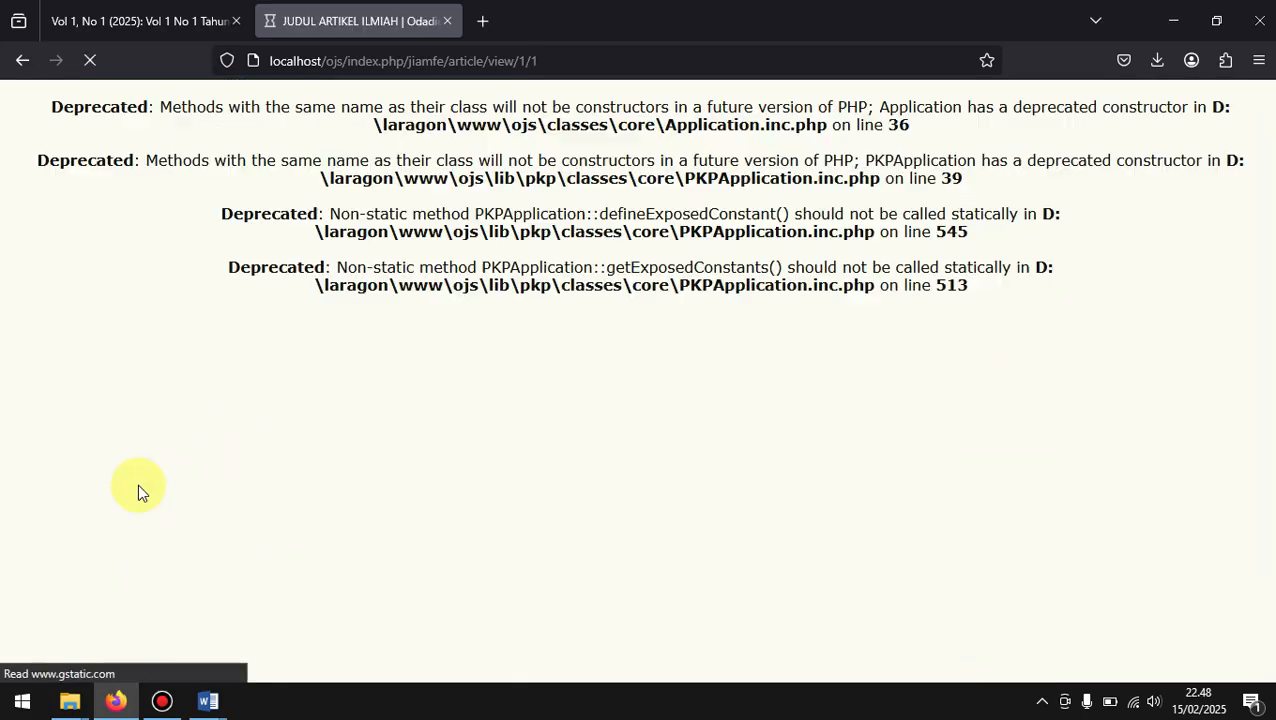
scroll(340, 500, down, 3)
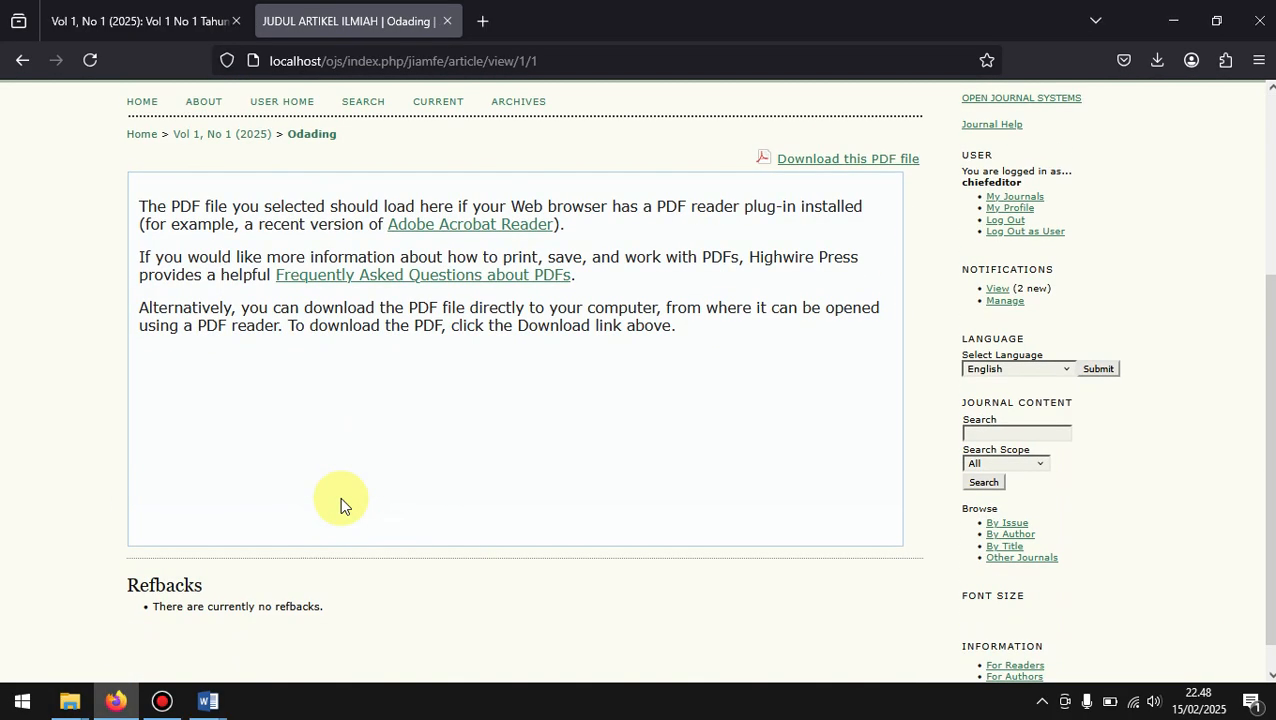
key(F5)
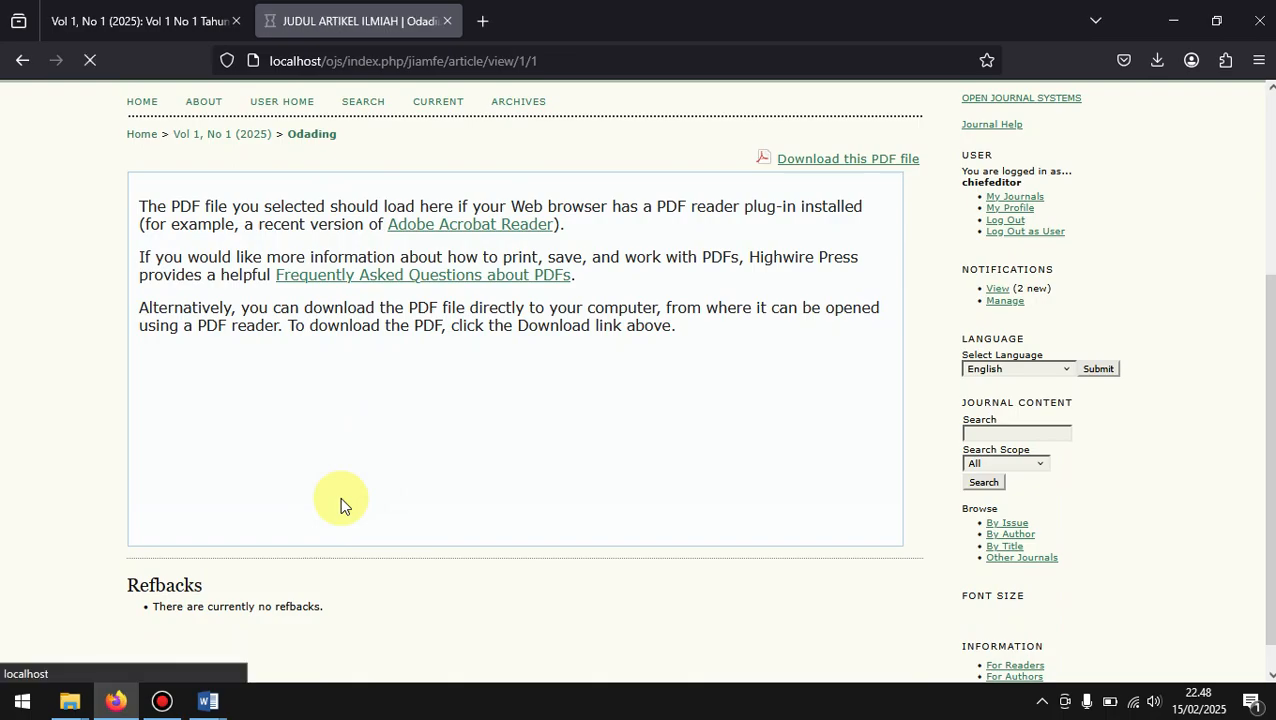
key(F5)
key(F5)
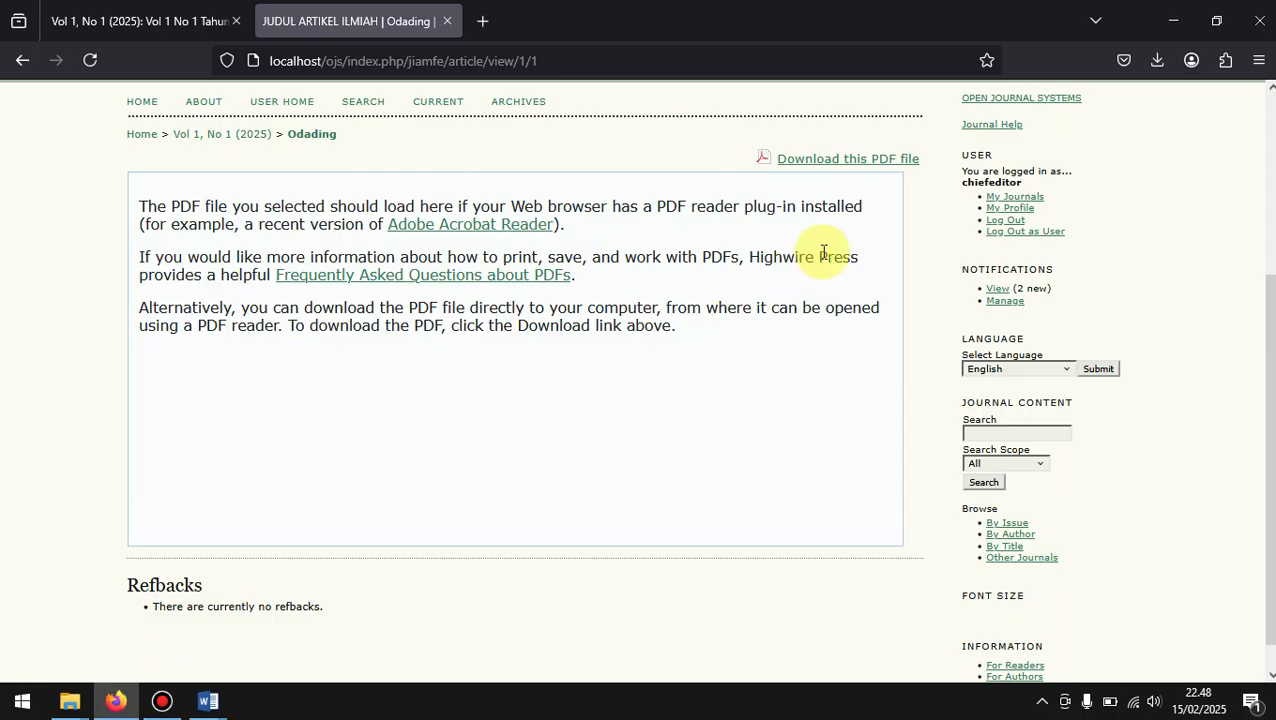
Step: Download the article's PDF file, read through it in the browser and close the PDF tabs
click(867, 163)
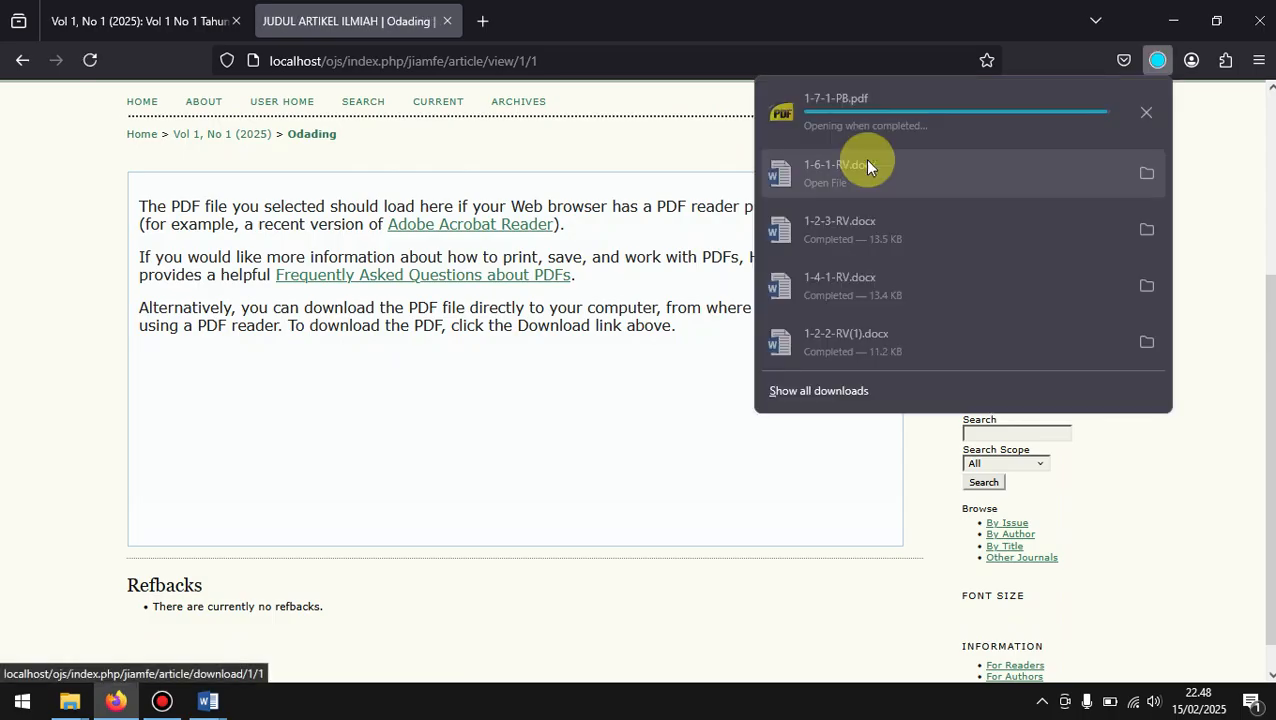
click(963, 106)
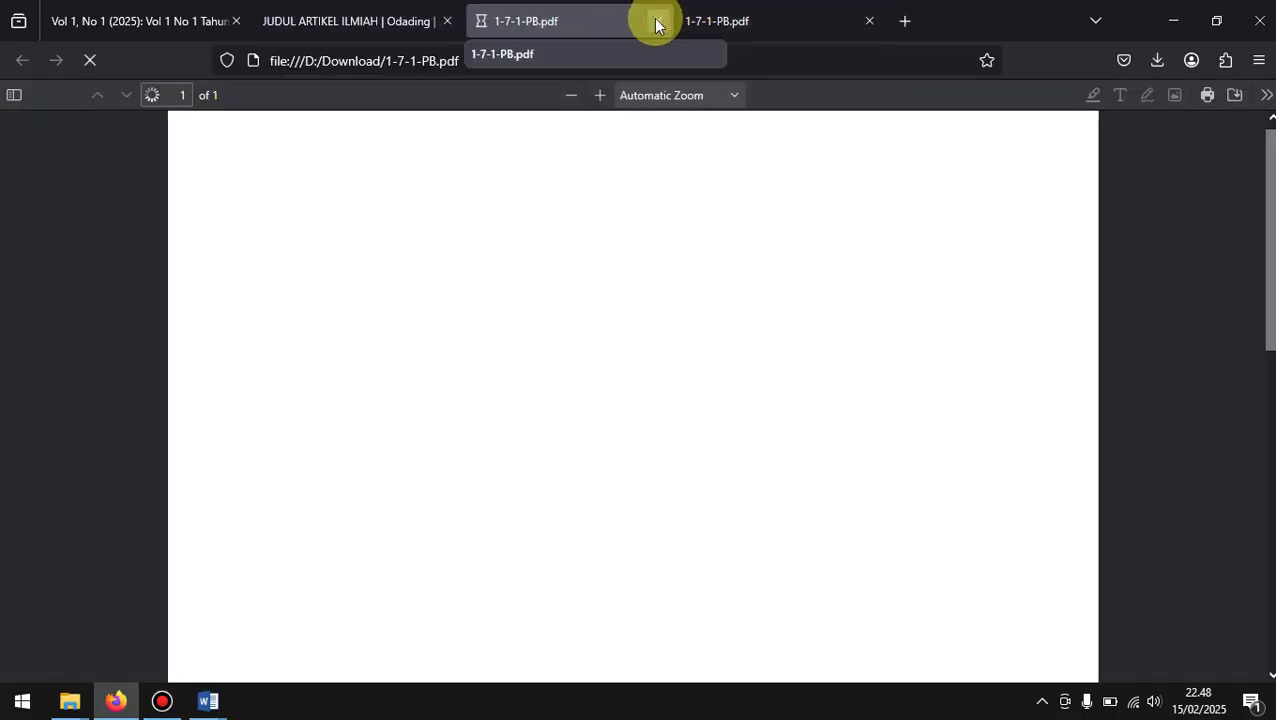
click(658, 21)
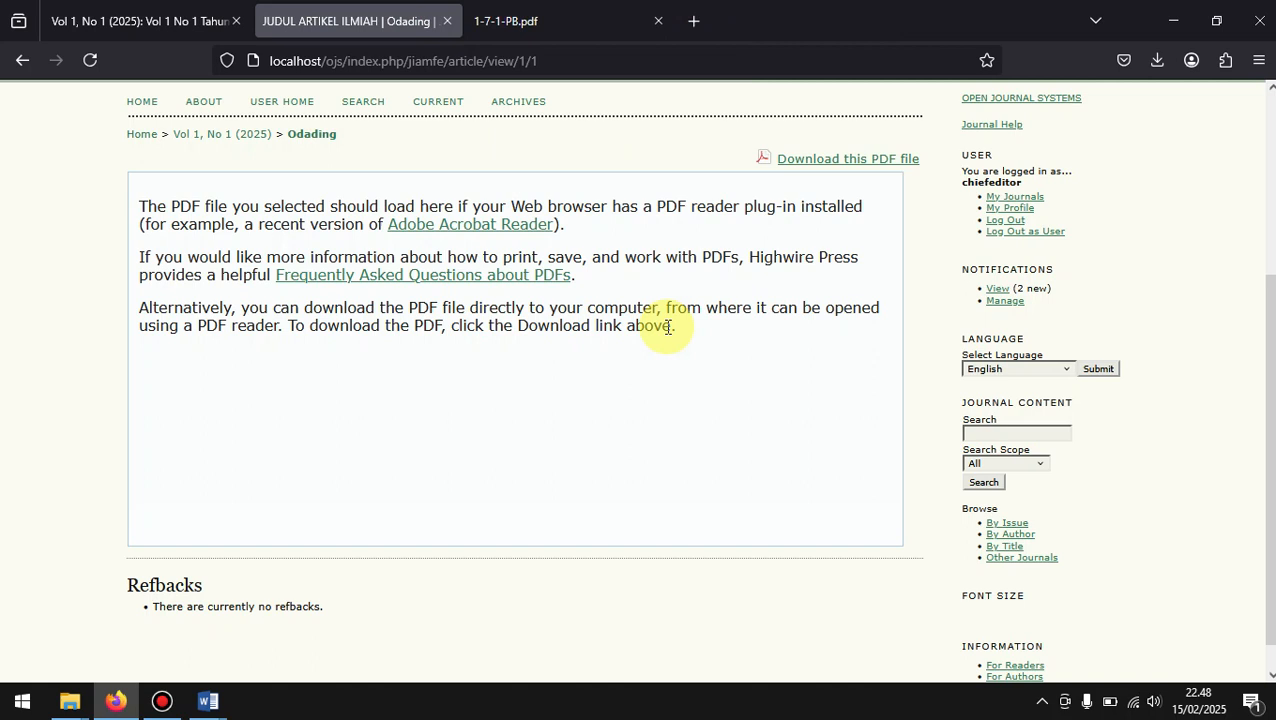
click(530, 12)
scroll(621, 322, down, 5)
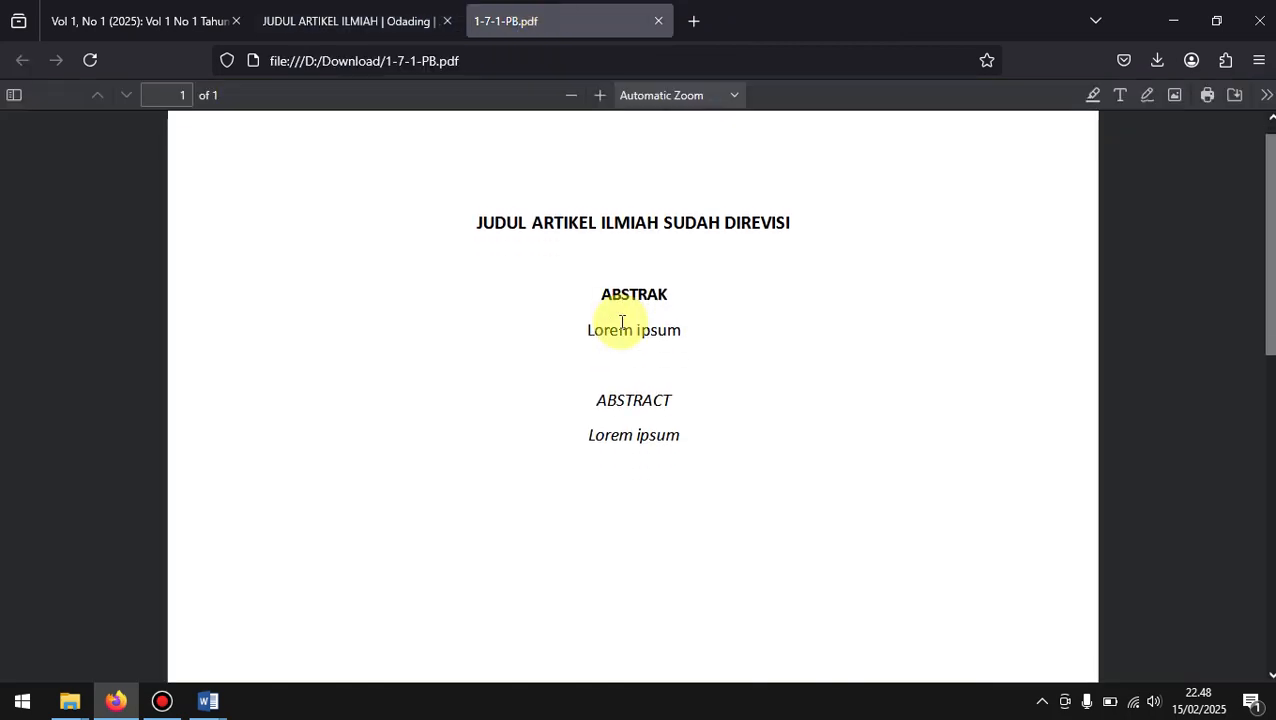
scroll(621, 322, down, 3)
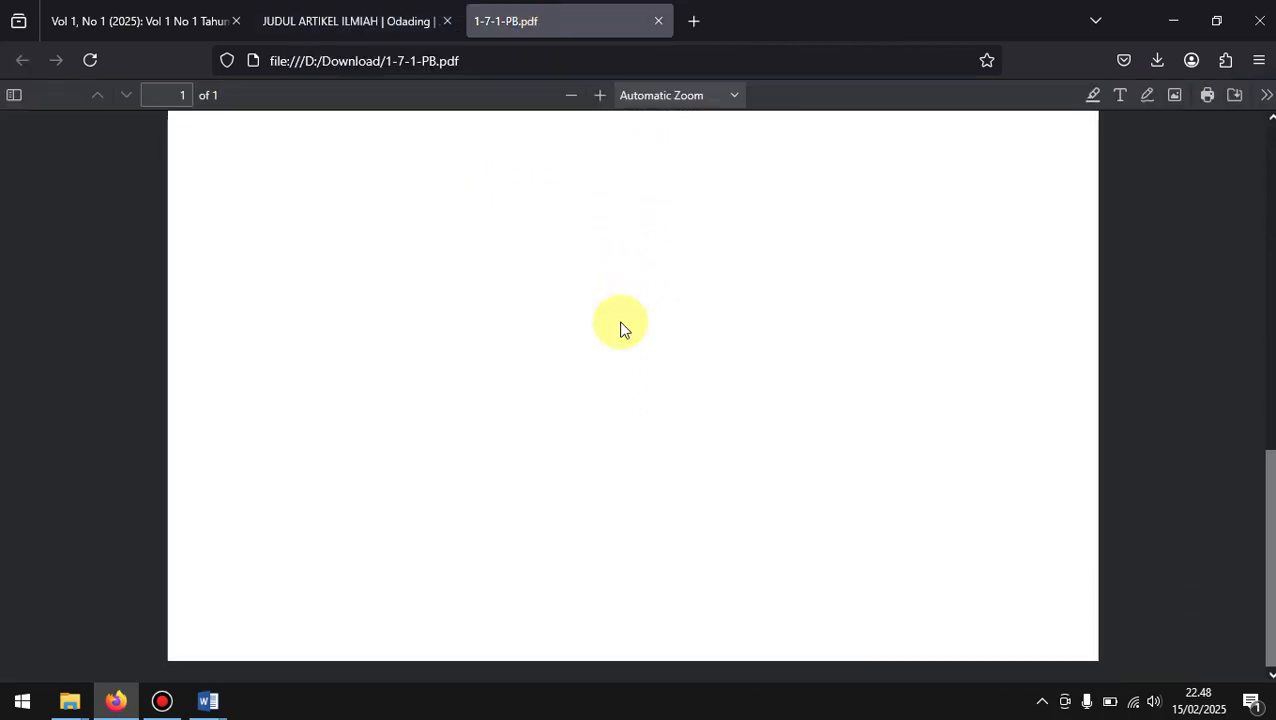
scroll(621, 328, up, 8)
click(659, 21)
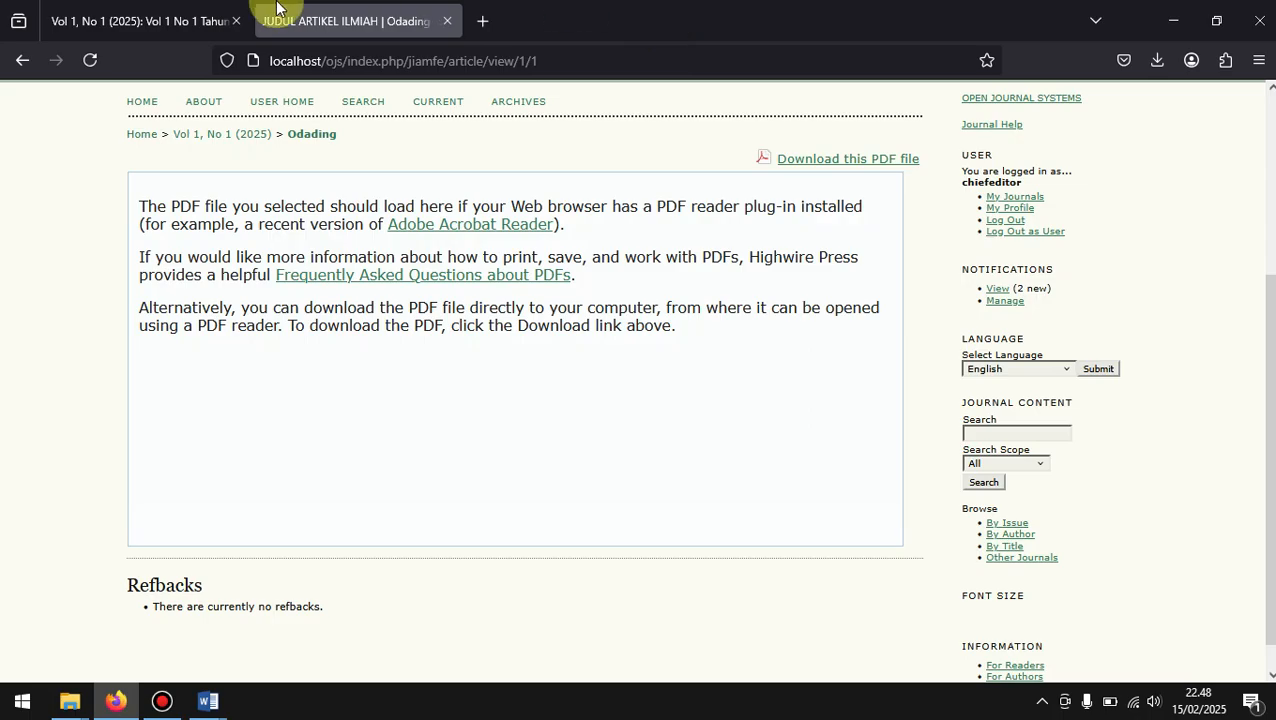
Step: Close the article tab, reopen the journal's home page in a new tab and check its Archives for the published issue
click(220, 15)
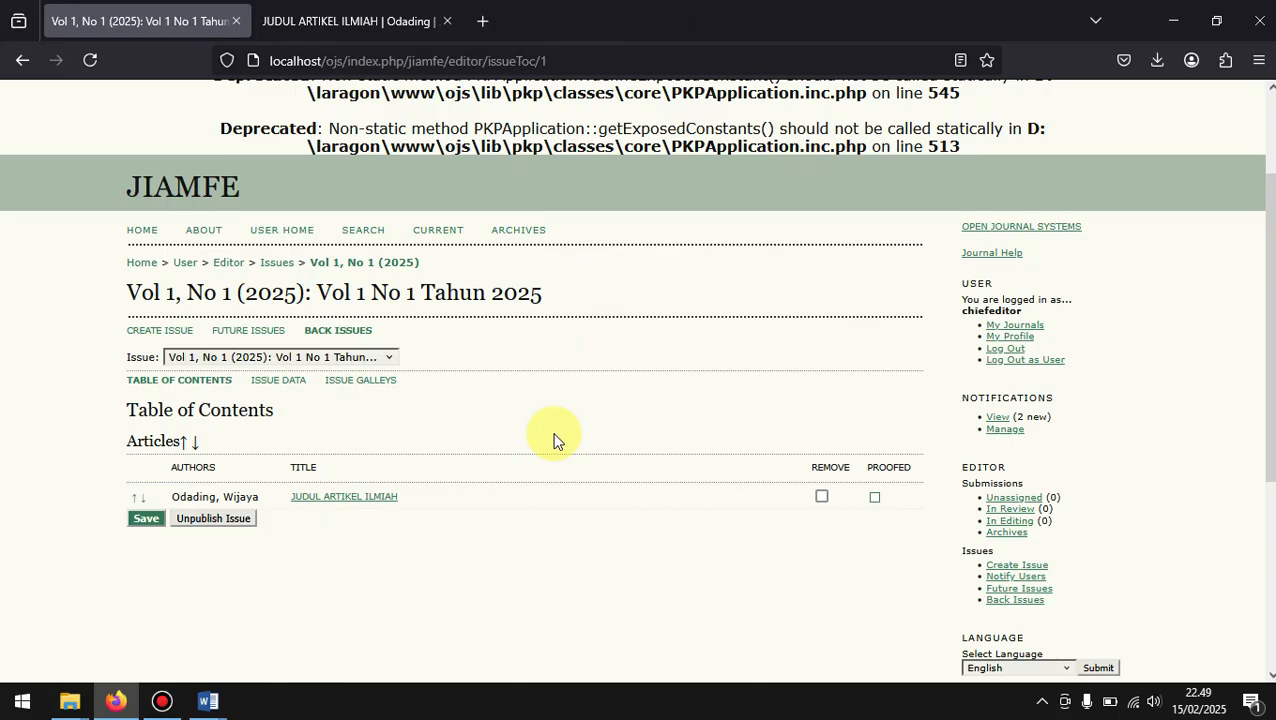
click(448, 22)
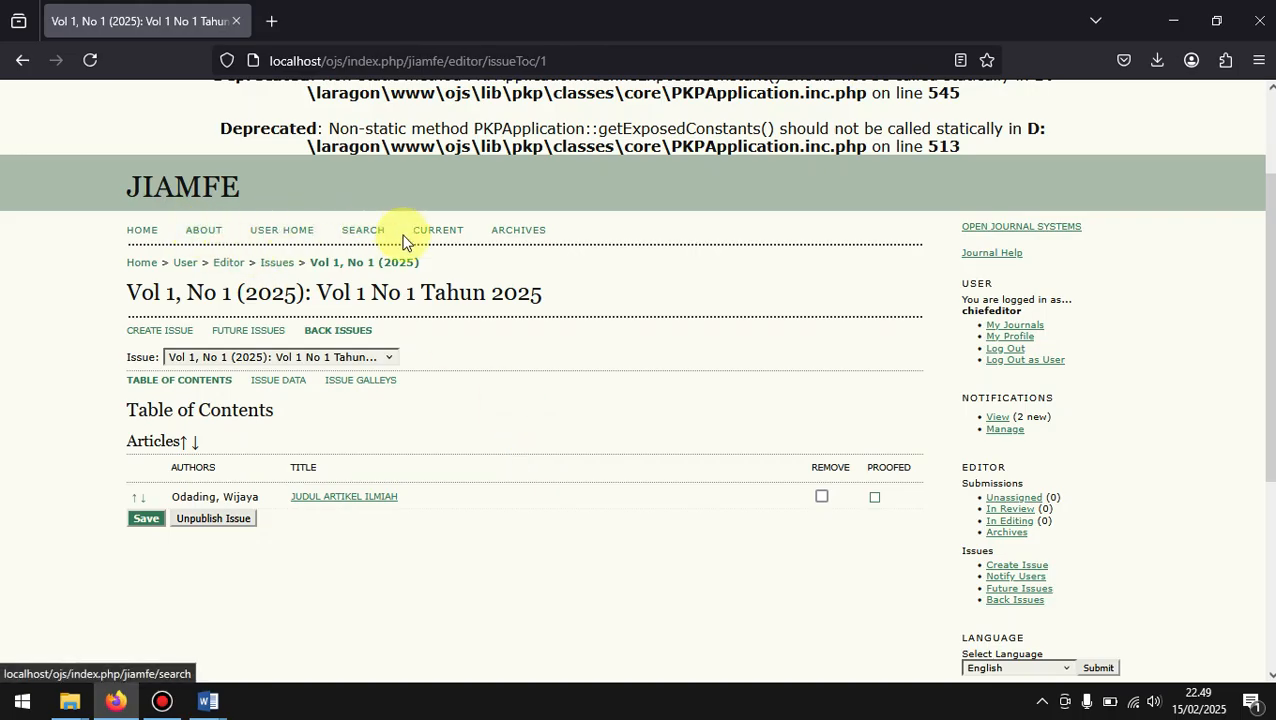
right_click(145, 233)
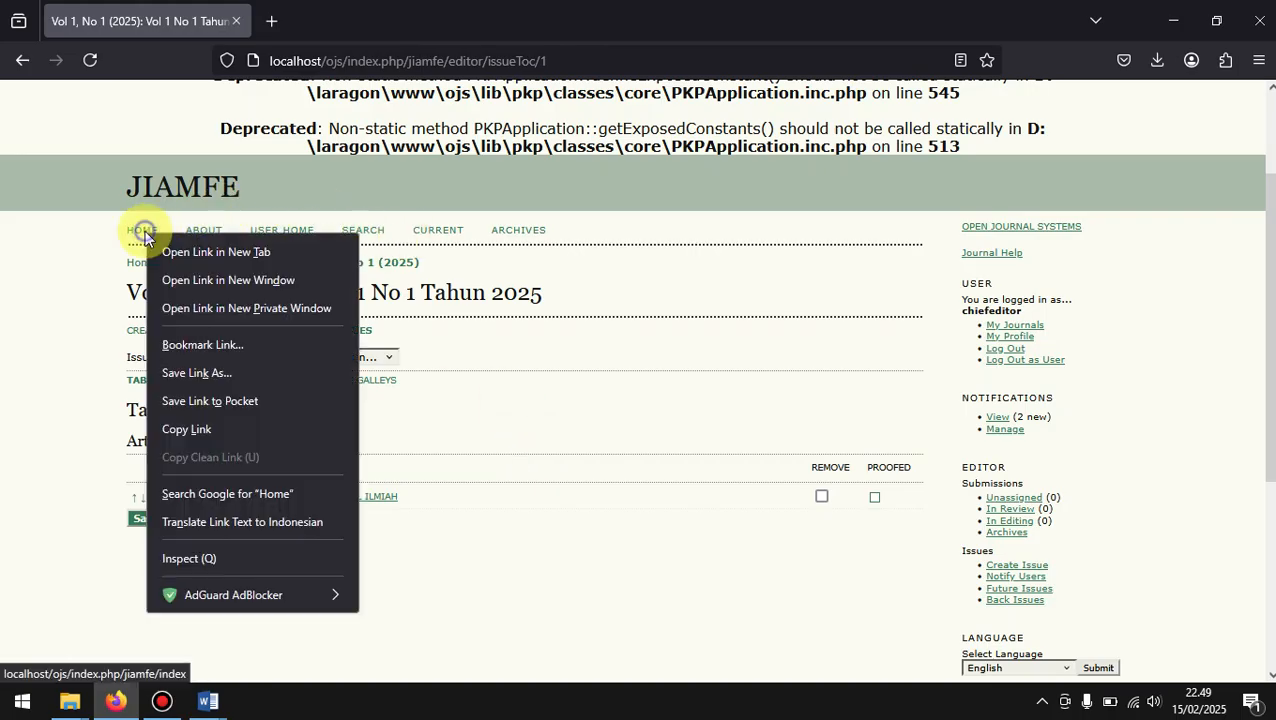
click(216, 252)
click(340, 18)
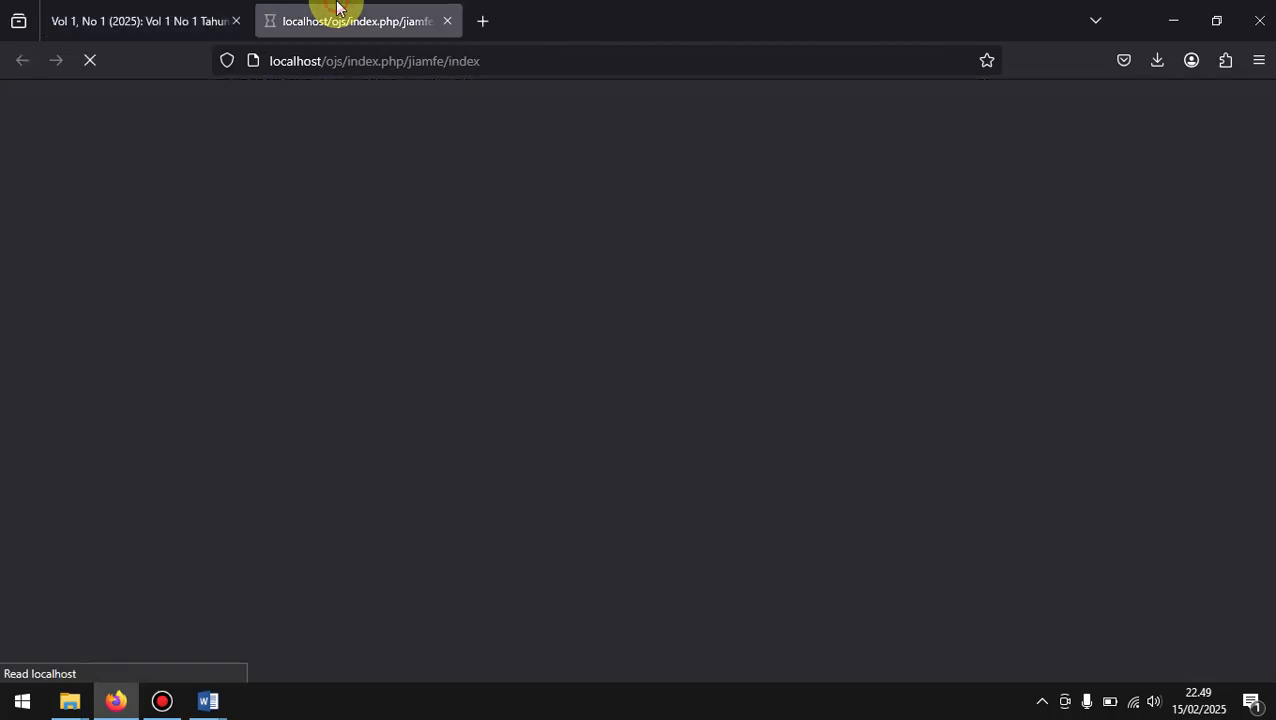
scroll(393, 405, down, 2)
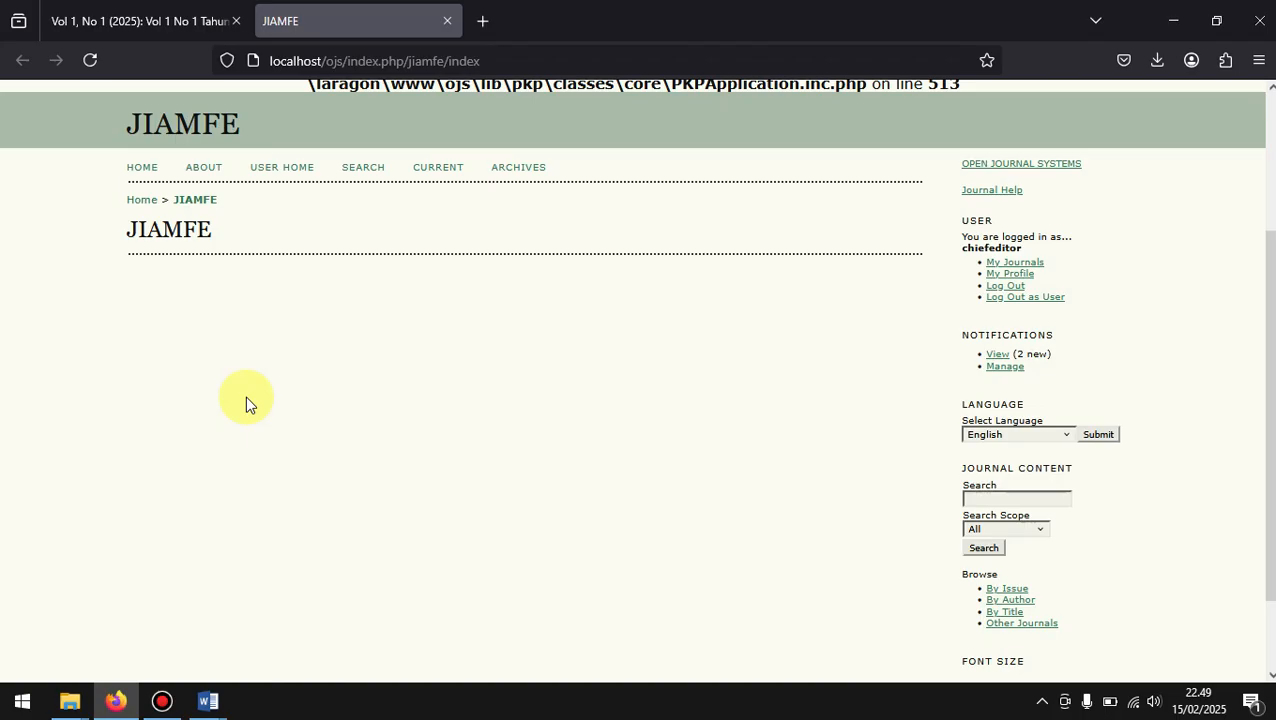
scroll(245, 396, down, 1)
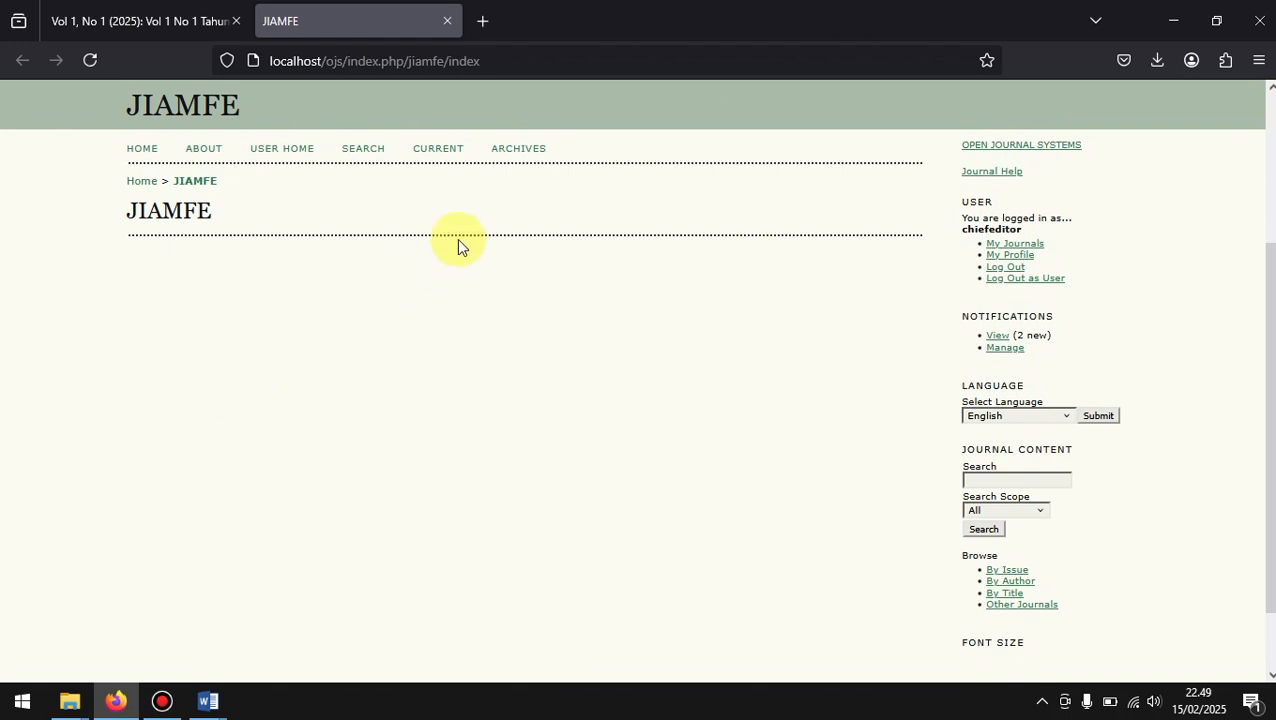
click(519, 148)
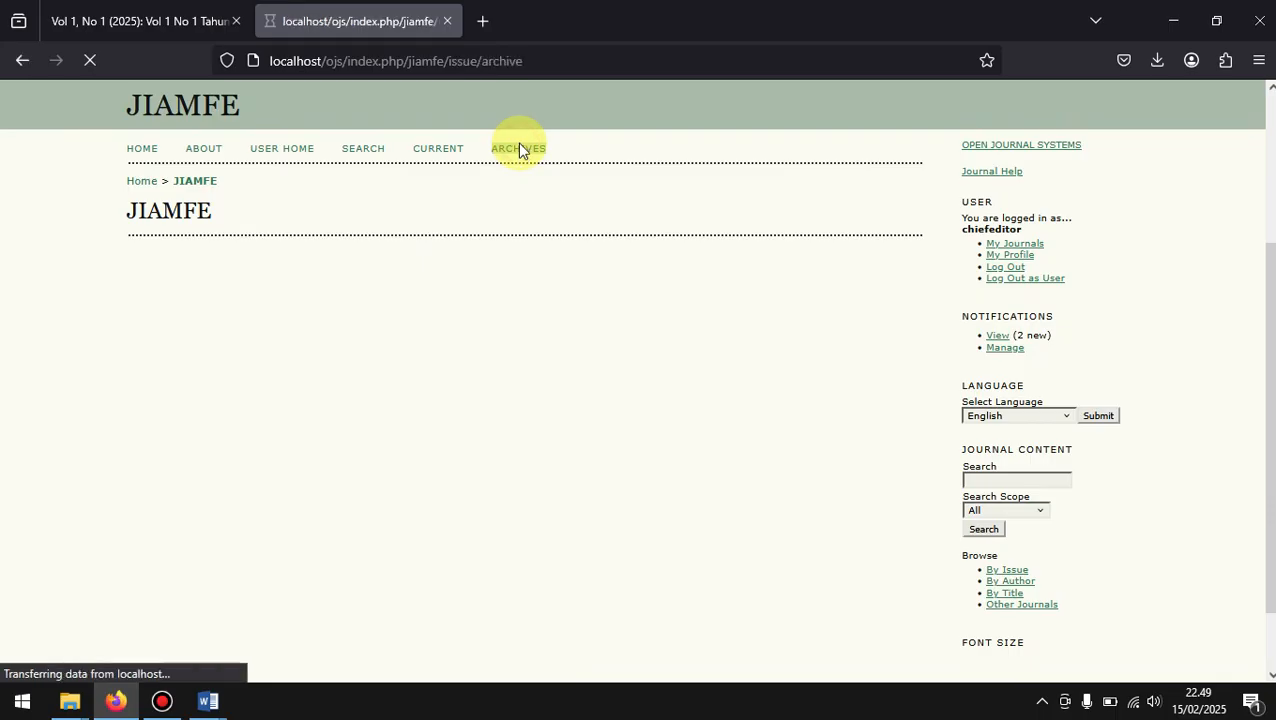
scroll(321, 559, down, 3)
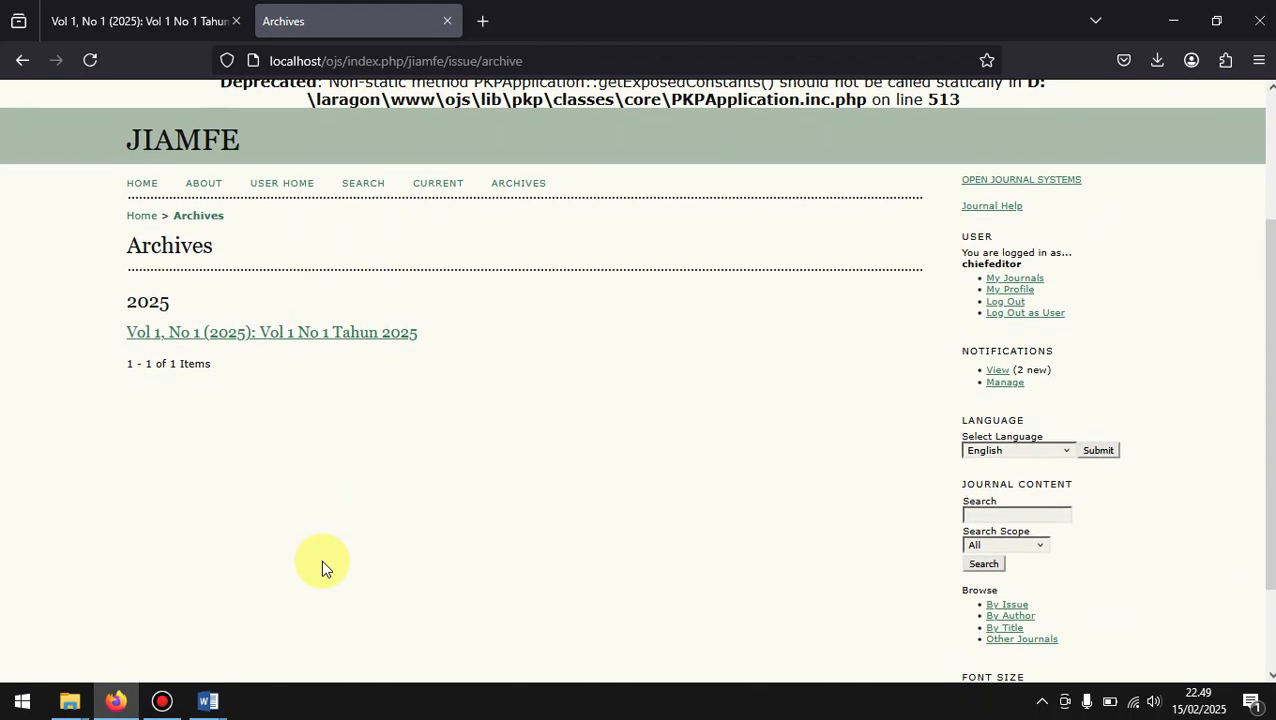
Step: Log out of the chief editor account and view the issue Vol 1, No 1 (2025) from the Archives as a visitor
click(1007, 303)
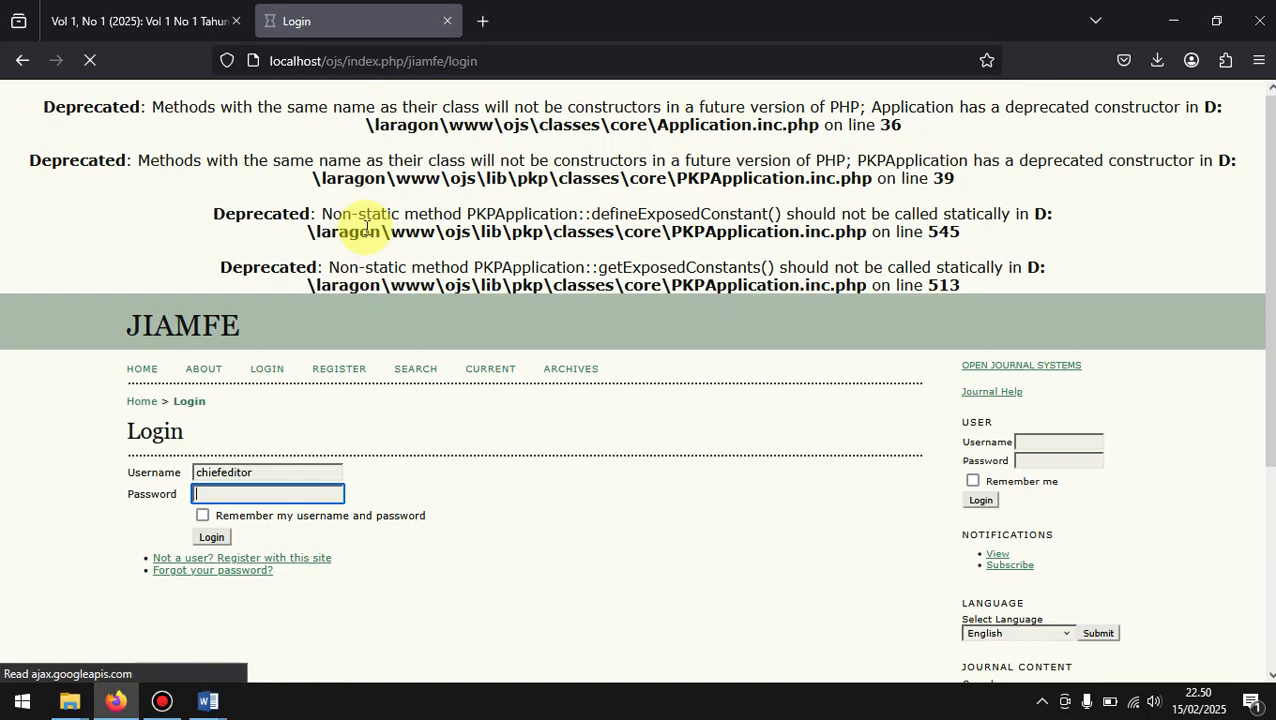
click(580, 372)
scroll(425, 512, down, 1)
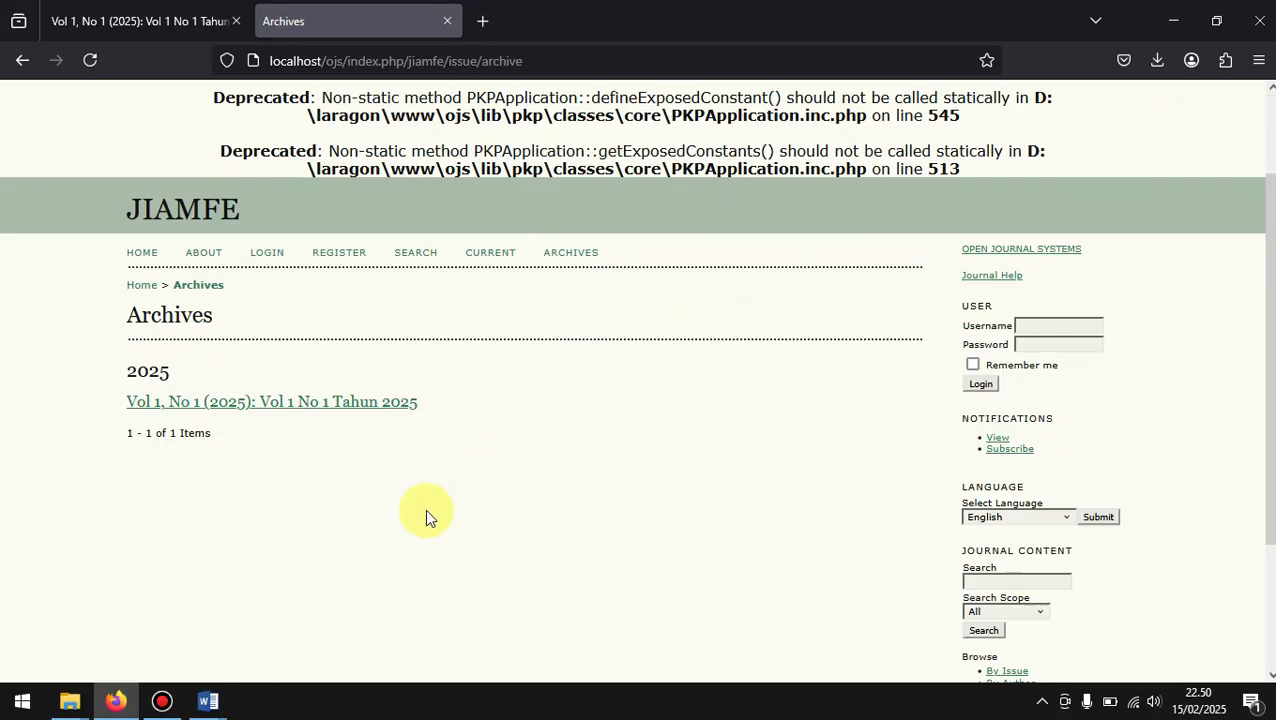
scroll(425, 514, down, 1)
click(301, 290)
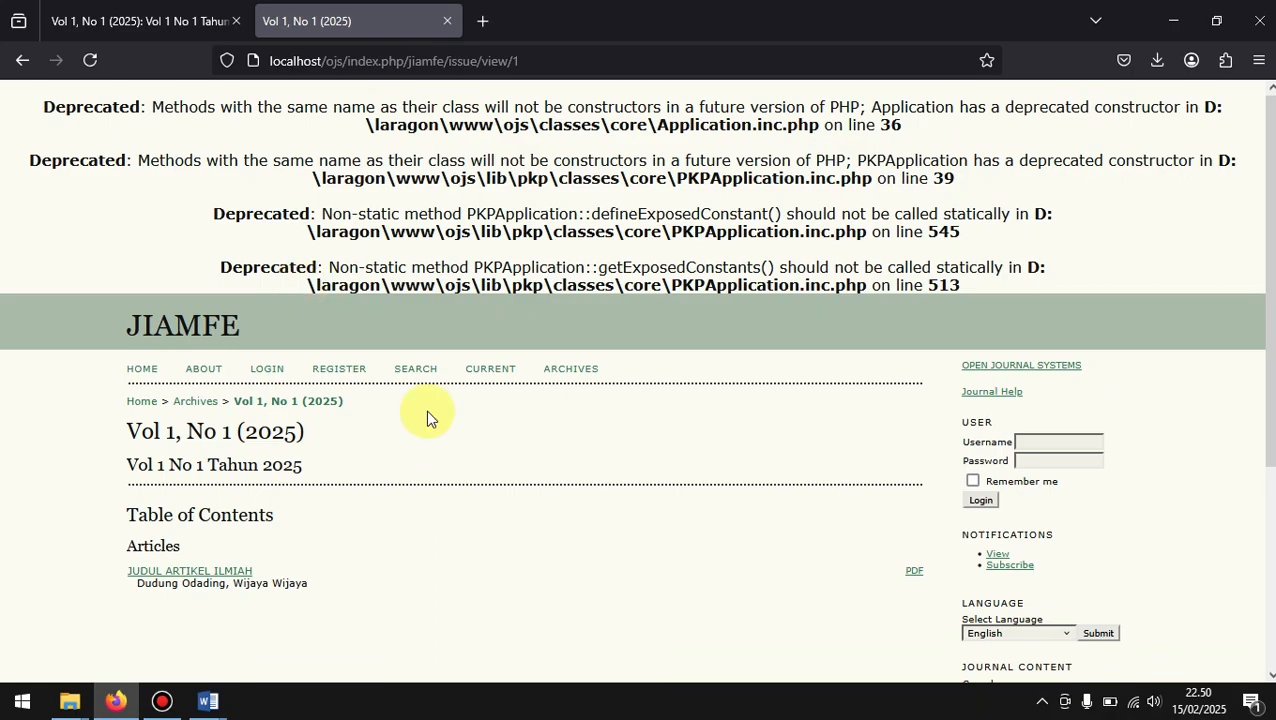
scroll(572, 592, down, 2)
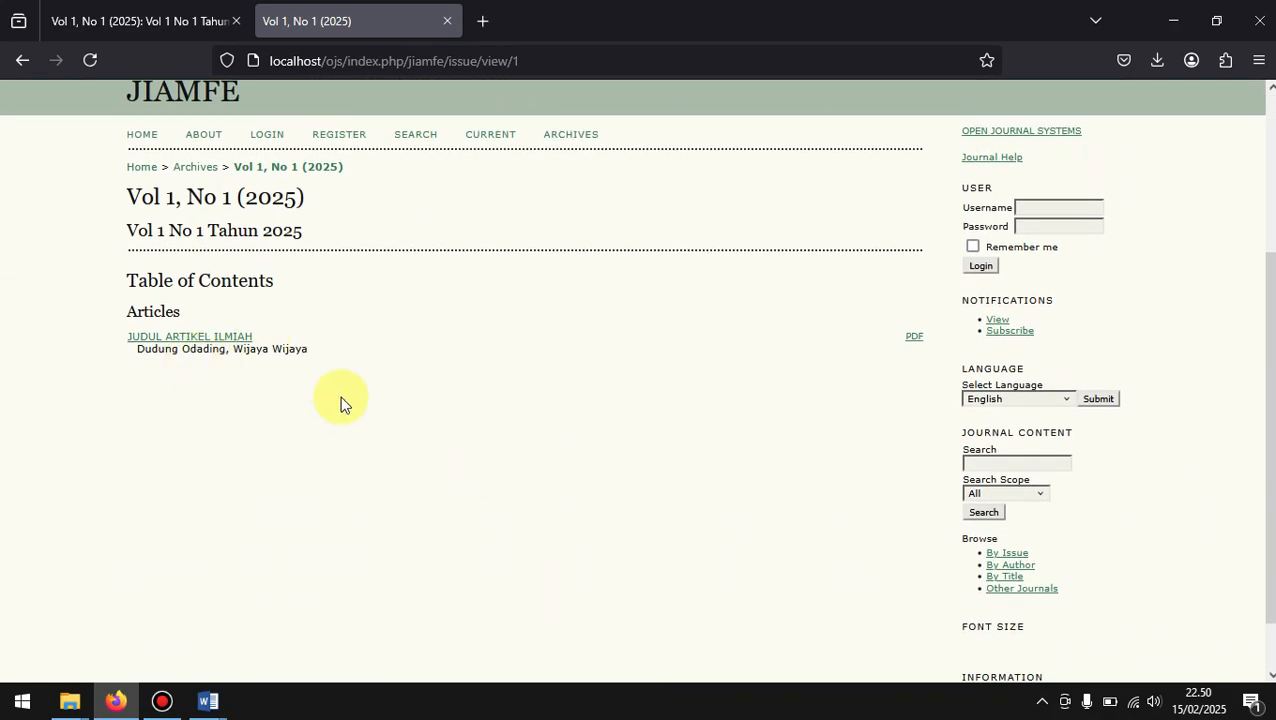
scroll(413, 454, up, 1)
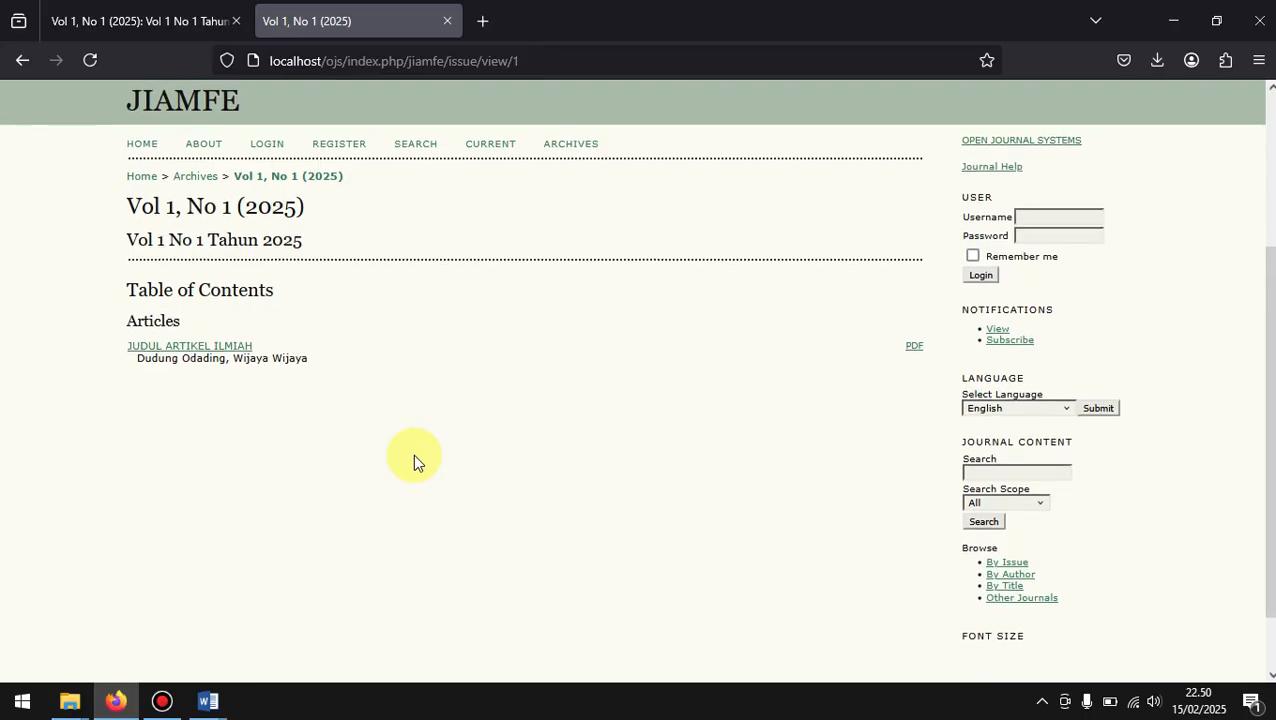
scroll(413, 454, down, 1)
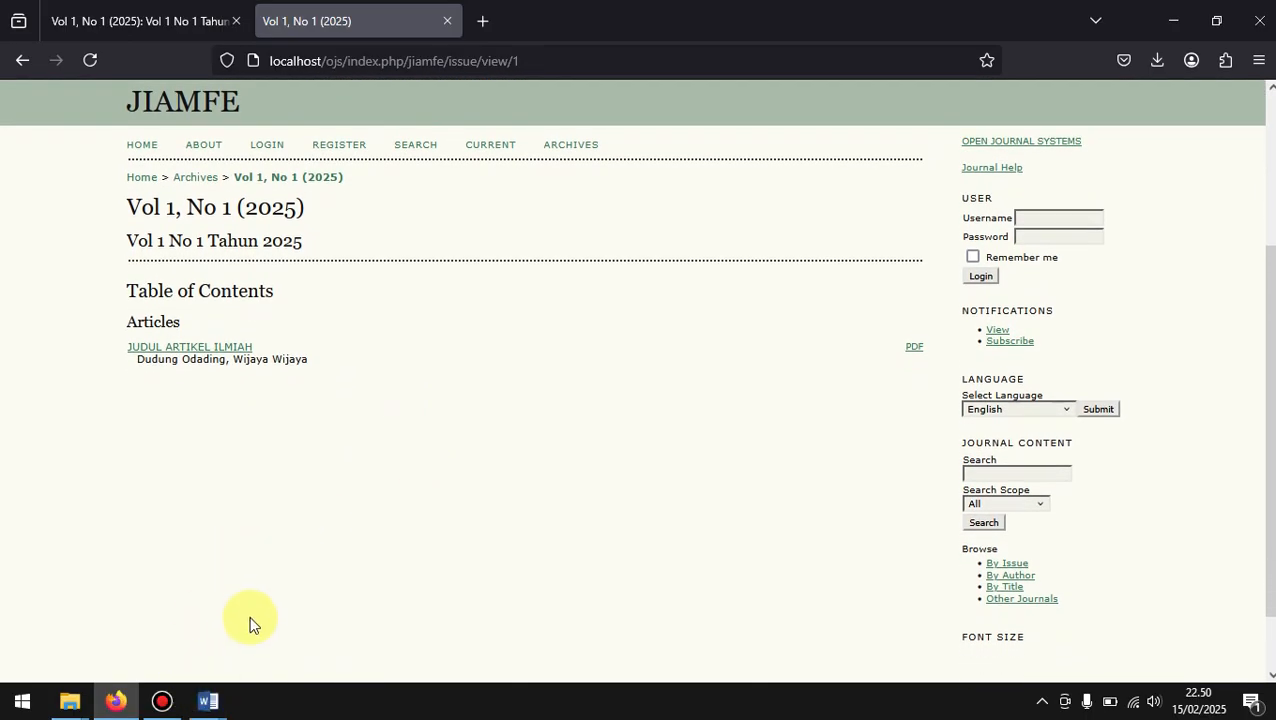
click(163, 703)
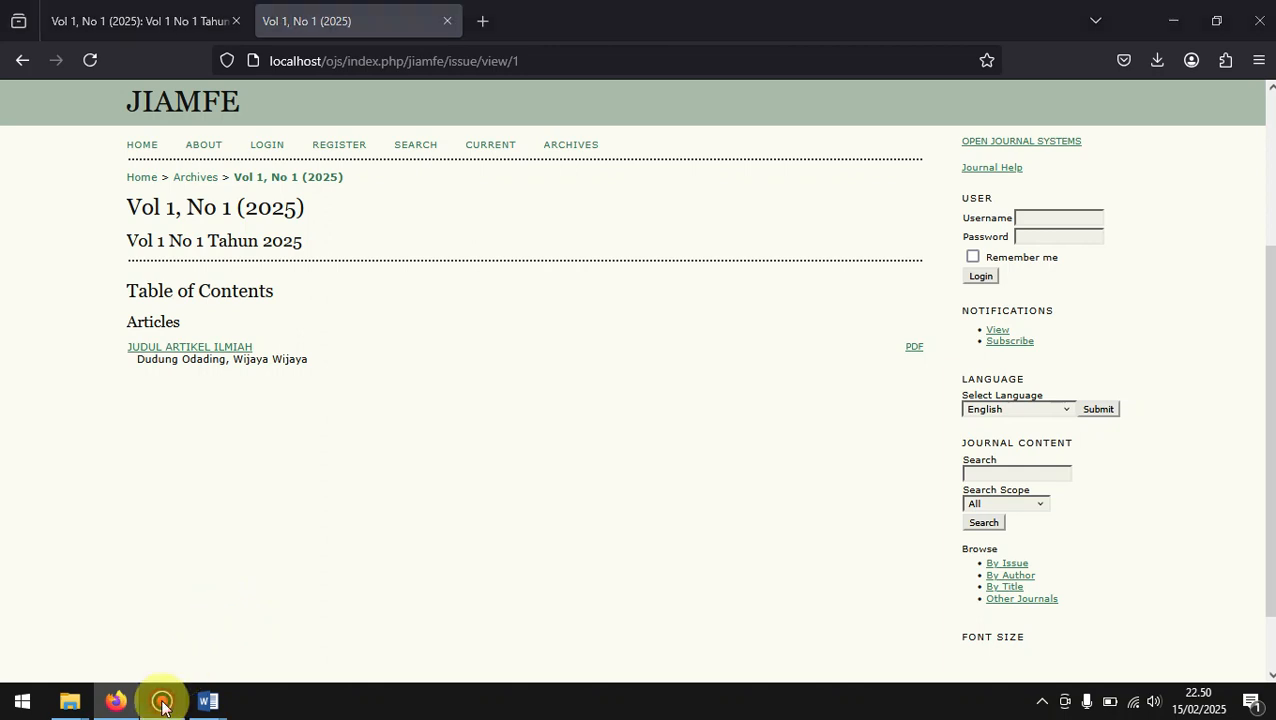